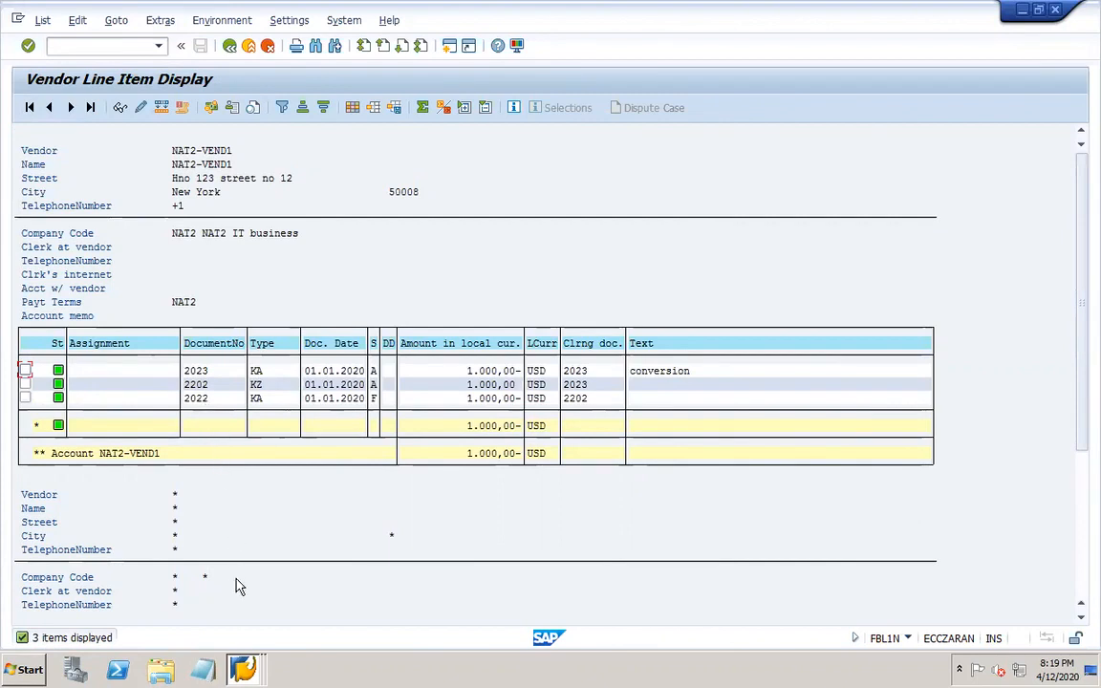
Switch to the BKPF table entries and examine the FBA6 down payment request row against the related FBA7 payment row
{"action": "left_click", "coordinate": [246, 669]}
{"action": "left_click", "coordinate": [241, 629]}
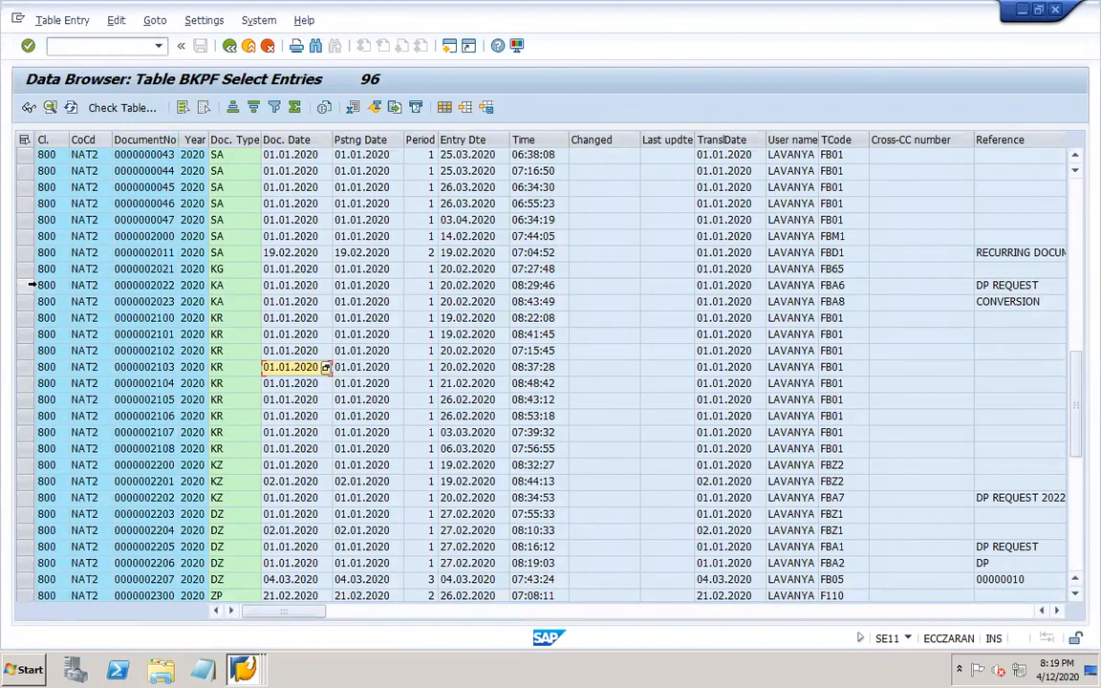
{"action": "left_click", "coordinate": [29, 286]}
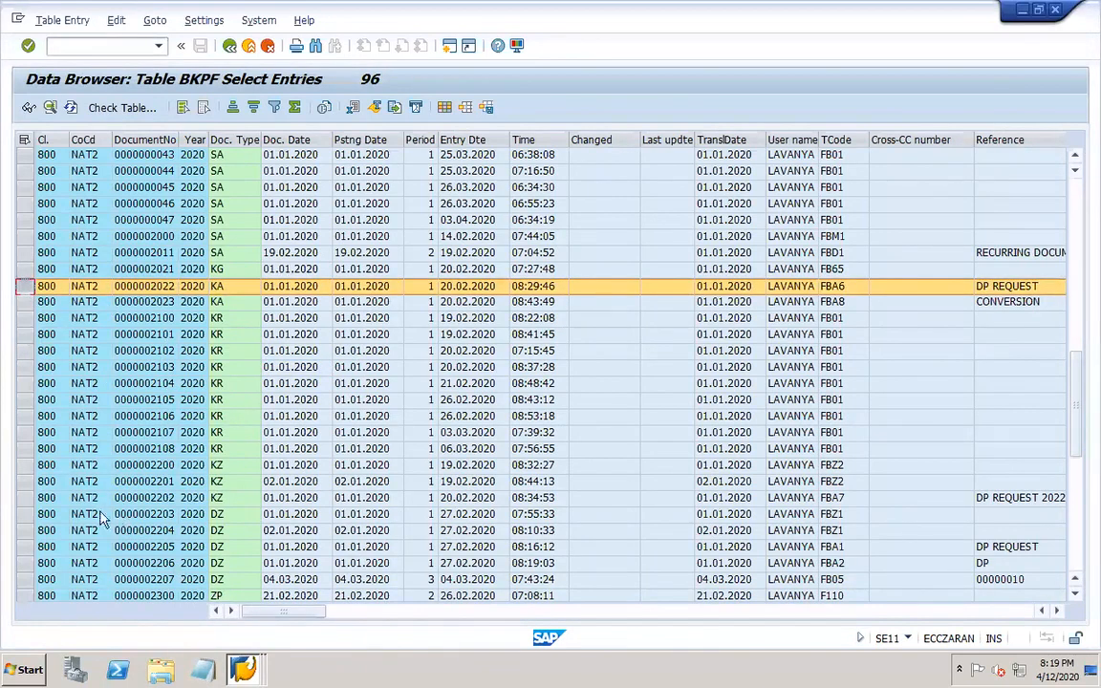
{"action": "left_click", "coordinate": [29, 497]}
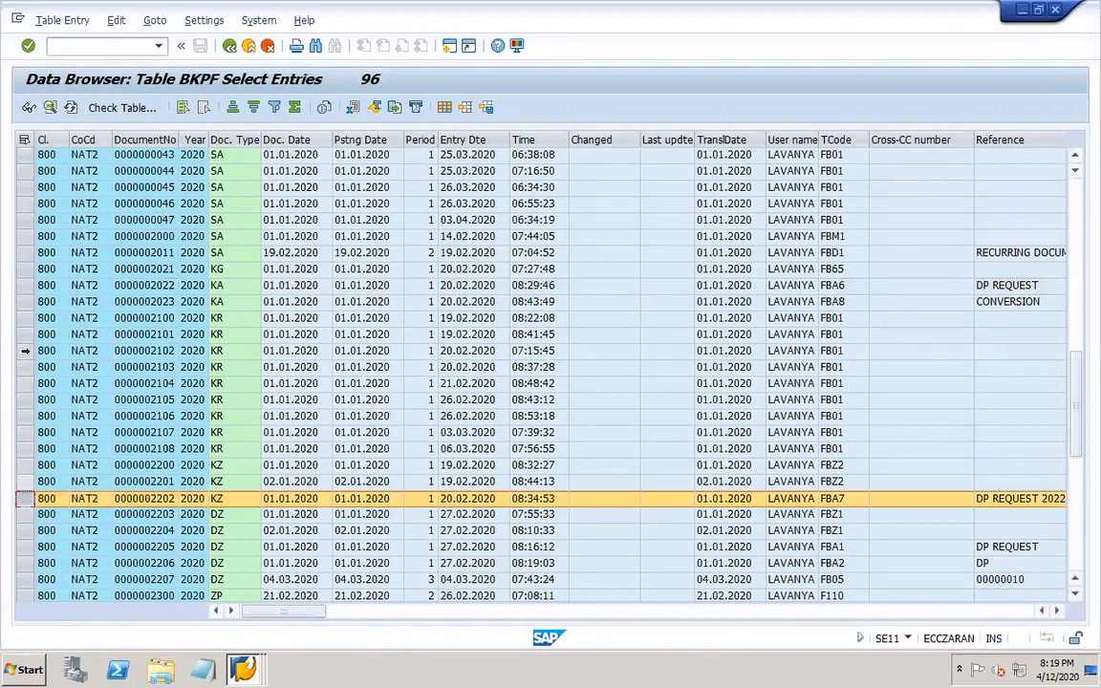
{"action": "left_click", "coordinate": [23, 285]}
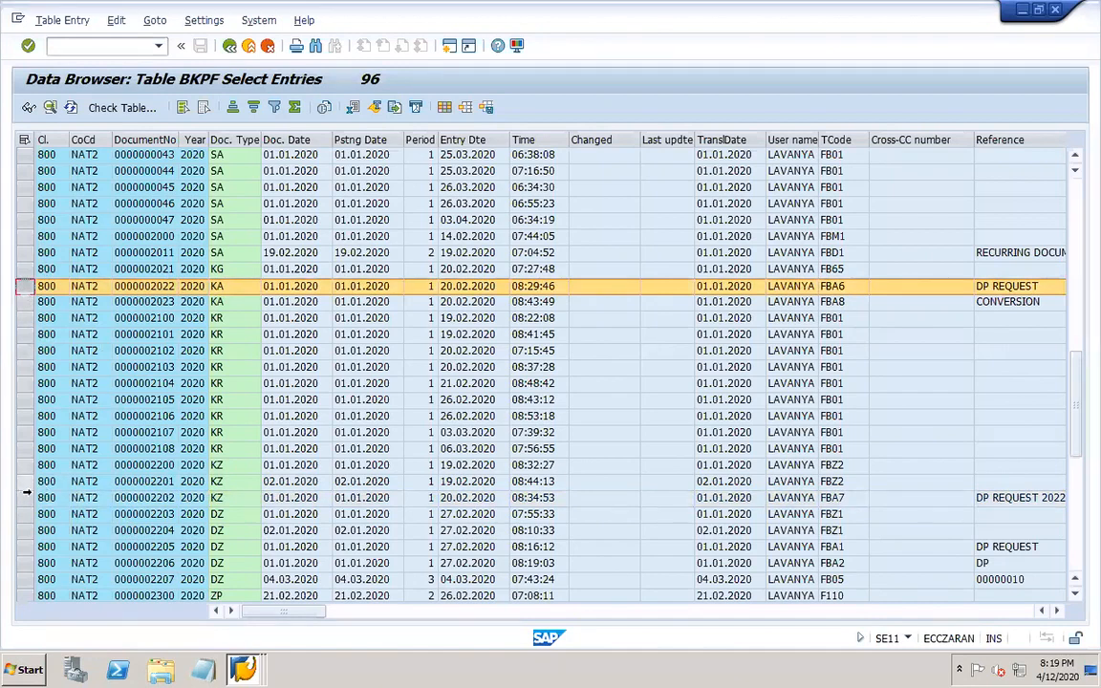
{"action": "left_click", "coordinate": [27, 497]}
Leave the table display with /n and open the vendor down payment request transaction F-47 under Accounts Payable document entry
{"action": "mouse_move", "coordinate": [210, 669]}
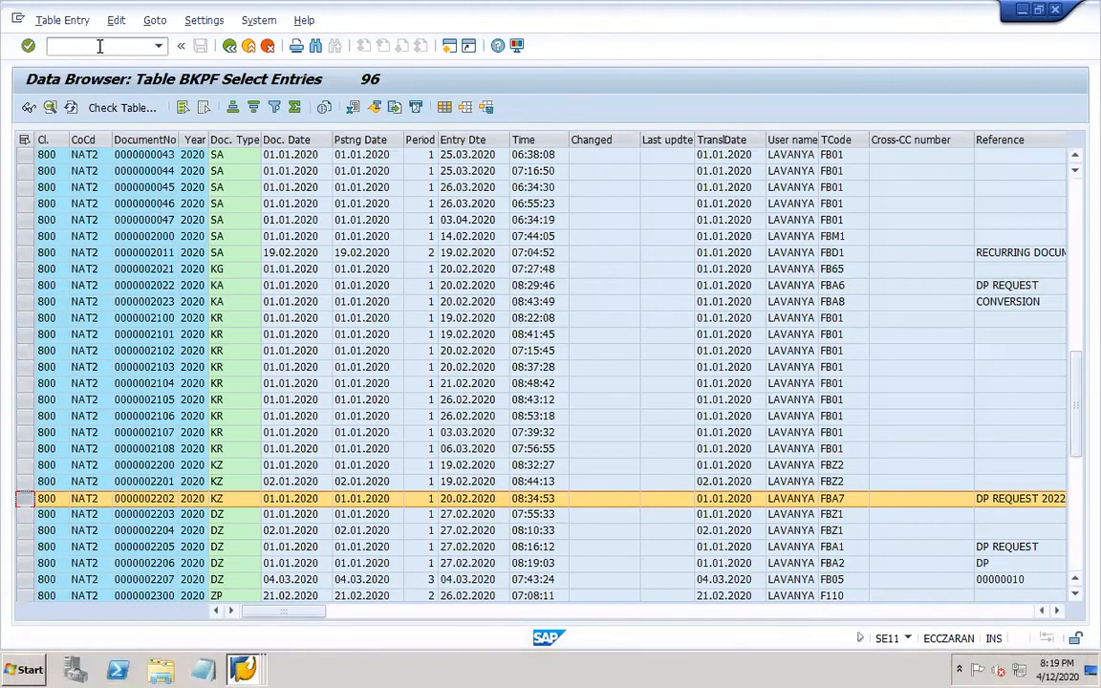
{"action": "type", "text": "/n"}
{"action": "key", "text": "Return"}
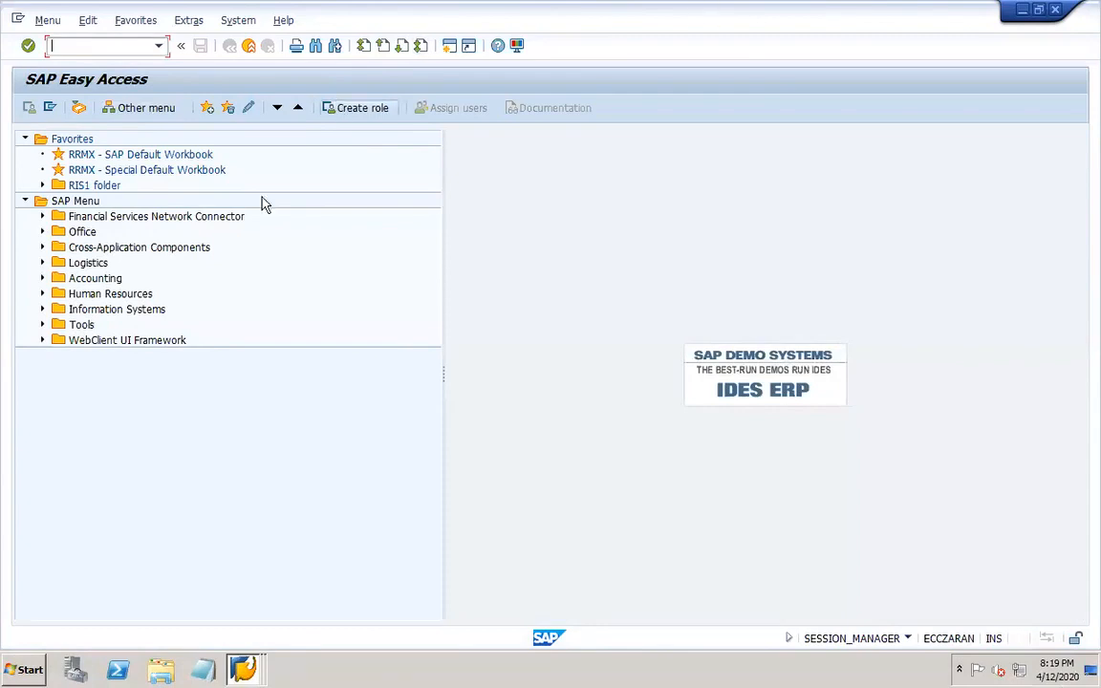
{"action": "left_click", "coordinate": [42, 278]}
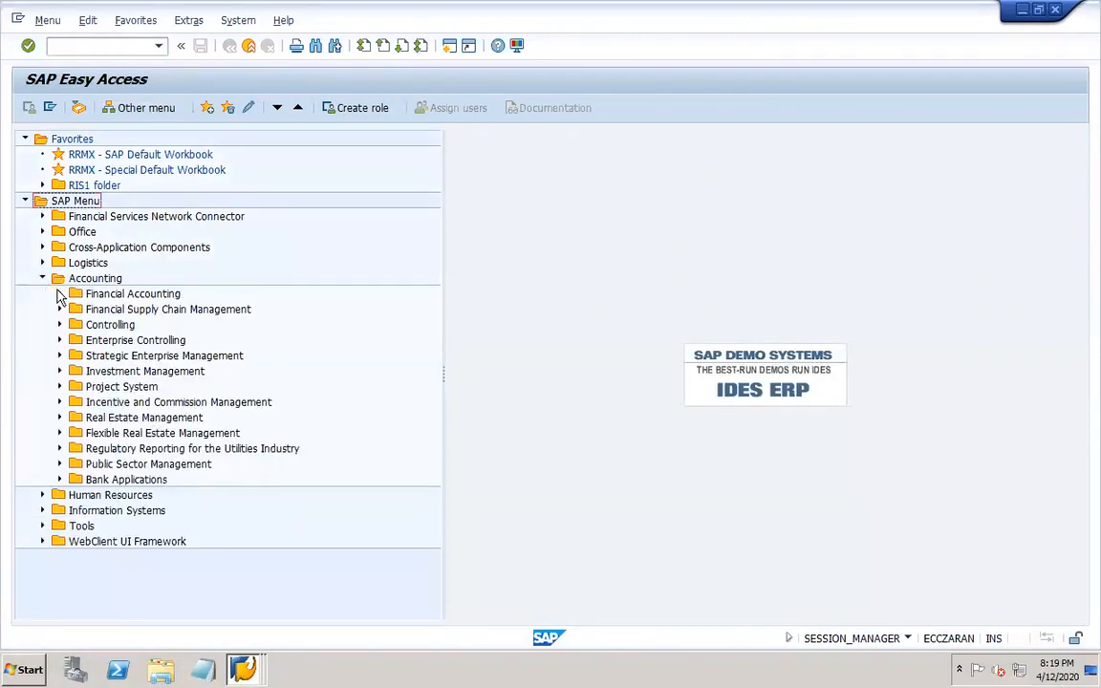
{"action": "left_click", "coordinate": [59, 295]}
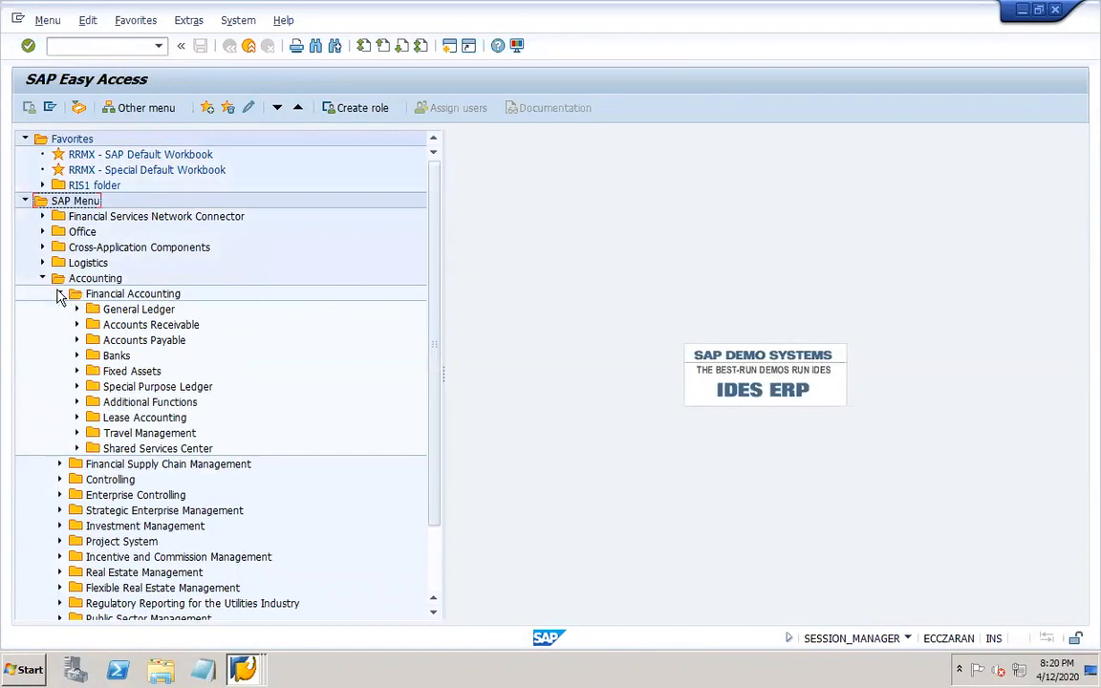
{"action": "left_click", "coordinate": [76, 342]}
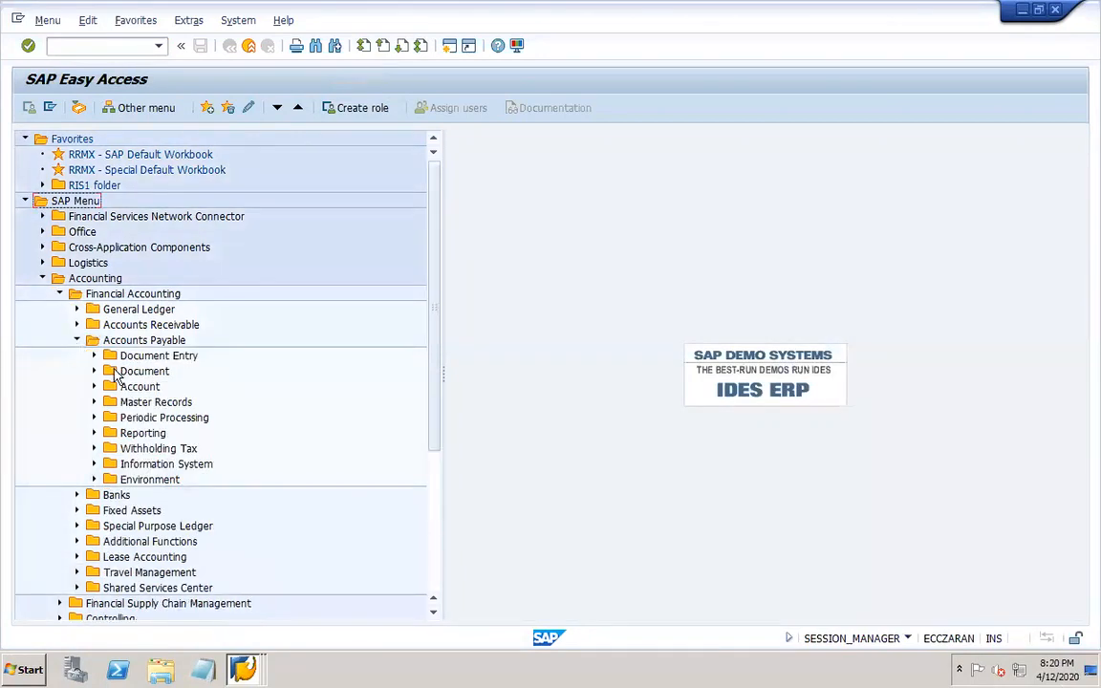
{"action": "left_click", "coordinate": [94, 356]}
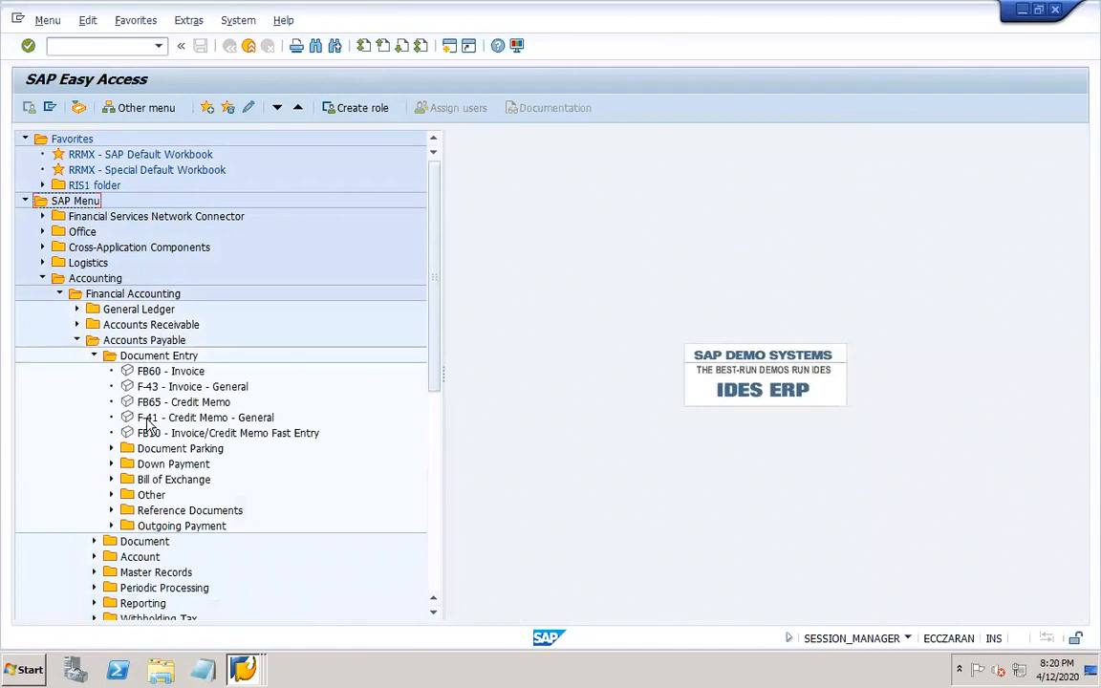
{"action": "left_click", "coordinate": [111, 464]}
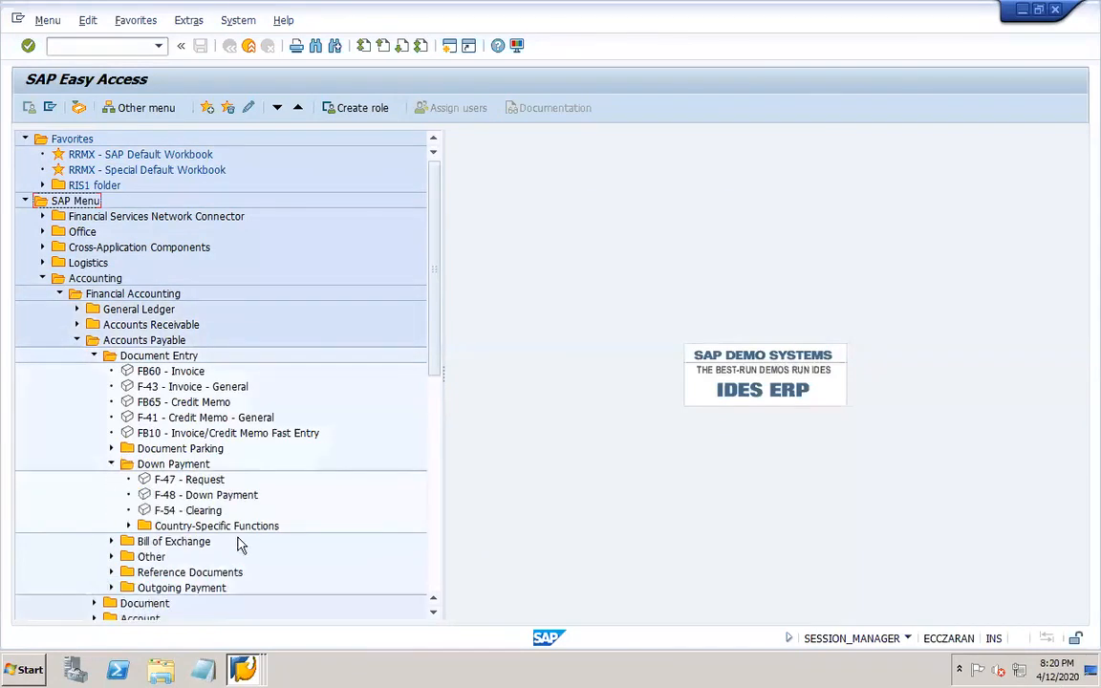
{"action": "double_click", "coordinate": [181, 480]}
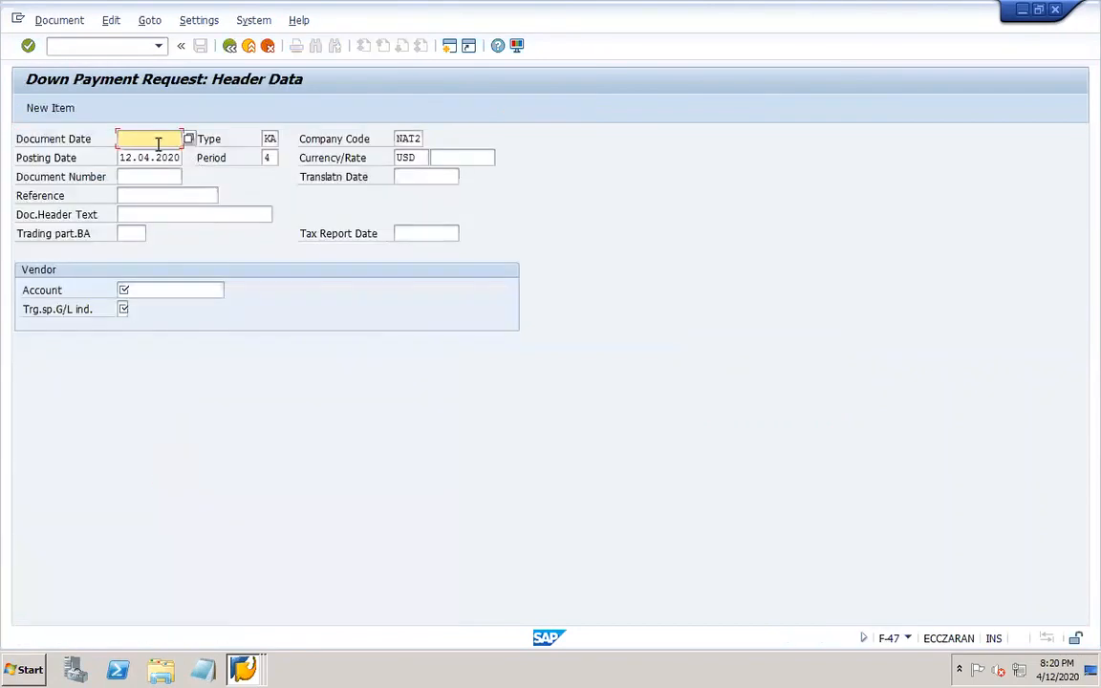
Set both the document date and the posting date of the down payment request to 01.01.2020
{"action": "left_click", "coordinate": [158, 144]}
{"action": "left_click", "coordinate": [169, 152]}
{"action": "key", "text": "Tab"}
{"action": "key", "text": "Tab"}
{"action": "left_click", "coordinate": [169, 156]}
{"action": "left_click", "coordinate": [155, 172]}
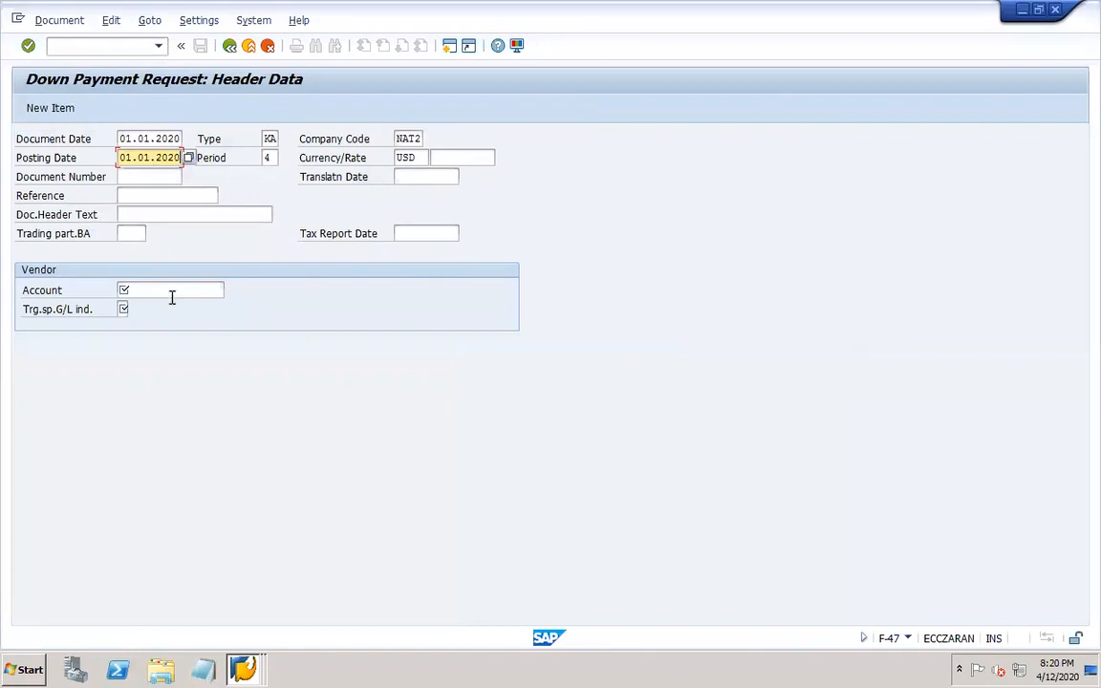
Choose vendor account DOR1-VEND1 and set the company code to DOR1 in the request header
{"action": "left_click", "coordinate": [162, 291]}
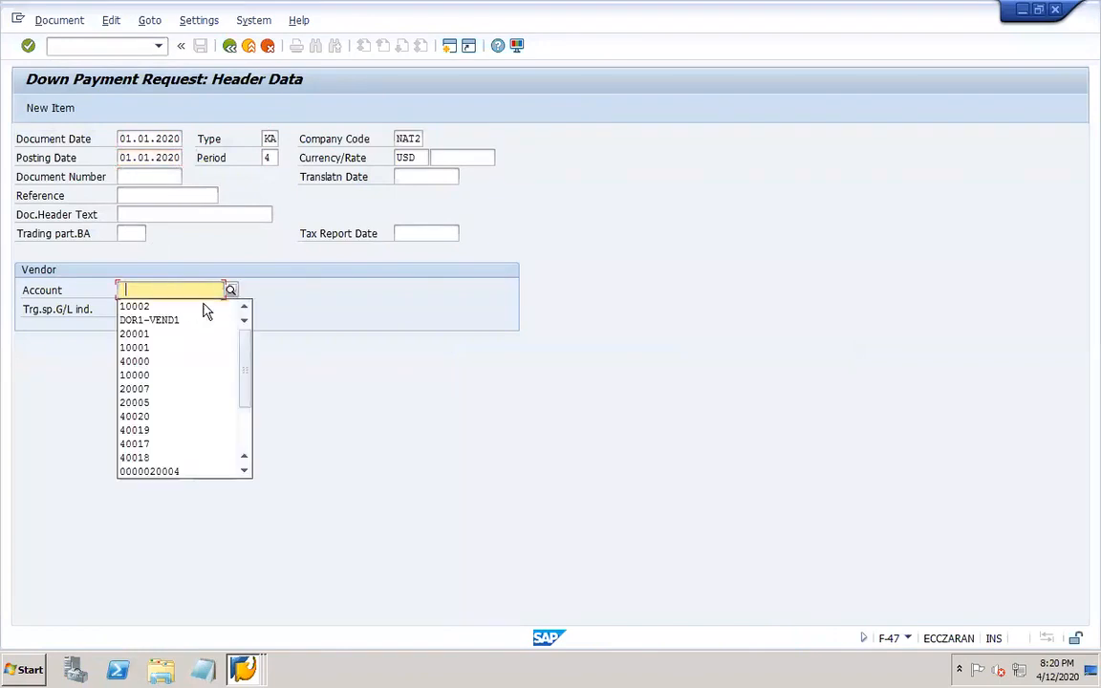
{"action": "left_click", "coordinate": [178, 322]}
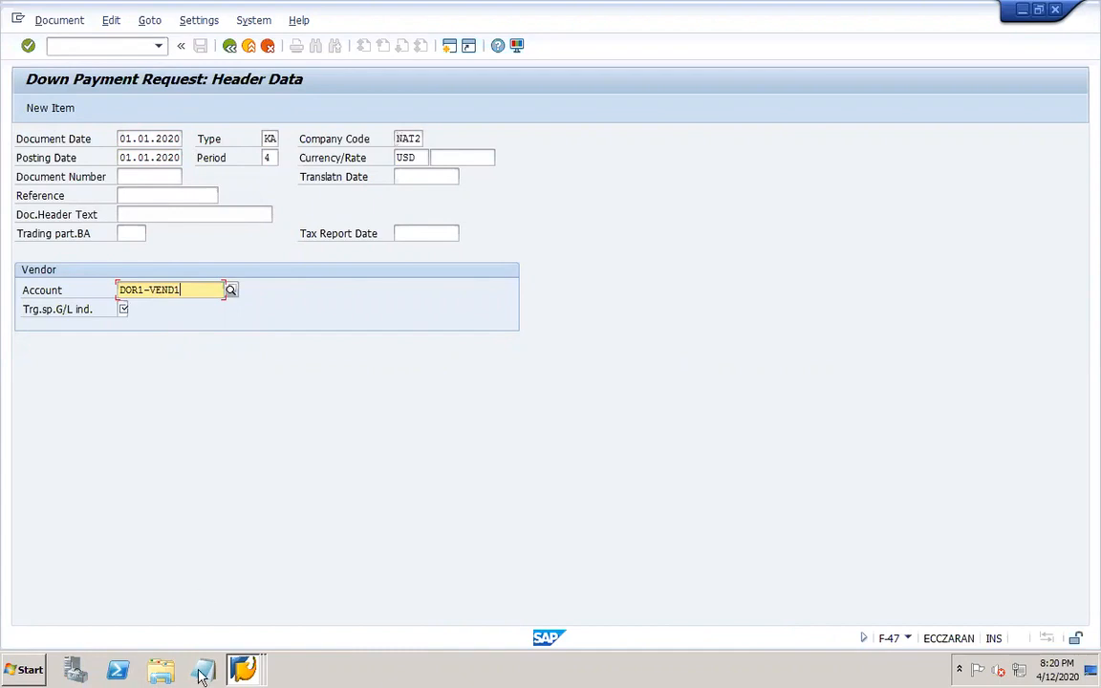
{"action": "left_click", "coordinate": [243, 672]}
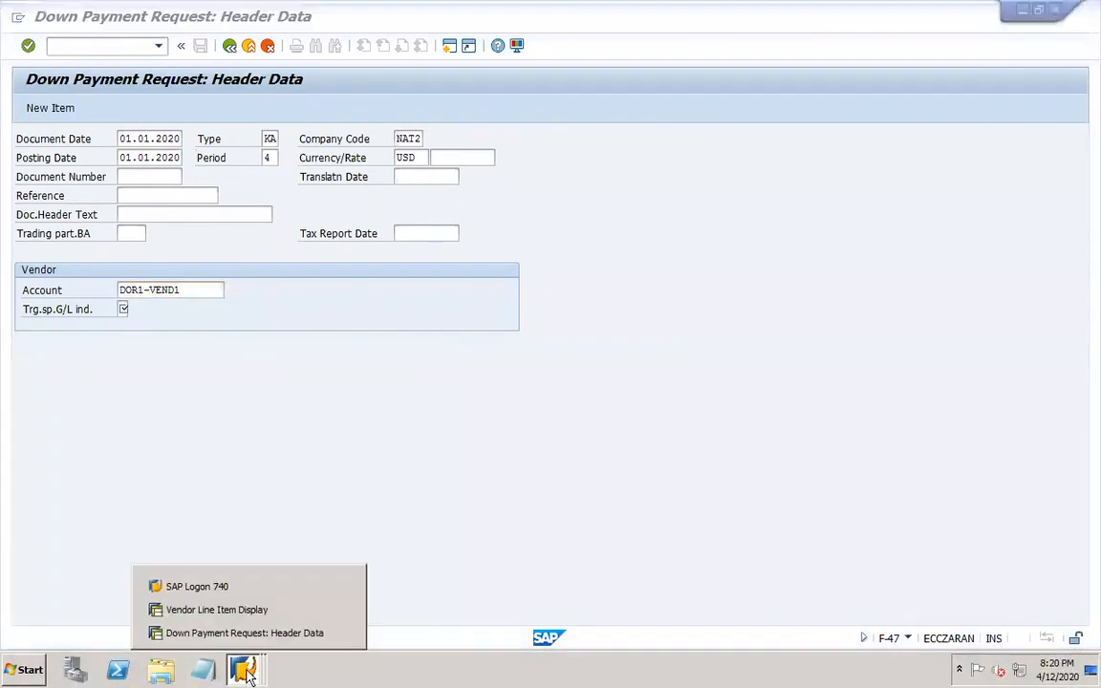
{"action": "left_click", "coordinate": [337, 395]}
{"action": "left_click_drag", "start_coordinate": [397, 140], "coordinate": [437, 139]}
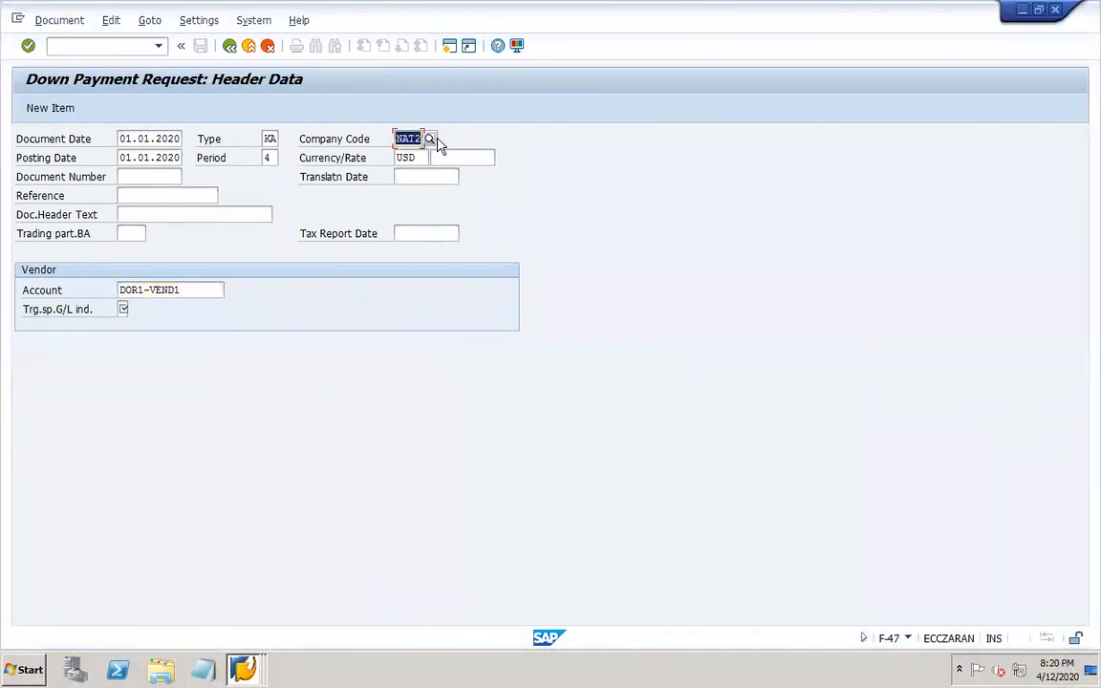
{"action": "type", "text": "dor1"}
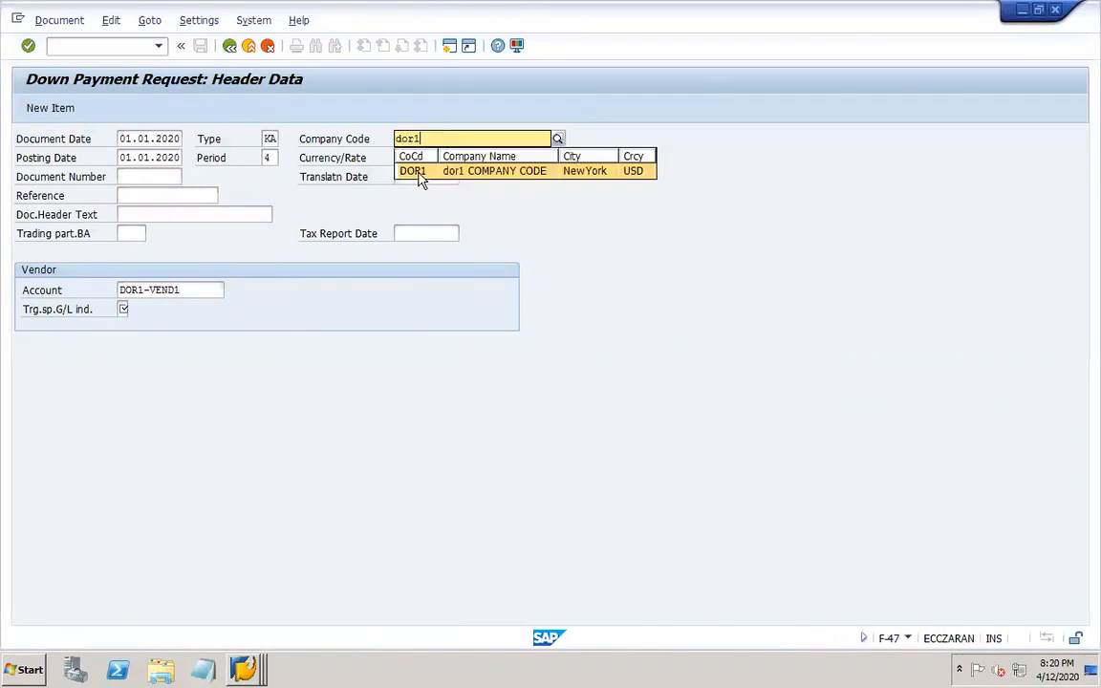
{"action": "left_click", "coordinate": [415, 169]}
Set the target special G/L indicator to A and proceed to the vendor item
{"action": "left_click", "coordinate": [123, 308]}
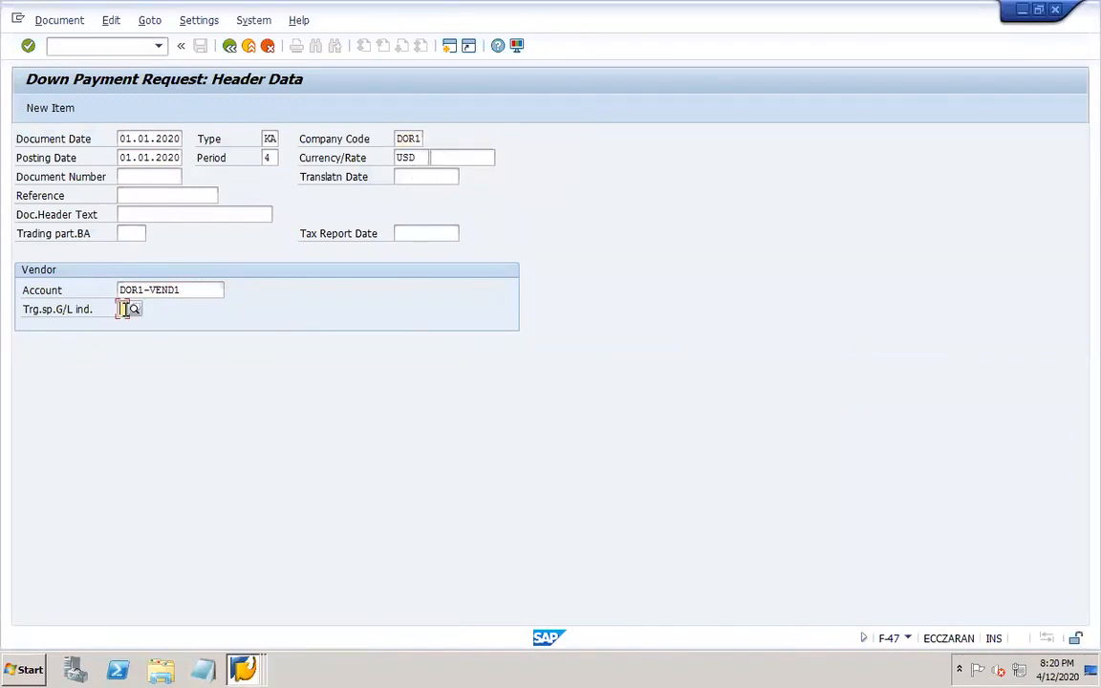
{"action": "type", "text": "A"}
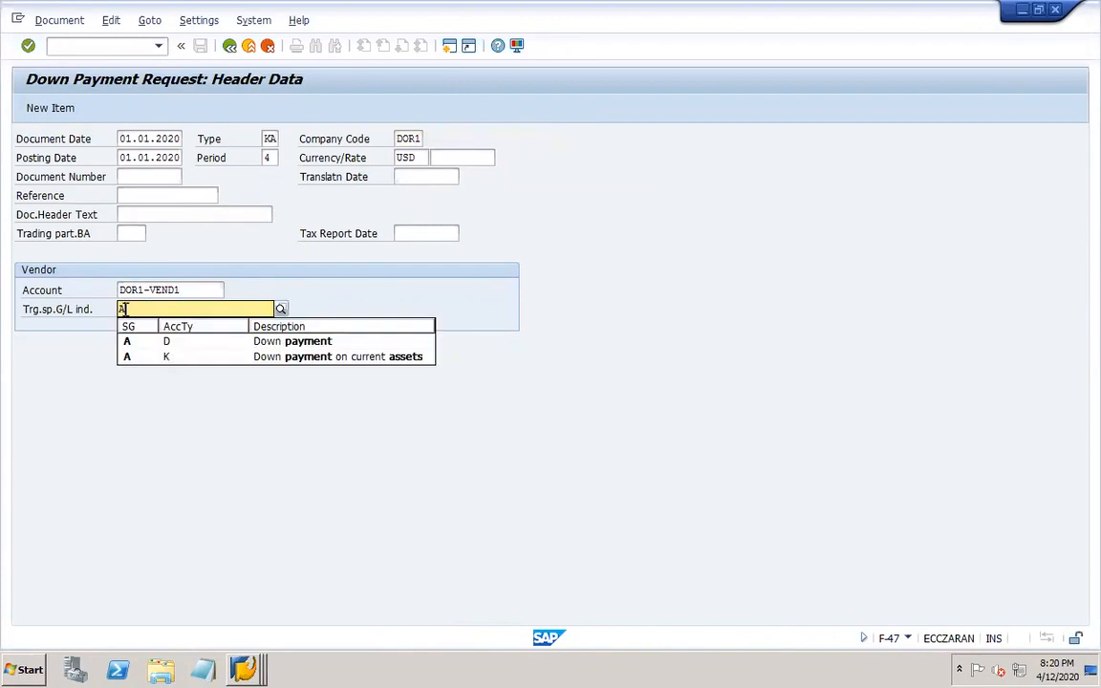
{"action": "key", "text": "Return"}
{"action": "key", "text": "Return"}
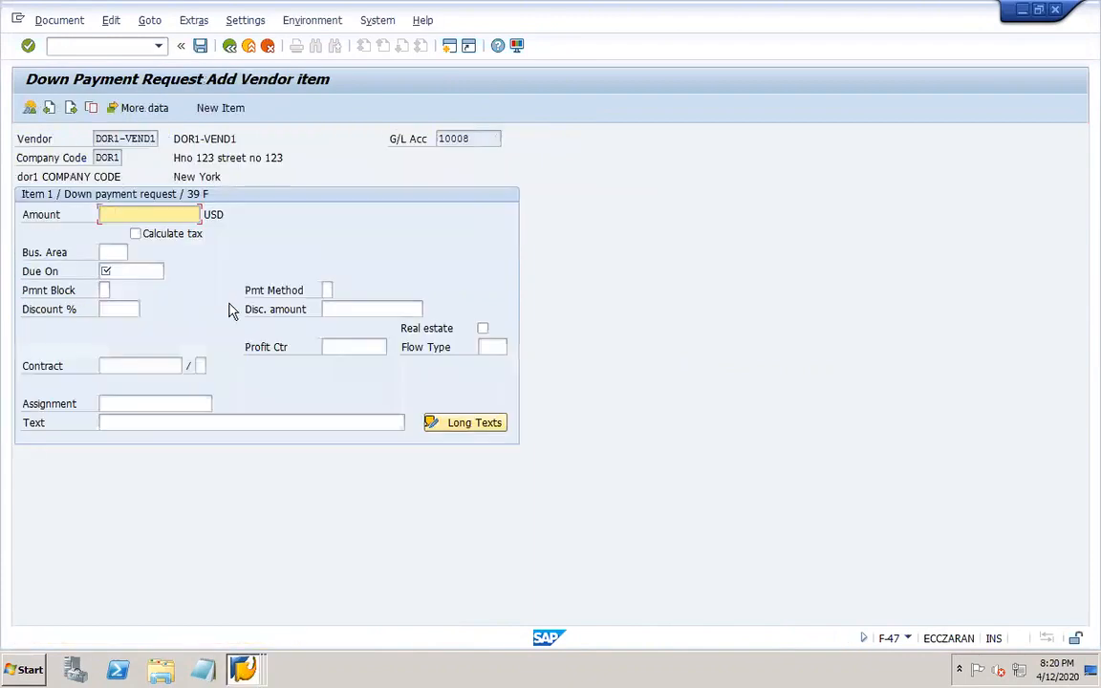
Enter an amount of 1000 USD due on 01.01.2020 for the vendor item and post the down payment request
{"action": "left_click", "coordinate": [135, 259]}
{"action": "left_click", "coordinate": [126, 272]}
{"action": "left_click", "coordinate": [128, 288]}
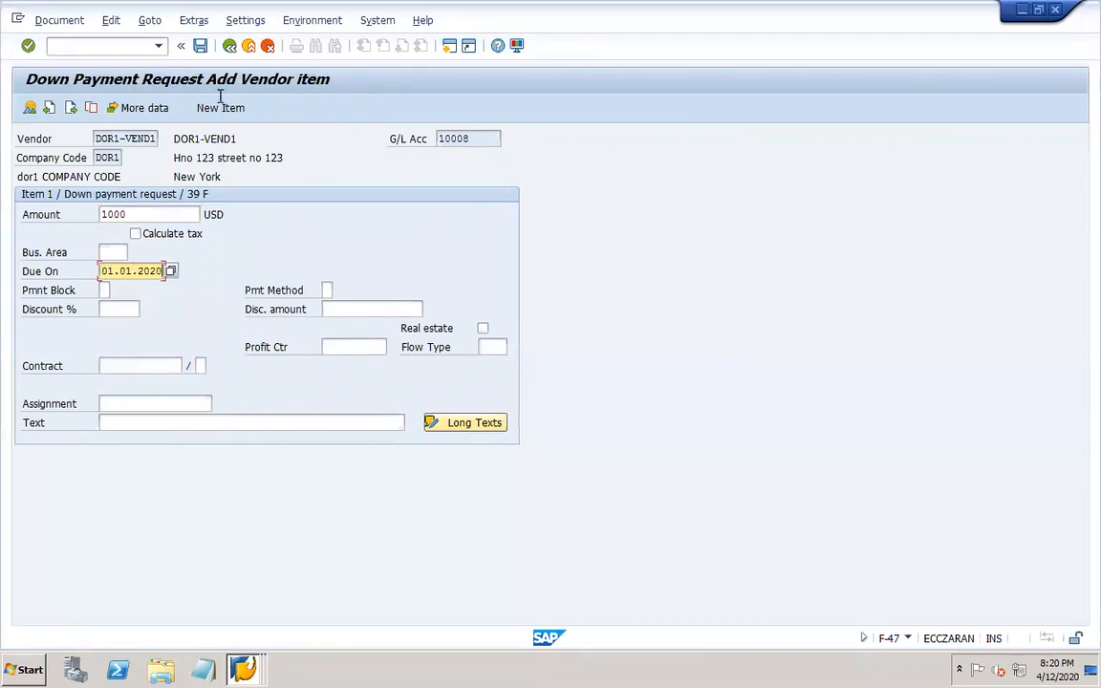
{"action": "left_click", "coordinate": [200, 46]}
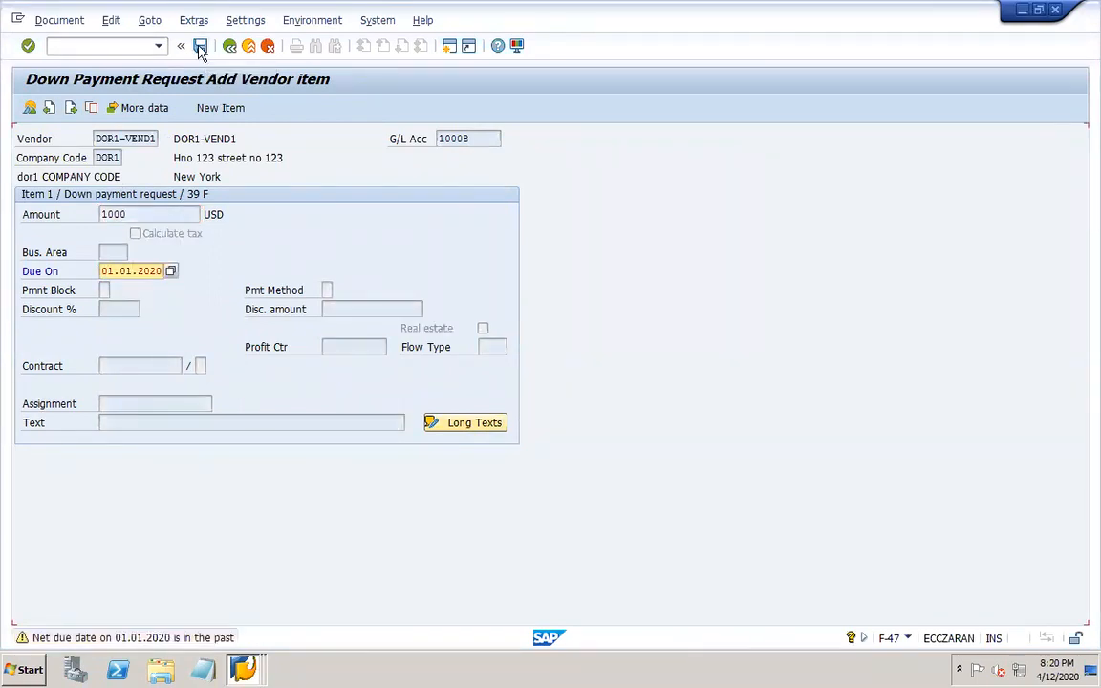
{"action": "left_click", "coordinate": [199, 46]}
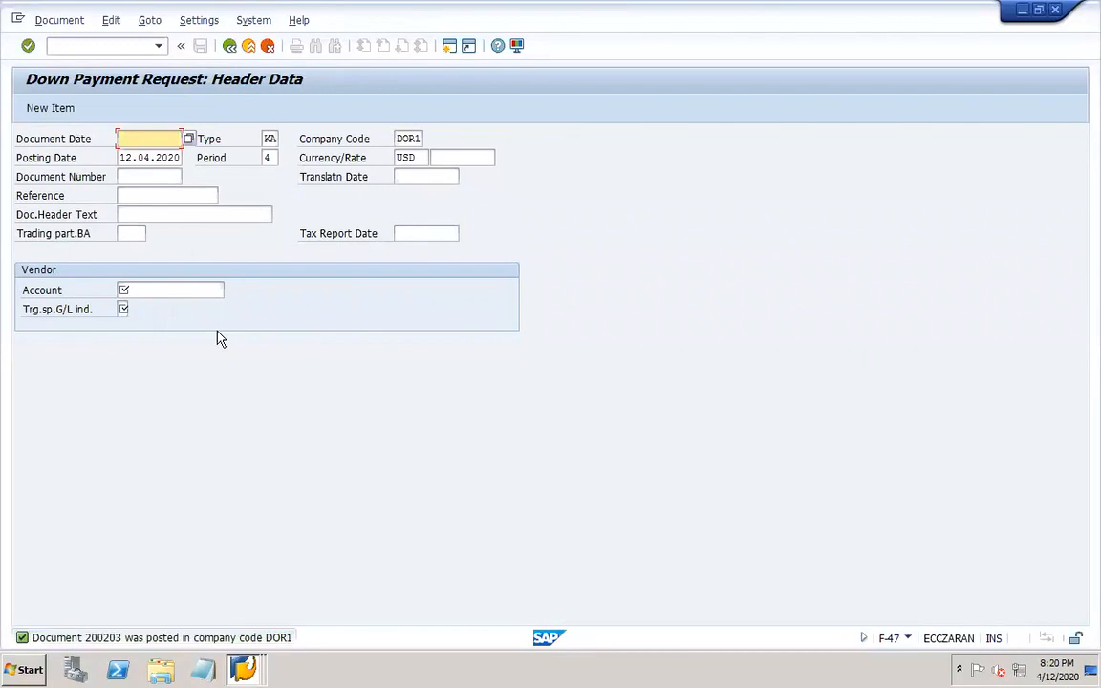
Display the down payment request document just posted in its data entry view
{"action": "left_click", "coordinate": [57, 21]}
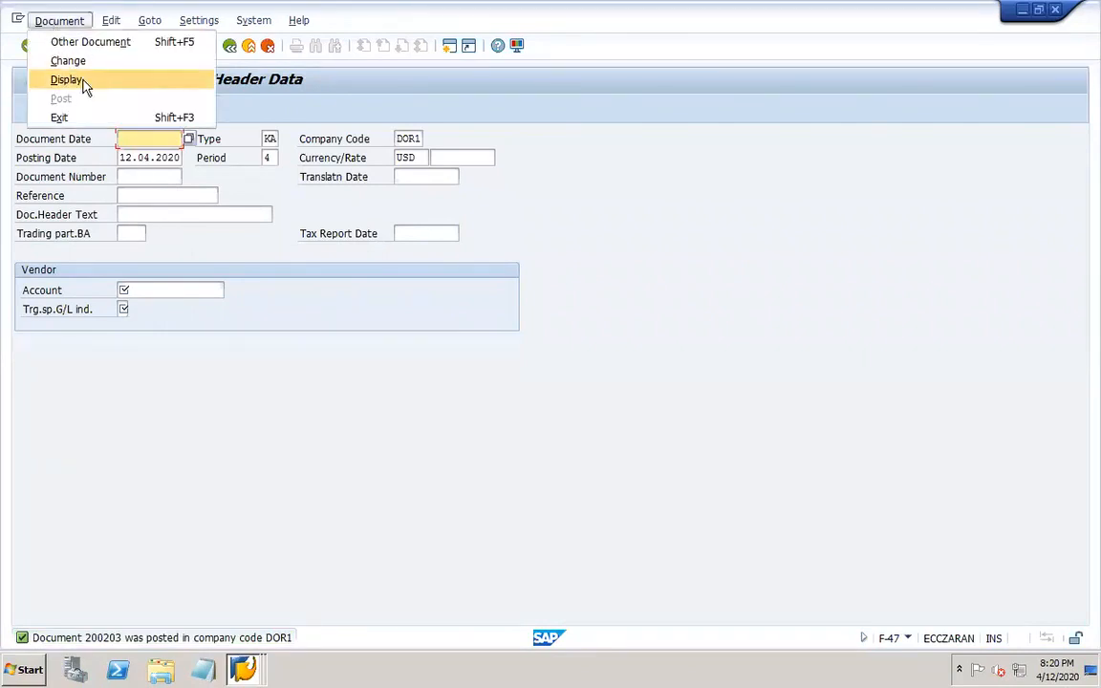
{"action": "left_click", "coordinate": [84, 80]}
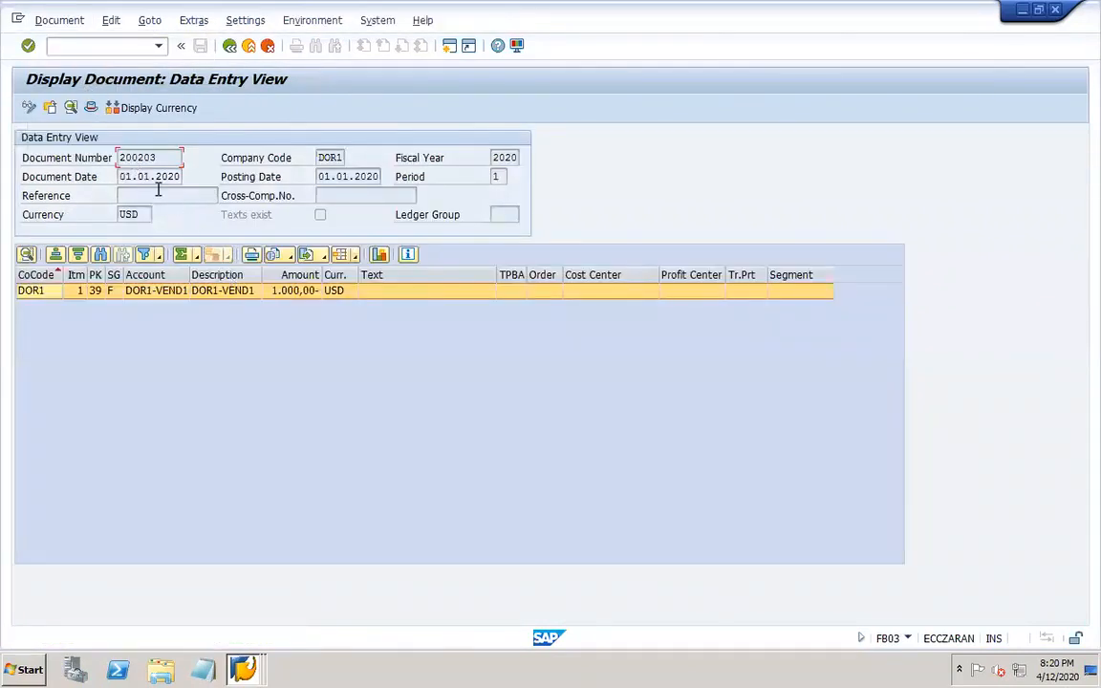
{"action": "left_click", "coordinate": [243, 670]}
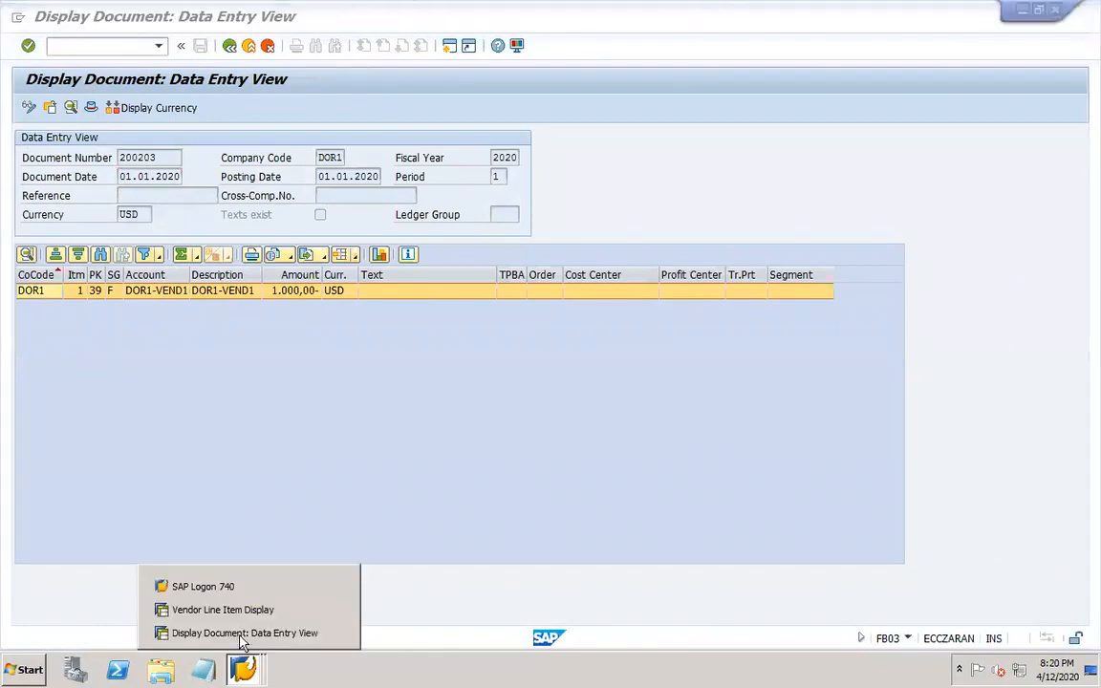
{"action": "left_click", "coordinate": [229, 633]}
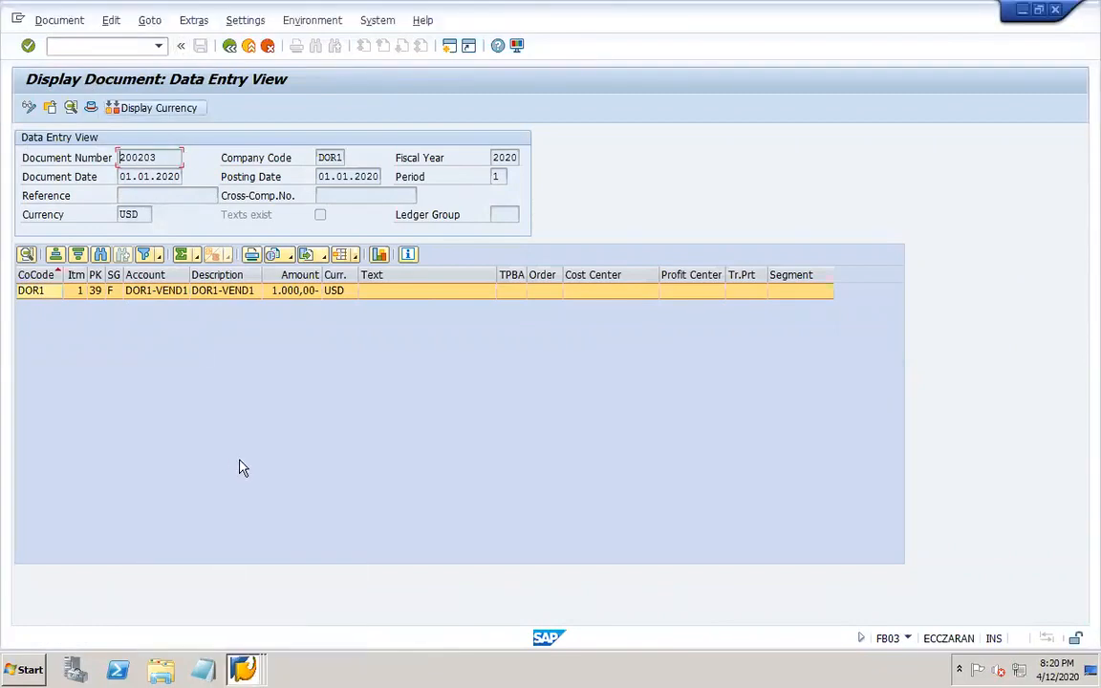
Switch to the Vendor Line Item Display session, run /NSE16 and open the selection screen for table BKPF
{"action": "left_click", "coordinate": [243, 669]}
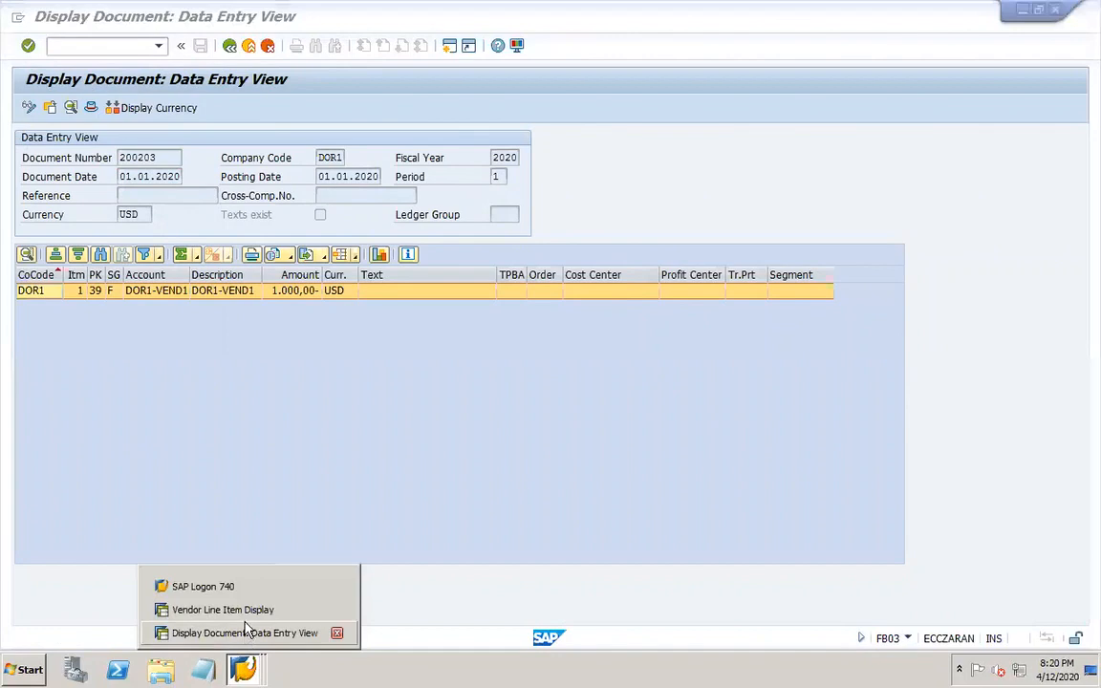
{"action": "left_click", "coordinate": [246, 610]}
{"action": "left_click", "coordinate": [118, 47]}
{"action": "type", "text": "/NSE"}
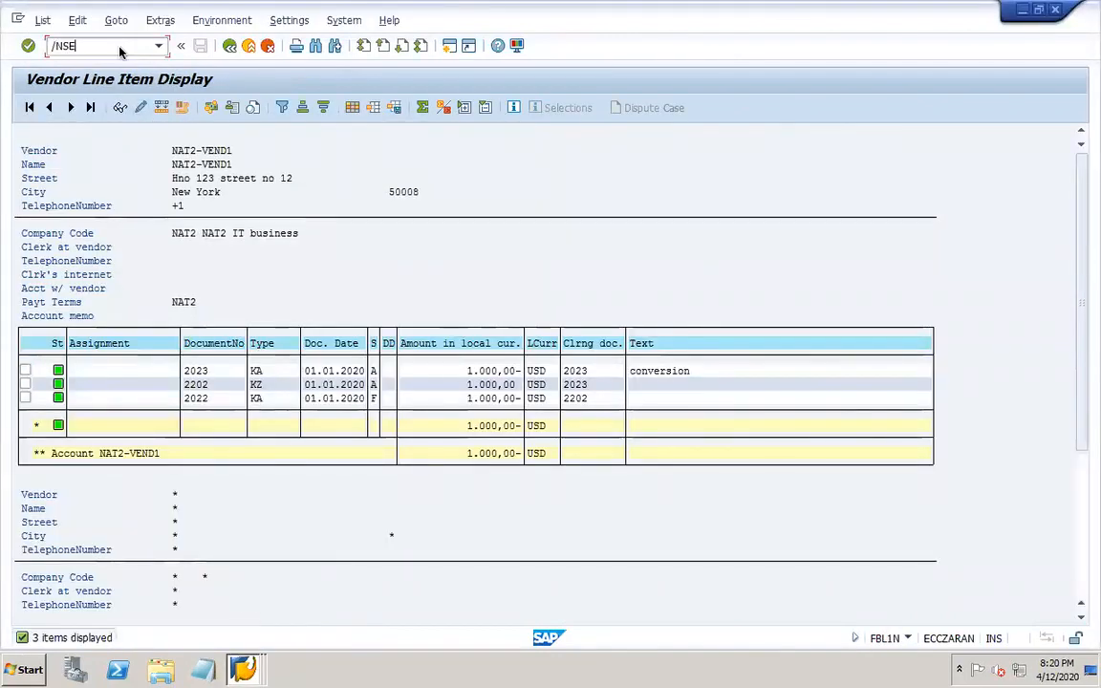
{"action": "type", "text": "16"}
{"action": "key", "text": "Return"}
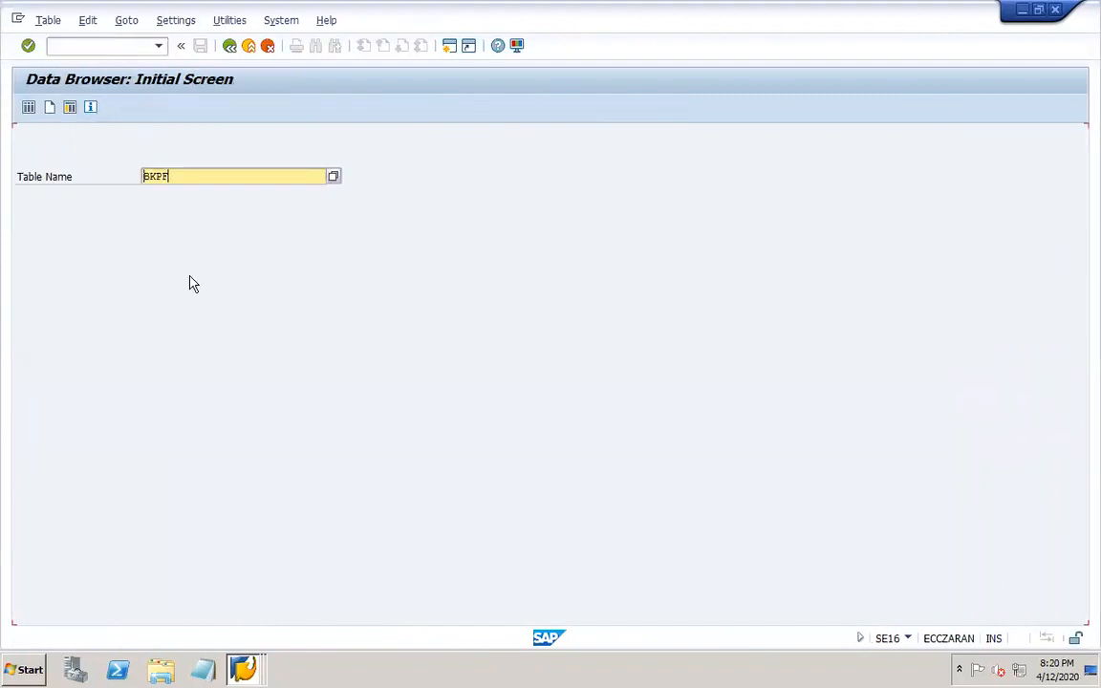
{"action": "key", "text": "Return"}
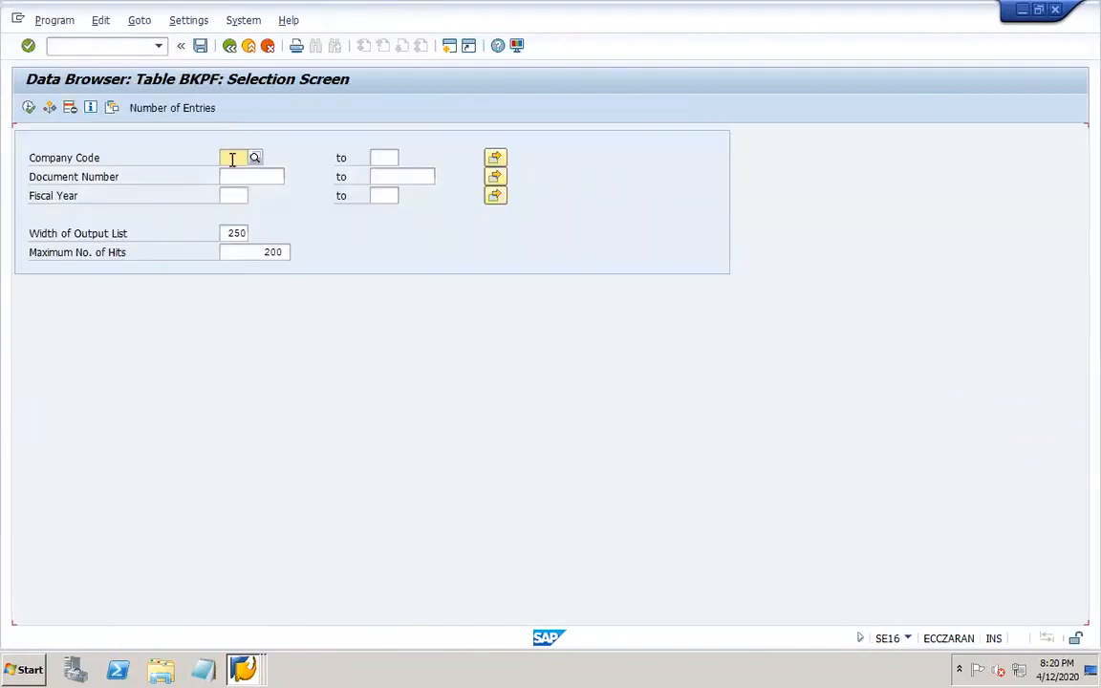
List the BKPF entries for company code DOR1 and fiscal year 2020
{"action": "type", "text": "DOR1"}
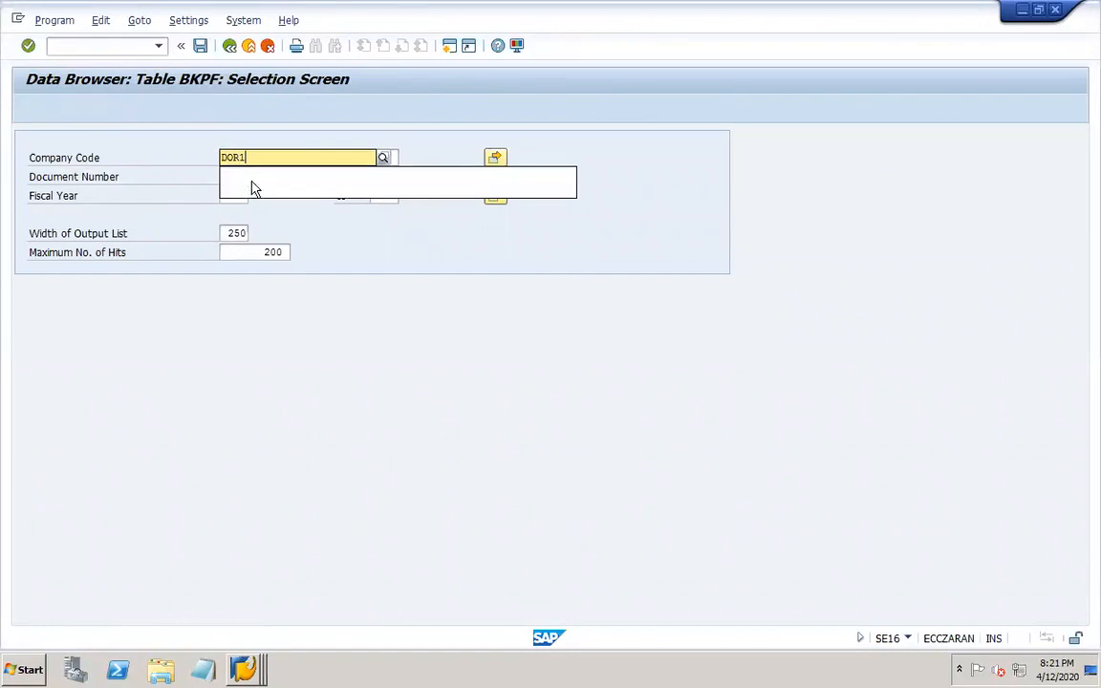
{"action": "left_click", "coordinate": [237, 194]}
{"action": "type", "text": "2020"}
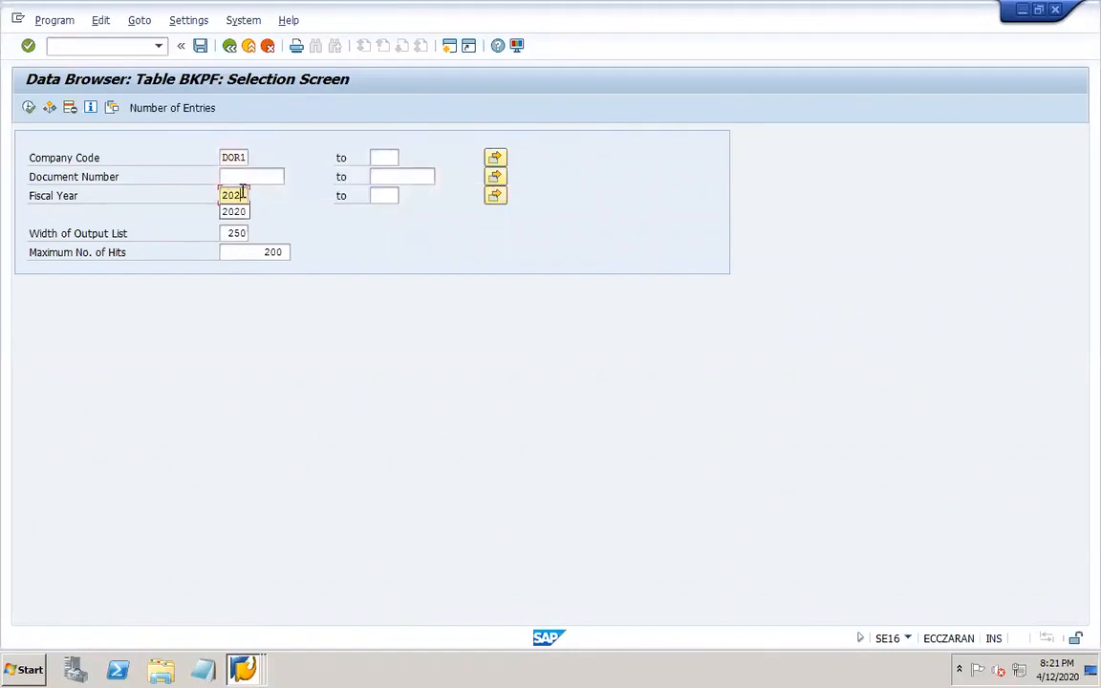
{"action": "left_click", "coordinate": [30, 108]}
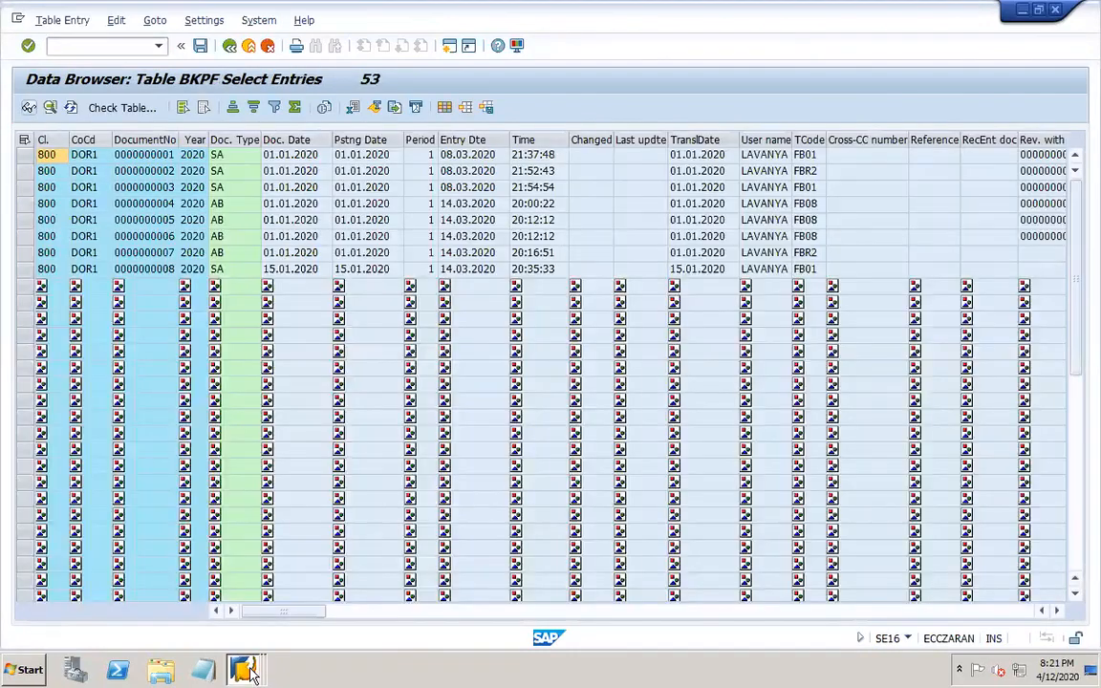
Check the posted request's document number, then find and select its row in the BKPF entry list
{"action": "left_click", "coordinate": [251, 672]}
{"action": "left_click", "coordinate": [220, 632]}
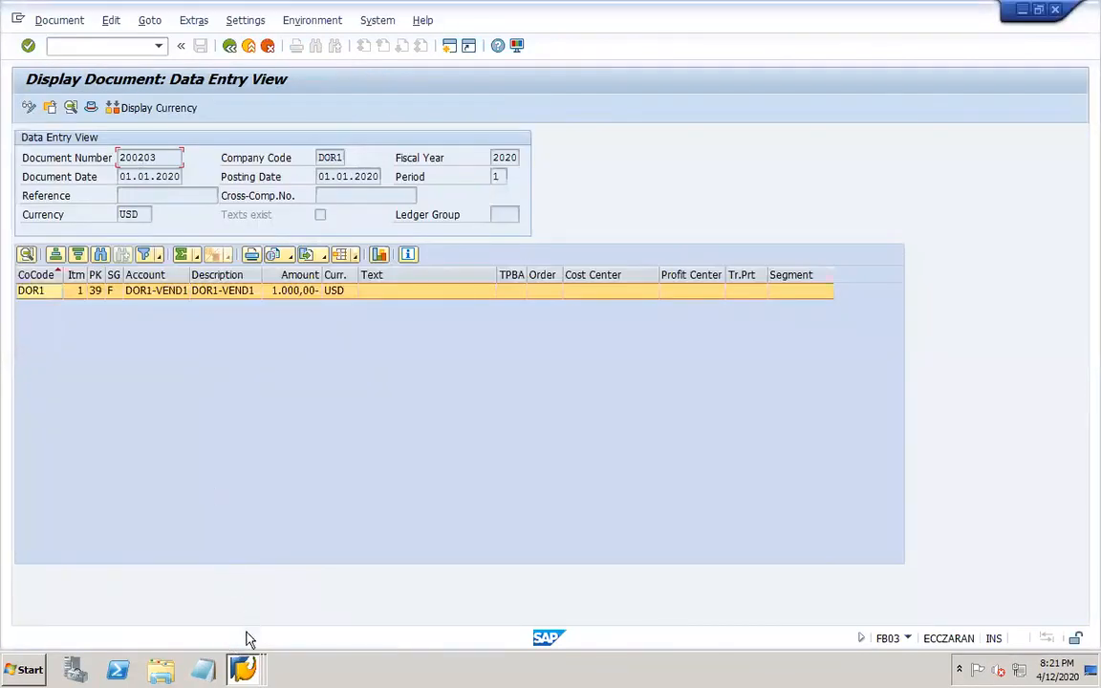
{"action": "left_click", "coordinate": [244, 670]}
{"action": "left_click", "coordinate": [229, 609]}
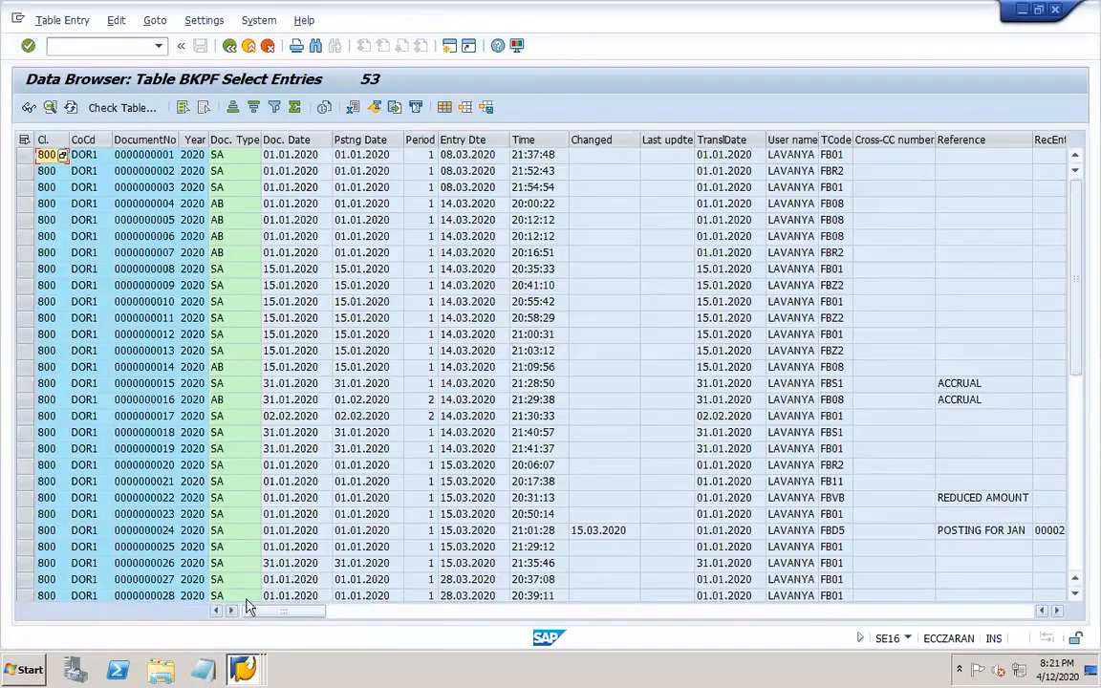
{"action": "left_click_drag", "start_coordinate": [1085, 247], "coordinate": [1083, 553]}
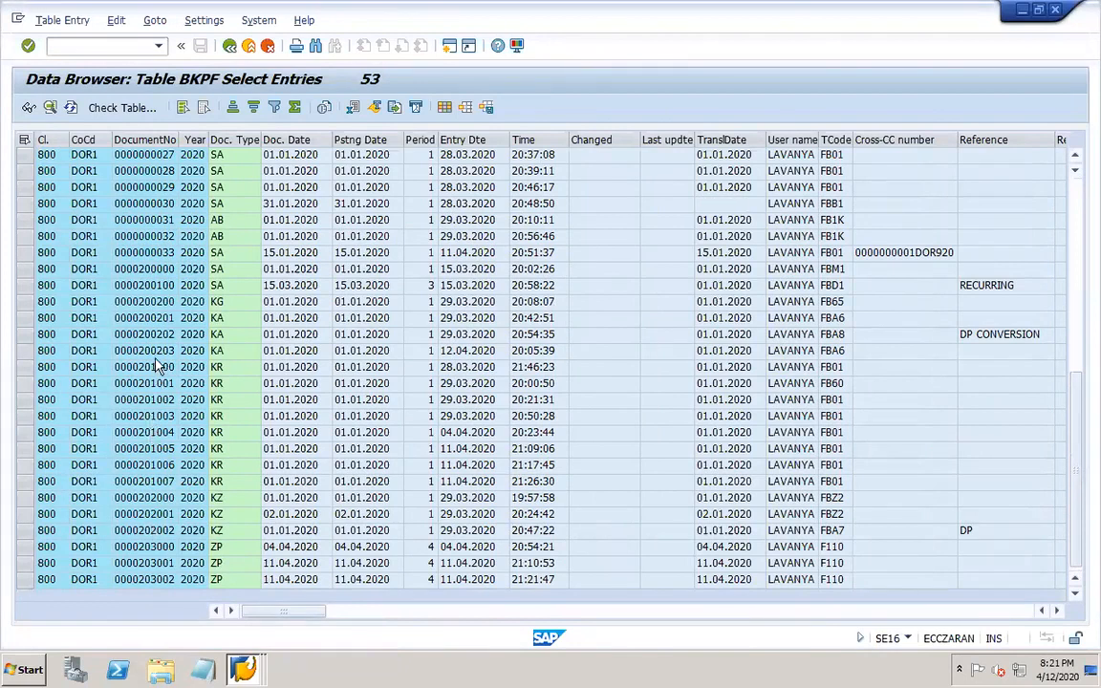
{"action": "left_click", "coordinate": [19, 352]}
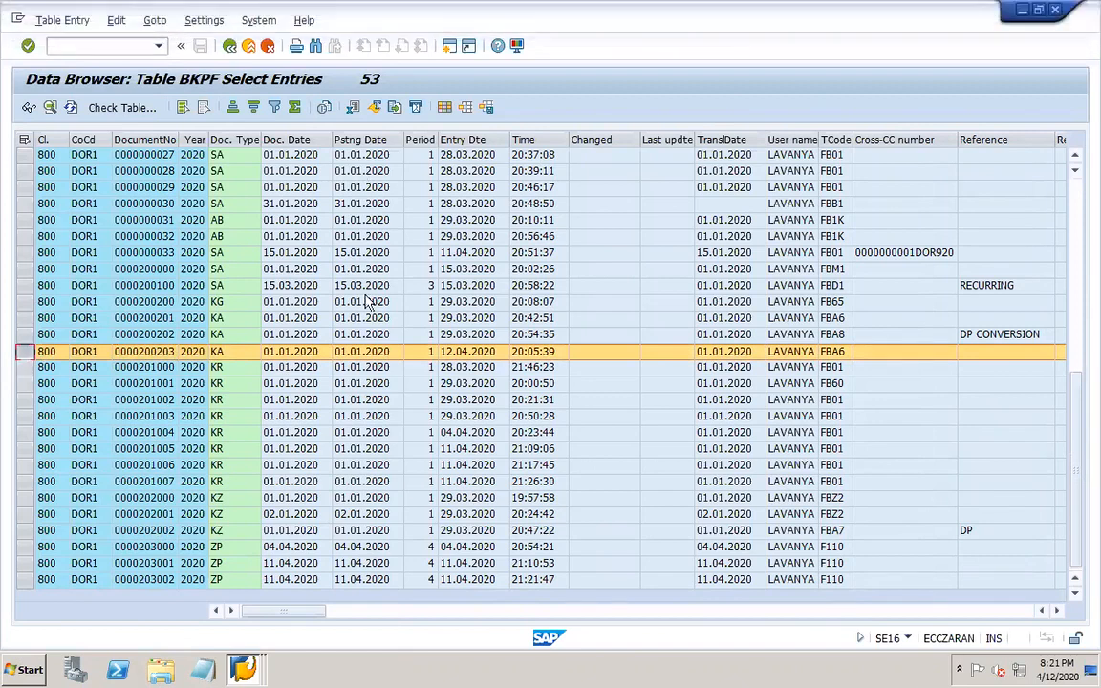
Compare the down payment request's BKPF header row with its data entry view in the other session
{"action": "left_click", "coordinate": [116, 43]}
{"action": "left_click", "coordinate": [245, 670]}
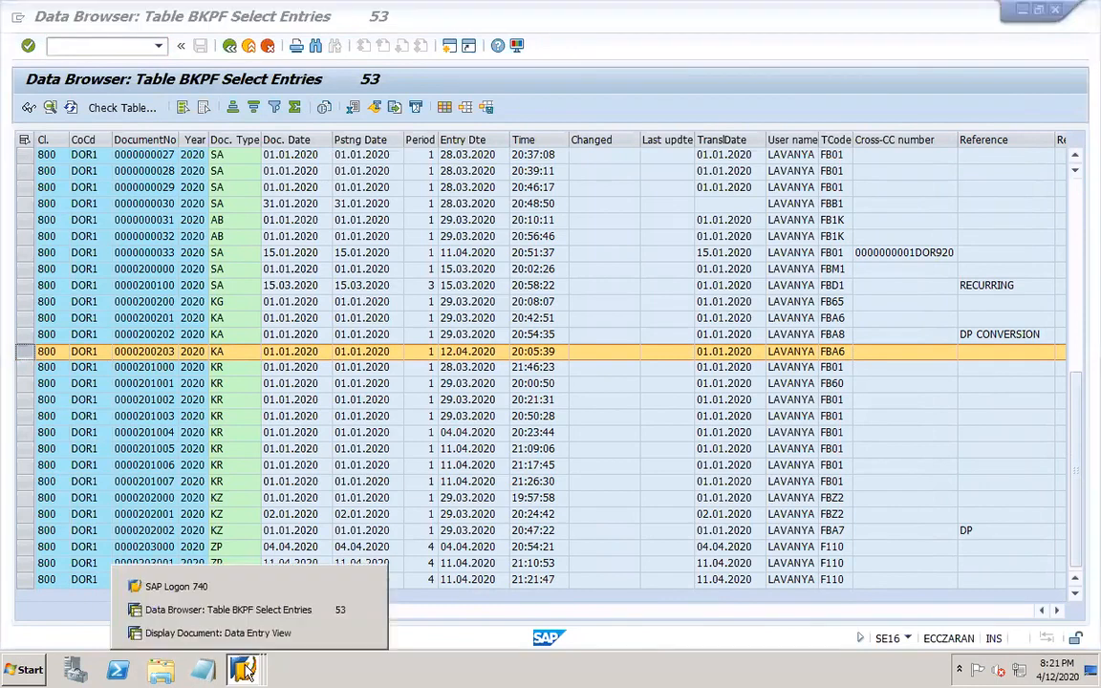
{"action": "left_click", "coordinate": [244, 632]}
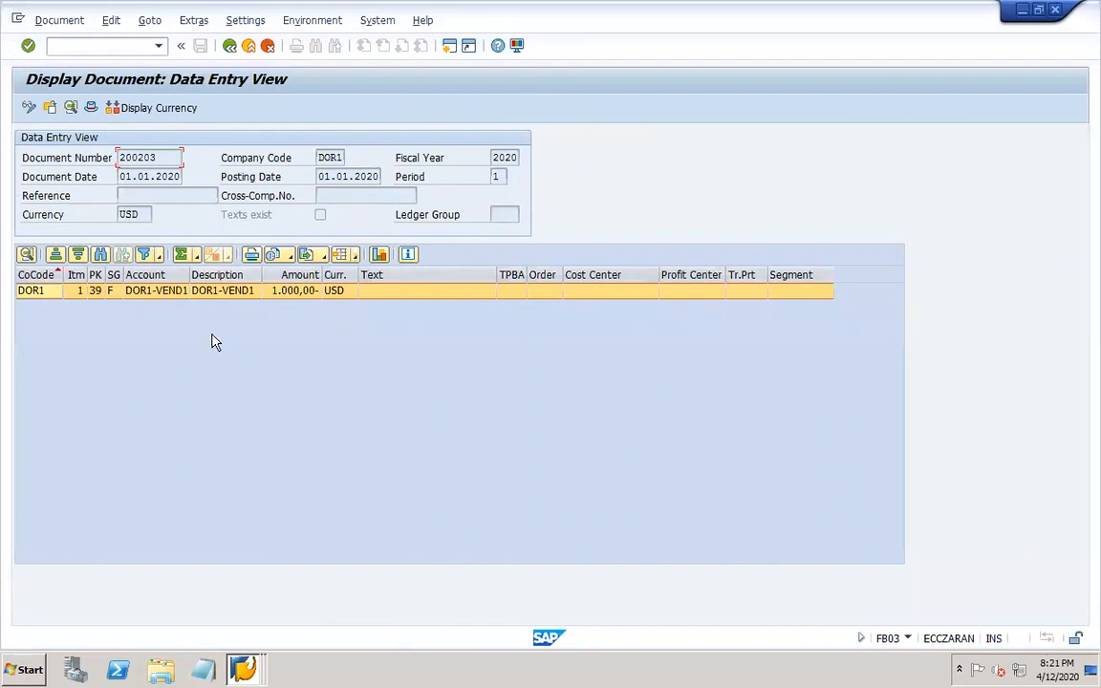
{"action": "left_click", "coordinate": [245, 671]}
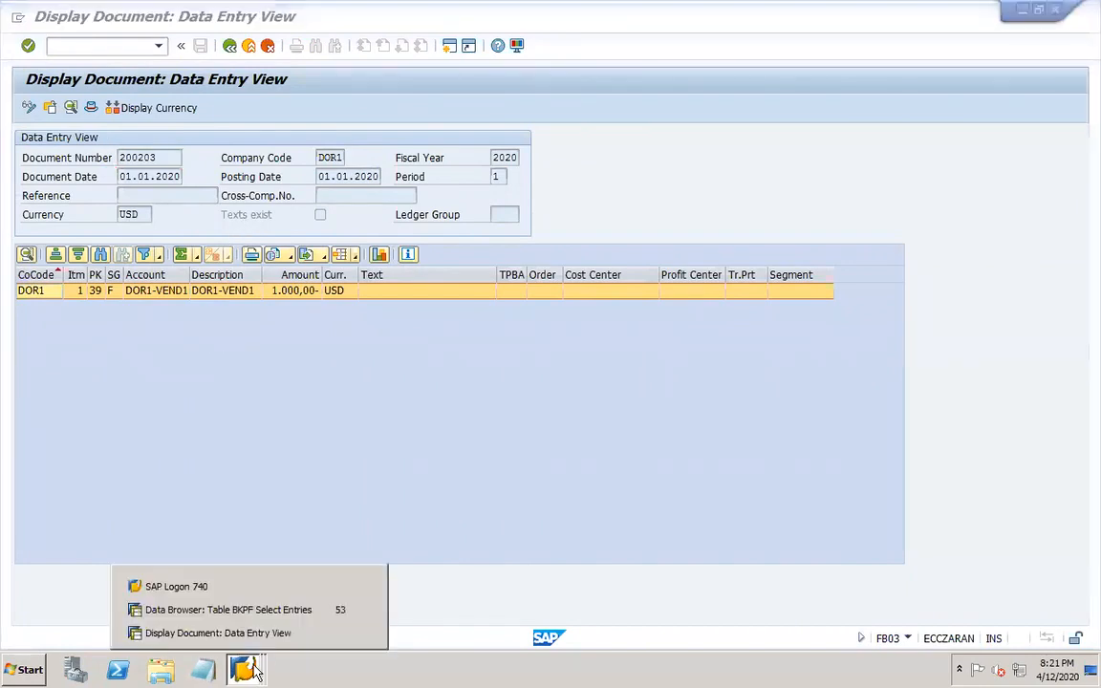
{"action": "left_click", "coordinate": [253, 633]}
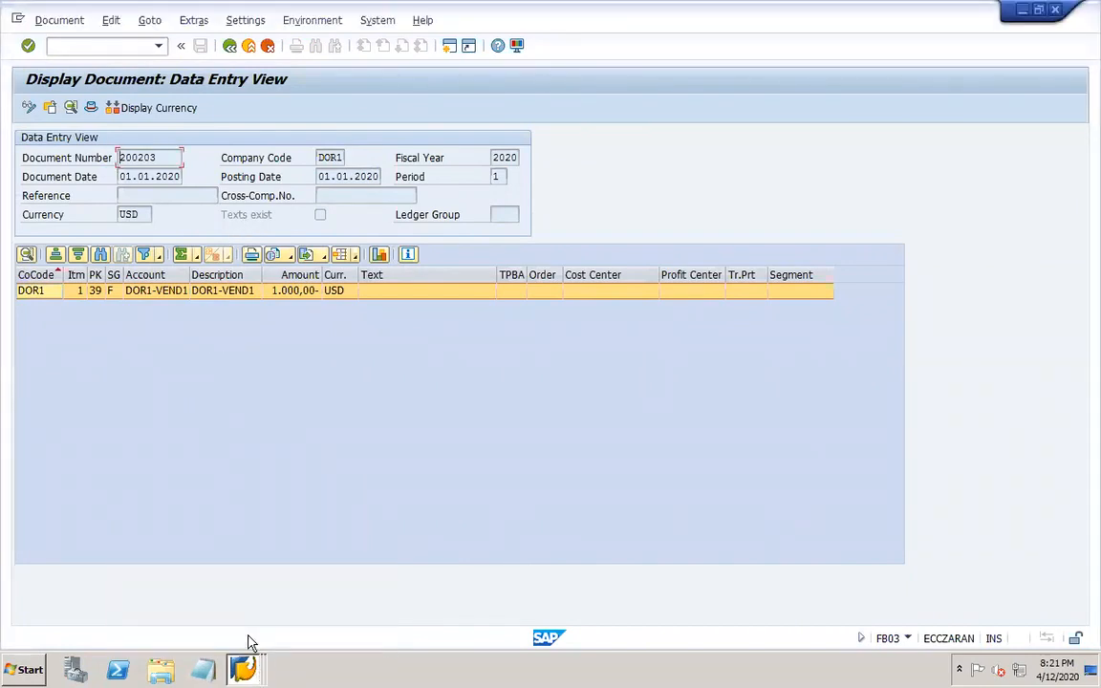
{"action": "left_click", "coordinate": [243, 669]}
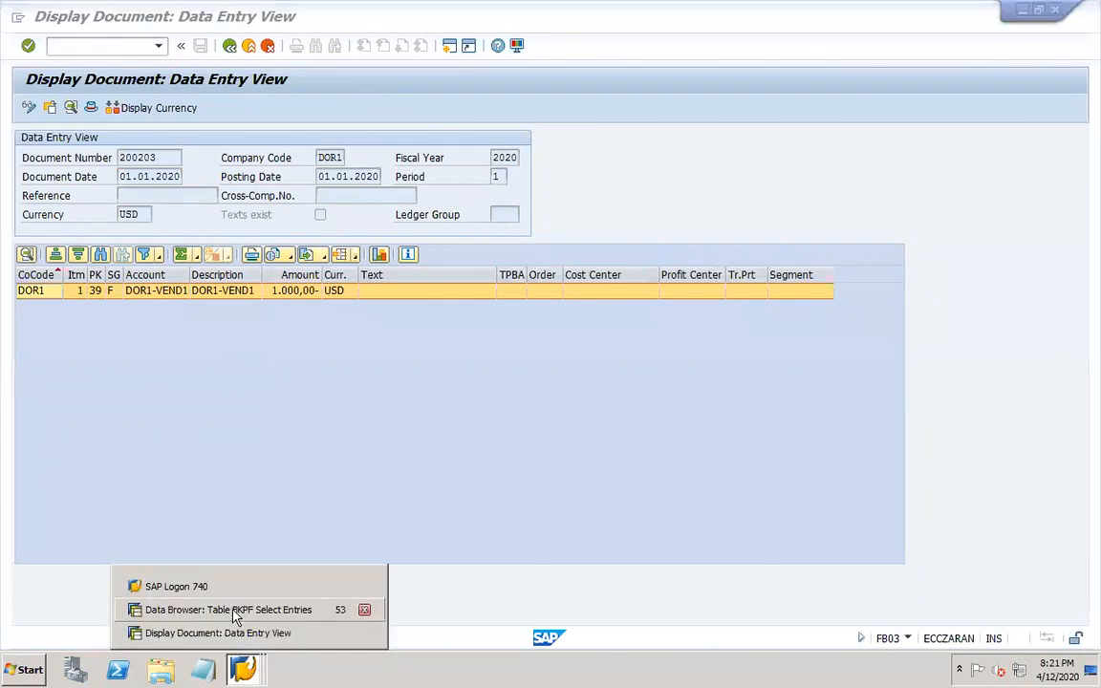
{"action": "left_click", "coordinate": [234, 611]}
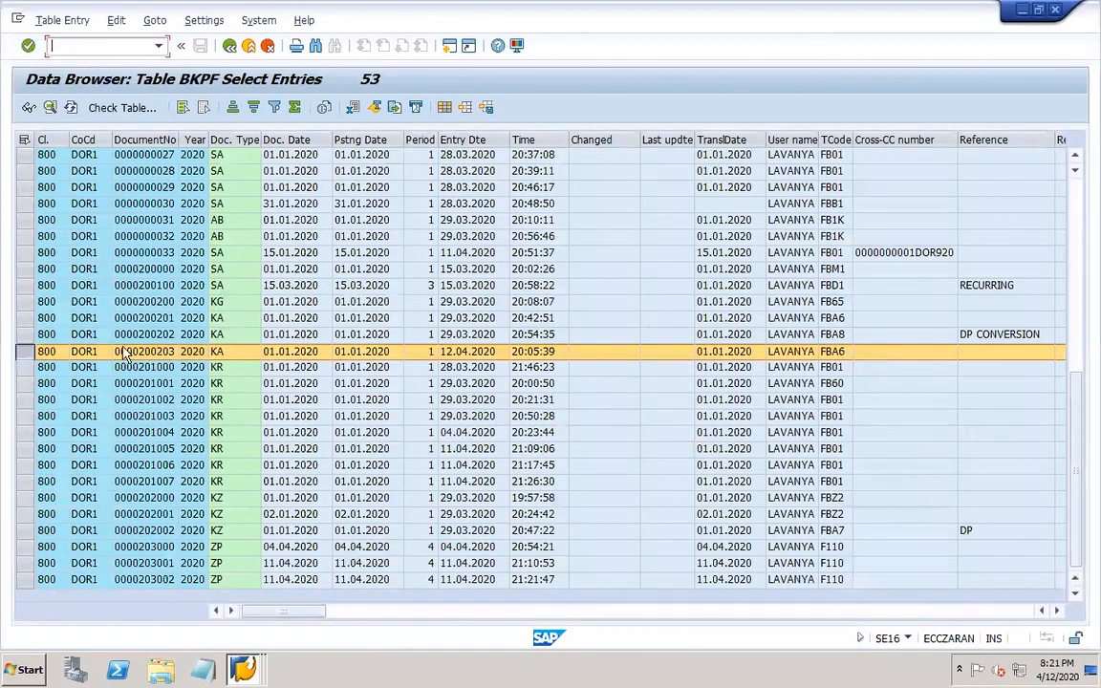
{"action": "left_click", "coordinate": [254, 664]}
{"action": "left_click", "coordinate": [243, 632]}
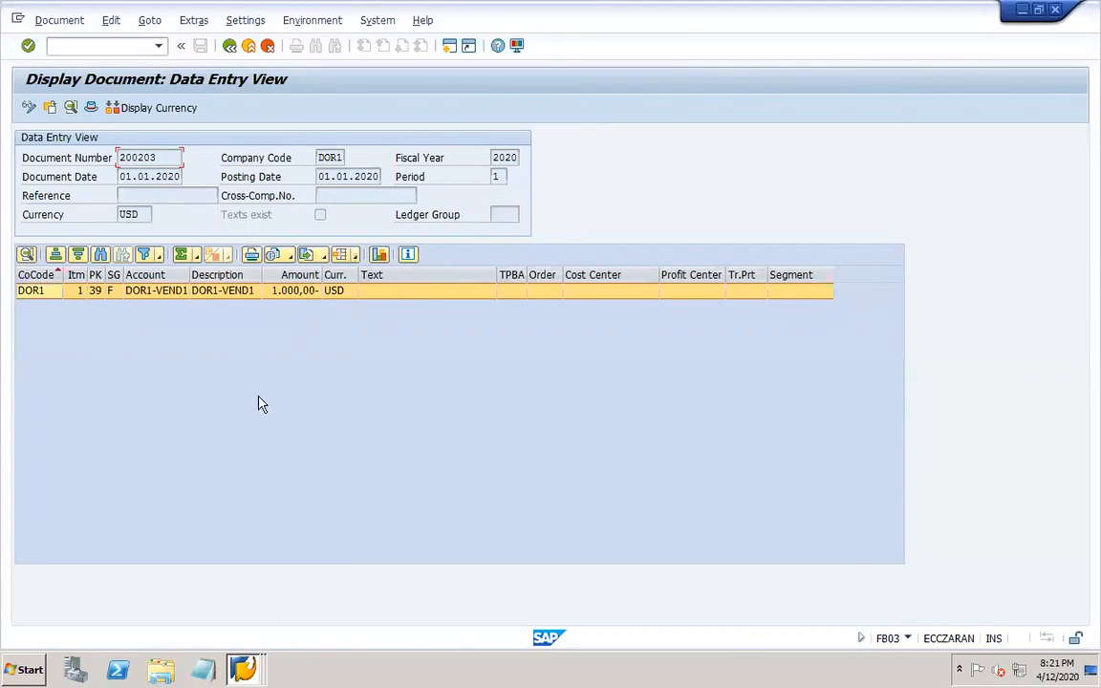
Leave the document display and open transaction F-48 Down Payment for vendors
{"action": "left_click", "coordinate": [230, 46]}
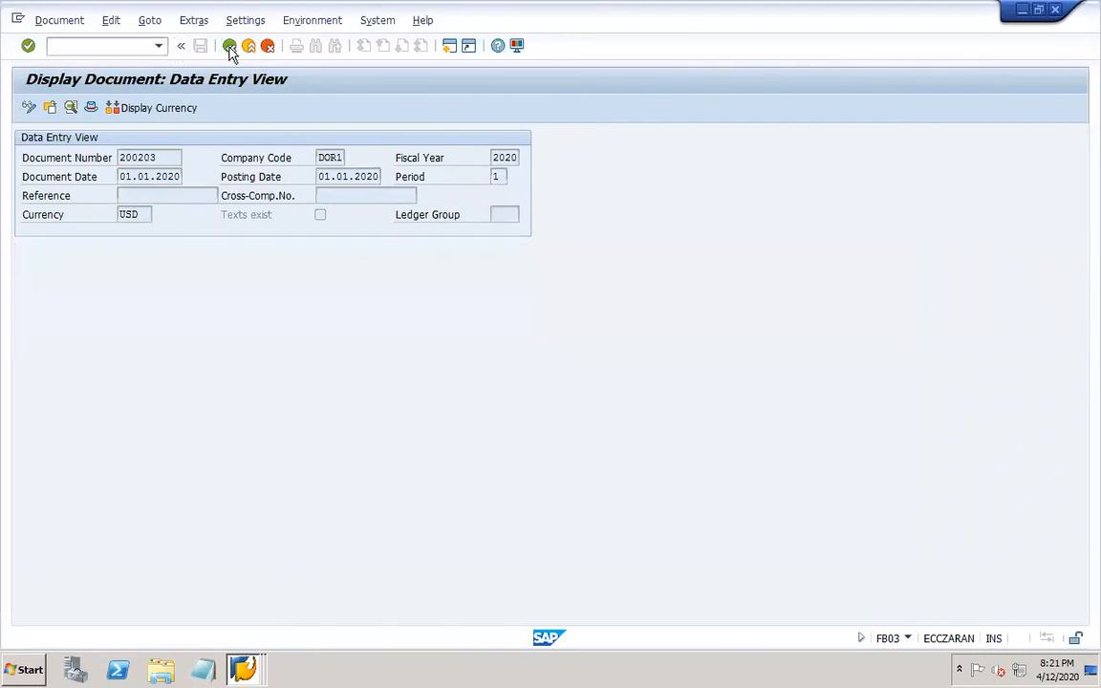
{"action": "left_click", "coordinate": [230, 46]}
{"action": "left_click", "coordinate": [248, 356]}
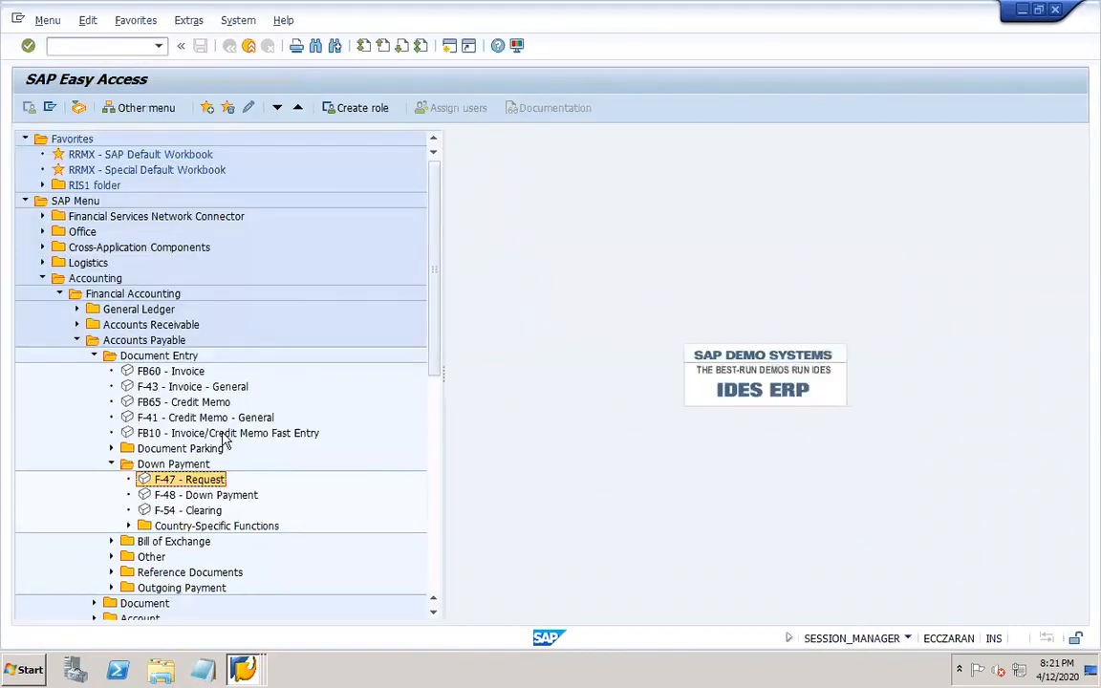
{"action": "left_click", "coordinate": [212, 513]}
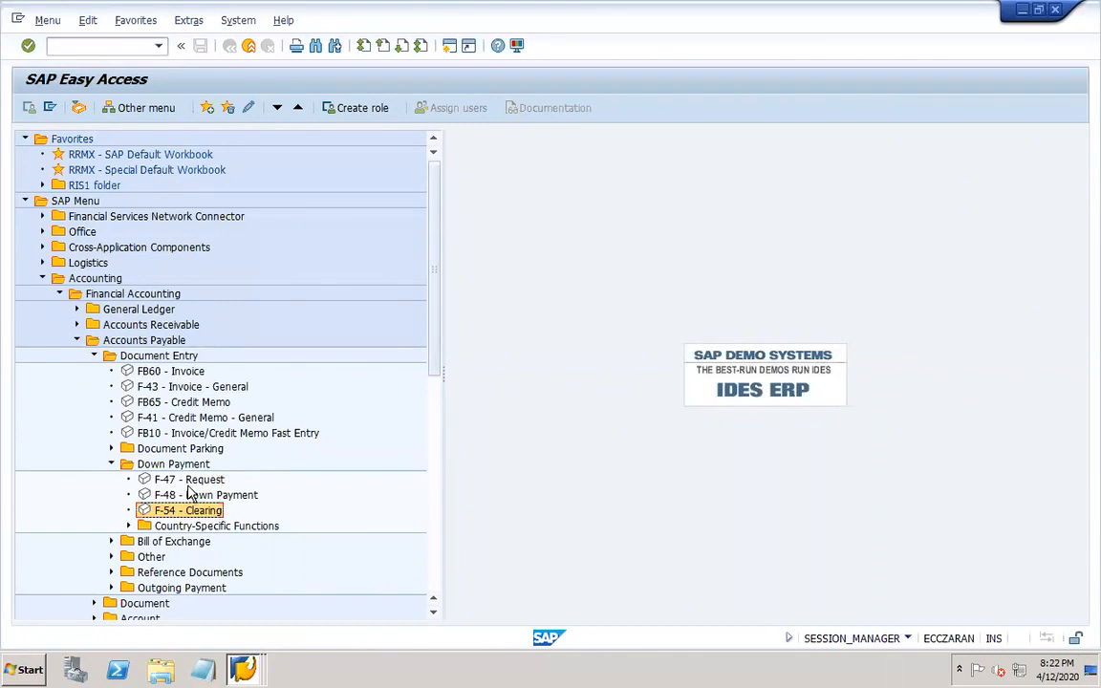
{"action": "left_click", "coordinate": [187, 486]}
{"action": "double_click", "coordinate": [182, 494]}
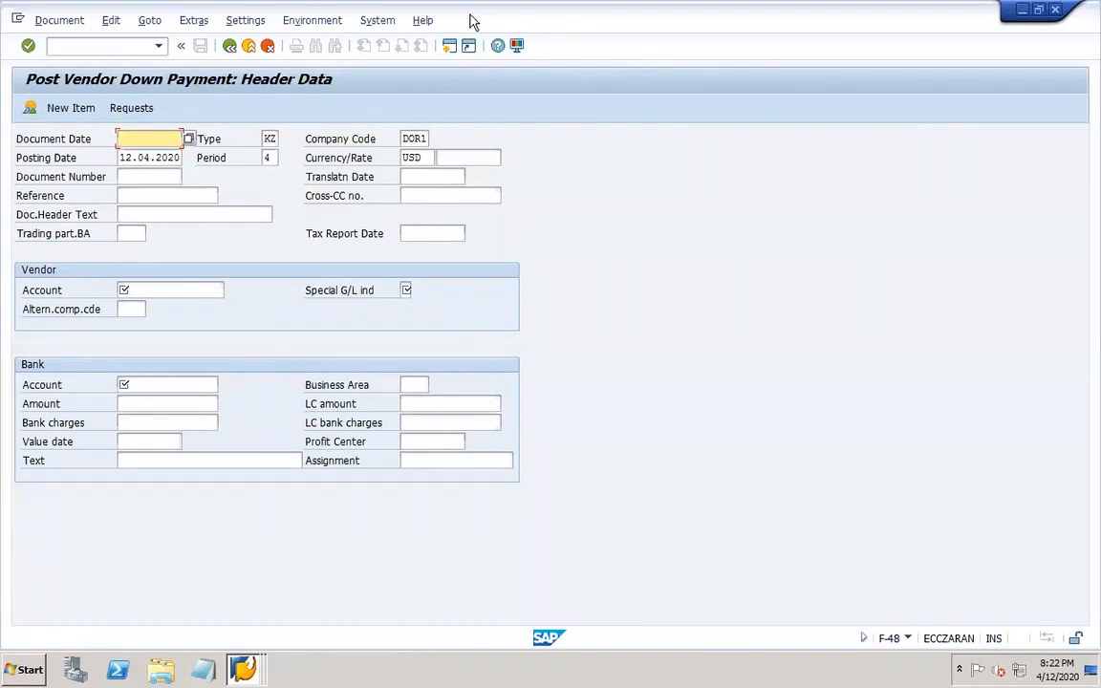
Examine the down payment request's row in the BKPF list again and return to the vendor down payment session
{"action": "mouse_move", "coordinate": [430, 3]}
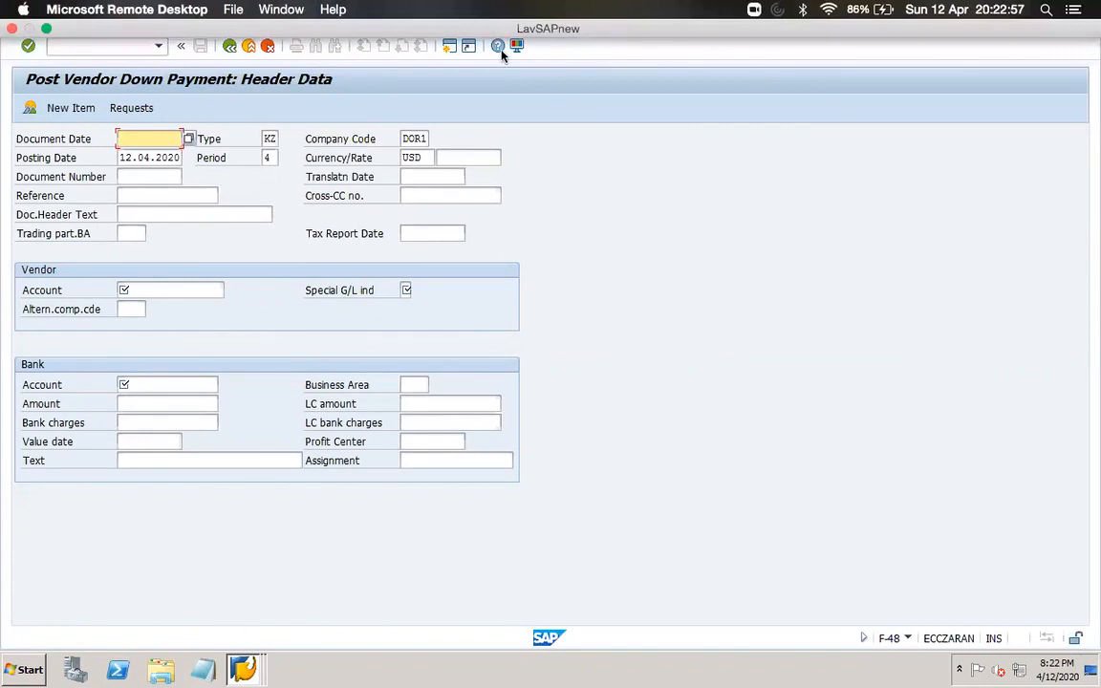
{"action": "mouse_move", "coordinate": [631, 676]}
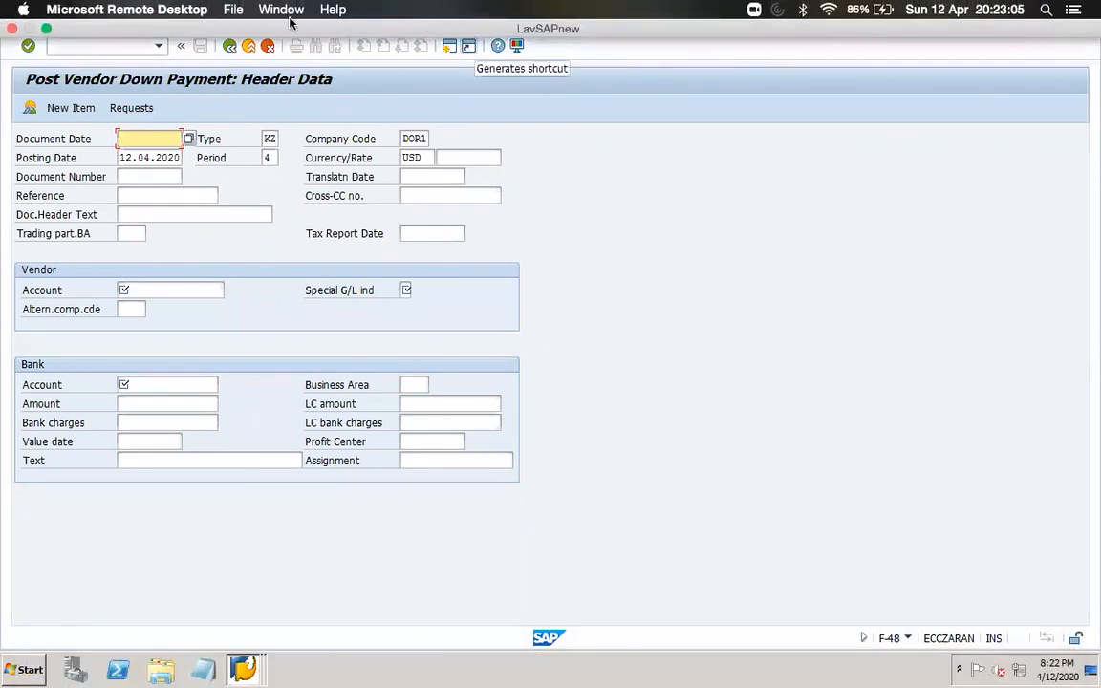
{"action": "left_click", "coordinate": [243, 668]}
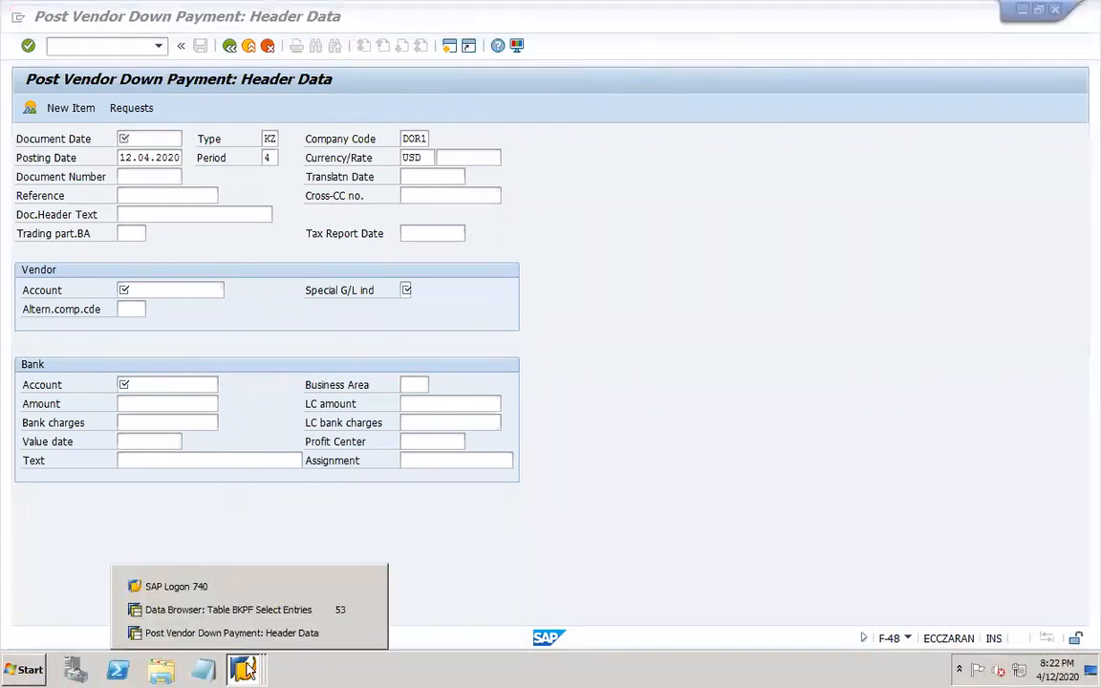
{"action": "left_click", "coordinate": [211, 613]}
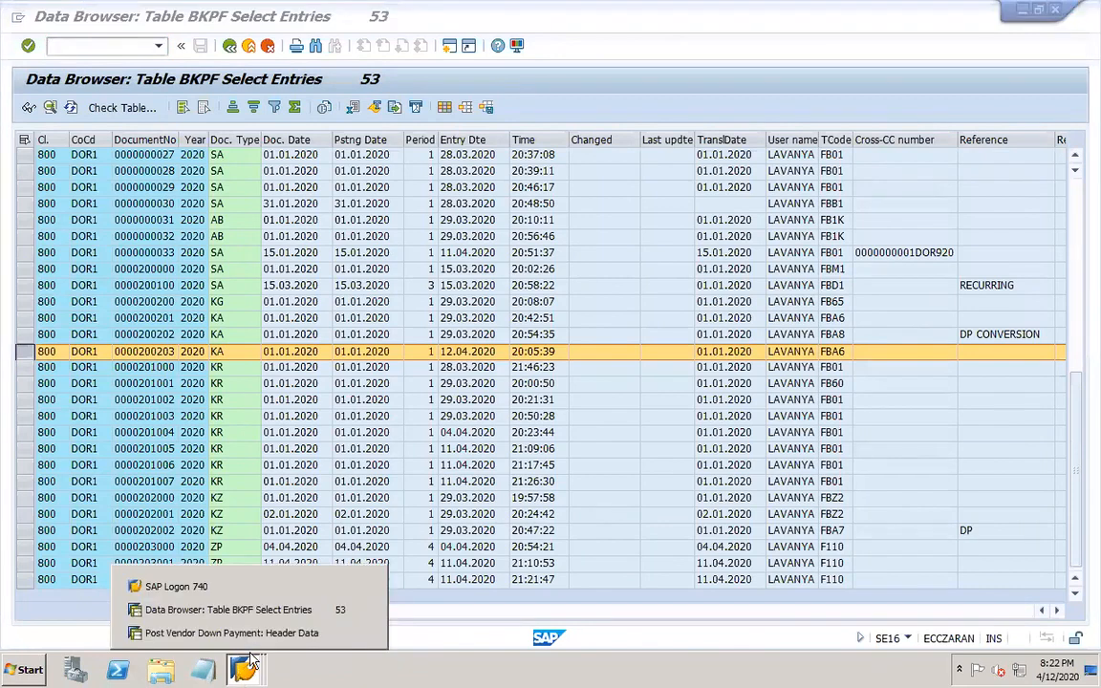
{"action": "left_click", "coordinate": [230, 633]}
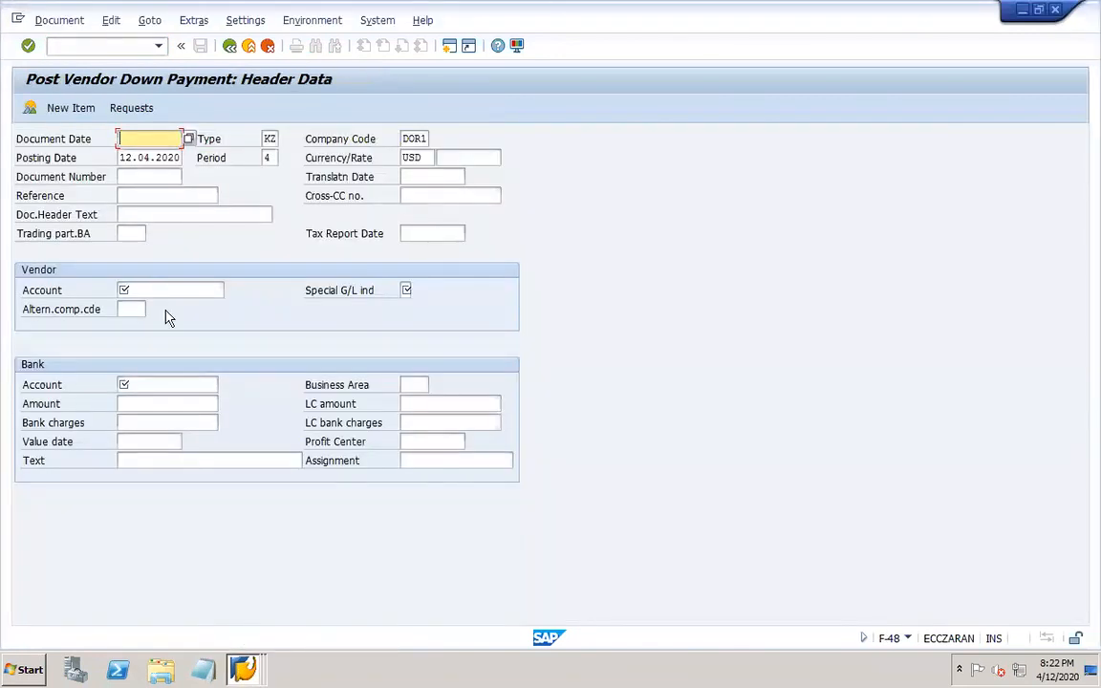
{"action": "left_click", "coordinate": [90, 46]}
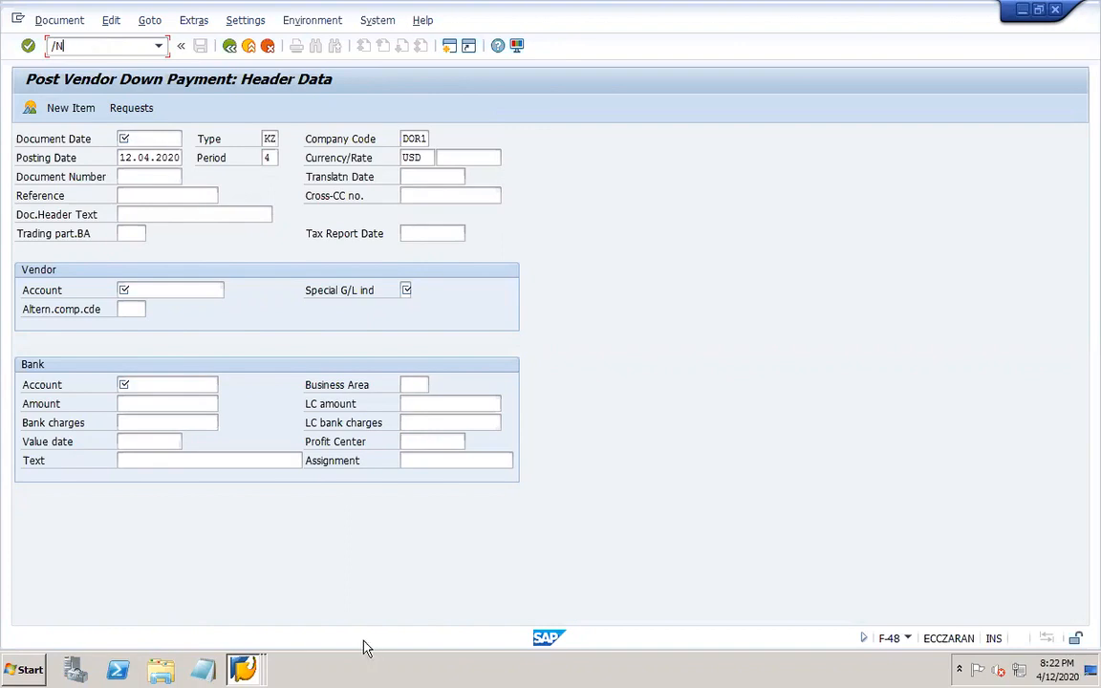
{"action": "left_click", "coordinate": [243, 669]}
{"action": "left_click", "coordinate": [229, 610]}
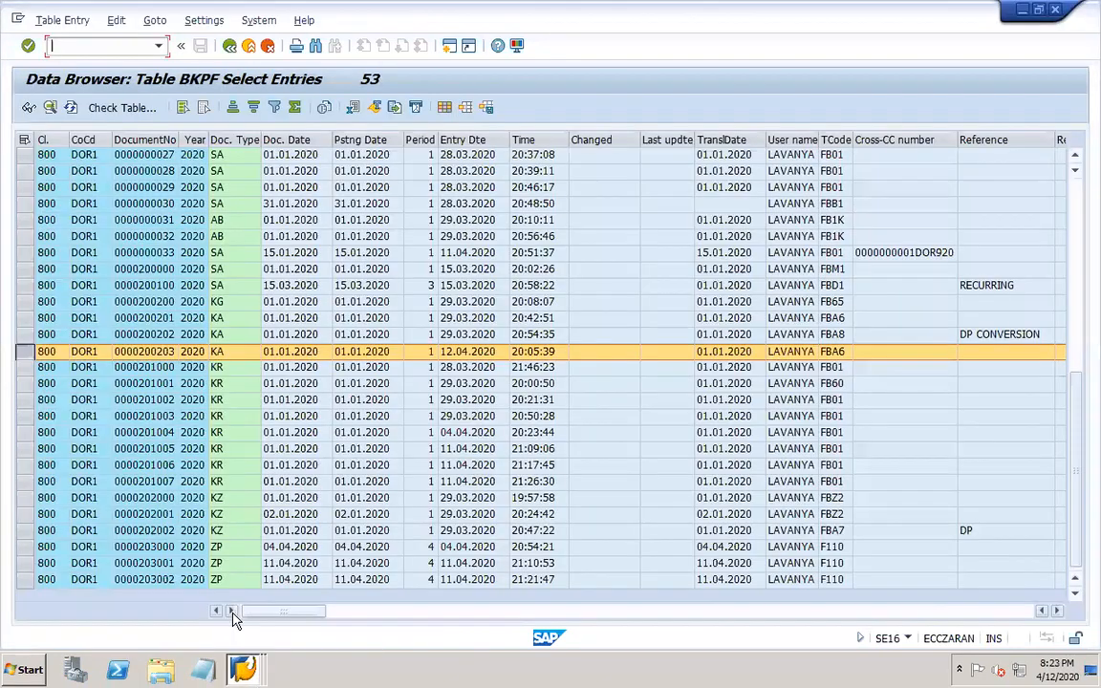
{"action": "left_click", "coordinate": [24, 354]}
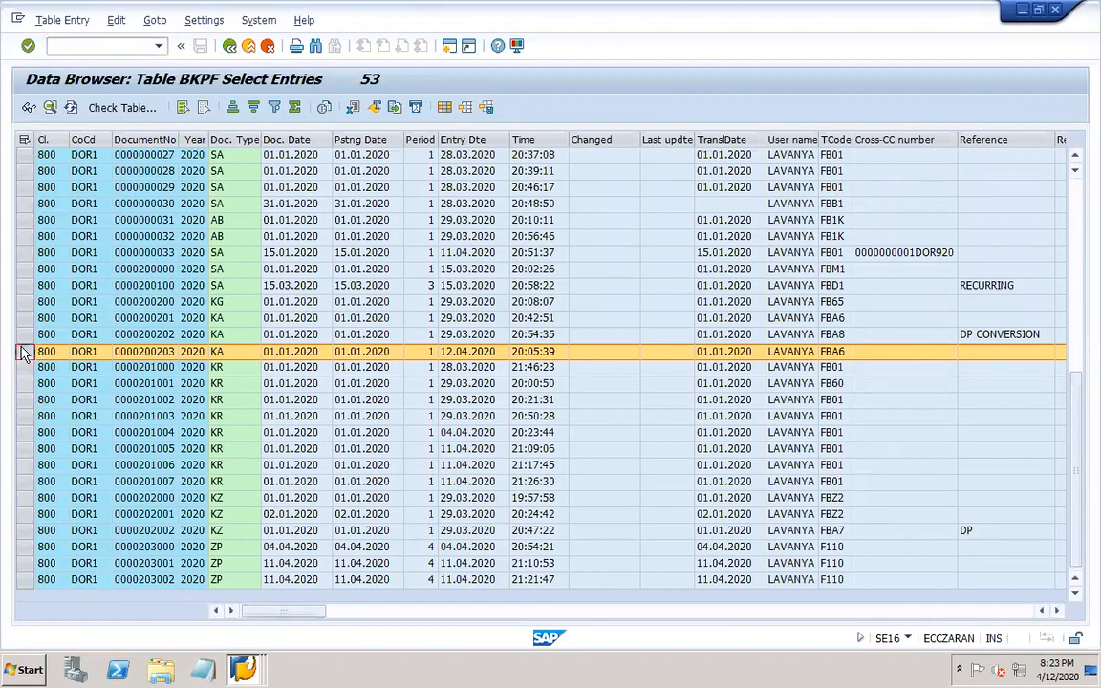
{"action": "left_click", "coordinate": [244, 668]}
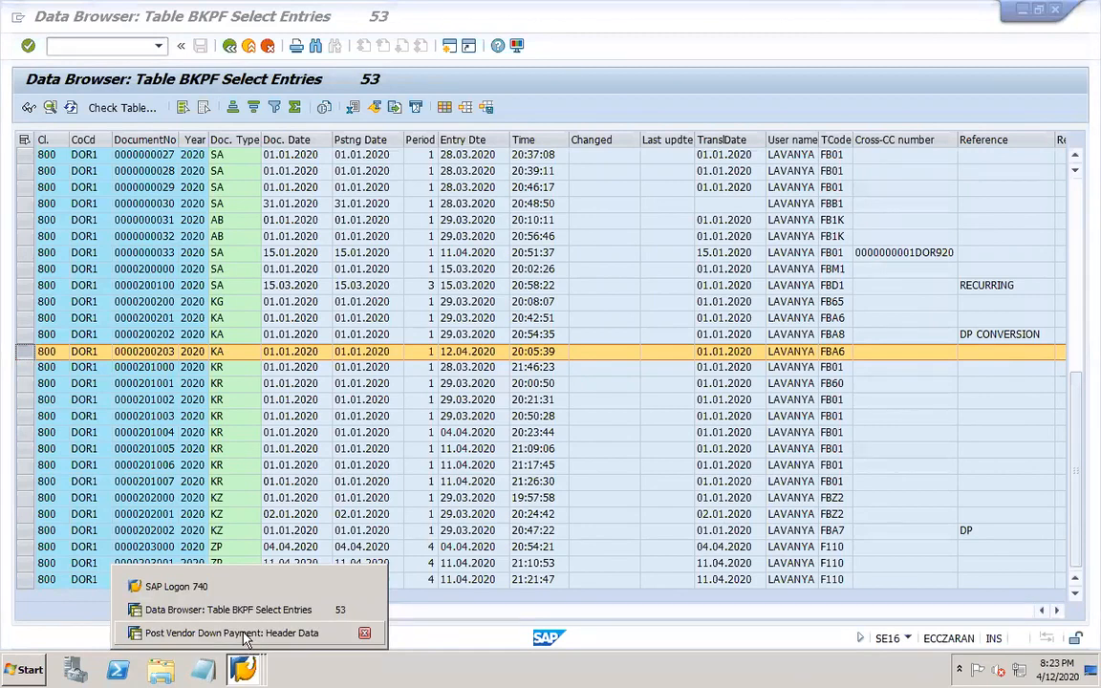
{"action": "left_click", "coordinate": [246, 638]}
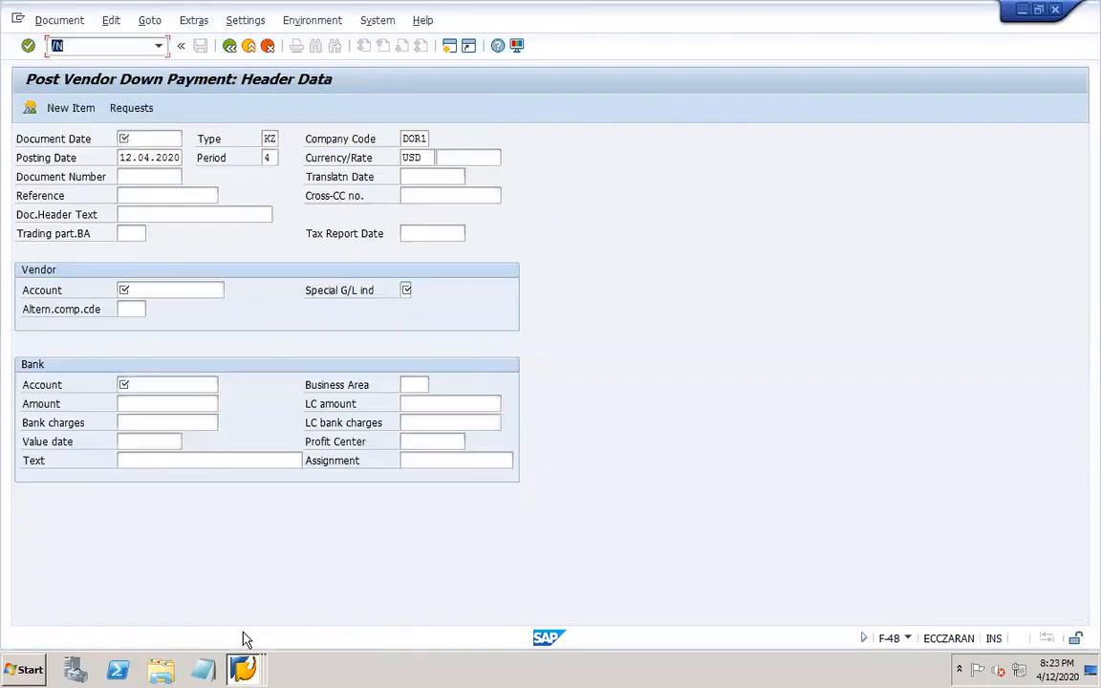
Run /NFBL1N to open the Vendor Line Item Display selection screen
{"action": "left_click", "coordinate": [102, 53]}
{"action": "type", "text": "FBL1N"}
{"action": "key", "text": "Return"}
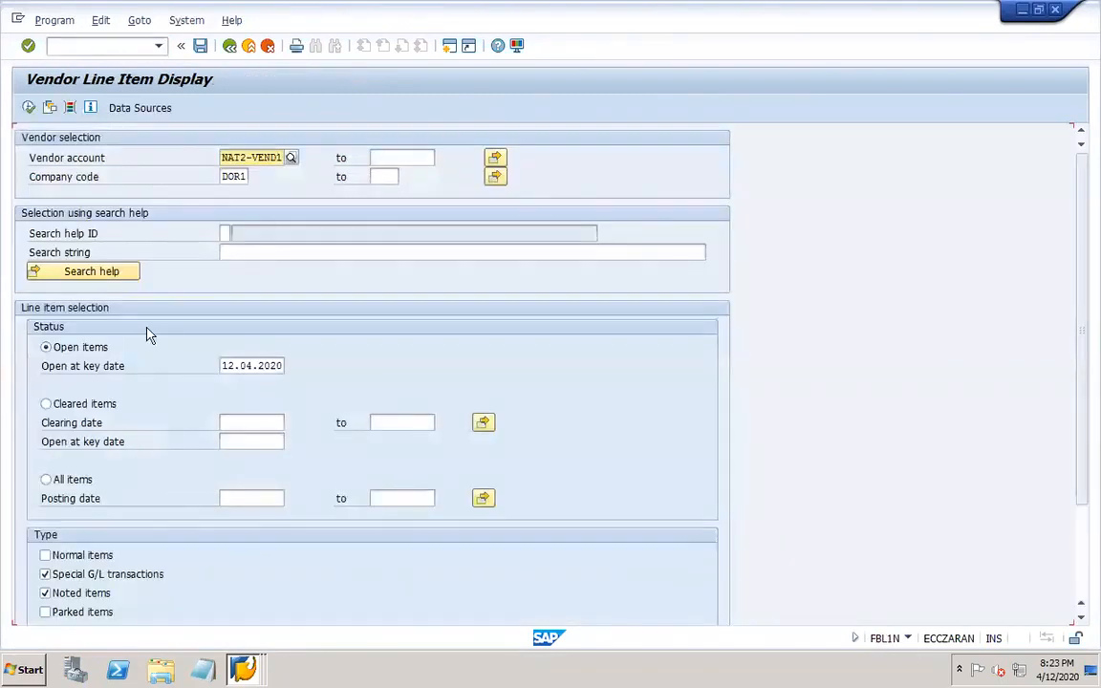
Set the line item selection to vendor DOR1-VEND1 and all items, with special G/L transactions excluded
{"action": "left_click", "coordinate": [71, 478]}
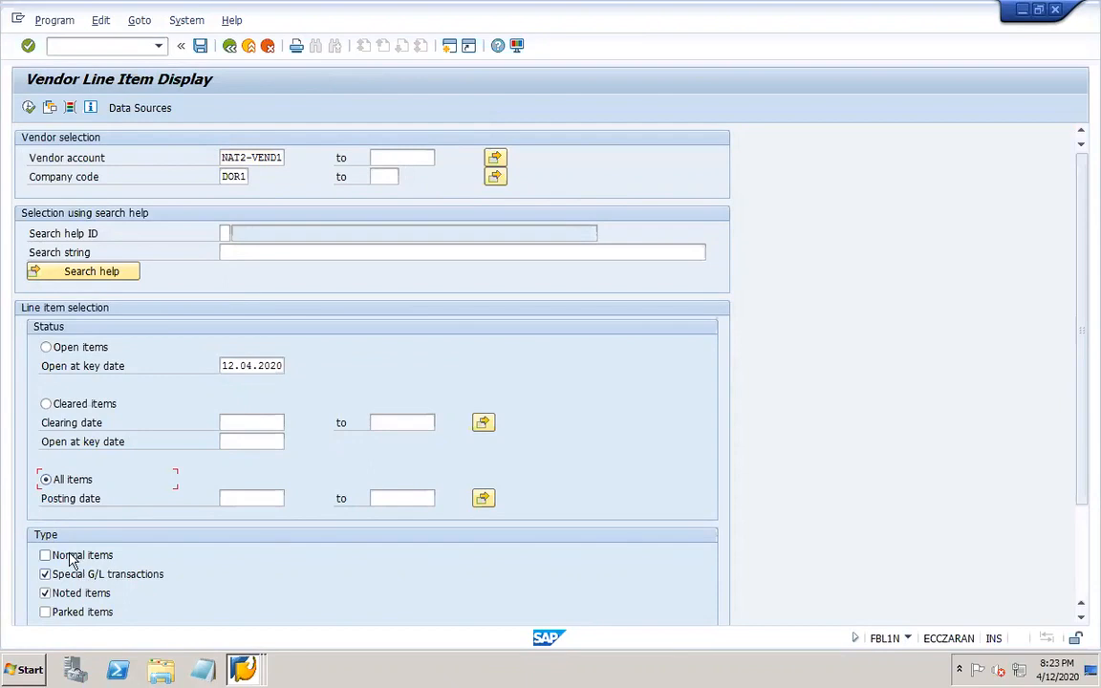
{"action": "left_click", "coordinate": [29, 110]}
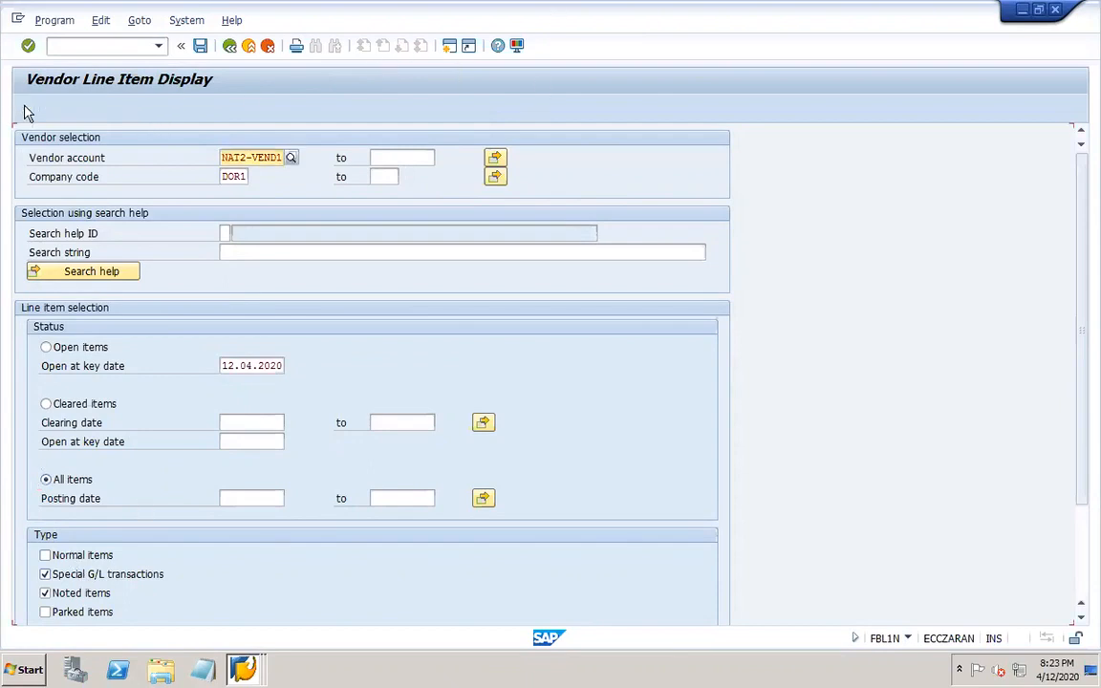
{"action": "left_click", "coordinate": [104, 578]}
{"action": "left_click_drag", "start_coordinate": [221, 157], "coordinate": [290, 156]}
{"action": "type", "text": "DOR"}
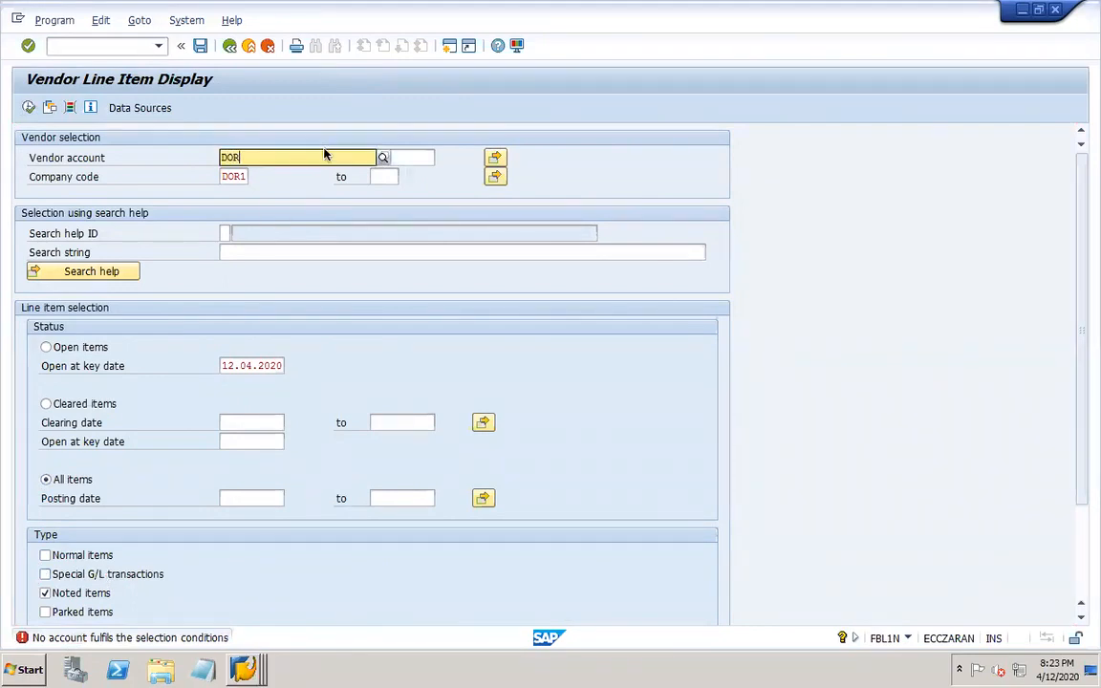
{"action": "left_click", "coordinate": [256, 187]}
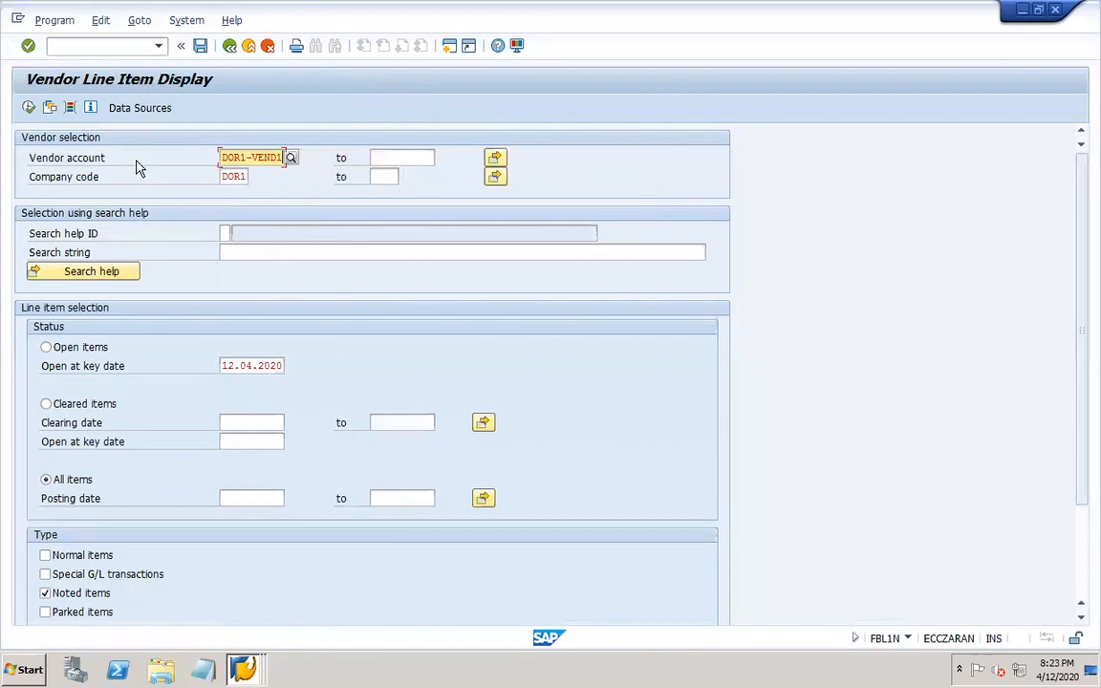
Display the vendor's noted items, mark the down payment request line and return to the selection screen
{"action": "left_click", "coordinate": [29, 108]}
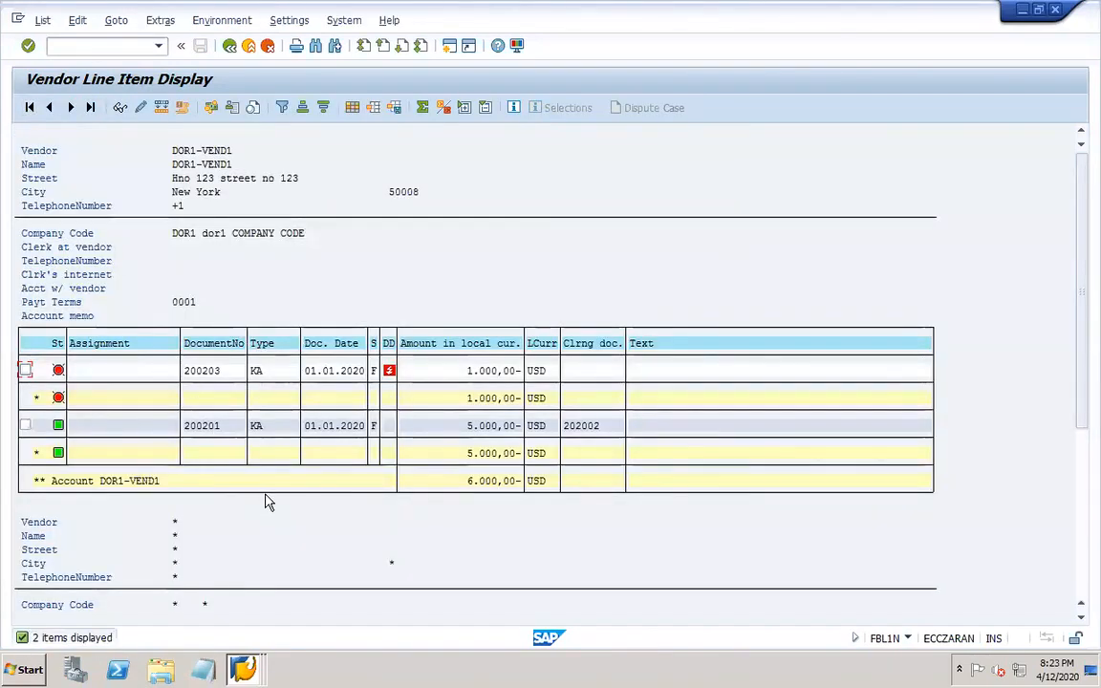
{"action": "left_click", "coordinate": [204, 371]}
{"action": "left_click", "coordinate": [229, 45]}
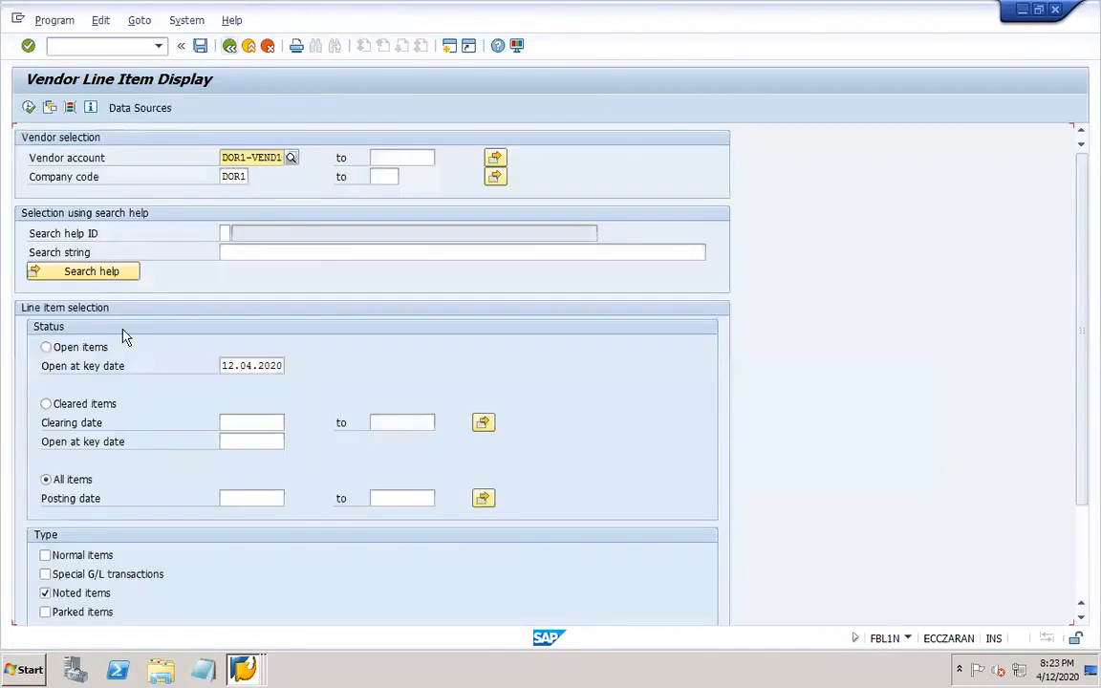
Read the field help for the Normal items option and check the context options for Special G/L transactions
{"action": "right_click", "coordinate": [83, 553]}
{"action": "left_click", "coordinate": [143, 279]}
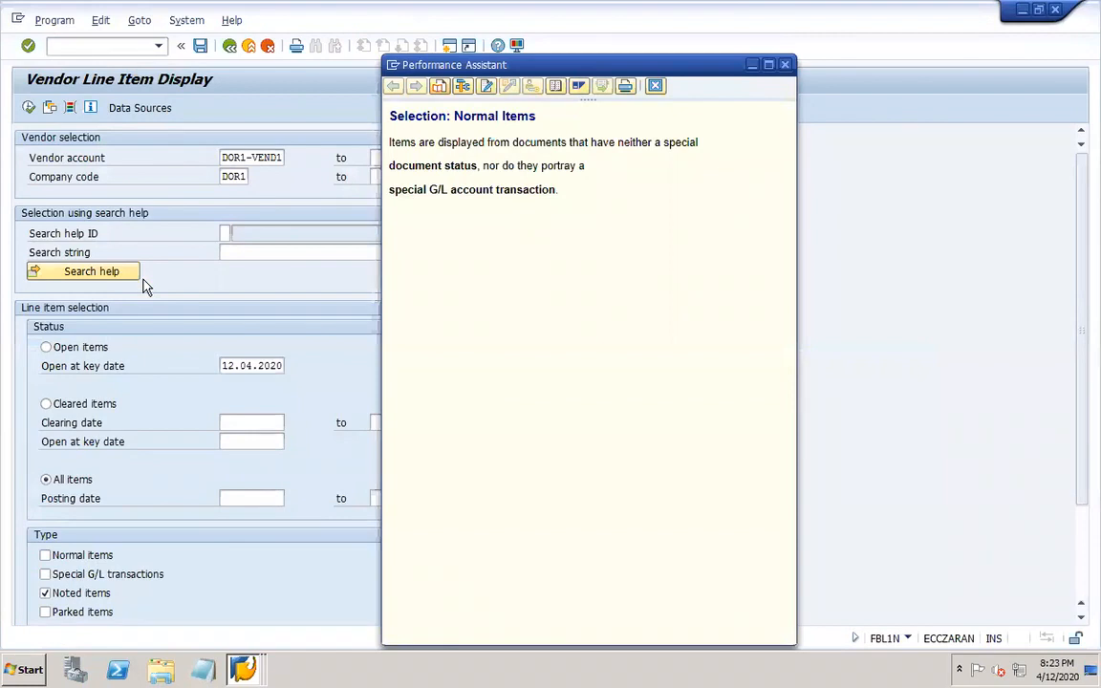
{"action": "left_click", "coordinate": [656, 87]}
{"action": "right_click", "coordinate": [95, 578]}
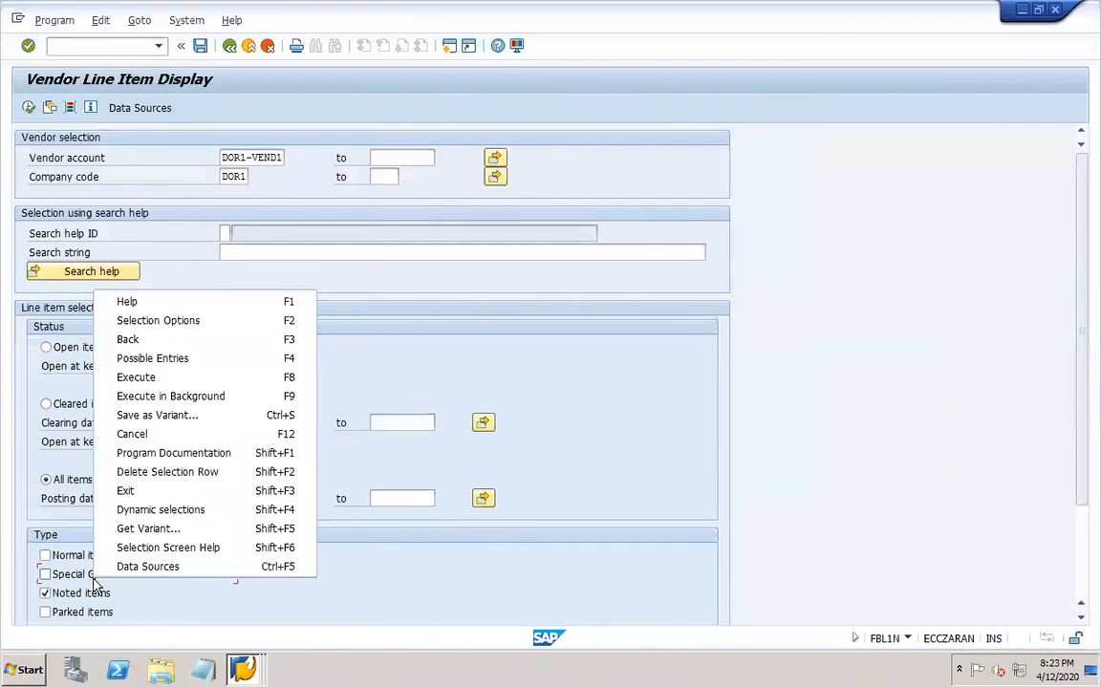
{"action": "left_click", "coordinate": [567, 353]}
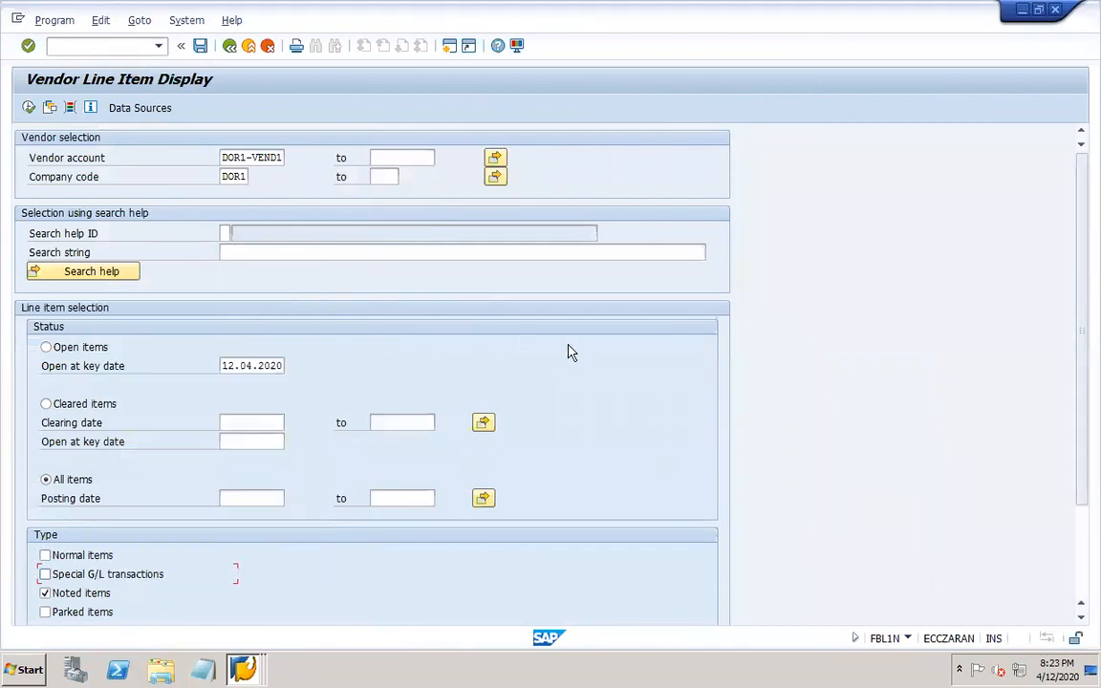
Read the field help for the Normal items, Special G/L transactions and Noted items options
{"action": "right_click", "coordinate": [78, 565]}
{"action": "left_click", "coordinate": [127, 285]}
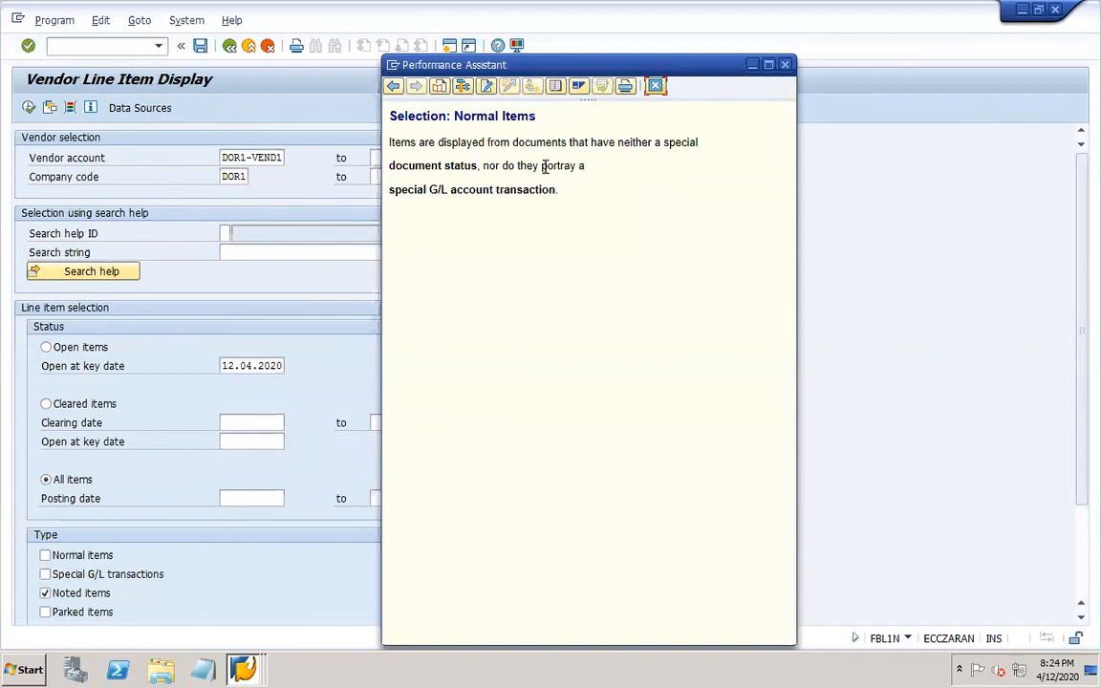
{"action": "left_click", "coordinate": [654, 87]}
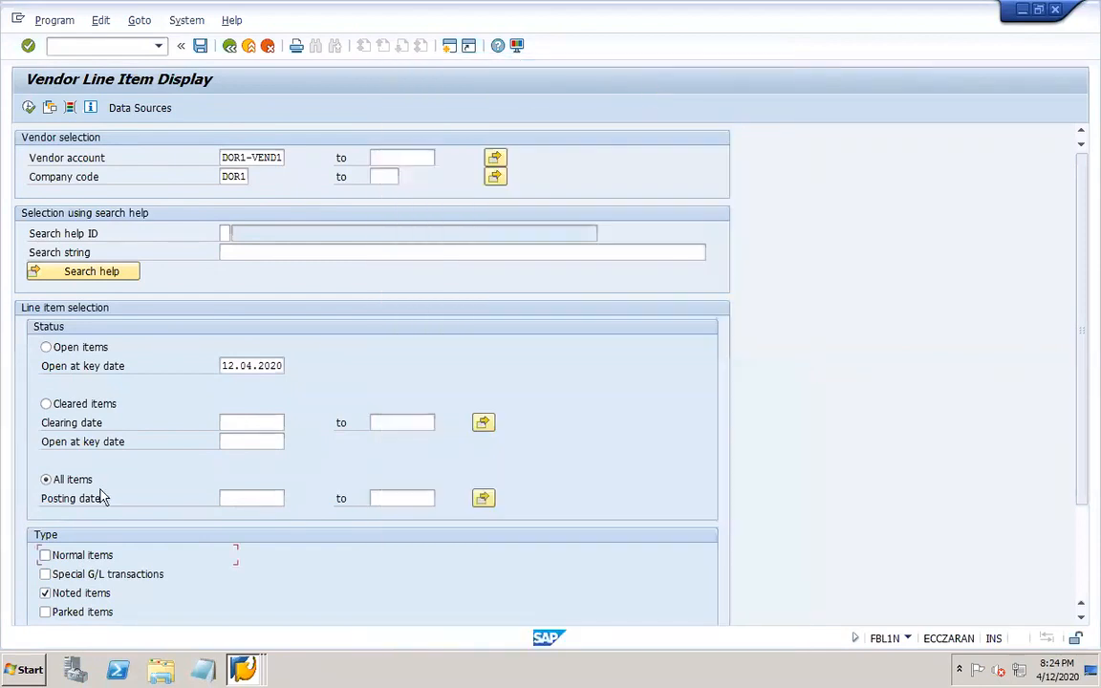
{"action": "right_click", "coordinate": [82, 570]}
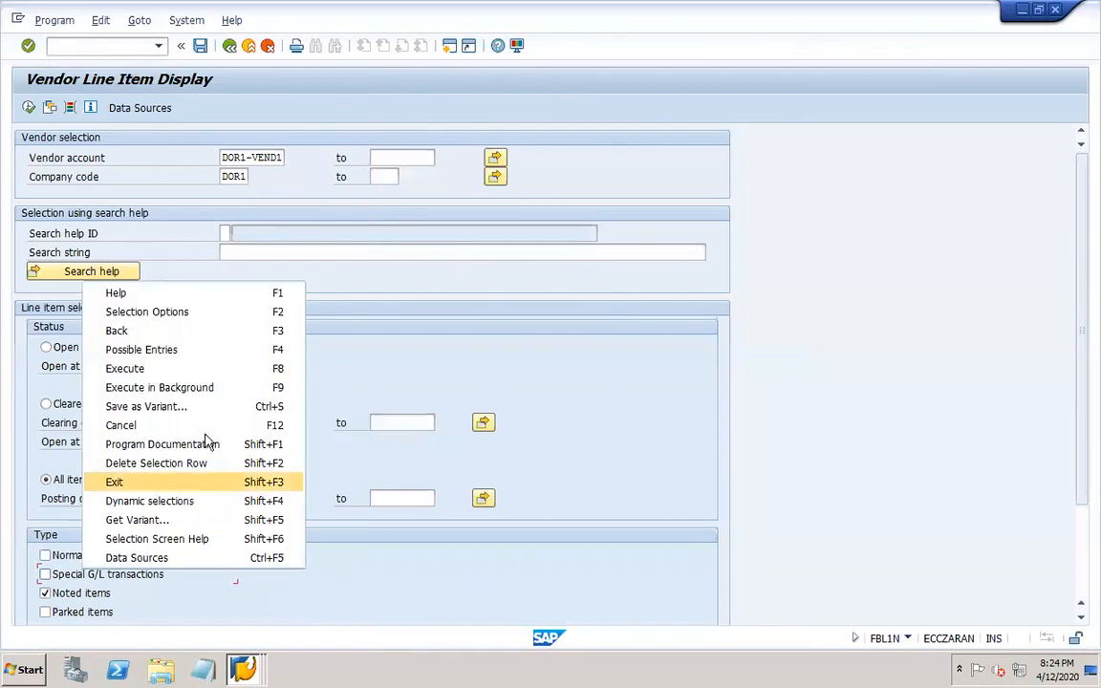
{"action": "left_click", "coordinate": [141, 293]}
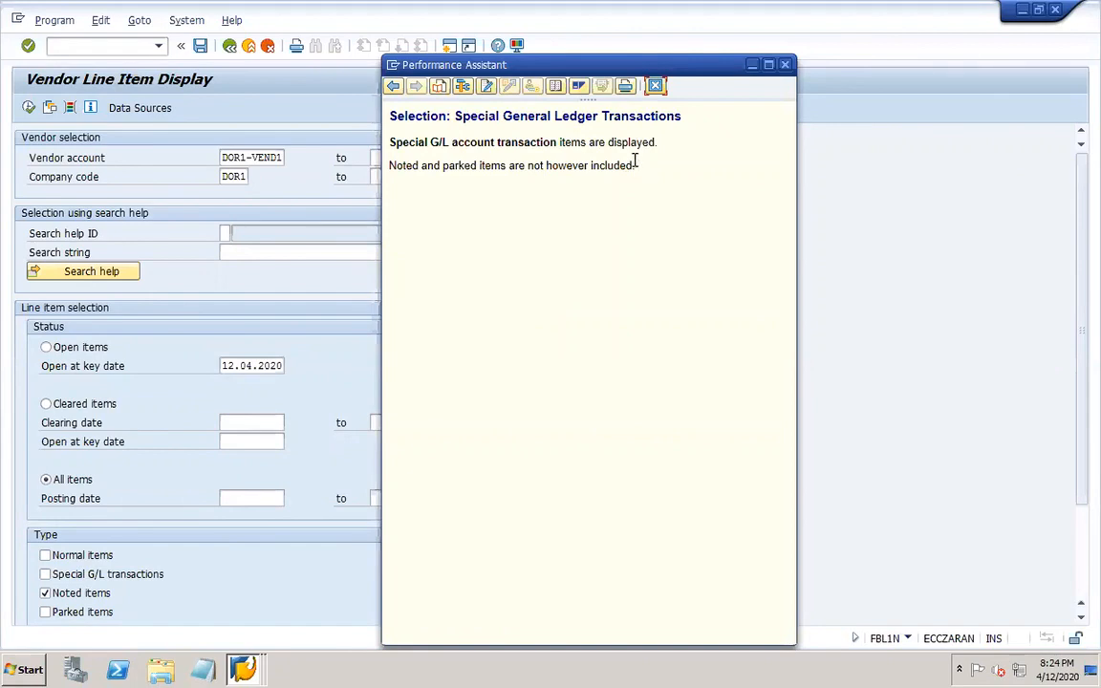
{"action": "left_click", "coordinate": [655, 87]}
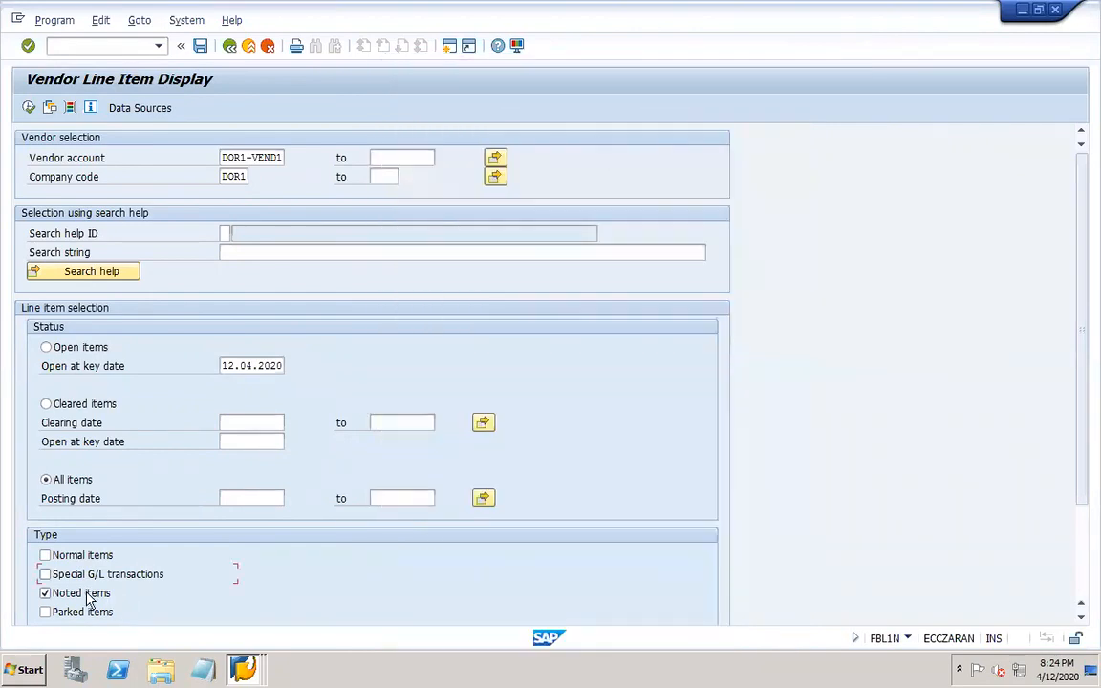
{"action": "right_click", "coordinate": [87, 595]}
{"action": "left_click", "coordinate": [199, 315]}
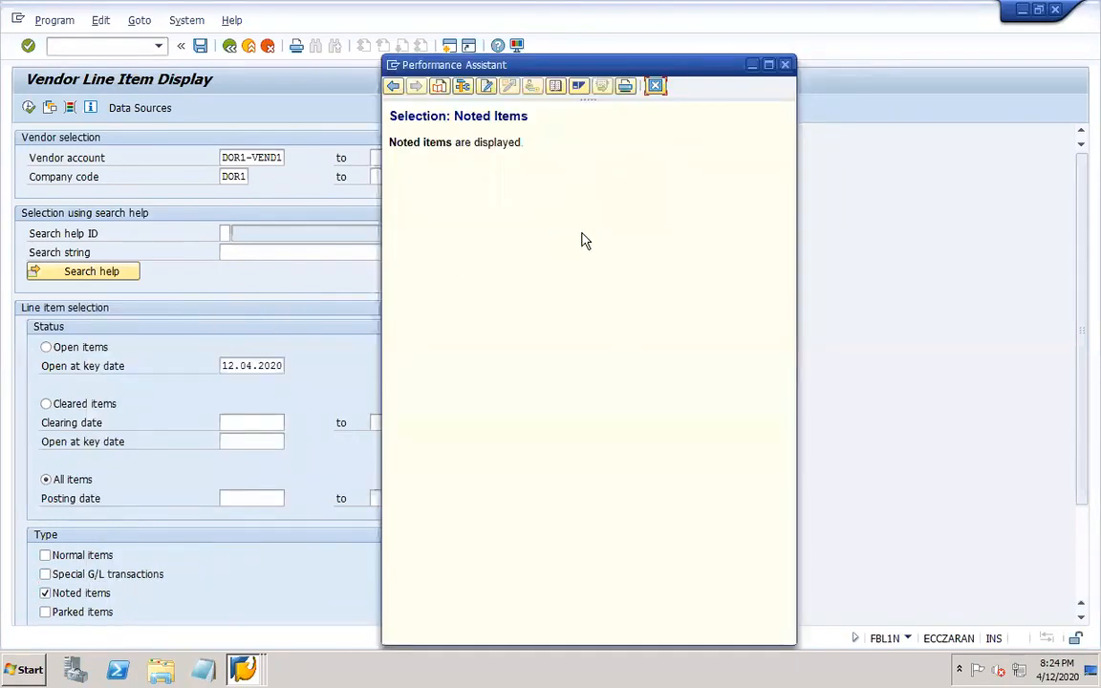
{"action": "left_click", "coordinate": [656, 87]}
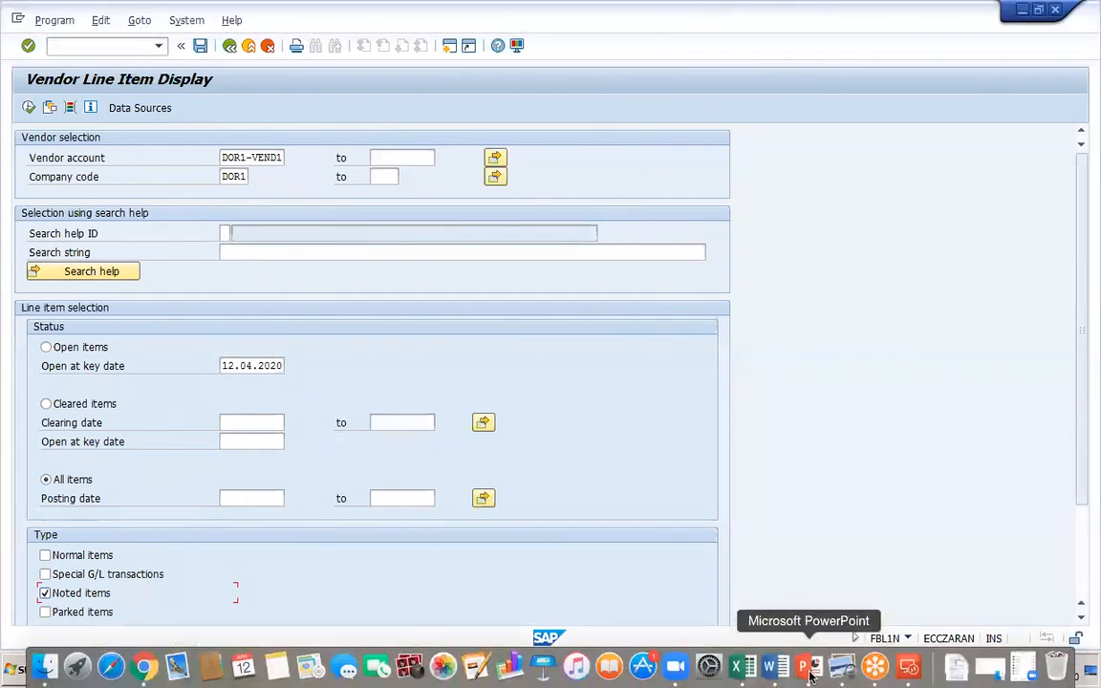
View slides 24 and 26 of the work notes in PowerPoint and switch back to the SAP remote desktop
{"action": "left_click", "coordinate": [808, 666]}
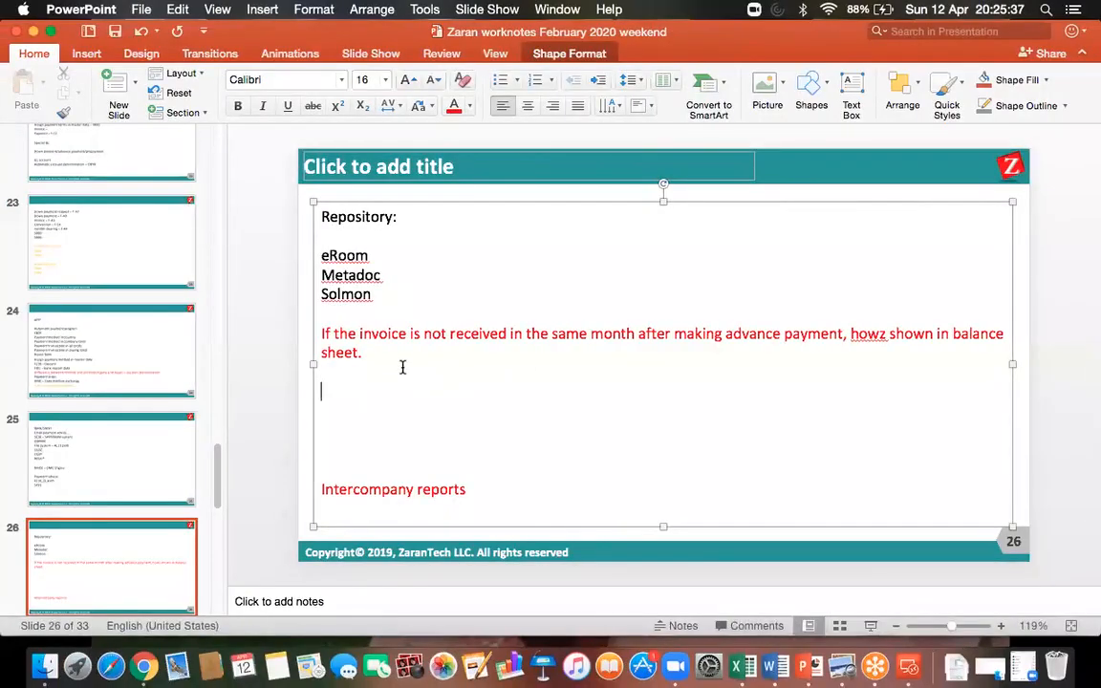
{"action": "left_click", "coordinate": [131, 344]}
{"action": "left_click", "coordinate": [134, 576]}
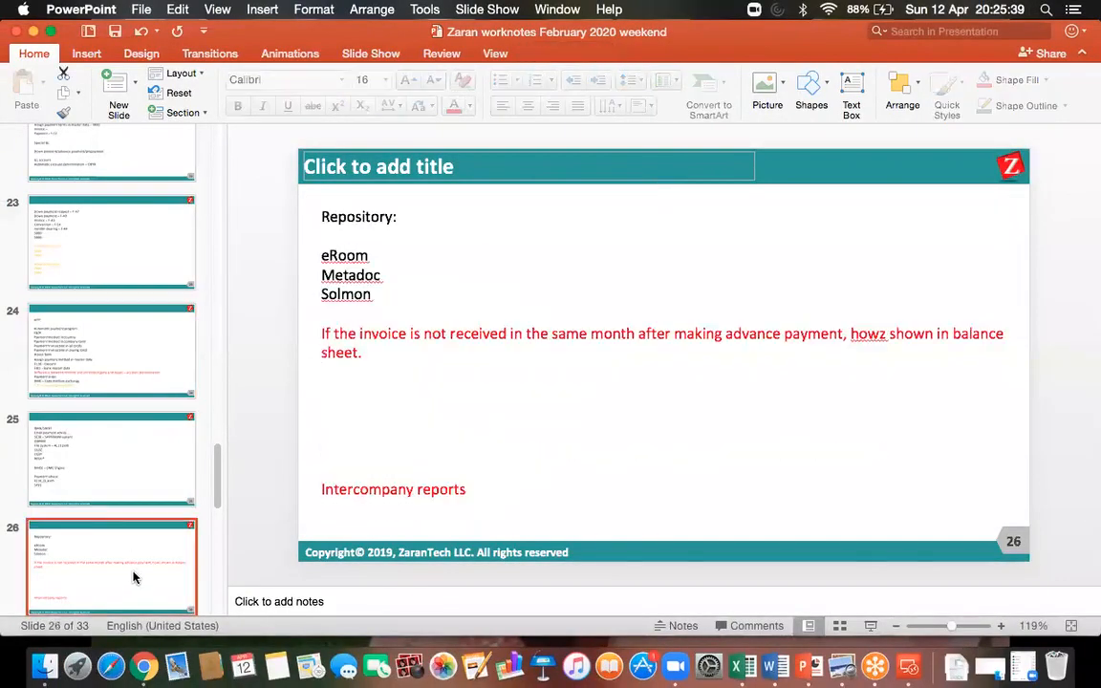
{"action": "left_click", "coordinate": [911, 669]}
{"action": "double_click", "coordinate": [686, 243]}
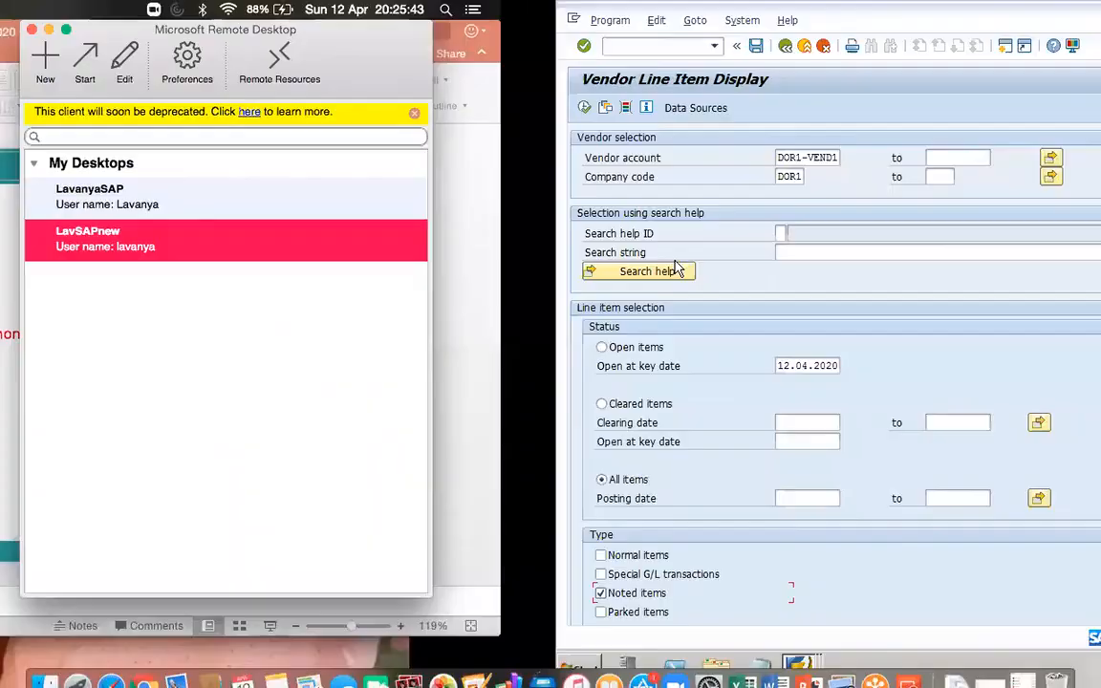
In the BKPF table entries, mark the KA documents entered on 29.03.2020 with FBA8 and FBA6 in turn
{"action": "mouse_move", "coordinate": [254, 667]}
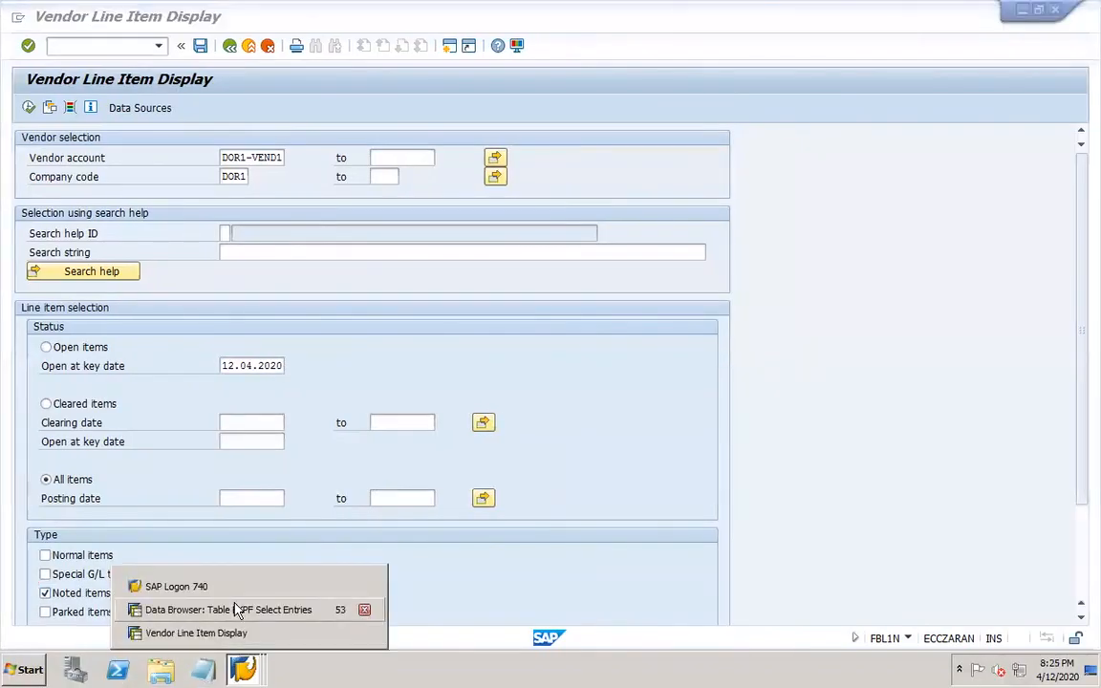
{"action": "left_click", "coordinate": [237, 611]}
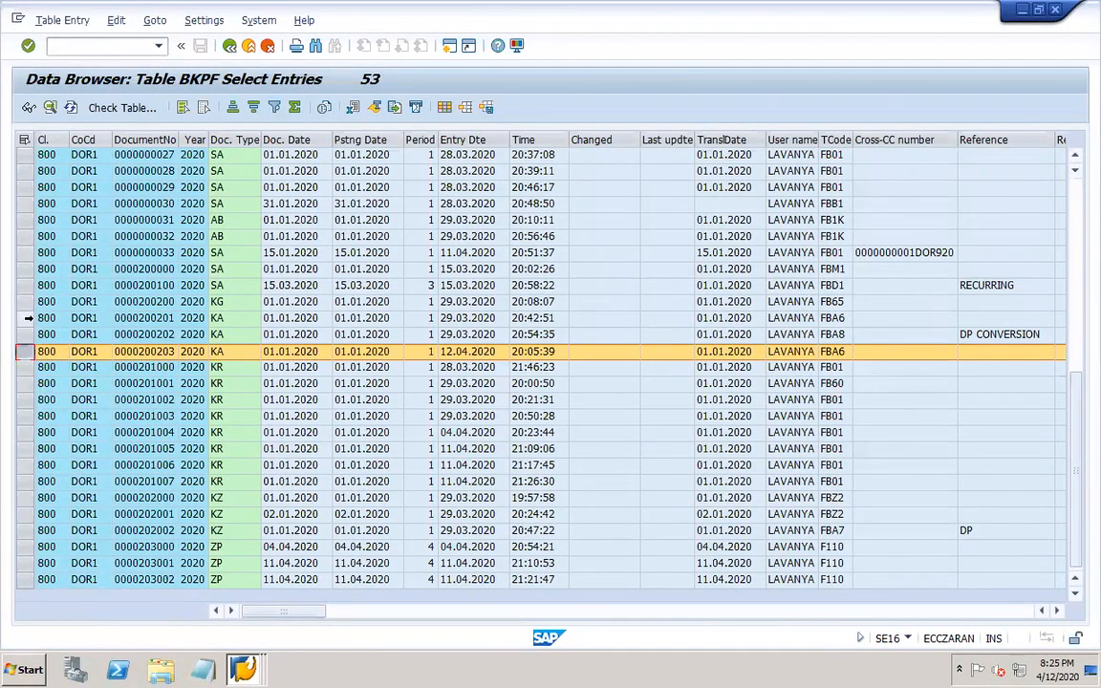
{"action": "left_click", "coordinate": [25, 335]}
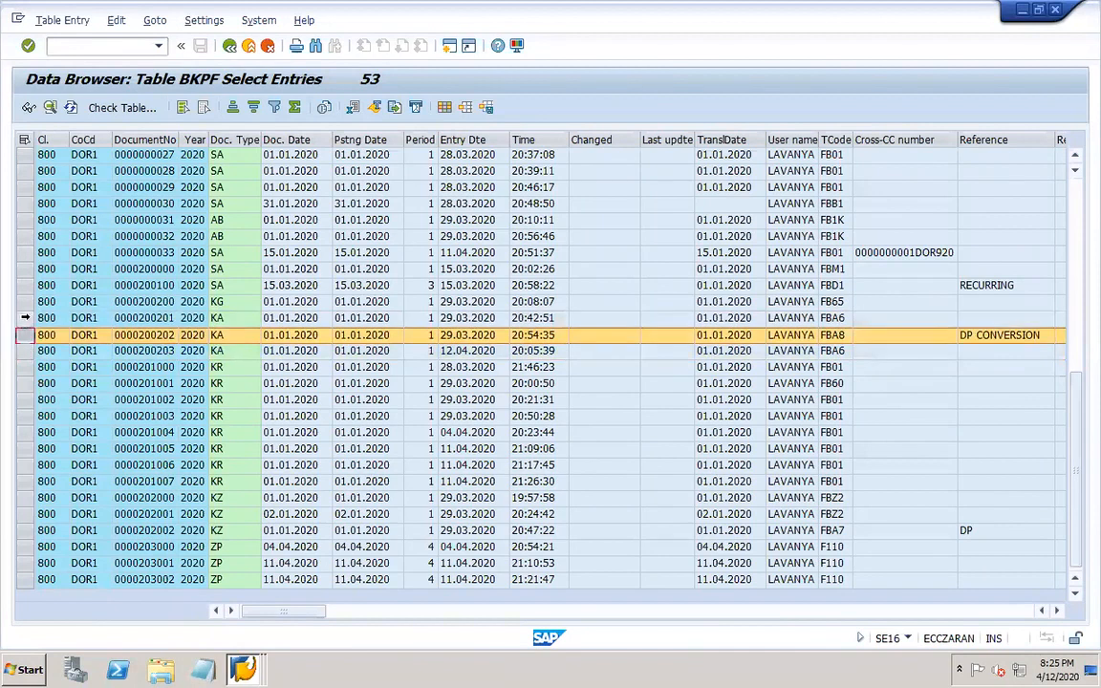
{"action": "left_click", "coordinate": [25, 319]}
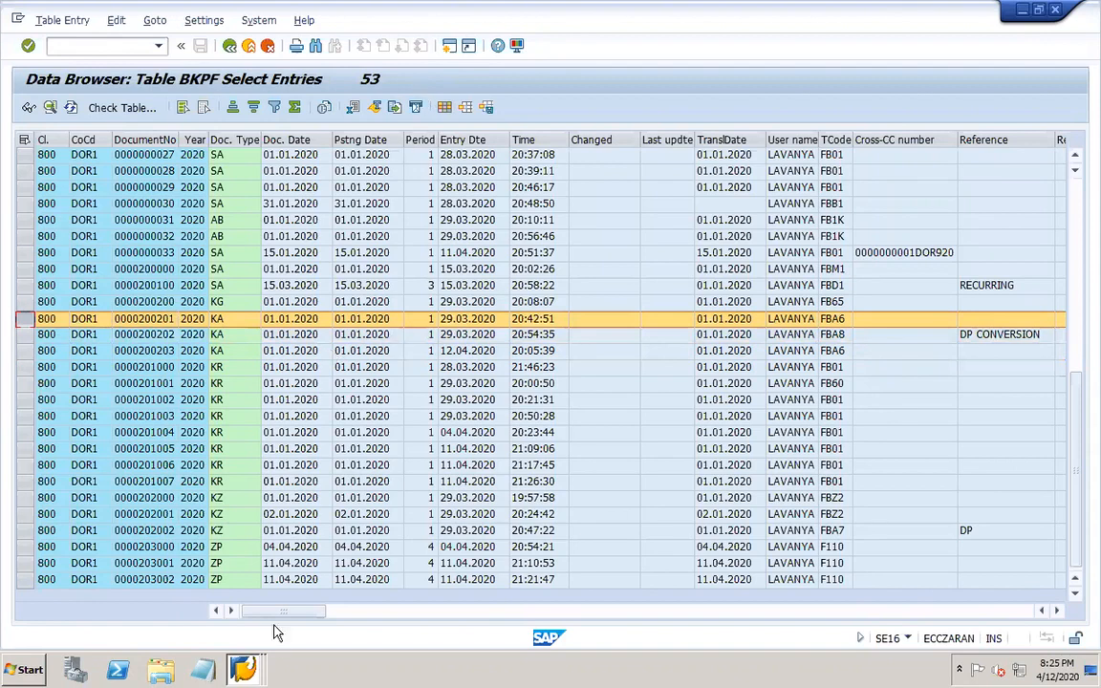
Switch back to the Vendor Line Item Display selection and include normal items
{"action": "left_click", "coordinate": [243, 669]}
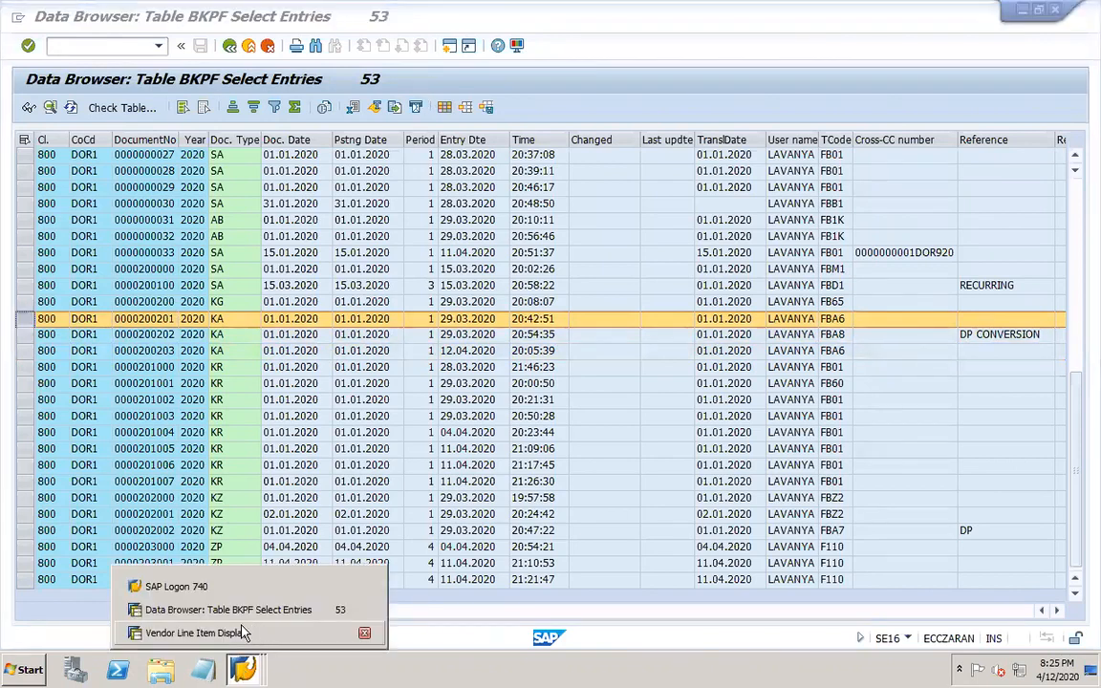
{"action": "left_click", "coordinate": [241, 633]}
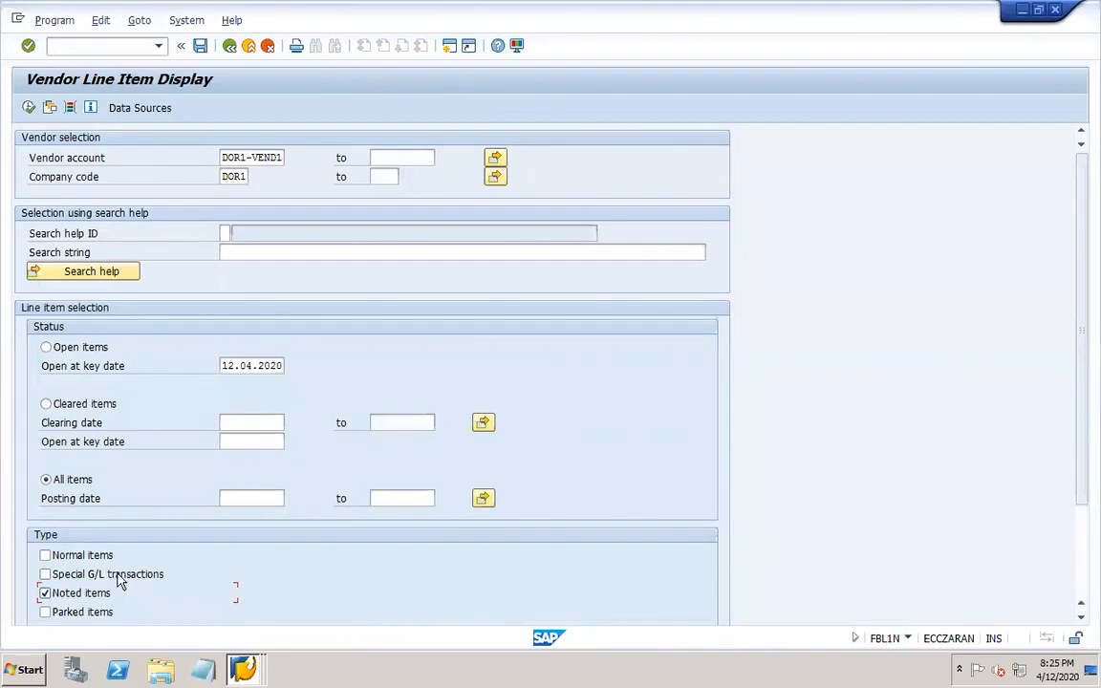
{"action": "left_click", "coordinate": [55, 553]}
Run /OFK10N to open a new session and display the 2020 balances of vendor DOR1-VEND1 in company code DOR1
{"action": "left_click", "coordinate": [95, 47]}
{"action": "type", "text": "/OFK10N"}
{"action": "key", "text": "Return"}
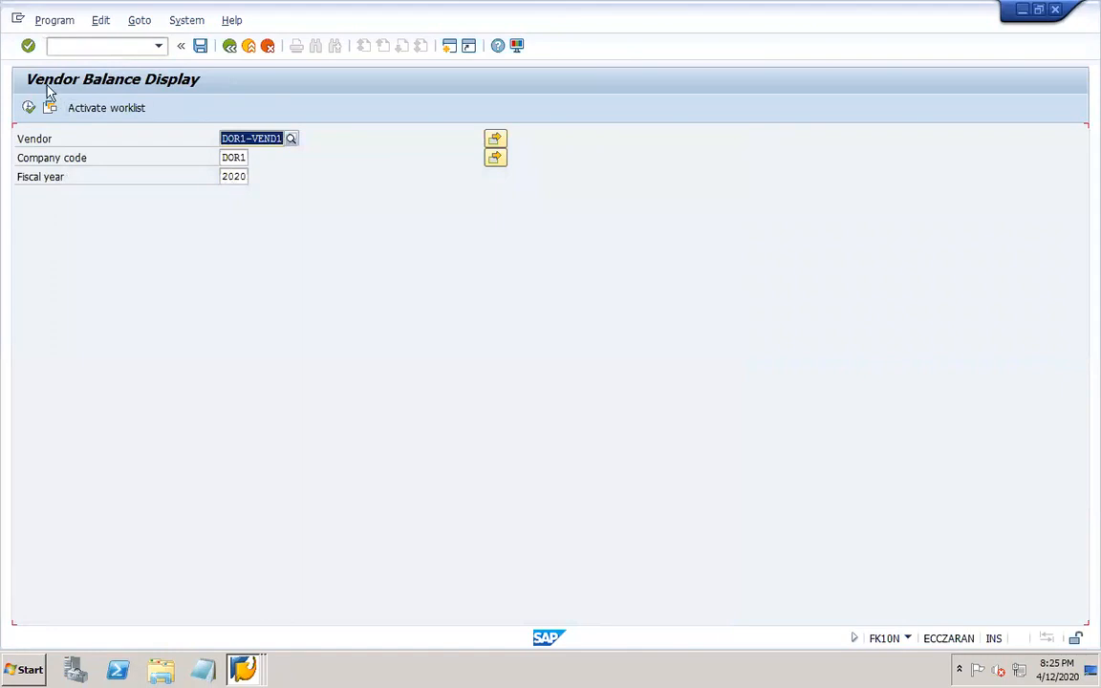
{"action": "left_click", "coordinate": [28, 109]}
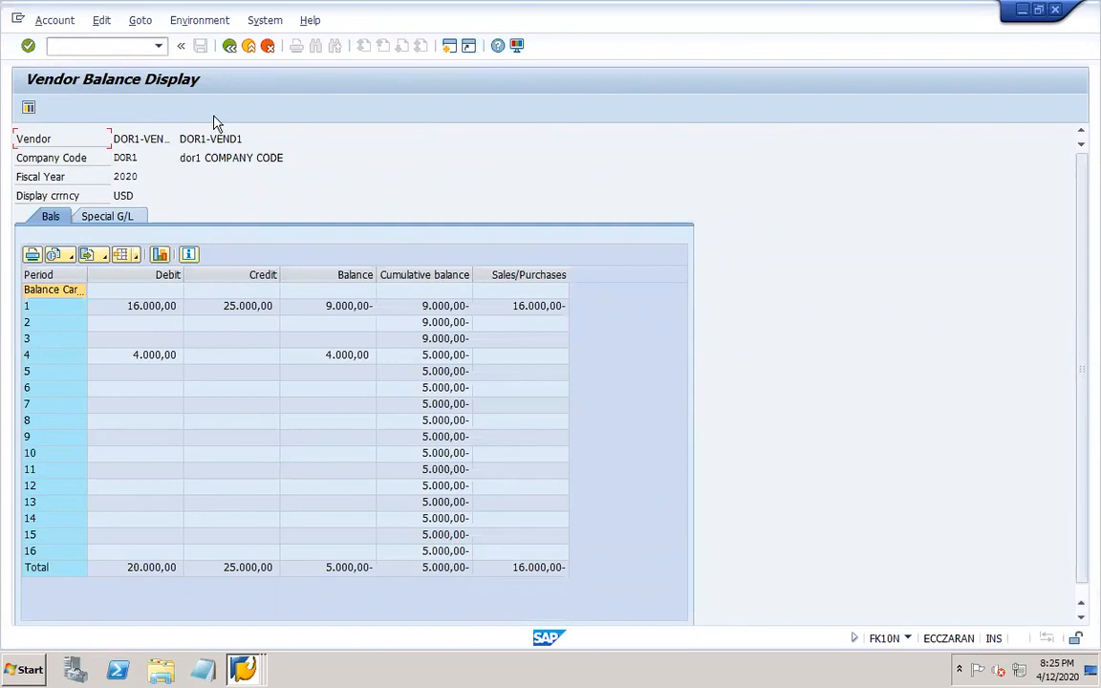
Compare the vendor line item selection with the Vendor Balance Display session
{"action": "left_click", "coordinate": [244, 670]}
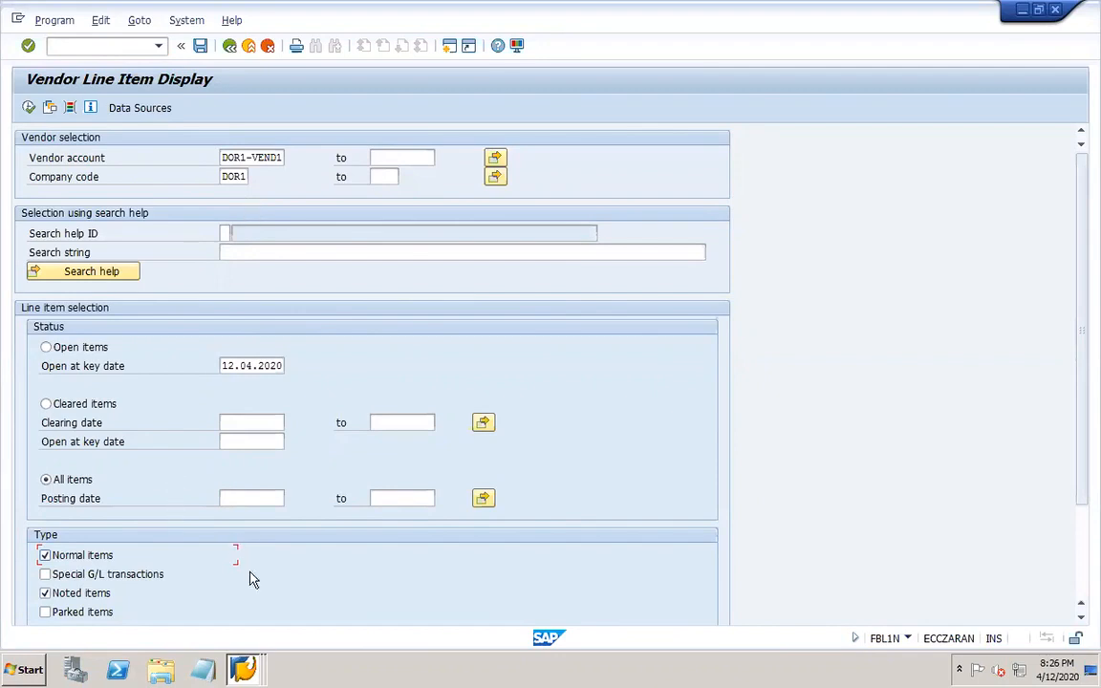
{"action": "left_click", "coordinate": [243, 669]}
{"action": "left_click", "coordinate": [235, 630]}
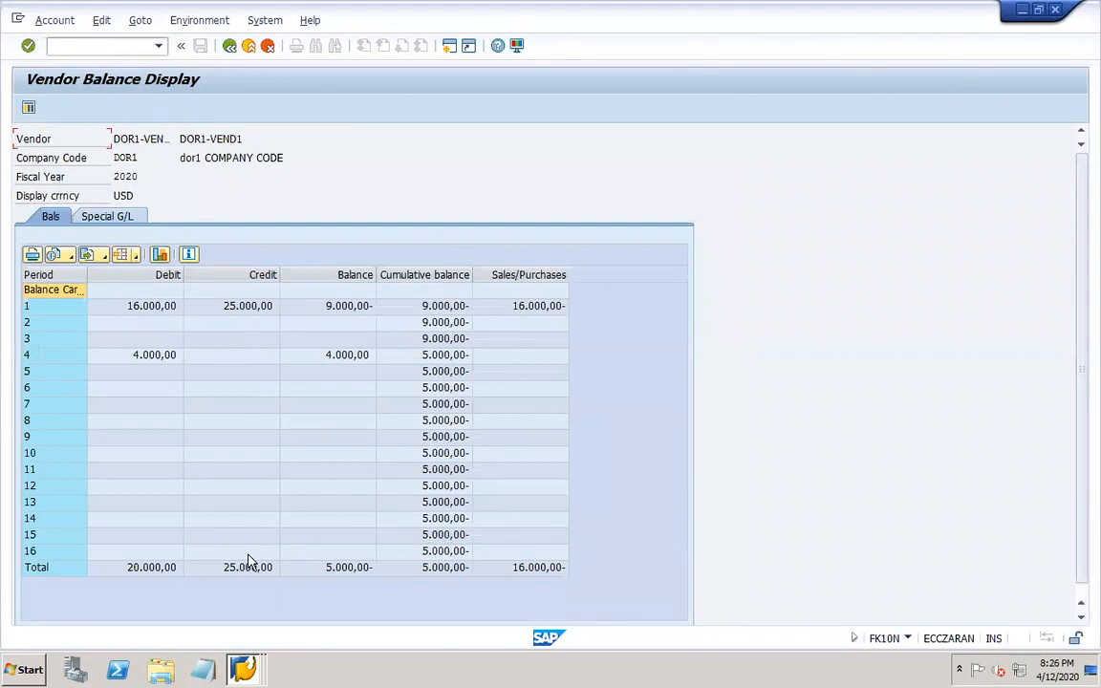
Return to the vendor line item selection, exclude normal items and display the vendor's noted items
{"action": "left_click", "coordinate": [243, 669]}
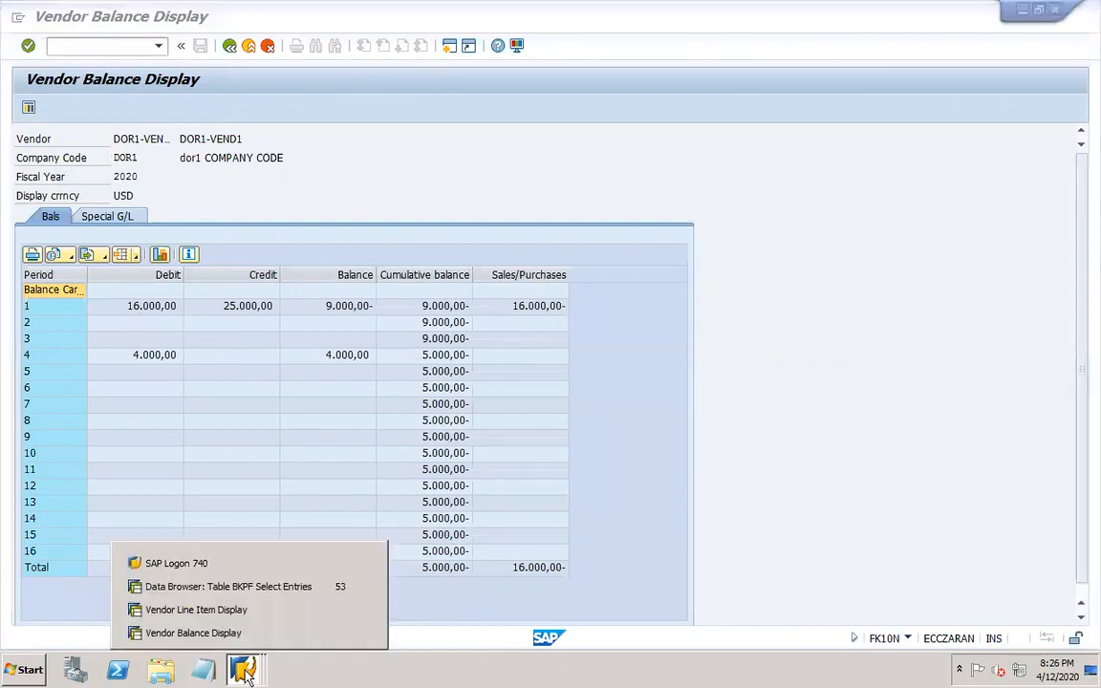
{"action": "left_click", "coordinate": [240, 616]}
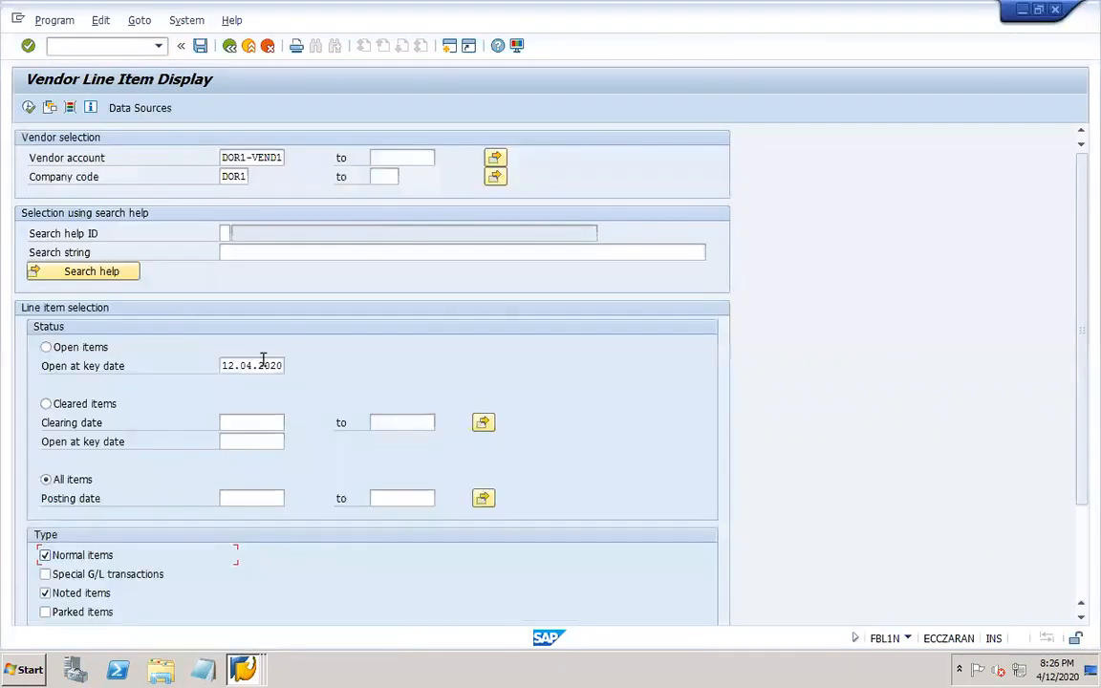
{"action": "left_click", "coordinate": [72, 559]}
{"action": "left_click", "coordinate": [28, 107]}
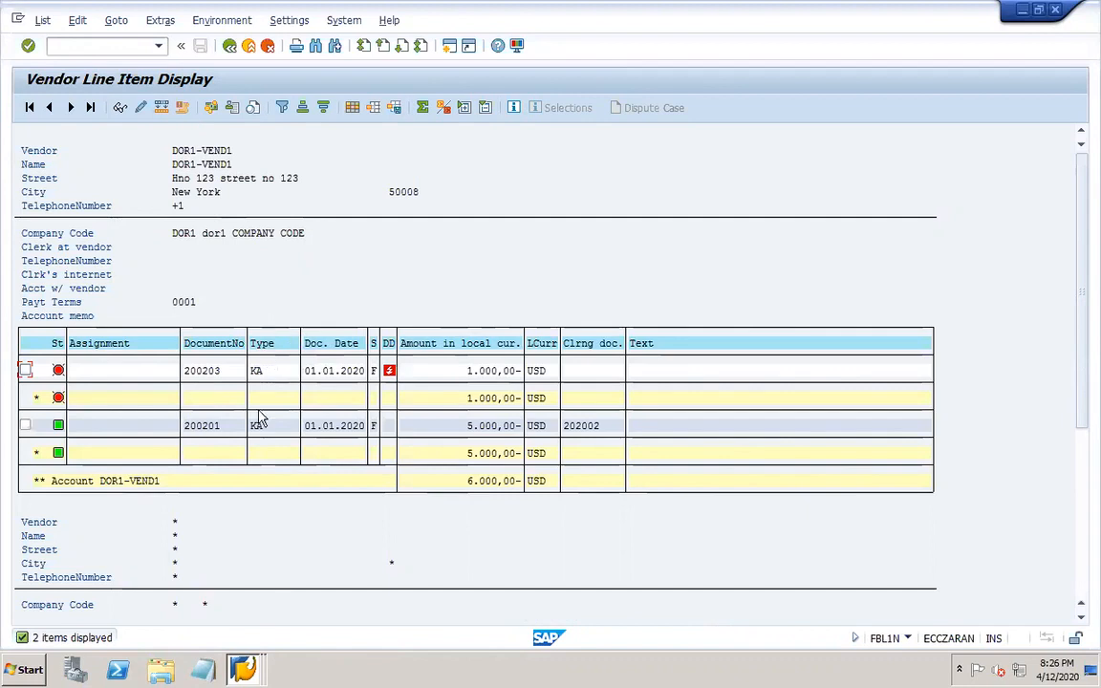
Leave the line item list with /n and open the vendor down payment request transaction F-47
{"action": "left_click", "coordinate": [119, 48]}
{"action": "type", "text": "/n"}
{"action": "key", "text": "Return"}
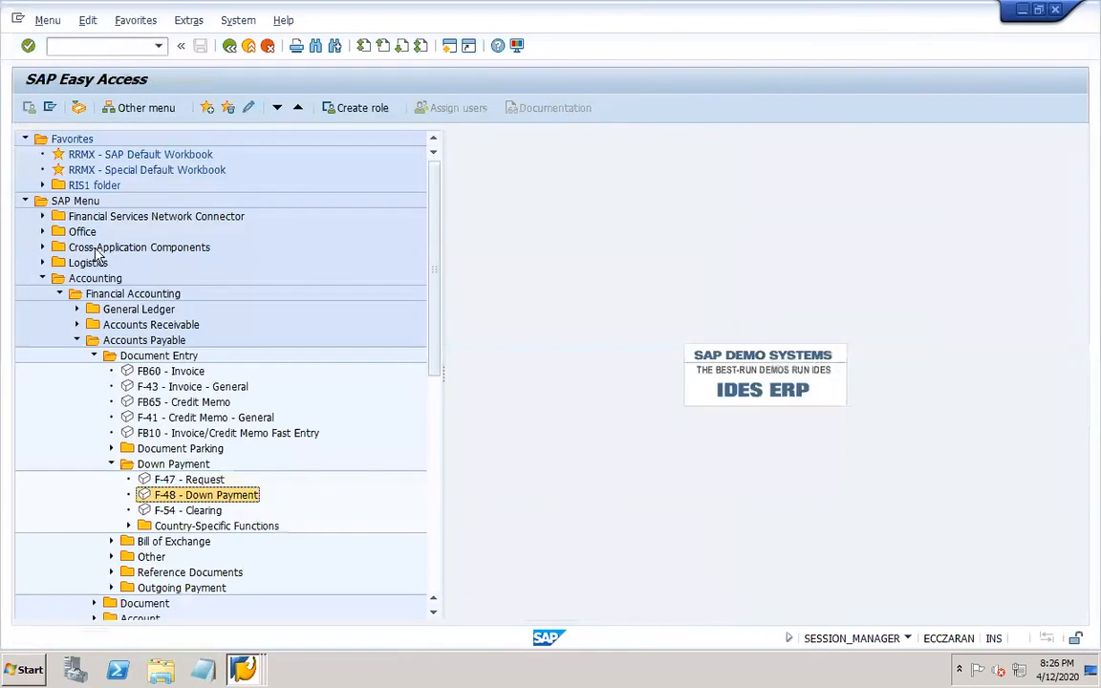
{"action": "double_click", "coordinate": [187, 480]}
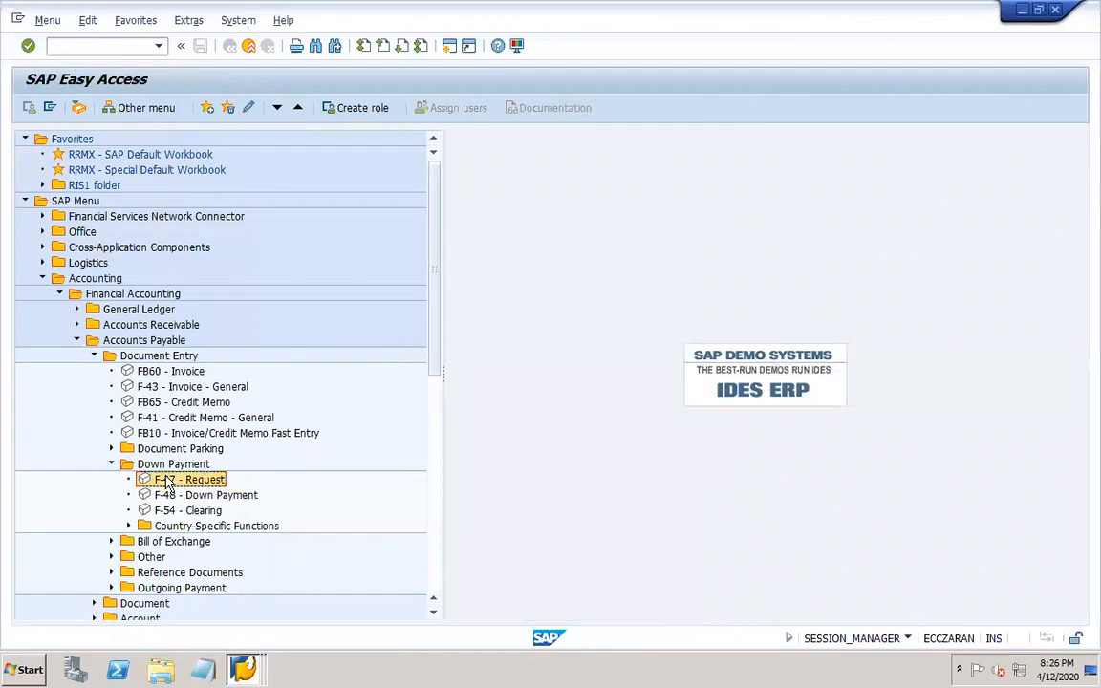
Check the vendor's balances in the Vendor Balance Display session and return to the down payment request
{"action": "left_click", "coordinate": [243, 661]}
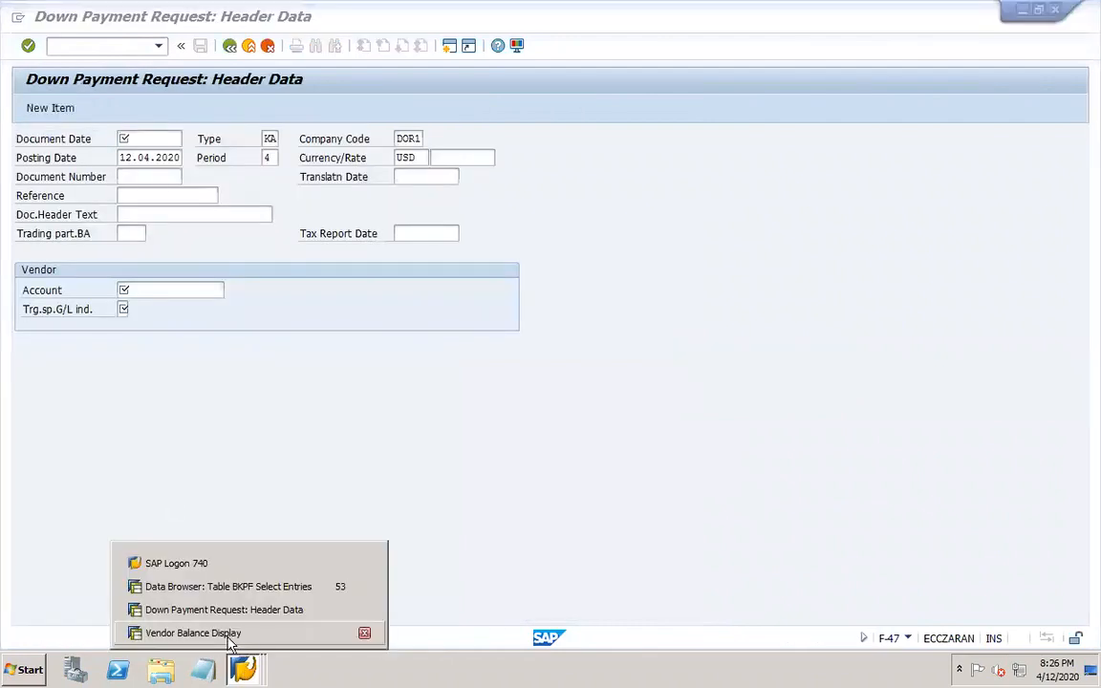
{"action": "left_click", "coordinate": [229, 634]}
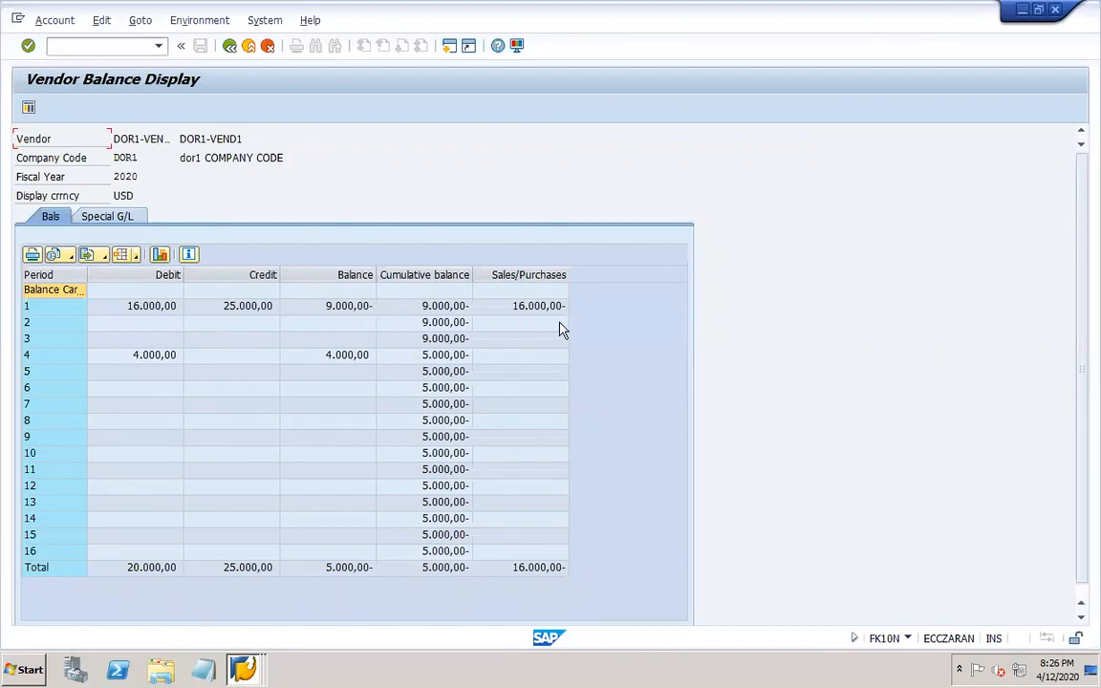
{"action": "left_click", "coordinate": [244, 666]}
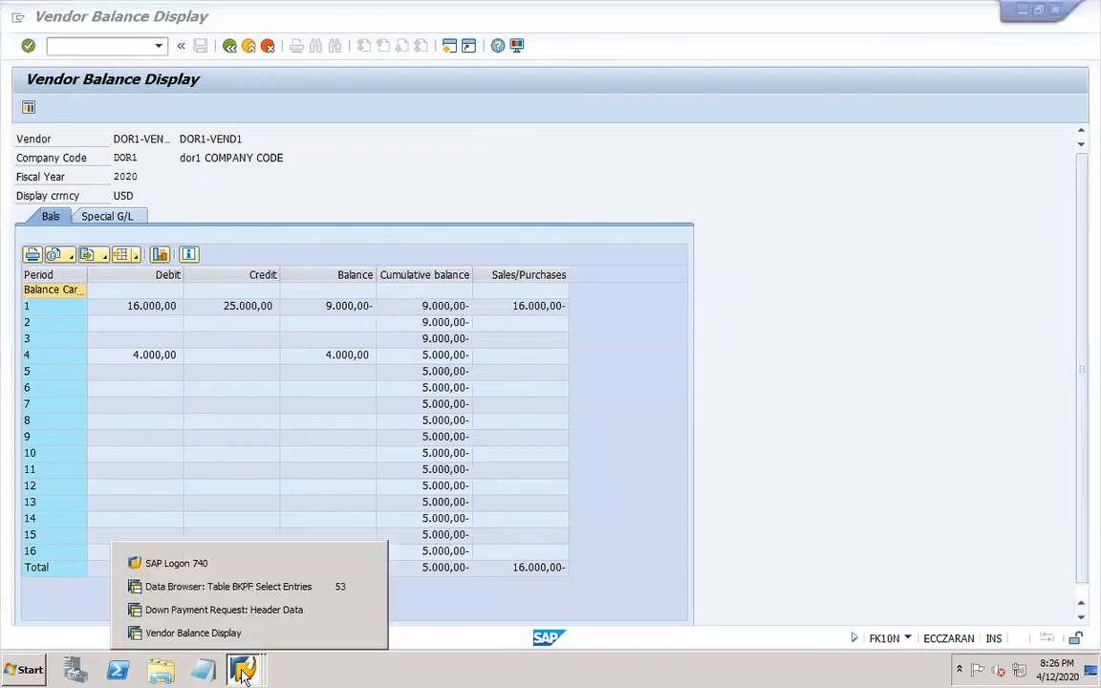
{"action": "left_click", "coordinate": [222, 610]}
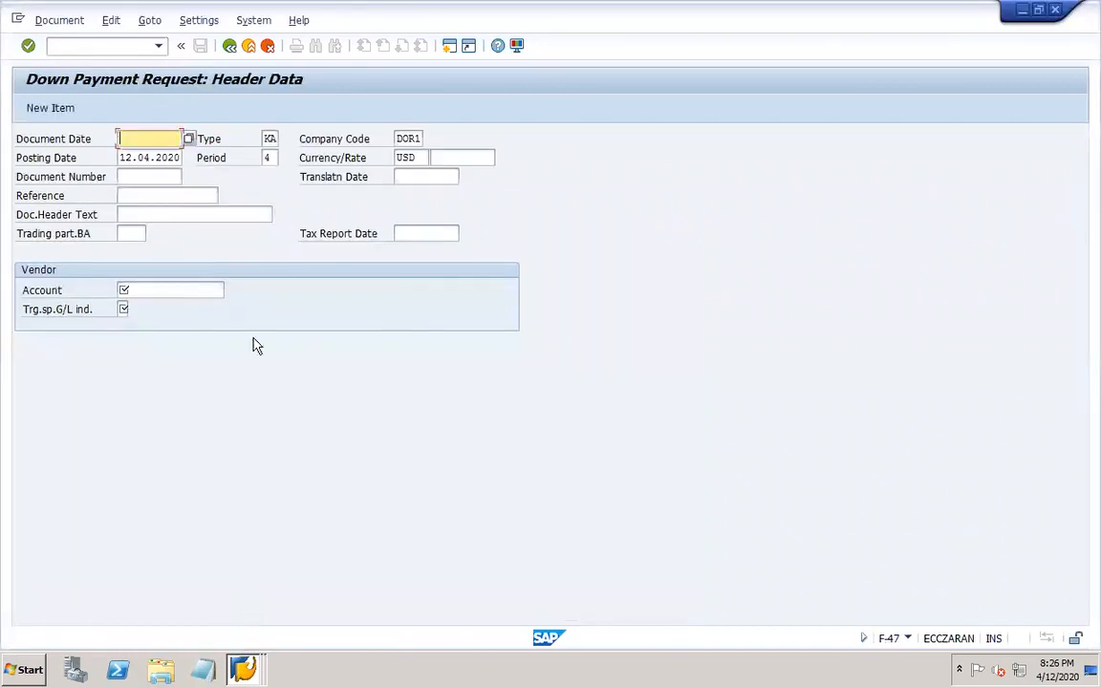
Set both the document date and the posting date of the down payment request to 01.02.2020
{"action": "left_click", "coordinate": [166, 142]}
{"action": "left_click", "coordinate": [148, 154]}
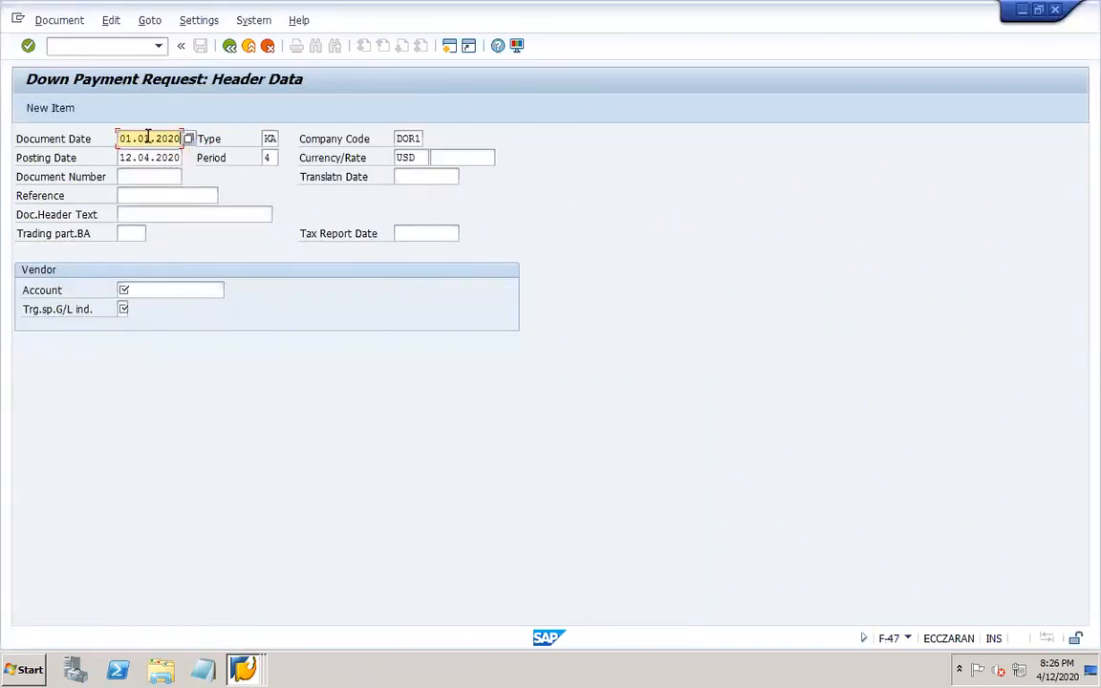
{"action": "key", "text": "BackSpace"}
{"action": "type", "text": "2"}
{"action": "key", "text": "Tab"}
{"action": "key", "text": "Tab"}
{"action": "key", "text": "Tab"}
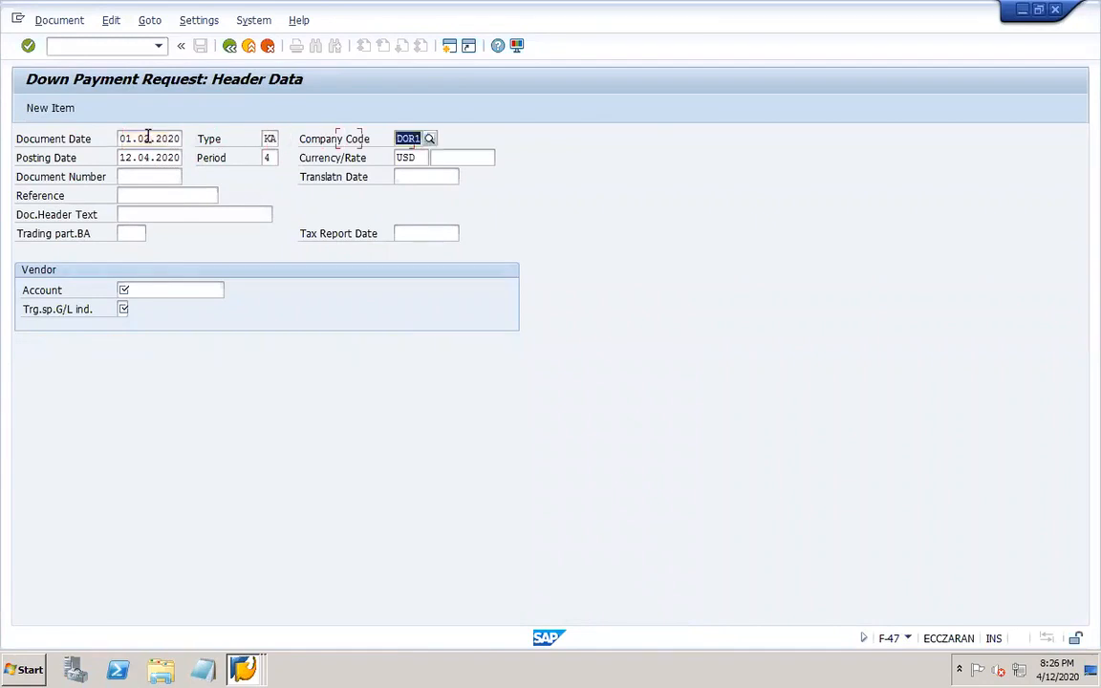
{"action": "left_click_drag", "start_coordinate": [123, 142], "coordinate": [217, 150]}
{"action": "key", "text": "ctrl+c"}
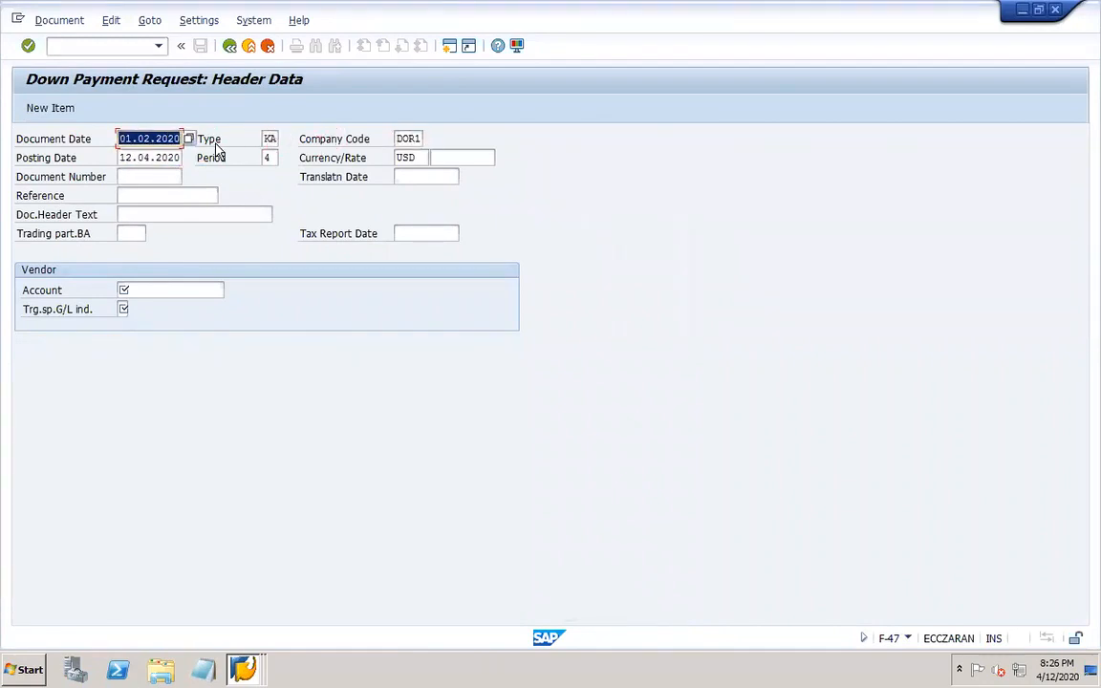
{"action": "left_click_drag", "start_coordinate": [117, 159], "coordinate": [231, 175]}
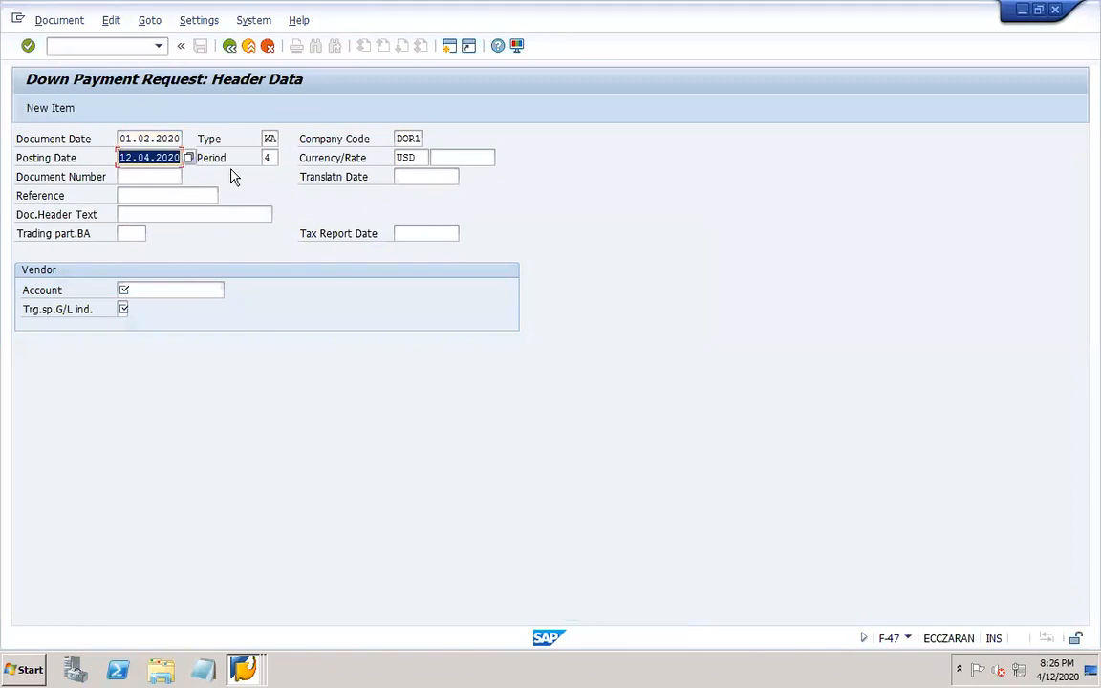
{"action": "key", "text": "ctrl+v"}
Choose vendor account DOR1-VEND1 and target special G/L indicator A for the down payment request
{"action": "left_click", "coordinate": [191, 290]}
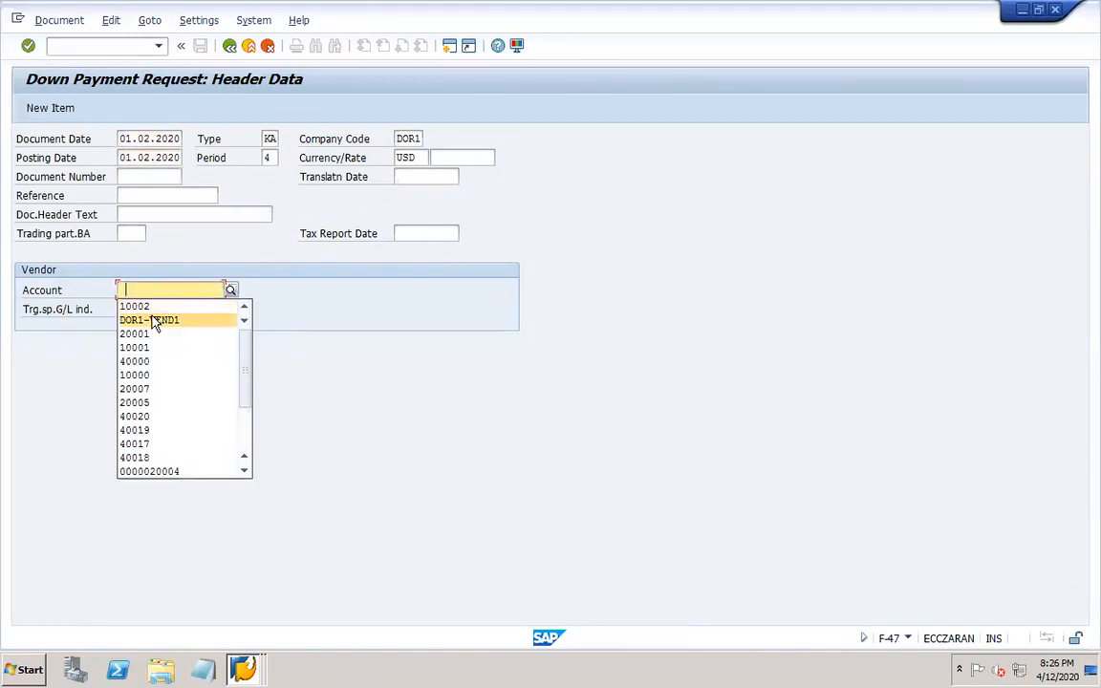
{"action": "left_click", "coordinate": [152, 319]}
{"action": "left_click", "coordinate": [126, 326]}
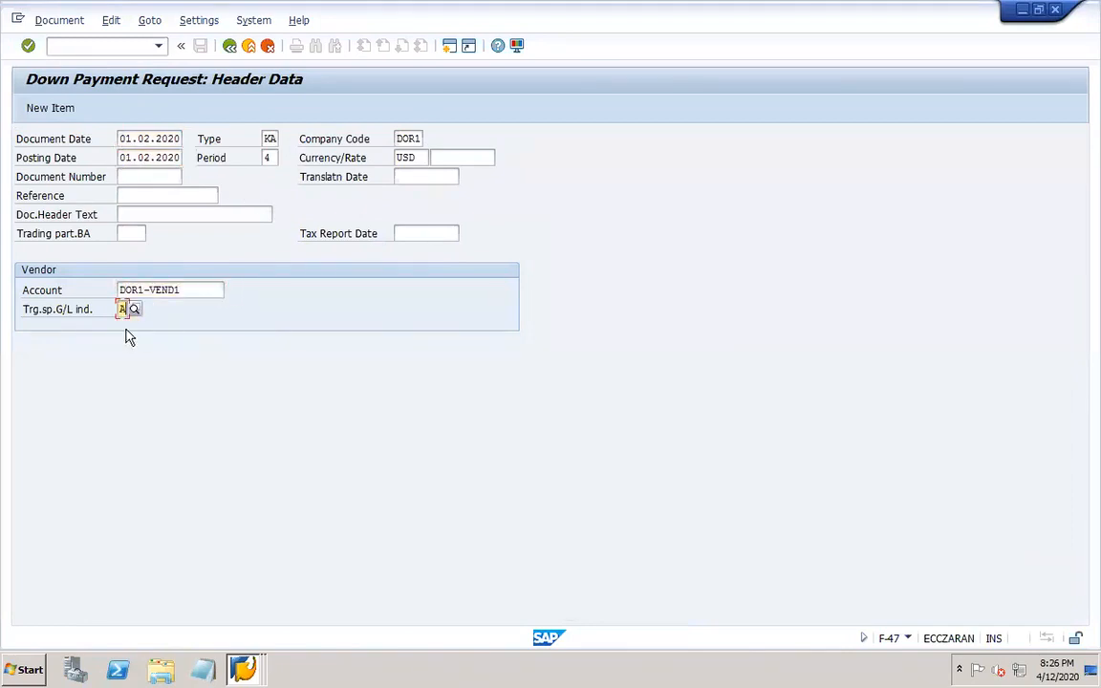
Enter an amount of 1000 USD due on 01.01.2020 for the down payment request and post it
{"action": "key", "text": "Return"}
{"action": "left_click", "coordinate": [143, 214]}
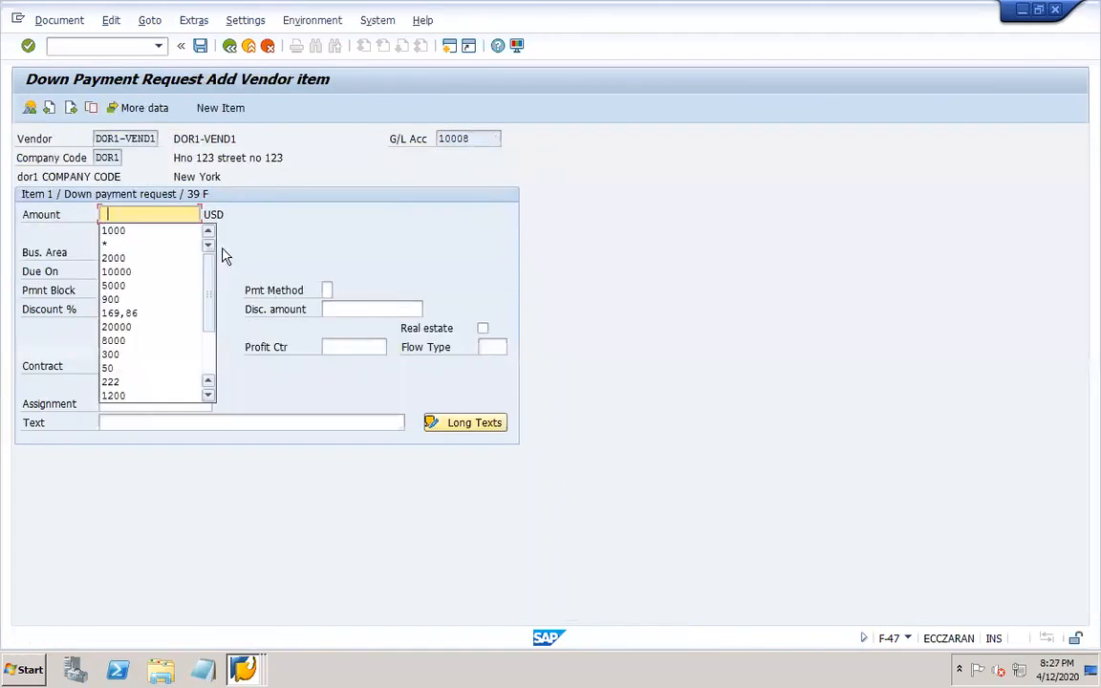
{"action": "left_click", "coordinate": [133, 231]}
{"action": "left_click", "coordinate": [124, 271]}
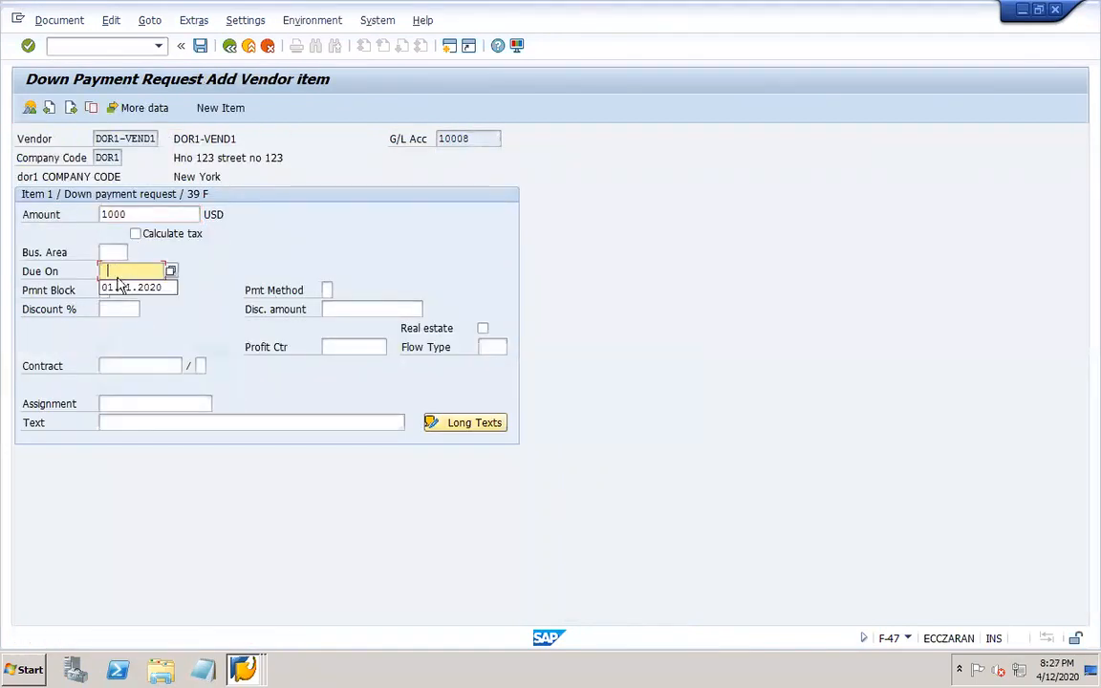
{"action": "left_click", "coordinate": [132, 289]}
{"action": "left_click", "coordinate": [201, 48]}
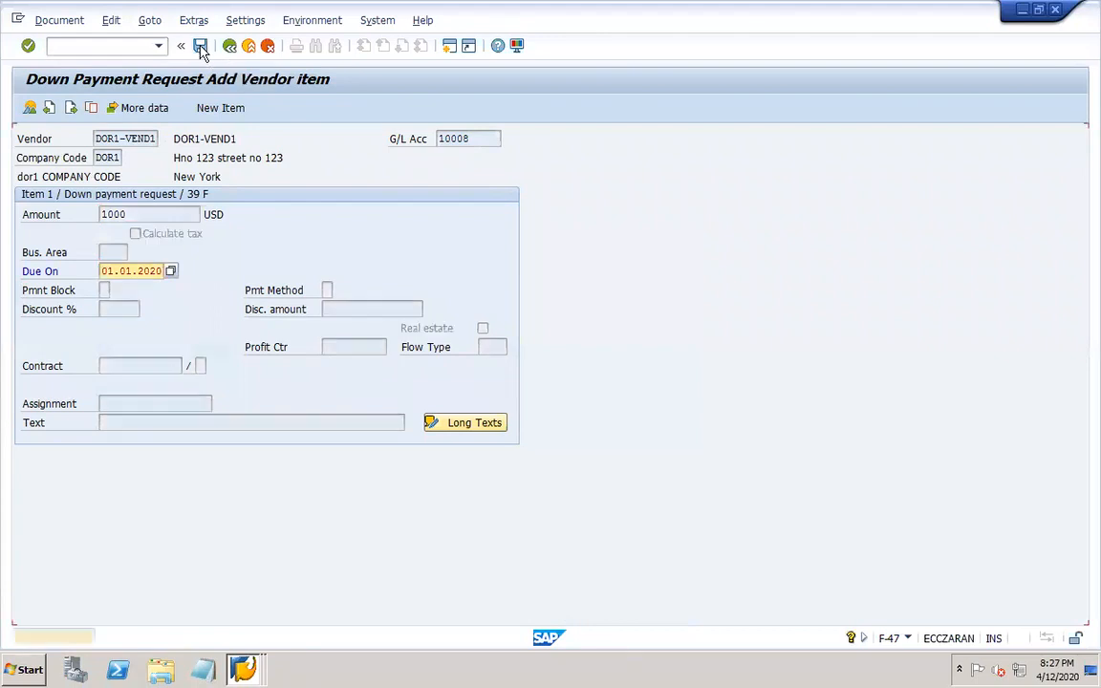
{"action": "key", "text": "Return"}
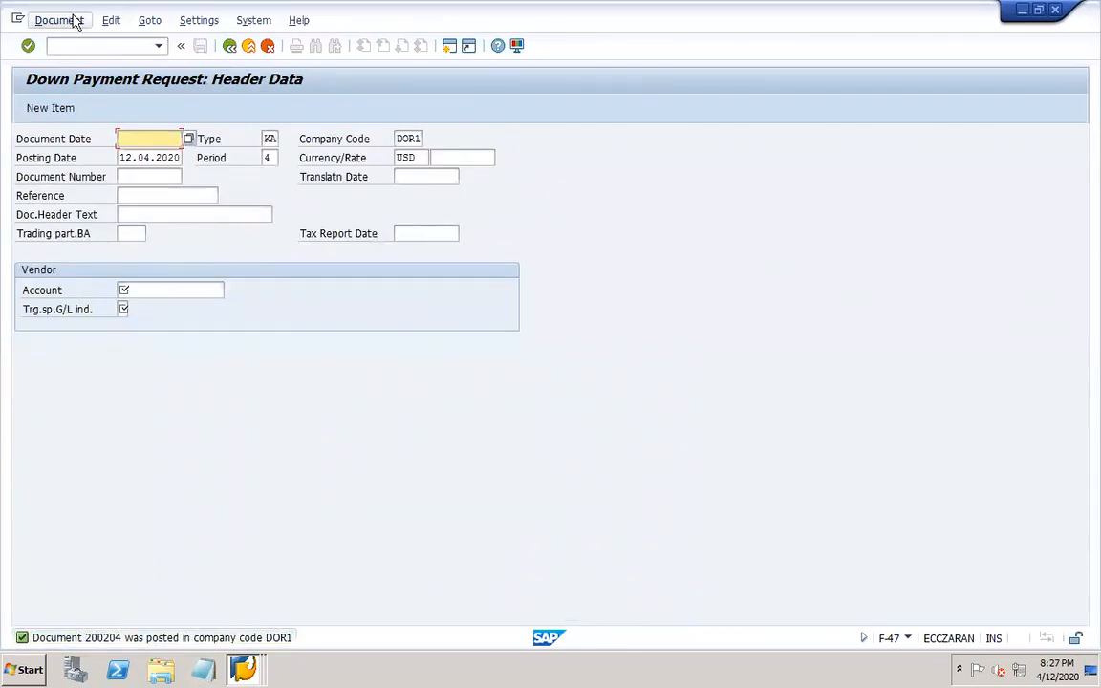
Rerun the balance display for vendor DOR1-VEND1 to check the request's effect, and return to the down payment request
{"action": "left_click", "coordinate": [242, 669]}
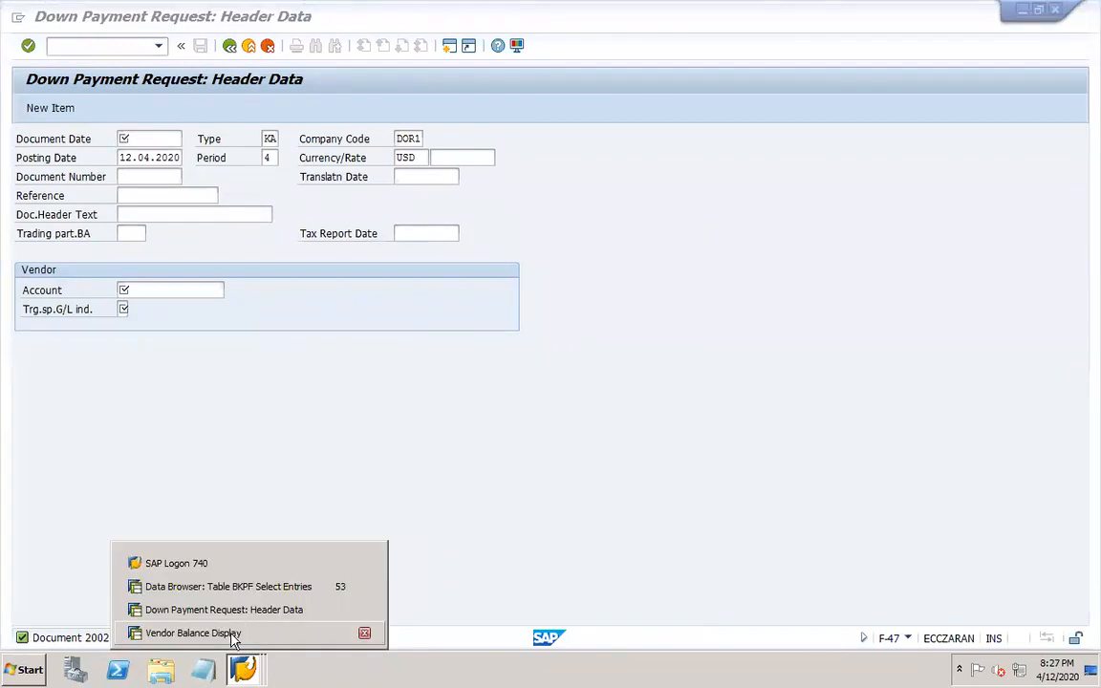
{"action": "left_click", "coordinate": [234, 633]}
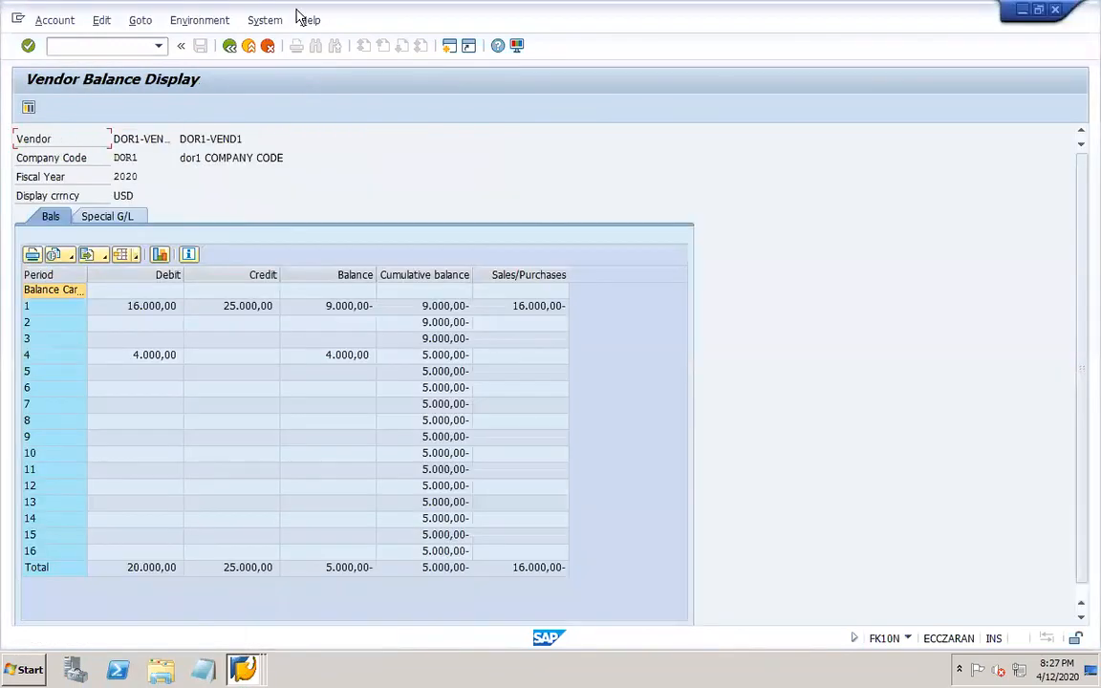
{"action": "left_click", "coordinate": [229, 46]}
{"action": "left_click", "coordinate": [29, 109]}
{"action": "left_click", "coordinate": [242, 672]}
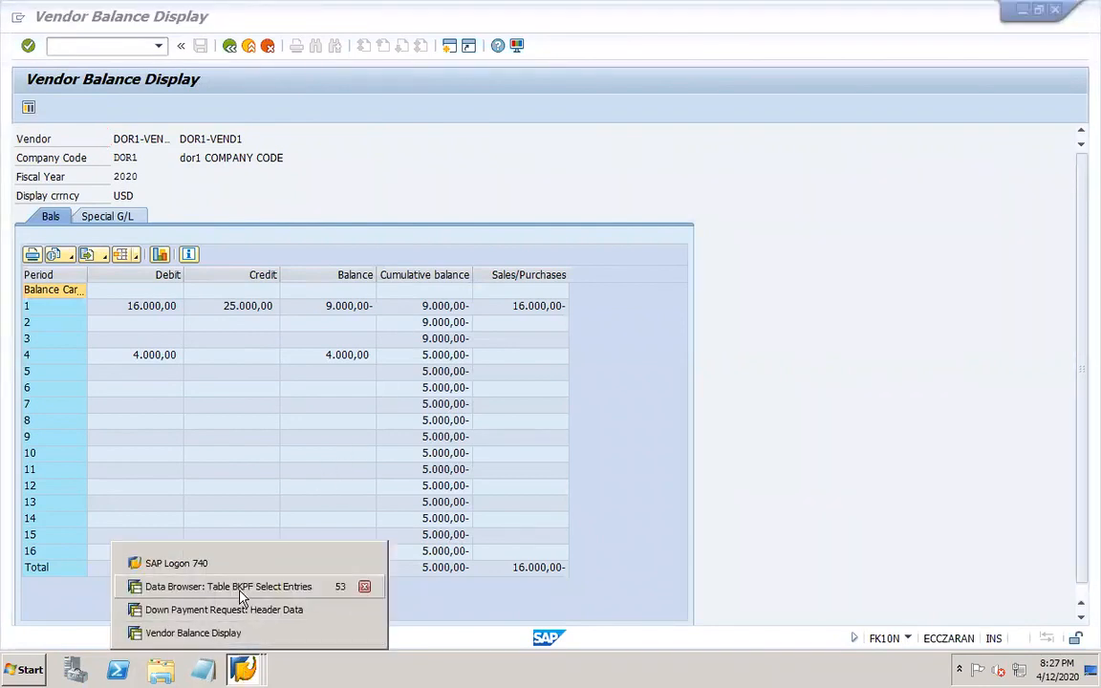
{"action": "left_click", "coordinate": [226, 629]}
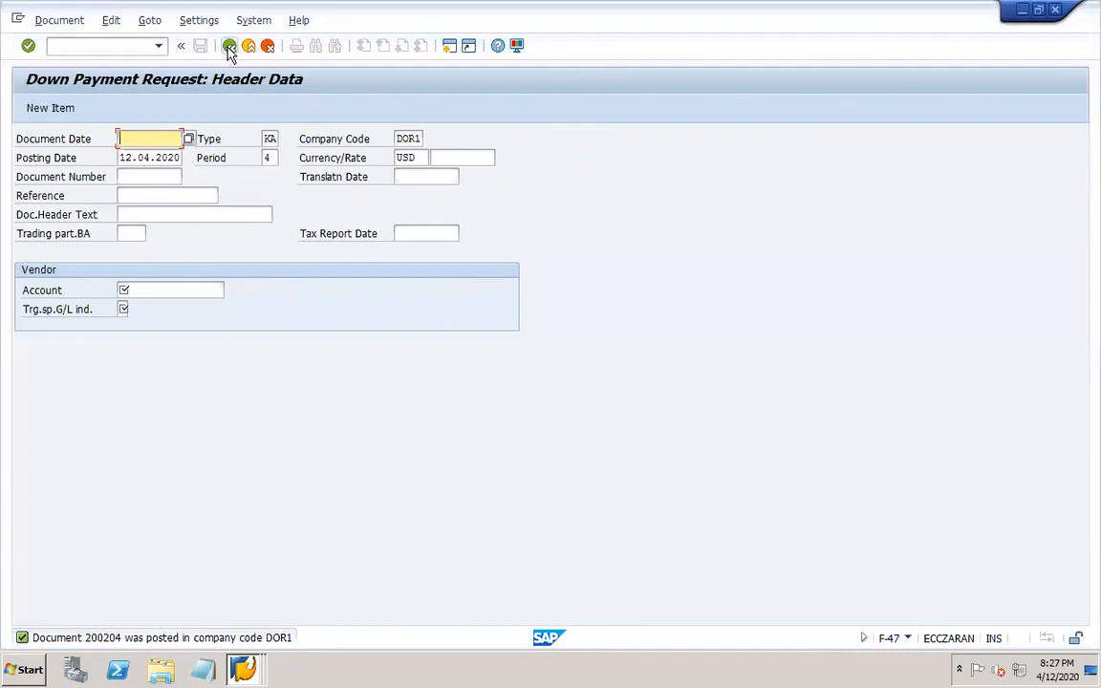
Leave the request entry, open vendor down payment transaction F-48, and set the document and posting dates to 01.02.2020
{"action": "left_click", "coordinate": [230, 46]}
{"action": "left_click", "coordinate": [265, 352]}
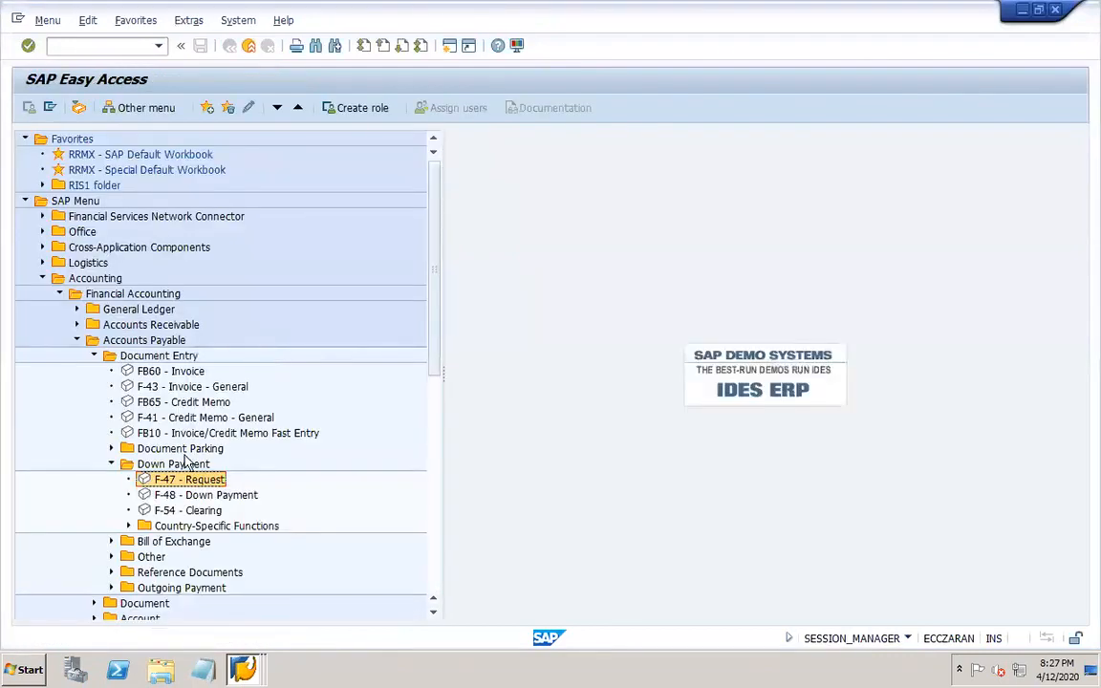
{"action": "double_click", "coordinate": [164, 495]}
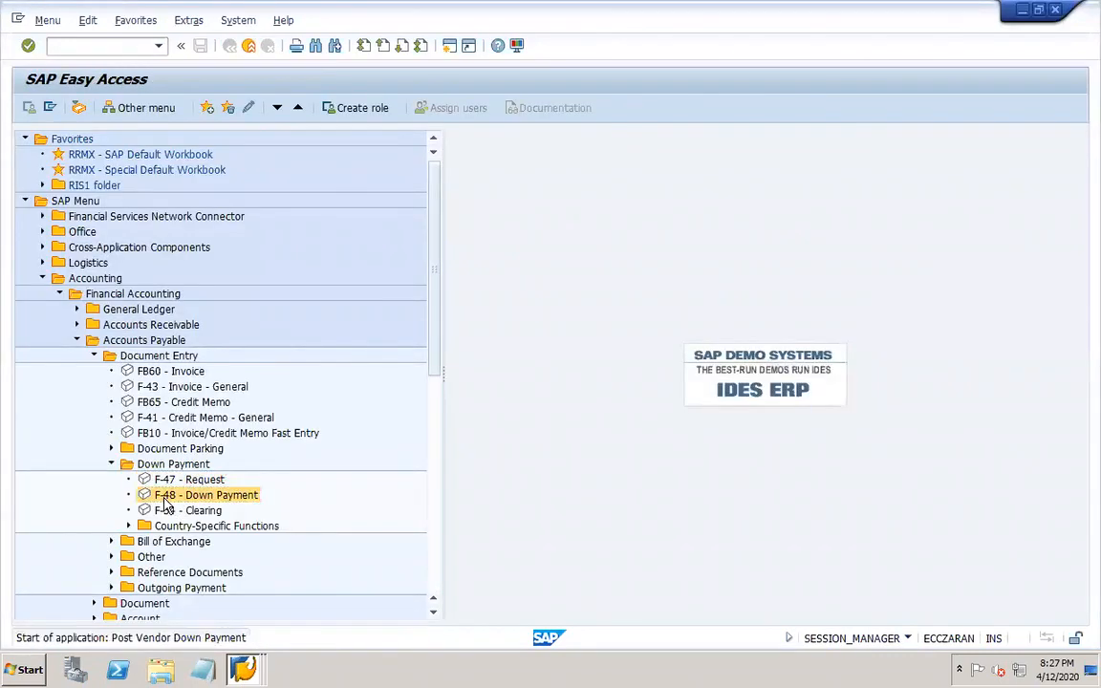
{"action": "left_click", "coordinate": [153, 155]}
{"action": "key", "text": "Tab"}
{"action": "key", "text": "Tab"}
{"action": "left_click", "coordinate": [156, 156]}
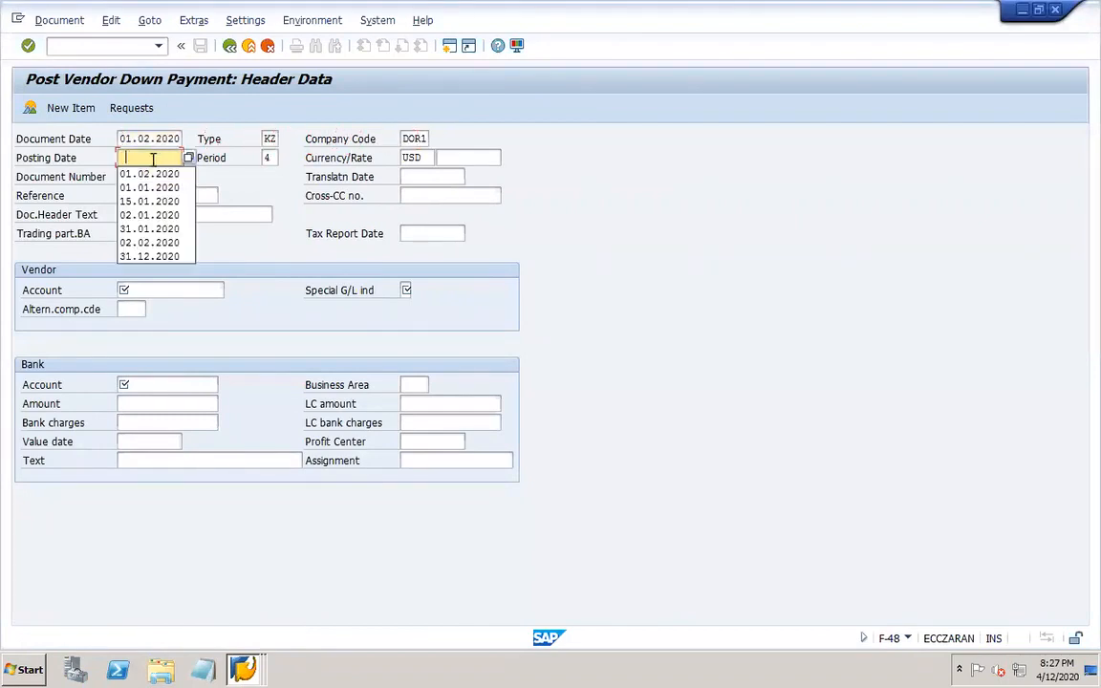
{"action": "left_click", "coordinate": [132, 170]}
Choose vendor account DOR1-VEND1 and special G/L indicator A for the down payment
{"action": "left_click", "coordinate": [136, 291]}
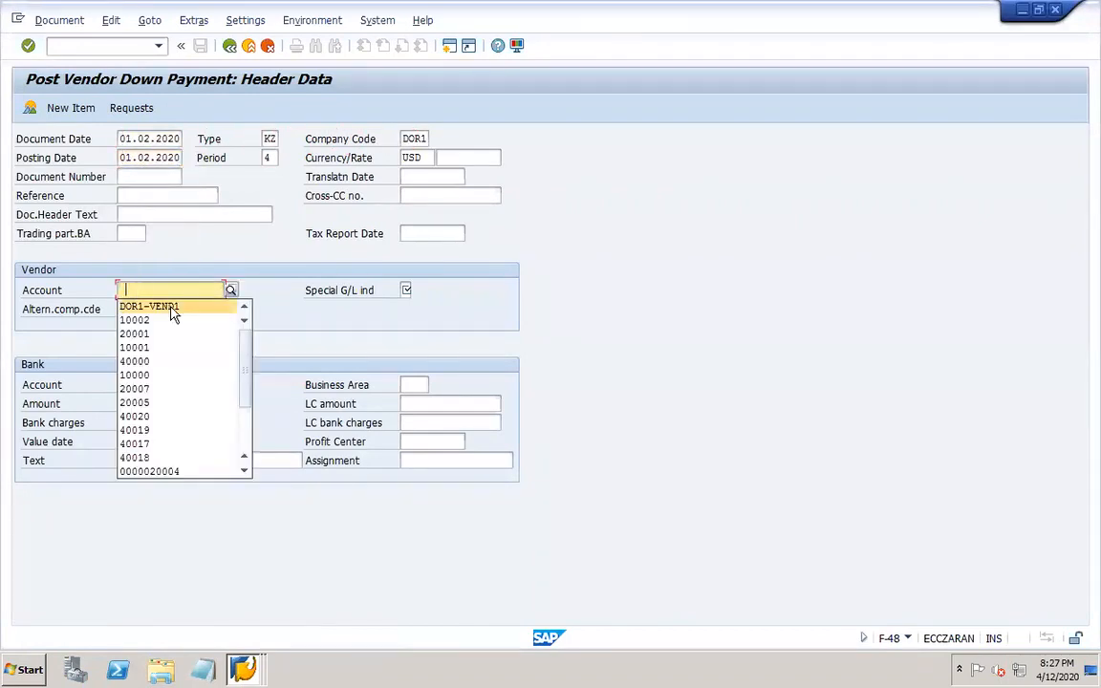
{"action": "left_click", "coordinate": [169, 306]}
{"action": "left_click", "coordinate": [409, 290]}
{"action": "left_click", "coordinate": [407, 305]}
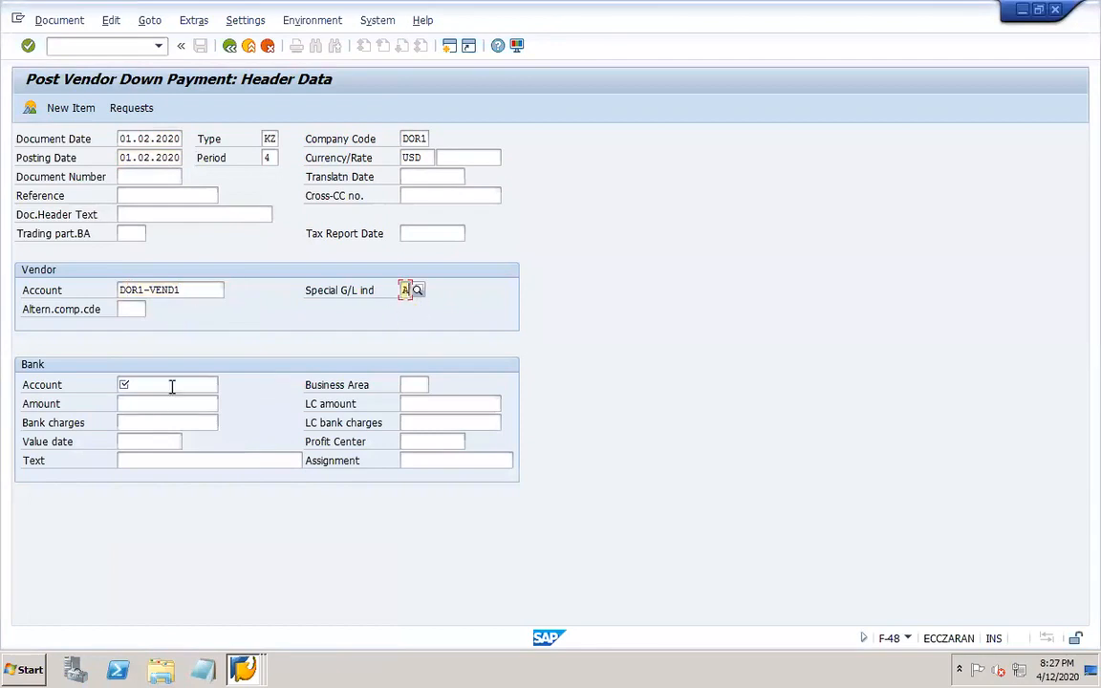
Fill in the bank data with account 10000, amount 1000 and text +
{"action": "left_click", "coordinate": [138, 384]}
{"action": "left_click", "coordinate": [185, 404]}
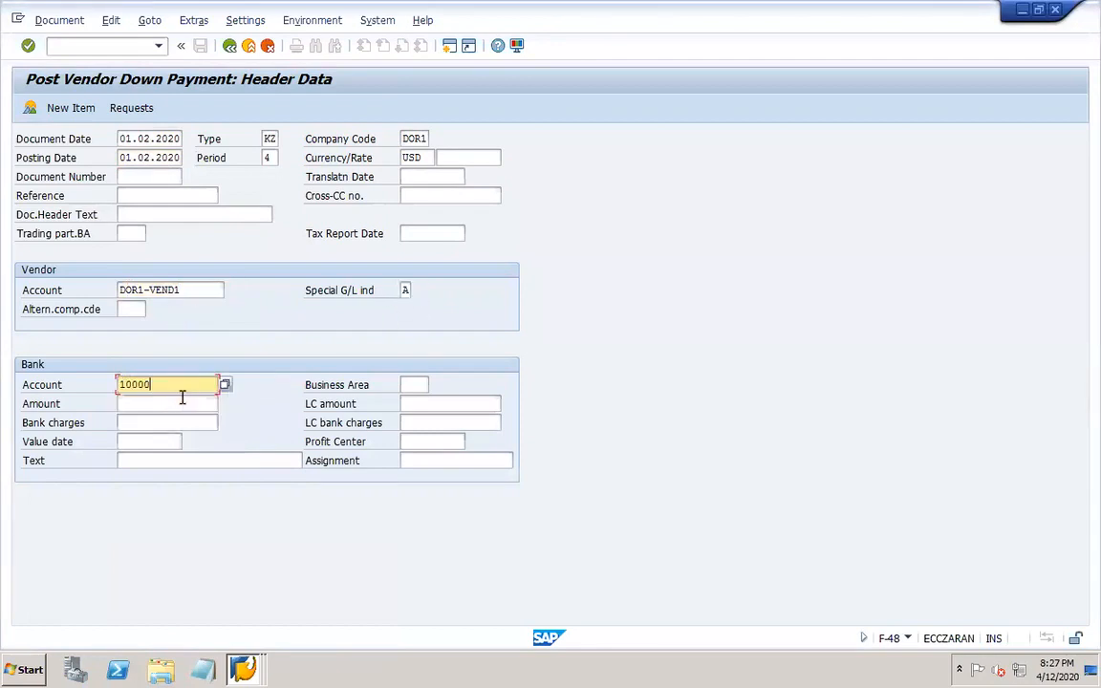
{"action": "left_click", "coordinate": [157, 404]}
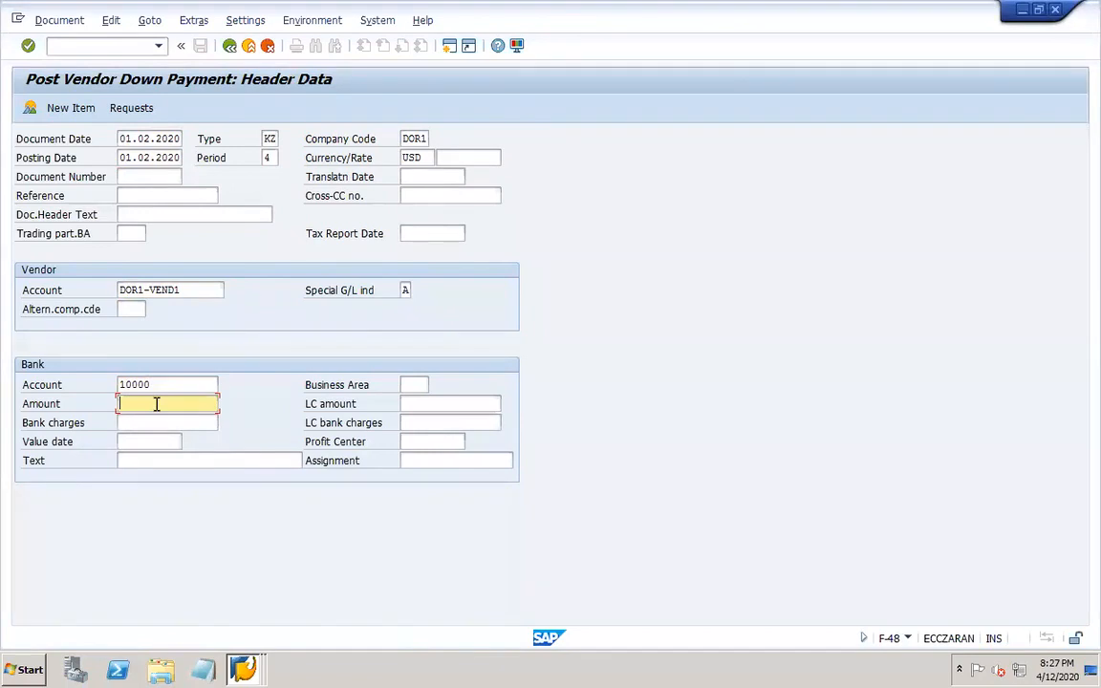
{"action": "type", "text": "1000"}
{"action": "left_click", "coordinate": [180, 460]}
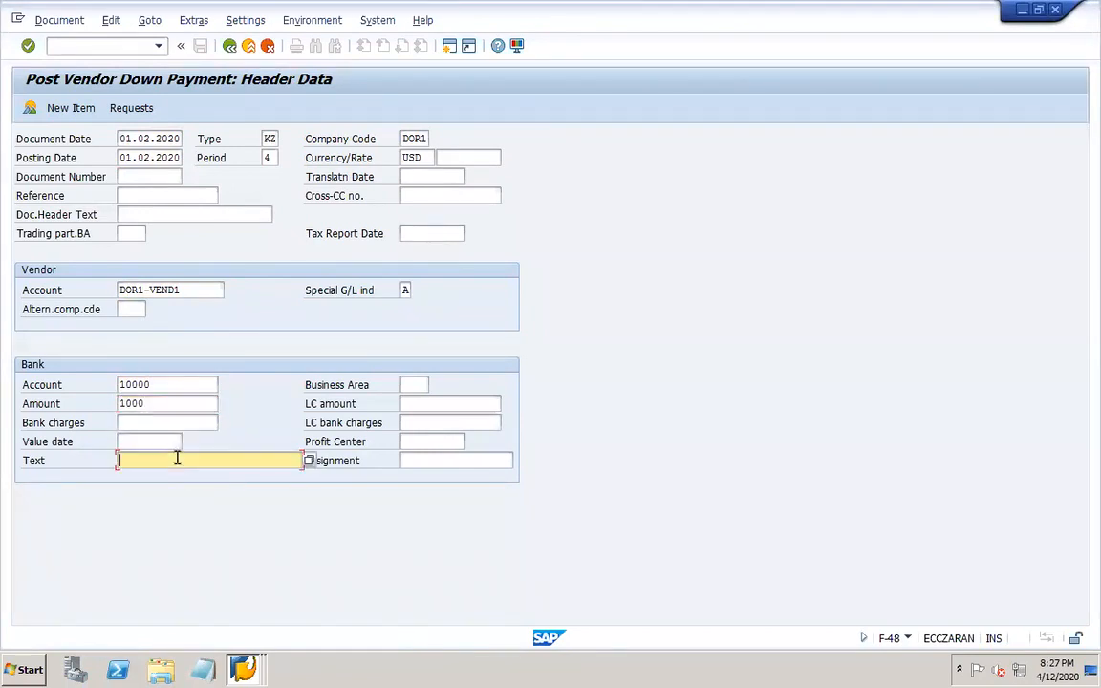
{"action": "left_click", "coordinate": [177, 459]}
{"action": "left_click", "coordinate": [146, 270]}
List the vendor's open down payment requests, select request 200204, and create the down payment from it
{"action": "left_click", "coordinate": [131, 110]}
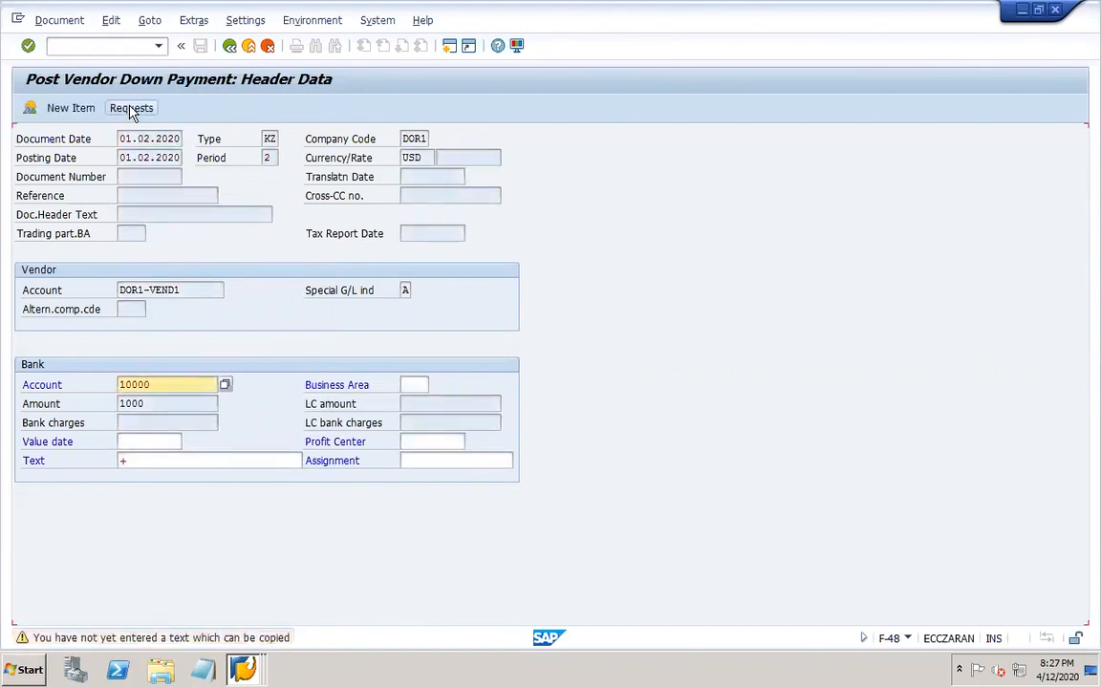
{"action": "left_click", "coordinate": [131, 109]}
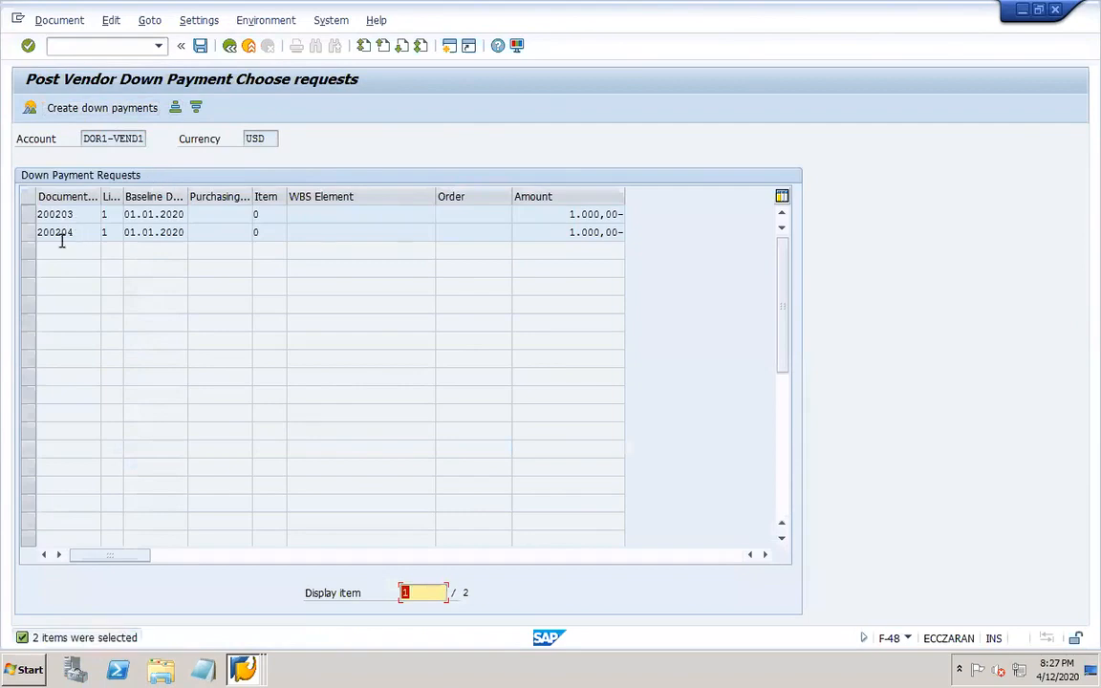
{"action": "left_click", "coordinate": [29, 232]}
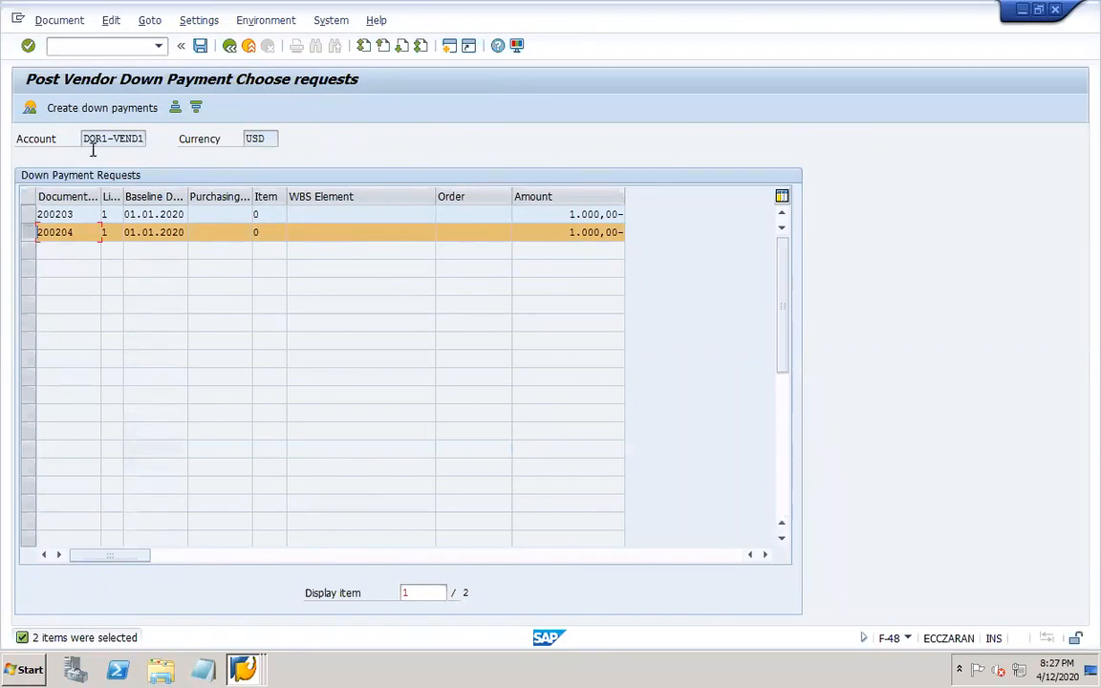
{"action": "left_click", "coordinate": [101, 108]}
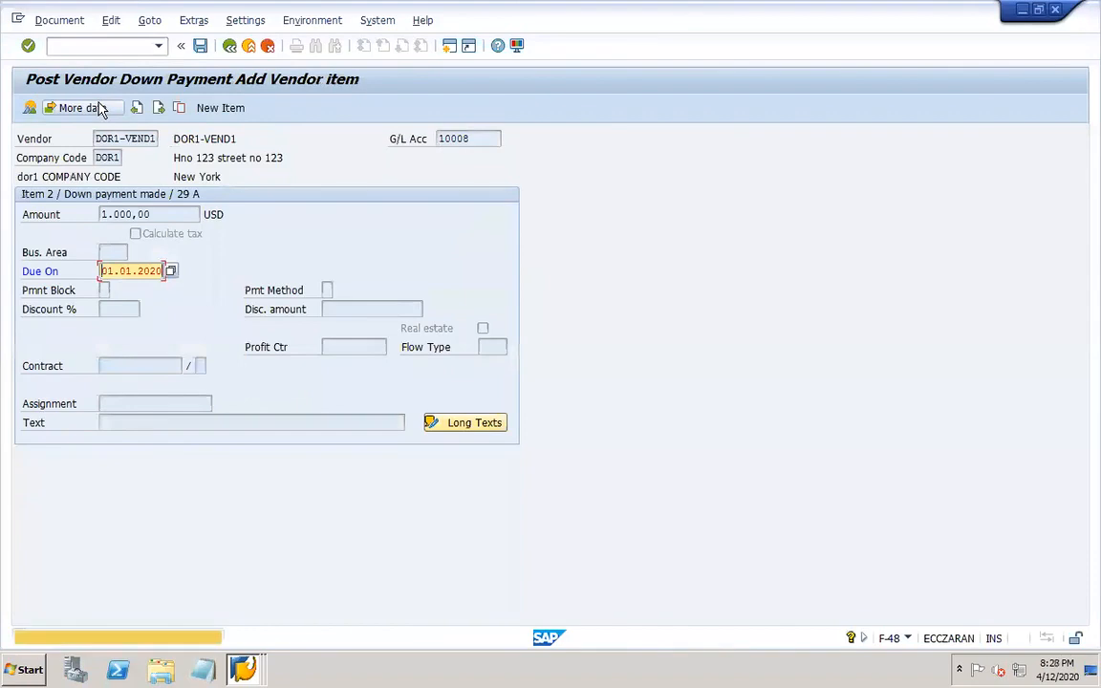
Set the vendor item's due date to 01.02.2020 and post the down payment
{"action": "key", "text": "BackSpace"}
{"action": "type", "text": "2"}
{"action": "key", "text": "Return"}
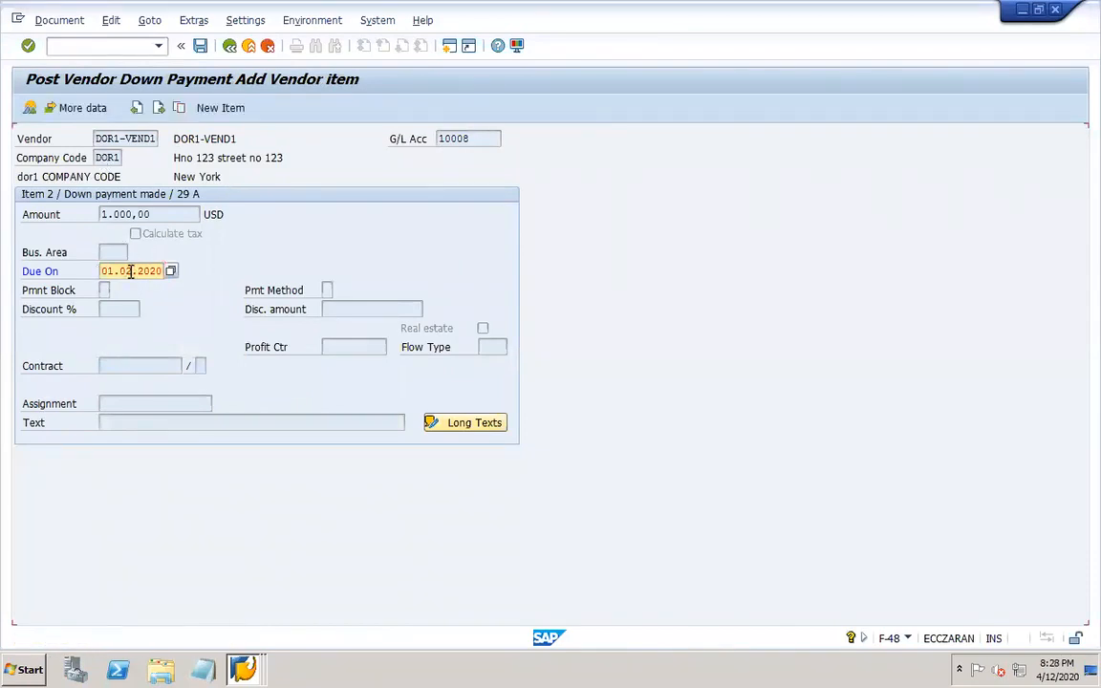
{"action": "left_click", "coordinate": [201, 48]}
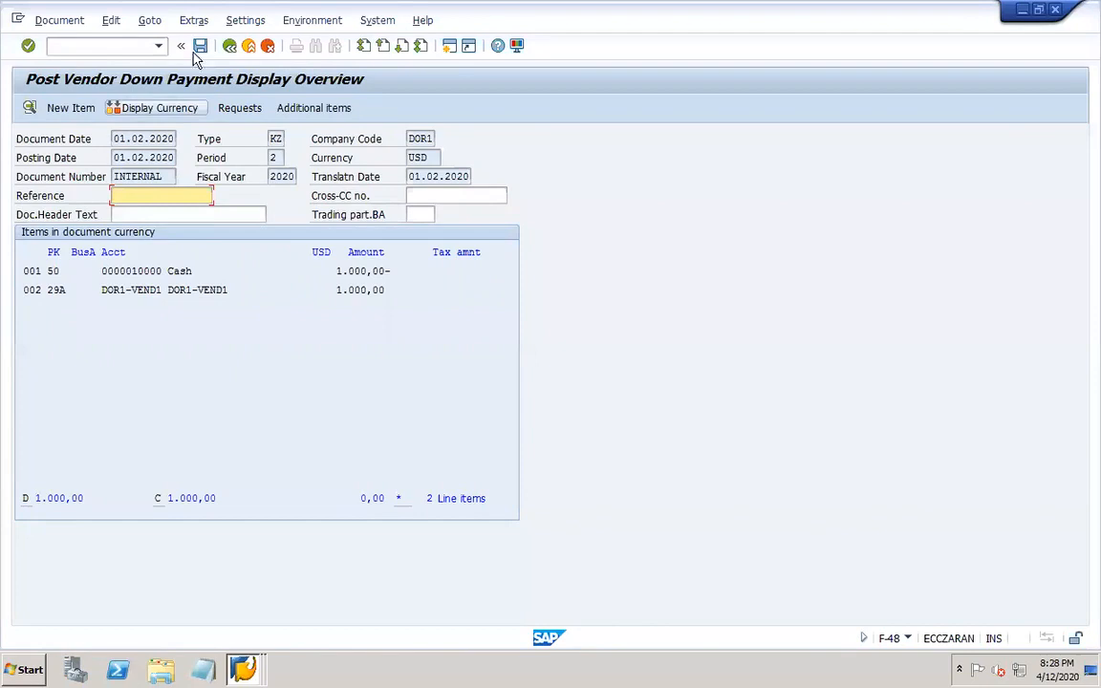
{"action": "left_click", "coordinate": [202, 48]}
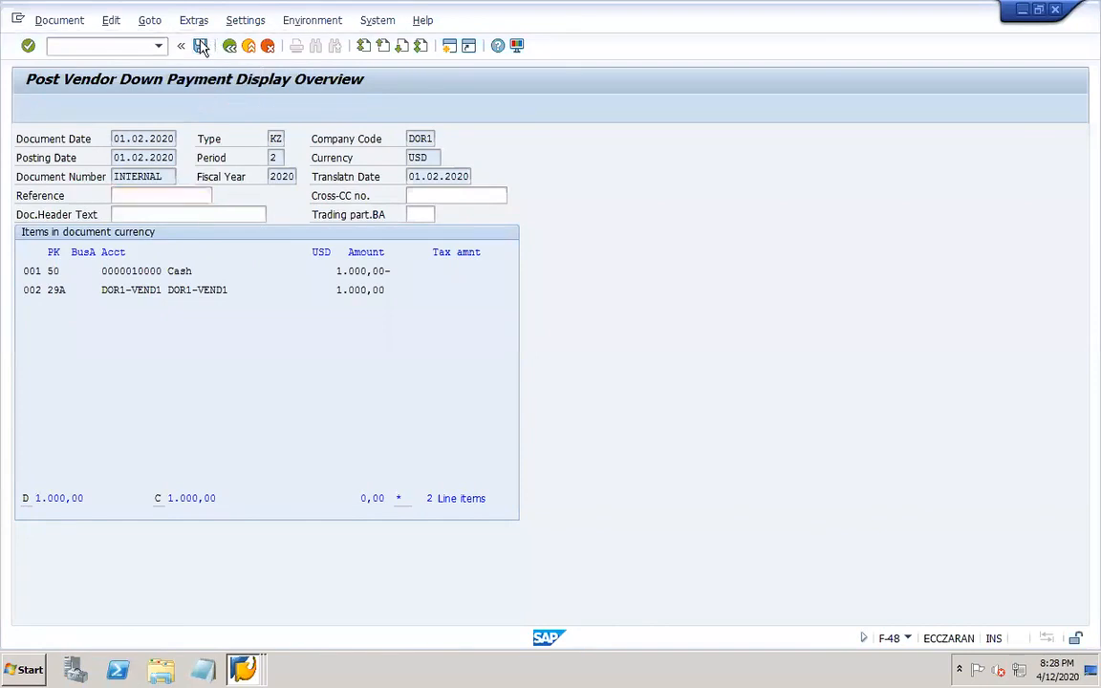
Rerun the vendor balance display, examine the period 2 balances, and return to the down payment posting session
{"action": "left_click", "coordinate": [243, 669]}
{"action": "left_click", "coordinate": [191, 632]}
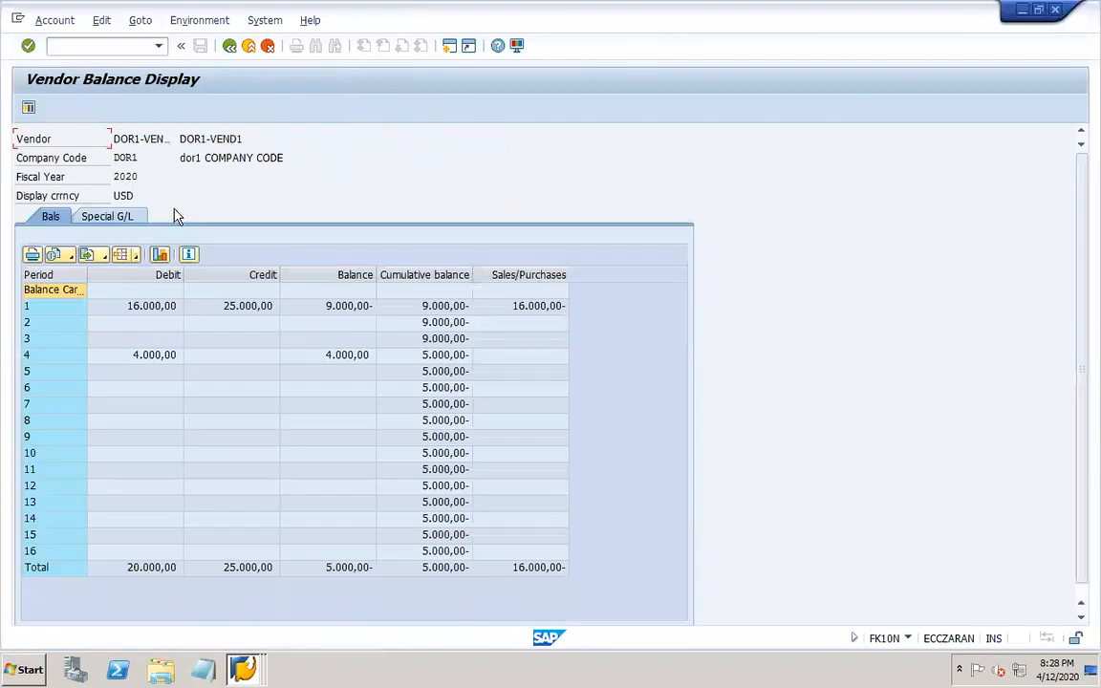
{"action": "left_click", "coordinate": [230, 46]}
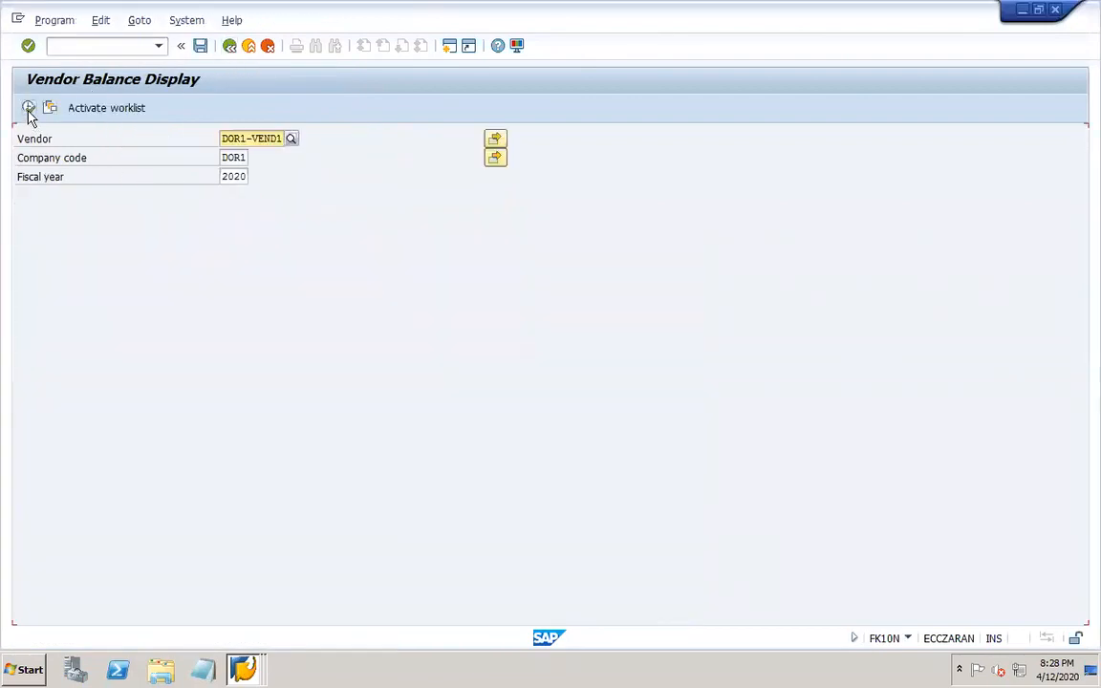
{"action": "left_click", "coordinate": [29, 108]}
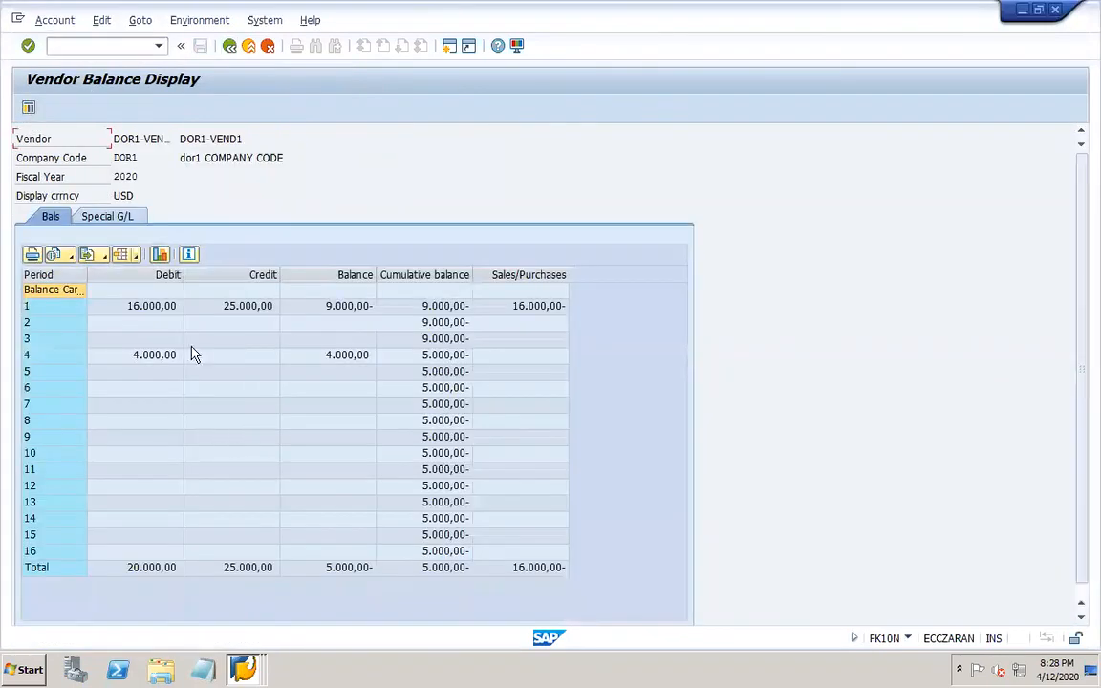
{"action": "left_click", "coordinate": [147, 326]}
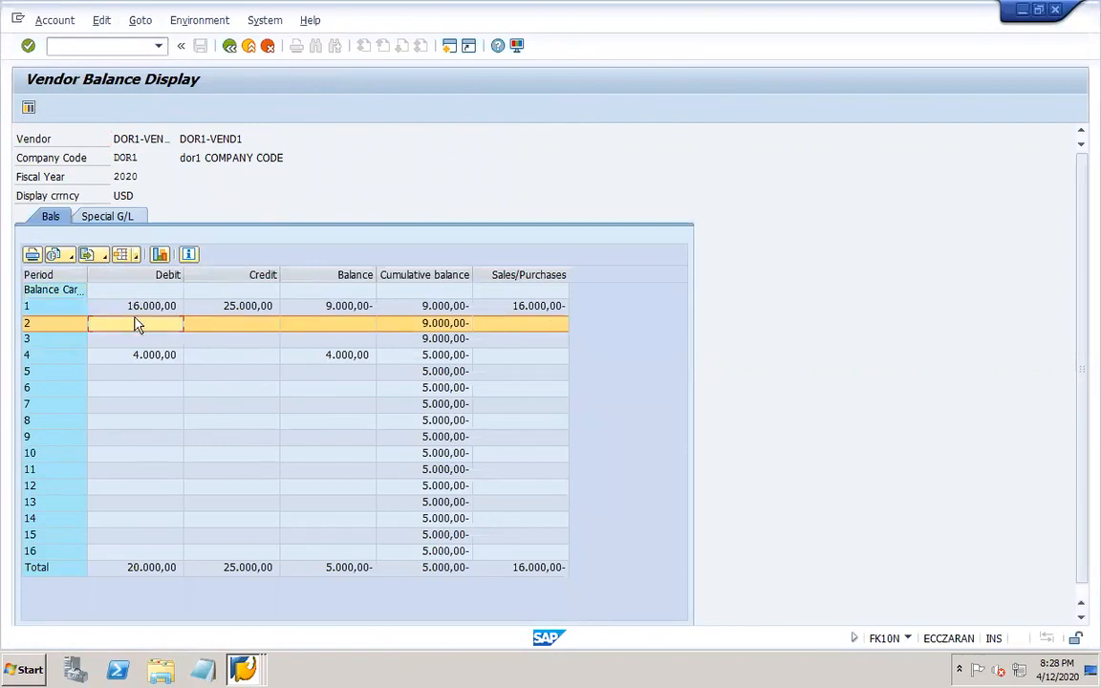
{"action": "mouse_move", "coordinate": [241, 675]}
{"action": "left_click", "coordinate": [247, 627]}
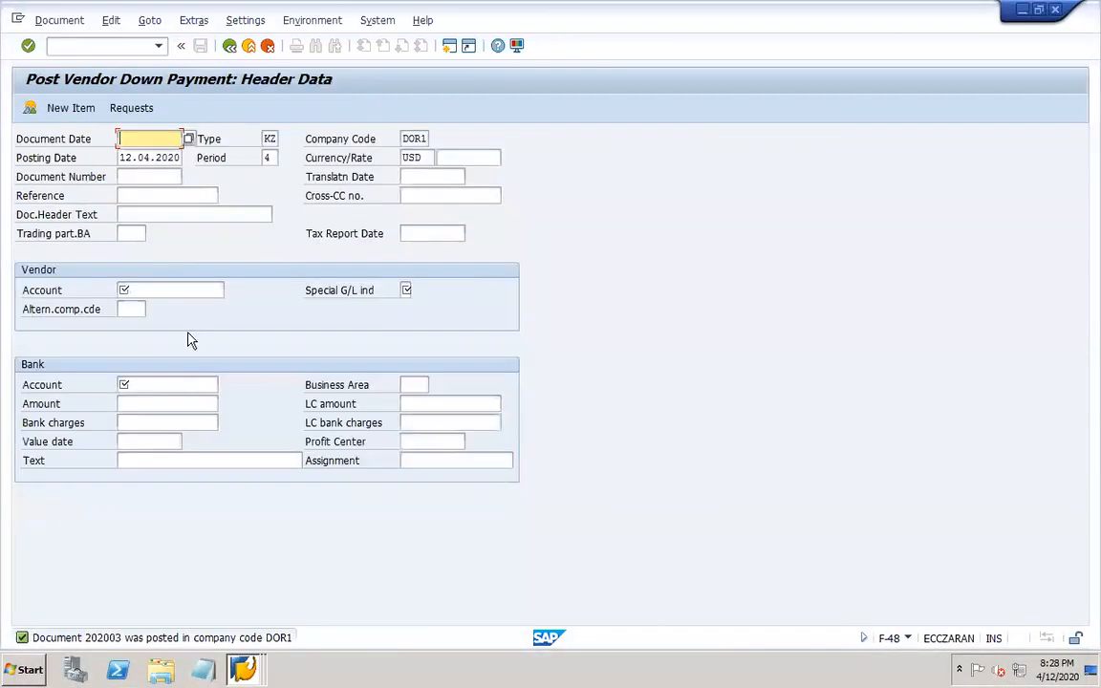
Display the posted down payment document and check its posting date and period
{"action": "left_click", "coordinate": [58, 21]}
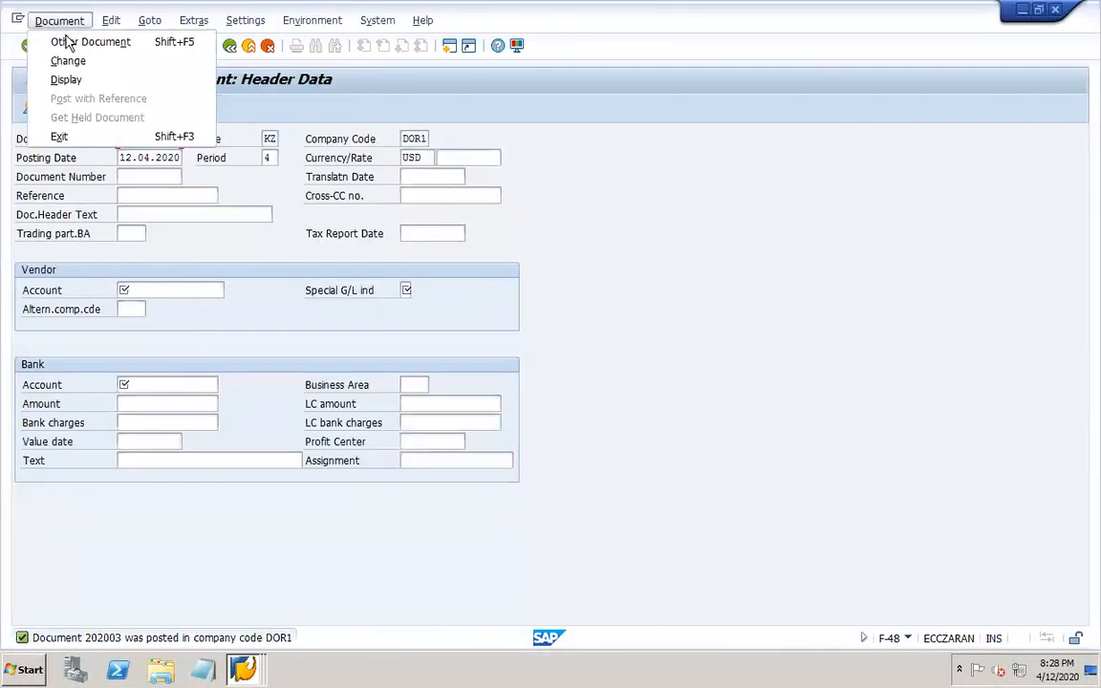
{"action": "left_click", "coordinate": [86, 79]}
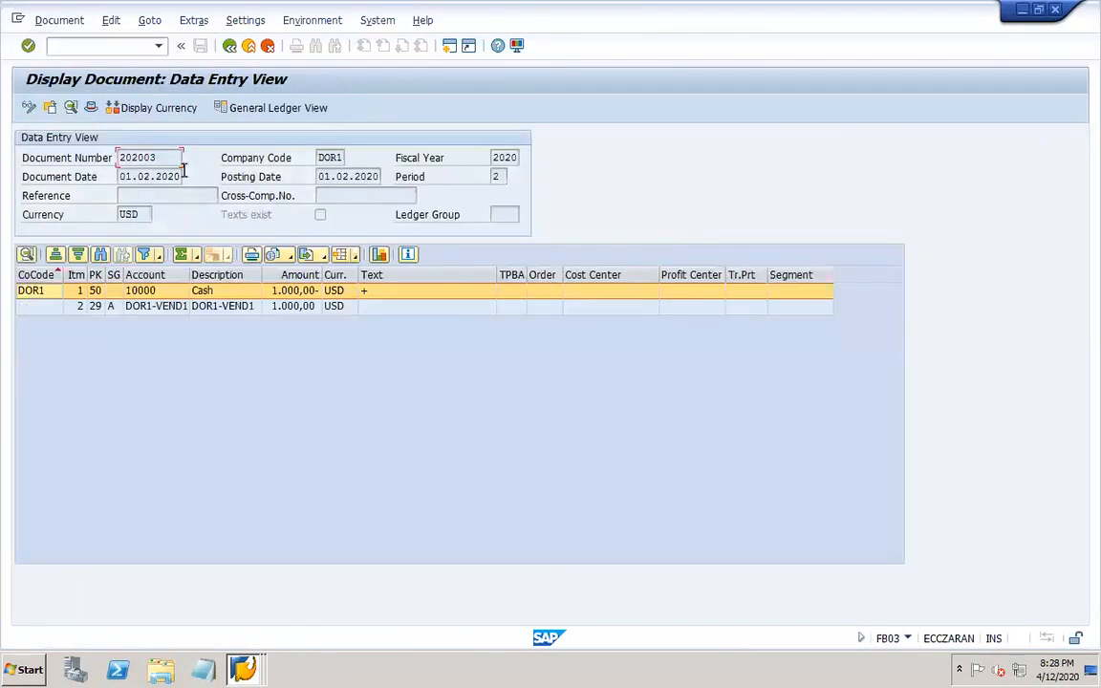
{"action": "left_click", "coordinate": [362, 177]}
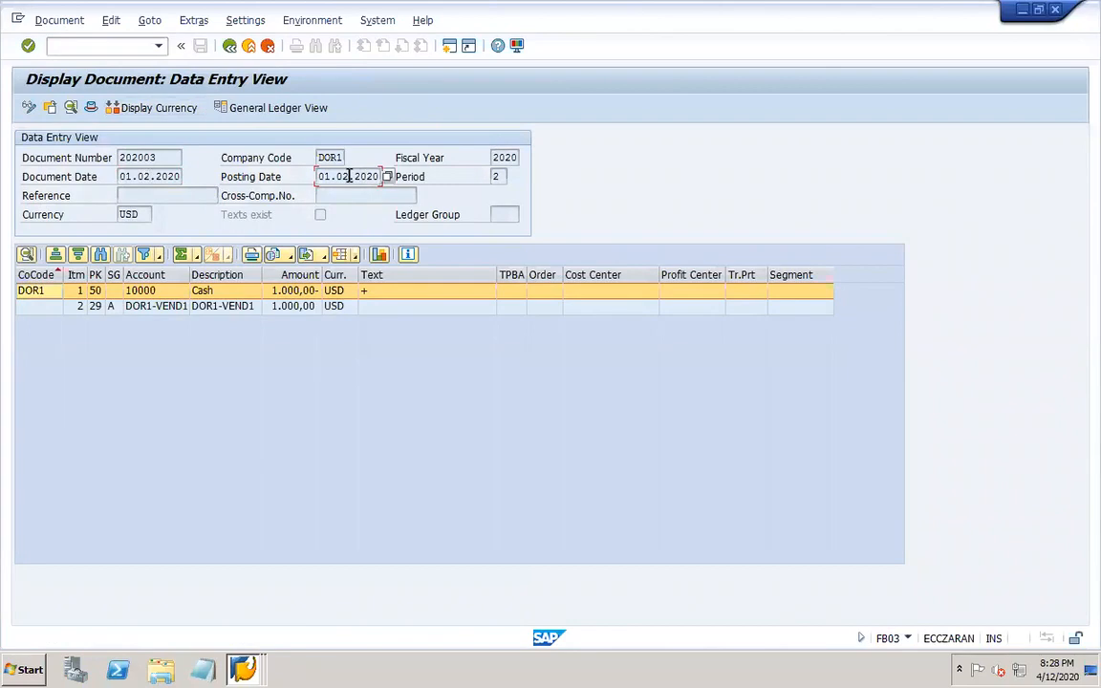
{"action": "left_click", "coordinate": [497, 176]}
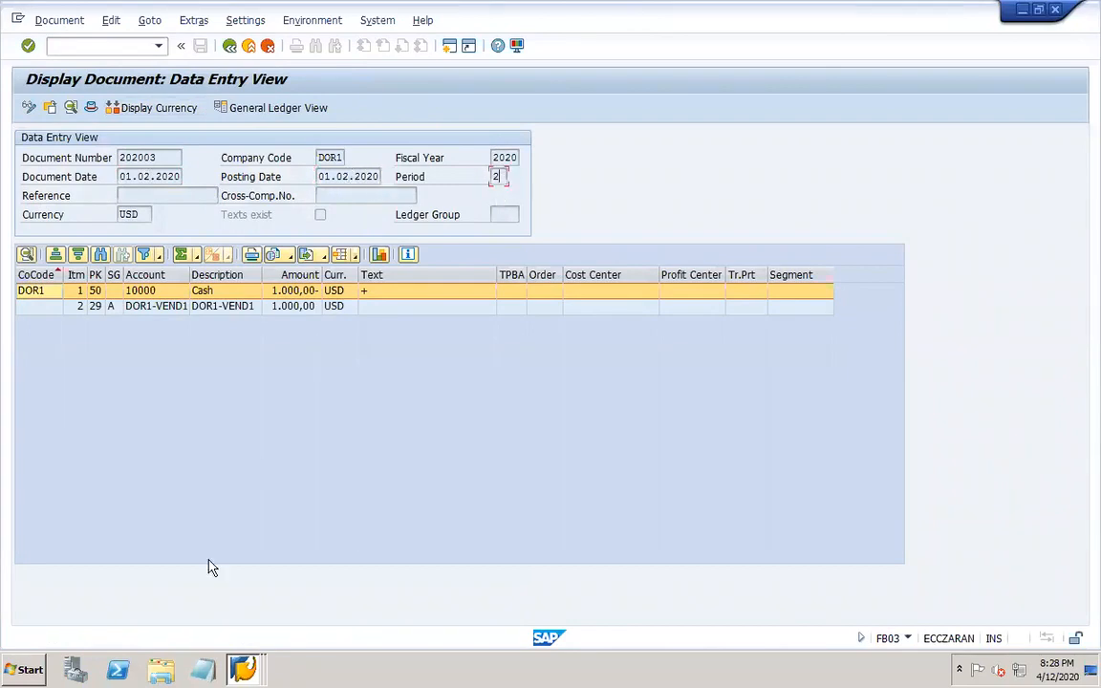
Switch back to the Vendor Balance Display session and rerun it for DOR1-VEND1 in fiscal year 2020
{"action": "left_click", "coordinate": [244, 662]}
{"action": "left_click", "coordinate": [221, 633]}
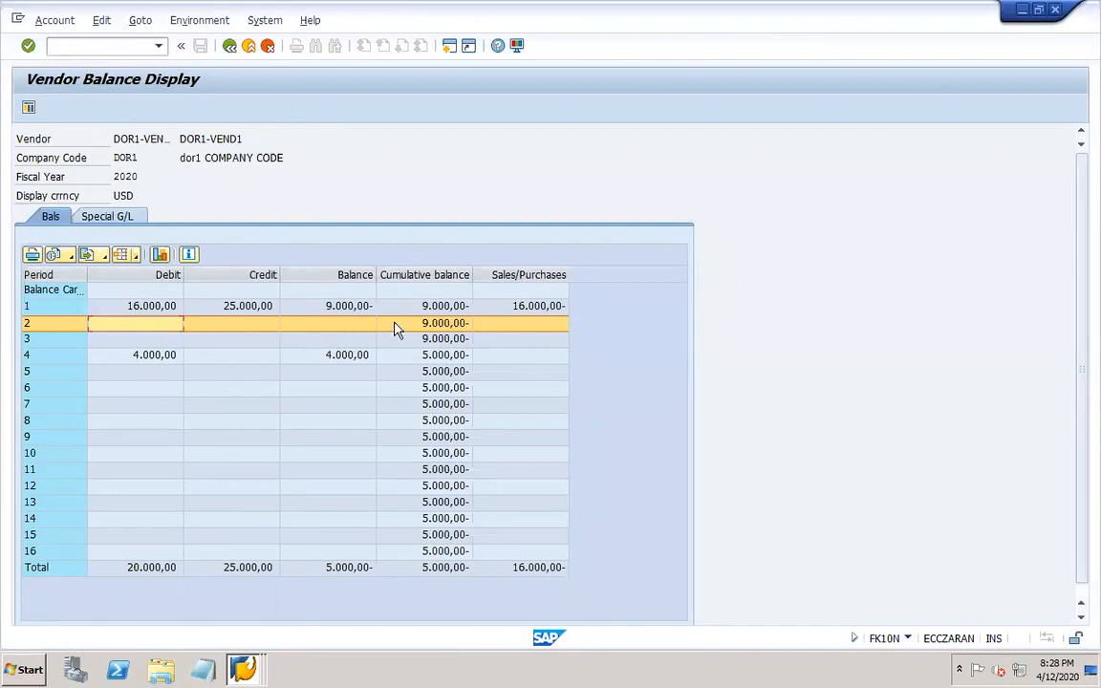
{"action": "left_click", "coordinate": [230, 48]}
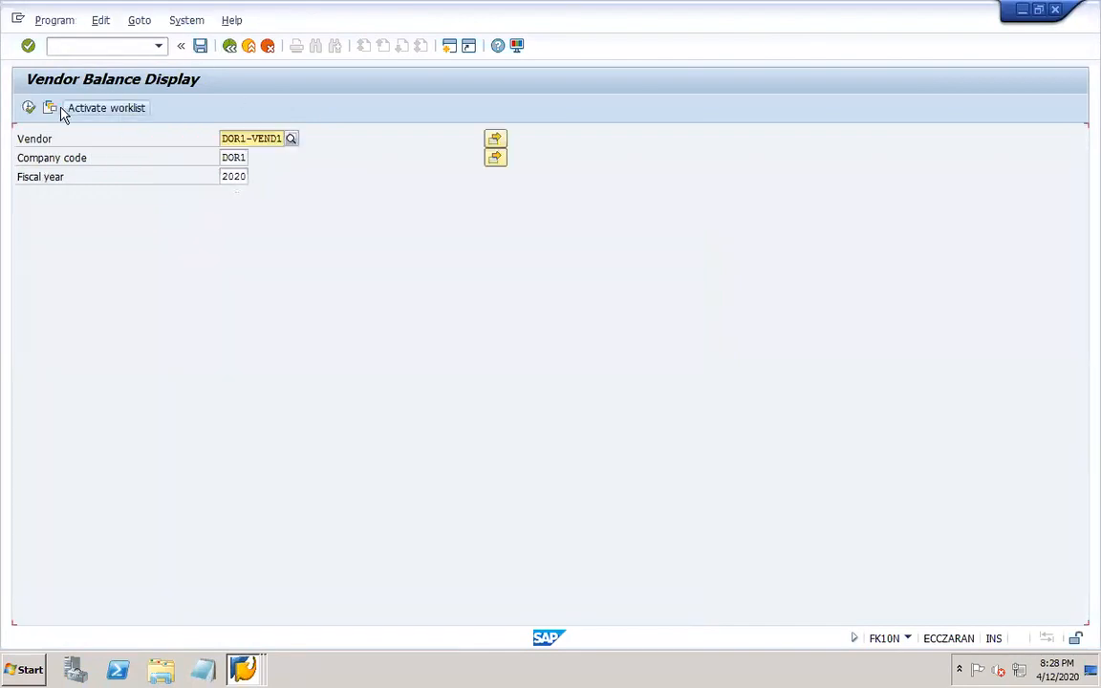
{"action": "left_click", "coordinate": [28, 108]}
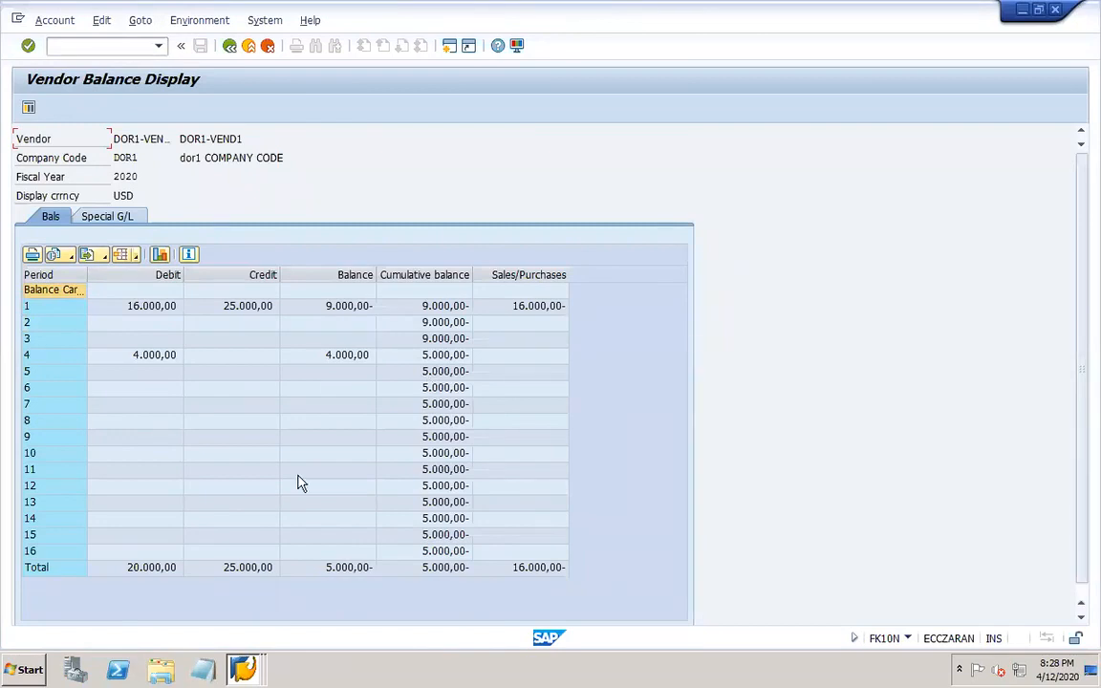
Compare the vendor's period balances with the special G/L down payment balances, widening the Transaction column to show its full text
{"action": "left_click", "coordinate": [117, 219]}
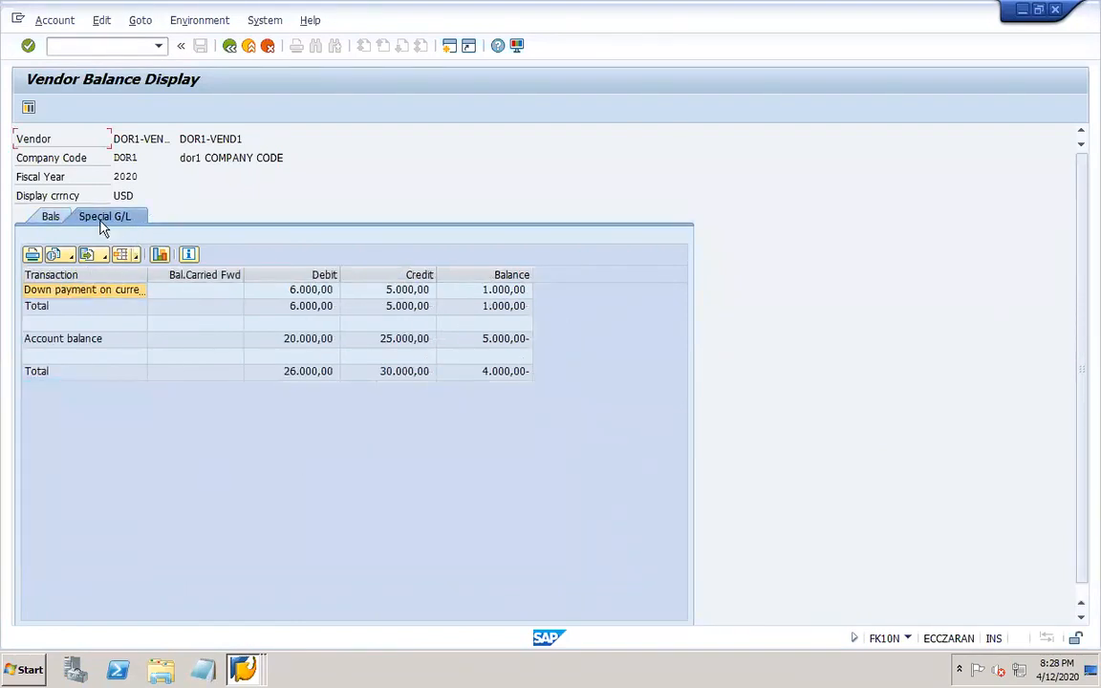
{"action": "left_click", "coordinate": [49, 216]}
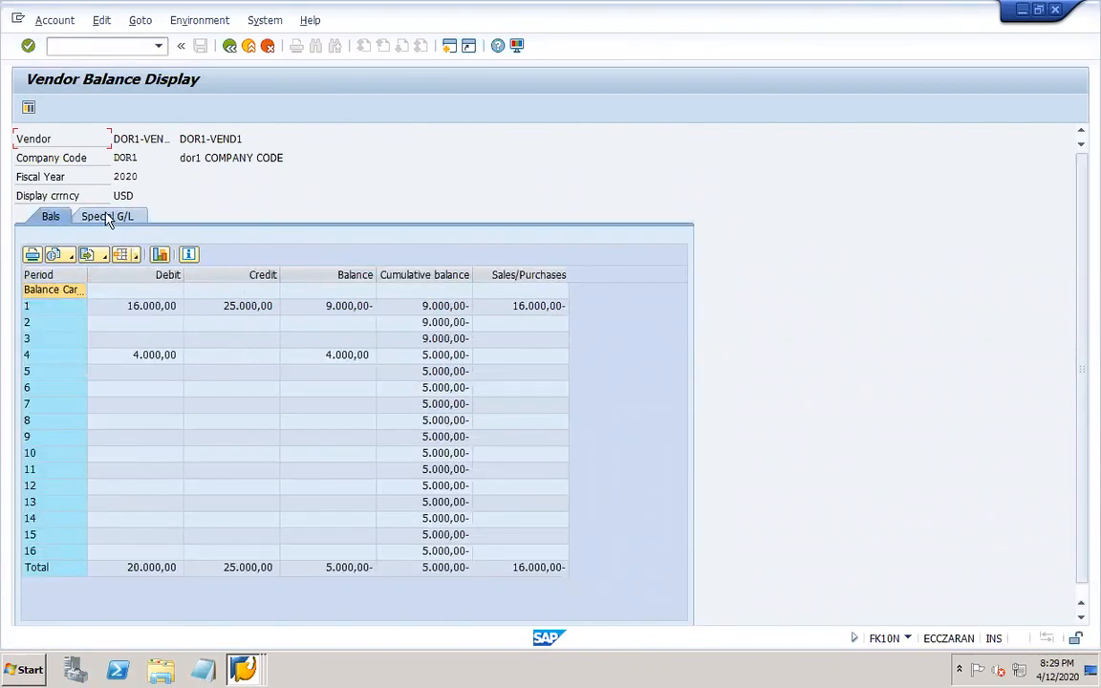
{"action": "left_click", "coordinate": [107, 218]}
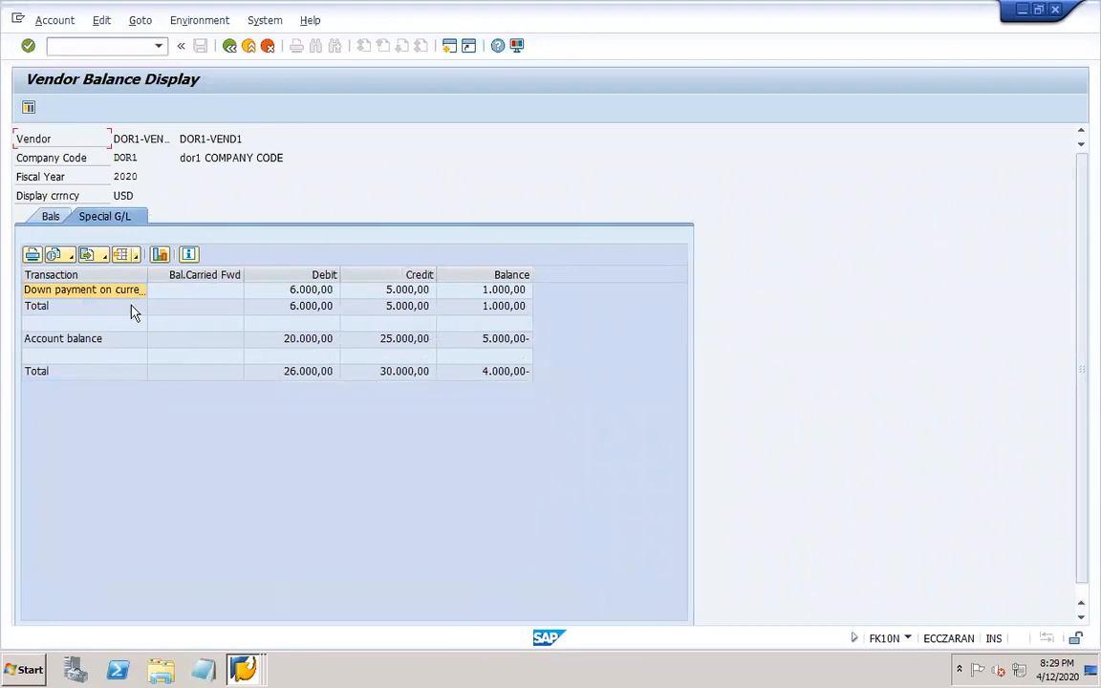
{"action": "left_click_drag", "start_coordinate": [150, 274], "coordinate": [210, 282]}
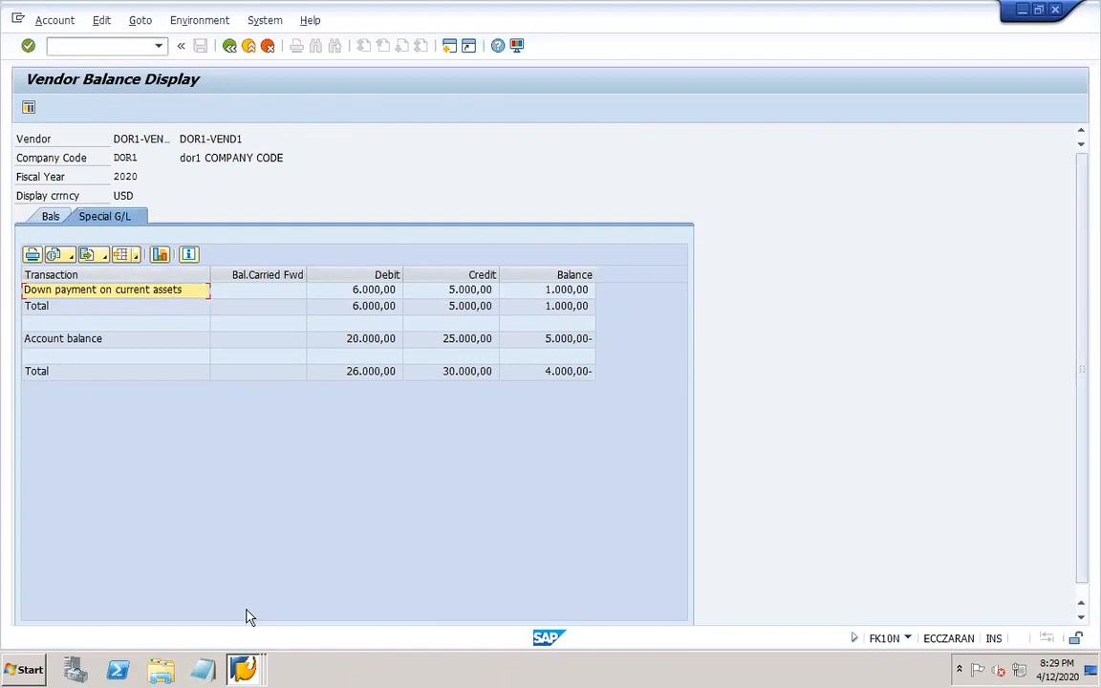
{"action": "left_click", "coordinate": [53, 222]}
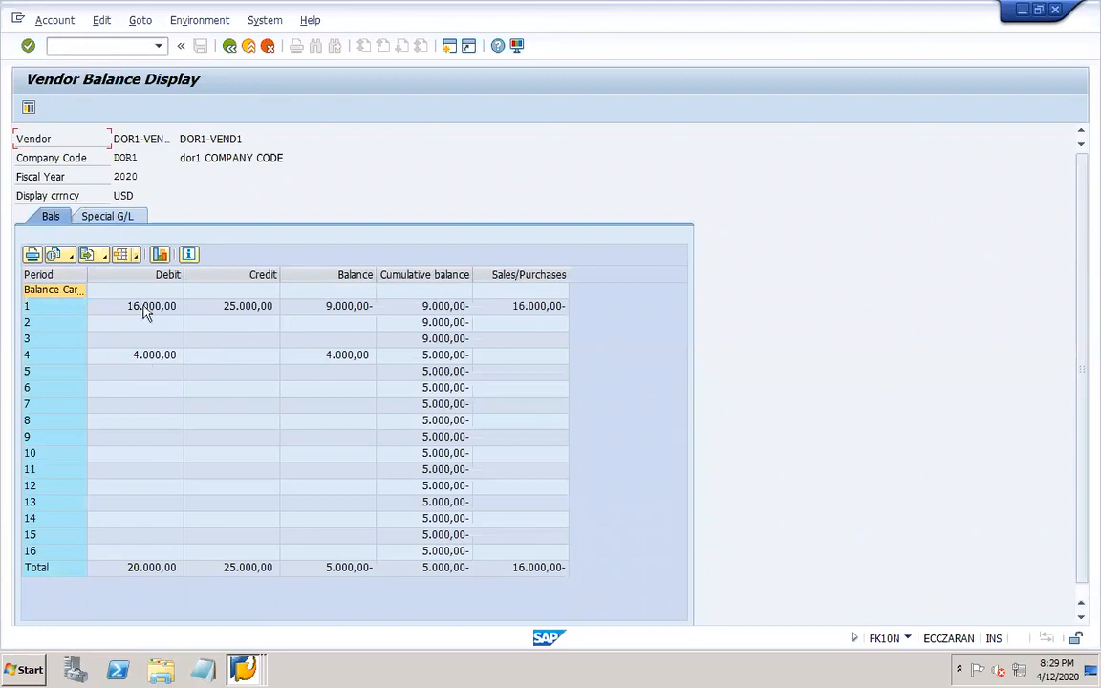
{"action": "left_click", "coordinate": [122, 219]}
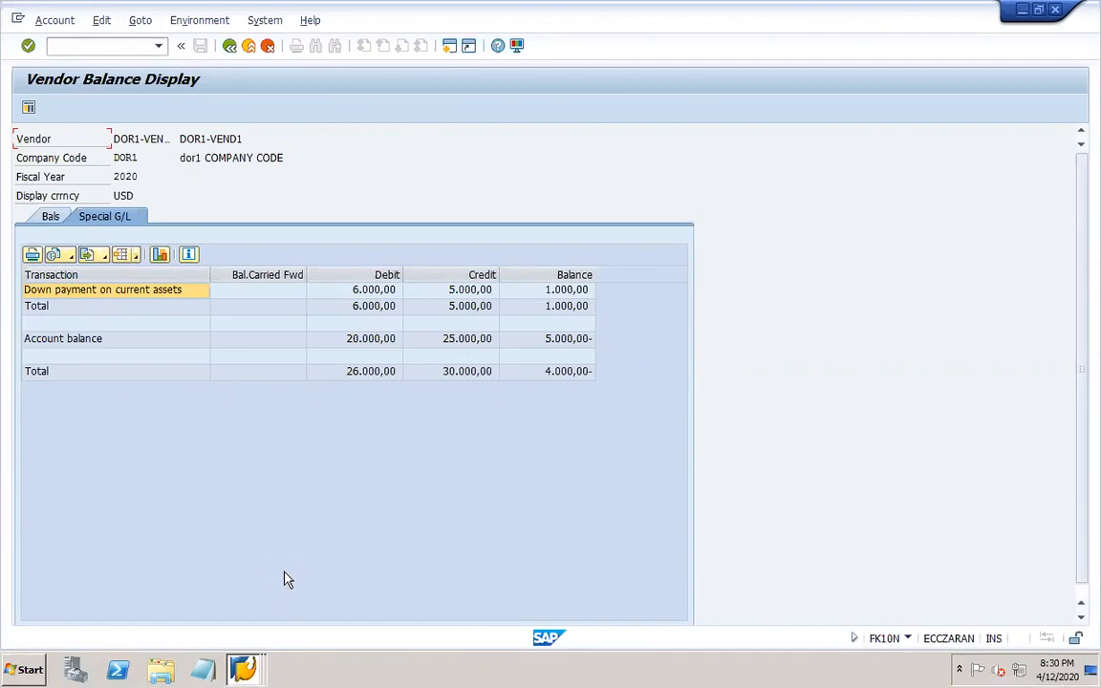
{"action": "mouse_move", "coordinate": [250, 660]}
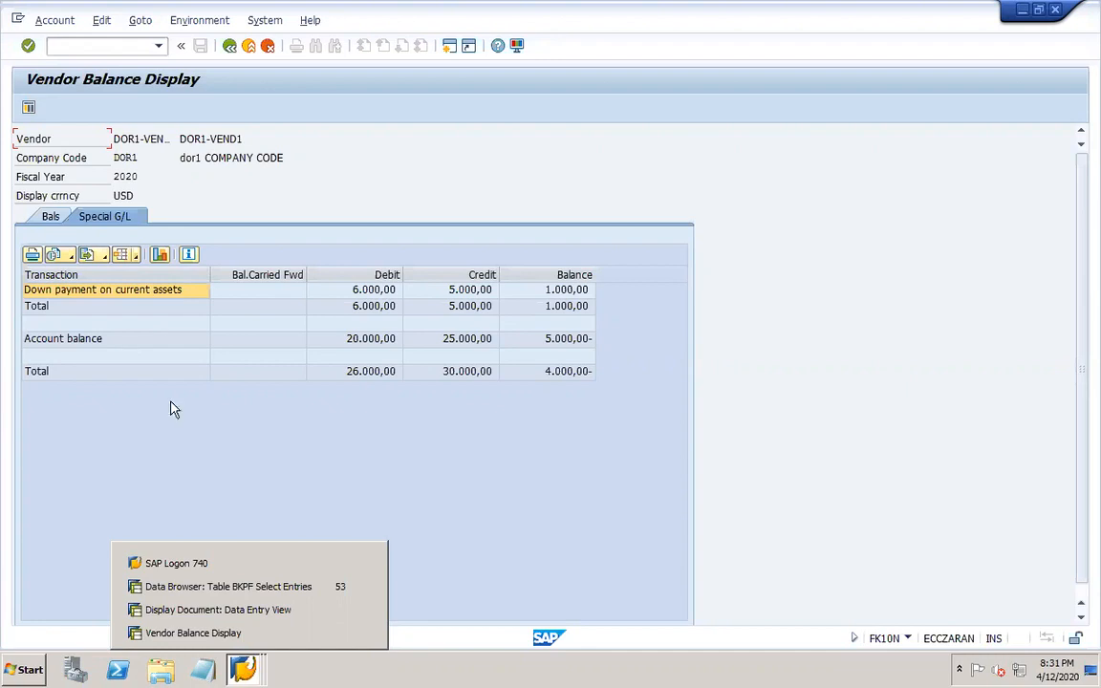
{"action": "left_click", "coordinate": [309, 307]}
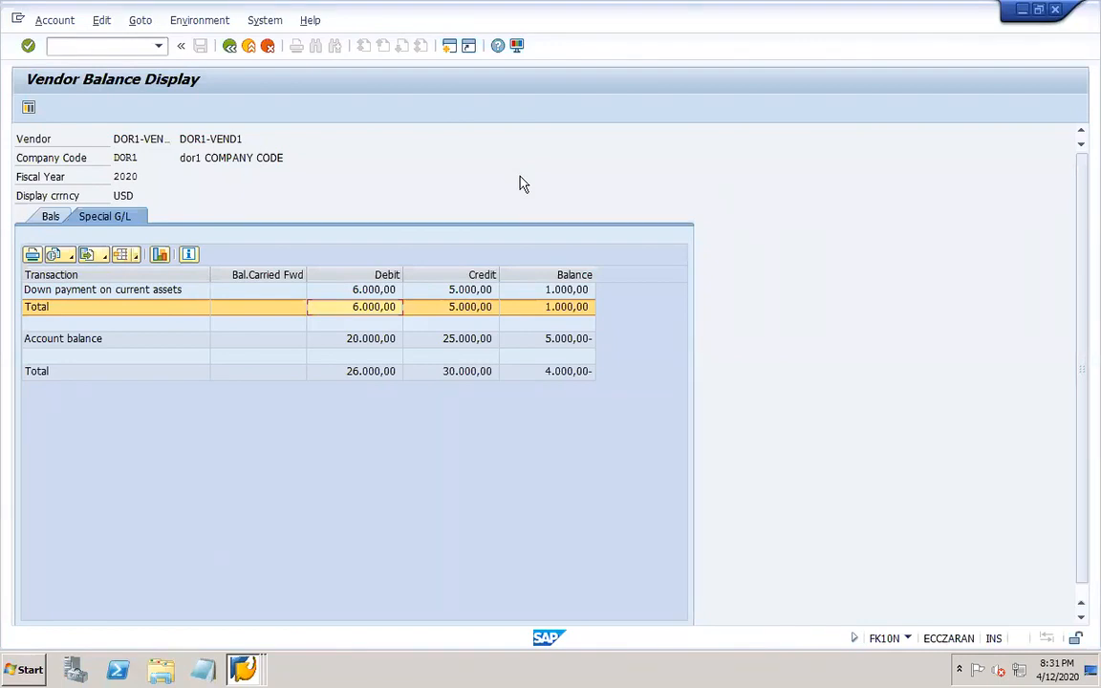
{"action": "left_click", "coordinate": [49, 217]}
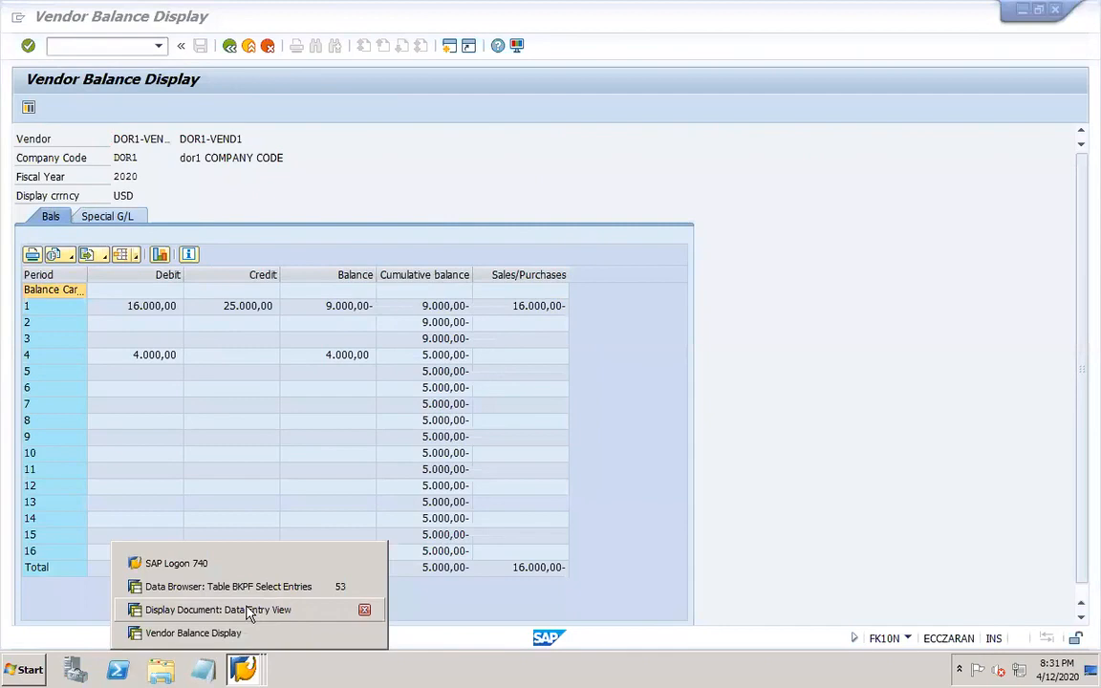
In the Display Document session, start vendor invoice entry (F-43) and set both the document date and posting date to 01.02.2020
{"action": "left_click", "coordinate": [250, 612]}
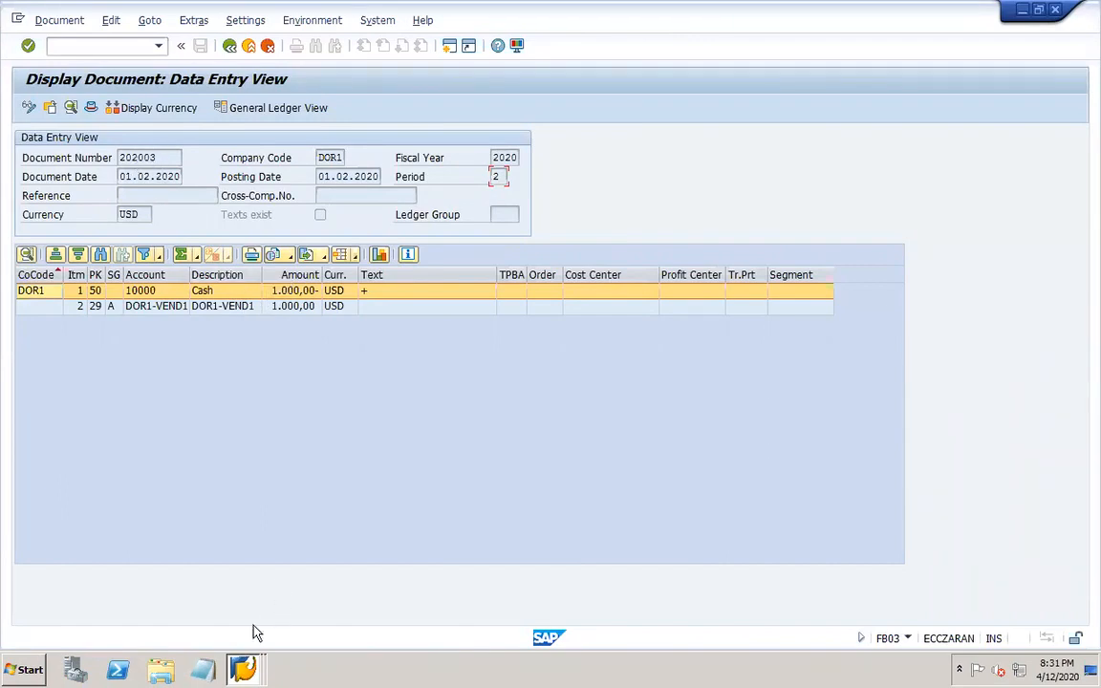
{"action": "left_click", "coordinate": [124, 43]}
{"action": "type", "text": "/nf-43"}
{"action": "key", "text": "Return"}
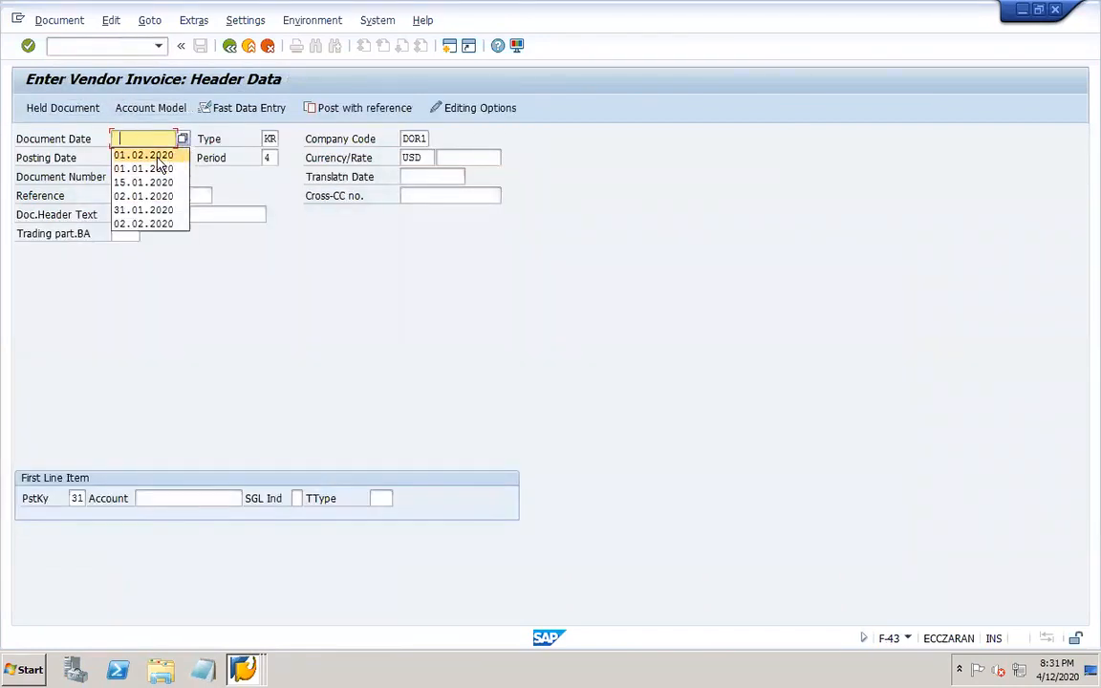
{"action": "left_click", "coordinate": [159, 156]}
{"action": "key", "text": "Tab"}
{"action": "key", "text": "Tab"}
{"action": "key", "text": "Tab"}
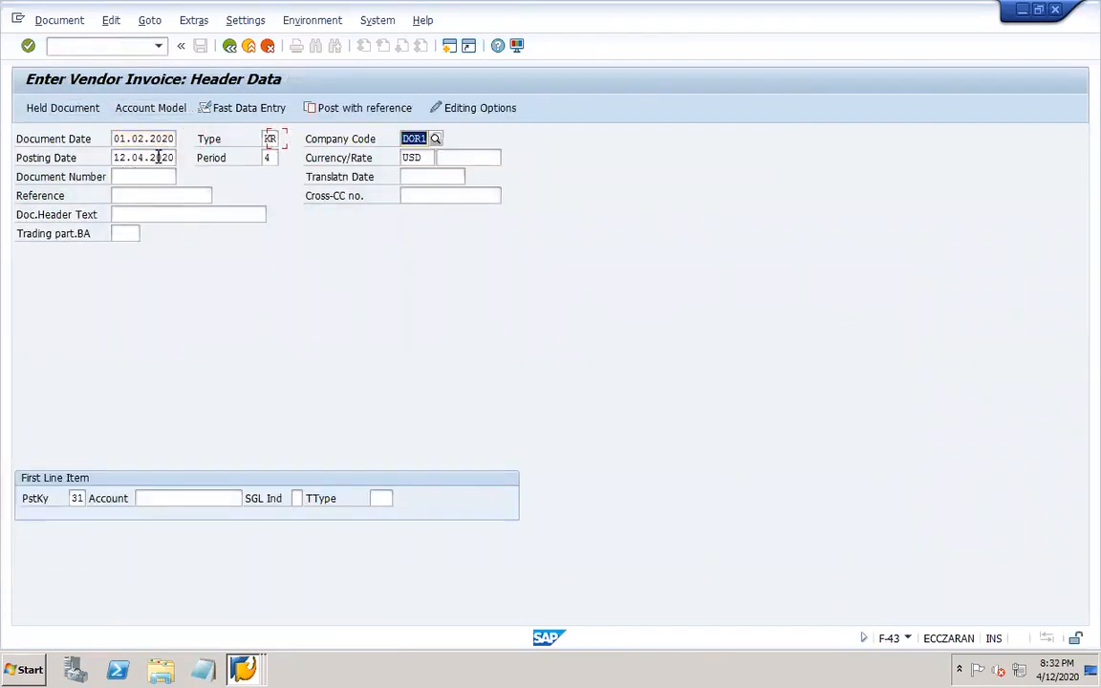
{"action": "key", "text": "Delete"}
{"action": "left_click", "coordinate": [149, 176]}
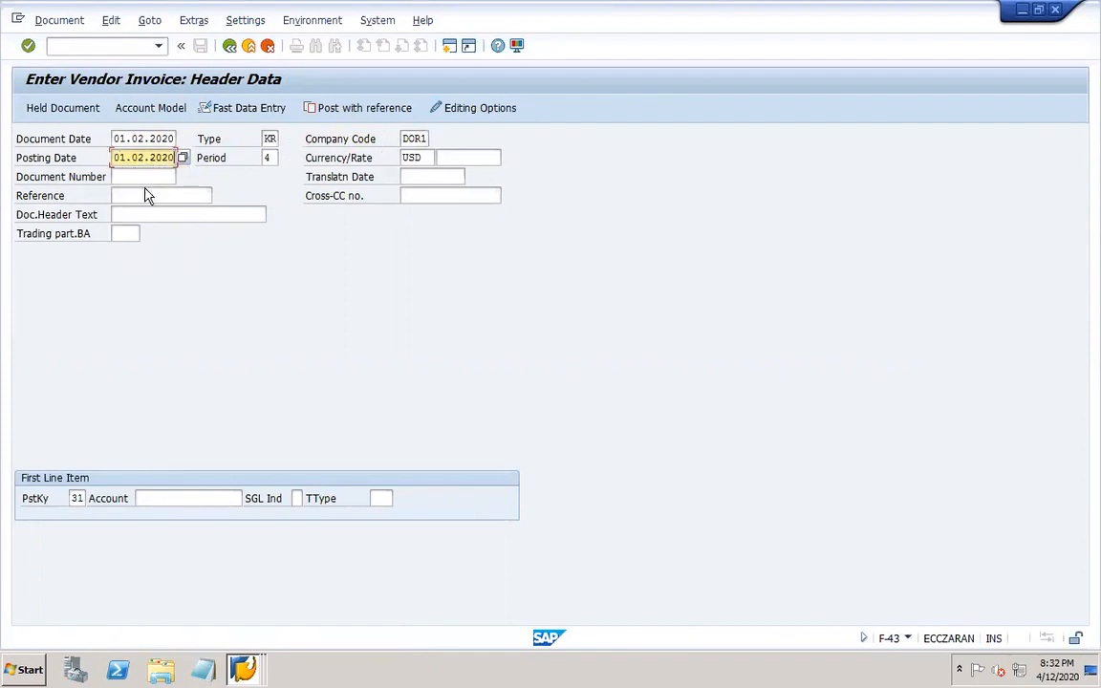
Choose DOR1-VEND1 as the vendor account for the first line item and enter an amount of 1000 USD
{"action": "left_click", "coordinate": [182, 498]}
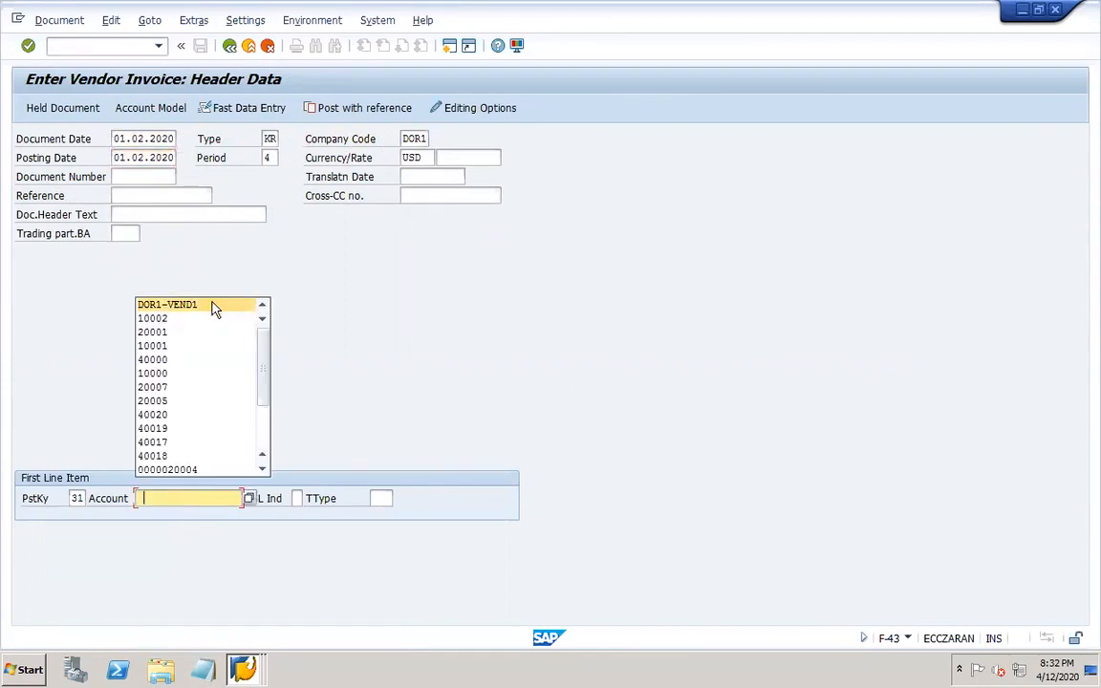
{"action": "left_click", "coordinate": [213, 306]}
{"action": "key", "text": "Return"}
{"action": "key", "text": "Return"}
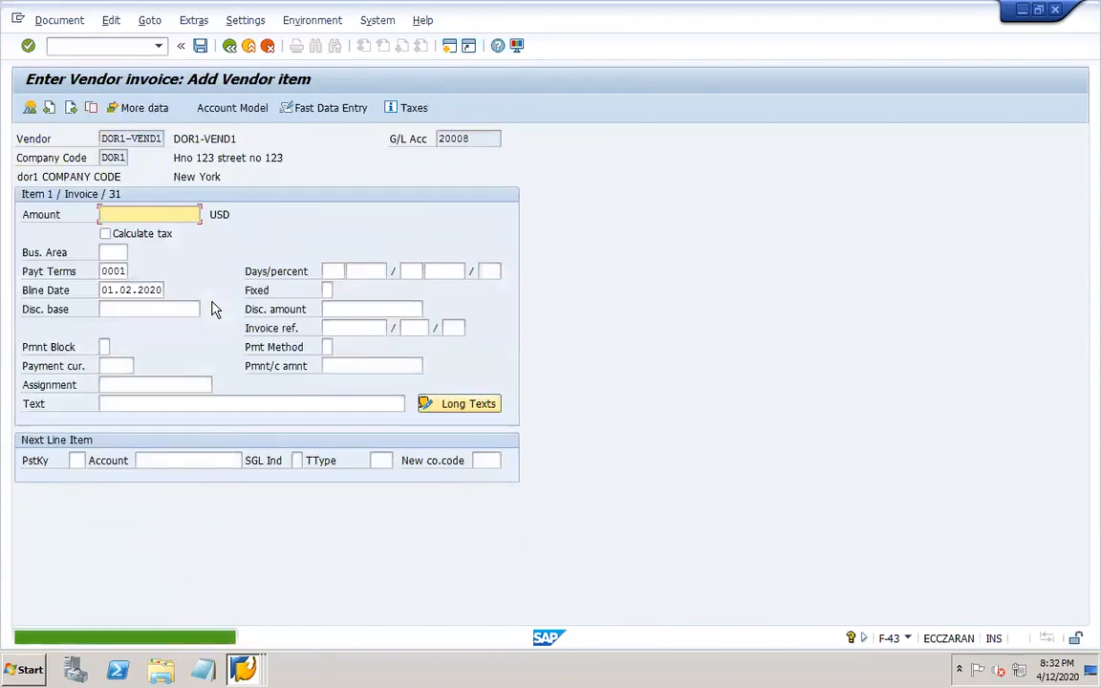
{"action": "type", "text": "1000"}
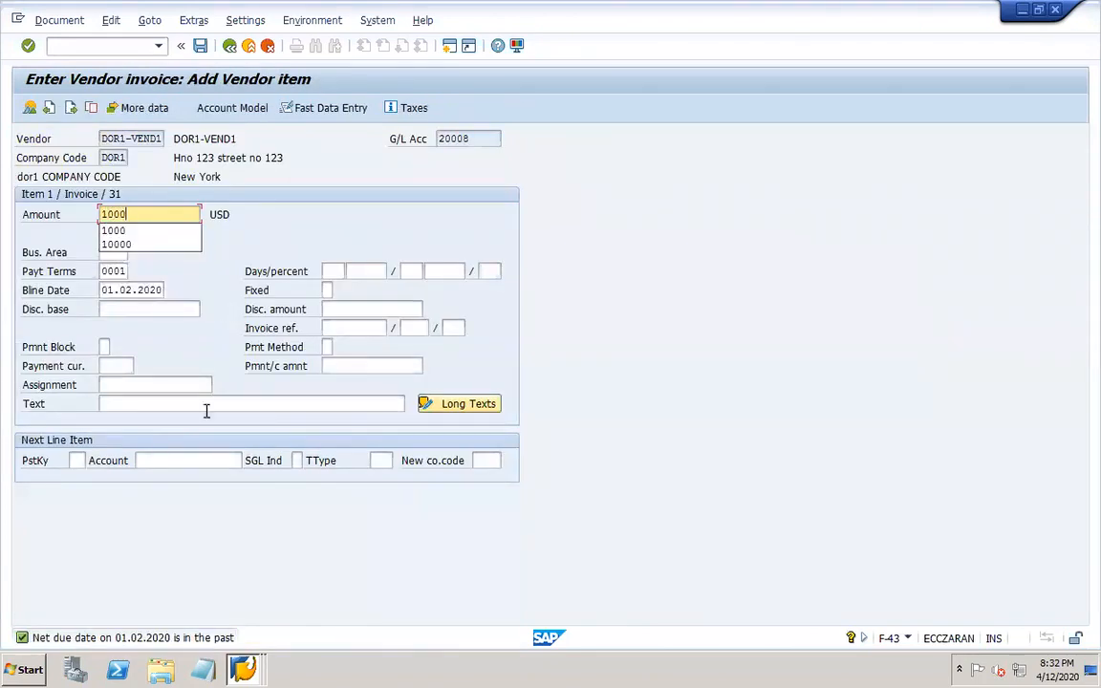
Add a second line item with posting key 40 and G/L account 10002, RM inventory
{"action": "left_click", "coordinate": [78, 460]}
{"action": "type", "text": "40"}
{"action": "key", "text": "Tab"}
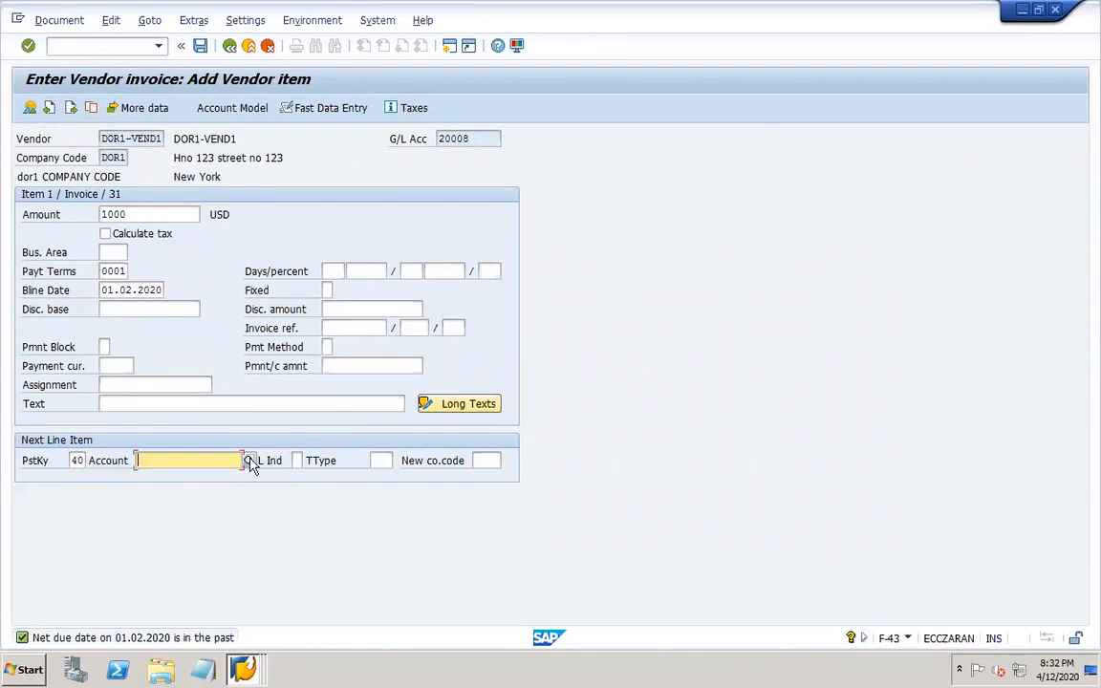
{"action": "left_click", "coordinate": [248, 460]}
{"action": "key", "text": "Return"}
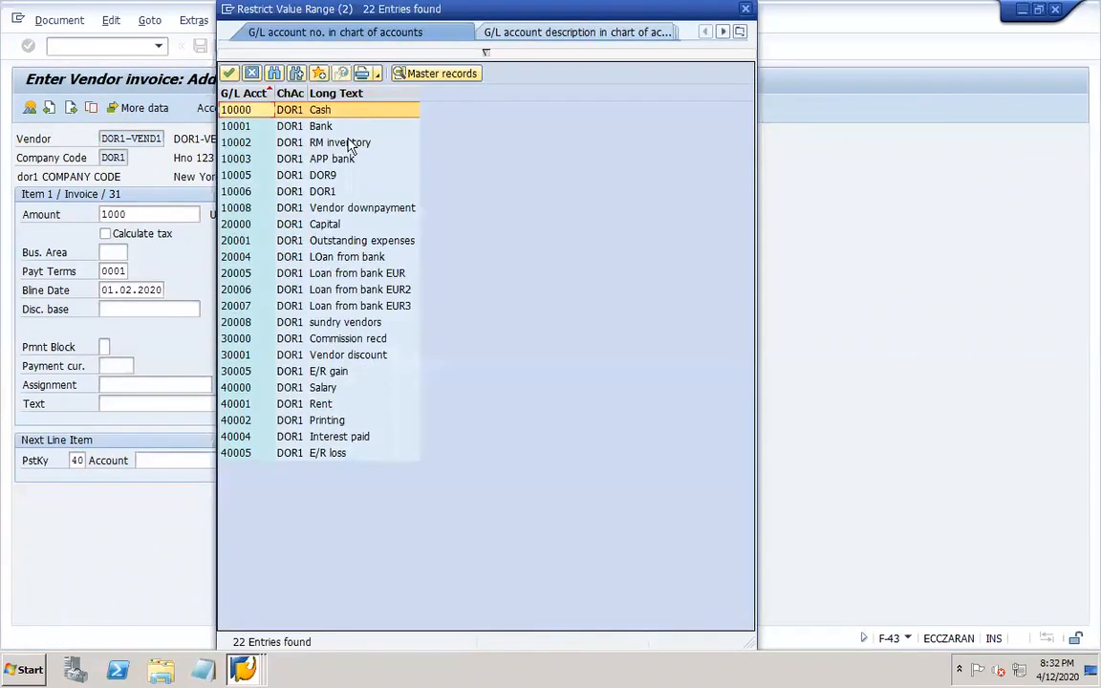
{"action": "double_click", "coordinate": [350, 143]}
{"action": "key", "text": "Return"}
Fill in the RM inventory item with * as the amount and + as the text
{"action": "left_click", "coordinate": [152, 222]}
{"action": "type", "text": "*"}
{"action": "left_click", "coordinate": [179, 365]}
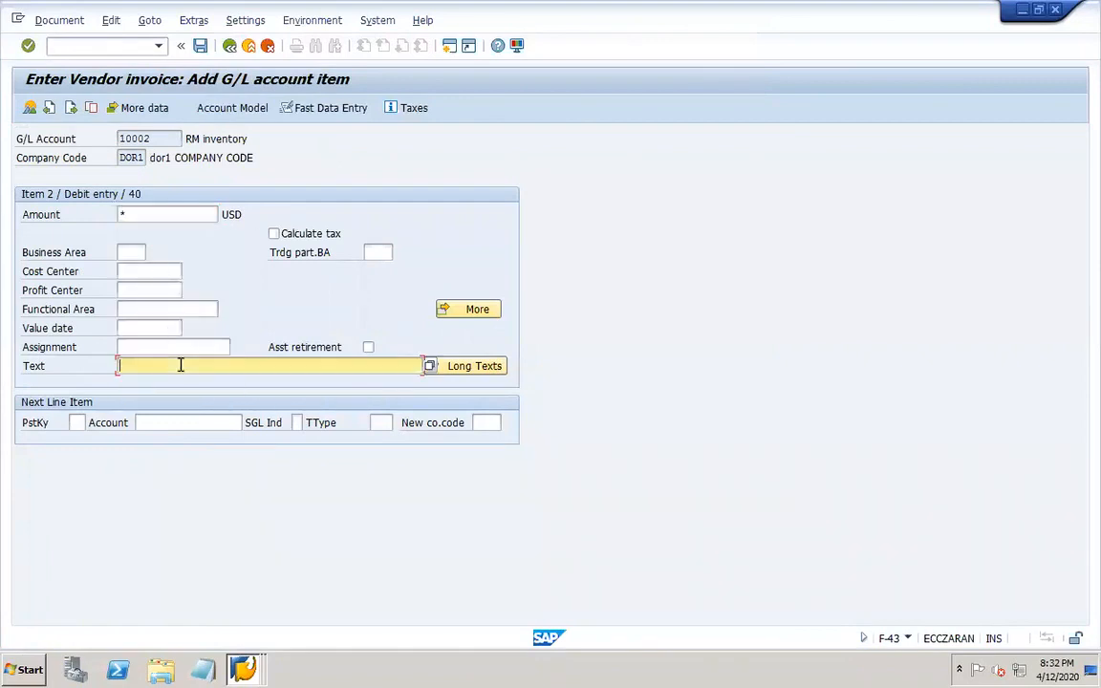
{"action": "type", "text": "+"}
Simulate the vendor invoice, check the DOR1-VEND1 item's details, and post the document
{"action": "left_click", "coordinate": [61, 19]}
{"action": "left_click", "coordinate": [66, 96]}
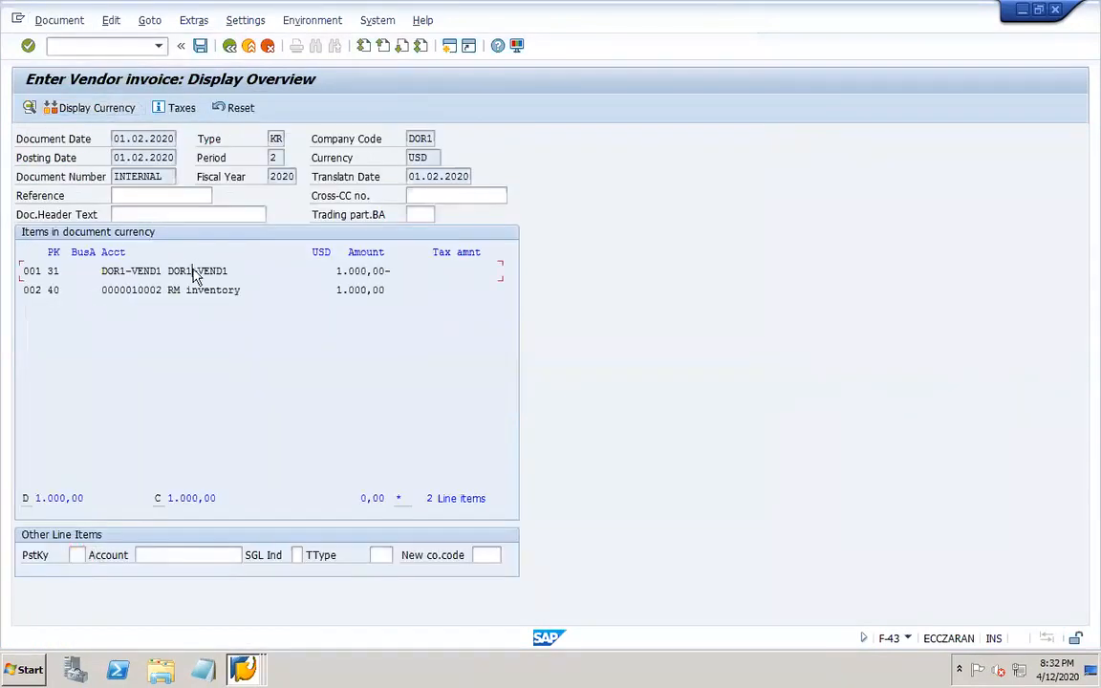
{"action": "double_click", "coordinate": [194, 274]}
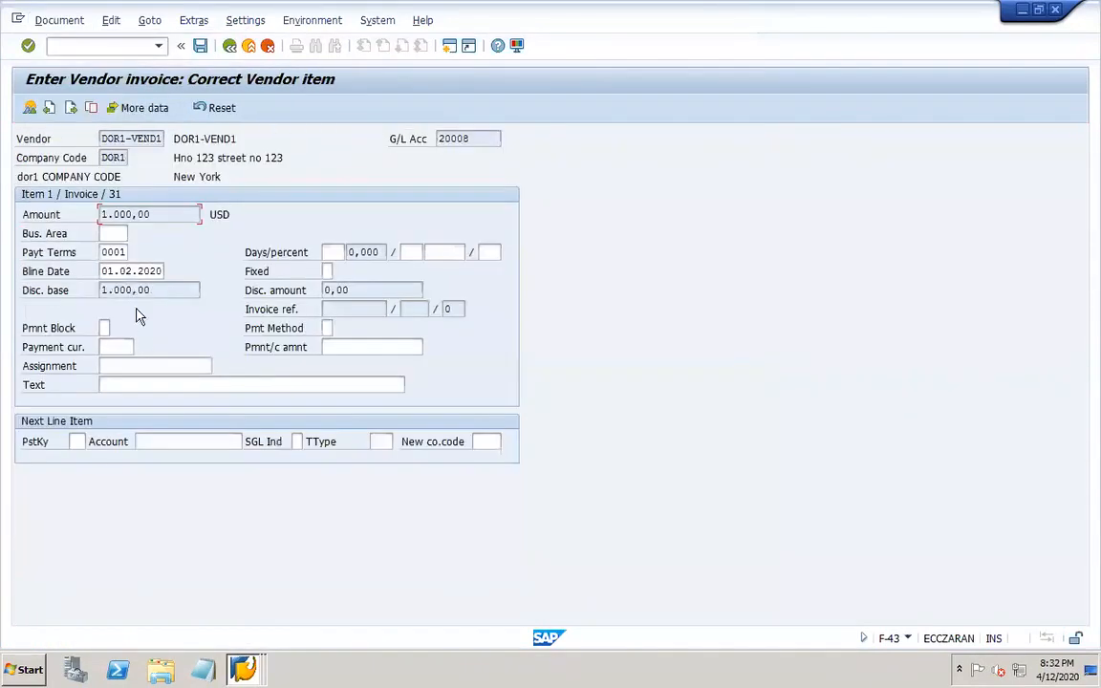
{"action": "left_click", "coordinate": [231, 48]}
{"action": "left_click", "coordinate": [201, 47]}
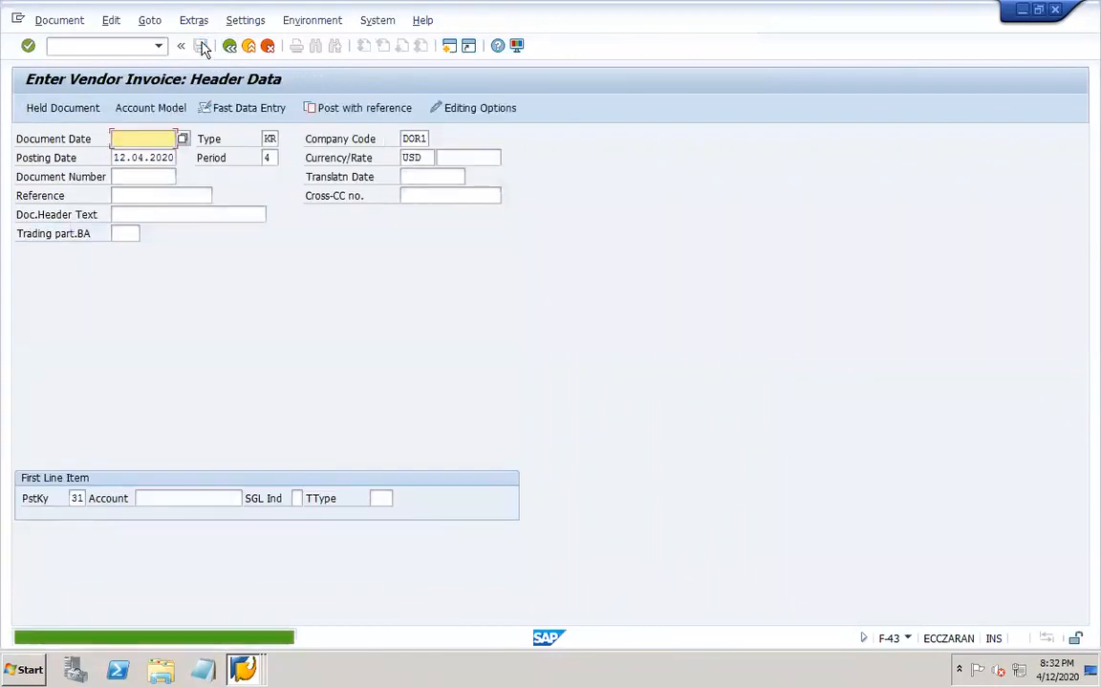
Switch to the Vendor Balance Display session, rerun it for the same vendor, and examine the period 2 balances
{"action": "left_click", "coordinate": [243, 671]}
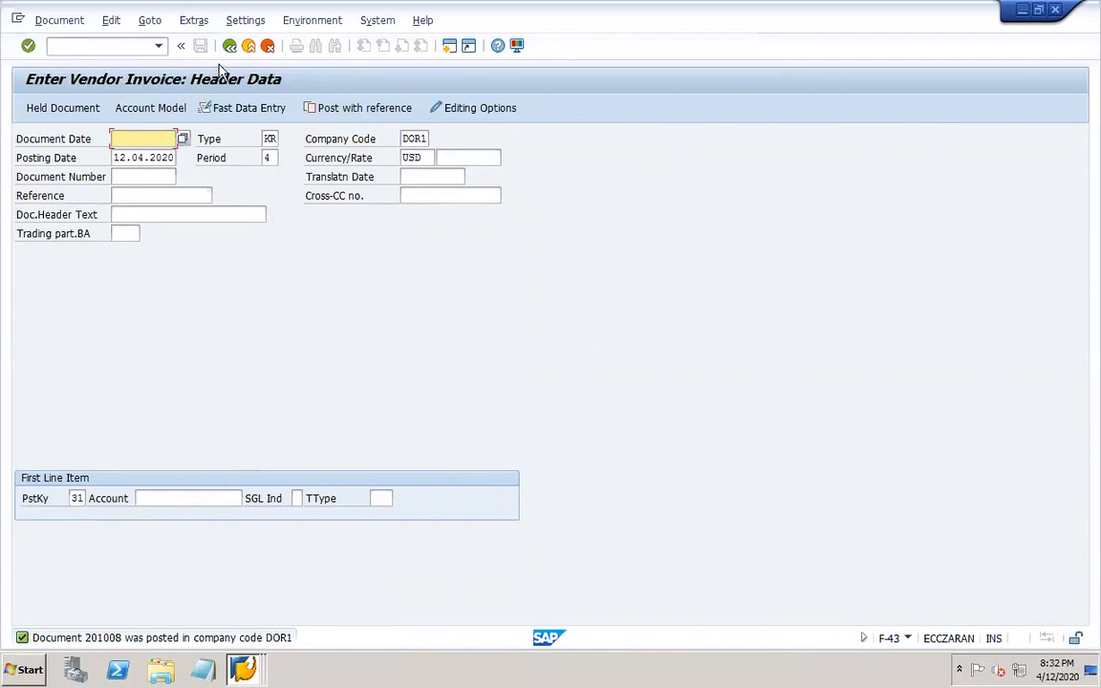
{"action": "left_click", "coordinate": [244, 671]}
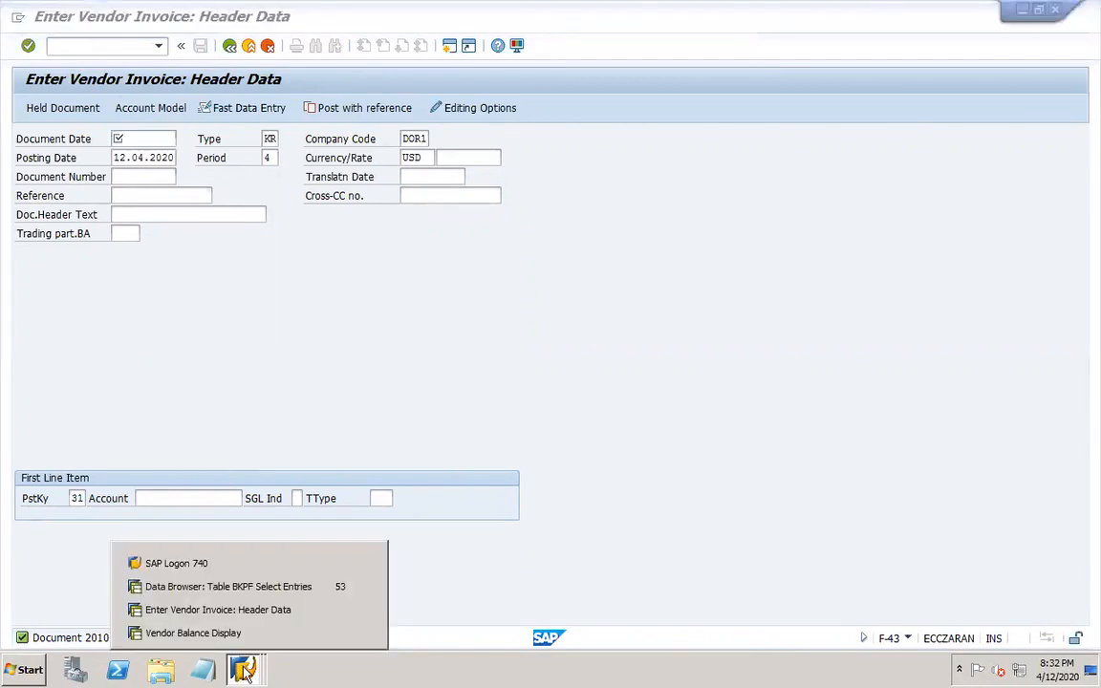
{"action": "left_click", "coordinate": [238, 632]}
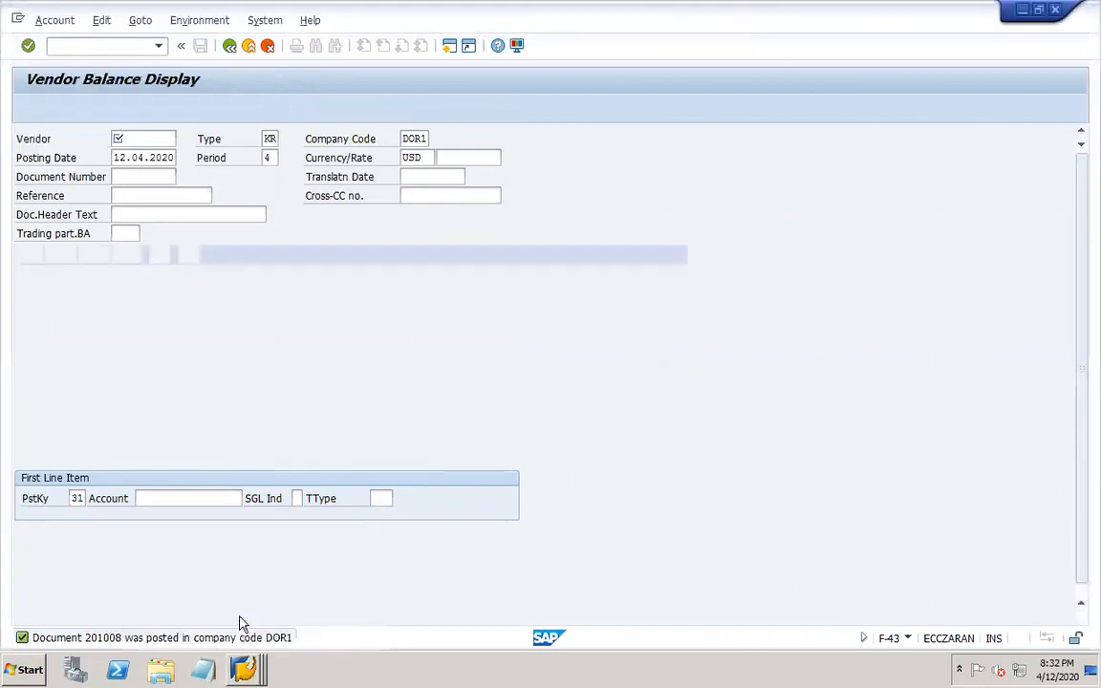
{"action": "left_click", "coordinate": [229, 46]}
{"action": "left_click", "coordinate": [29, 107]}
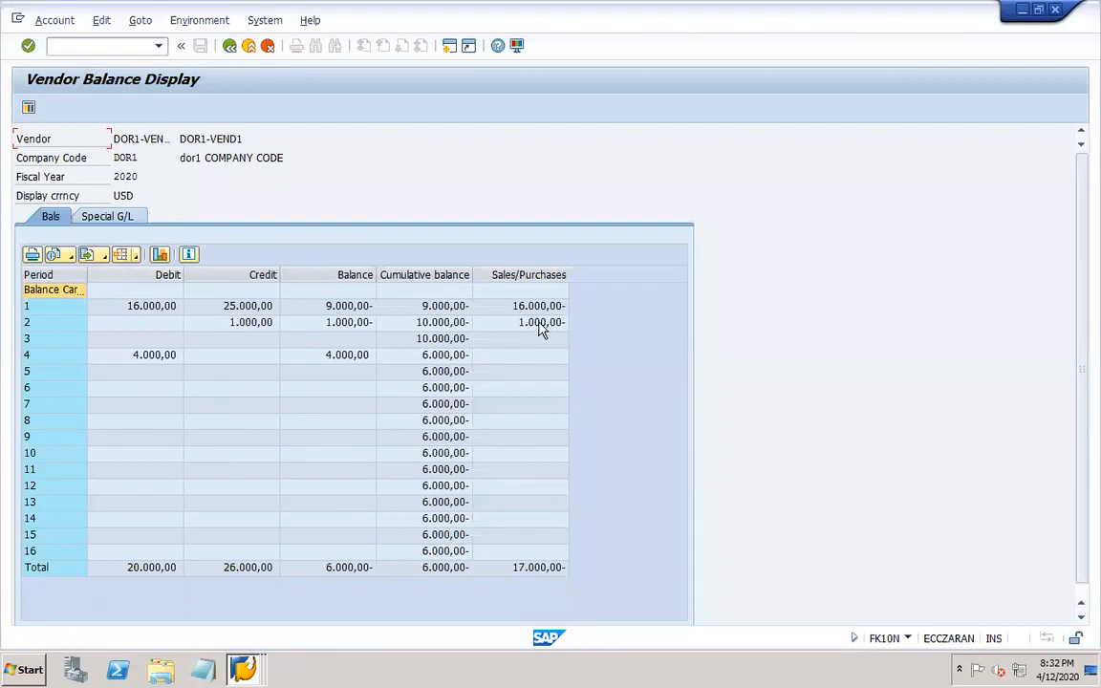
{"action": "left_click", "coordinate": [449, 325]}
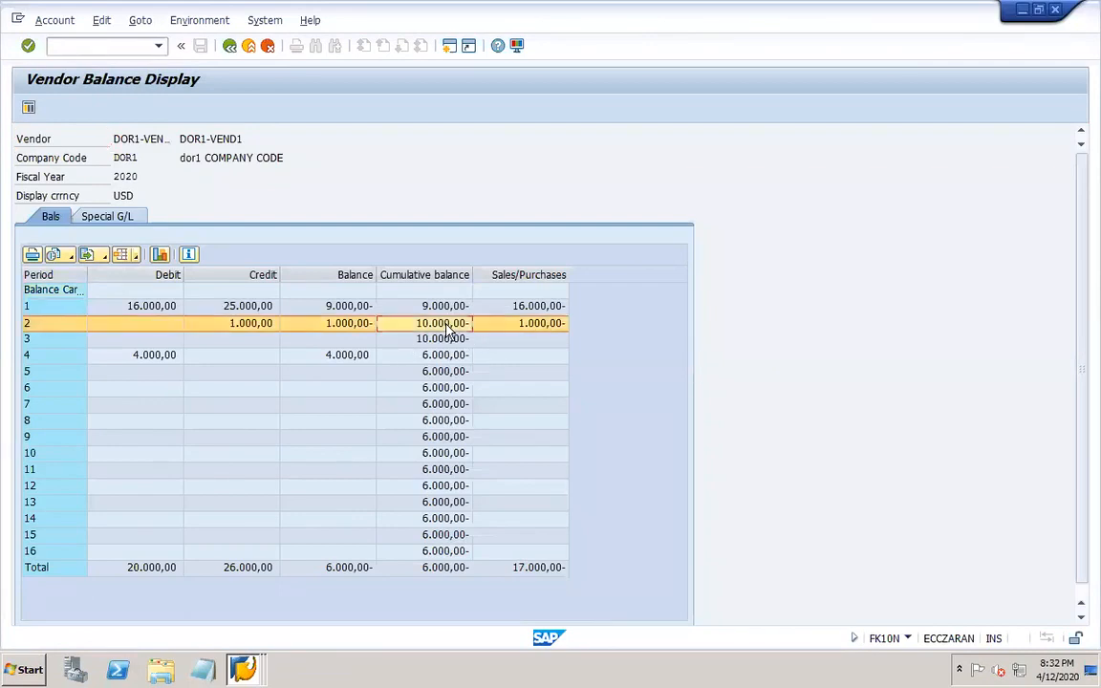
{"action": "left_click", "coordinate": [356, 324]}
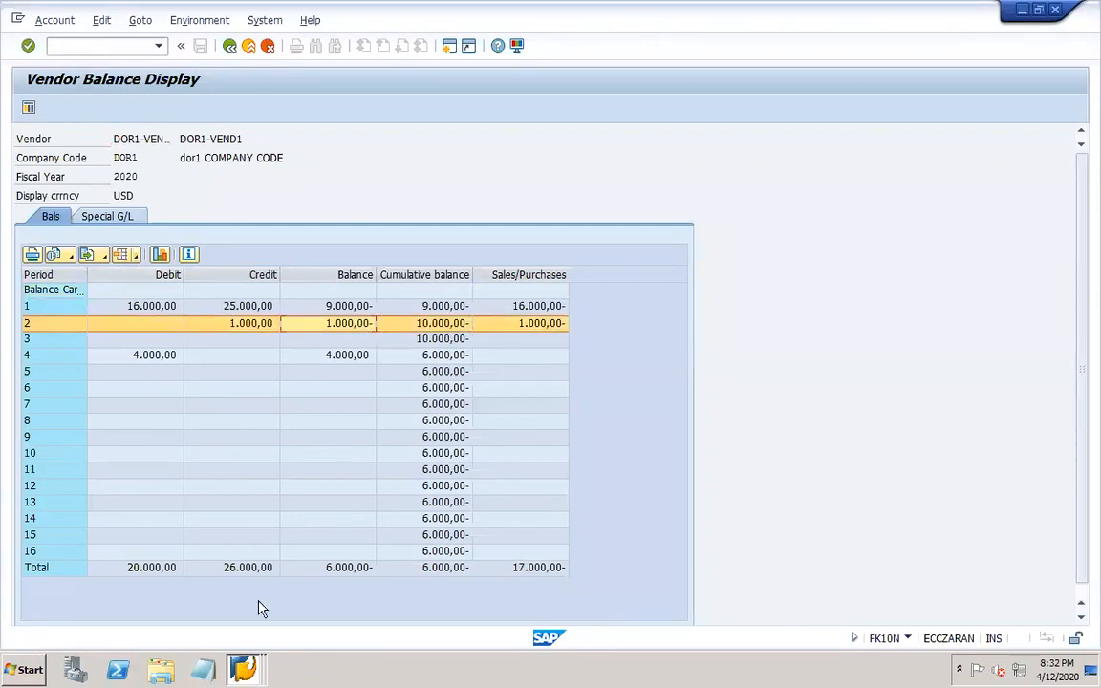
{"action": "left_click", "coordinate": [243, 667]}
{"action": "left_click", "coordinate": [229, 619]}
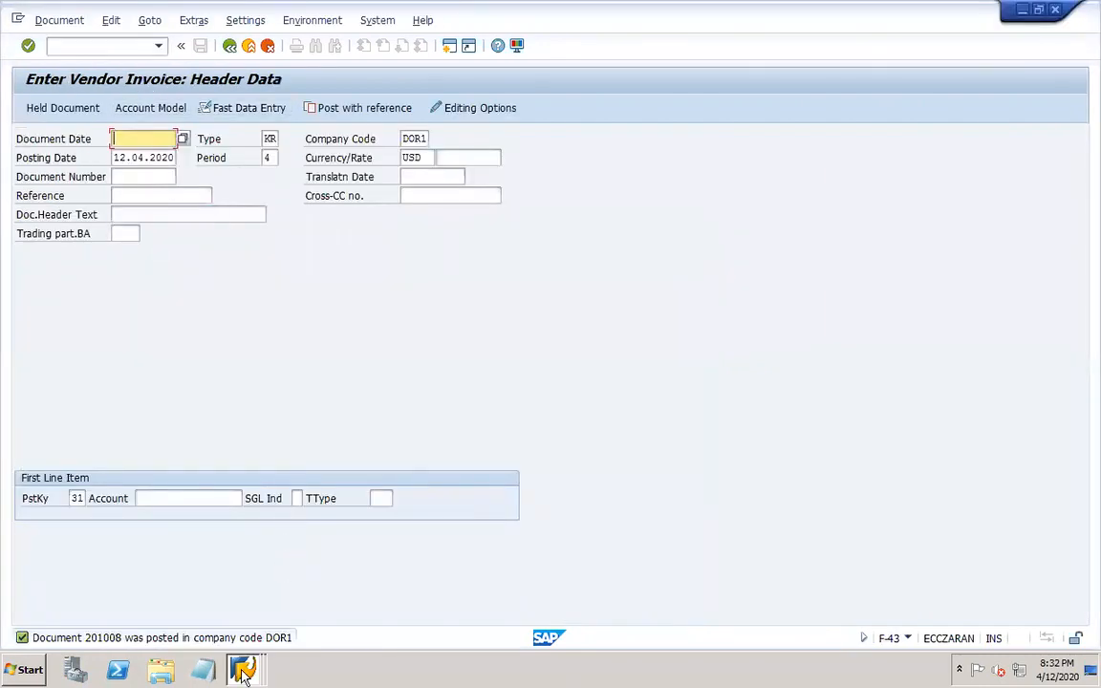
{"action": "left_click", "coordinate": [243, 669]}
{"action": "left_click", "coordinate": [241, 633]}
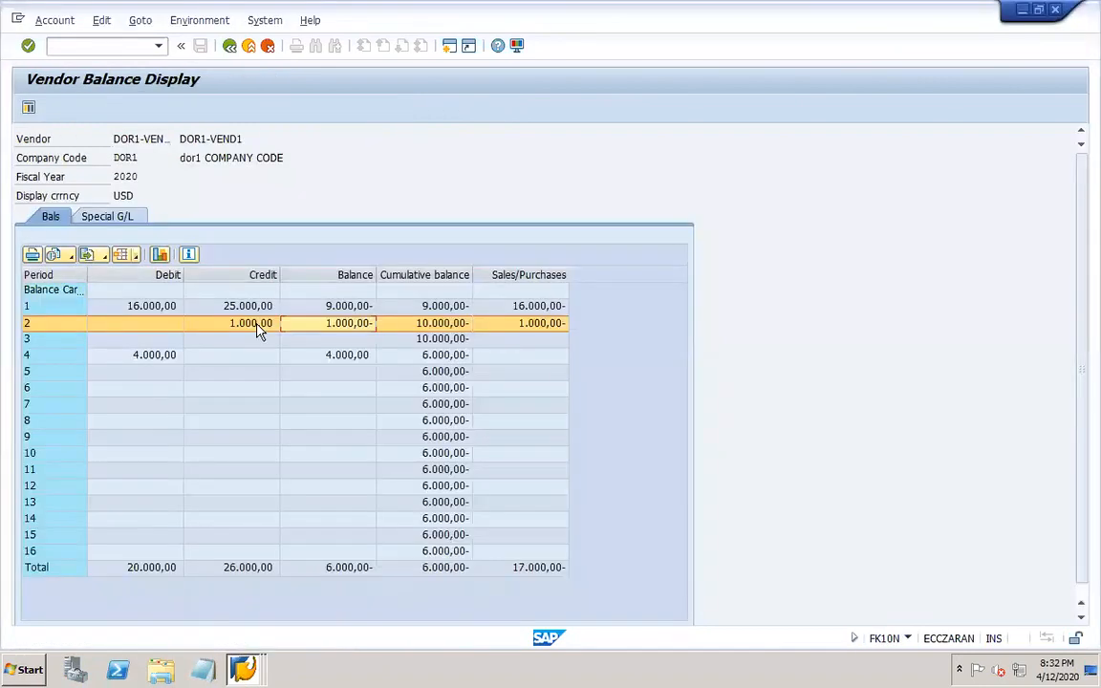
Compare the special G/L down payment balance with the period balances and return to the Enter Vendor Invoice session
{"action": "left_click", "coordinate": [115, 216]}
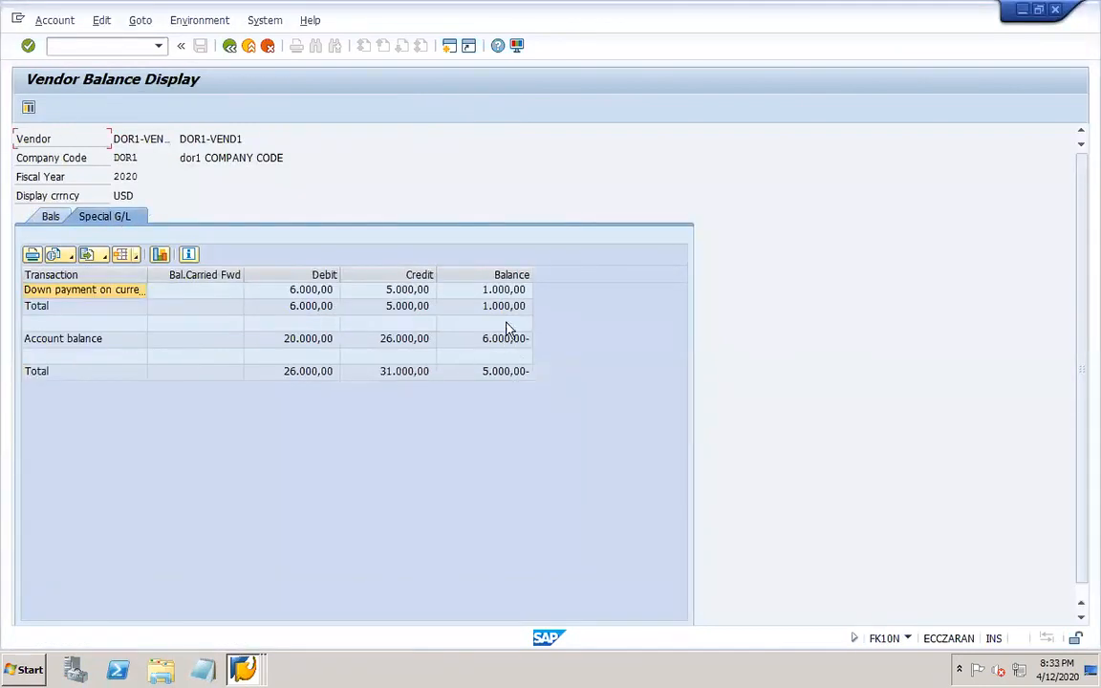
{"action": "left_click", "coordinate": [463, 292]}
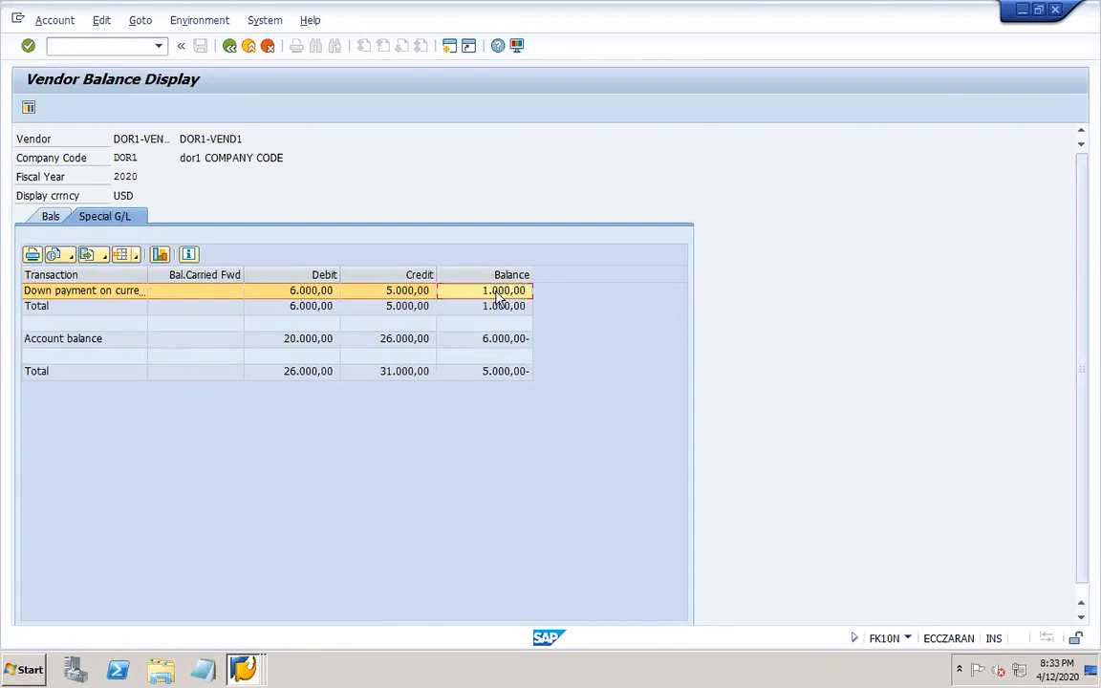
{"action": "left_click", "coordinate": [47, 216]}
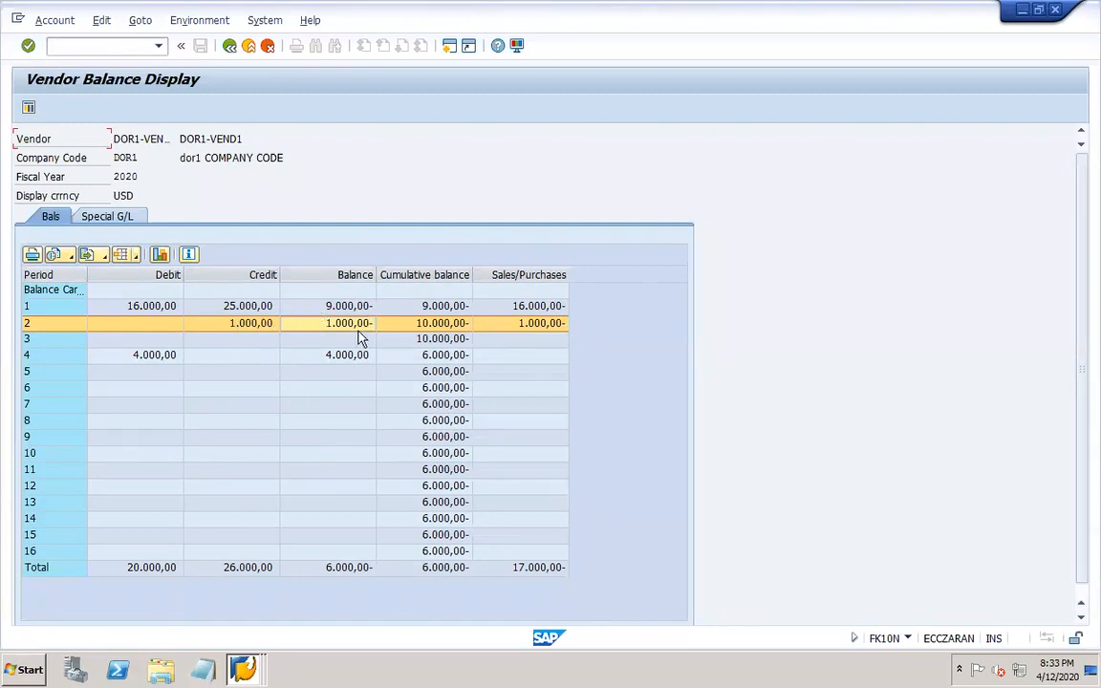
{"action": "left_click", "coordinate": [243, 669]}
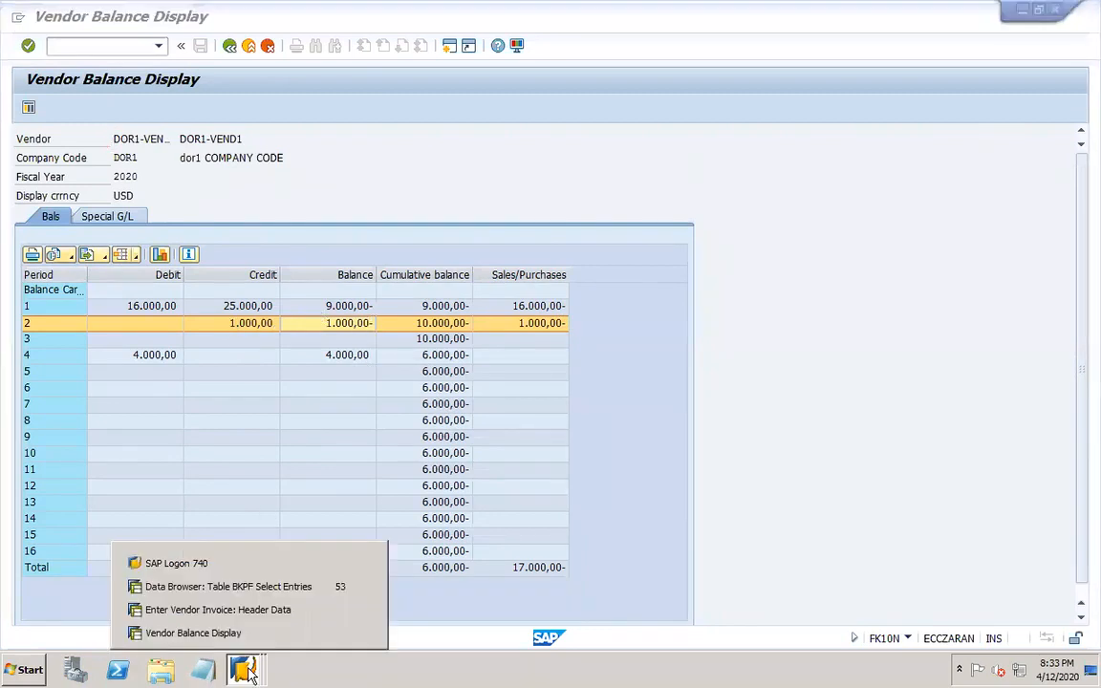
{"action": "left_click", "coordinate": [254, 616]}
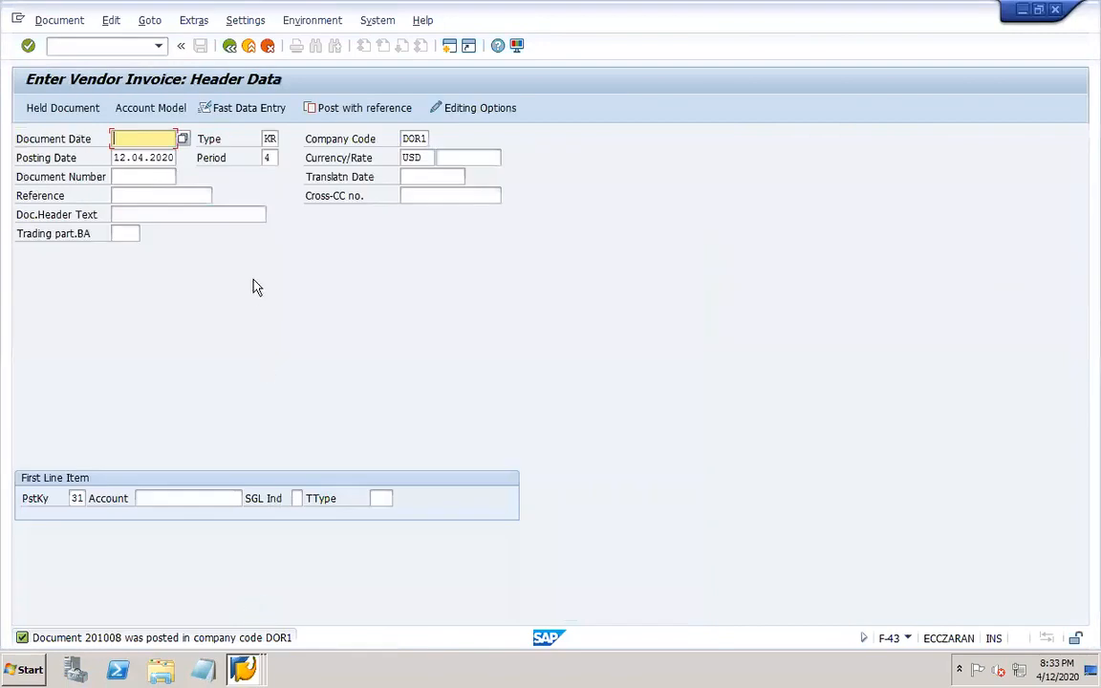
Exit the vendor invoice entry, discarding the empty form, and open the vendor down payment clearing transaction F-54
{"action": "left_click", "coordinate": [231, 46]}
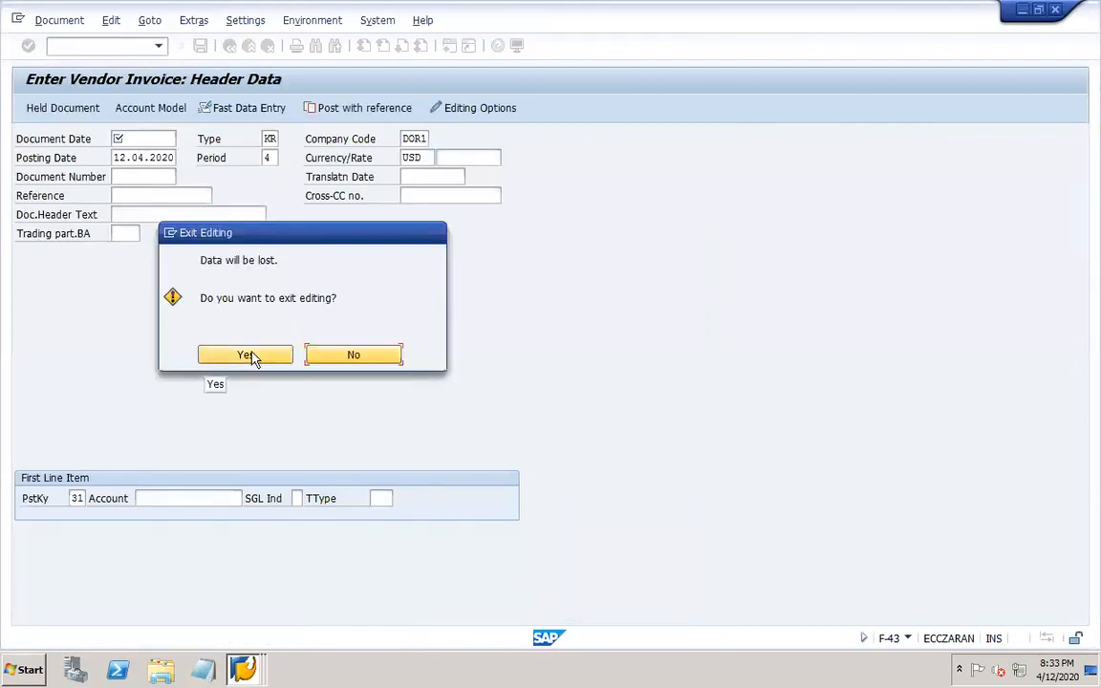
{"action": "left_click", "coordinate": [251, 356]}
{"action": "left_click", "coordinate": [212, 513]}
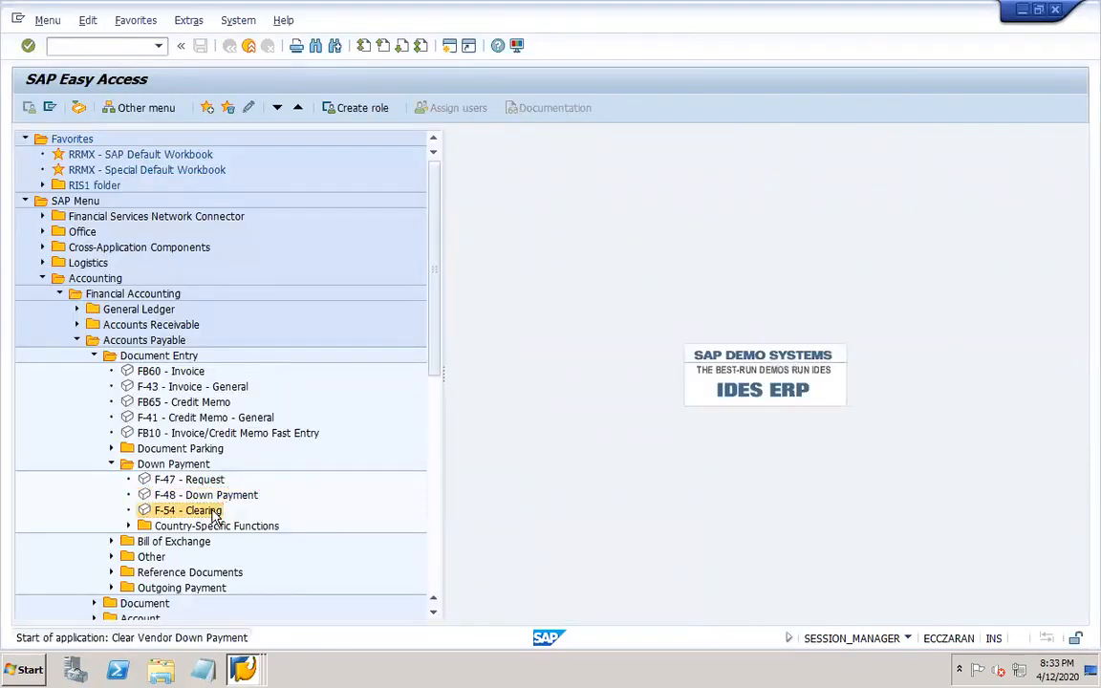
Set both the document date and the posting date of the down payment clearing to 01.02.2020
{"action": "key", "text": "space"}
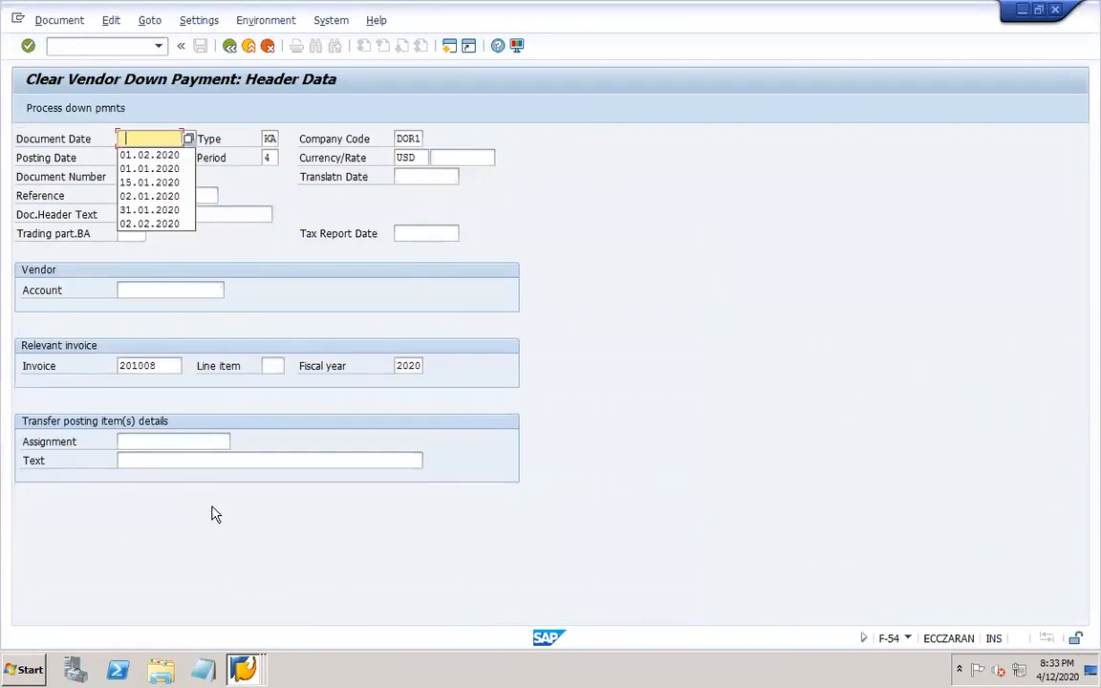
{"action": "left_click", "coordinate": [172, 155]}
{"action": "key", "text": "Tab"}
{"action": "key", "text": "Tab"}
{"action": "key", "text": "Tab"}
{"action": "key", "text": "Tab"}
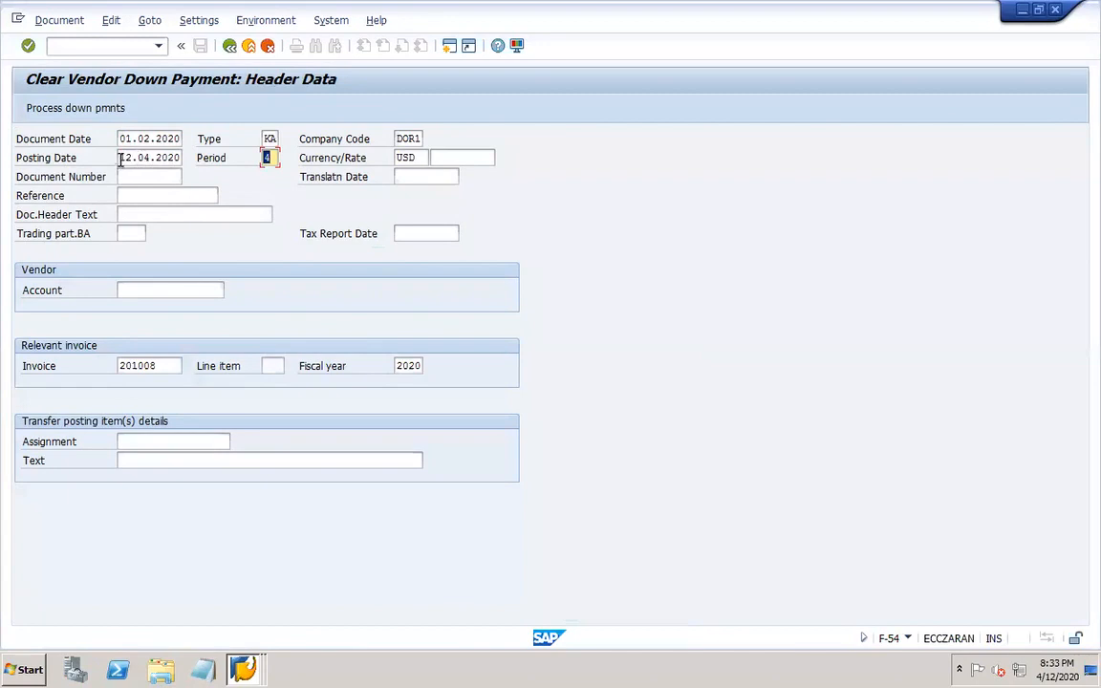
{"action": "left_click_drag", "start_coordinate": [121, 160], "coordinate": [251, 172]}
{"action": "key", "text": "space"}
{"action": "left_click", "coordinate": [134, 176]}
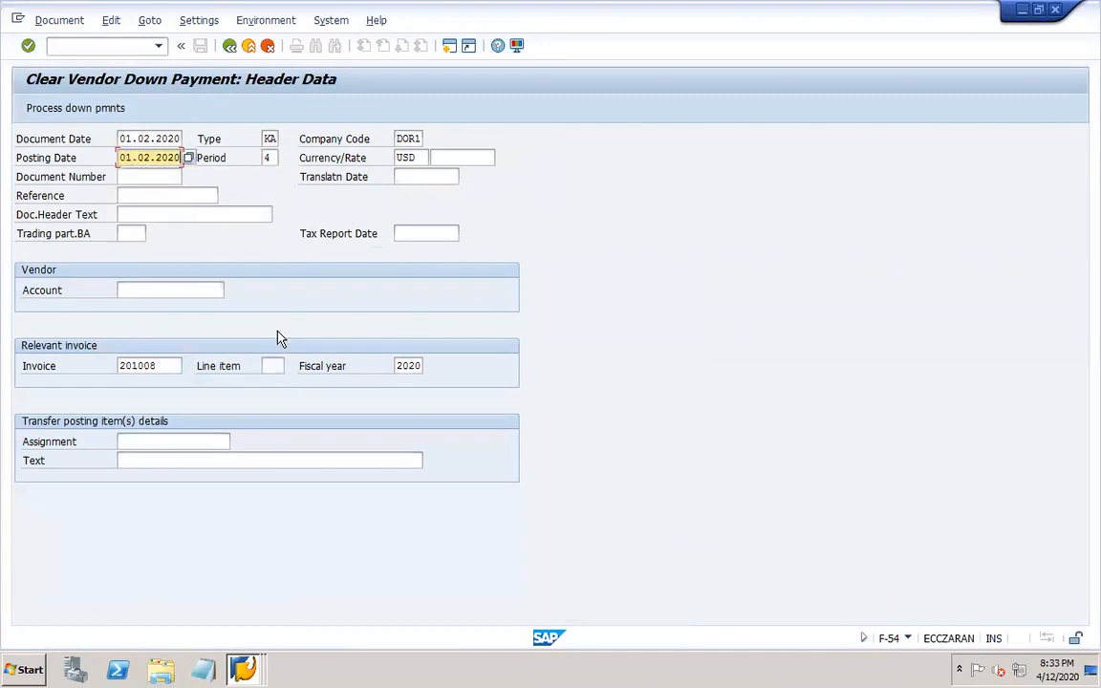
Set the relevant invoice's line item to 001 and the vendor account to DOR1-VEND1
{"action": "left_click", "coordinate": [271, 366]}
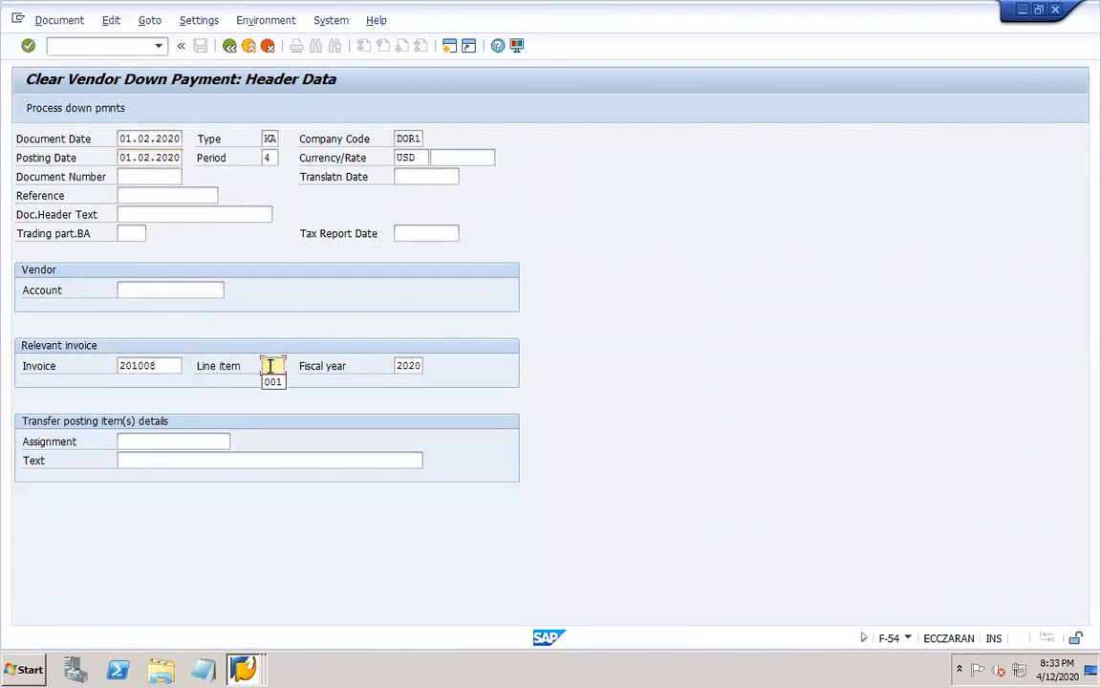
{"action": "left_click", "coordinate": [273, 383]}
{"action": "left_click", "coordinate": [197, 289]}
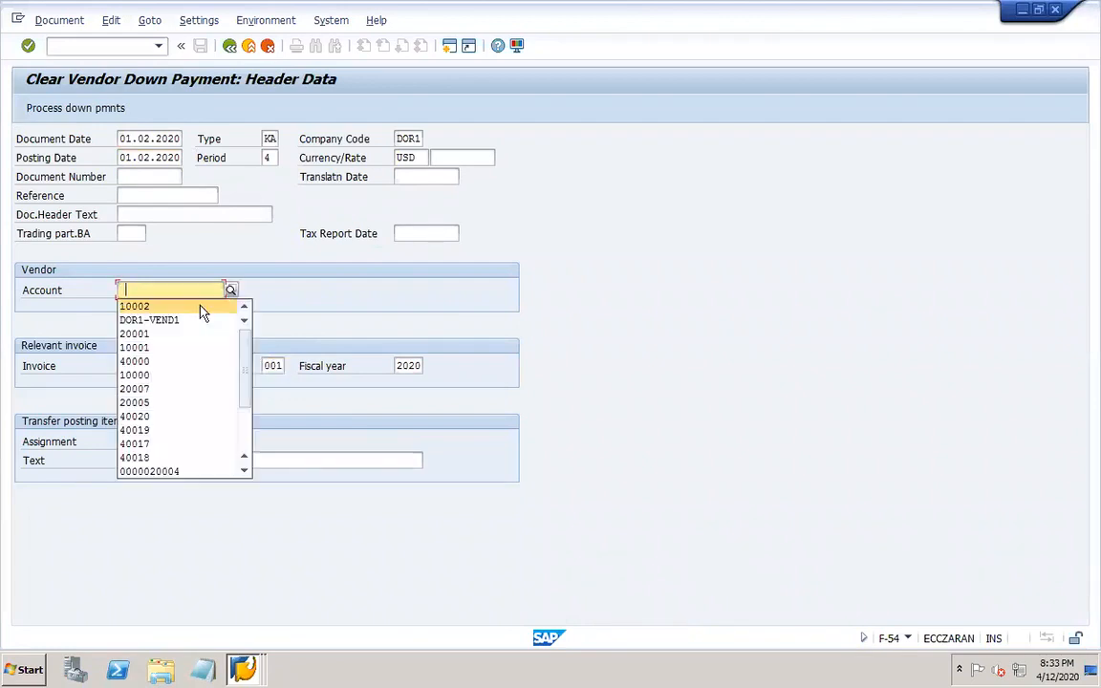
{"action": "left_click", "coordinate": [188, 321]}
Fill in the transfer posting details with DP conversion as the assignment and dp conversion as the text
{"action": "left_click", "coordinate": [172, 443]}
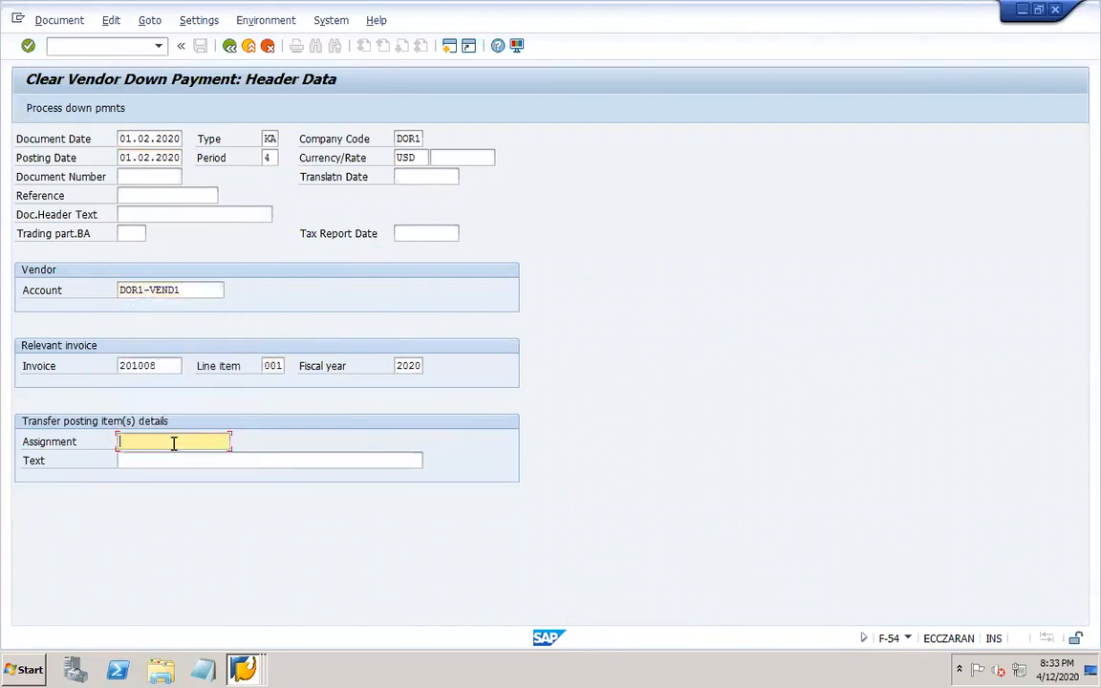
{"action": "left_click", "coordinate": [148, 457]}
{"action": "left_click", "coordinate": [170, 463]}
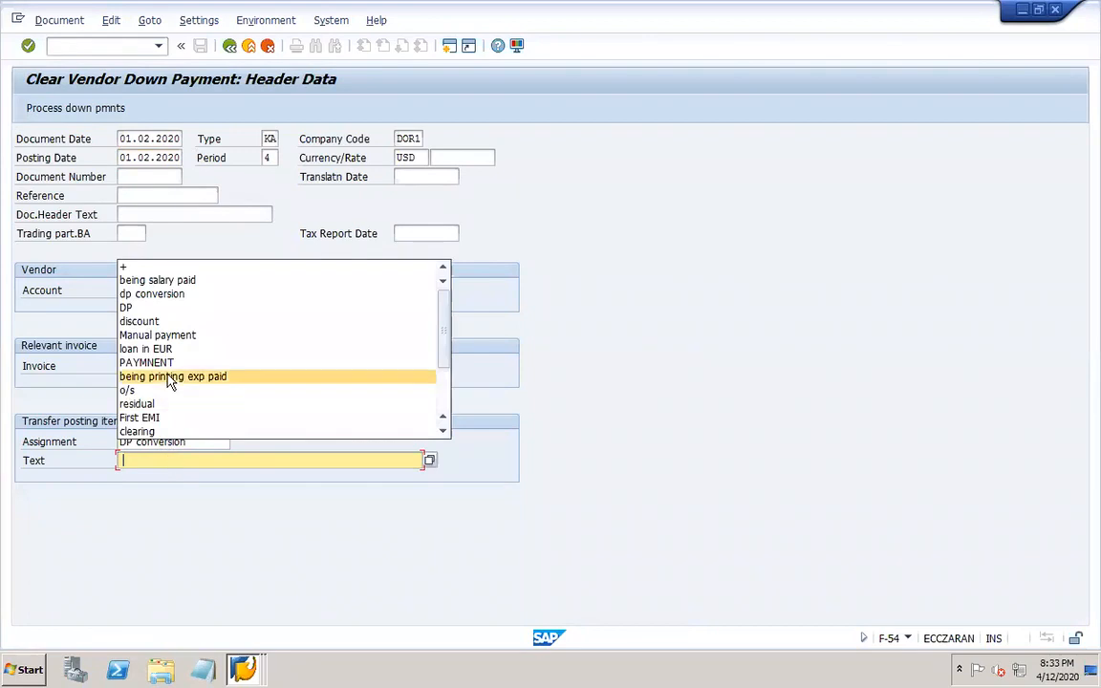
{"action": "left_click", "coordinate": [174, 294]}
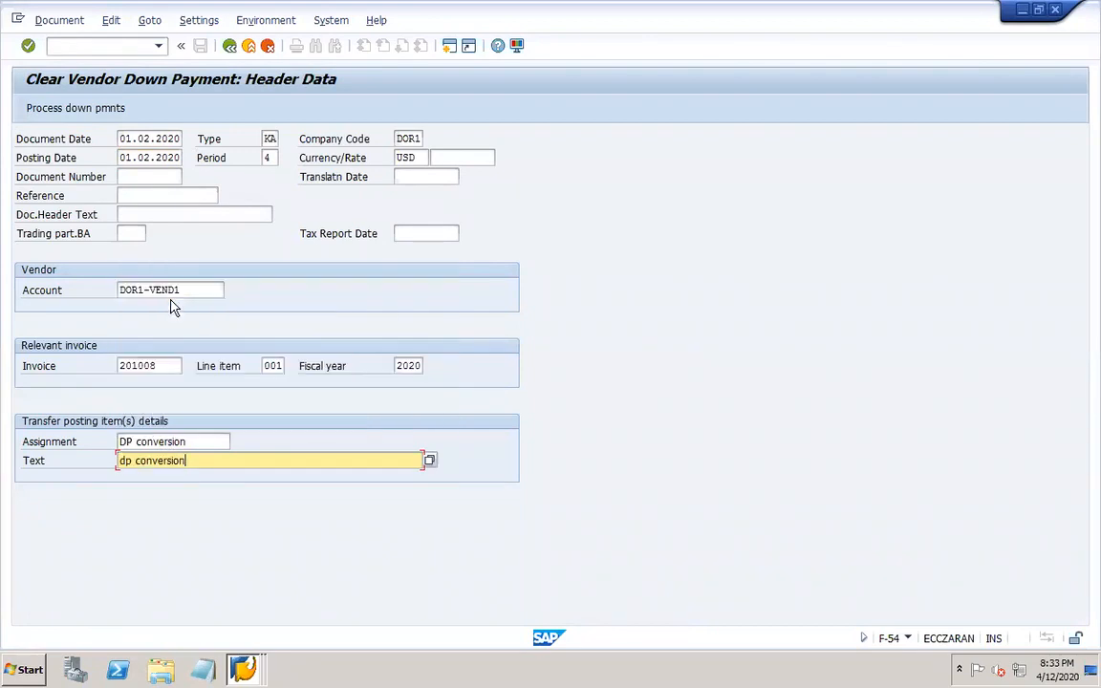
Process the vendor's open down payment with a transfer posting of 1.000,00, and simulate and post the clearing document
{"action": "left_click", "coordinate": [76, 108]}
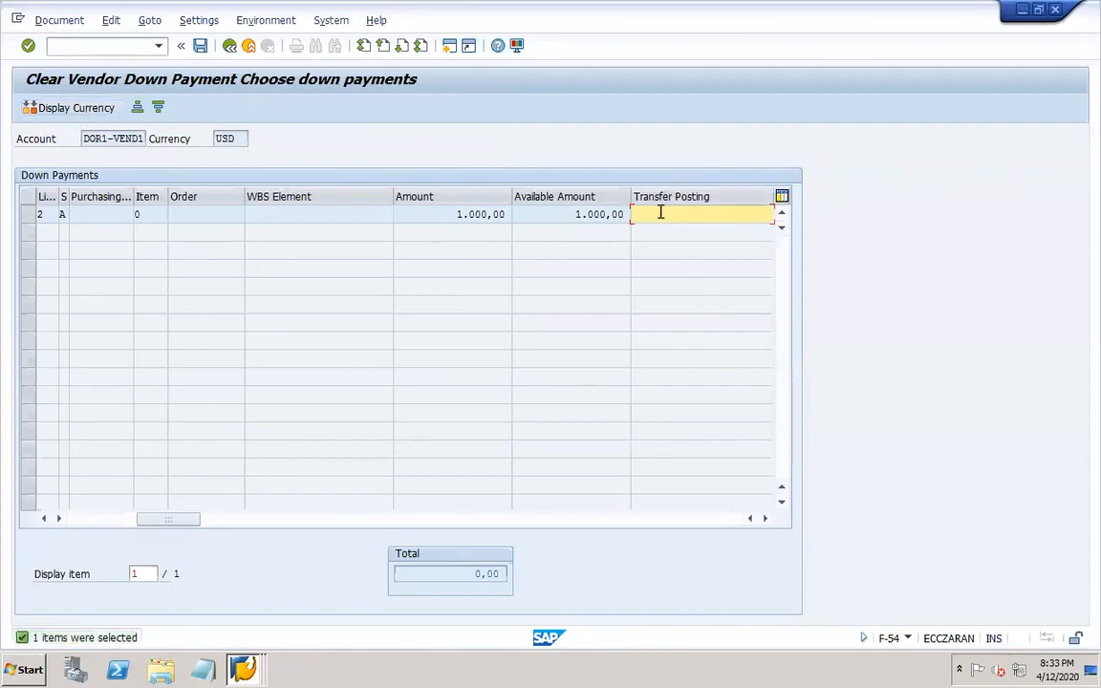
{"action": "double_click", "coordinate": [658, 214]}
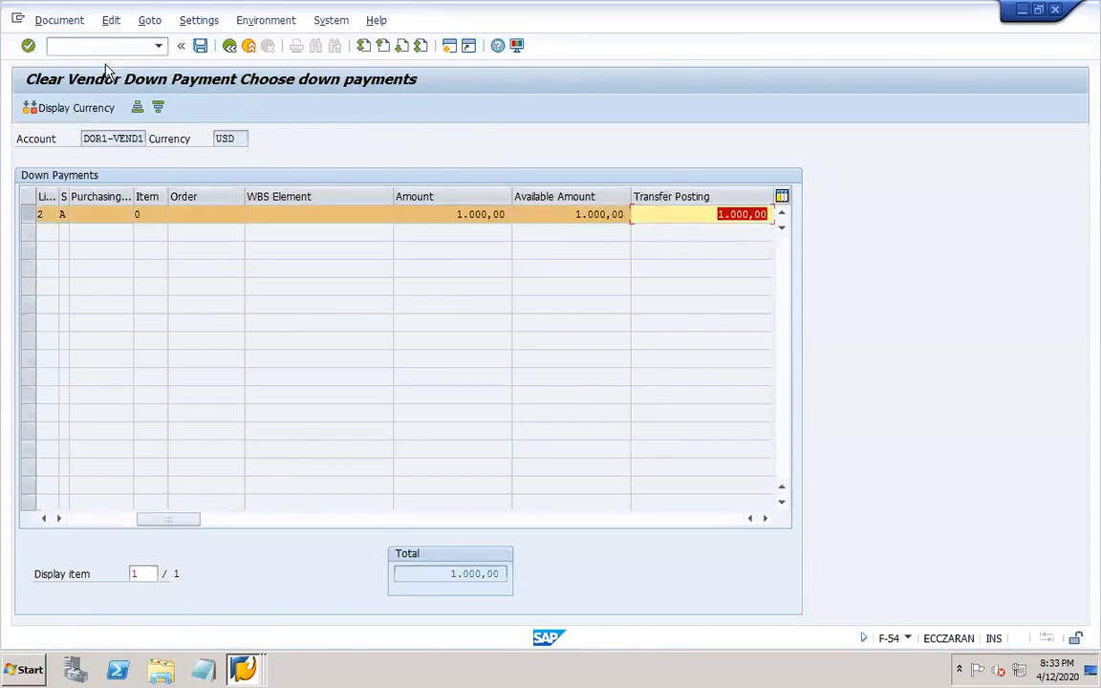
{"action": "left_click", "coordinate": [69, 23]}
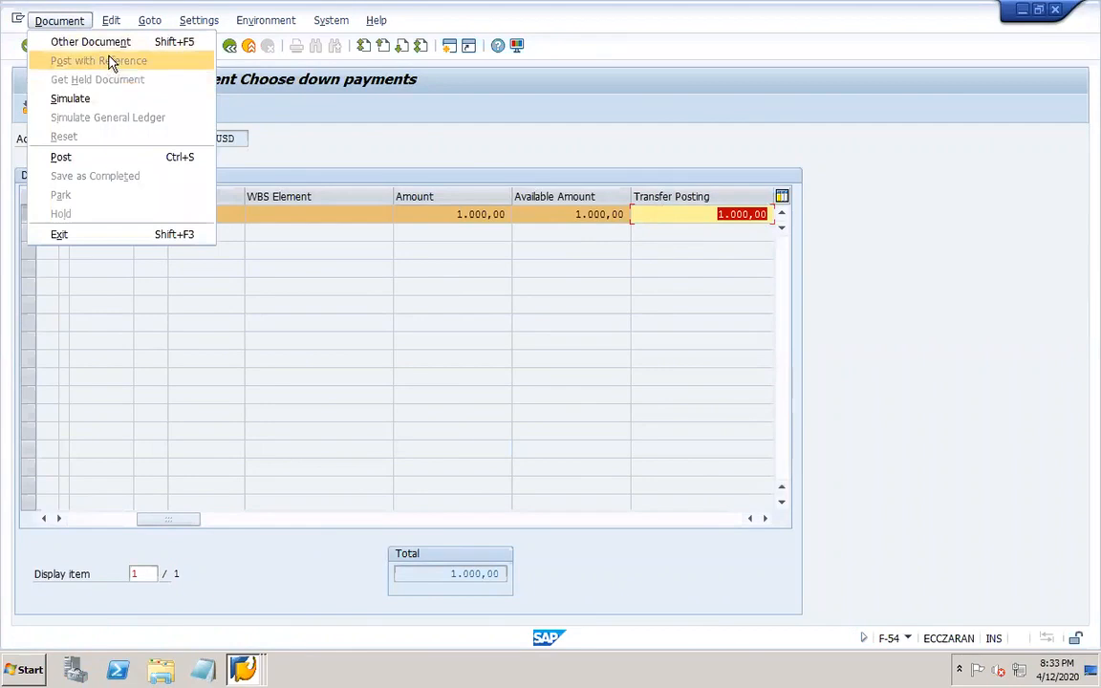
{"action": "left_click", "coordinate": [72, 100]}
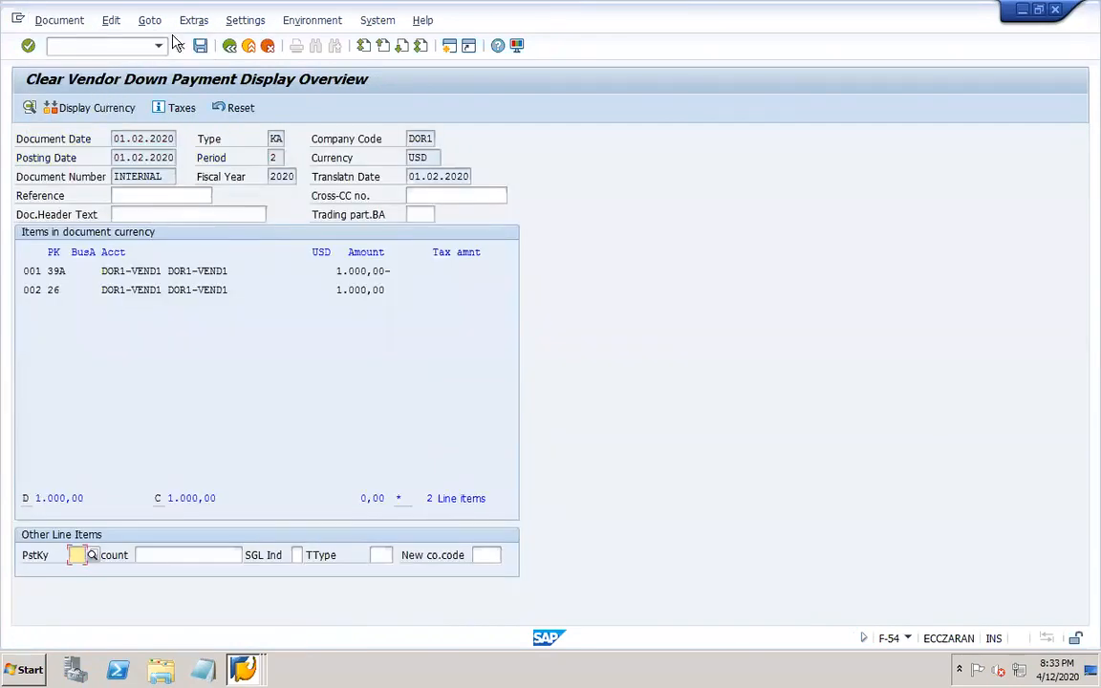
{"action": "left_click", "coordinate": [201, 48]}
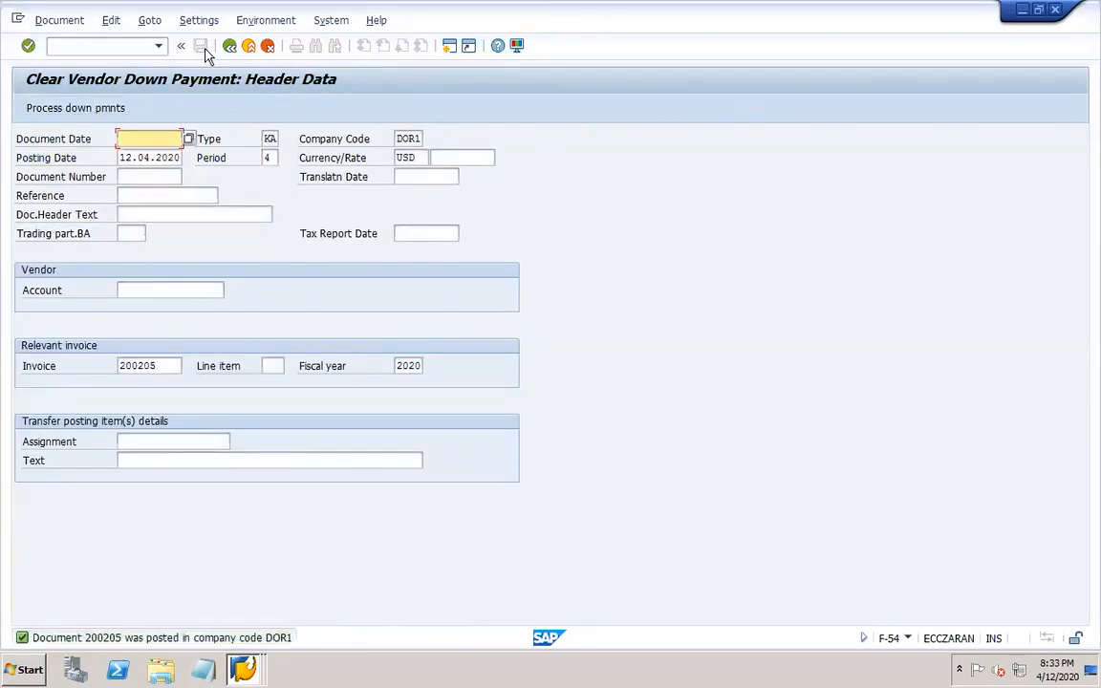
Switch to the Vendor Balance Display session, rerun it for the same vendor, and check the special G/L down payment balance
{"action": "left_click", "coordinate": [244, 671]}
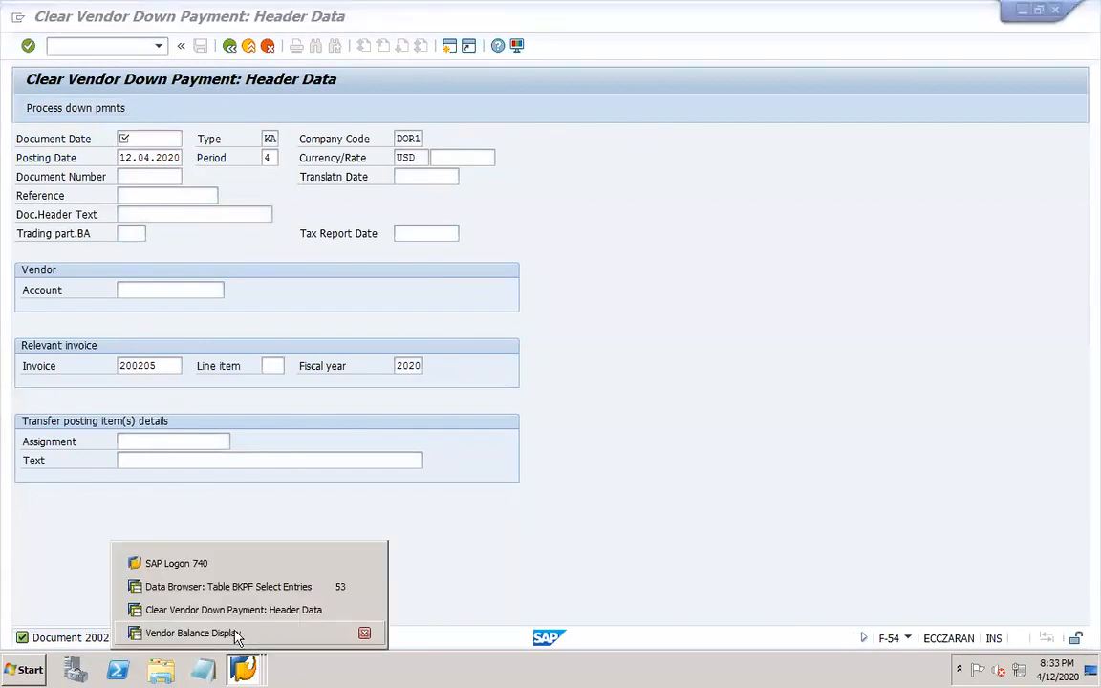
{"action": "left_click", "coordinate": [191, 633]}
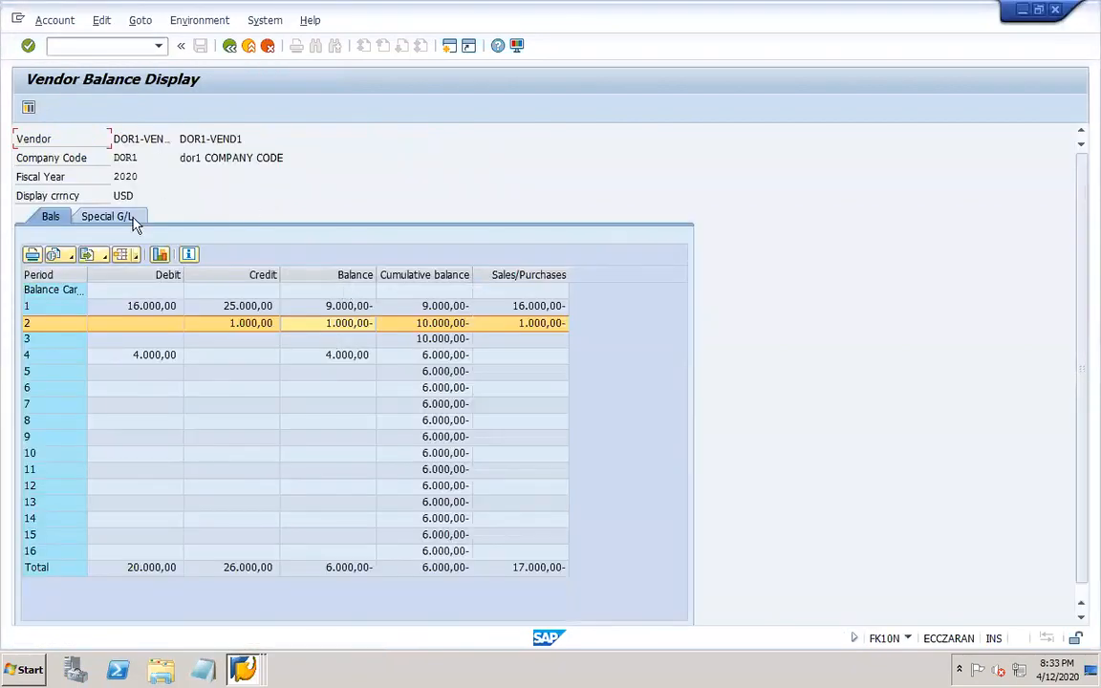
{"action": "left_click", "coordinate": [230, 46]}
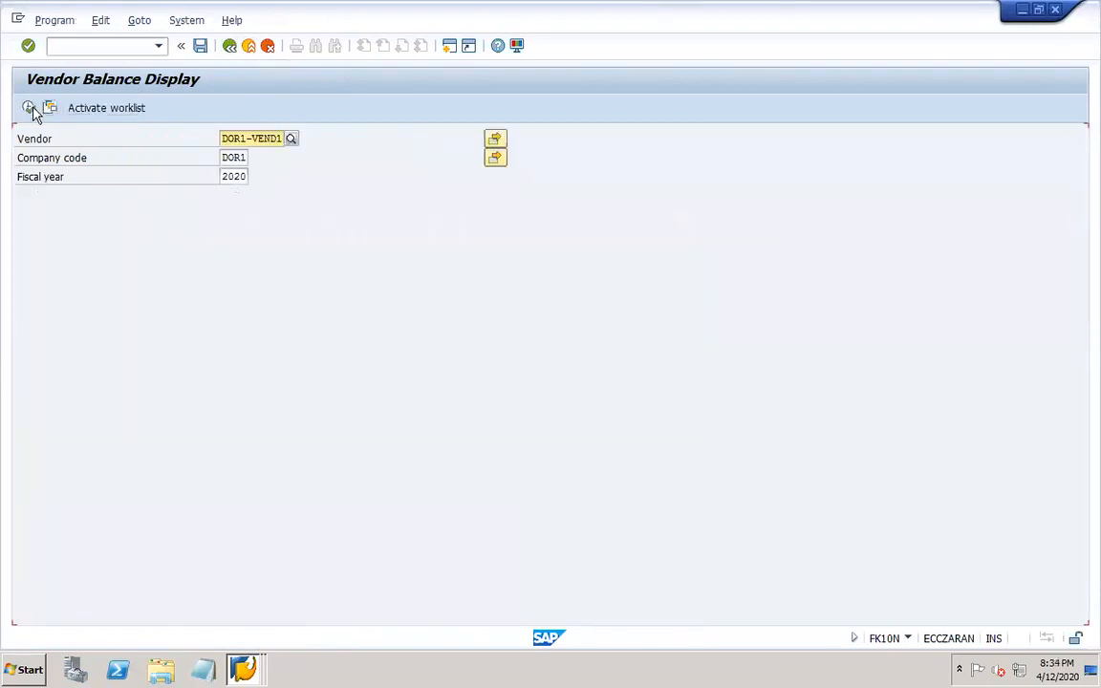
{"action": "left_click", "coordinate": [27, 110]}
{"action": "left_click", "coordinate": [125, 217]}
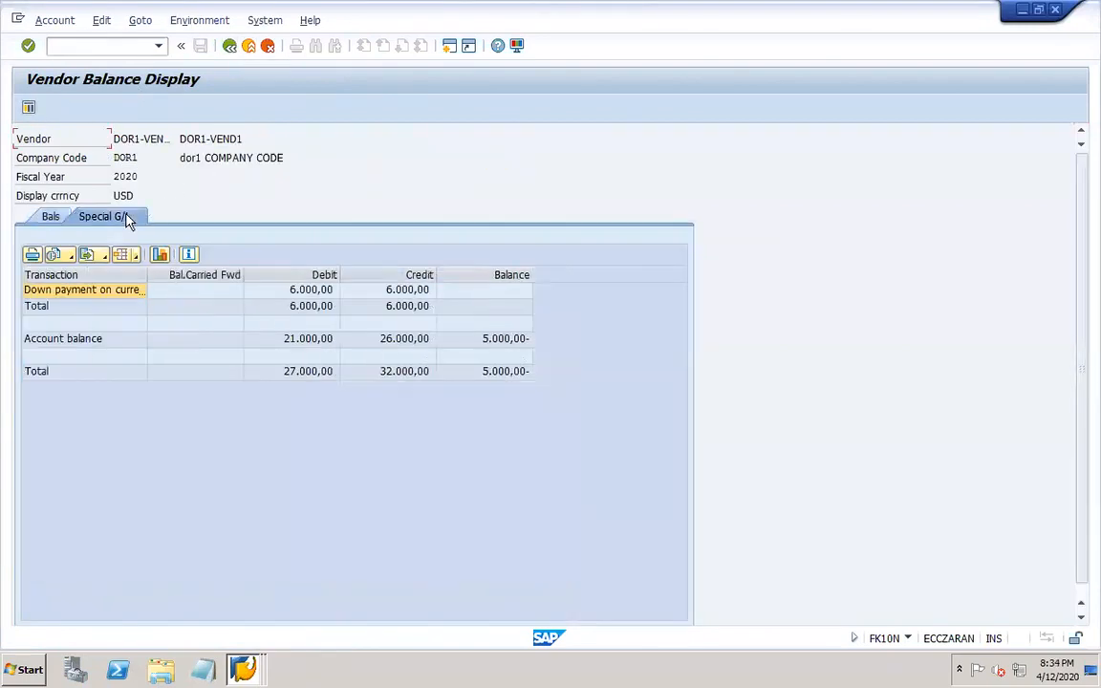
Compare the vendor's period 2 debit and credit with the special G/L balances
{"action": "left_click", "coordinate": [50, 217]}
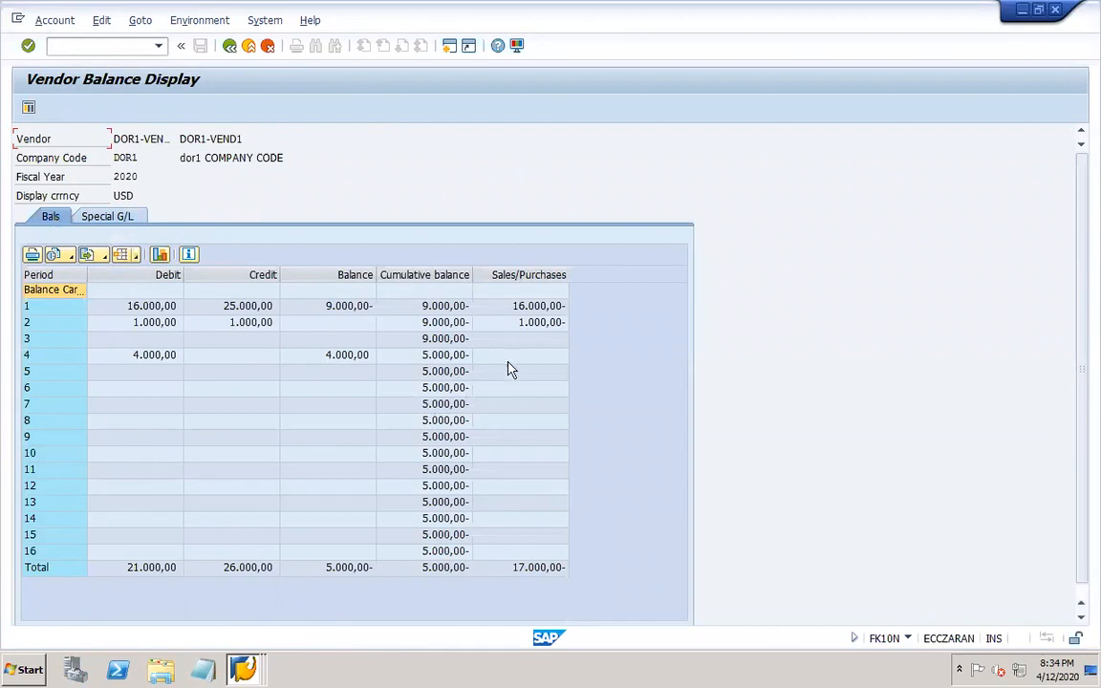
{"action": "left_click", "coordinate": [237, 323]}
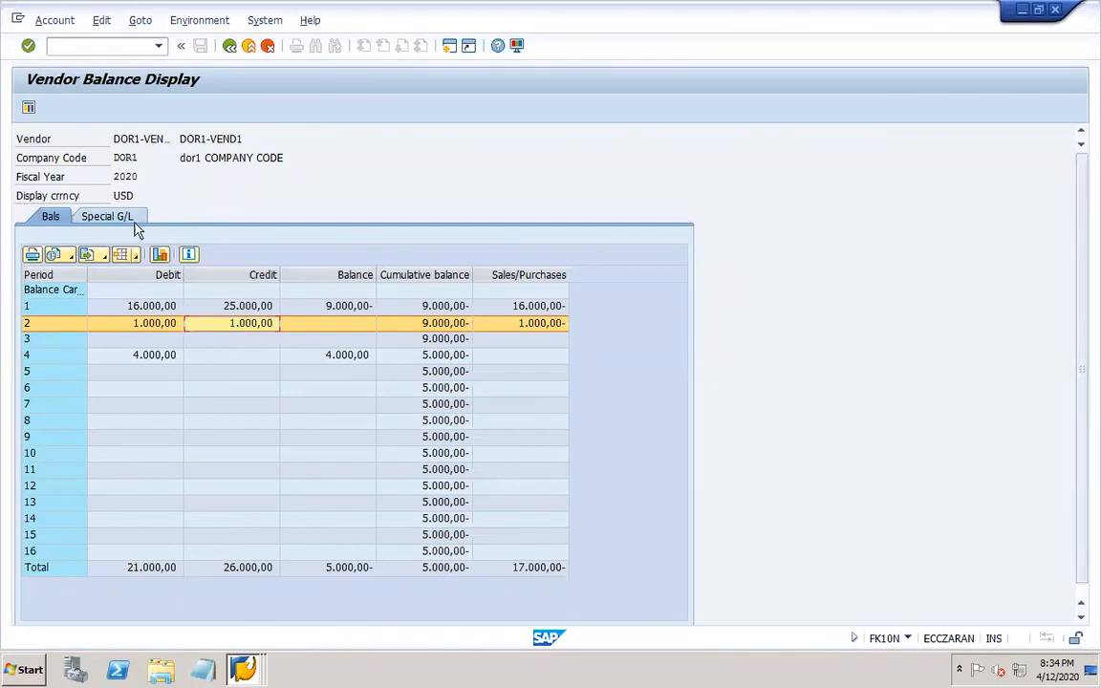
{"action": "left_click", "coordinate": [97, 217]}
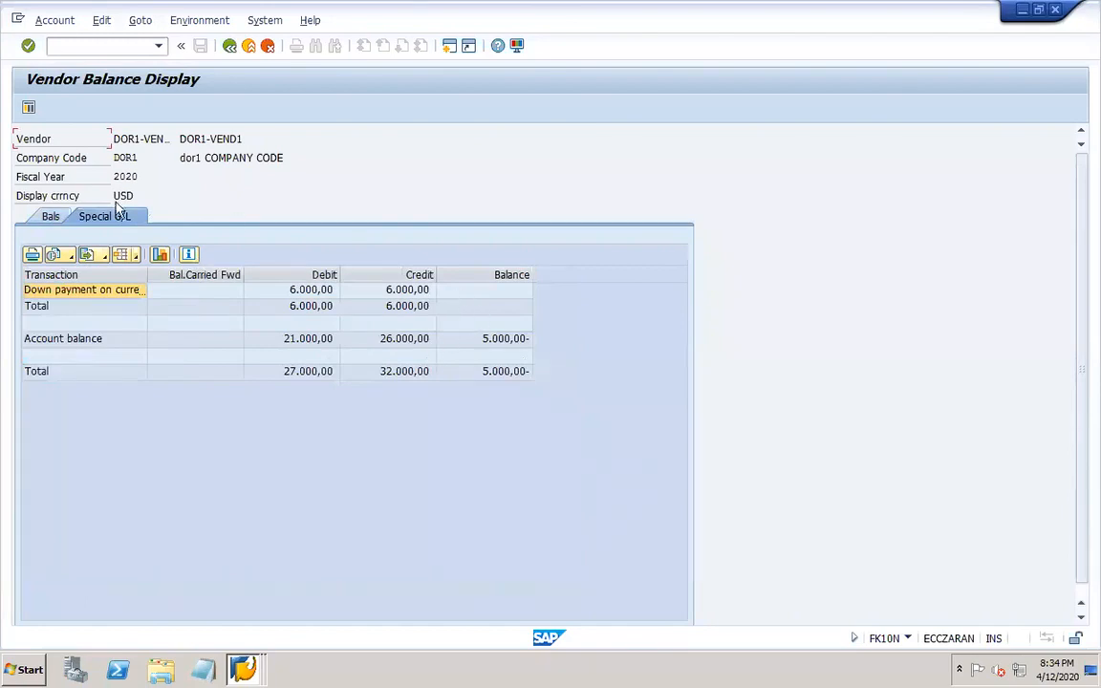
{"action": "left_click", "coordinate": [48, 217]}
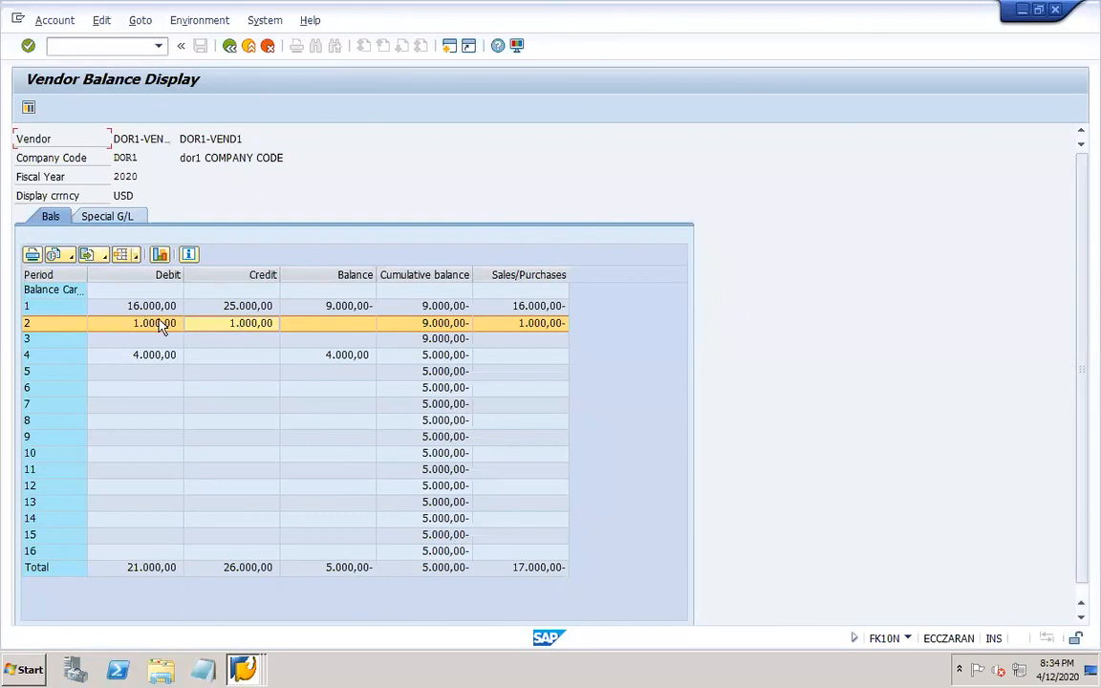
Return to the Clear Vendor Down Payment session and start the Clear Vendor transaction F-44 there
{"action": "left_click", "coordinate": [244, 669]}
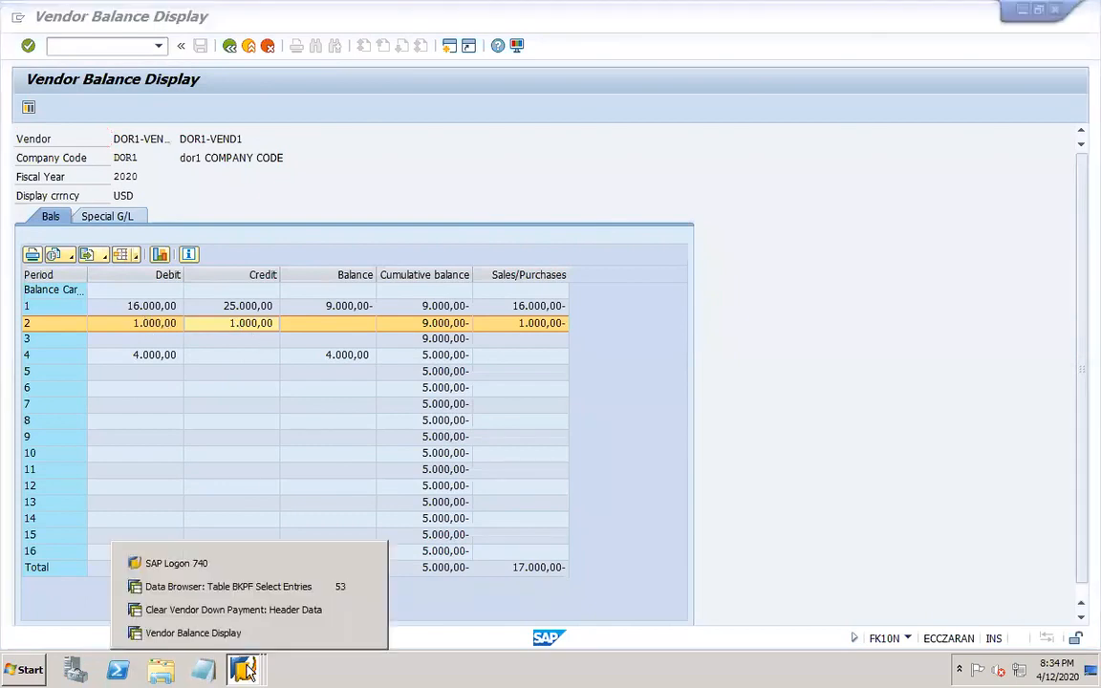
{"action": "left_click", "coordinate": [220, 610]}
{"action": "left_click", "coordinate": [105, 46]}
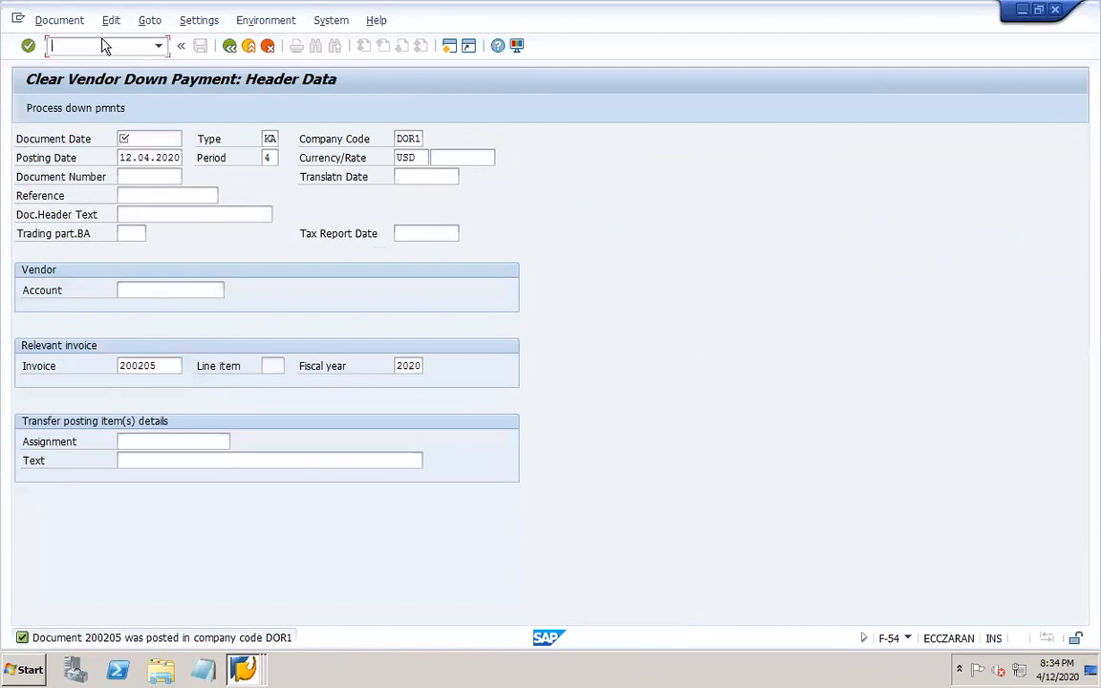
{"action": "type", "text": "/"}
{"action": "key", "text": "Return"}
Enter DOR1-VEND1 as the account to clear and set the clearing date to 01.02.2020
{"action": "left_click", "coordinate": [164, 157]}
{"action": "left_click", "coordinate": [153, 173]}
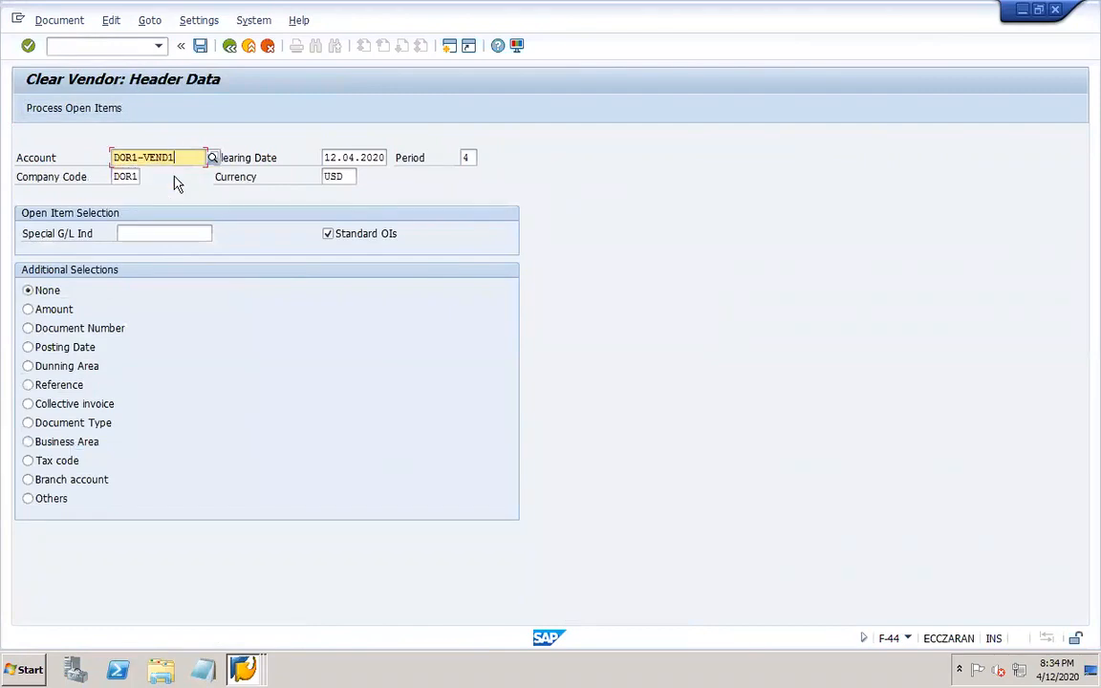
{"action": "left_click", "coordinate": [354, 156]}
{"action": "key", "text": "ctrl+a"}
{"action": "key", "text": "BackSpace"}
{"action": "left_click", "coordinate": [363, 174]}
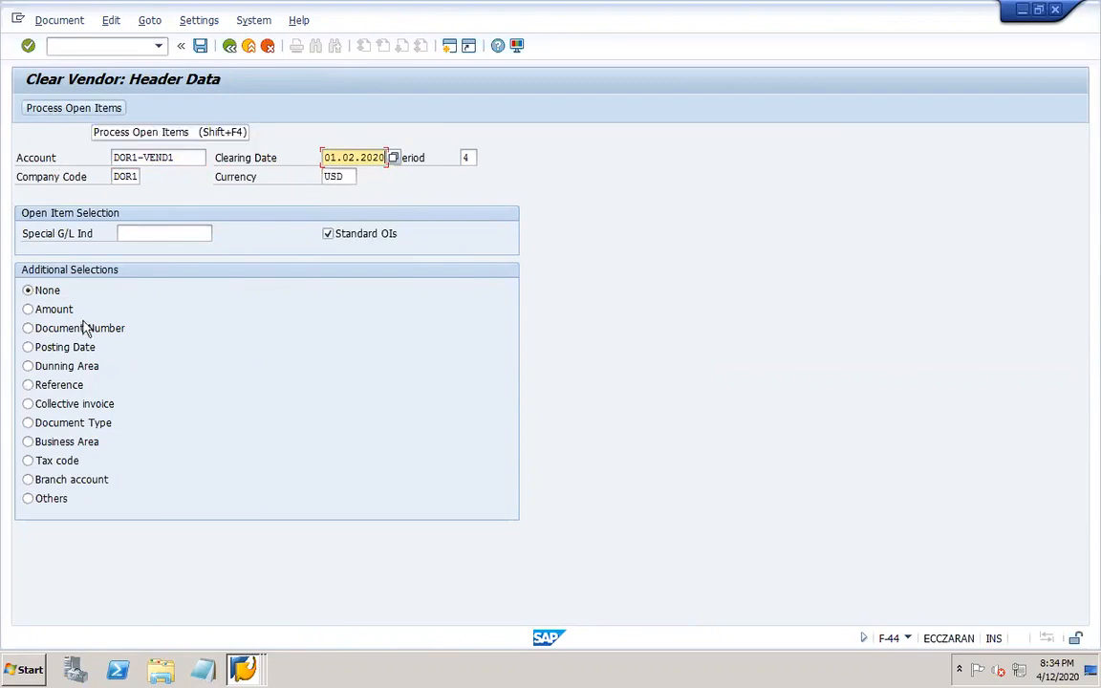
Review the vendor's period 2 balances in the Vendor Balance Display session and return to the Clear Vendor session
{"action": "left_click", "coordinate": [245, 666]}
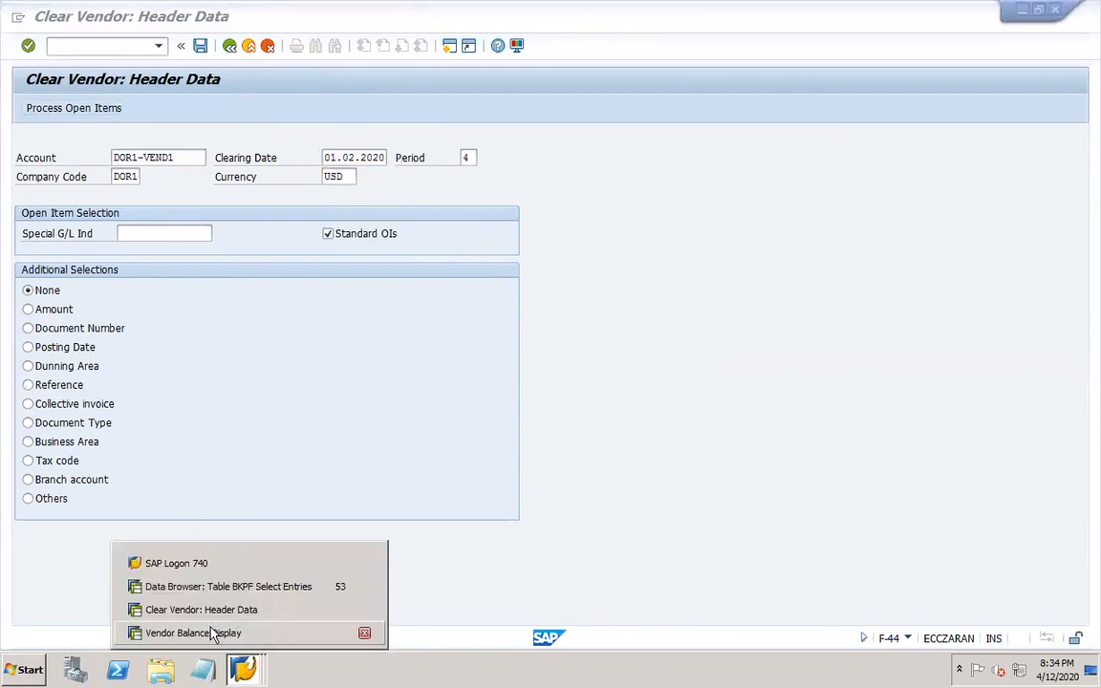
{"action": "left_click", "coordinate": [213, 634]}
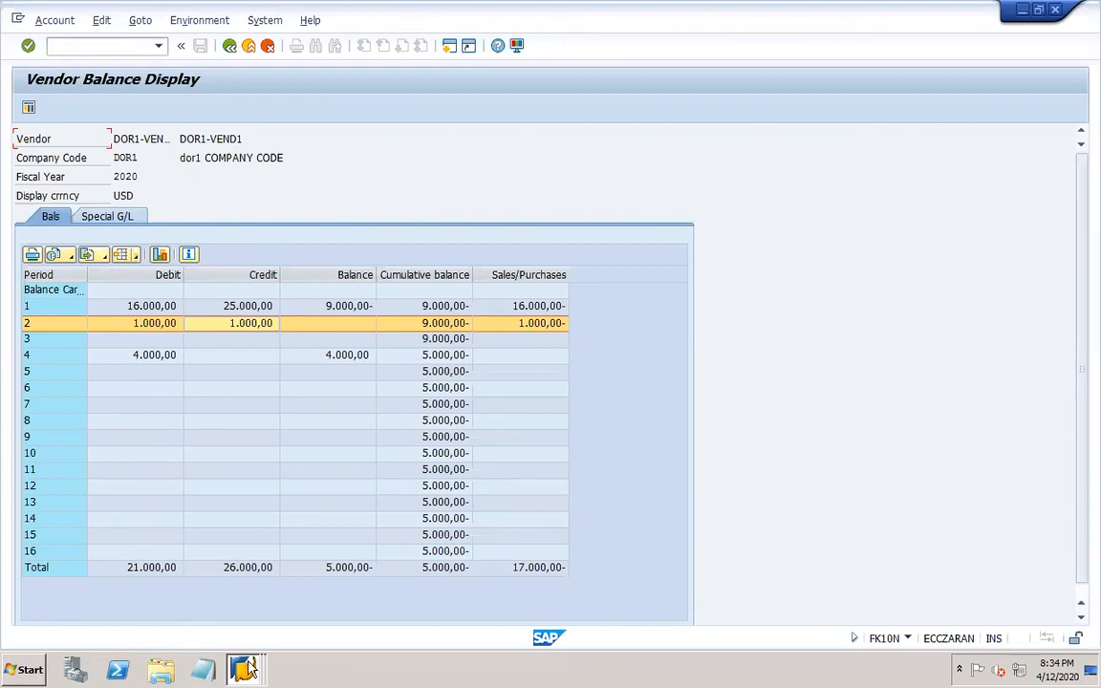
{"action": "left_click", "coordinate": [243, 669]}
{"action": "left_click", "coordinate": [200, 610]}
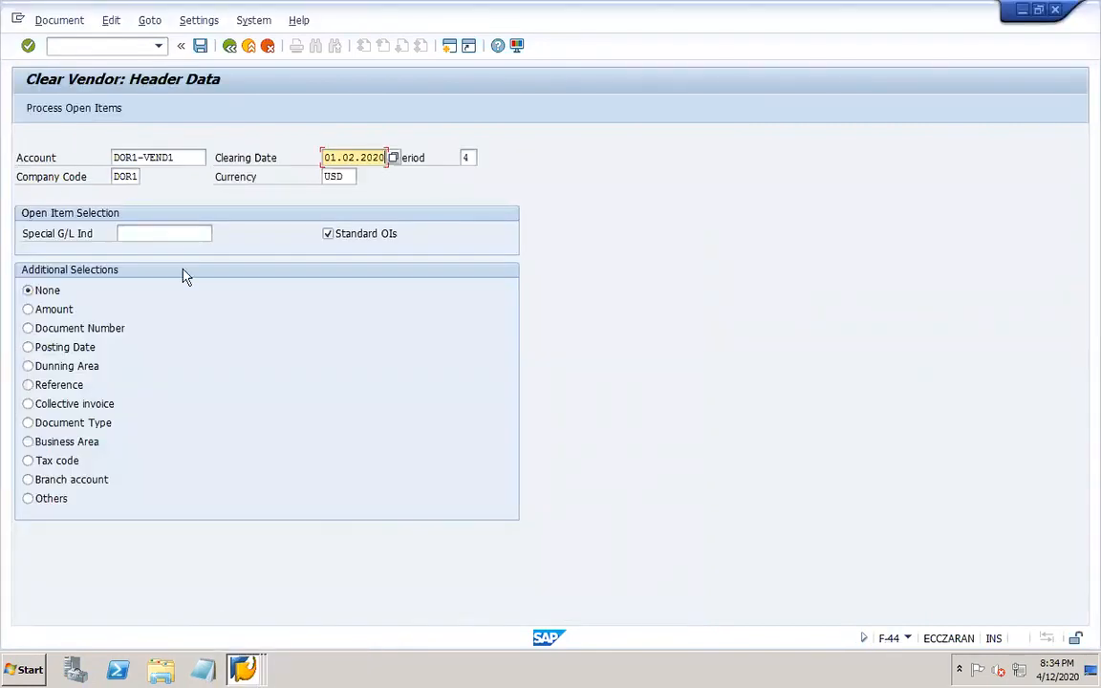
Review the available Special G/L indicators for the vendor clearing, including A for down payment on current assets, without choosing one
{"action": "left_click", "coordinate": [163, 239]}
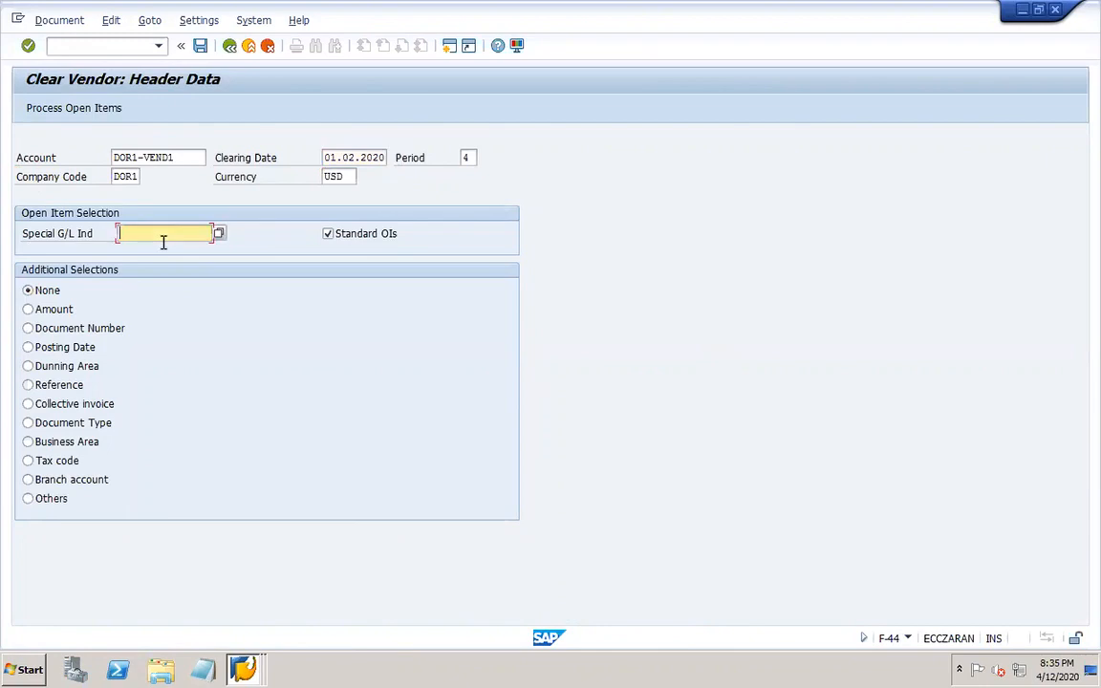
{"action": "left_click", "coordinate": [218, 234]}
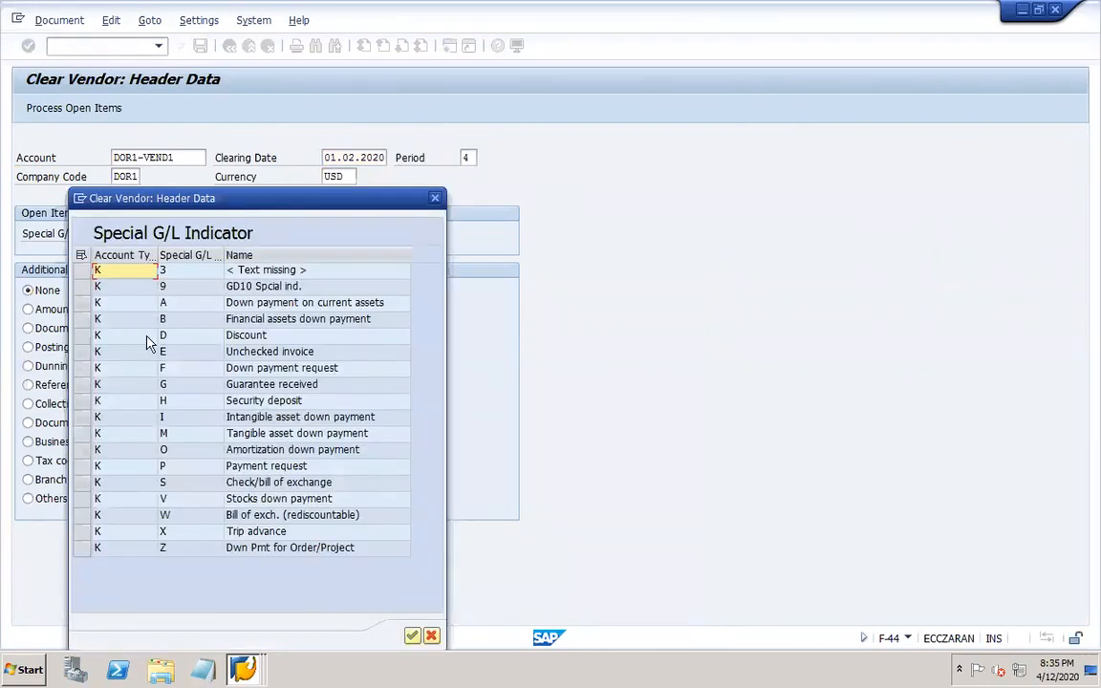
{"action": "left_click", "coordinate": [435, 199]}
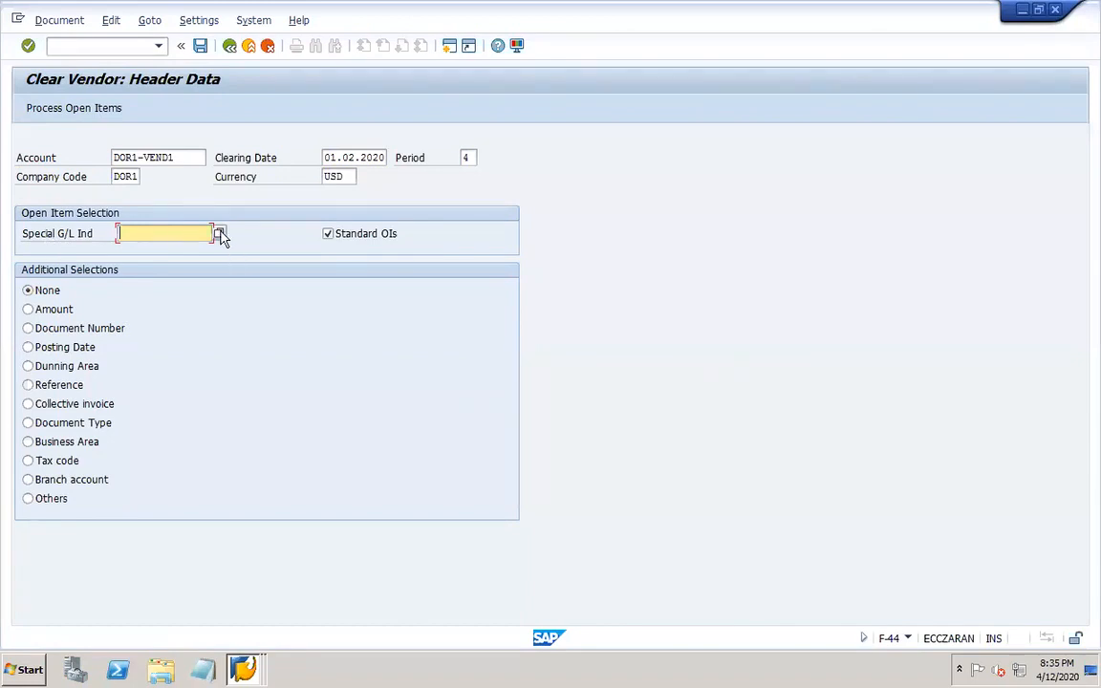
{"action": "left_click", "coordinate": [219, 233]}
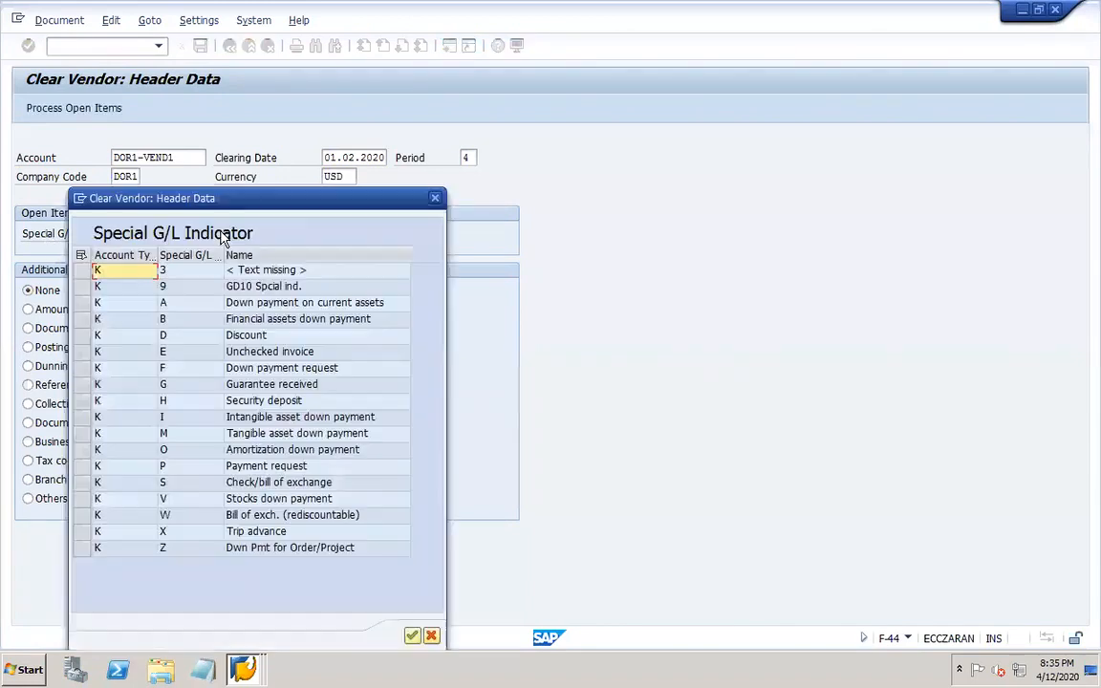
{"action": "left_click", "coordinate": [132, 307]}
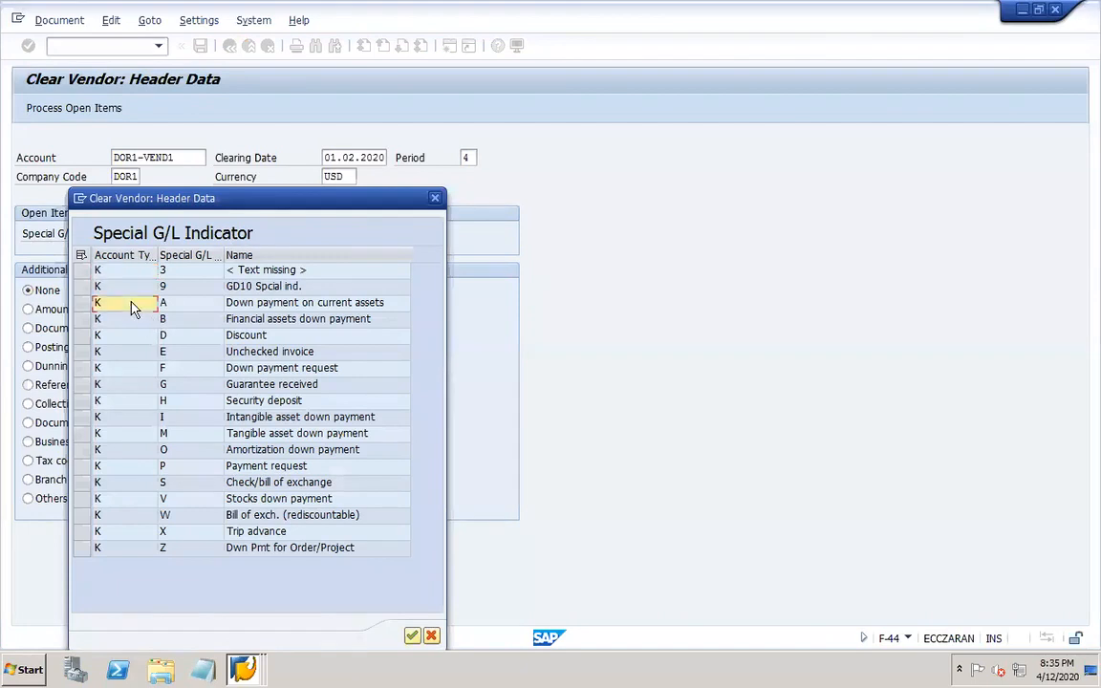
{"action": "left_click", "coordinate": [434, 199]}
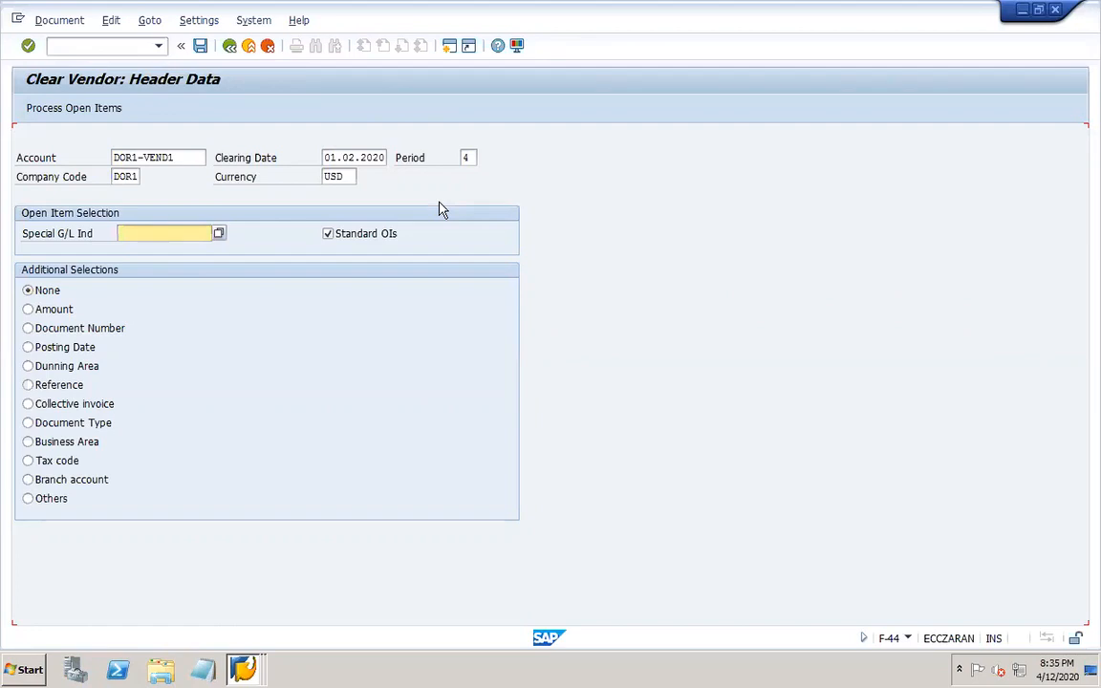
Exit the Clear Vendor entry, discarding its data, and open the vendor down payment clearing transaction F-54
{"action": "left_click", "coordinate": [242, 672]}
{"action": "left_click", "coordinate": [237, 610]}
{"action": "left_click", "coordinate": [231, 48]}
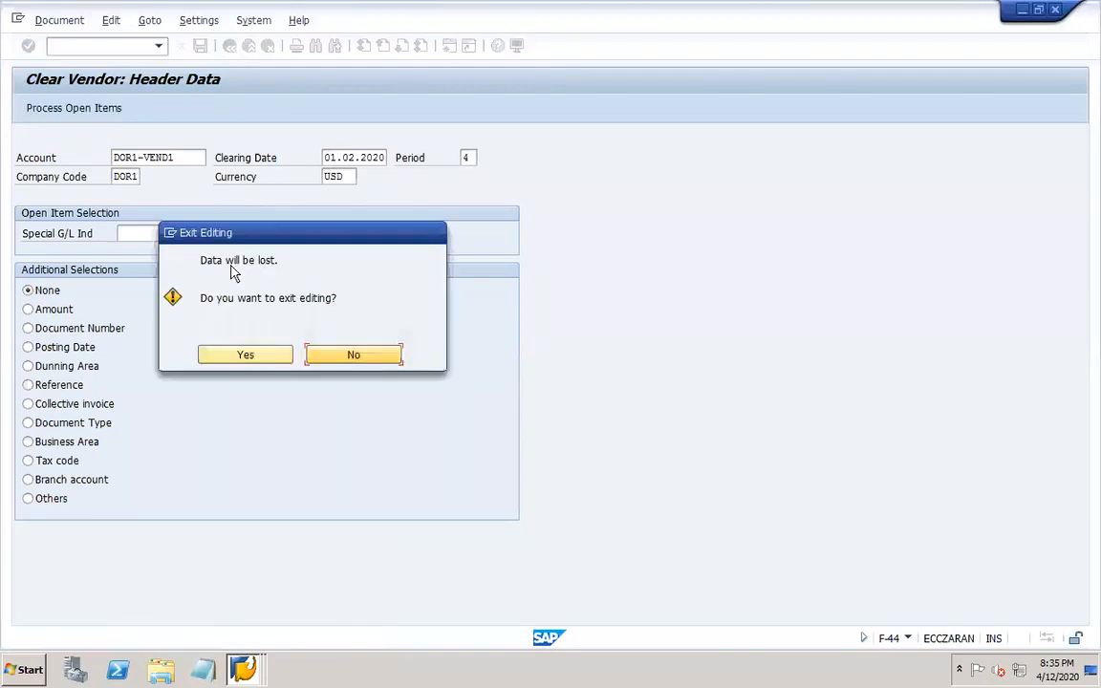
{"action": "left_click", "coordinate": [269, 356]}
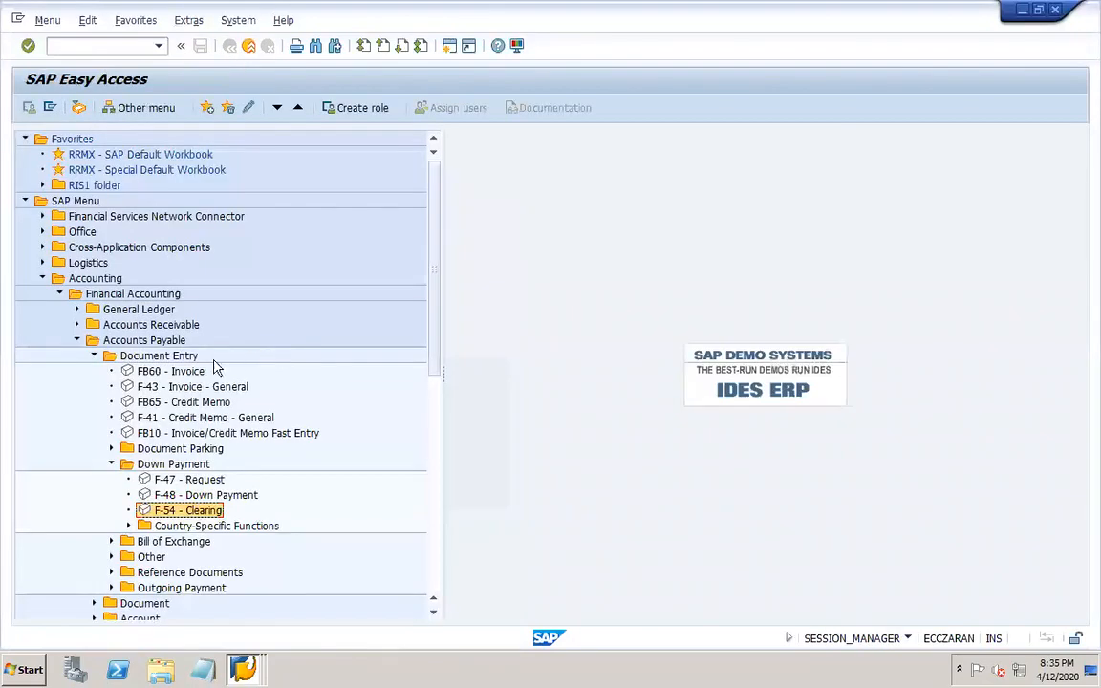
{"action": "double_click", "coordinate": [182, 511]}
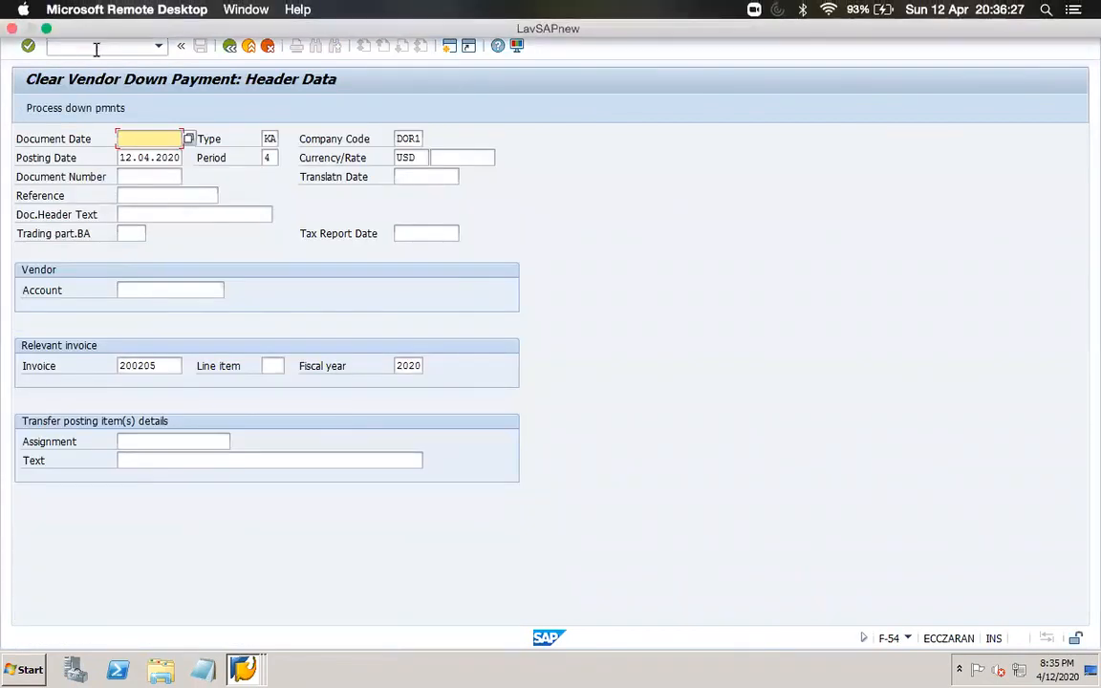
Start the Clear Vendor transaction F-44 and enter account DOR1-VEND1 with clearing date 01.02.2020
{"action": "left_click", "coordinate": [101, 47]}
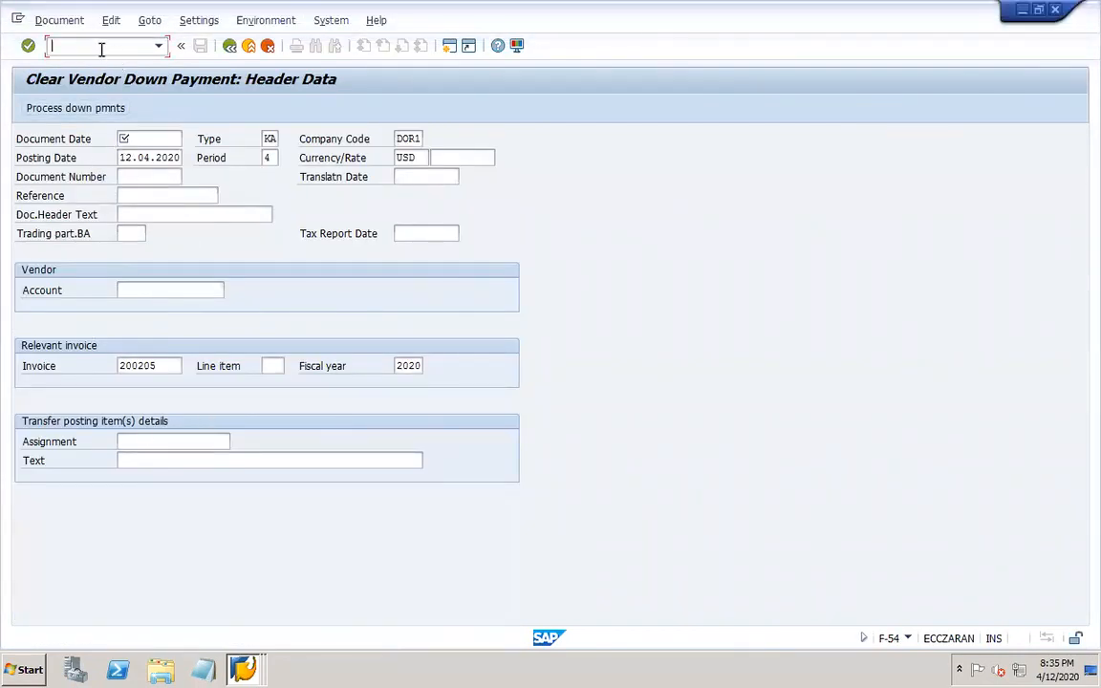
{"action": "type", "text": "/nf-44"}
{"action": "key", "text": "Return"}
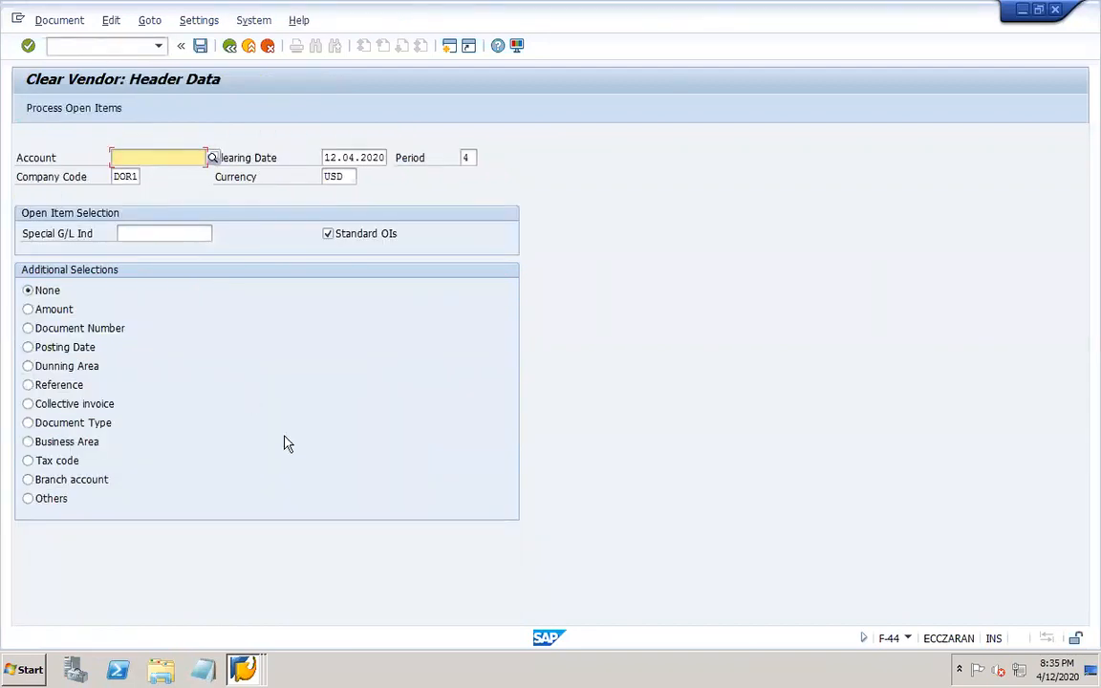
{"action": "key", "text": "BackSpace"}
{"action": "left_click", "coordinate": [138, 173]}
{"action": "key", "text": "Tab"}
{"action": "key", "text": "BackSpace"}
{"action": "left_click", "coordinate": [361, 174]}
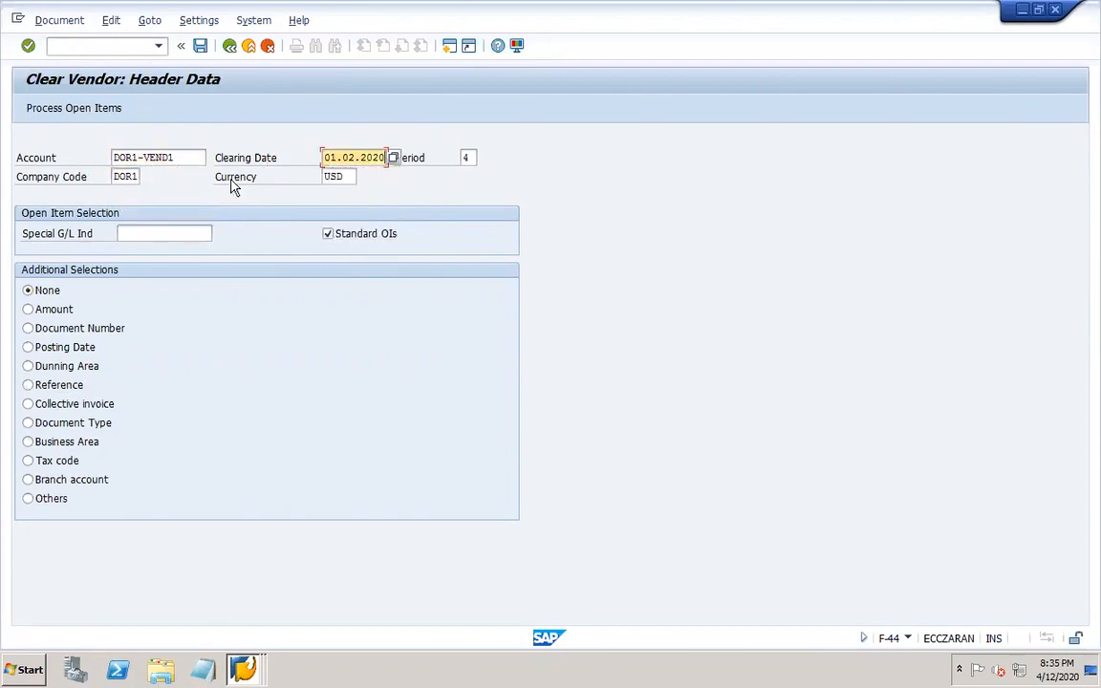
Process the vendor's open items, then simulate and post the clearing document
{"action": "left_click", "coordinate": [46, 113]}
{"action": "key", "text": "Return"}
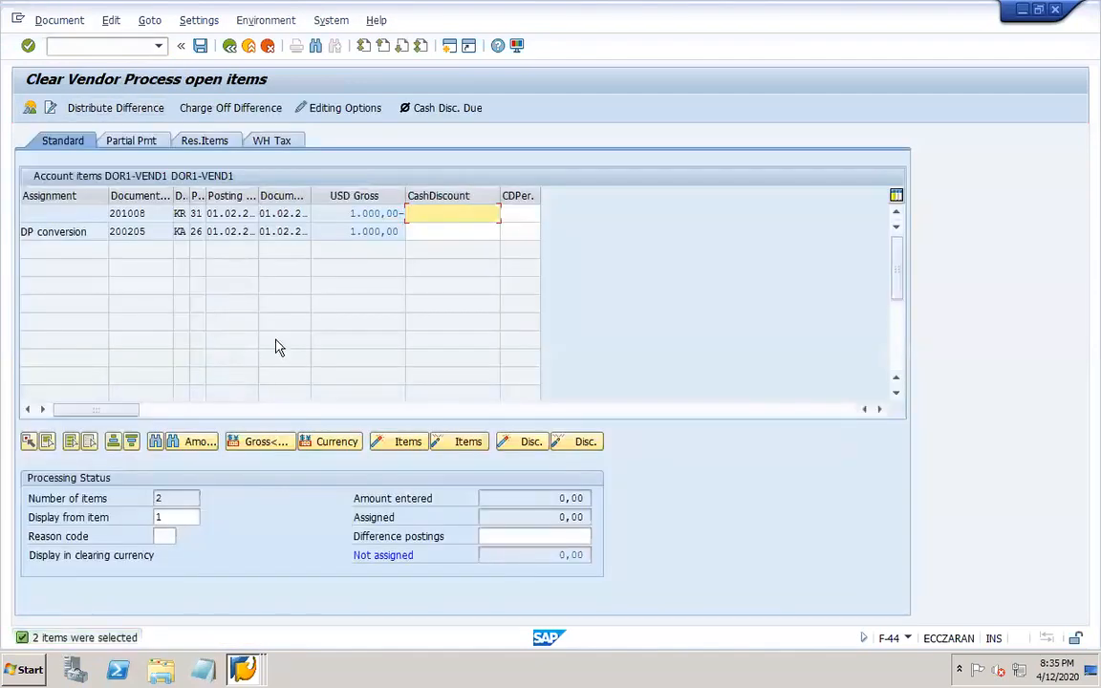
{"action": "left_click", "coordinate": [39, 21]}
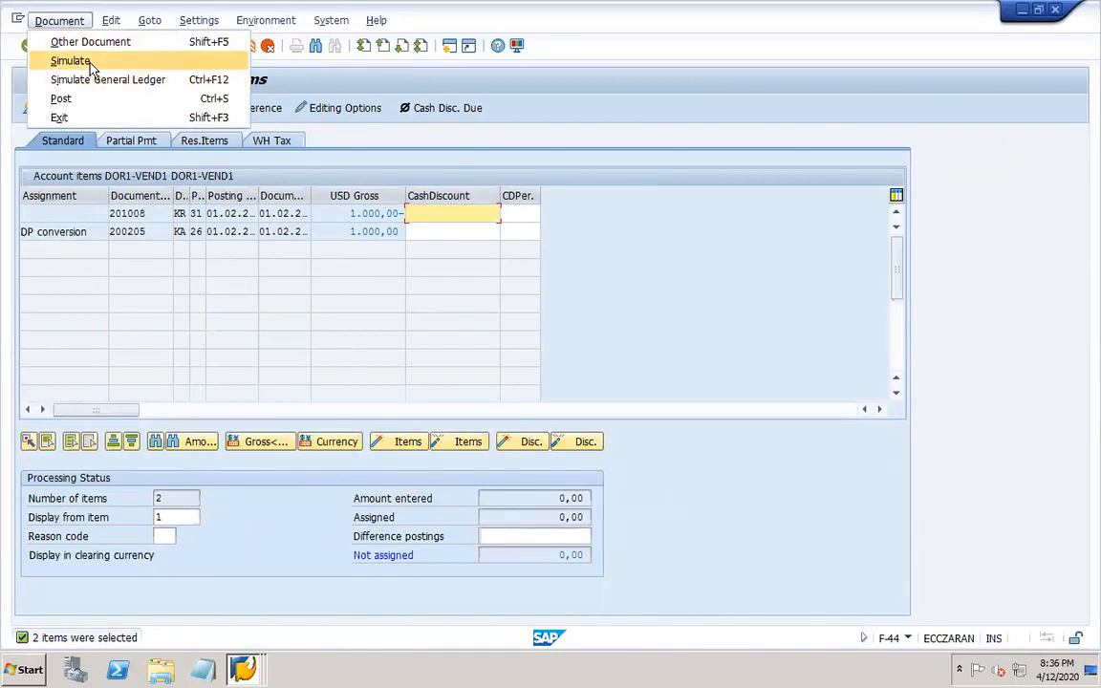
{"action": "left_click", "coordinate": [91, 65]}
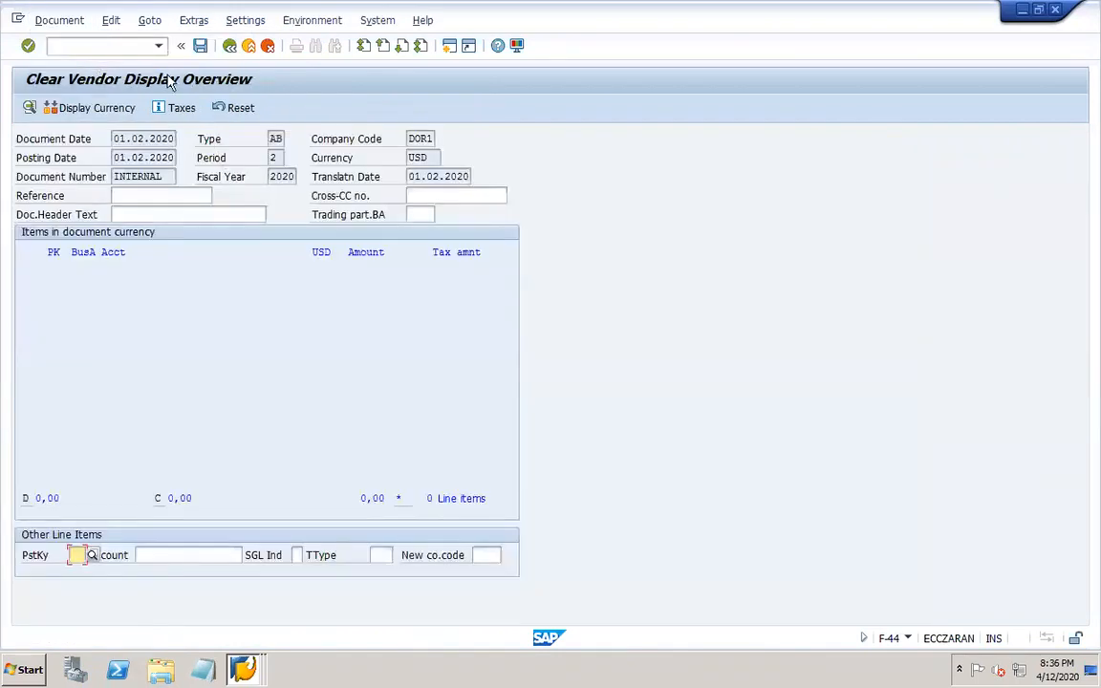
{"action": "left_click", "coordinate": [201, 46]}
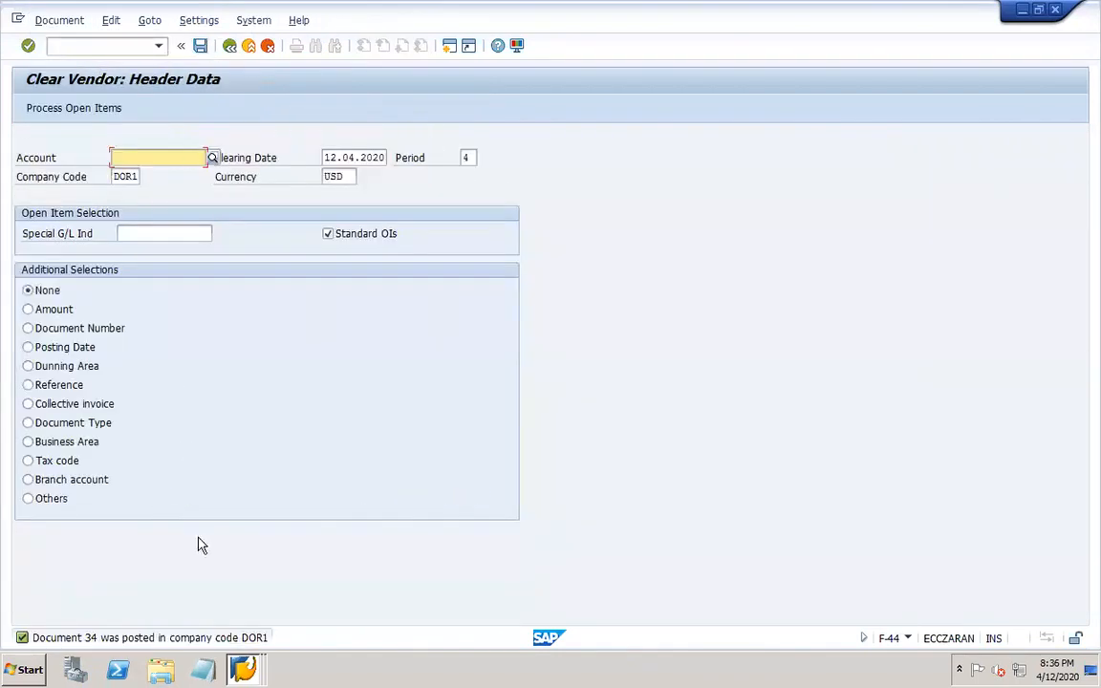
Rerun the Vendor Balance Display for DOR1-VEND1 in 2020 and compare the period balances with the special G/L balances
{"action": "left_click", "coordinate": [244, 668]}
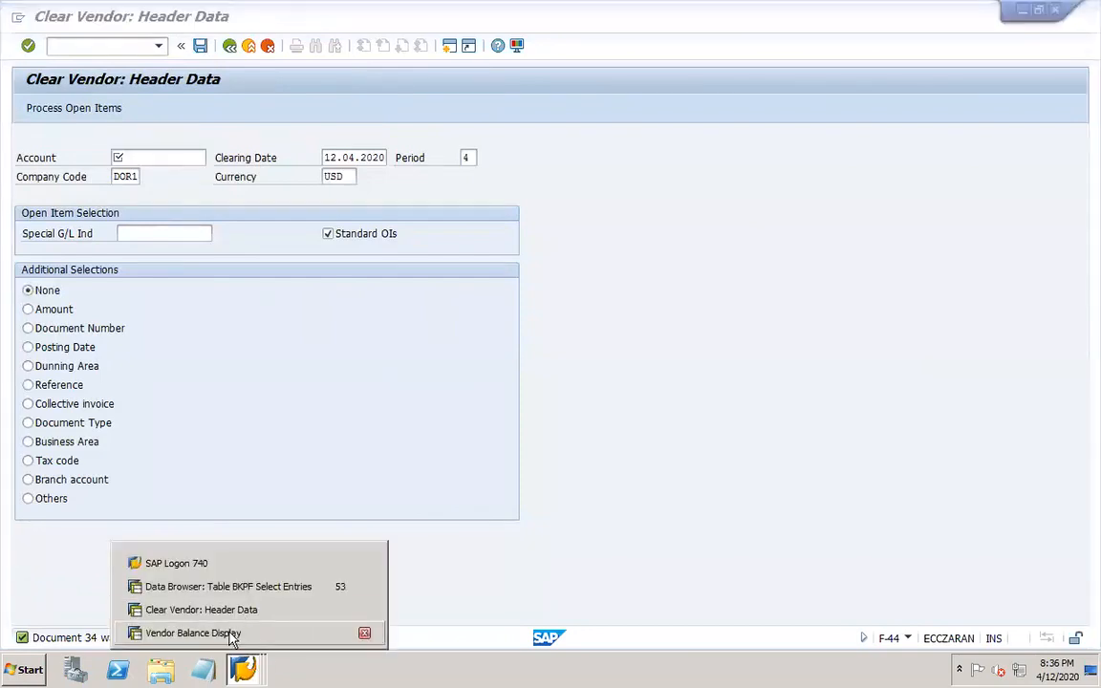
{"action": "left_click", "coordinate": [233, 632]}
{"action": "left_click", "coordinate": [230, 46]}
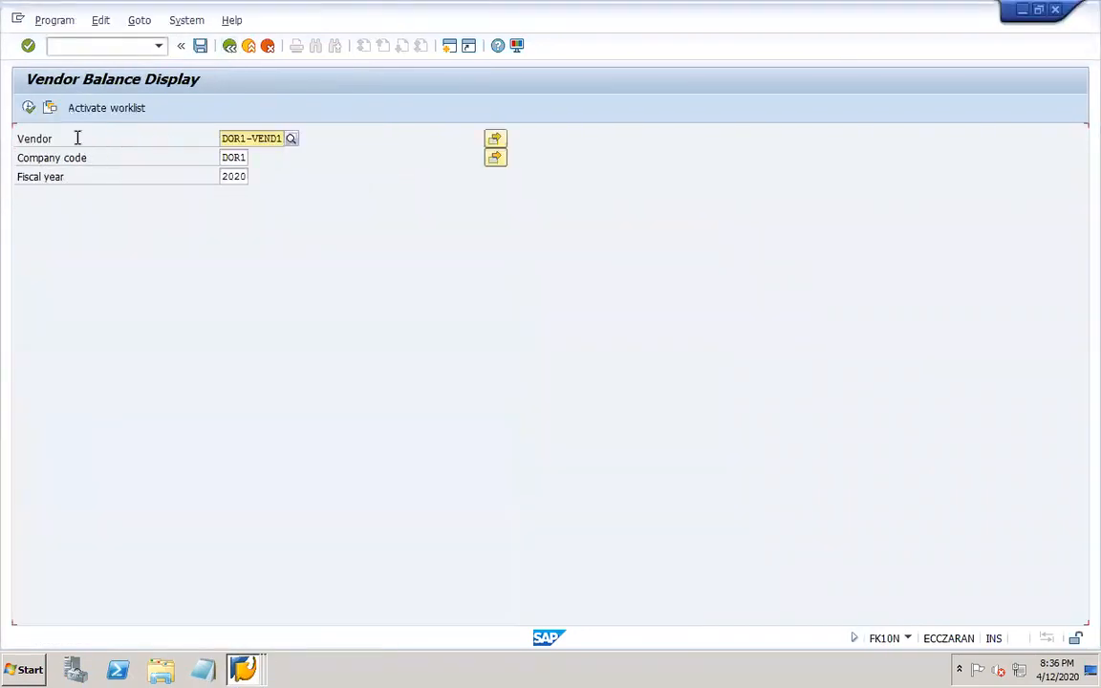
{"action": "left_click", "coordinate": [31, 108]}
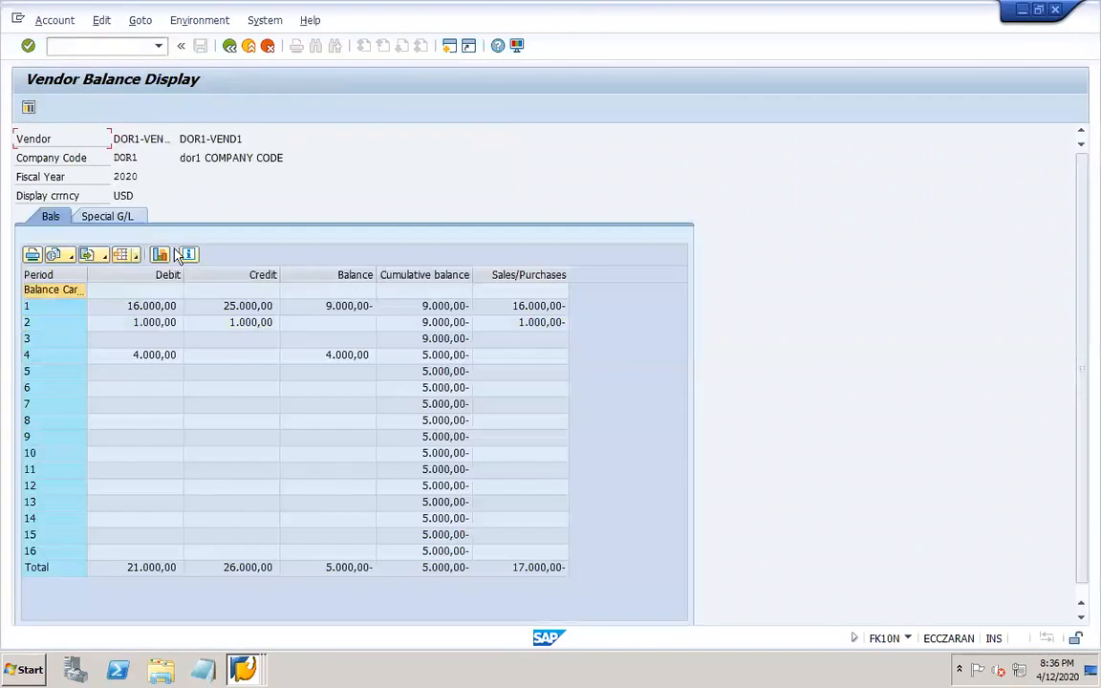
{"action": "left_click", "coordinate": [114, 217]}
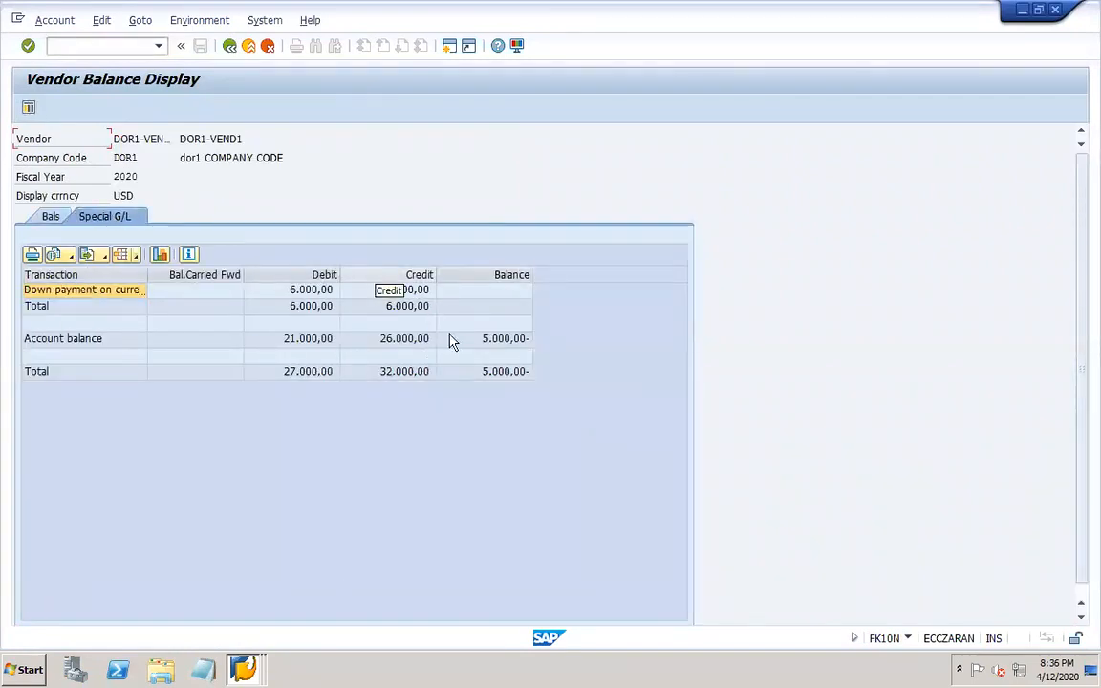
{"action": "left_click", "coordinate": [51, 217]}
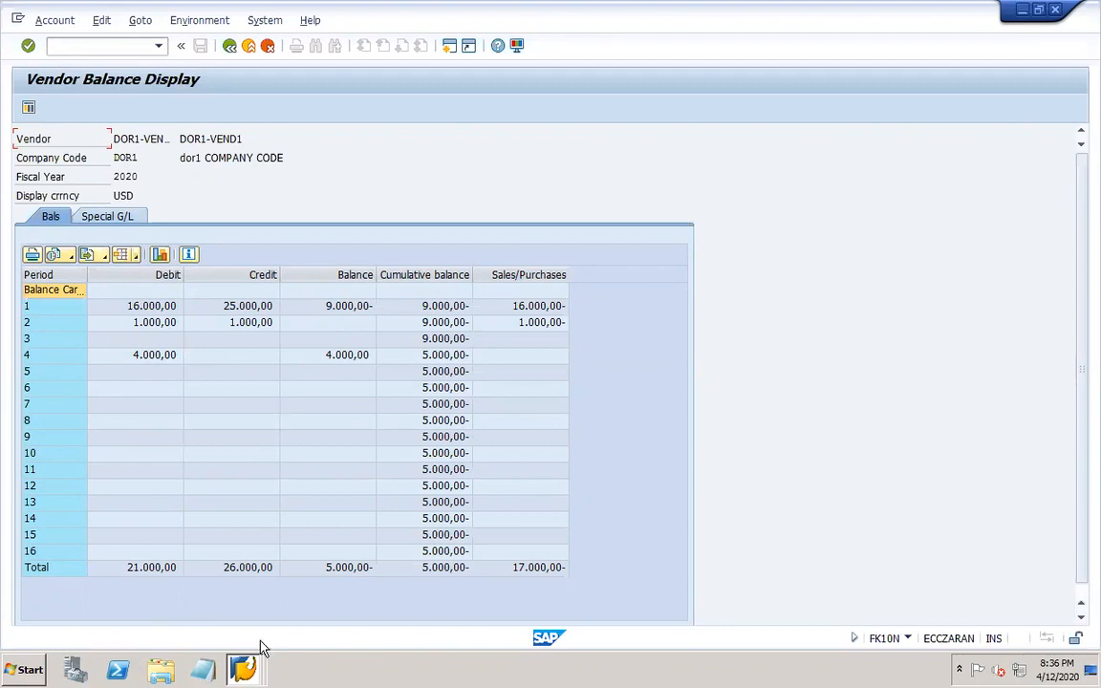
{"action": "left_click", "coordinate": [242, 669]}
{"action": "left_click", "coordinate": [325, 263]}
{"action": "left_click", "coordinate": [245, 669]}
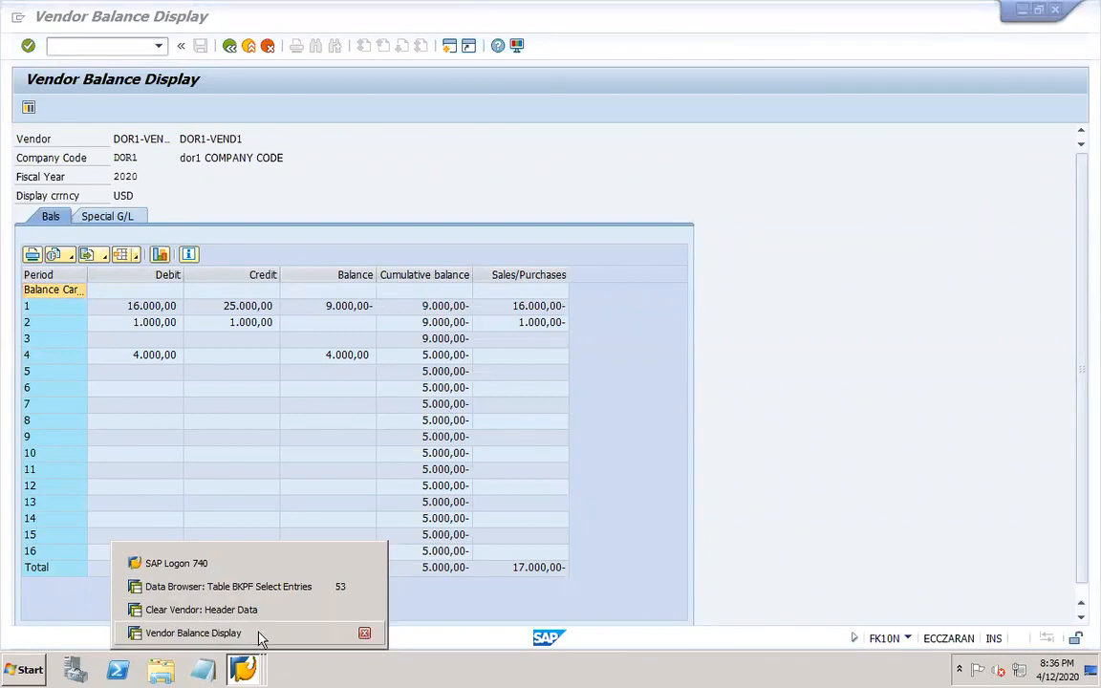
{"action": "left_click", "coordinate": [193, 633]}
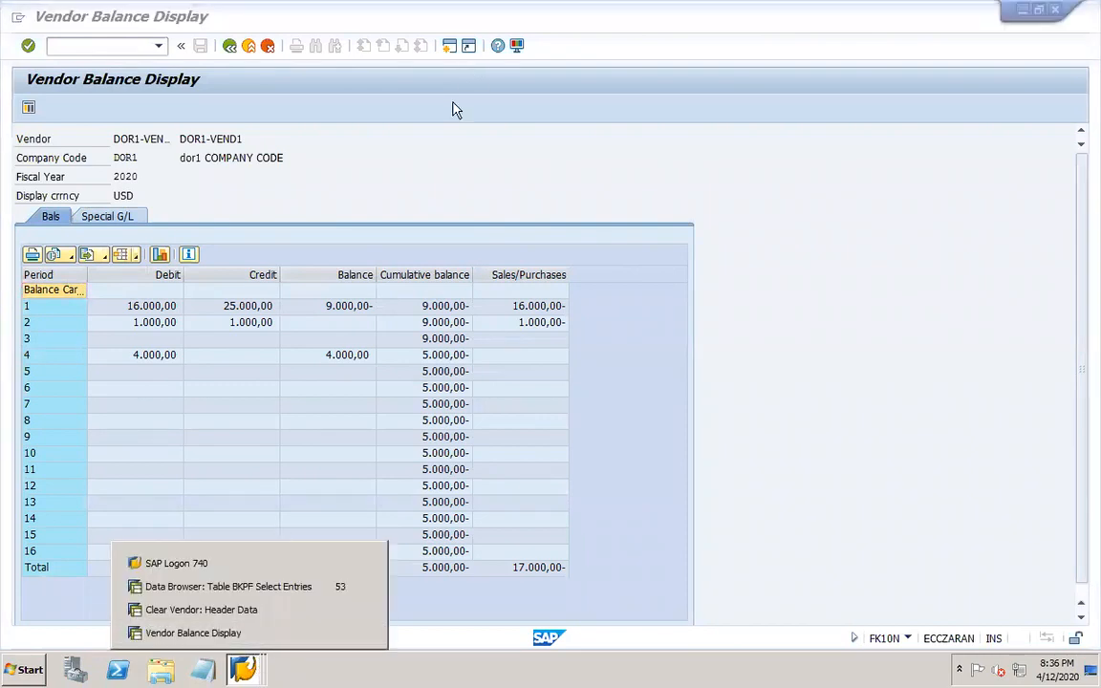
Switch to the PowerPoint work notes and recolour slide 24's "Difference between realized and unrealized gains and losses" line black
{"action": "mouse_move", "coordinate": [774, 671]}
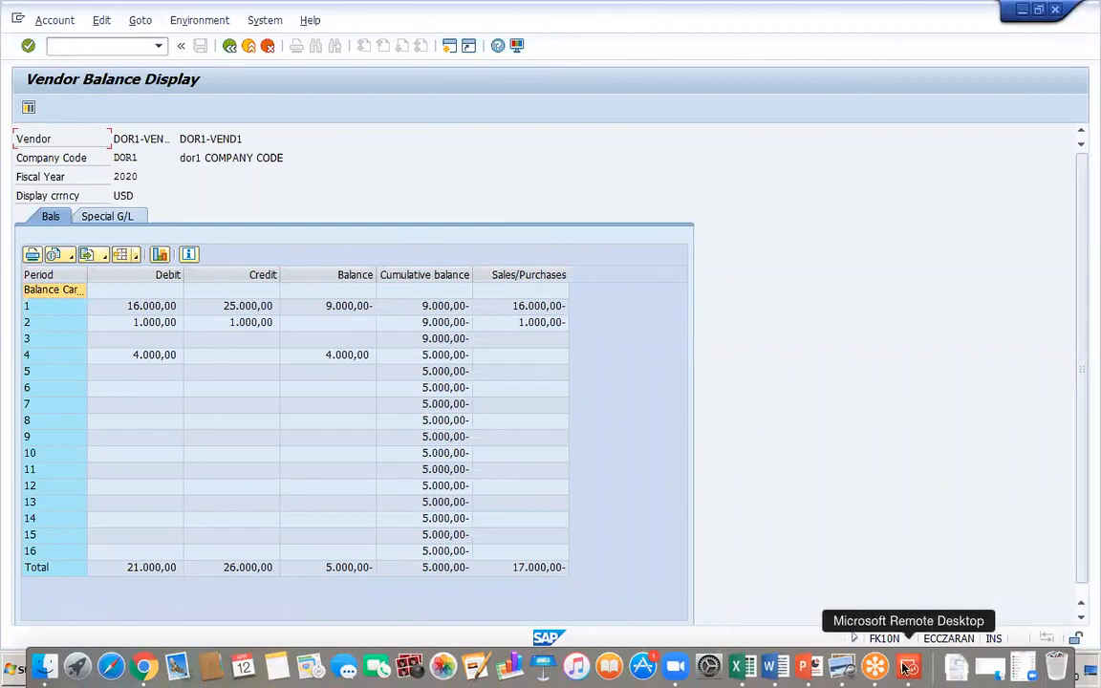
{"action": "left_click", "coordinate": [808, 668]}
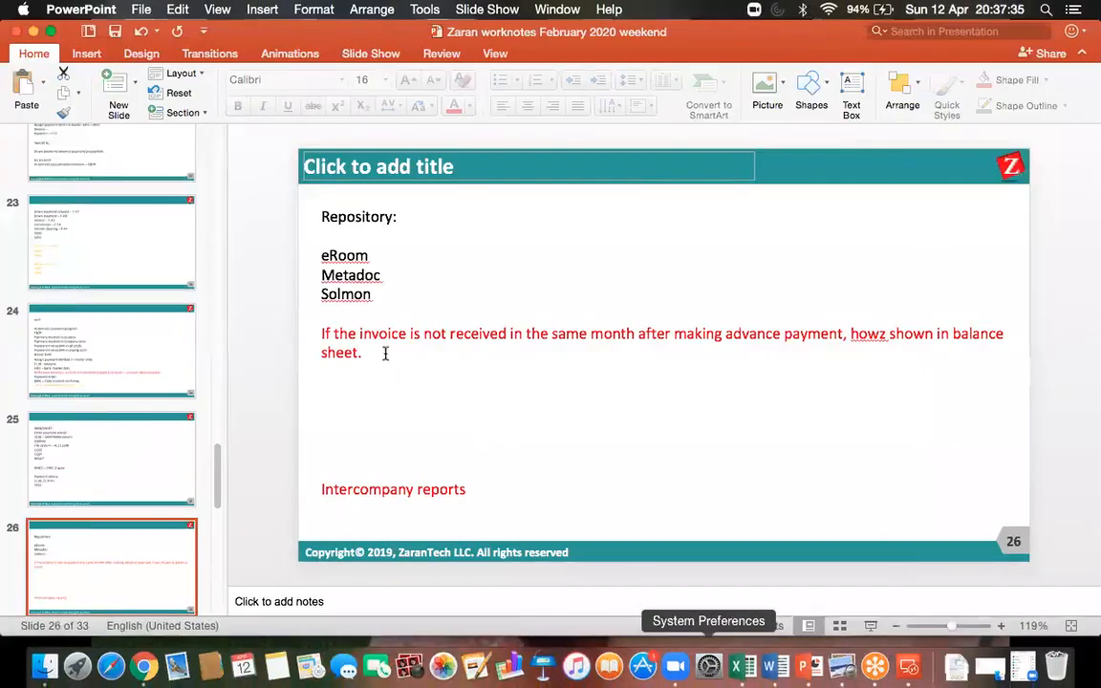
{"action": "left_click", "coordinate": [175, 364]}
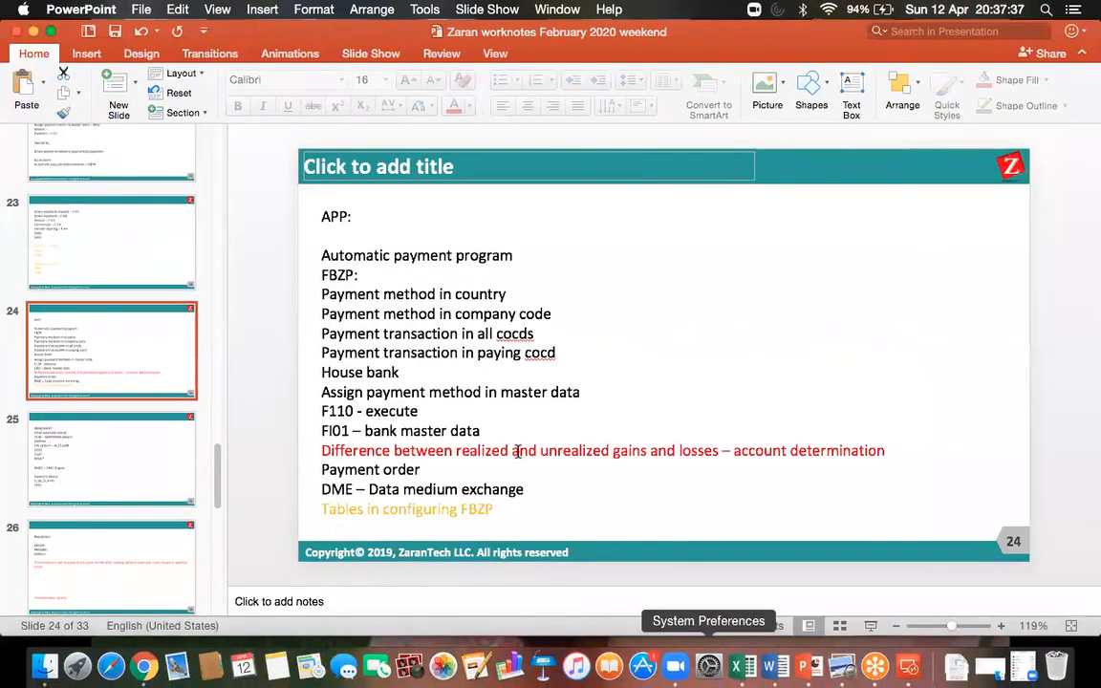
{"action": "left_click", "coordinate": [895, 449]}
{"action": "left_click_drag", "start_coordinate": [887, 447], "coordinate": [328, 452]}
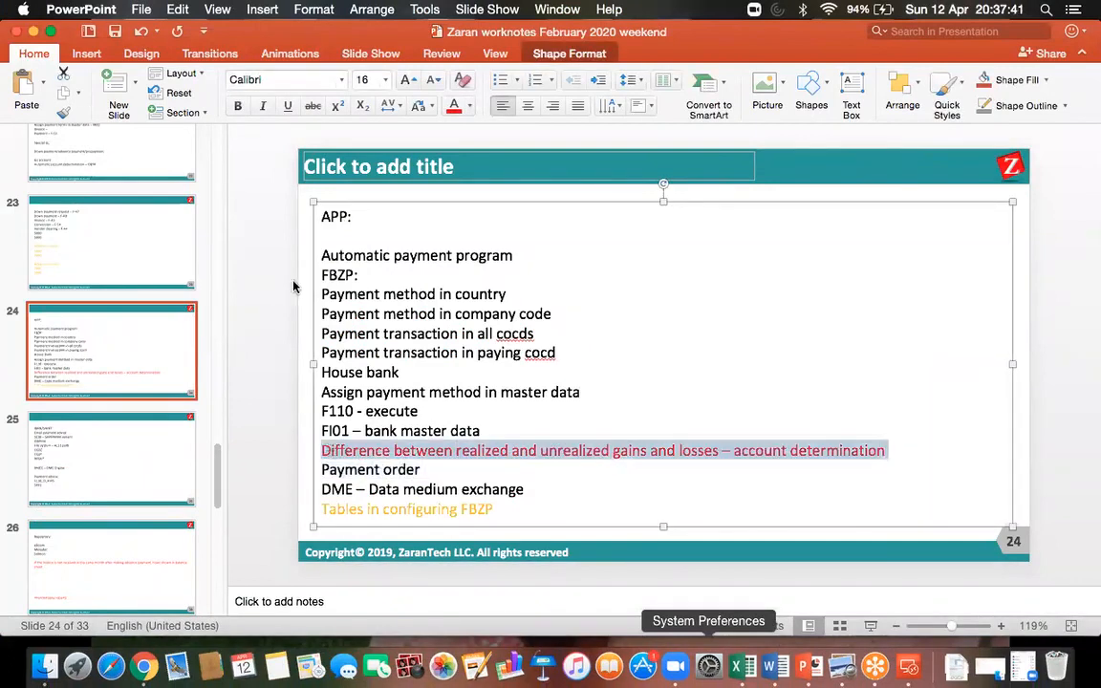
{"action": "left_click", "coordinate": [469, 108]}
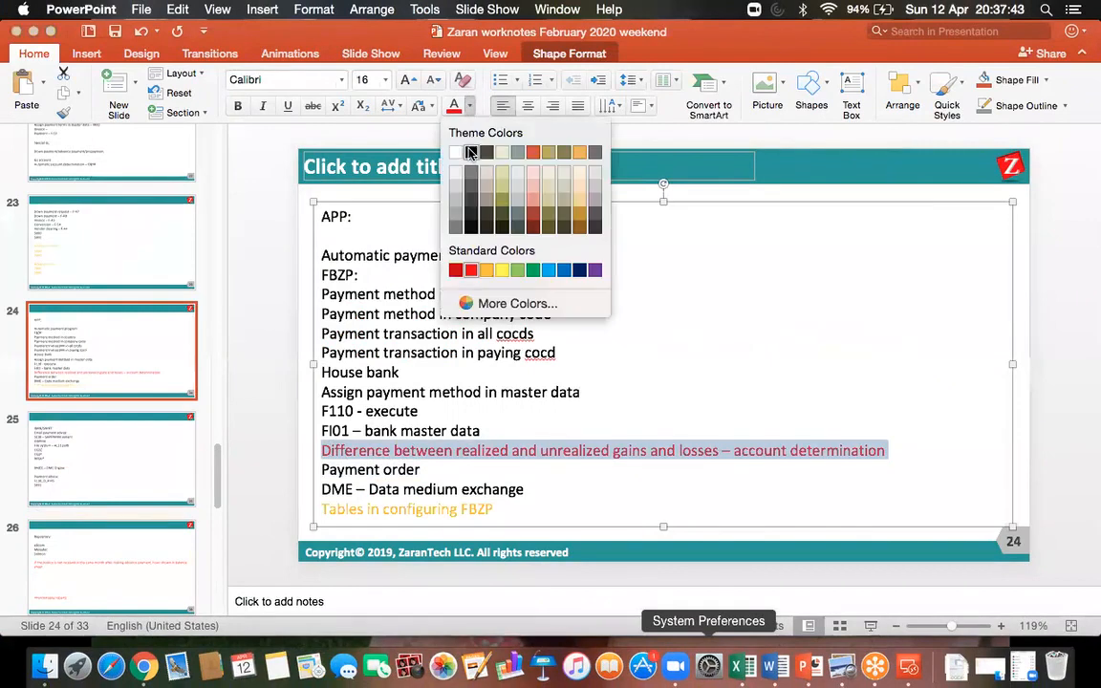
{"action": "left_click", "coordinate": [424, 139]}
Recolour slide 26's question about an invoice not received in the same month as the advance payment black and save the presentation
{"action": "left_click", "coordinate": [128, 558]}
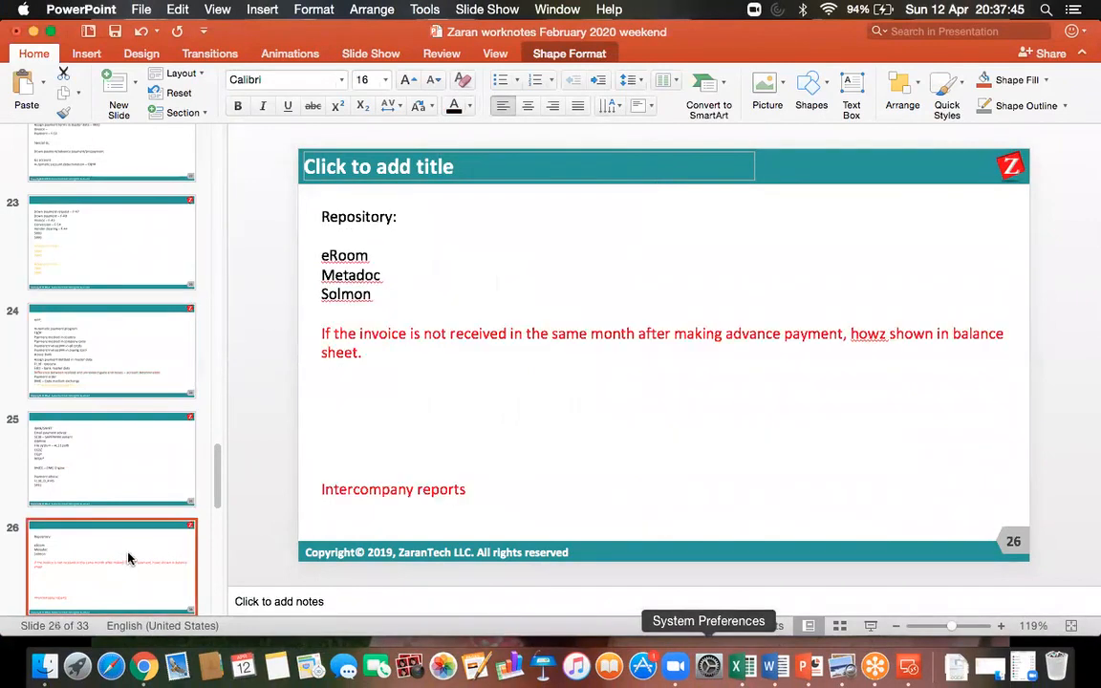
{"action": "left_click", "coordinate": [385, 361]}
{"action": "left_click_drag", "start_coordinate": [369, 351], "coordinate": [317, 334]}
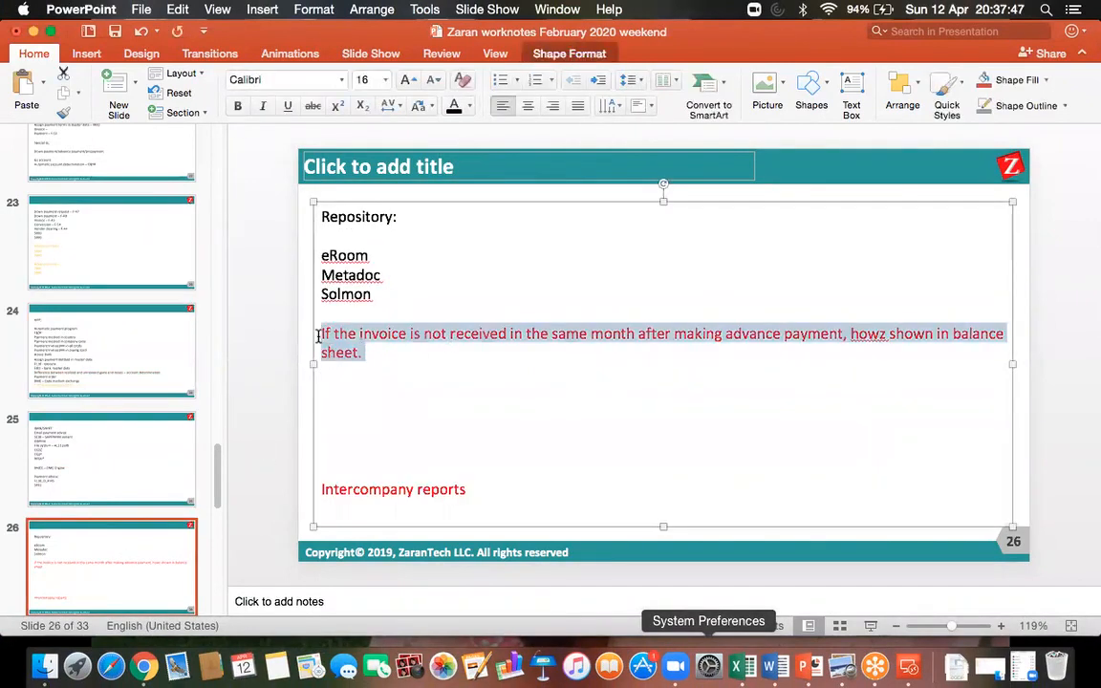
{"action": "left_click", "coordinate": [454, 106]}
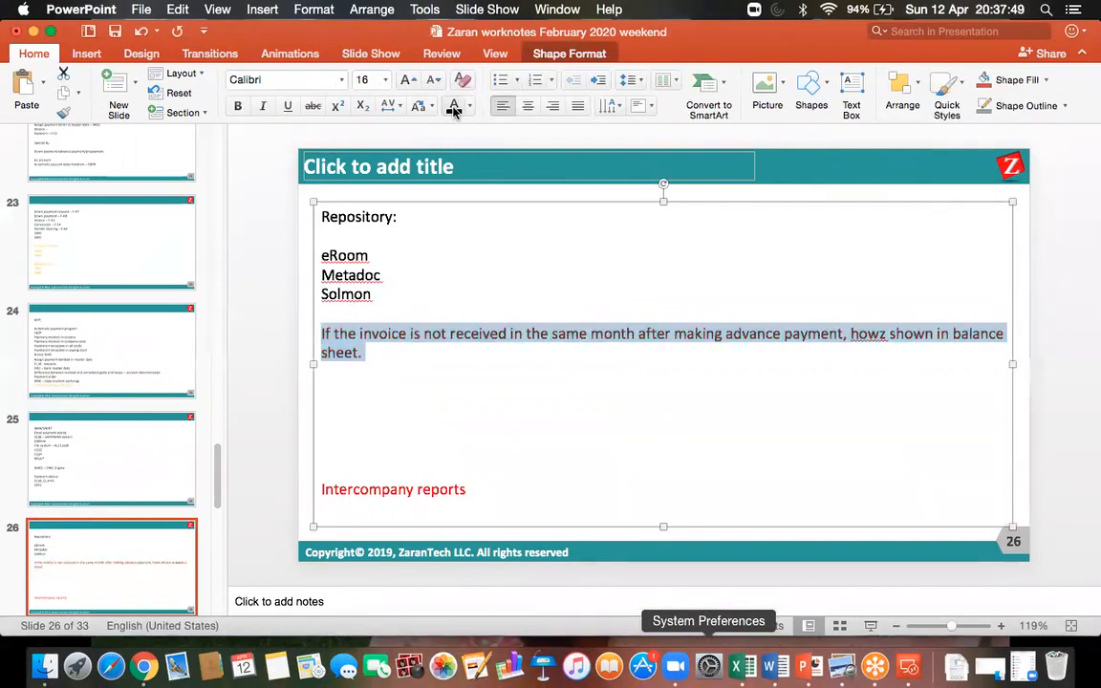
{"action": "left_click", "coordinate": [411, 432]}
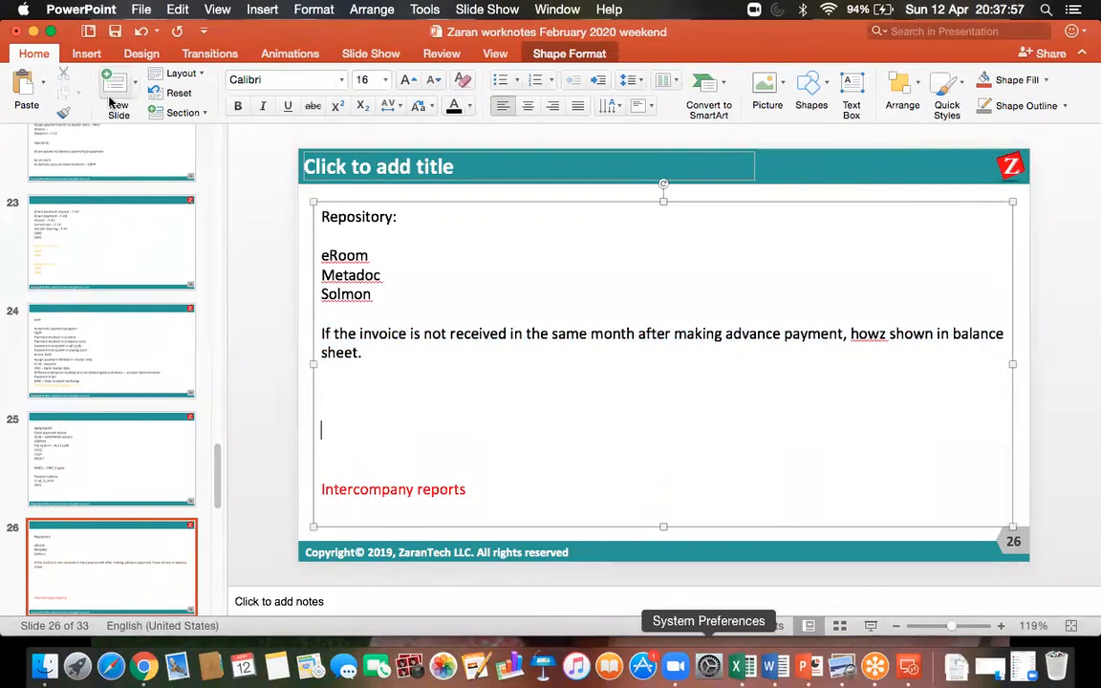
{"action": "left_click", "coordinate": [114, 32]}
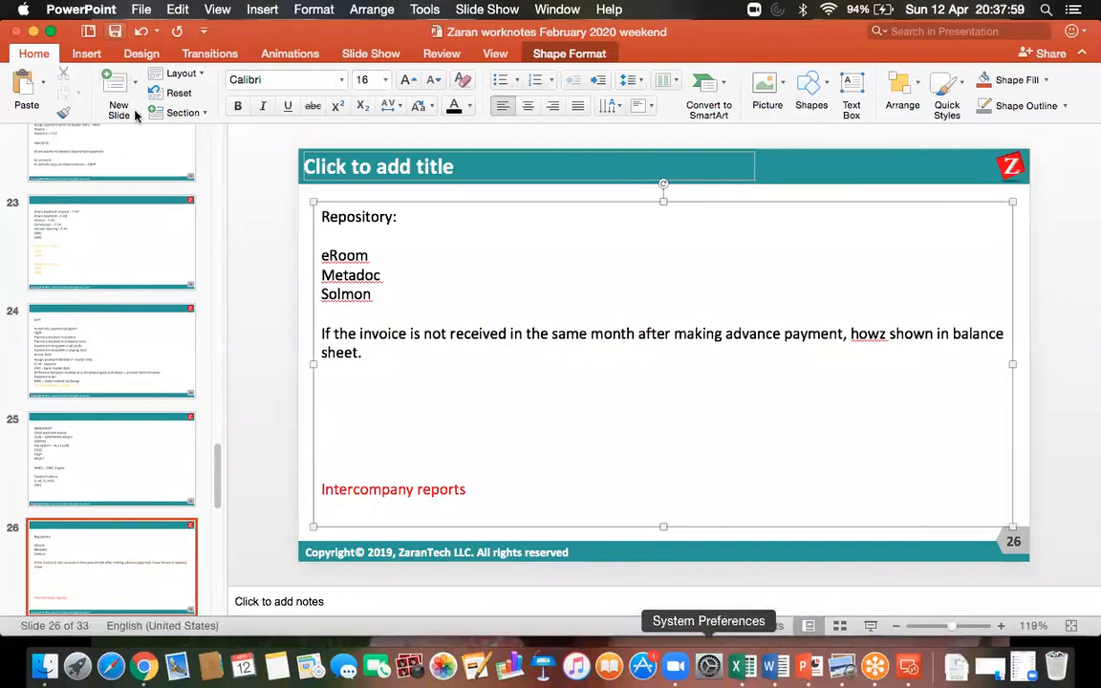
{"action": "left_click", "coordinate": [126, 570]}
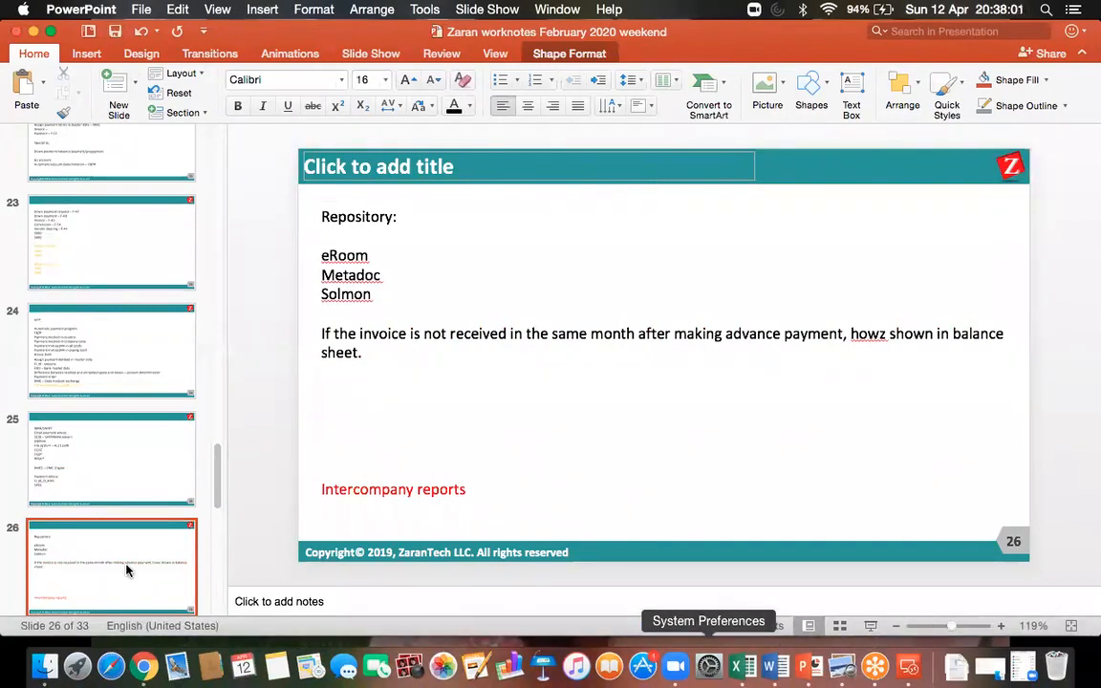
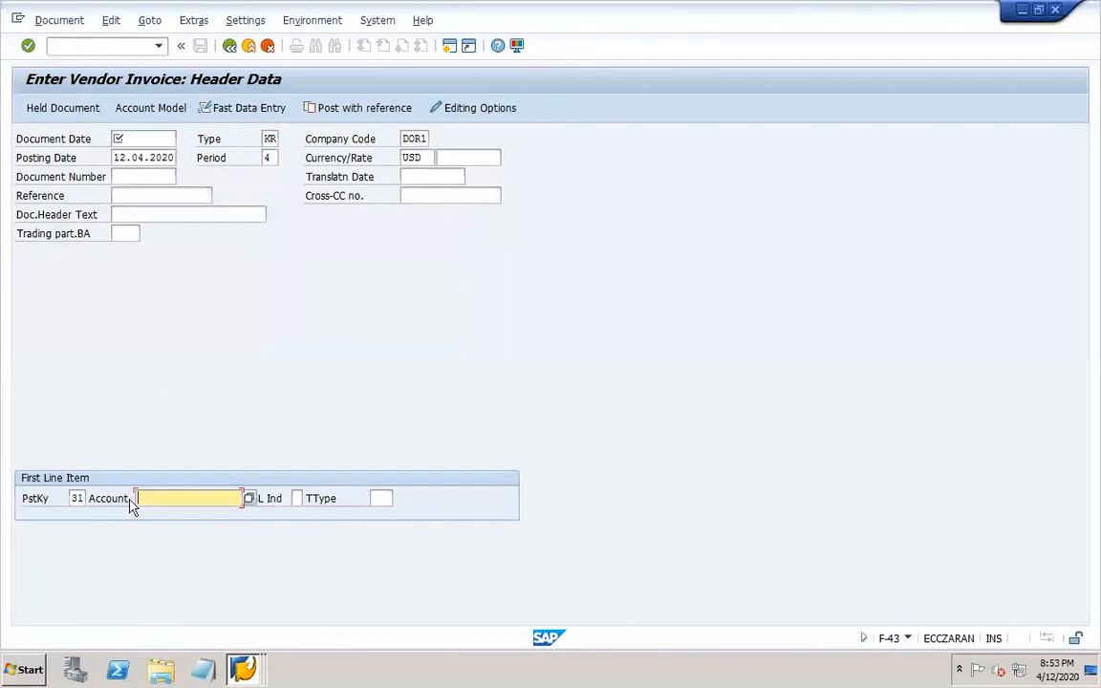
Look up vendor DOR1-VEND1 and pick it as the account of the vendor invoice's first line item
{"action": "left_click", "coordinate": [249, 501]}
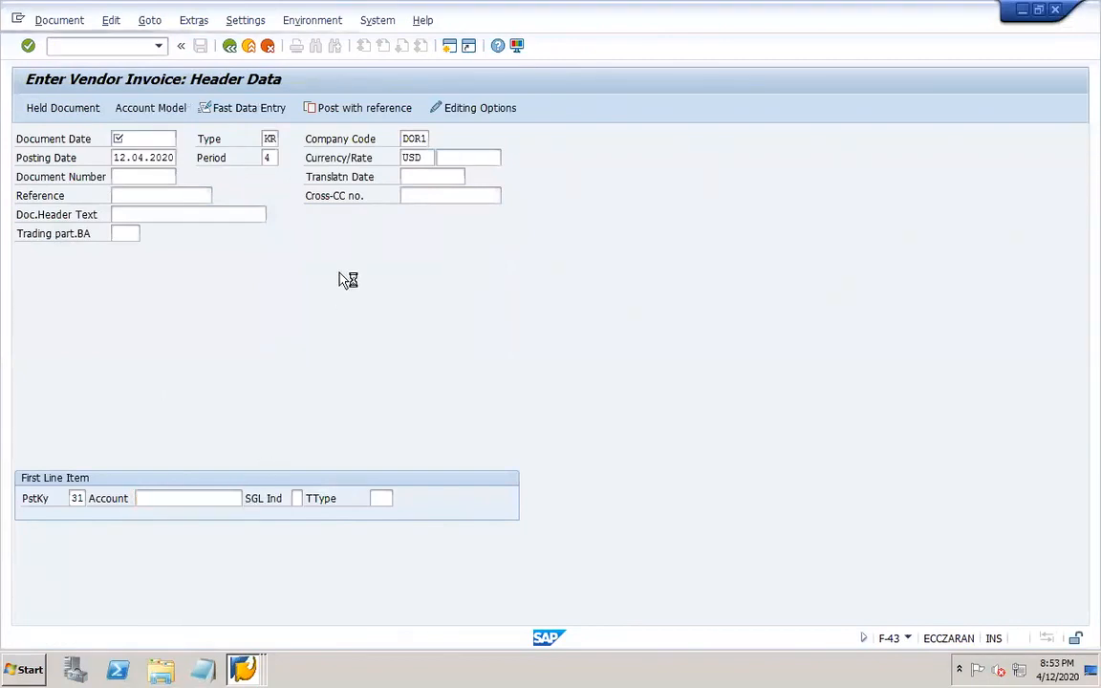
{"action": "key", "text": "Return"}
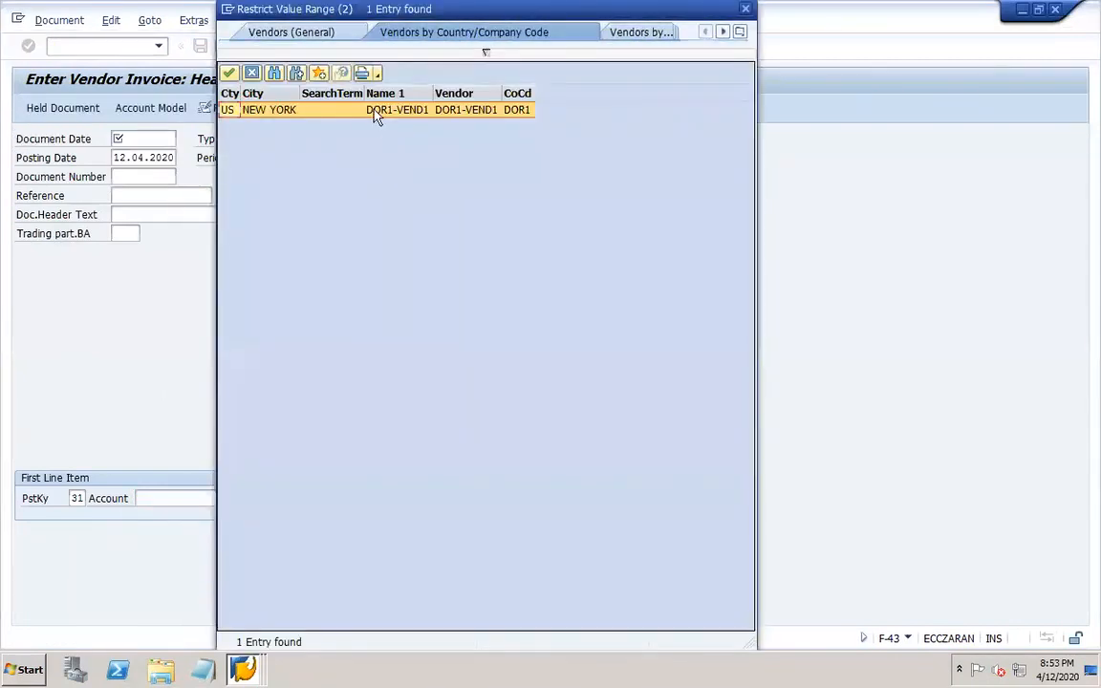
{"action": "double_click", "coordinate": [386, 110]}
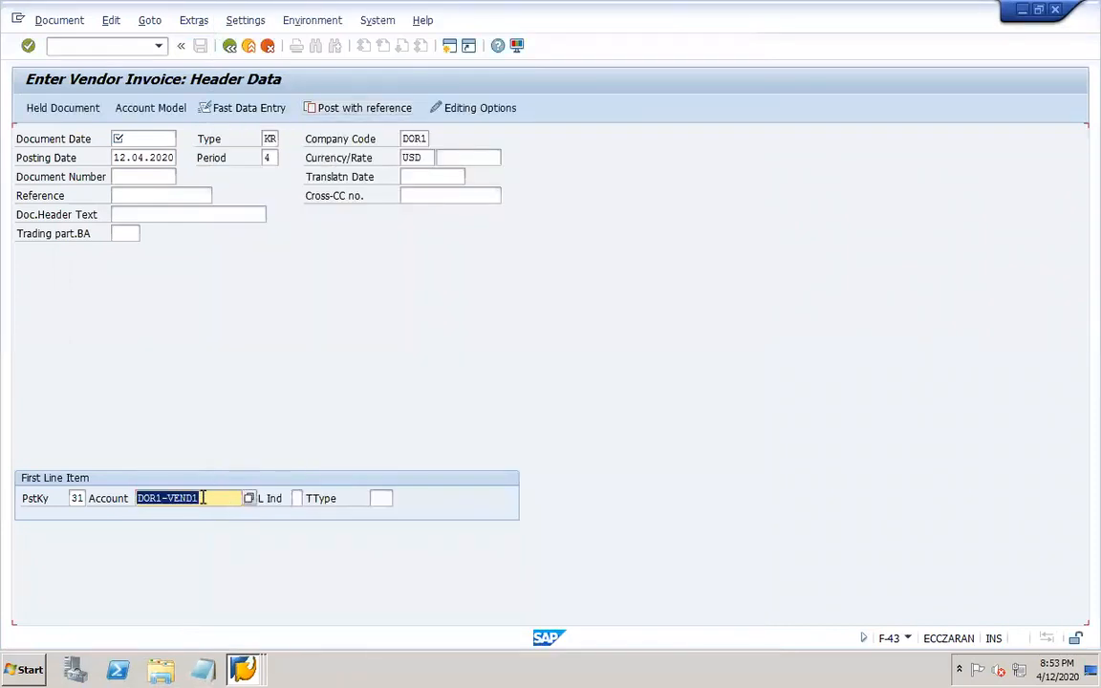
{"action": "left_click", "coordinate": [203, 498]}
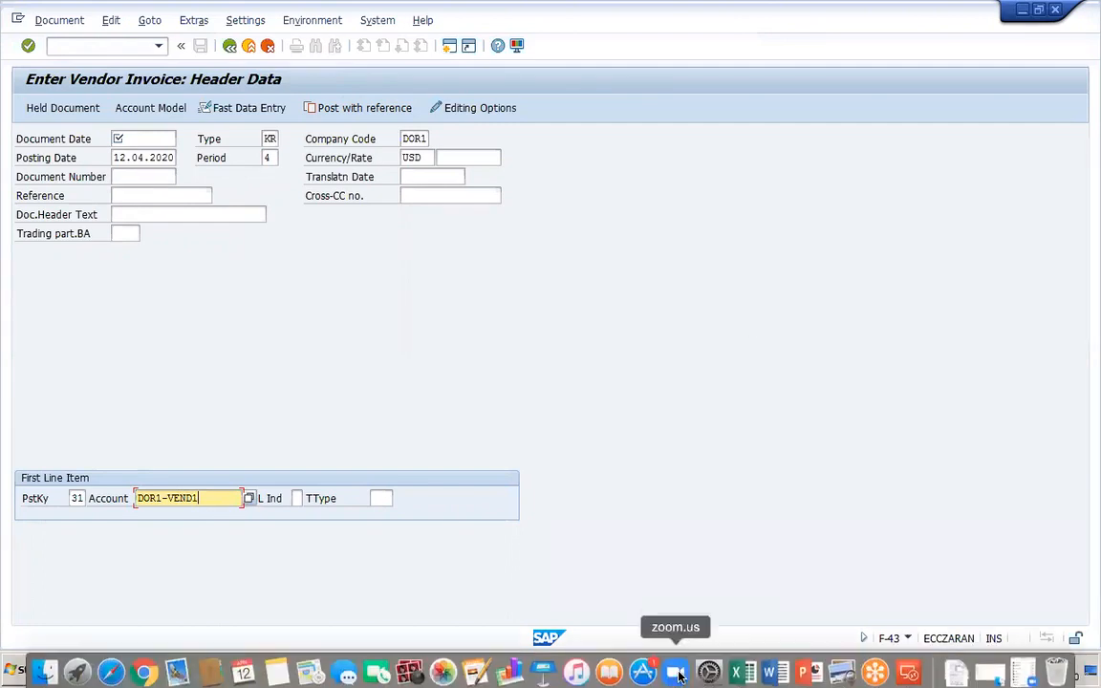
Switch to the PowerPoint work notes and list "Account group – OBD2" and "Number ranges – XDN1" under Account receivables on slide 30
{"action": "left_click", "coordinate": [806, 675]}
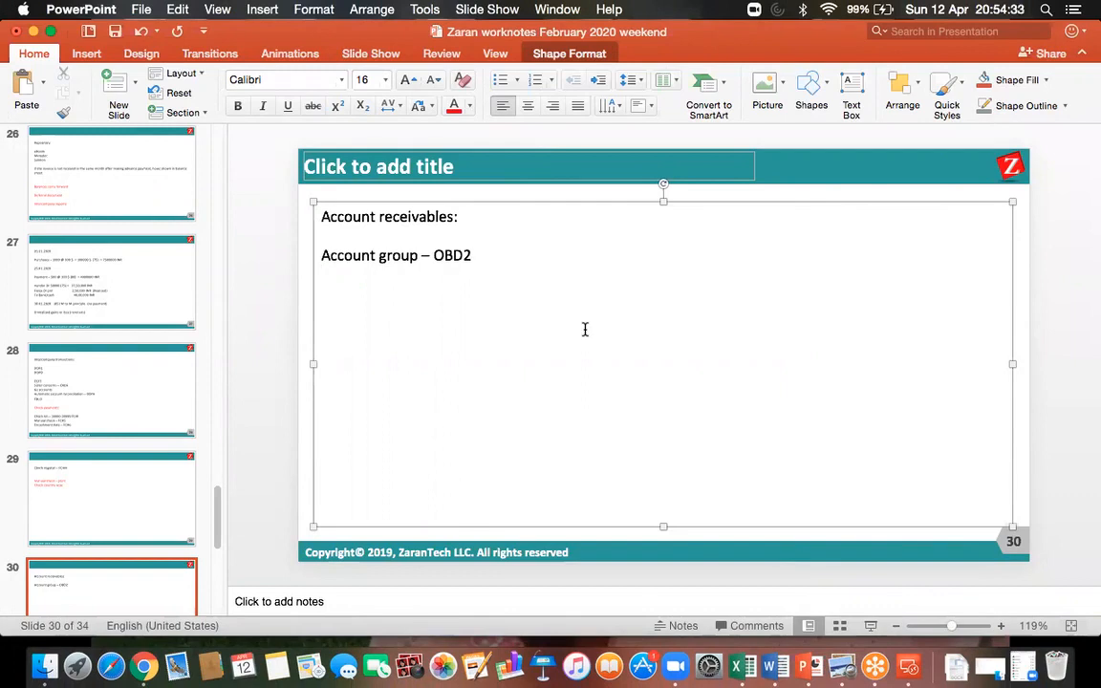
{"action": "type", "text": "nt group – OBD2 Number range"}
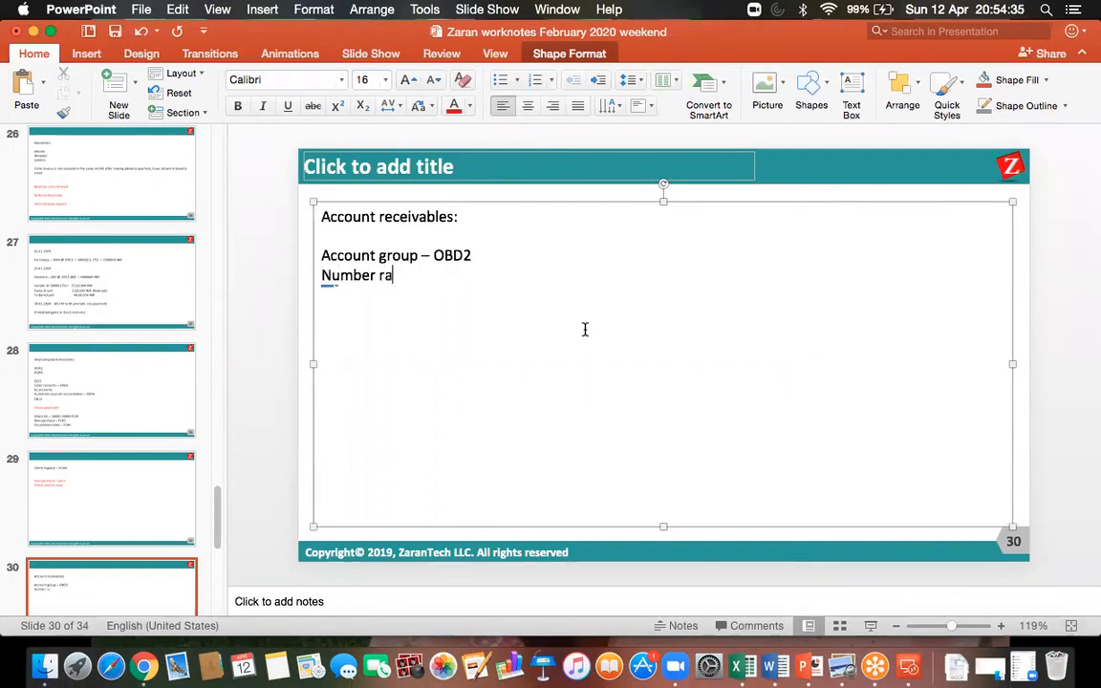
{"action": "type", "text": "s -"}
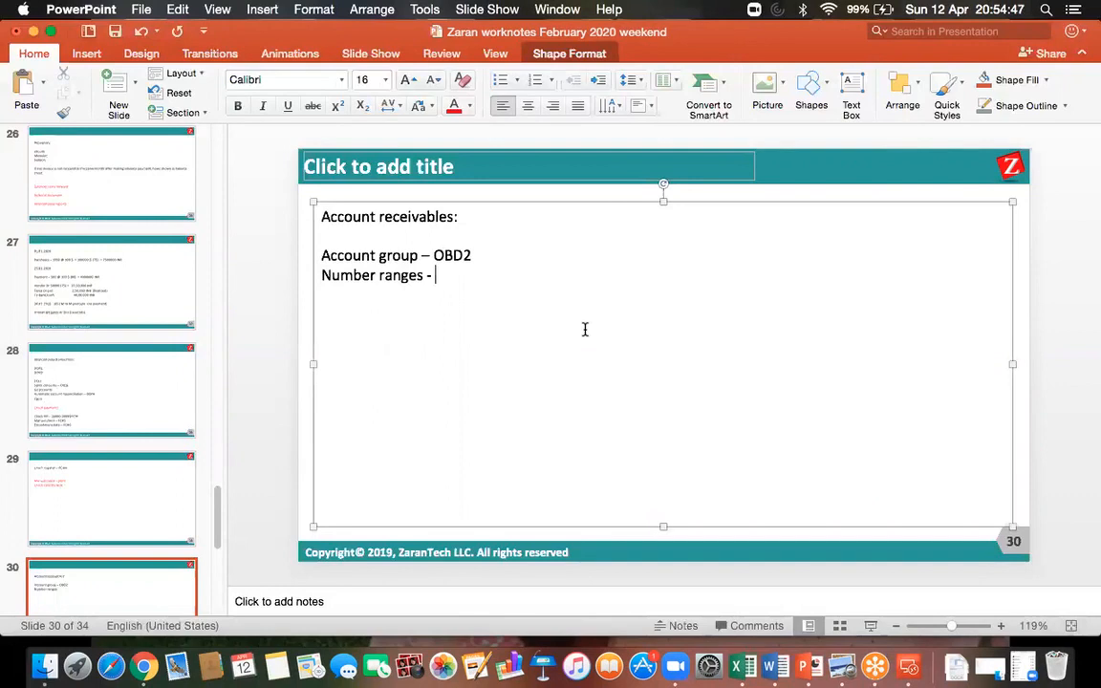
{"action": "type", "text": "XDB"}
{"action": "key", "text": "BackSpace"}
{"action": "type", "text": "N1"}
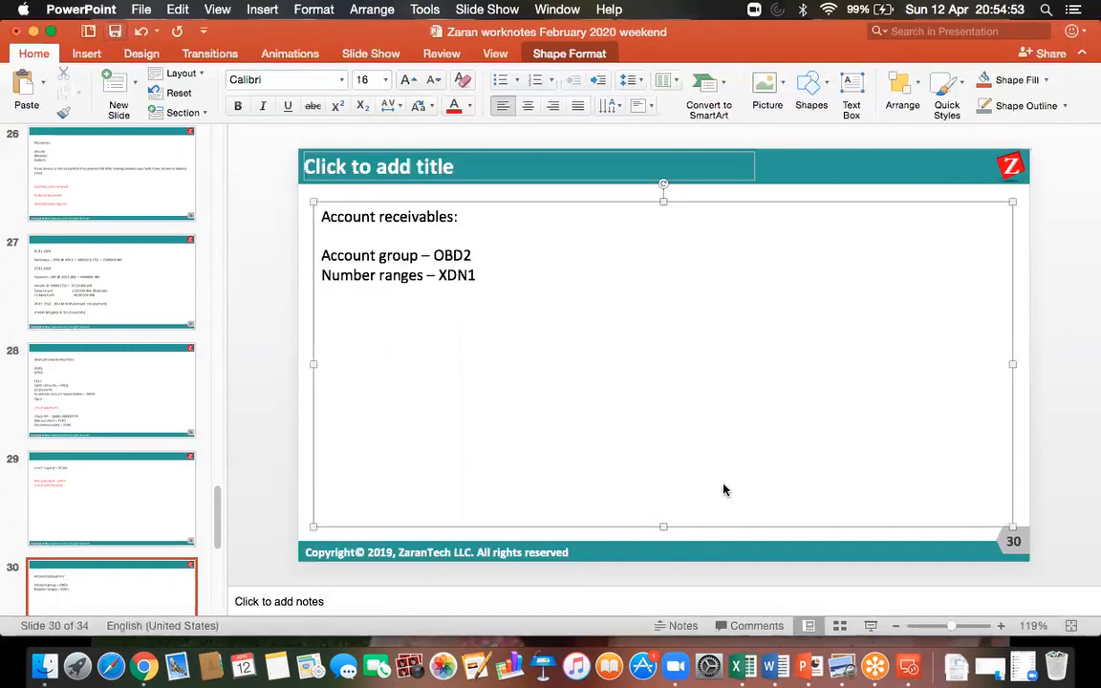
Switch to SAP, open the customer number range intervals with transaction XDN1 and examine interval XX's from and to numbers
{"action": "left_click", "coordinate": [906, 664]}
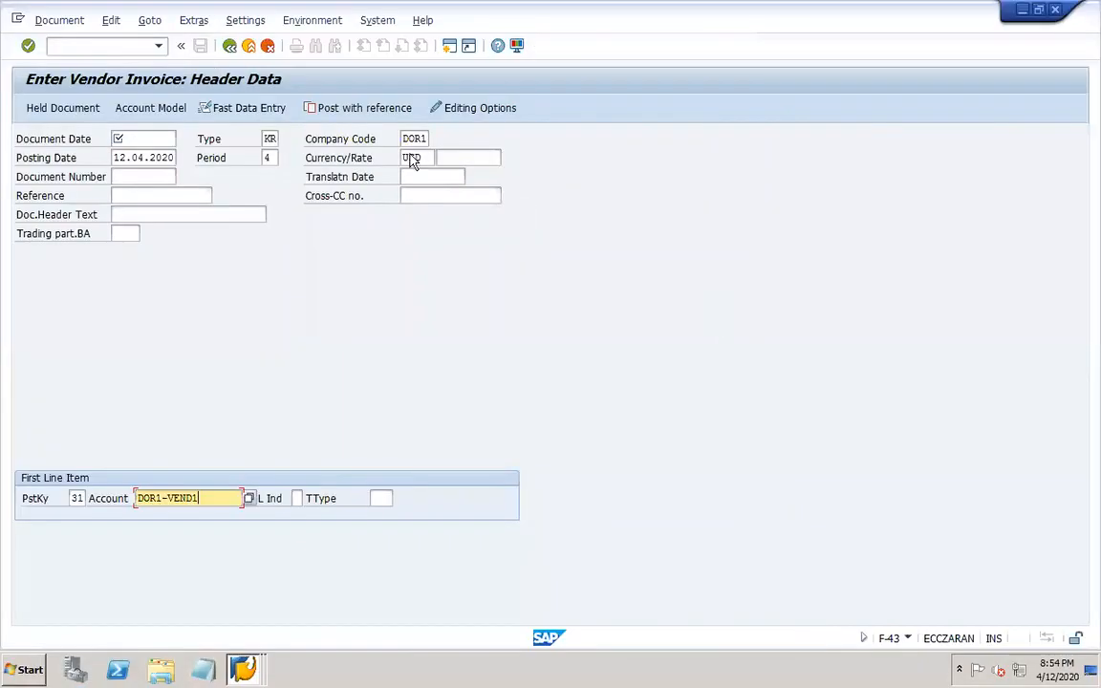
{"action": "type", "text": "/"}
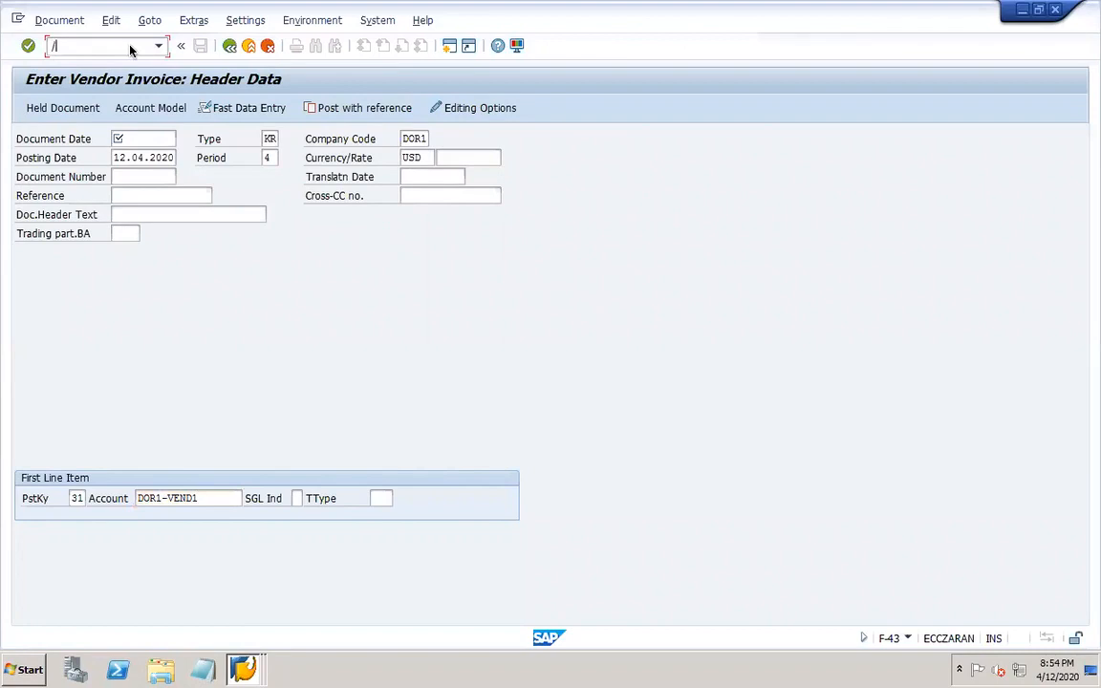
{"action": "type", "text": "NXDN1"}
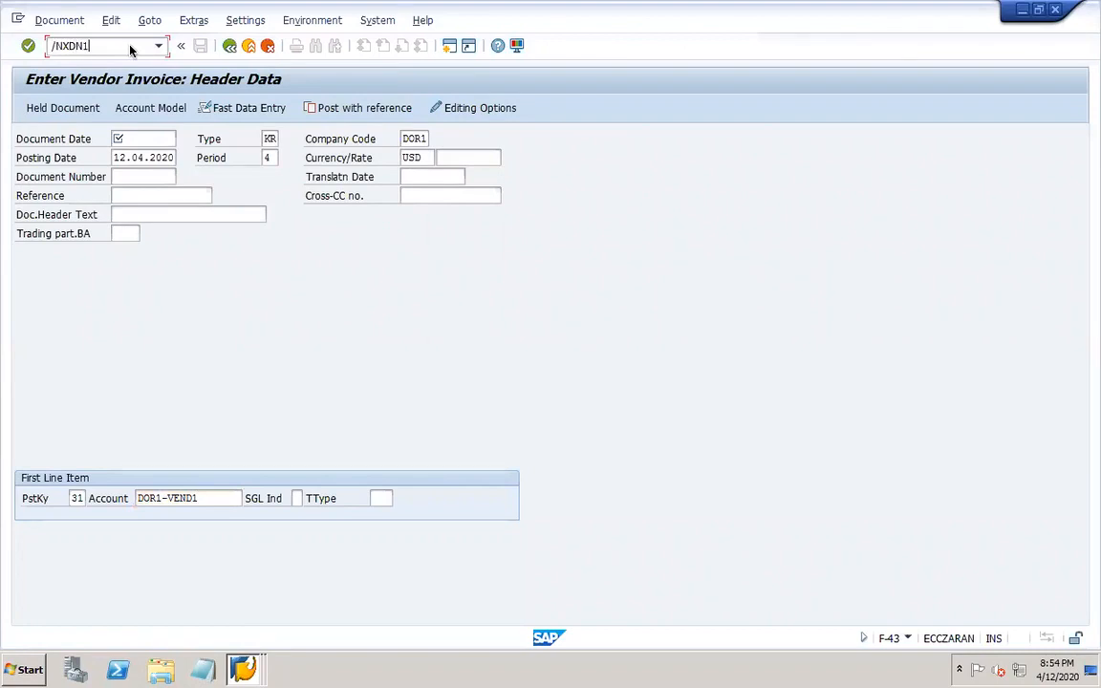
{"action": "key", "text": "Return"}
{"action": "left_click", "coordinate": [207, 179]}
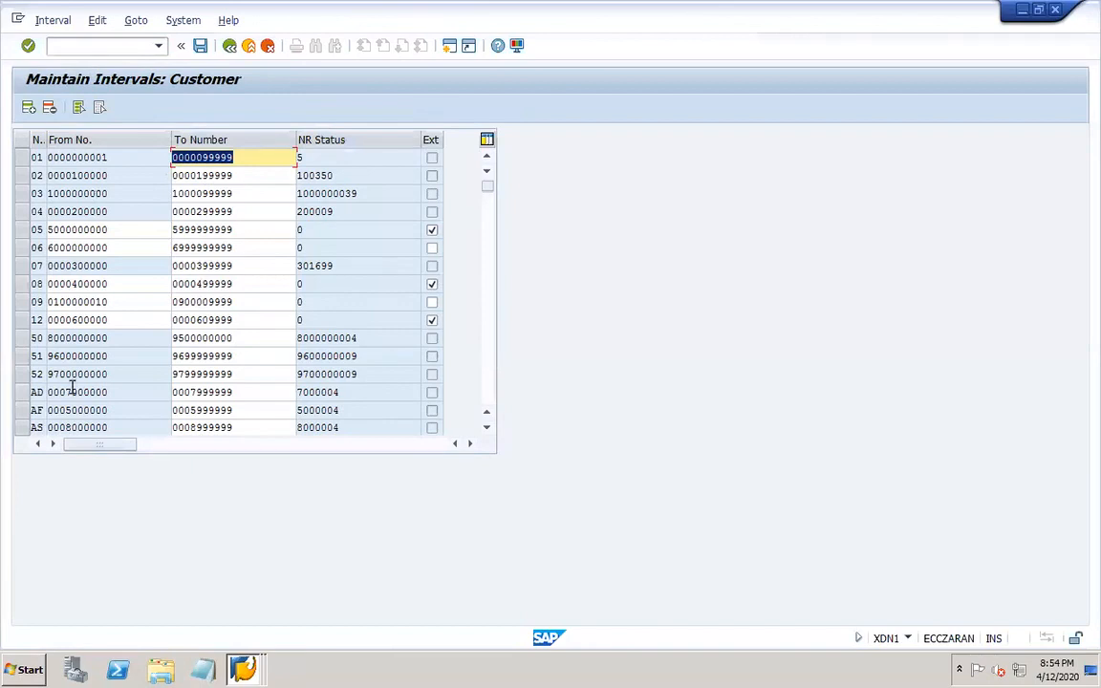
{"action": "left_click", "coordinate": [487, 384]}
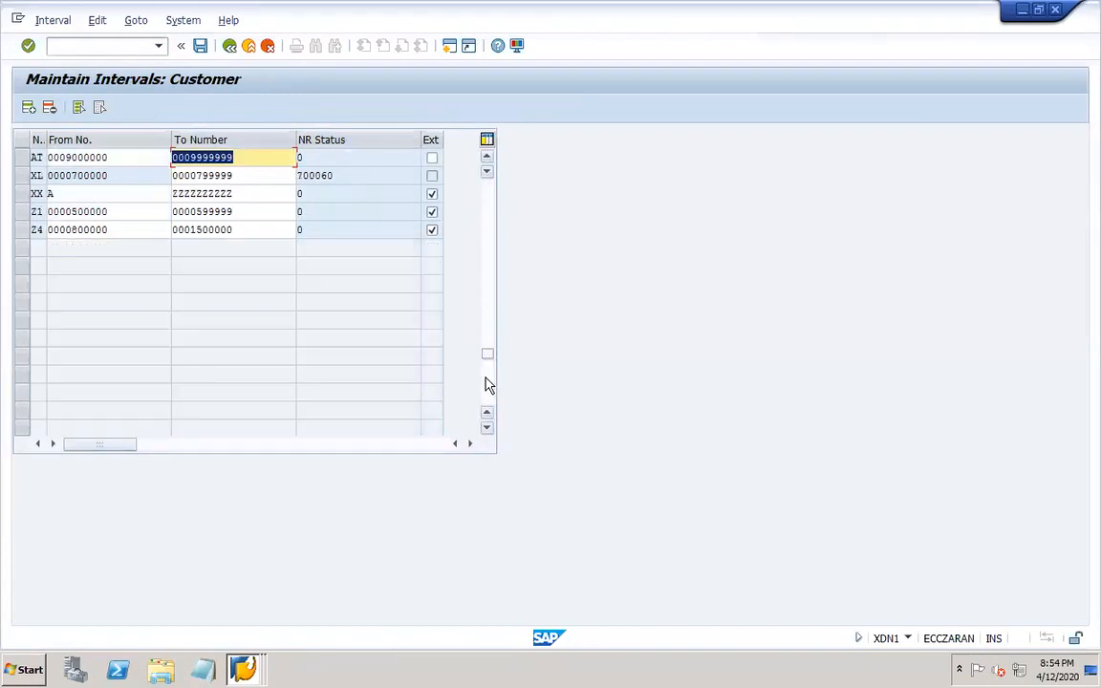
{"action": "left_click", "coordinate": [22, 194]}
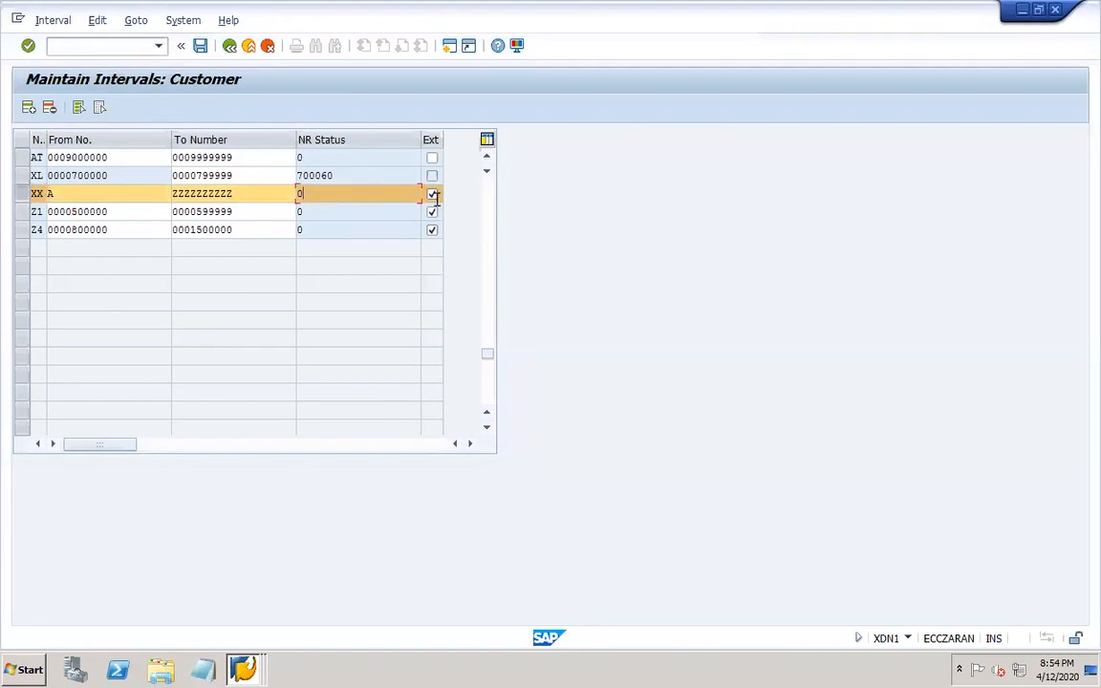
{"action": "left_click", "coordinate": [74, 196]}
{"action": "left_click", "coordinate": [230, 198]}
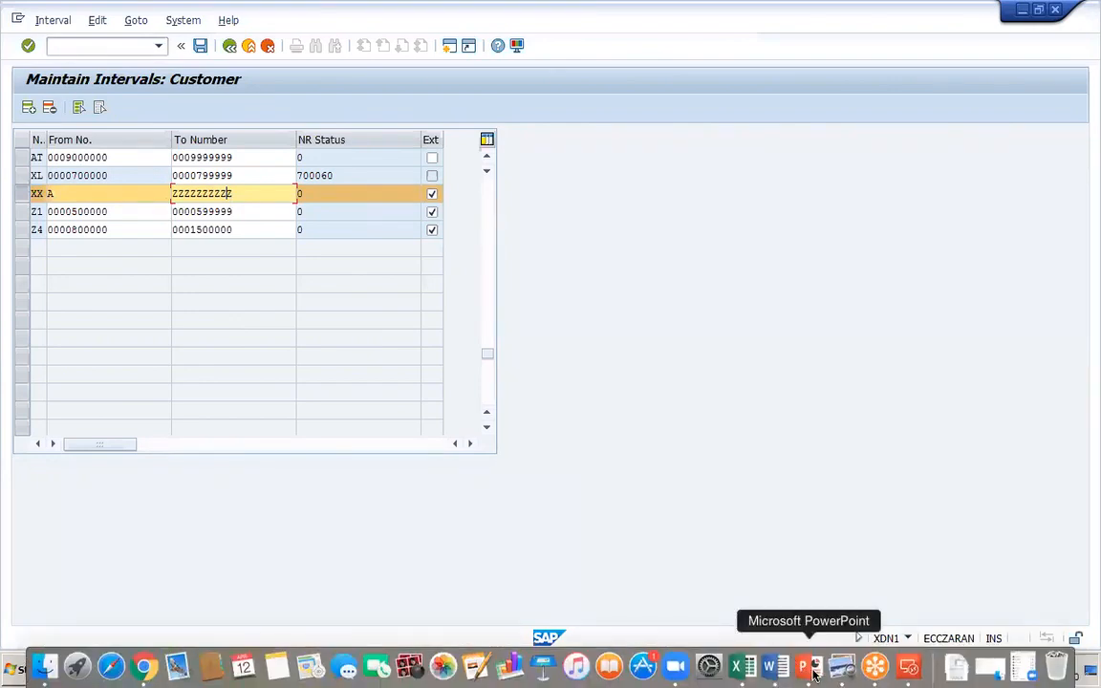
Switch to PowerPoint, add "XX" after the "Number ranges – XDN1" note and save the presentation
{"action": "left_click", "coordinate": [803, 675]}
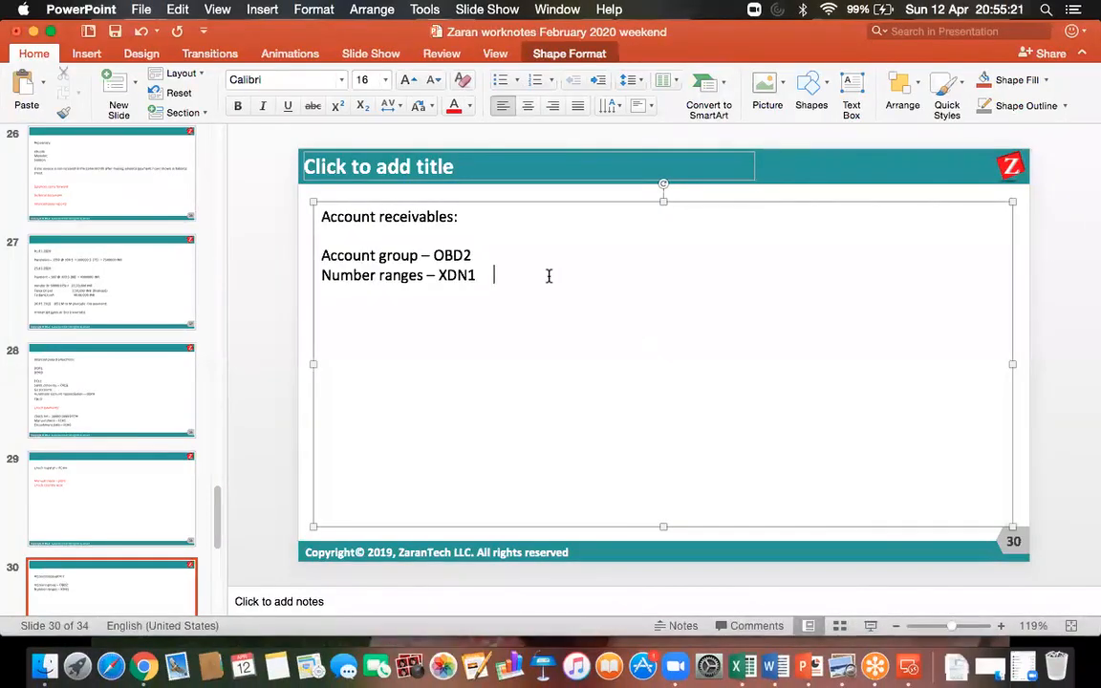
{"action": "type", "text": "XX"}
{"action": "key", "text": "Return"}
{"action": "left_click", "coordinate": [116, 36]}
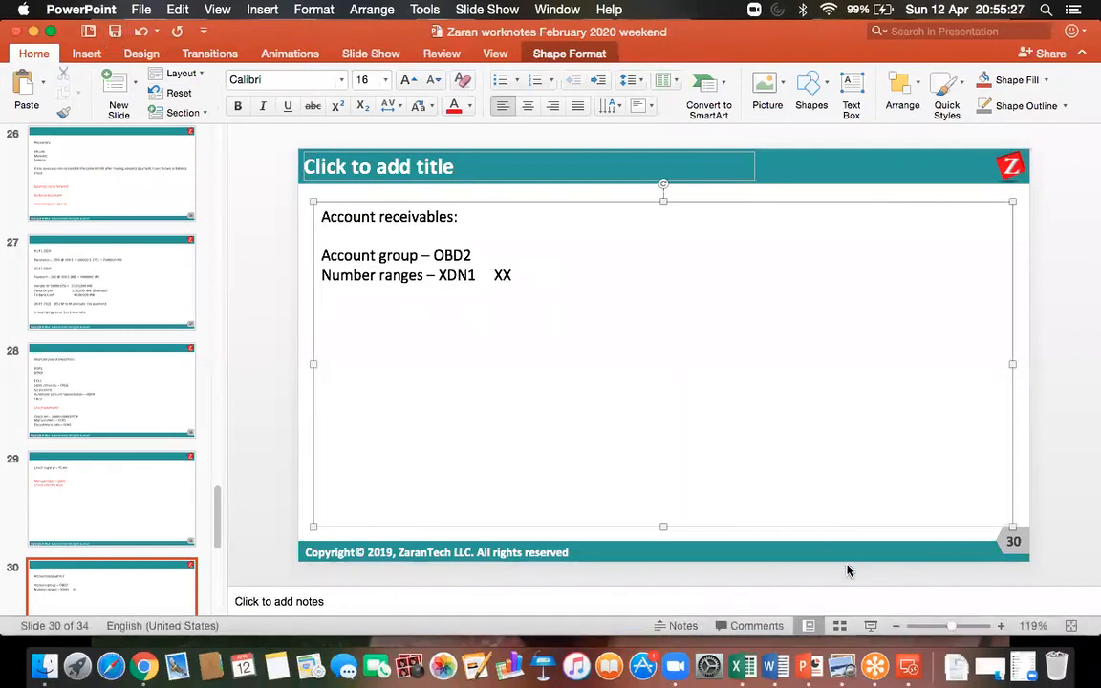
{"action": "left_click", "coordinate": [908, 667]}
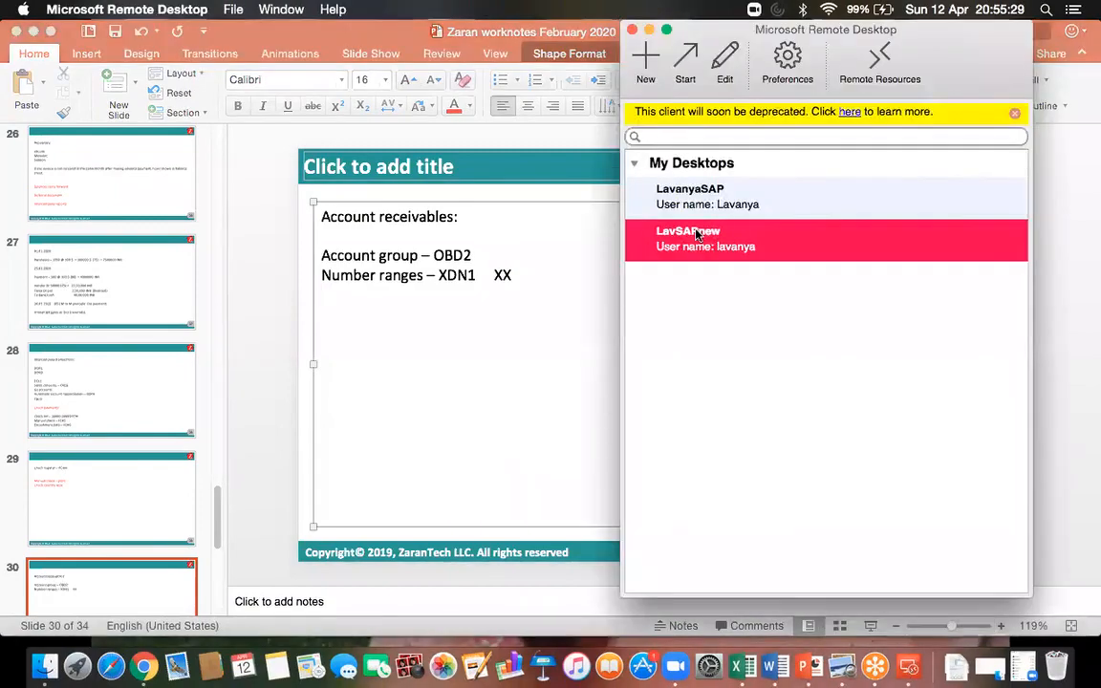
{"action": "double_click", "coordinate": [697, 235]}
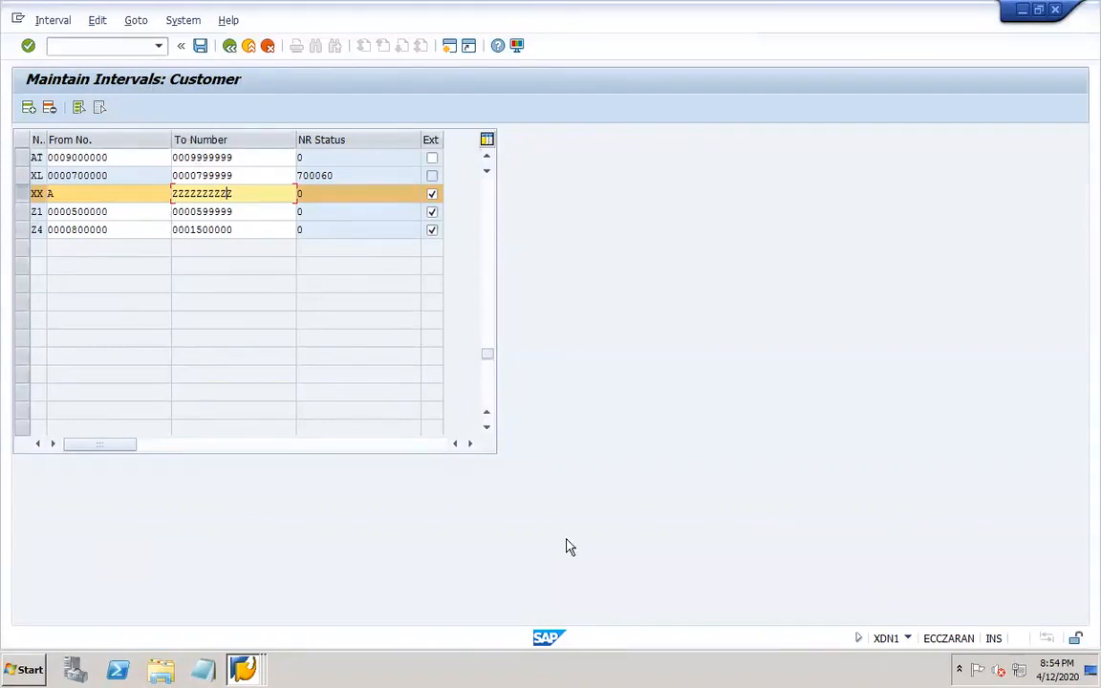
{"action": "mouse_move", "coordinate": [741, 674]}
{"action": "left_click", "coordinate": [804, 666]}
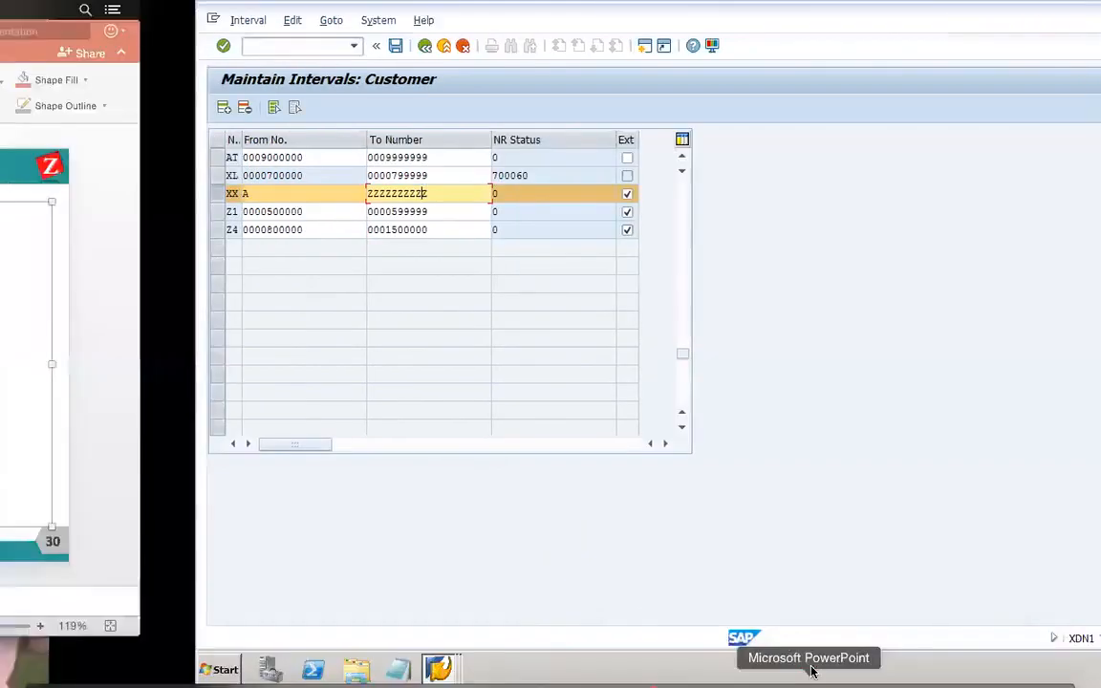
Add the line "Assign number ranges to account grp - OBAR" below the number ranges note and save the presentation
{"action": "key", "text": "Return"}
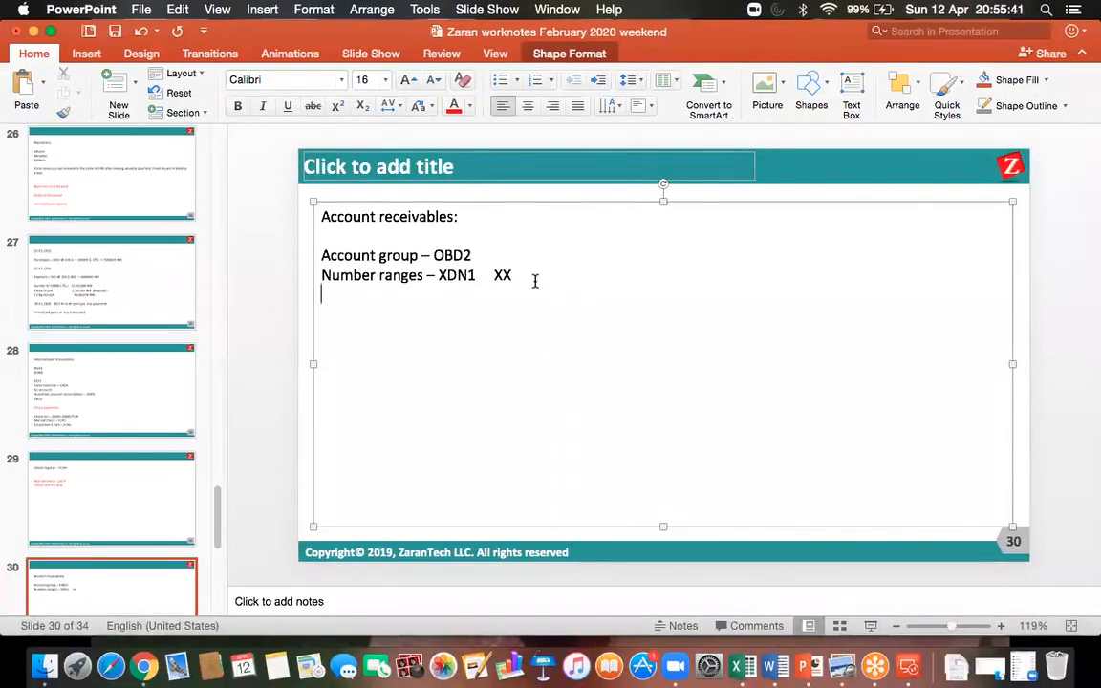
{"action": "type", "text": "Assign n"}
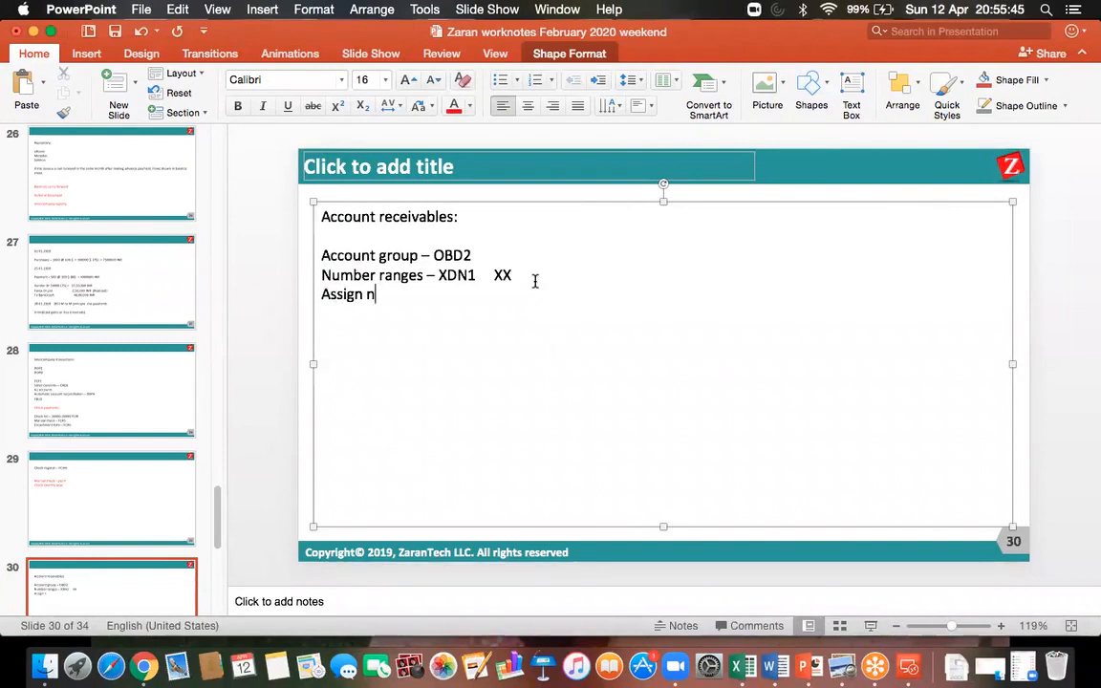
{"action": "type", "text": "umber ranges to"}
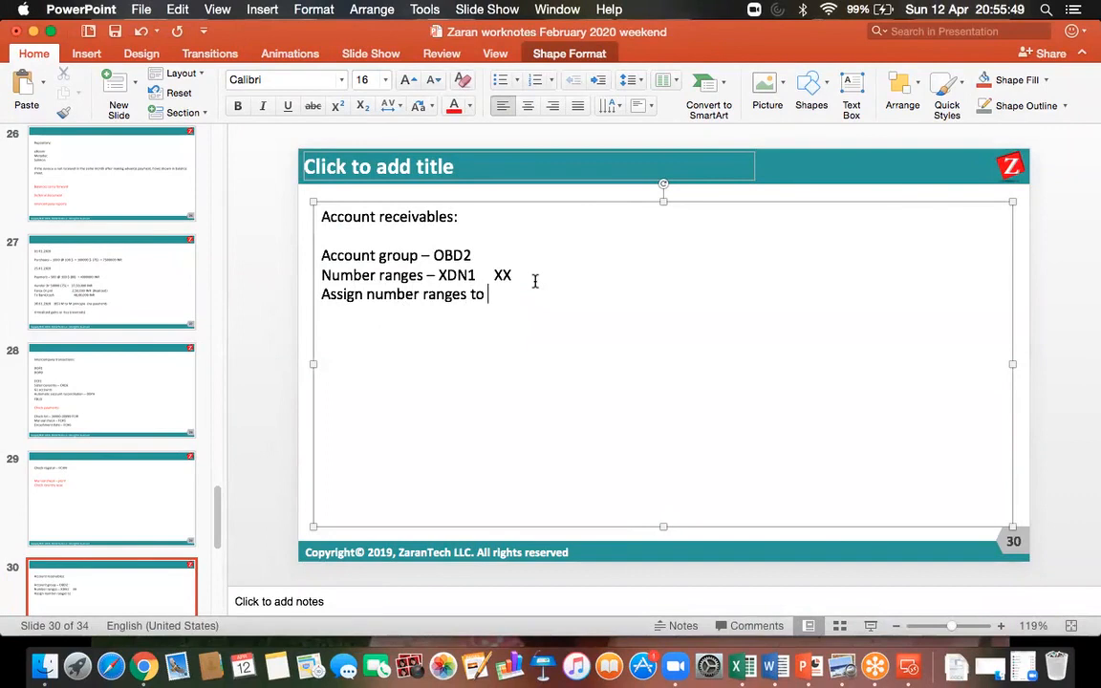
{"action": "type", "text": " account grp - OBAR"}
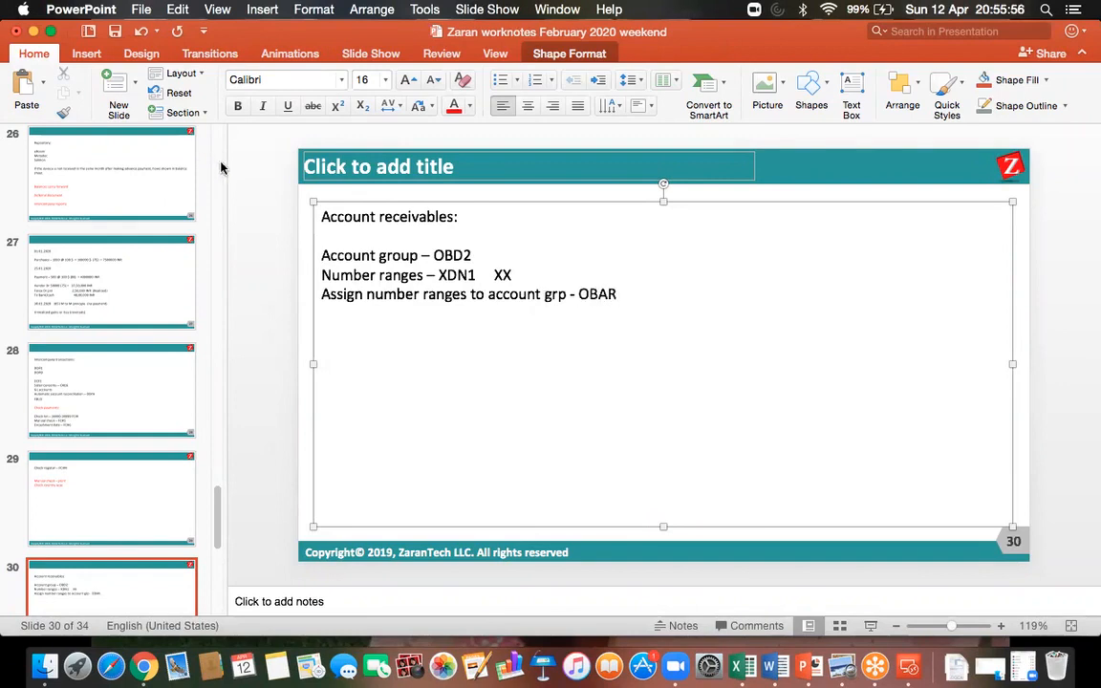
{"action": "left_click", "coordinate": [114, 32]}
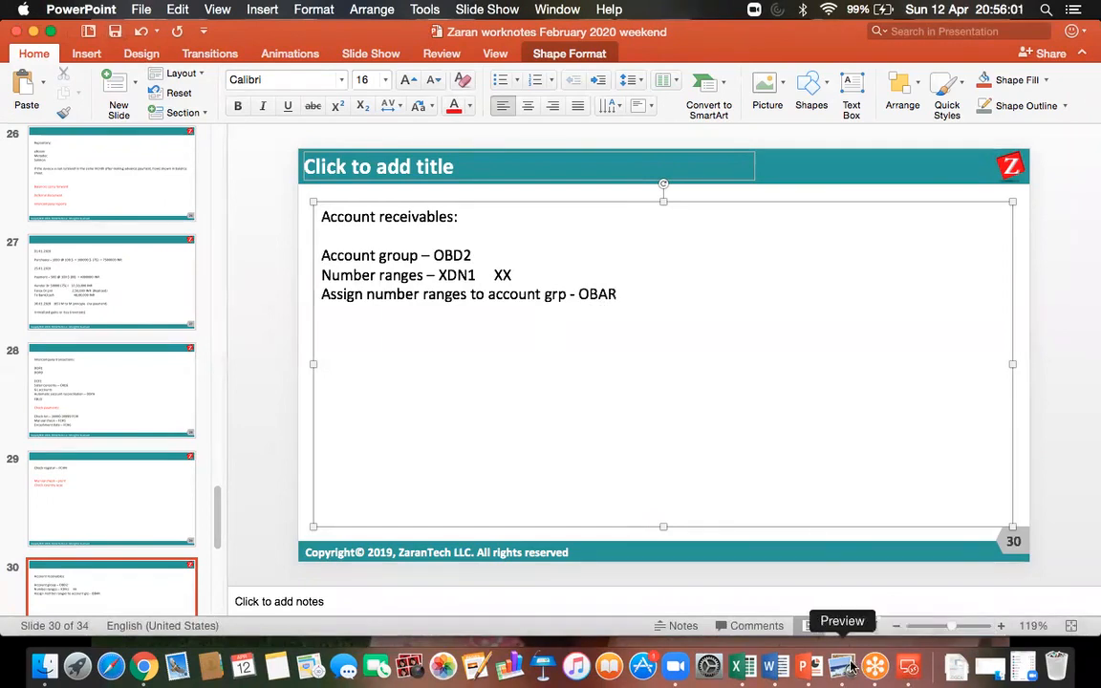
Switch to SAP, open the customer account group number range assignment with transaction OBAR and position the list on group DOR1
{"action": "left_click", "coordinate": [909, 673]}
{"action": "double_click", "coordinate": [611, 225]}
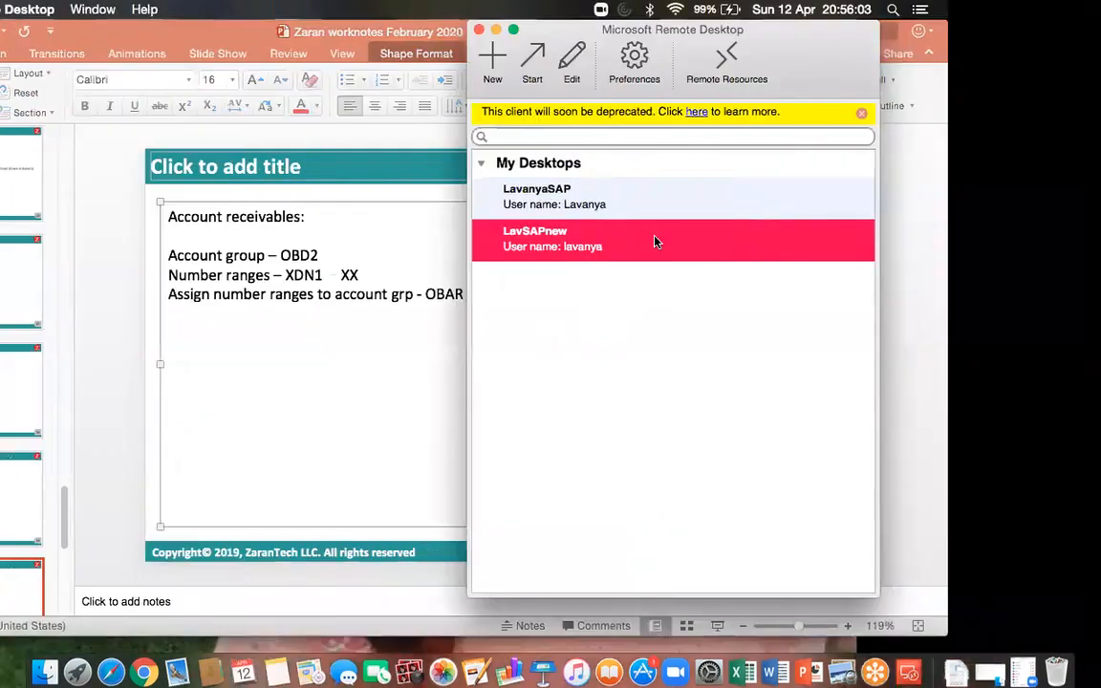
{"action": "left_click", "coordinate": [86, 45]}
{"action": "type", "text": "/NOBAR"}
{"action": "key", "text": "Return"}
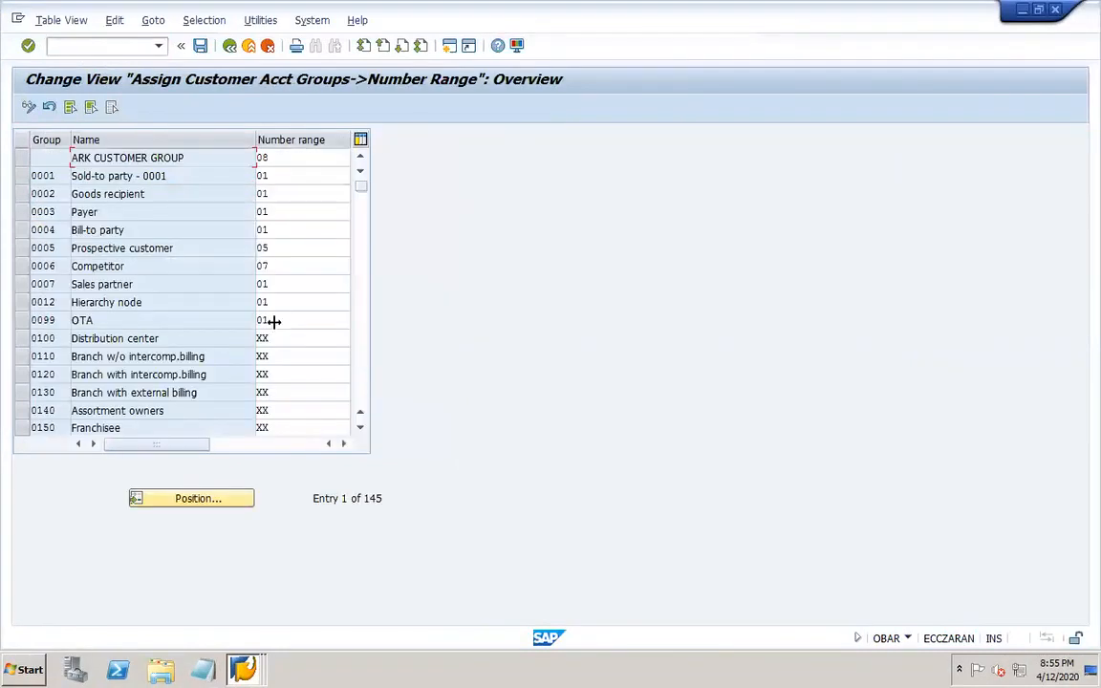
{"action": "left_click", "coordinate": [210, 500]}
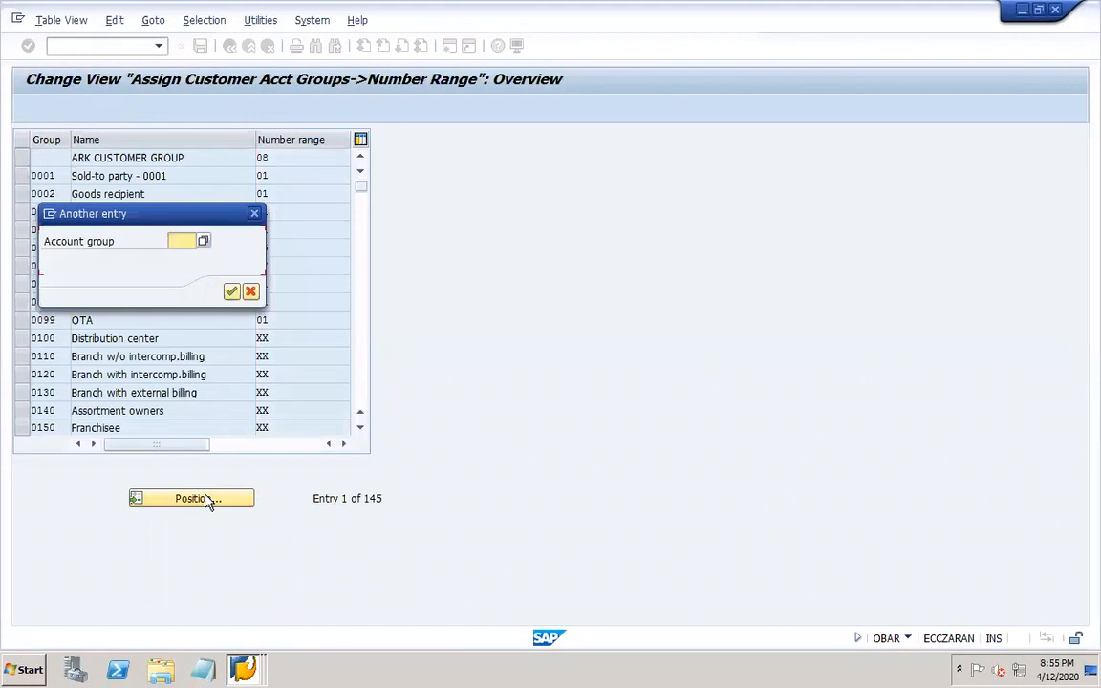
{"action": "type", "text": "DOR1"}
{"action": "key", "text": "Return"}
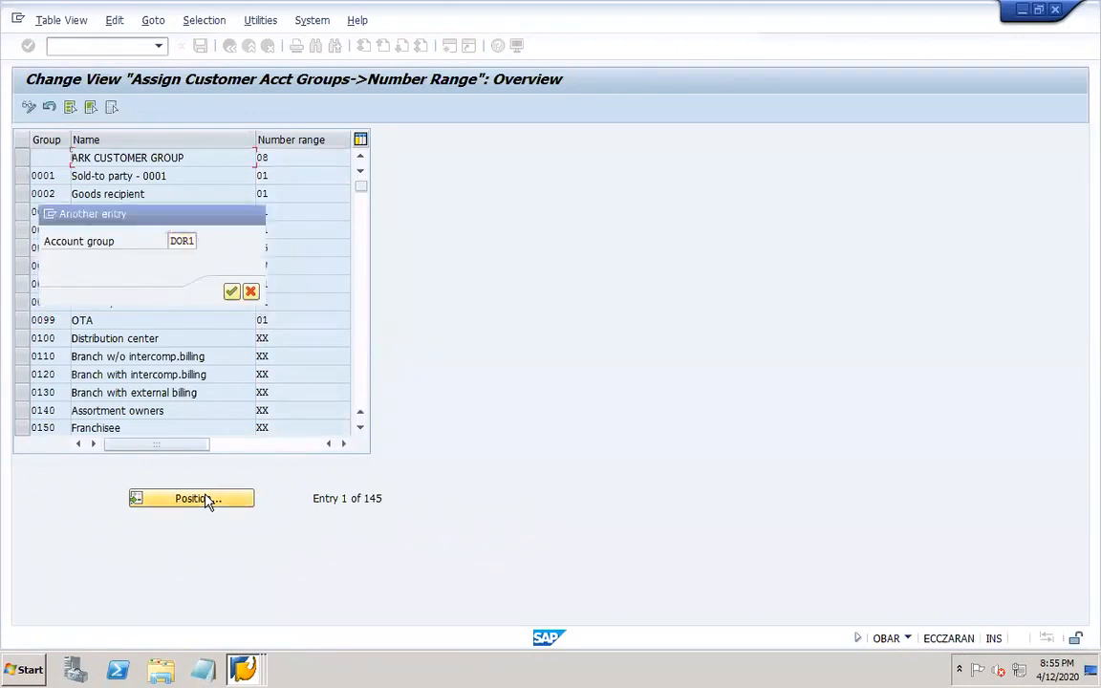
Assign number range XX to customer account group DOR1 and save it under the "DOR1 Translation" customizing request
{"action": "left_click", "coordinate": [298, 160]}
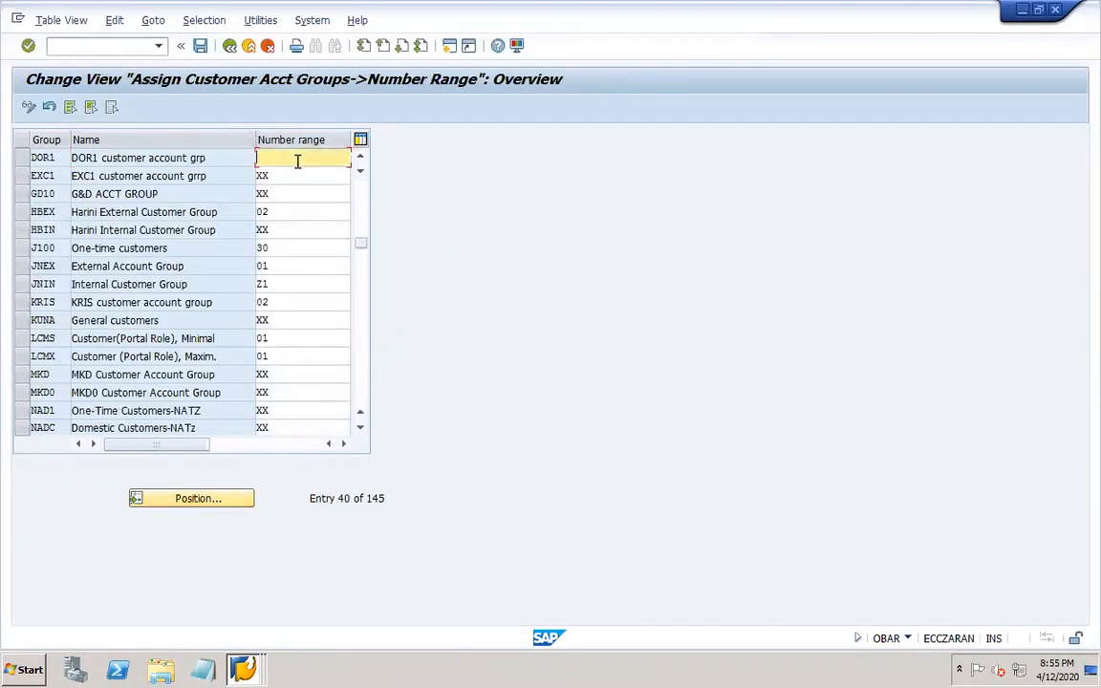
{"action": "type", "text": "XX"}
{"action": "left_click", "coordinate": [275, 177]}
{"action": "left_click", "coordinate": [201, 46]}
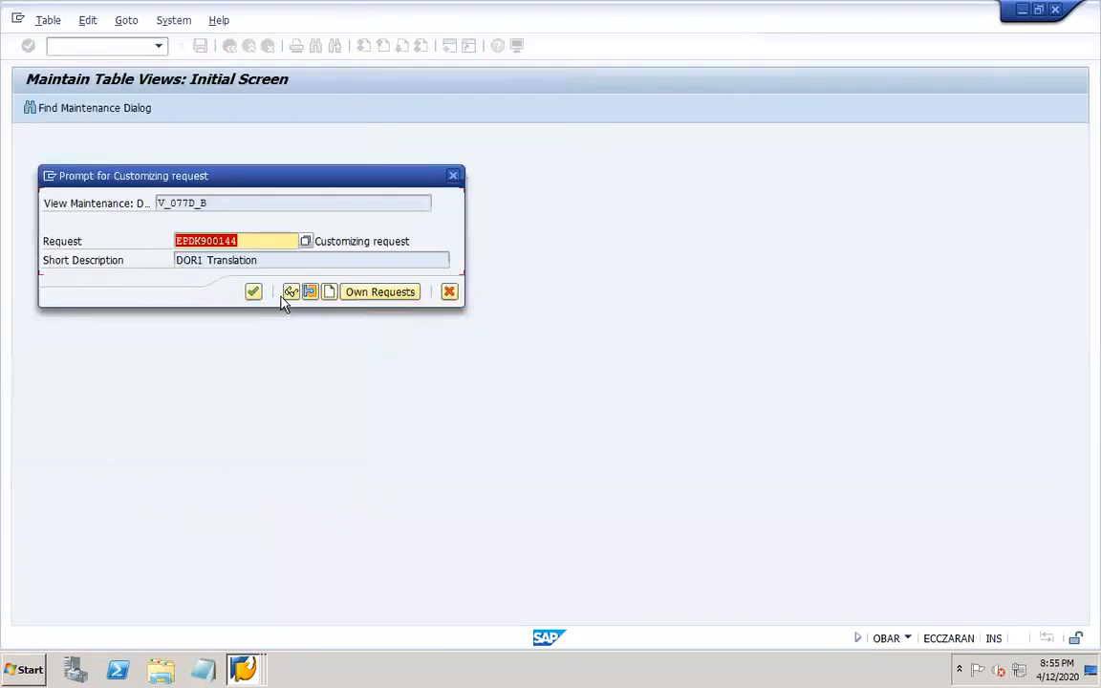
{"action": "left_click", "coordinate": [252, 290]}
Switch to PowerPoint, add the line "Tolerances – OBA3" below the OBAR note and save the presentation
{"action": "mouse_move", "coordinate": [770, 659]}
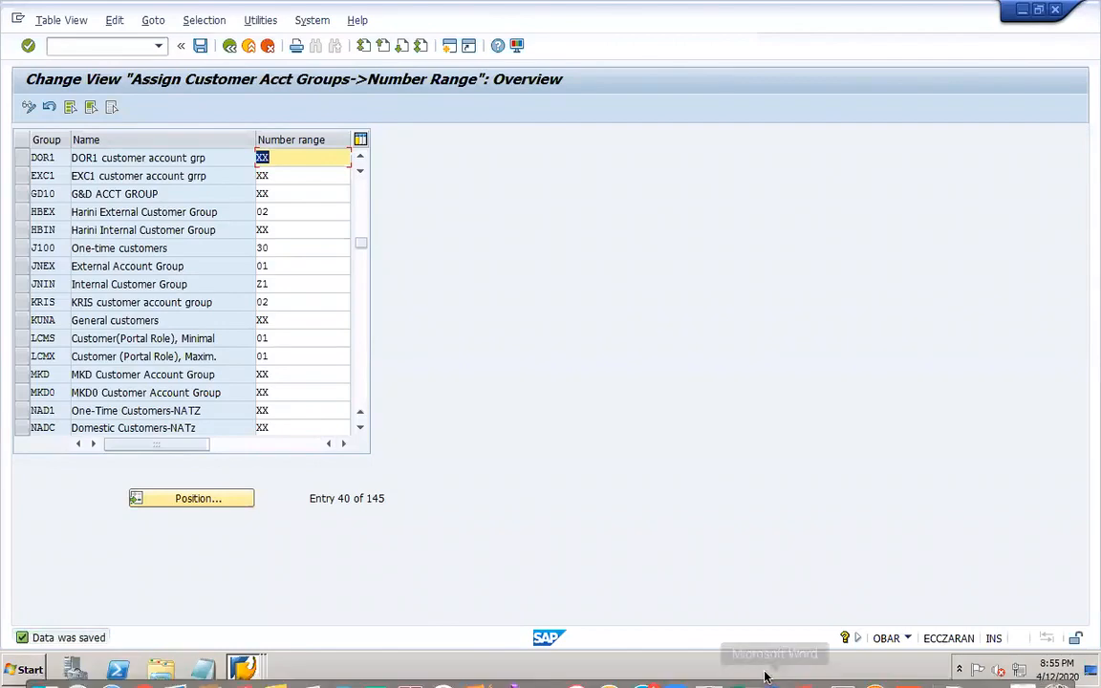
{"action": "left_click", "coordinate": [806, 669]}
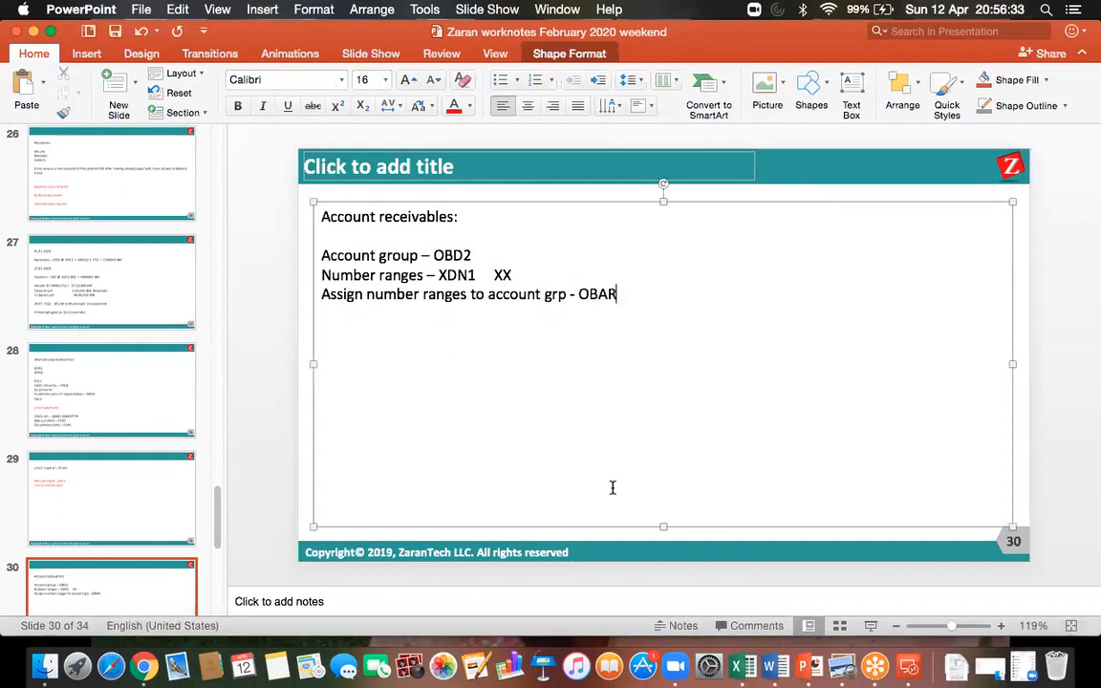
{"action": "key", "text": "Return"}
{"action": "type", "text": "R"}
{"action": "key", "text": "BackSpace"}
{"action": "type", "text": "Toleranc"}
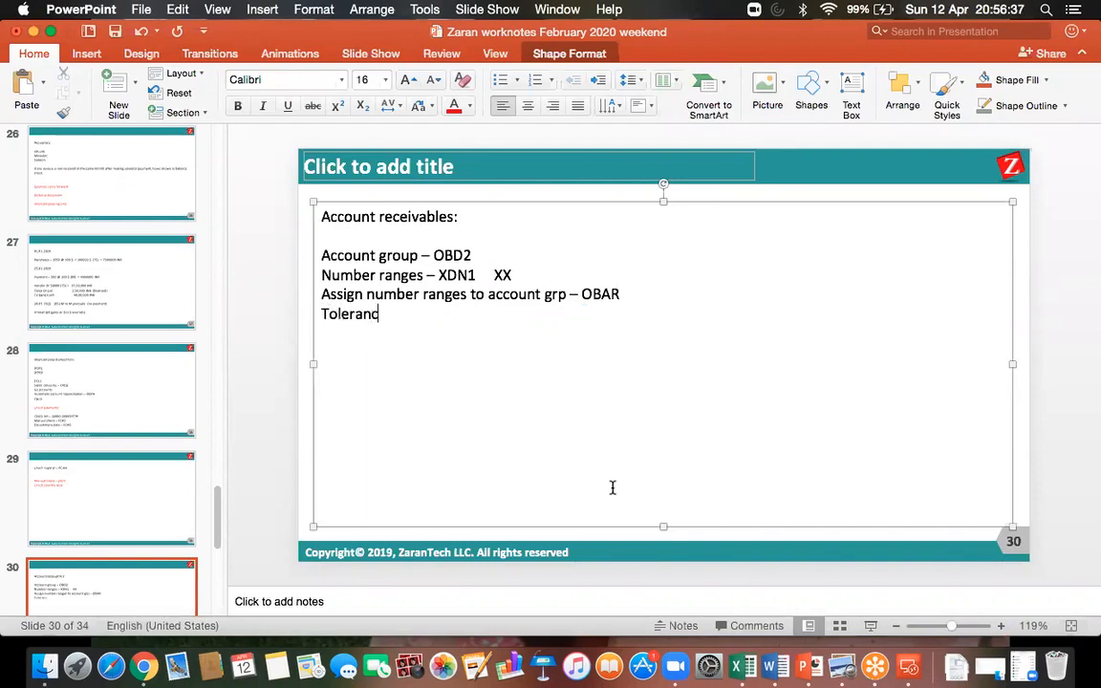
{"action": "type", "text": "ss - OBA2"}
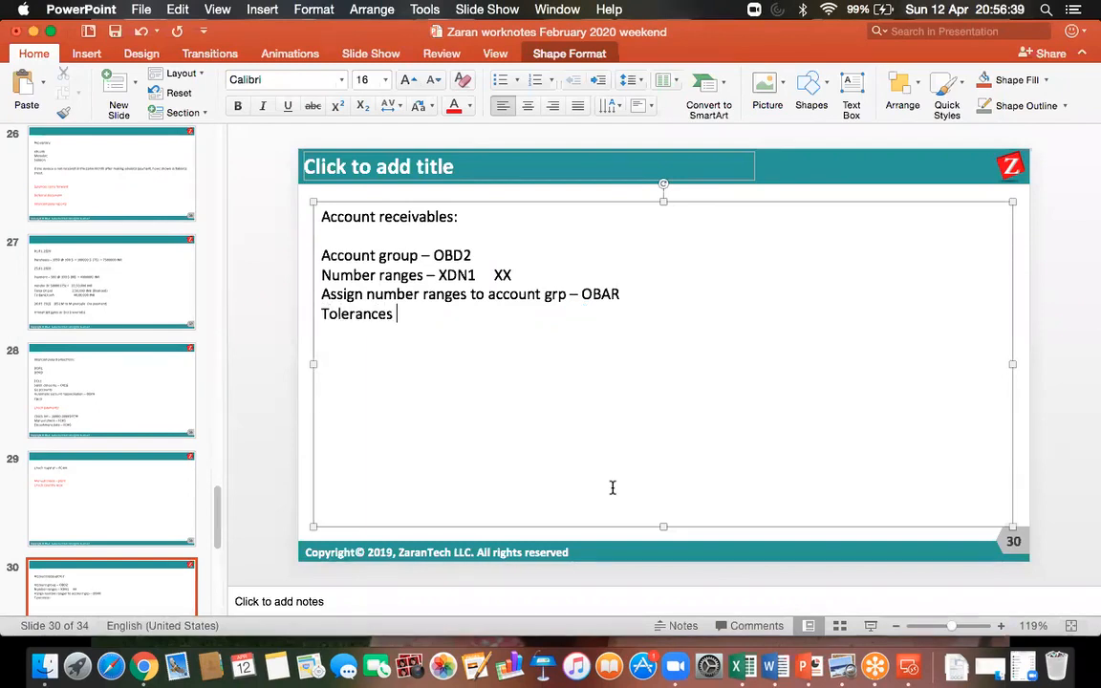
{"action": "key", "text": "BackSpace"}
{"action": "type", "text": "3"}
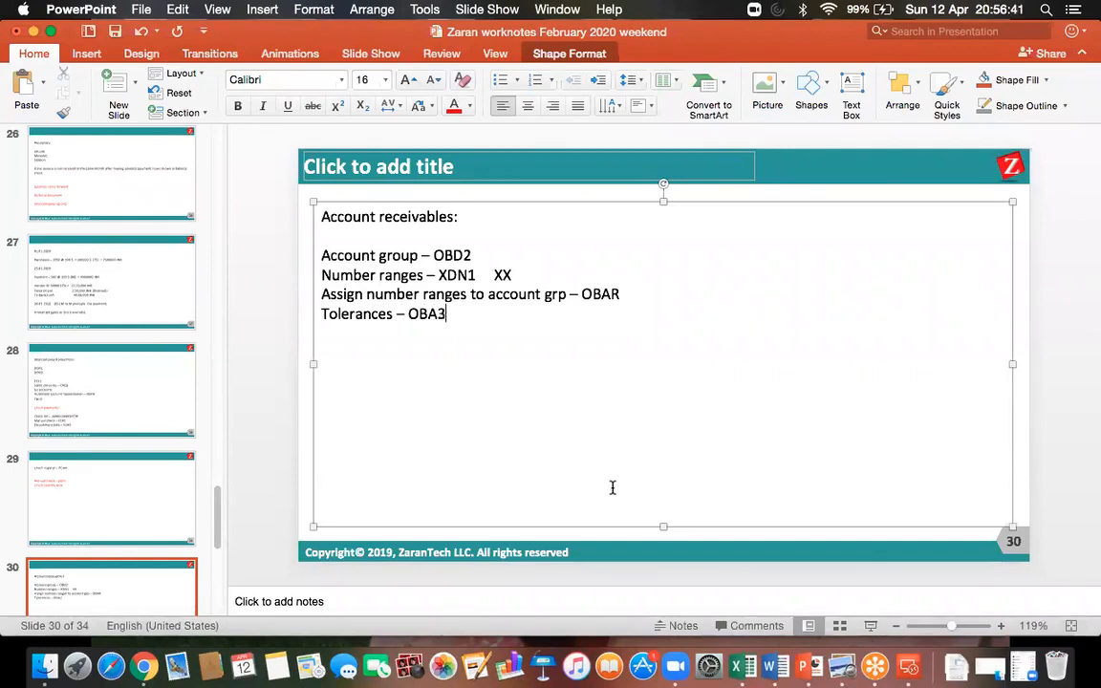
{"action": "left_click", "coordinate": [113, 34]}
Switch to SAP, open the customer/vendor tolerances with transaction OBA3 and position the list on company code DOR1
{"action": "left_click", "coordinate": [909, 666]}
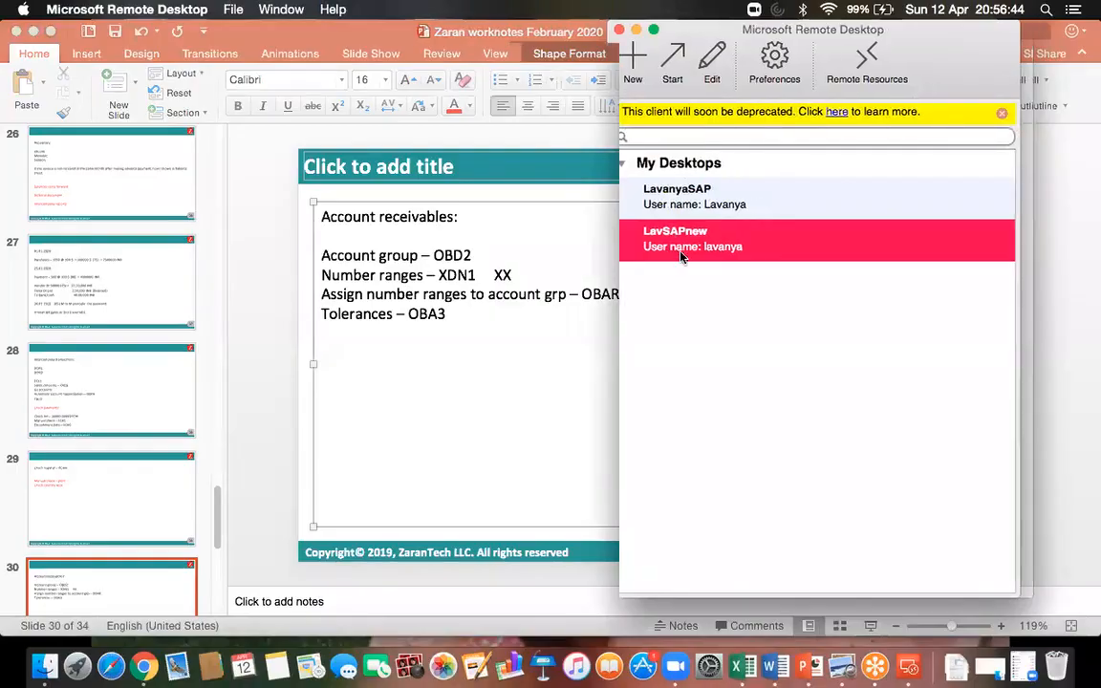
{"action": "double_click", "coordinate": [681, 240]}
{"action": "type", "text": "/noba"}
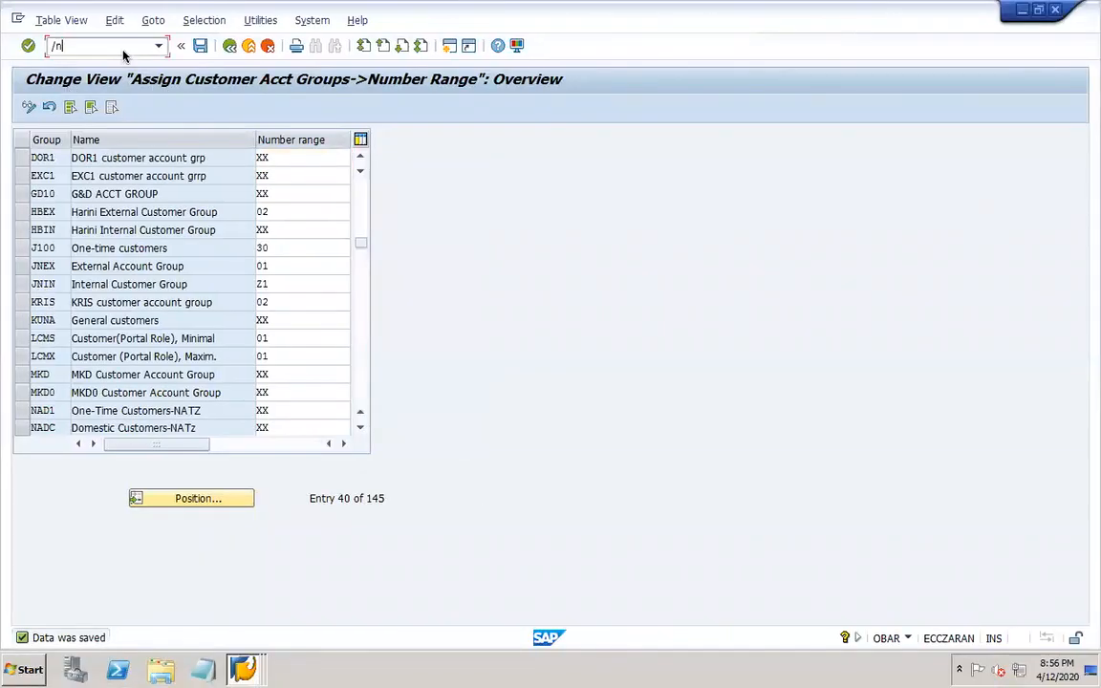
{"action": "key", "text": "Return"}
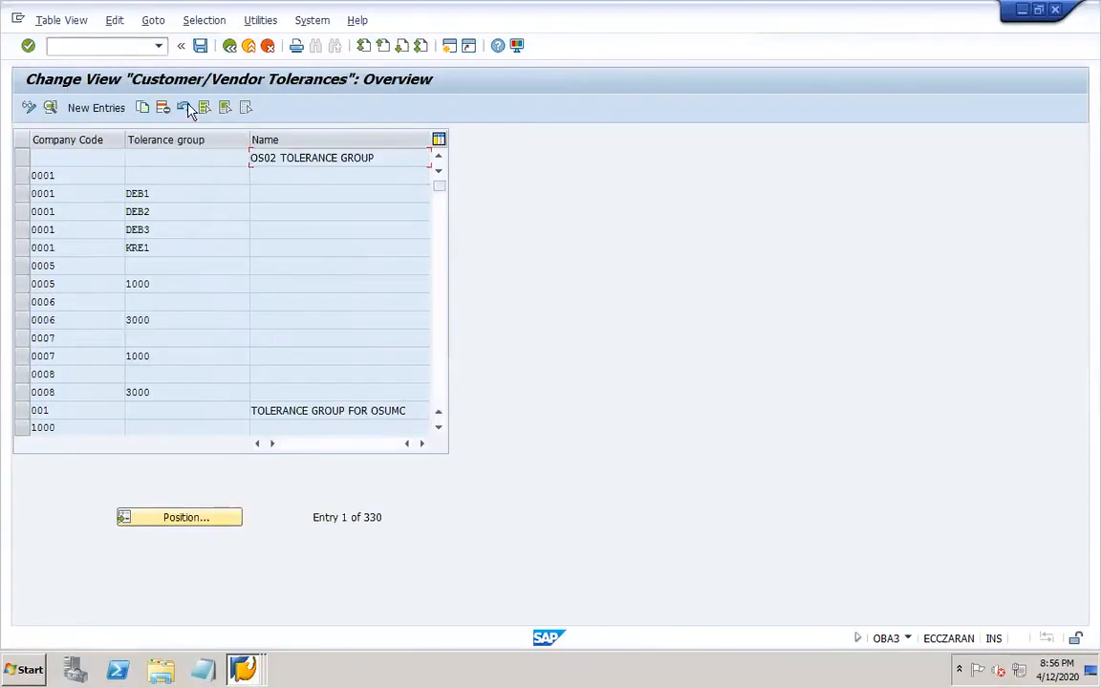
{"action": "left_click", "coordinate": [181, 518]}
{"action": "type", "text": "dor1"}
{"action": "key", "text": "Return"}
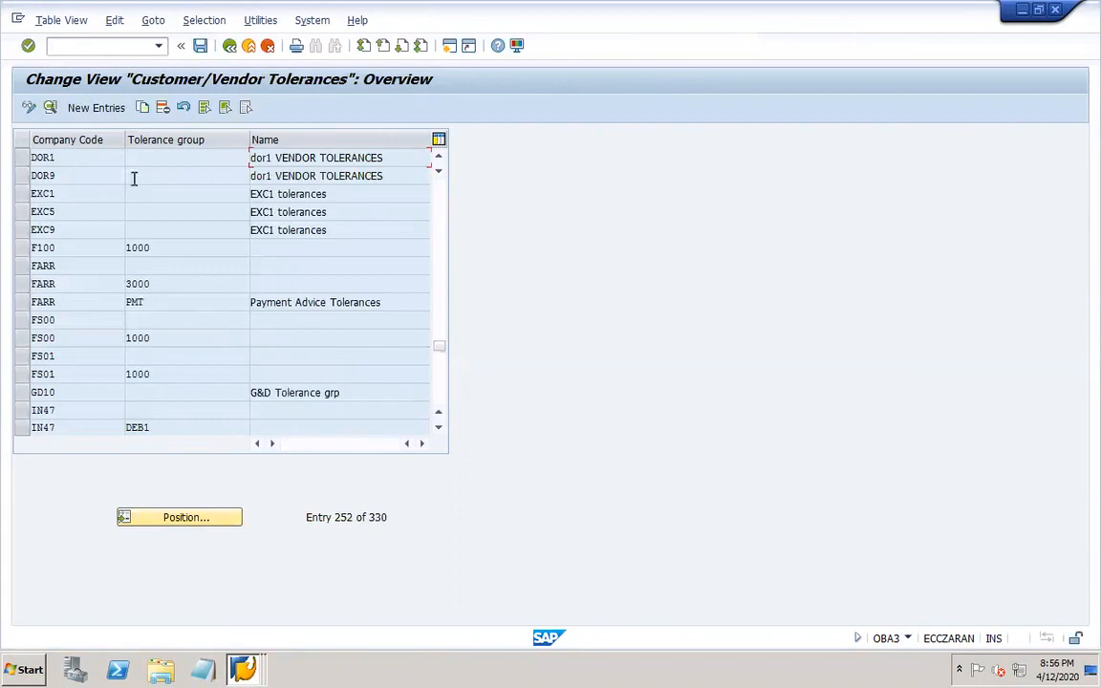
Review the details of the DOR1 tolerance entry, including its name, and return to SAP Easy Access
{"action": "double_click", "coordinate": [91, 157]}
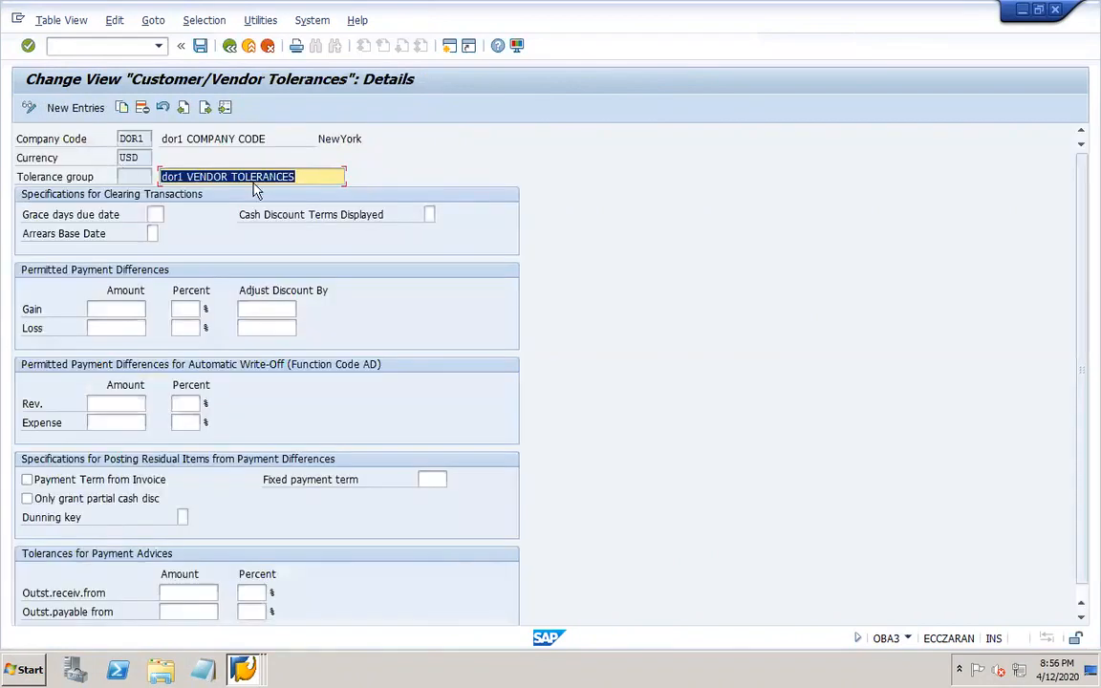
{"action": "left_click", "coordinate": [326, 175]}
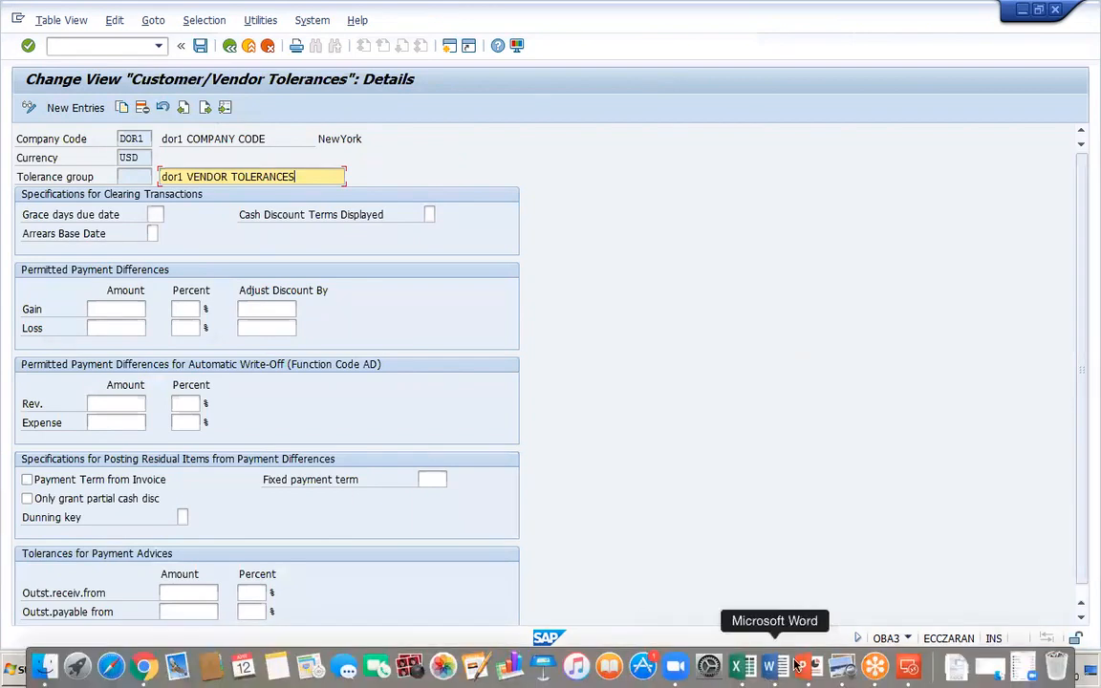
{"action": "left_click", "coordinate": [83, 45]}
{"action": "type", "text": "/n"}
{"action": "key", "text": "Return"}
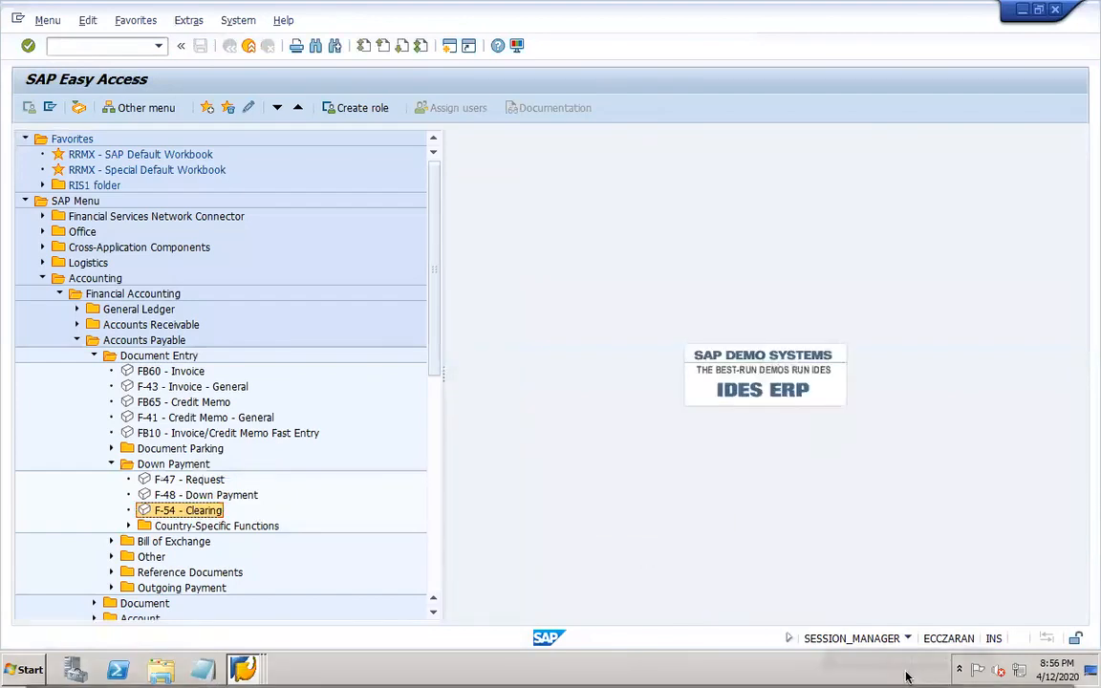
Switch to PowerPoint, add the line "GL accounts" below the tolerances note and save the presentation
{"action": "left_click", "coordinate": [809, 669]}
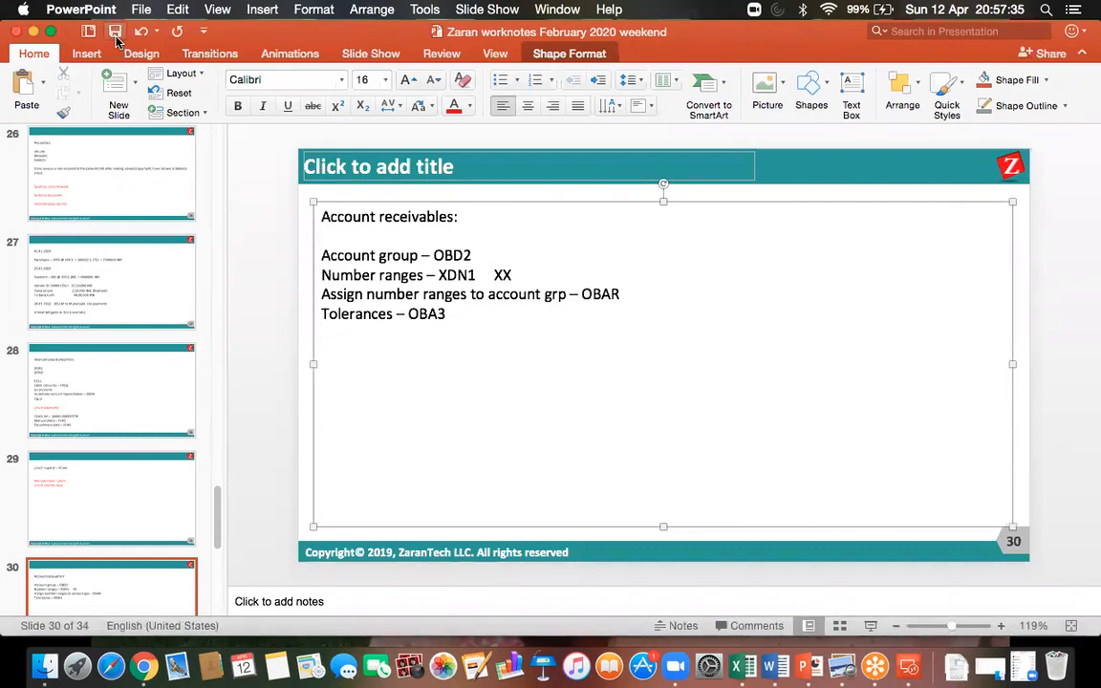
{"action": "type", "text": "GL accounts"}
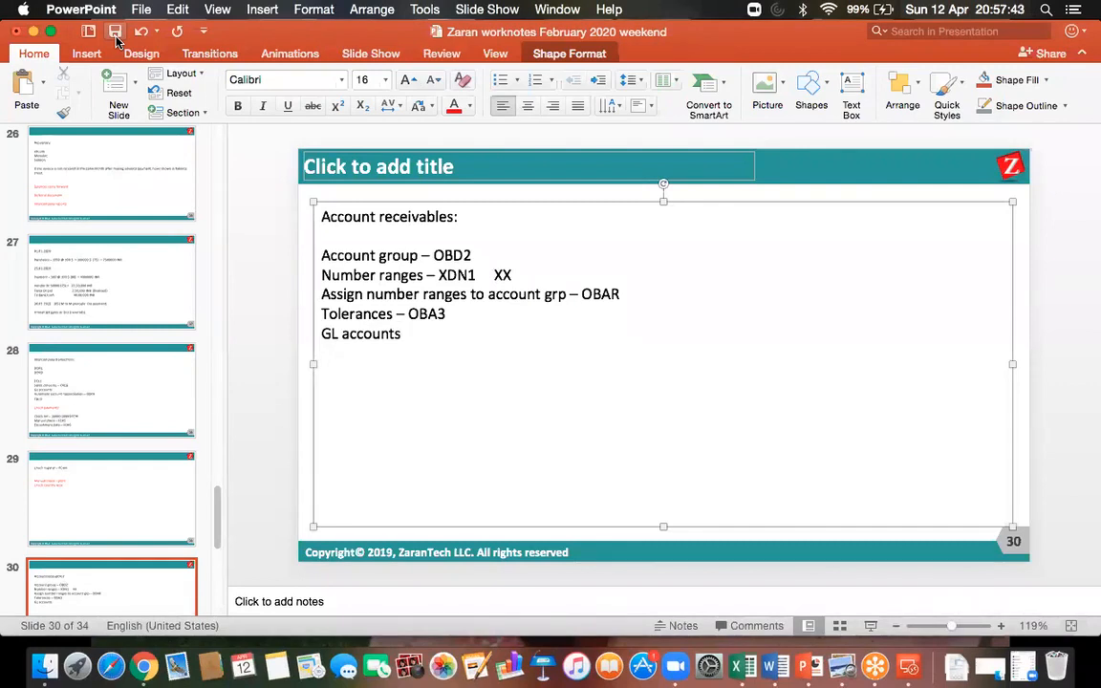
{"action": "left_click", "coordinate": [115, 33]}
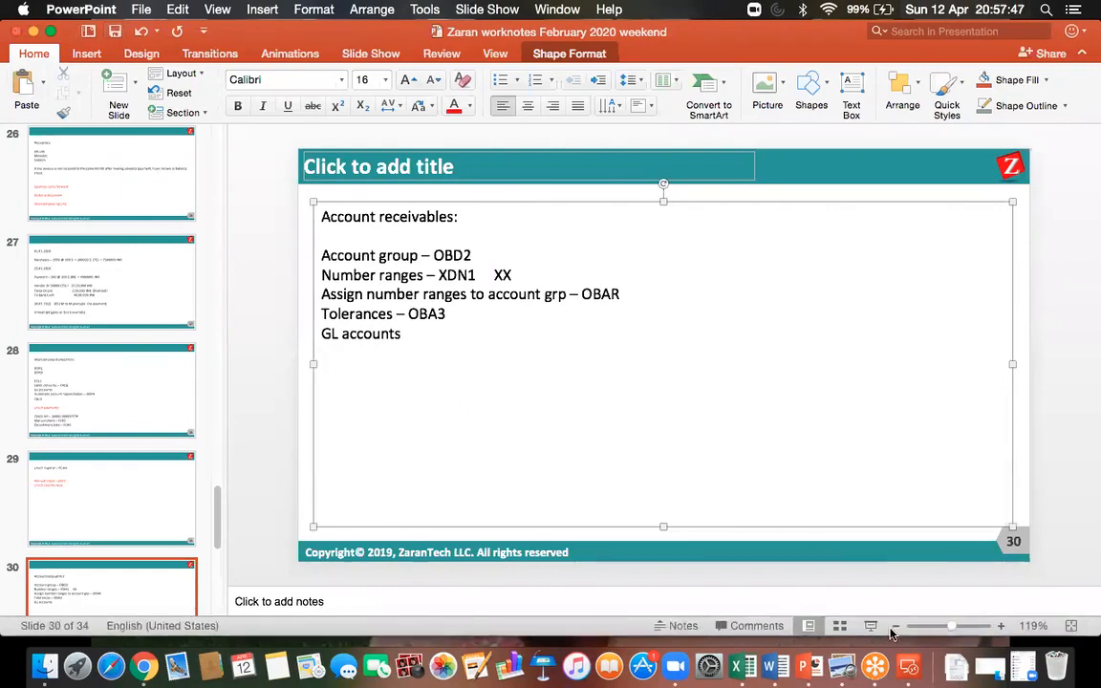
Switch to SAP, open G/L account maintenance with transaction FS00 and expand the DOR1 Assets accounts
{"action": "left_click", "coordinate": [908, 666]}
{"action": "double_click", "coordinate": [662, 246]}
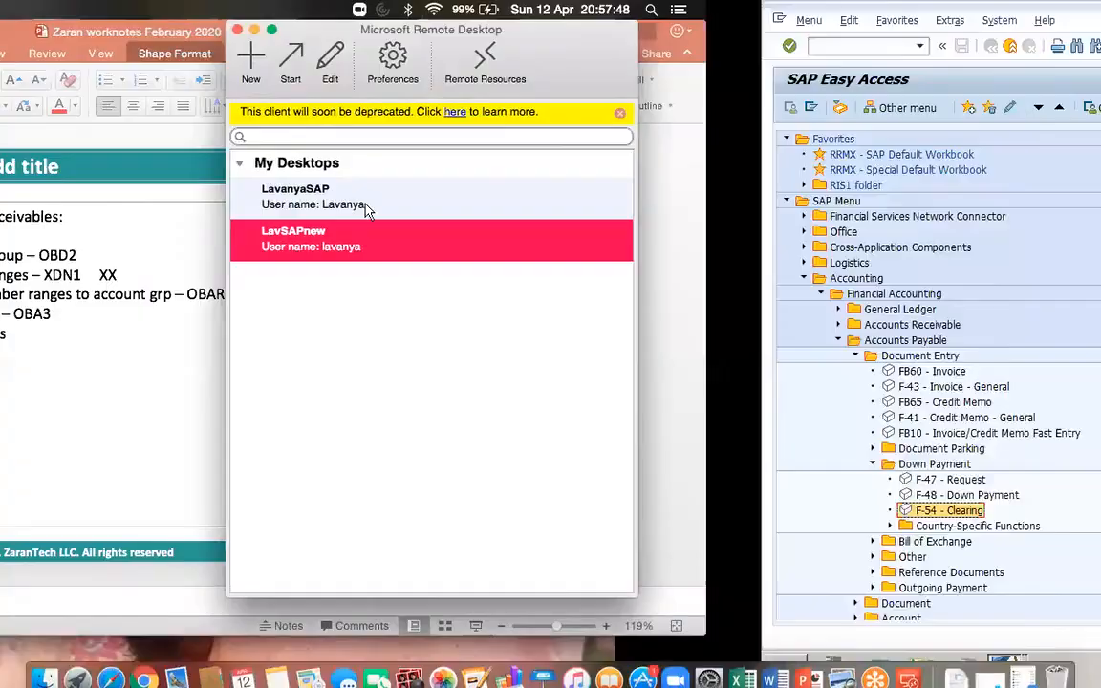
{"action": "left_click", "coordinate": [93, 46]}
{"action": "type", "text": "/nfs00"}
{"action": "key", "text": "Return"}
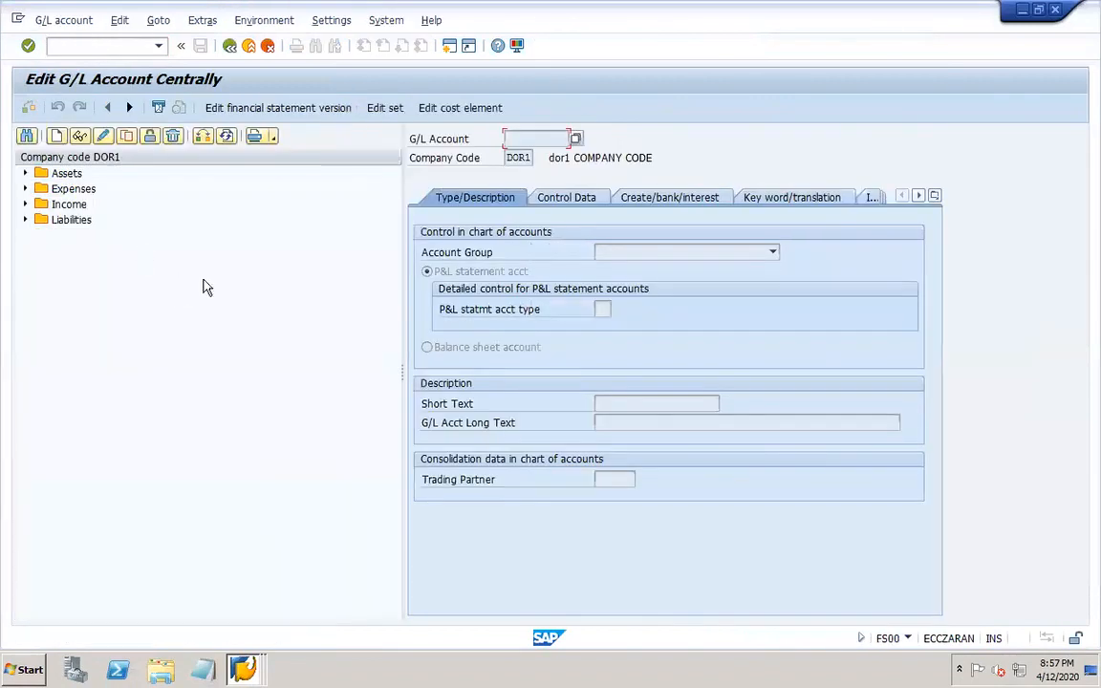
{"action": "left_click", "coordinate": [26, 175]}
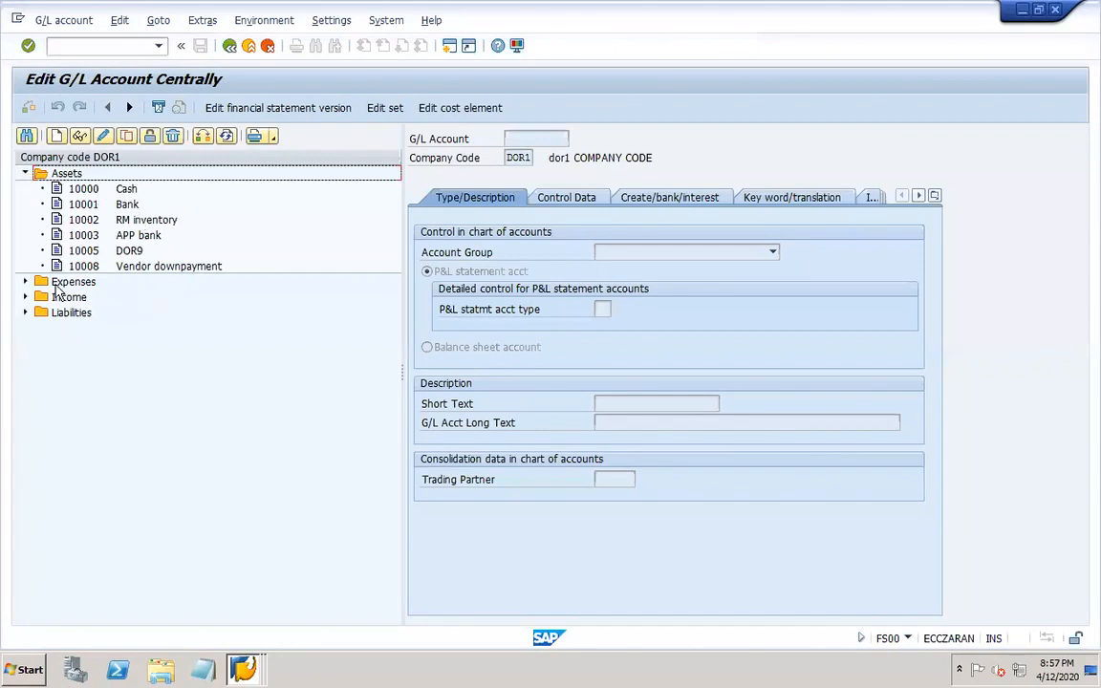
Start a new G/L account 10006 in company code DOR1 as a copy of asset account 10005
{"action": "left_click", "coordinate": [119, 248]}
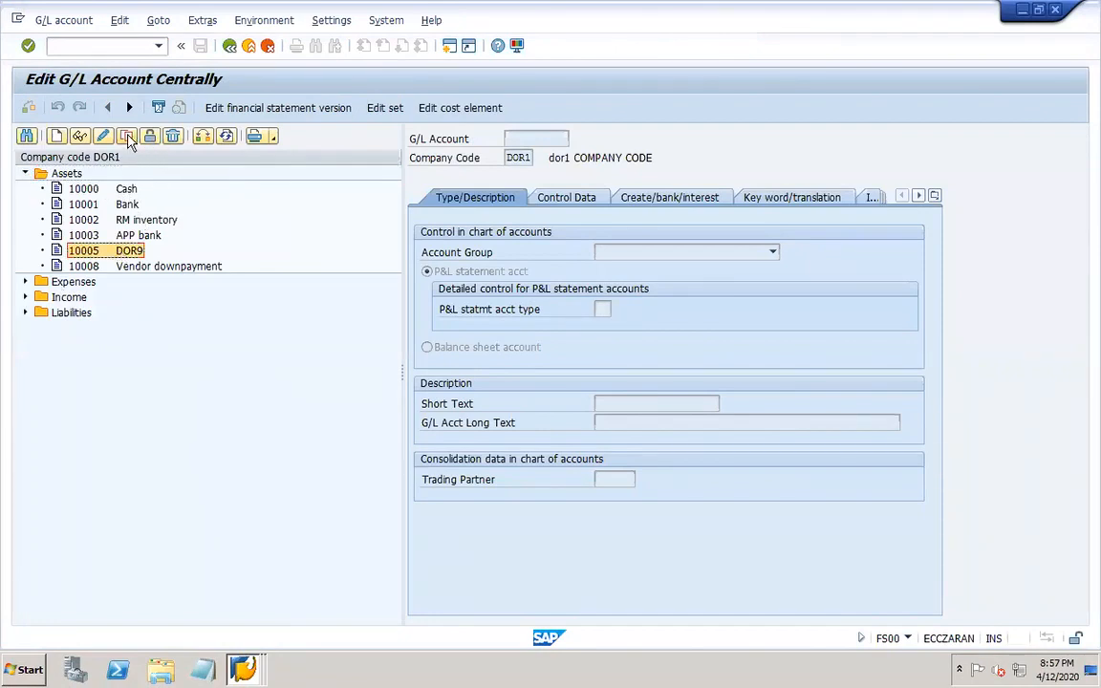
{"action": "left_click", "coordinate": [126, 136]}
{"action": "left_click_drag", "start_coordinate": [225, 220], "coordinate": [244, 401]}
{"action": "left_click", "coordinate": [238, 459]}
{"action": "key", "text": "BackSpace"}
{"action": "type", "text": "6"}
{"action": "key", "text": "Return"}
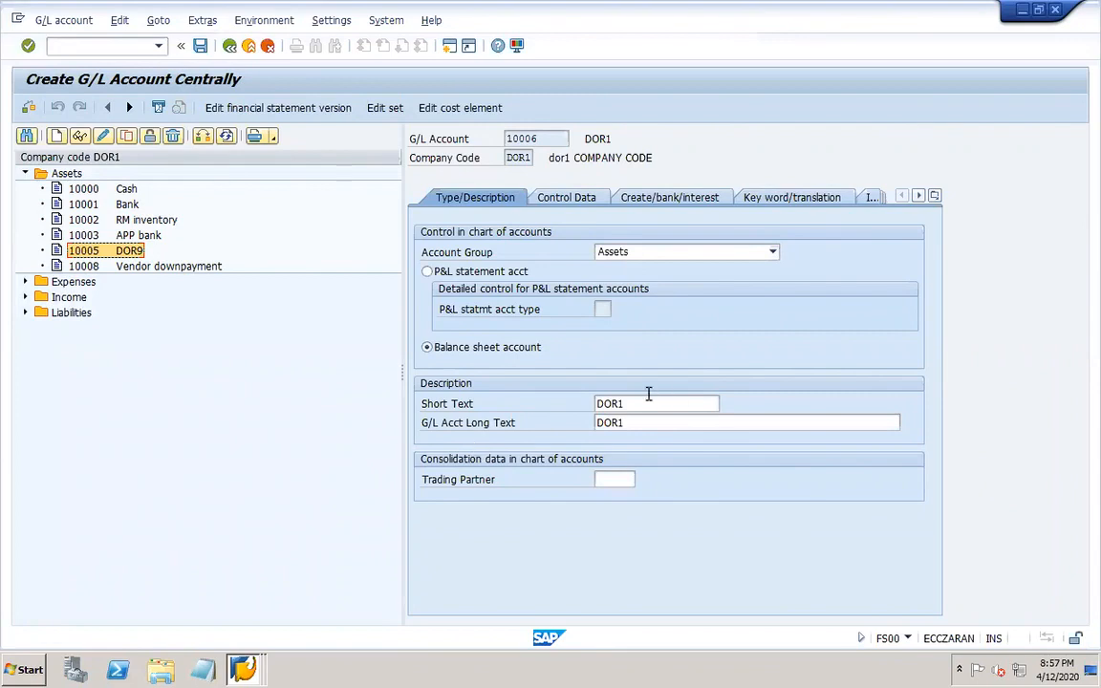
Set both the short text and the long text of G/L account 10006 to "Sundry customers"
{"action": "left_click_drag", "start_coordinate": [647, 402], "coordinate": [534, 403]}
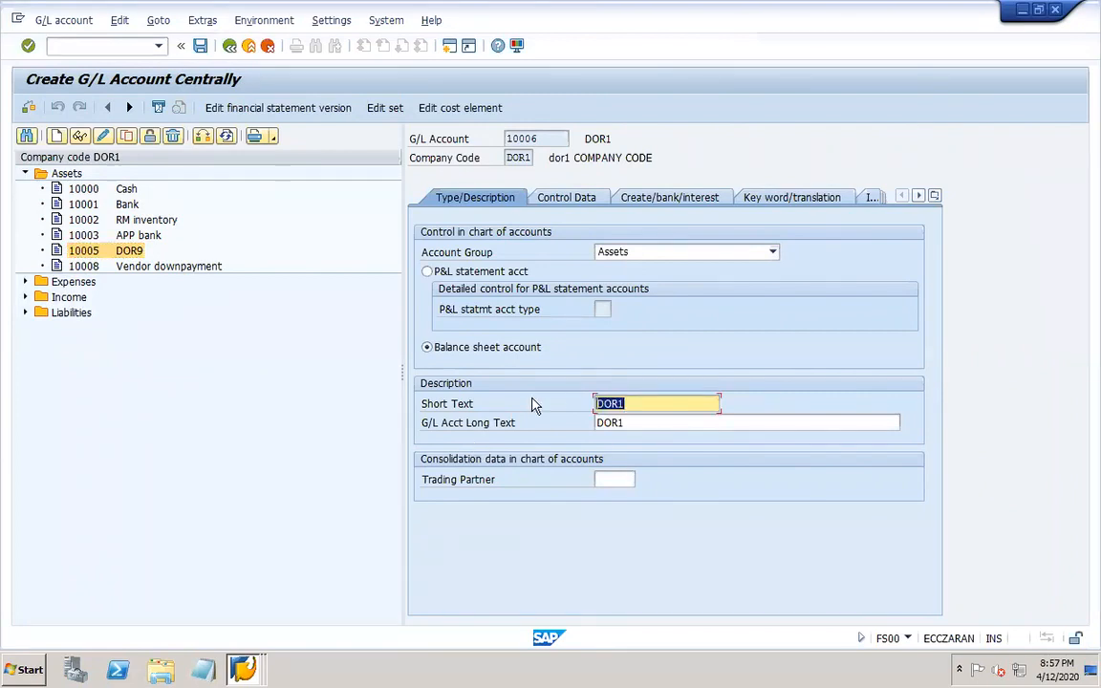
{"action": "type", "text": "Sundry customers"}
{"action": "left_click_drag", "start_coordinate": [690, 403], "coordinate": [565, 402]}
{"action": "key", "text": "ctrl+c"}
{"action": "key", "text": "Tab"}
{"action": "key", "text": "ctrl+v"}
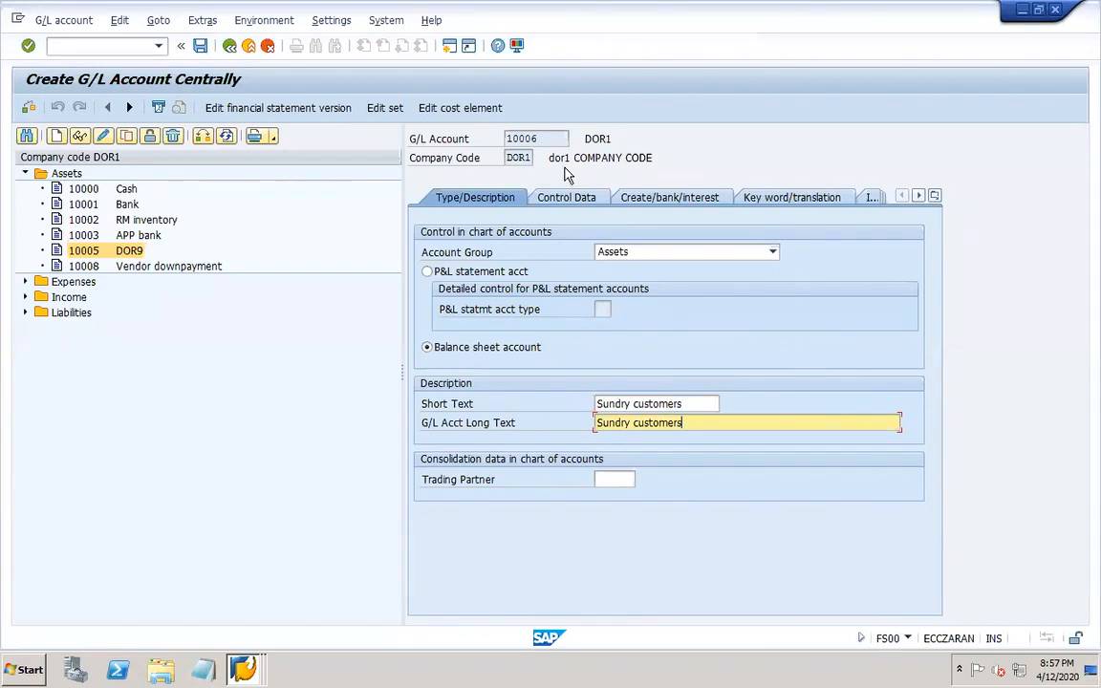
Make account 10006 a reconciliation account for Customers and clear the option to keep only balances in local currency
{"action": "left_click", "coordinate": [563, 204]}
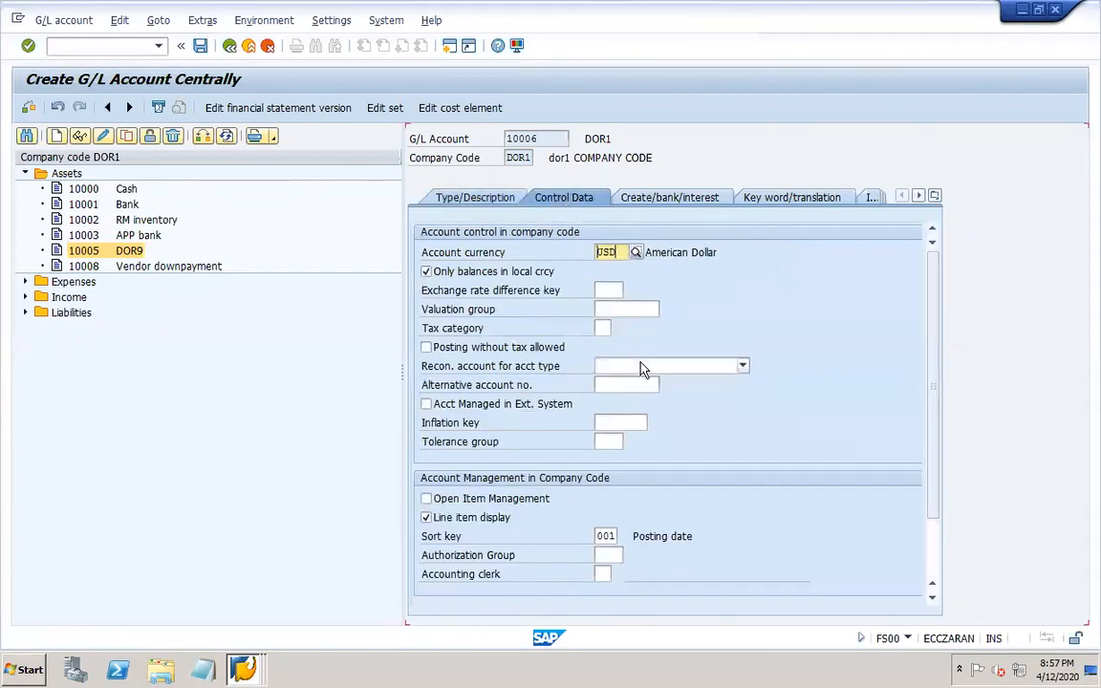
{"action": "left_click", "coordinate": [643, 366]}
{"action": "left_click", "coordinate": [626, 393]}
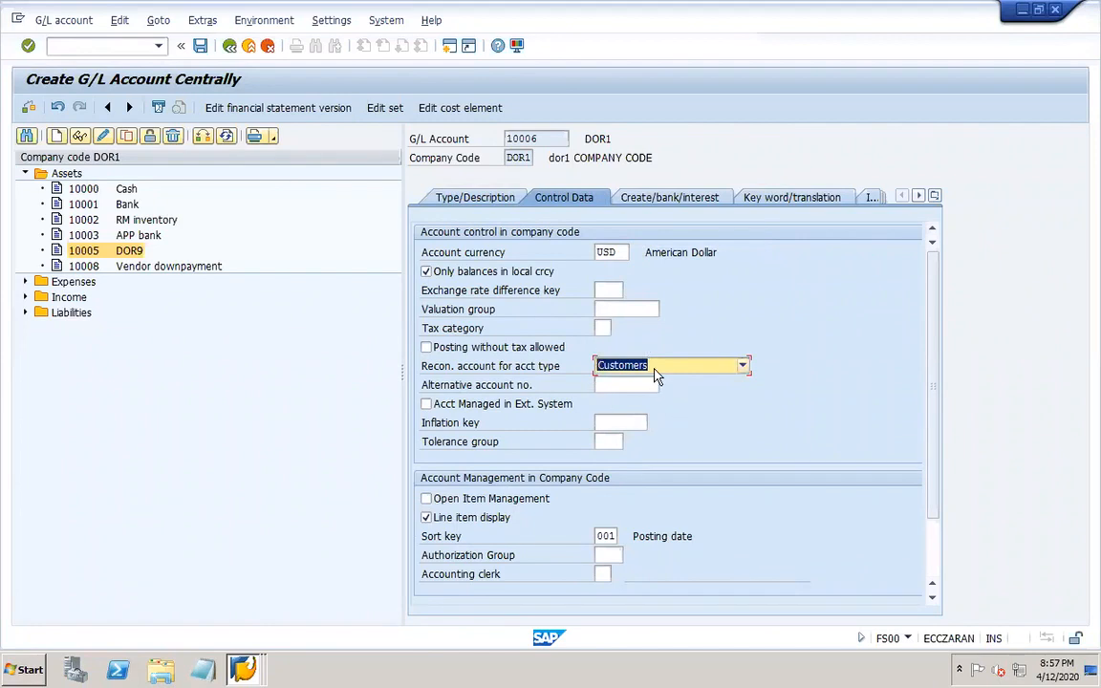
{"action": "left_click", "coordinate": [435, 274]}
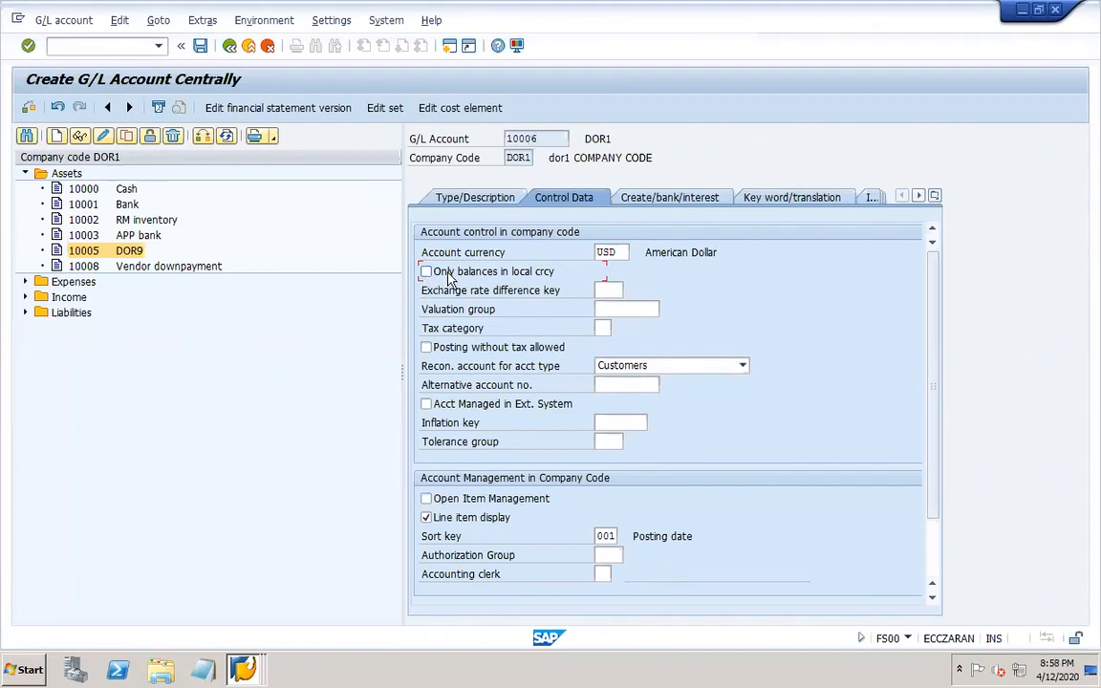
Check the field status group of G/L account 10006 and save the account
{"action": "left_click", "coordinate": [635, 205]}
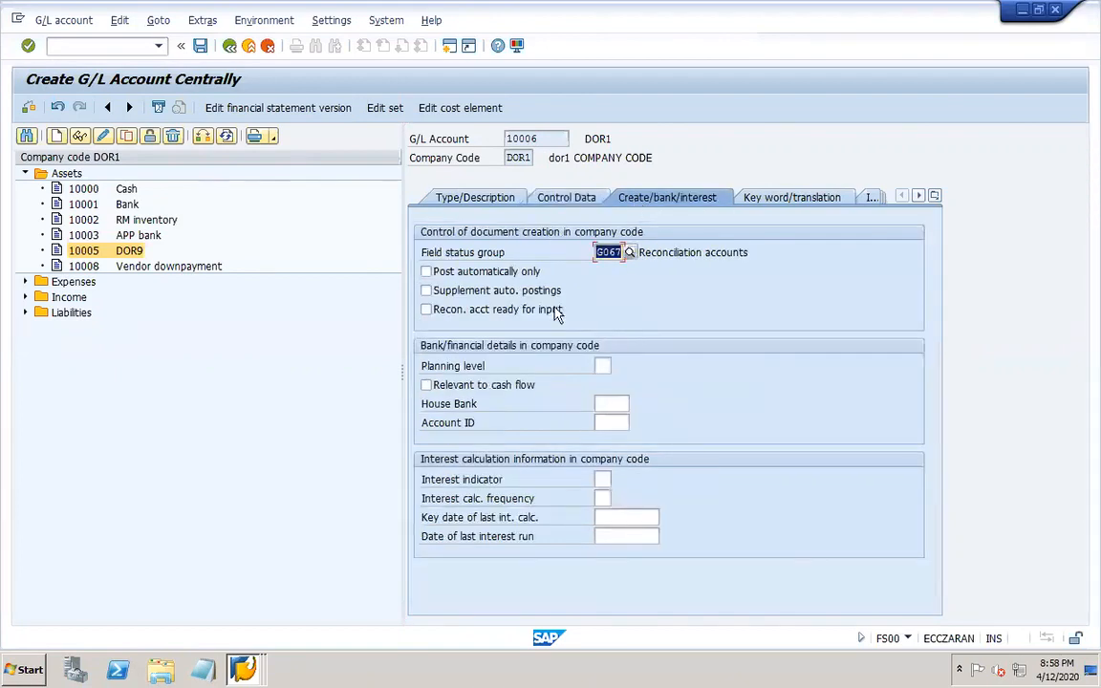
{"action": "left_click", "coordinate": [600, 251]}
{"action": "left_click", "coordinate": [200, 45]}
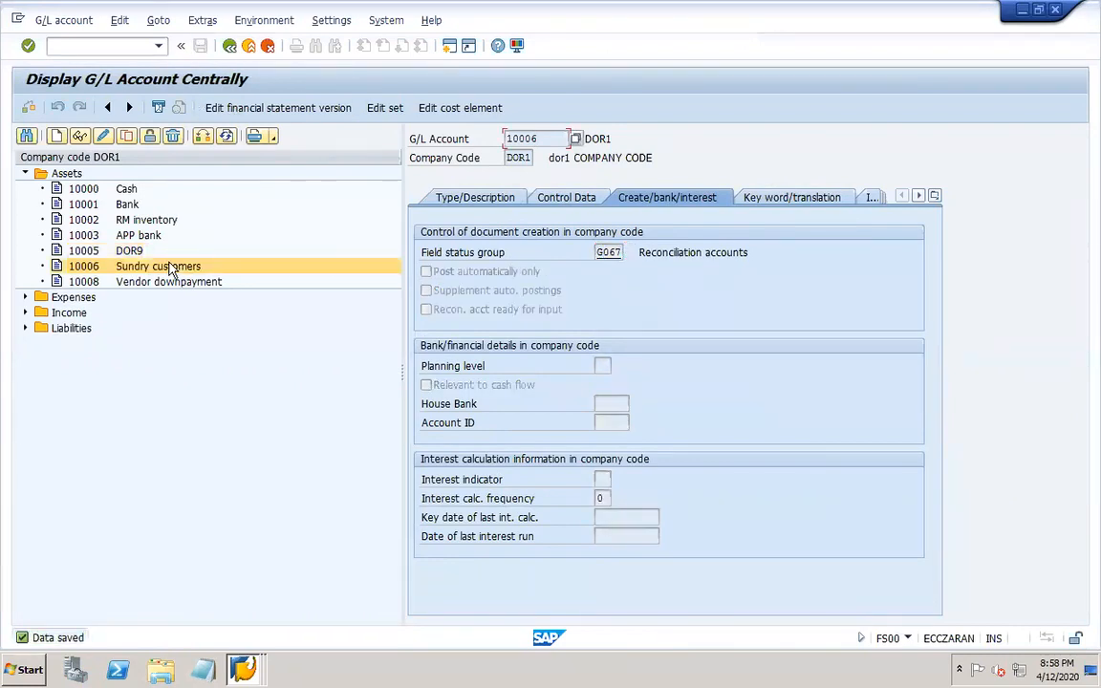
Switch to PowerPoint and add the line "Master data – XD01" below the GL accounts note
{"action": "mouse_move", "coordinate": [319, 675]}
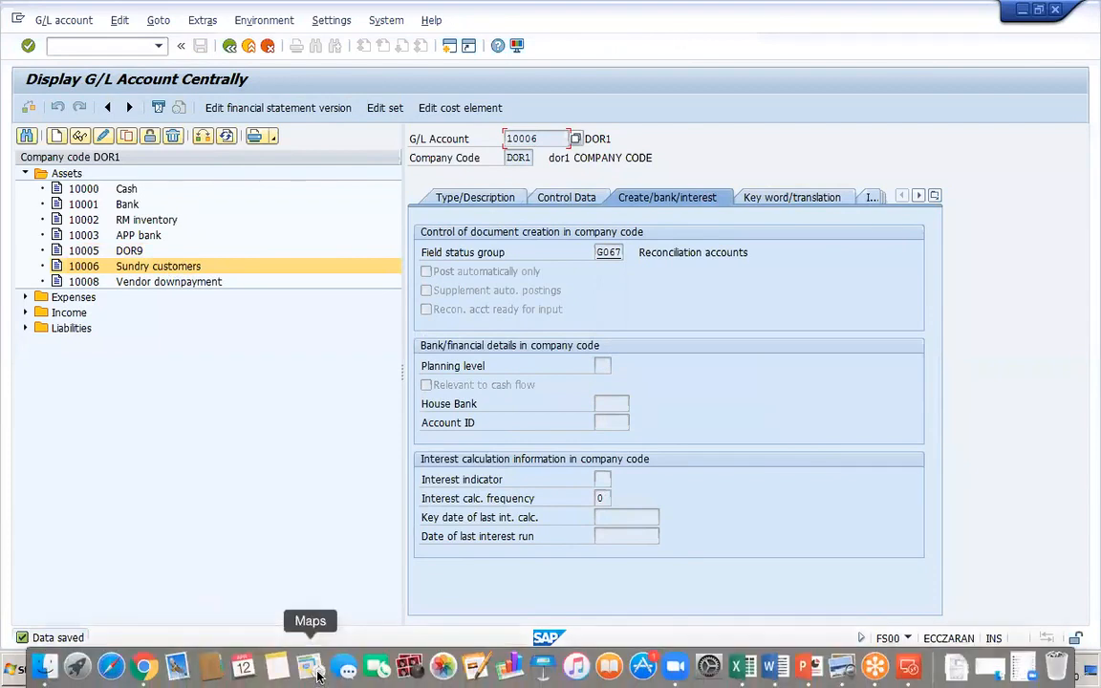
{"action": "left_click", "coordinate": [809, 669]}
{"action": "key", "text": "Return"}
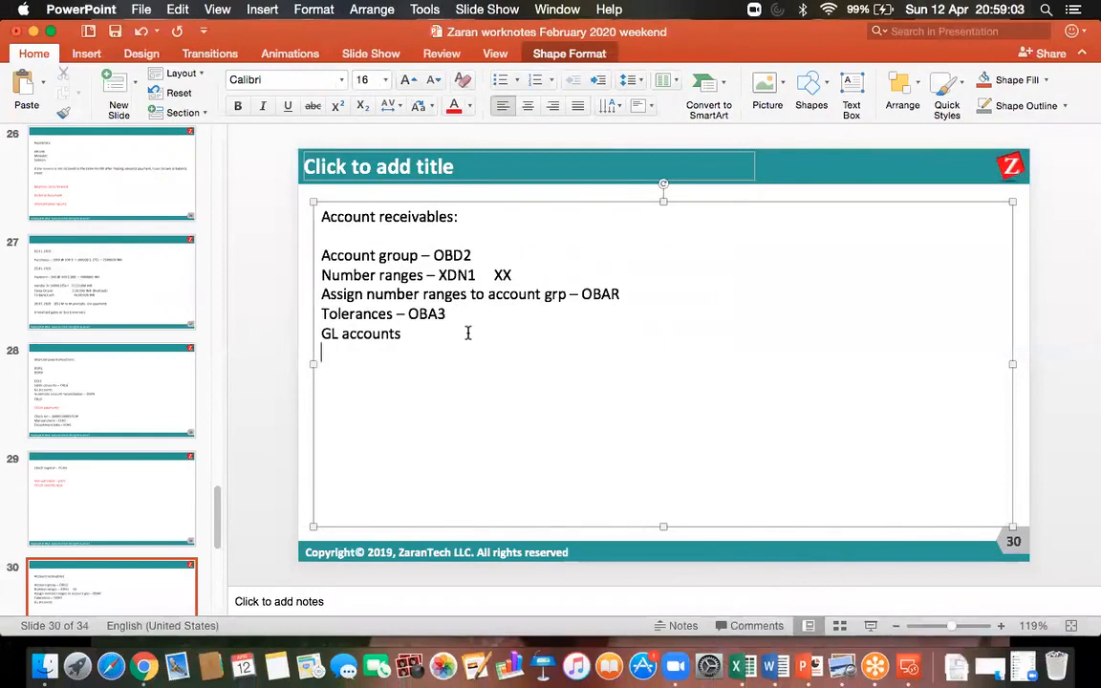
{"action": "type", "text": "Master data -"}
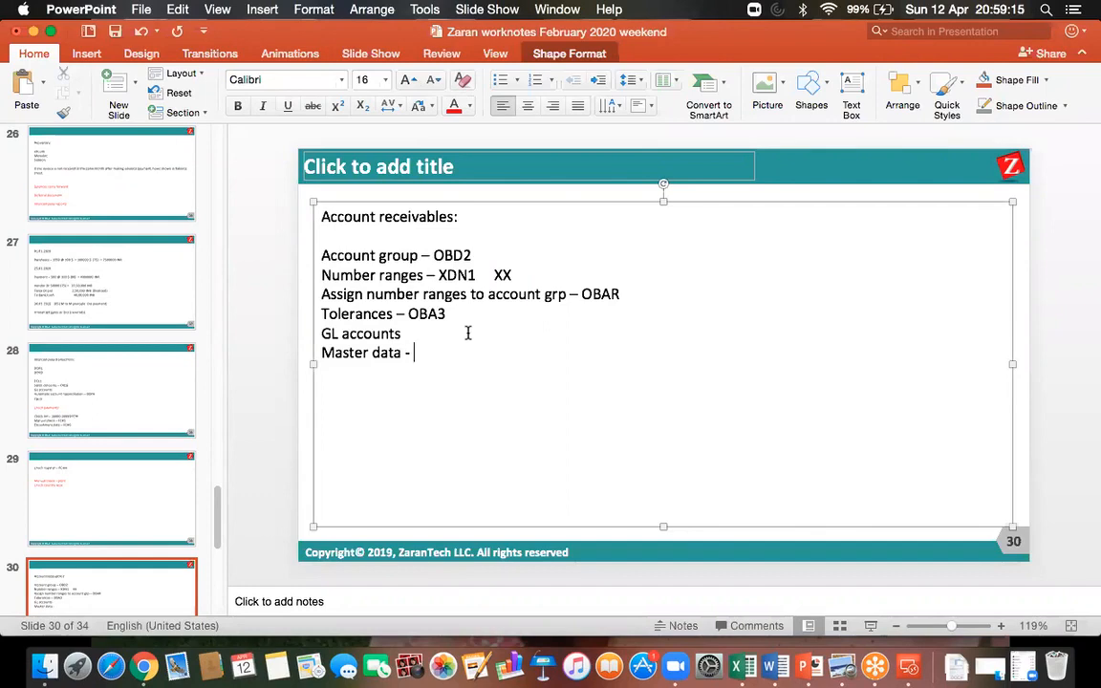
{"action": "type", "text": "XD01"}
{"action": "key", "text": "Return"}
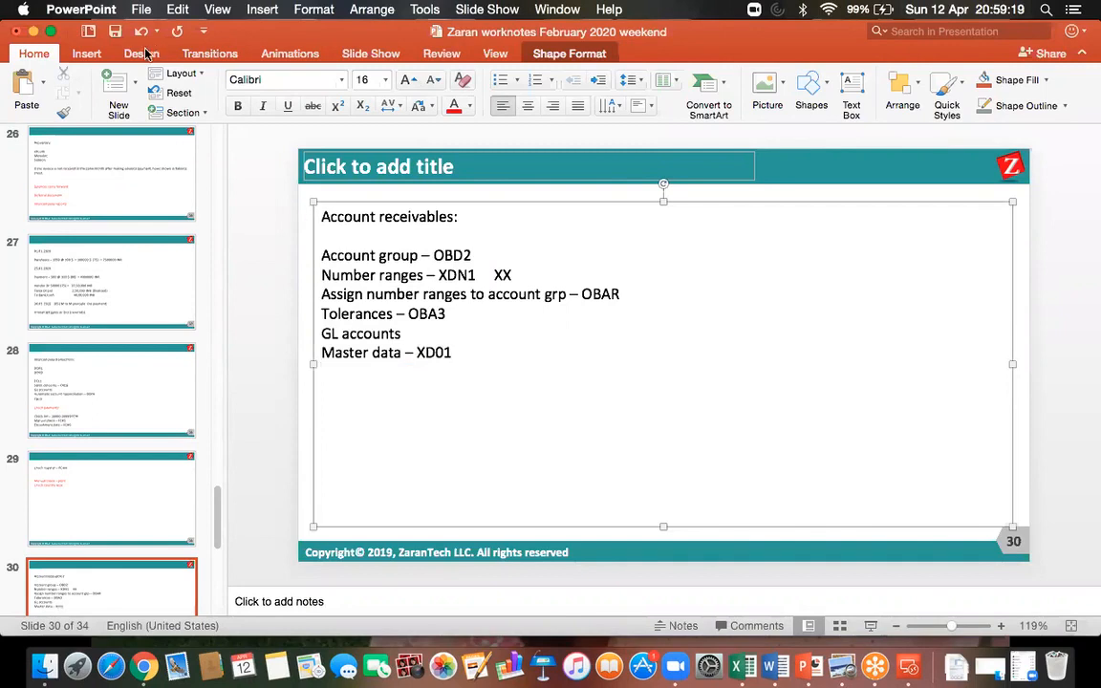
Switch to SAP, close the extra Data Browser session for table BKPF and return to the G/L account session
{"action": "left_click", "coordinate": [908, 669]}
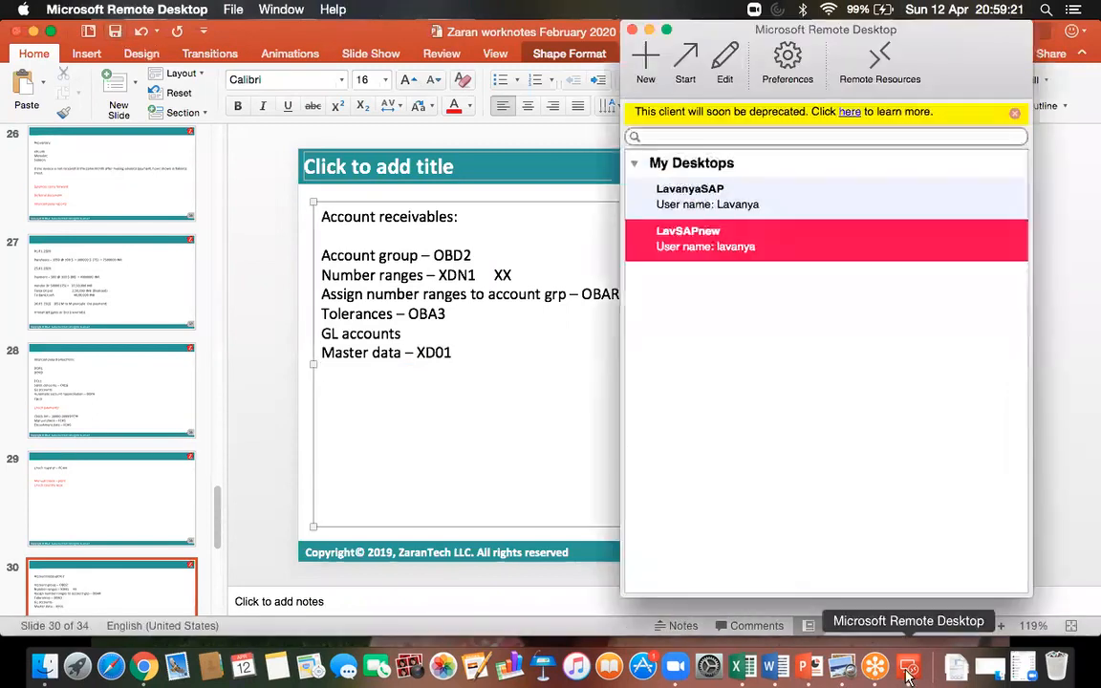
{"action": "double_click", "coordinate": [651, 229]}
{"action": "left_click", "coordinate": [93, 47]}
{"action": "left_click", "coordinate": [245, 670]}
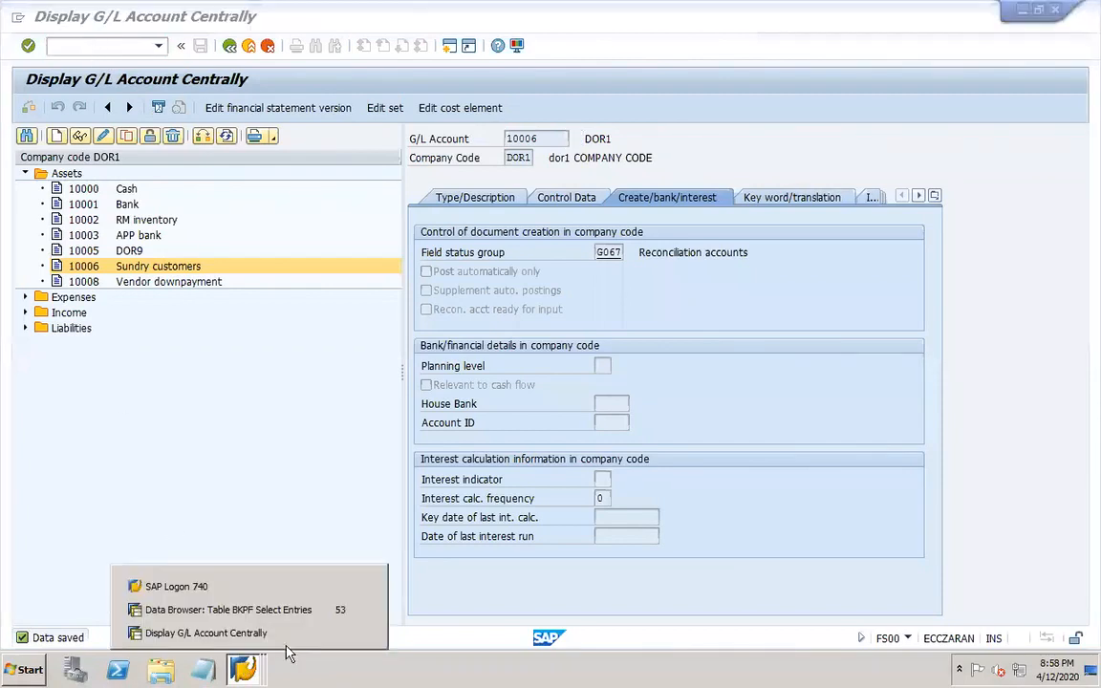
{"action": "left_click", "coordinate": [364, 610]}
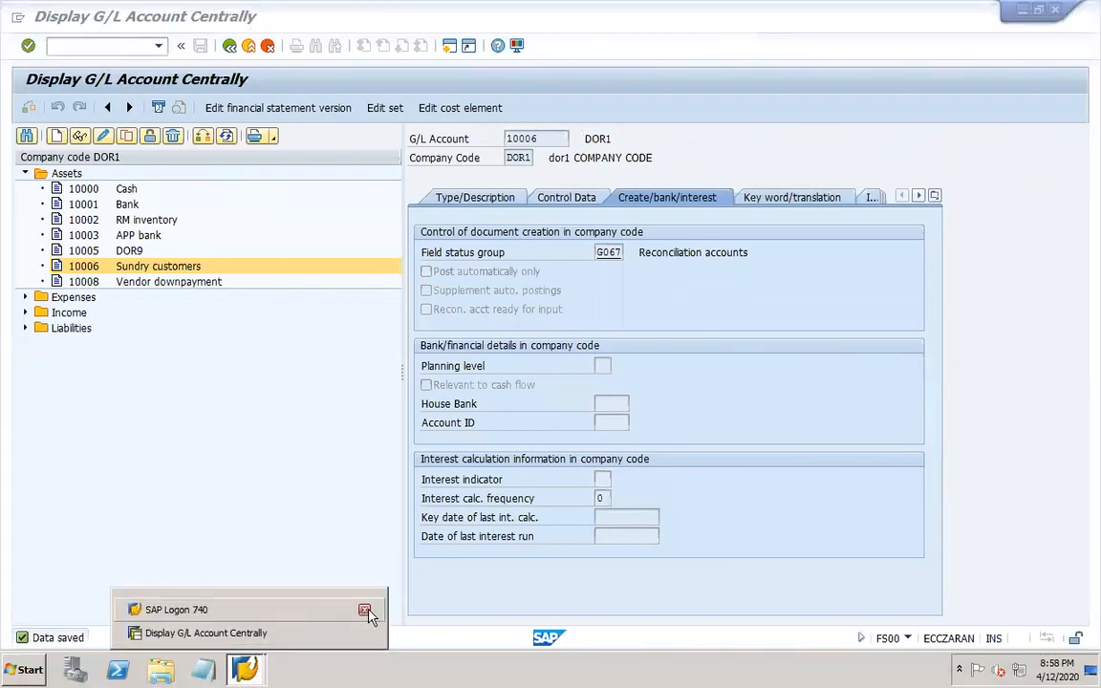
{"action": "left_click", "coordinate": [227, 364]}
{"action": "left_click", "coordinate": [98, 45]}
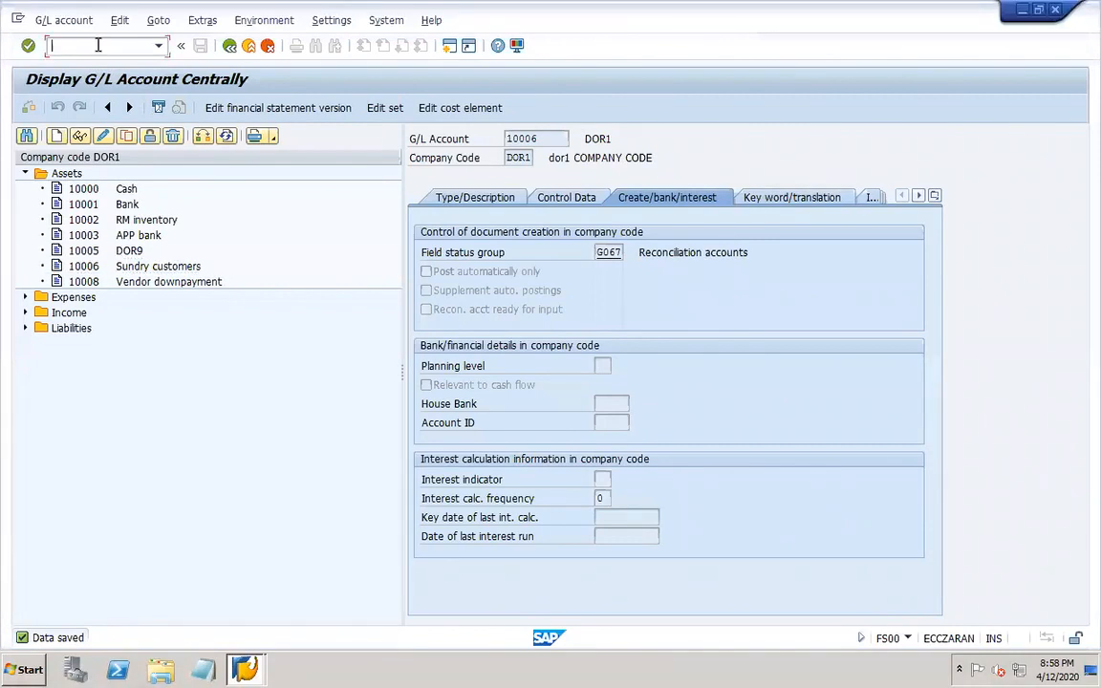
Open transaction XD01 in a new session and choose "DOR1 customer account grp" as the new customer's account group
{"action": "type", "text": "/OXD01"}
{"action": "key", "text": "Return"}
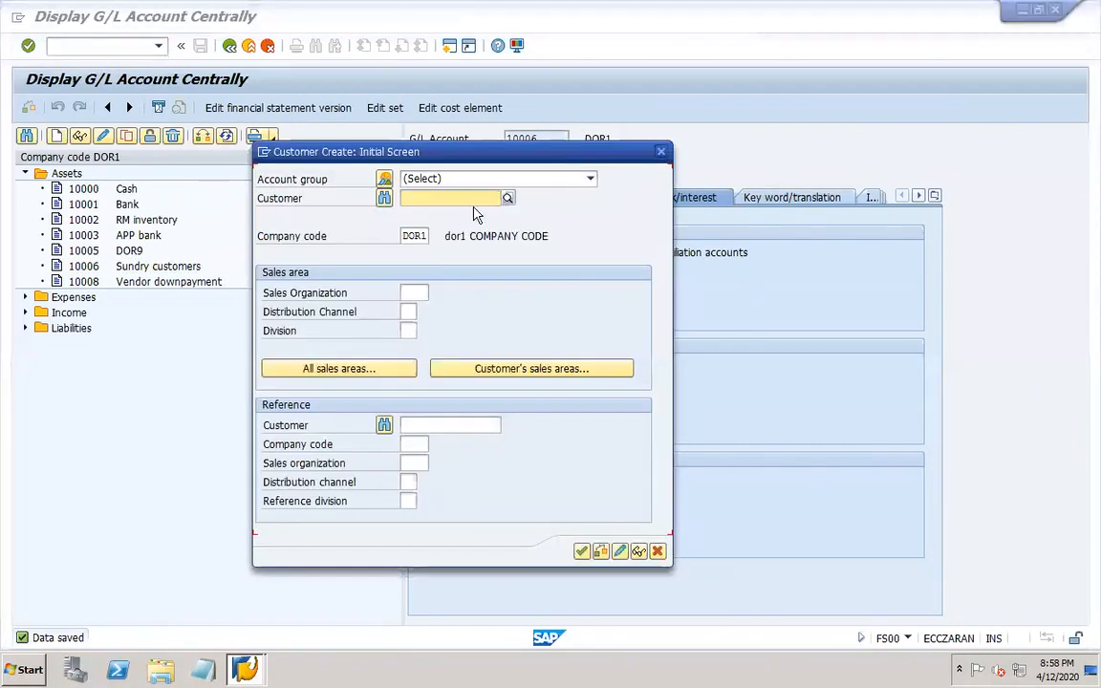
{"action": "left_click", "coordinate": [589, 179]}
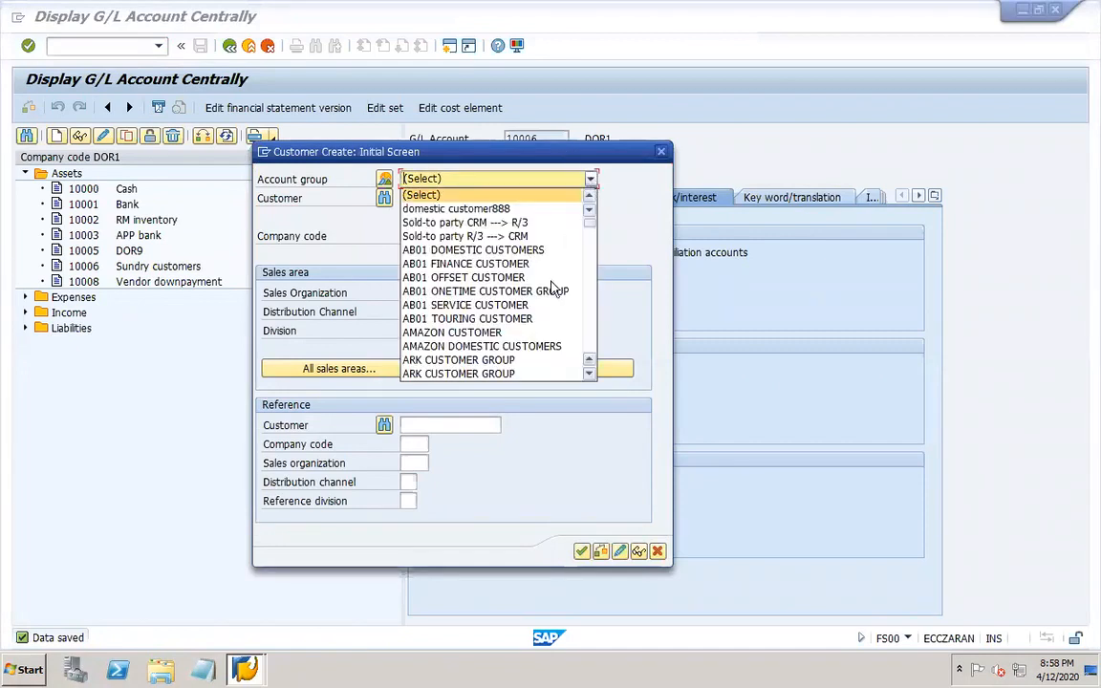
{"action": "left_click", "coordinate": [590, 351]}
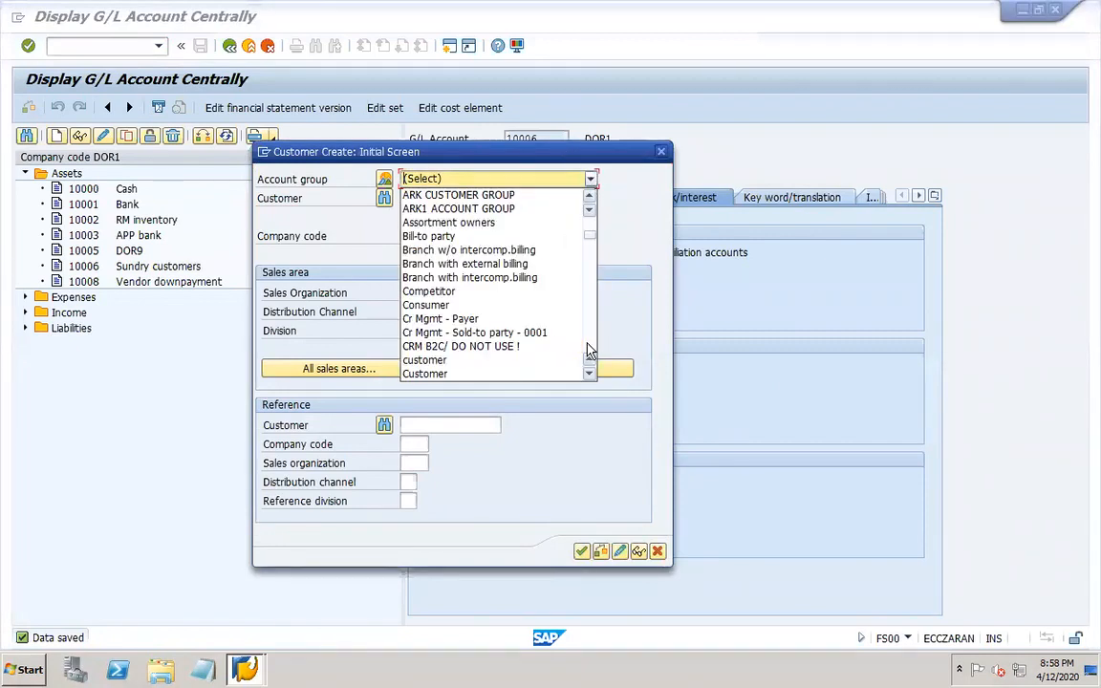
{"action": "left_click", "coordinate": [590, 350]}
{"action": "left_click", "coordinate": [590, 351]}
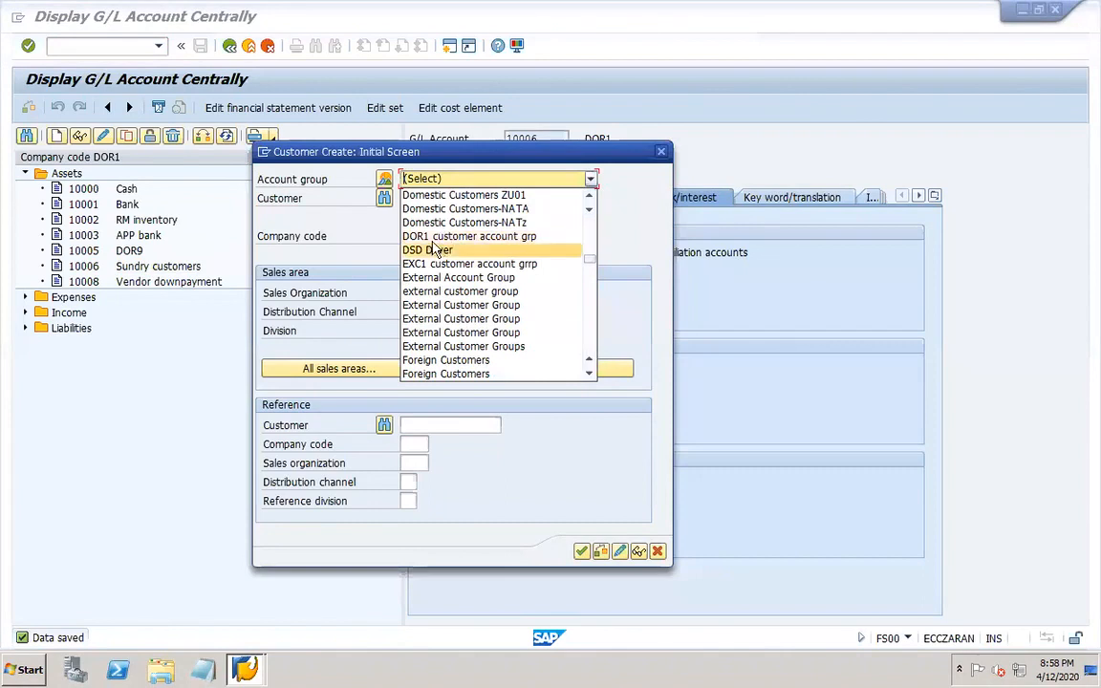
{"action": "left_click", "coordinate": [425, 235]}
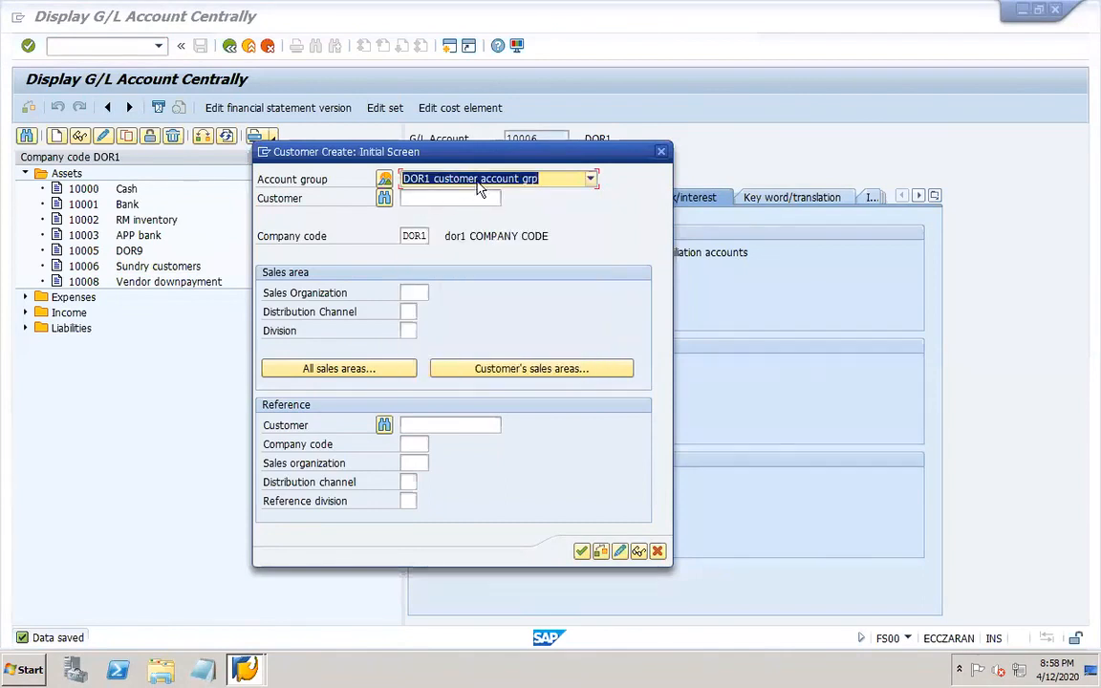
Enter the new customer's number for company code DOR1 and continue to the customer's general data
{"action": "left_click", "coordinate": [462, 198]}
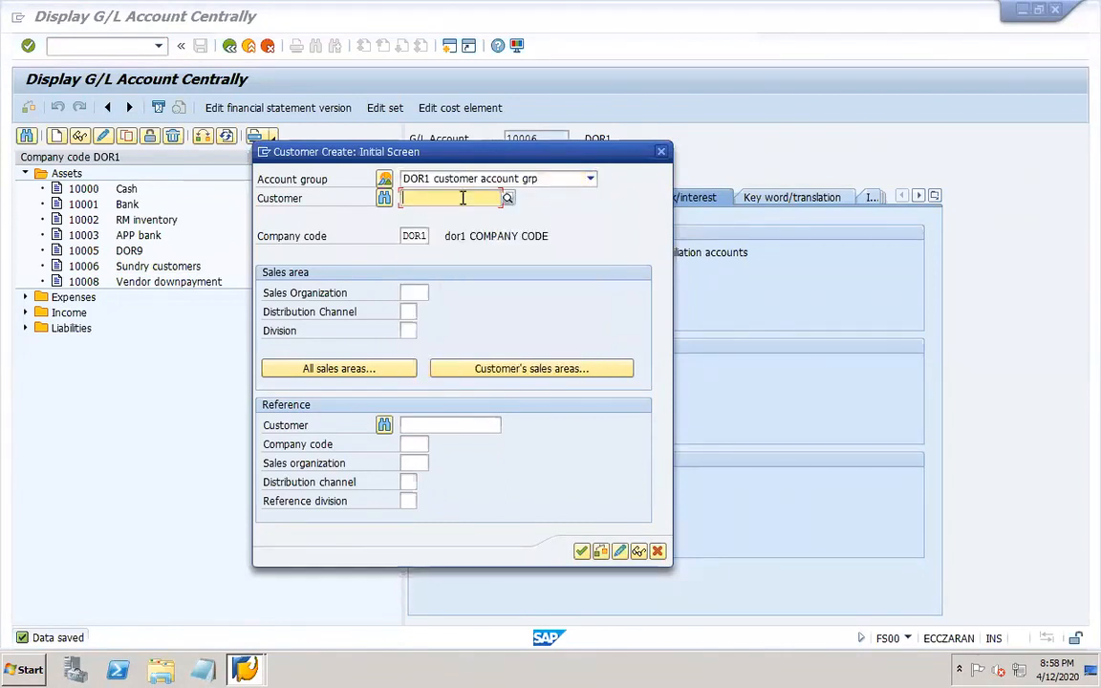
{"action": "type", "text": "DOR1-"}
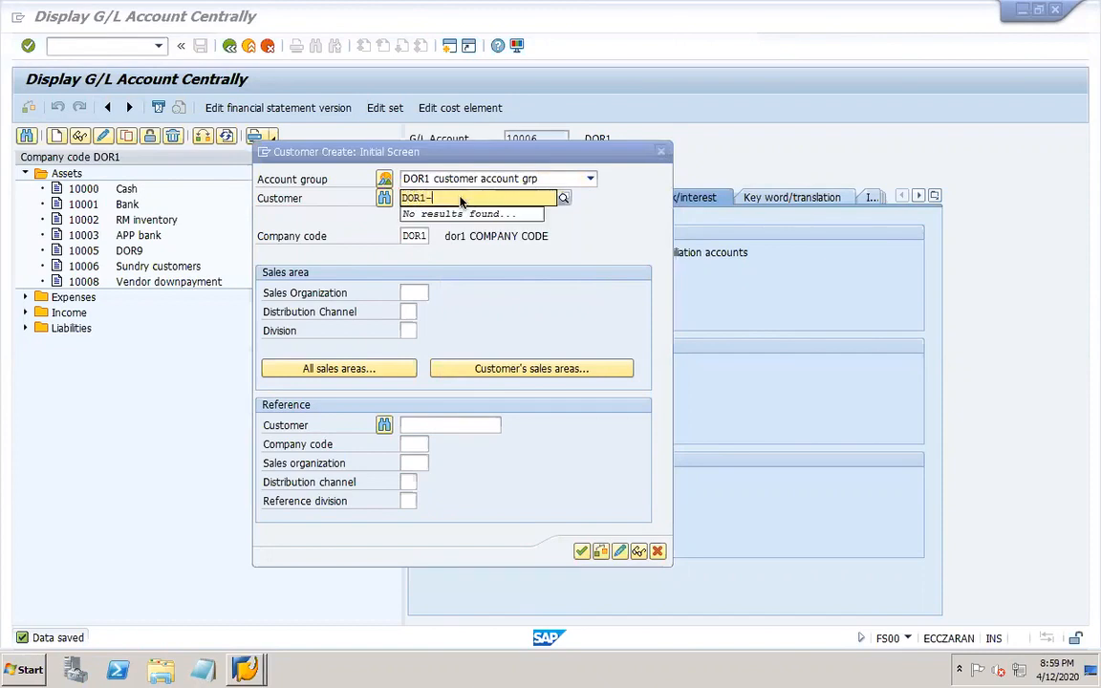
{"action": "type", "text": "CUST1"}
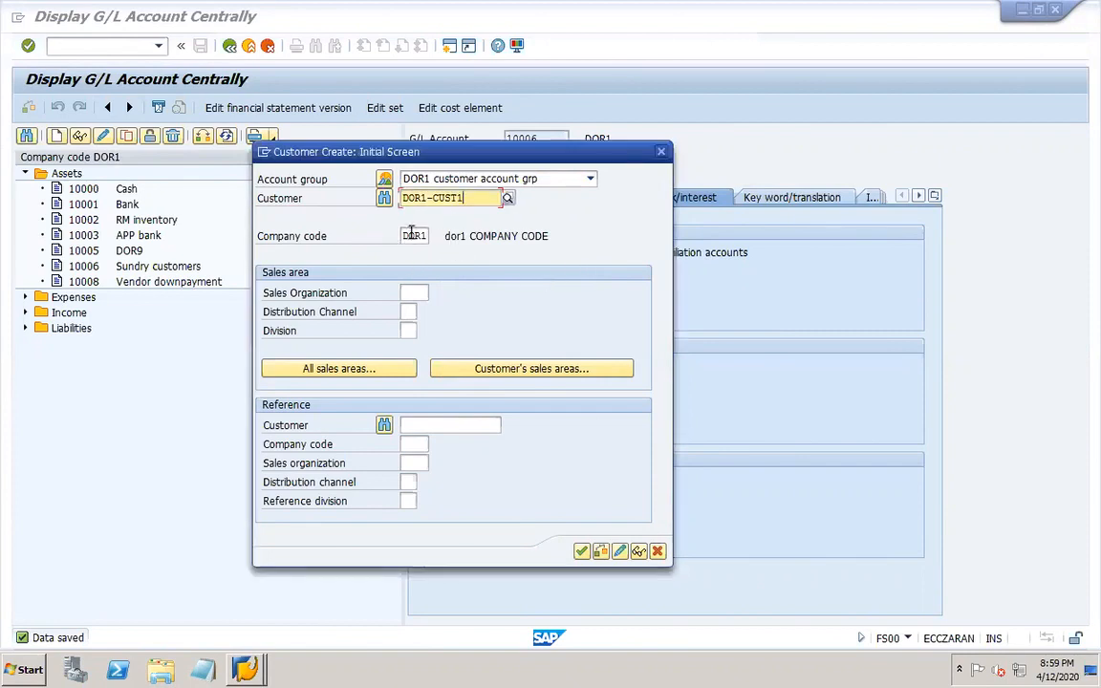
{"action": "left_click", "coordinate": [581, 552]}
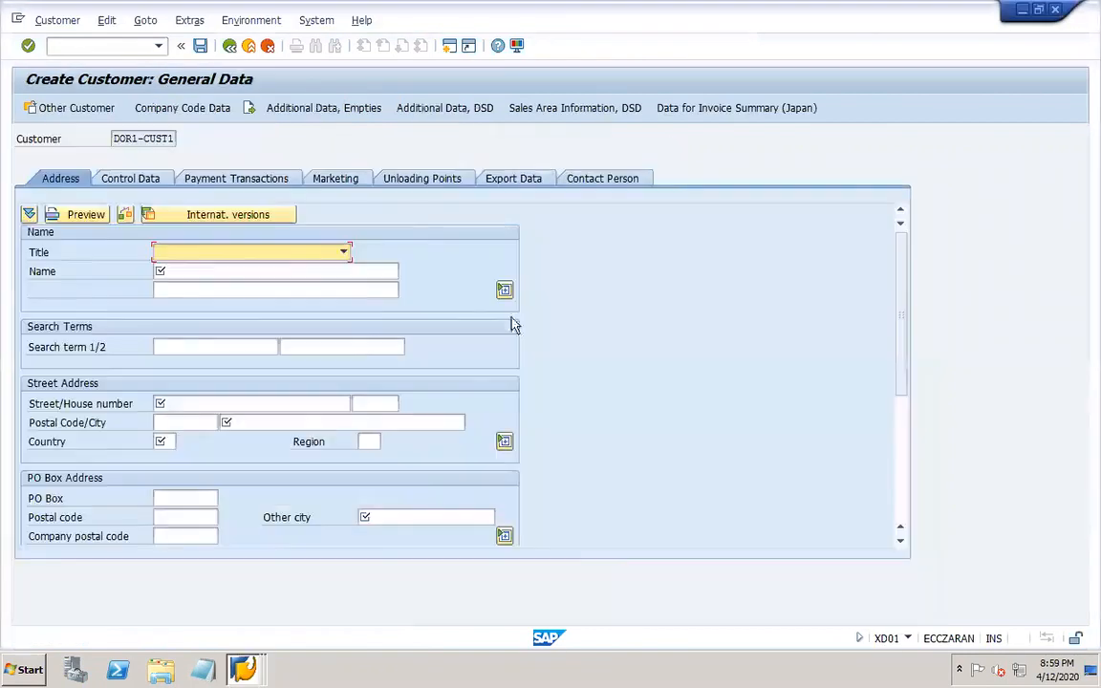
Set the customer's title to Company and copy the customer number into the first Name field
{"action": "left_click", "coordinate": [245, 254]}
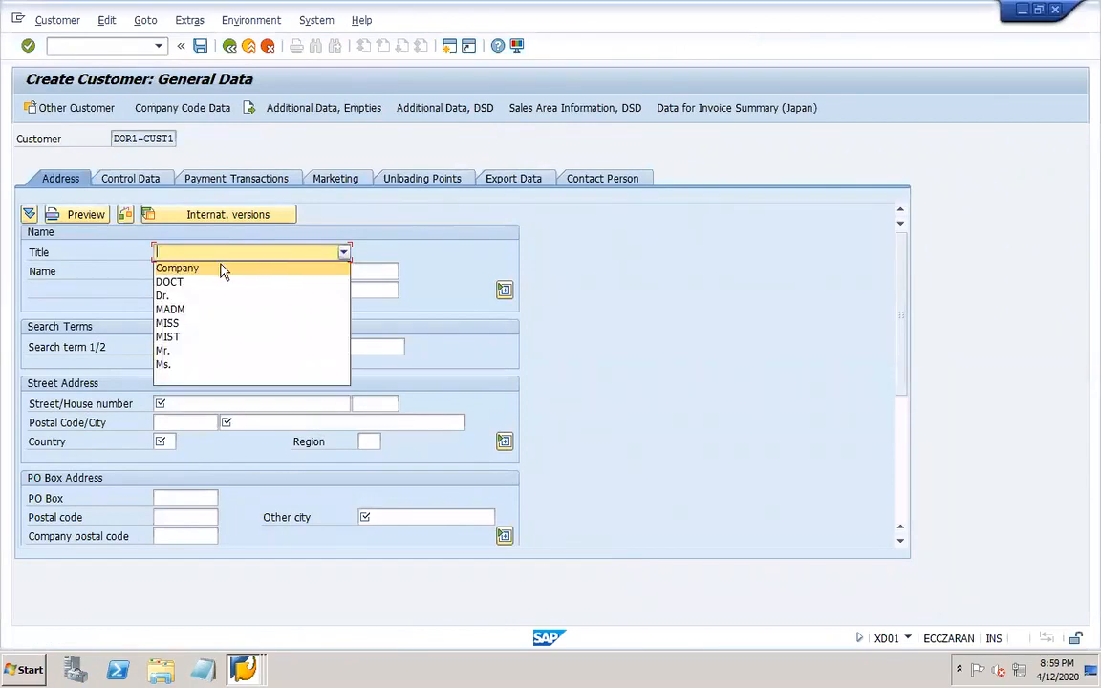
{"action": "left_click", "coordinate": [223, 268]}
{"action": "left_click_drag", "start_coordinate": [108, 139], "coordinate": [203, 142]}
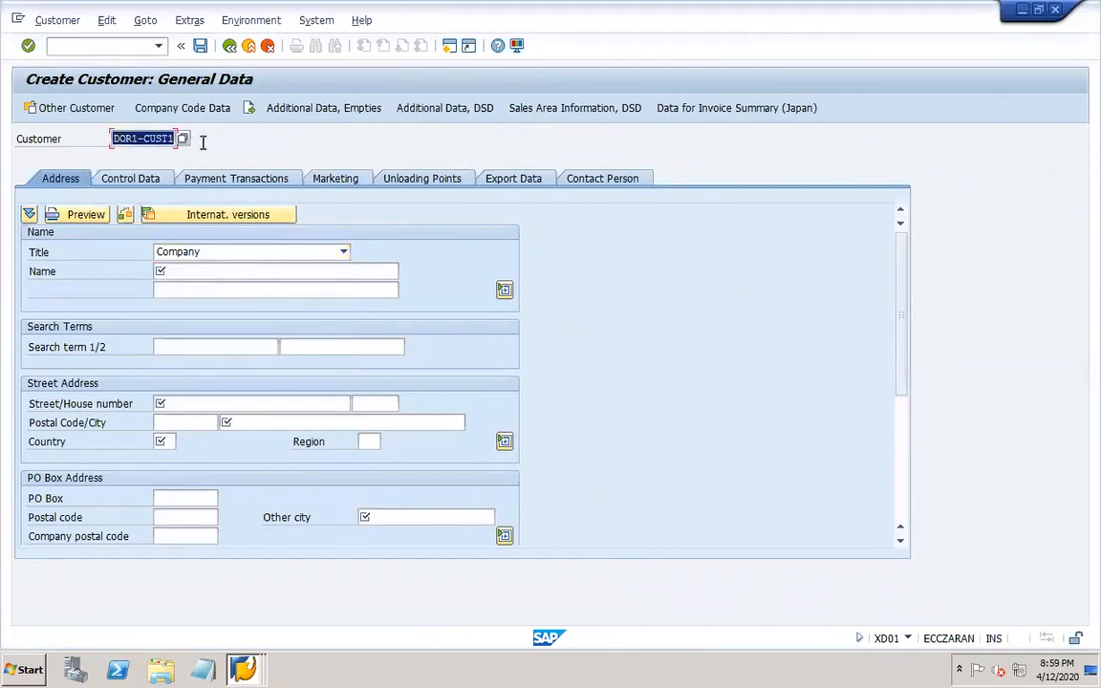
{"action": "key", "text": "ctrl+c"}
{"action": "left_click", "coordinate": [234, 273]}
{"action": "key", "text": "ctrl+v"}
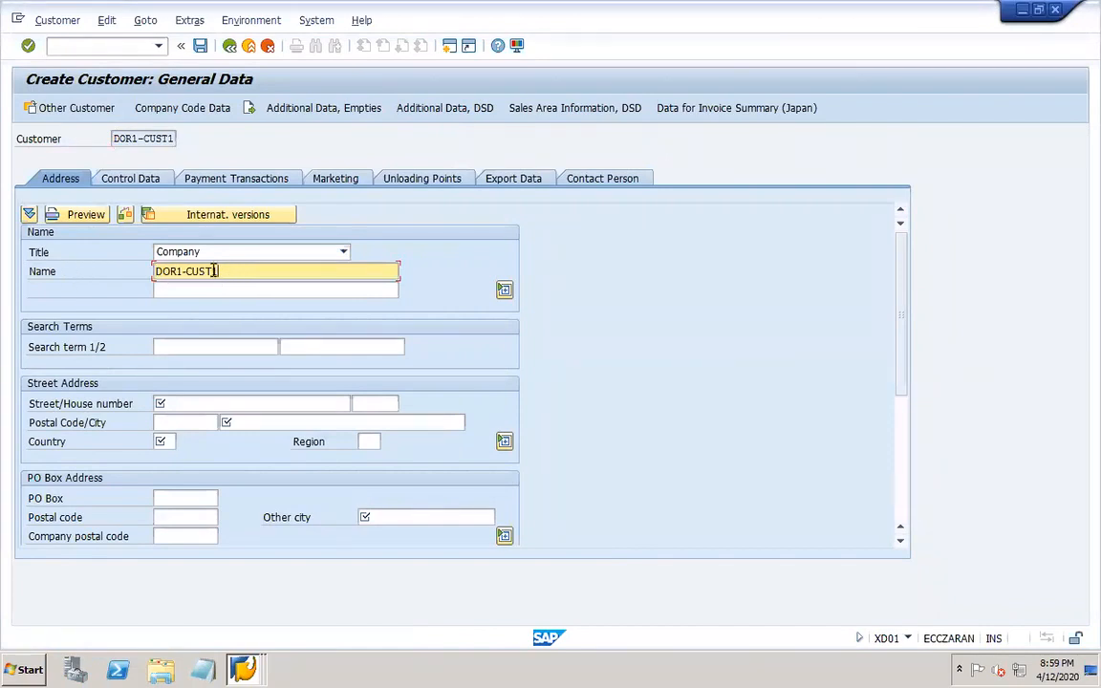
Fill in the customer's street address with street, house number, postal code and city, and set the country to US
{"action": "left_click", "coordinate": [184, 288]}
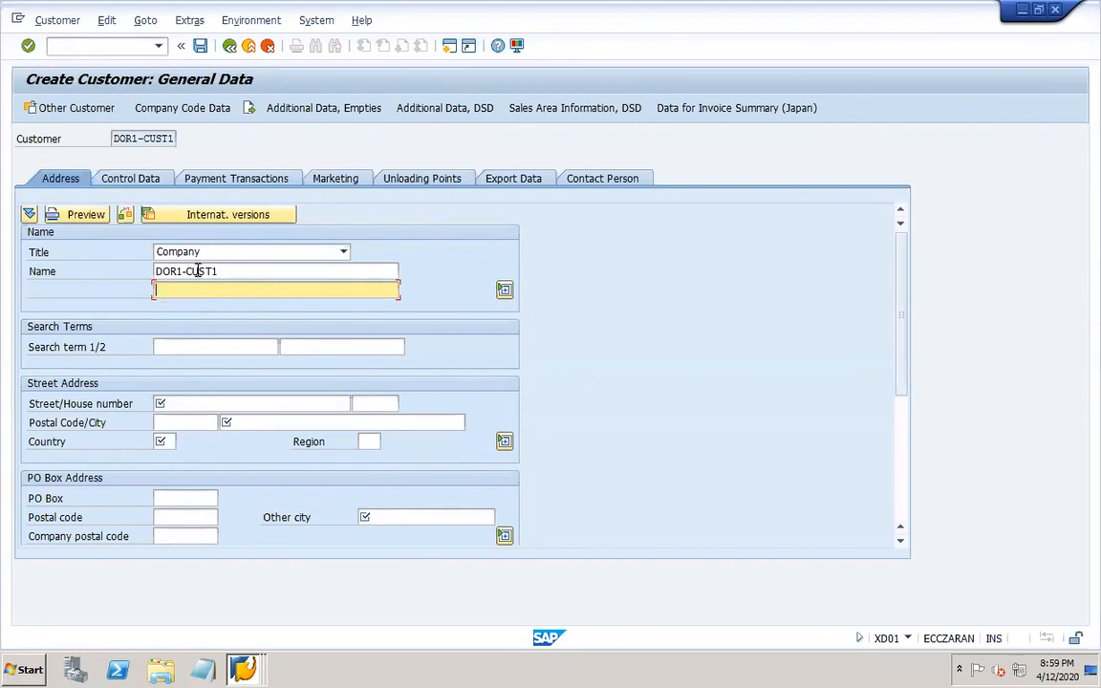
{"action": "left_click", "coordinate": [175, 404]}
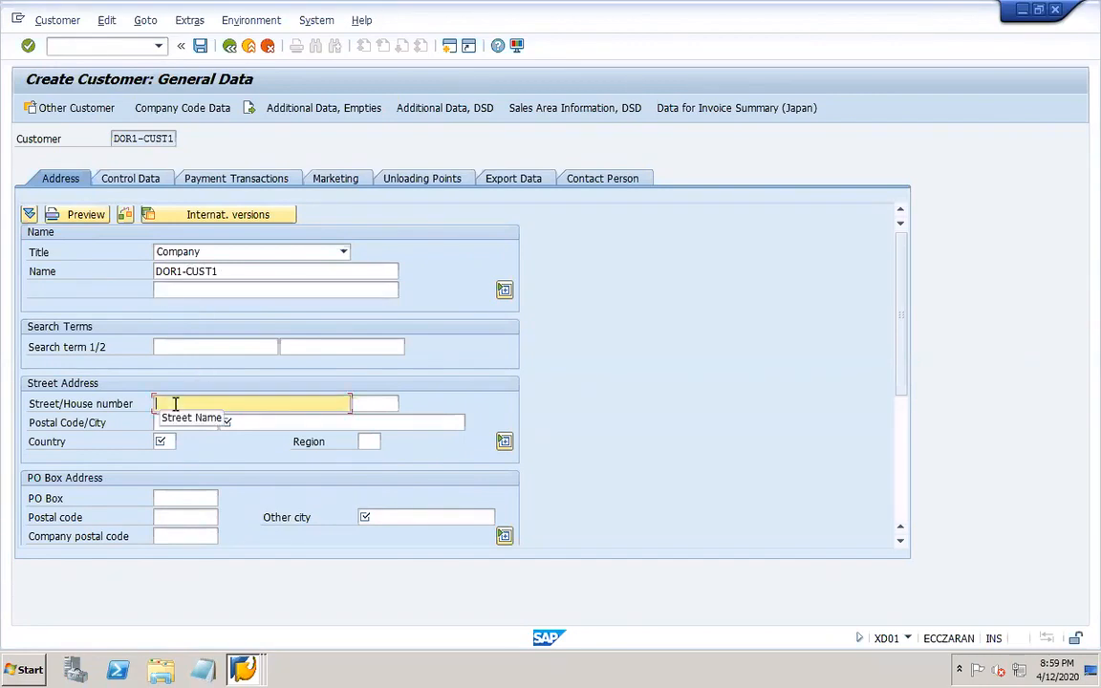
{"action": "type", "text": "h"}
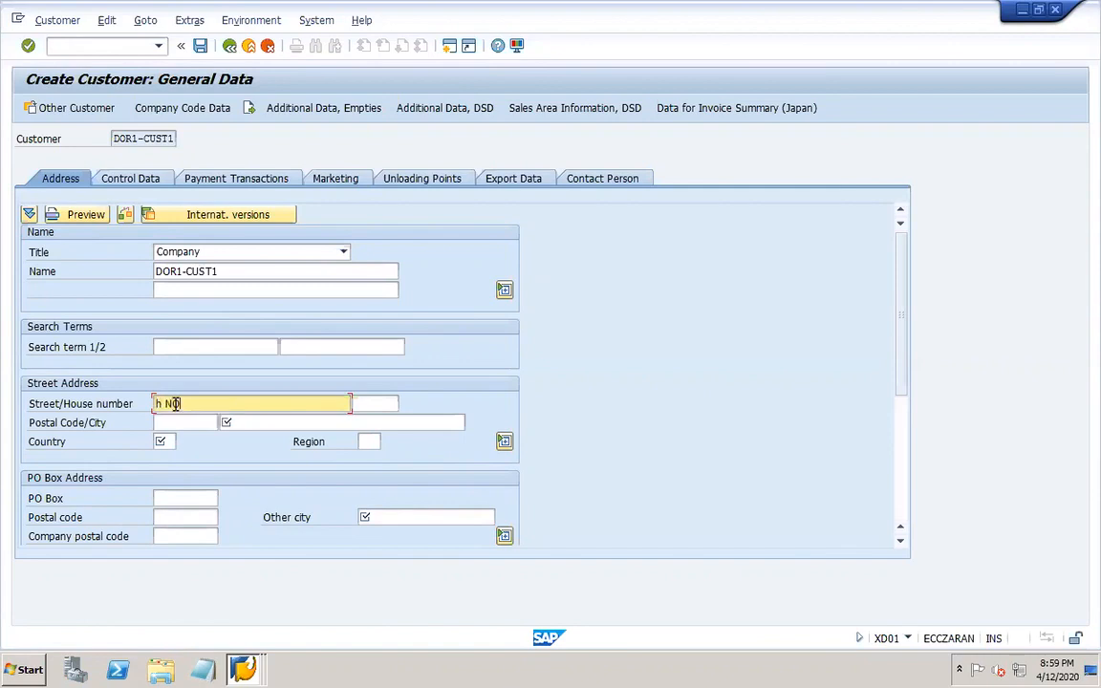
{"action": "type", "text": " NO 123"}
{"action": "key", "text": "Tab"}
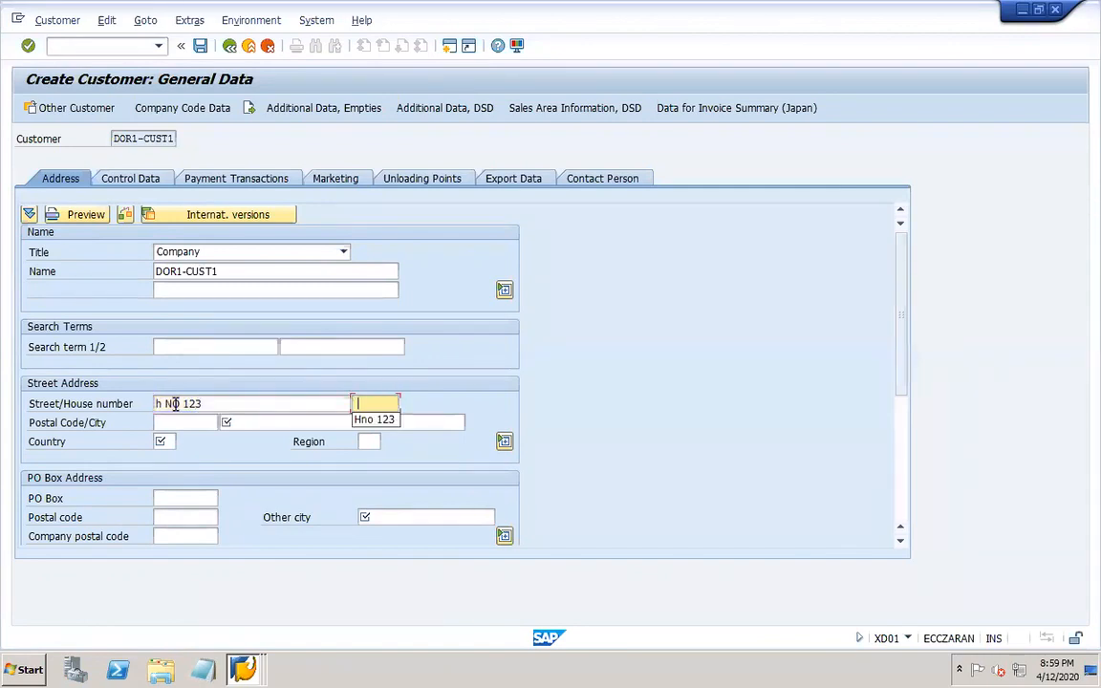
{"action": "left_click", "coordinate": [375, 421]}
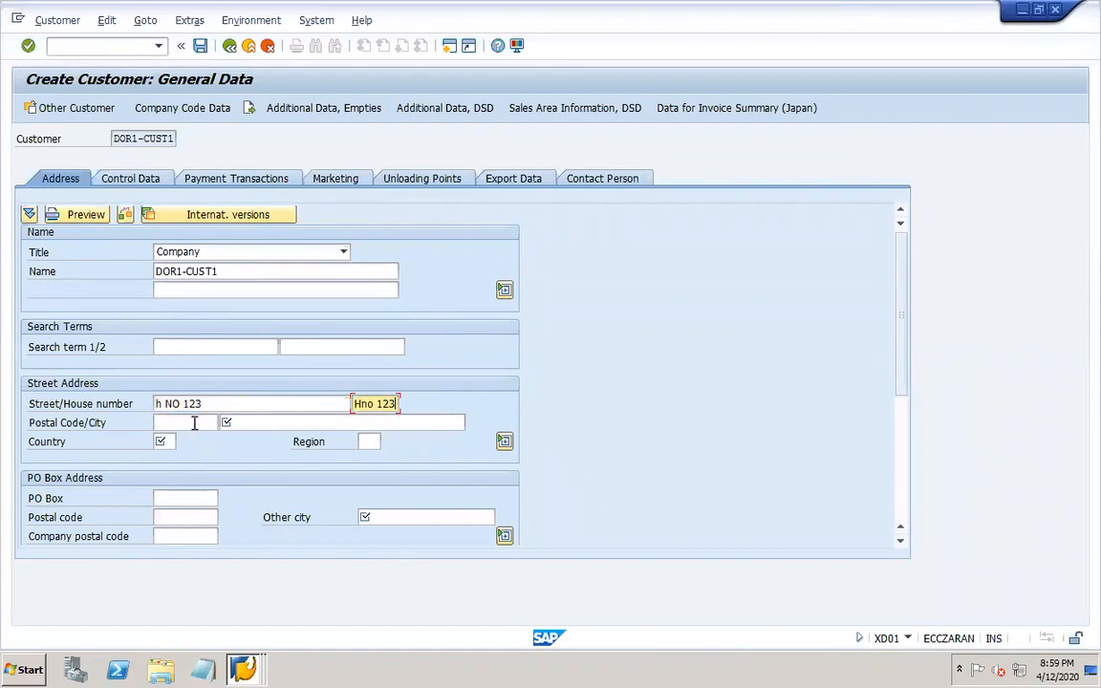
{"action": "left_click", "coordinate": [194, 423]}
{"action": "left_click", "coordinate": [174, 440]}
{"action": "key", "text": "Tab"}
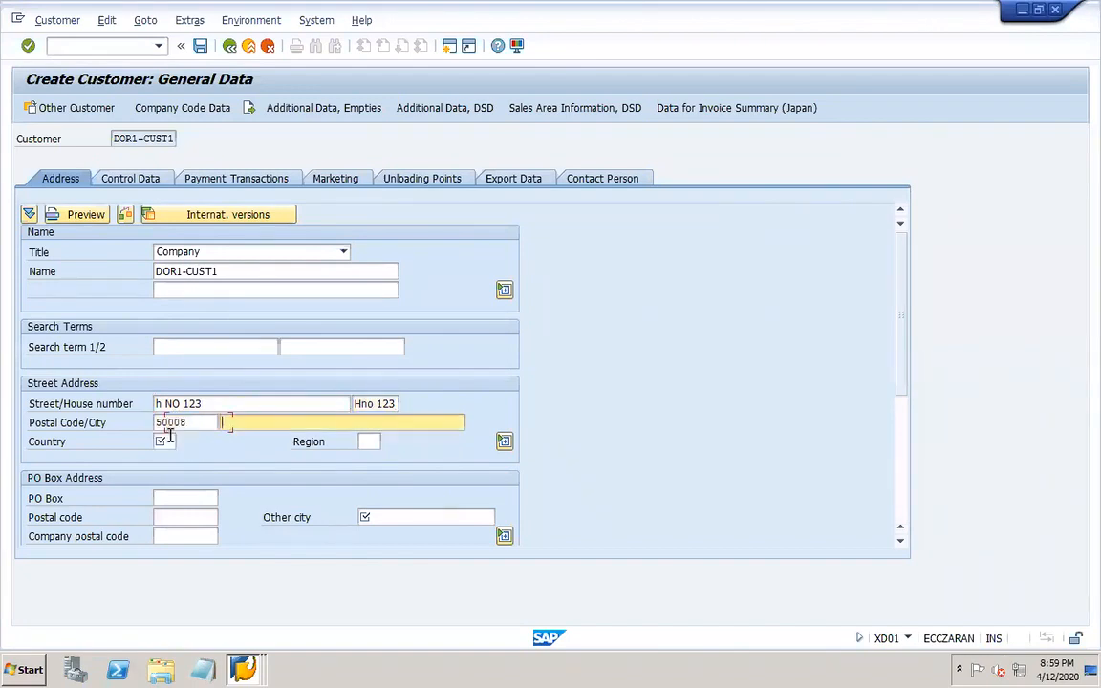
{"action": "left_click", "coordinate": [280, 440]}
{"action": "left_click", "coordinate": [165, 442]}
{"action": "left_click", "coordinate": [174, 460]}
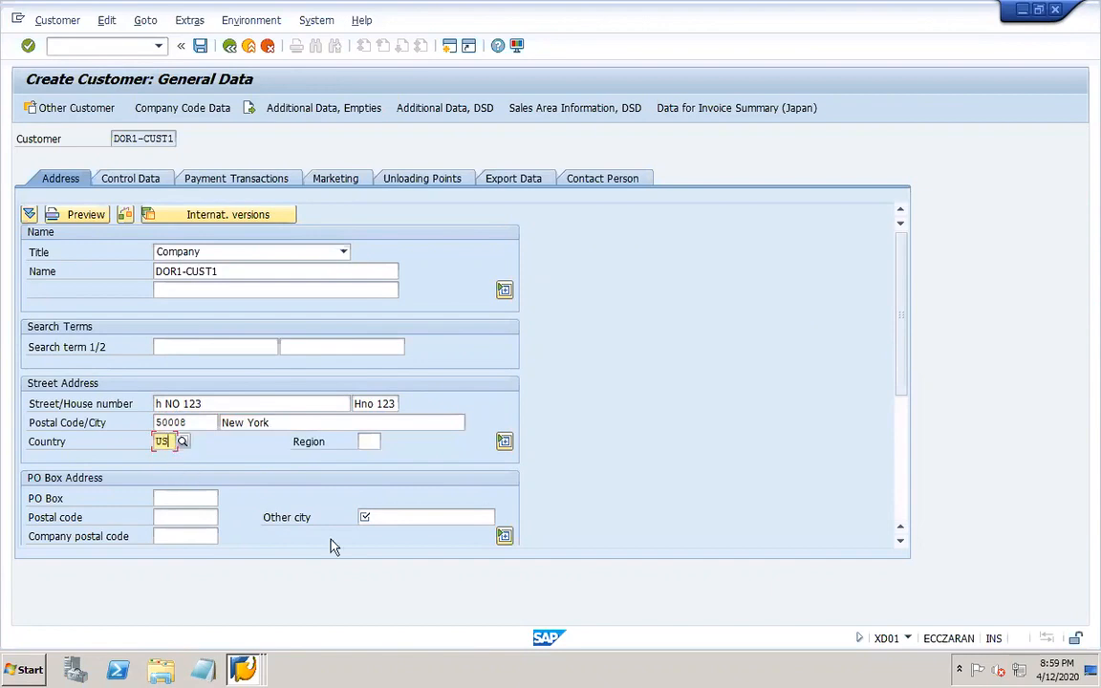
Enter the other city in the customer's PO Box Address section
{"action": "left_click", "coordinate": [391, 521]}
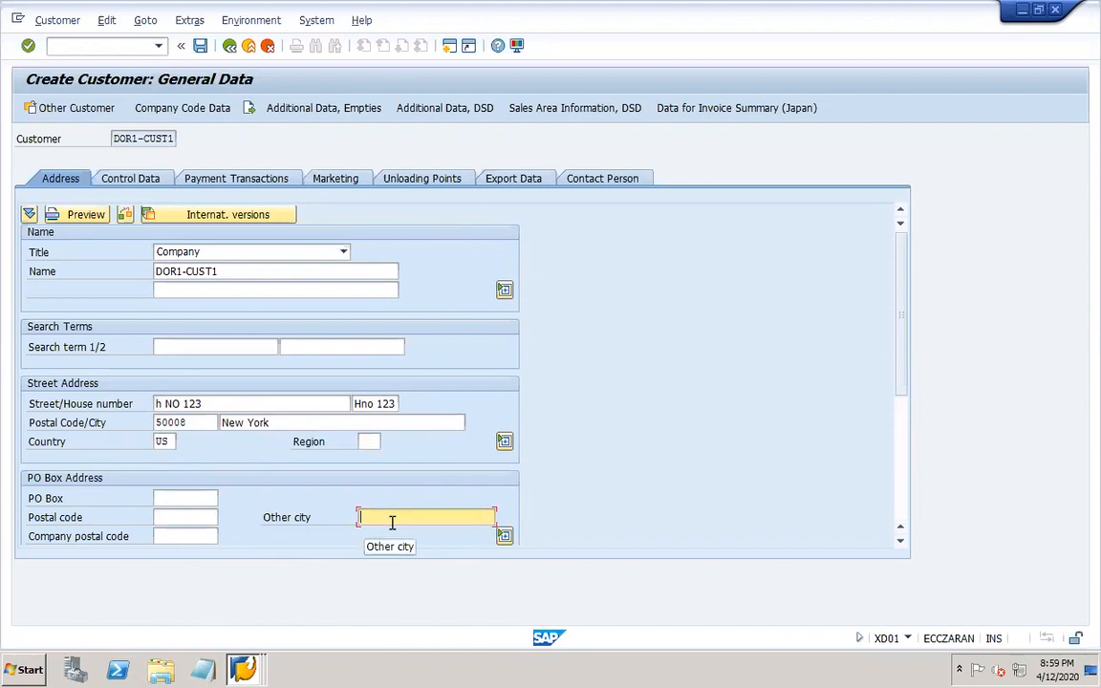
{"action": "type", "text": "wAS"}
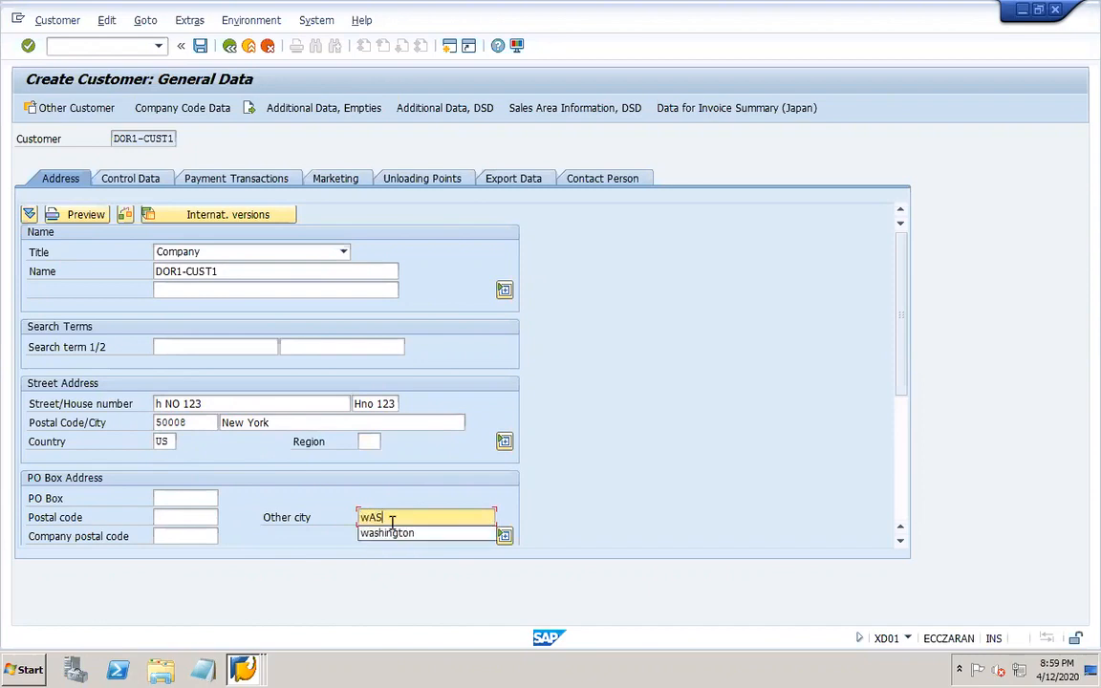
{"action": "type", "text": "HINGTON"}
{"action": "left_click", "coordinate": [407, 533]}
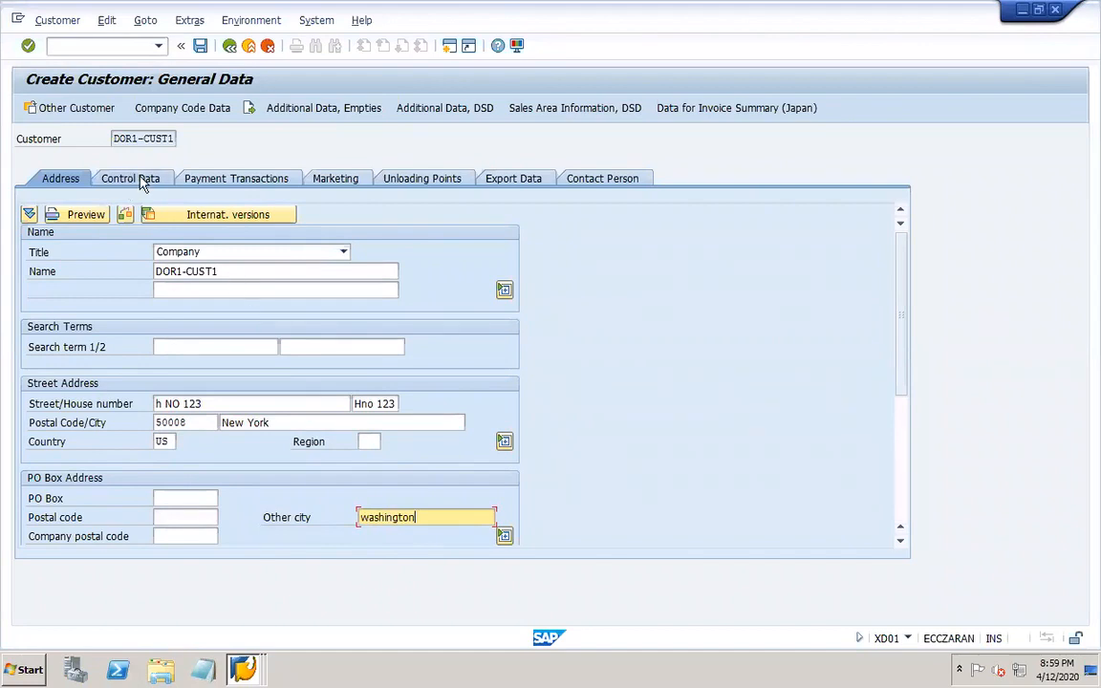
{"action": "key", "text": "Return"}
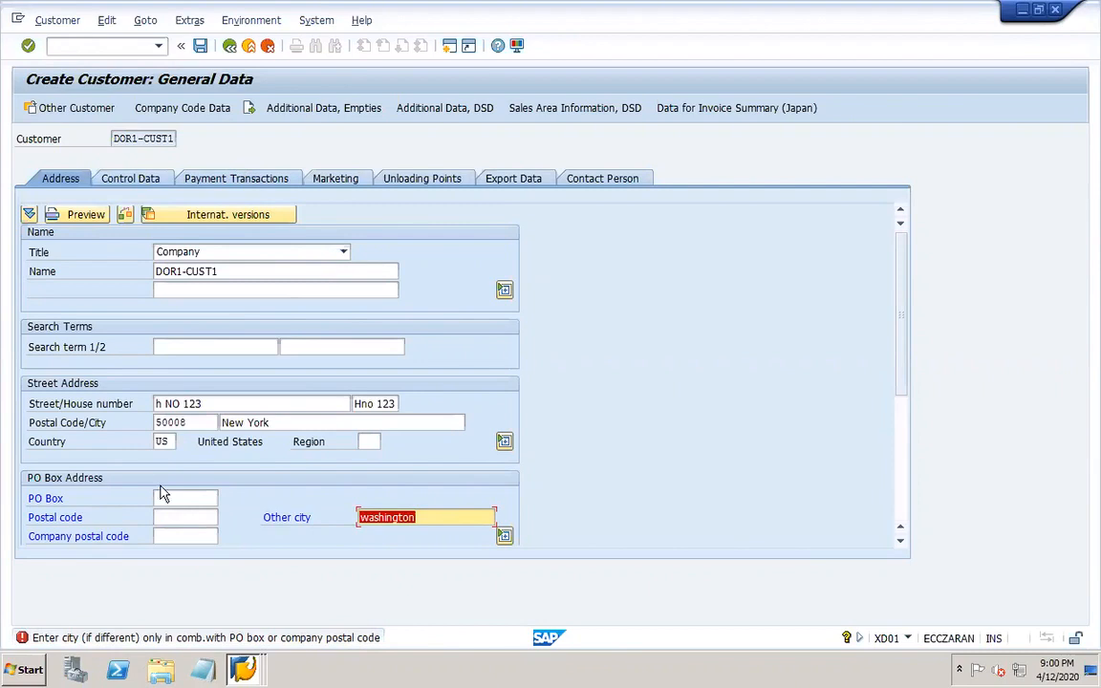
Complete the customer's PO box address with a PO box number and its postal code
{"action": "left_click", "coordinate": [182, 500]}
{"action": "left_click", "coordinate": [177, 515]}
{"action": "left_click", "coordinate": [177, 519]}
{"action": "left_click", "coordinate": [177, 533]}
{"action": "key", "text": "Return"}
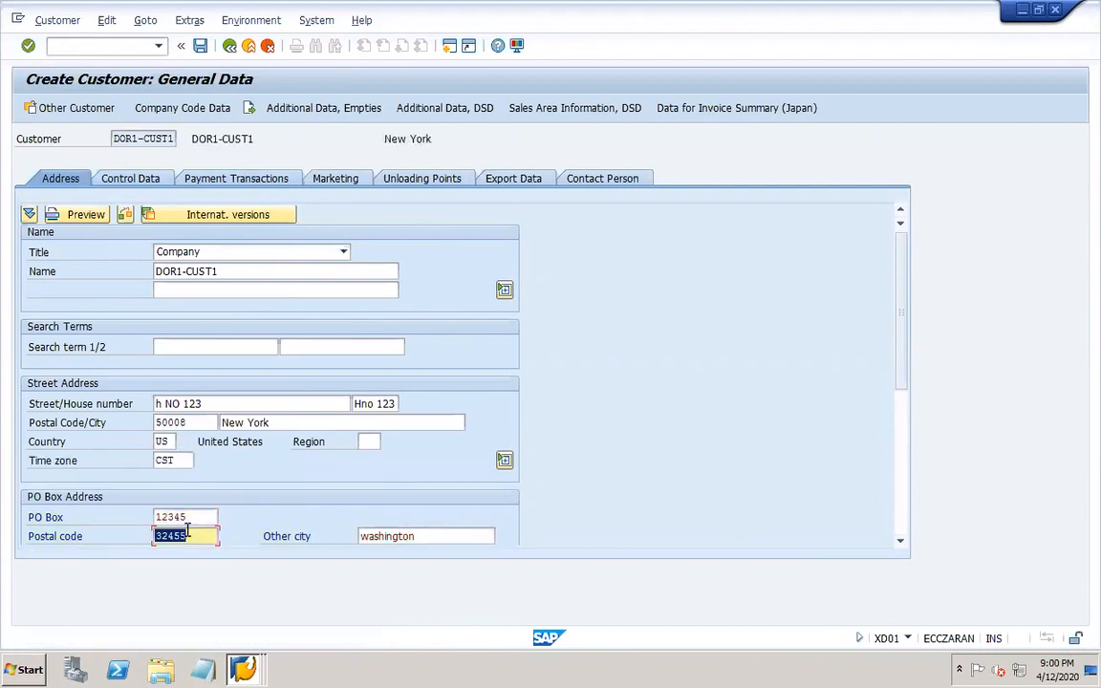
Add a bank details row with country US and the bank key of Citibank, Park Avenue, New York
{"action": "left_click", "coordinate": [145, 179]}
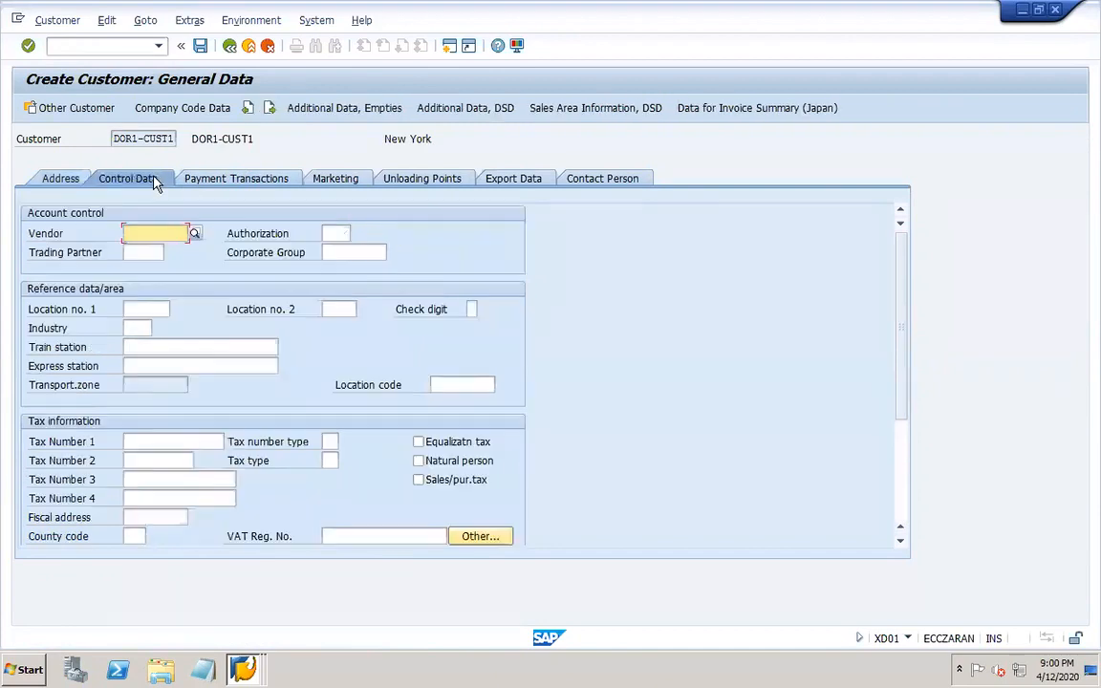
{"action": "left_click", "coordinate": [253, 180]}
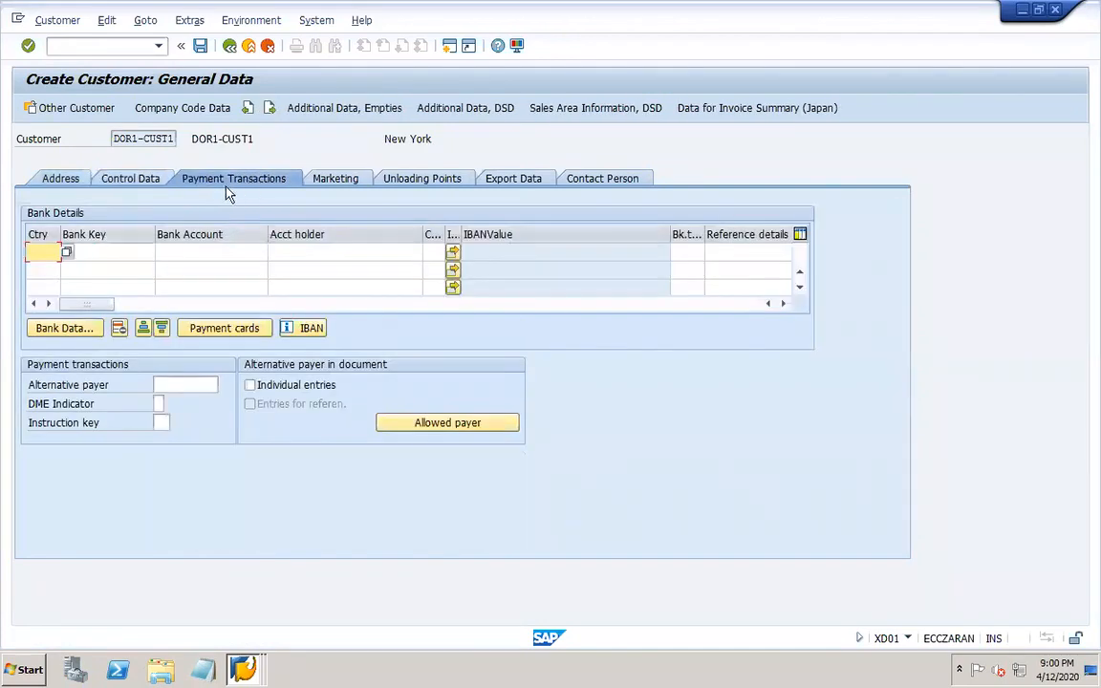
{"action": "left_click", "coordinate": [43, 252]}
{"action": "left_click", "coordinate": [151, 254]}
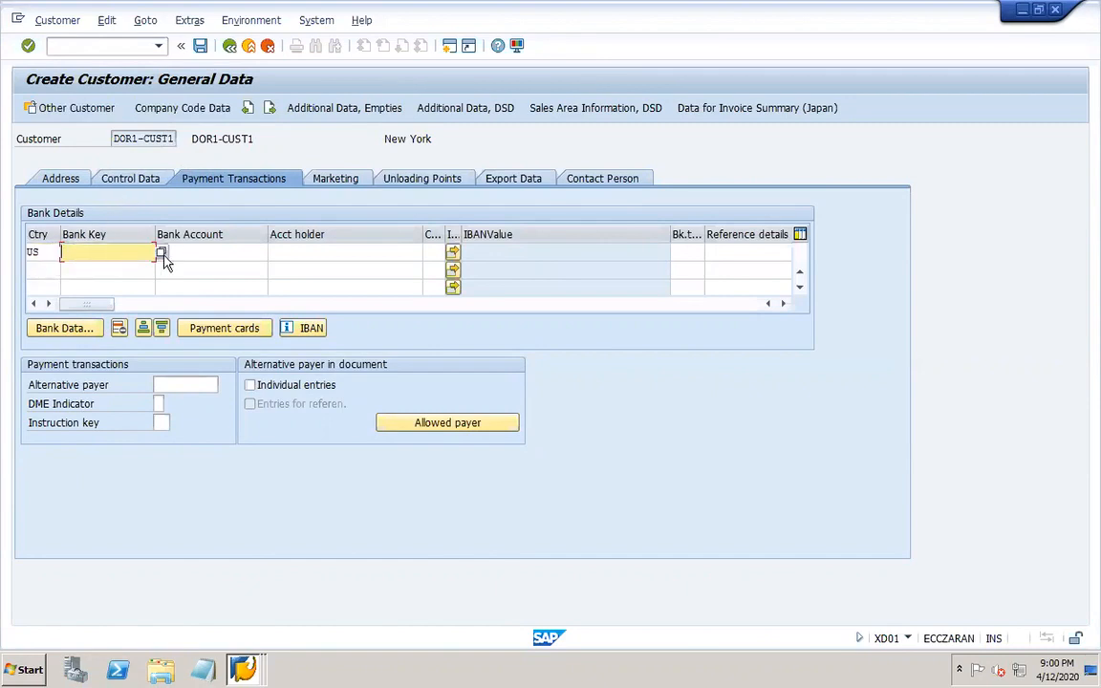
{"action": "left_click", "coordinate": [162, 254]}
{"action": "left_click", "coordinate": [233, 220]}
{"action": "key", "text": "Return"}
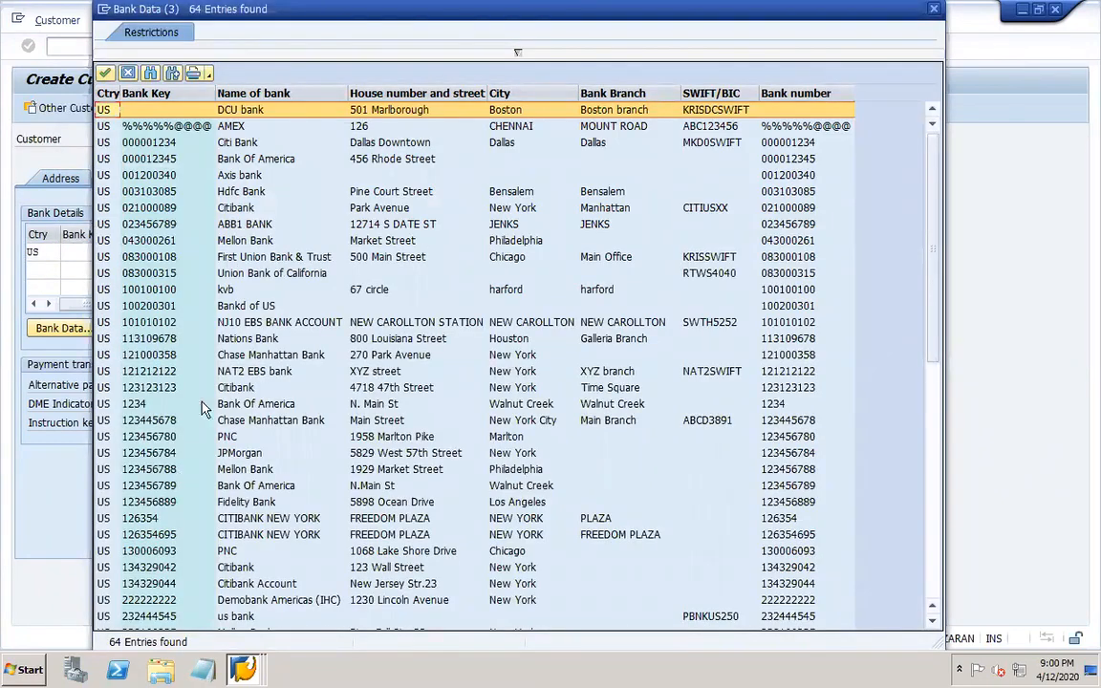
{"action": "double_click", "coordinate": [164, 212]}
Enter the bank account number and use the customer's name as account holder in the bank details row
{"action": "left_click", "coordinate": [215, 253]}
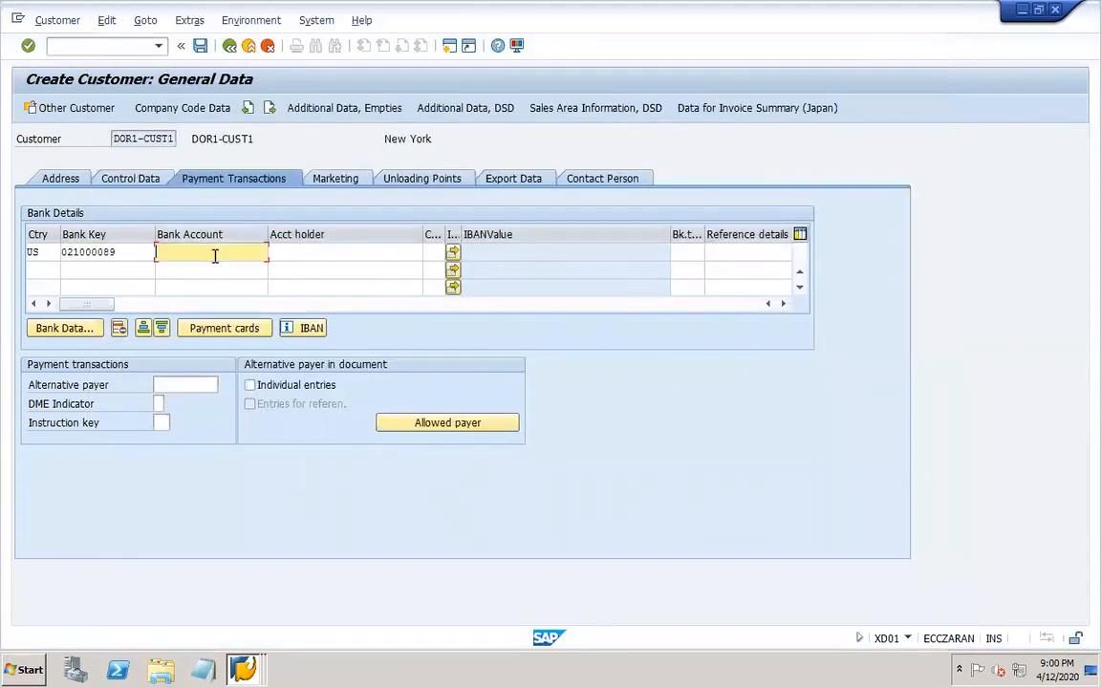
{"action": "type", "text": "12"}
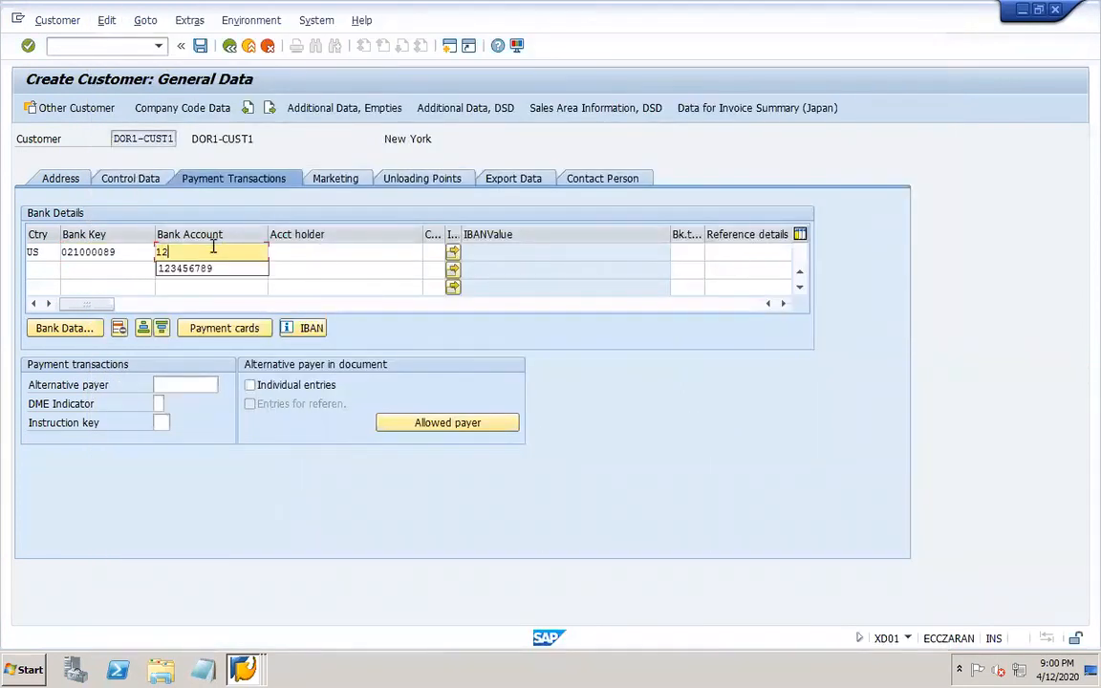
{"action": "left_click", "coordinate": [215, 268]}
{"action": "key", "text": "Tab"}
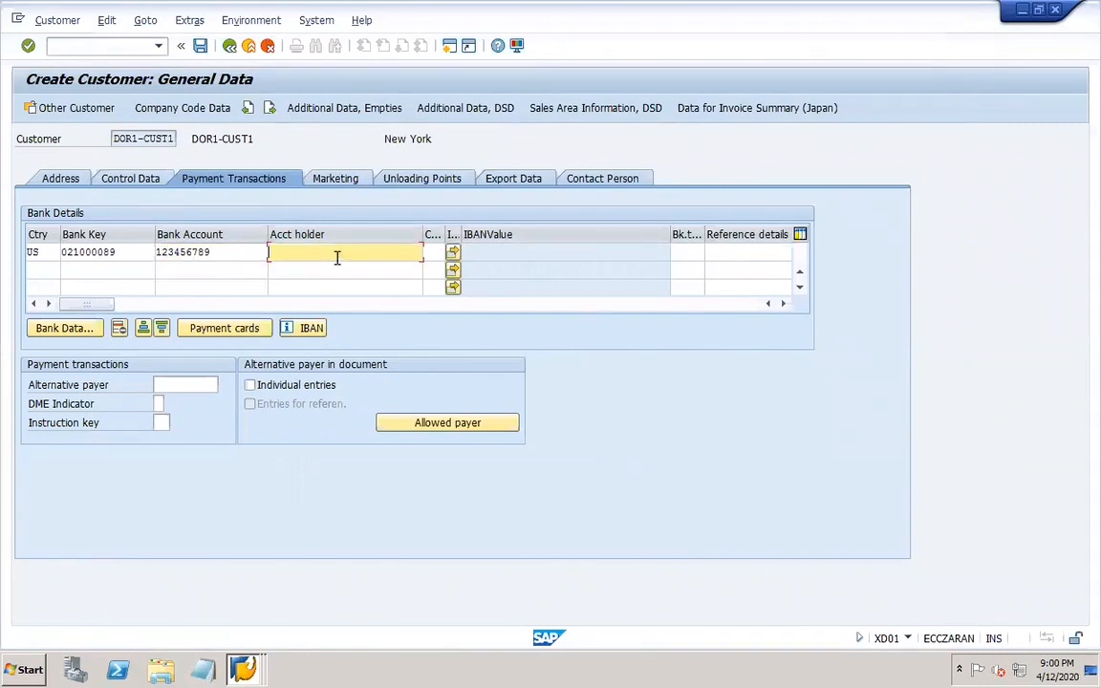
{"action": "key", "text": "ctrl+v"}
Review the bank data record for the selected bank key, including its address and SWIFT/BIC code
{"action": "left_click", "coordinate": [67, 328]}
{"action": "left_click", "coordinate": [179, 431]}
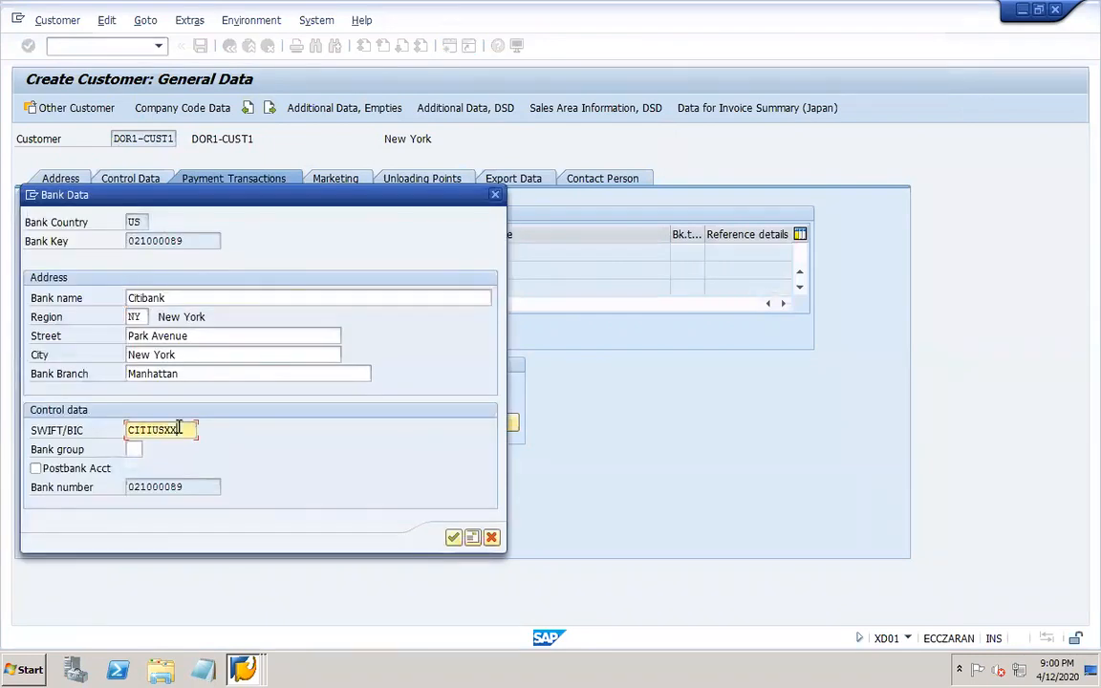
{"action": "left_click", "coordinate": [453, 537]}
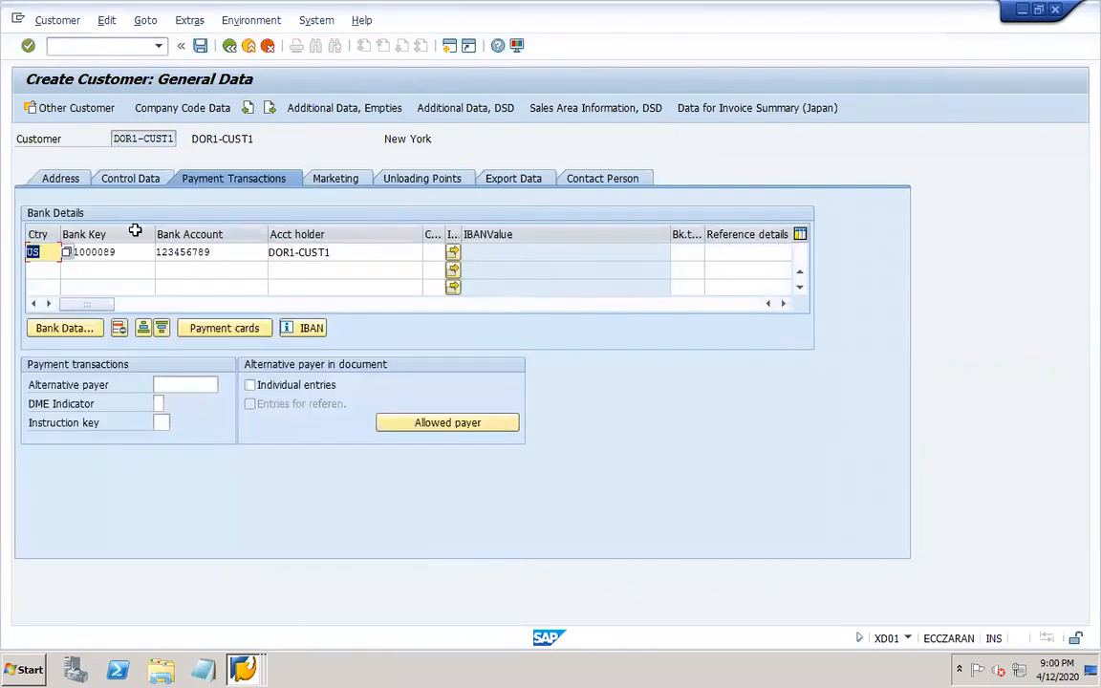
Set the Sundry customers G/L account as the reconciliation account in the company code data
{"action": "left_click", "coordinate": [184, 109]}
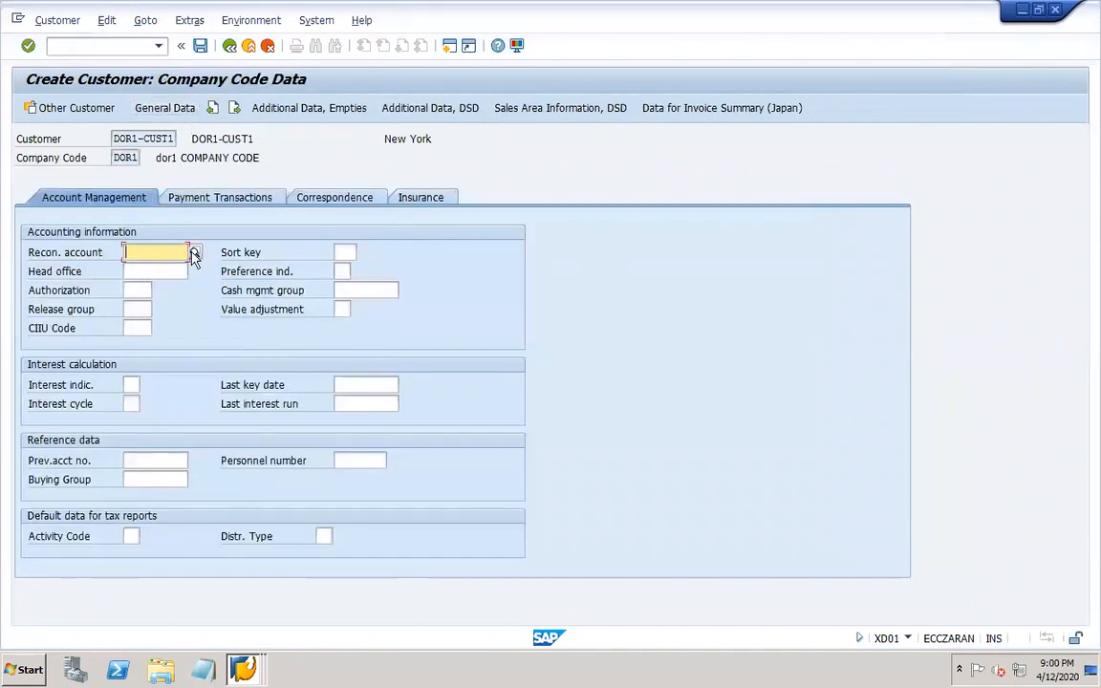
{"action": "left_click", "coordinate": [194, 254]}
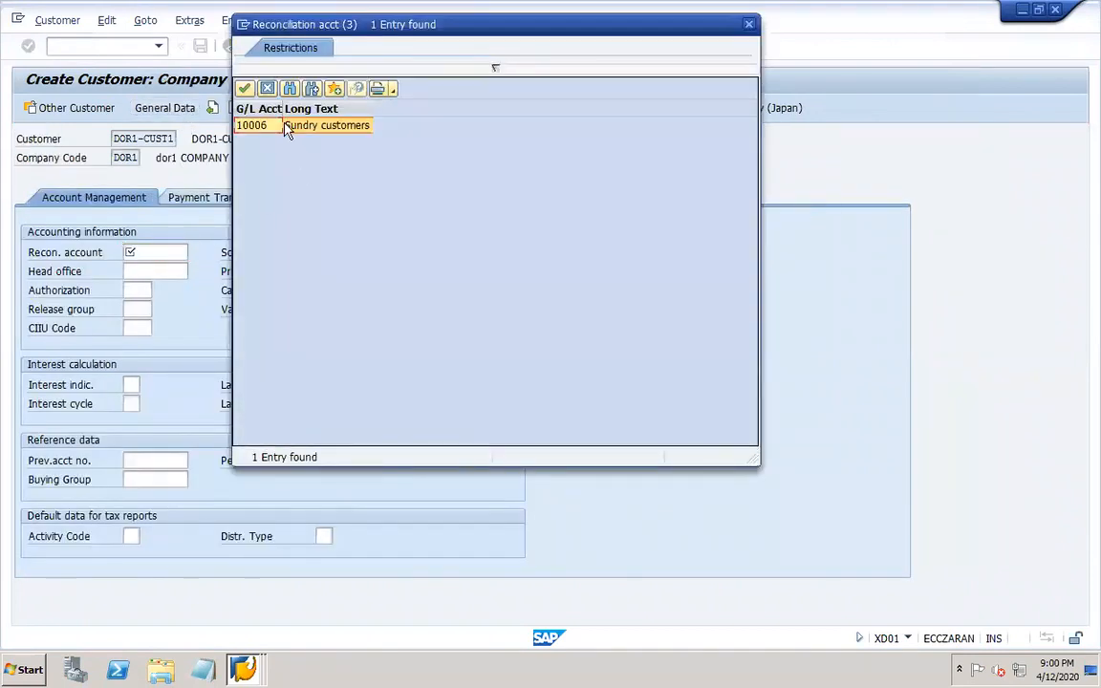
{"action": "double_click", "coordinate": [286, 130]}
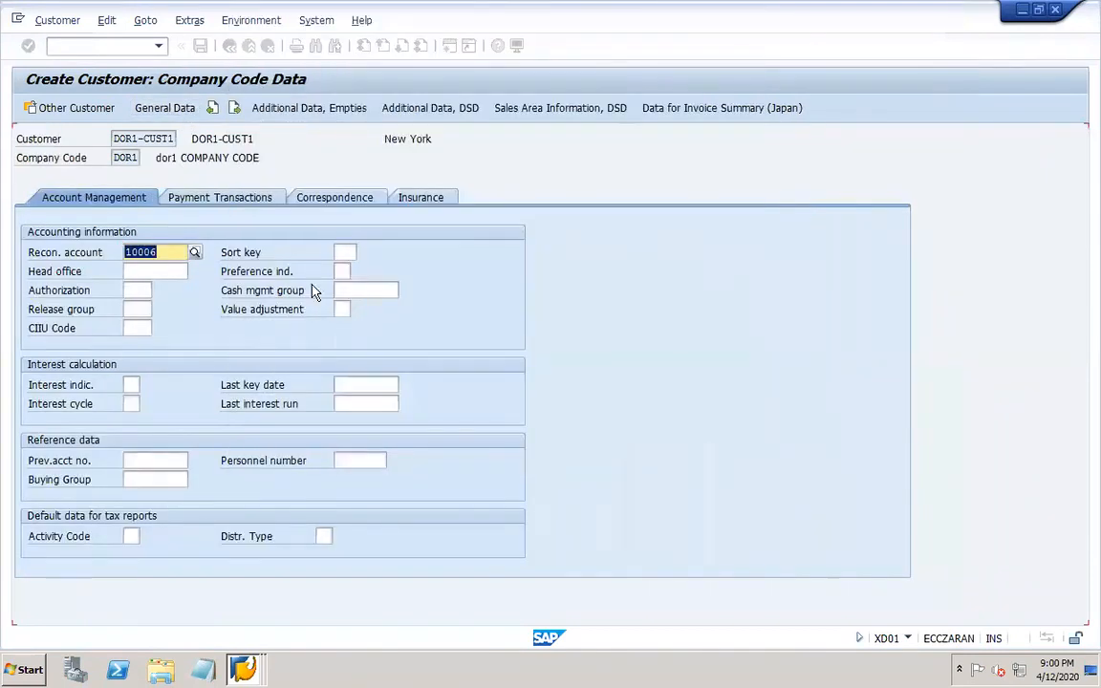
Set the terms of payment to DOR1 in the company code payment transactions, picking it from the list of terms
{"action": "left_click", "coordinate": [216, 197]}
{"action": "left_click", "coordinate": [199, 253]}
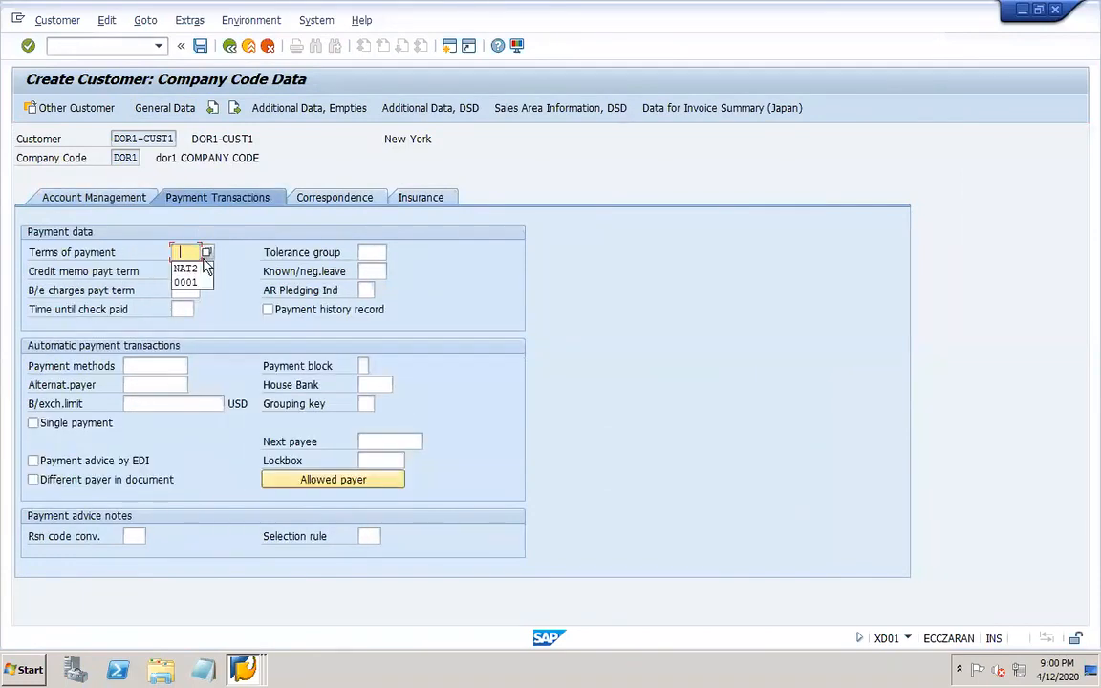
{"action": "left_click", "coordinate": [182, 252]}
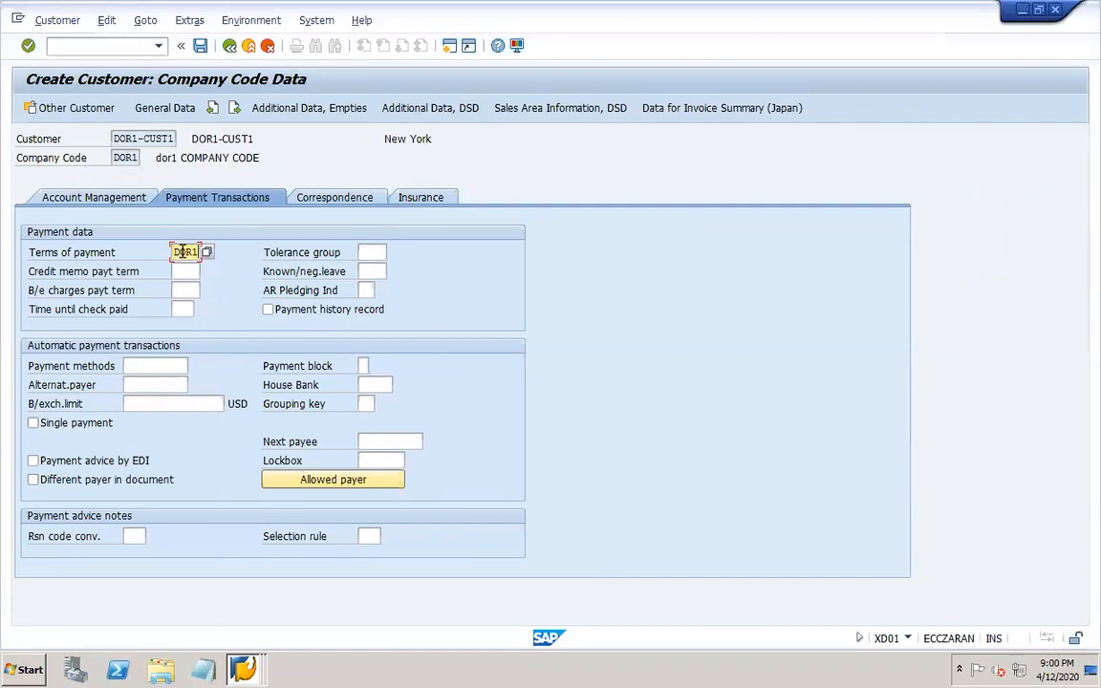
{"action": "left_click", "coordinate": [207, 252]}
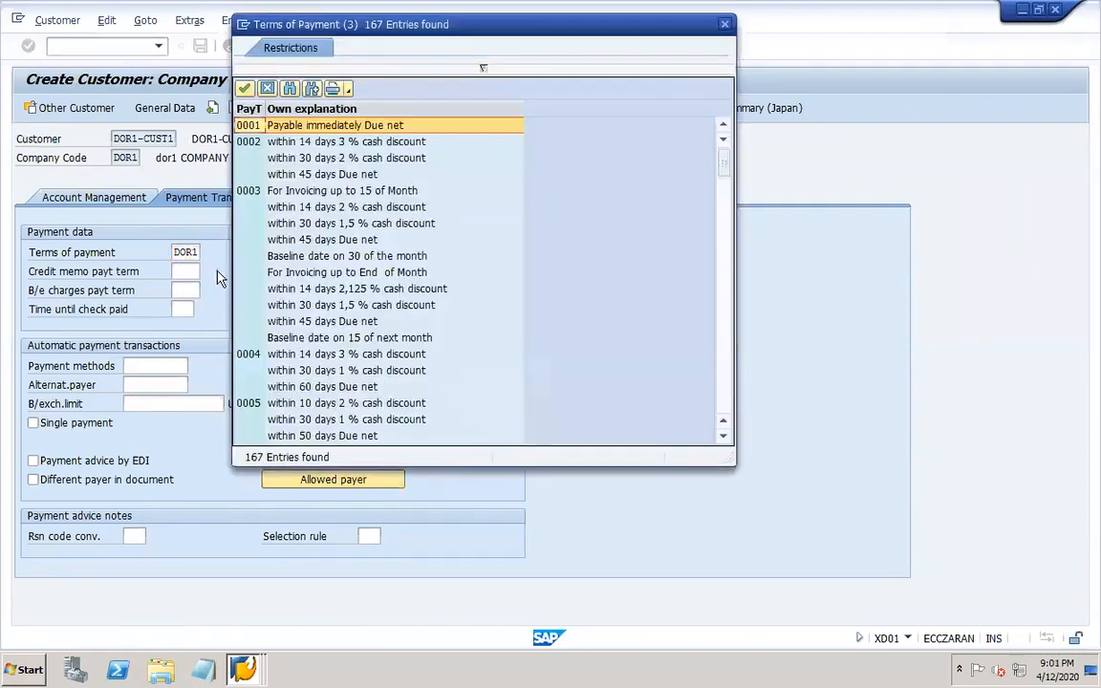
{"action": "left_click", "coordinate": [724, 404]}
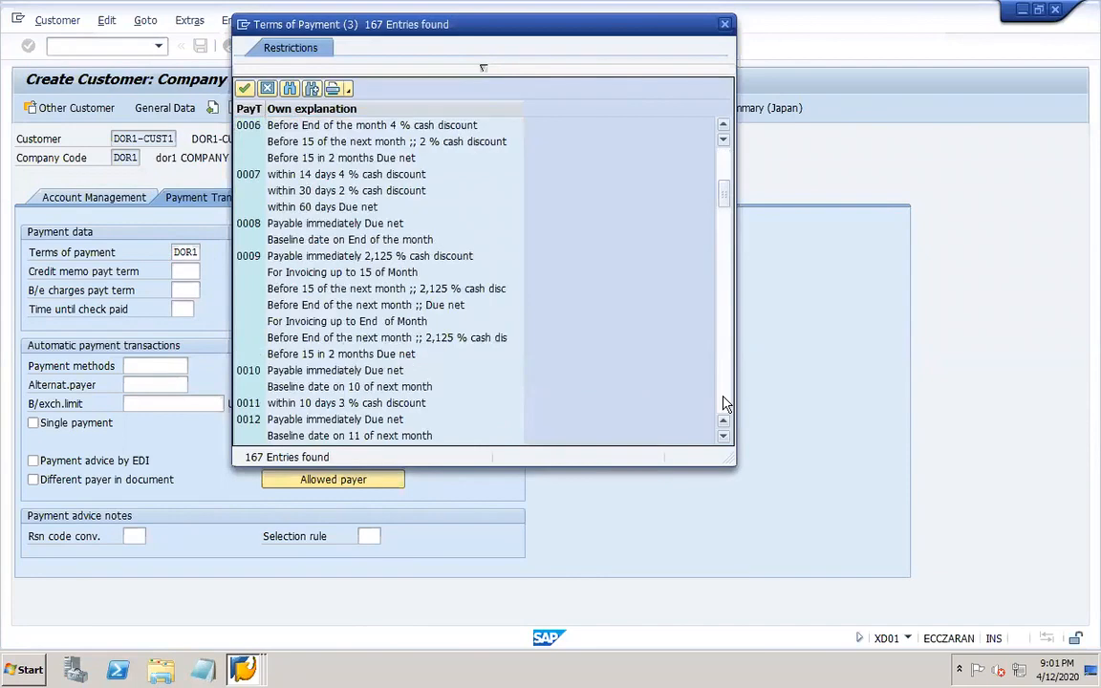
{"action": "left_click", "coordinate": [724, 404]}
{"action": "left_click", "coordinate": [723, 405]}
{"action": "double_click", "coordinate": [269, 240]}
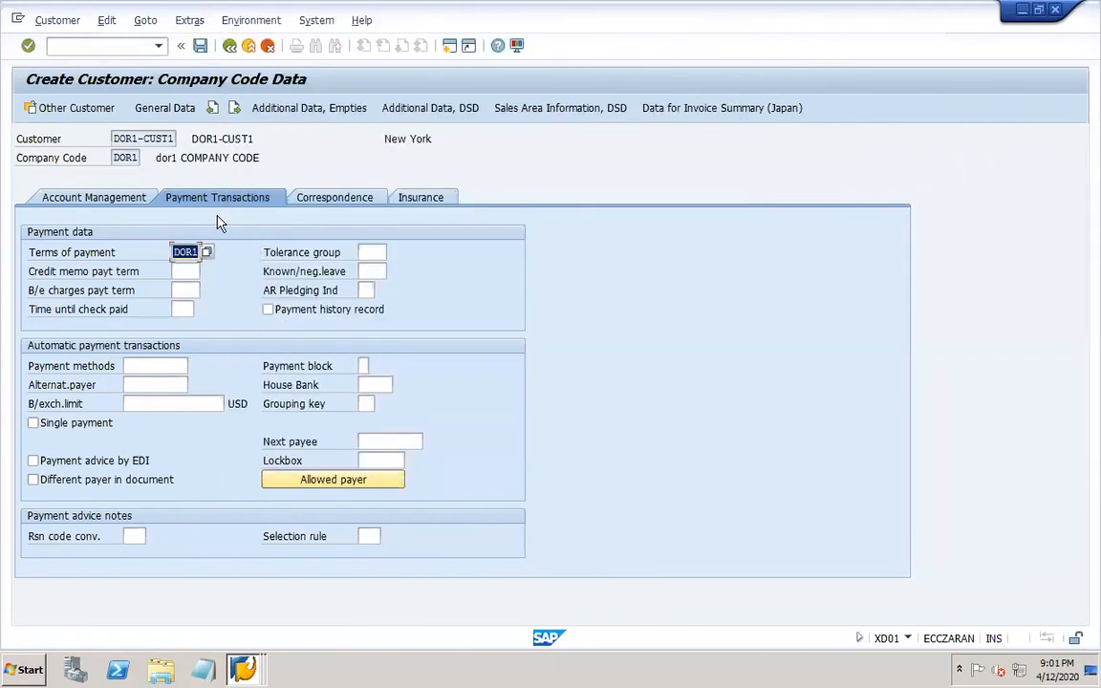
Save the new customer master record and leave customer creation
{"action": "left_click", "coordinate": [200, 46]}
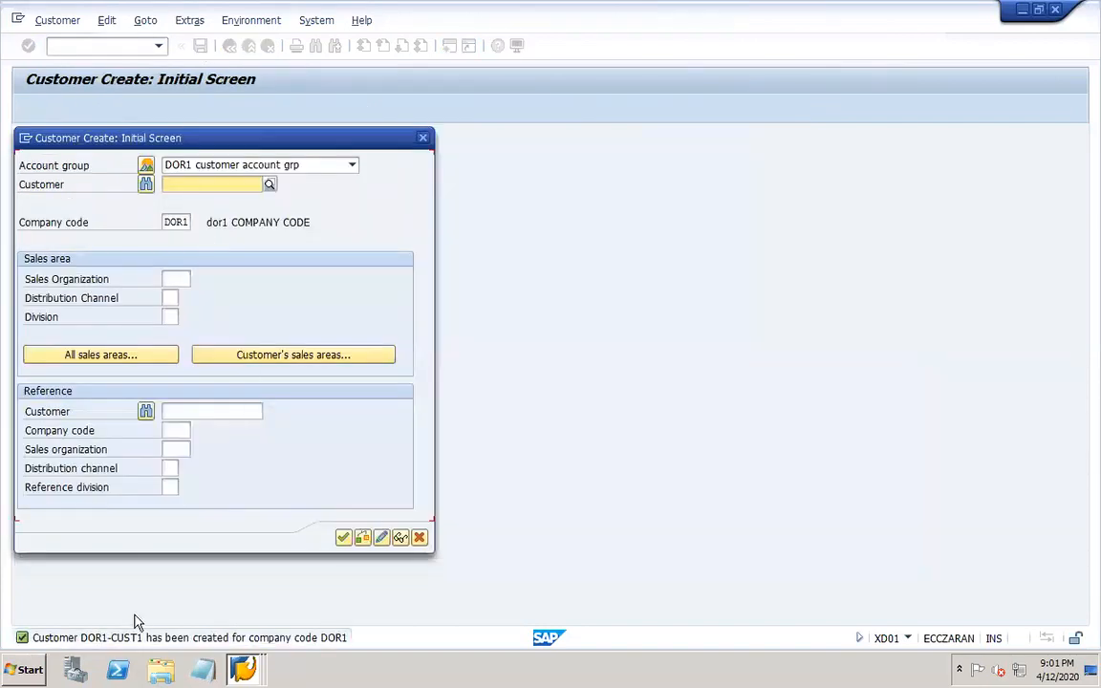
{"action": "left_click", "coordinate": [423, 138]}
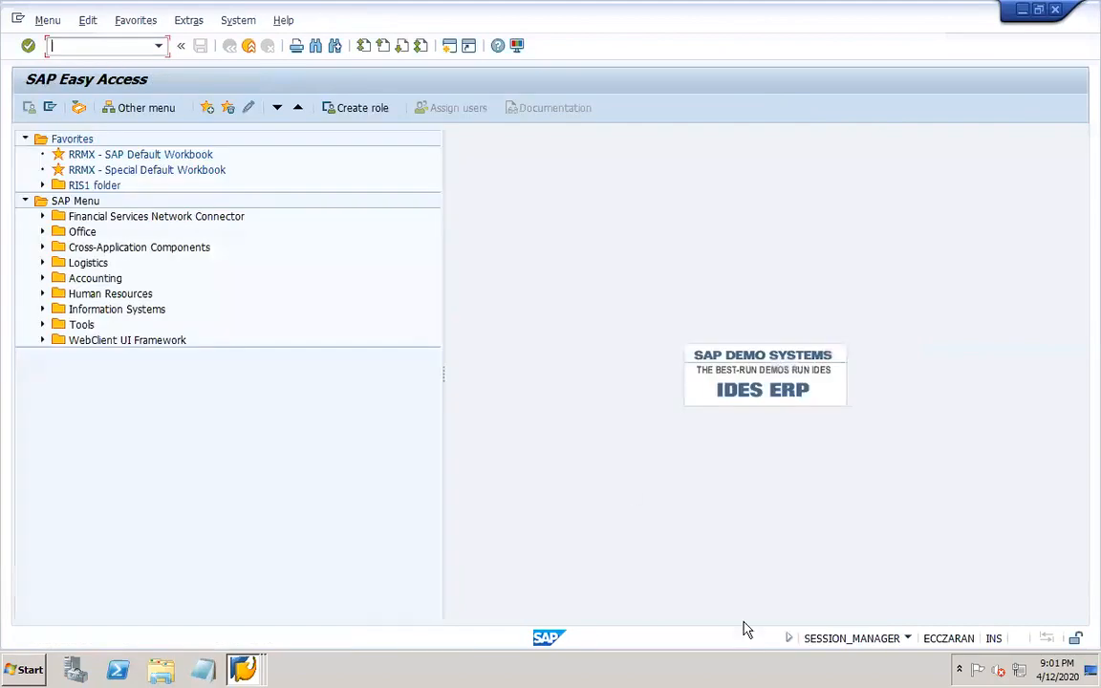
Add the line "KNA1, KNB1, KNBK" below Master data on the PowerPoint Account receivables slide and return to the SAP remote session
{"action": "left_click", "coordinate": [809, 669]}
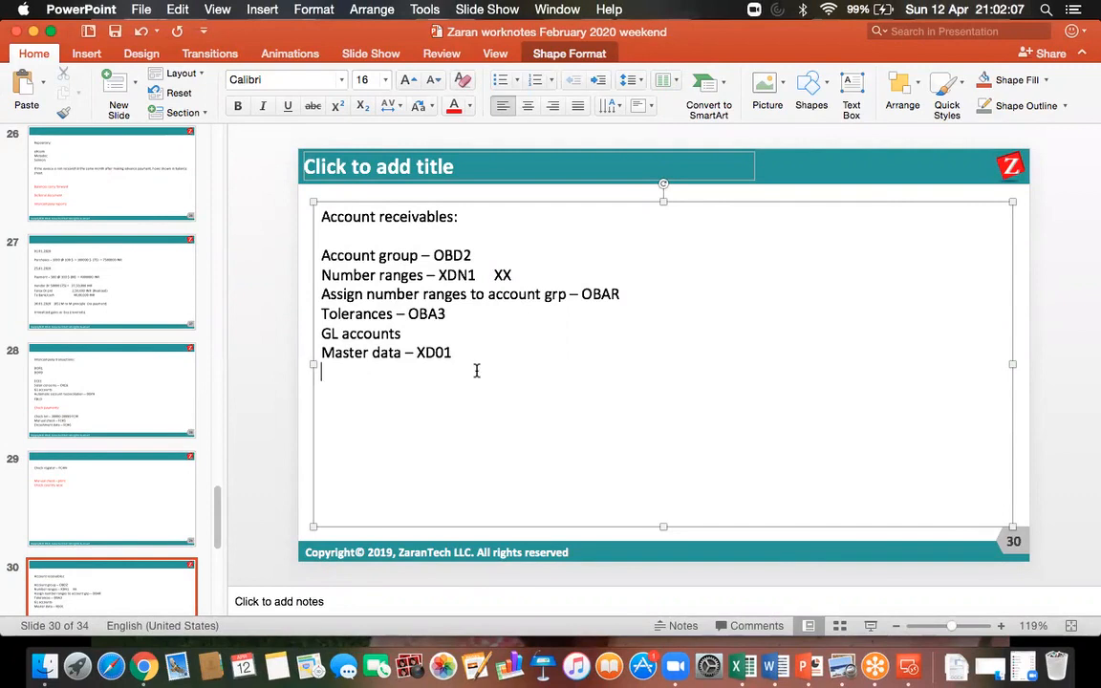
{"action": "type", "text": "KNA1, KNB1, KNBK"}
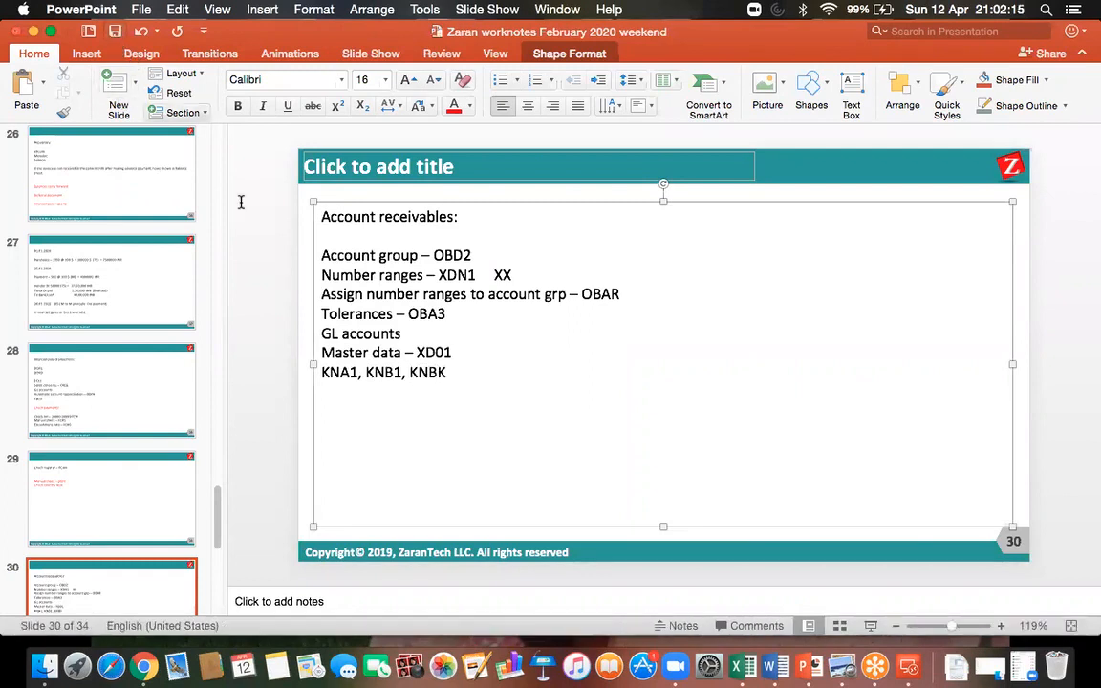
{"action": "left_click", "coordinate": [906, 669]}
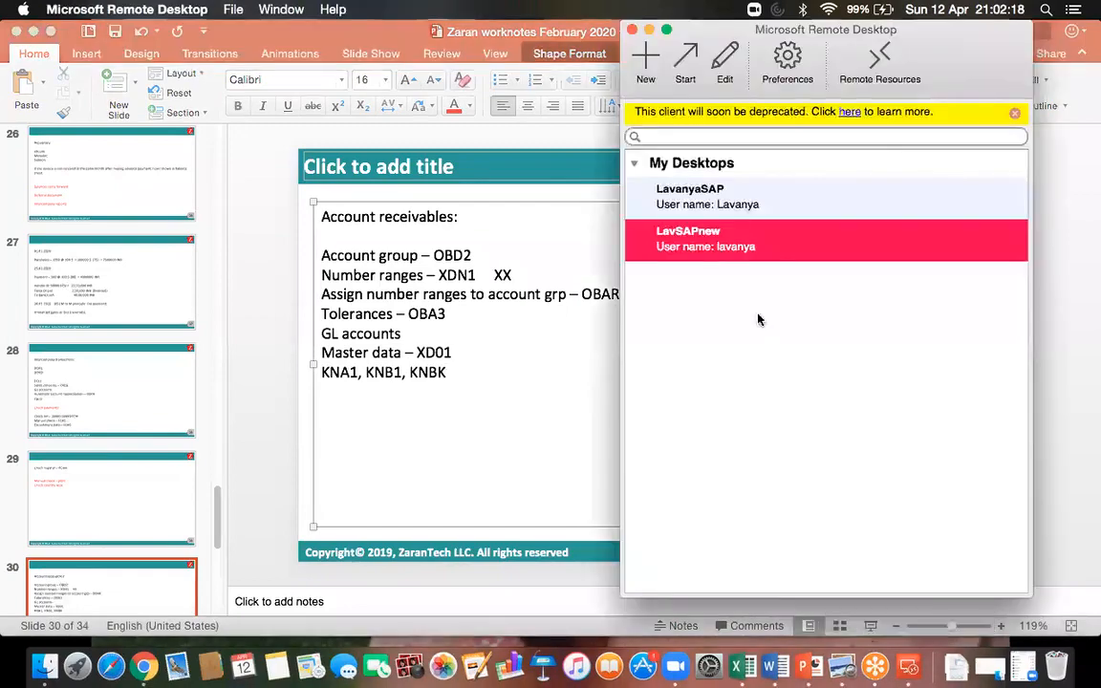
{"action": "double_click", "coordinate": [686, 246]}
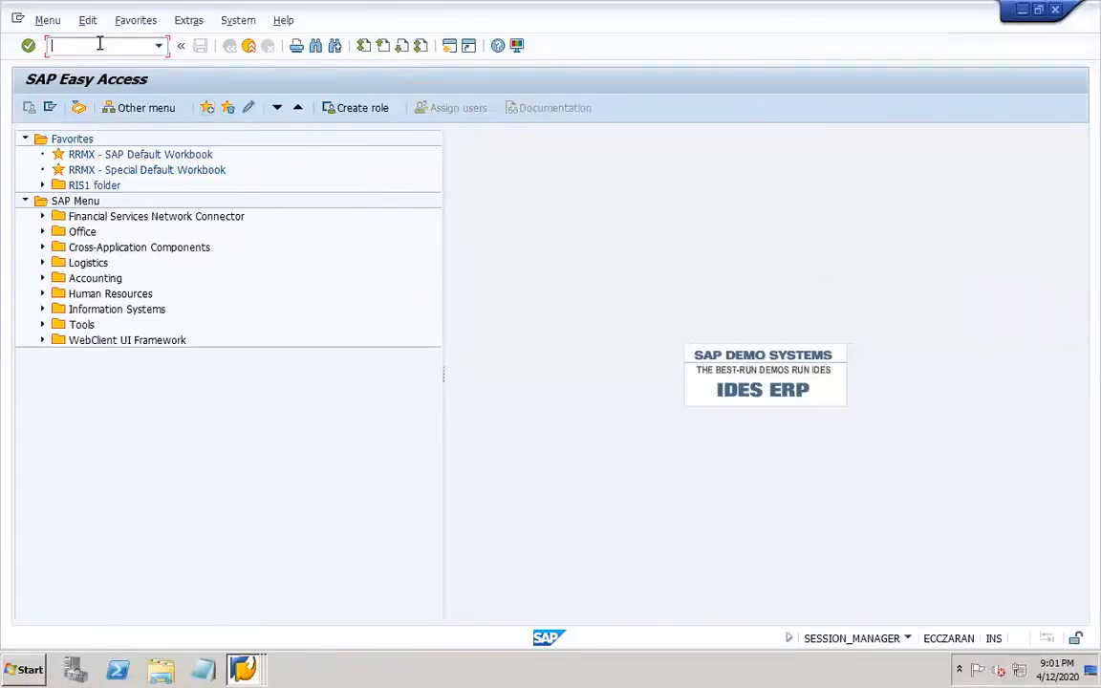
Start the ABAP Dictionary with transaction SE11 and display the structure of database table KNA1
{"action": "type", "text": "SE"}
{"action": "type", "text": "11"}
{"action": "key", "text": "Return"}
{"action": "key", "text": "BackSpace"}
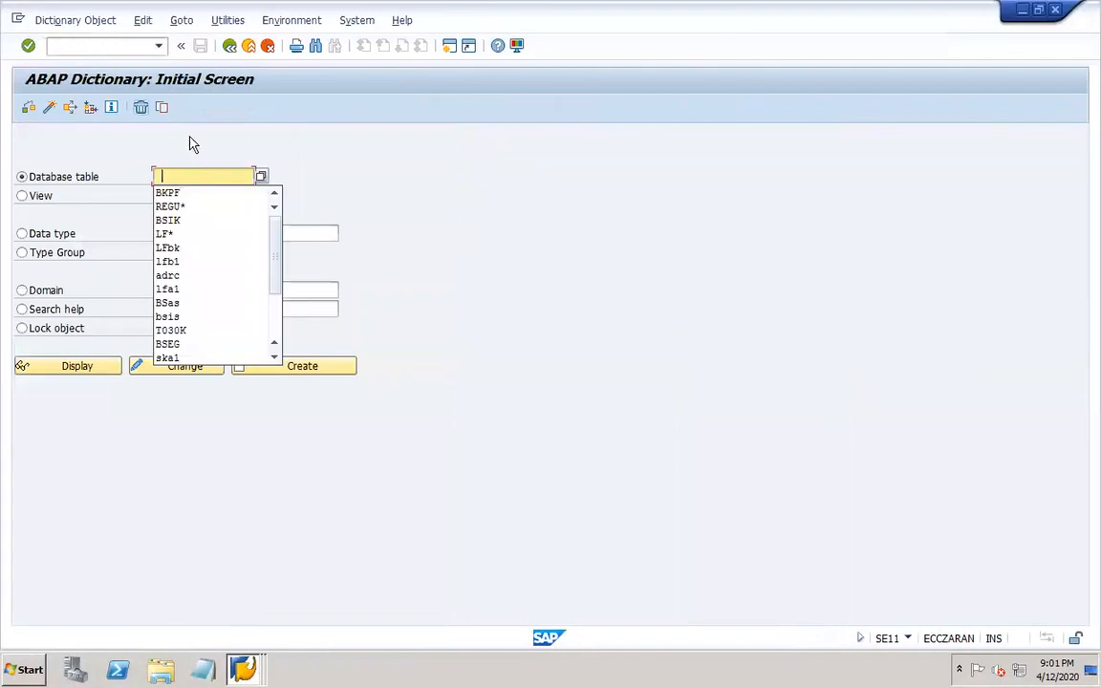
{"action": "left_click", "coordinate": [164, 179]}
{"action": "type", "text": "KNA1"}
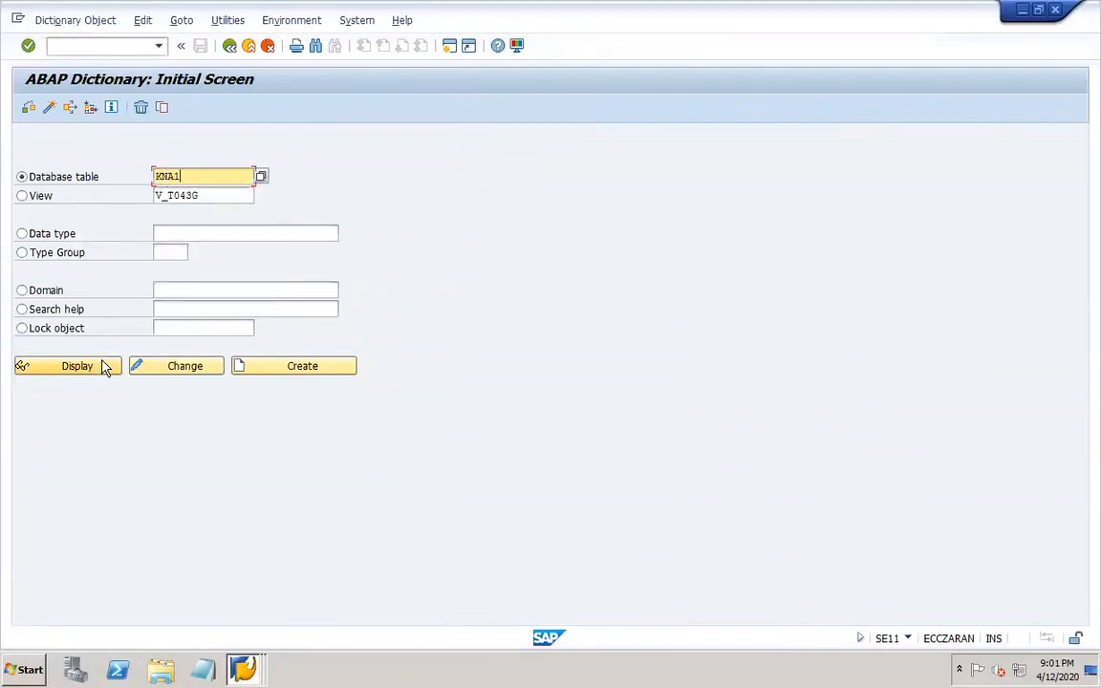
{"action": "left_click", "coordinate": [106, 369]}
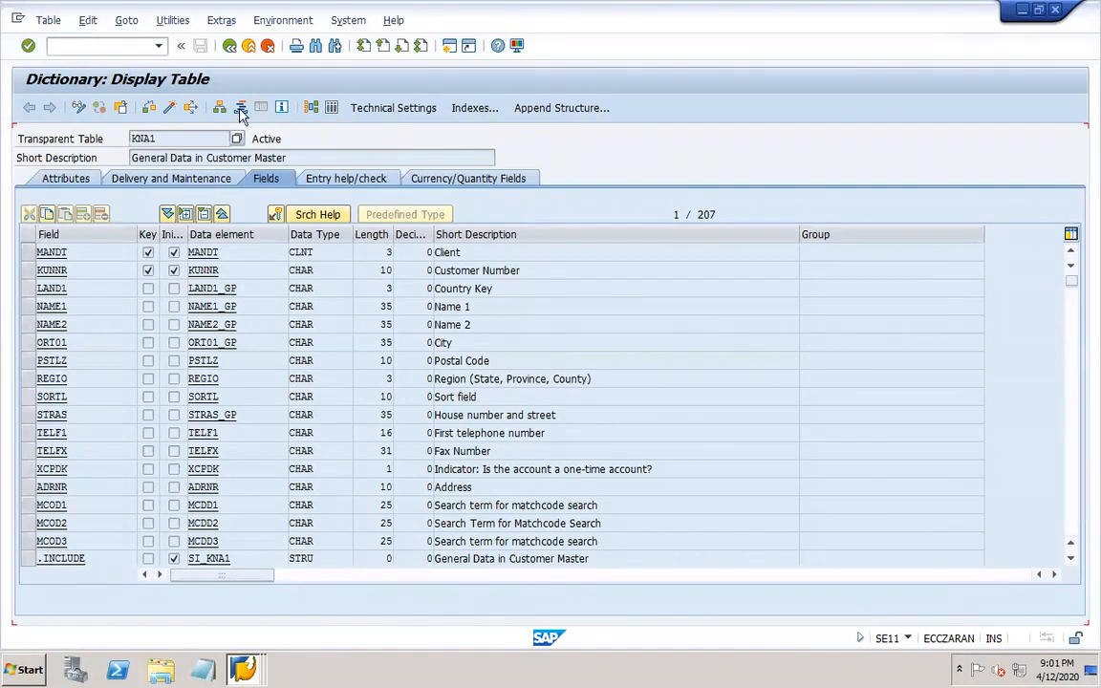
Look up the new customer's record in the KNA1 contents, finding it with DOR1*, and return to the dictionary's initial screen
{"action": "left_click", "coordinate": [331, 108]}
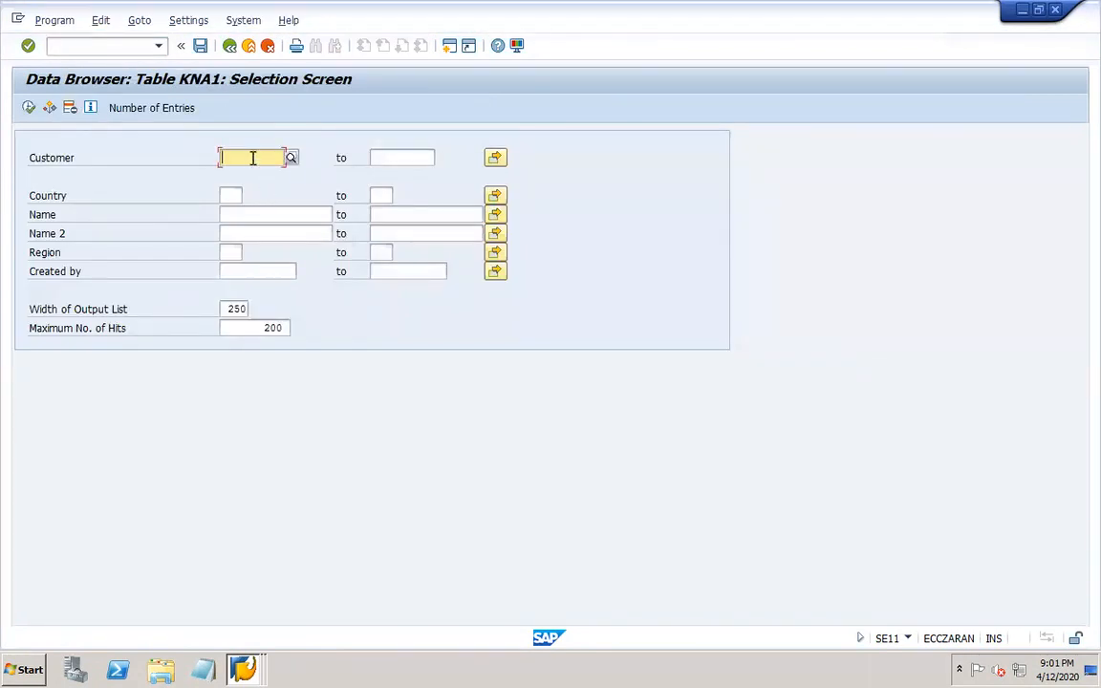
{"action": "type", "text": "DOR1*"}
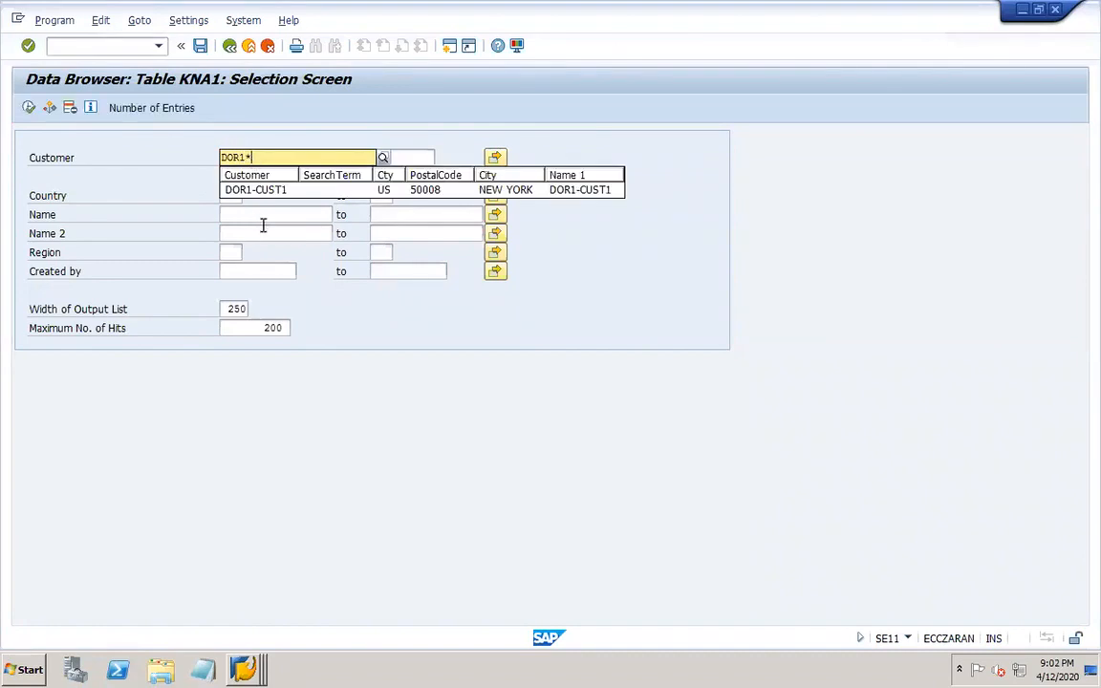
{"action": "left_click", "coordinate": [251, 189]}
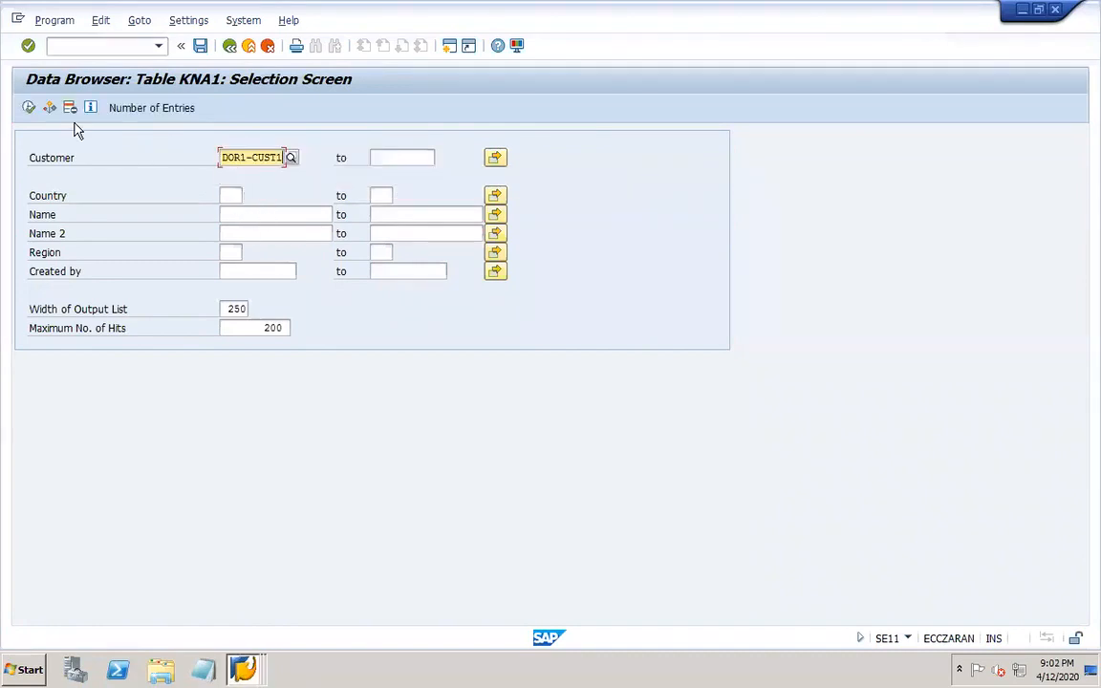
{"action": "left_click", "coordinate": [28, 108]}
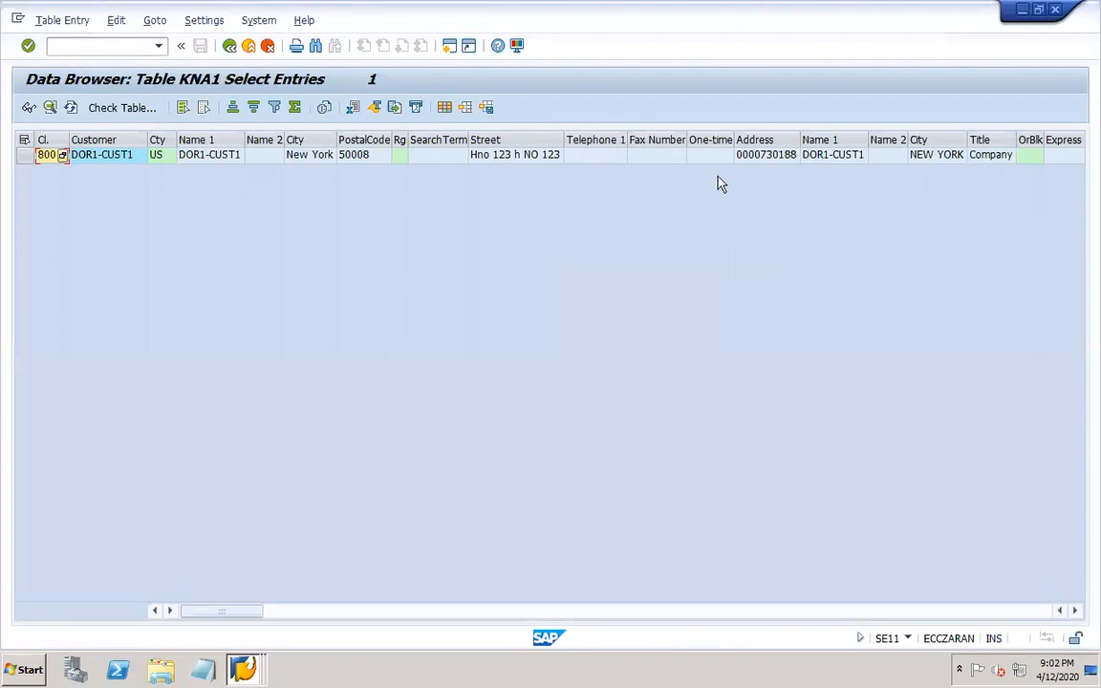
{"action": "left_click", "coordinate": [230, 47]}
{"action": "left_click", "coordinate": [230, 47]}
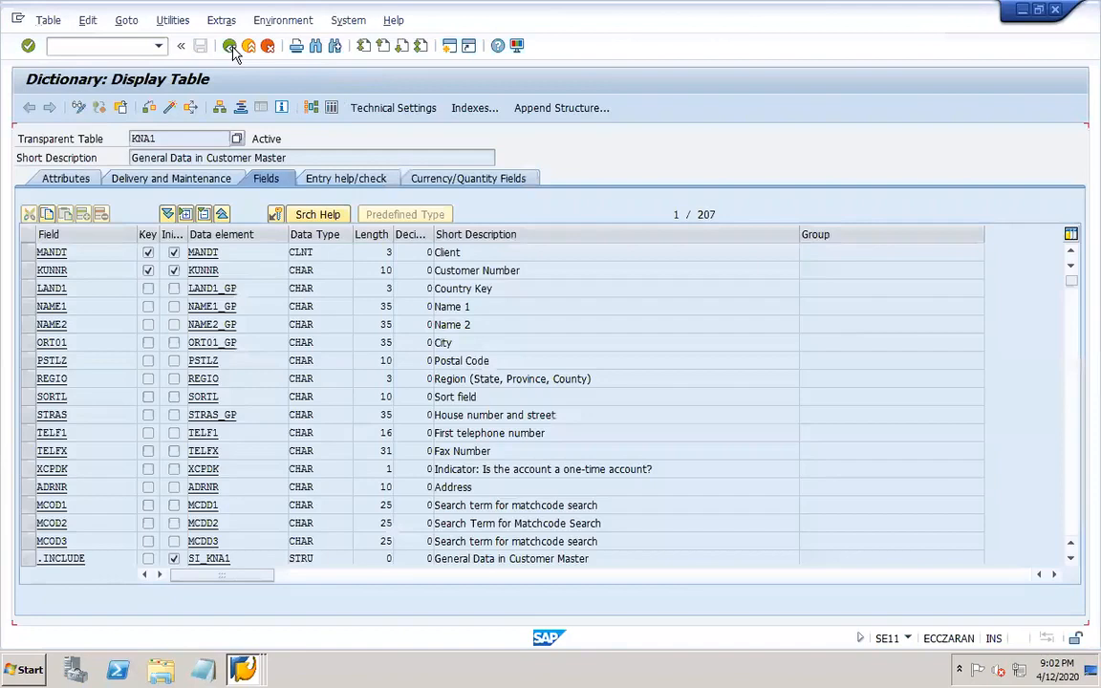
{"action": "left_click", "coordinate": [231, 47]}
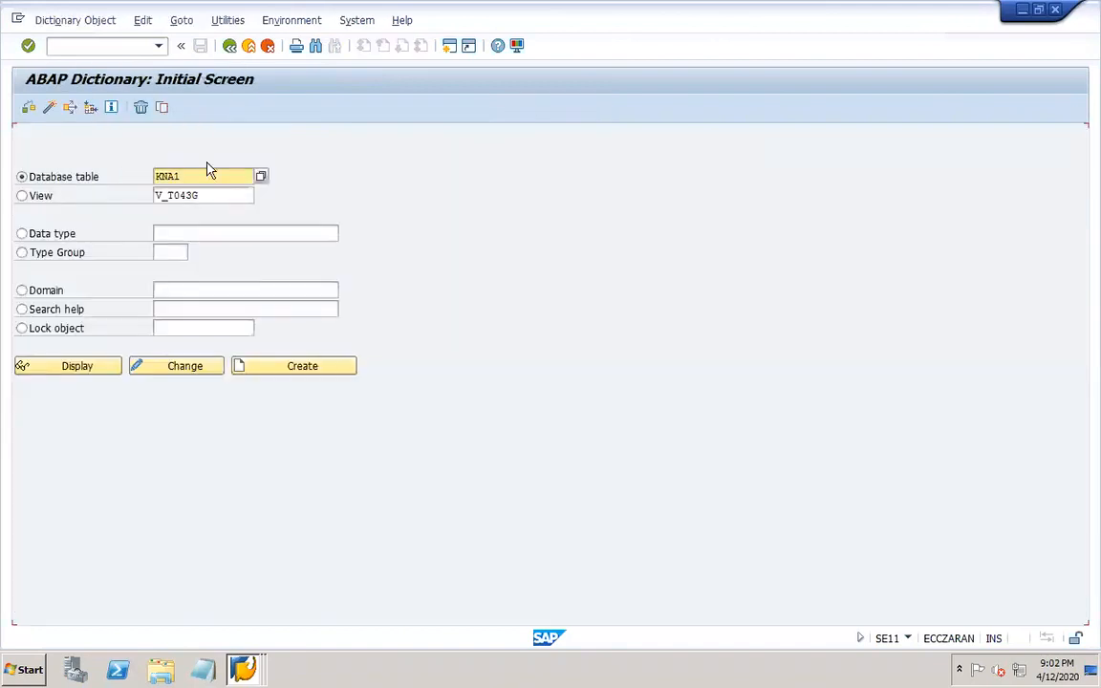
Set the Data Browser user parameters to use Field Name as keyword from the KNA1 selection screen, and return to the dictionary's initial screen
{"action": "left_click", "coordinate": [108, 368]}
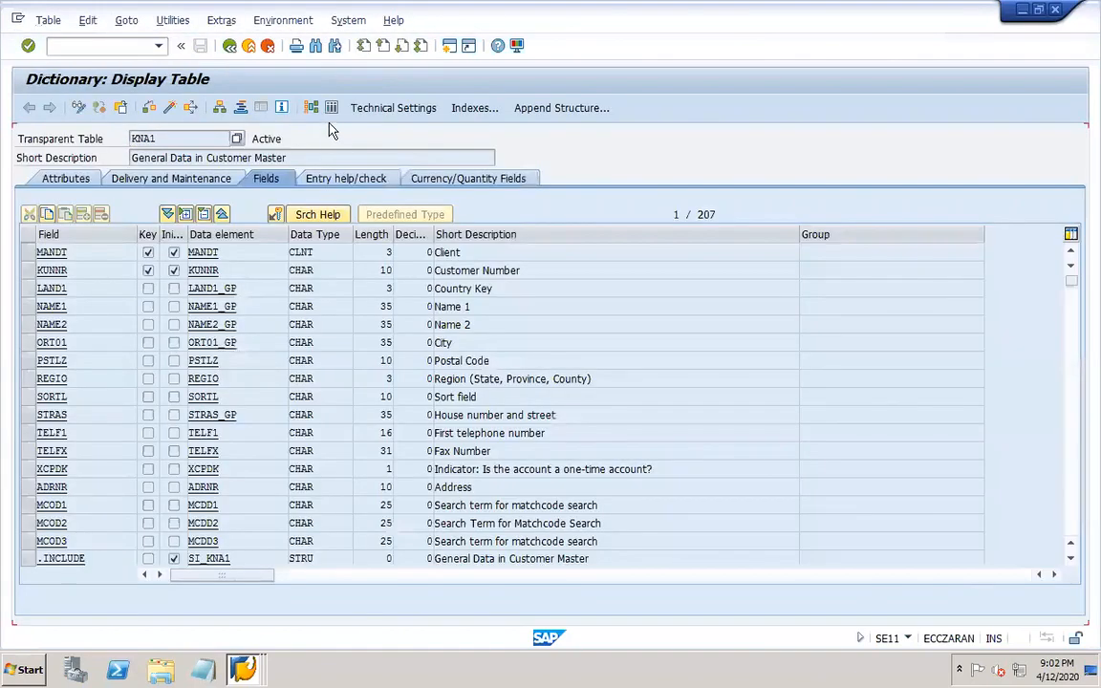
{"action": "left_click", "coordinate": [331, 108]}
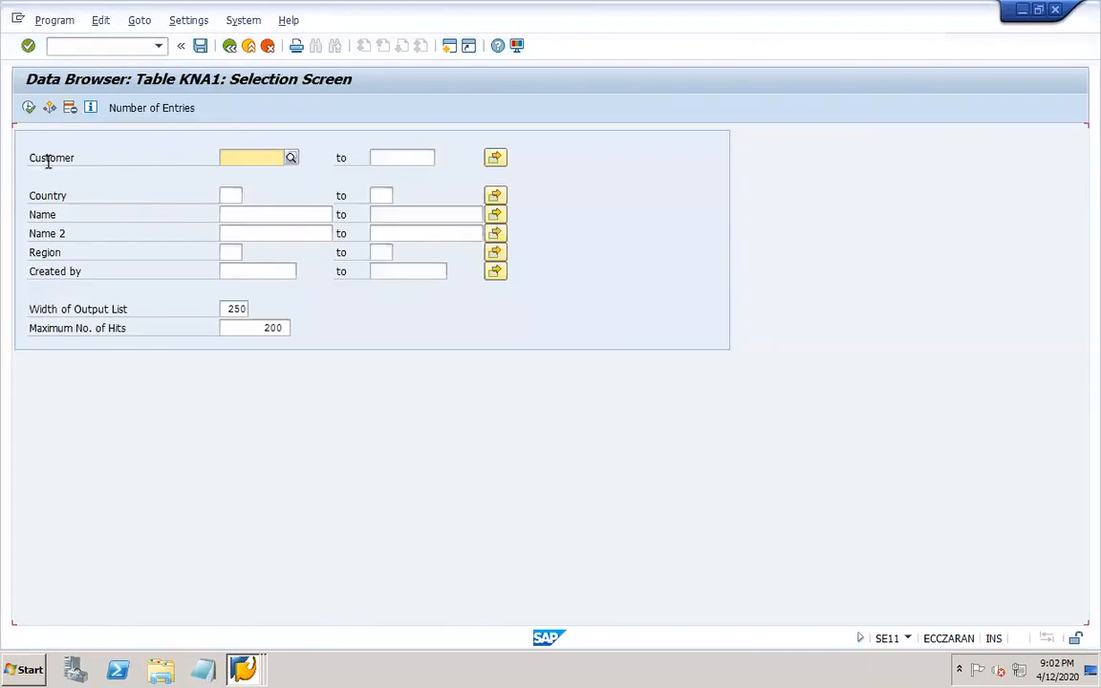
{"action": "left_click", "coordinate": [236, 20]}
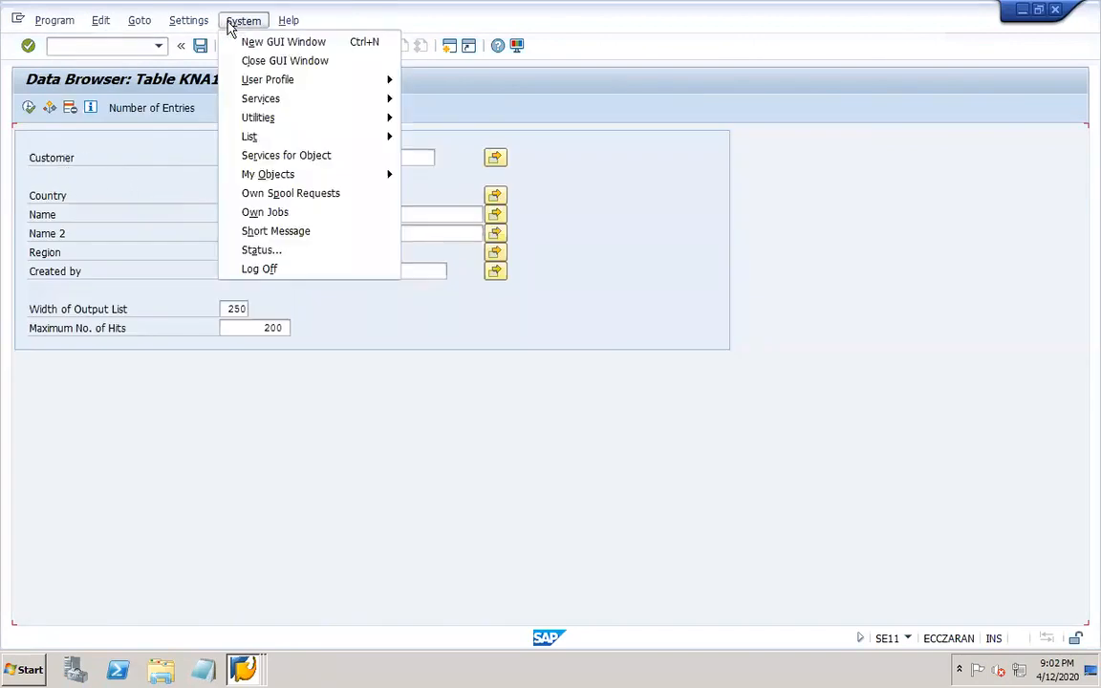
{"action": "mouse_move", "coordinate": [187, 21]}
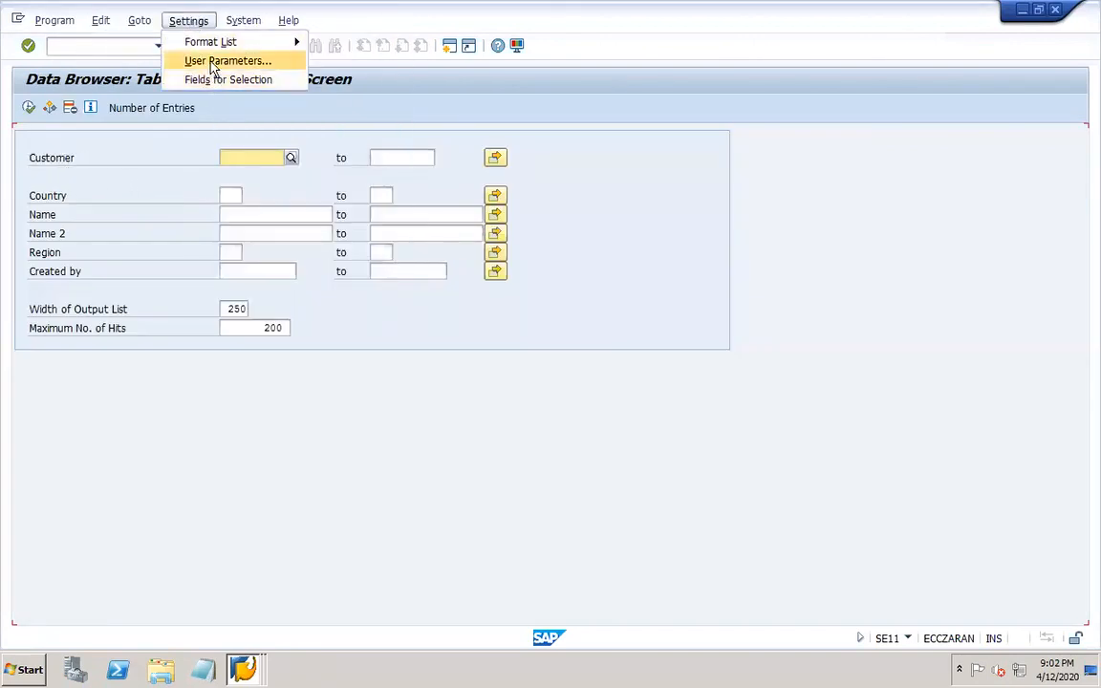
{"action": "left_click", "coordinate": [213, 61]}
{"action": "left_click", "coordinate": [81, 340]}
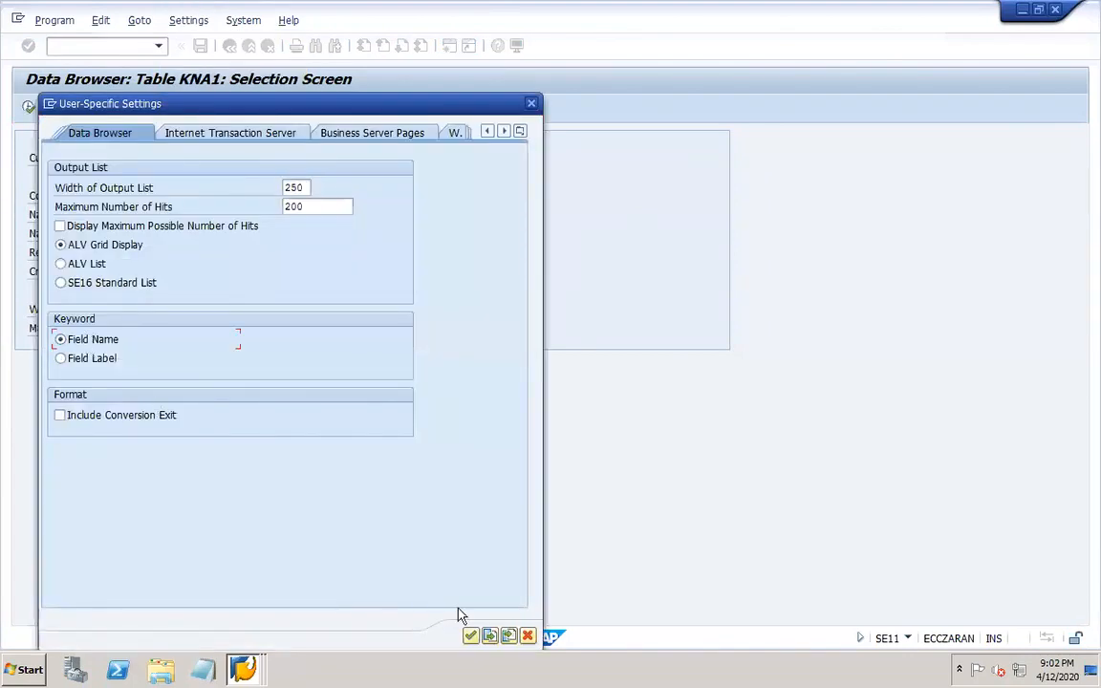
{"action": "left_click", "coordinate": [471, 637]}
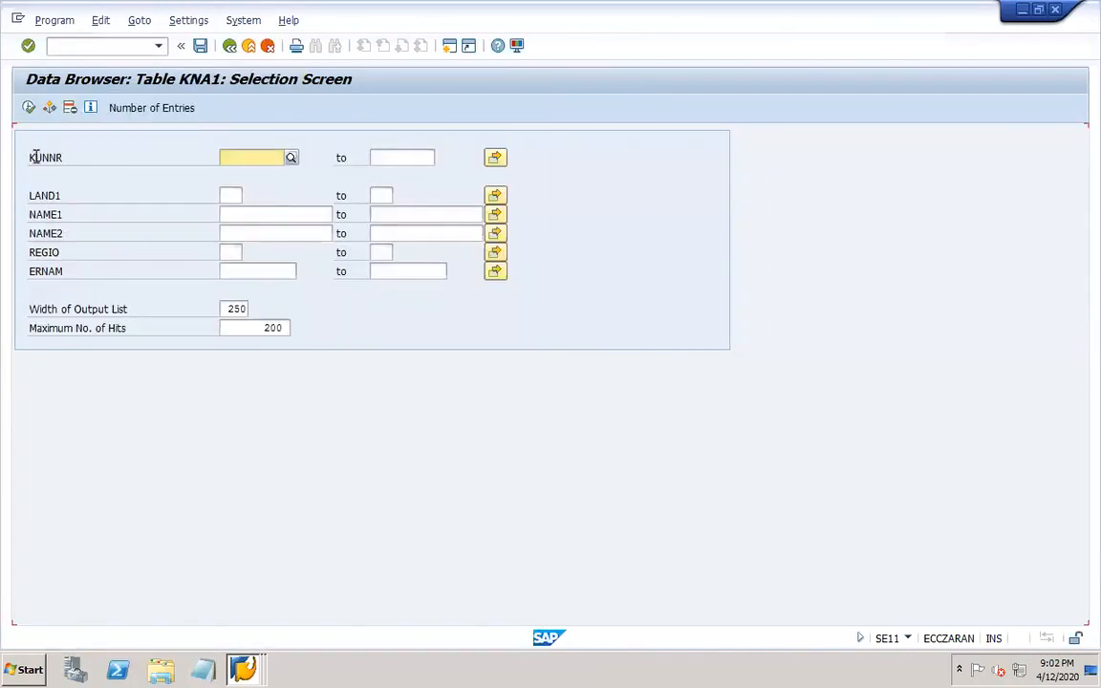
{"action": "left_click", "coordinate": [229, 46]}
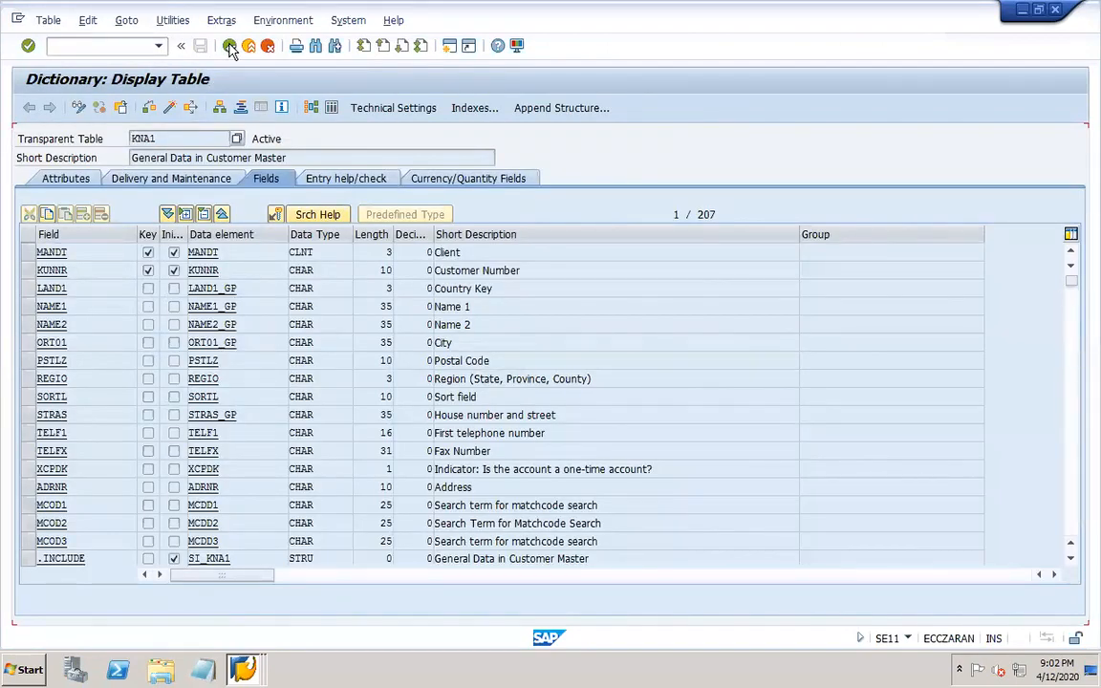
{"action": "left_click", "coordinate": [230, 46]}
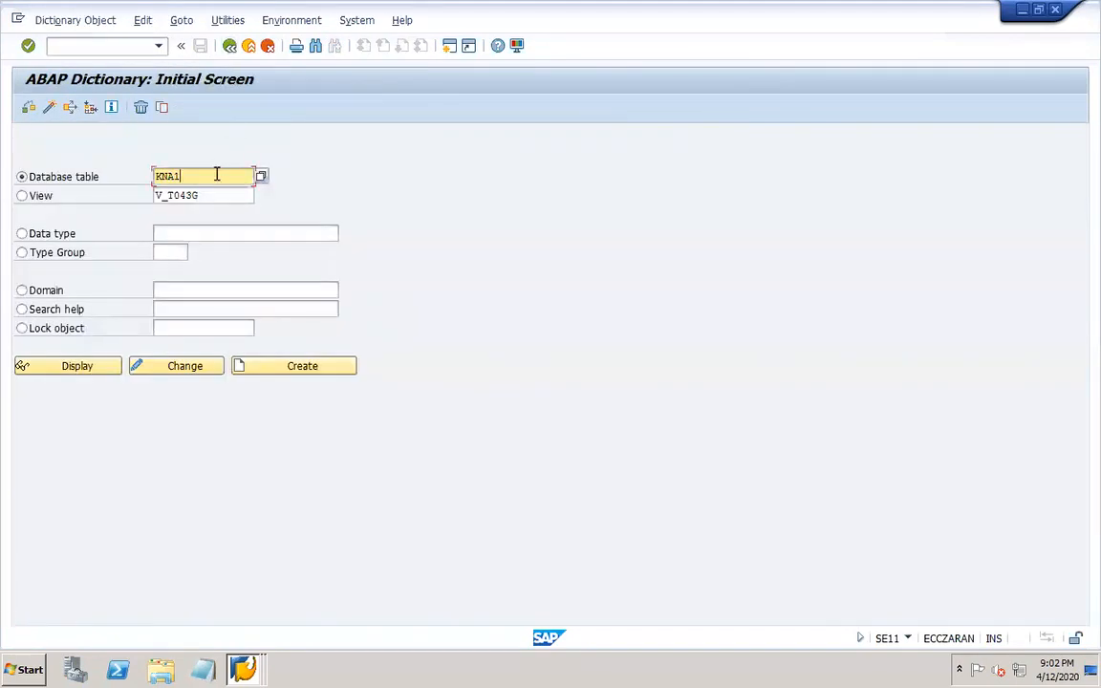
Display the structure of database table KNB1 in the ABAP Dictionary
{"action": "key", "text": "BackSpace"}
{"action": "key", "text": "BackSpace"}
{"action": "type", "text": "b1"}
{"action": "left_click", "coordinate": [95, 368]}
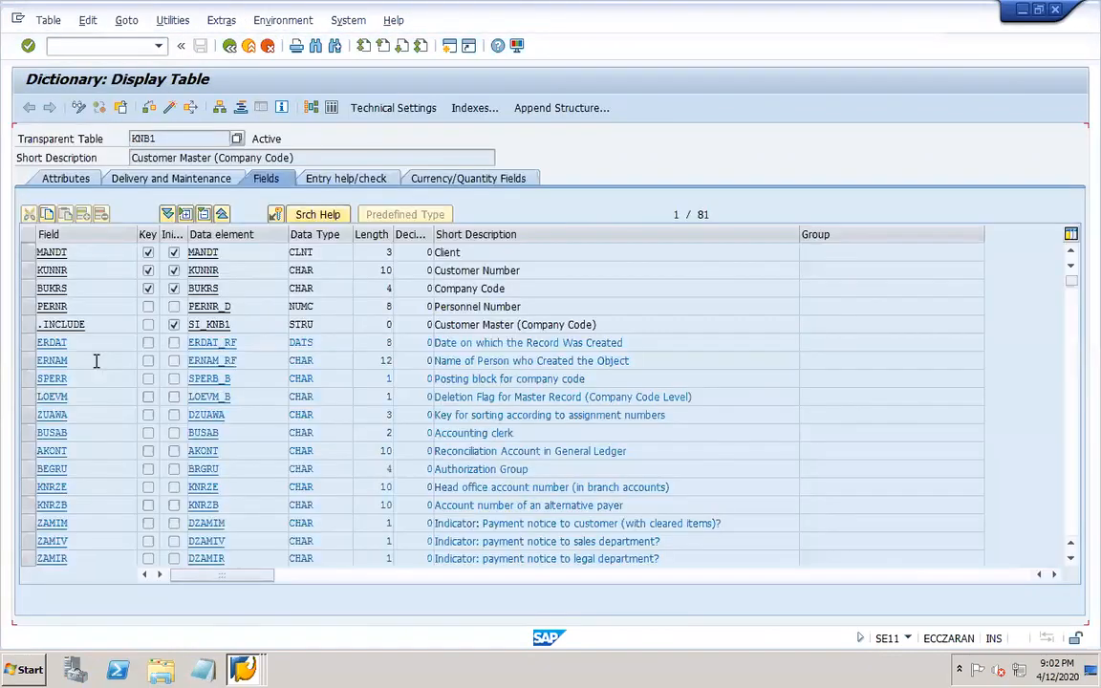
Look up the new customer's company code record in the KNB1 contents, check its AKONT value, and return to the dictionary's initial screen
{"action": "left_click", "coordinate": [310, 107]}
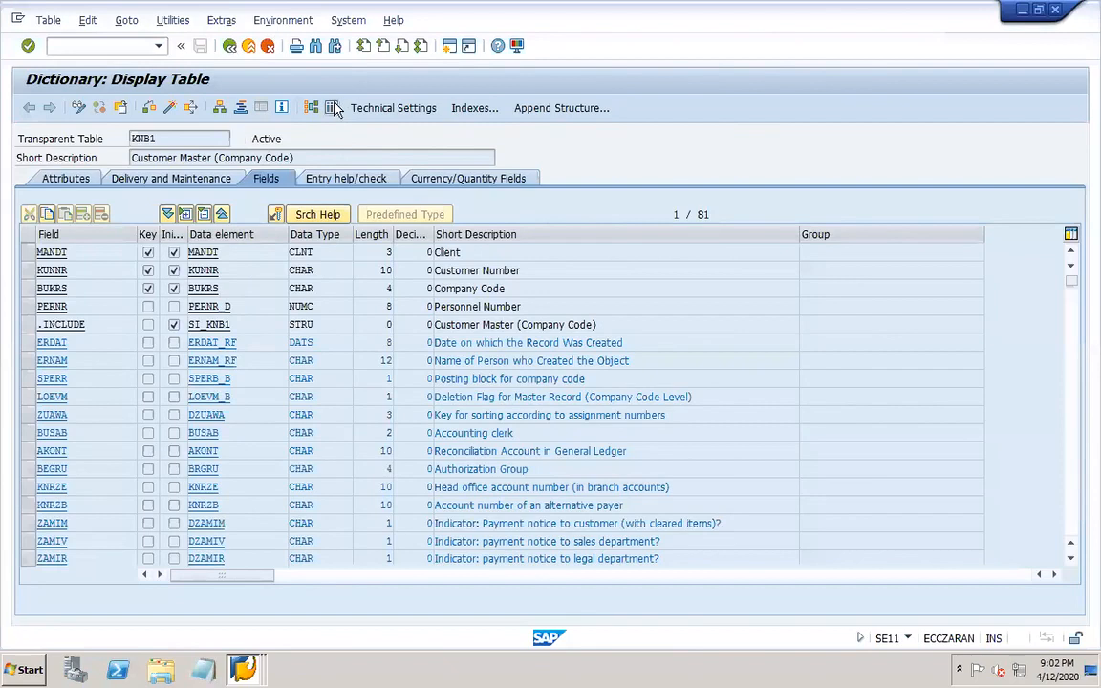
{"action": "left_click", "coordinate": [261, 156]}
{"action": "left_click", "coordinate": [258, 174]}
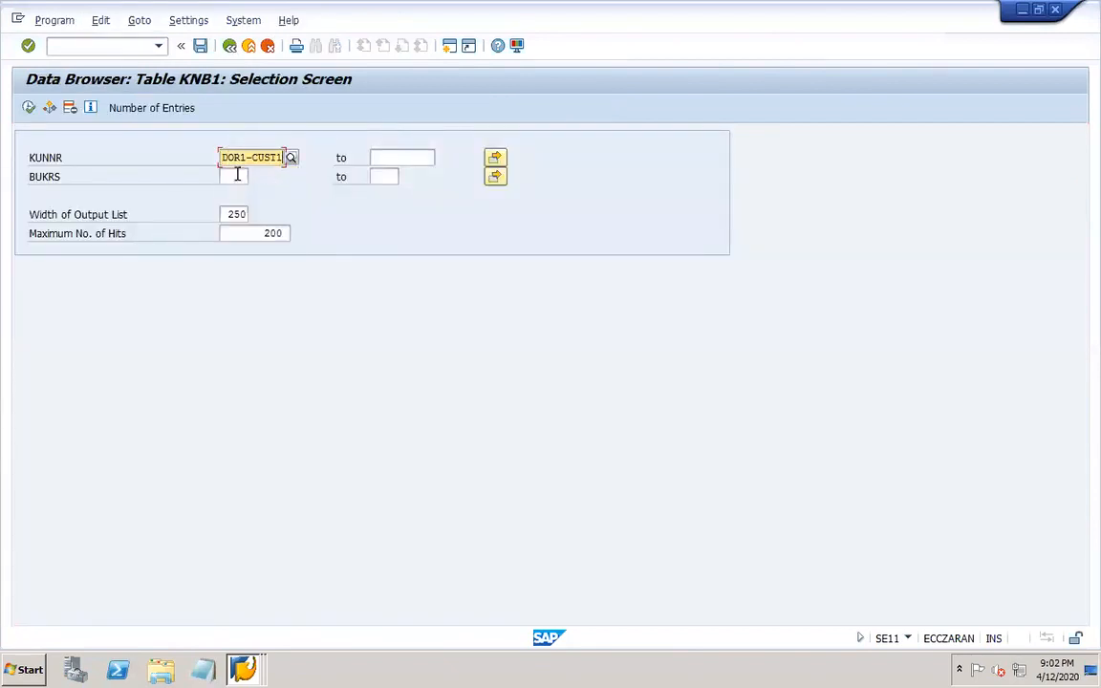
{"action": "left_click", "coordinate": [30, 108]}
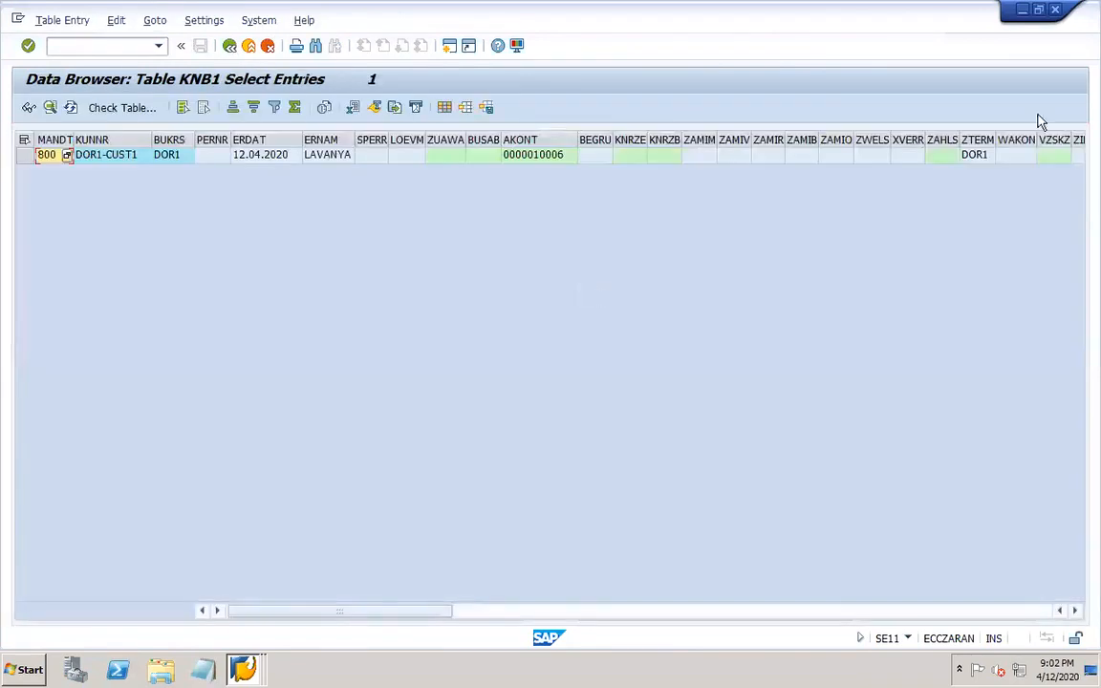
{"action": "left_click", "coordinate": [553, 161]}
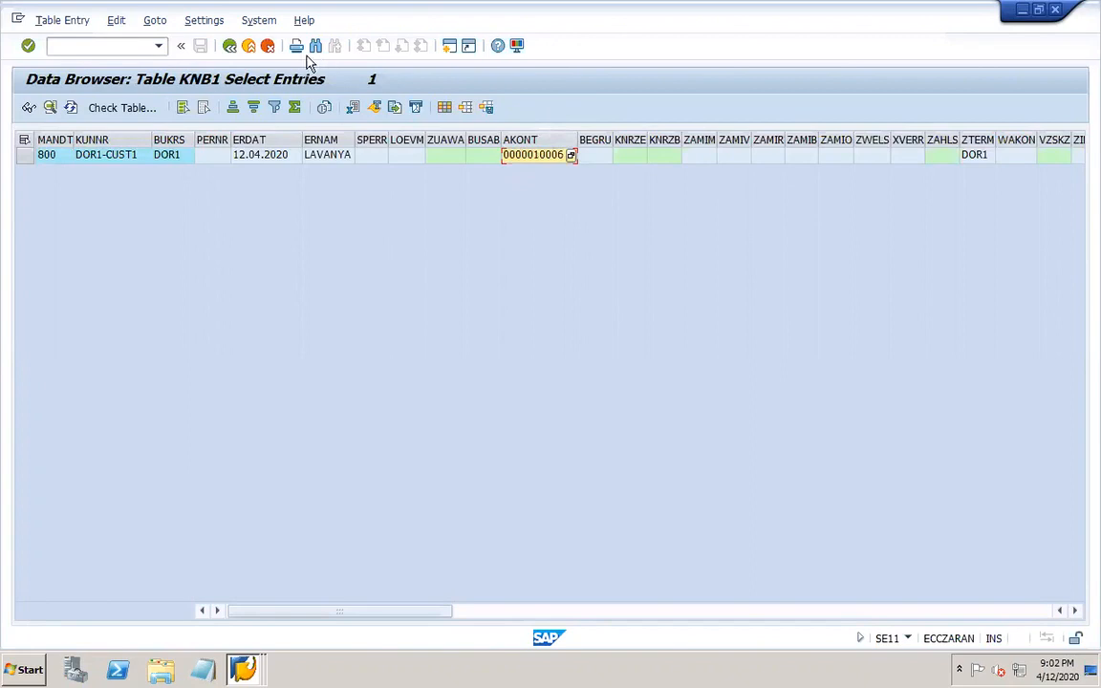
{"action": "left_click", "coordinate": [230, 48]}
{"action": "left_click", "coordinate": [230, 47]}
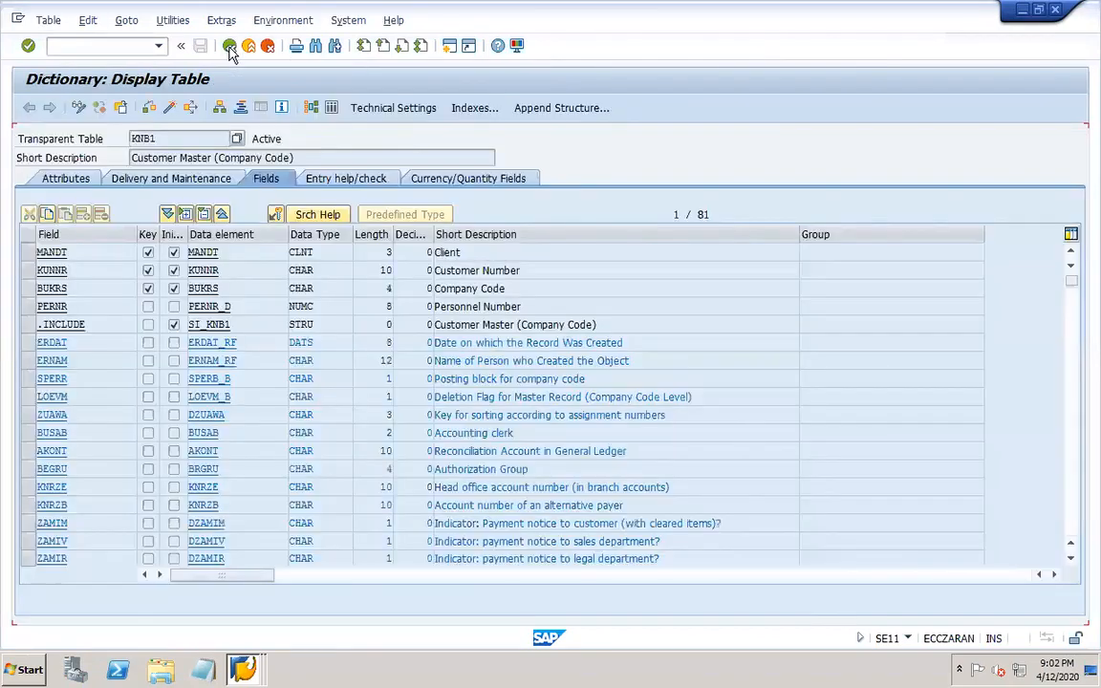
{"action": "left_click", "coordinate": [231, 47]}
Look up the new customer's bank details in the contents of table KNBK and return to the dictionary's initial screen
{"action": "key", "text": "BackSpace"}
{"action": "type", "text": "k"}
{"action": "left_click", "coordinate": [90, 367]}
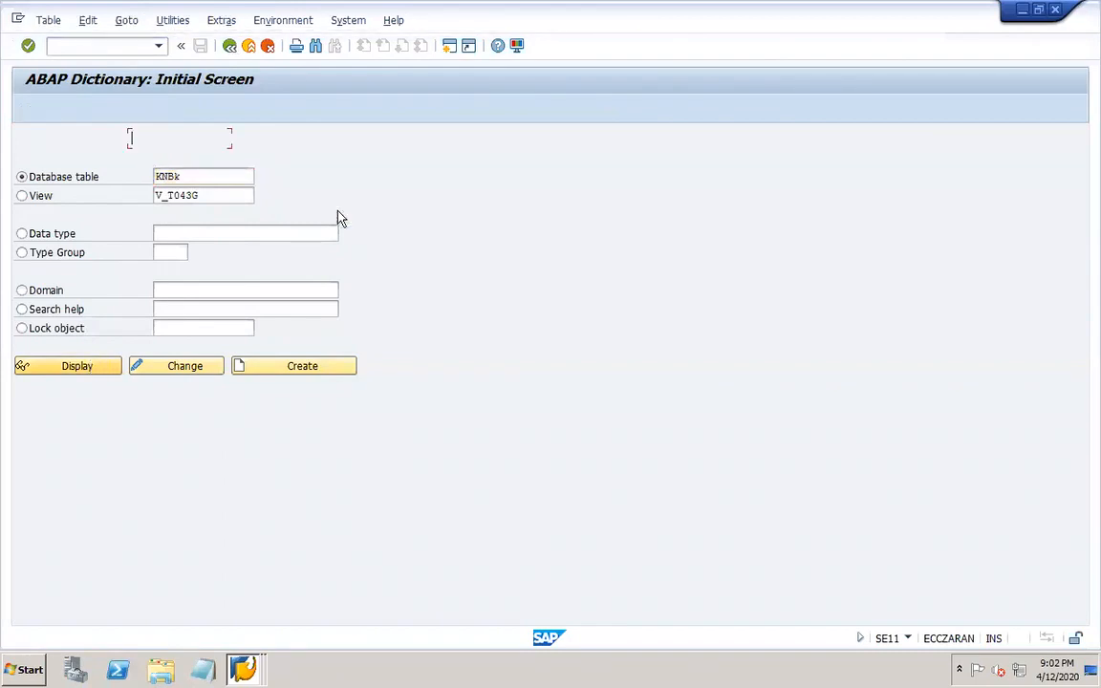
{"action": "key", "text": "ctrl+shift+F10"}
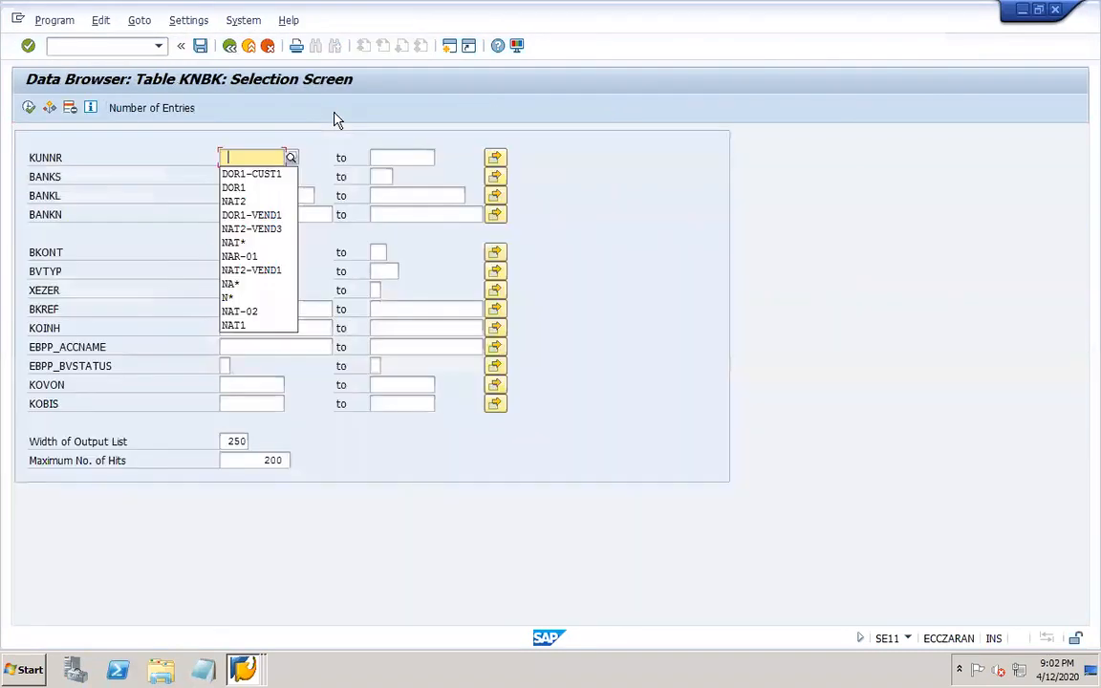
{"action": "left_click", "coordinate": [263, 169]}
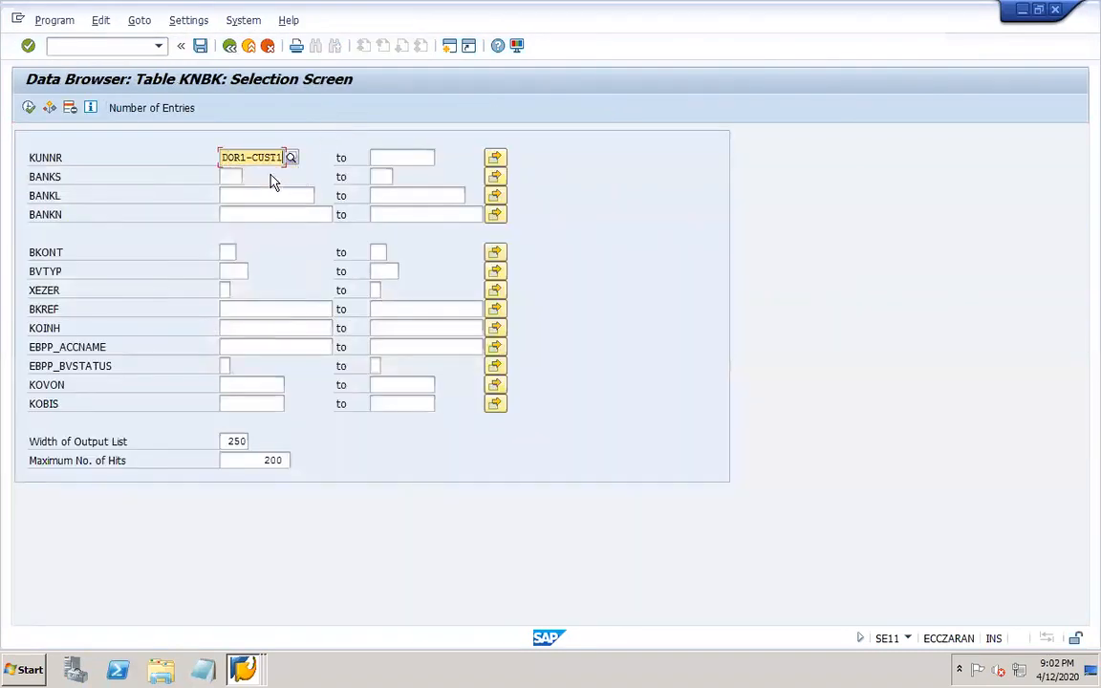
{"action": "left_click", "coordinate": [29, 107]}
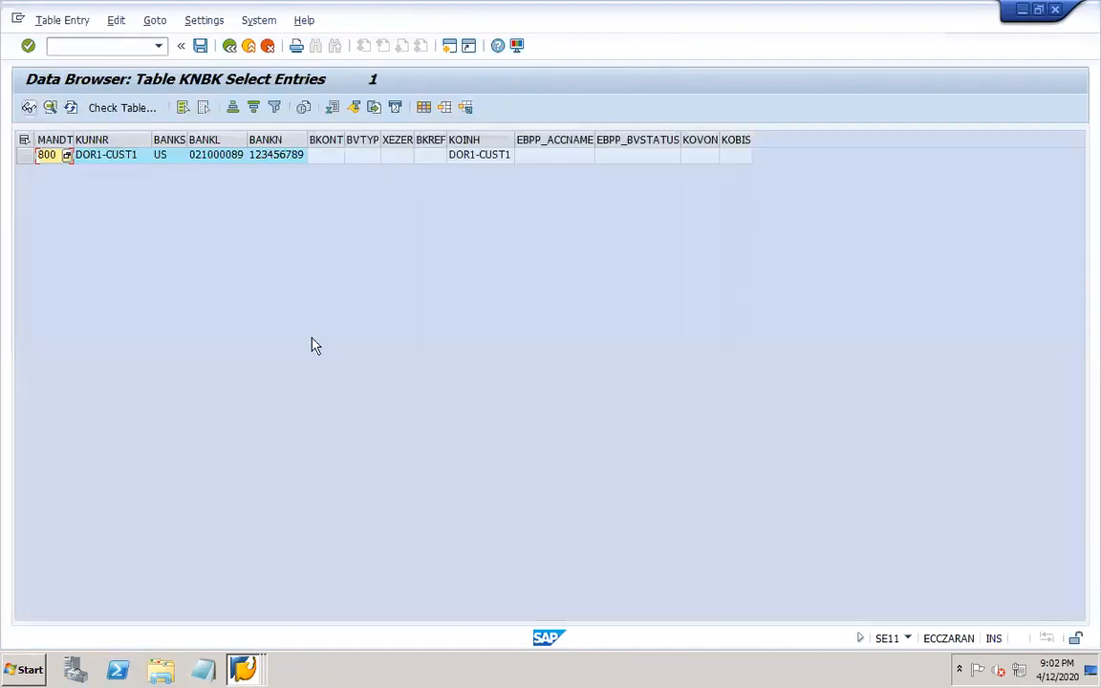
{"action": "left_click", "coordinate": [231, 48]}
{"action": "left_click", "coordinate": [231, 47]}
{"action": "left_click", "coordinate": [231, 48]}
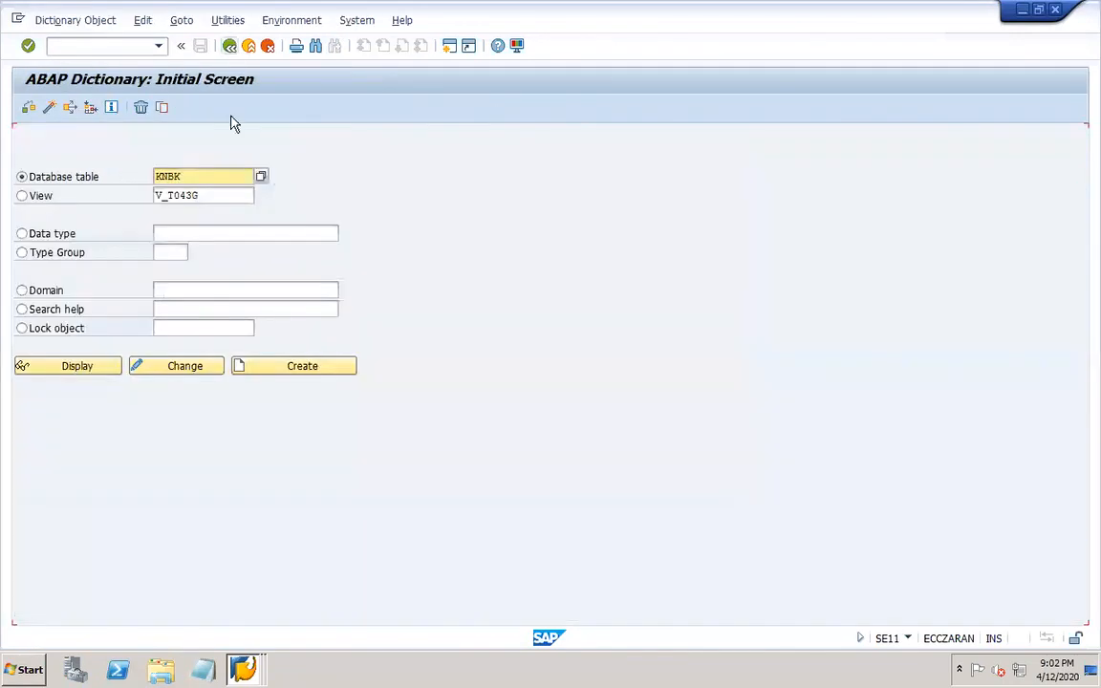
Search the dictionary for tables matching KN* and close the hit list without choosing a table
{"action": "key", "text": "BackSpace"}
{"action": "key", "text": "BackSpace"}
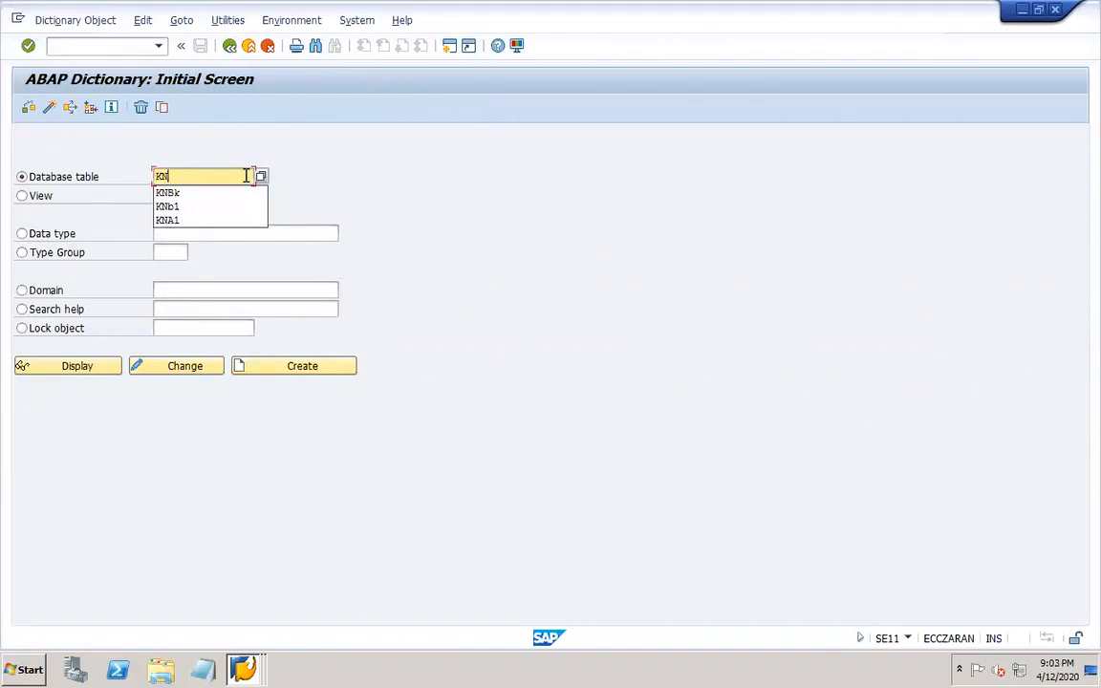
{"action": "type", "text": "*"}
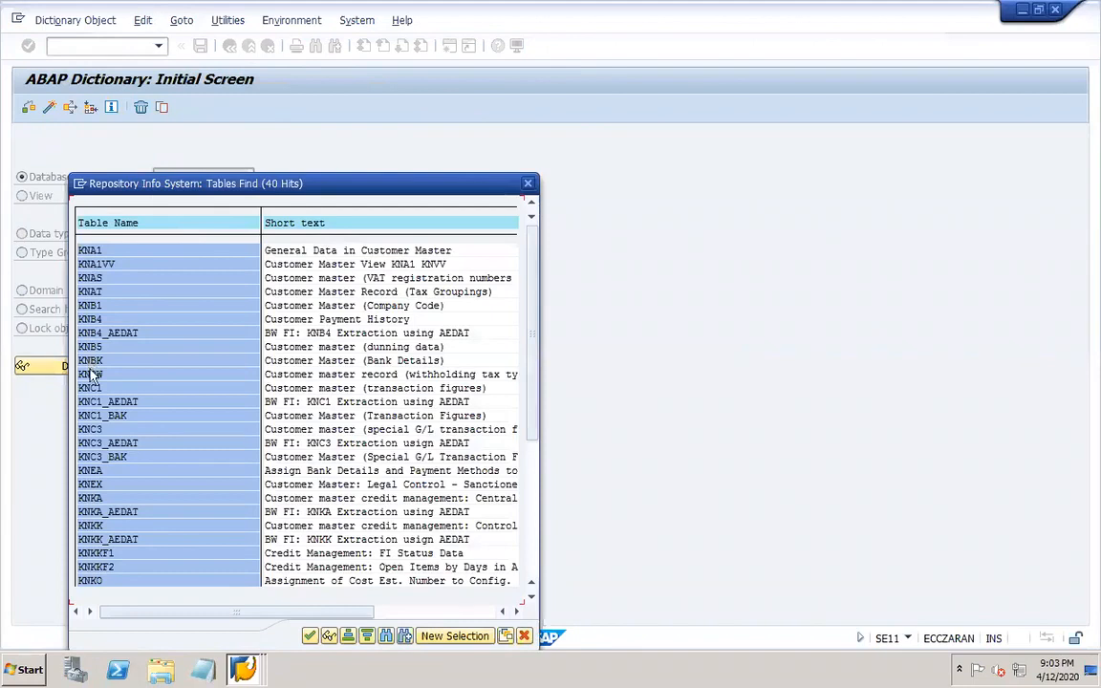
{"action": "left_click", "coordinate": [528, 183]}
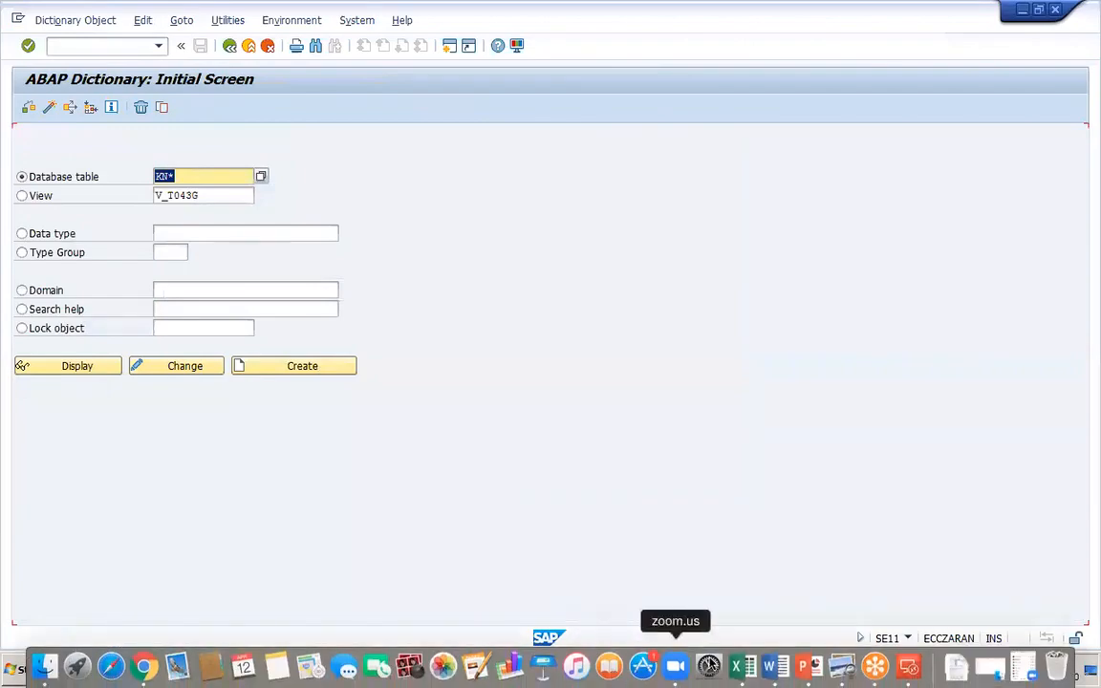
Switch to PowerPoint, add a hyphen after XD01 on the Master data line of the Account receivables slide, and return to the SAP remote session
{"action": "left_click", "coordinate": [807, 672]}
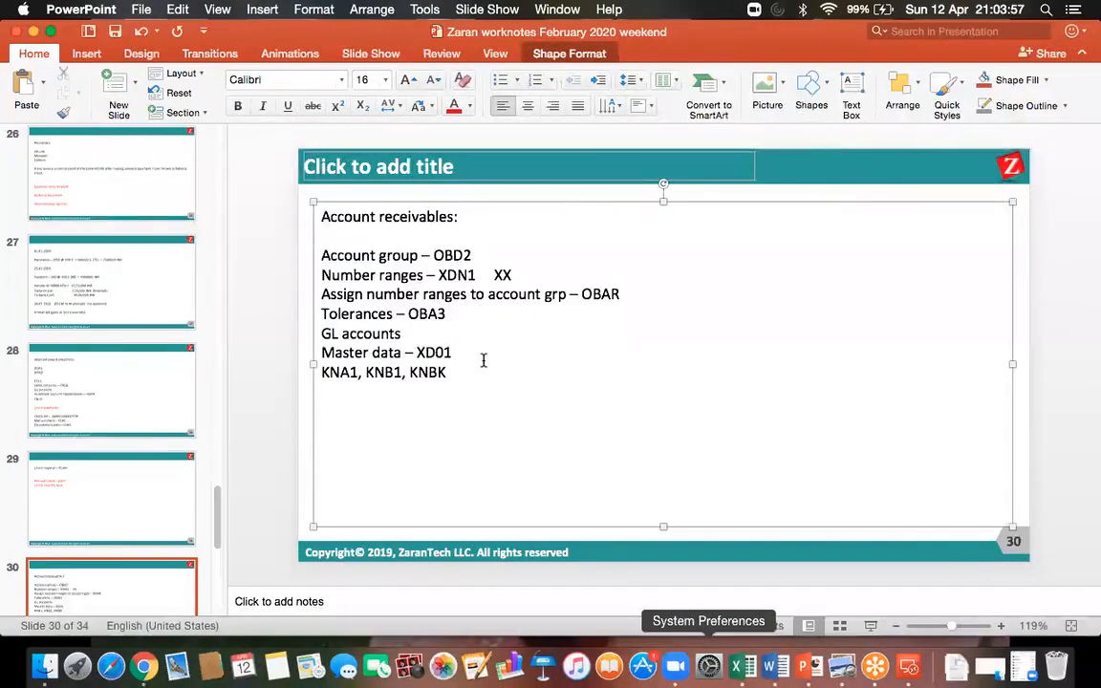
{"action": "left_click", "coordinate": [462, 351]}
{"action": "type", "text": "-"}
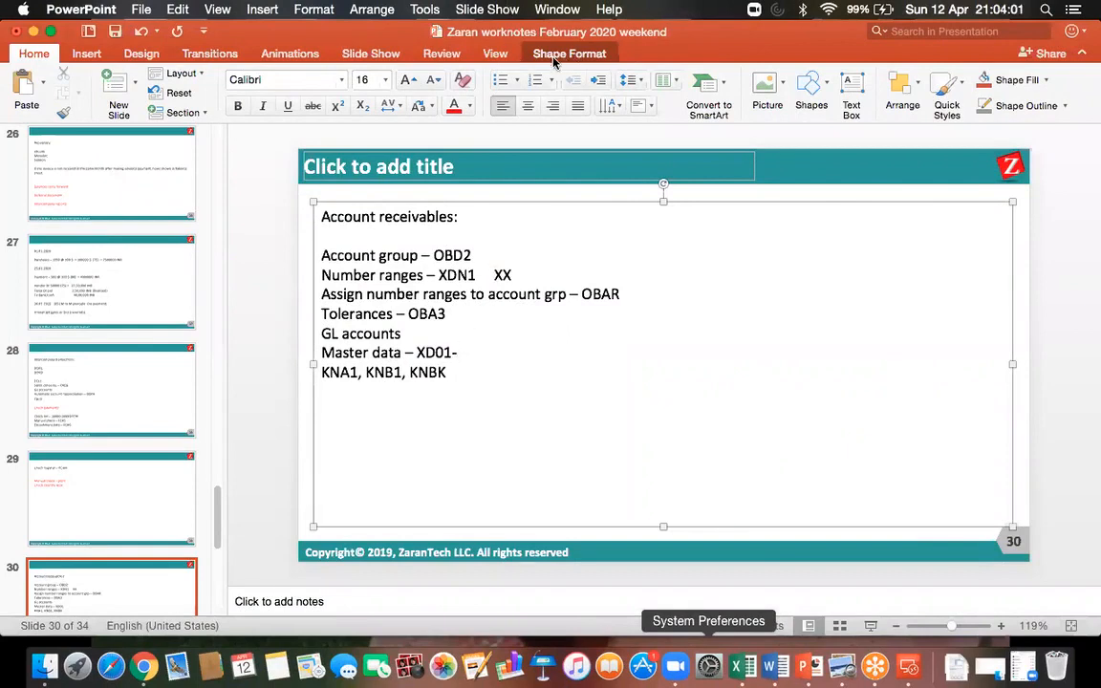
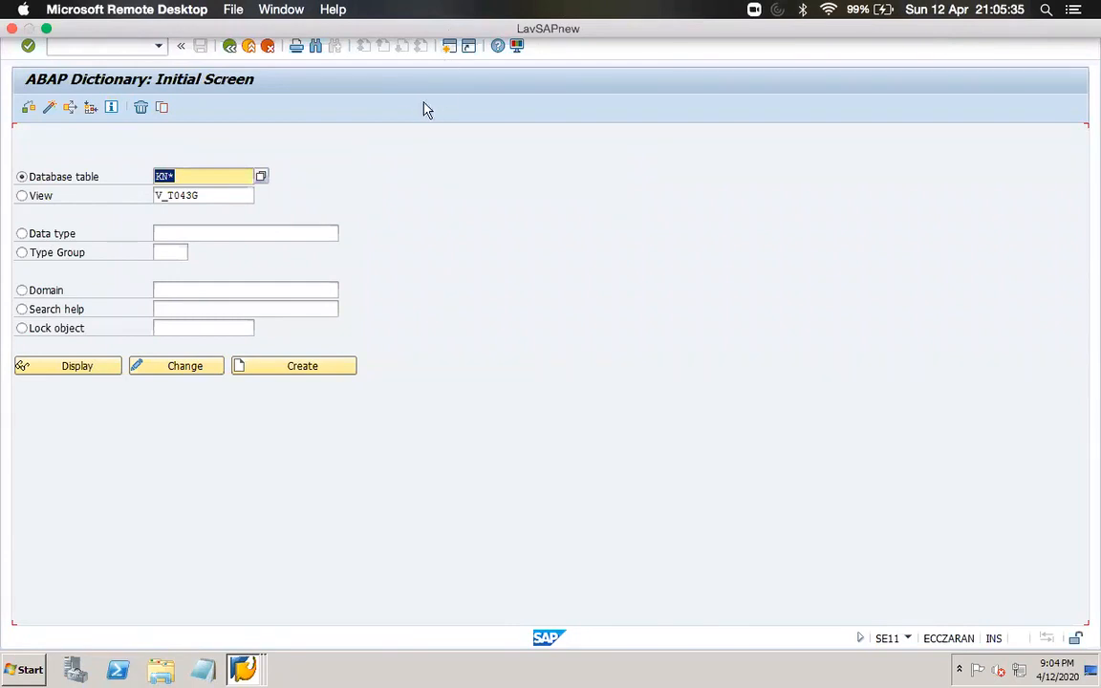
{"action": "mouse_move", "coordinate": [361, 675]}
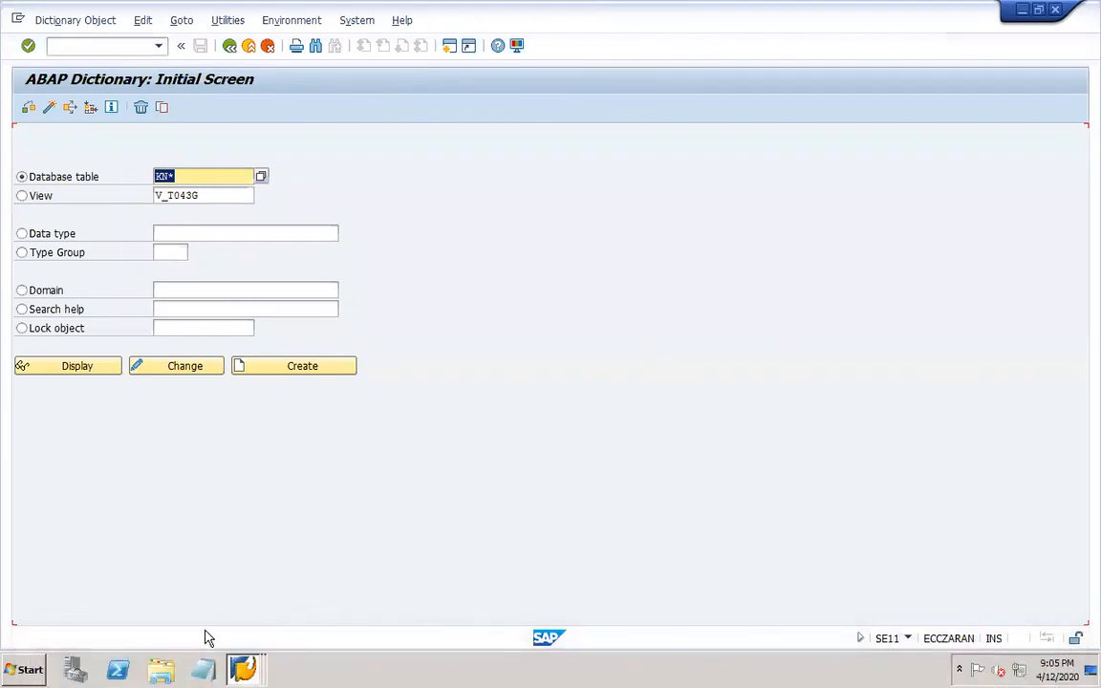
Switch to Chrome to read the auto lockbox file format e-mail, and view the sample osm1 lbx file in Notepad on the remote desktop
{"action": "left_click", "coordinate": [148, 669]}
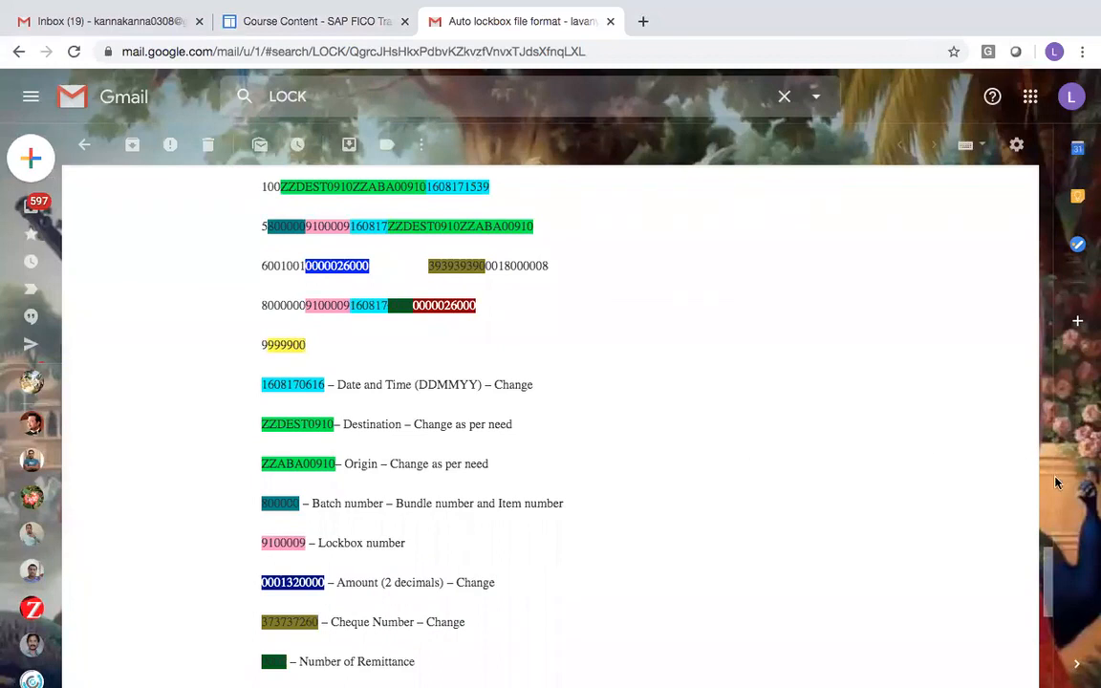
{"action": "left_click_drag", "start_coordinate": [1047, 576], "coordinate": [1046, 572]}
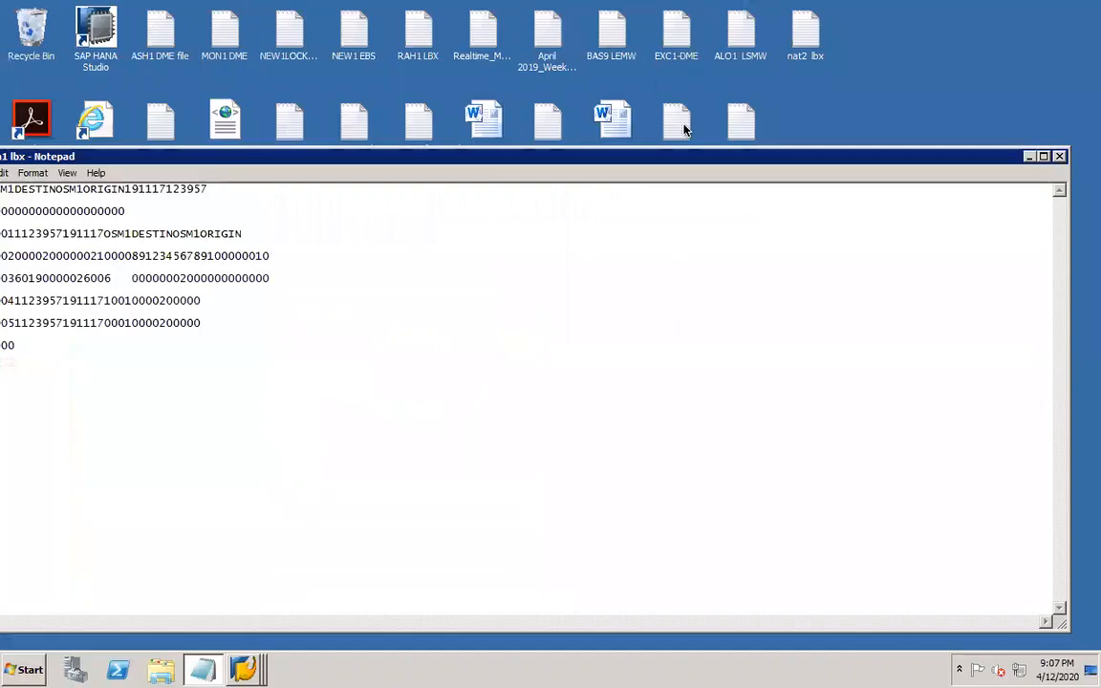
{"action": "left_click_drag", "start_coordinate": [207, 160], "coordinate": [391, 216]}
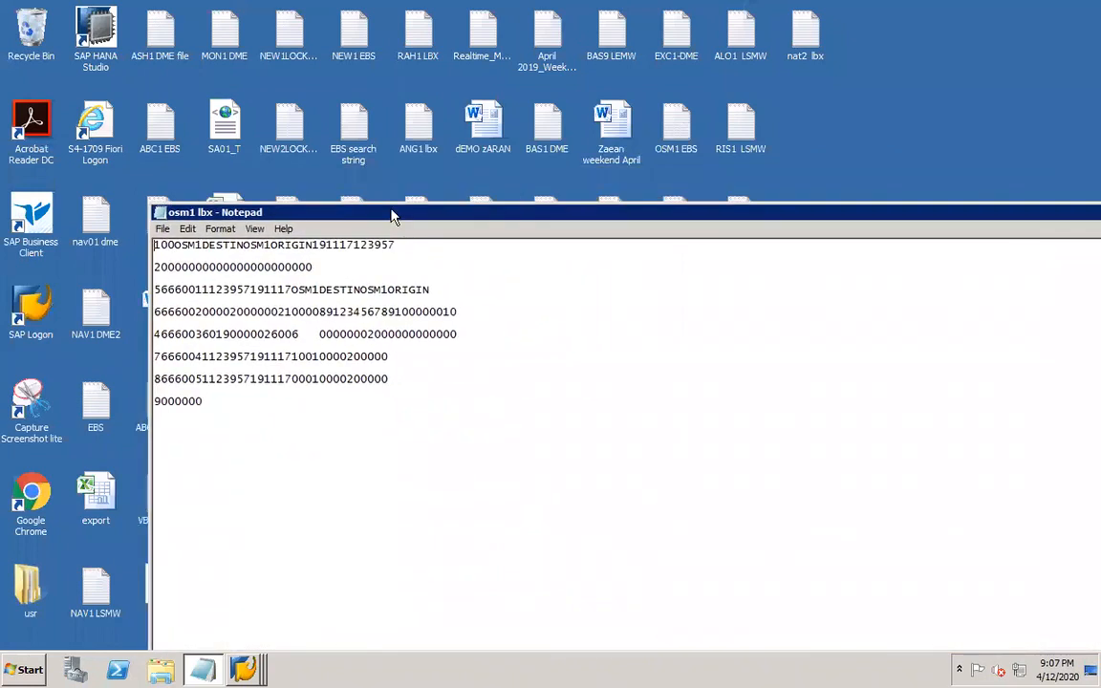
{"action": "left_click_drag", "start_coordinate": [148, 201], "coordinate": [286, 218]}
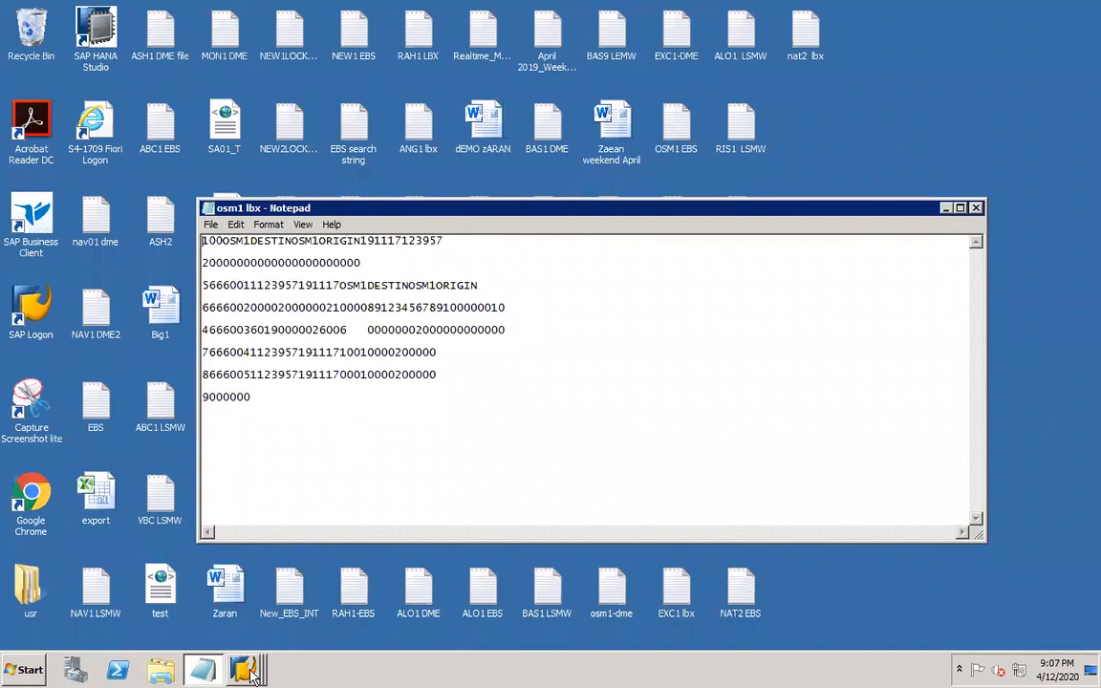
Return to the SAP dictionary session and display the new customer's company code DOR1 data with XD03 in a new session
{"action": "left_click", "coordinate": [243, 666]}
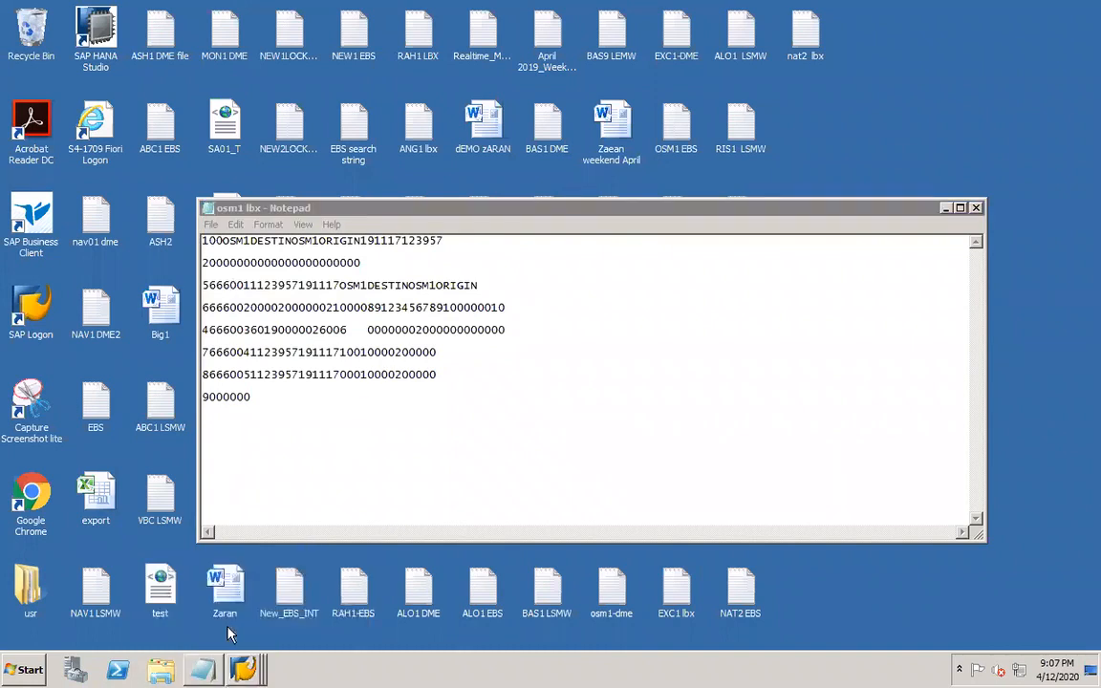
{"action": "left_click", "coordinate": [229, 635]}
{"action": "left_click", "coordinate": [113, 44]}
{"action": "type", "text": "/"}
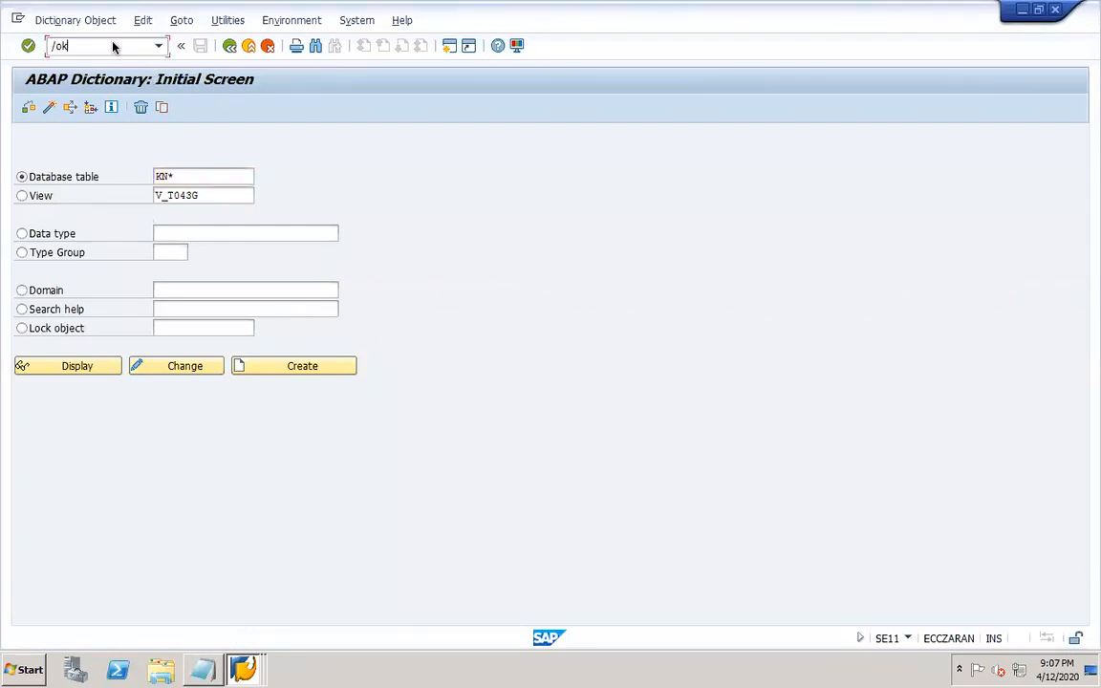
{"action": "type", "text": "oxd03"}
{"action": "key", "text": "Return"}
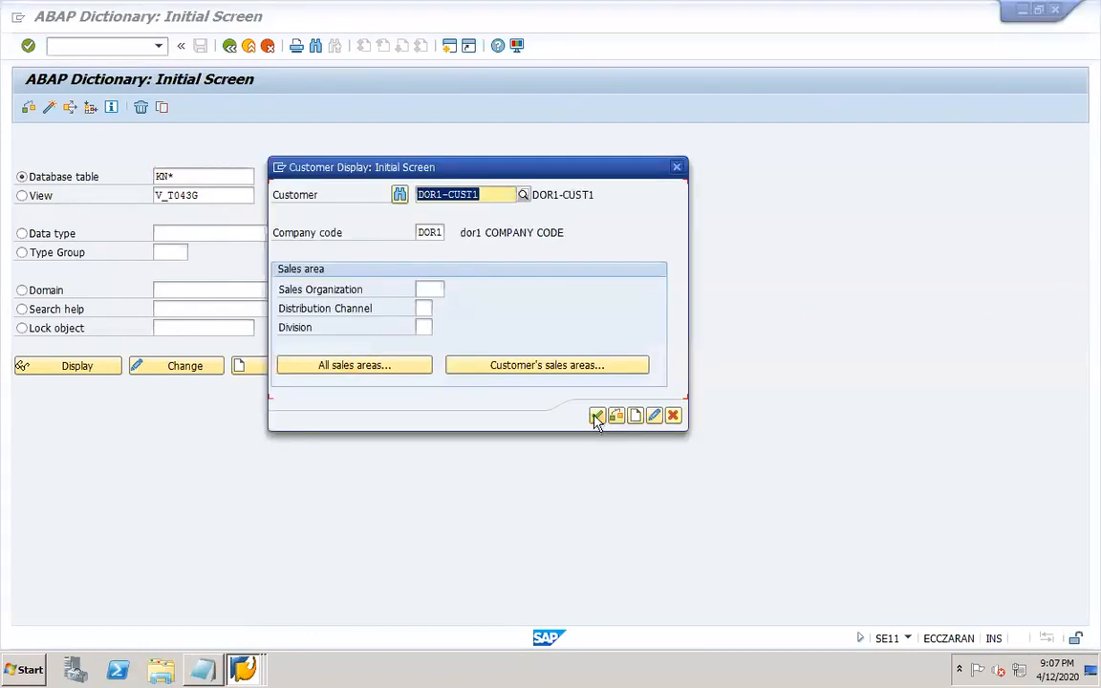
{"action": "left_click", "coordinate": [595, 416]}
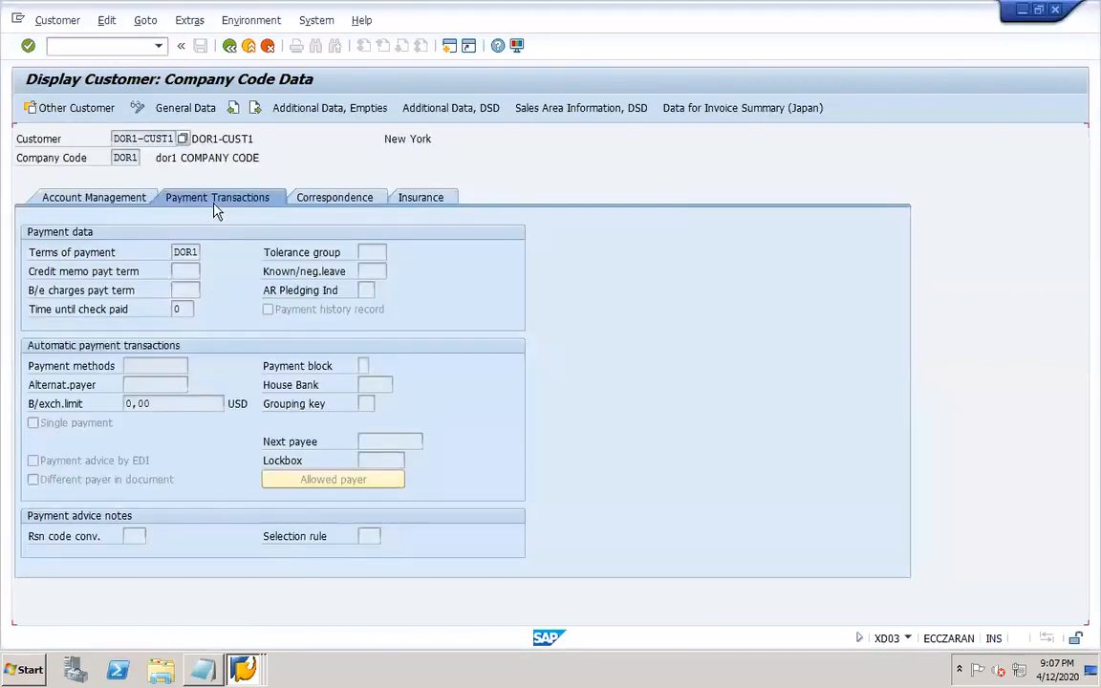
Show the payment transactions in the customer's general data and check the bank key and bank account
{"action": "left_click", "coordinate": [182, 107]}
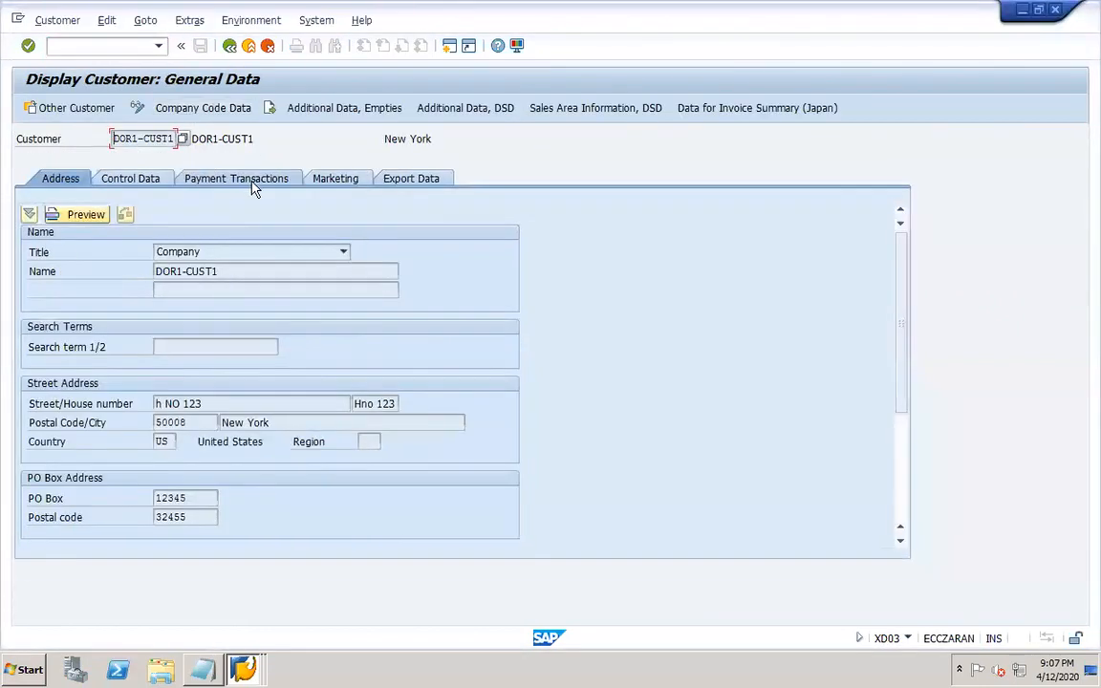
{"action": "left_click", "coordinate": [251, 179]}
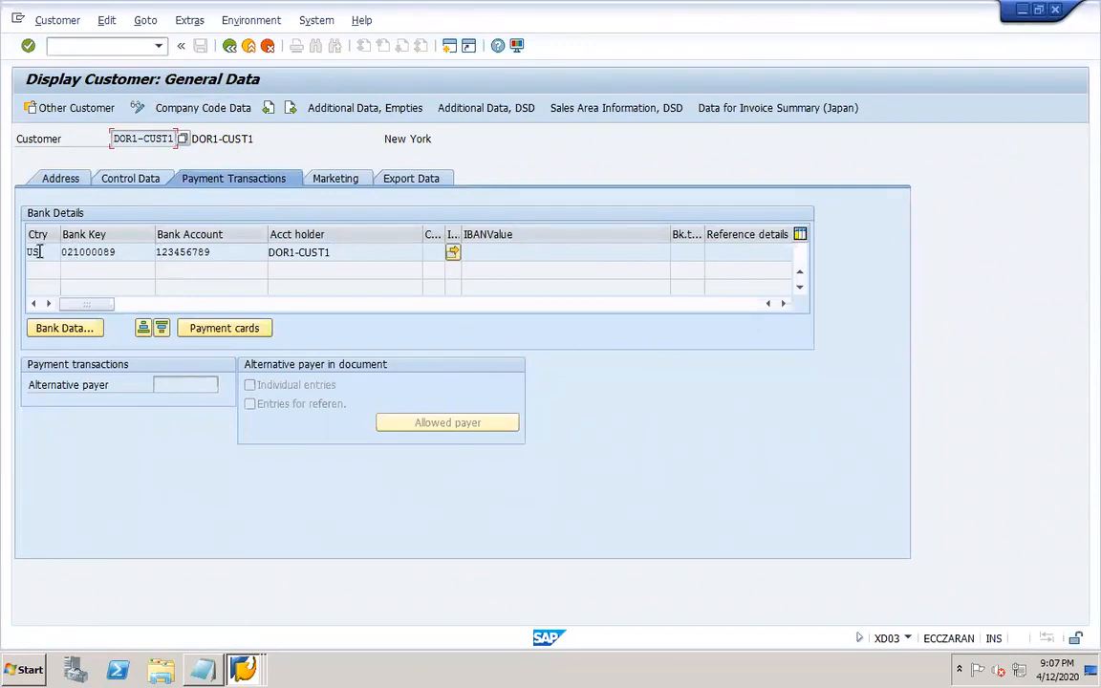
{"action": "double_click", "coordinate": [123, 251]}
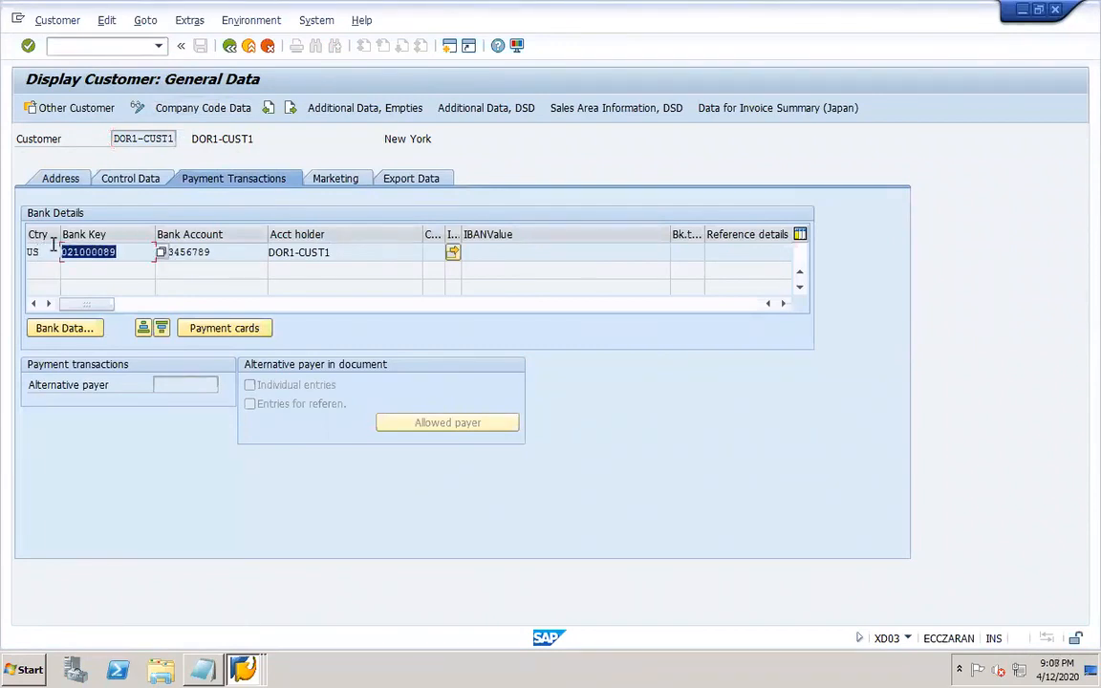
{"action": "double_click", "coordinate": [216, 251]}
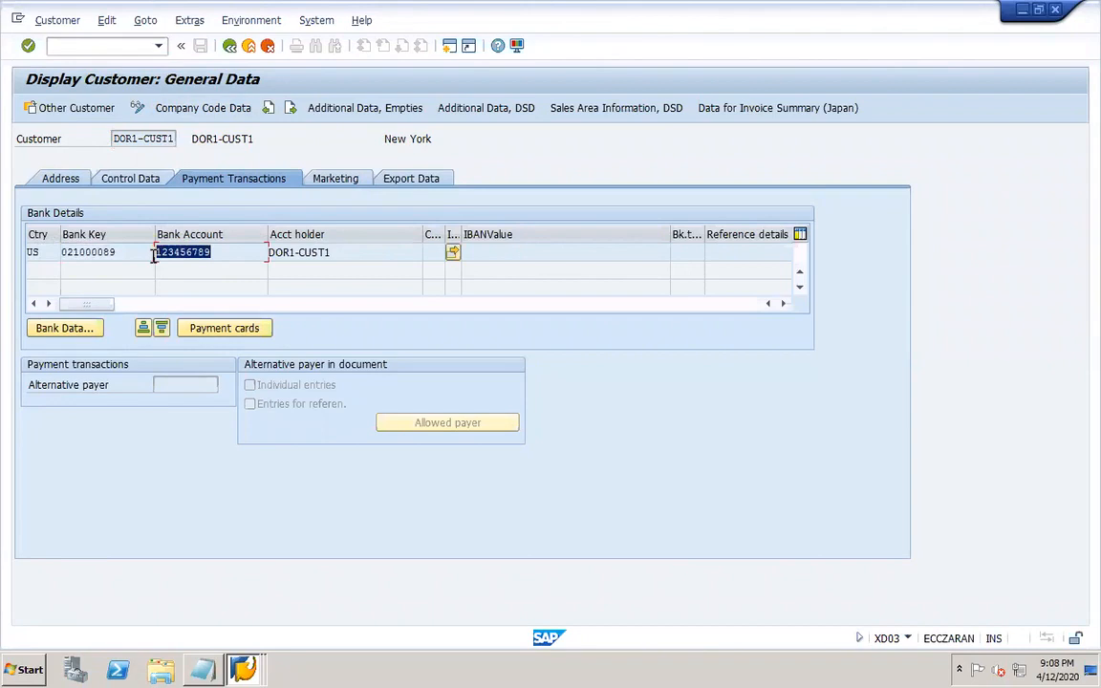
Compare the customer's bank key and bank account with the same numbers in the osm1 lbx file and close the file
{"action": "left_click", "coordinate": [204, 670]}
{"action": "left_click_drag", "start_coordinate": [335, 276], "coordinate": [335, 300]}
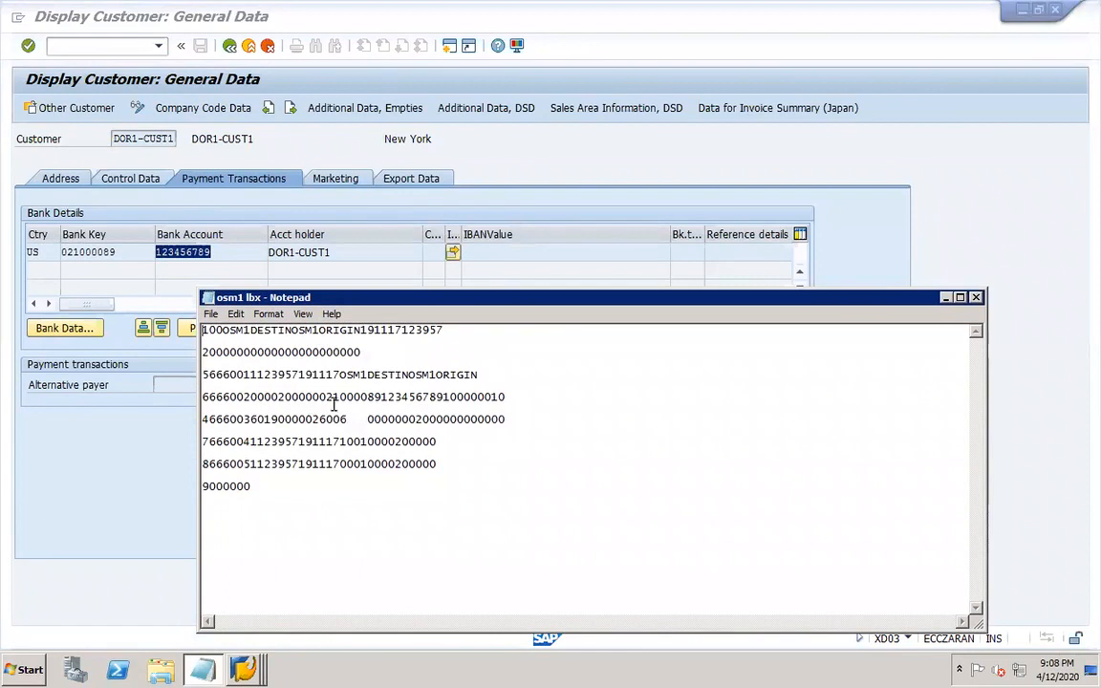
{"action": "left_click_drag", "start_coordinate": [321, 397], "coordinate": [381, 395]}
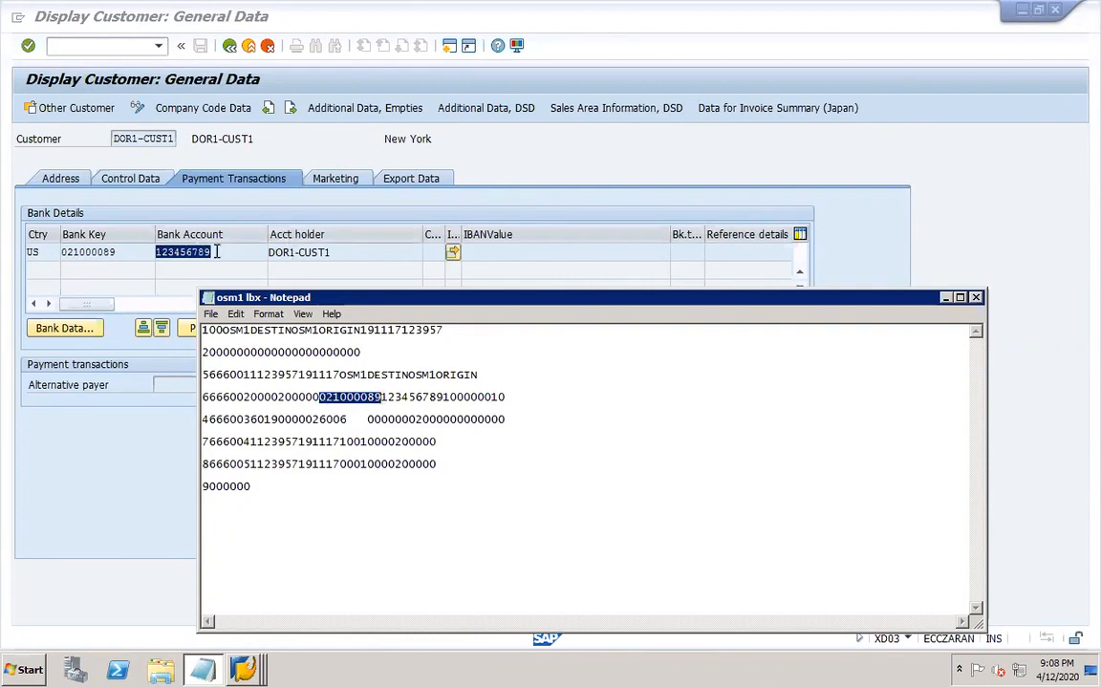
{"action": "left_click", "coordinate": [160, 254]}
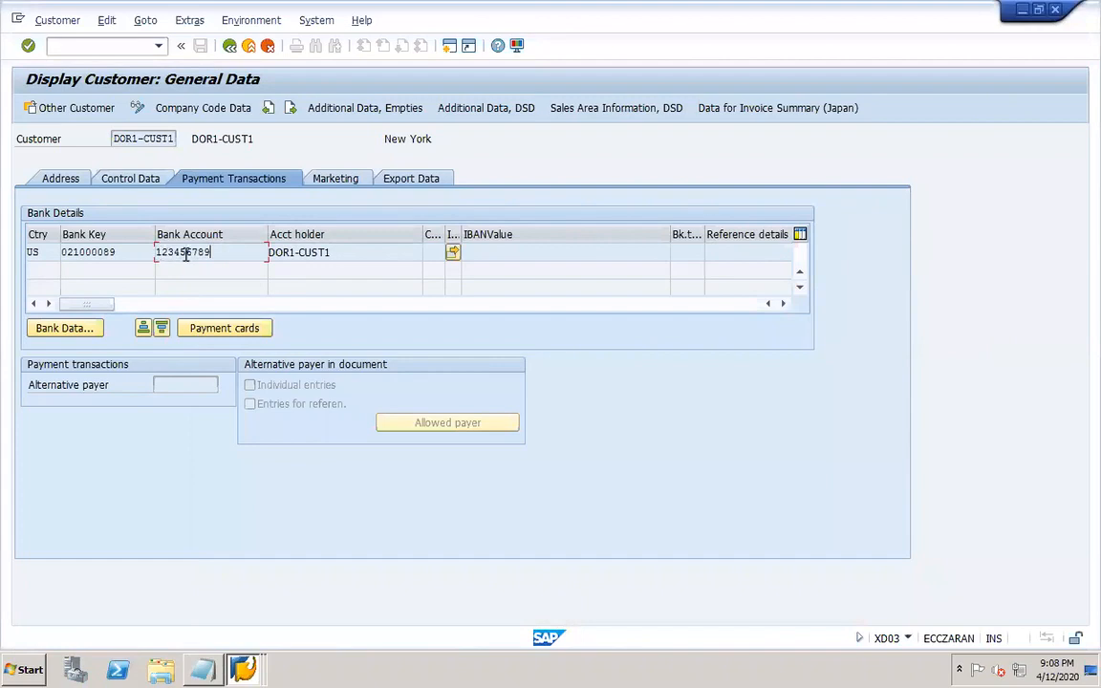
{"action": "left_click", "coordinate": [202, 669]}
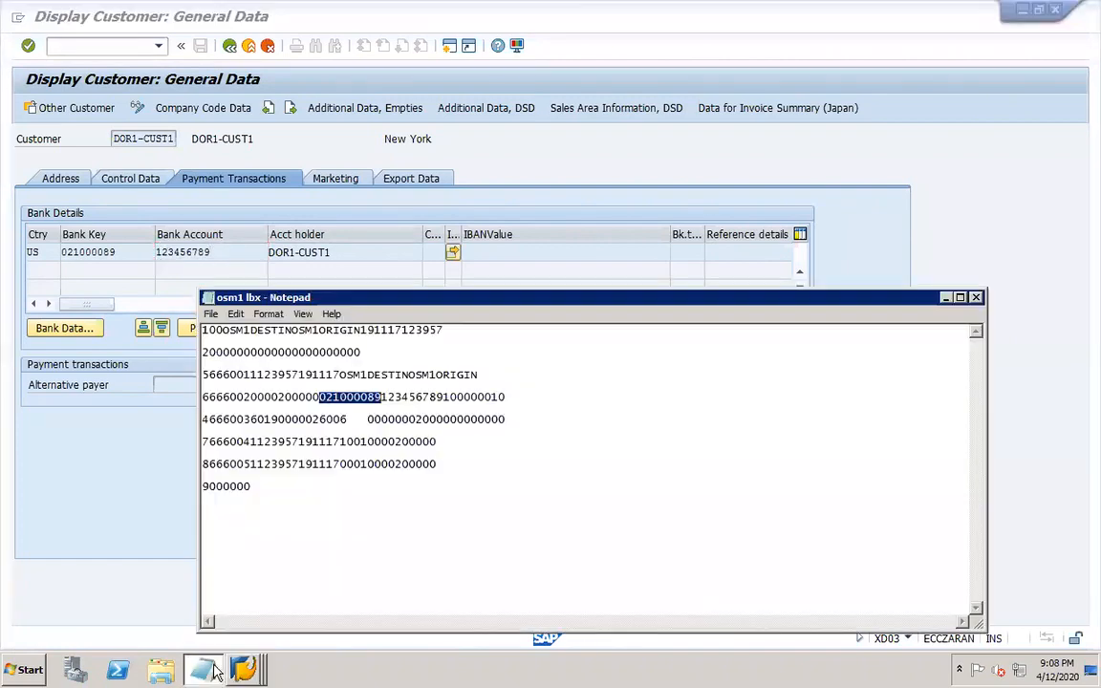
{"action": "left_click", "coordinate": [383, 400]}
{"action": "left_click_drag", "start_coordinate": [383, 400], "coordinate": [446, 400]}
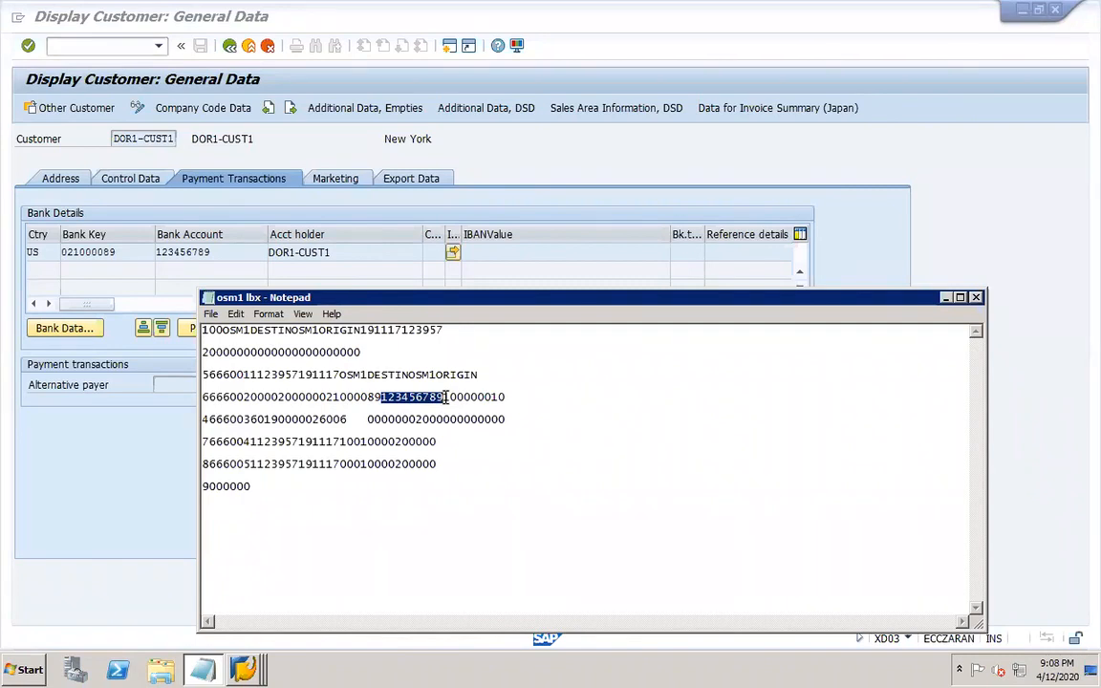
{"action": "left_click", "coordinate": [977, 300]}
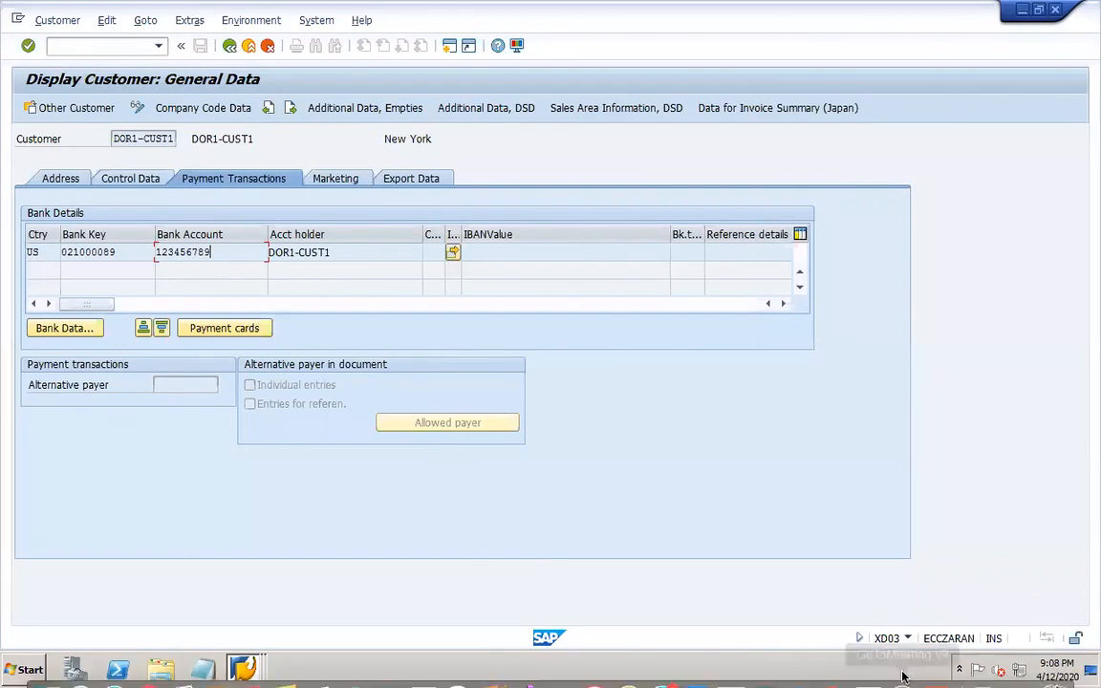
Review the Account receivables slide in PowerPoint and return to the LavSAPnew remote session
{"action": "mouse_move", "coordinate": [904, 676]}
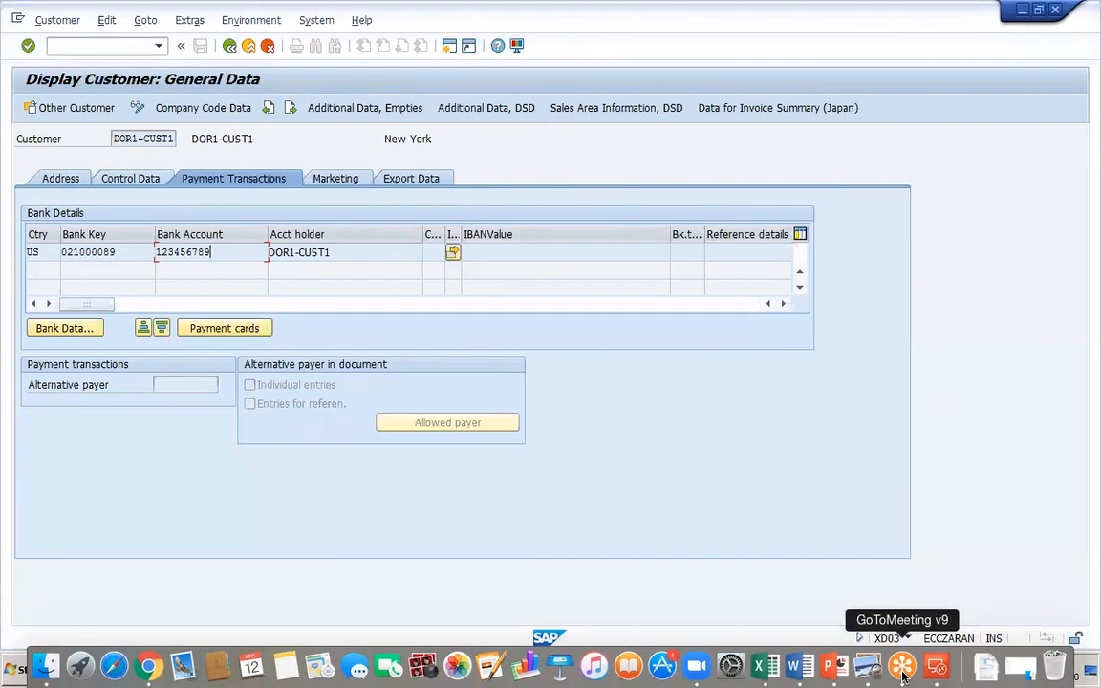
{"action": "left_click", "coordinate": [831, 667]}
{"action": "left_click", "coordinate": [545, 382]}
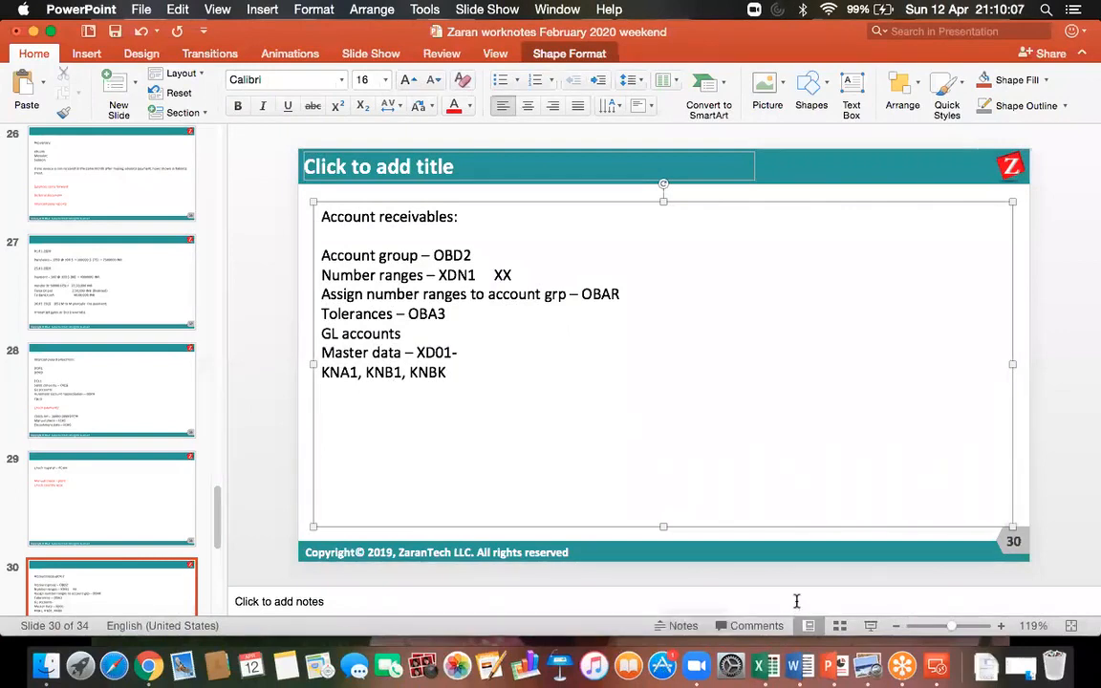
{"action": "left_click", "coordinate": [939, 677]}
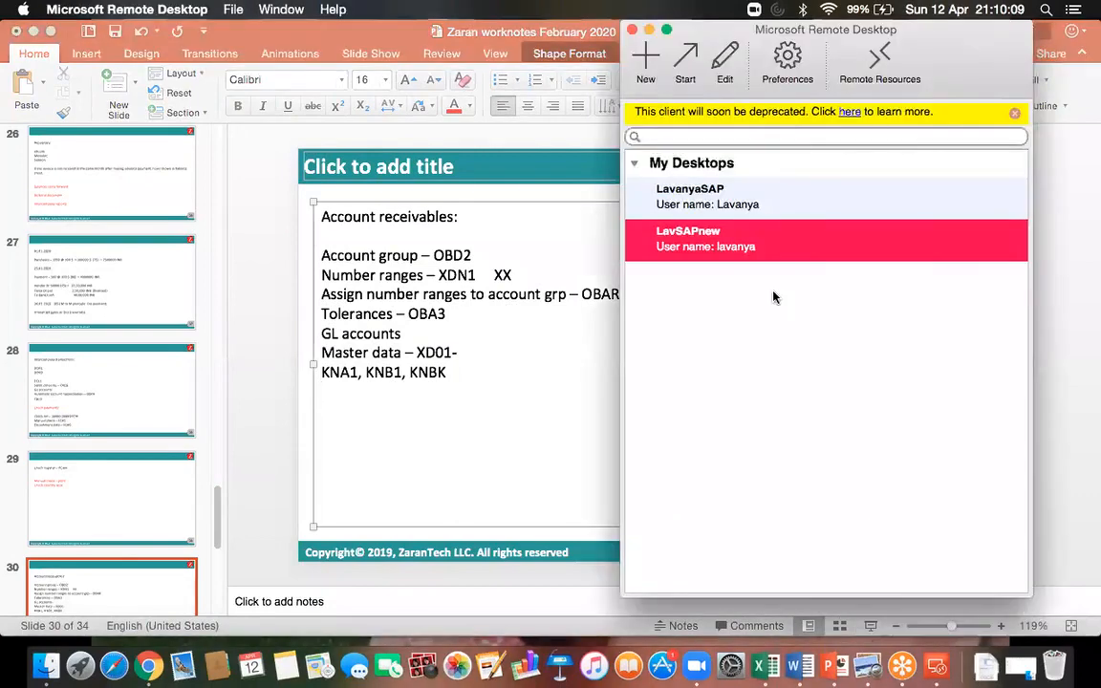
{"action": "double_click", "coordinate": [715, 237]}
Leave the customer display and start the payment program customizing with transaction FBZP
{"action": "left_click", "coordinate": [95, 45]}
{"action": "type", "text": "/n"}
{"action": "key", "text": "Return"}
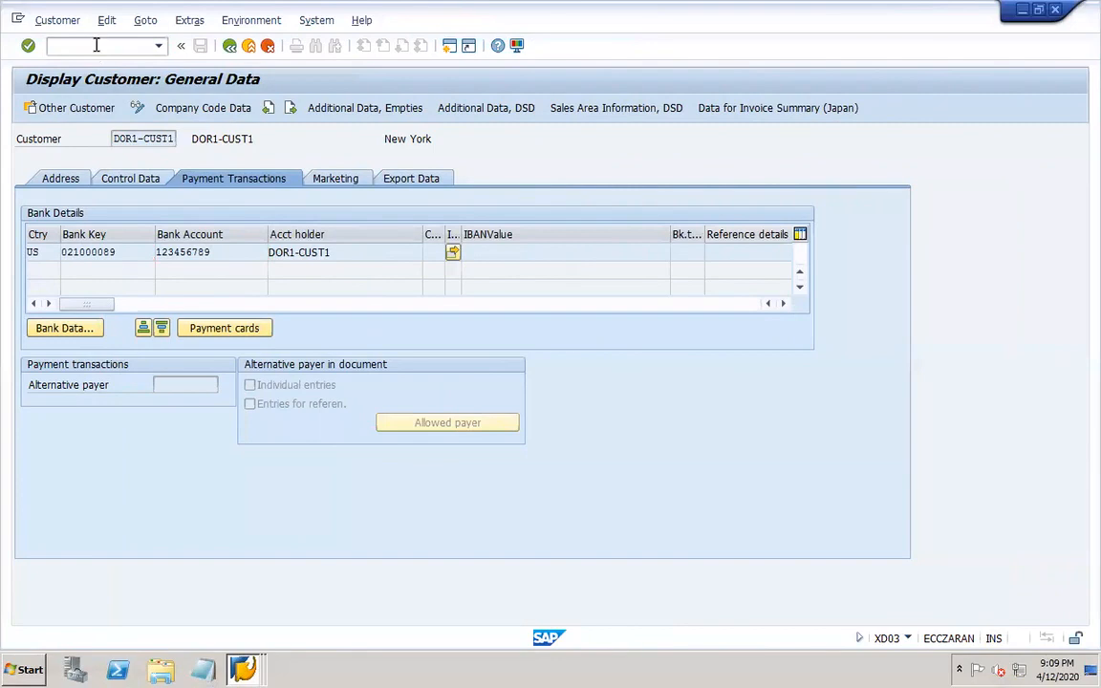
{"action": "type", "text": "g"}
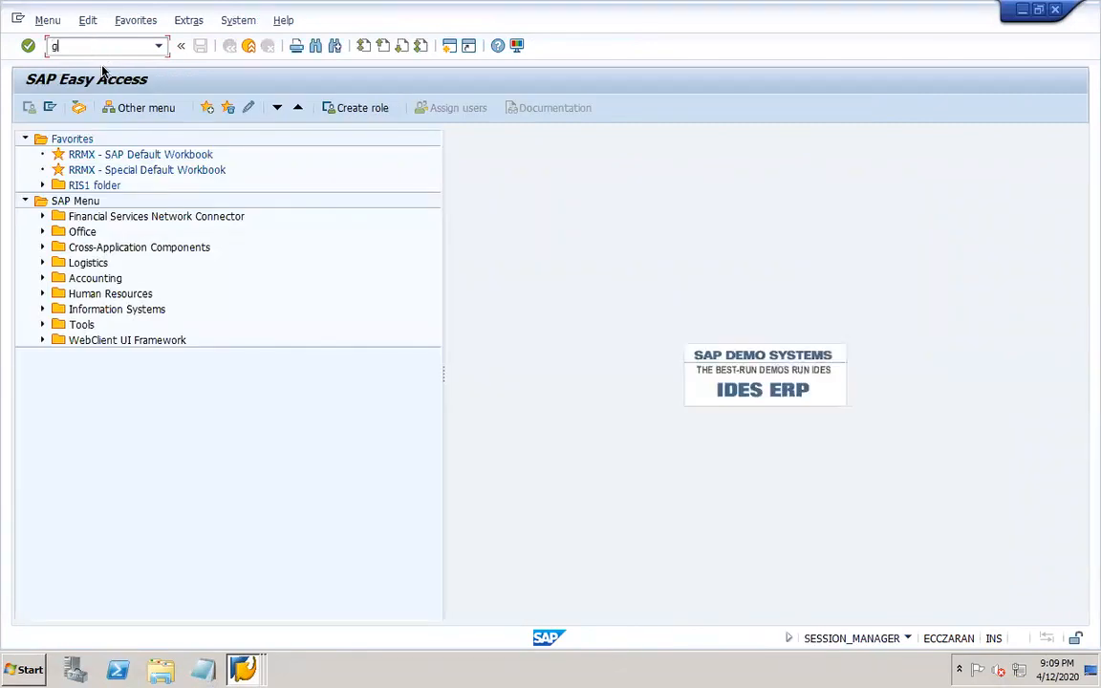
{"action": "type", "text": "bzp"}
{"action": "key", "text": "Return"}
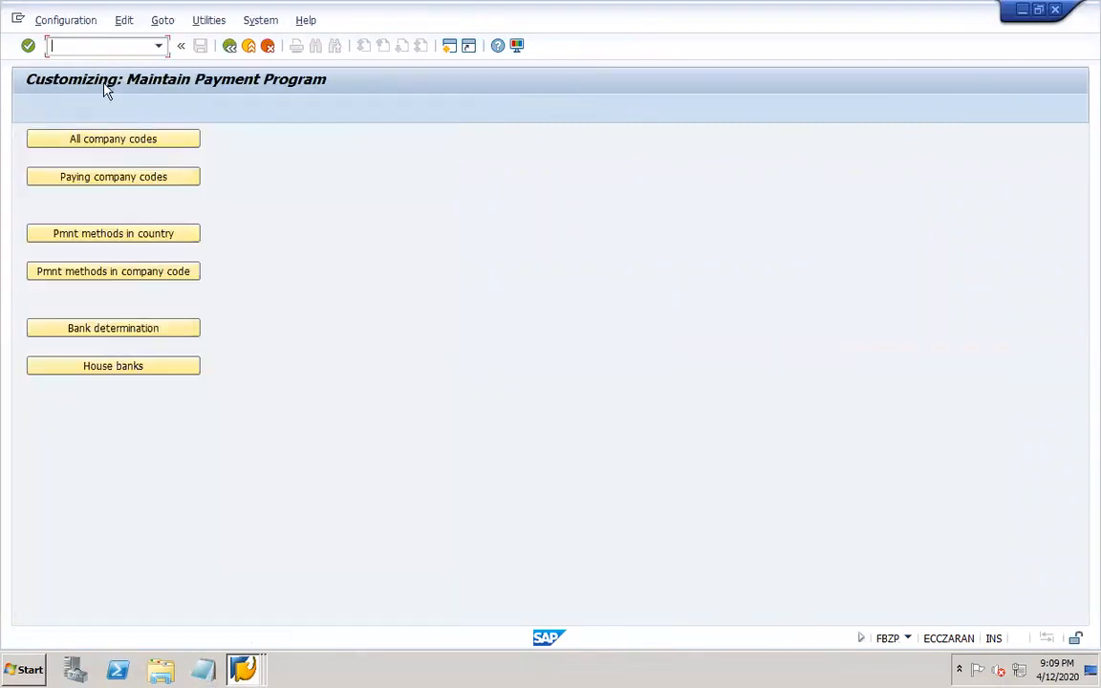
Examine the details of the US payment method RIS1 customer payment receipt among the payment methods in country
{"action": "left_click", "coordinate": [174, 237]}
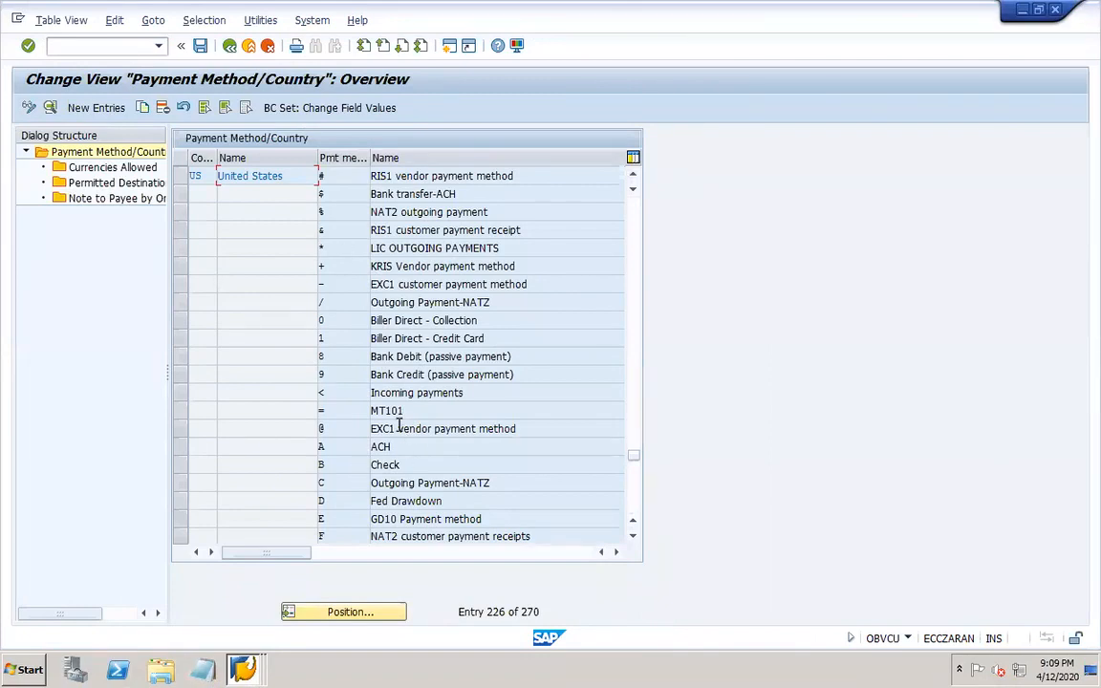
{"action": "left_click", "coordinate": [349, 230]}
{"action": "double_click", "coordinate": [349, 227]}
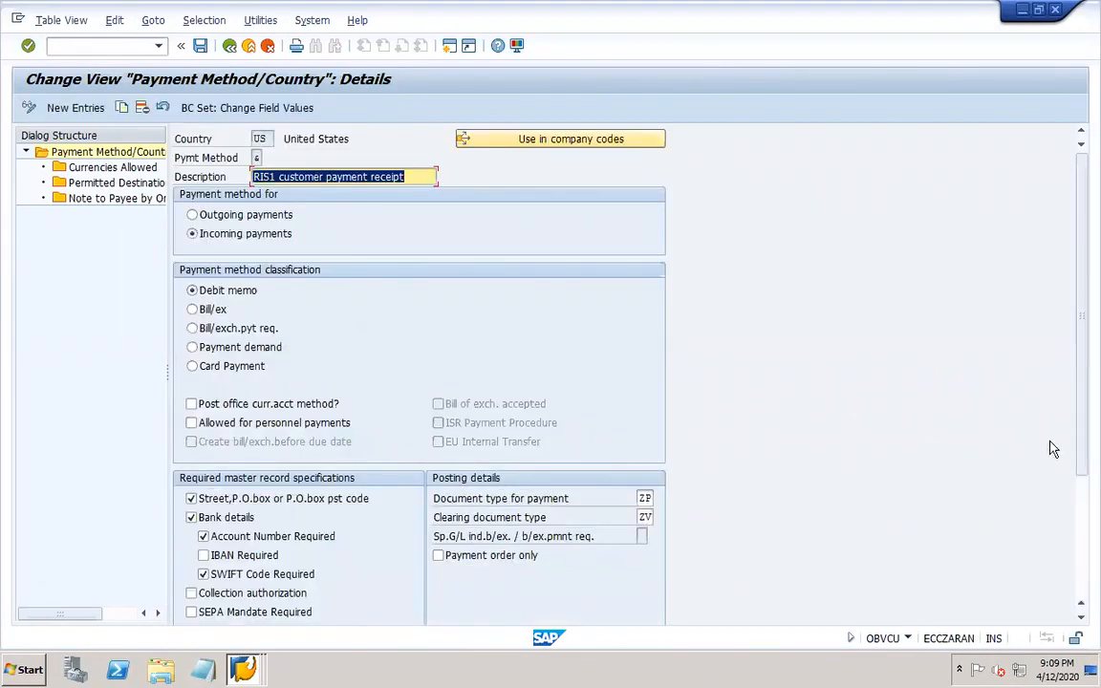
{"action": "left_click_drag", "start_coordinate": [1084, 403], "coordinate": [1084, 517]}
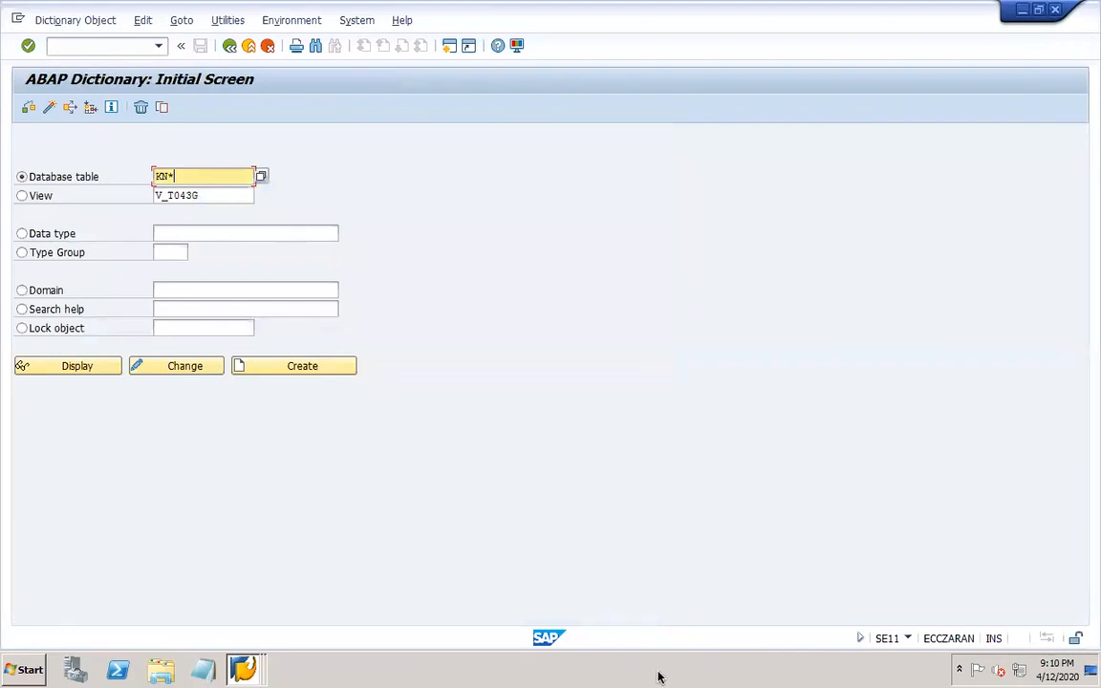
Switch to PowerPoint to check the table names below the Master data line, and reopen the SAP remote session
{"action": "mouse_move", "coordinate": [662, 666]}
{"action": "left_click", "coordinate": [834, 669]}
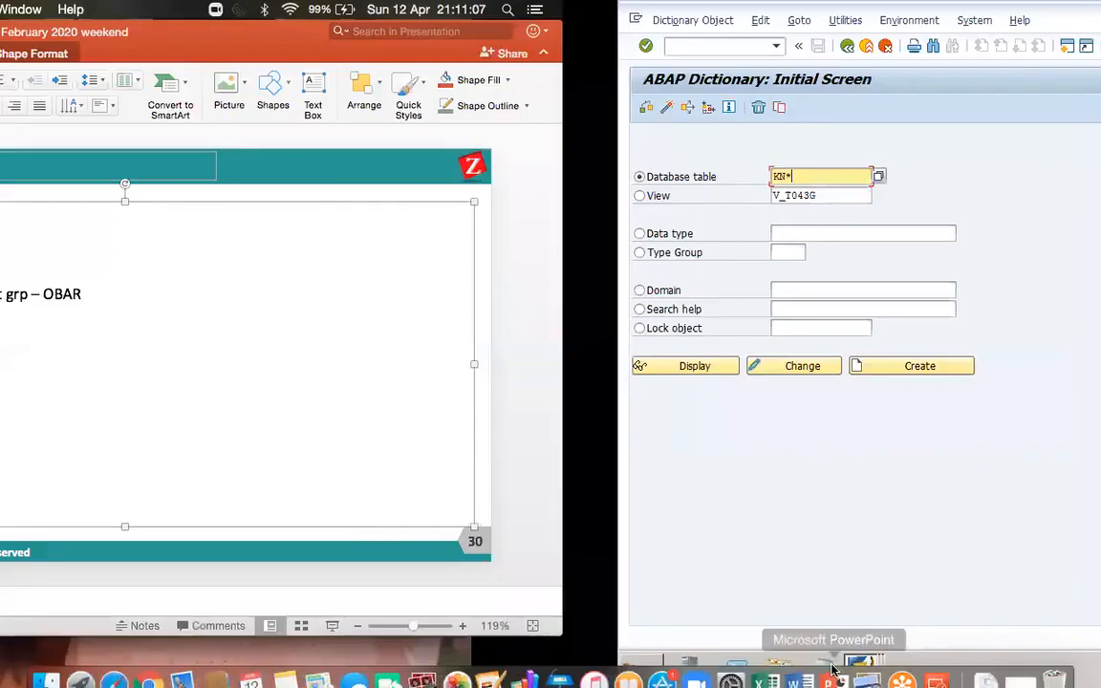
{"action": "left_click", "coordinate": [387, 403]}
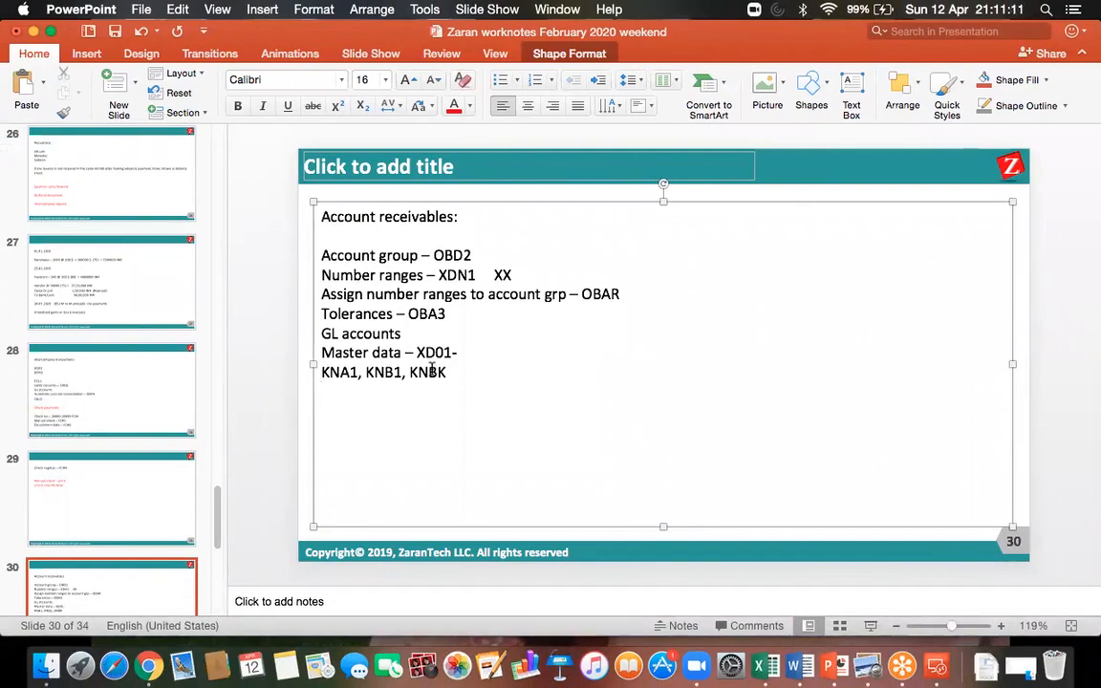
{"action": "left_click", "coordinate": [940, 669]}
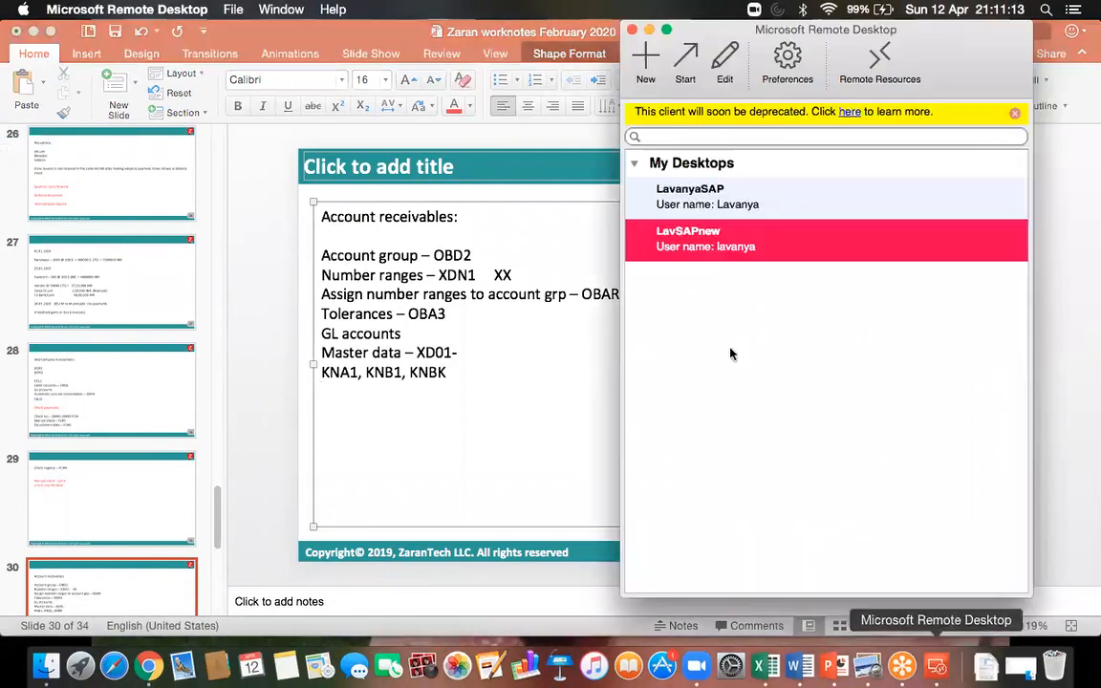
{"action": "double_click", "coordinate": [708, 253]}
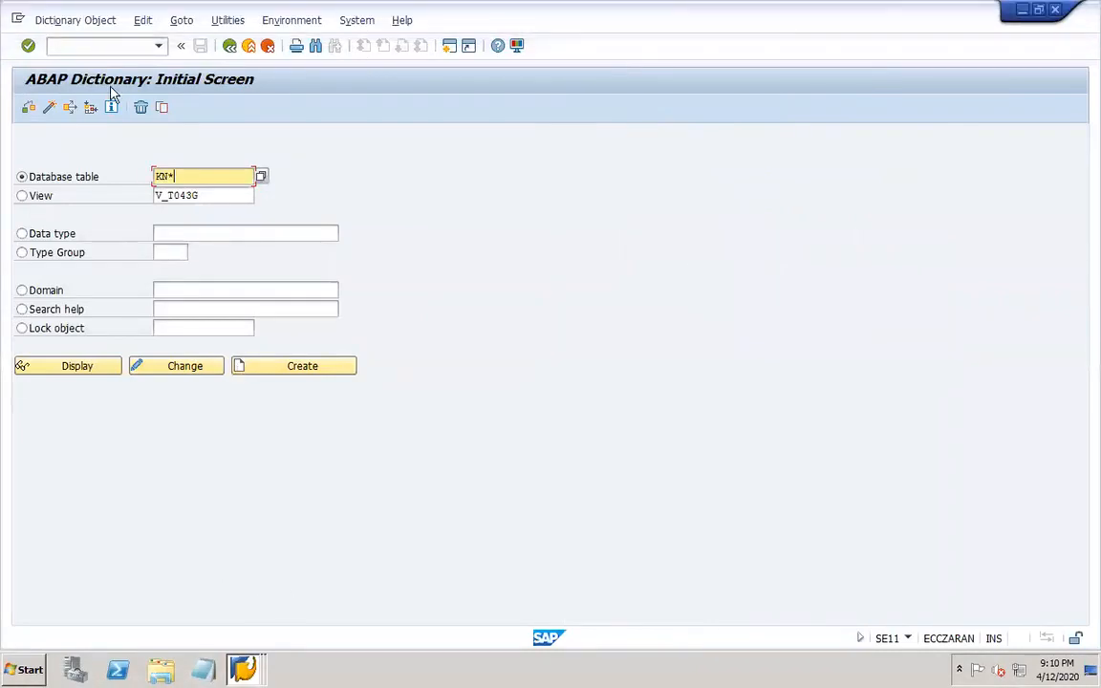
Open the customer change transaction XD02 from the dictionary screen and close its initial dialog without changing the customer
{"action": "left_click", "coordinate": [93, 46]}
{"action": "type", "text": "/"}
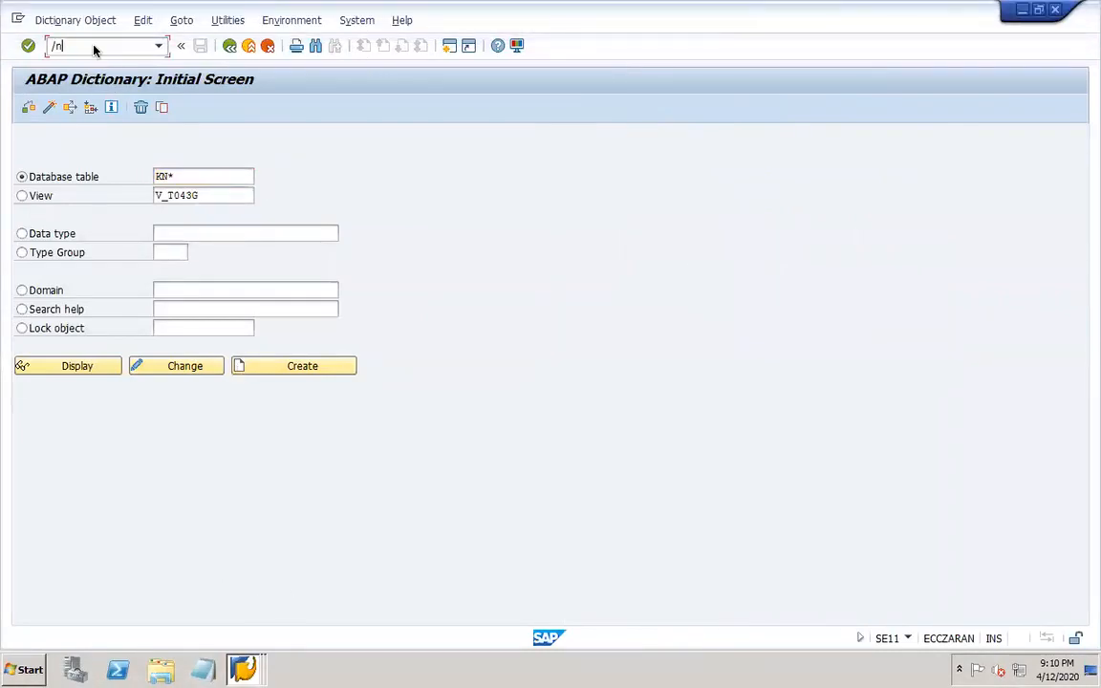
{"action": "type", "text": "nxd02"}
{"action": "key", "text": "Return"}
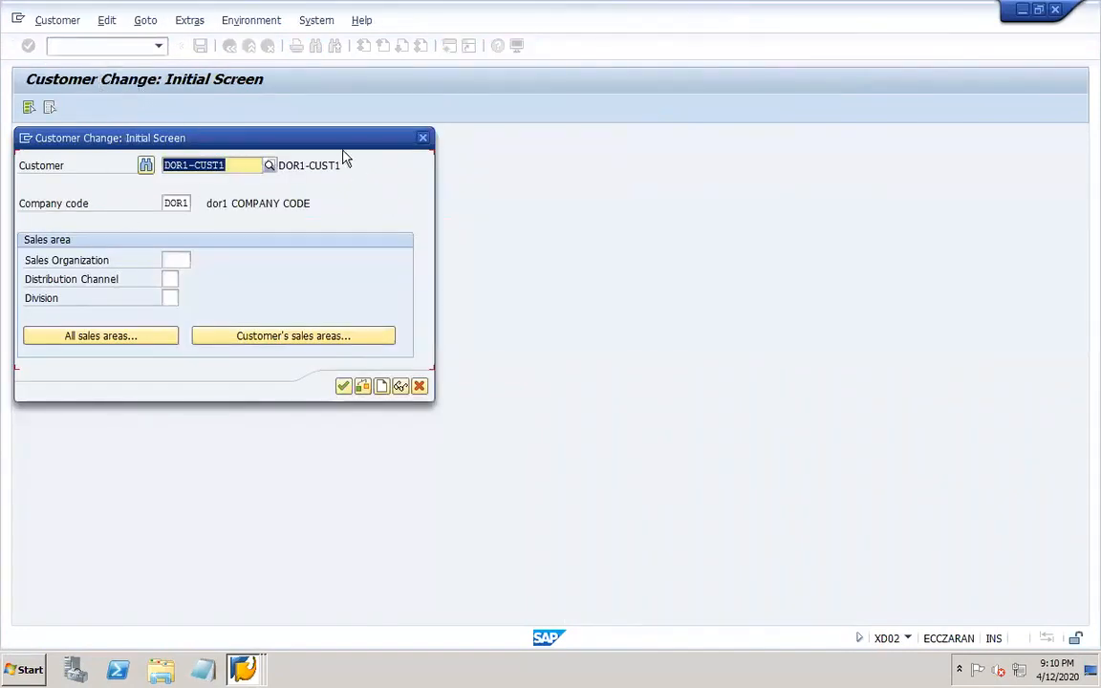
{"action": "left_click_drag", "start_coordinate": [336, 149], "coordinate": [372, 272]}
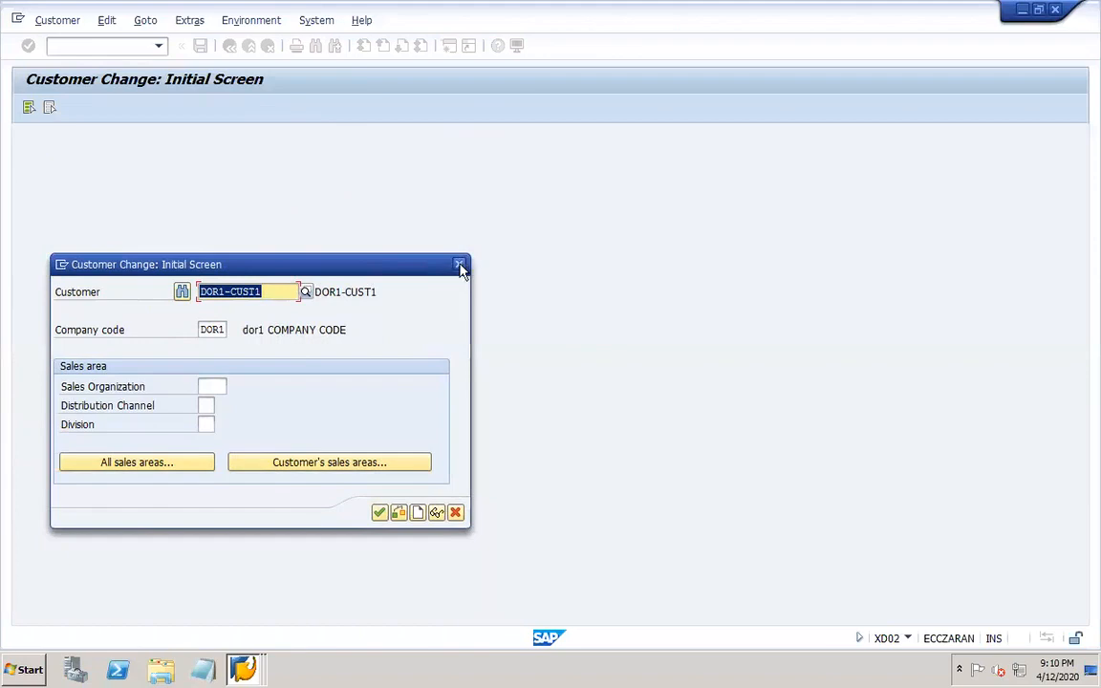
{"action": "left_click", "coordinate": [460, 264]}
Open the customer display transaction XD03 from the SAP start screen
{"action": "type", "text": "xd03"}
{"action": "key", "text": "Return"}
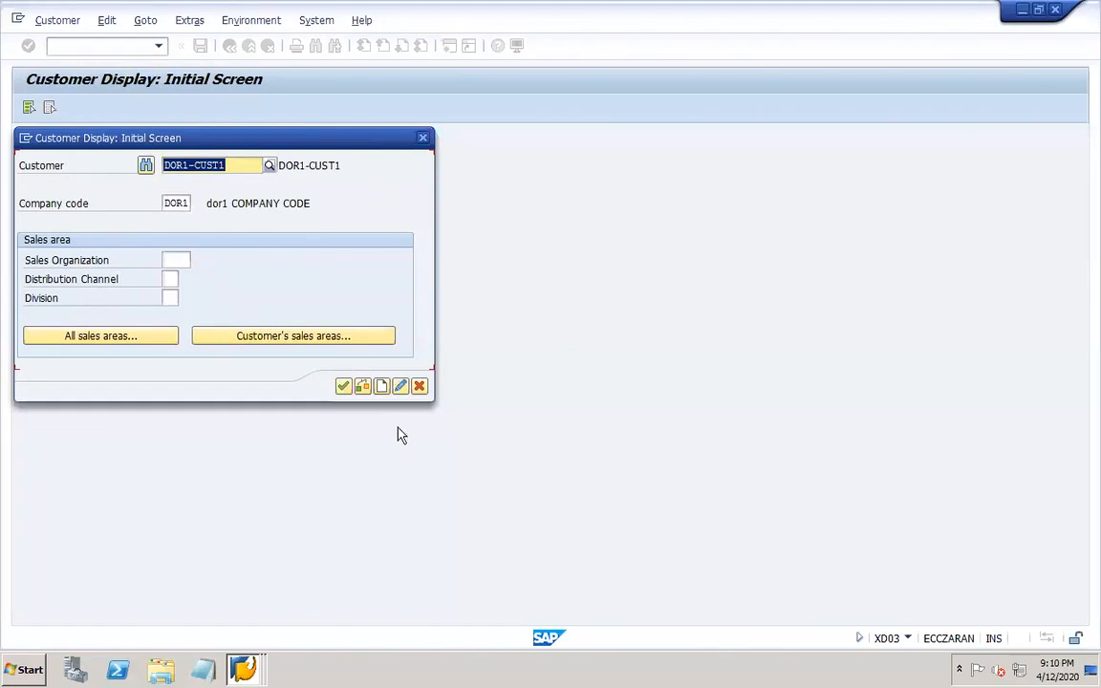
Close the customer display dialog and open the customer account changes transaction XD04
{"action": "left_click", "coordinate": [419, 385]}
{"action": "type", "text": "x"}
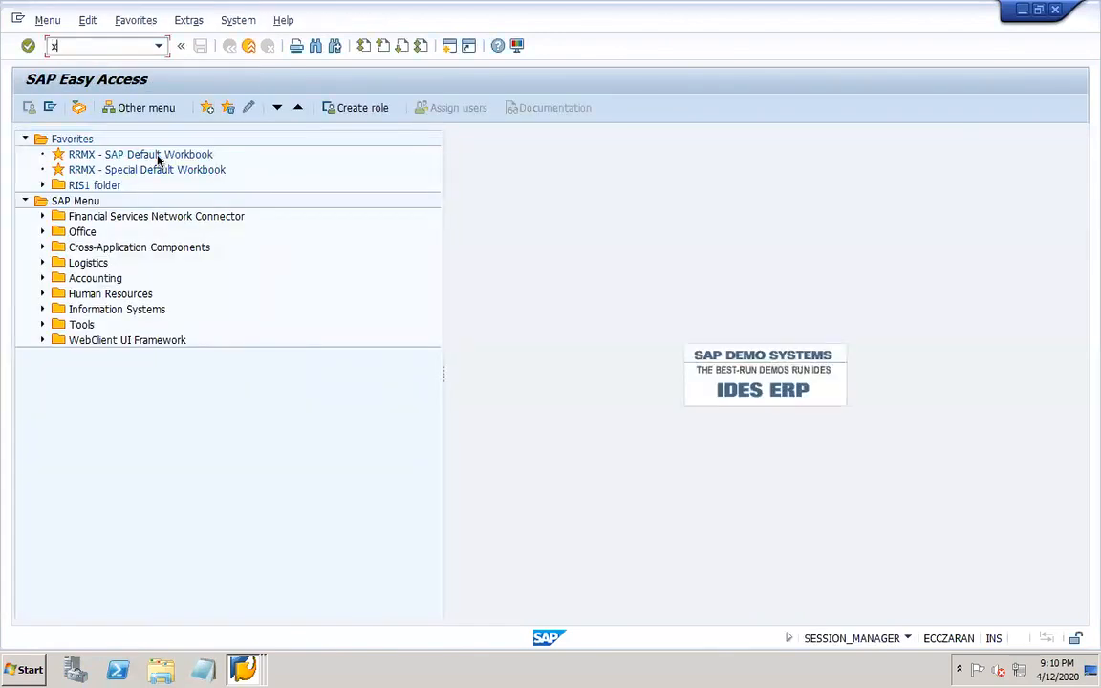
{"action": "key", "text": "Return"}
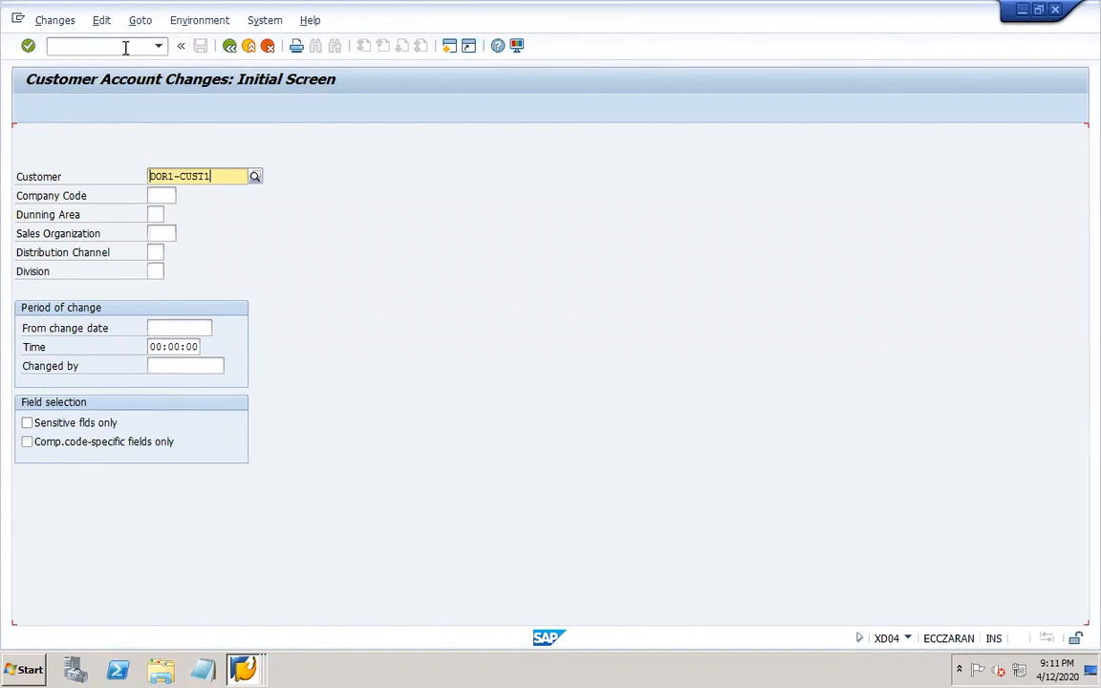
Open the customer block/unblock transaction XD05 directly from the account changes screen
{"action": "left_click", "coordinate": [125, 46]}
{"action": "type", "text": "/n"}
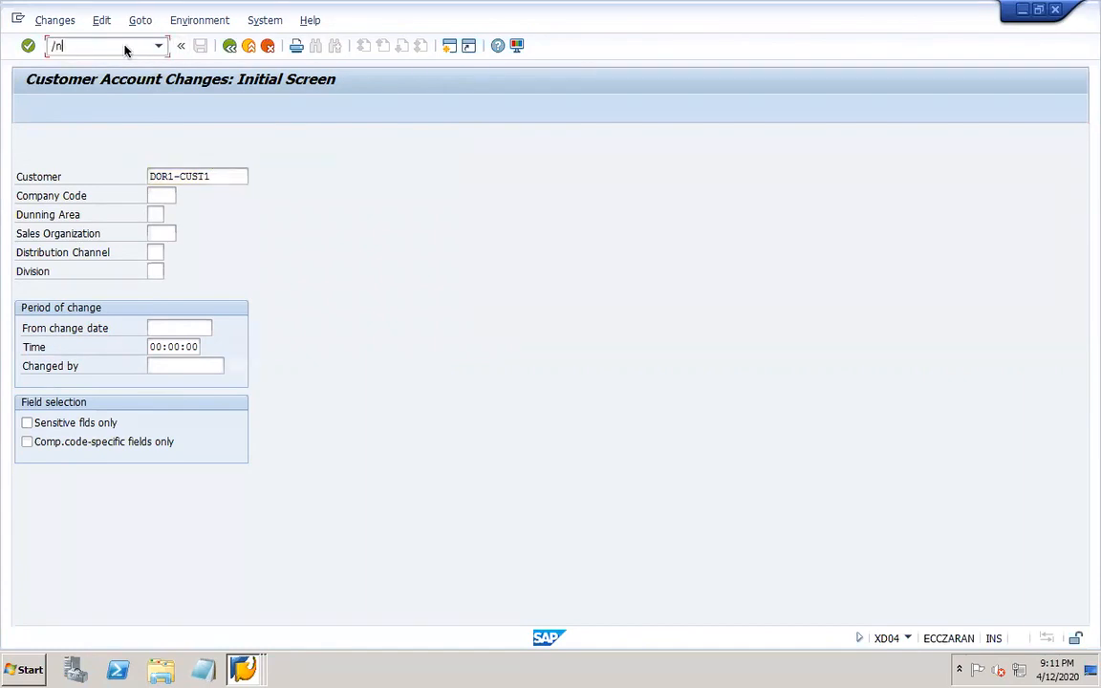
{"action": "type", "text": "xd05"}
{"action": "key", "text": "Return"}
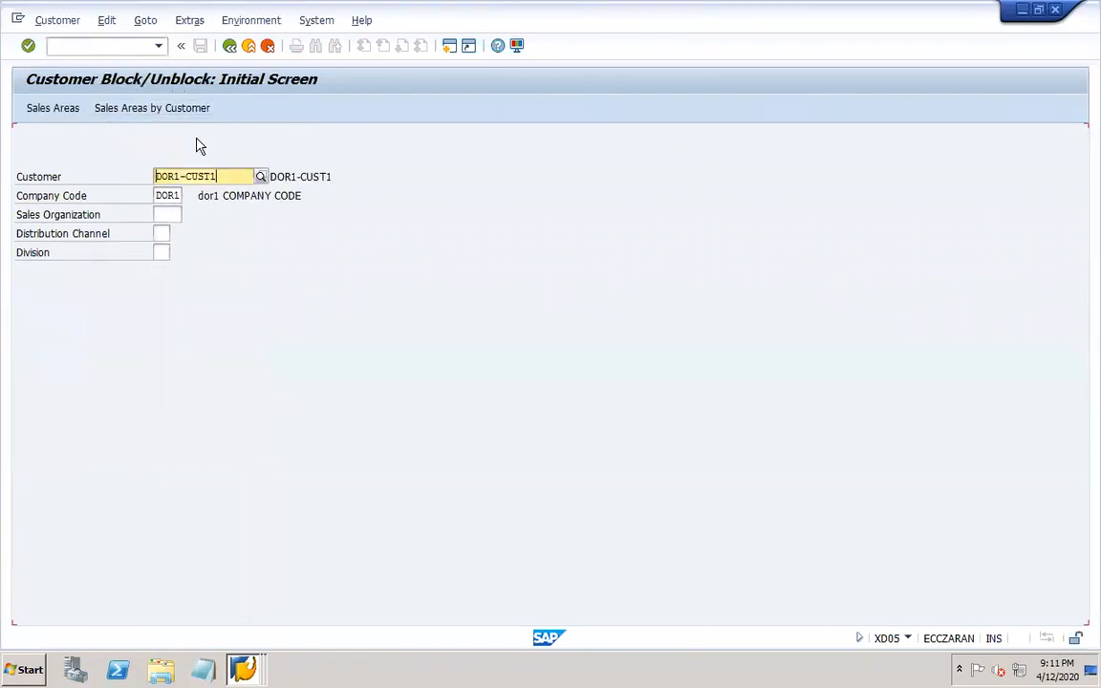
Open the customer deletion flag transaction XD06, followed by the account group change transaction XD07
{"action": "left_click", "coordinate": [102, 45]}
{"action": "type", "text": "/nxd05"}
{"action": "key", "text": "Return"}
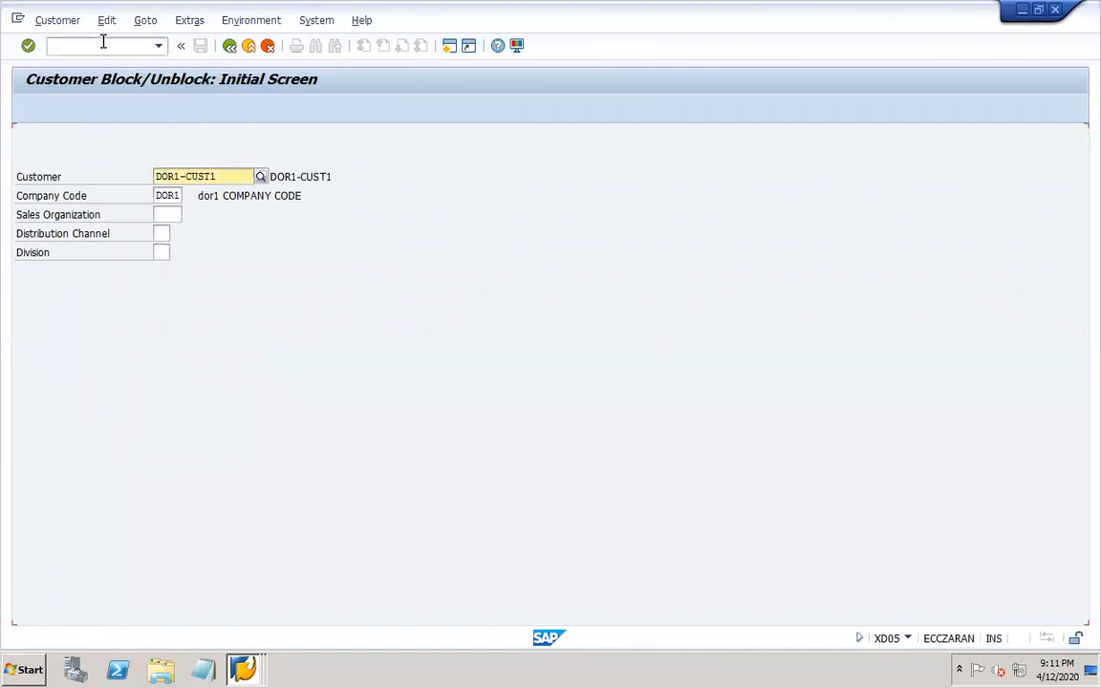
{"action": "left_click", "coordinate": [108, 47]}
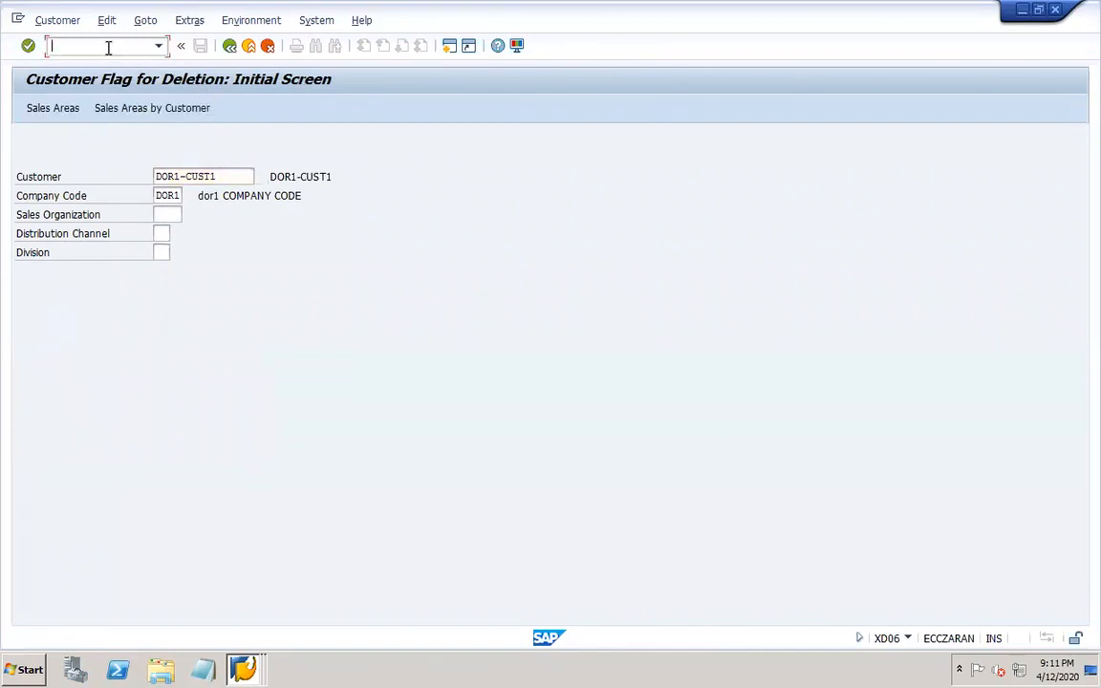
{"action": "type", "text": "/nxd07"}
{"action": "key", "text": "Return"}
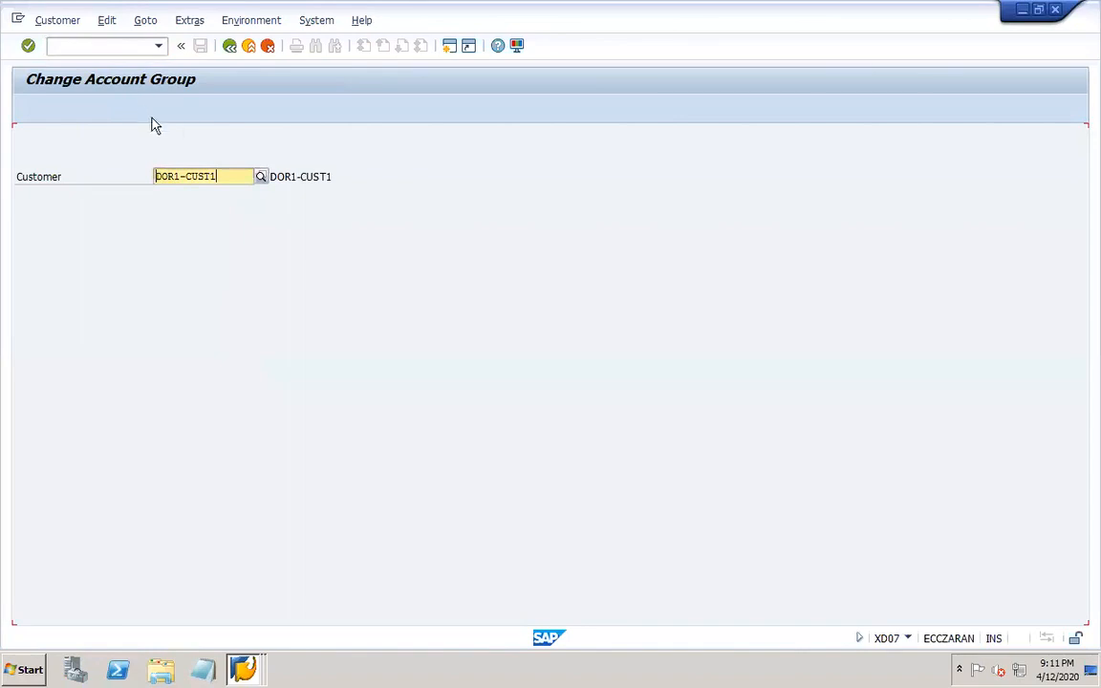
Return to the SAP Easy Access start screen and open the customer confirm change transaction FD08
{"action": "left_click", "coordinate": [110, 46]}
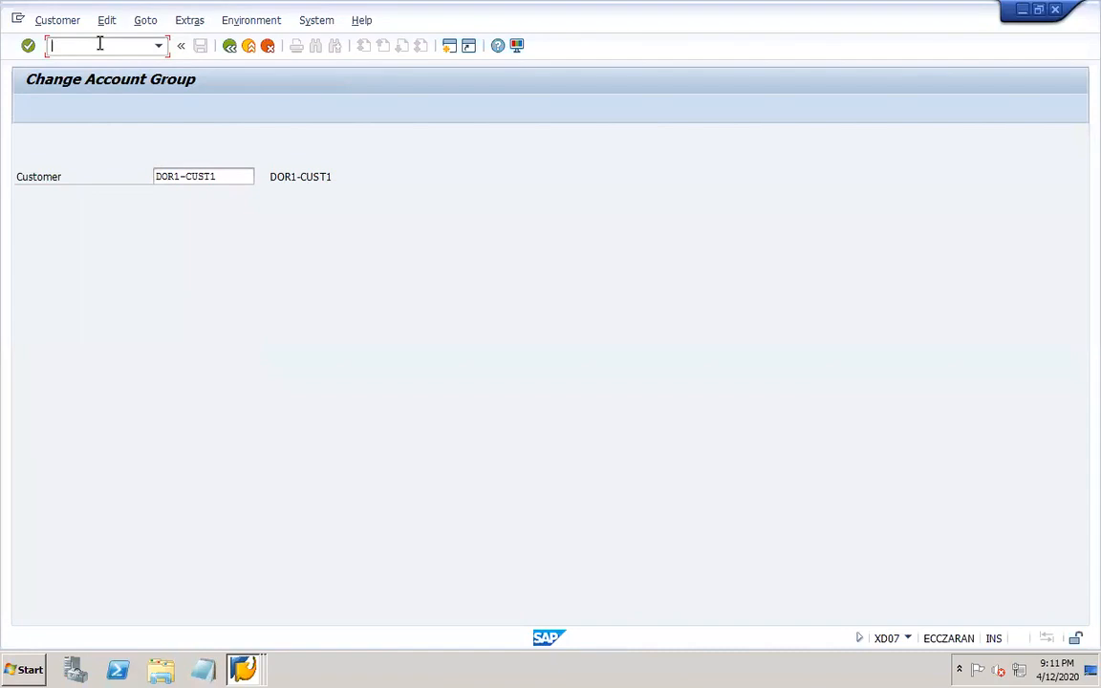
{"action": "type", "text": "/n"}
{"action": "type", "text": "smen"}
{"action": "key", "text": "Return"}
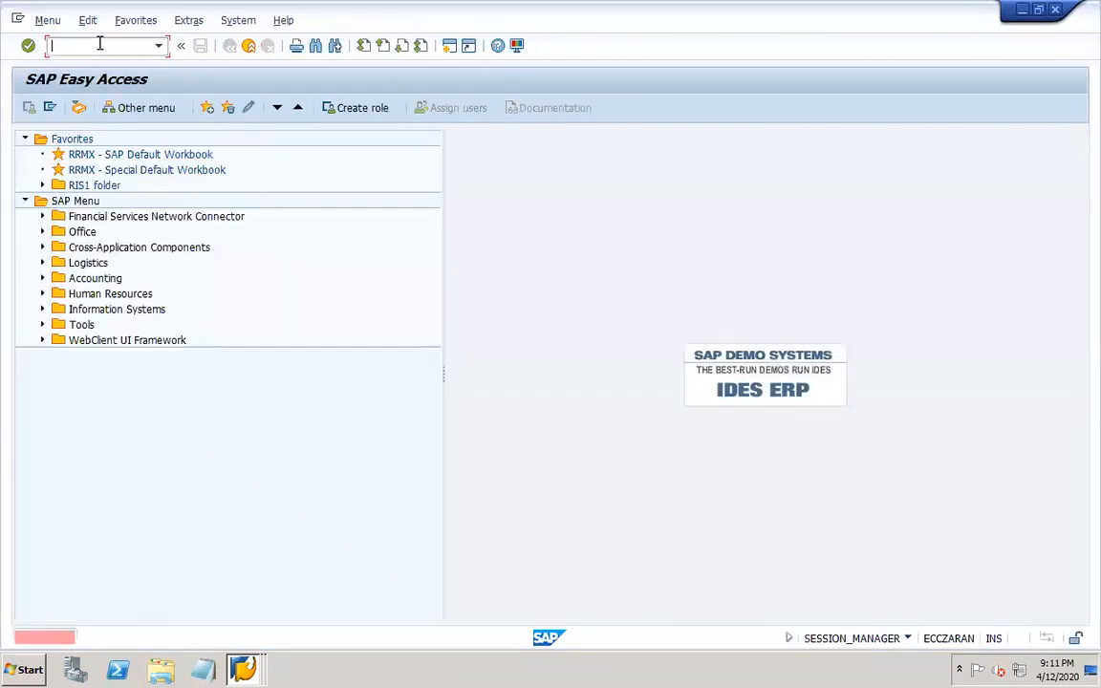
{"action": "type", "text": "f"}
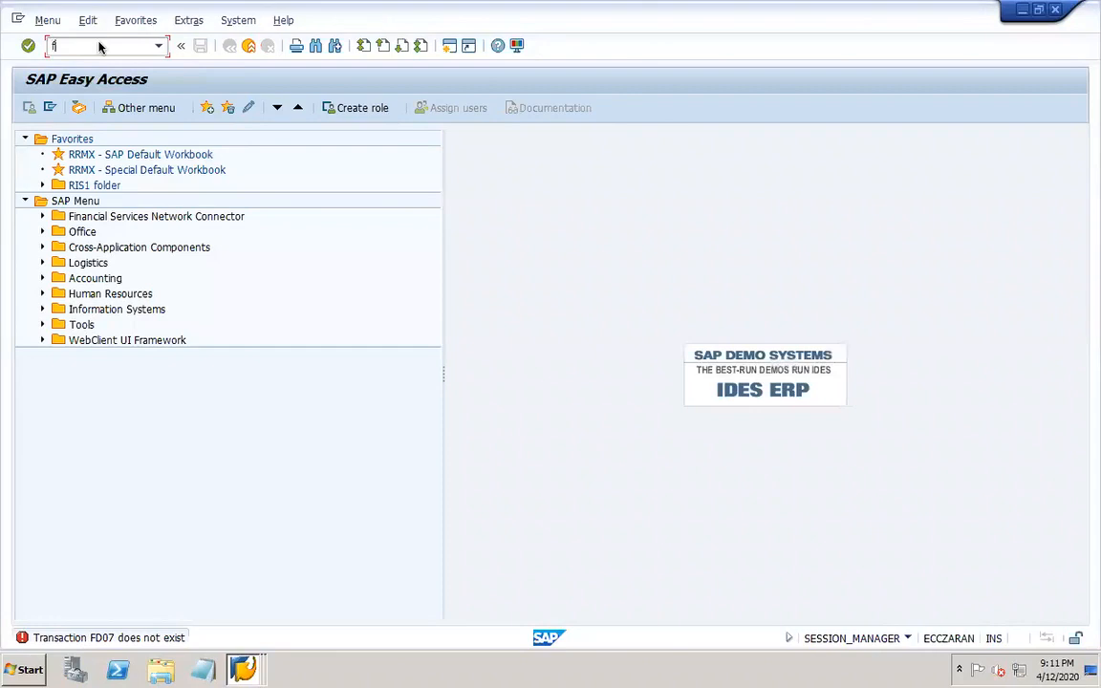
{"action": "type", "text": "d08"}
{"action": "key", "text": "Return"}
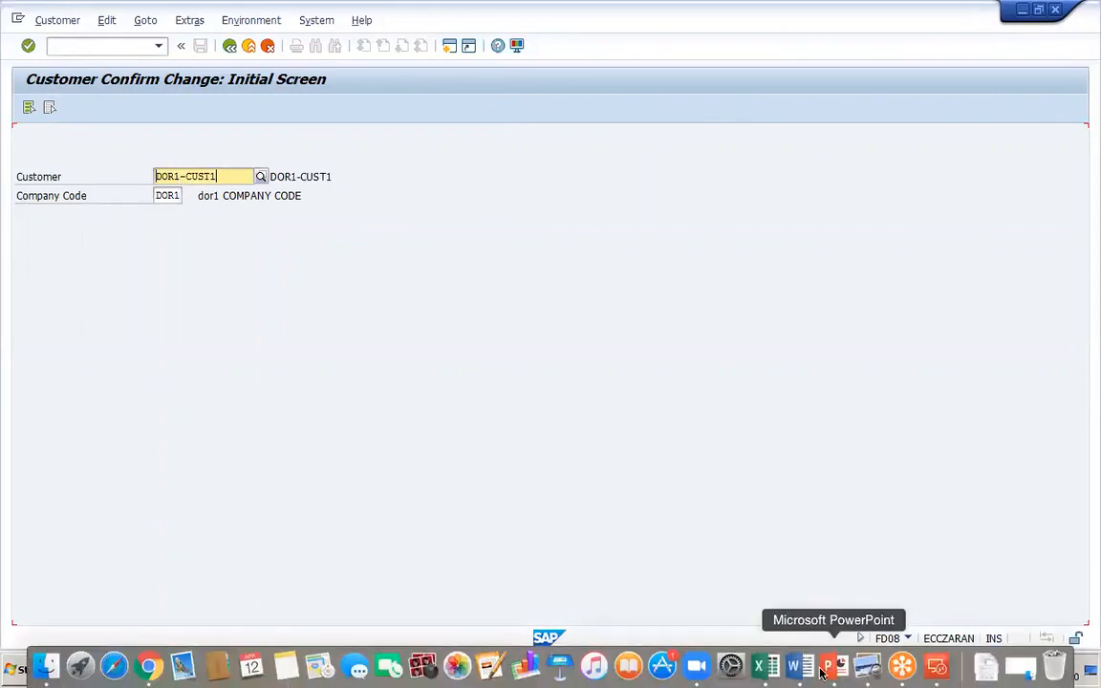
Switch to PowerPoint, add an orange FD08 line below the table names on slide 30, and save the presentation
{"action": "left_click", "coordinate": [832, 665]}
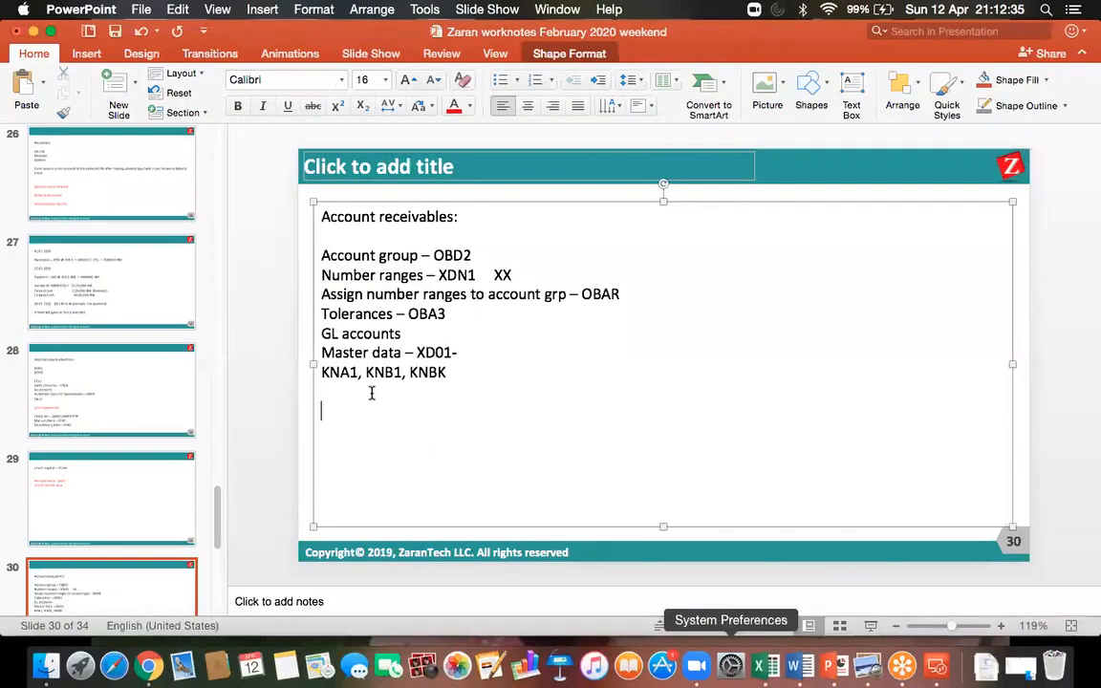
{"action": "type", "text": "FD08"}
{"action": "left_click_drag", "start_coordinate": [364, 412], "coordinate": [319, 412]}
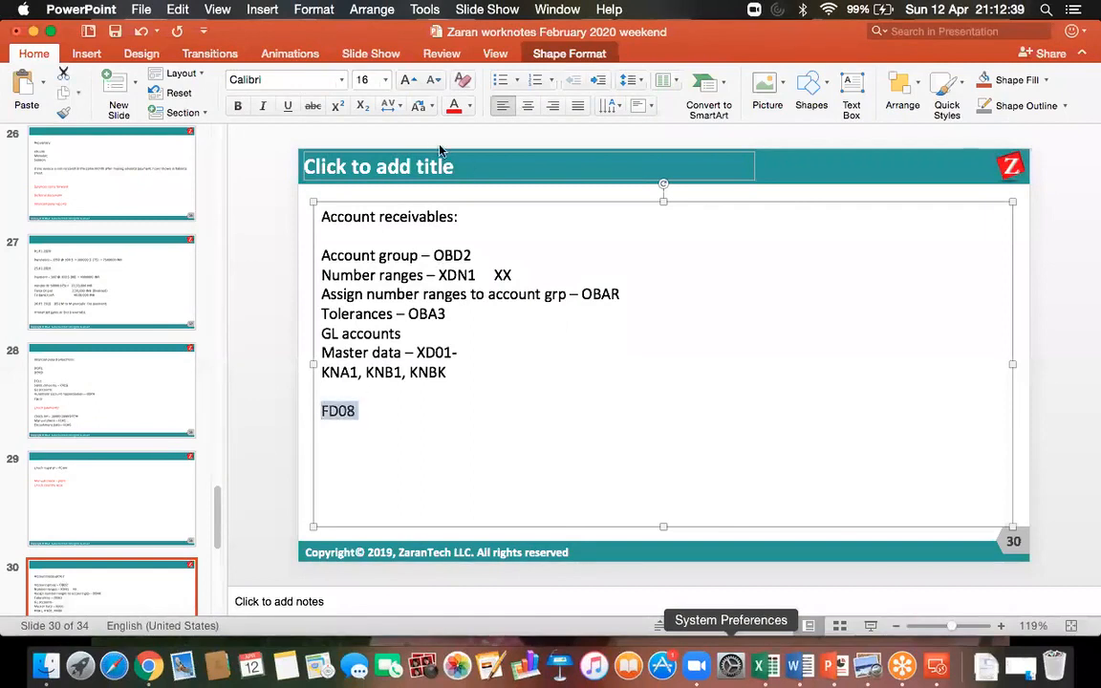
{"action": "left_click", "coordinate": [469, 106]}
{"action": "left_click", "coordinate": [487, 269]}
{"action": "left_click", "coordinate": [443, 432]}
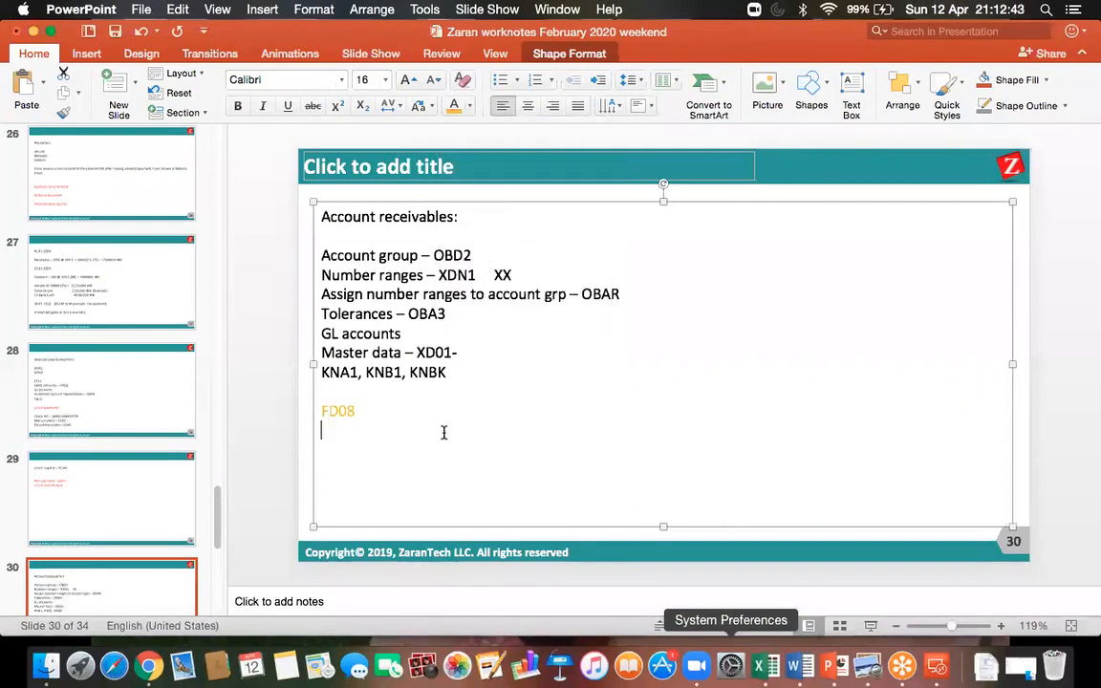
{"action": "left_click", "coordinate": [116, 31]}
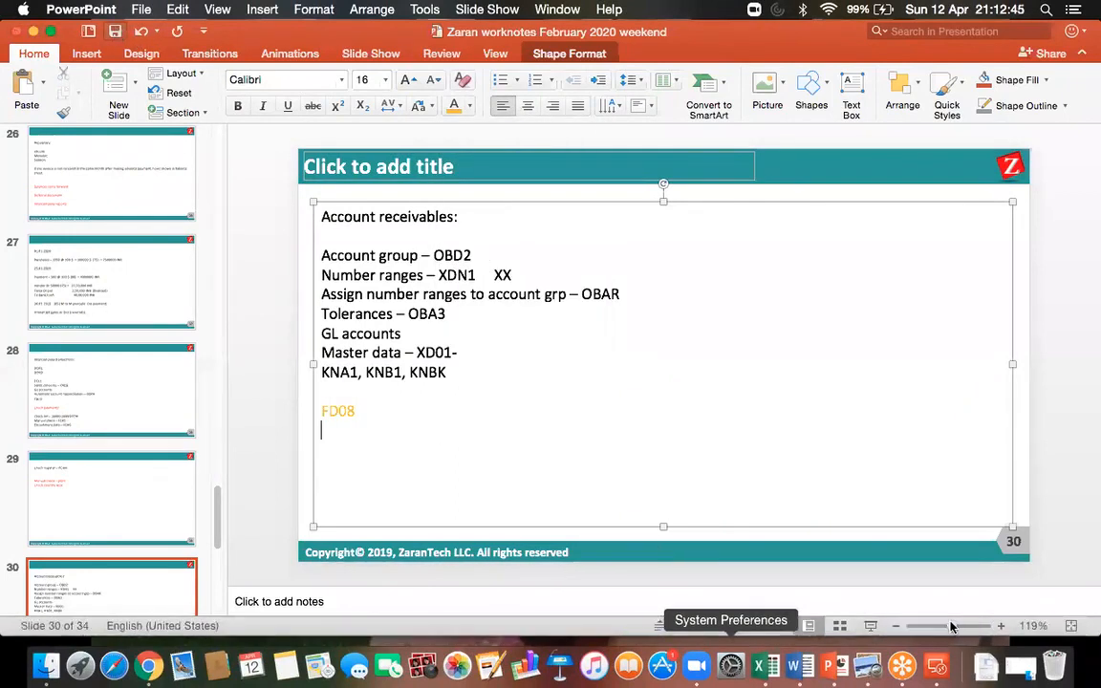
Reopen the LavSAPnew remote session and display the SAP Reference IMG through transaction SPRO
{"action": "left_click", "coordinate": [937, 666]}
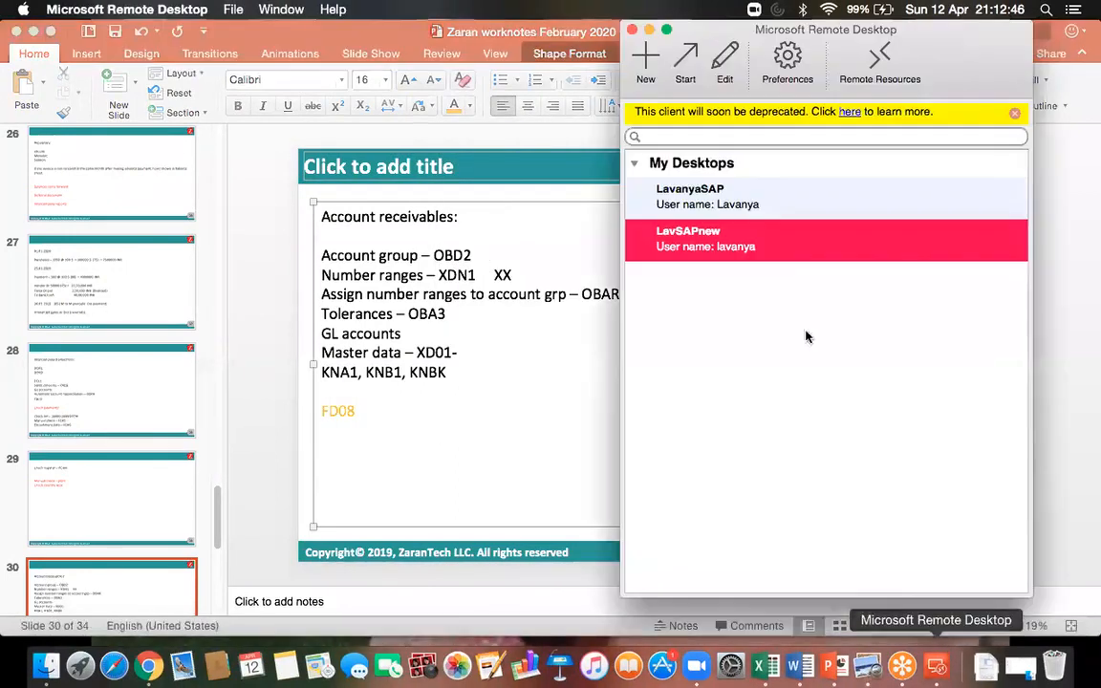
{"action": "double_click", "coordinate": [736, 249]}
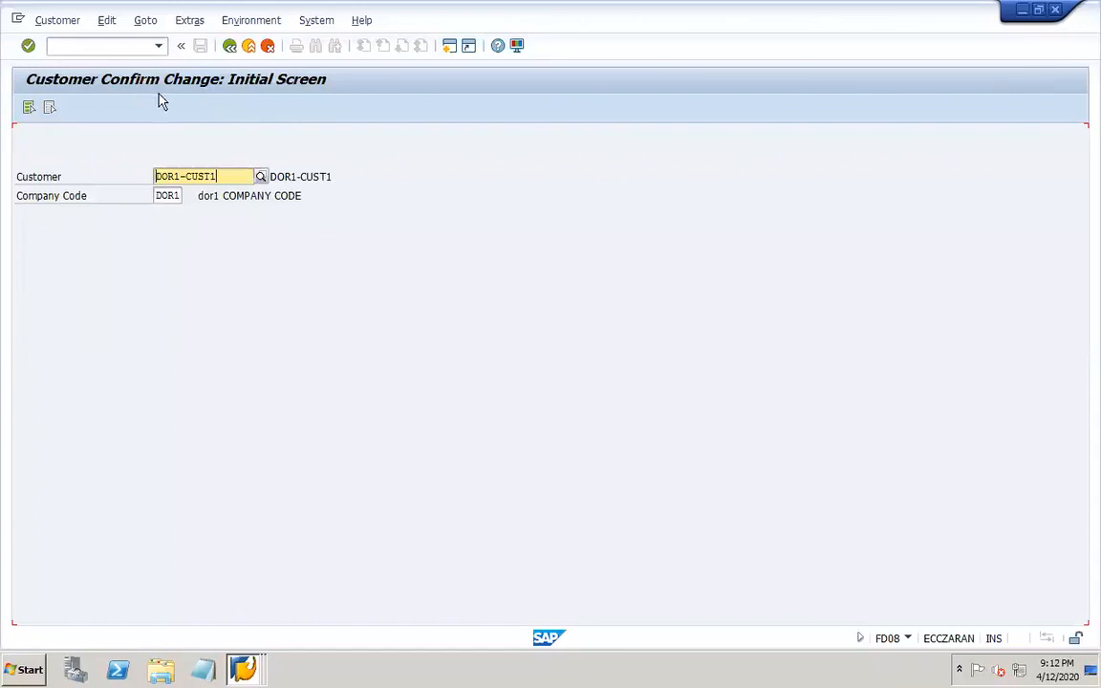
{"action": "left_click", "coordinate": [124, 46]}
{"action": "type", "text": "/nspro"}
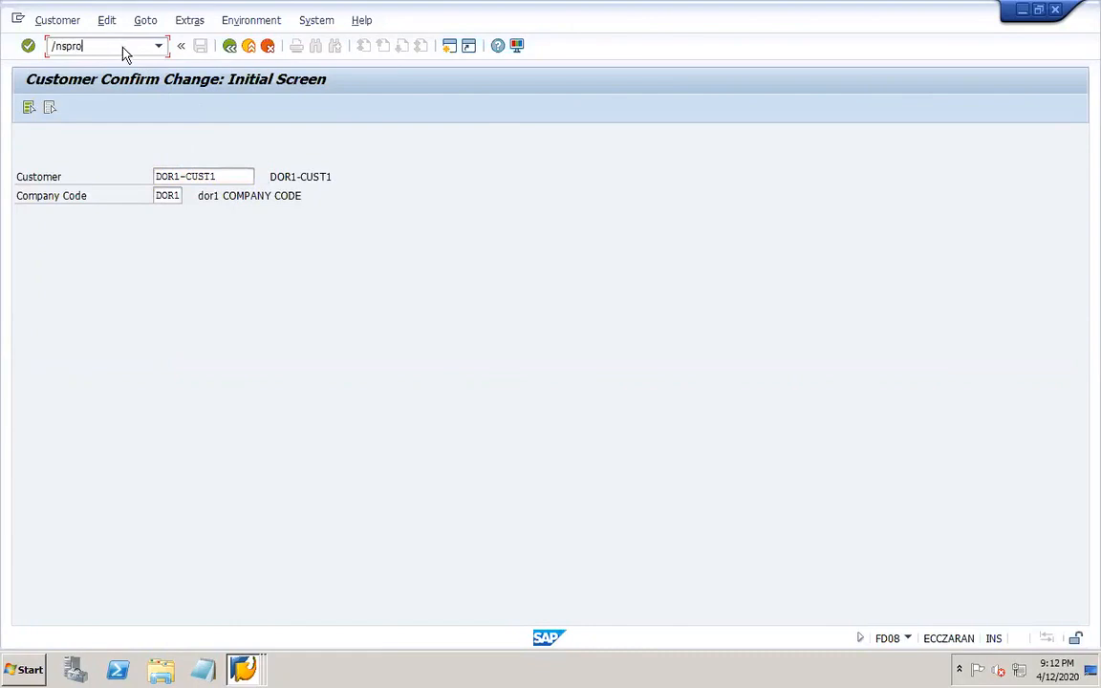
{"action": "key", "text": "Return"}
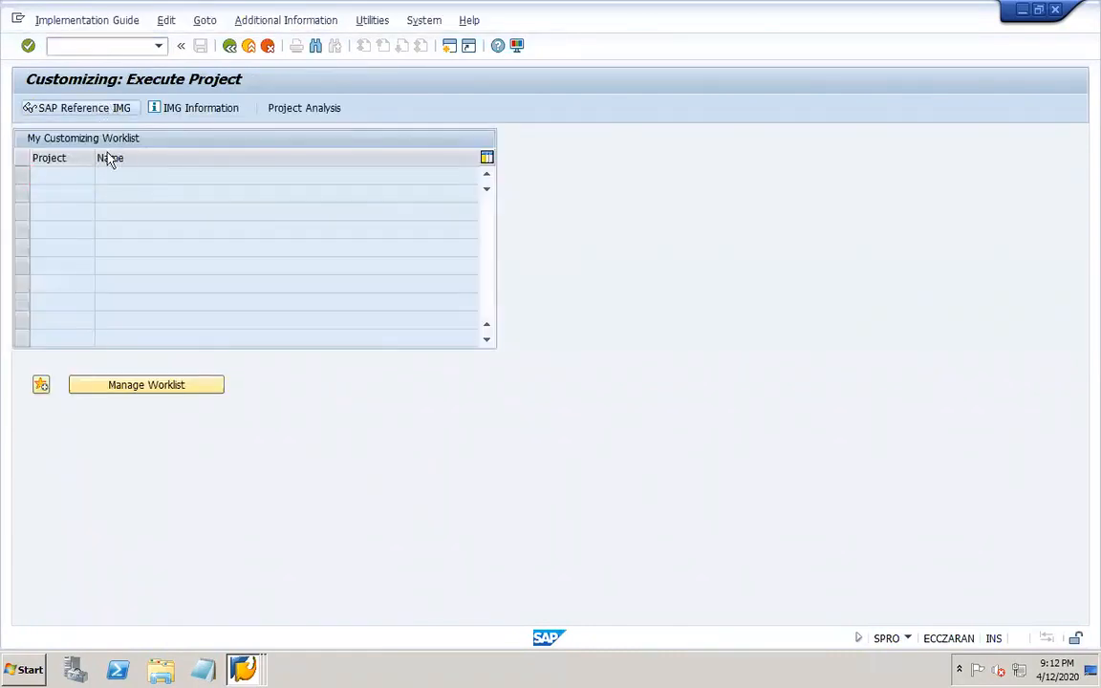
{"action": "left_click", "coordinate": [95, 116]}
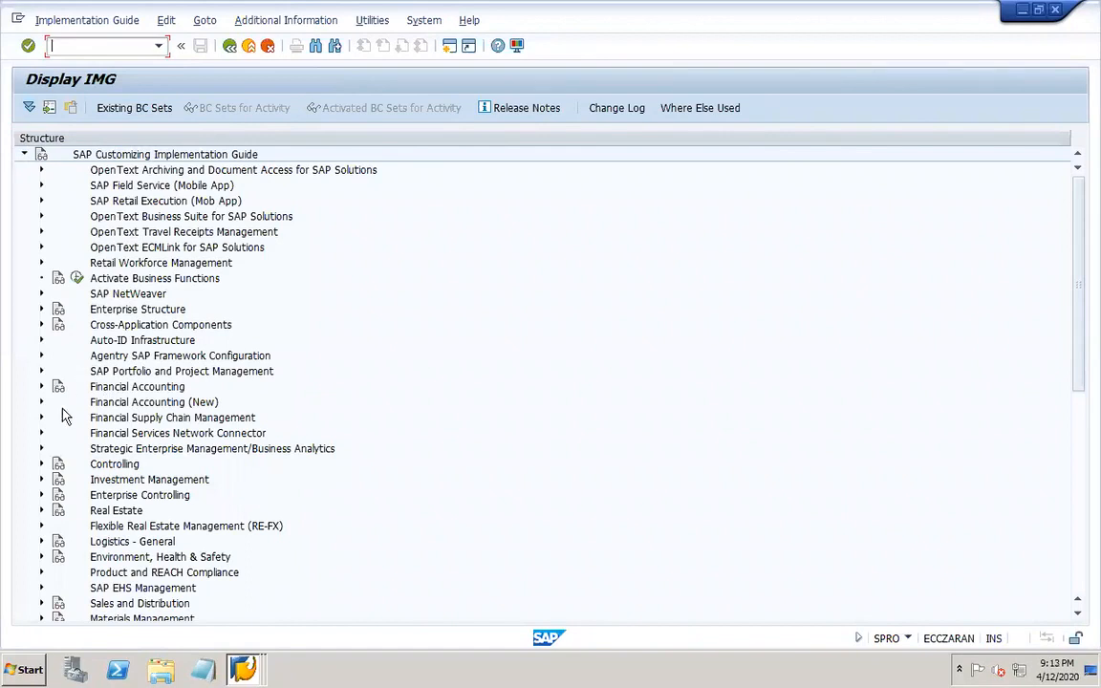
Open Define Sensitive Fields for Dual Control (Customers) within the preparations for creating customer master data under Accounts Receivable and Accounts Payable
{"action": "left_click", "coordinate": [41, 387]}
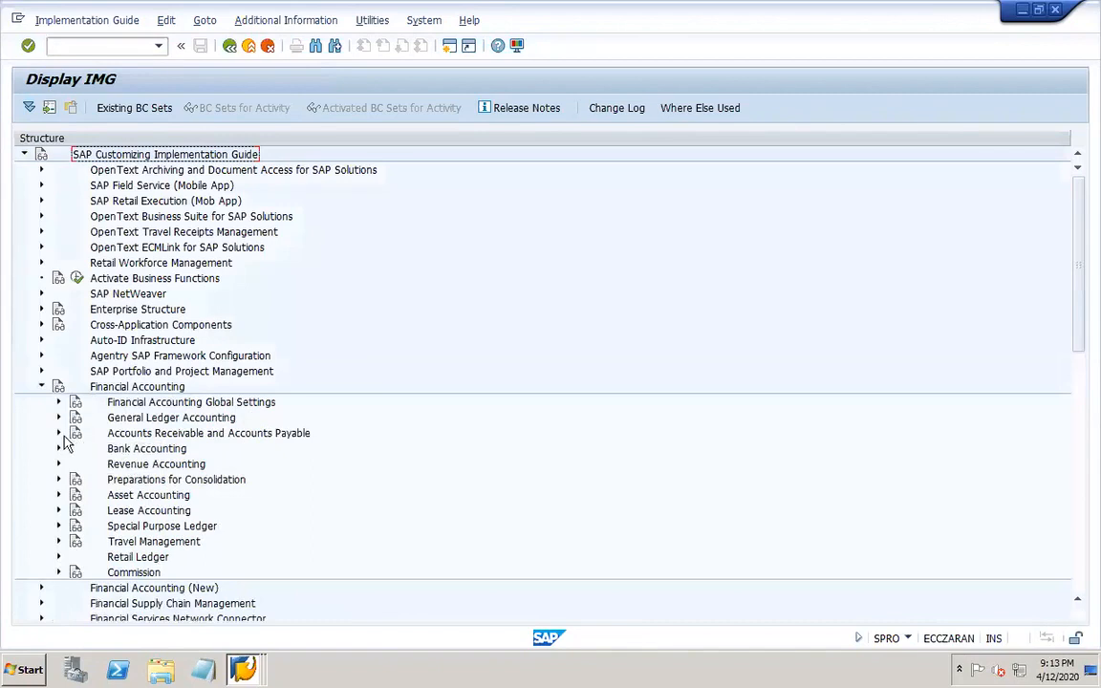
{"action": "left_click", "coordinate": [59, 433]}
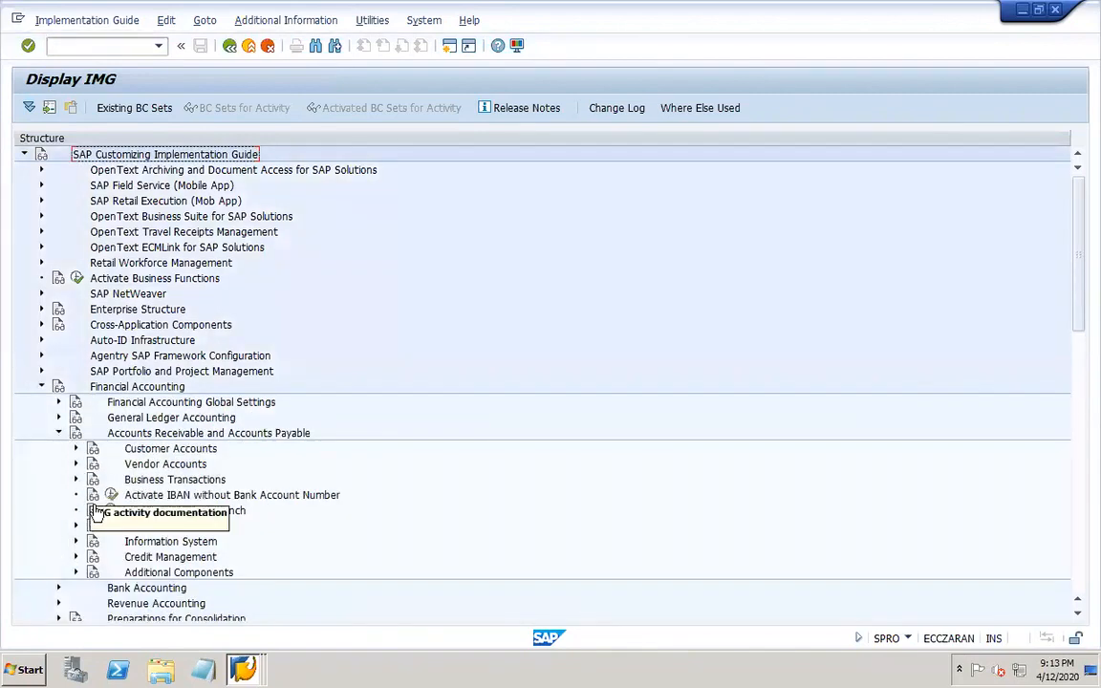
{"action": "left_click", "coordinate": [76, 448]}
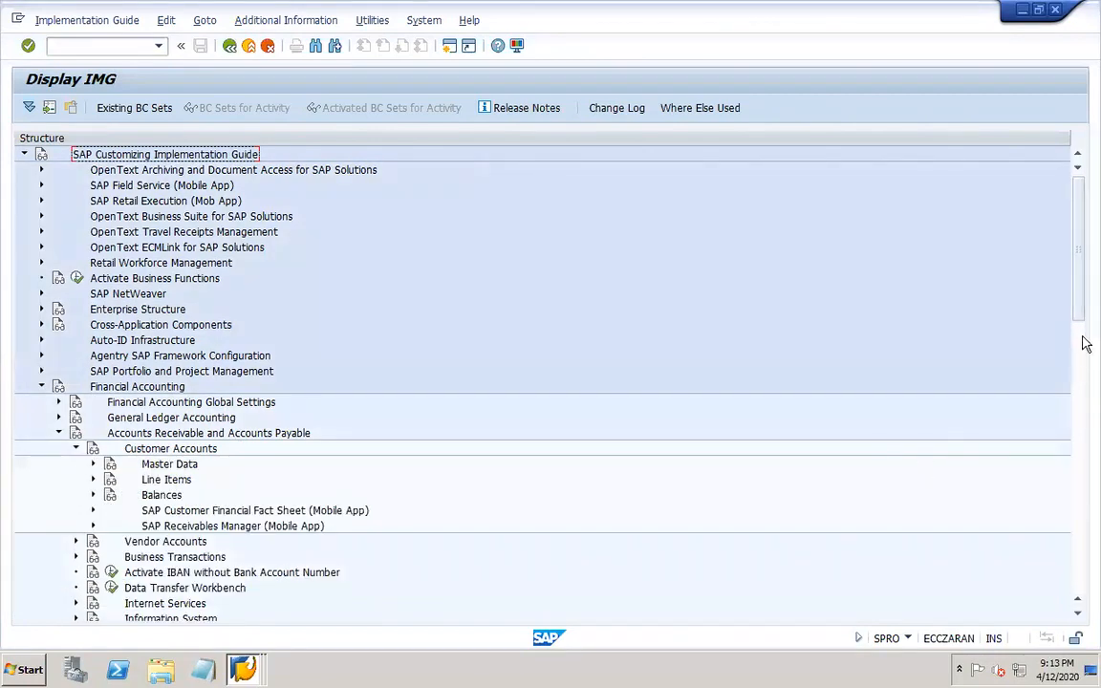
{"action": "left_click_drag", "start_coordinate": [1079, 312], "coordinate": [1079, 349]}
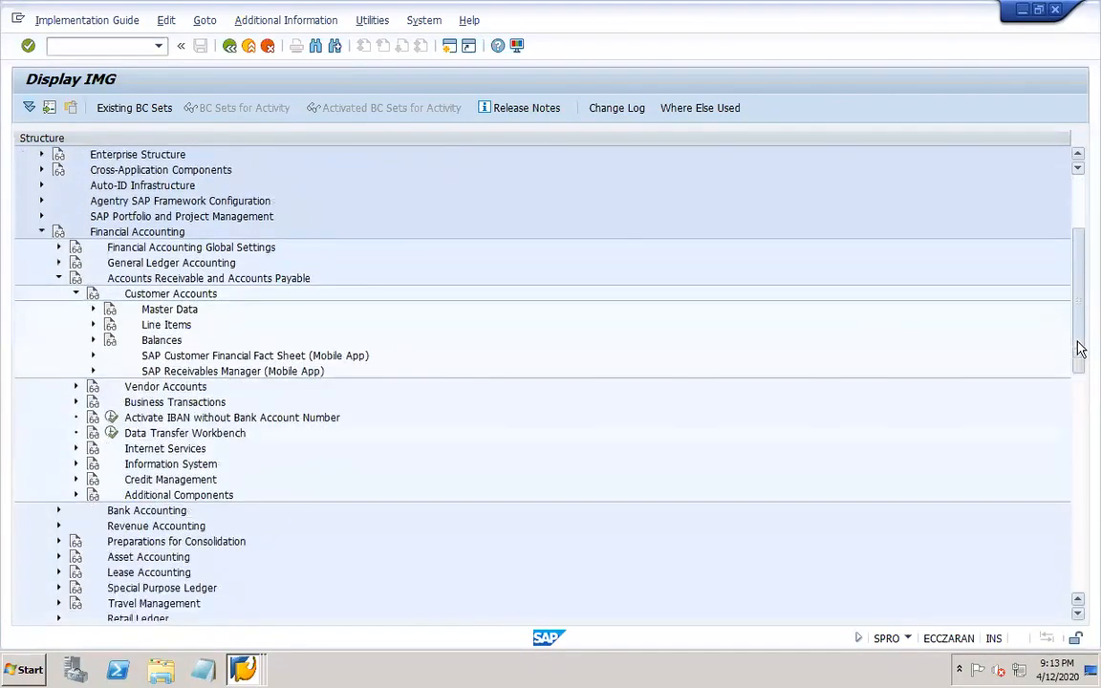
{"action": "left_click", "coordinate": [92, 310]}
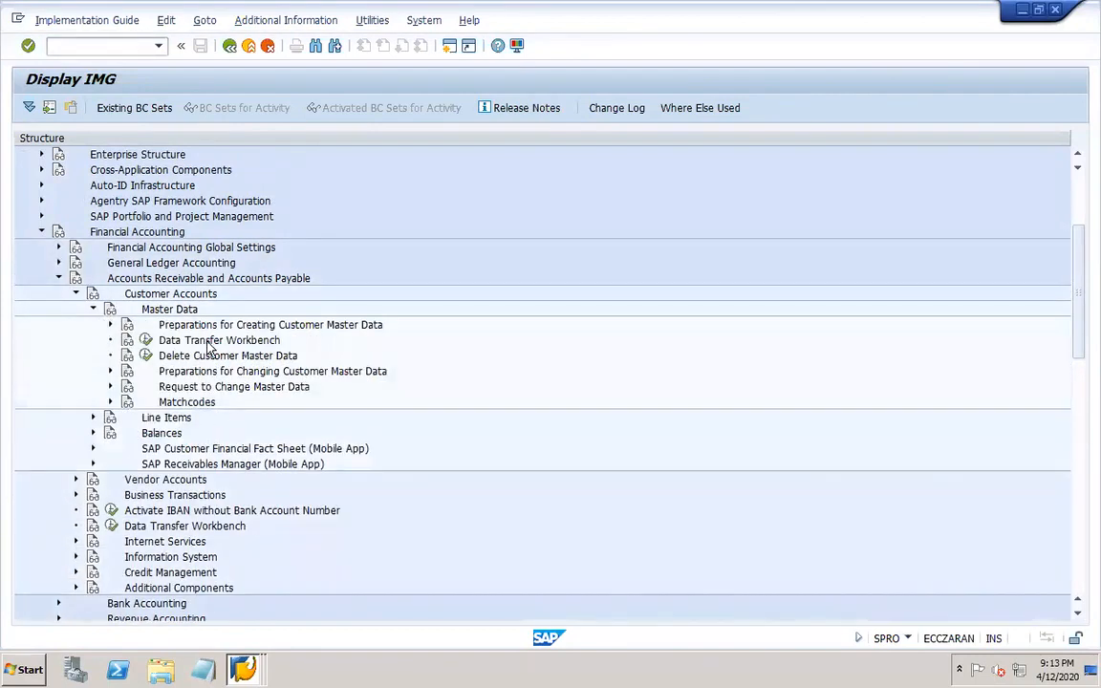
{"action": "left_click", "coordinate": [110, 325]}
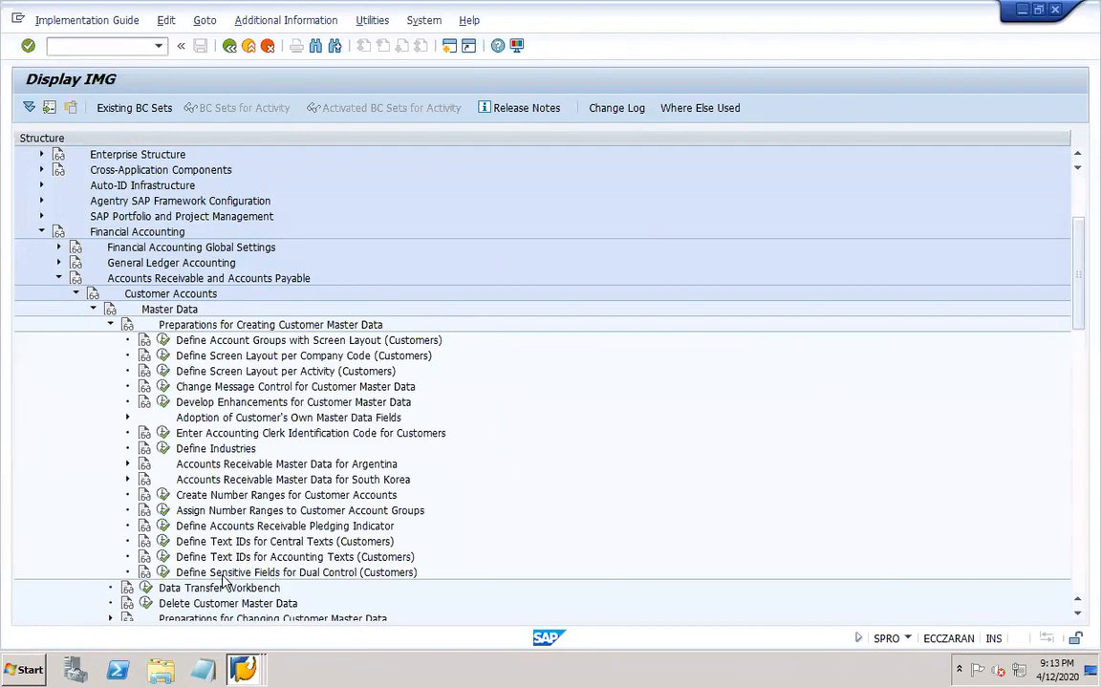
{"action": "left_click", "coordinate": [163, 574]}
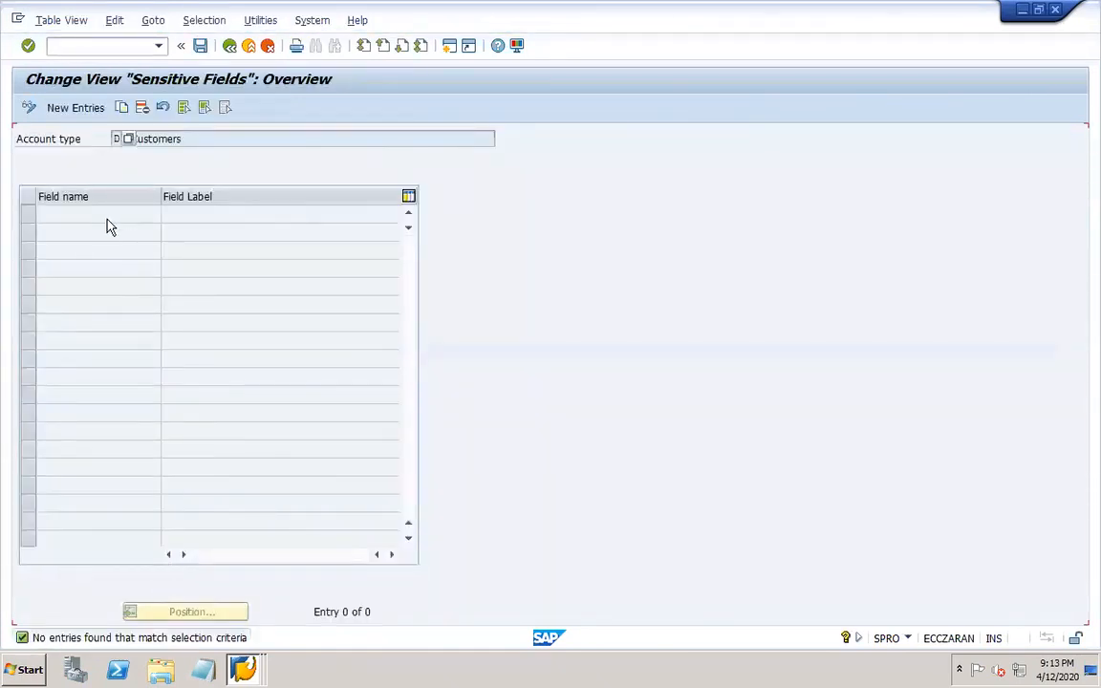
Start new sensitive field entries for customers and review the list of available field names and descriptions
{"action": "left_click", "coordinate": [80, 110]}
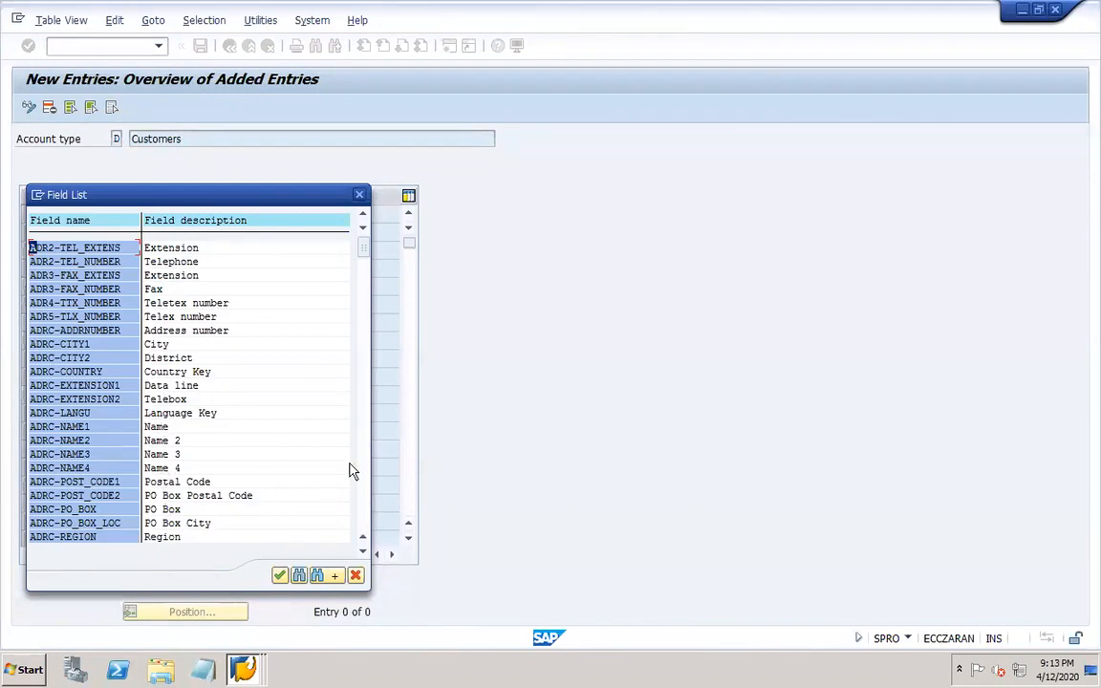
{"action": "left_click", "coordinate": [363, 518]}
{"action": "left_click", "coordinate": [364, 517]}
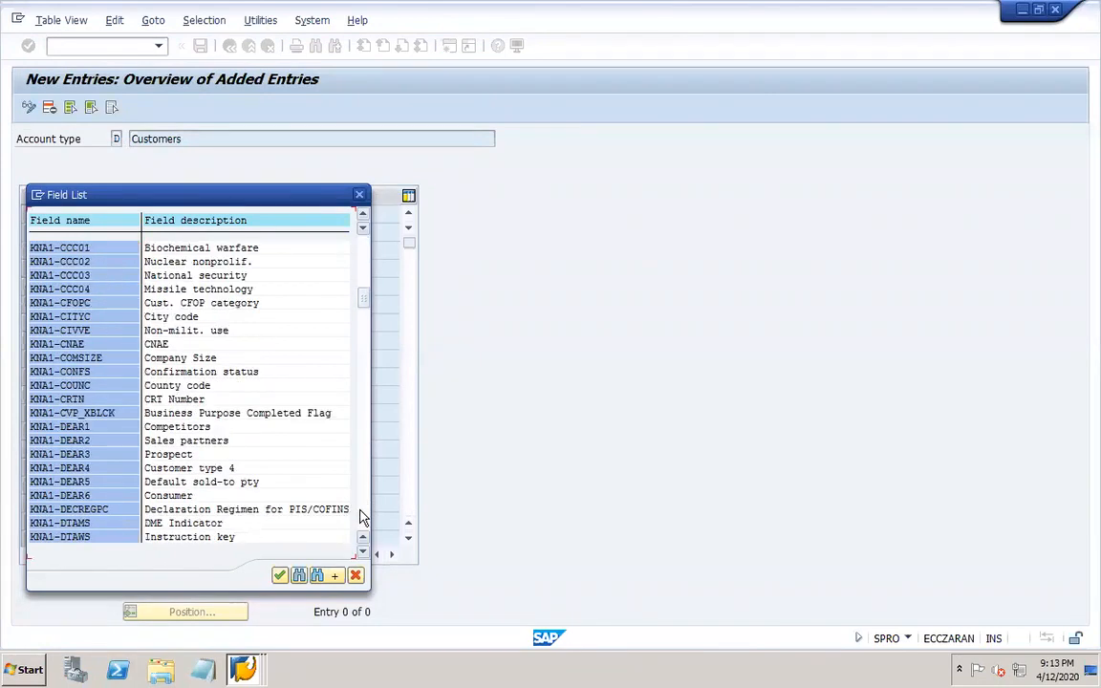
{"action": "left_click", "coordinate": [363, 517]}
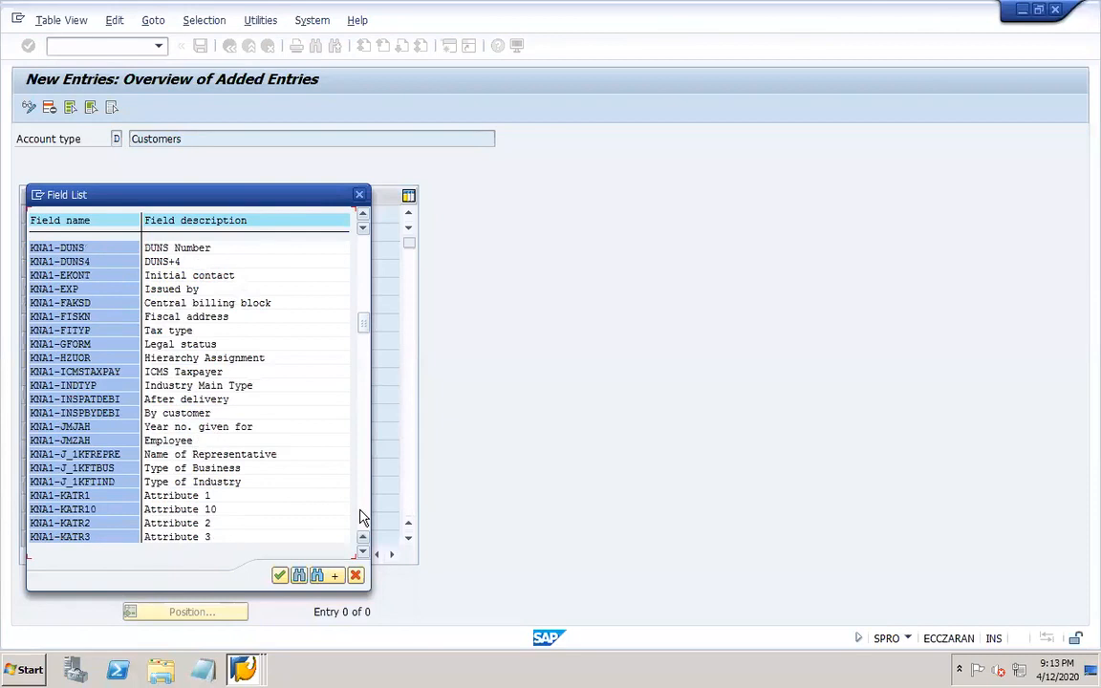
{"action": "left_click", "coordinate": [363, 517]}
{"action": "left_click", "coordinate": [363, 517]}
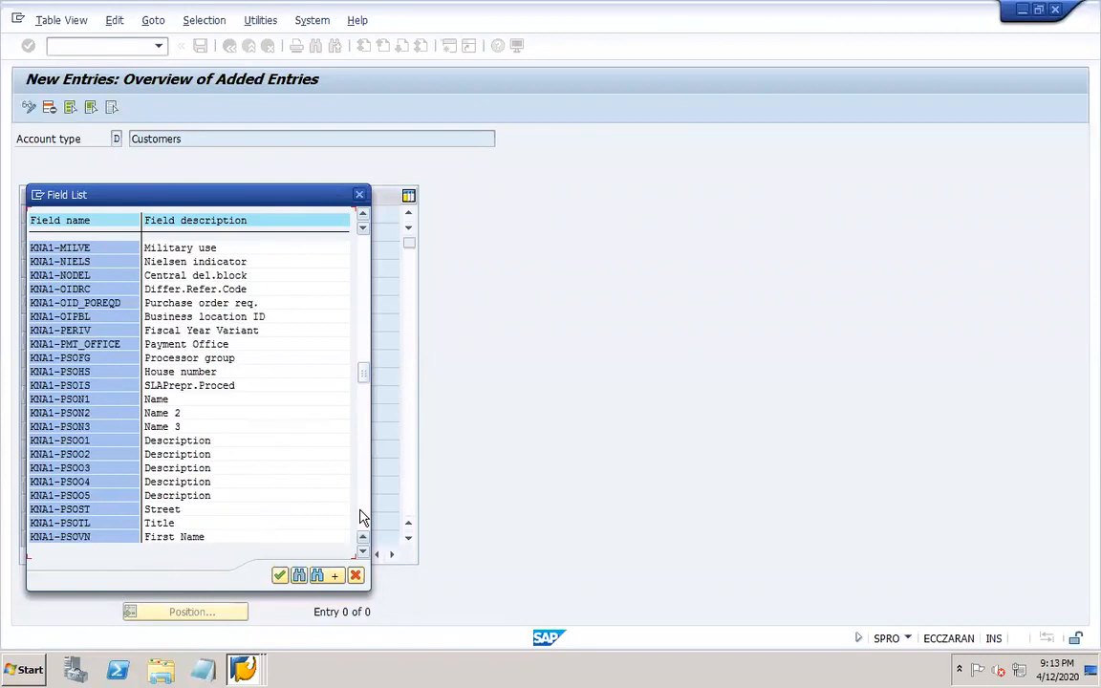
{"action": "left_click", "coordinate": [363, 517]}
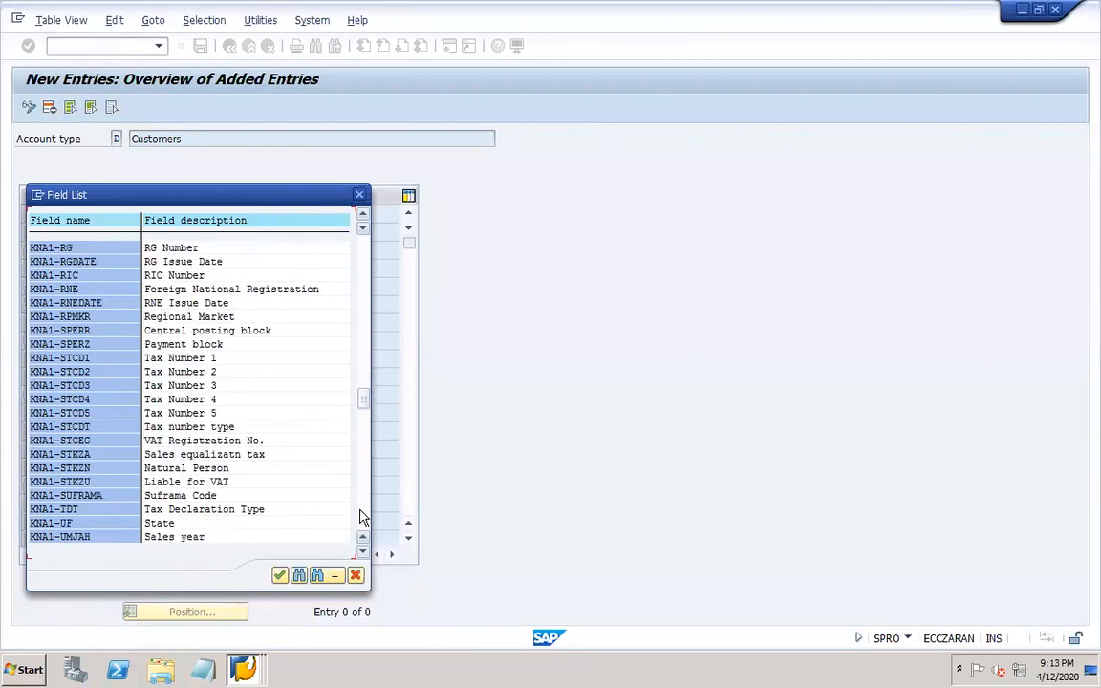
{"action": "left_click", "coordinate": [363, 518]}
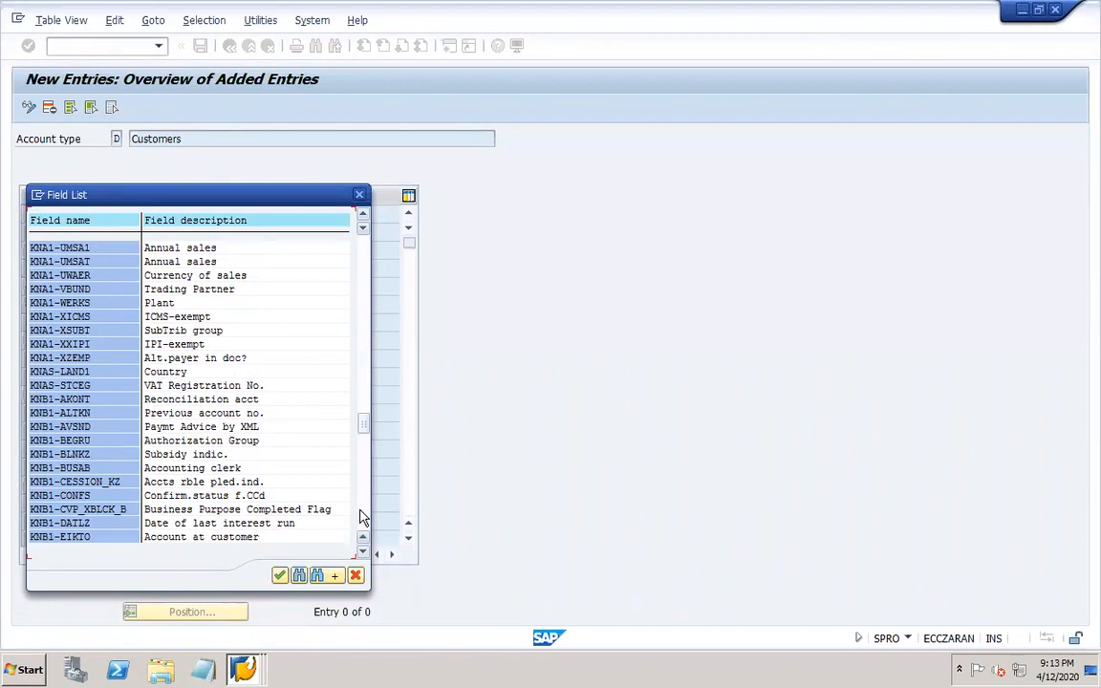
{"action": "left_click", "coordinate": [363, 517]}
{"action": "left_click", "coordinate": [363, 517]}
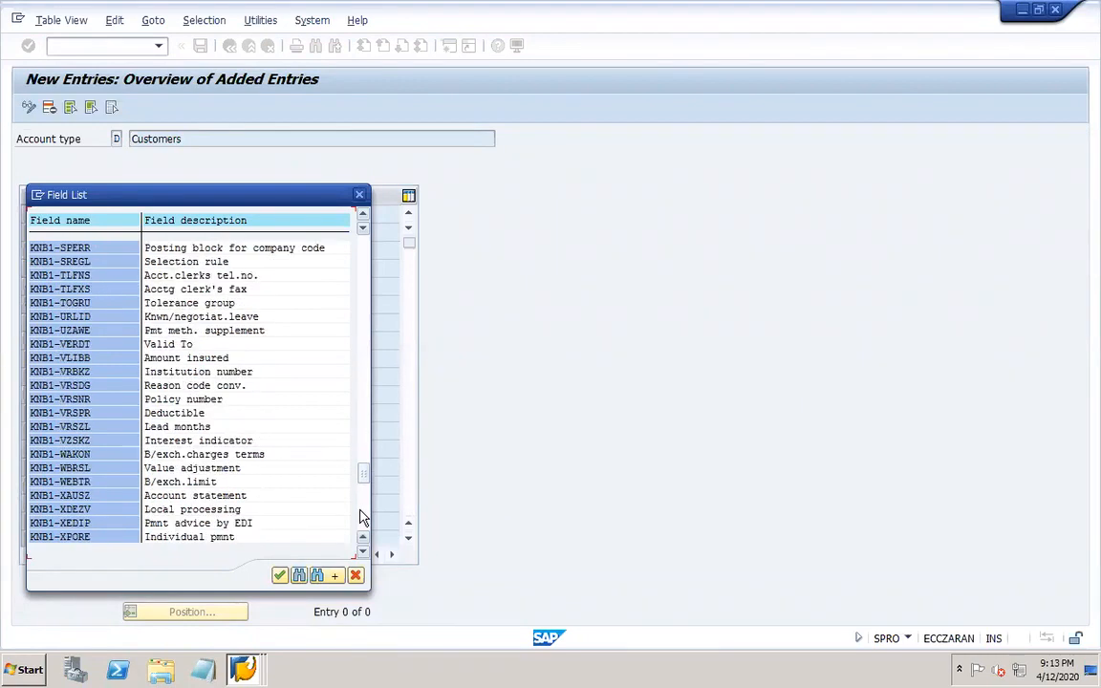
{"action": "left_click", "coordinate": [364, 517]}
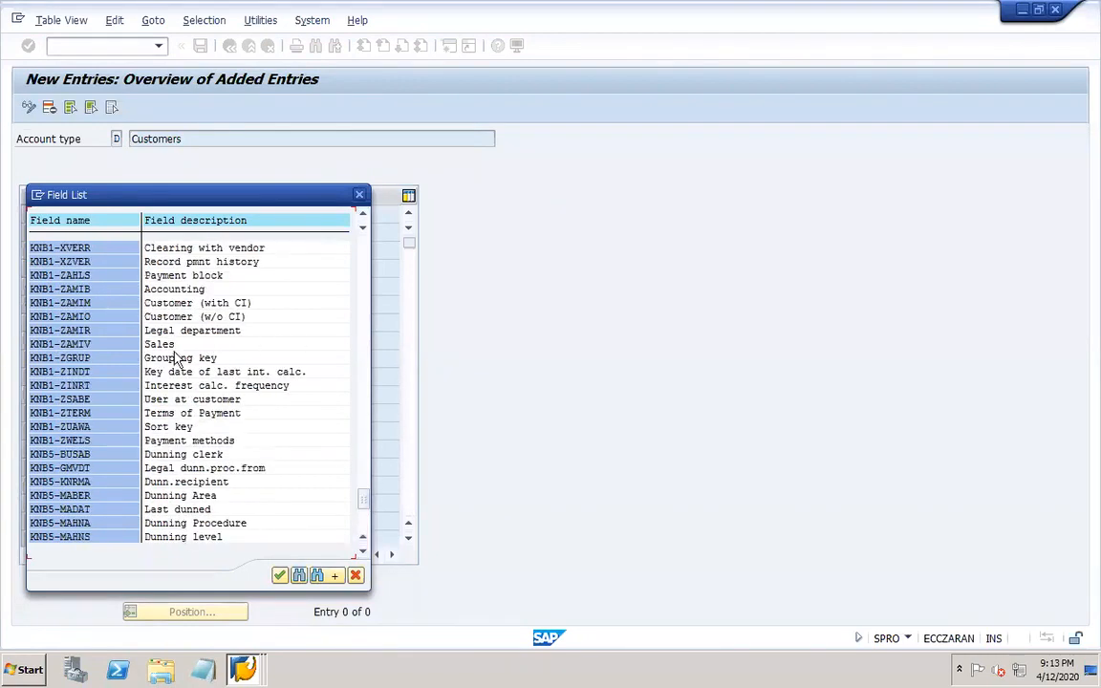
{"action": "left_click", "coordinate": [363, 264]}
{"action": "left_click", "coordinate": [363, 264]}
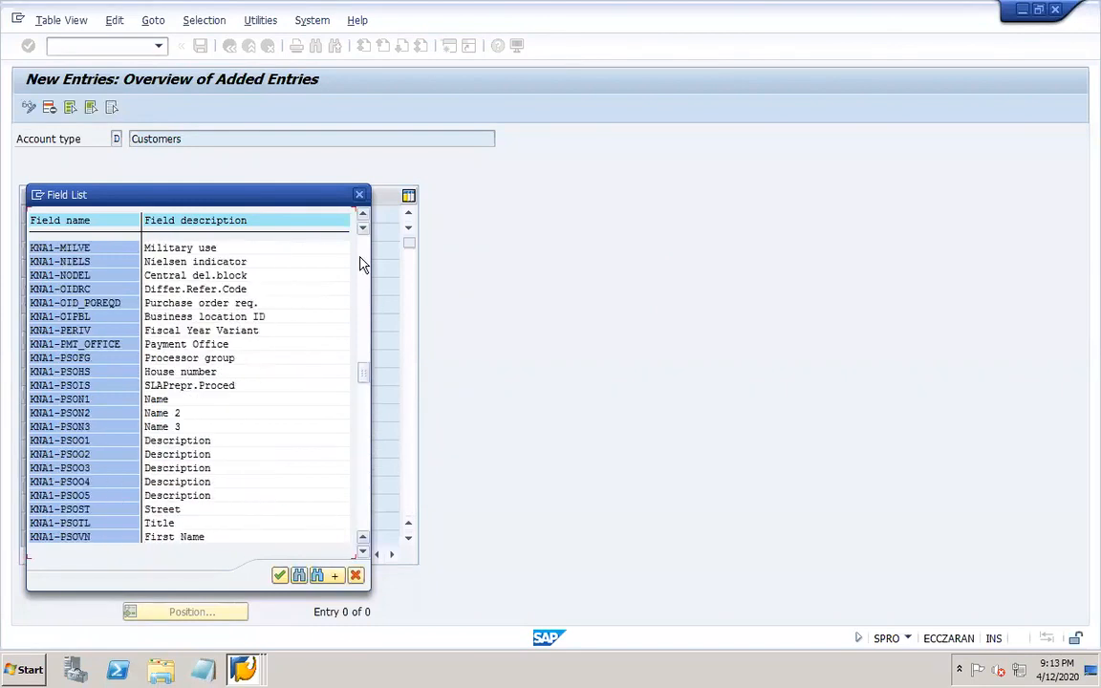
{"action": "left_click", "coordinate": [363, 263]}
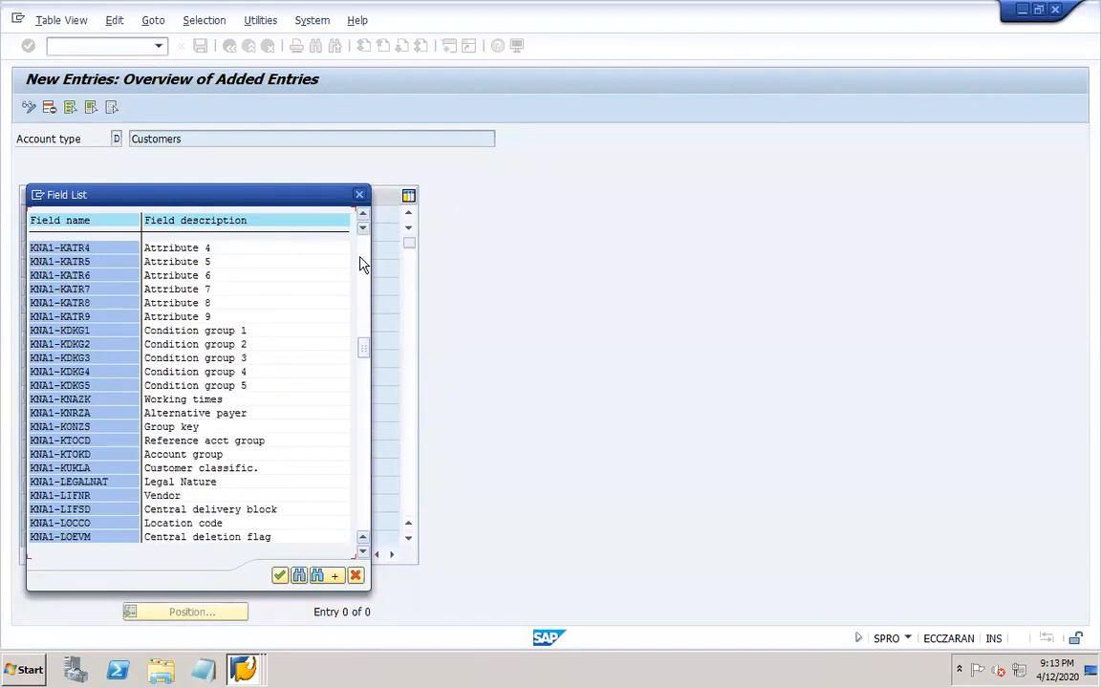
{"action": "left_click", "coordinate": [363, 263]}
{"action": "left_click", "coordinate": [364, 264]}
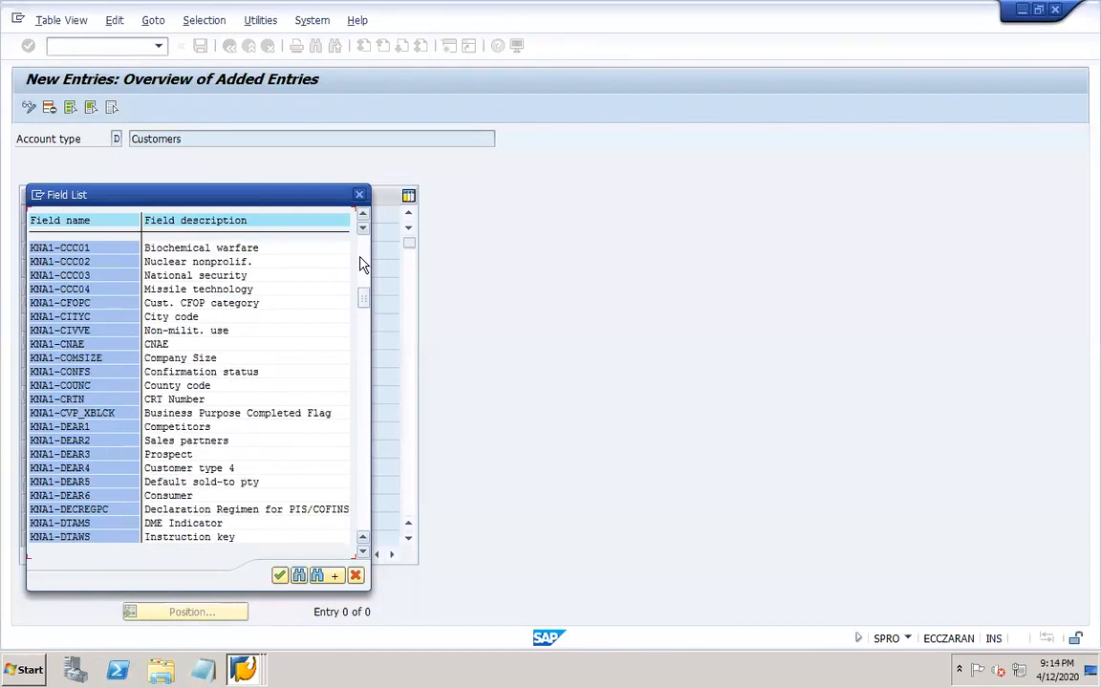
{"action": "left_click", "coordinate": [363, 263]}
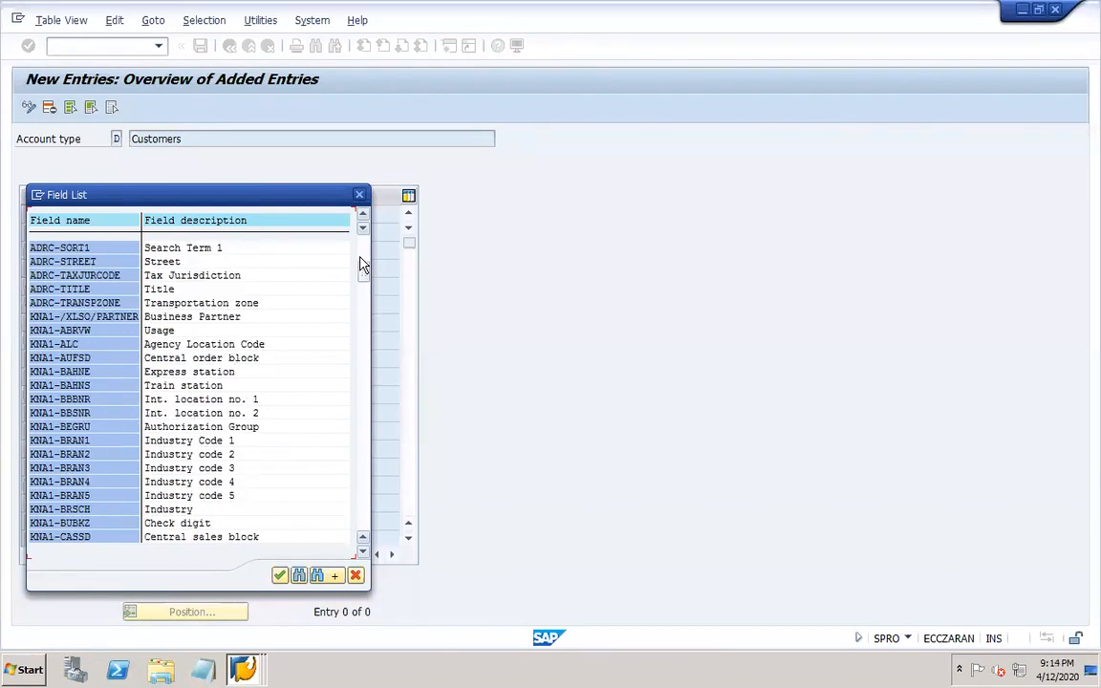
{"action": "left_click", "coordinate": [363, 264]}
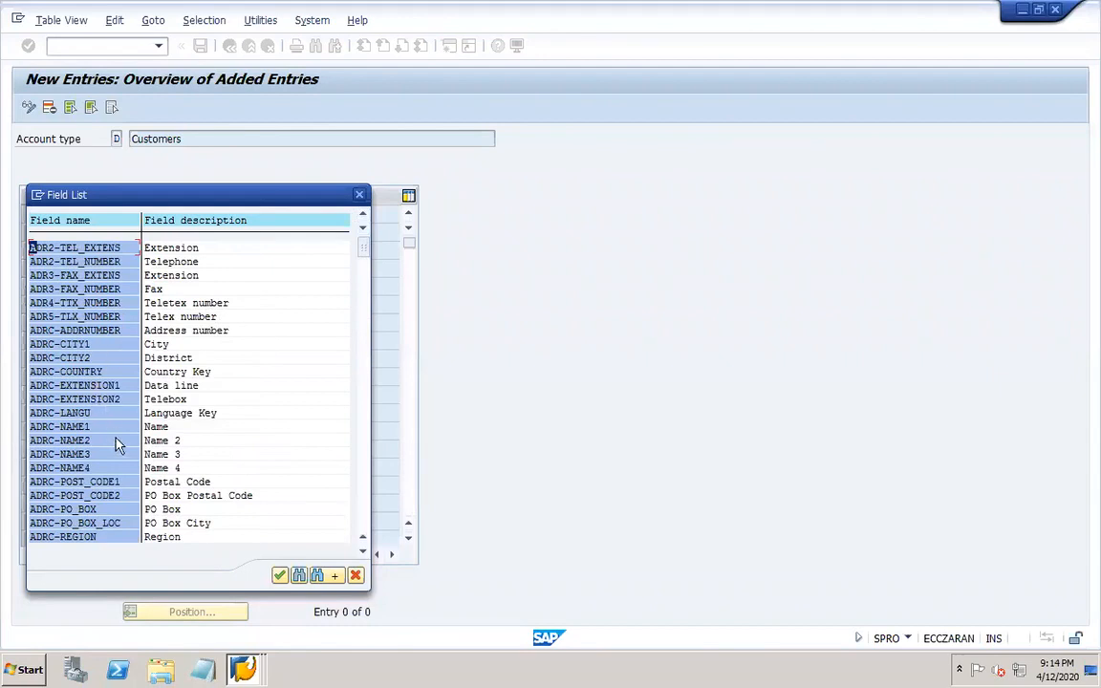
Choose the City field ADRC-CITY1 as the first sensitive field entry
{"action": "double_click", "coordinate": [93, 345]}
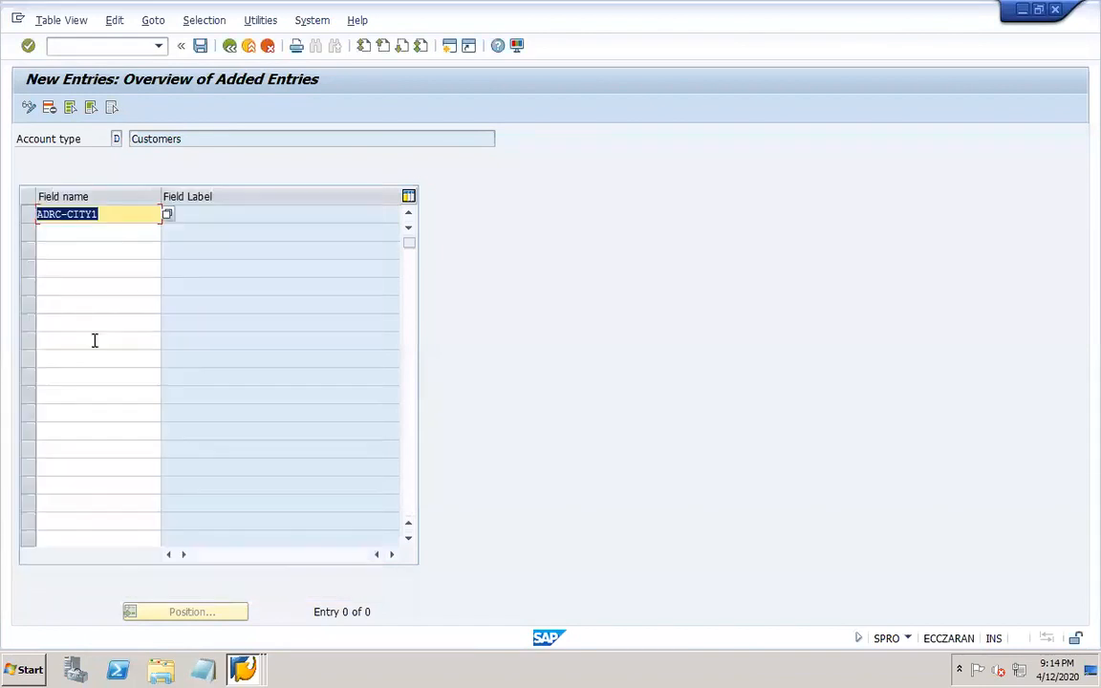
{"action": "left_click", "coordinate": [163, 216]}
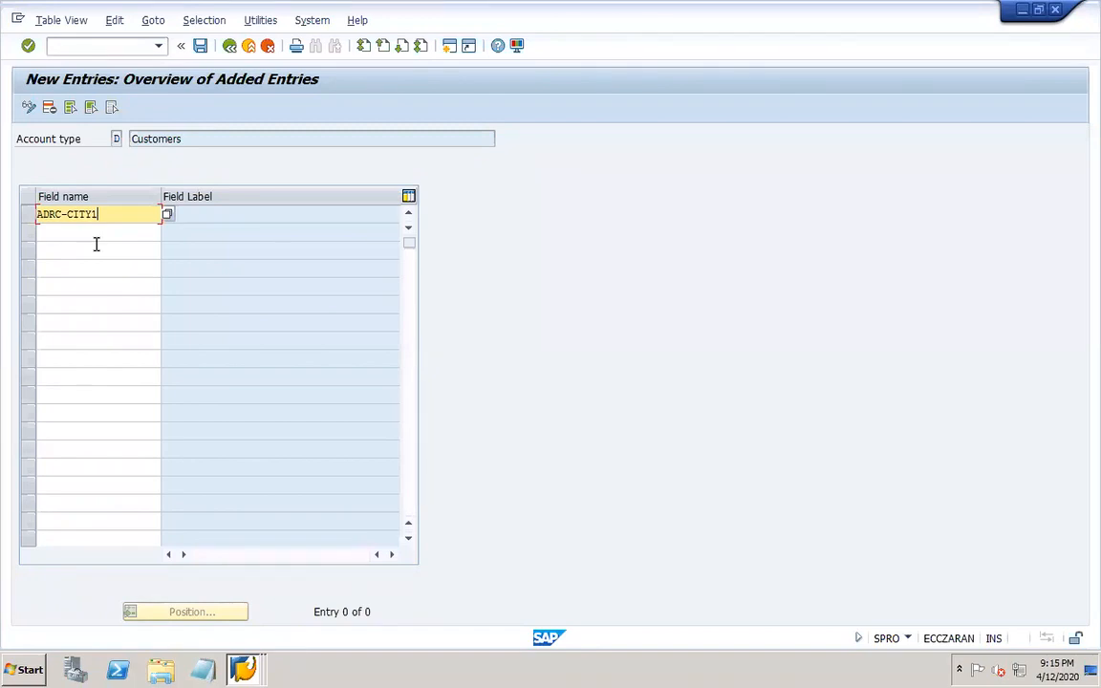
Set the first sensitive field entry to the Bank Account field KNBK-BANKN from the field list and confirm the entry
{"action": "left_click", "coordinate": [166, 214]}
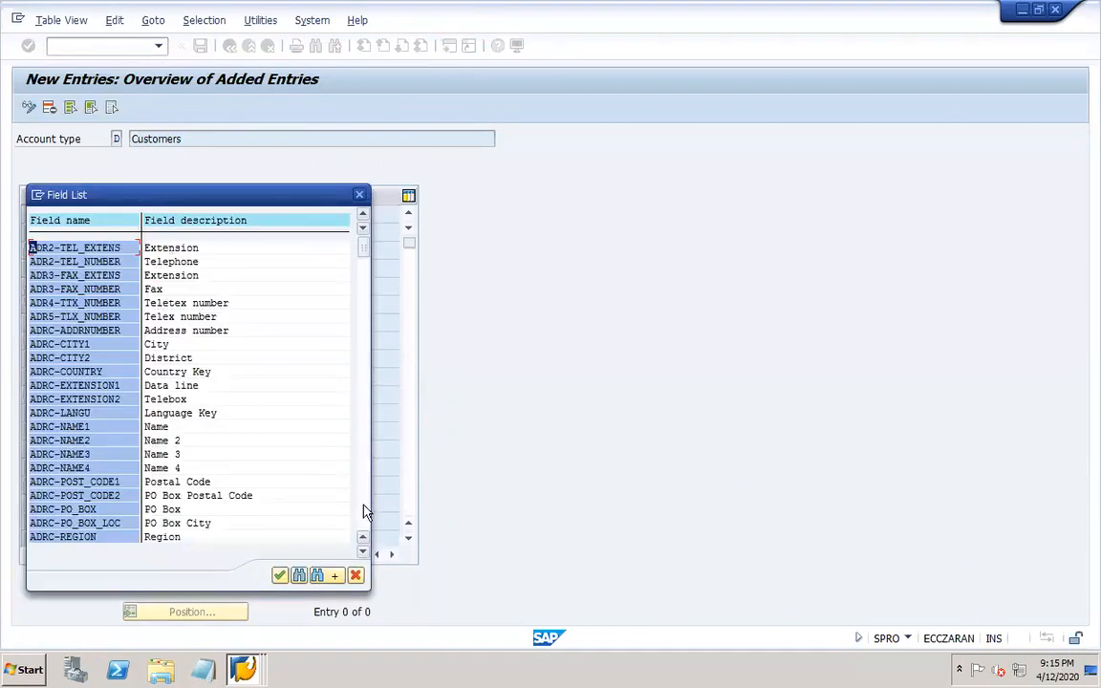
{"action": "left_click", "coordinate": [364, 508]}
{"action": "left_click", "coordinate": [364, 508]}
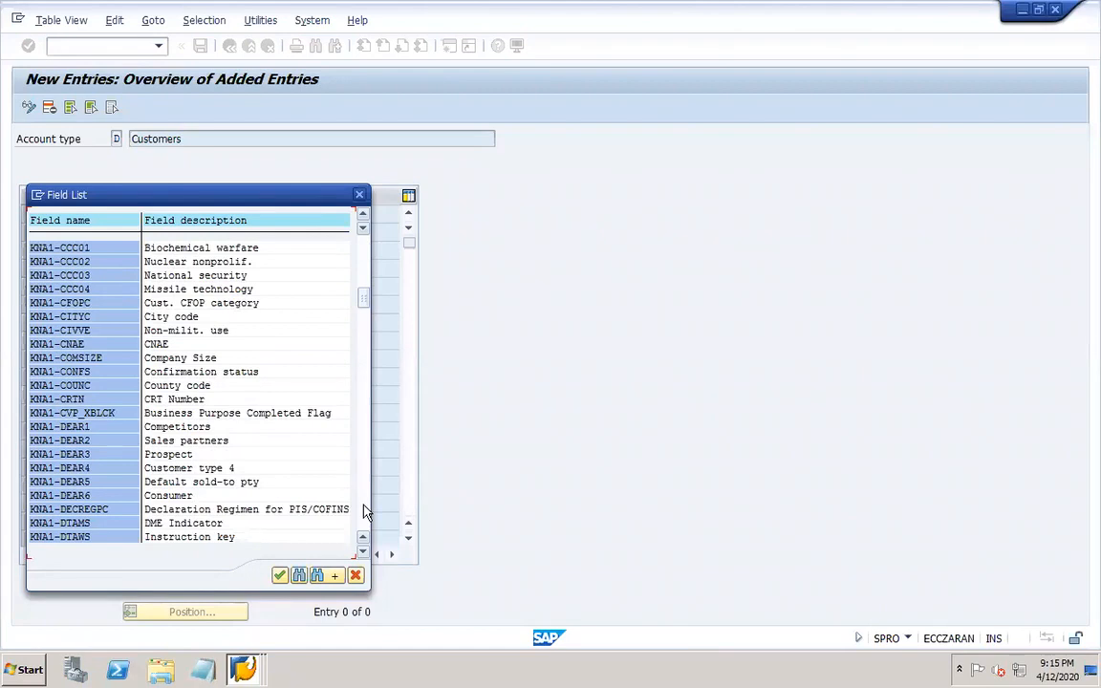
{"action": "left_click", "coordinate": [364, 511]}
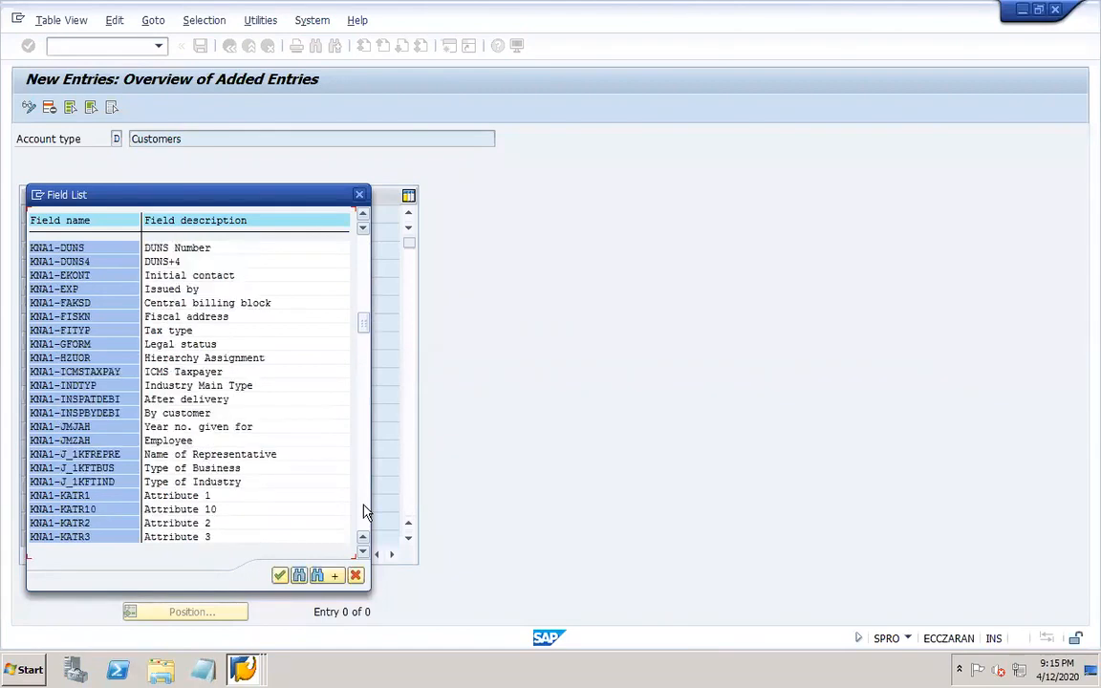
{"action": "left_click", "coordinate": [364, 512]}
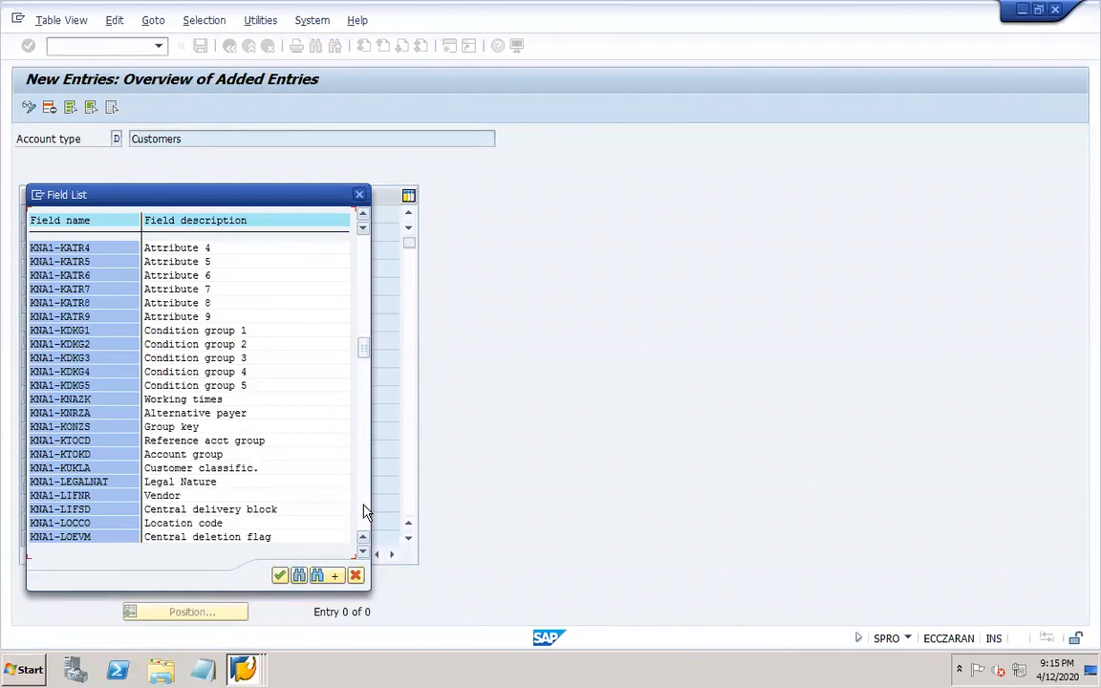
{"action": "left_click", "coordinate": [365, 512]}
{"action": "left_click", "coordinate": [364, 511]}
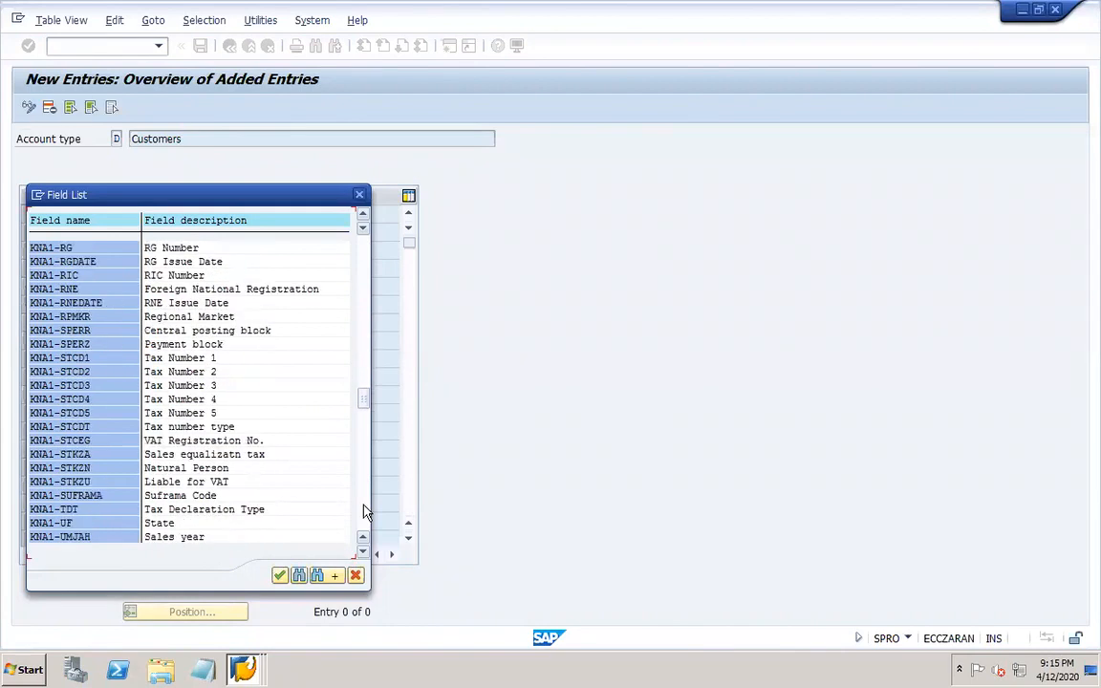
{"action": "left_click", "coordinate": [365, 512]}
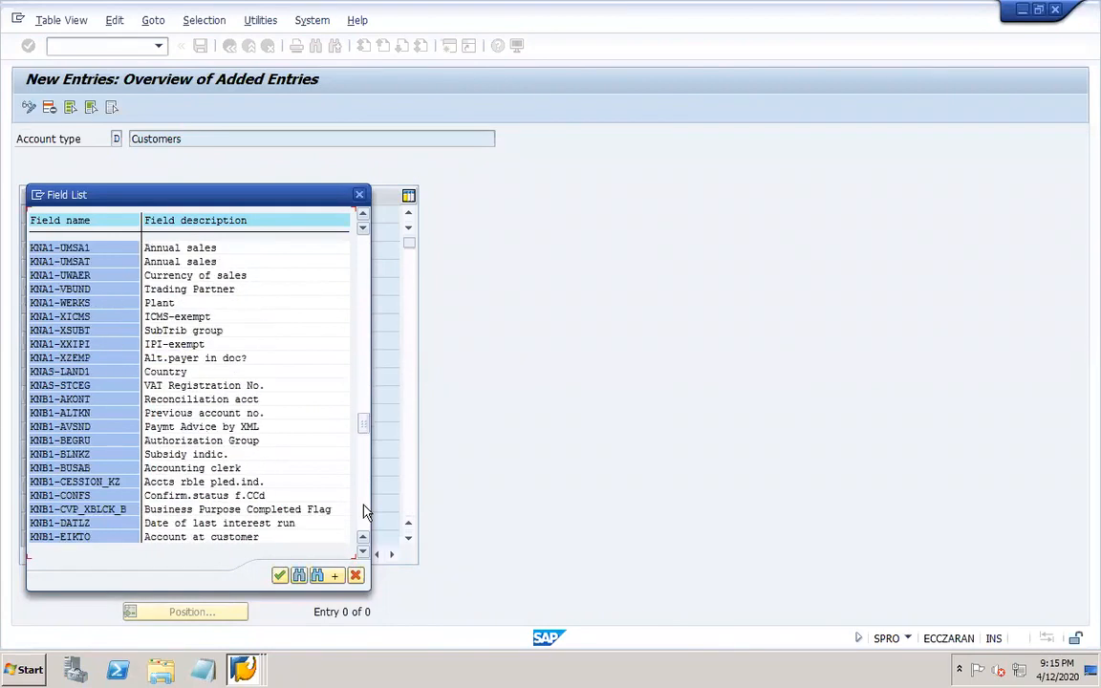
{"action": "left_click", "coordinate": [364, 513]}
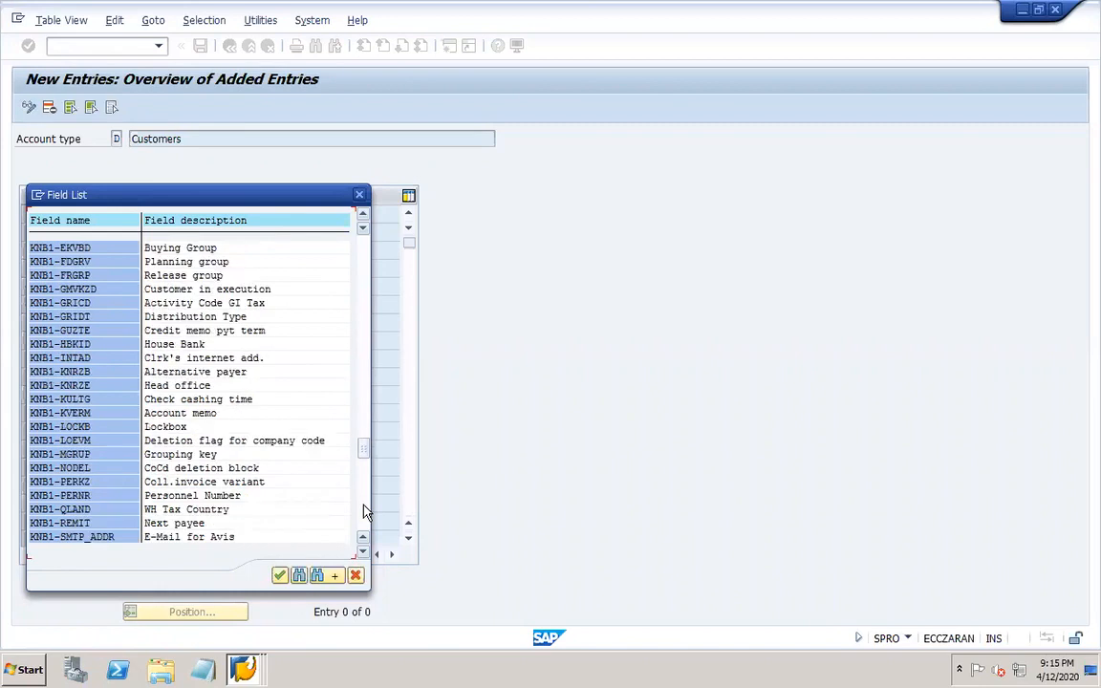
{"action": "left_click", "coordinate": [364, 512]}
{"action": "left_click", "coordinate": [364, 512]}
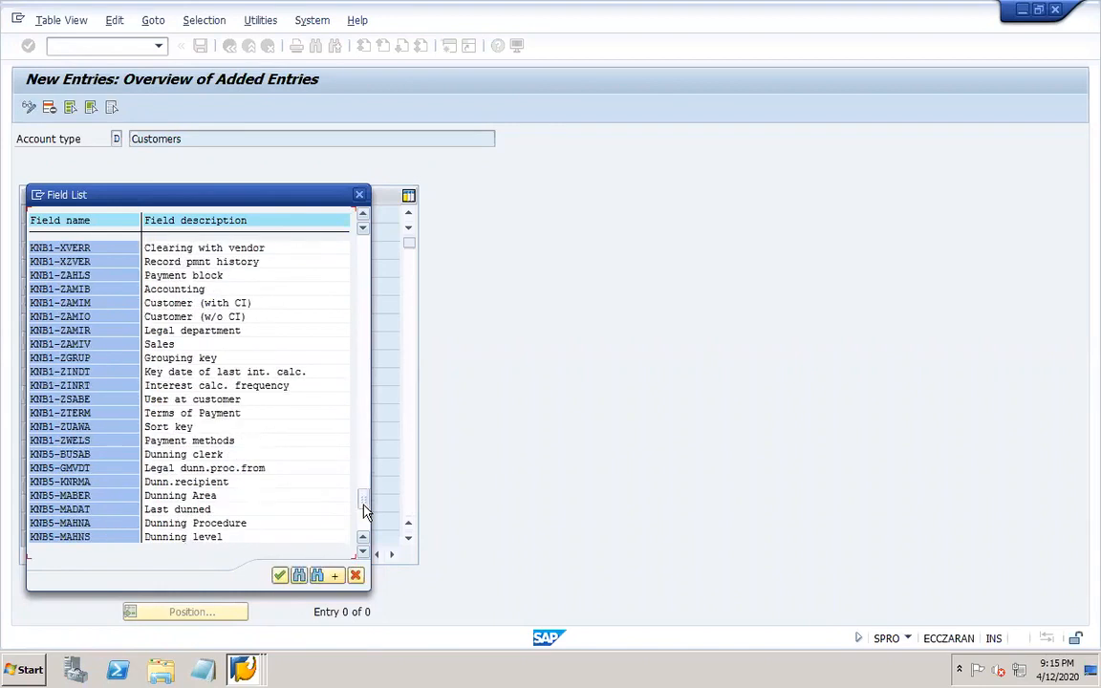
{"action": "left_click", "coordinate": [362, 522]}
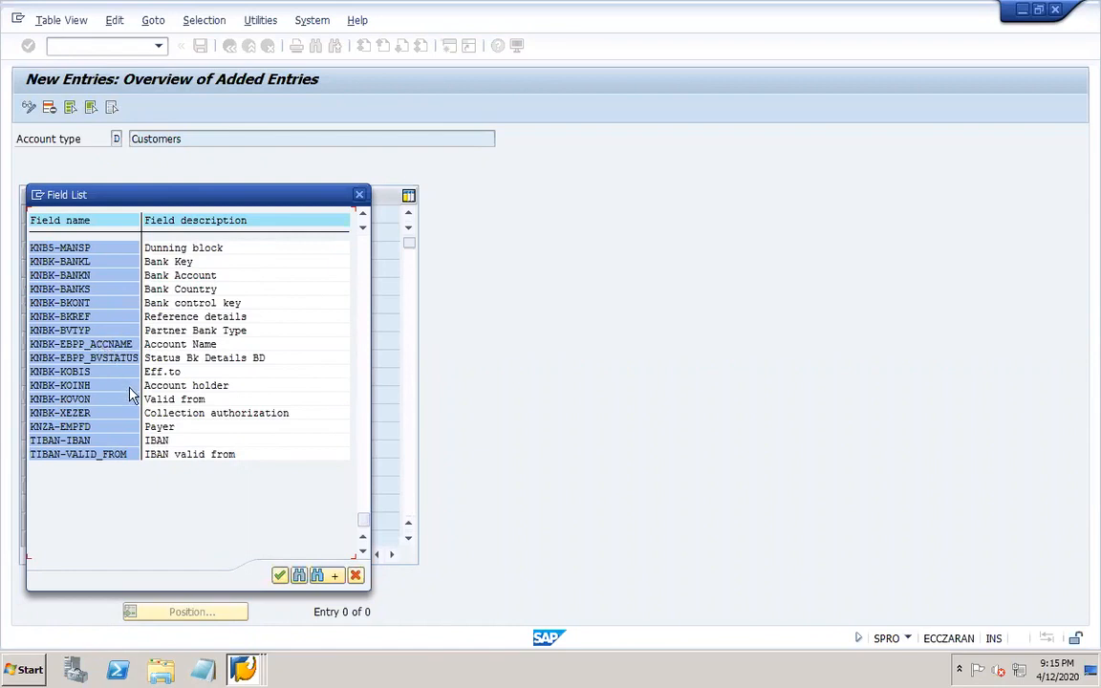
{"action": "double_click", "coordinate": [100, 276]}
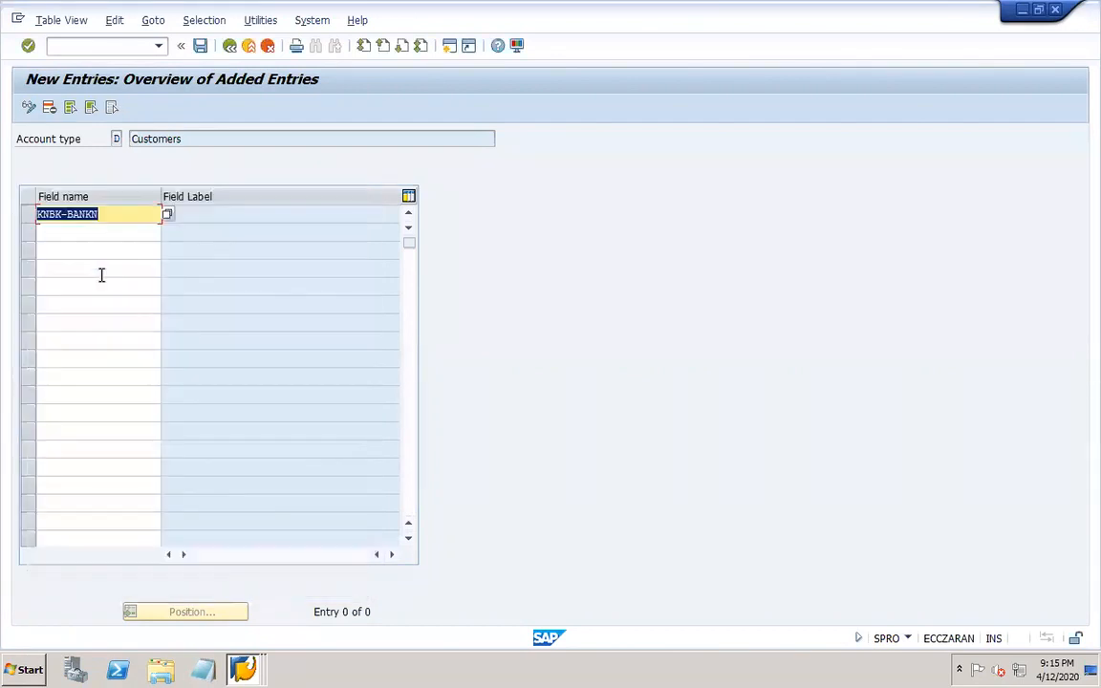
{"action": "left_click", "coordinate": [149, 222]}
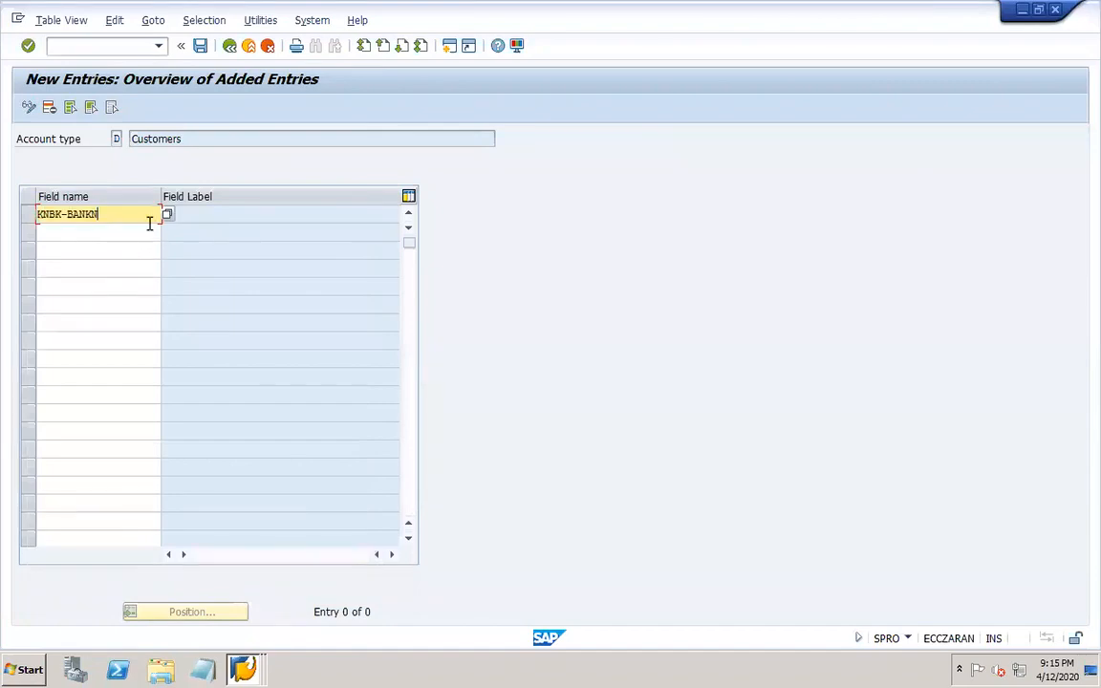
{"action": "key", "text": "Return"}
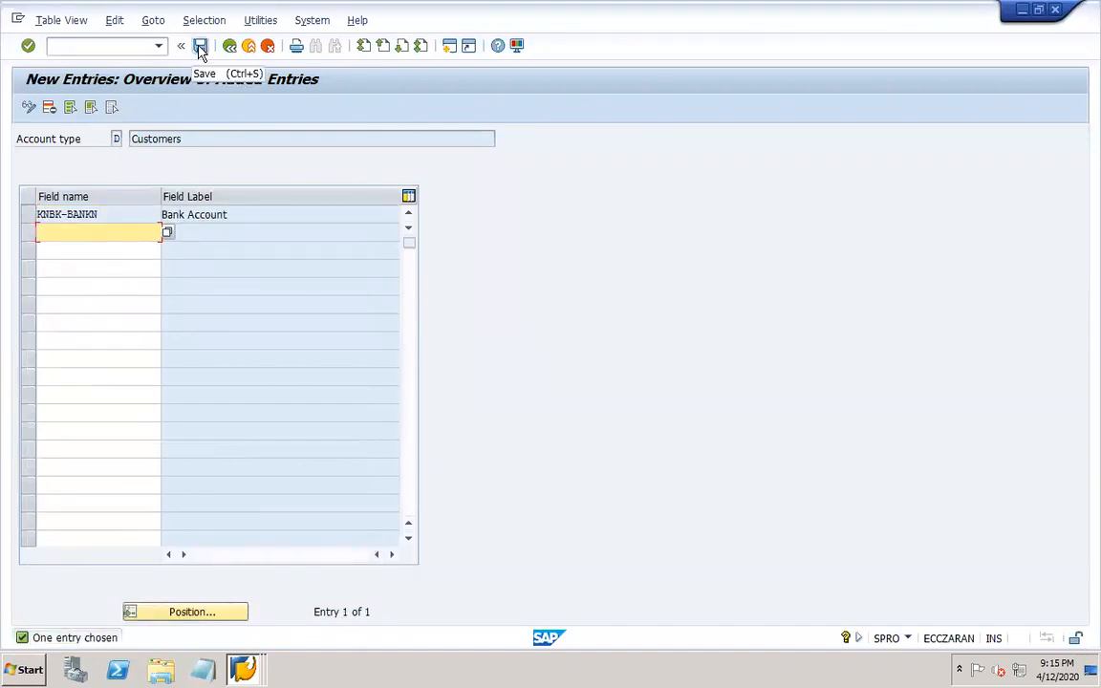
Examine the field list for a second sensitive field, from address fields through general, dunning and bank detail fields, without choosing one
{"action": "left_click", "coordinate": [168, 233]}
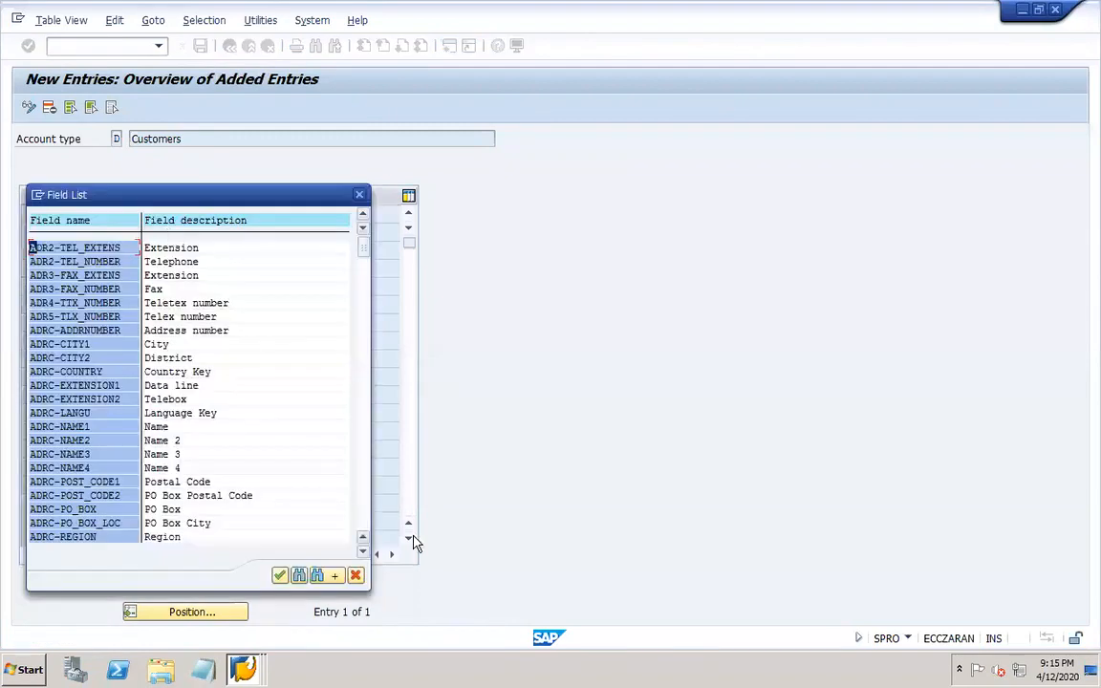
{"action": "left_click", "coordinate": [366, 517]}
{"action": "left_click", "coordinate": [365, 521]}
{"action": "left_click", "coordinate": [365, 521]}
{"action": "left_click", "coordinate": [365, 521]}
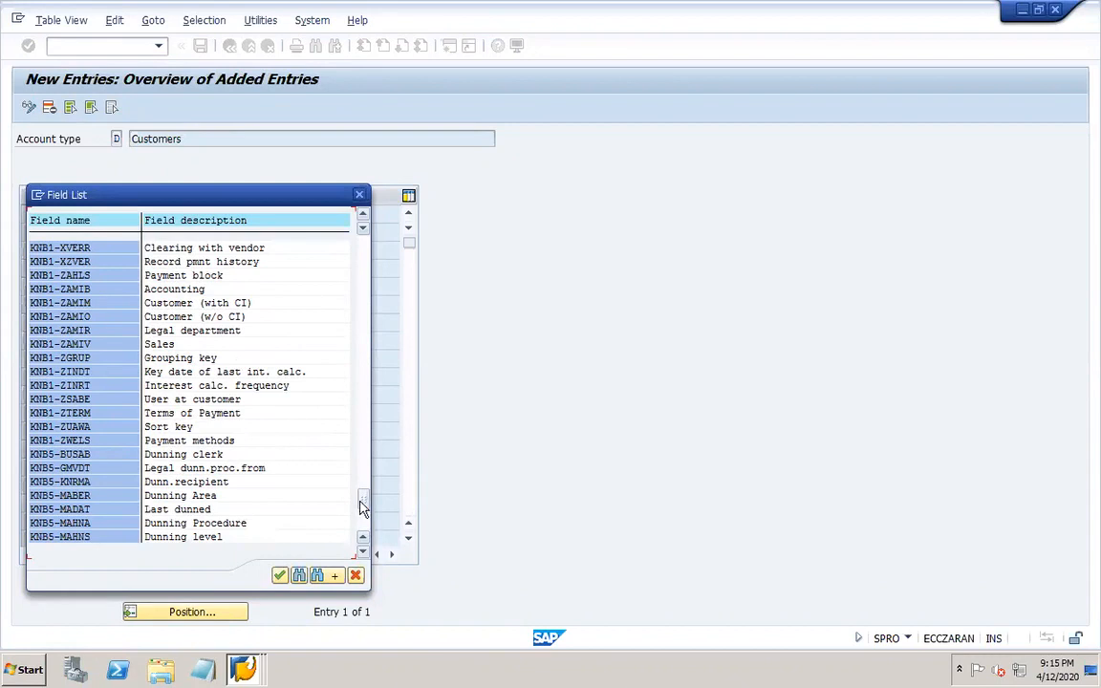
{"action": "left_click_drag", "start_coordinate": [369, 505], "coordinate": [366, 398]}
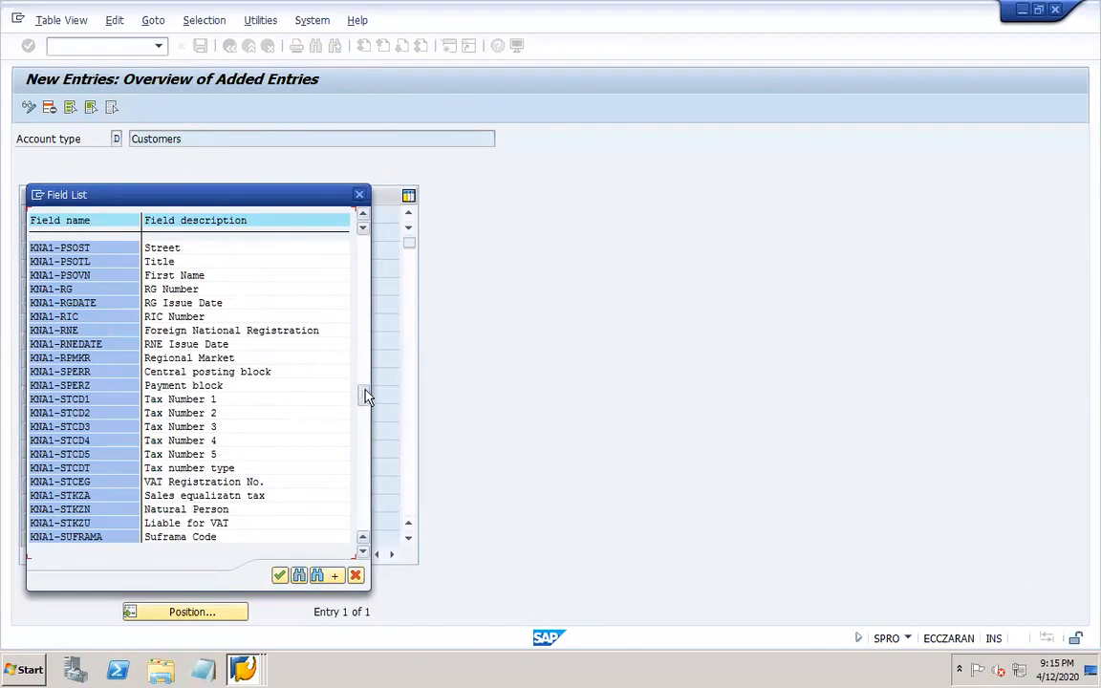
{"action": "scroll", "coordinate": [83, 419], "scroll_direction": "up", "scroll_amount": 1}
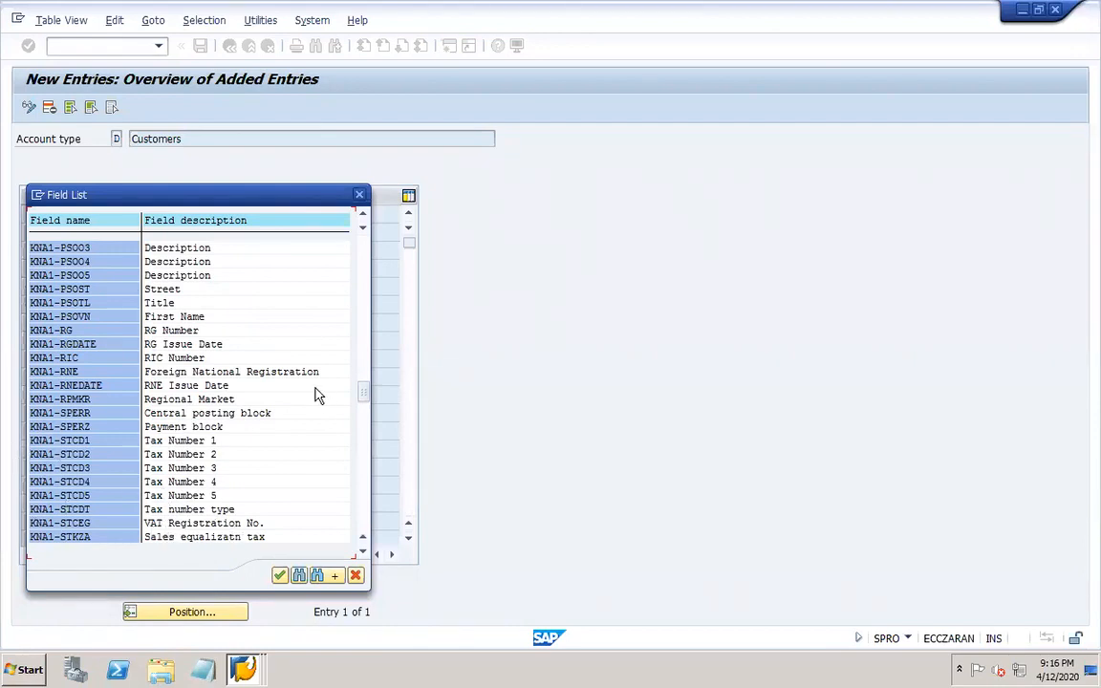
{"action": "left_click", "coordinate": [362, 318]}
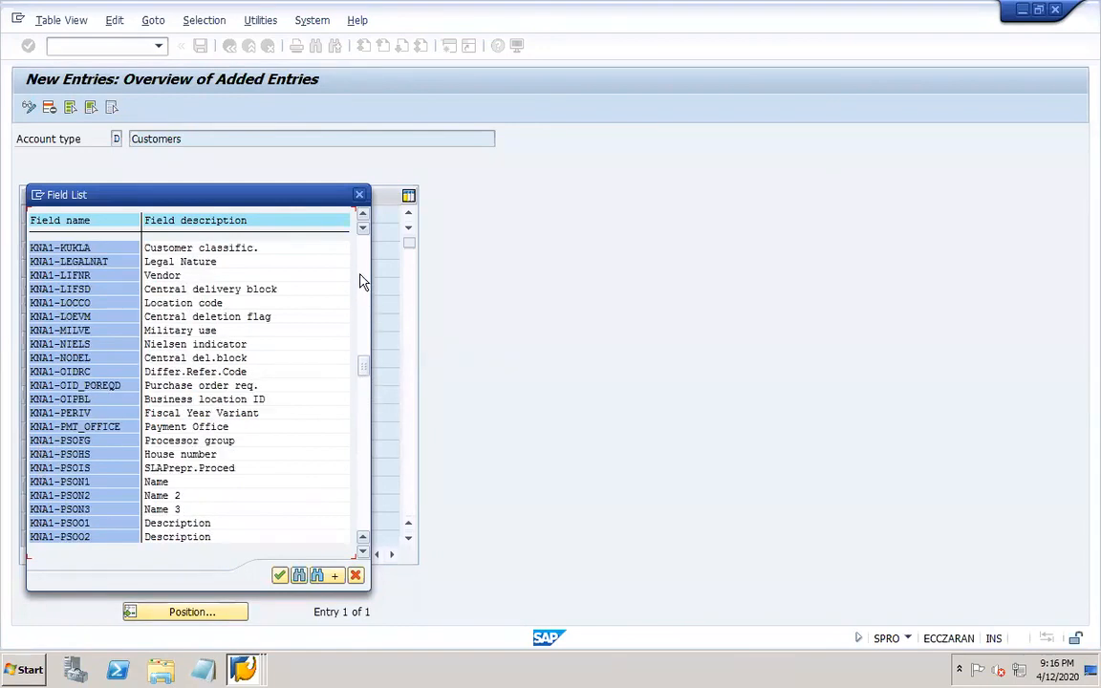
{"action": "left_click", "coordinate": [361, 280]}
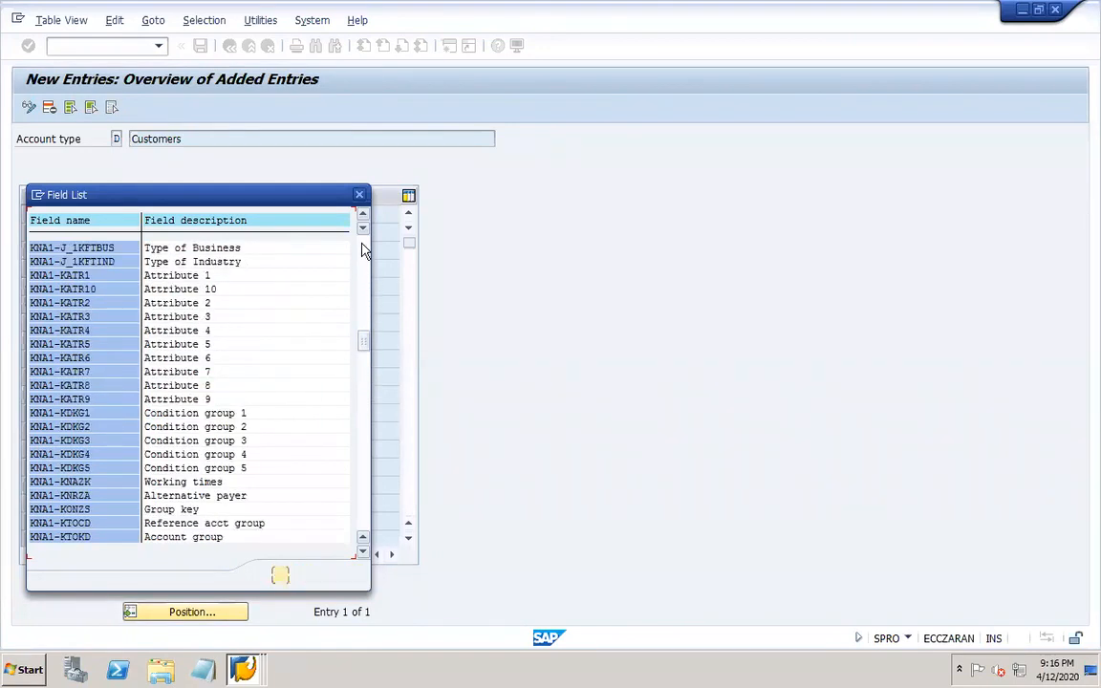
{"action": "left_click", "coordinate": [362, 250]}
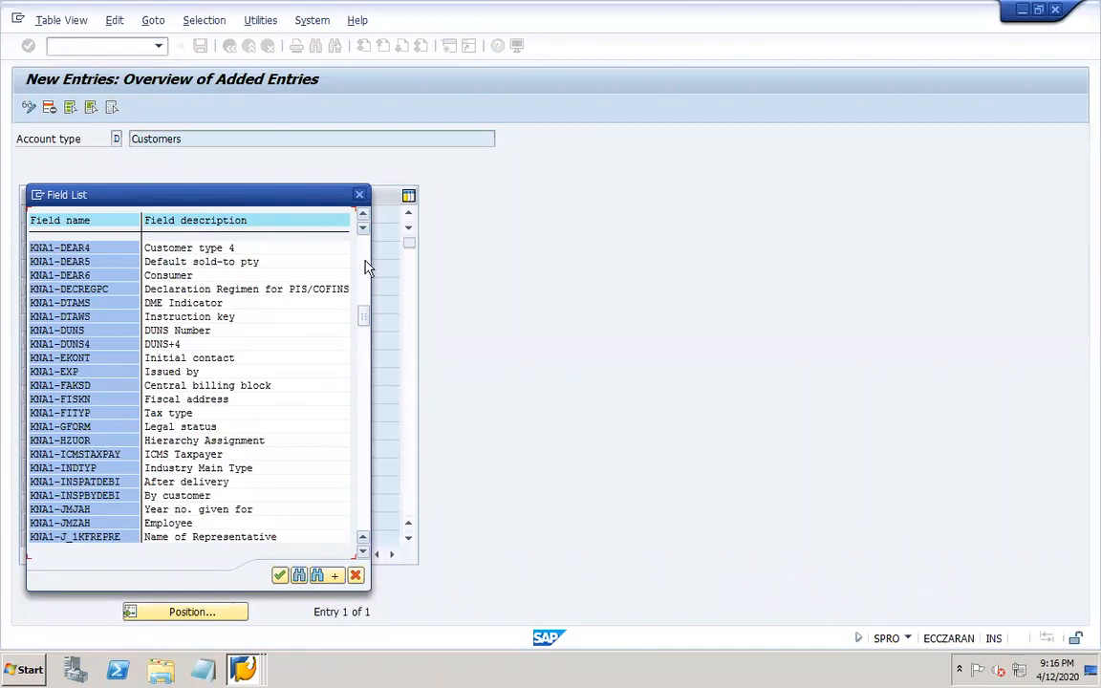
{"action": "left_click", "coordinate": [364, 267]}
{"action": "left_click", "coordinate": [365, 266]}
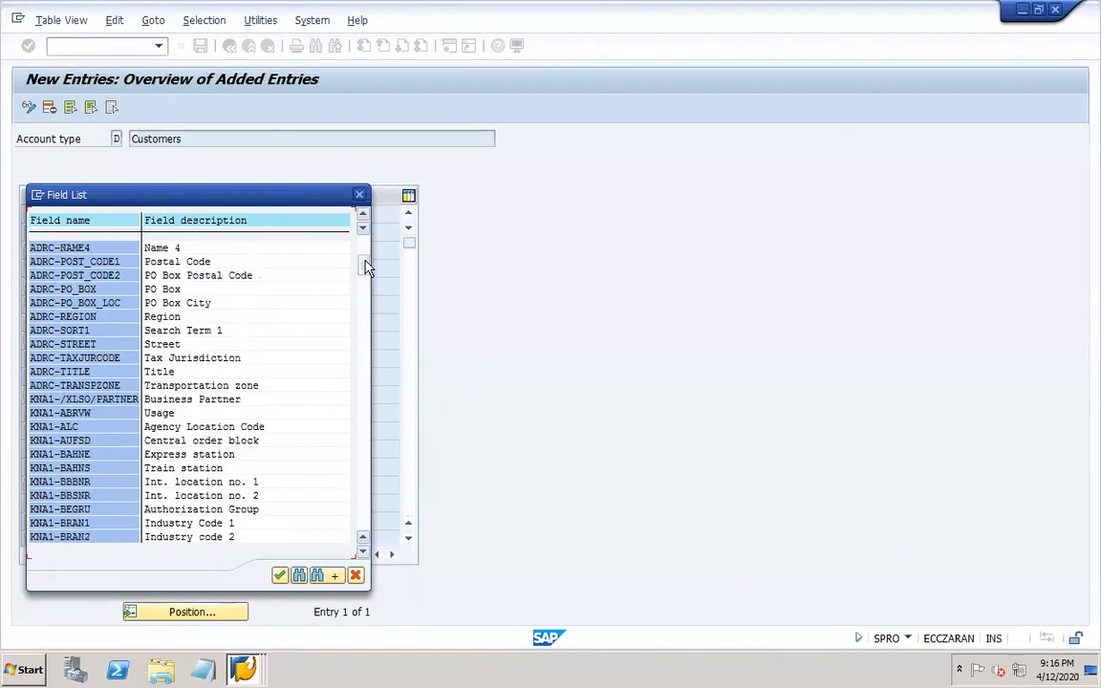
{"action": "left_click_drag", "start_coordinate": [364, 264], "coordinate": [363, 514]}
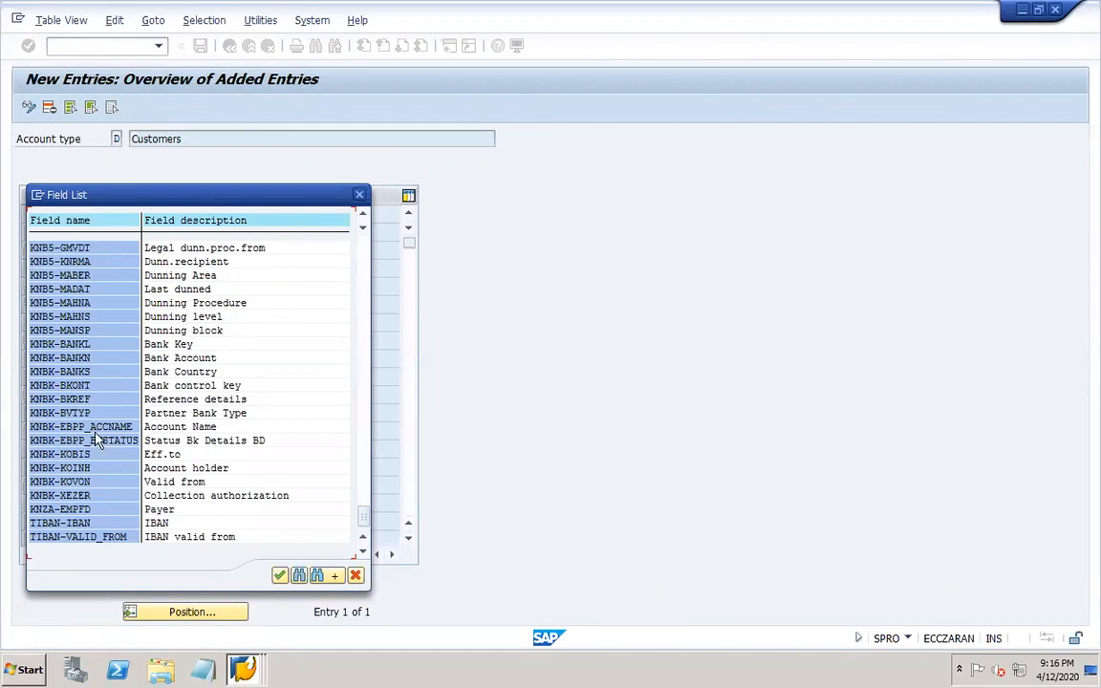
{"action": "left_click", "coordinate": [359, 195]}
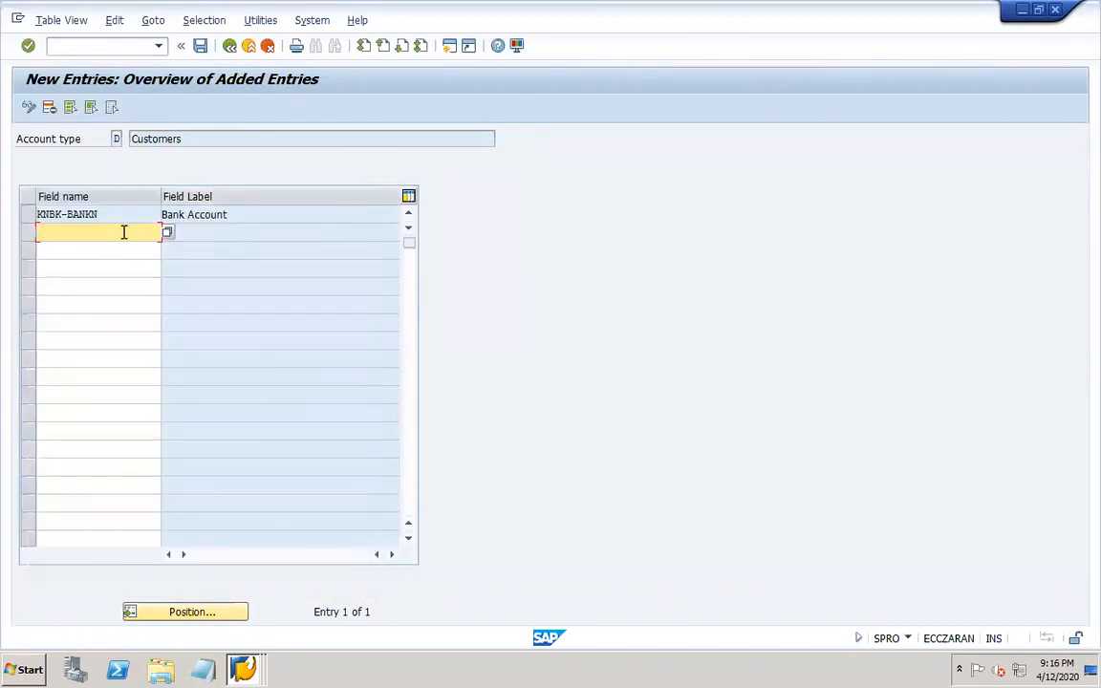
Add the Bank Key field KNBK-BANKL as the second sensitive field and save the entries in customizing request EPDK900144
{"action": "left_click", "coordinate": [168, 232]}
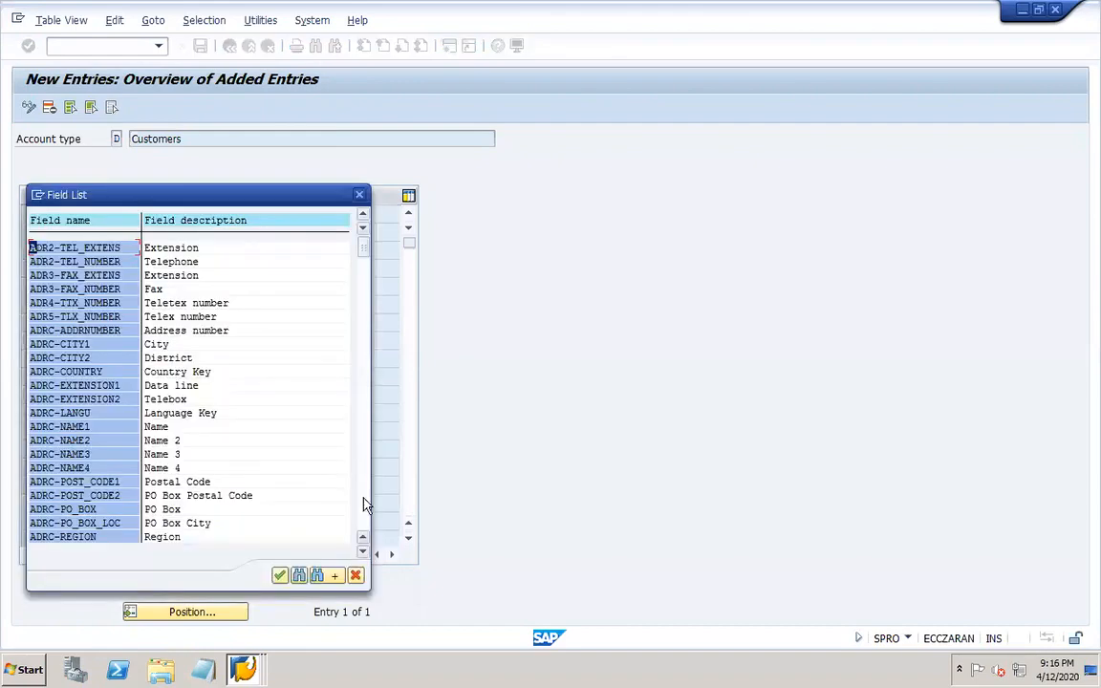
{"action": "left_click_drag", "start_coordinate": [364, 247], "coordinate": [364, 517]}
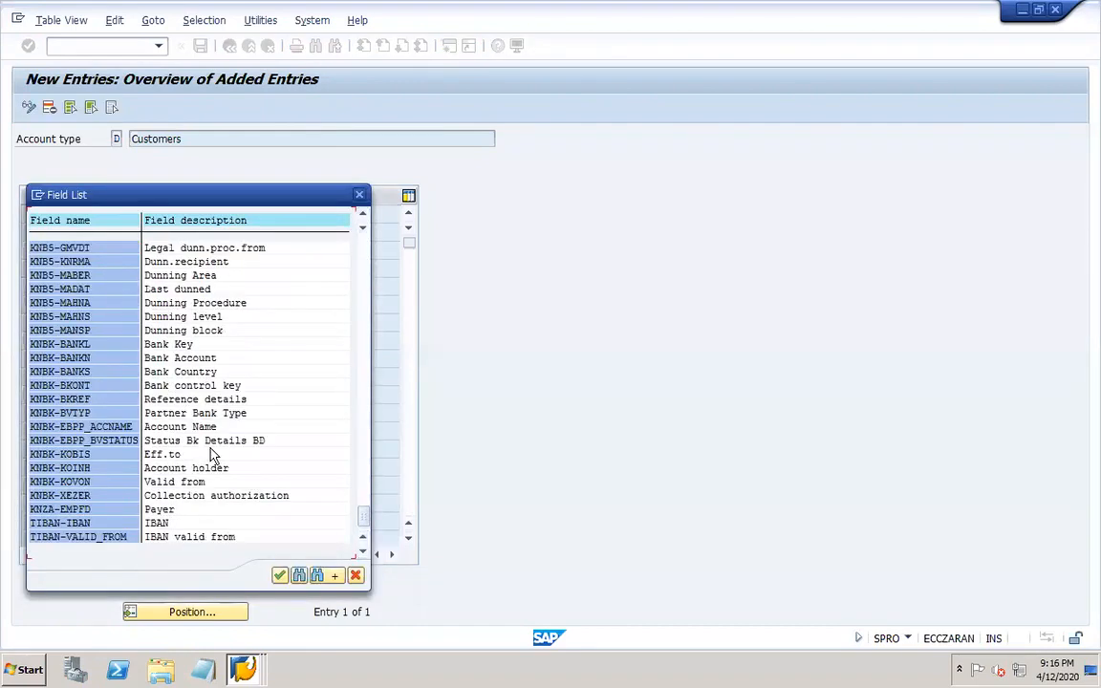
{"action": "double_click", "coordinate": [88, 344]}
{"action": "key", "text": "Return"}
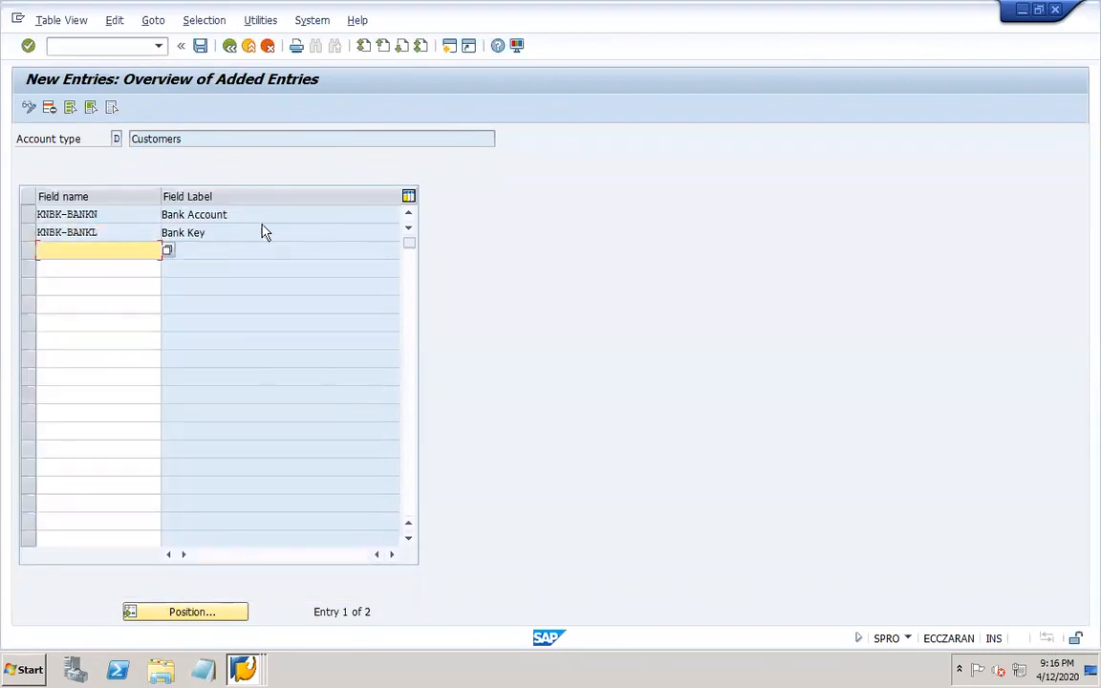
{"action": "left_click", "coordinate": [200, 46]}
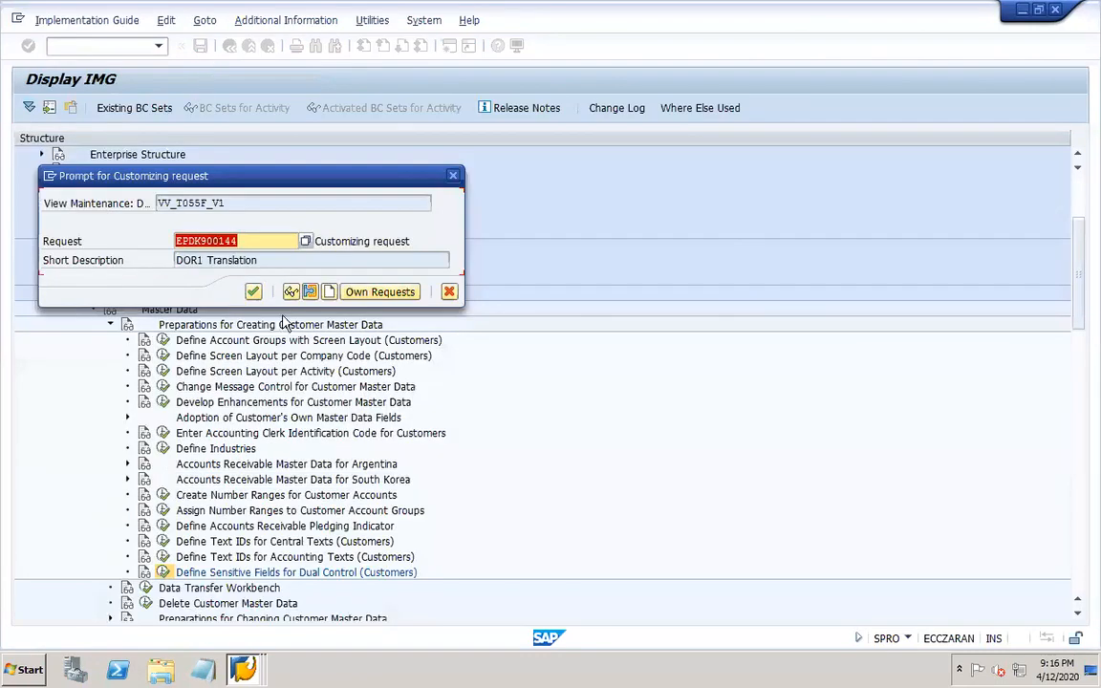
{"action": "left_click", "coordinate": [254, 290]}
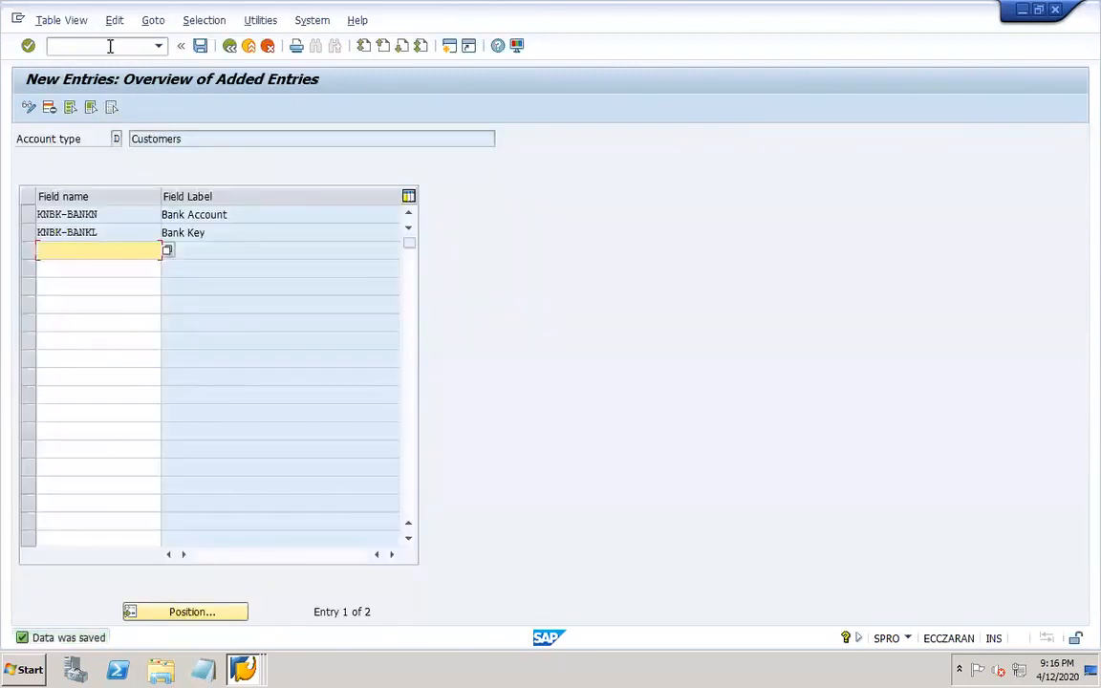
Start creating customer DOR1-CUST2 with transaction XD01, using the DOR1 customer account group and company code DOR1
{"action": "left_click", "coordinate": [108, 45]}
{"action": "type", "text": "/nxd03"}
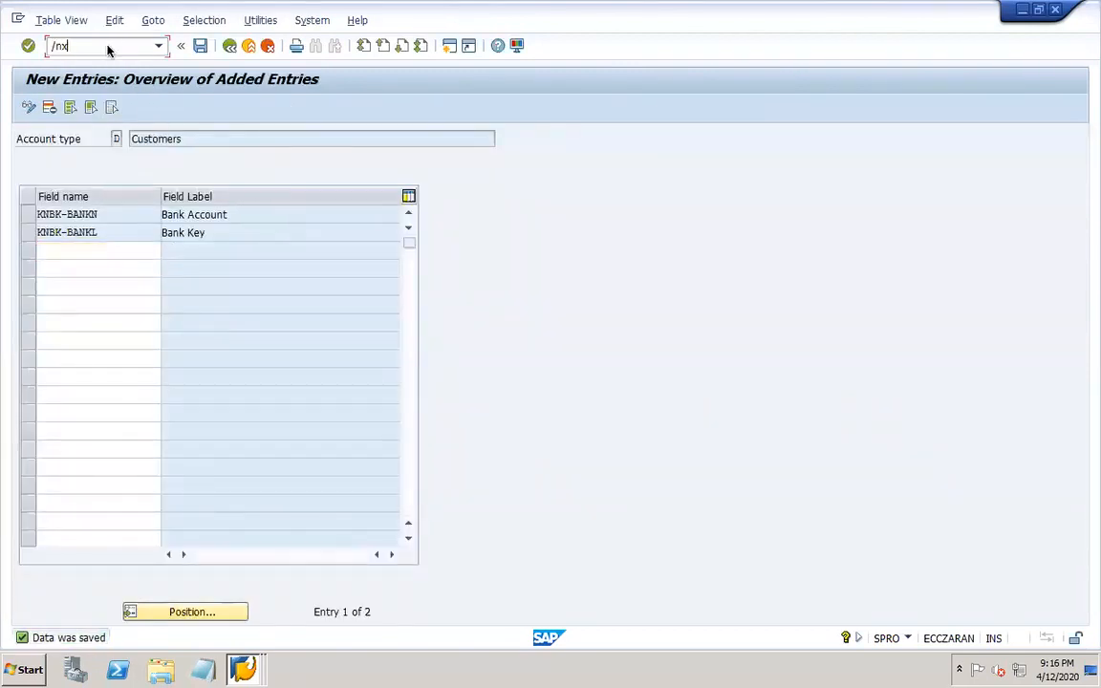
{"action": "key", "text": "Return"}
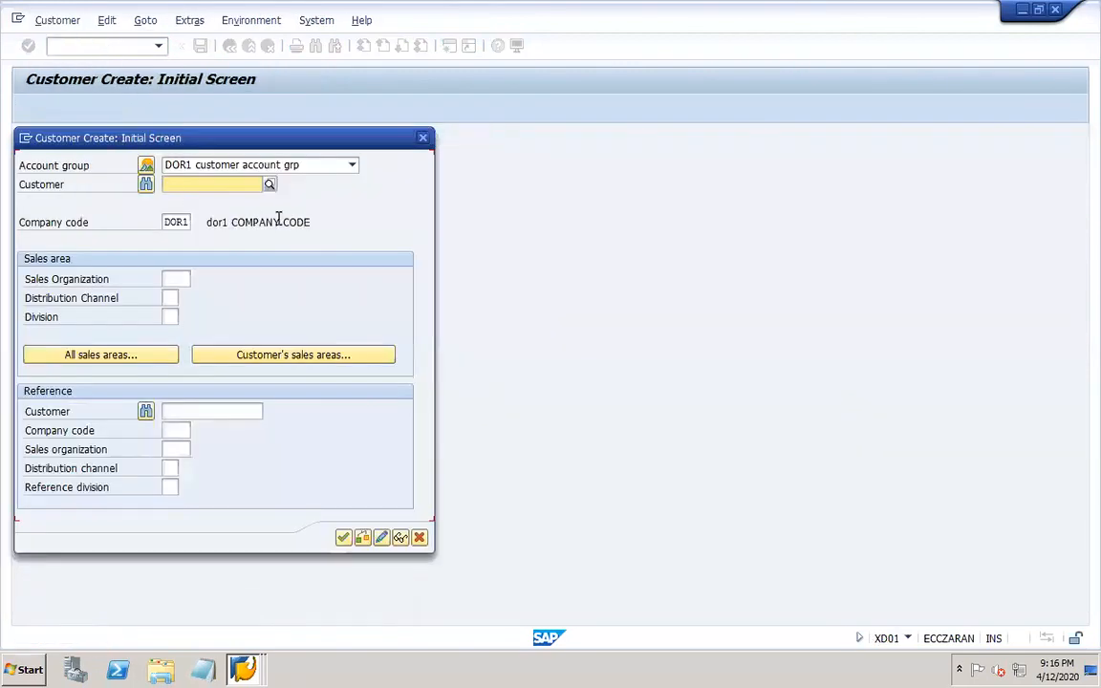
{"action": "left_click", "coordinate": [197, 181]}
{"action": "left_click", "coordinate": [202, 199]}
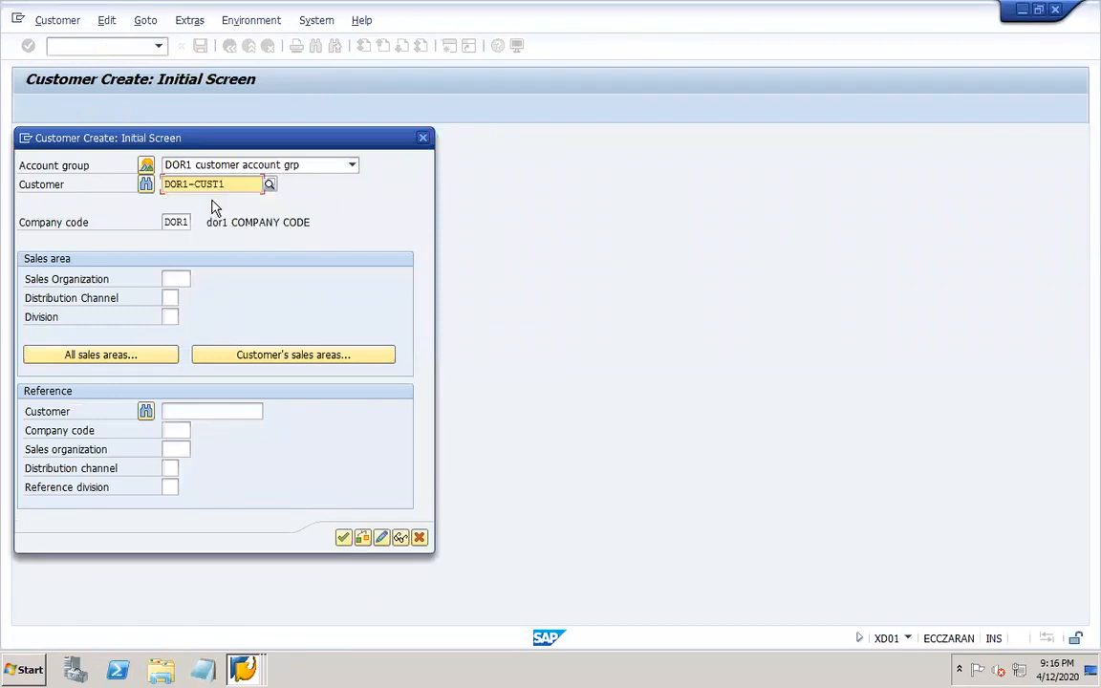
{"action": "key", "text": "BackSpace"}
{"action": "type", "text": "2"}
{"action": "left_click", "coordinate": [344, 538]}
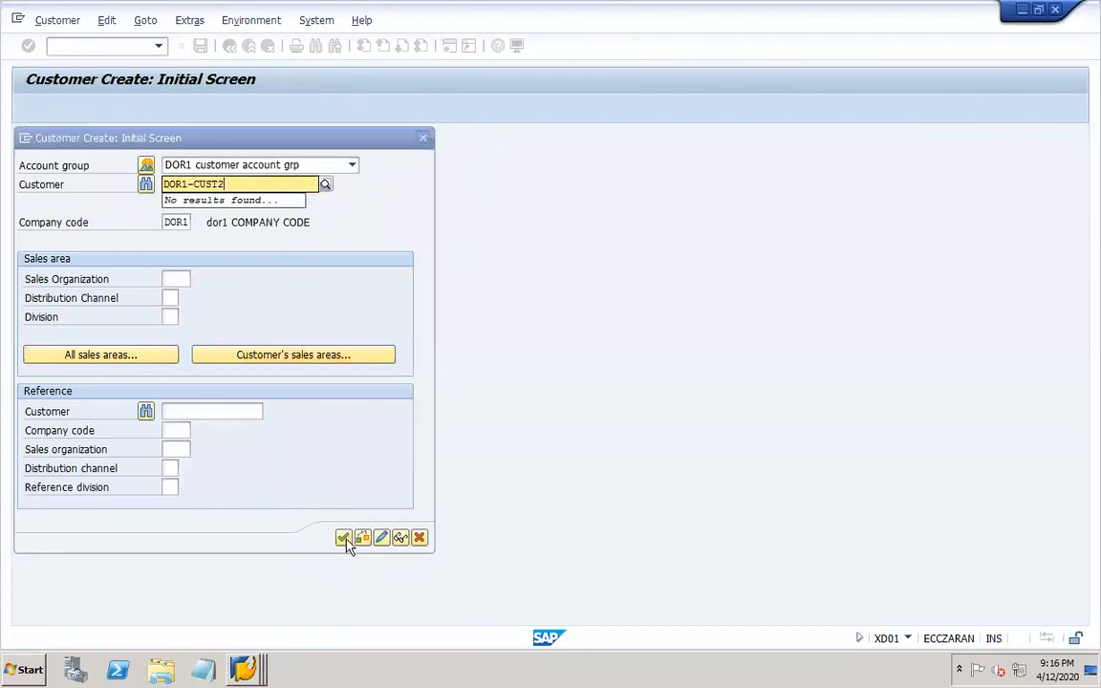
Set the new customer's title to Company and the name to DOR1-CUST2
{"action": "left_click", "coordinate": [173, 254]}
{"action": "left_click", "coordinate": [176, 265]}
{"action": "left_click", "coordinate": [177, 271]}
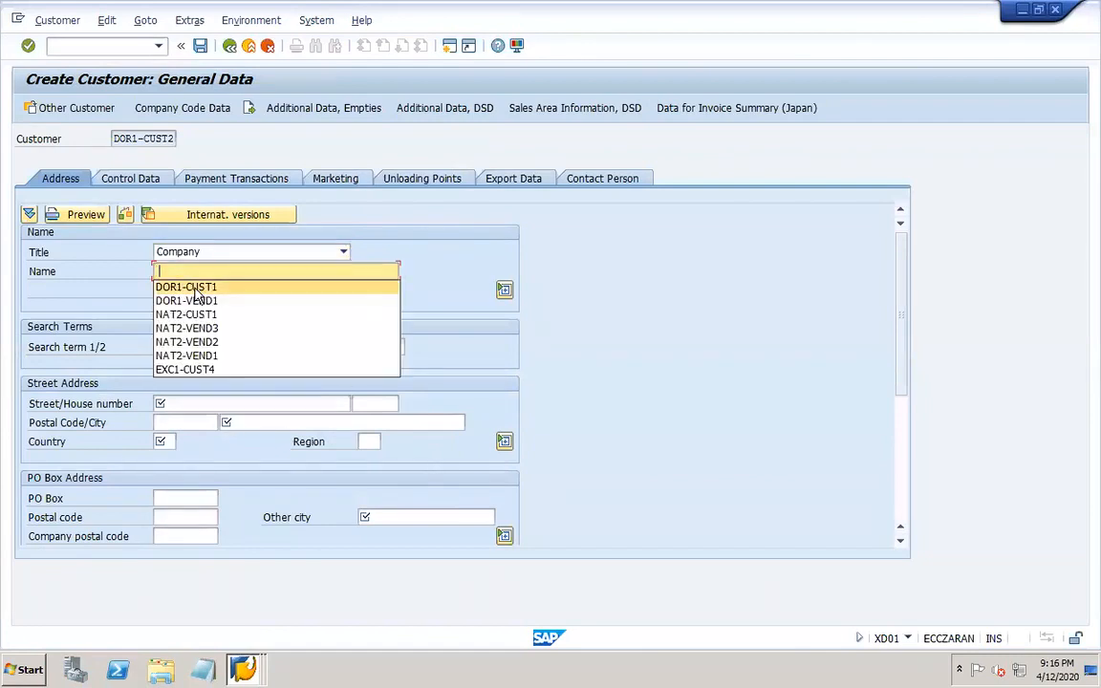
{"action": "type", "text": "DOR1-CUST2"}
Fill in the customer's street, house number, postal code and city, and set the country to US
{"action": "left_click", "coordinate": [196, 404]}
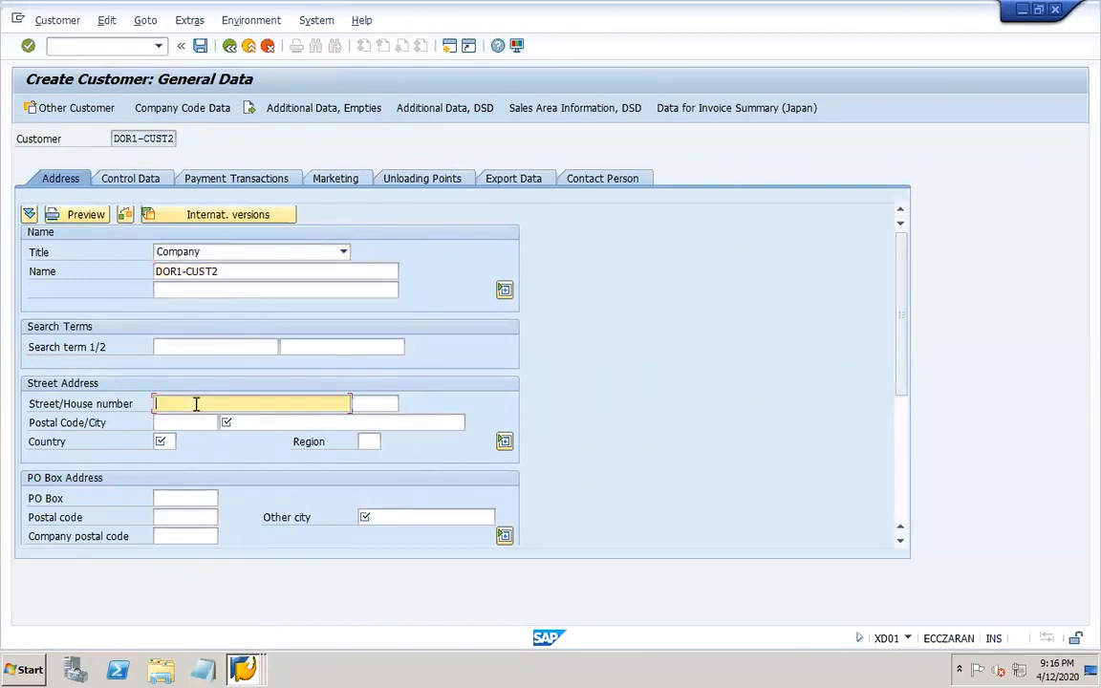
{"action": "type", "text": "h no 123"}
{"action": "key", "text": "Tab"}
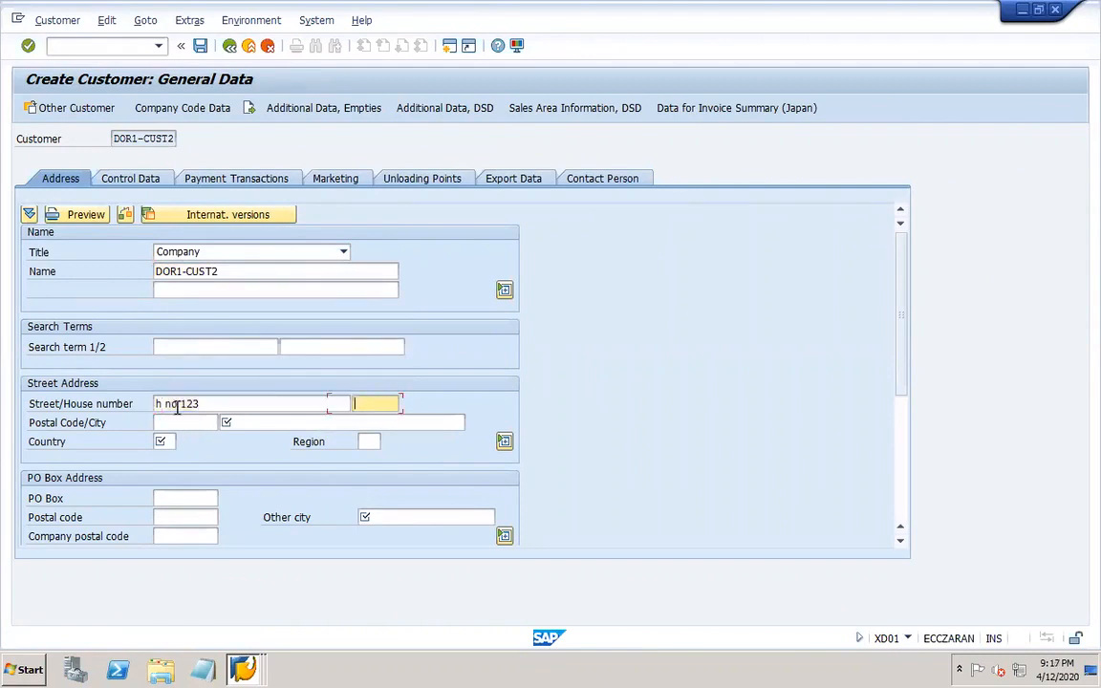
{"action": "left_click", "coordinate": [373, 419]}
{"action": "left_click", "coordinate": [256, 423]}
{"action": "left_click", "coordinate": [246, 438]}
{"action": "left_click", "coordinate": [167, 423]}
{"action": "left_click", "coordinate": [183, 442]}
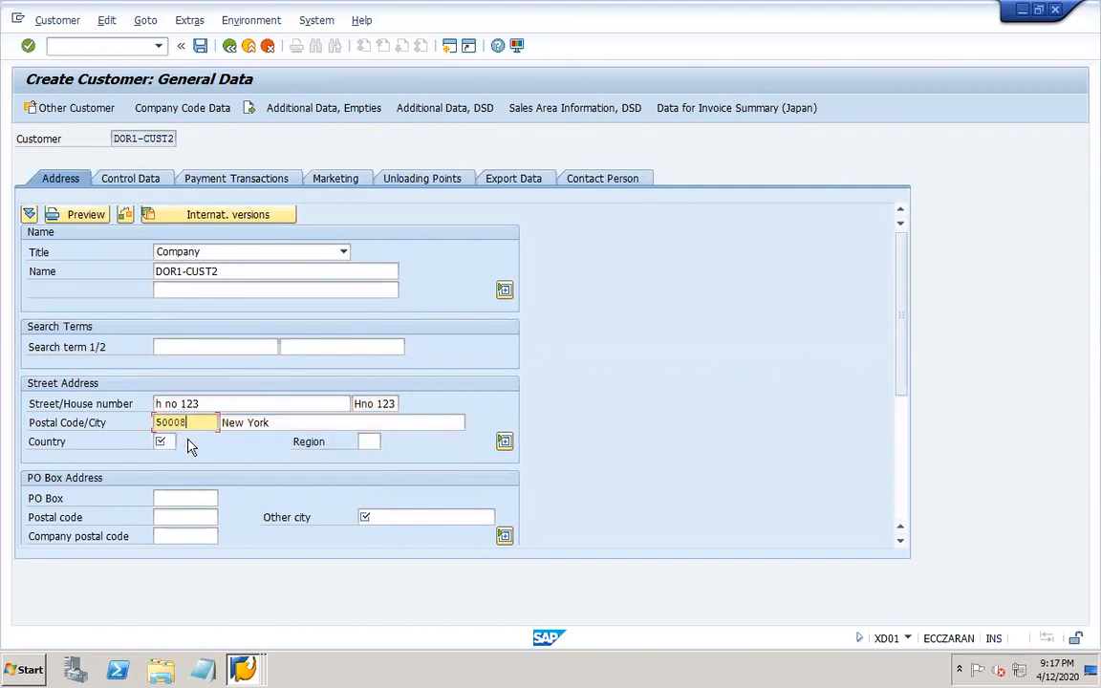
{"action": "left_click", "coordinate": [163, 441]}
{"action": "left_click", "coordinate": [174, 458]}
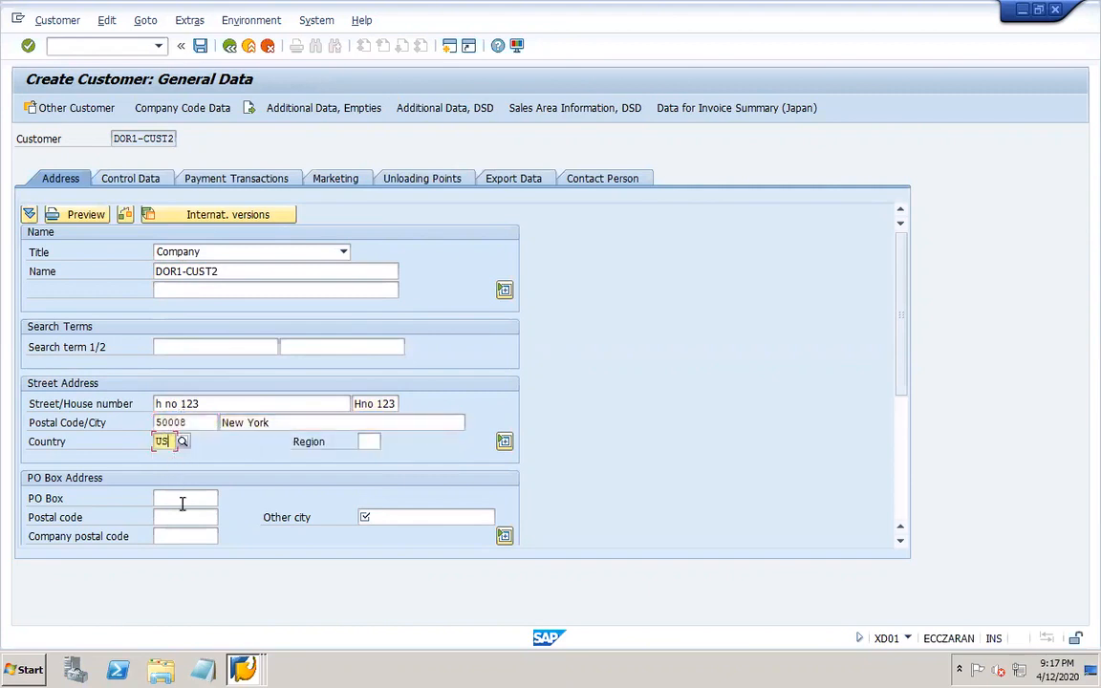
Complete the customer's PO Box address with the box number, postal code and other city, and confirm the entries
{"action": "left_click", "coordinate": [182, 498]}
{"action": "left_click", "coordinate": [172, 517]}
{"action": "left_click", "coordinate": [177, 517]}
{"action": "left_click", "coordinate": [186, 534]}
{"action": "left_click", "coordinate": [401, 516]}
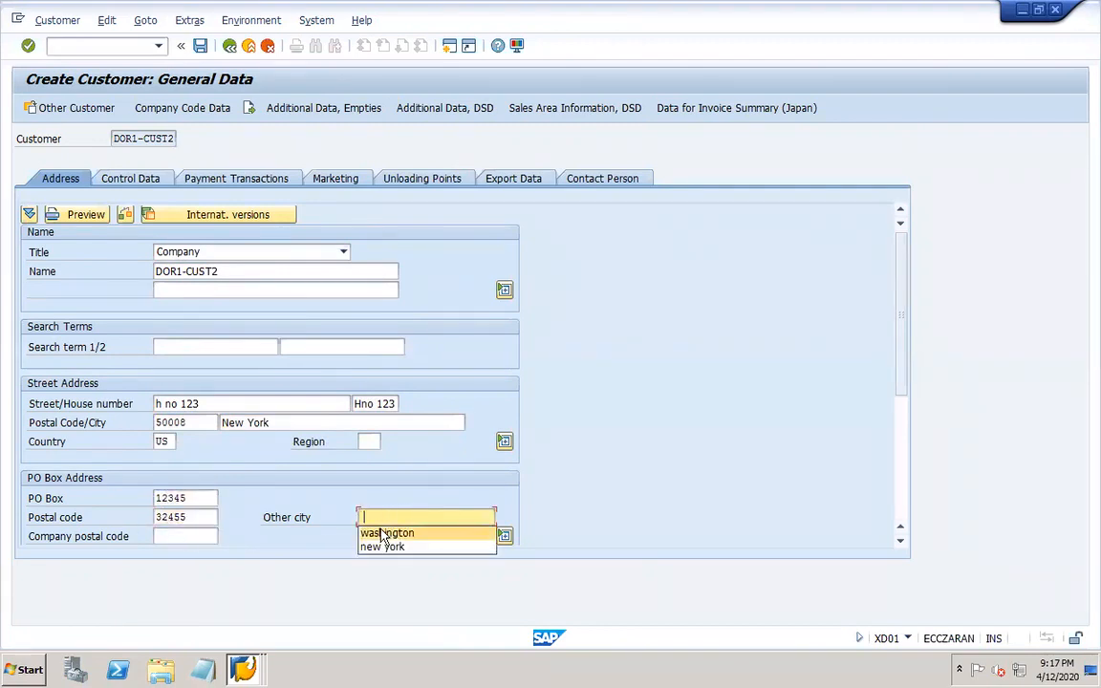
{"action": "key", "text": "Escape"}
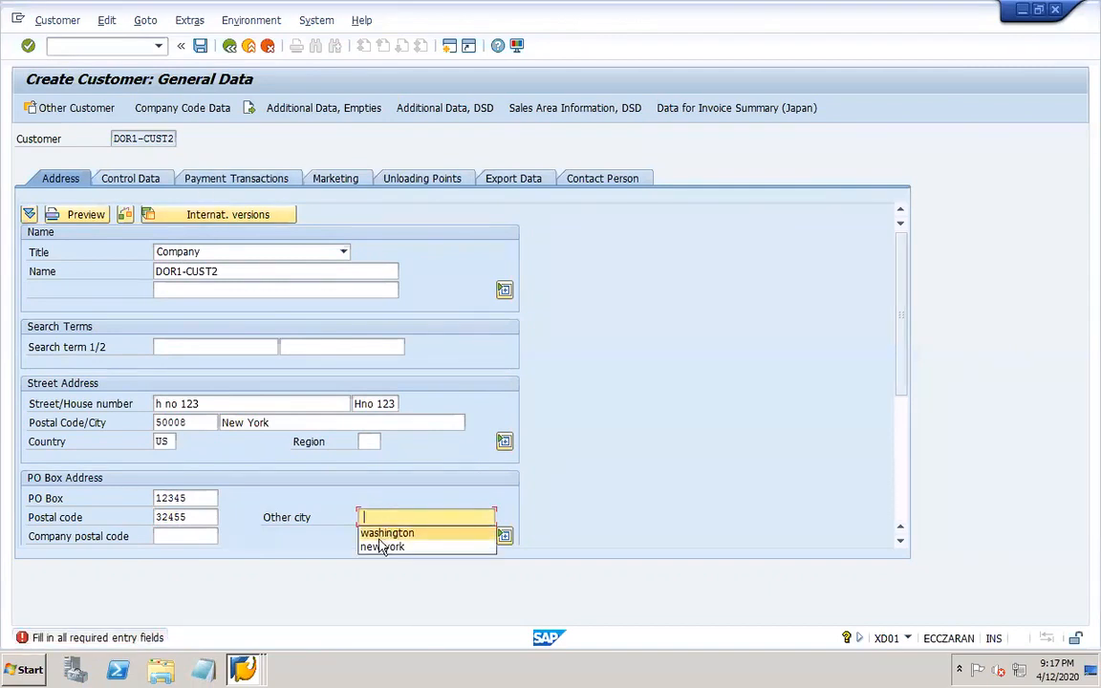
{"action": "left_click", "coordinate": [375, 534]}
{"action": "key", "text": "Return"}
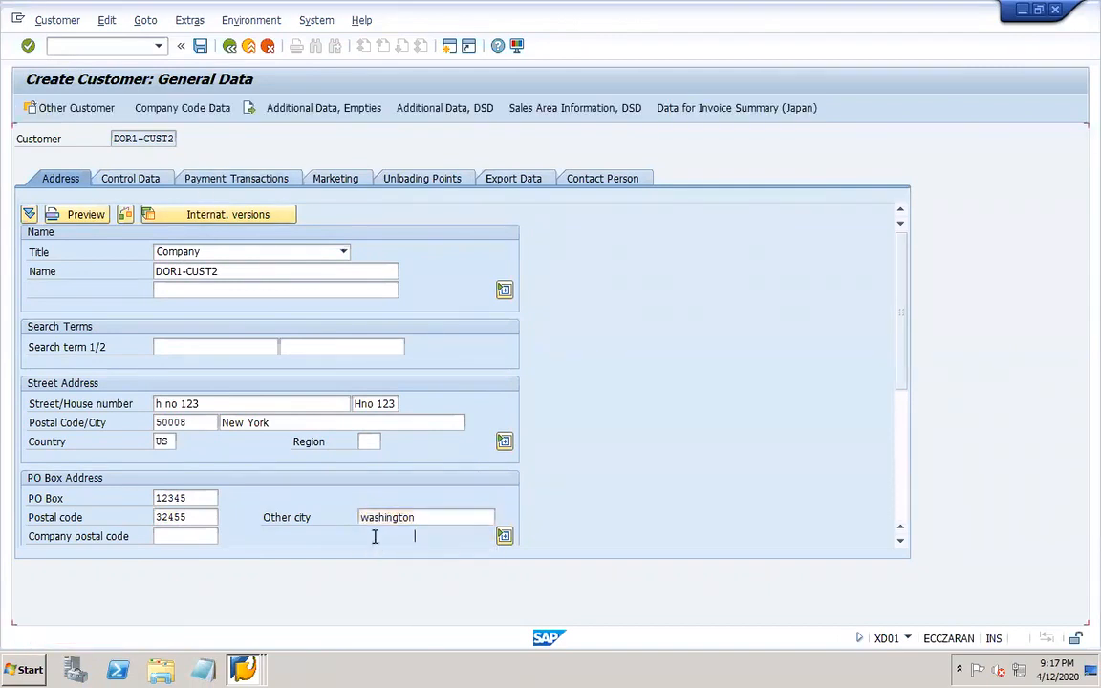
Enter the customer's bank details with country US, the suggested bank key, the bank account number and account holder DOR1-CUST2
{"action": "left_click", "coordinate": [219, 179]}
{"action": "left_click", "coordinate": [42, 251]}
{"action": "left_click", "coordinate": [38, 270]}
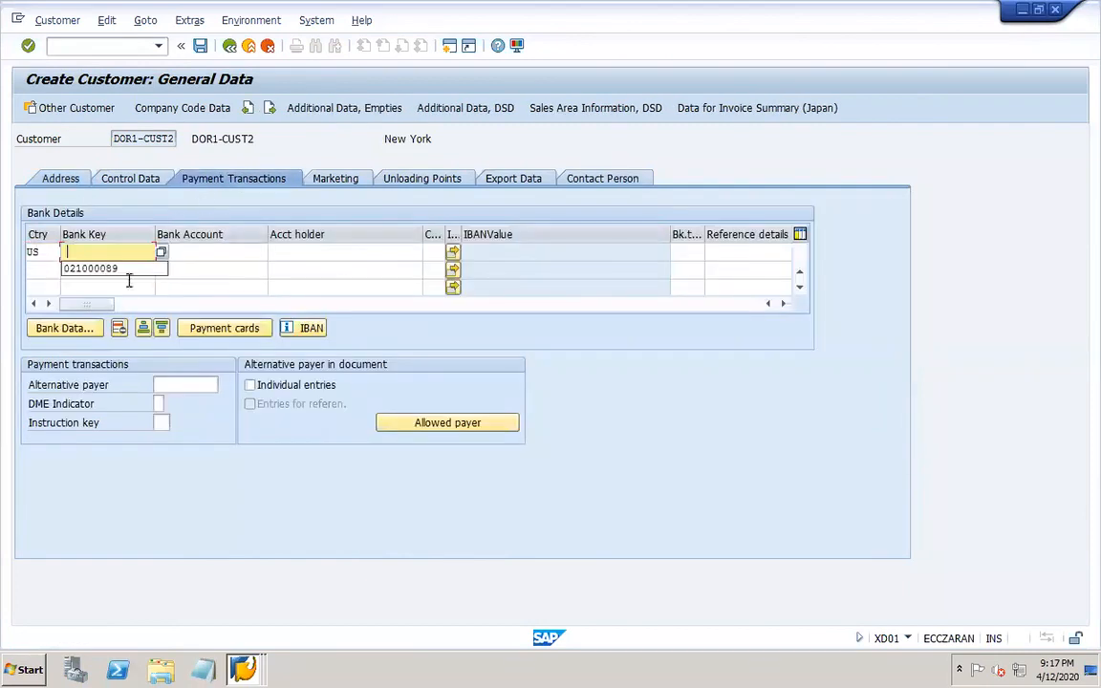
{"action": "left_click", "coordinate": [112, 271]}
{"action": "left_click", "coordinate": [220, 269]}
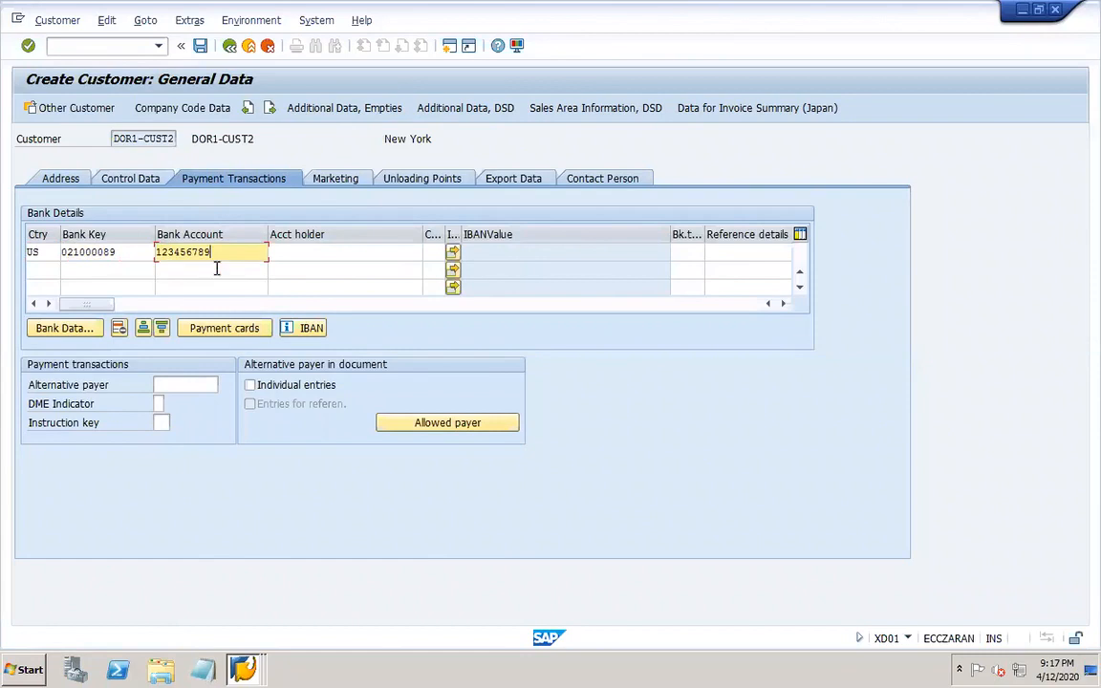
{"action": "left_click", "coordinate": [311, 252]}
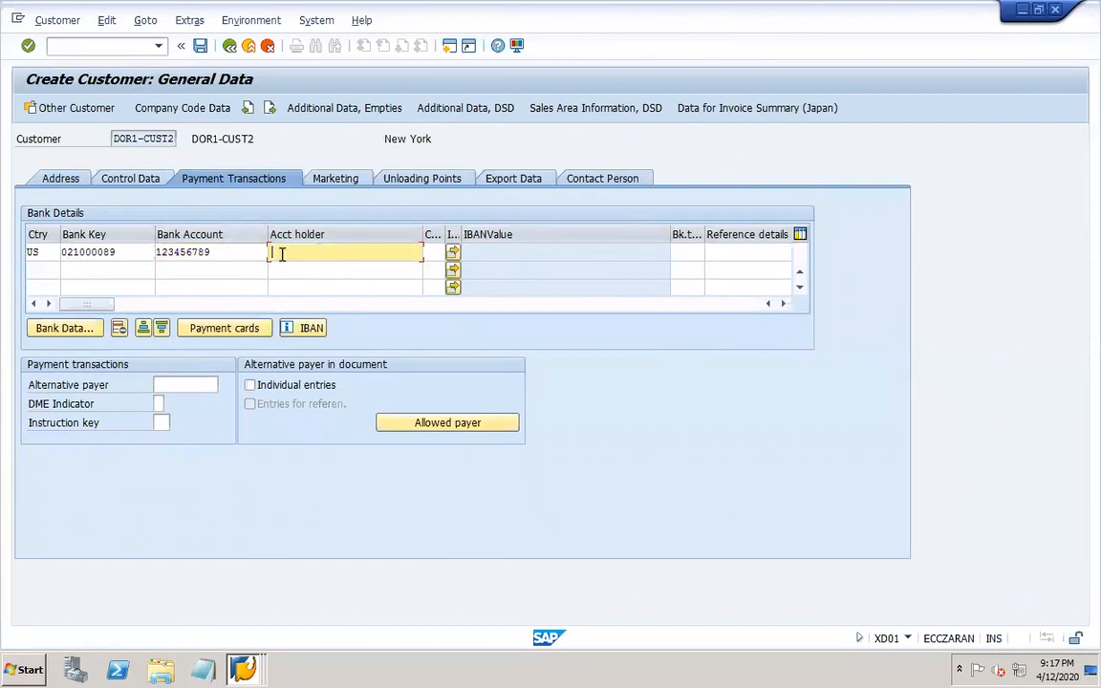
{"action": "type", "text": "DOR1-CUST2"}
Assign reconciliation account 10006 in the customer's company code data and save the customer, acknowledging the confirmation notice
{"action": "left_click", "coordinate": [191, 107]}
{"action": "left_click", "coordinate": [156, 253]}
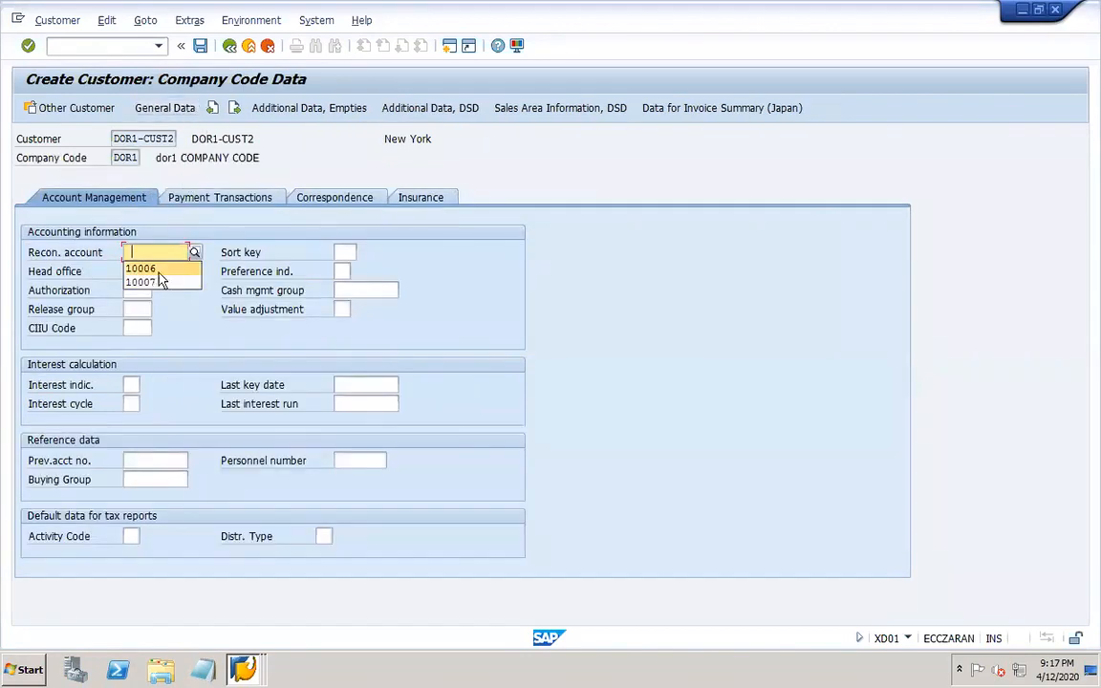
{"action": "left_click", "coordinate": [158, 267]}
{"action": "left_click", "coordinate": [200, 46]}
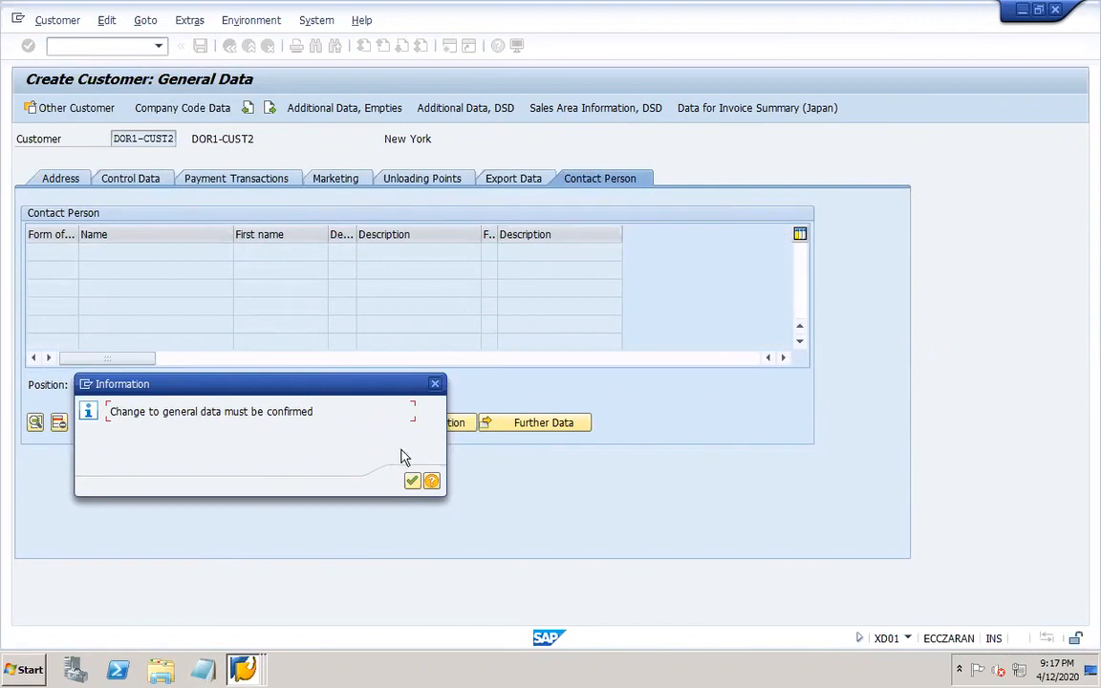
{"action": "left_click", "coordinate": [411, 482]}
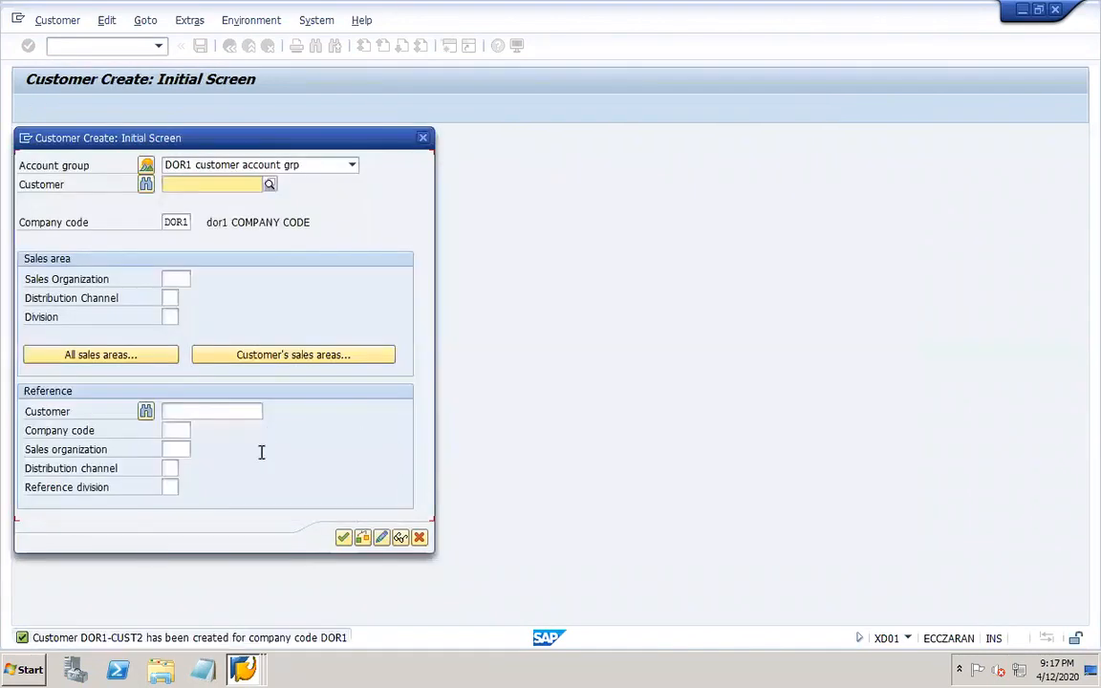
Leave customer creation and open the customer display transaction XD03
{"action": "left_click", "coordinate": [423, 137]}
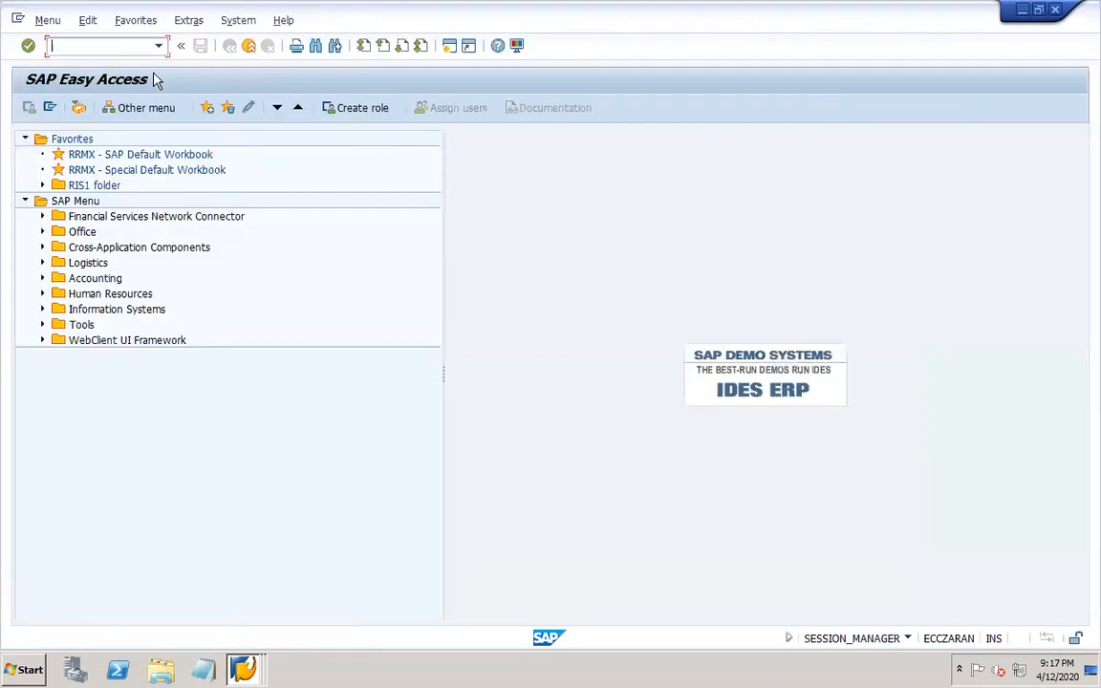
{"action": "left_click", "coordinate": [97, 47]}
{"action": "type", "text": "XD03"}
{"action": "key", "text": "Return"}
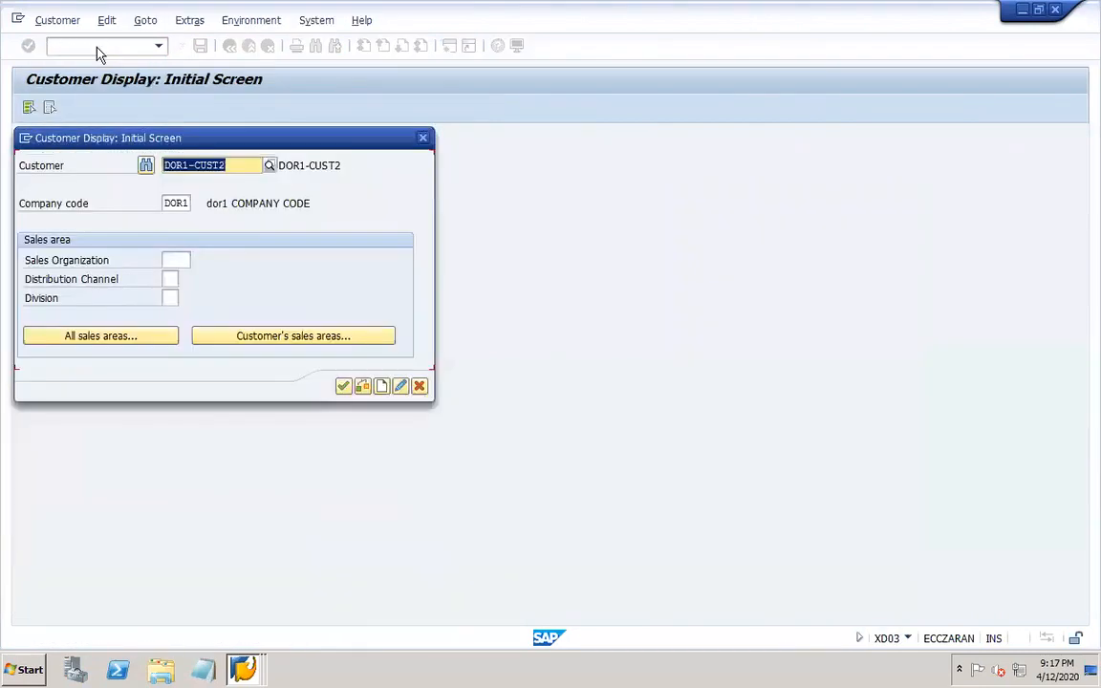
Display customer DOR1-CUST2 in company code DOR1, acknowledge the warning and examine the bank details in the general data
{"action": "left_click", "coordinate": [344, 386]}
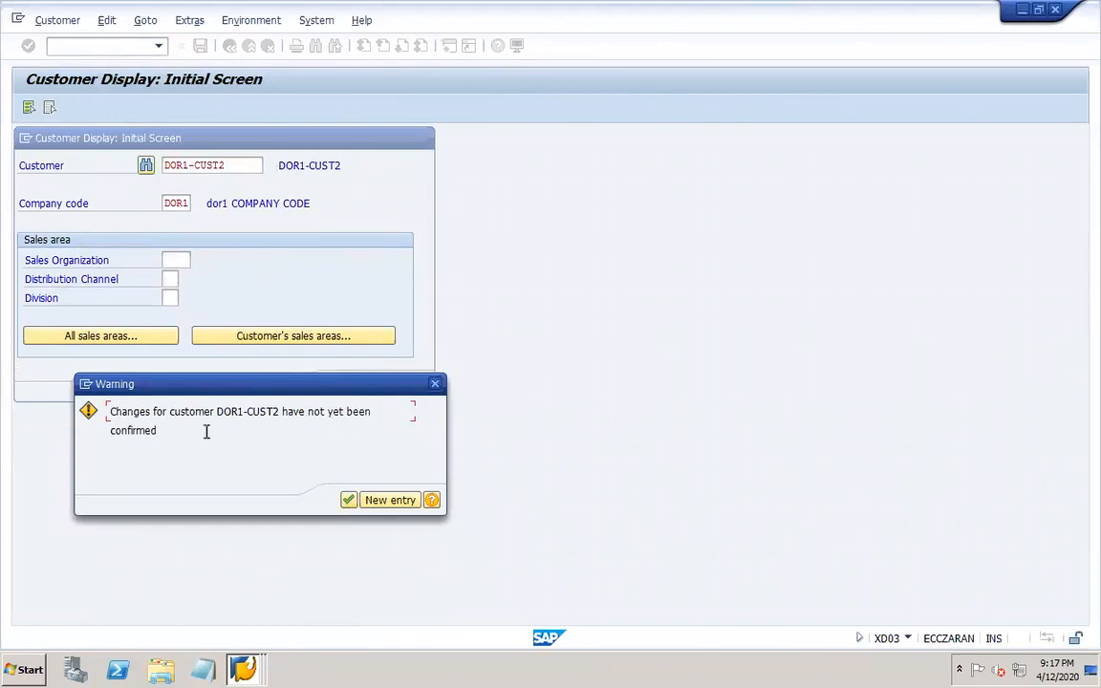
{"action": "left_click", "coordinate": [348, 499]}
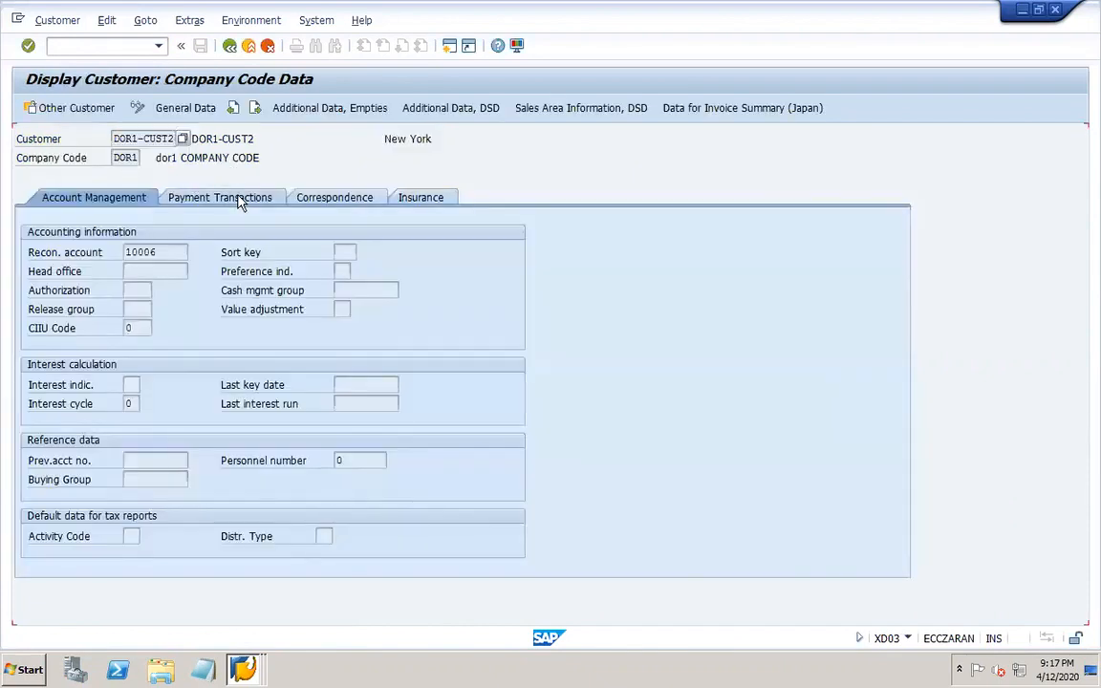
{"action": "left_click", "coordinate": [240, 199]}
{"action": "left_click", "coordinate": [174, 108]}
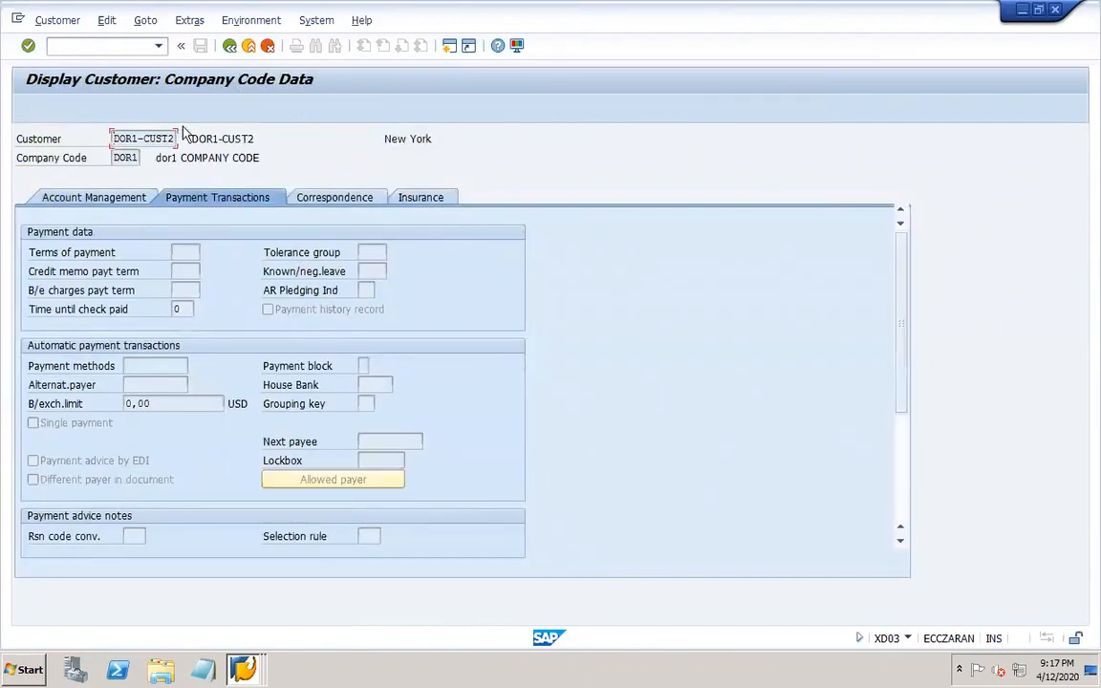
{"action": "left_click", "coordinate": [236, 180]}
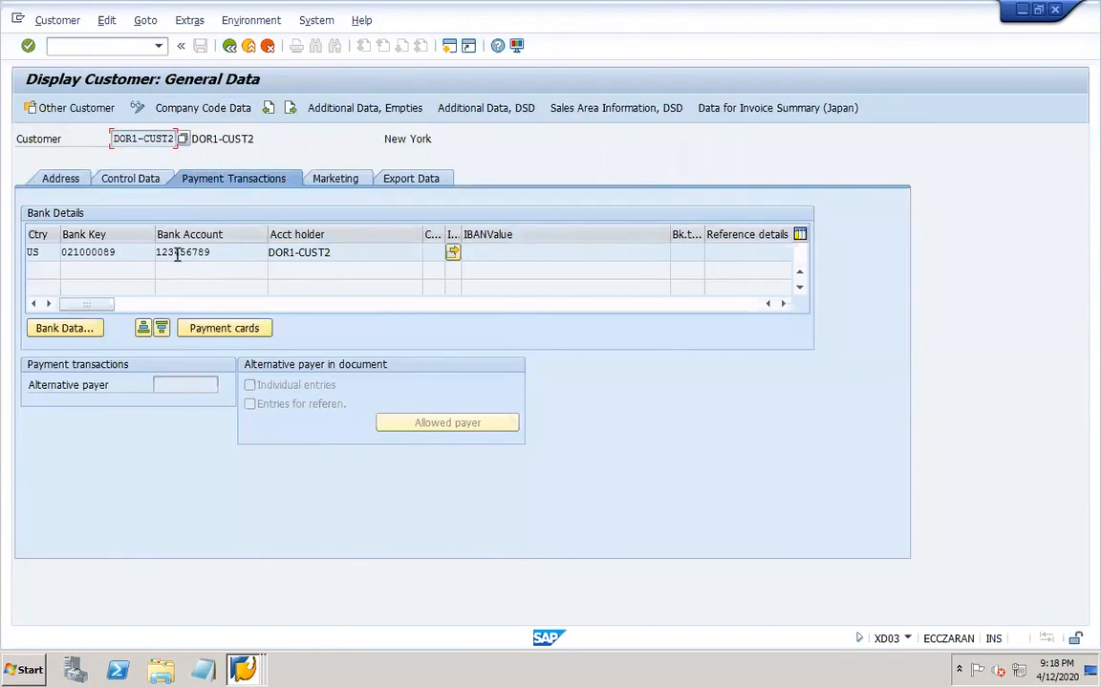
Open the customer change confirmation transaction FD08 for customer DOR1-CUST2 in company code DOR1
{"action": "left_click", "coordinate": [115, 43]}
{"action": "type", "text": "/NFD08"}
{"action": "key", "text": "Return"}
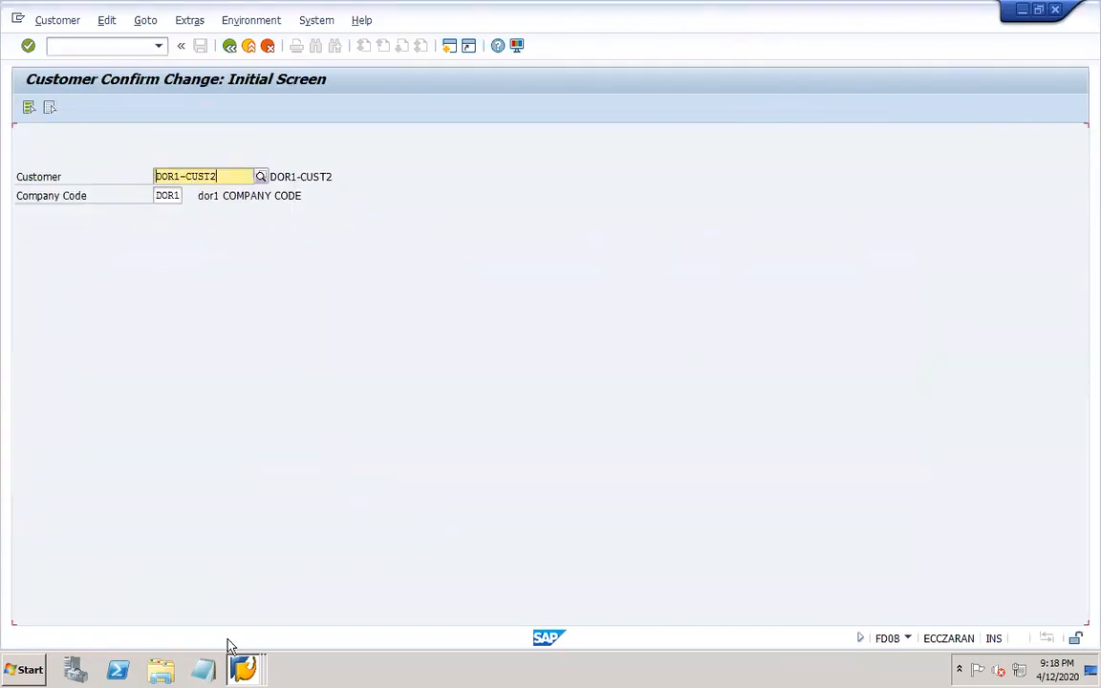
{"action": "left_click", "coordinate": [243, 669]}
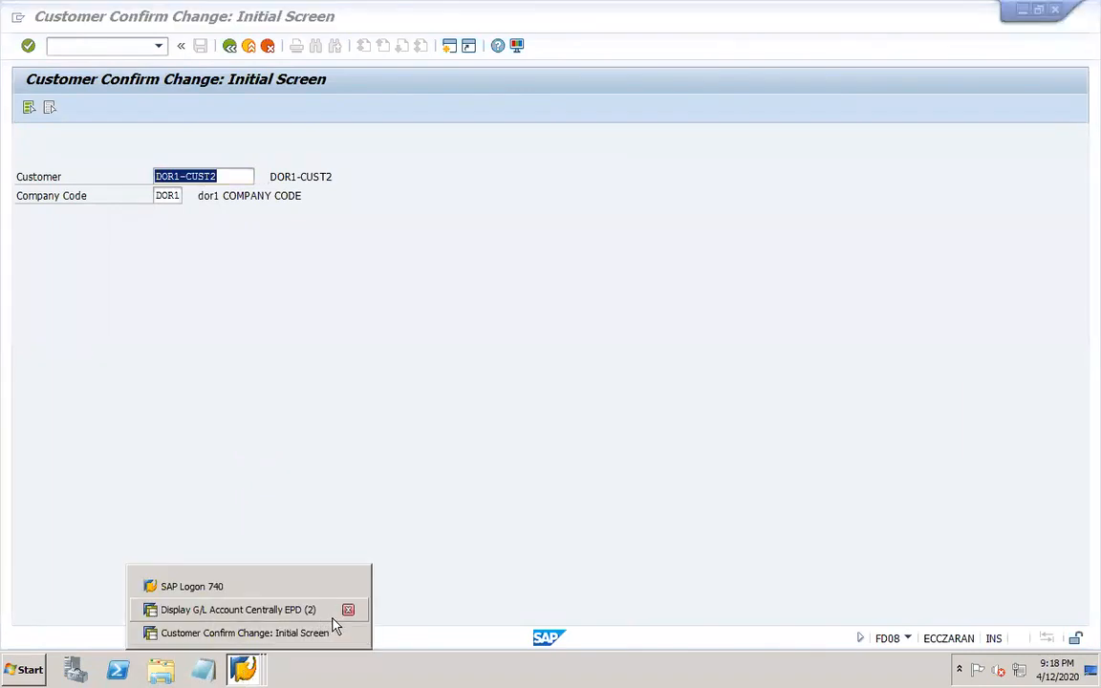
{"action": "left_click", "coordinate": [199, 248]}
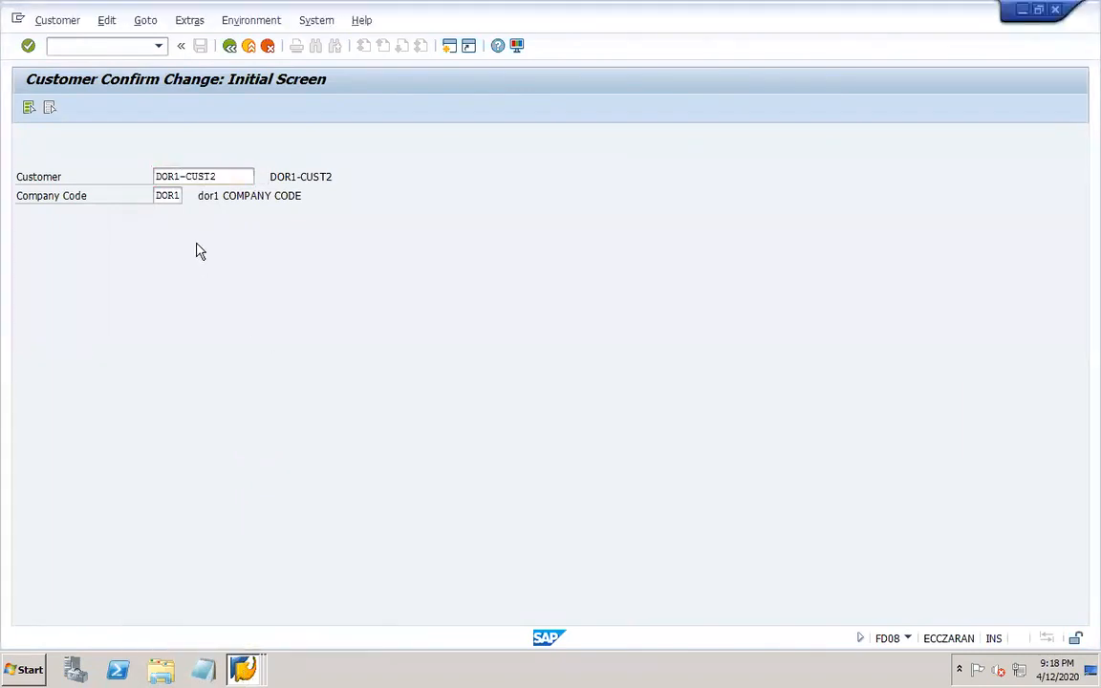
{"action": "key", "text": "Return"}
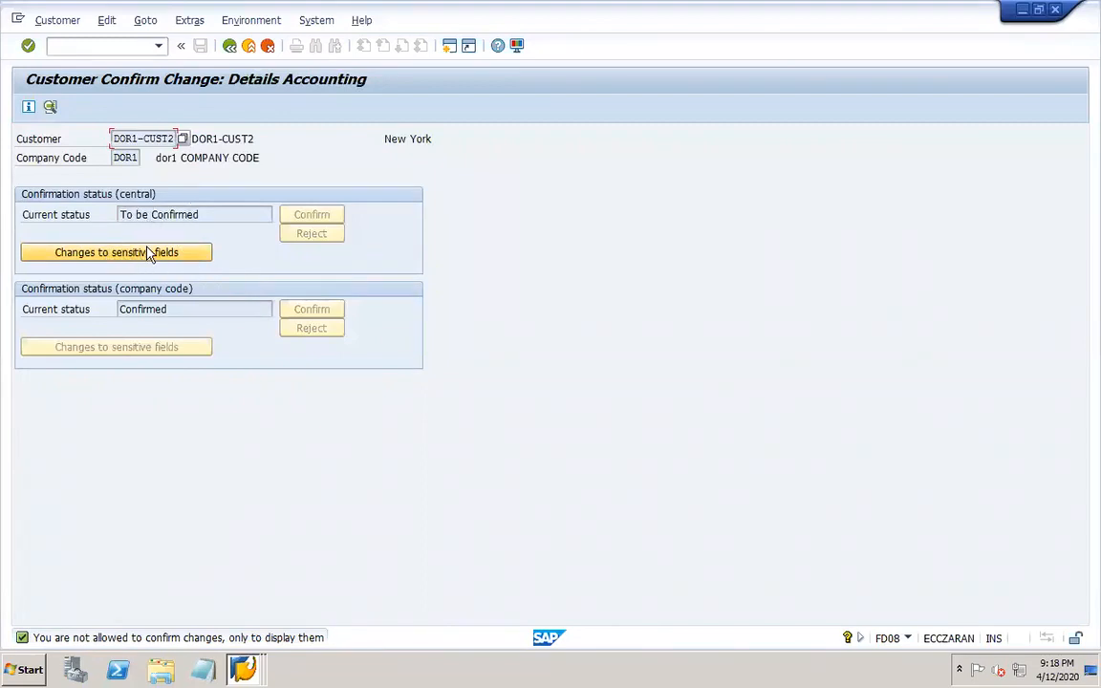
Examine the central changes to sensitive fields for DOR1-CUST2, including the bank details entry's date, time and user, and return to the confirmation details
{"action": "left_click", "coordinate": [163, 257]}
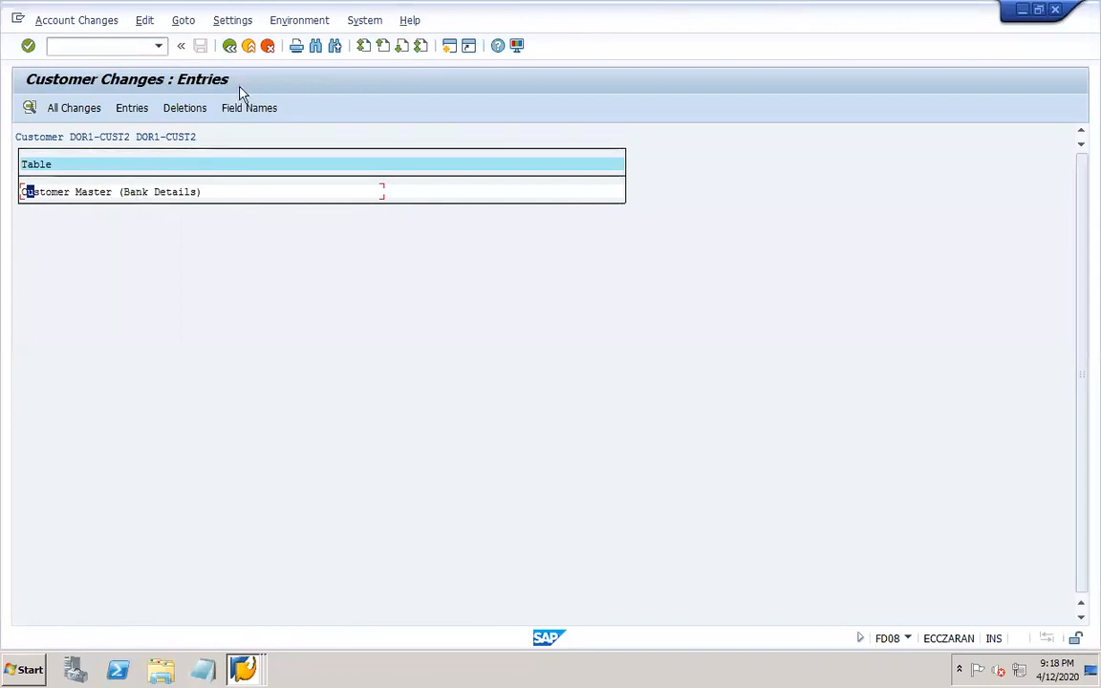
{"action": "left_click", "coordinate": [229, 46]}
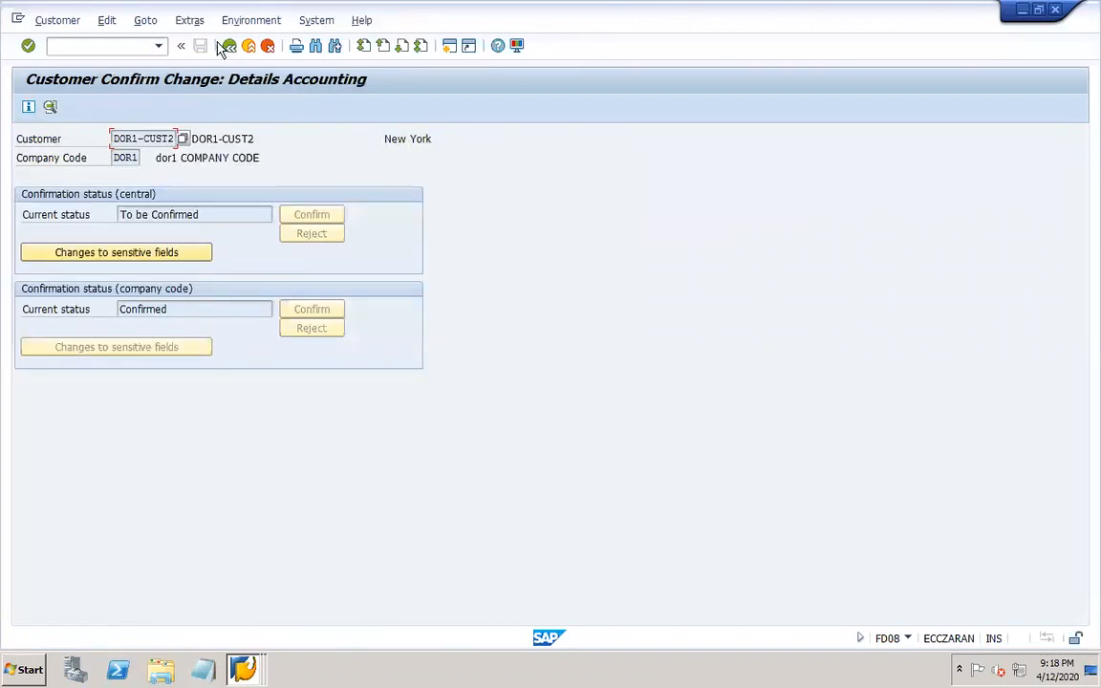
{"action": "left_click", "coordinate": [169, 258]}
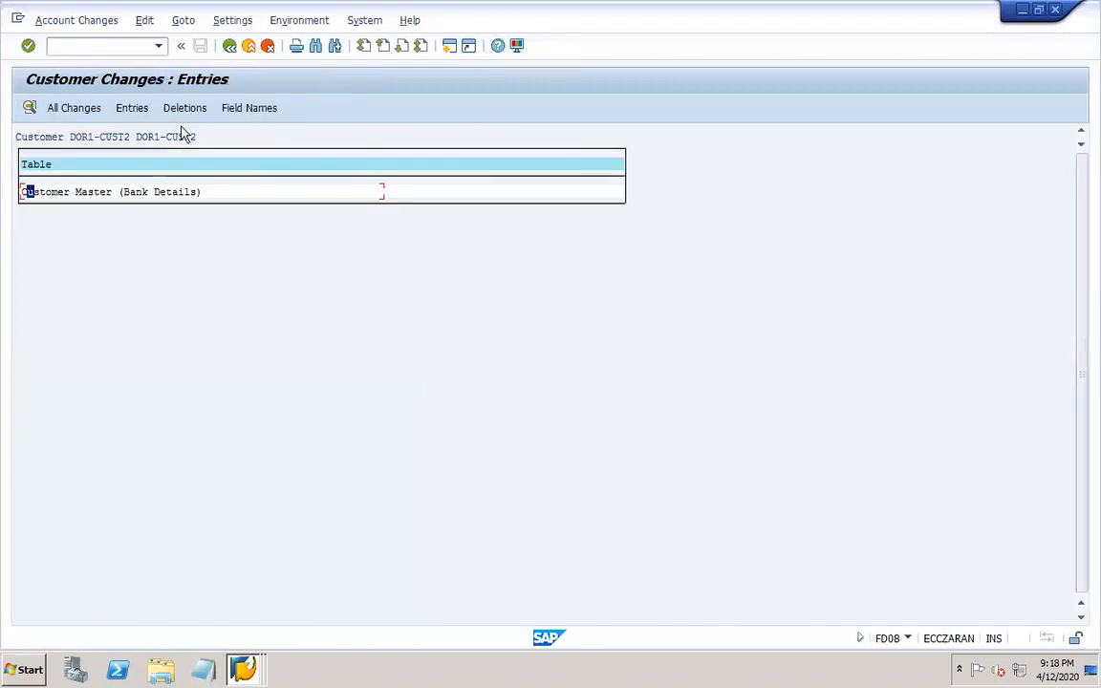
{"action": "double_click", "coordinate": [100, 194]}
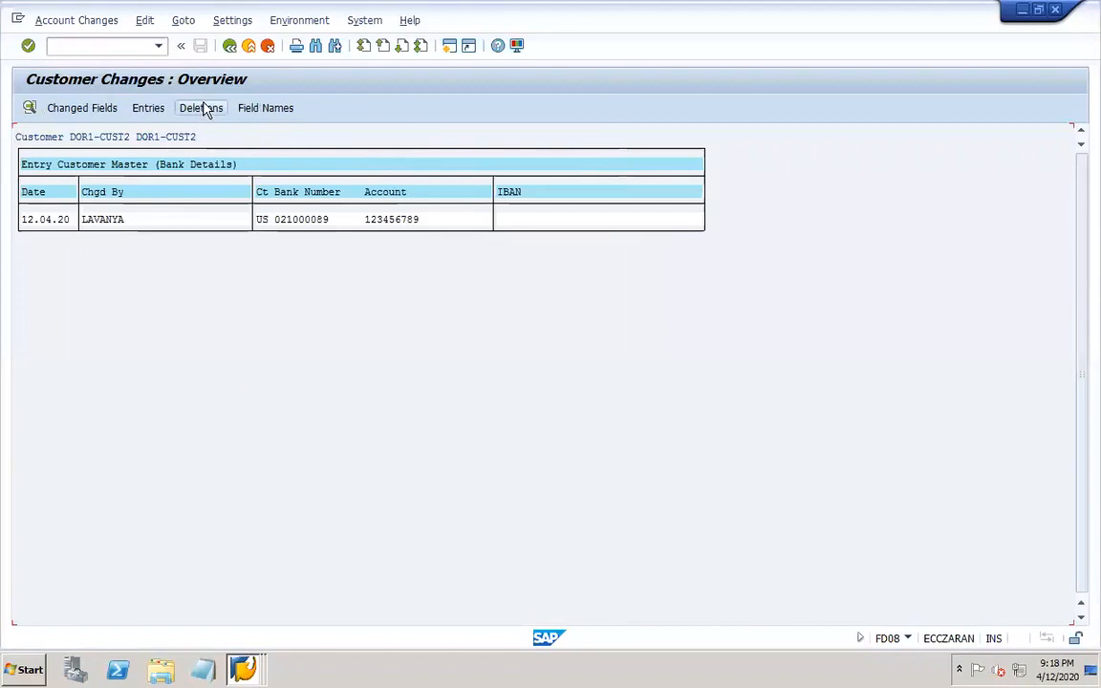
{"action": "double_click", "coordinate": [176, 223]}
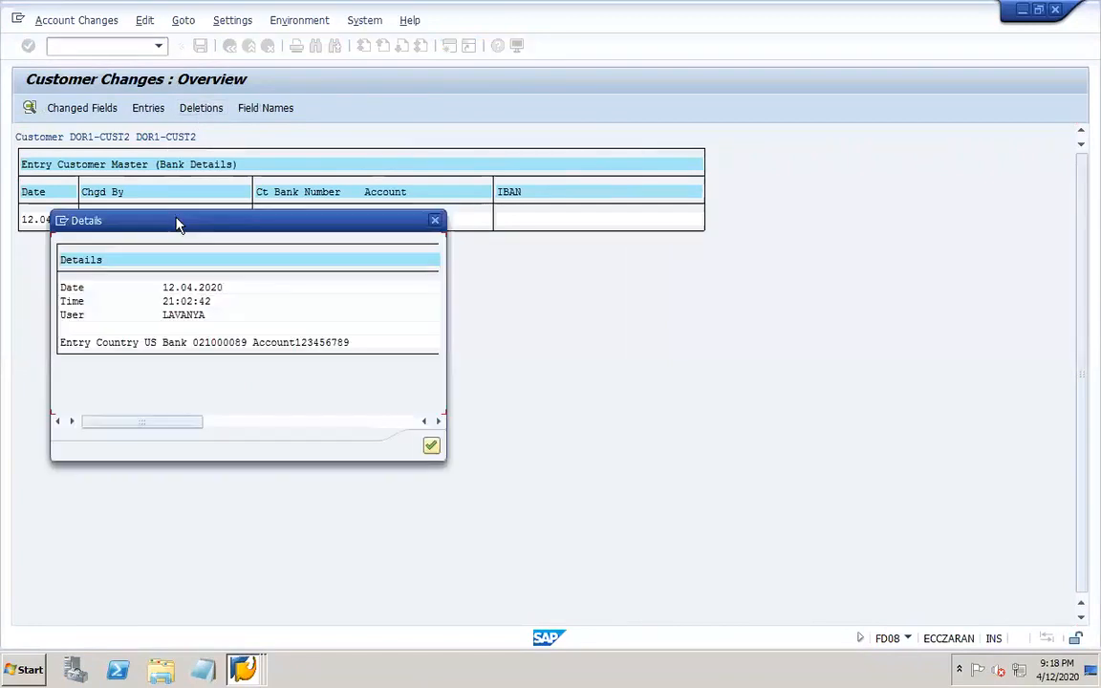
{"action": "left_click", "coordinate": [431, 448]}
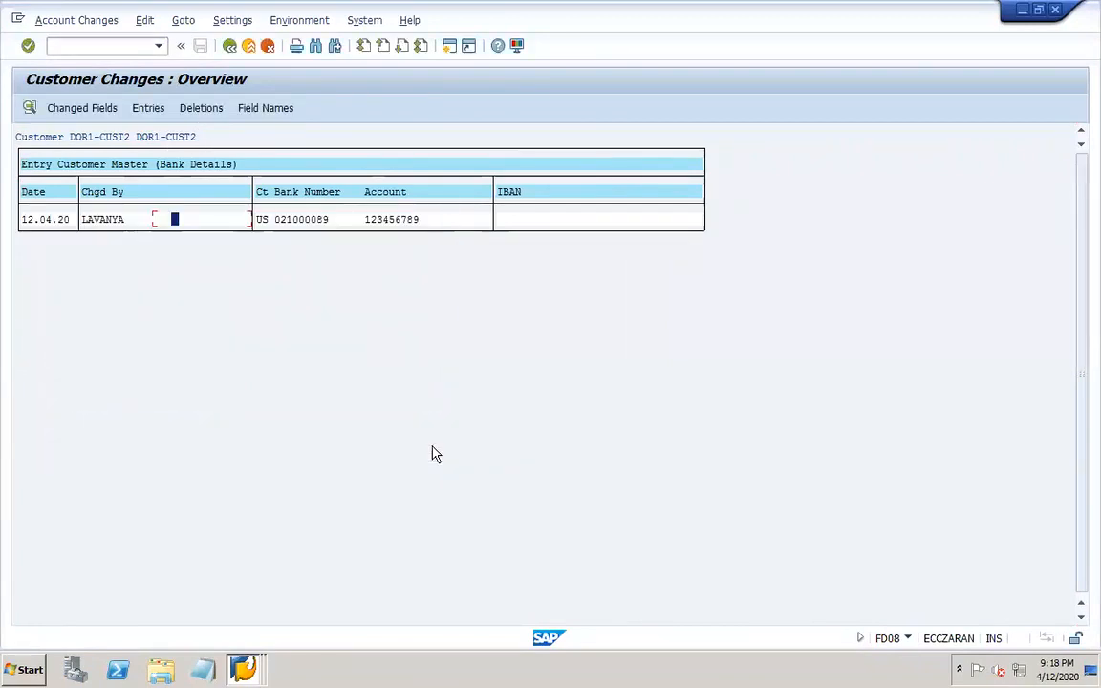
{"action": "left_click", "coordinate": [230, 48]}
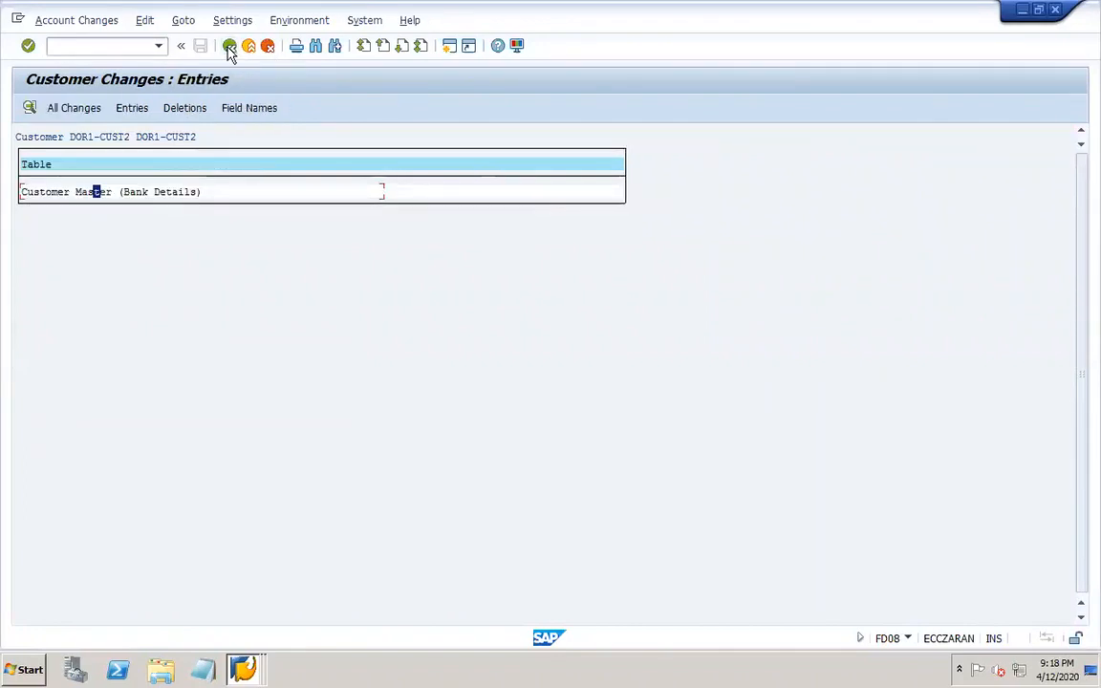
{"action": "left_click", "coordinate": [230, 48]}
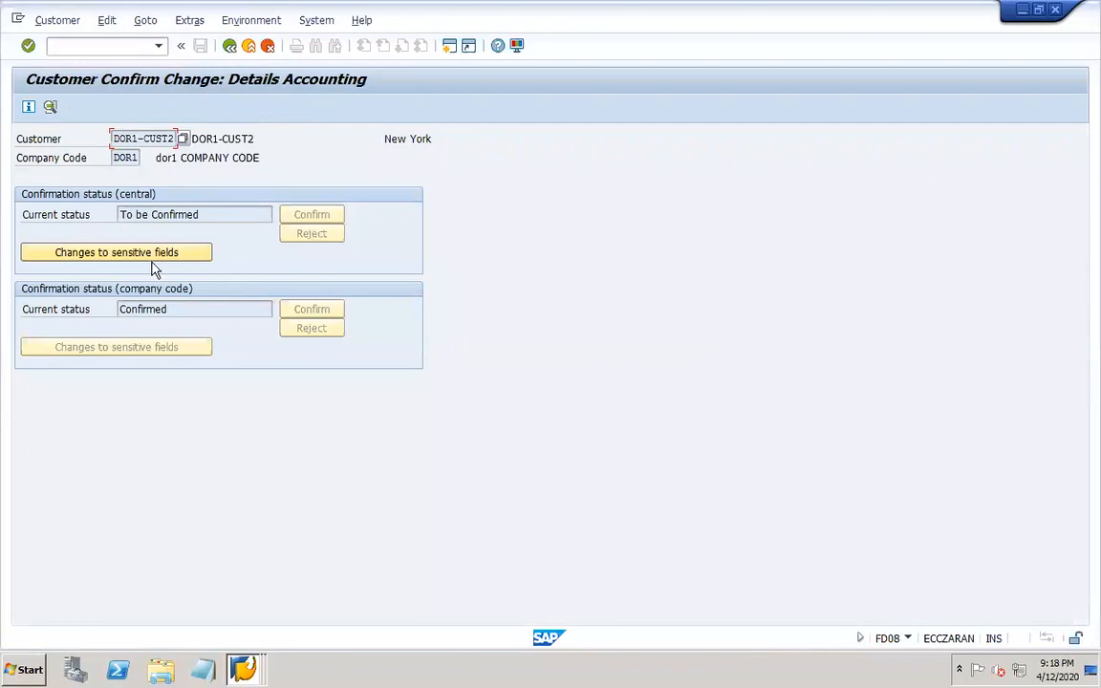
{"action": "double_click", "coordinate": [204, 218]}
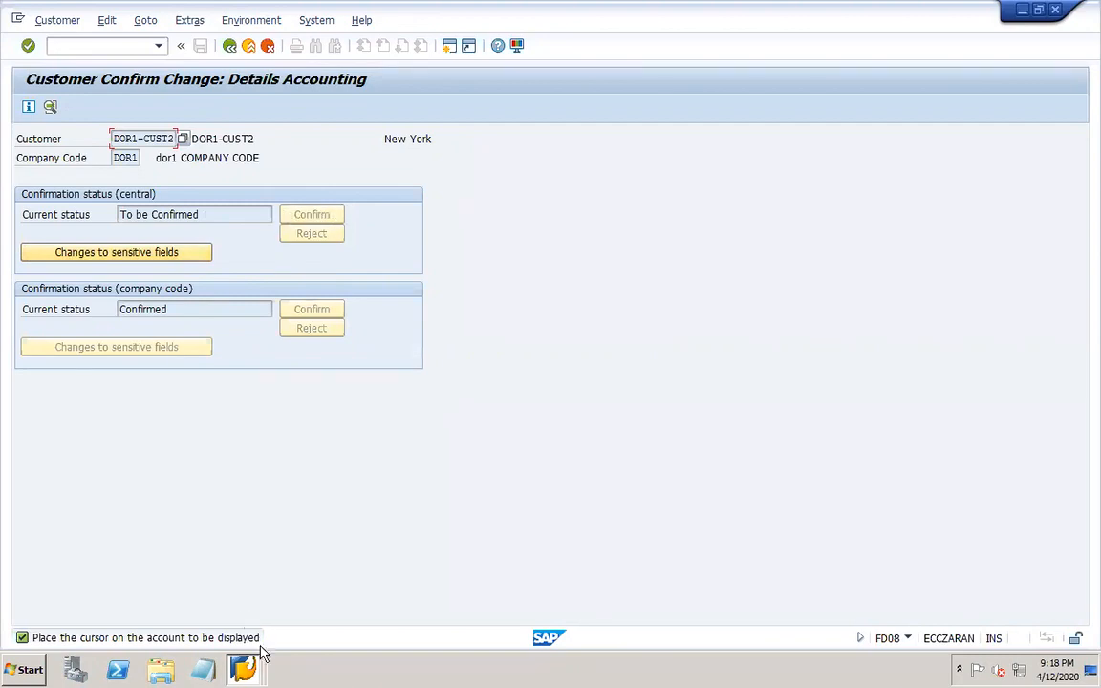
Close the Display G/L Account Centrally session and return to the customer confirmation details
{"action": "left_click", "coordinate": [243, 669]}
{"action": "left_click", "coordinate": [359, 610]}
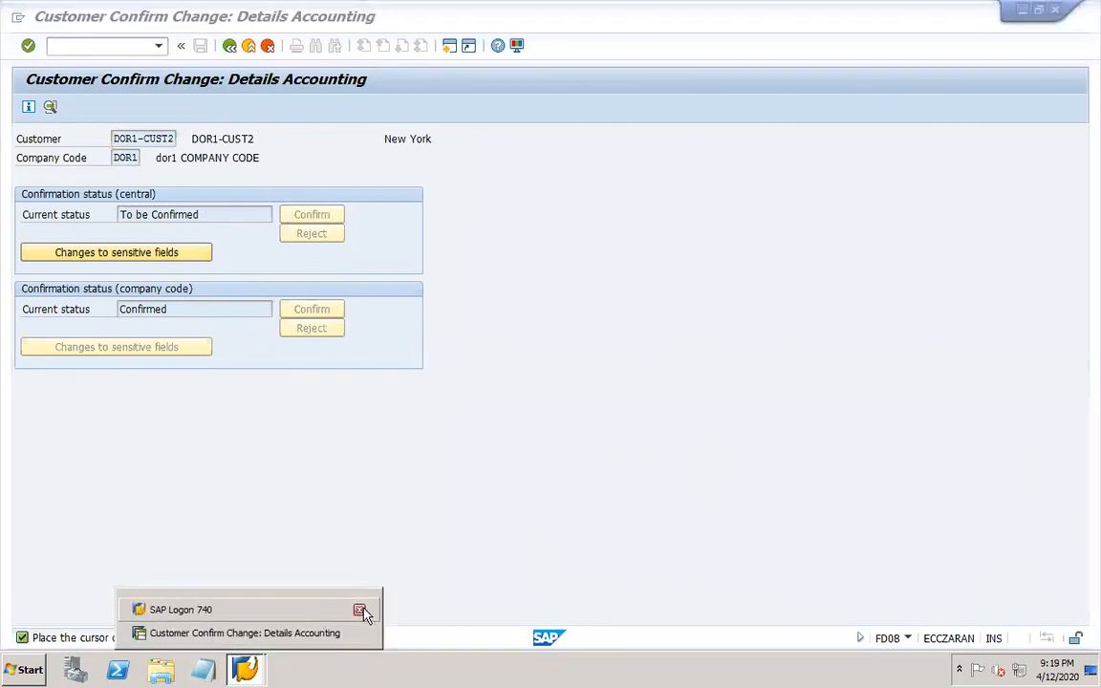
{"action": "left_click", "coordinate": [283, 401]}
Restart transaction FD08 for customer DOR1-CUST2 in company code DOR1 and try to confirm the central changes
{"action": "left_click", "coordinate": [99, 46]}
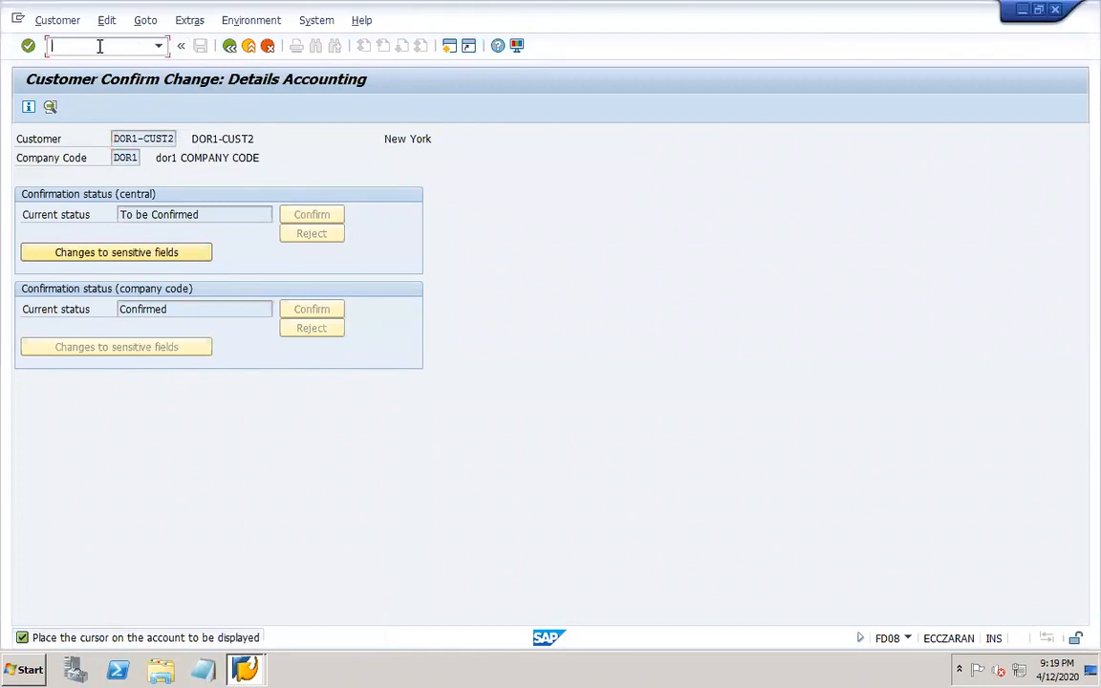
{"action": "type", "text": "/NFD08"}
{"action": "key", "text": "Return"}
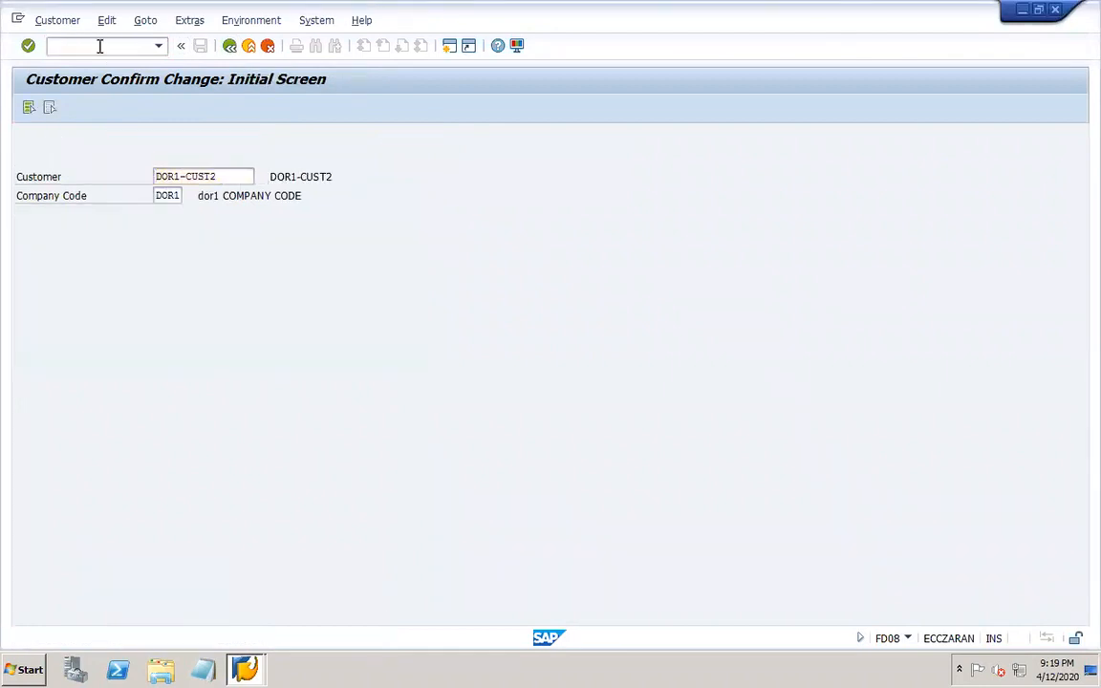
{"action": "key", "text": "Return"}
{"action": "left_click", "coordinate": [301, 217]}
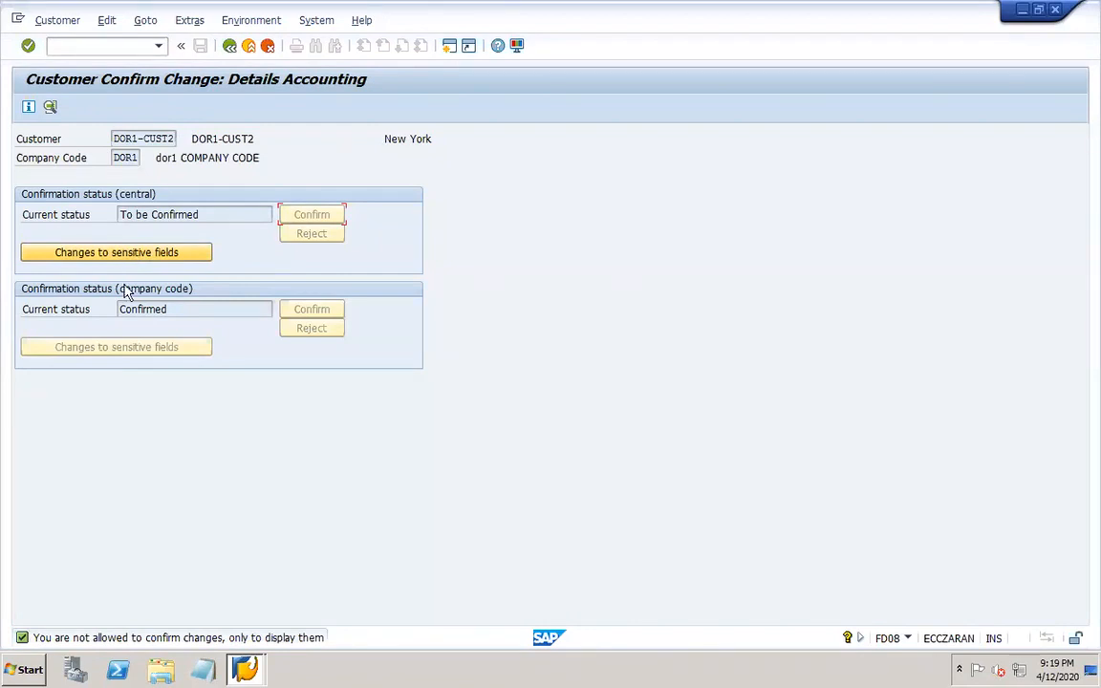
Start transaction SPRO in a new session and display the SAP Reference IMG
{"action": "left_click", "coordinate": [246, 667]}
{"action": "left_click", "coordinate": [235, 633]}
{"action": "left_click", "coordinate": [119, 46]}
{"action": "type", "text": "/OSPRO"}
{"action": "key", "text": "Return"}
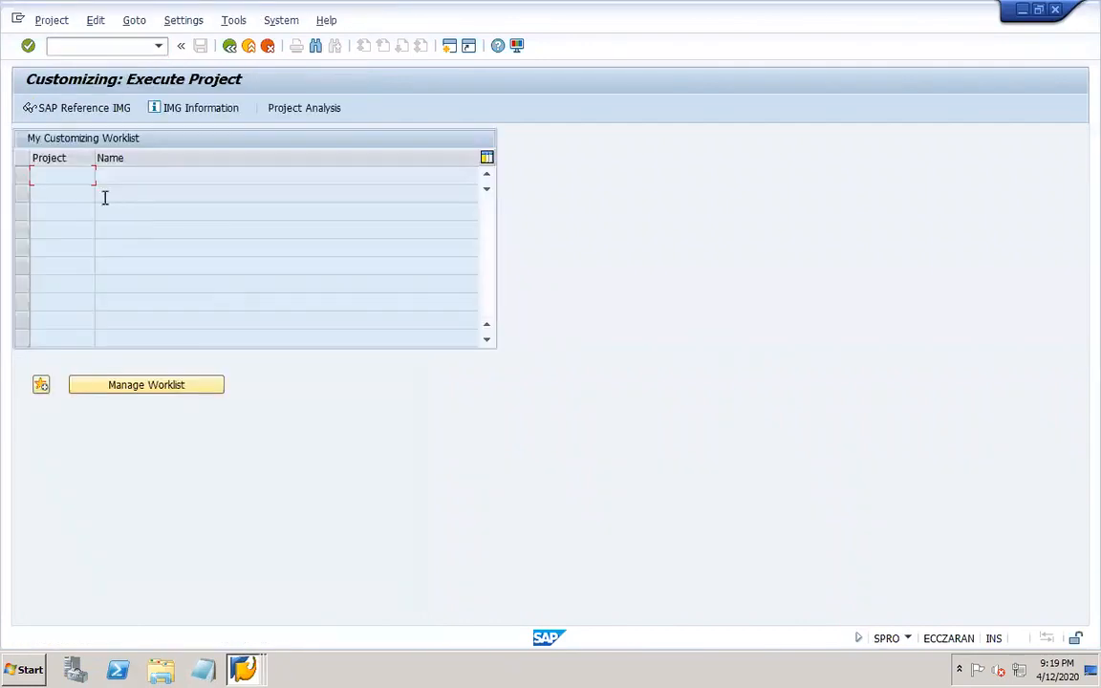
{"action": "left_click", "coordinate": [77, 108]}
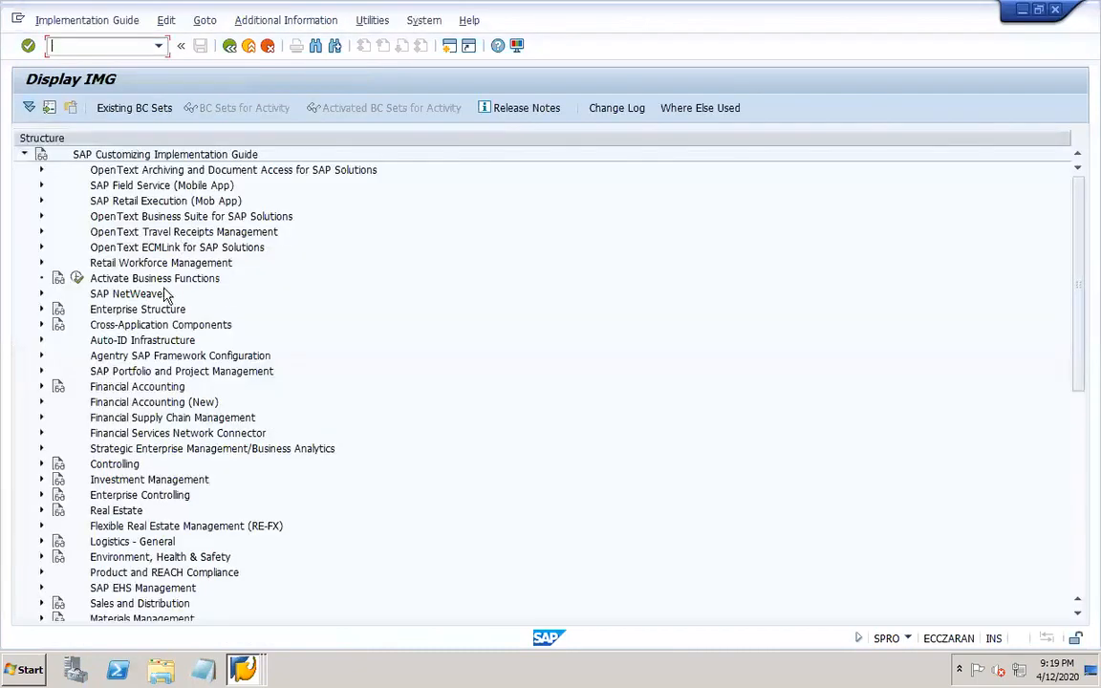
Open Define Sensitive Fields for Dual Control (Customers) within the customer master data preparations of Financial Accounting and examine the KNBK-BANKL and KNBK-BANKN entries
{"action": "left_click", "coordinate": [42, 386]}
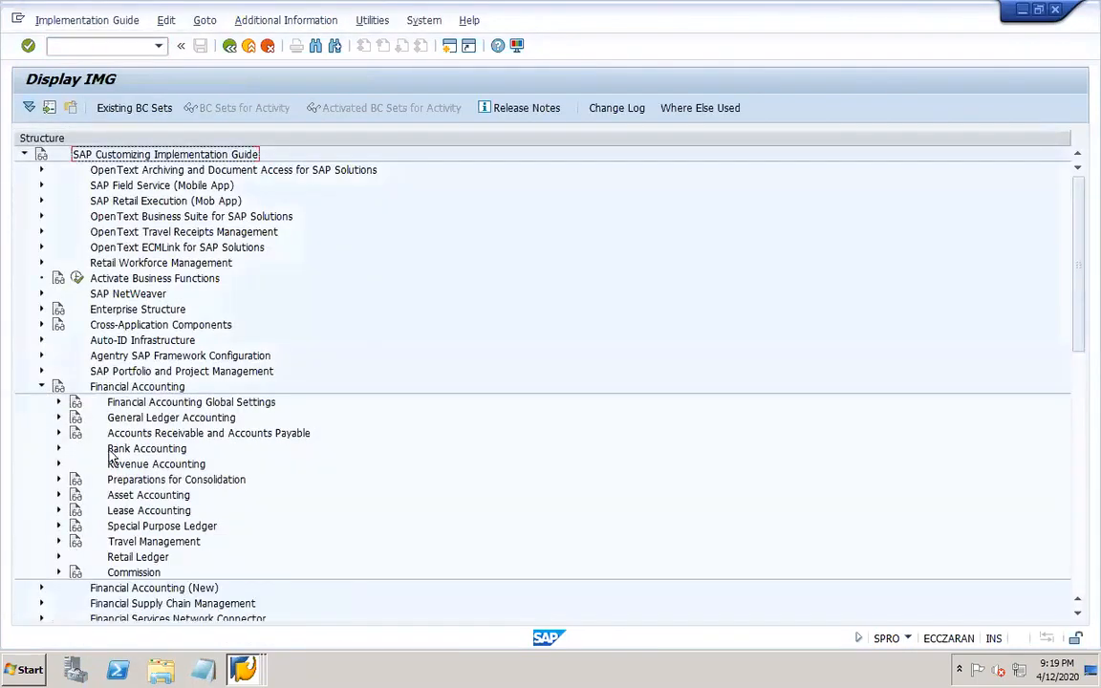
{"action": "left_click", "coordinate": [58, 433]}
{"action": "left_click", "coordinate": [77, 448]}
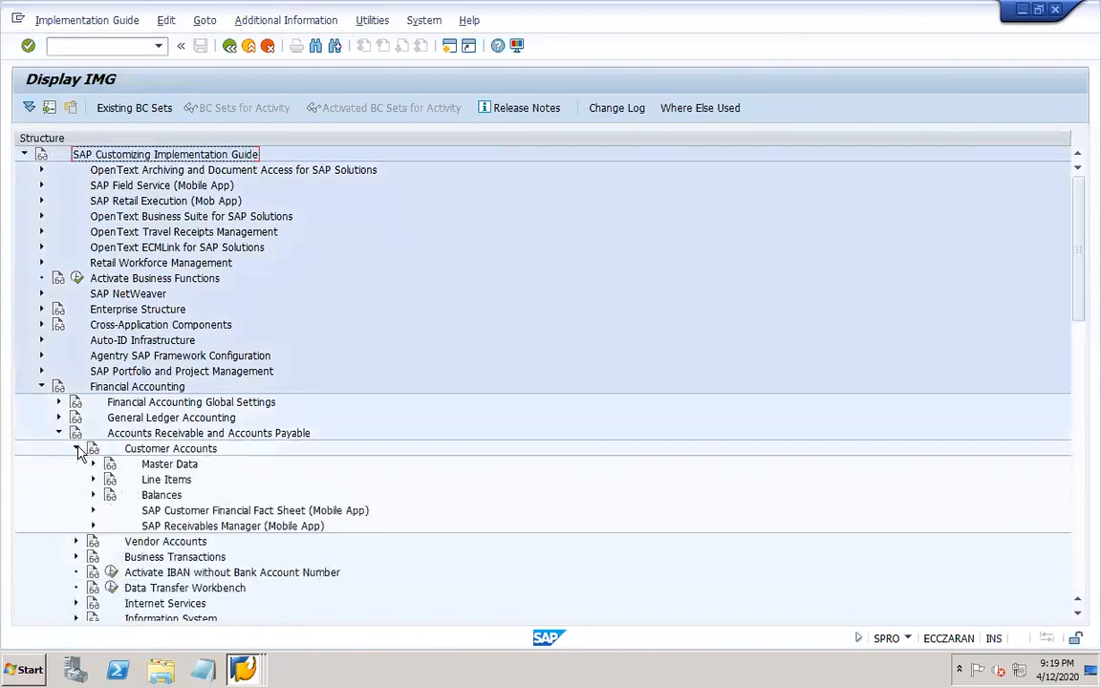
{"action": "left_click", "coordinate": [92, 463]}
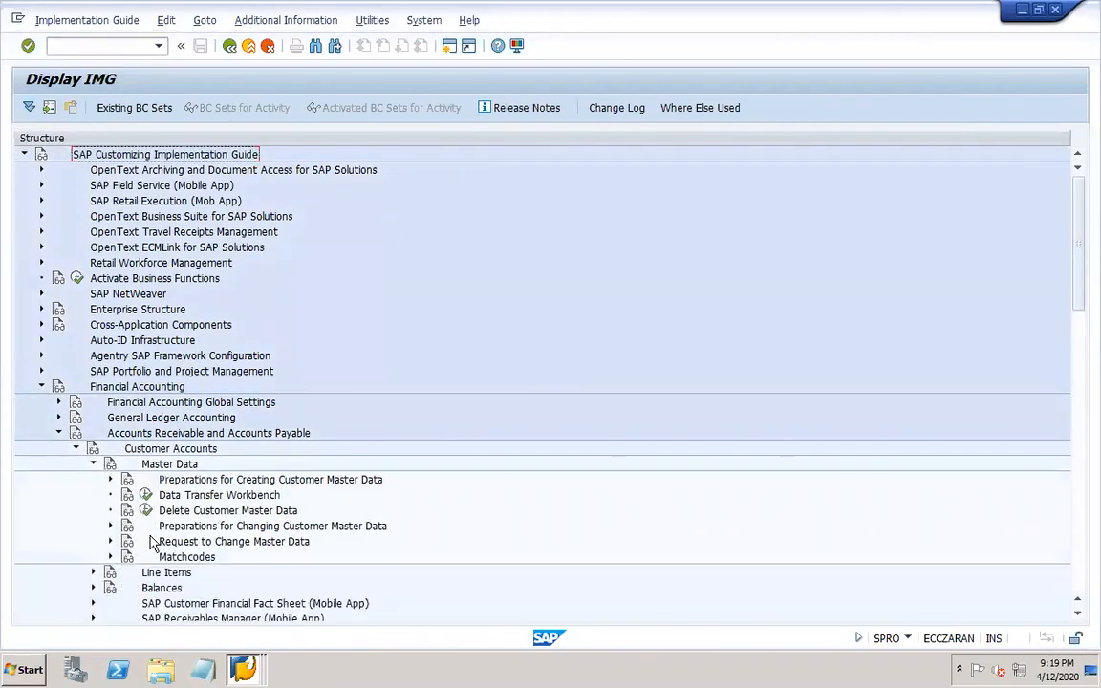
{"action": "left_click", "coordinate": [110, 479]}
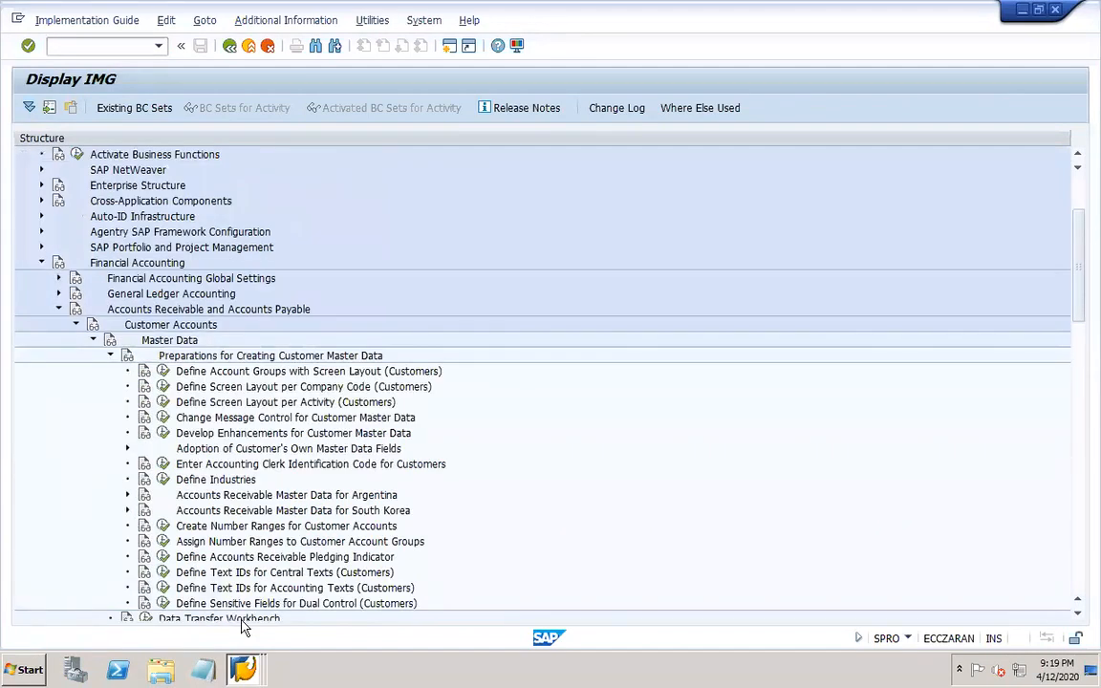
{"action": "left_click", "coordinate": [163, 603]}
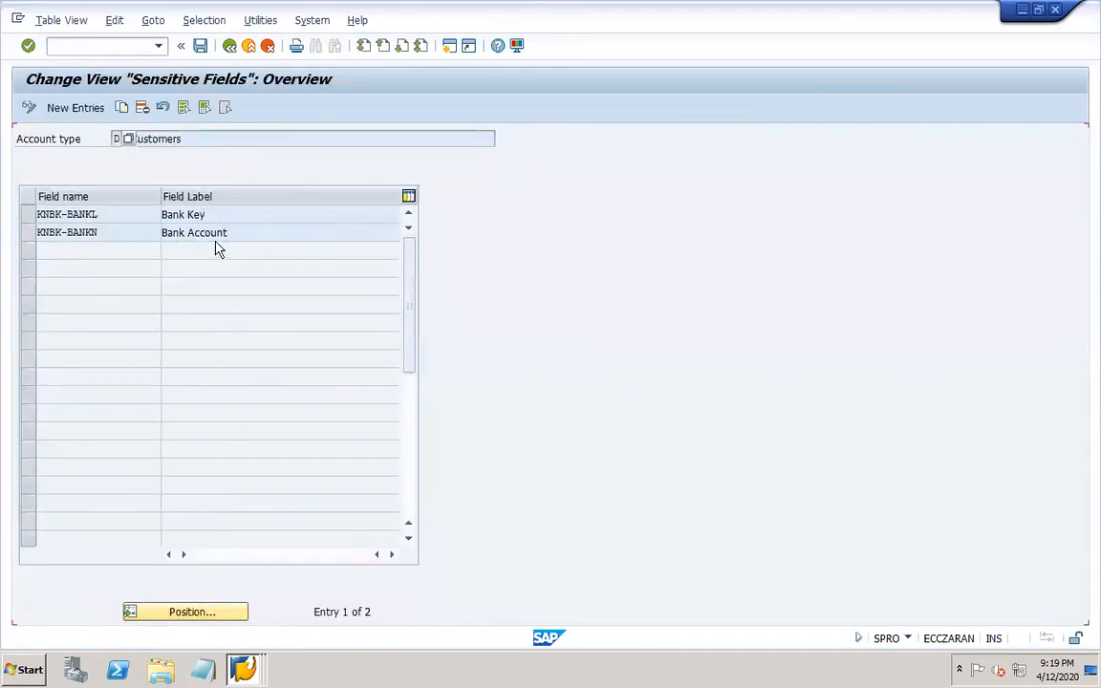
{"action": "double_click", "coordinate": [121, 208]}
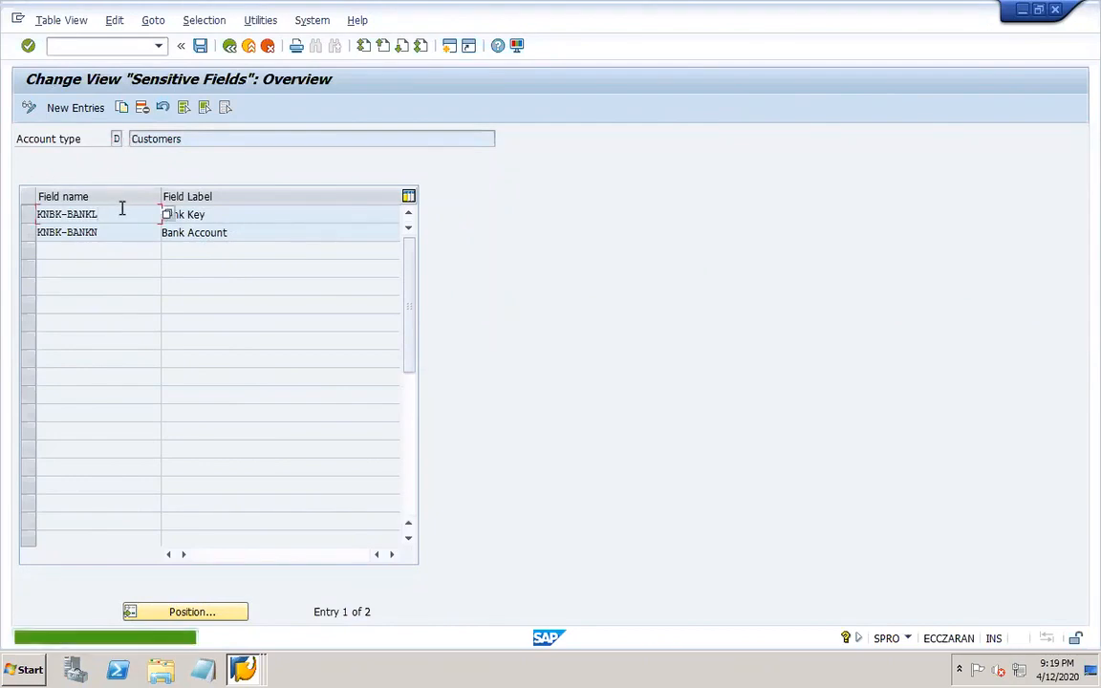
Return to the FD08 session, select the customer number and keep the session open by declining the log-off
{"action": "key", "text": "alt+Tab"}
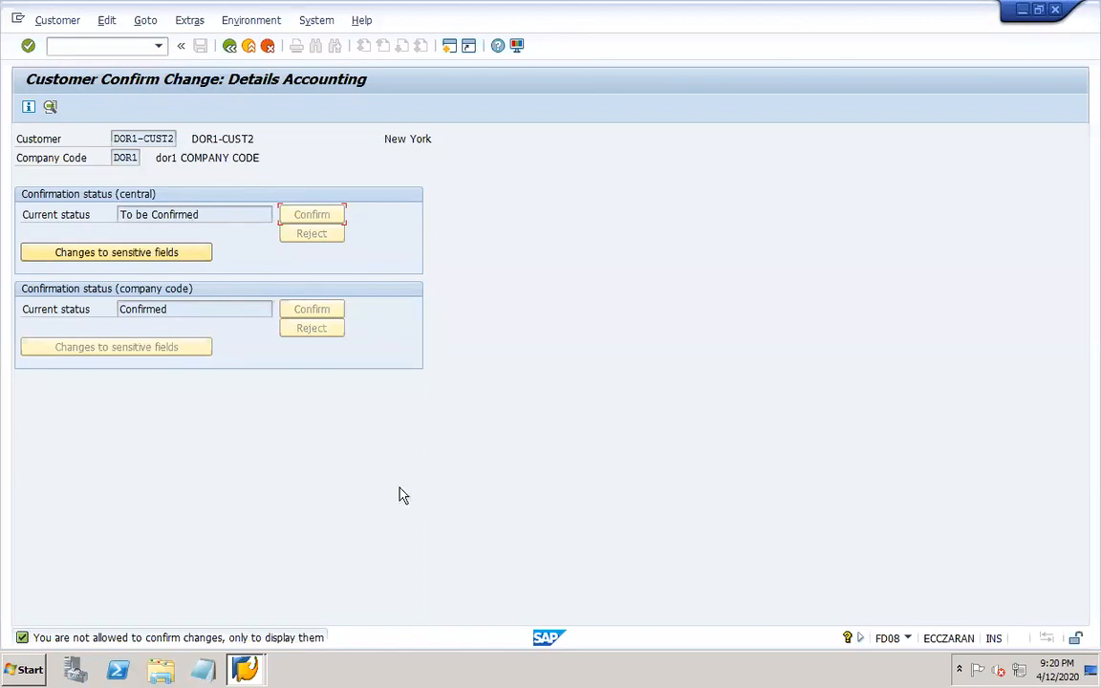
{"action": "left_click_drag", "start_coordinate": [112, 138], "coordinate": [215, 138]}
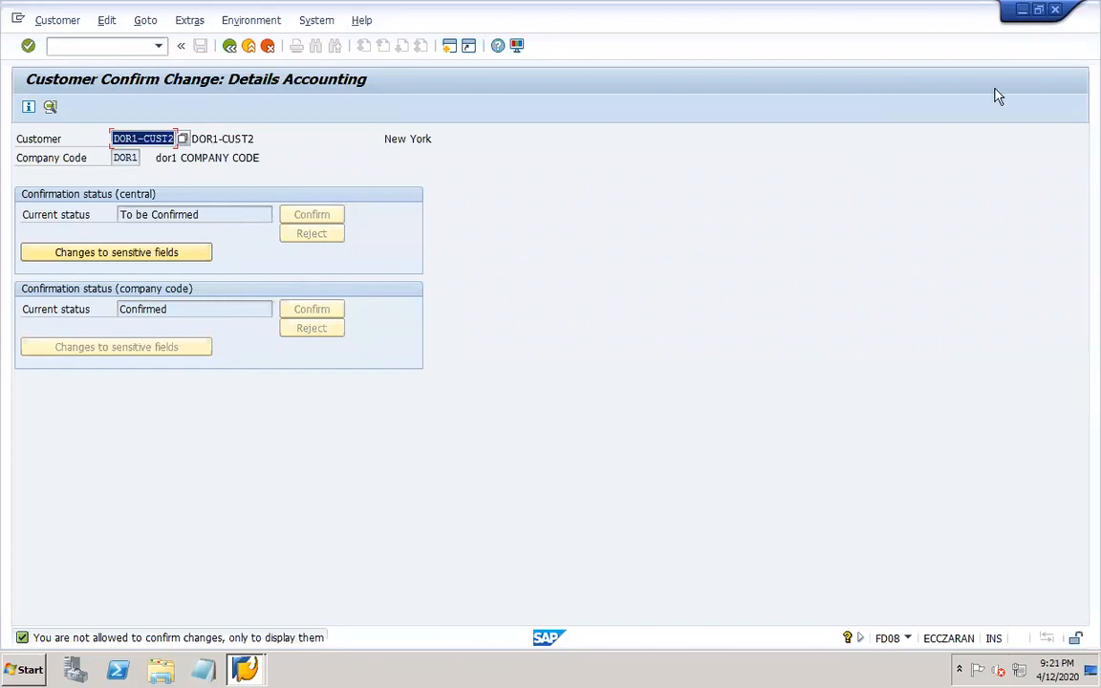
{"action": "left_click", "coordinate": [1056, 10]}
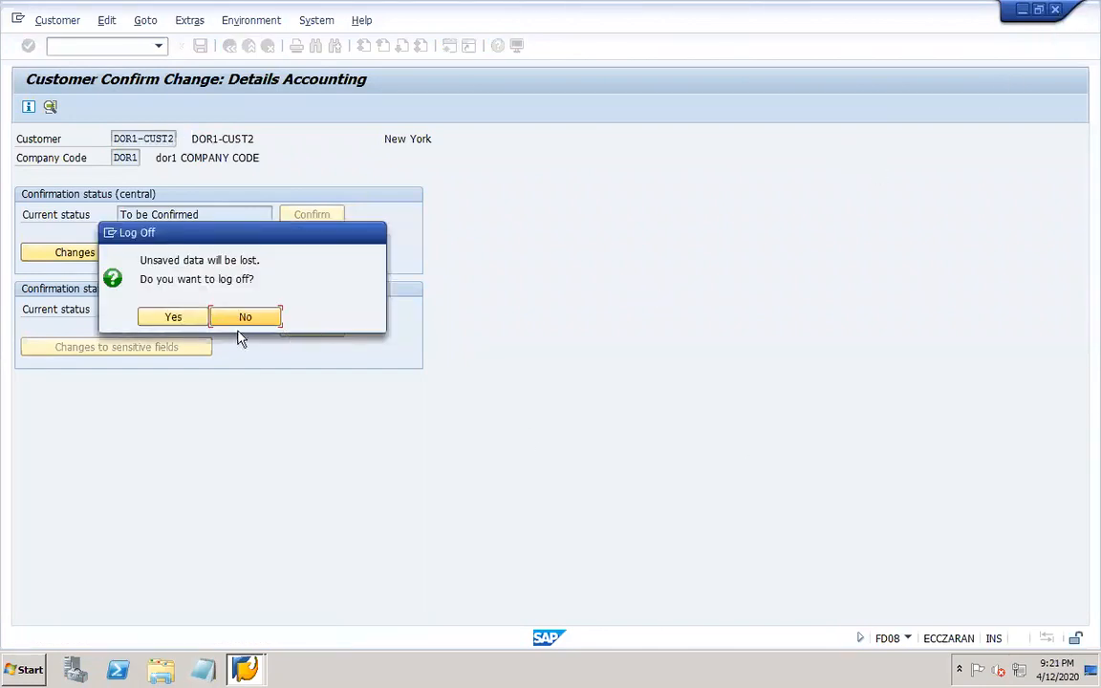
{"action": "left_click", "coordinate": [240, 317]}
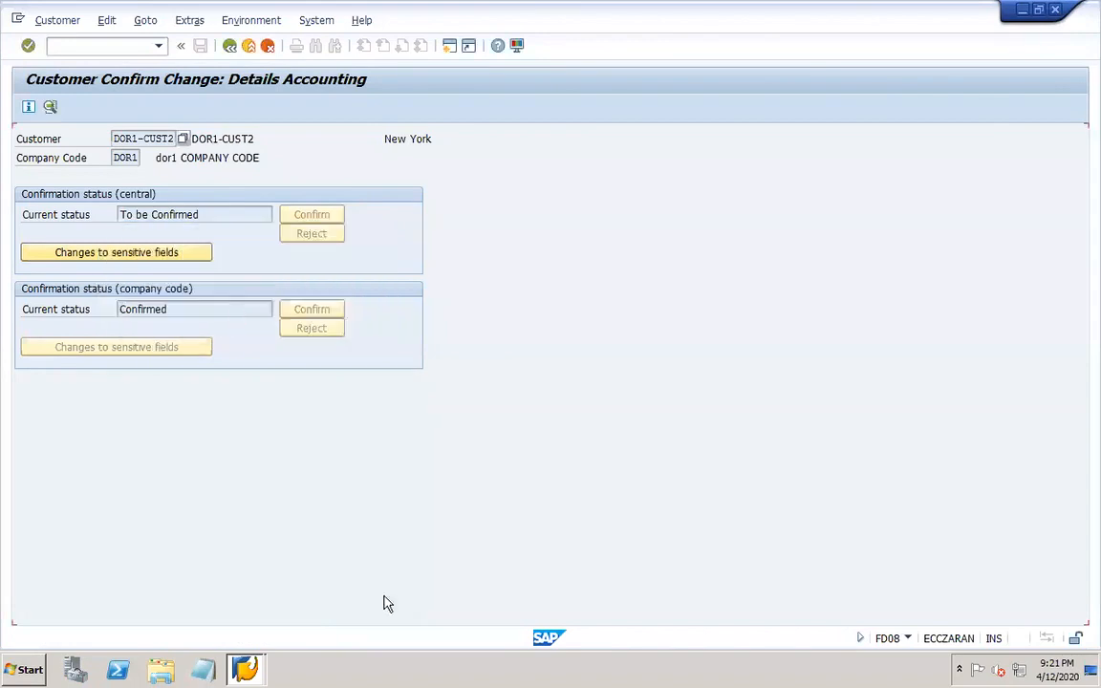
Switch to the PowerPoint work notes and complete the Master data line on slide 30 as XD01-XD07
{"action": "mouse_move", "coordinate": [696, 676]}
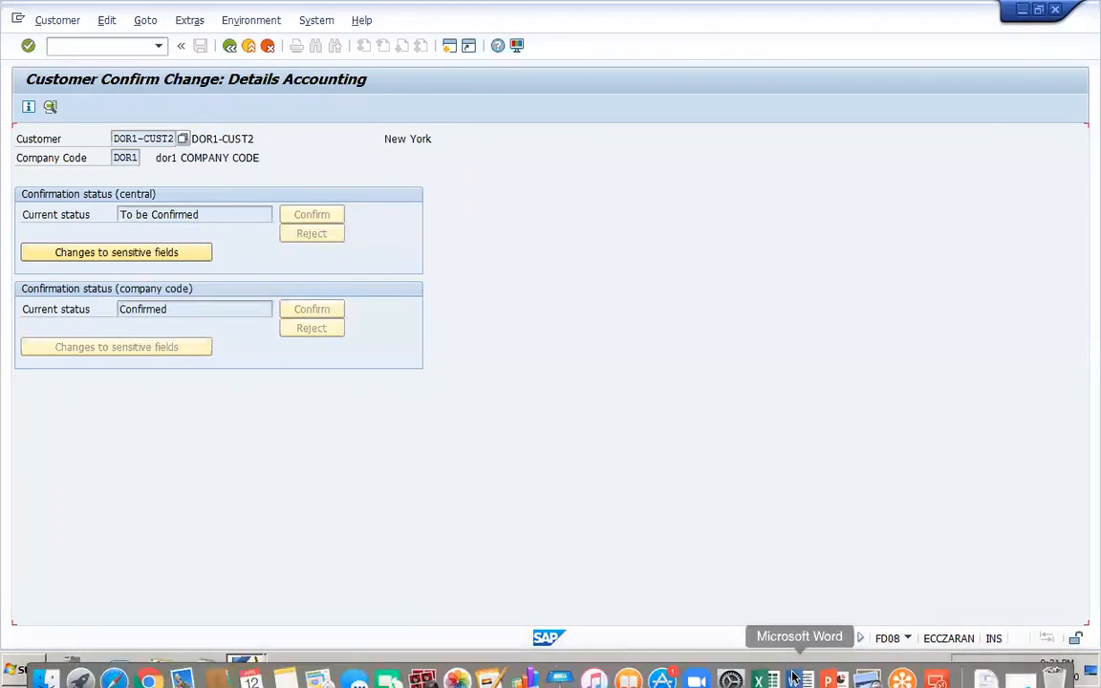
{"action": "left_click", "coordinate": [839, 669]}
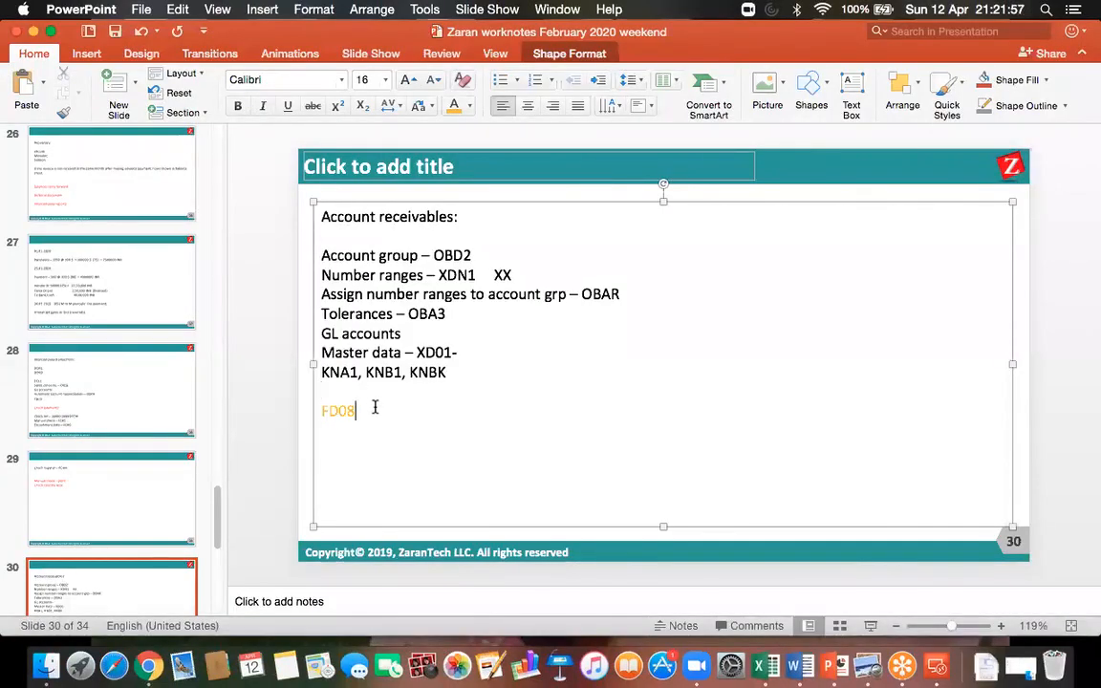
{"action": "left_click", "coordinate": [472, 359]}
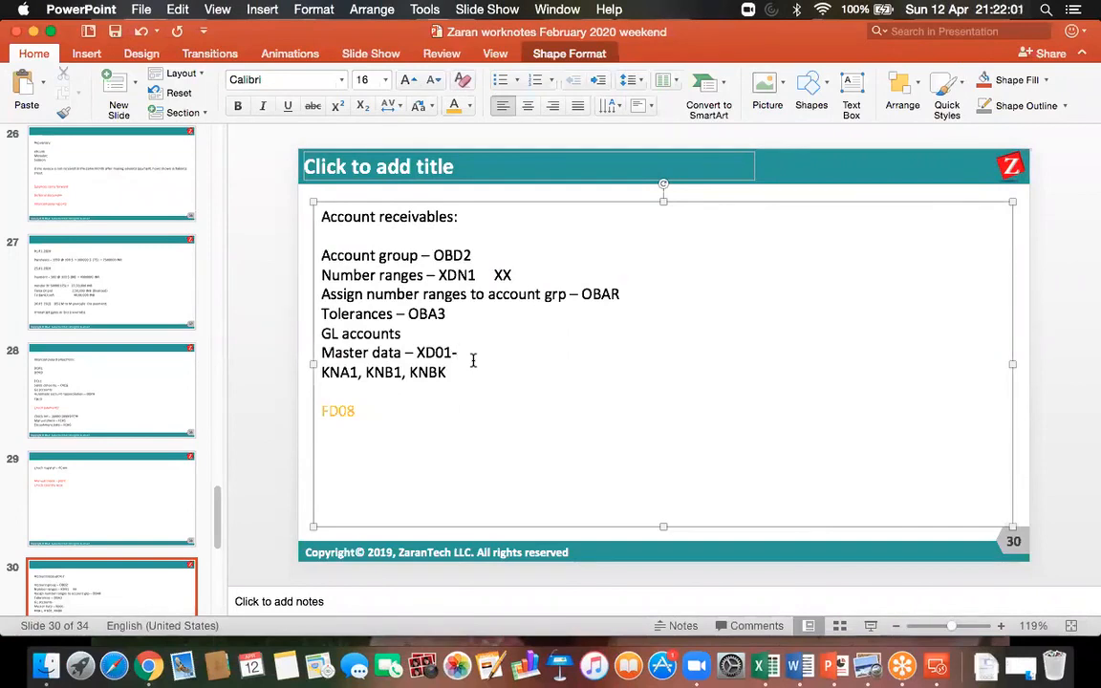
{"action": "type", "text": "XD07"}
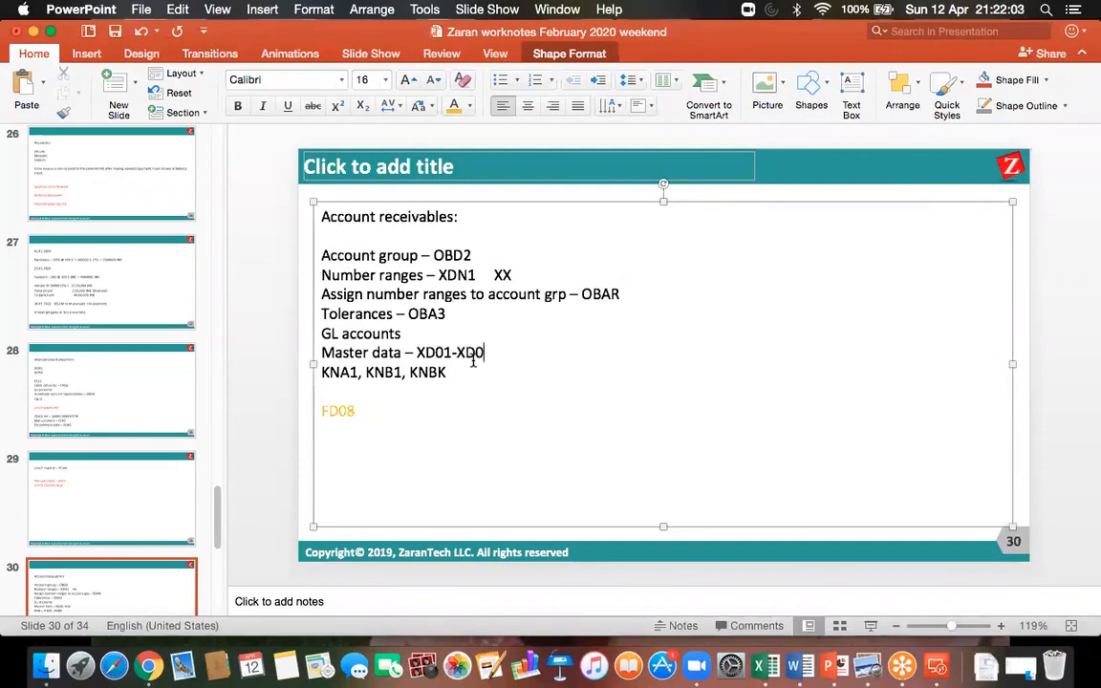
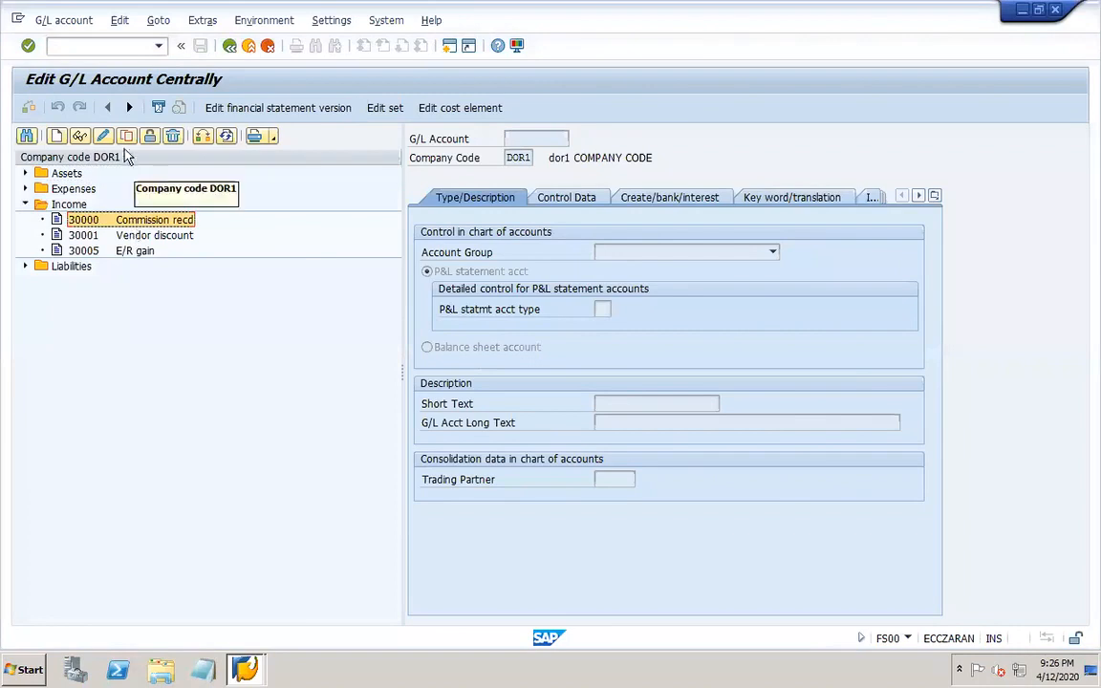
Copy the Commission recd G/L account as new account 30006 in company code DOR1
{"action": "left_click", "coordinate": [126, 135]}
{"action": "left_click", "coordinate": [213, 281]}
{"action": "key", "text": "BackSpace"}
{"action": "type", "text": "6"}
{"action": "key", "text": "Return"}
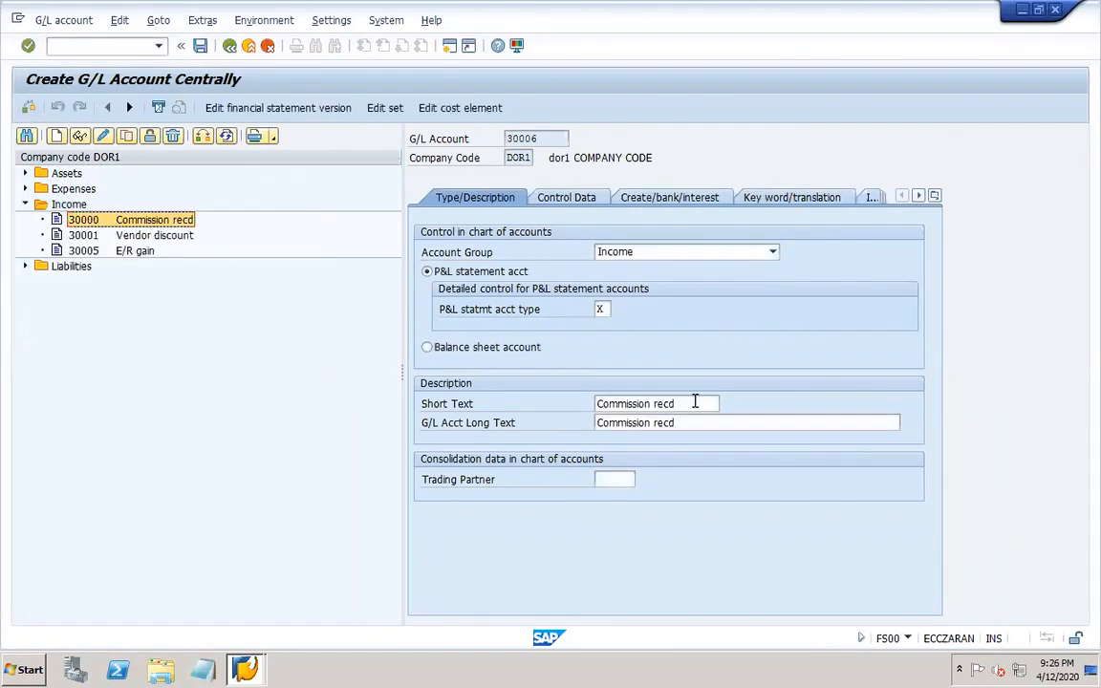
Set both the short text and the long text of account 30006 to Sales AR and save the account
{"action": "left_click_drag", "start_coordinate": [688, 408], "coordinate": [576, 394]}
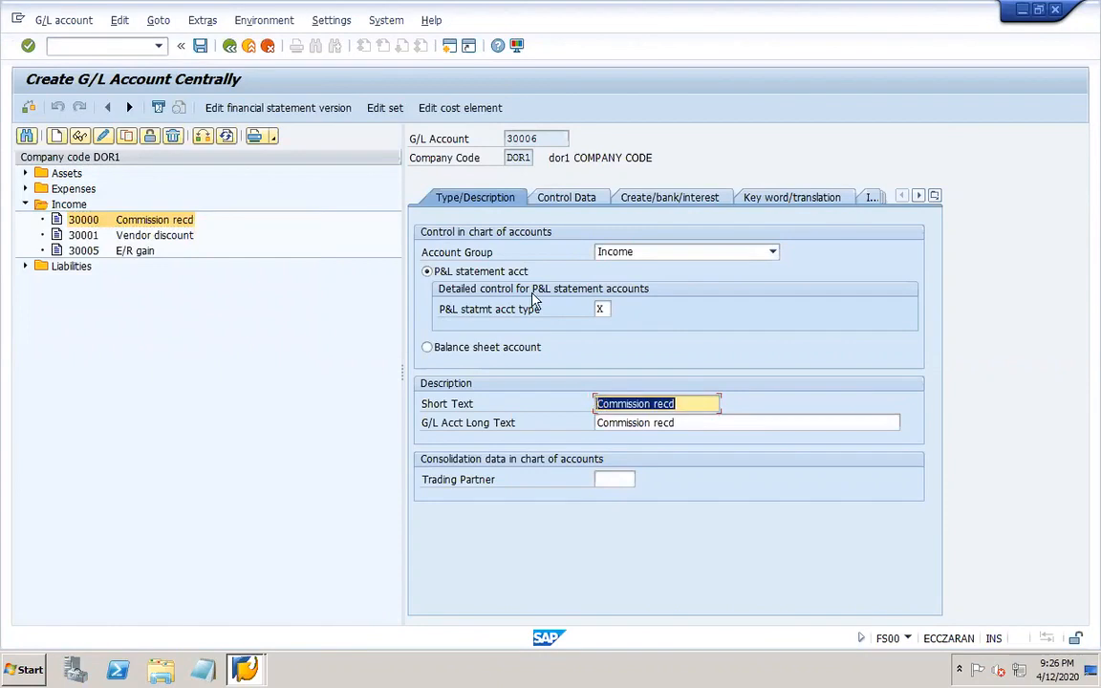
{"action": "type", "text": "Sales AR"}
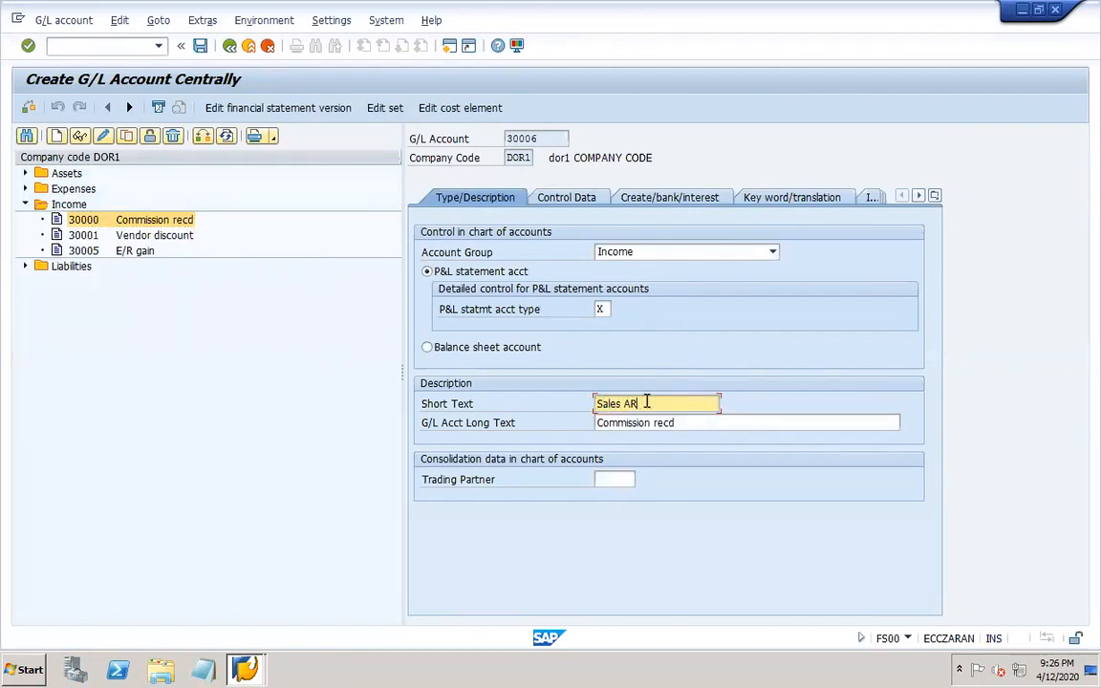
{"action": "left_click_drag", "start_coordinate": [646, 403], "coordinate": [555, 408]}
{"action": "key", "text": "ctrl+c"}
{"action": "key", "text": "Tab"}
{"action": "key", "text": "ctrl+v"}
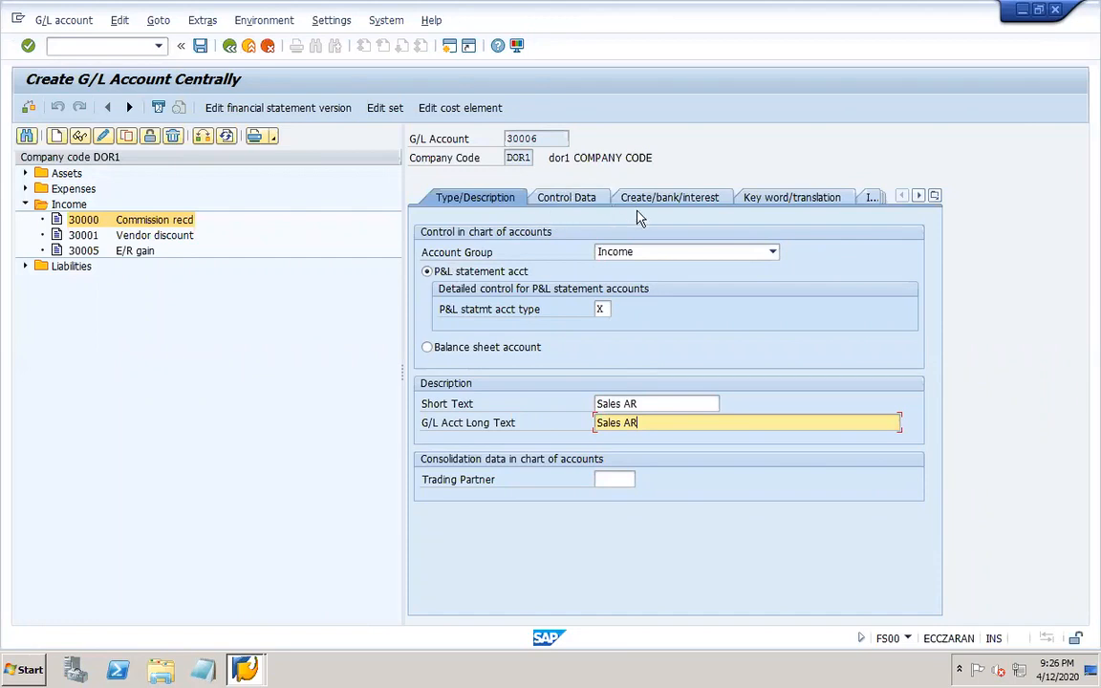
{"action": "left_click", "coordinate": [583, 202]}
{"action": "left_click", "coordinate": [667, 198]}
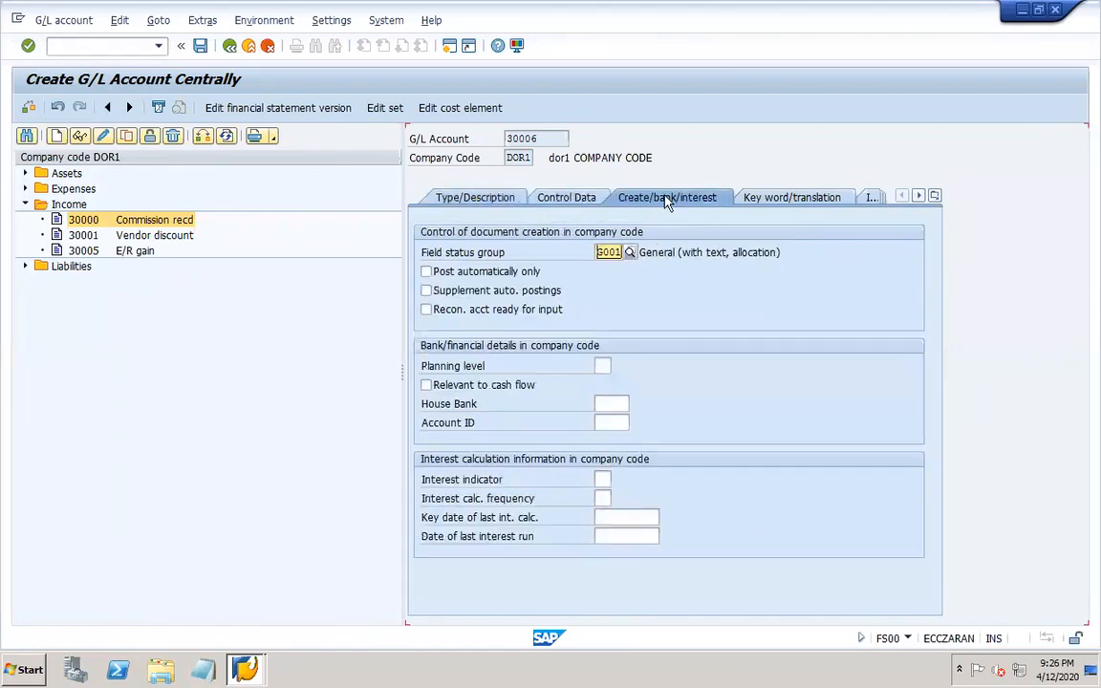
{"action": "left_click", "coordinate": [200, 44]}
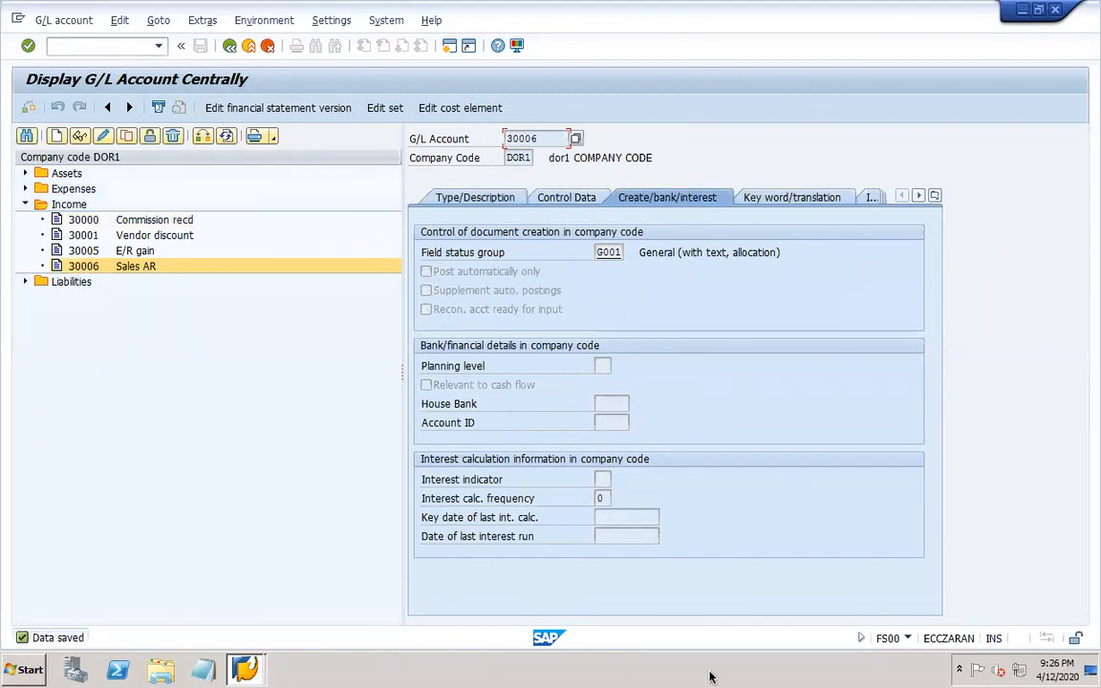
Switch to the PowerPoint work notes, add the line Invoice – F-22/FB70 below the document types and save
{"action": "mouse_move", "coordinate": [791, 676]}
{"action": "left_click", "coordinate": [830, 667]}
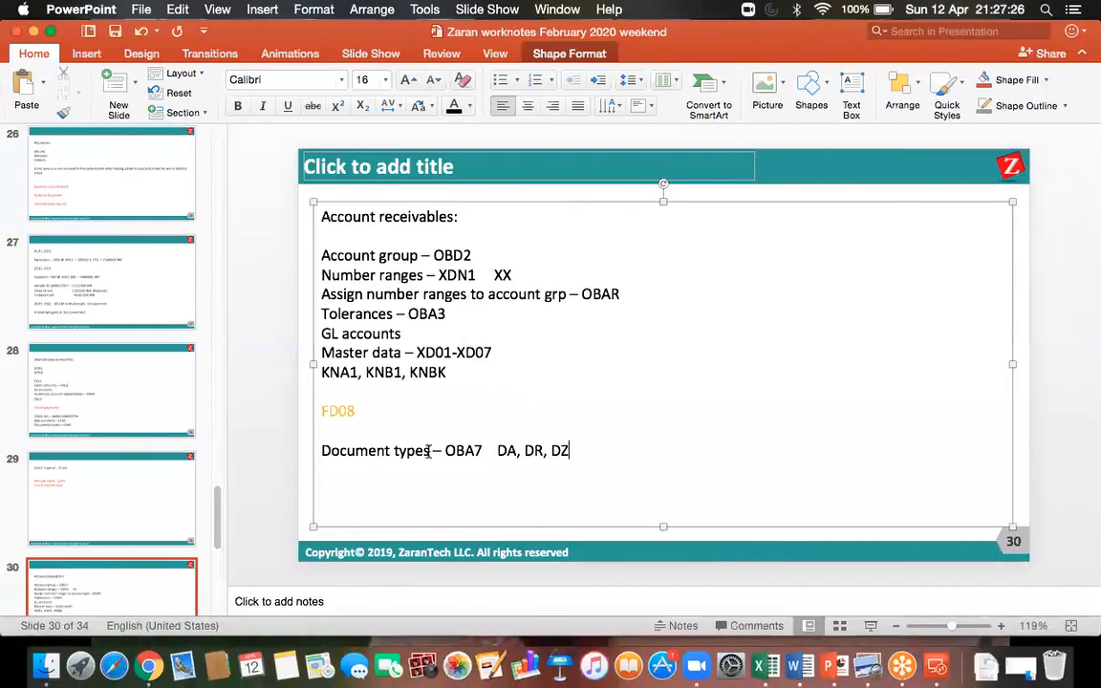
{"action": "type", "text": "Invoice"}
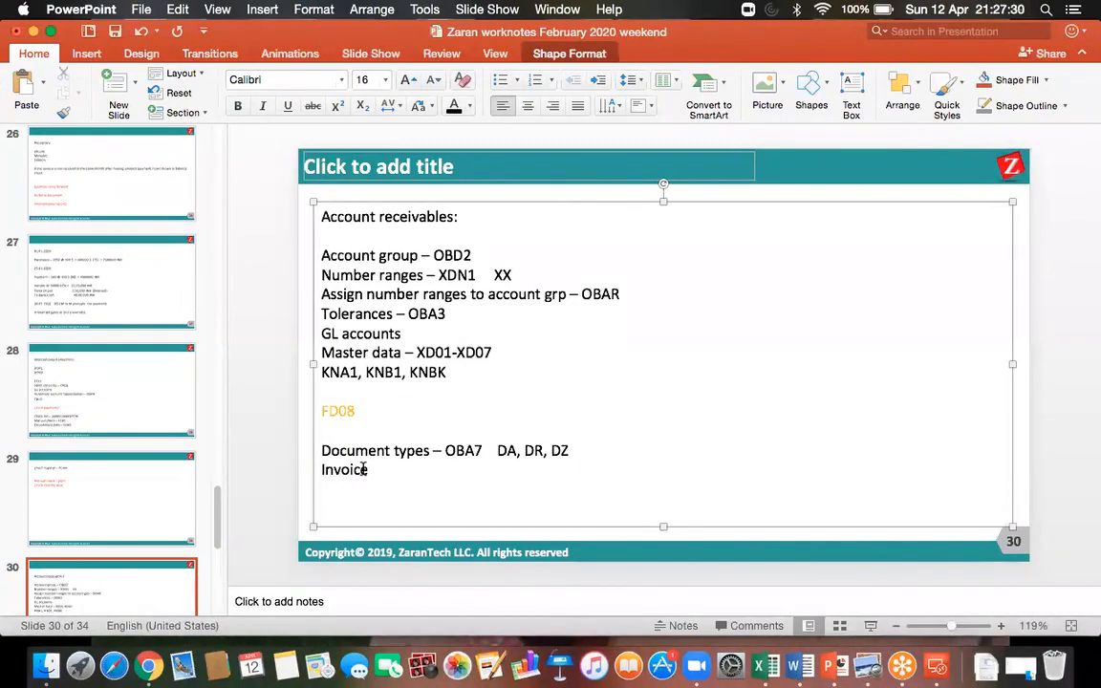
{"action": "type", "text": " - F-22"}
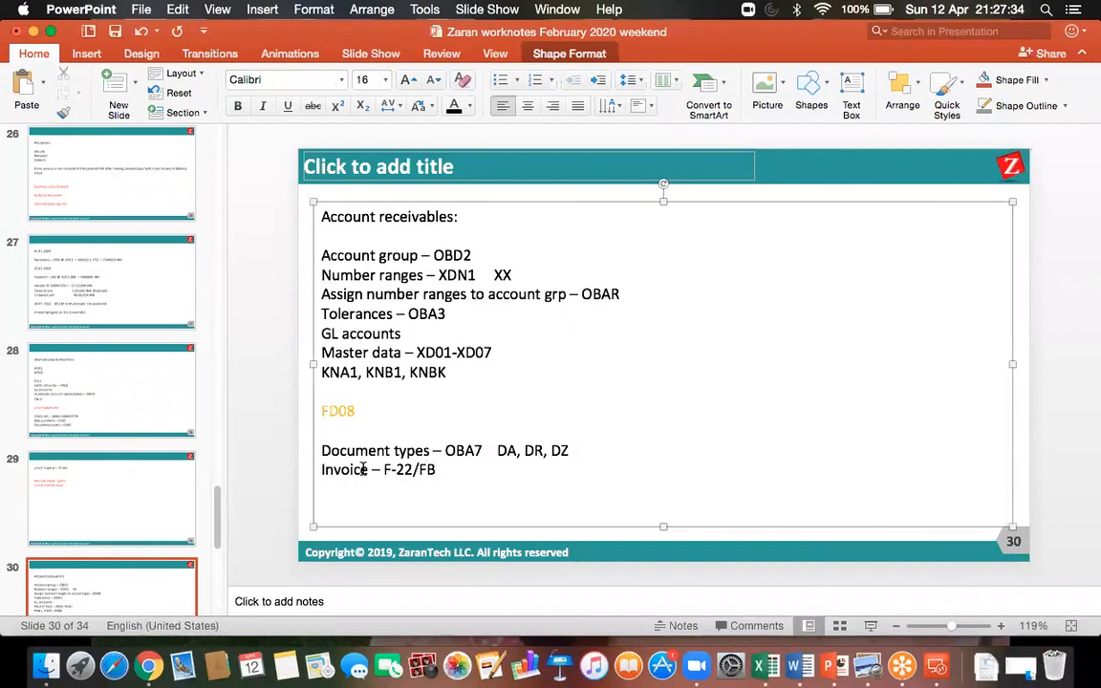
{"action": "type", "text": "/FB70"}
{"action": "key", "text": "super+s"}
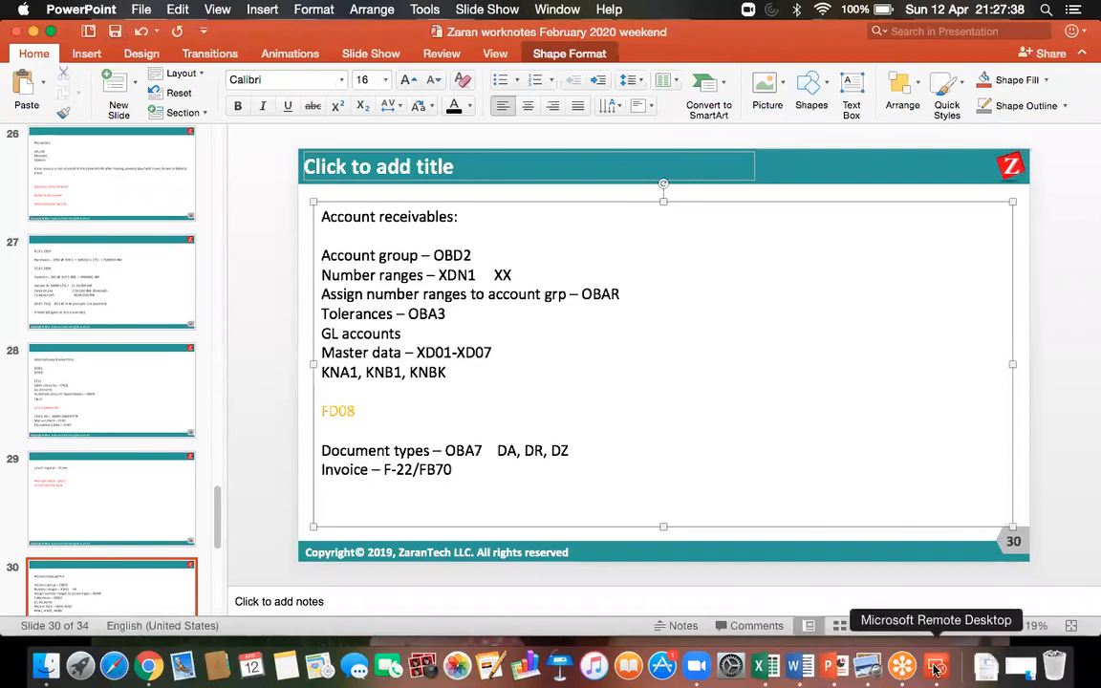
Return to SAP in Microsoft Remote Desktop and start transaction F-22 in a new session
{"action": "left_click", "coordinate": [937, 665]}
{"action": "double_click", "coordinate": [765, 245]}
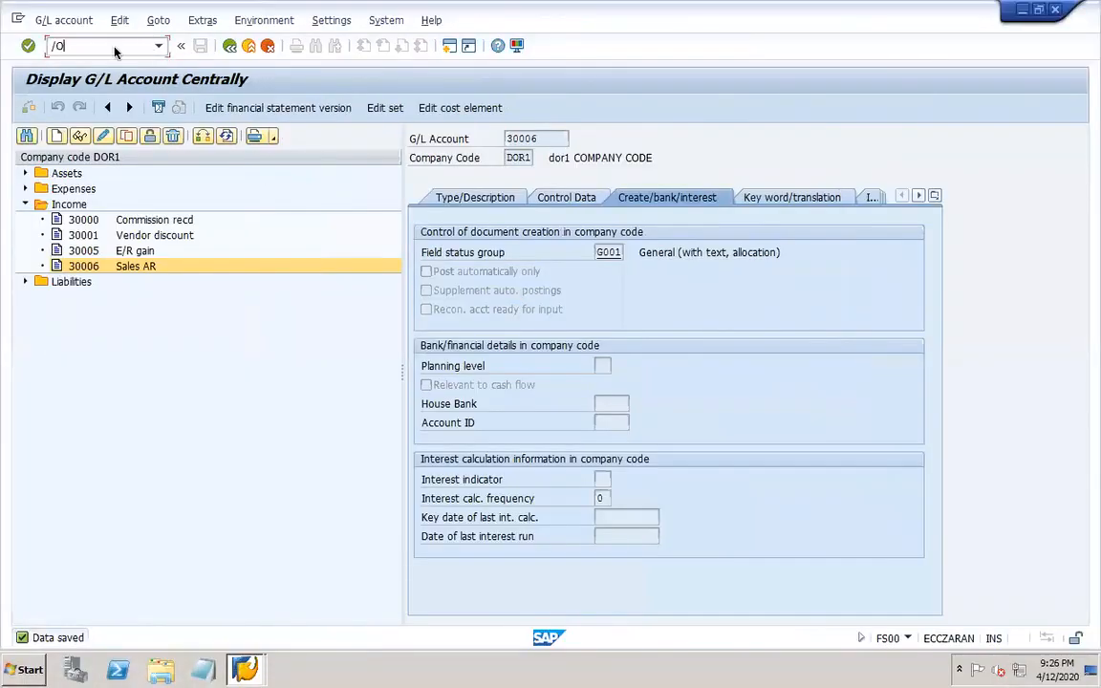
{"action": "key", "text": "Return"}
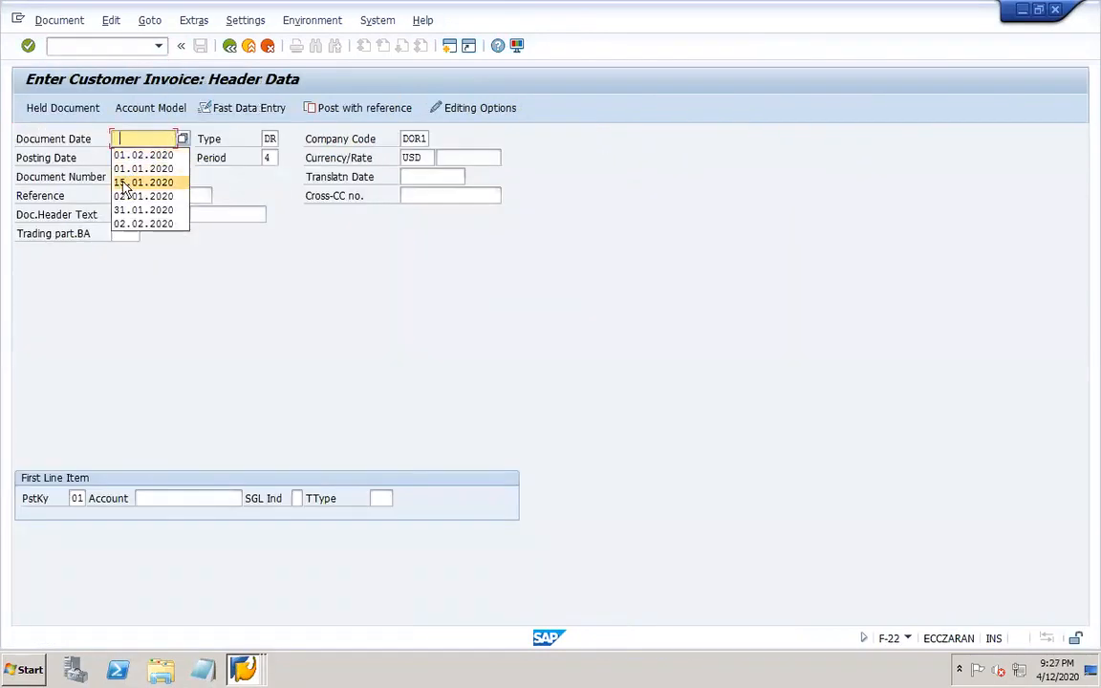
Set the customer invoice's document date and posting date to 01.01.2020
{"action": "left_click", "coordinate": [140, 168]}
{"action": "key", "text": "Tab"}
{"action": "key", "text": "Tab"}
{"action": "key", "text": "Tab"}
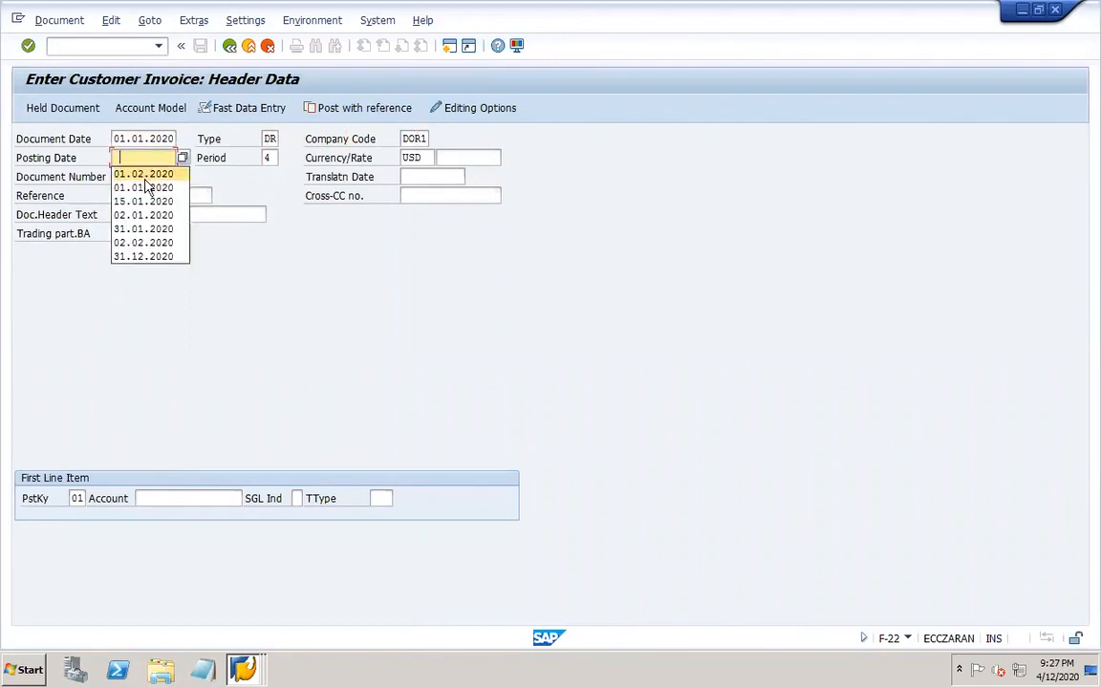
{"action": "left_click", "coordinate": [144, 188]}
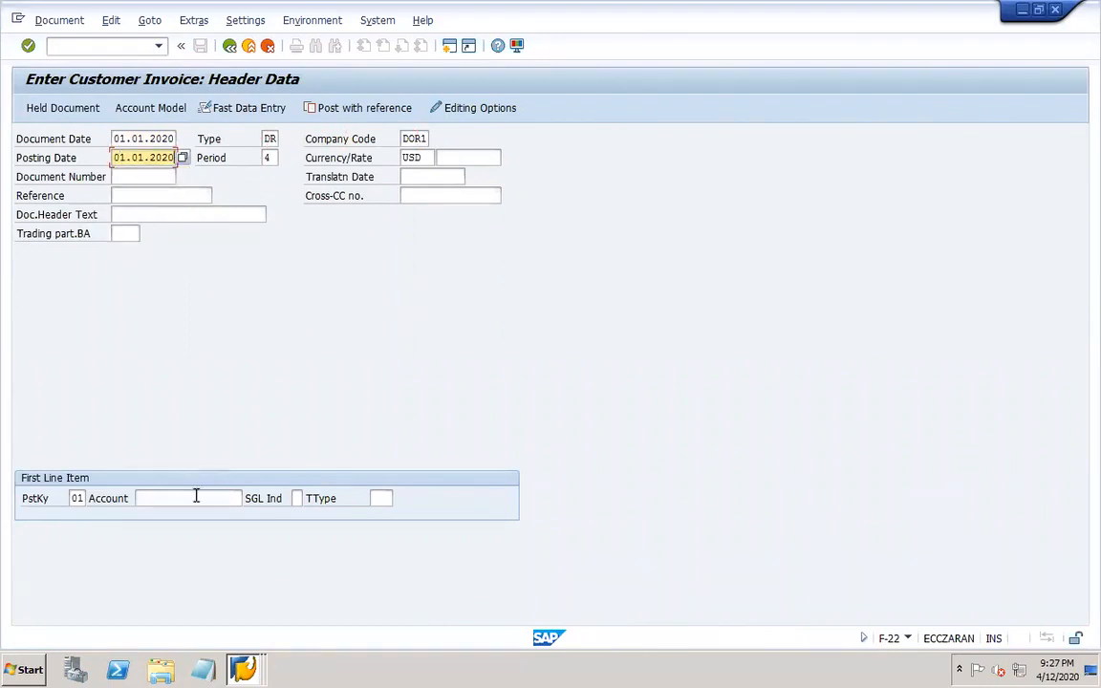
Look up customer DOR1-CUST1 as the account for posting key 01 and proceed to the customer item
{"action": "left_click", "coordinate": [236, 498]}
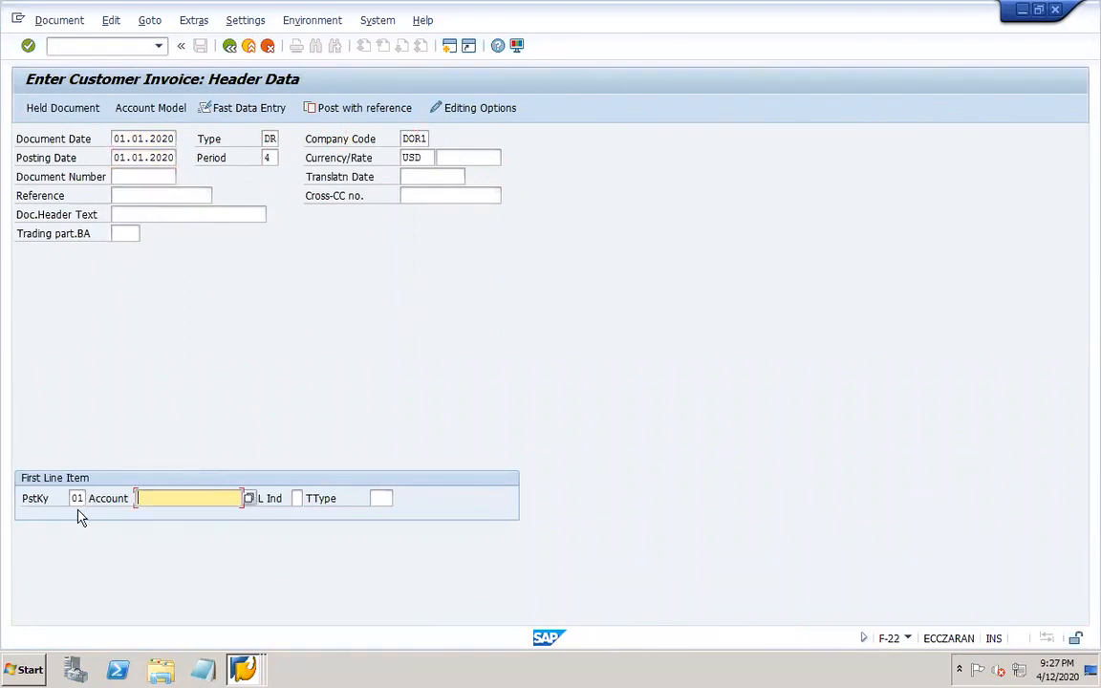
{"action": "left_click", "coordinate": [249, 498]}
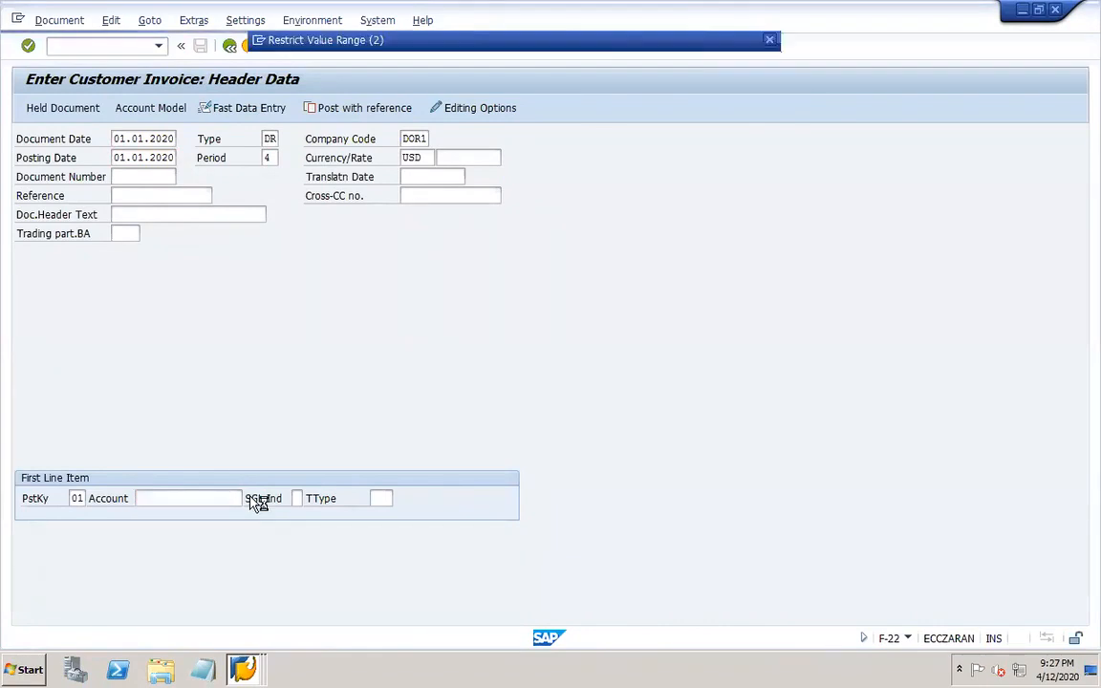
{"action": "key", "text": "Return"}
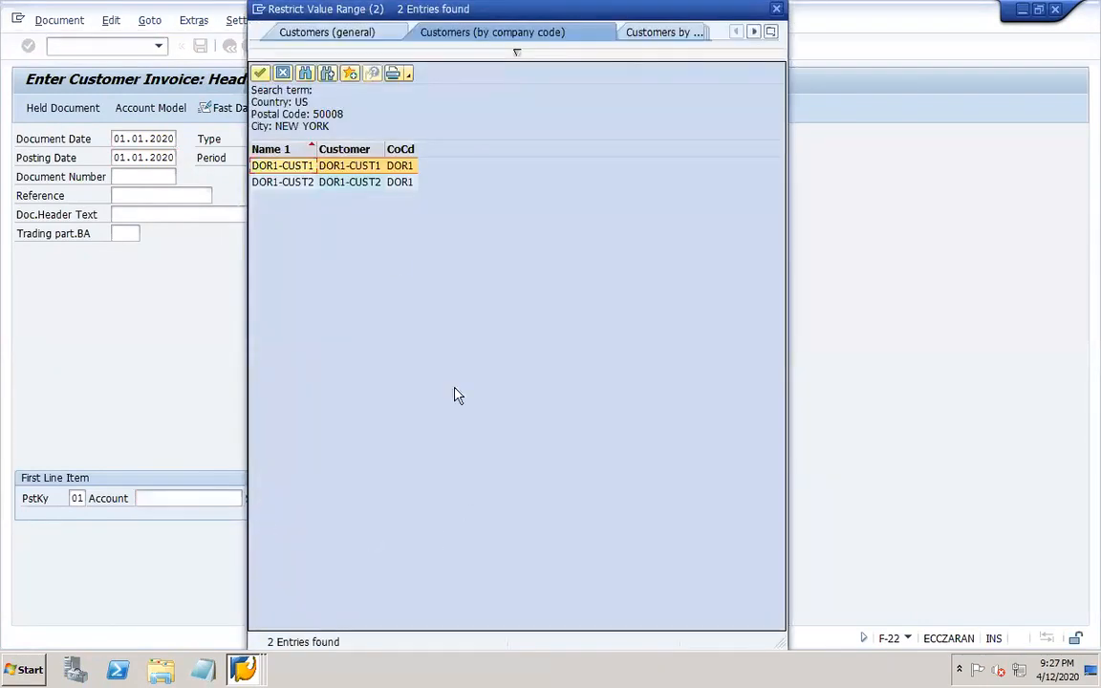
{"action": "double_click", "coordinate": [337, 166]}
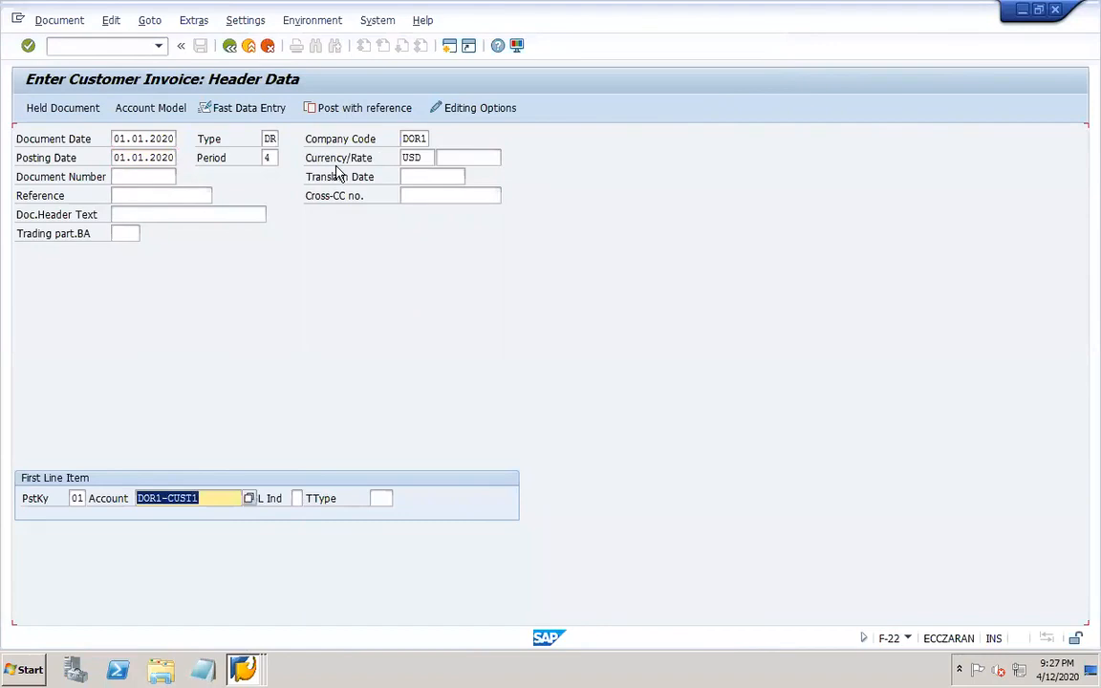
{"action": "key", "text": "Return"}
{"action": "key", "text": "Return"}
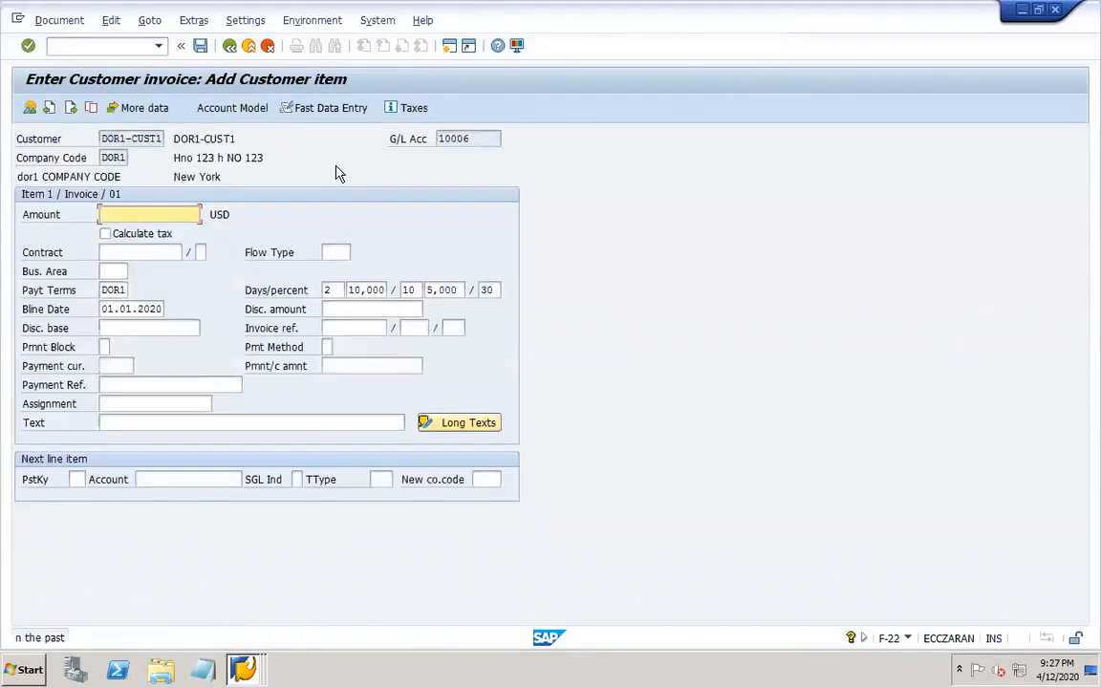
Enter 1000 USD as the customer item's amount and set the payment terms to 0001
{"action": "left_click", "coordinate": [144, 246]}
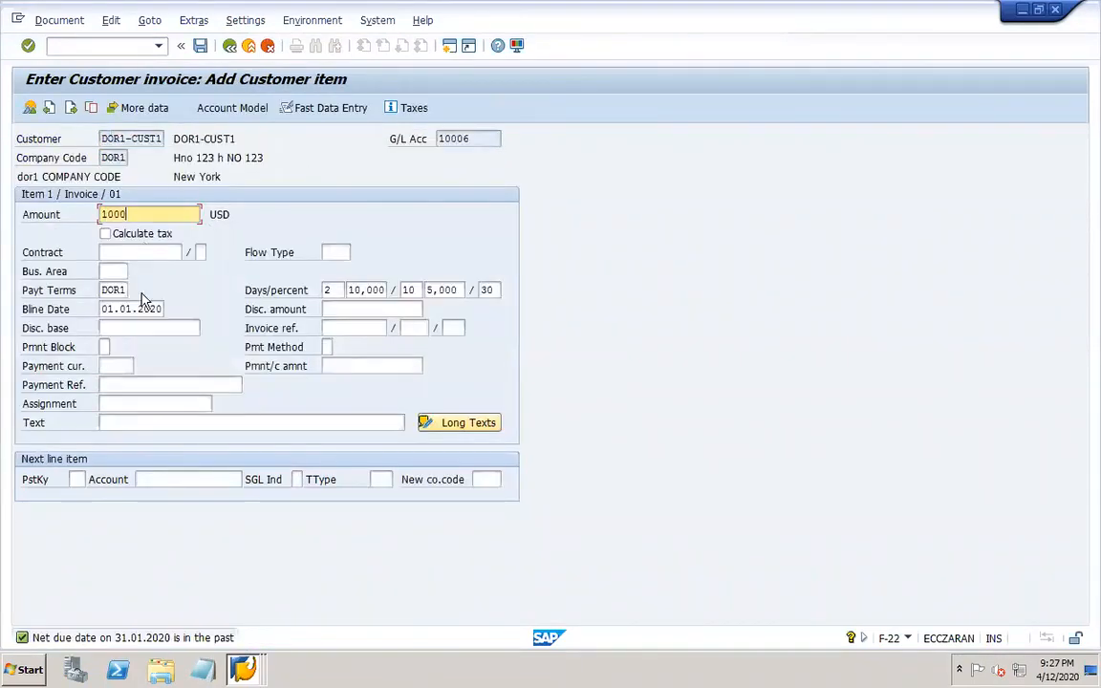
{"action": "right_click", "coordinate": [103, 292]}
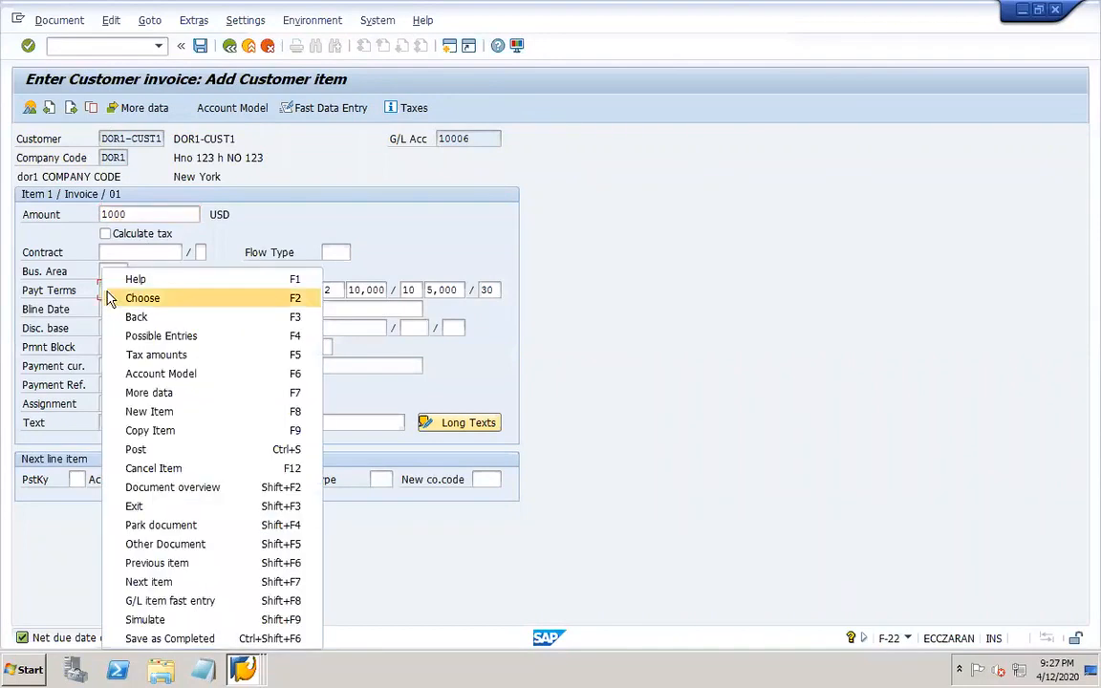
{"action": "left_click", "coordinate": [271, 214]}
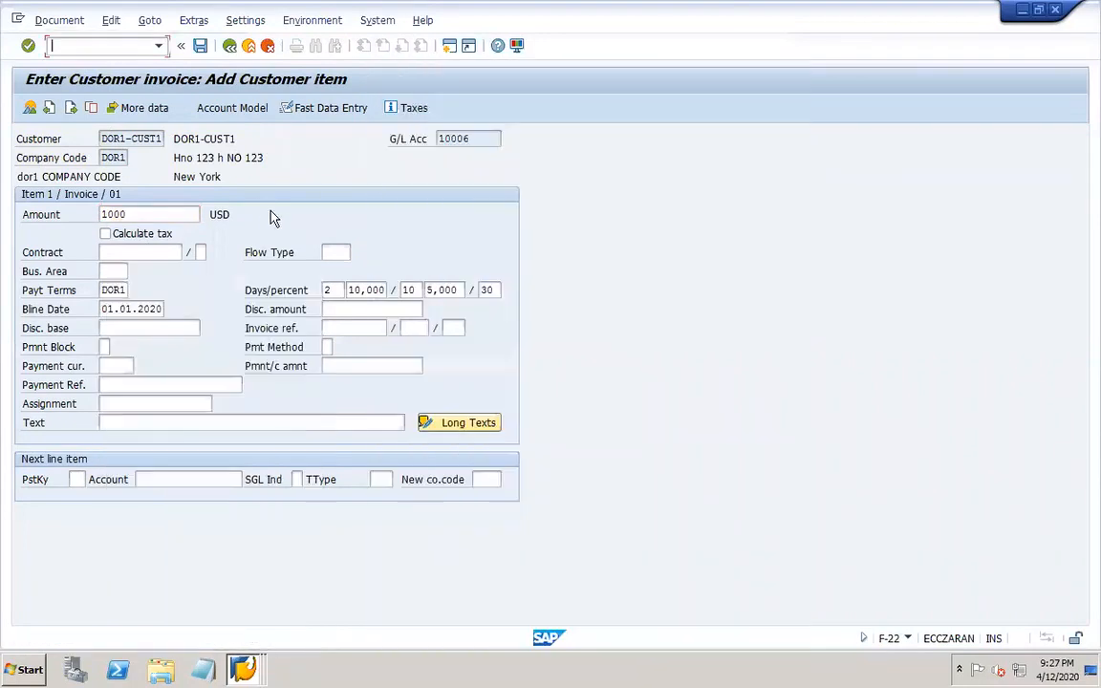
{"action": "double_click", "coordinate": [106, 290]}
{"action": "type", "text": "0001"}
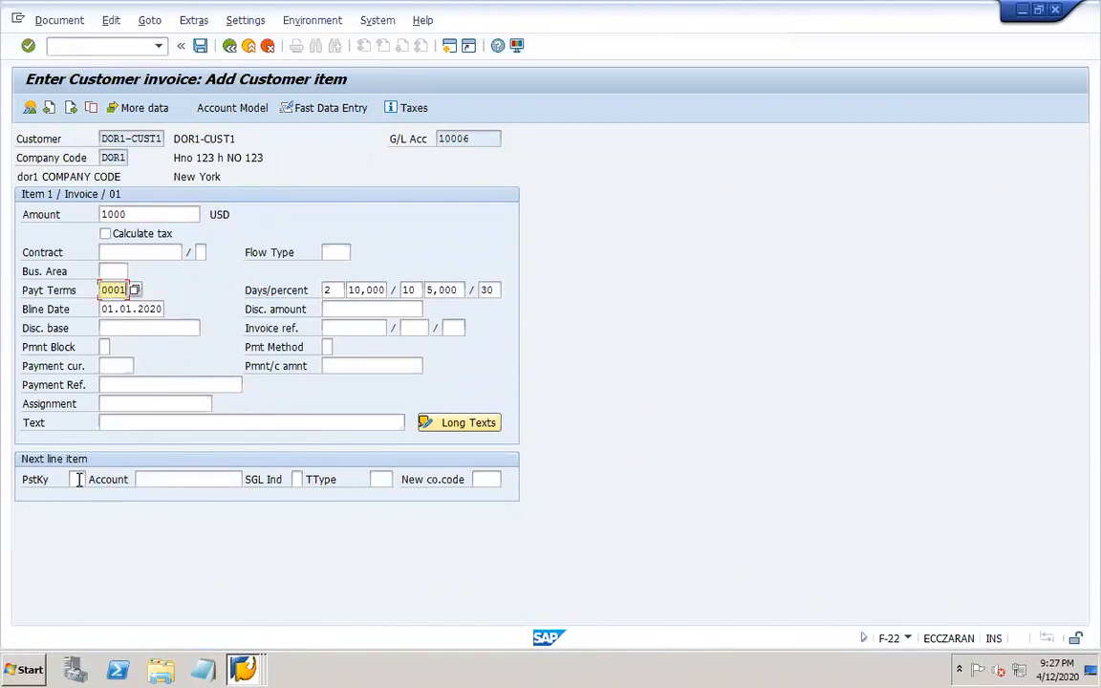
Add a next line item with posting key 50 and G/L account 30006, re-enter payment terms 0001 and proceed to it
{"action": "left_click", "coordinate": [79, 480]}
{"action": "type", "text": "50"}
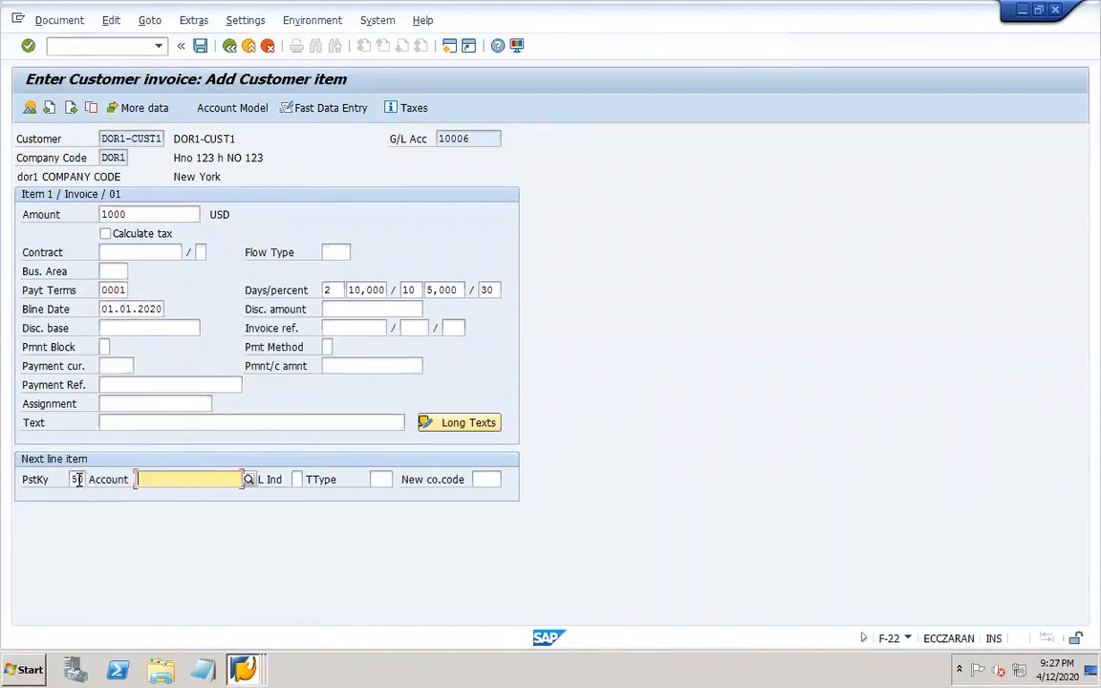
{"action": "left_click", "coordinate": [247, 479]}
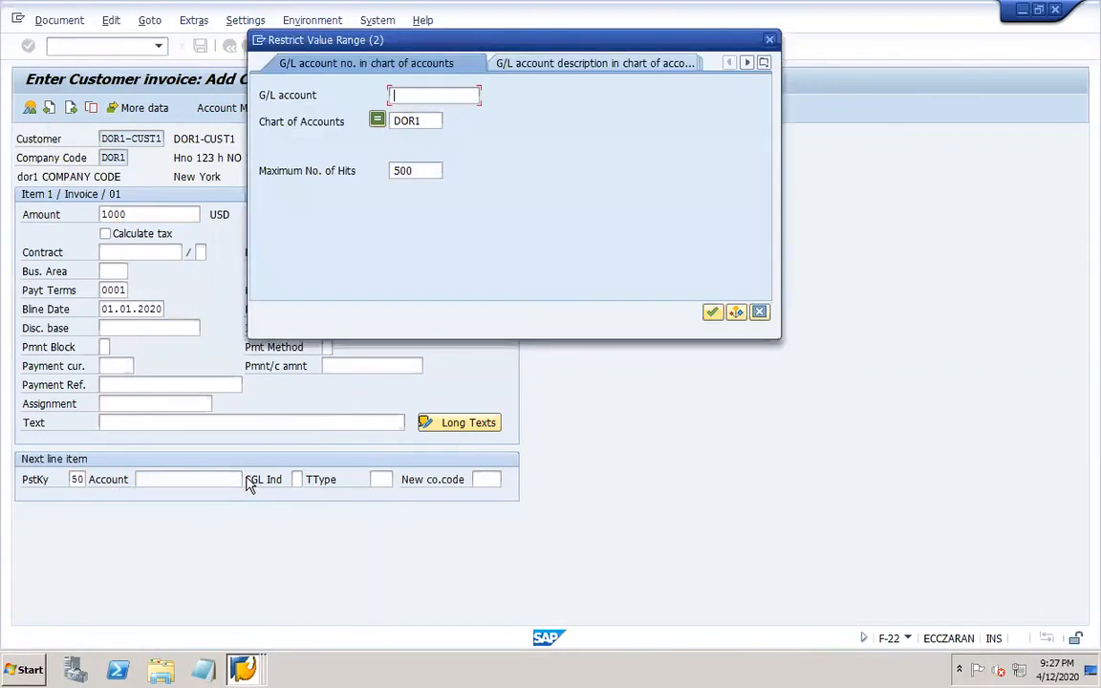
{"action": "key", "text": "Return"}
{"action": "double_click", "coordinate": [364, 387]}
{"action": "key", "text": "Return"}
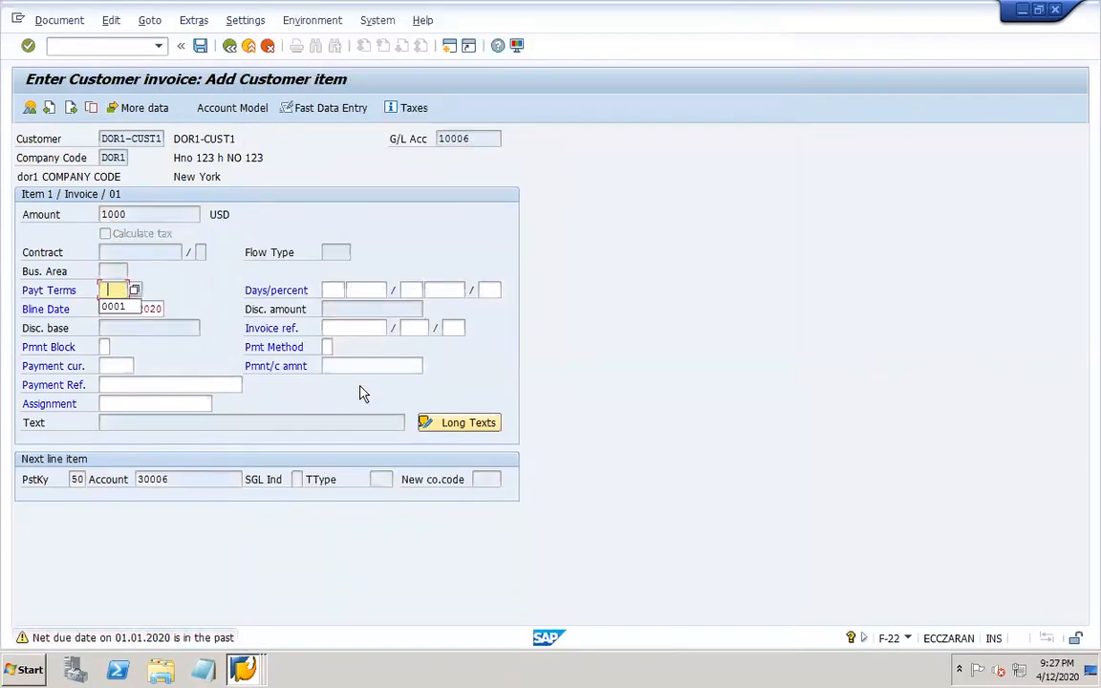
{"action": "left_click", "coordinate": [122, 306]}
{"action": "key", "text": "Return"}
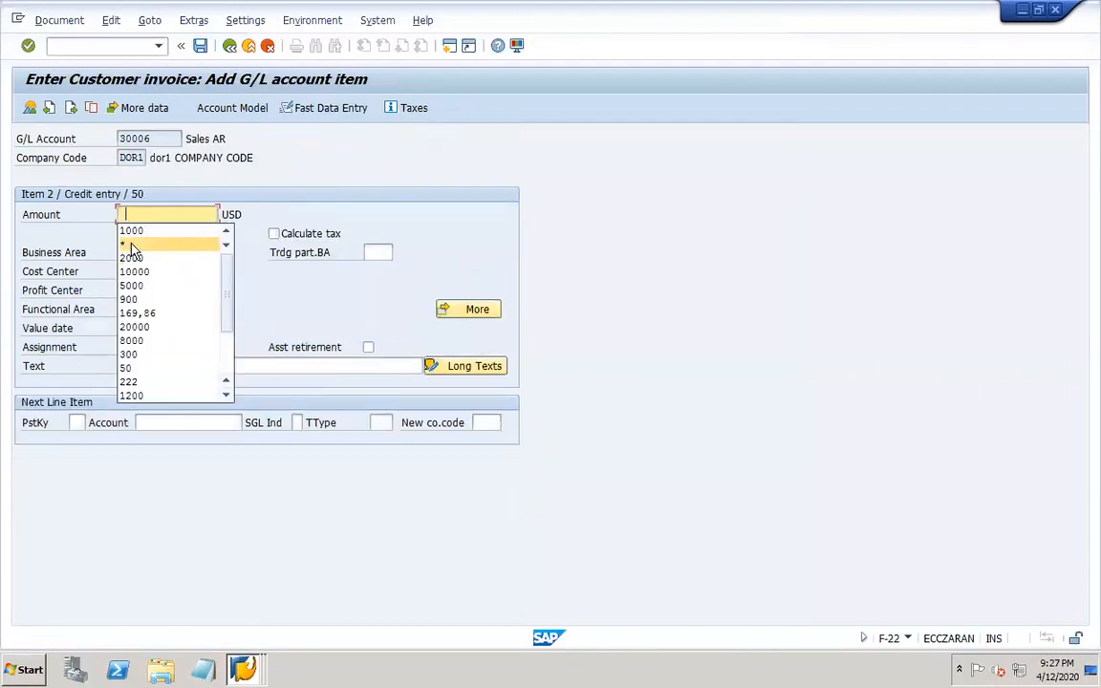
Complete the Sales AR credit item with amount * and text +, and simulate the customer invoice
{"action": "type", "text": "*"}
{"action": "left_click", "coordinate": [181, 367]}
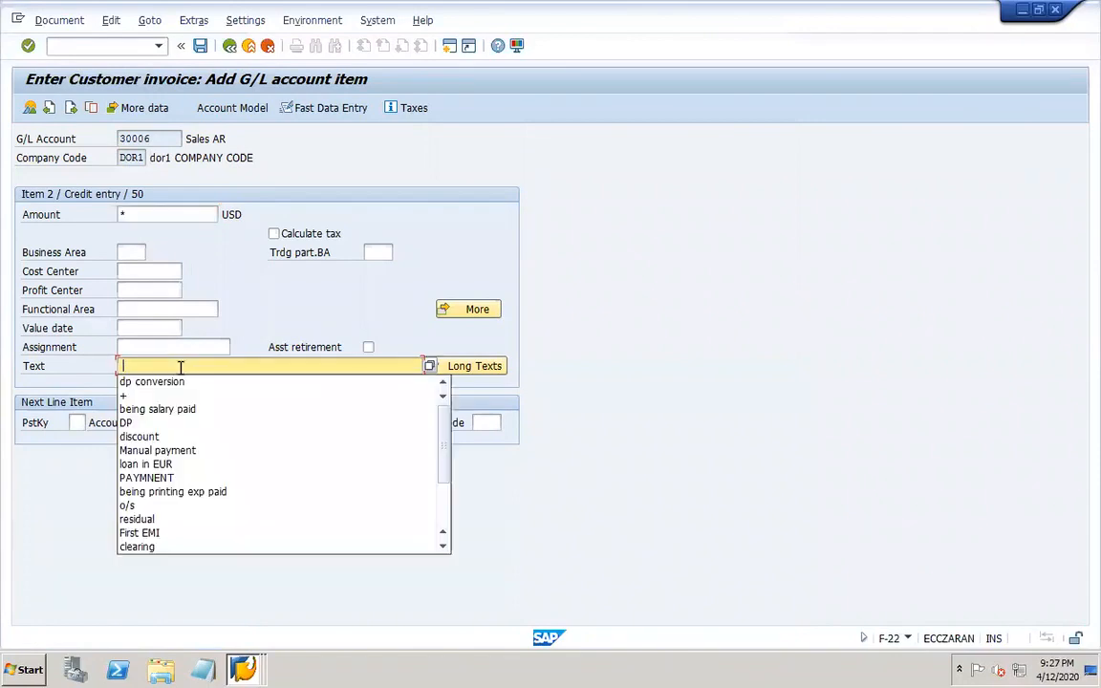
{"action": "left_click", "coordinate": [155, 393]}
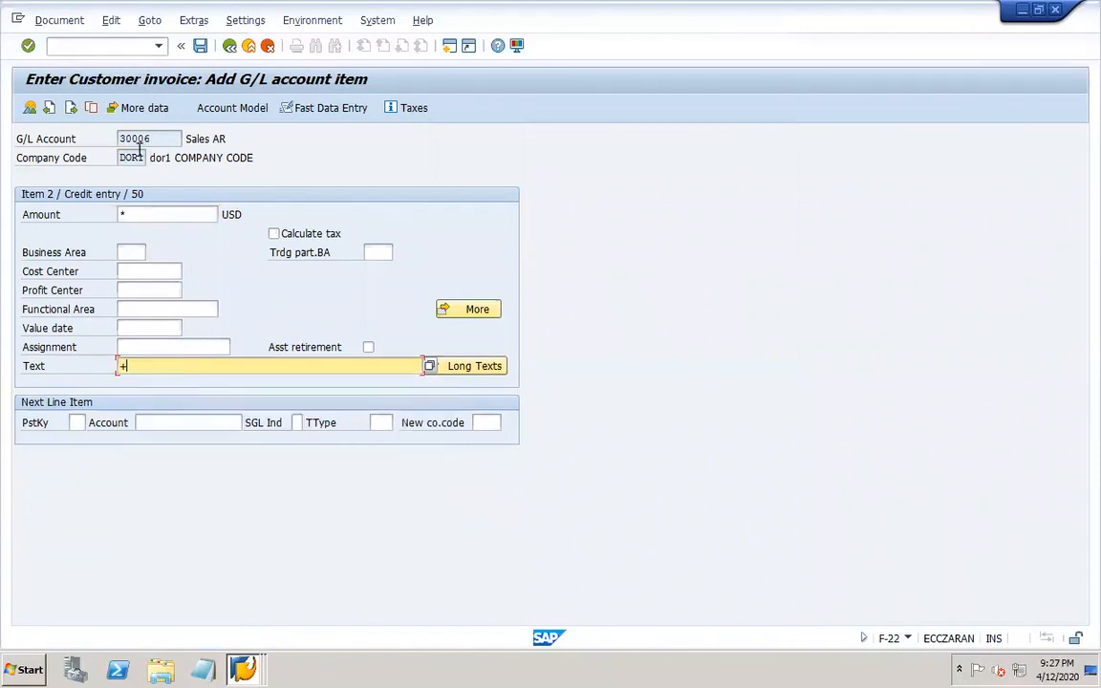
{"action": "left_click", "coordinate": [65, 25]}
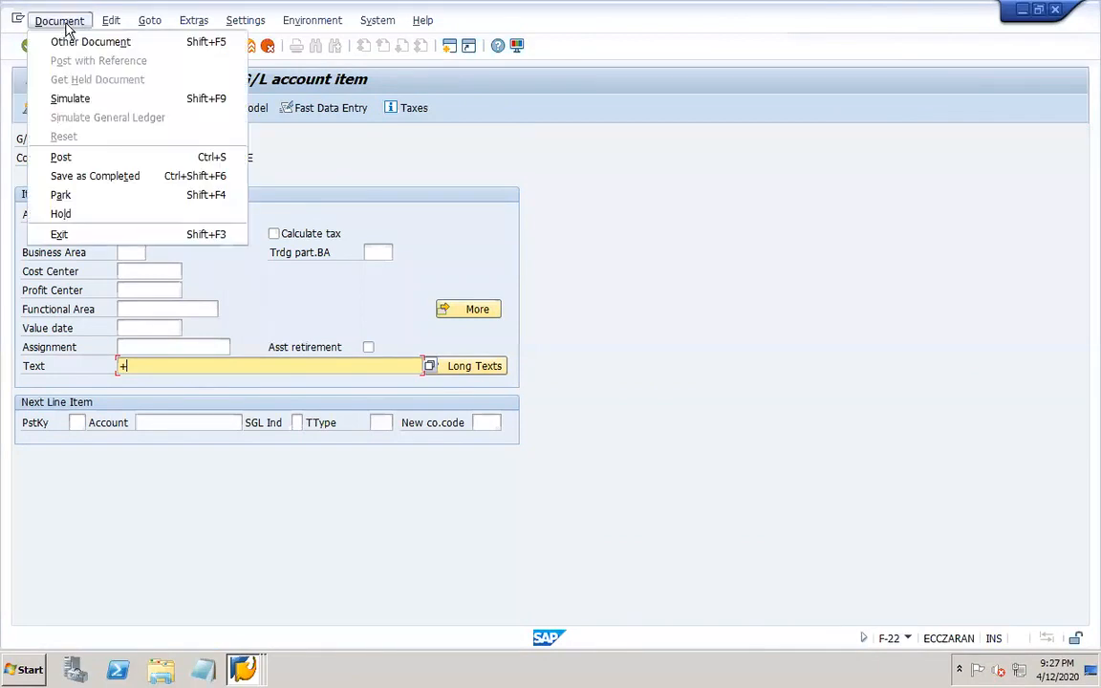
{"action": "left_click", "coordinate": [65, 99]}
{"action": "key", "text": "Return"}
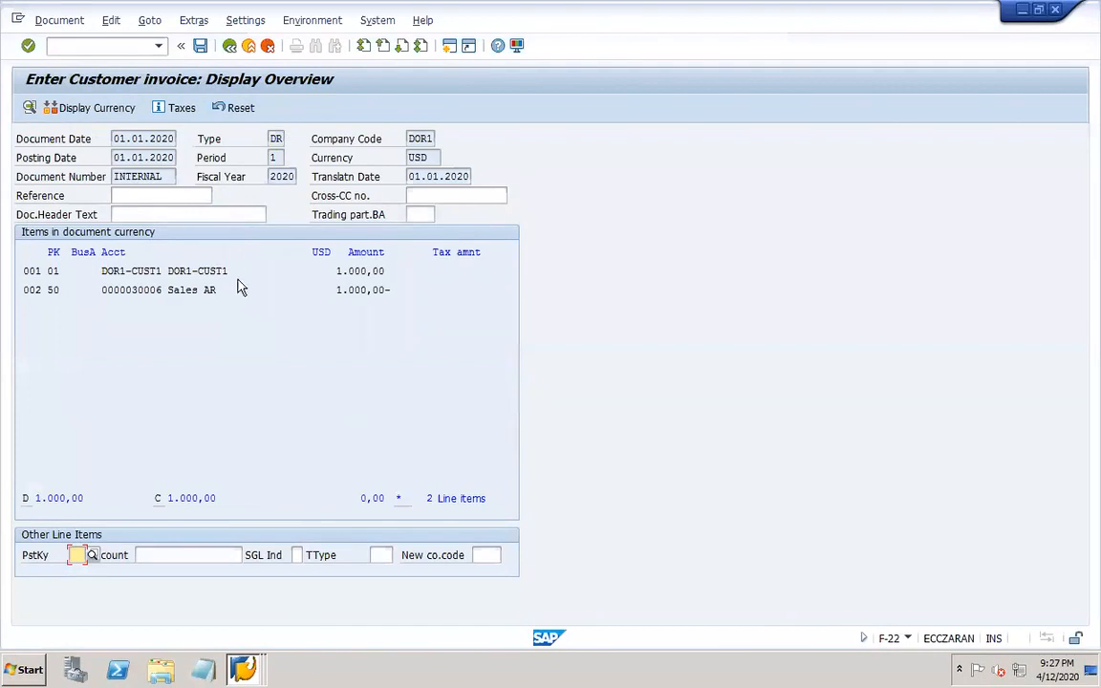
Post the simulated customer invoice and display the posted document
{"action": "left_click", "coordinate": [200, 46]}
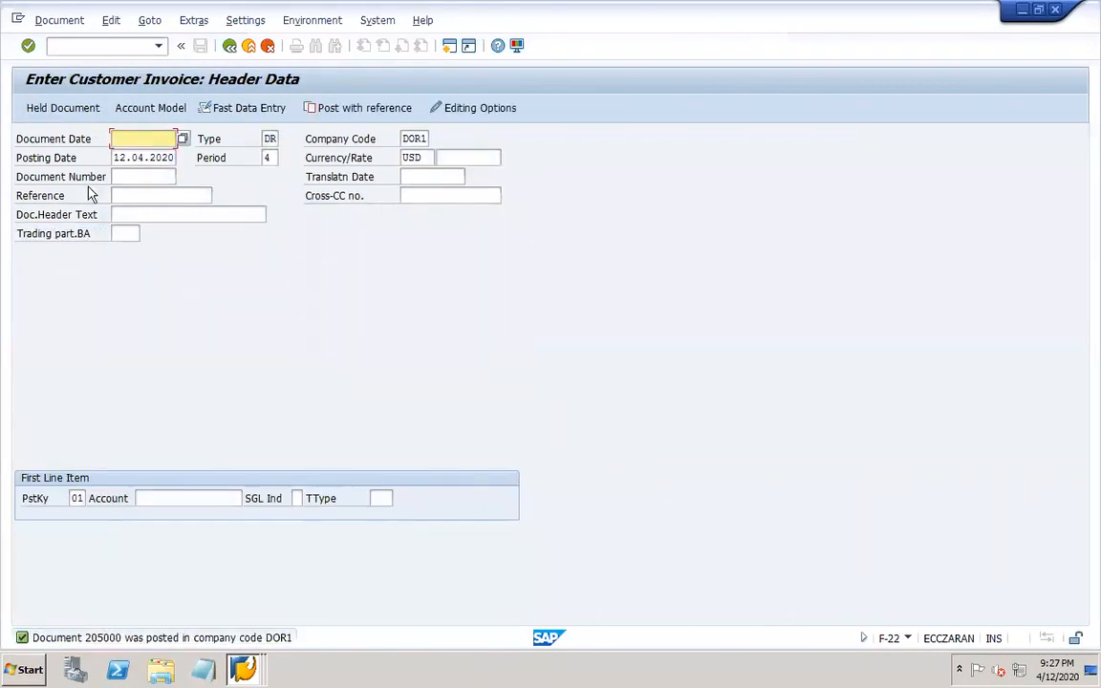
{"action": "left_click", "coordinate": [73, 20]}
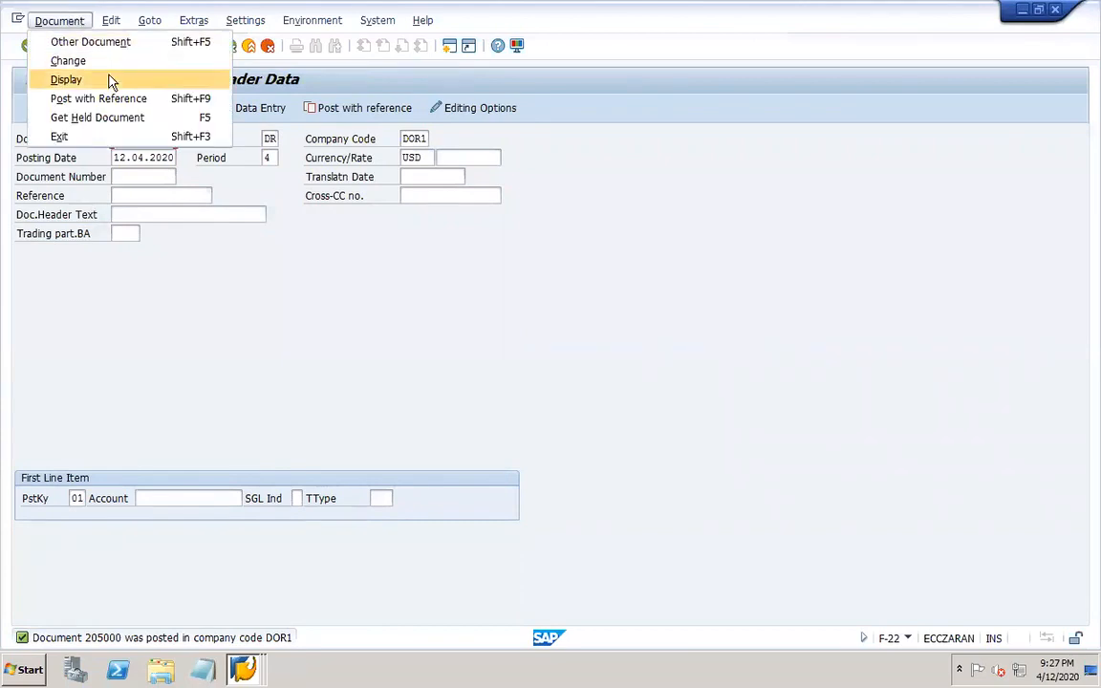
{"action": "left_click", "coordinate": [110, 82]}
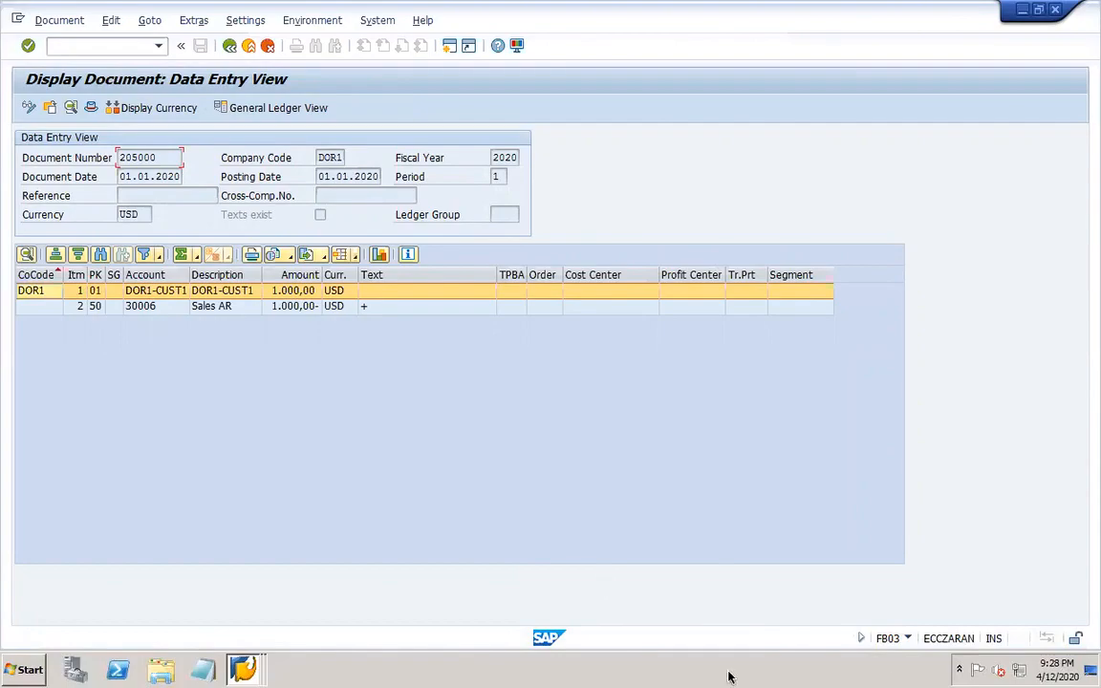
Switch to the PowerPoint work notes and add the table names BKPF, BSEG on a new line at the Invoice entry
{"action": "left_click", "coordinate": [833, 666]}
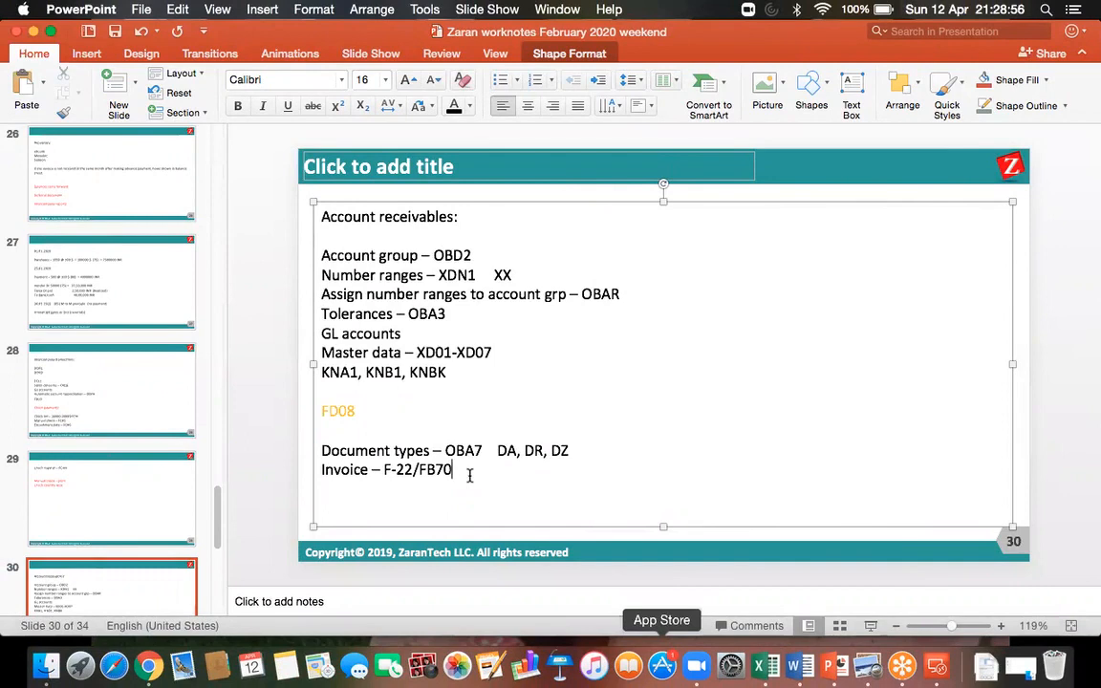
{"action": "key", "text": "Left"}
{"action": "key", "text": "Left"}
{"action": "key", "text": "Left"}
{"action": "key", "text": "Left"}
{"action": "key", "text": "Left"}
{"action": "key", "text": "Left"}
{"action": "key", "text": "Left"}
{"action": "key", "text": "Return"}
{"action": "type", "text": "BKPF, BSEG"}
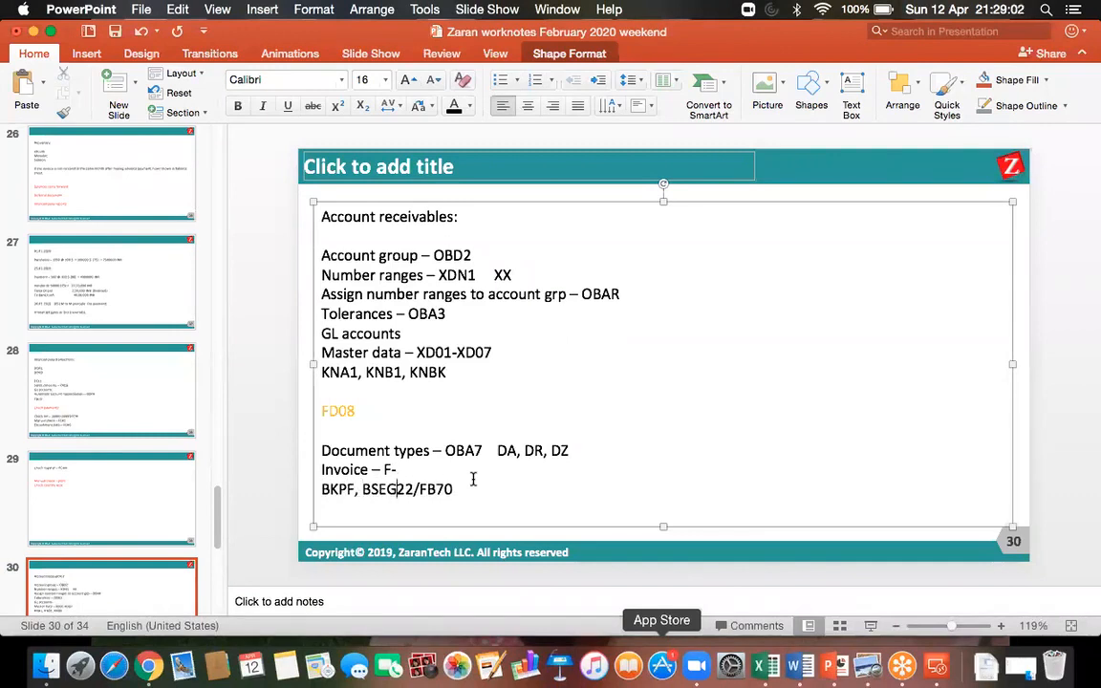
Move the displaced text 22/FB70 back to the end of the Invoice line and save the presentation
{"action": "left_click_drag", "start_coordinate": [453, 487], "coordinate": [399, 493]}
{"action": "key", "text": "super+c"}
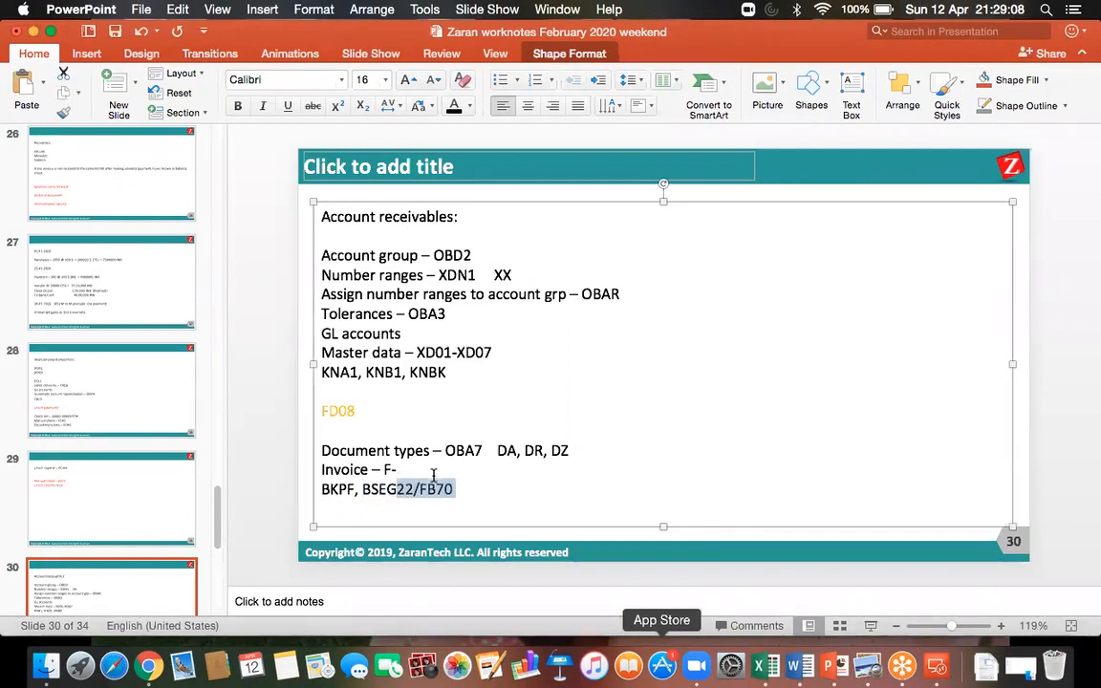
{"action": "key", "text": "BackSpace"}
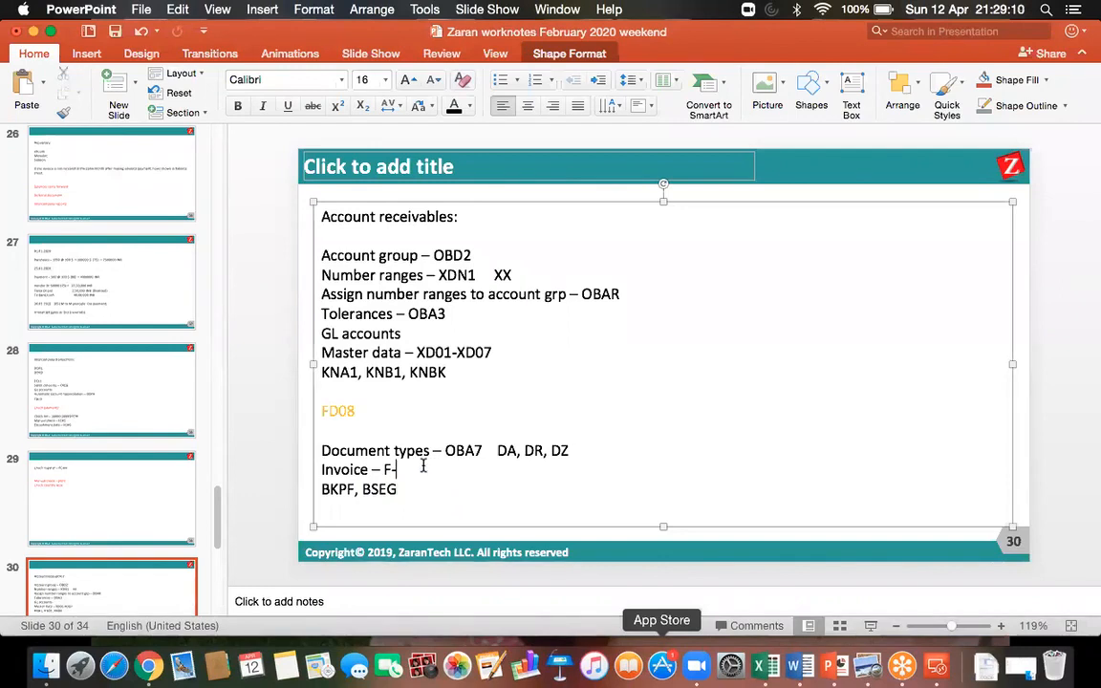
{"action": "key", "text": "super+v"}
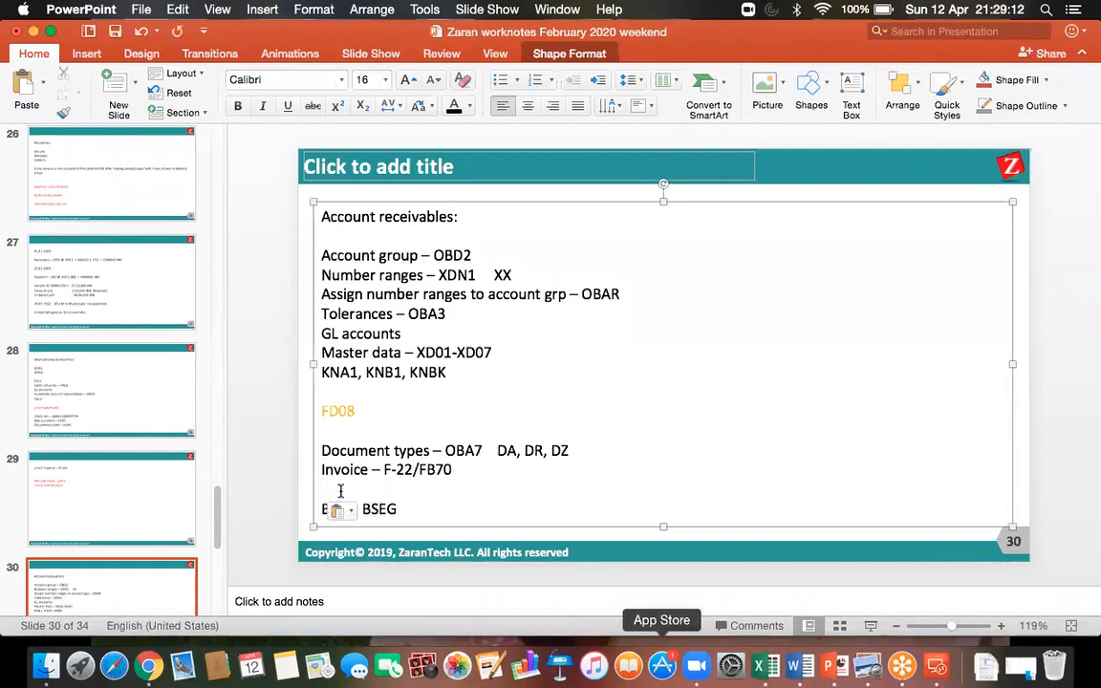
{"action": "key", "text": "super+s"}
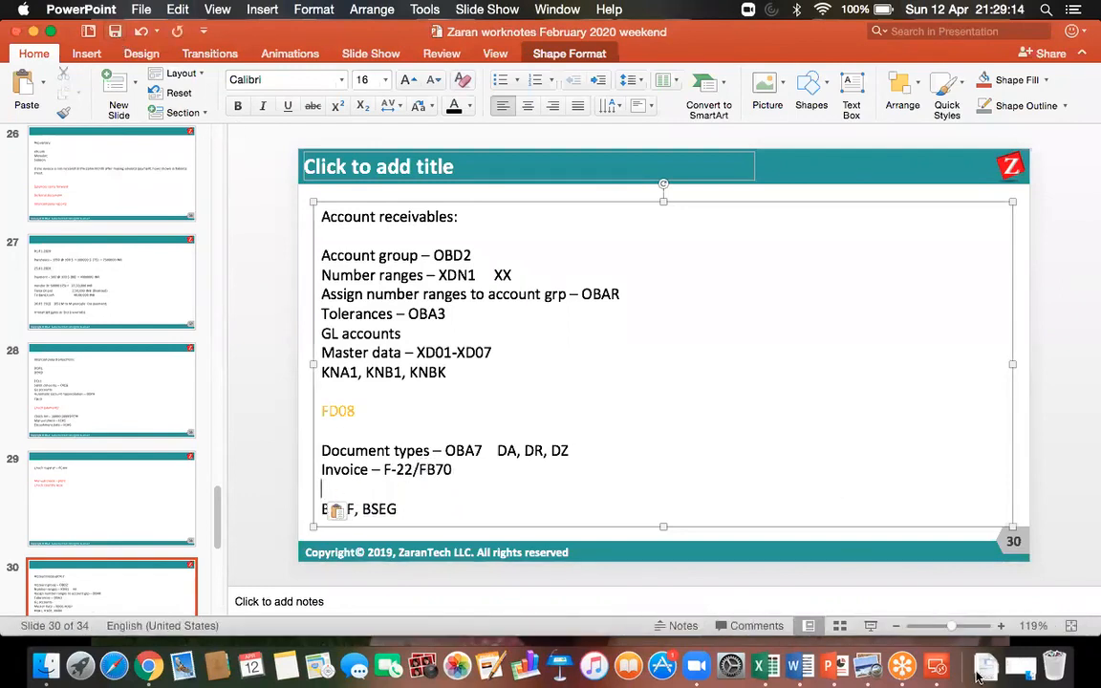
Switch back to the remote SAP desktop and open transaction FBL5N in a new session
{"action": "left_click", "coordinate": [938, 666]}
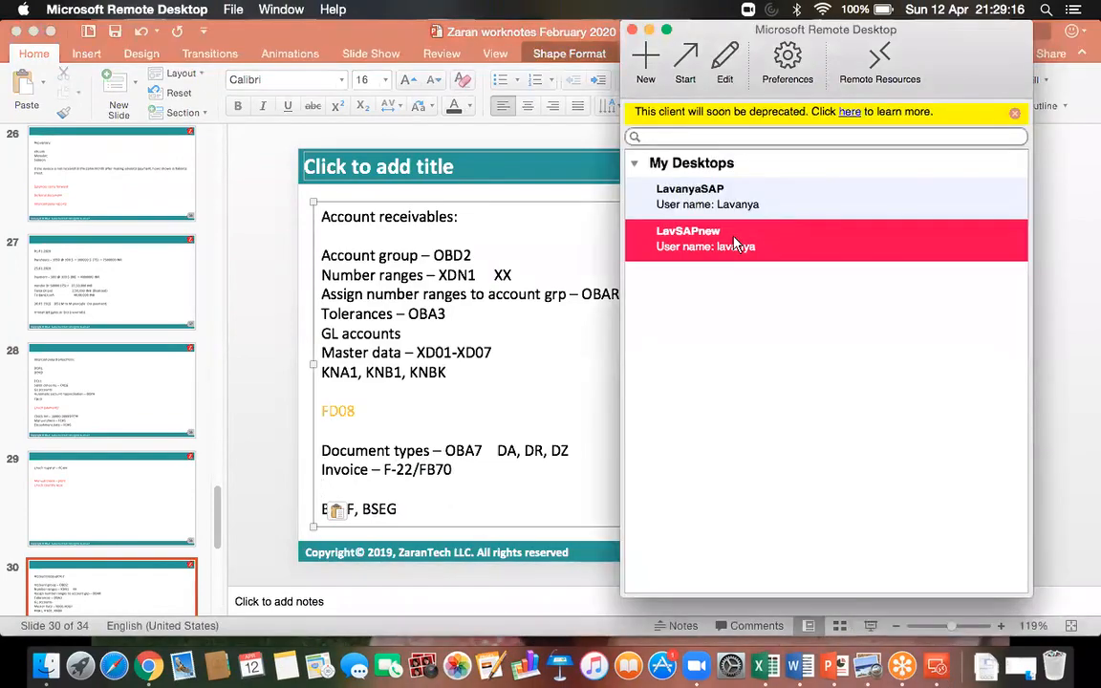
{"action": "double_click", "coordinate": [784, 247]}
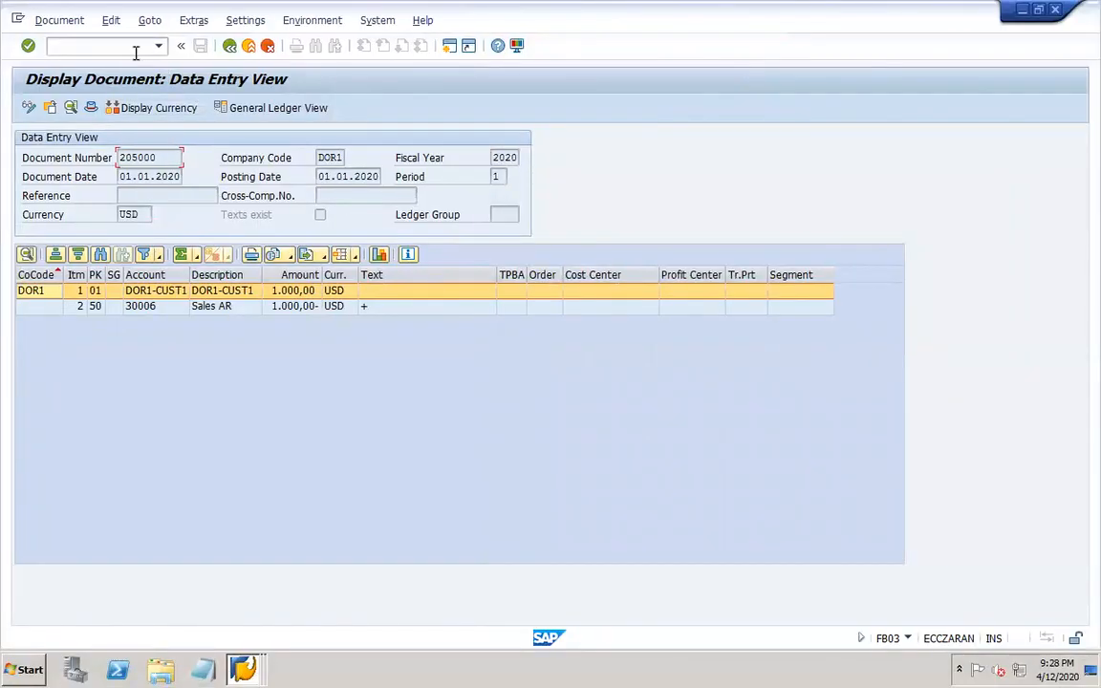
{"action": "type", "text": "/OFBL5"}
{"action": "key", "text": "Return"}
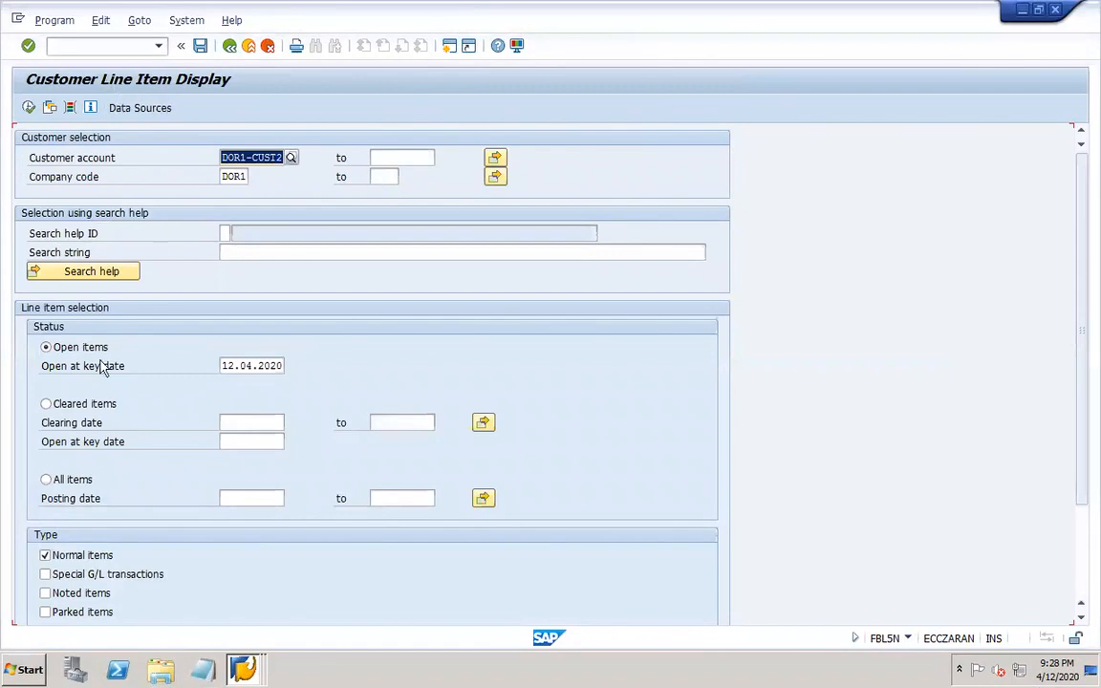
Display all items in the customer line item report for account DOR1-CUST1 in company code DOR1, replacing customer DOR1-CUST2
{"action": "left_click", "coordinate": [59, 479]}
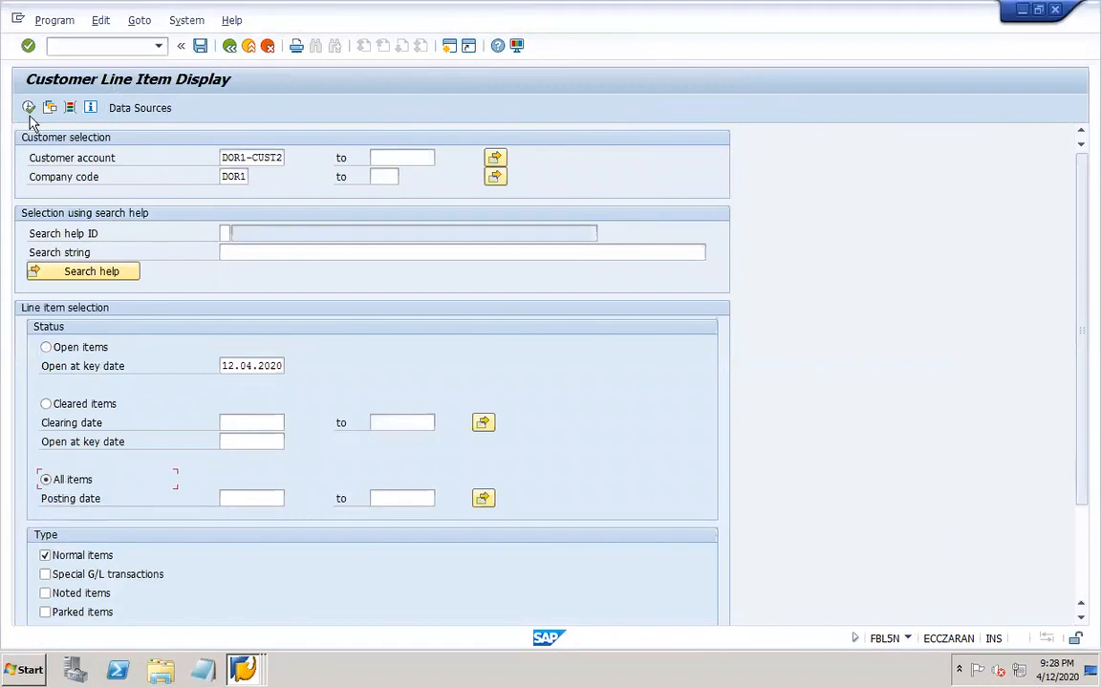
{"action": "left_click", "coordinate": [28, 107]}
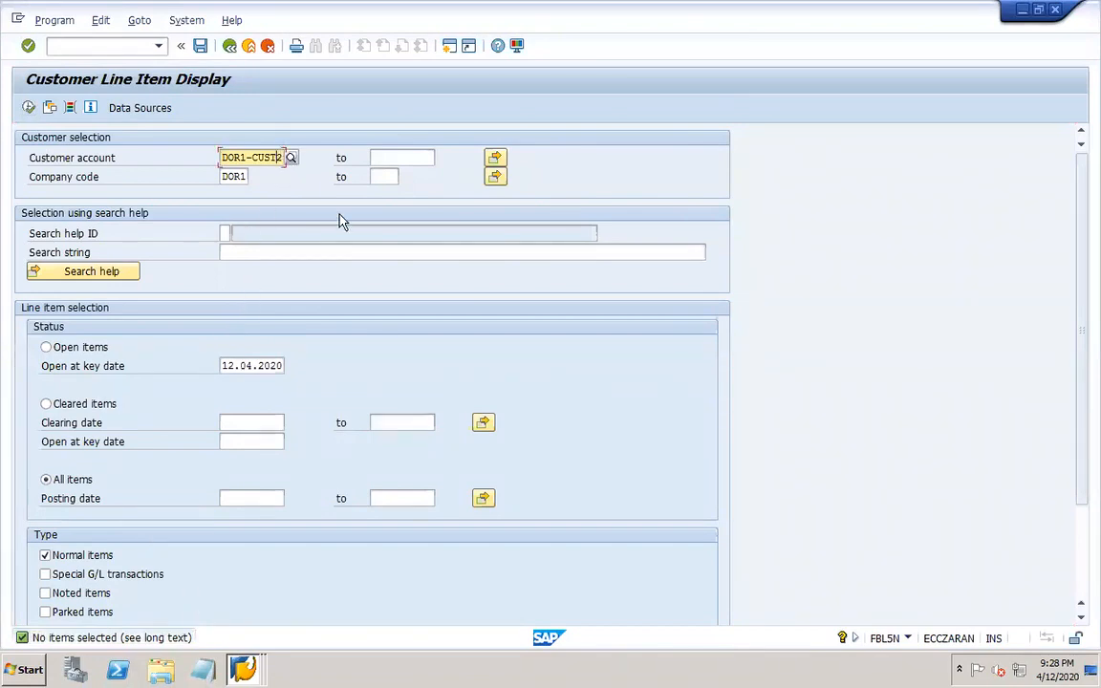
{"action": "key", "text": "BackSpace"}
{"action": "key", "text": "BackSpace"}
{"action": "type", "text": "2"}
{"action": "key", "text": "BackSpace"}
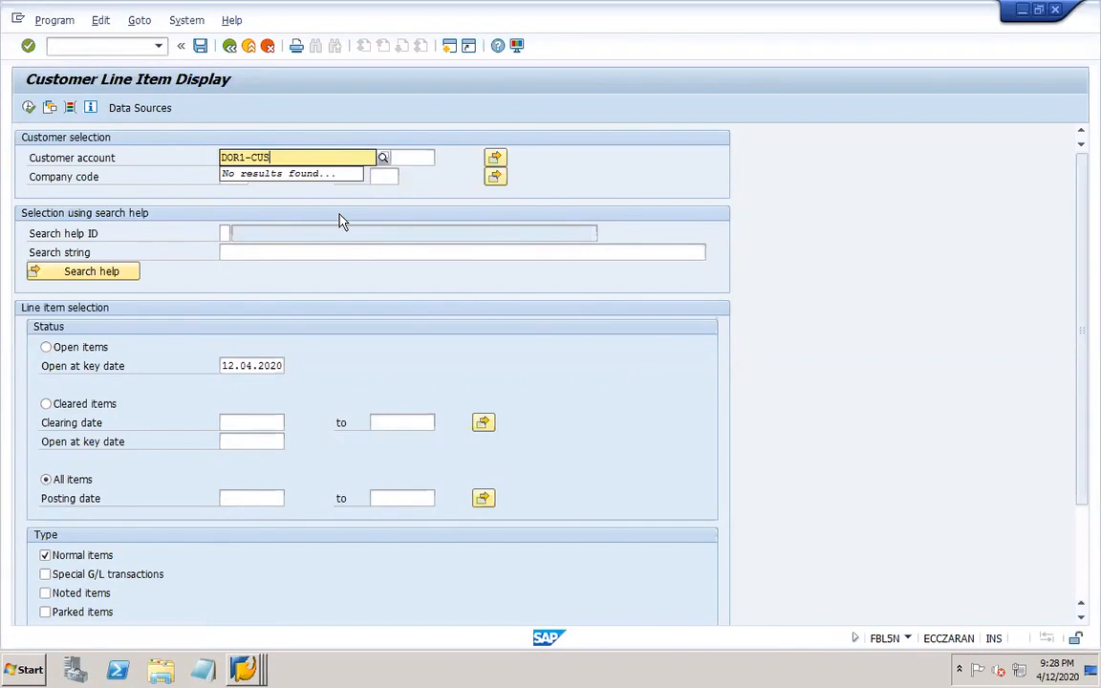
{"action": "type", "text": "T1"}
{"action": "key", "text": "Down"}
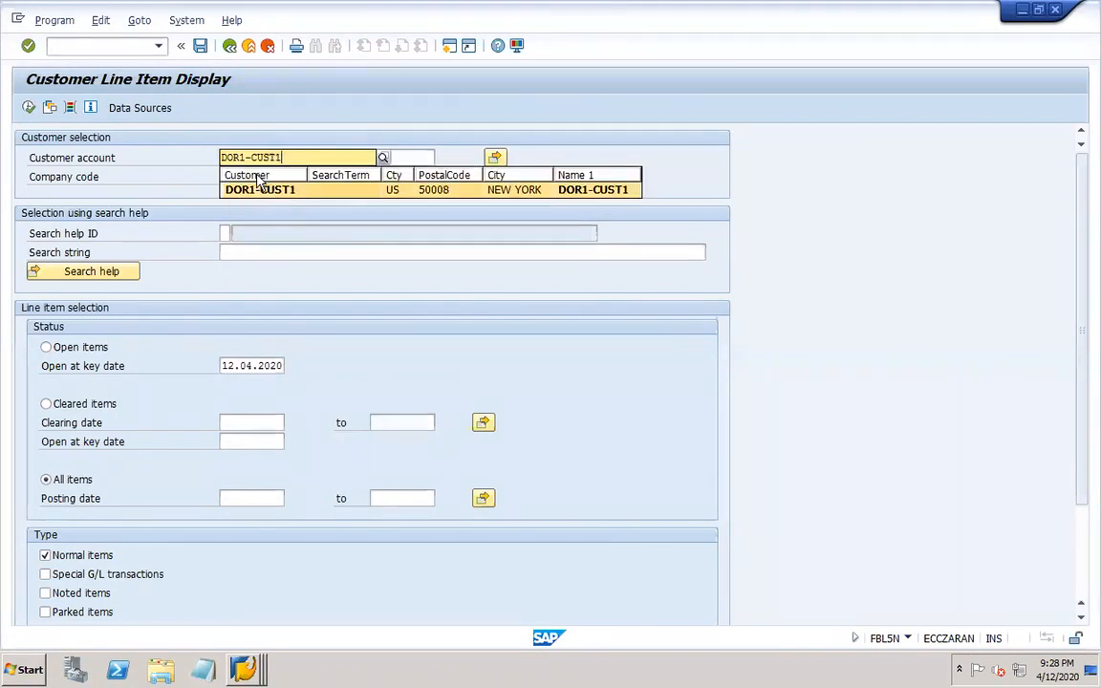
{"action": "key", "text": "Return"}
{"action": "left_click", "coordinate": [28, 108]}
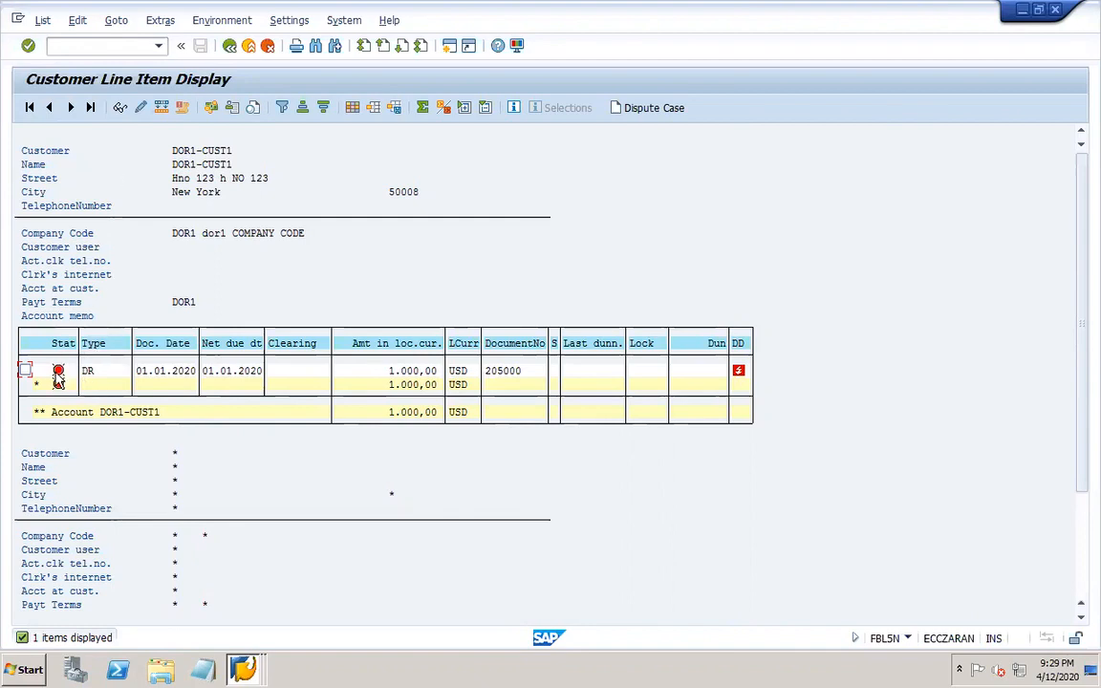
Open transaction SE11 in a new session and display the database table BSID
{"action": "type", "text": "/oSE11"}
{"action": "key", "text": "Return"}
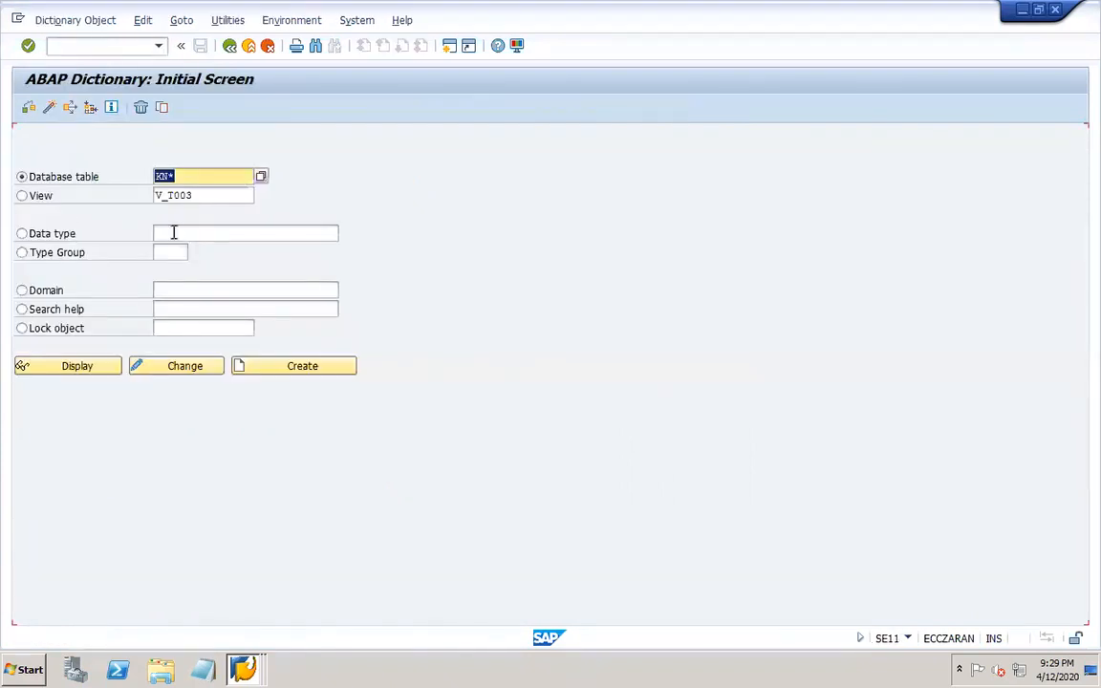
{"action": "key", "text": "BackSpace"}
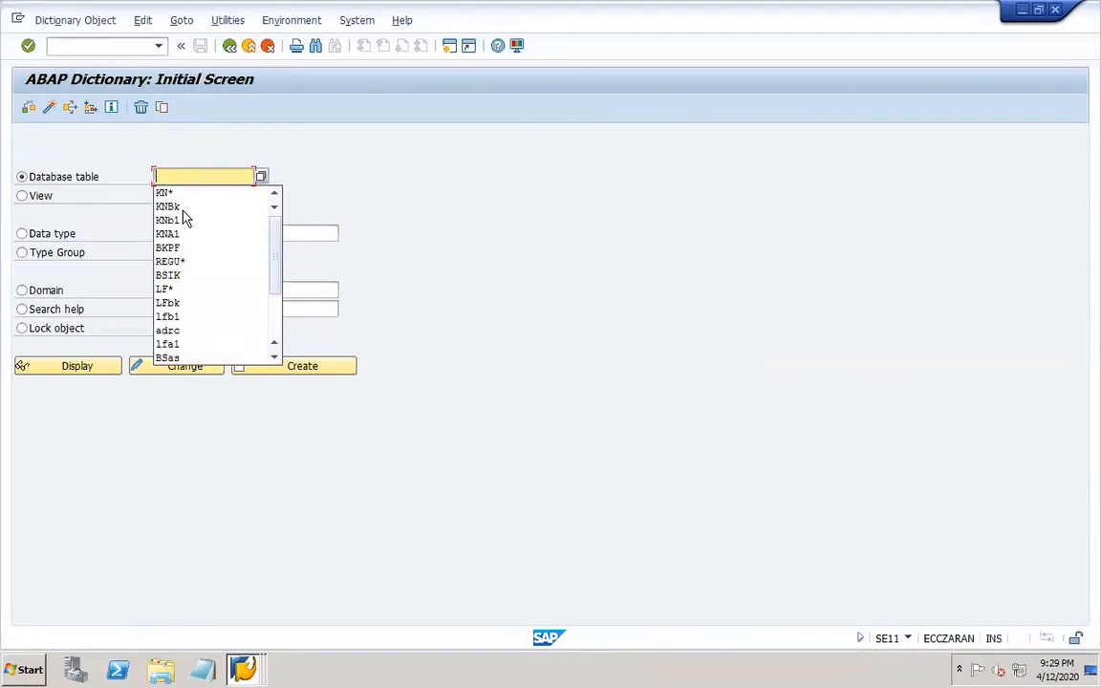
{"action": "type", "text": "BSID"}
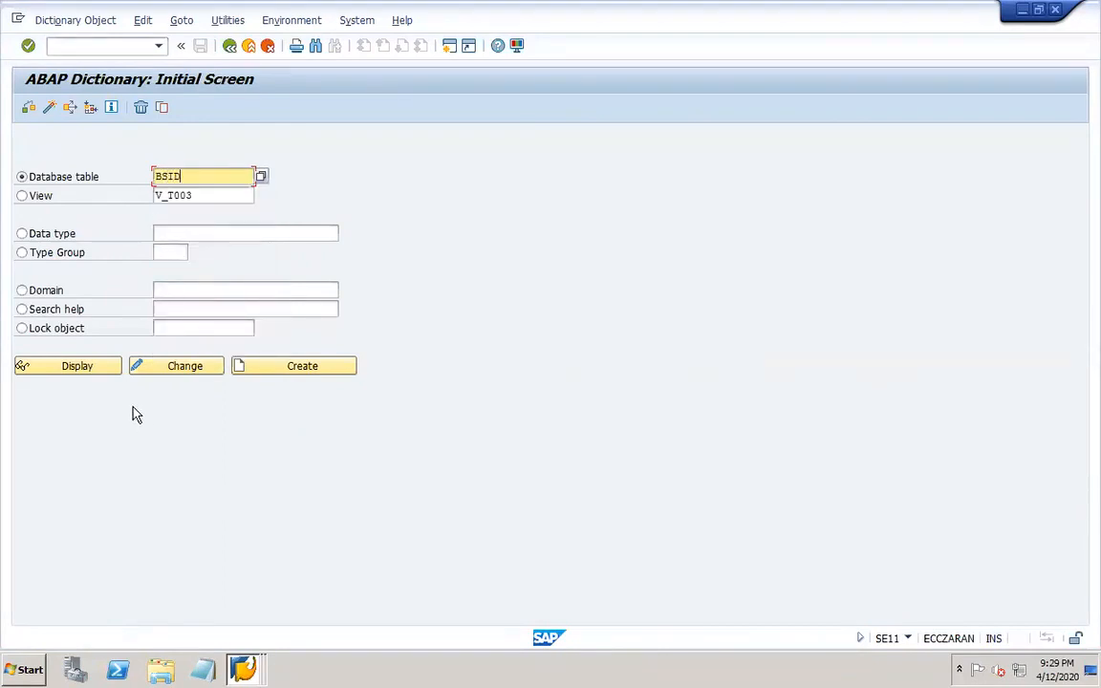
{"action": "left_click", "coordinate": [103, 367]}
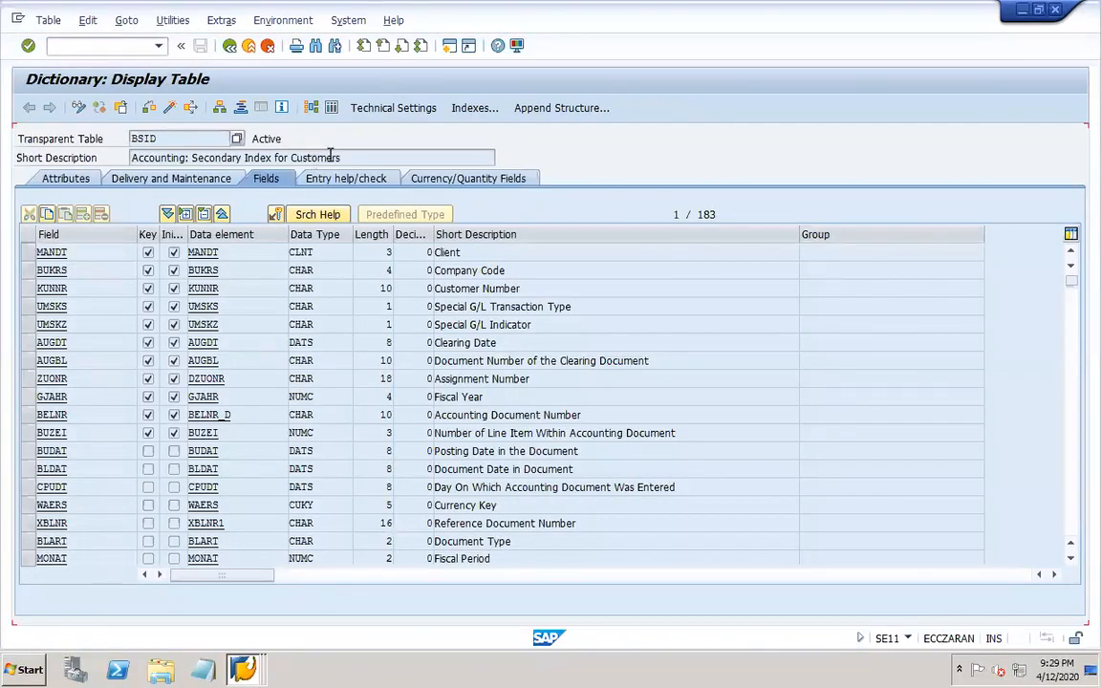
Show the contents of table BSID for company code DOR1
{"action": "left_click", "coordinate": [331, 107]}
{"action": "left_click", "coordinate": [234, 157]}
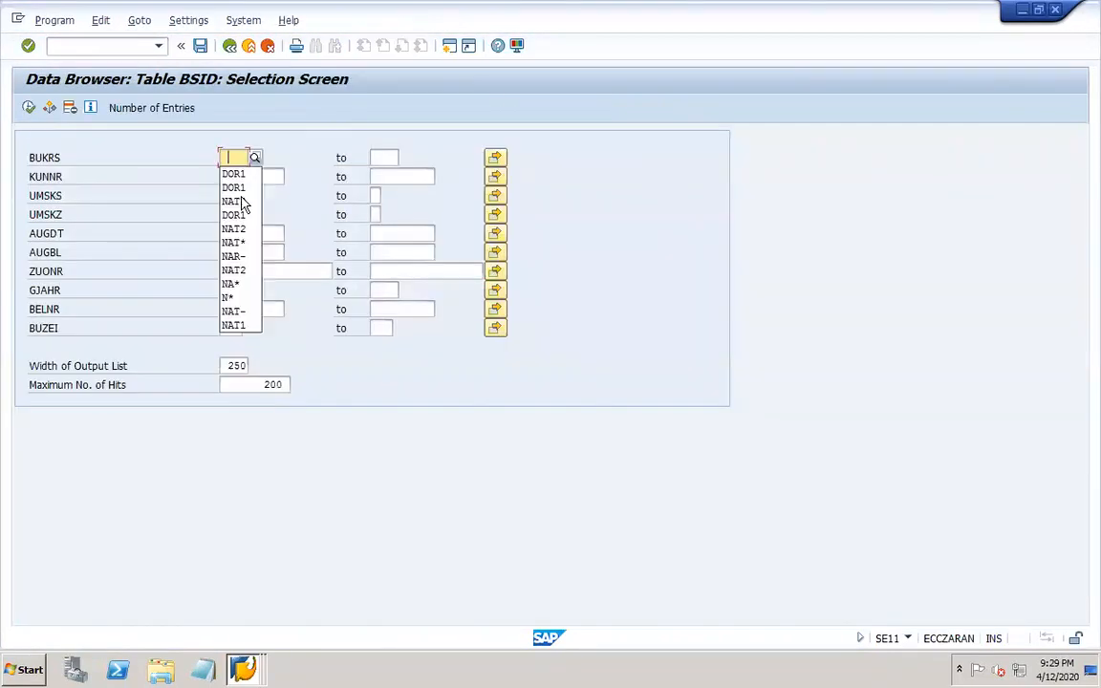
{"action": "left_click", "coordinate": [236, 174]}
{"action": "left_click", "coordinate": [28, 106]}
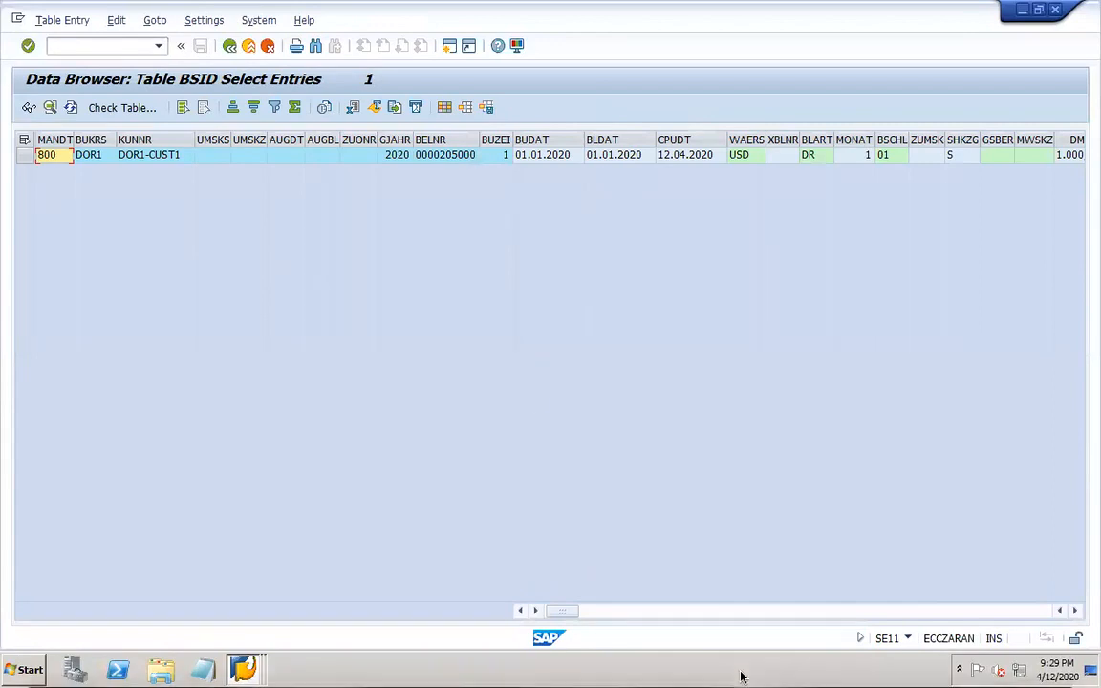
Switch to the PowerPoint work notes and append BSID, BSAD to the BKPF, BSEG line
{"action": "left_click", "coordinate": [835, 669]}
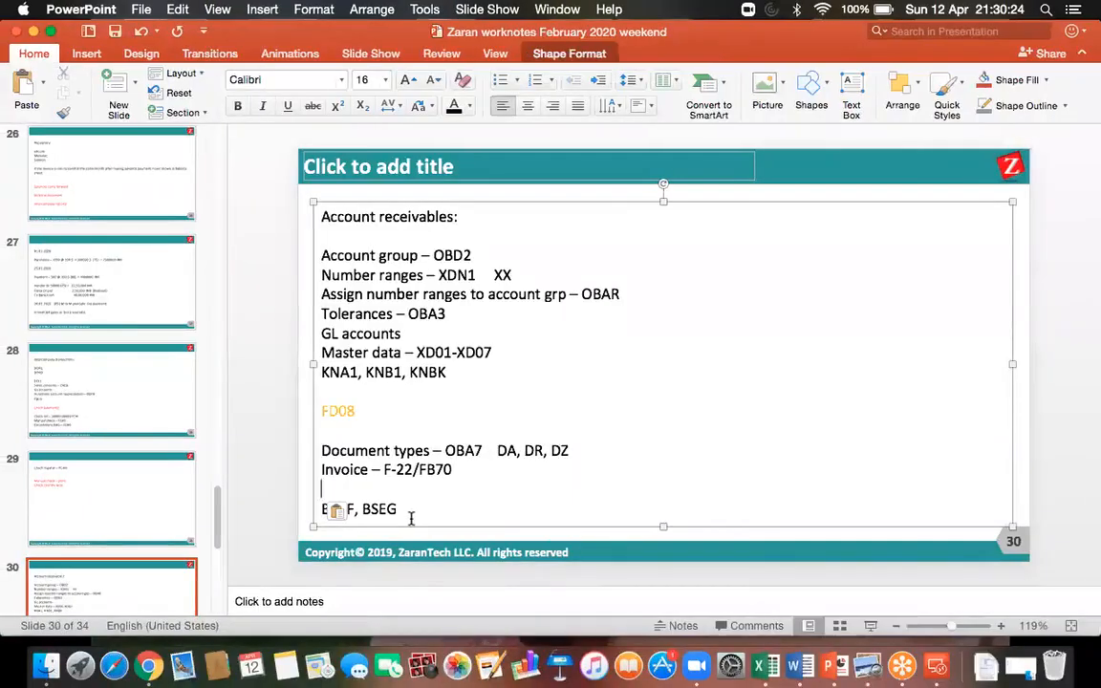
{"action": "type", "text": ", "}
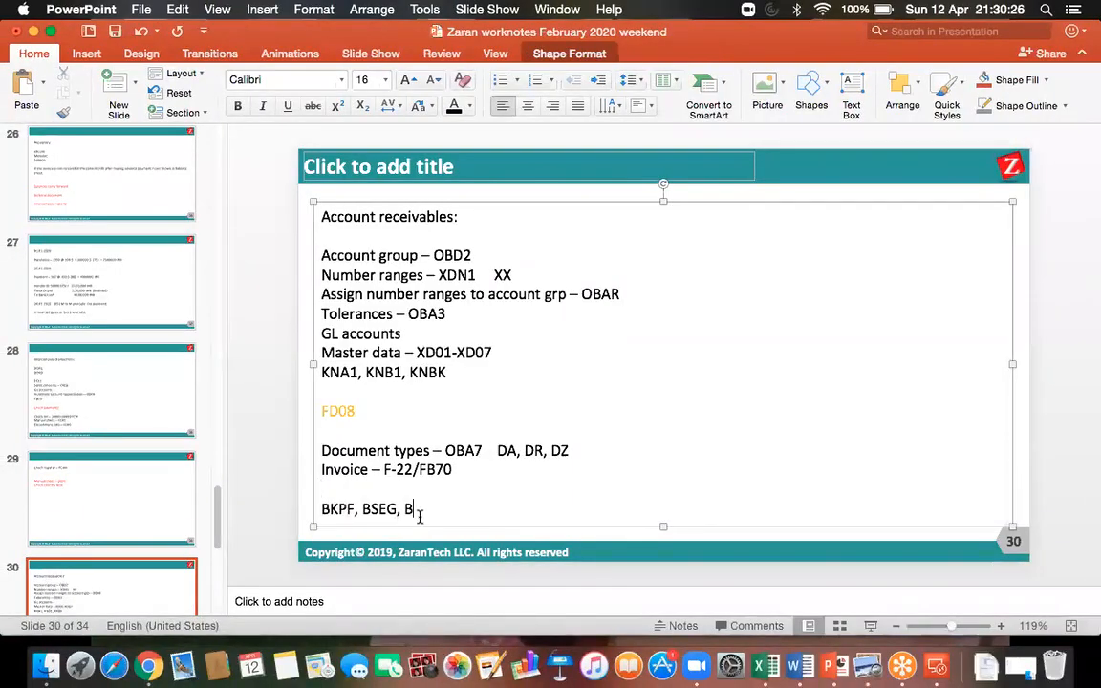
{"action": "type", "text": "BSID, BSAD"}
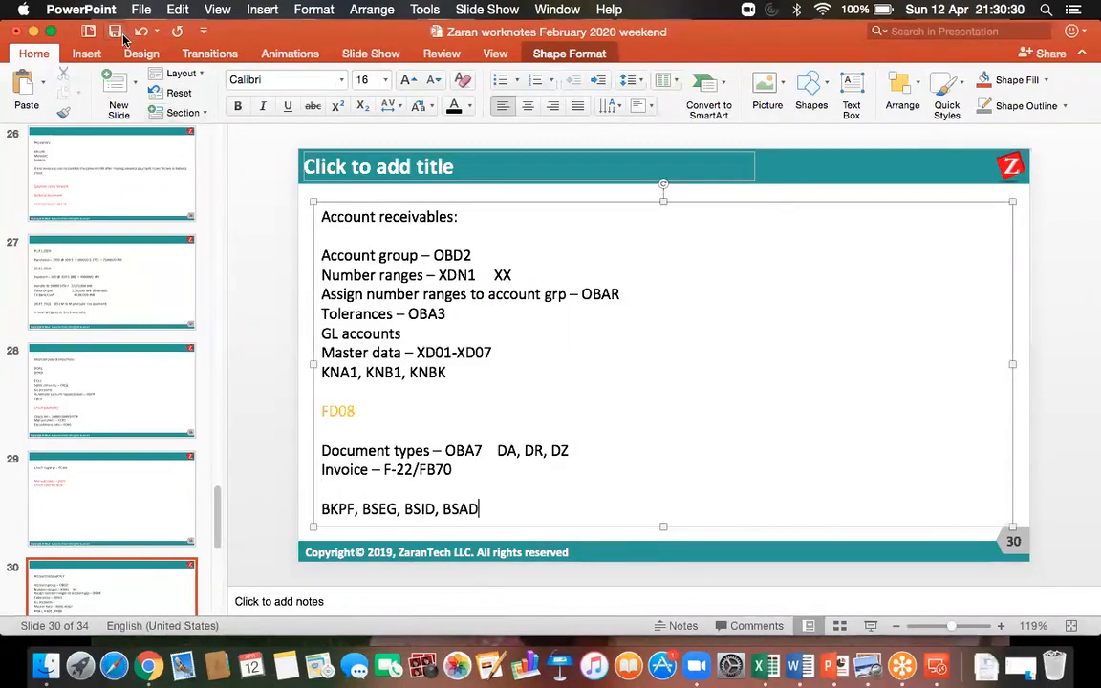
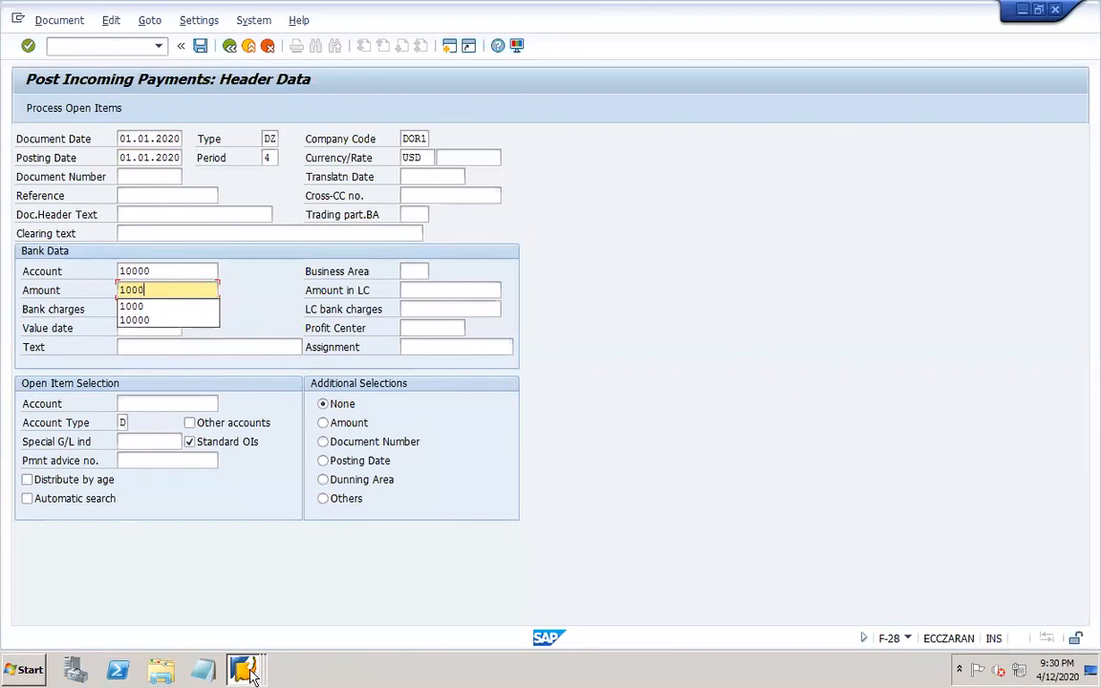
Check the open line item of customer DOR1-CUST1 in the FBL5N session and return to the incoming payment entry
{"action": "left_click", "coordinate": [249, 608]}
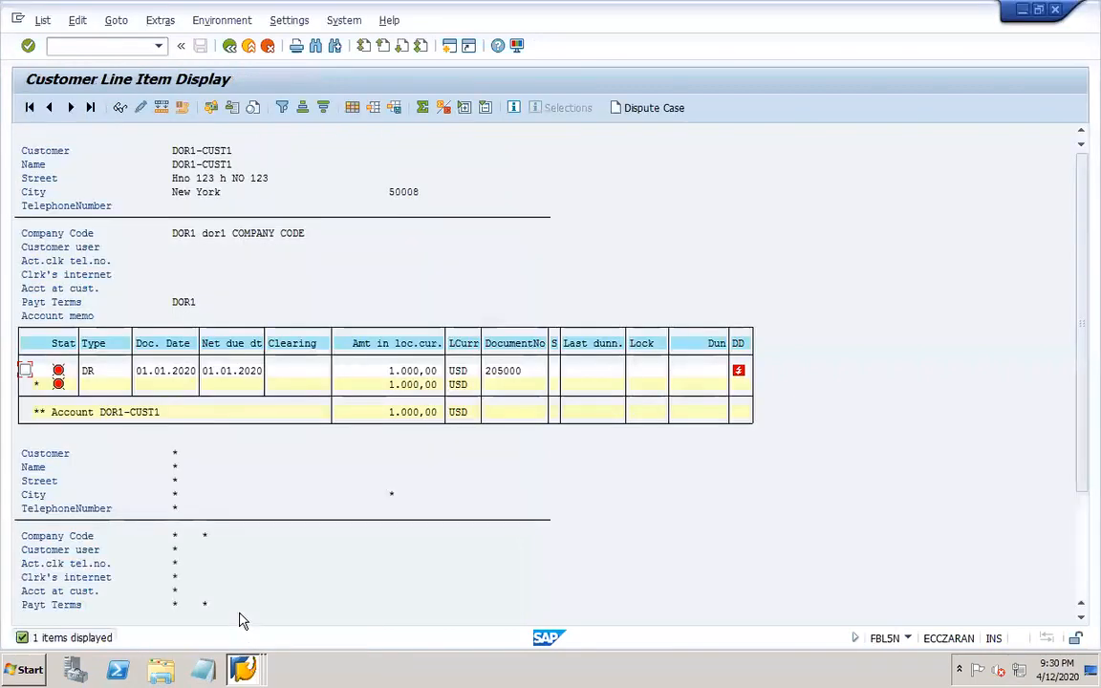
{"action": "left_click", "coordinate": [246, 667]}
{"action": "left_click", "coordinate": [246, 633]}
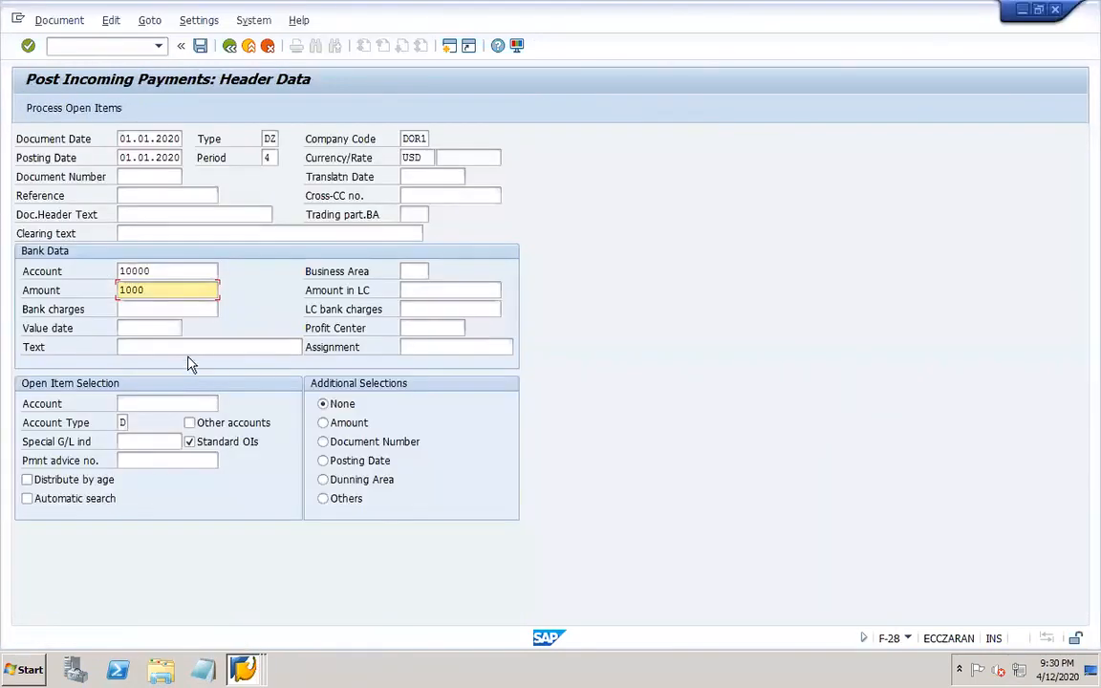
Choose customer DOR1-CUST1 of company code DOR1 as the account for the open item selection
{"action": "left_click", "coordinate": [157, 403]}
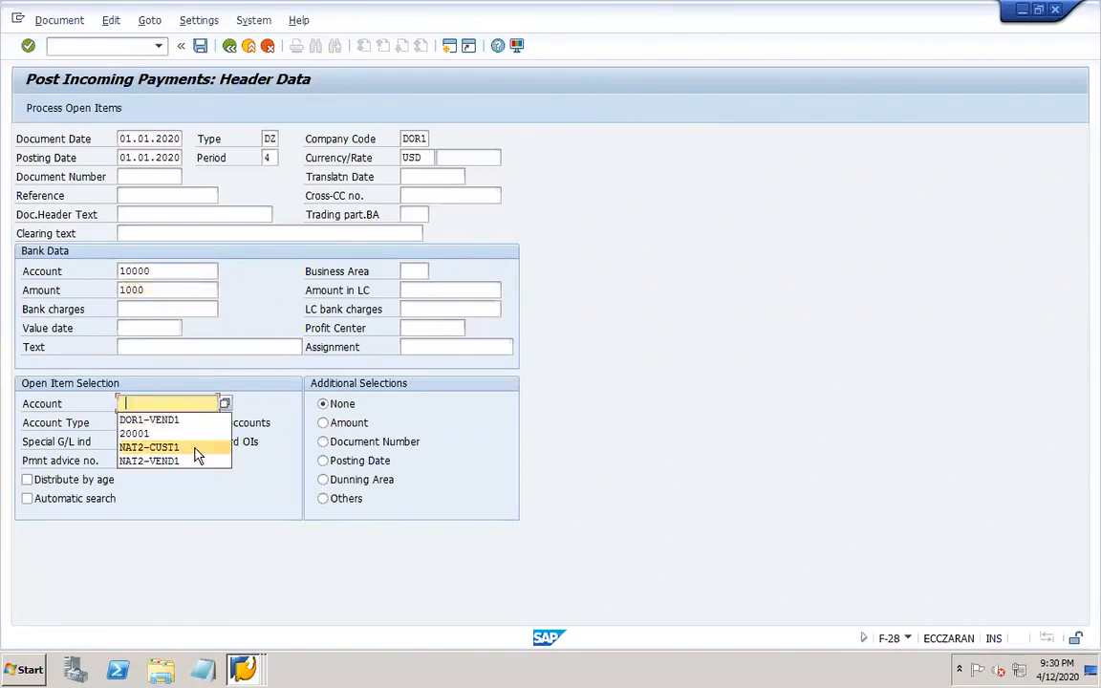
{"action": "left_click", "coordinate": [222, 406]}
{"action": "key", "text": "Return"}
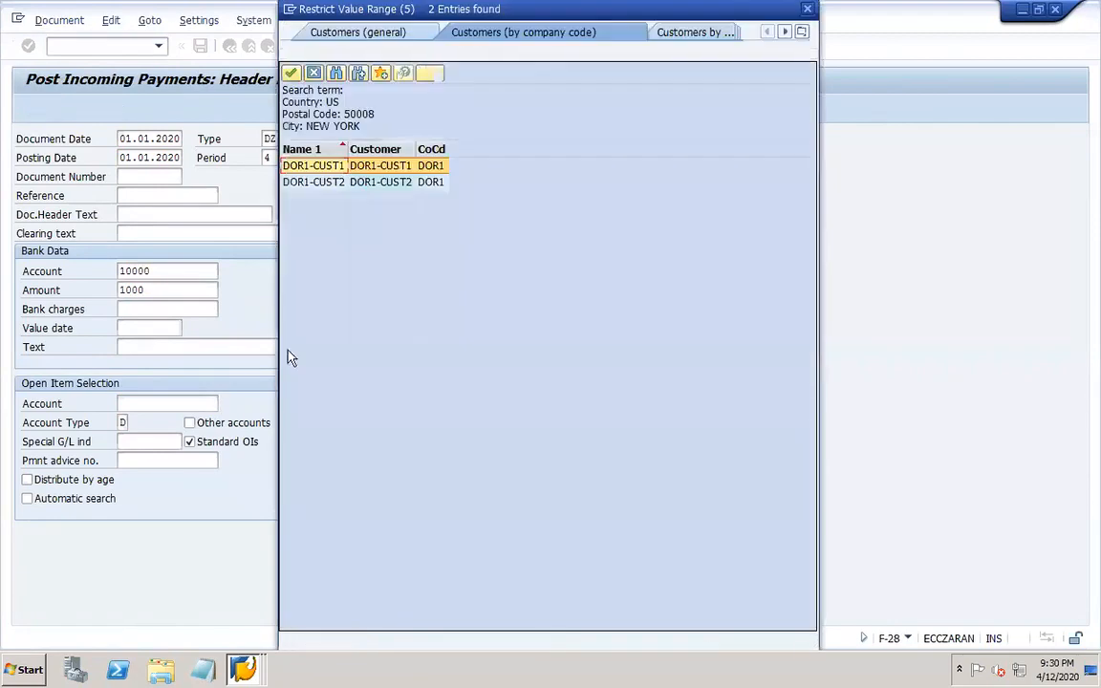
{"action": "double_click", "coordinate": [404, 170]}
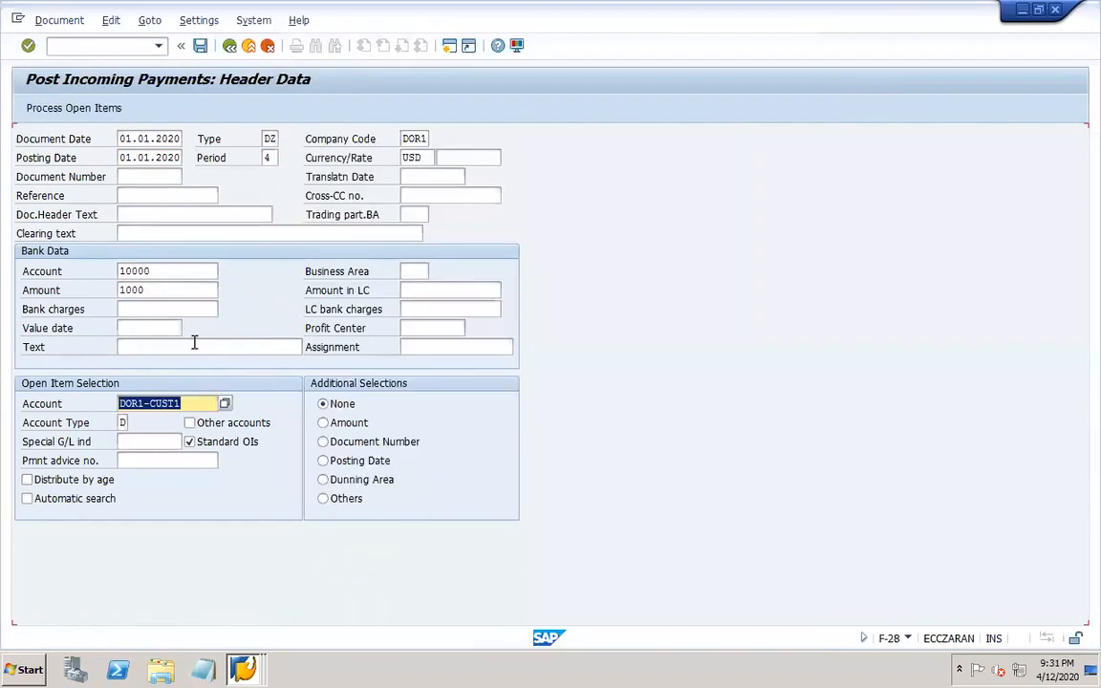
Set the bank data text to PAYMNENT and process the customer's open items
{"action": "left_click", "coordinate": [59, 108]}
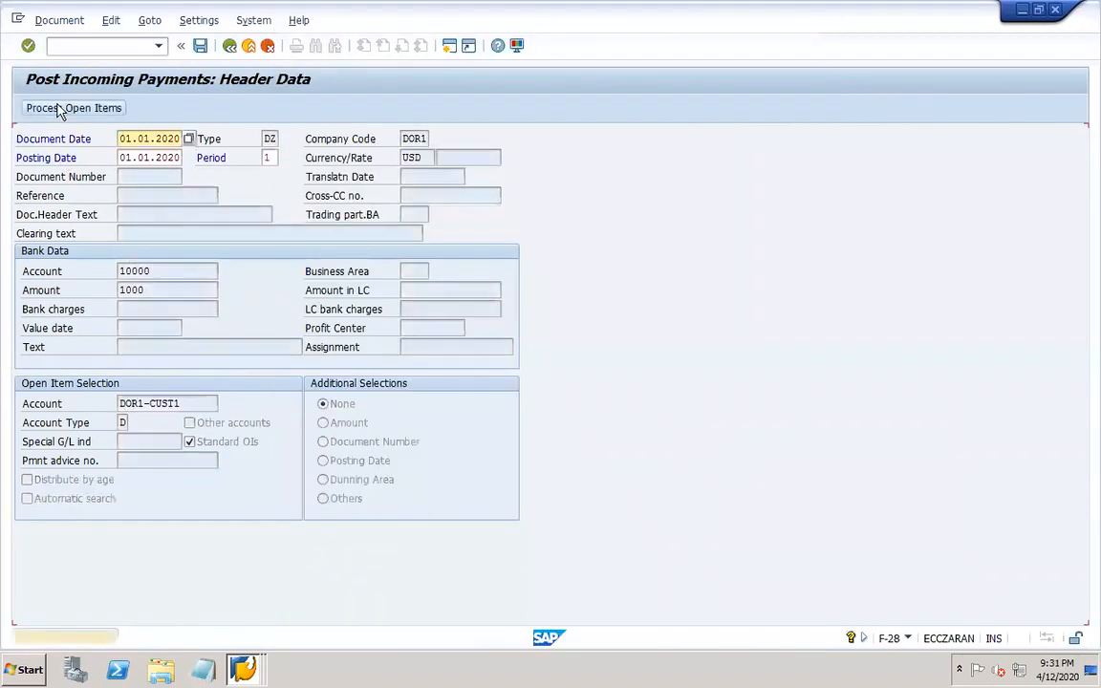
{"action": "left_click", "coordinate": [59, 108]}
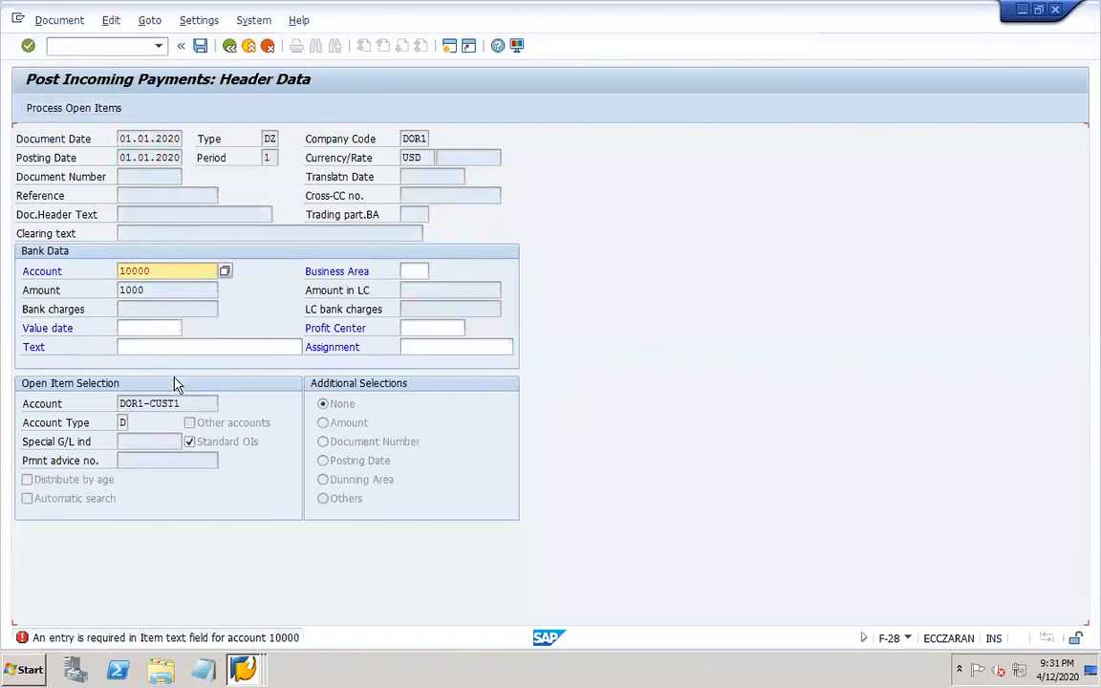
{"action": "left_click", "coordinate": [149, 349]}
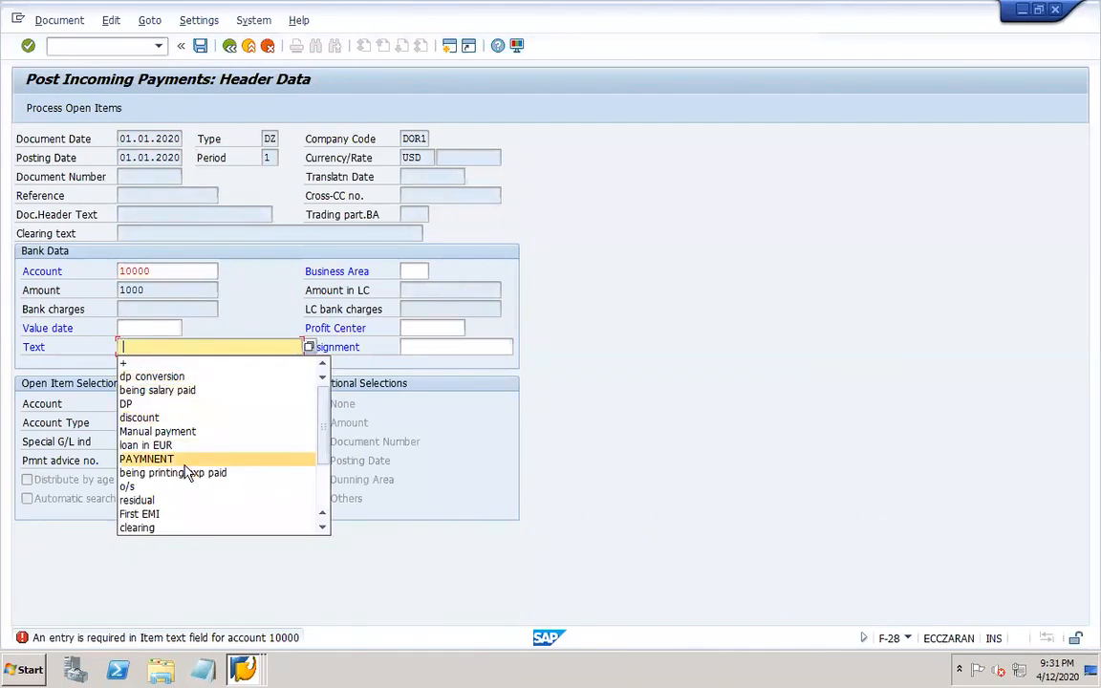
{"action": "left_click", "coordinate": [180, 459]}
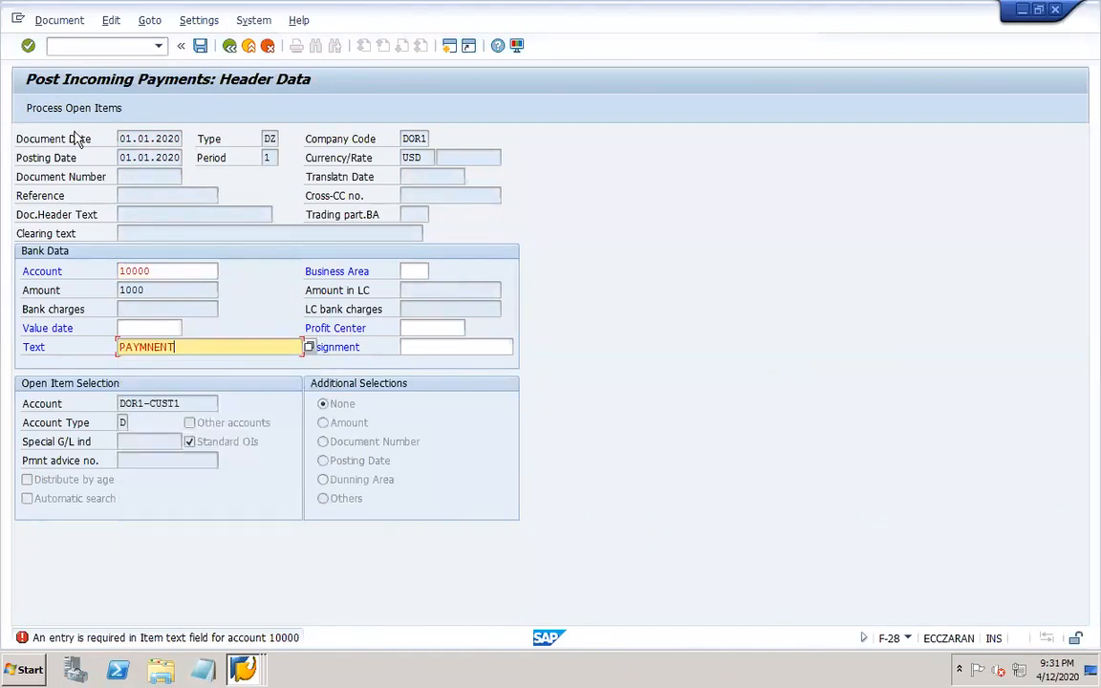
{"action": "left_click", "coordinate": [33, 109]}
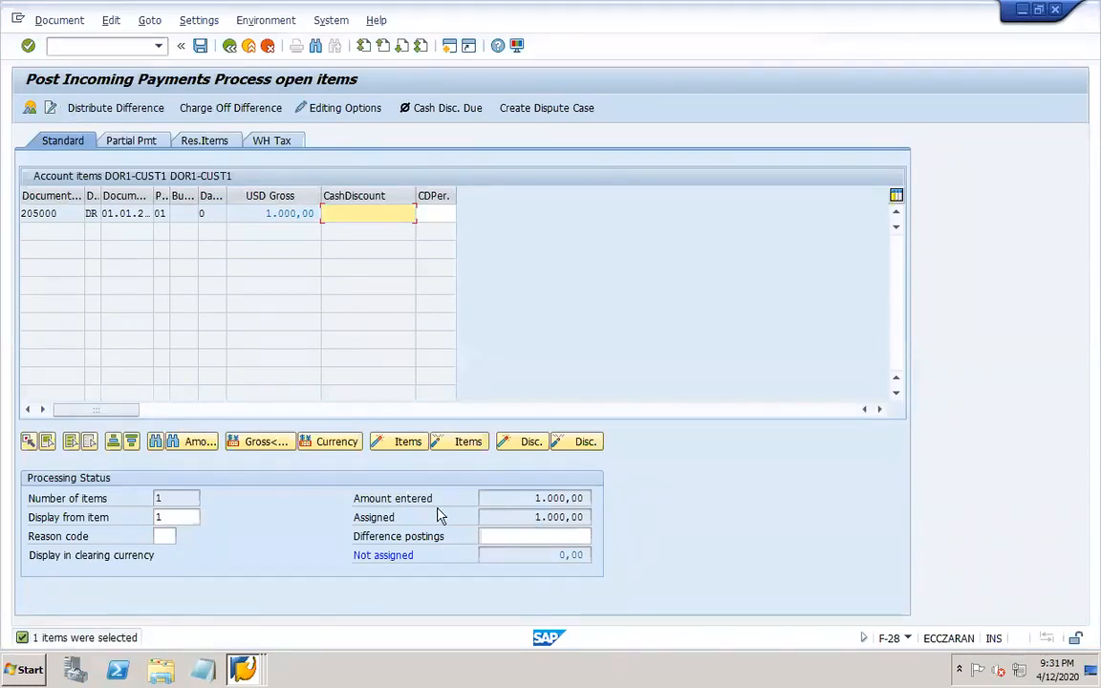
Simulate and post the incoming payment, and display the posted document
{"action": "left_click", "coordinate": [61, 21]}
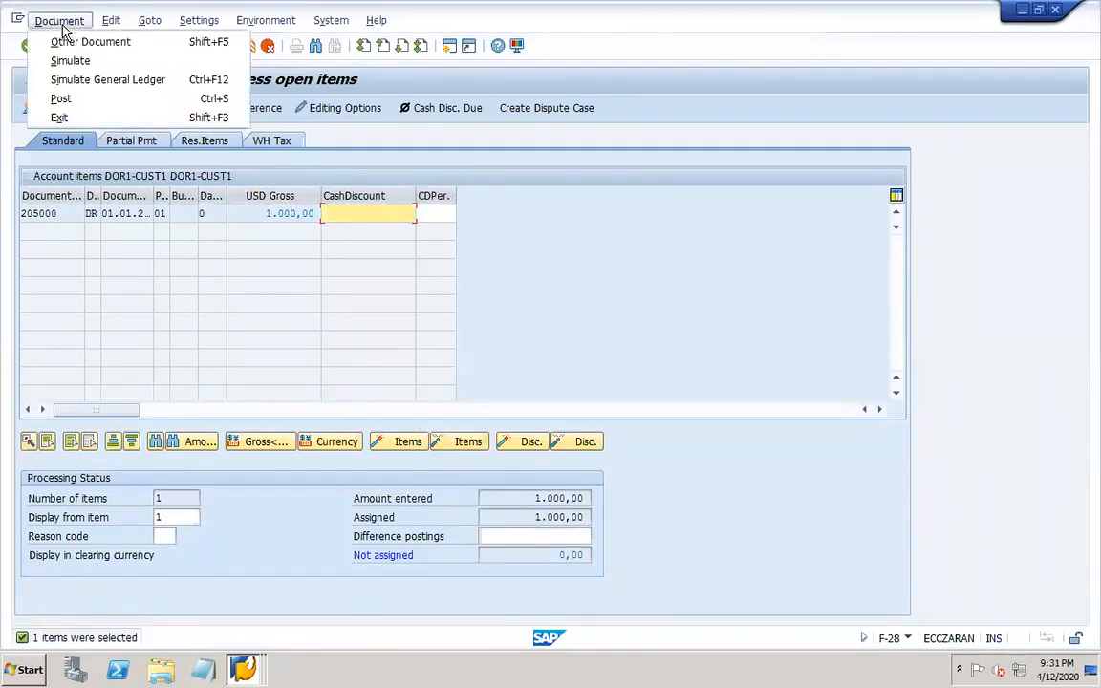
{"action": "left_click", "coordinate": [97, 64]}
{"action": "left_click", "coordinate": [201, 47]}
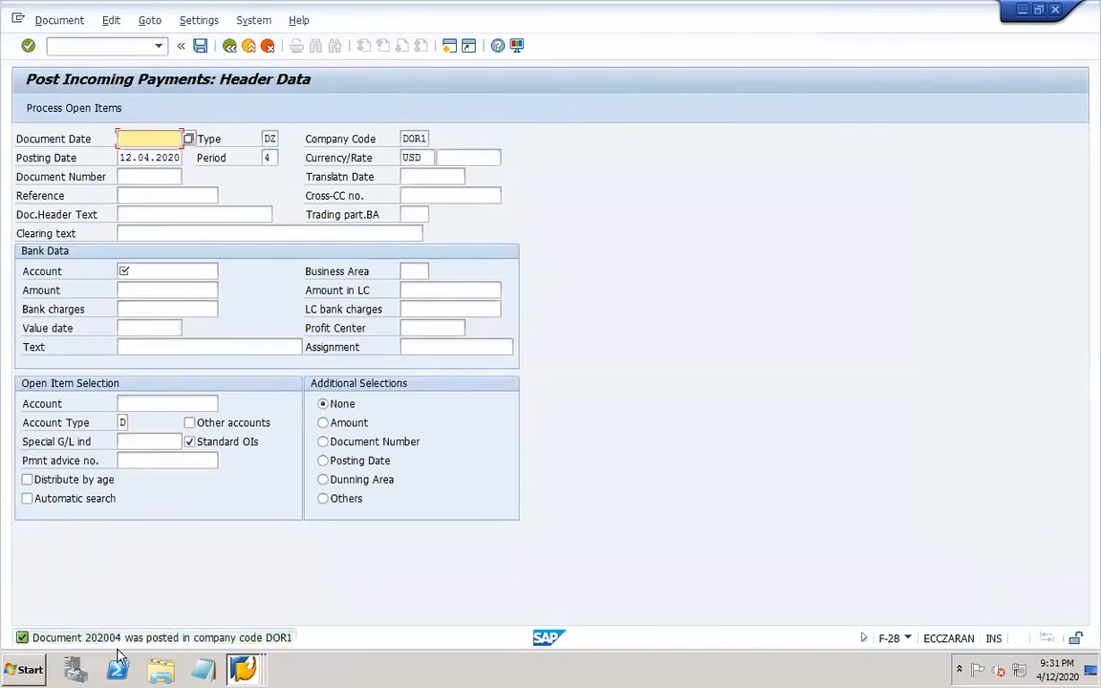
{"action": "left_click", "coordinate": [63, 23]}
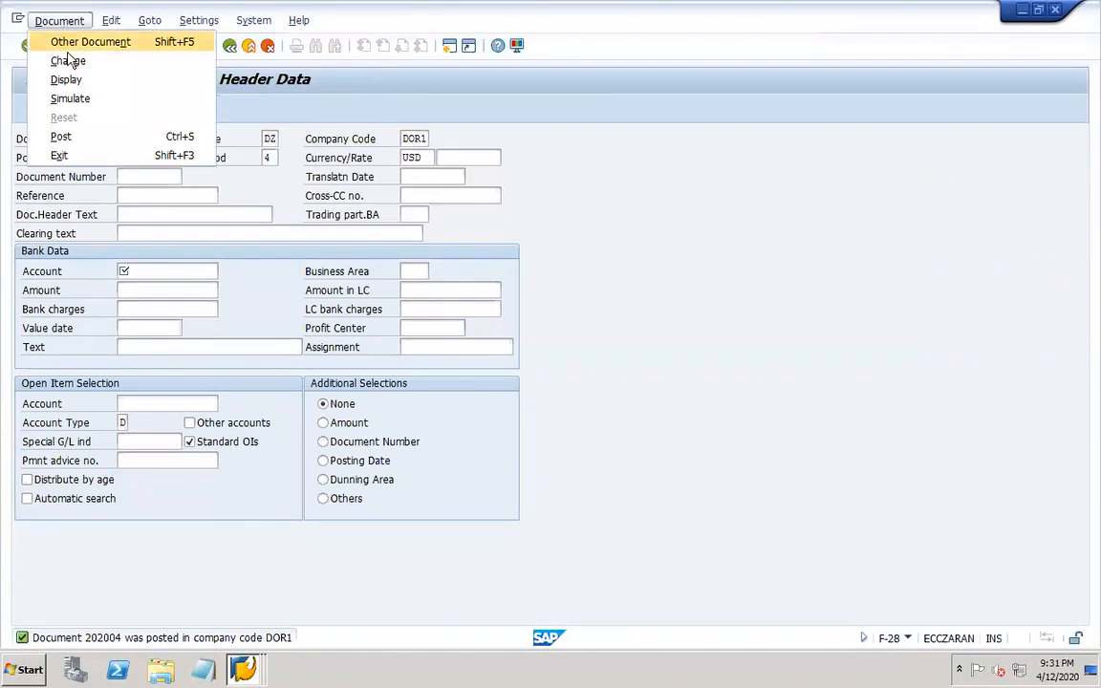
{"action": "left_click", "coordinate": [81, 91]}
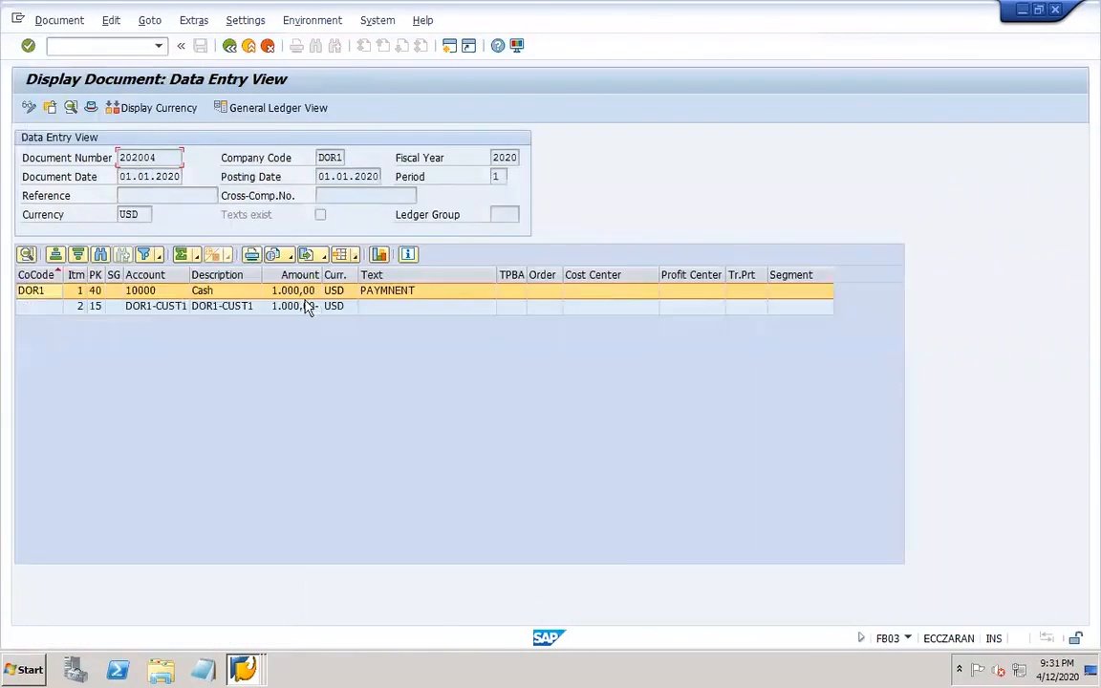
Switch to the FBL5N session and rerun the line item display for all items of customer DOR1-CUST1
{"action": "left_click", "coordinate": [244, 668]}
{"action": "left_click", "coordinate": [227, 610]}
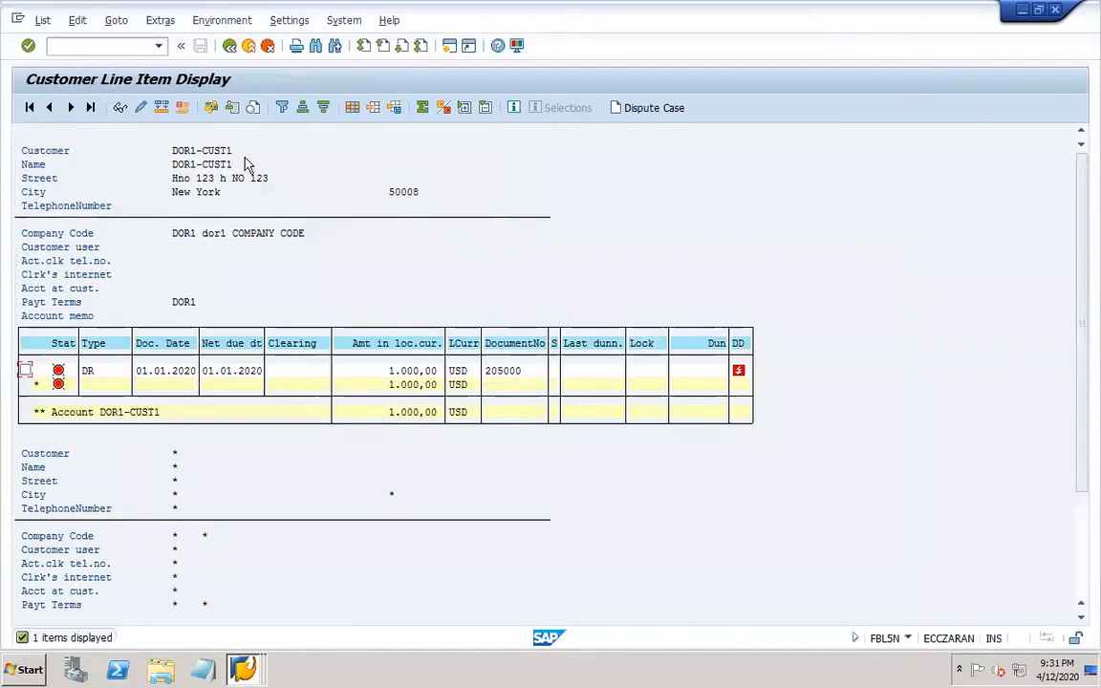
{"action": "left_click", "coordinate": [229, 46]}
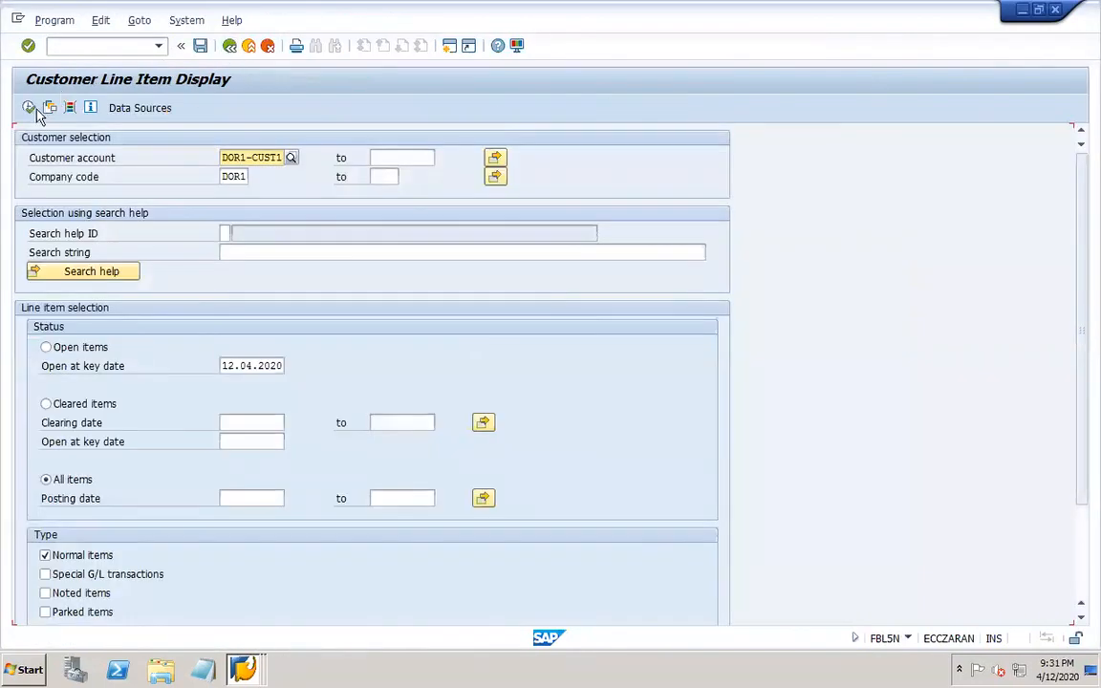
{"action": "left_click", "coordinate": [28, 108]}
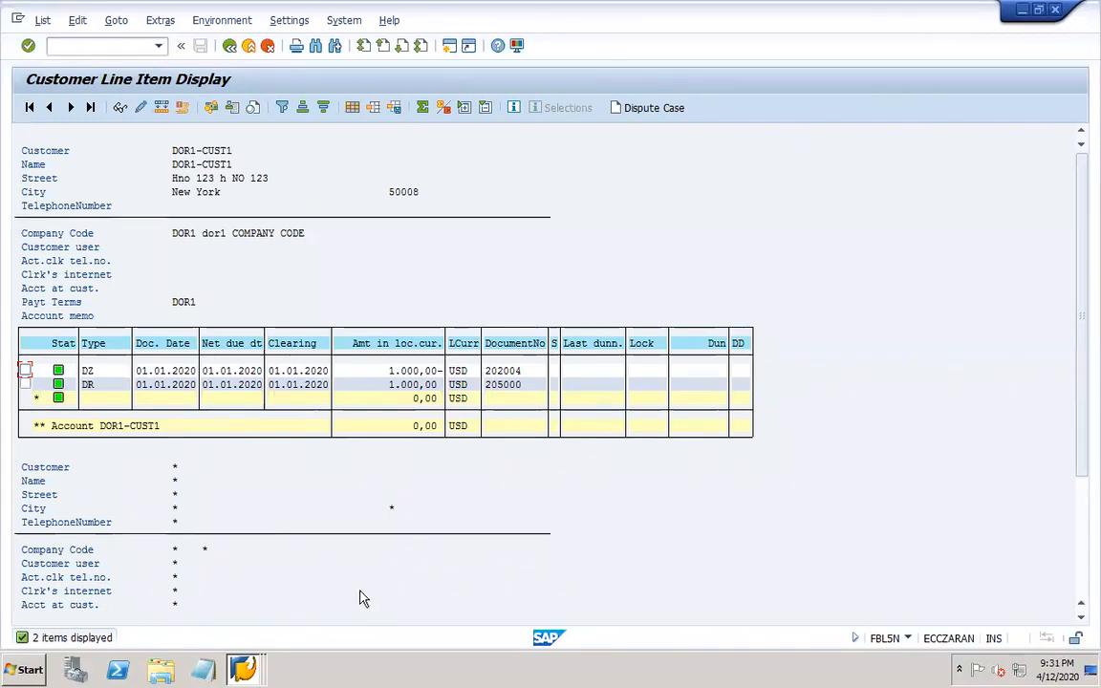
Close the first Display Document: Data Entry View session and open transaction SE11 in a new session
{"action": "left_click", "coordinate": [243, 671]}
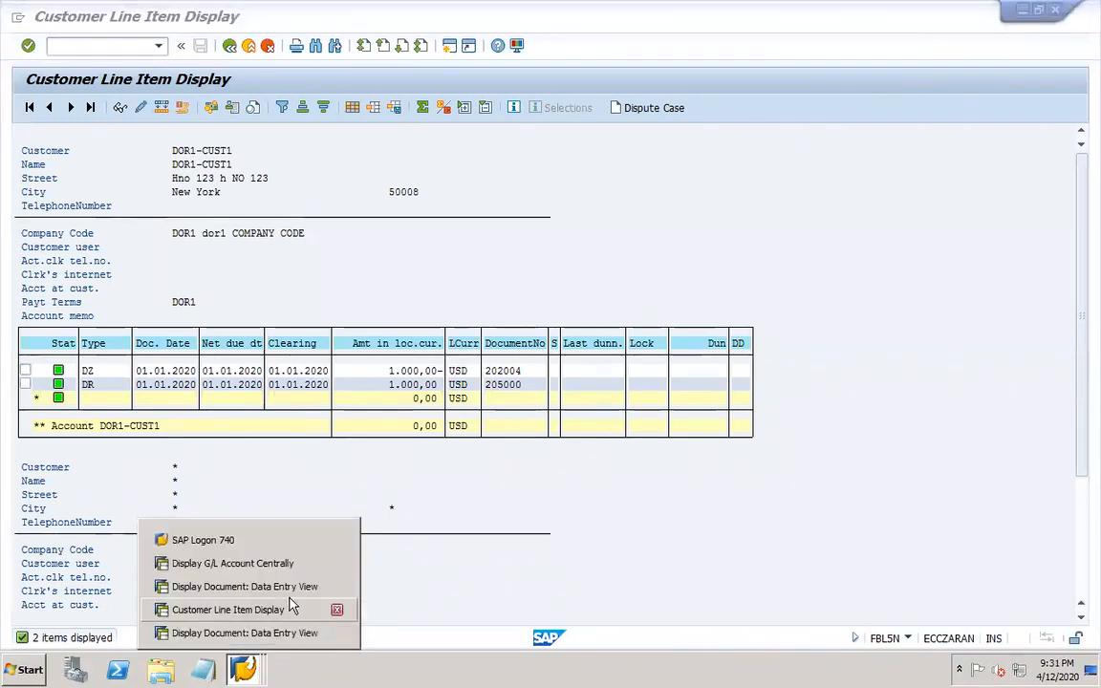
{"action": "left_click", "coordinate": [336, 587]}
{"action": "left_click", "coordinate": [422, 233]}
{"action": "left_click", "coordinate": [126, 43]}
{"action": "type", "text": "/PSE11"}
{"action": "key", "text": "Return"}
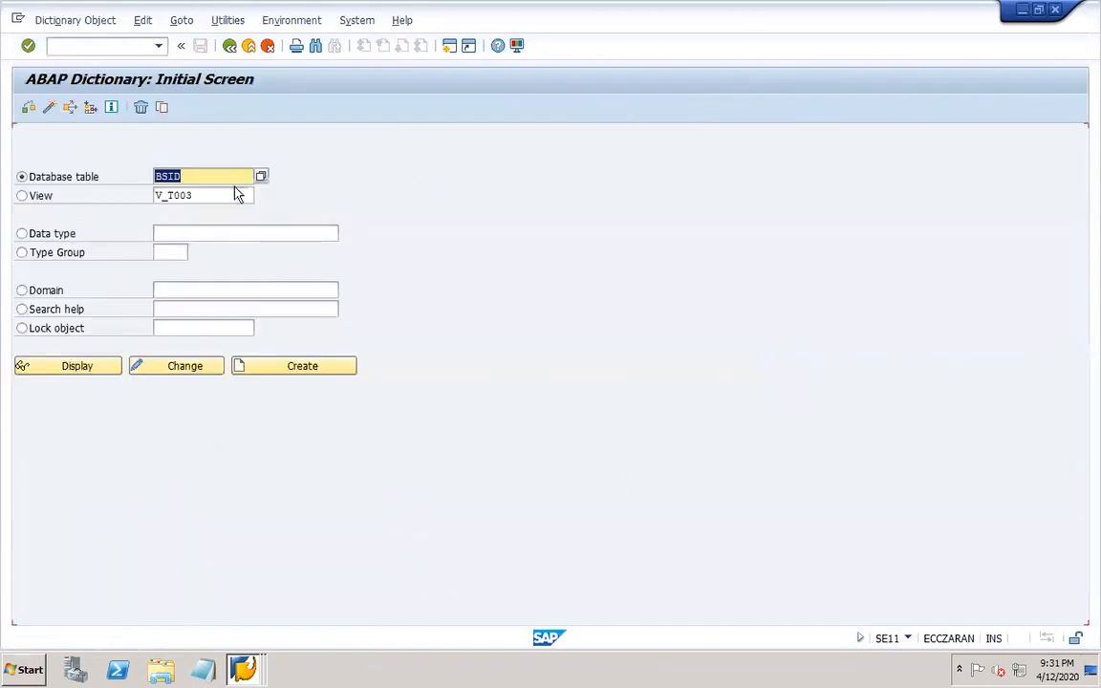
Display database table BSAD, show its contents for company code DOR1 and check the document numbers in the BELNR column
{"action": "type", "text": "BSAD"}
{"action": "left_click", "coordinate": [100, 371]}
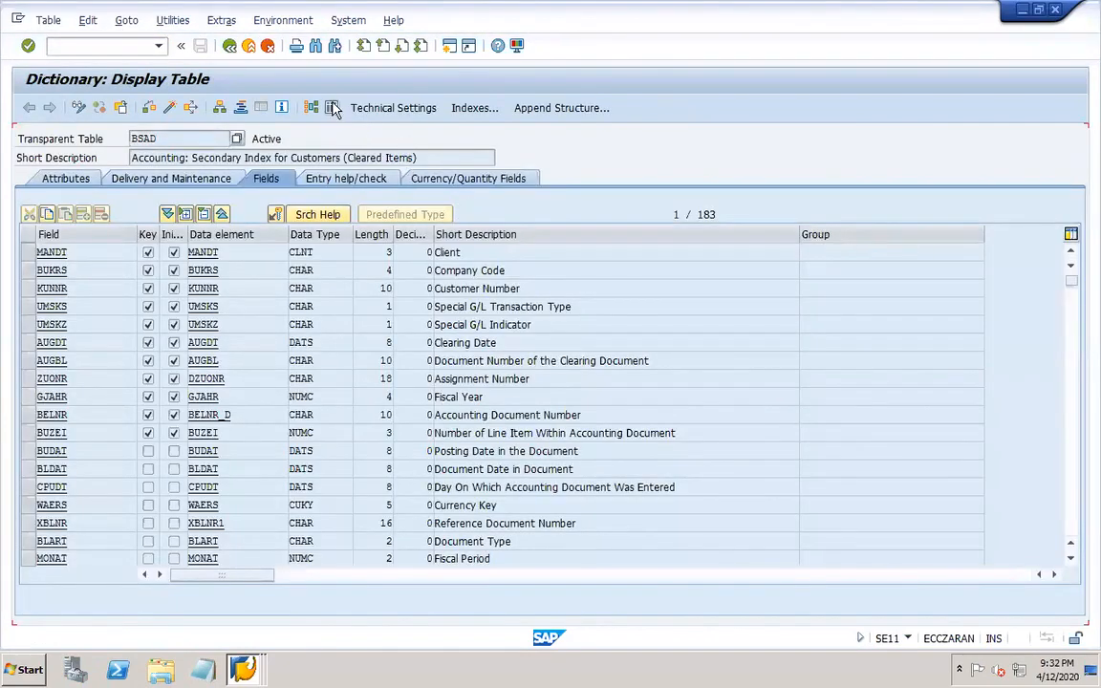
{"action": "left_click", "coordinate": [332, 107]}
{"action": "left_click", "coordinate": [243, 159]}
{"action": "left_click", "coordinate": [244, 175]}
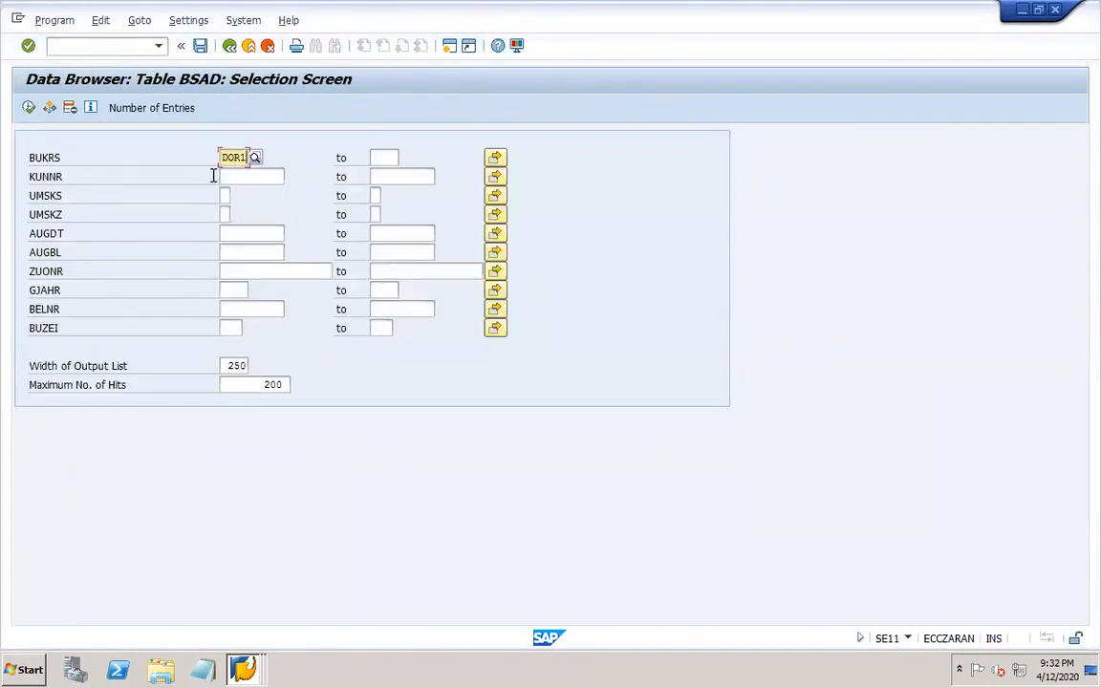
{"action": "left_click", "coordinate": [29, 107]}
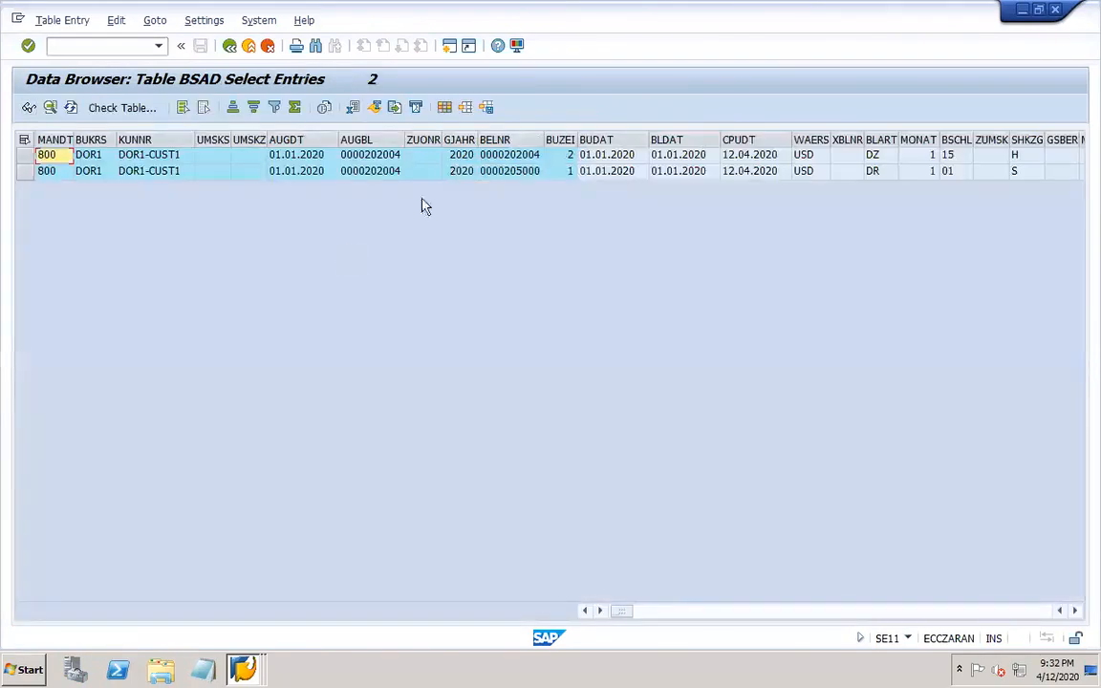
{"action": "left_click", "coordinate": [514, 144]}
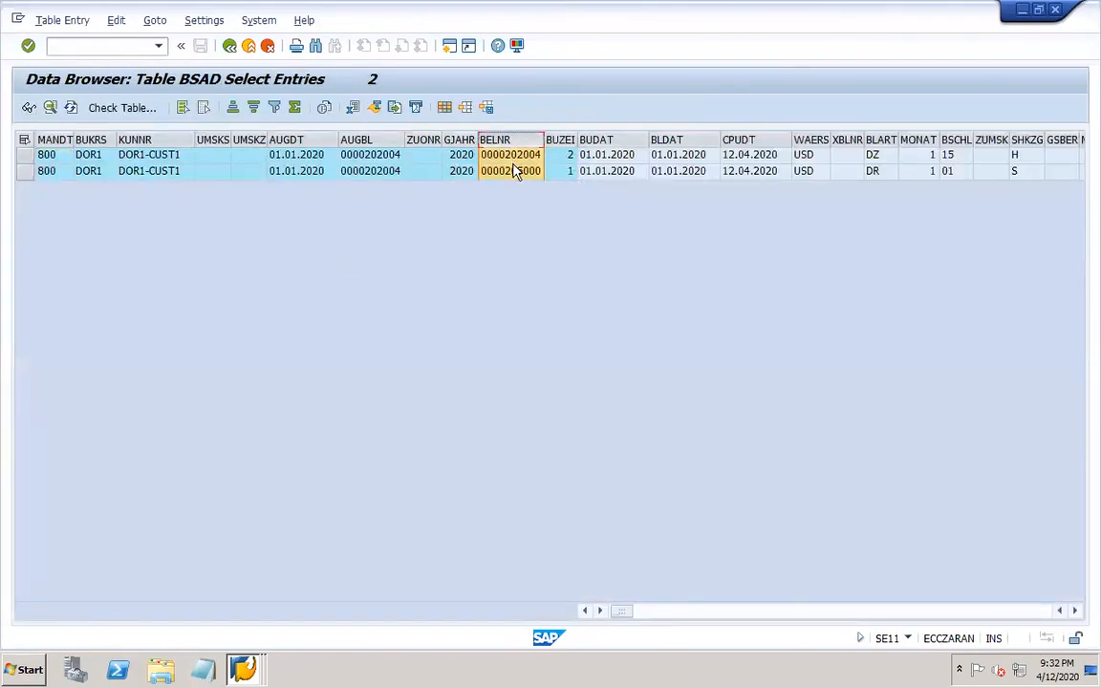
Return to the dictionary's initial screen and look up the entries of table BSID for company code DOR1
{"action": "left_click", "coordinate": [229, 46]}
{"action": "left_click", "coordinate": [229, 46]}
{"action": "left_click", "coordinate": [229, 46]}
{"action": "left_click", "coordinate": [230, 167]}
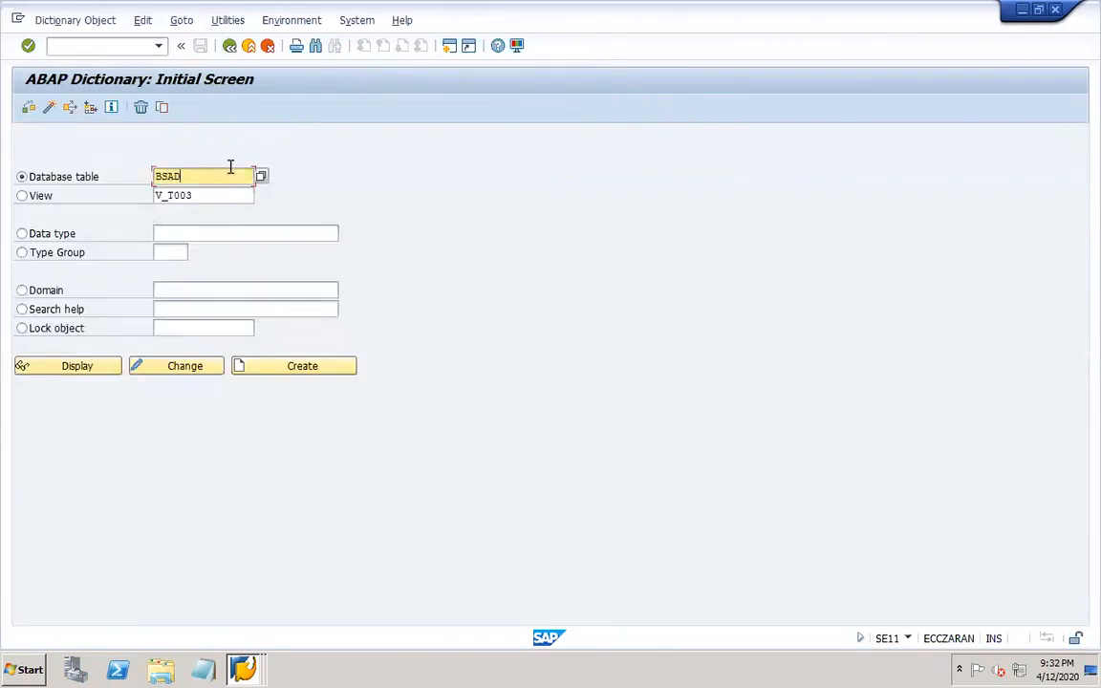
{"action": "key", "text": "BackSpace"}
{"action": "key", "text": "BackSpace"}
{"action": "type", "text": "ID"}
{"action": "left_click", "coordinate": [105, 366]}
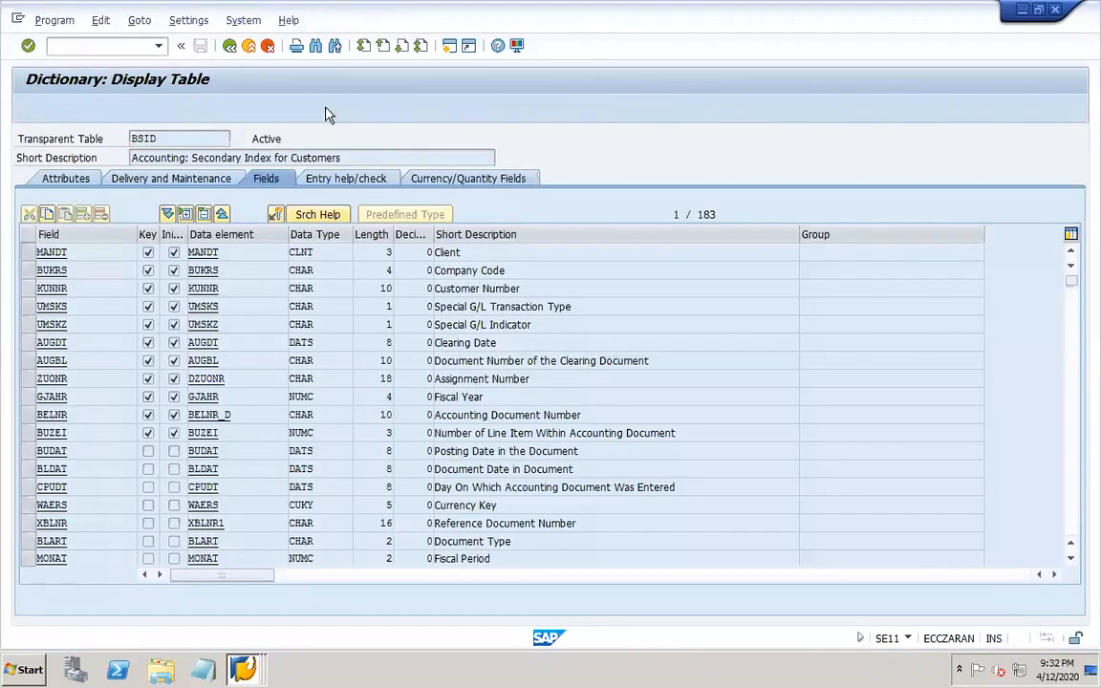
{"action": "key", "text": "space"}
{"action": "left_click", "coordinate": [241, 178]}
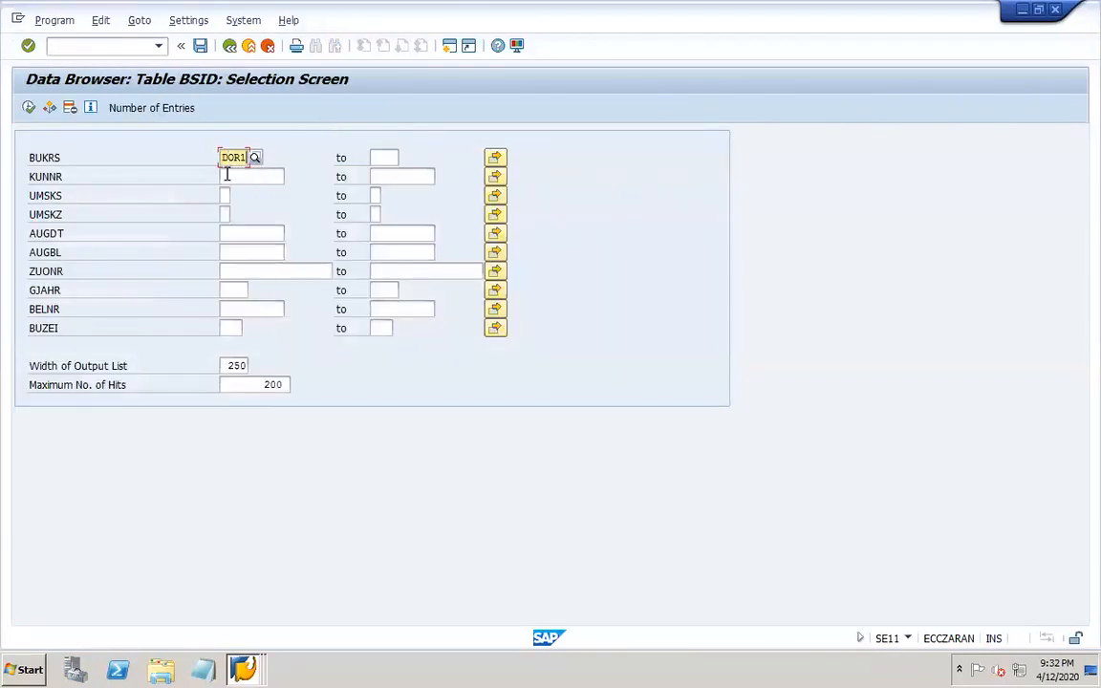
{"action": "left_click", "coordinate": [28, 108]}
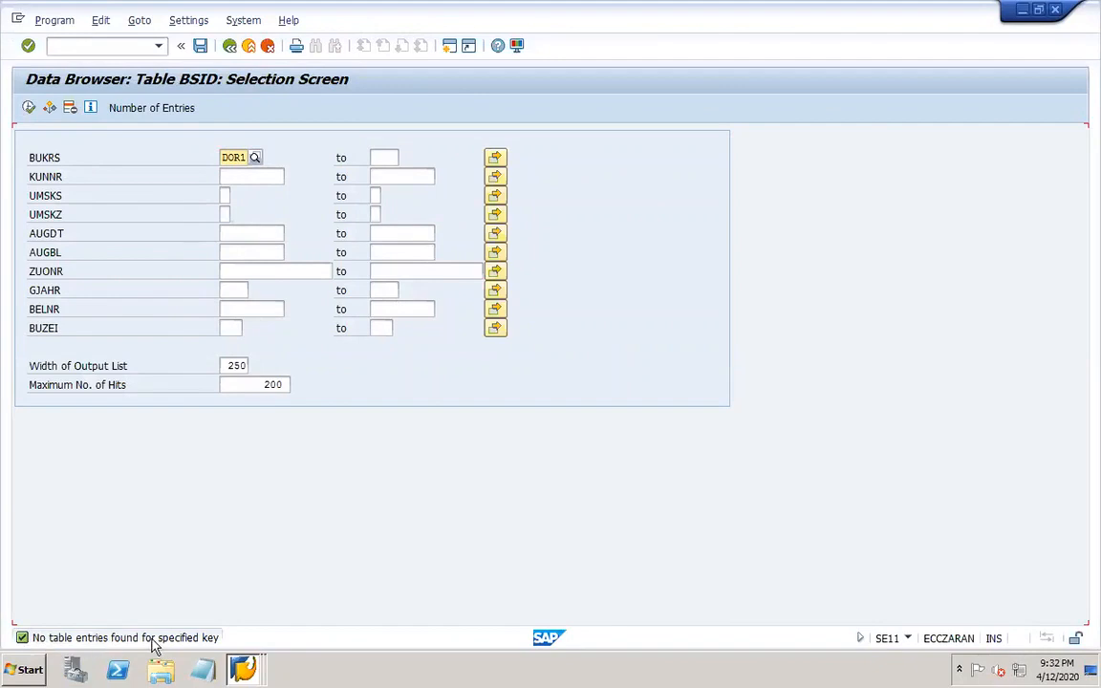
{"action": "mouse_move", "coordinate": [819, 672]}
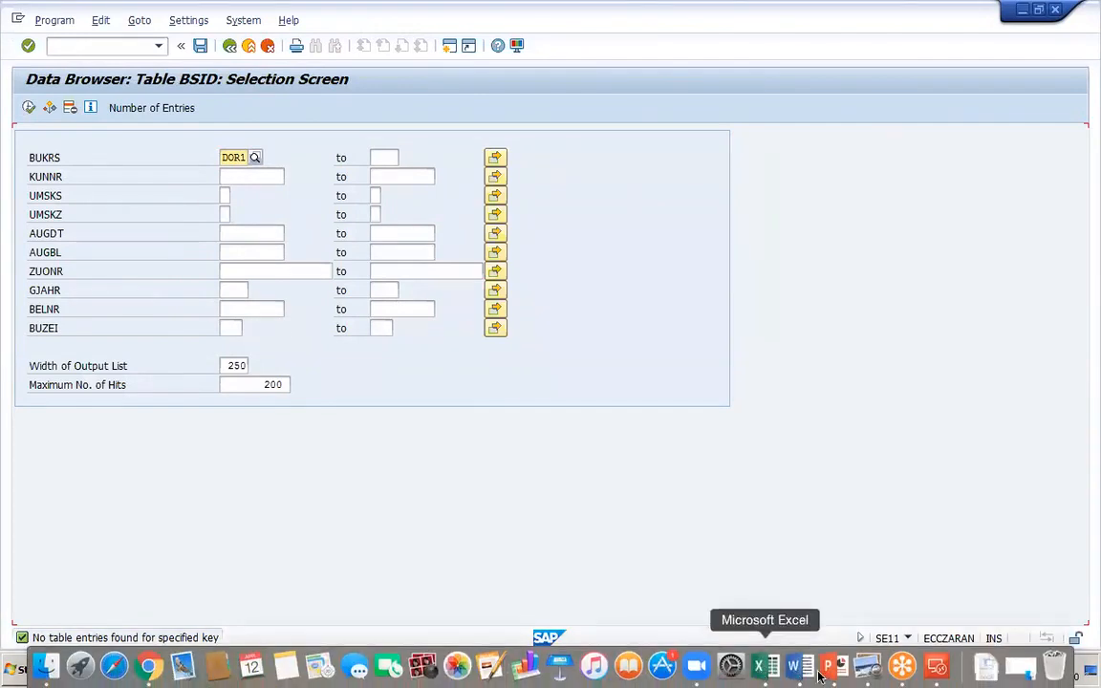
Return to the LavSAPnew remote desktop session and open transaction F-22 for entering a customer invoice
{"action": "left_click", "coordinate": [828, 672]}
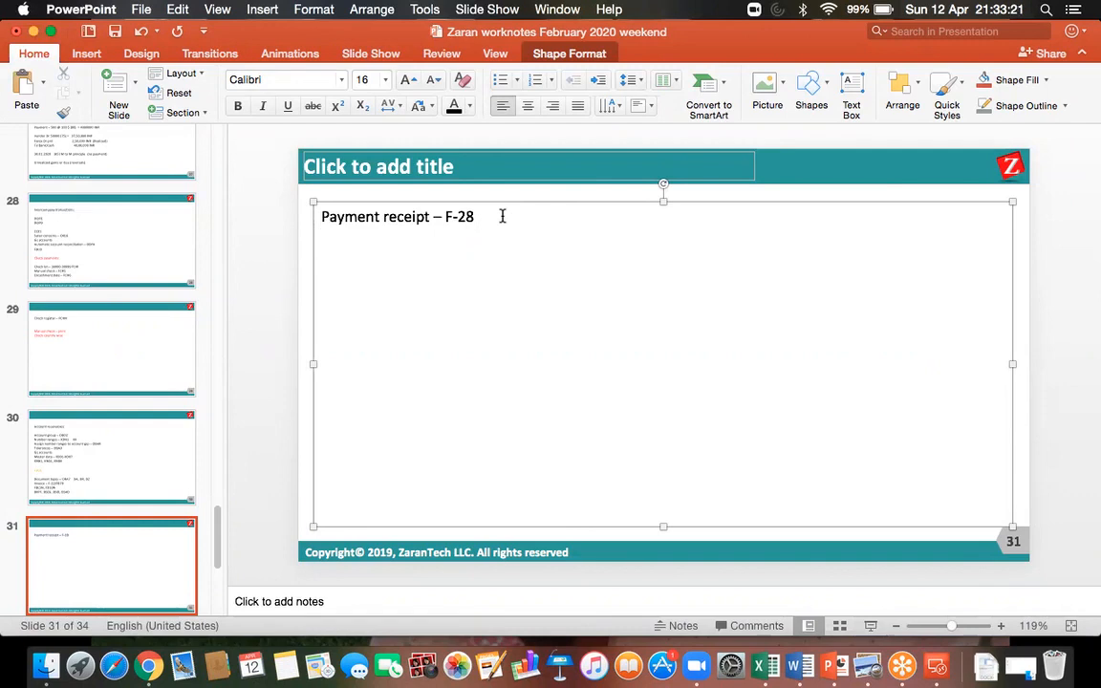
{"action": "left_click", "coordinate": [937, 667]}
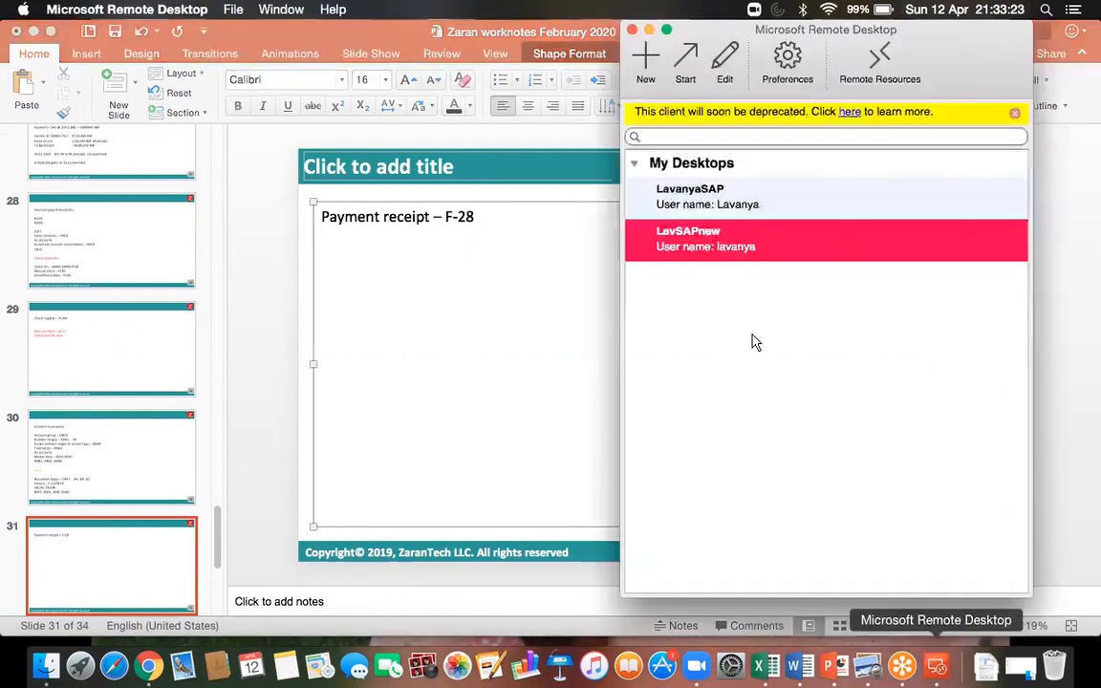
{"action": "double_click", "coordinate": [688, 247]}
{"action": "left_click", "coordinate": [69, 48]}
{"action": "type", "text": "/NF"}
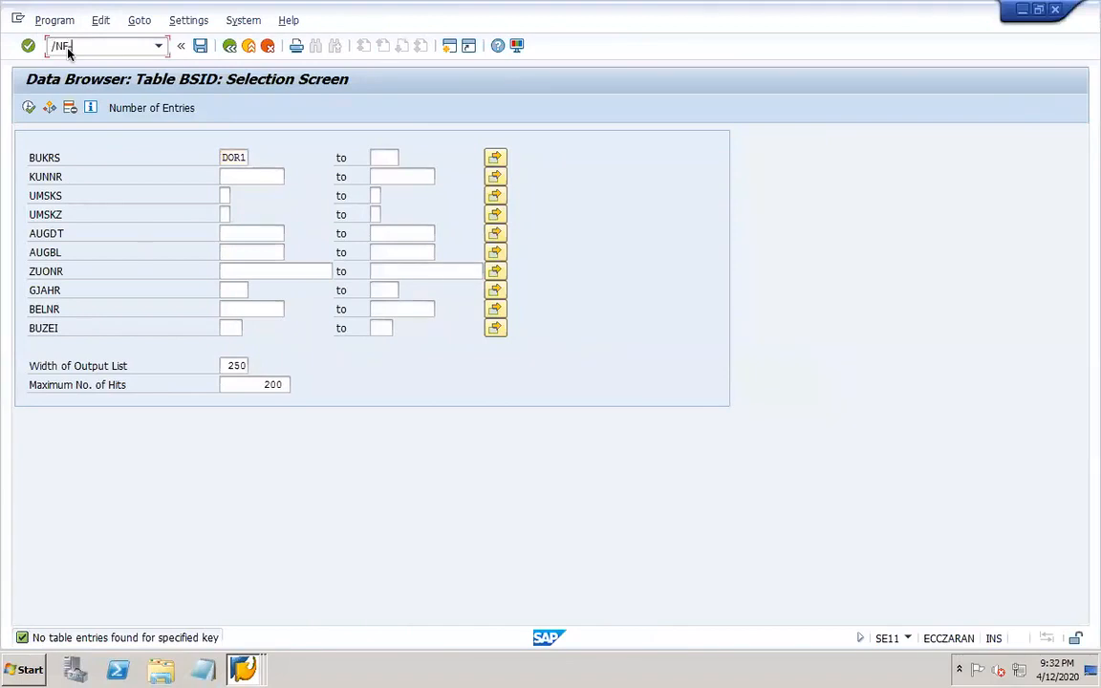
{"action": "type", "text": "22"}
{"action": "key", "text": "Return"}
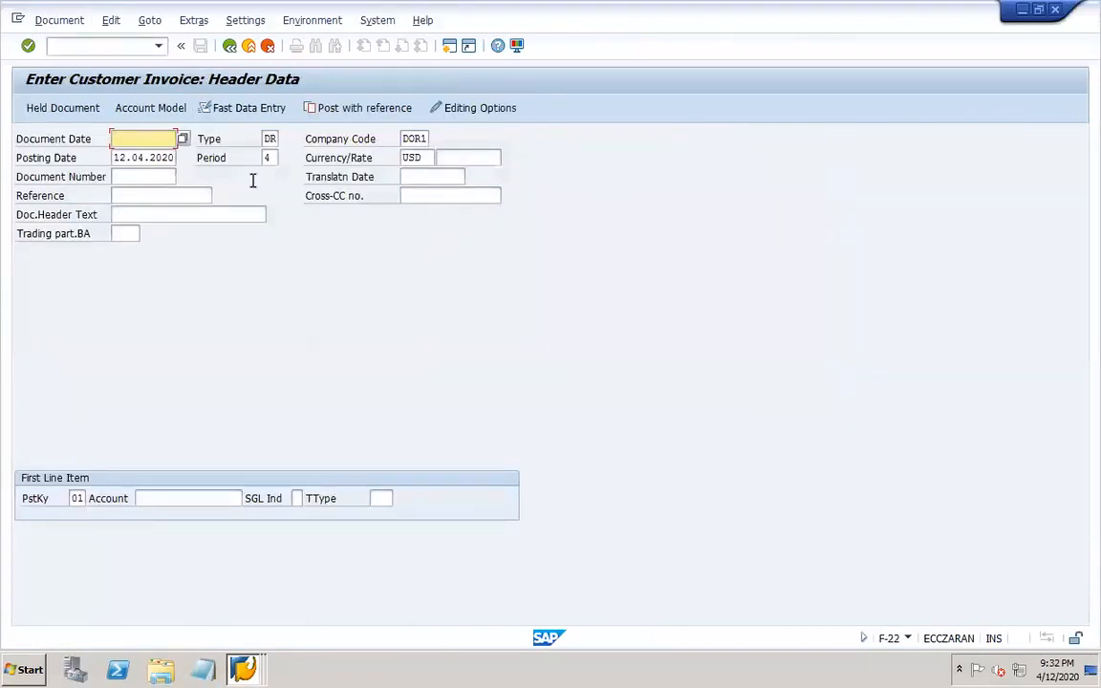
Set the invoice's document and posting dates to 01.01.2020 and choose the first DOR1 customer for the posting key 01 line item
{"action": "left_click", "coordinate": [159, 135]}
{"action": "left_click", "coordinate": [135, 151]}
{"action": "left_click", "coordinate": [134, 157]}
{"action": "left_click", "coordinate": [145, 175]}
{"action": "left_click", "coordinate": [215, 496]}
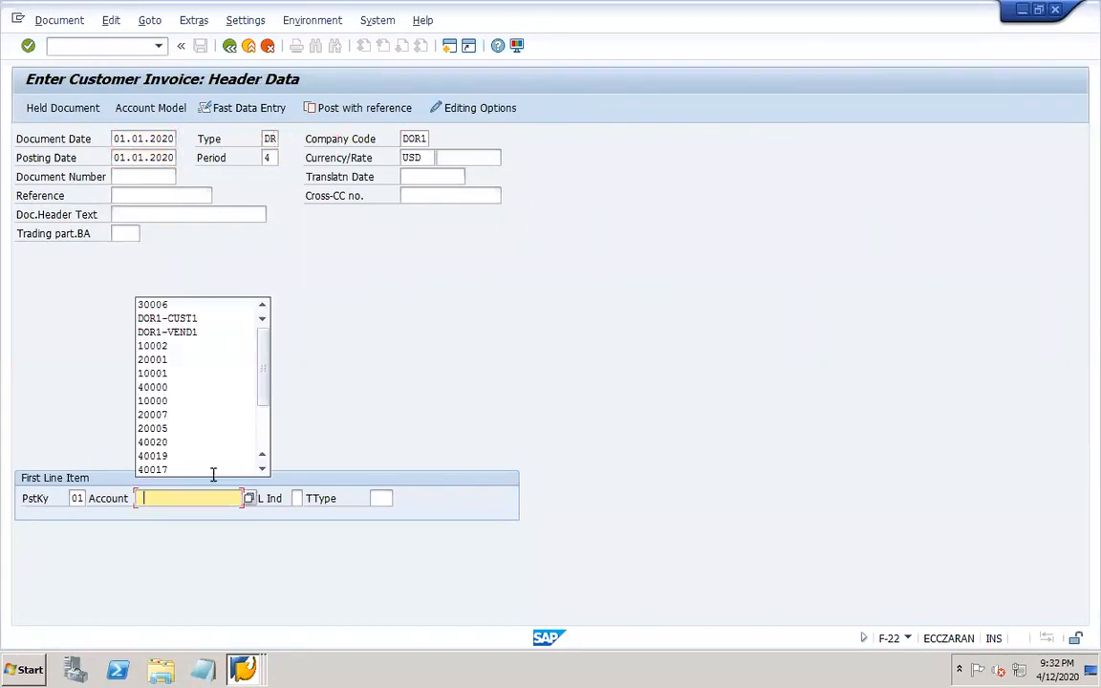
{"action": "left_click", "coordinate": [168, 319]}
{"action": "key", "text": "Return"}
{"action": "key", "text": "Return"}
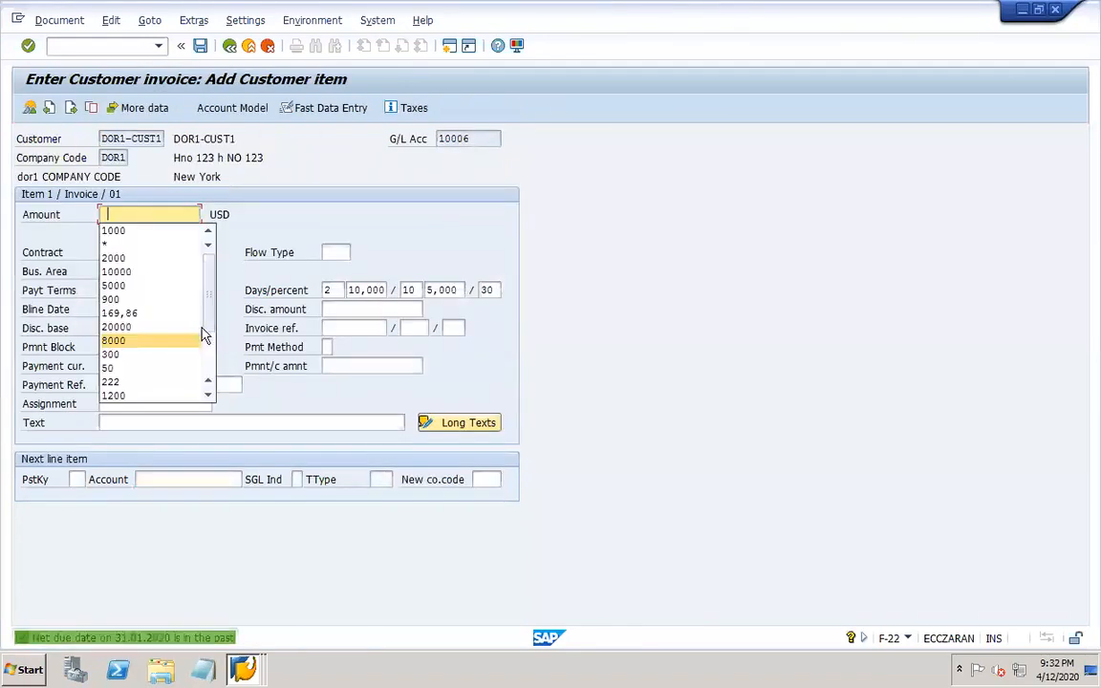
Set the customer item's amount to 2000 USD and its payment terms to 0001
{"action": "left_click", "coordinate": [124, 256]}
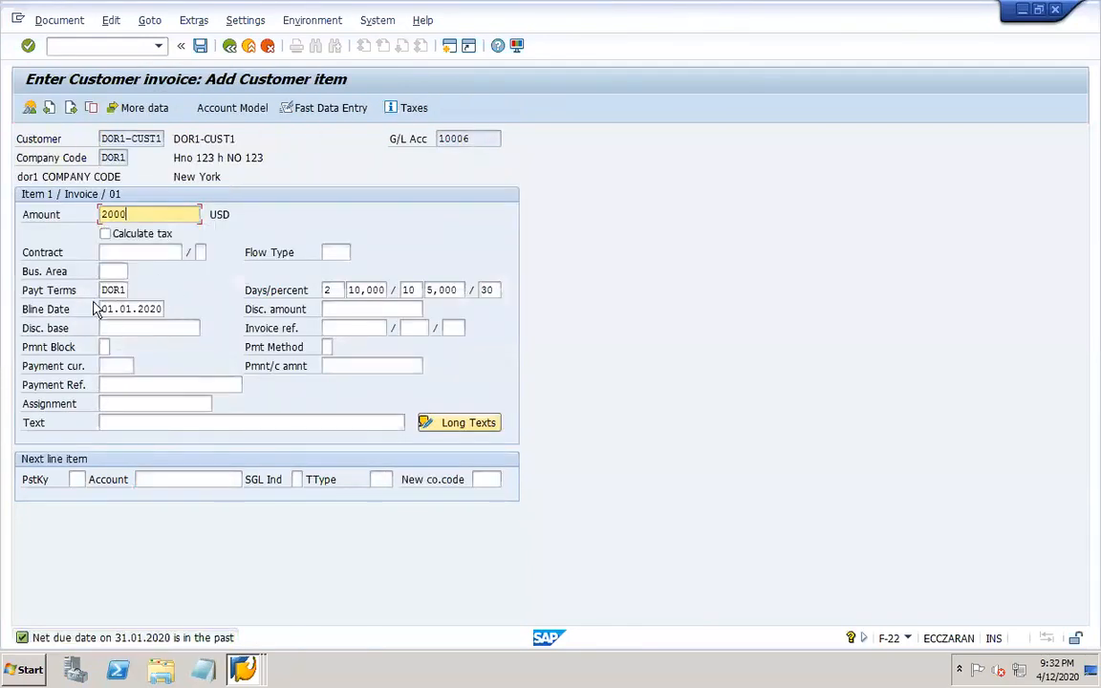
{"action": "double_click", "coordinate": [107, 289]}
{"action": "type", "text": "0001"}
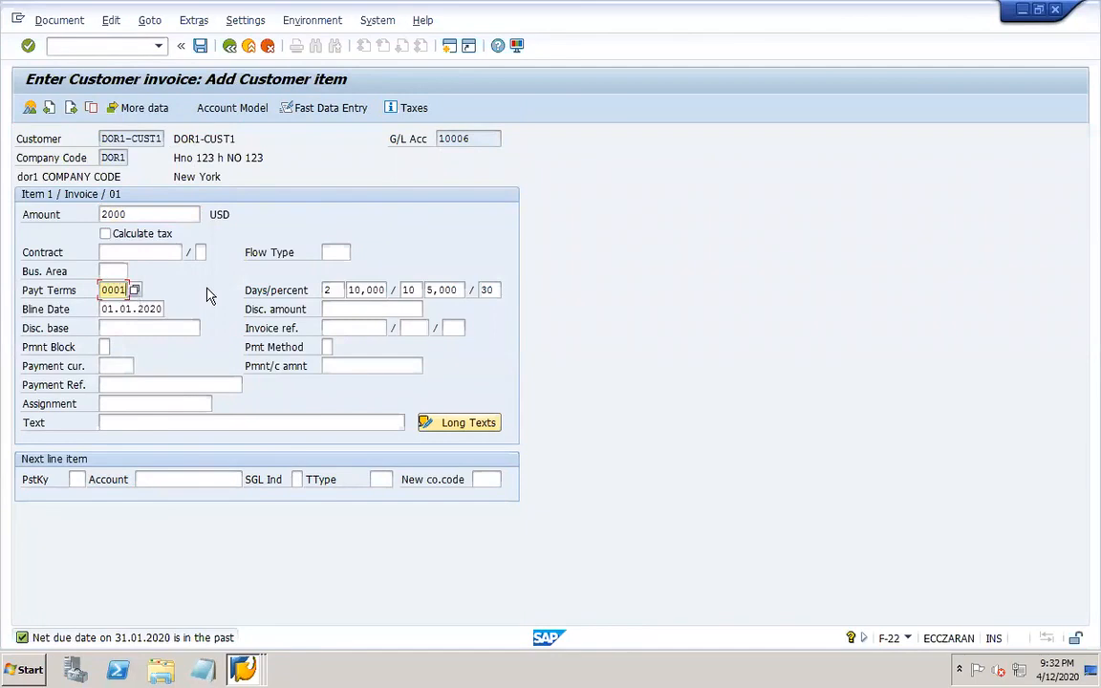
Add a second line item with posting key 50 on the Sales AR G/L account
{"action": "left_click", "coordinate": [79, 479]}
{"action": "type", "text": "50"}
{"action": "key", "text": "Tab"}
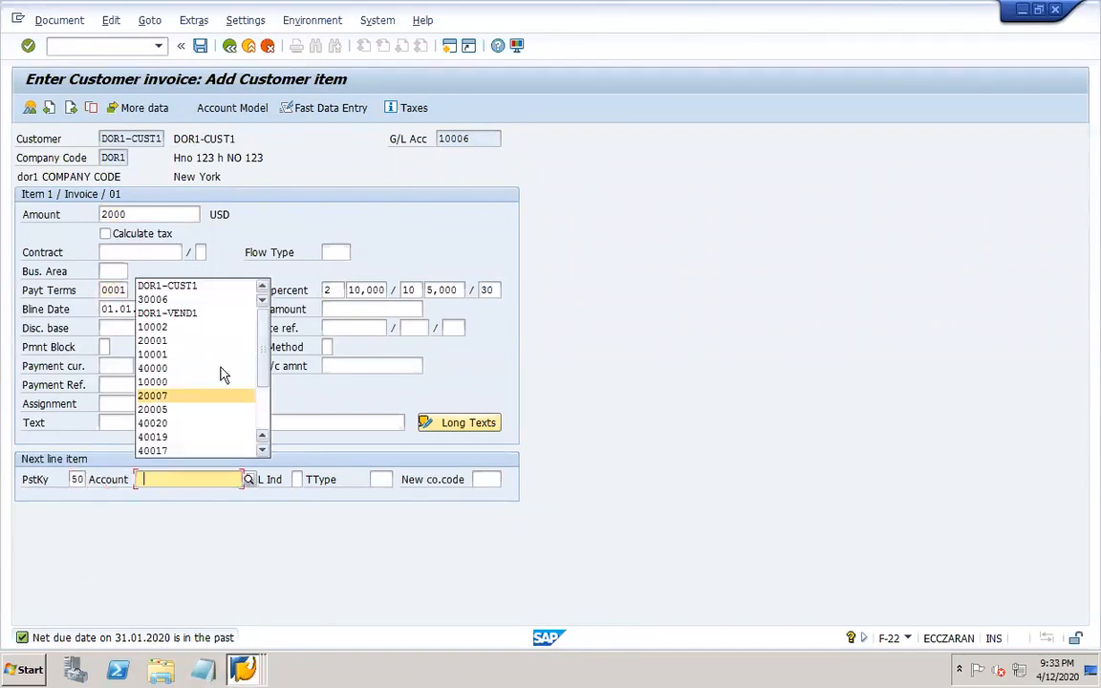
{"action": "left_click", "coordinate": [161, 300]}
{"action": "key", "text": "Return"}
{"action": "key", "text": "Return"}
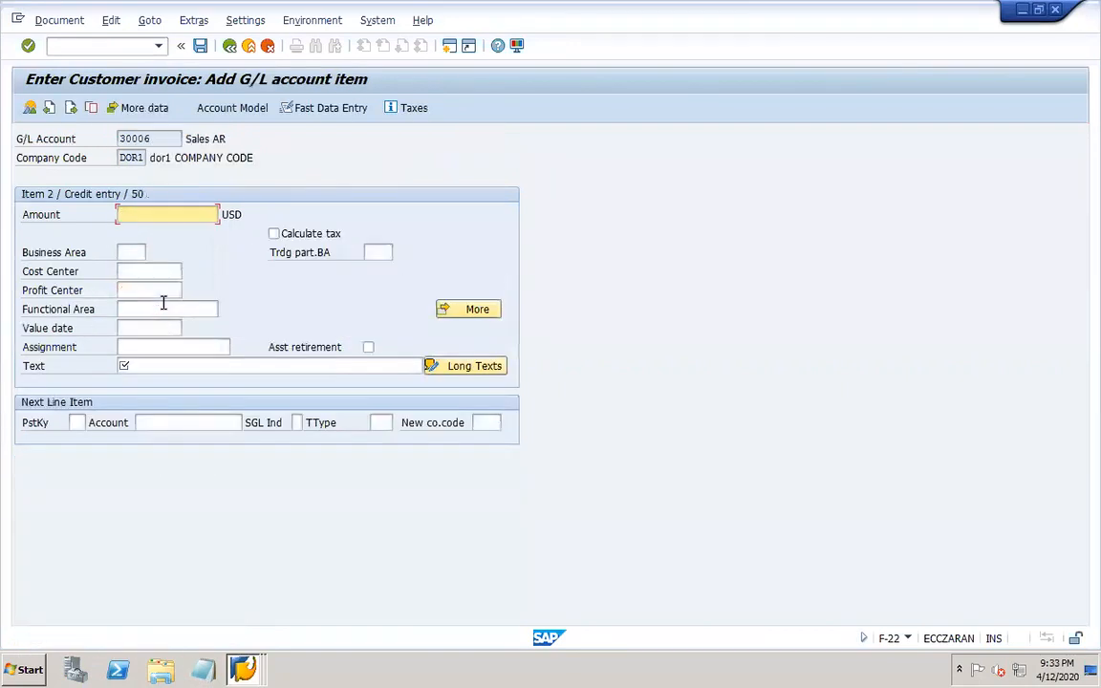
Set the G/L credit item's amount to * and its text to +, and post the customer invoice
{"action": "type", "text": "*"}
{"action": "left_click", "coordinate": [205, 368]}
{"action": "type", "text": "+"}
{"action": "left_click", "coordinate": [58, 20]}
{"action": "left_click", "coordinate": [88, 100]}
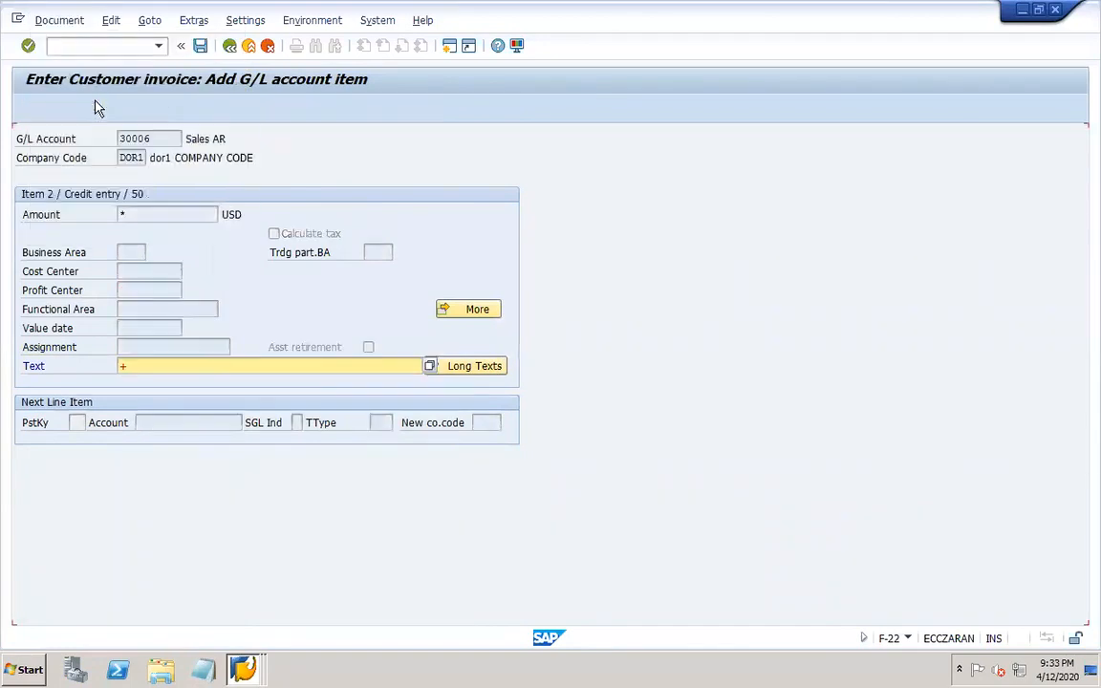
{"action": "left_click", "coordinate": [201, 46]}
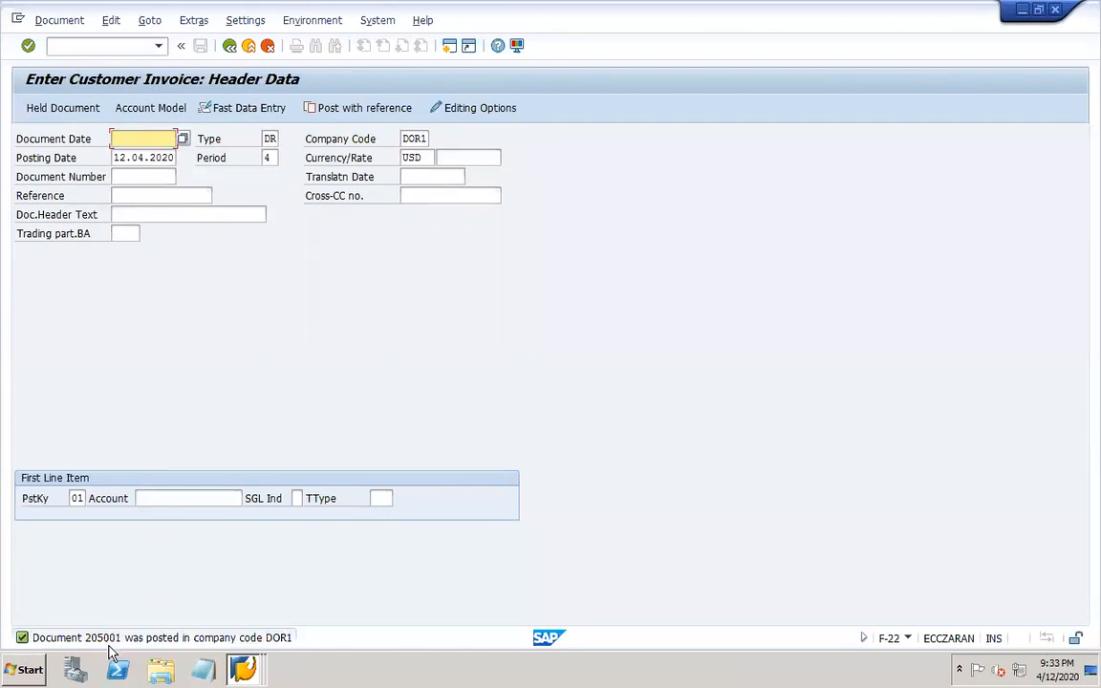
Switch to the Customer Line Item Display session and rerun the report for all items of the DOR1 customer
{"action": "left_click", "coordinate": [244, 669]}
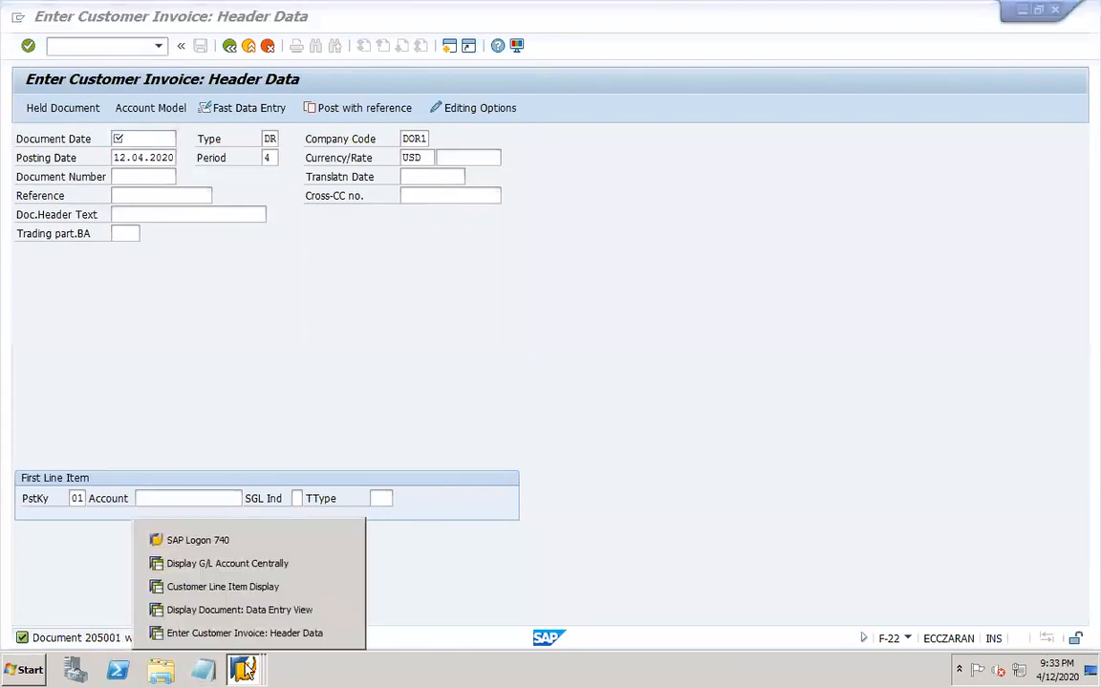
{"action": "left_click", "coordinate": [251, 594]}
{"action": "left_click", "coordinate": [229, 46]}
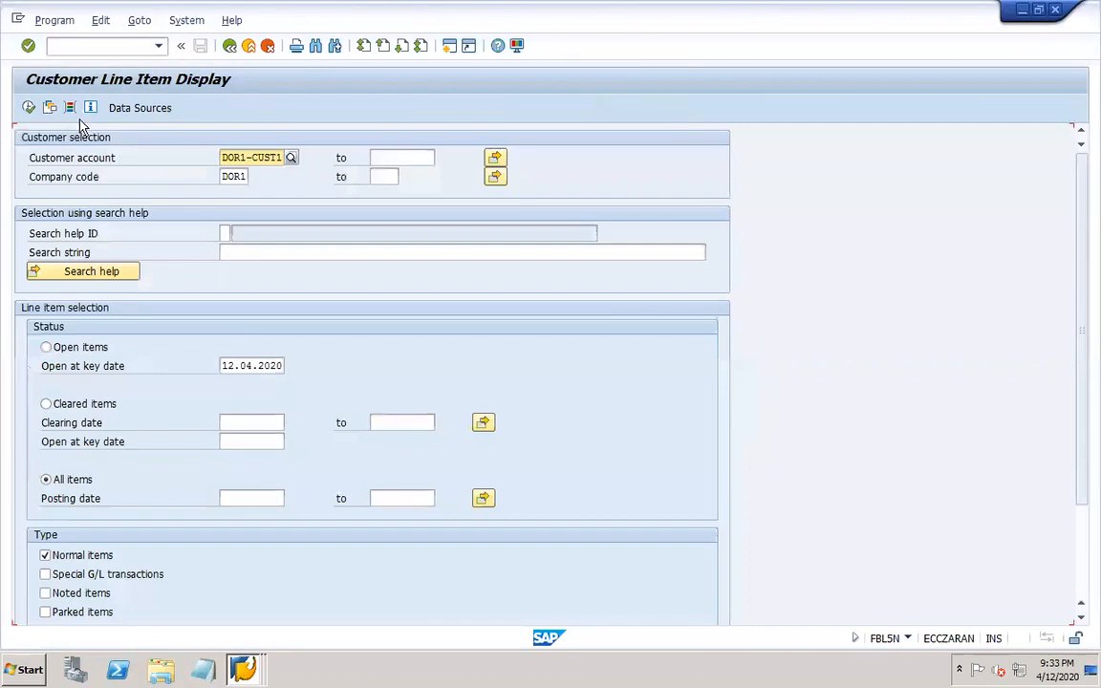
{"action": "left_click", "coordinate": [28, 107]}
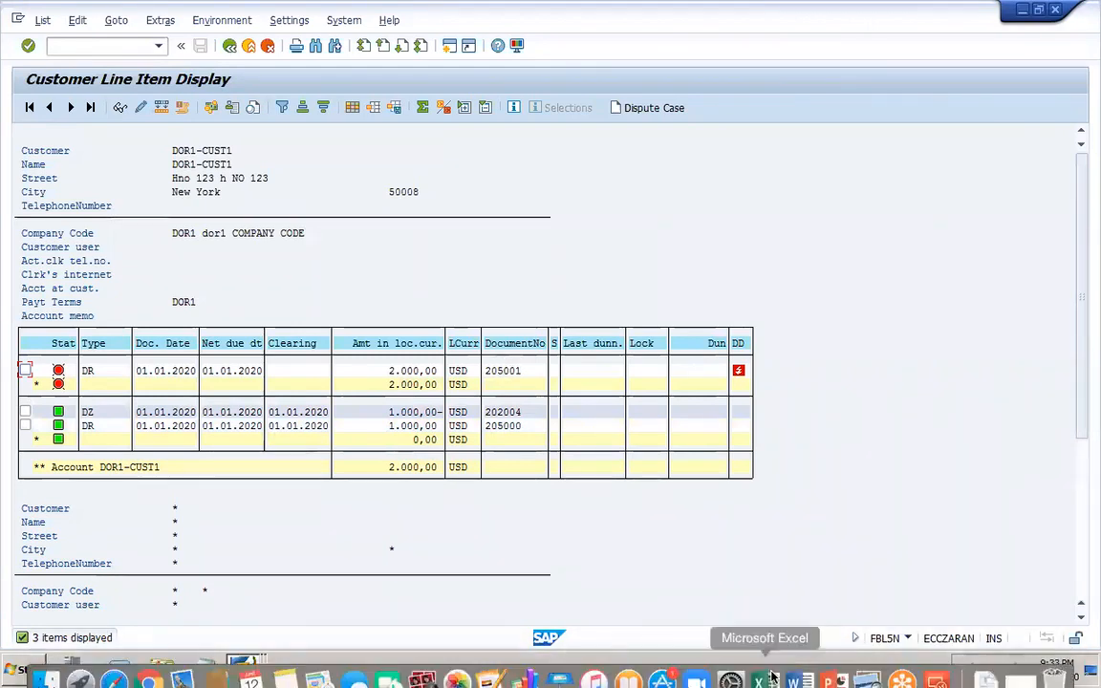
Switch to the PowerPoint work notes, add the line "Credit memo – FB75/F-27" below the payment receipt line, and save
{"action": "left_click", "coordinate": [826, 669]}
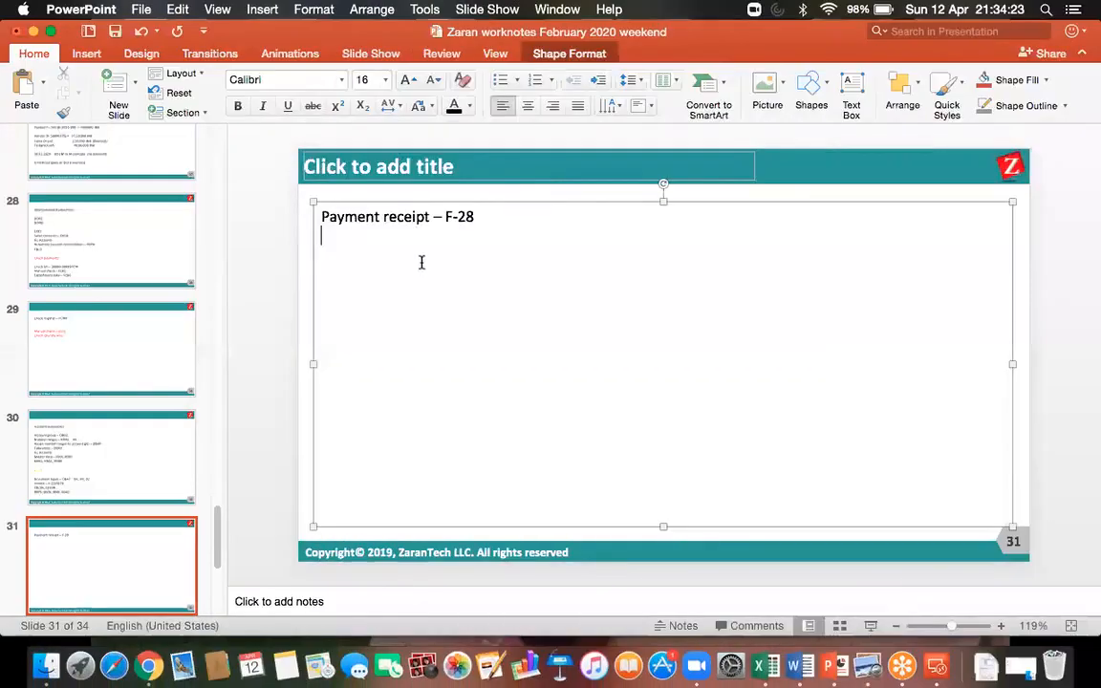
{"action": "left_click", "coordinate": [376, 246]}
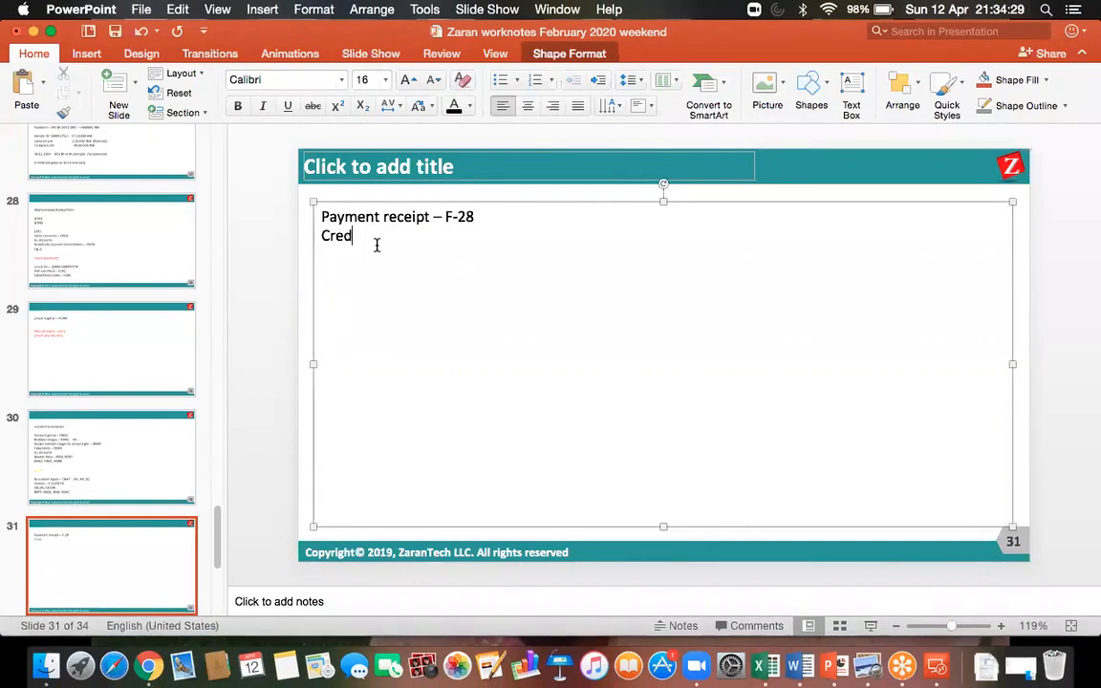
{"action": "type", "text": "Credit memo -"}
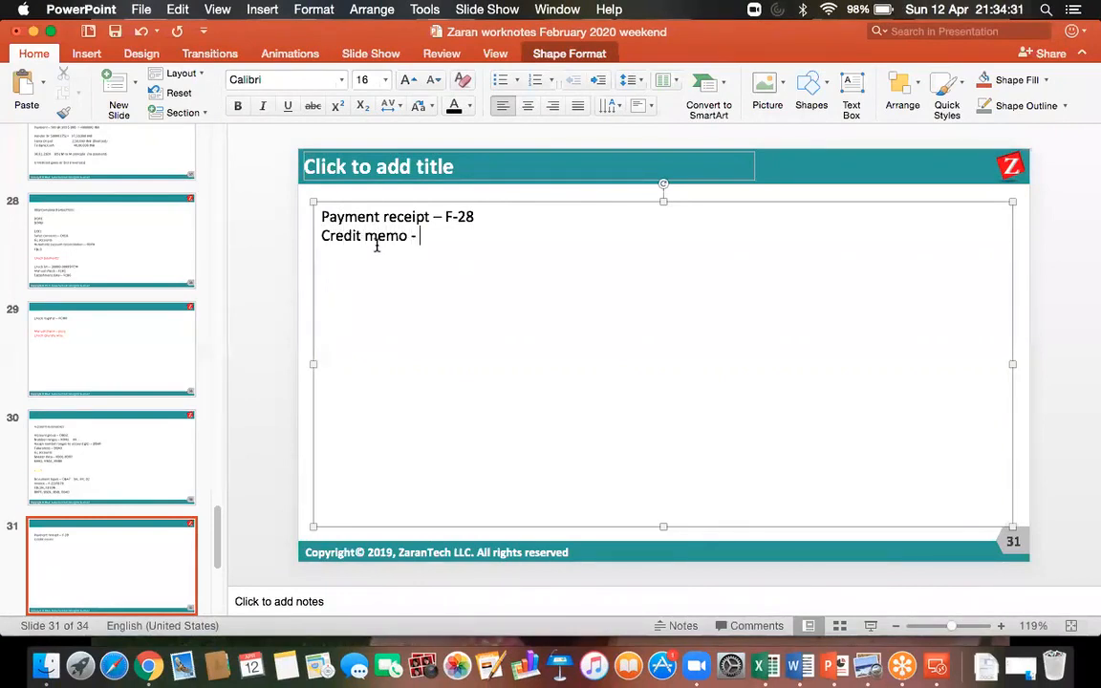
{"action": "type", "text": " FB76"}
{"action": "type", "text": "5"}
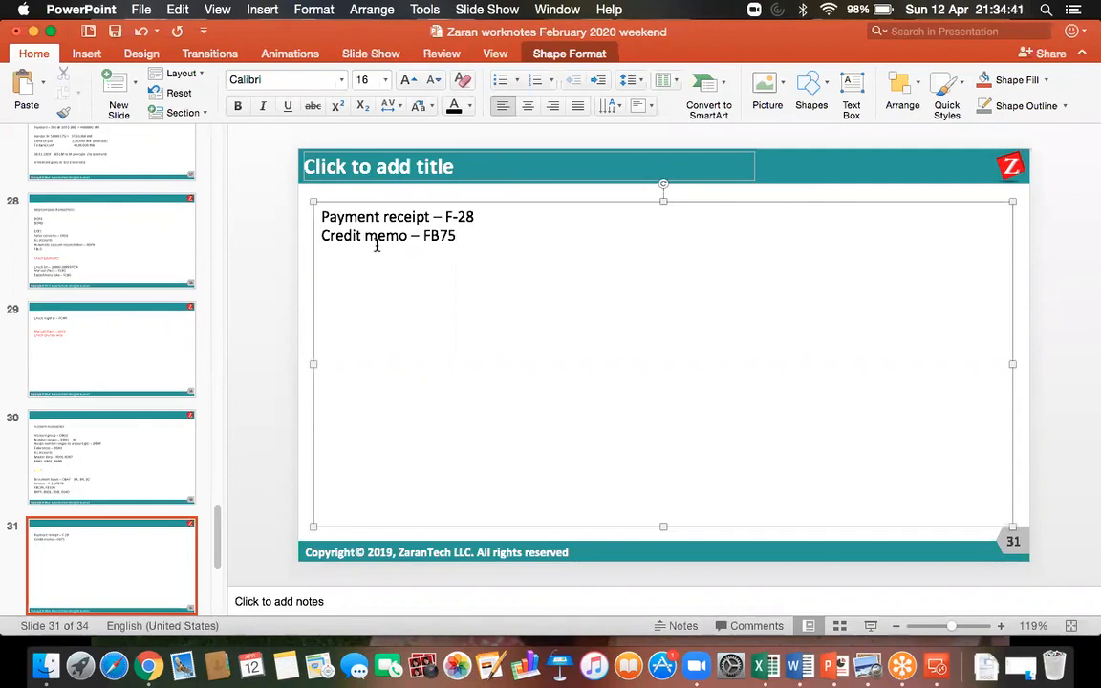
{"action": "type", "text": "-27"}
{"action": "key", "text": "super+s"}
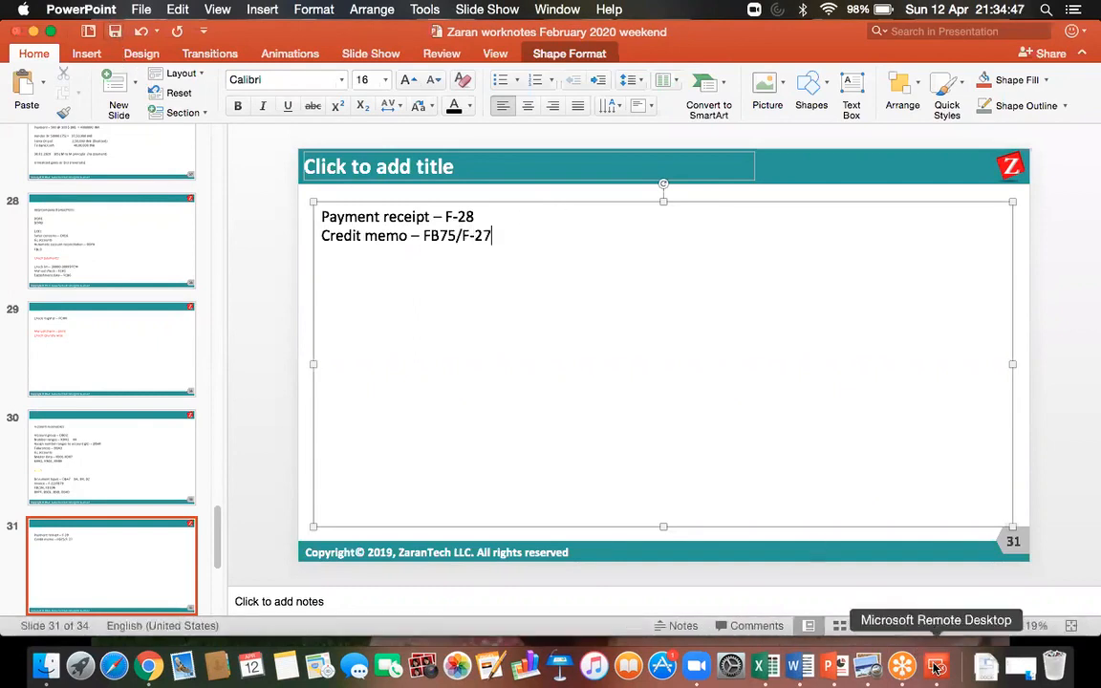
Return to the LavSAPnew remote desktop session and open transaction FB75 in a new SAP session
{"action": "left_click", "coordinate": [937, 666]}
{"action": "double_click", "coordinate": [703, 240]}
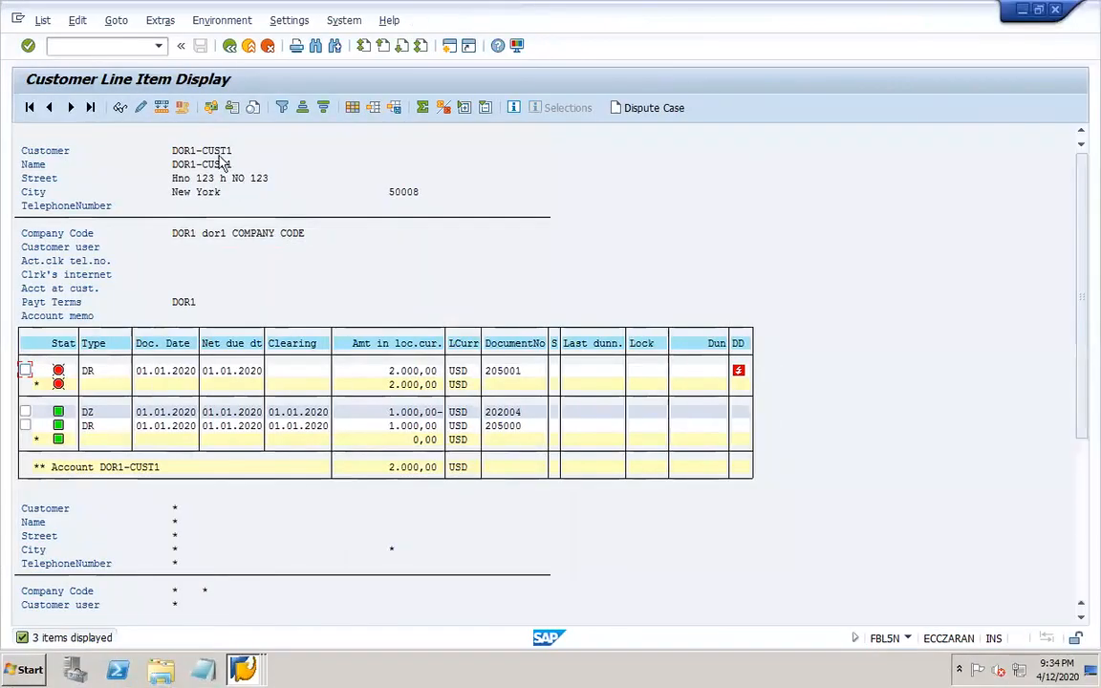
{"action": "type", "text": "/OFB75"}
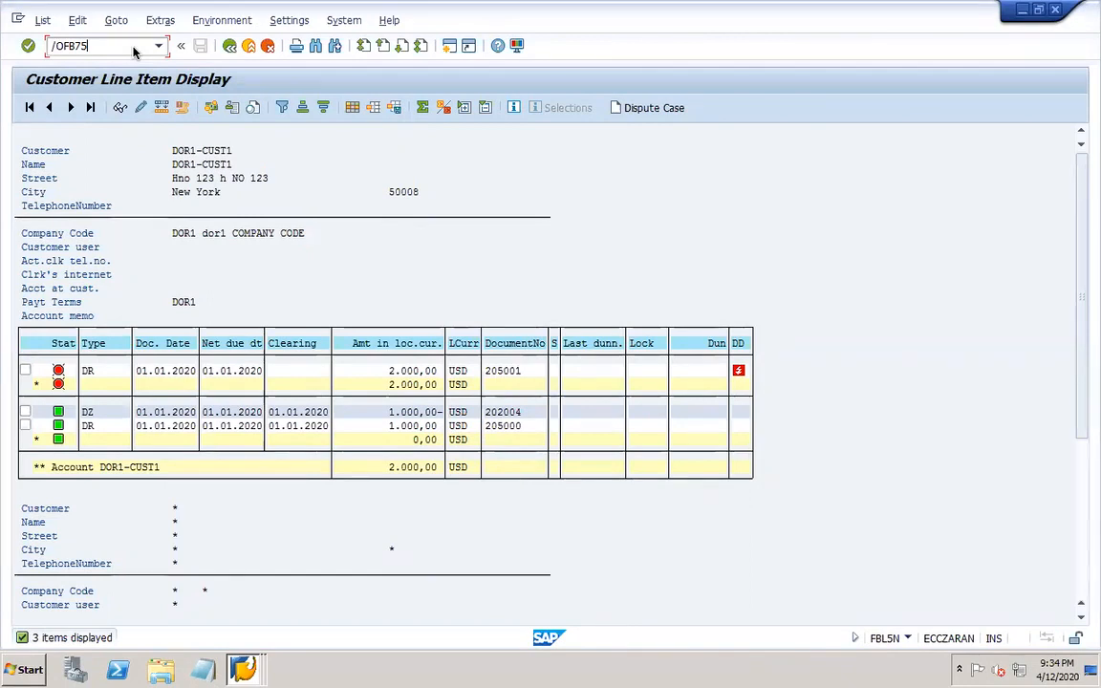
{"action": "key", "text": "Return"}
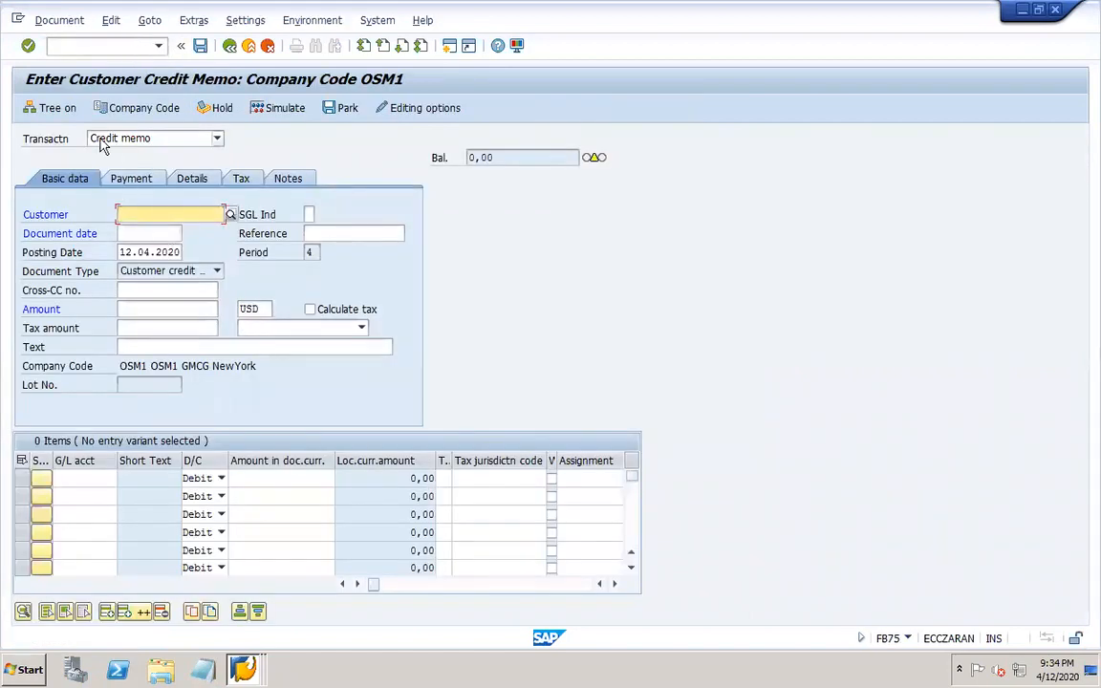
{"action": "left_click", "coordinate": [217, 138]}
{"action": "left_click", "coordinate": [300, 161]}
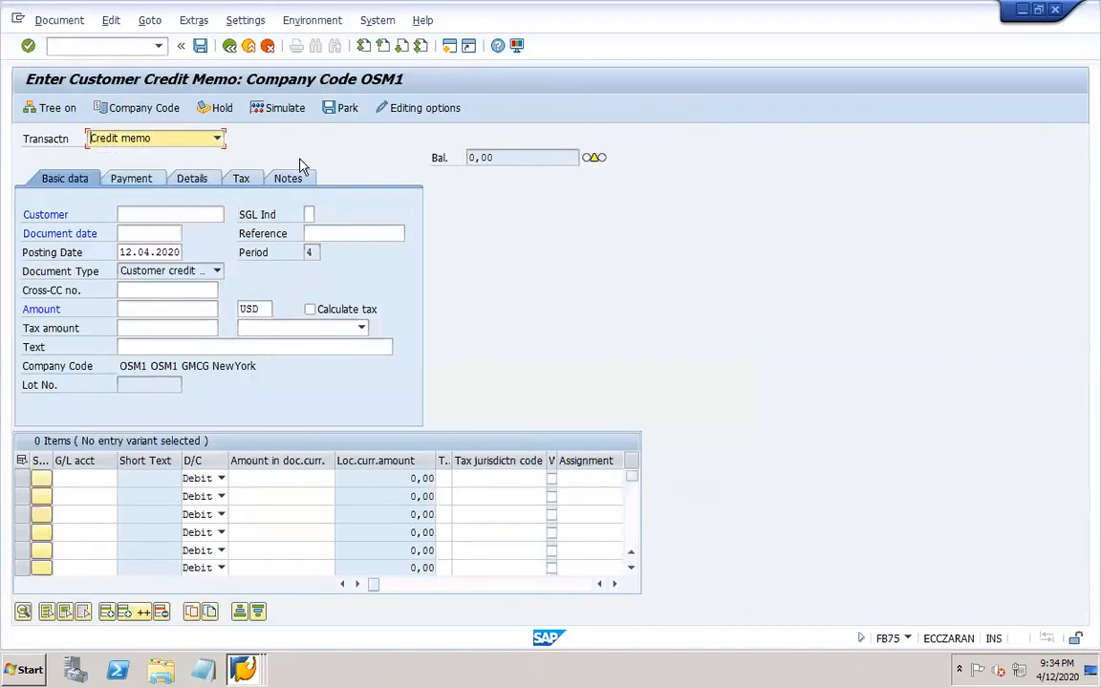
{"action": "left_click", "coordinate": [177, 214]}
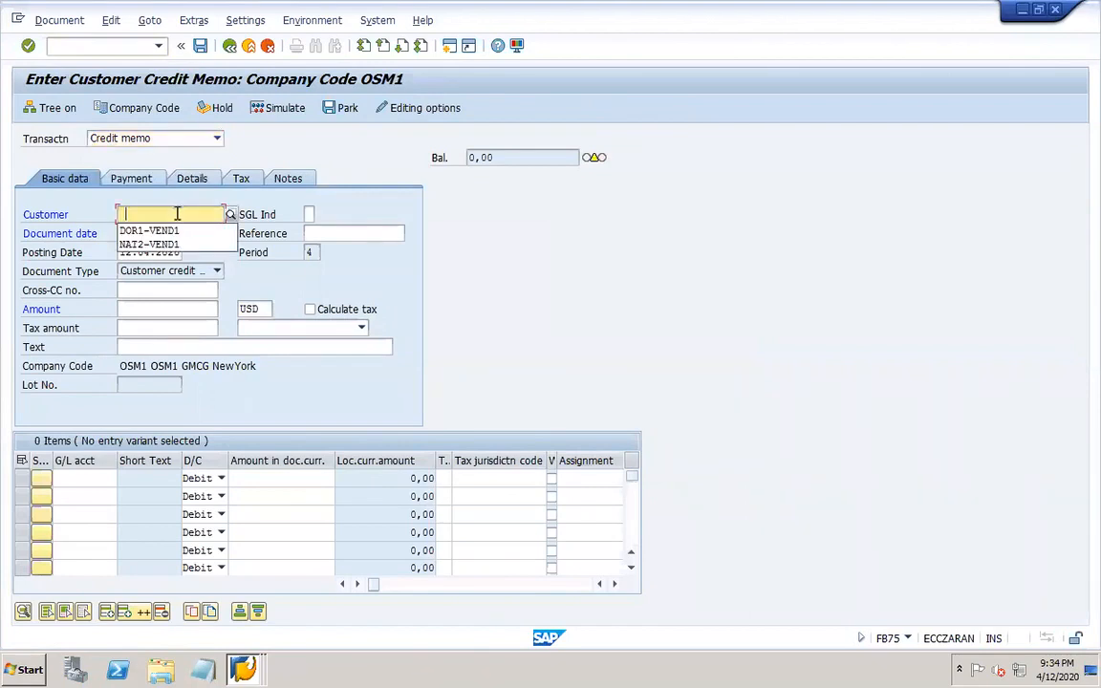
{"action": "left_click", "coordinate": [229, 216]}
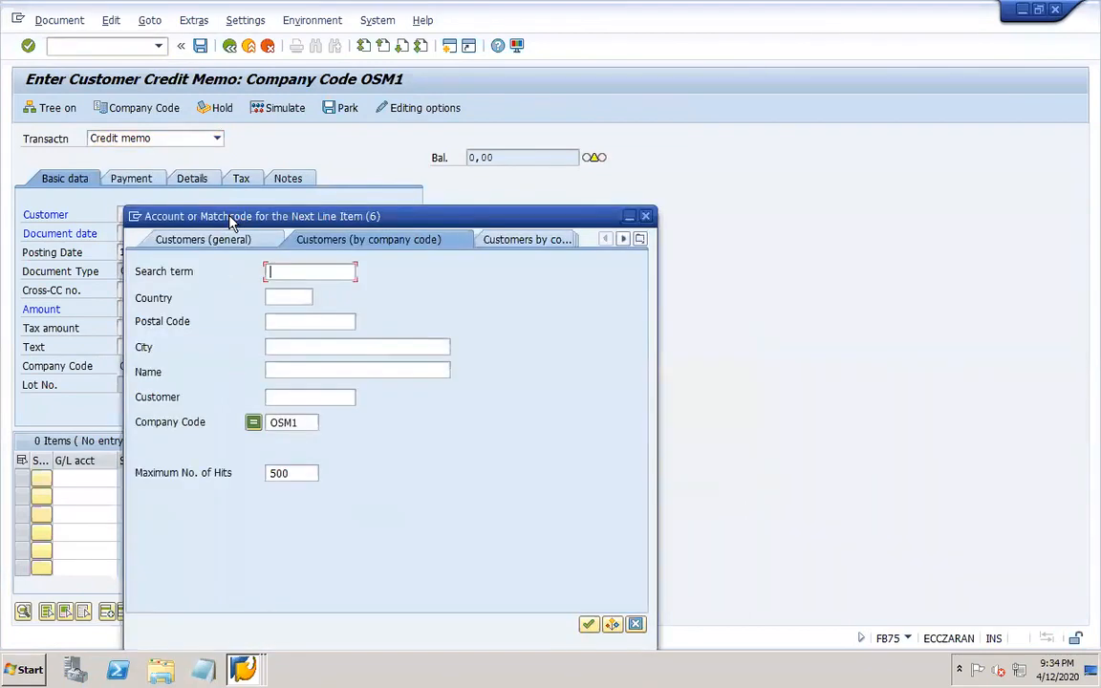
{"action": "left_click", "coordinate": [647, 218]}
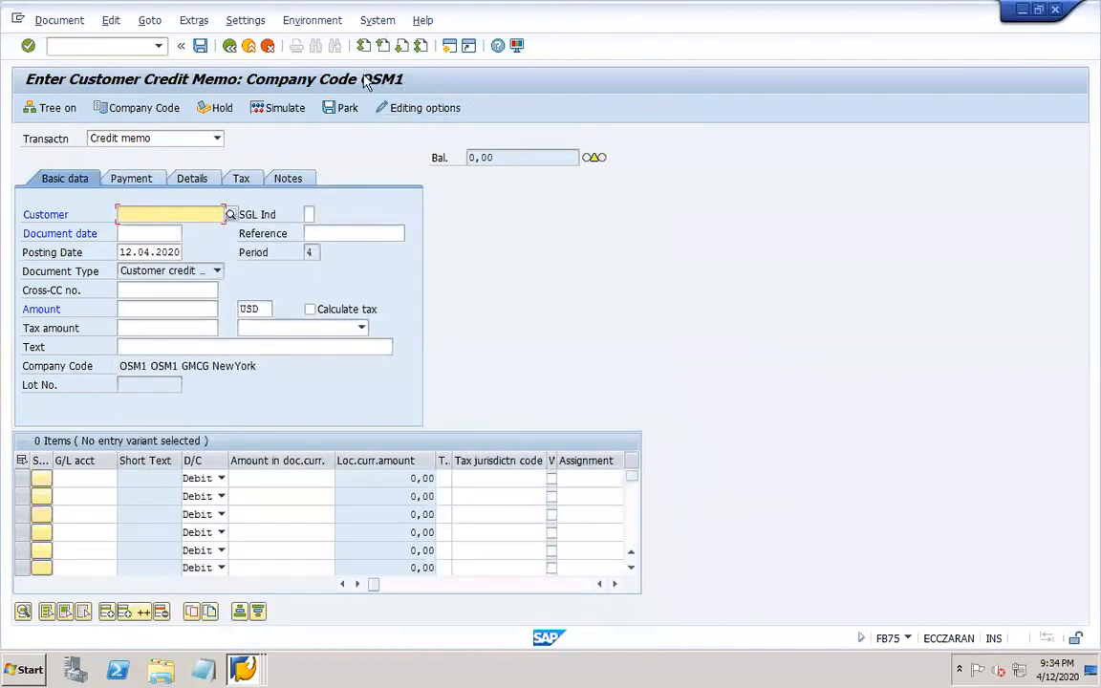
Change the credit memo's company code to DOR1
{"action": "left_click", "coordinate": [163, 108]}
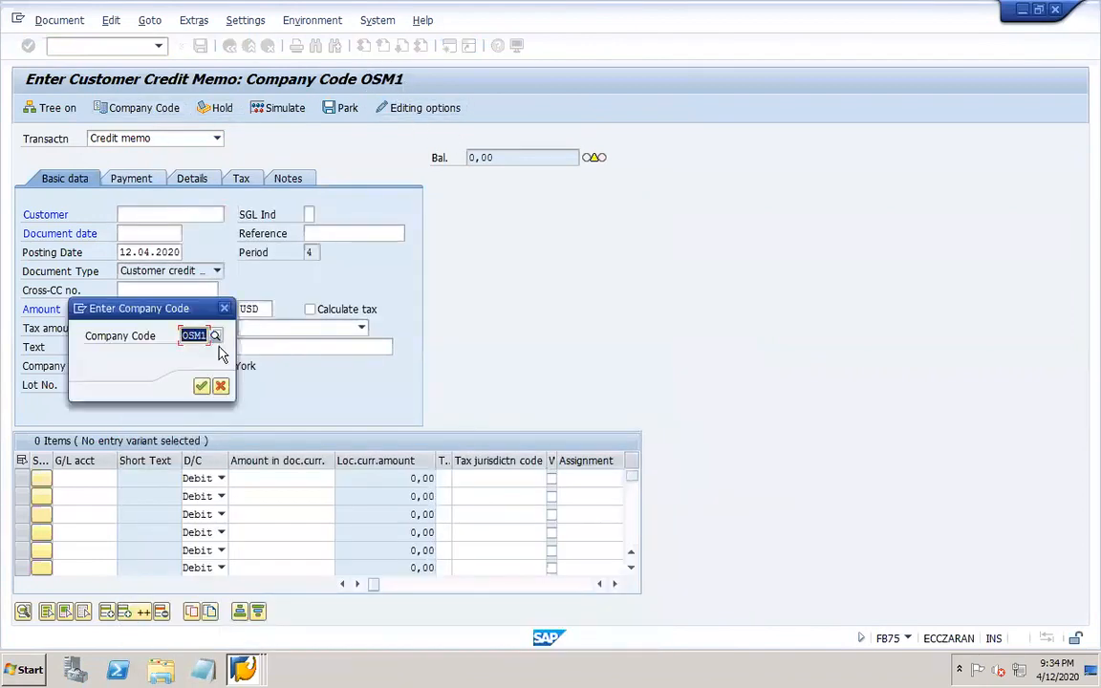
{"action": "type", "text": "DOR1"}
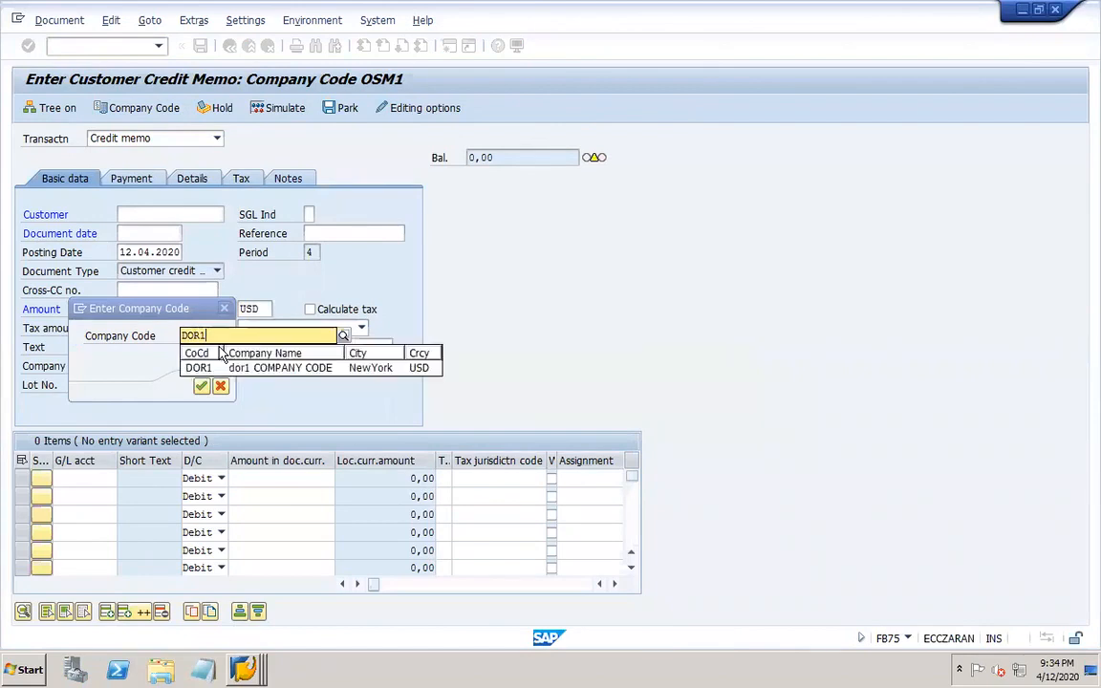
{"action": "key", "text": "Return"}
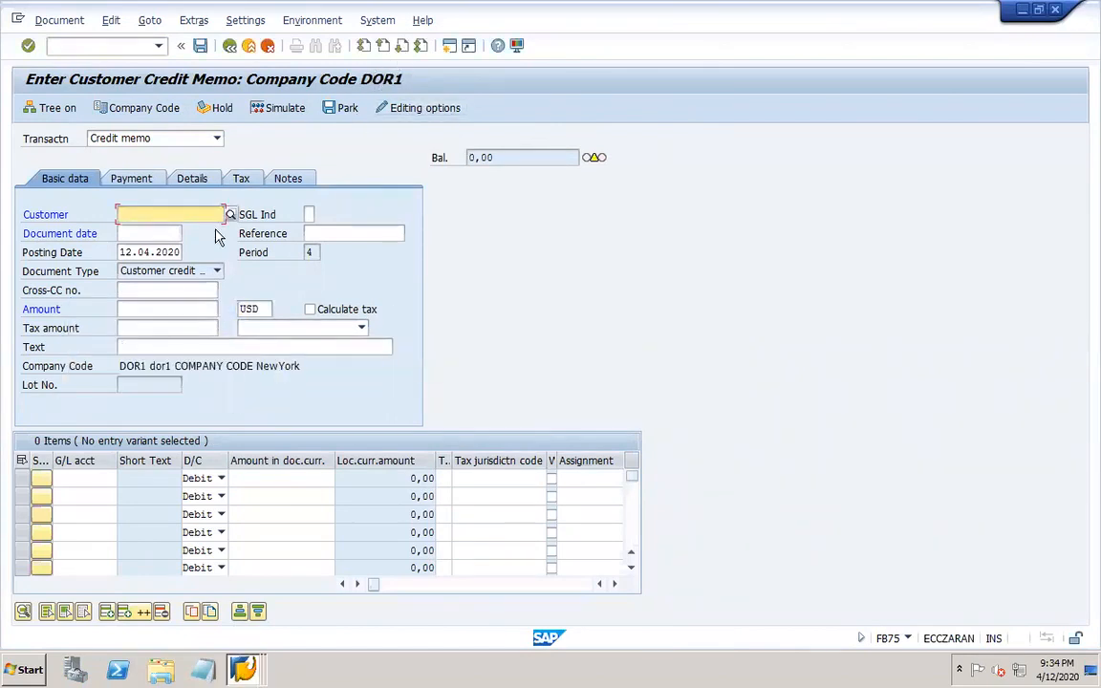
Search the customers of company code DOR1 and select the first one for the credit memo
{"action": "left_click", "coordinate": [230, 216]}
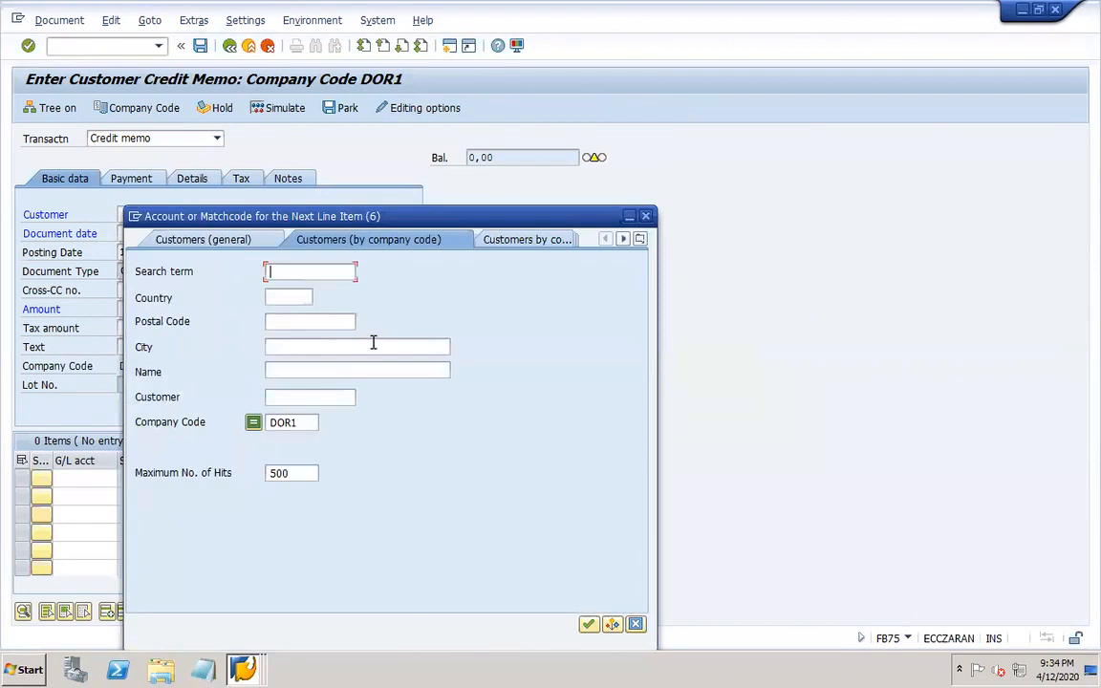
{"action": "key", "text": "Return"}
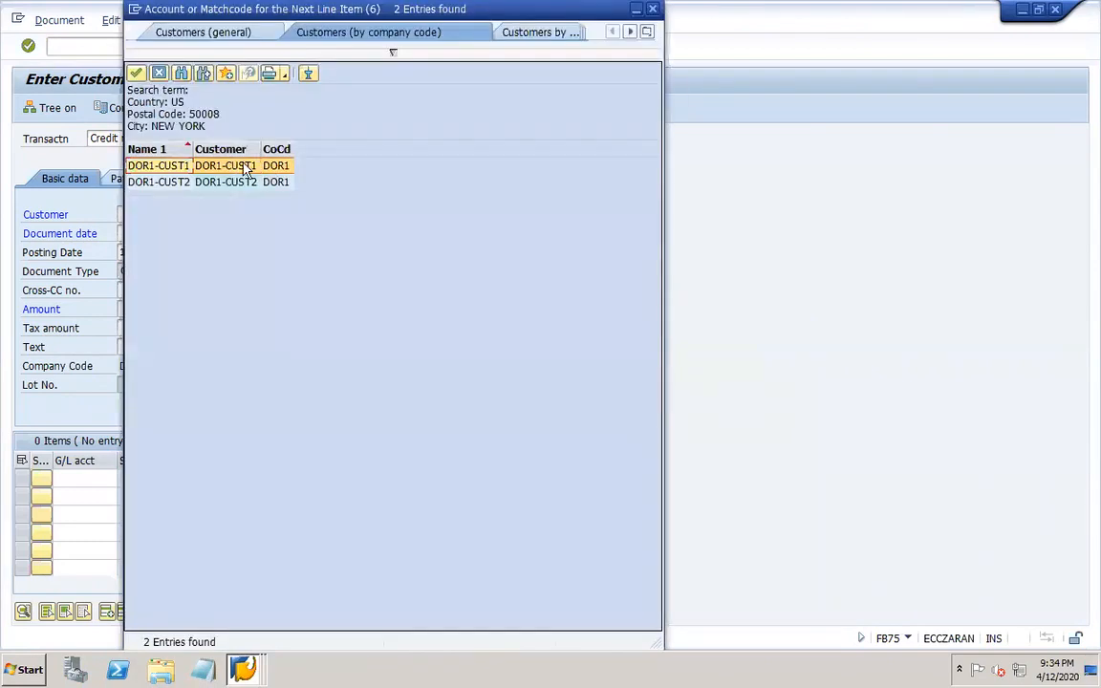
{"action": "double_click", "coordinate": [222, 158]}
Set the credit memo's document and posting dates to 01.01.2020 and its amount to 2000 USD
{"action": "left_click", "coordinate": [175, 236]}
{"action": "left_click", "coordinate": [162, 251]}
{"action": "double_click", "coordinate": [160, 251]}
{"action": "key", "text": "BackSpace"}
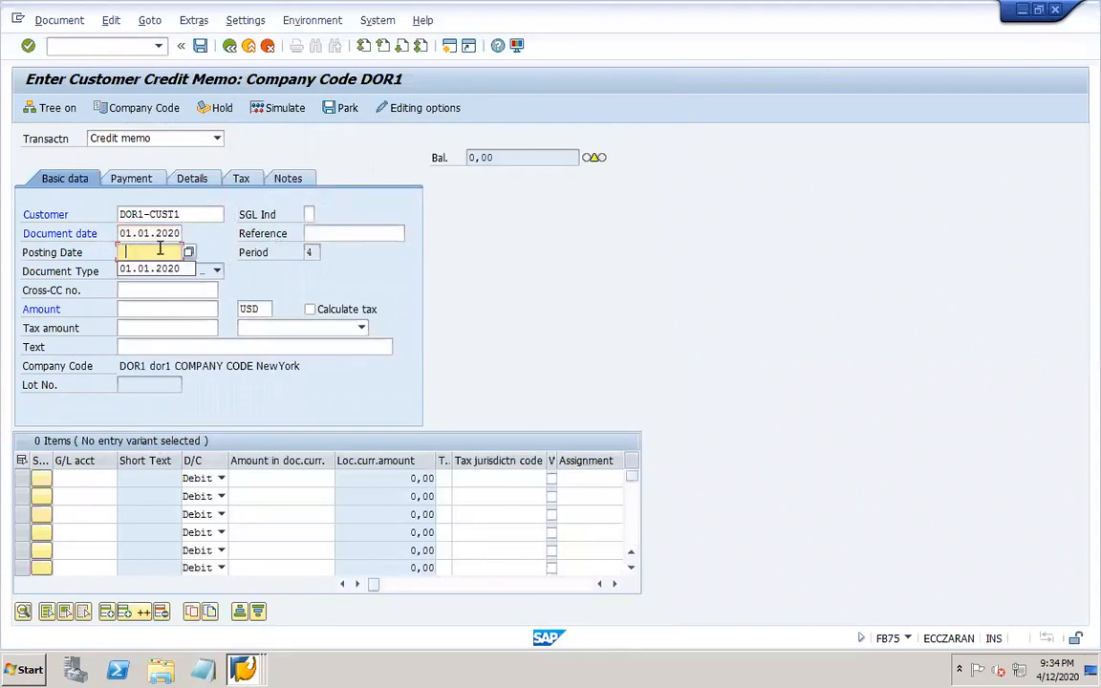
{"action": "left_click", "coordinate": [157, 270]}
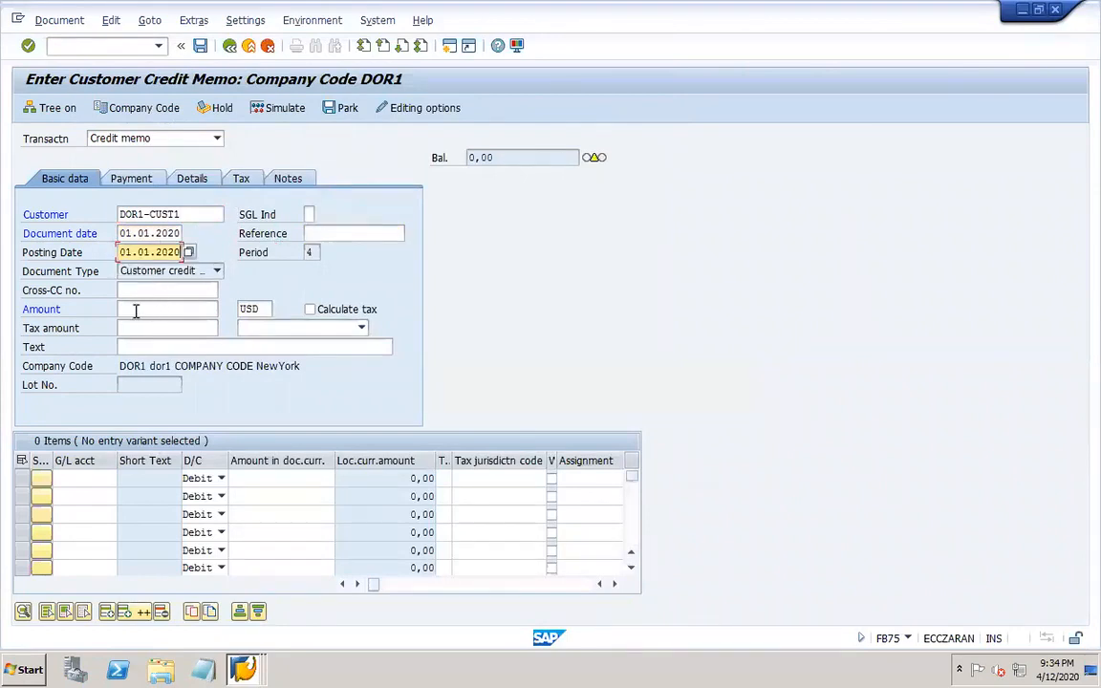
{"action": "left_click", "coordinate": [135, 309]}
{"action": "type", "text": "2000"}
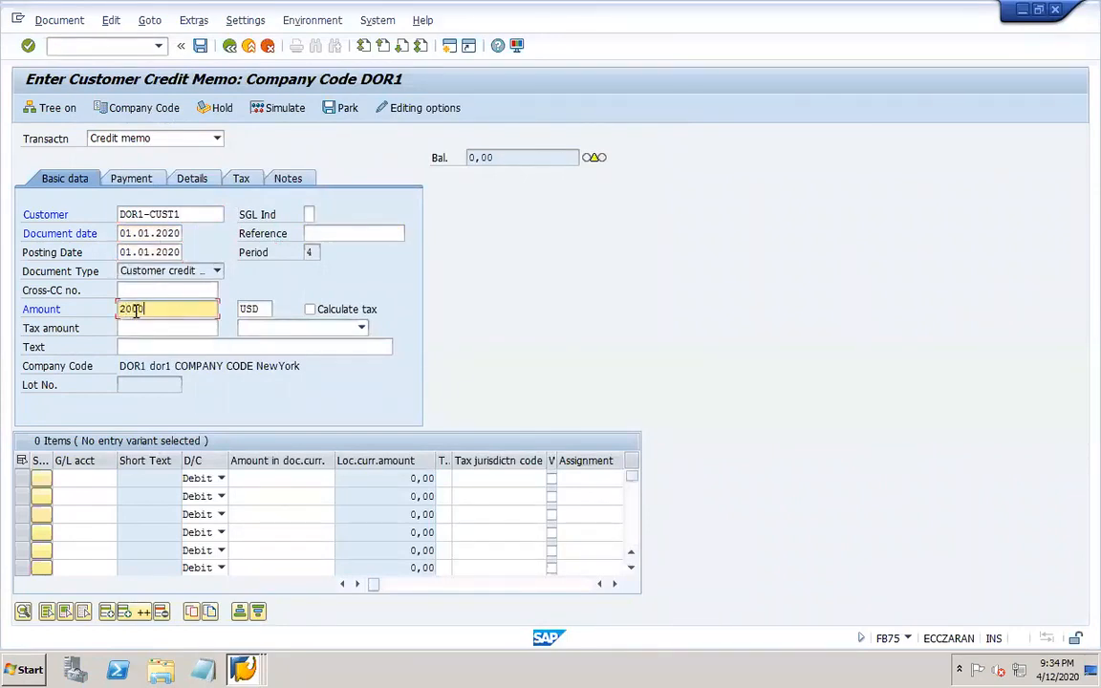
Enter CREDIT MEMO as the credit memo's text and accept the basic data along with the period and due date warnings
{"action": "left_click", "coordinate": [200, 346]}
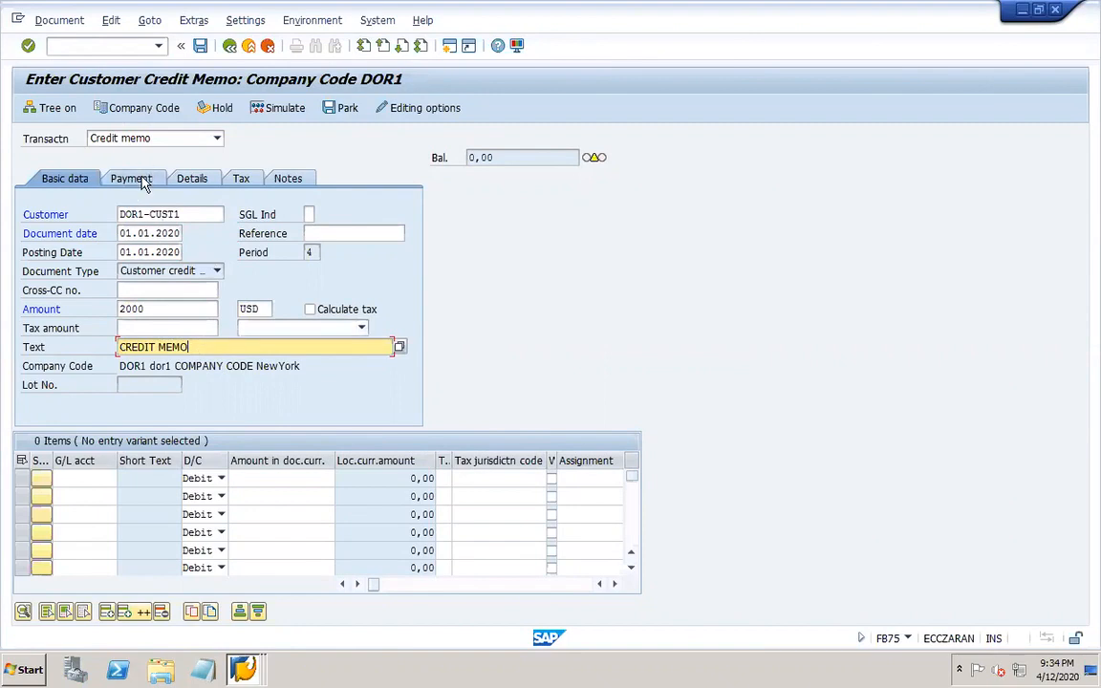
{"action": "key", "text": "Return"}
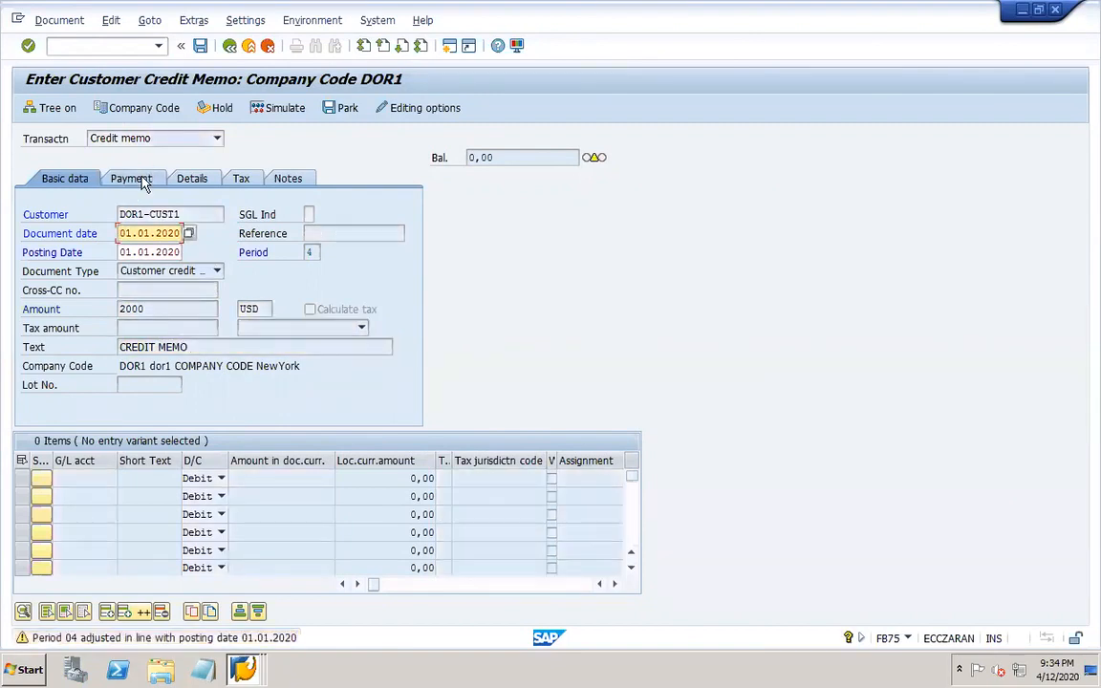
{"action": "key", "text": "Return"}
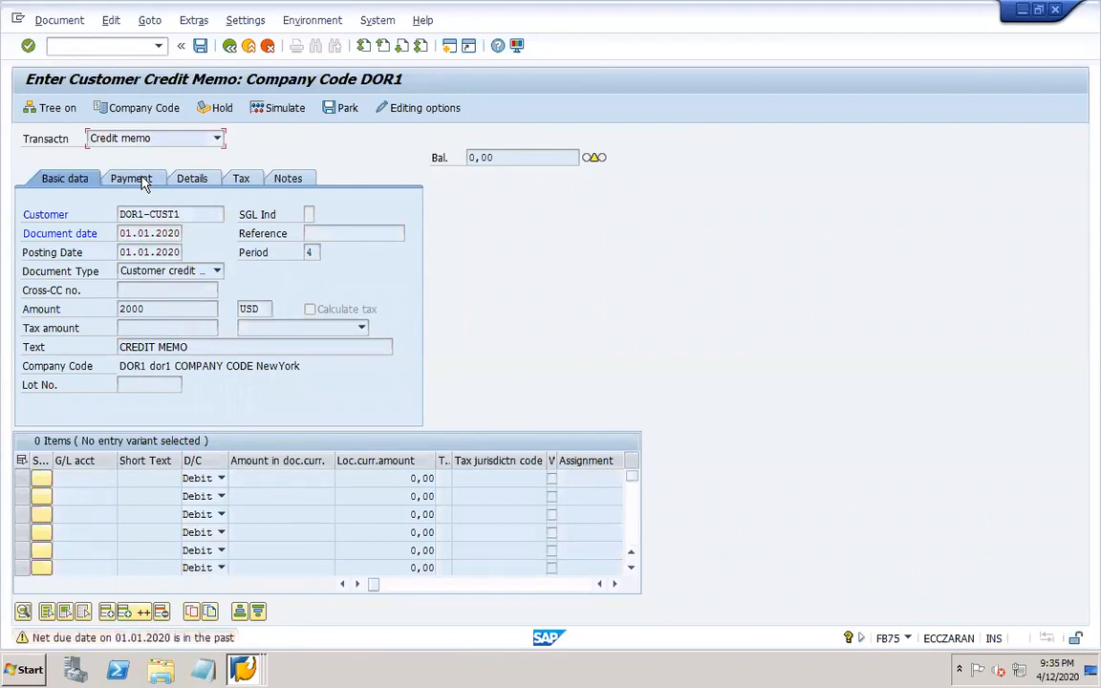
Open the credit memo's payment data and look up the posted invoice's document number in the customer invoice session
{"action": "left_click", "coordinate": [141, 179]}
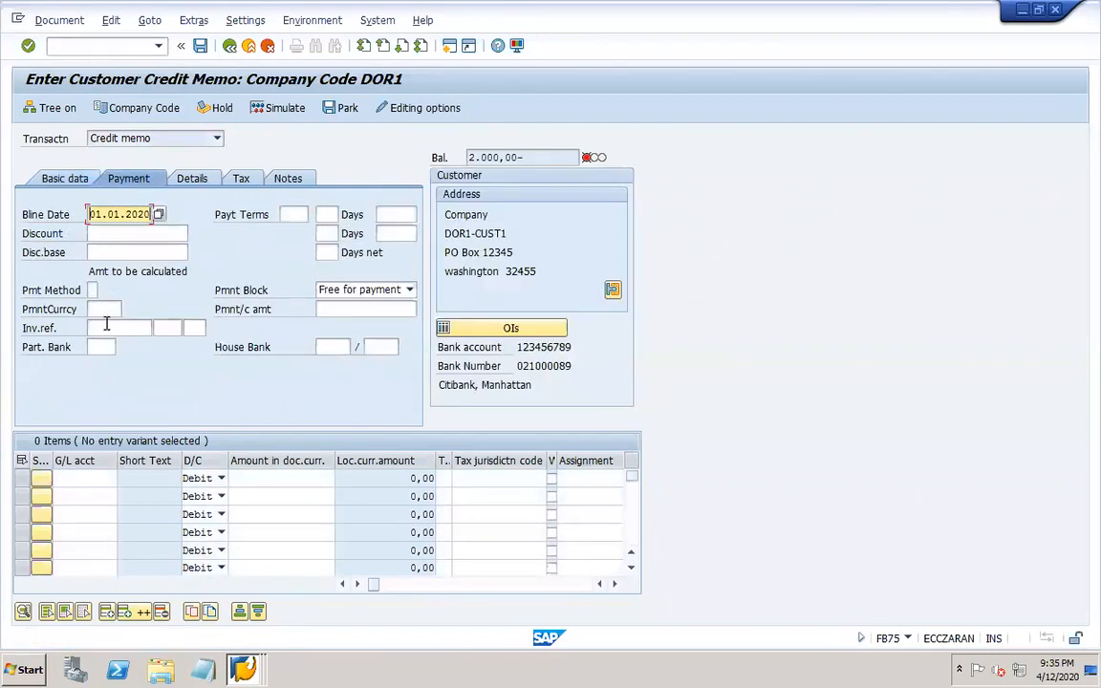
{"action": "left_click", "coordinate": [119, 328]}
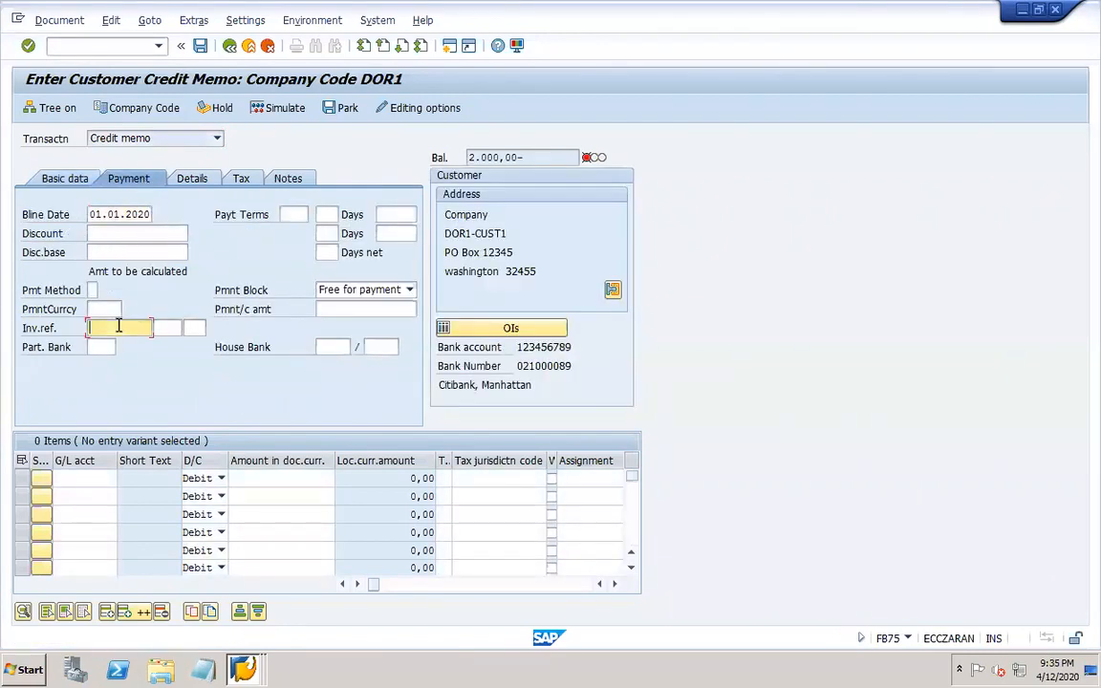
{"action": "left_click", "coordinate": [244, 670]}
{"action": "left_click", "coordinate": [247, 611]}
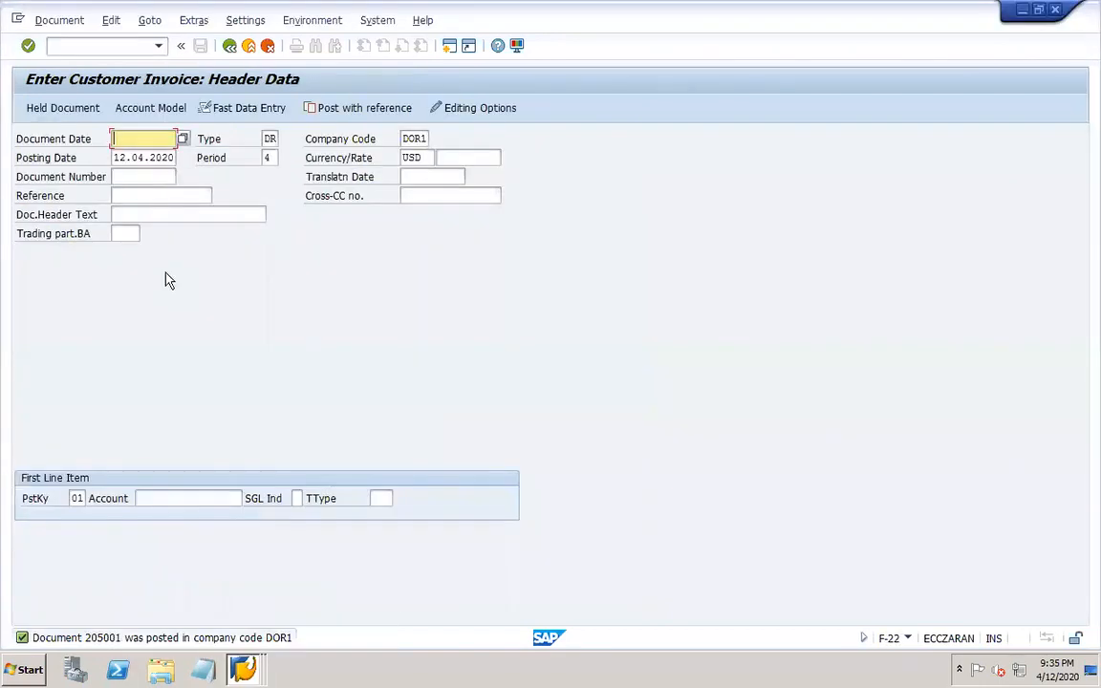
{"action": "left_click", "coordinate": [245, 667]}
{"action": "left_click", "coordinate": [246, 636]}
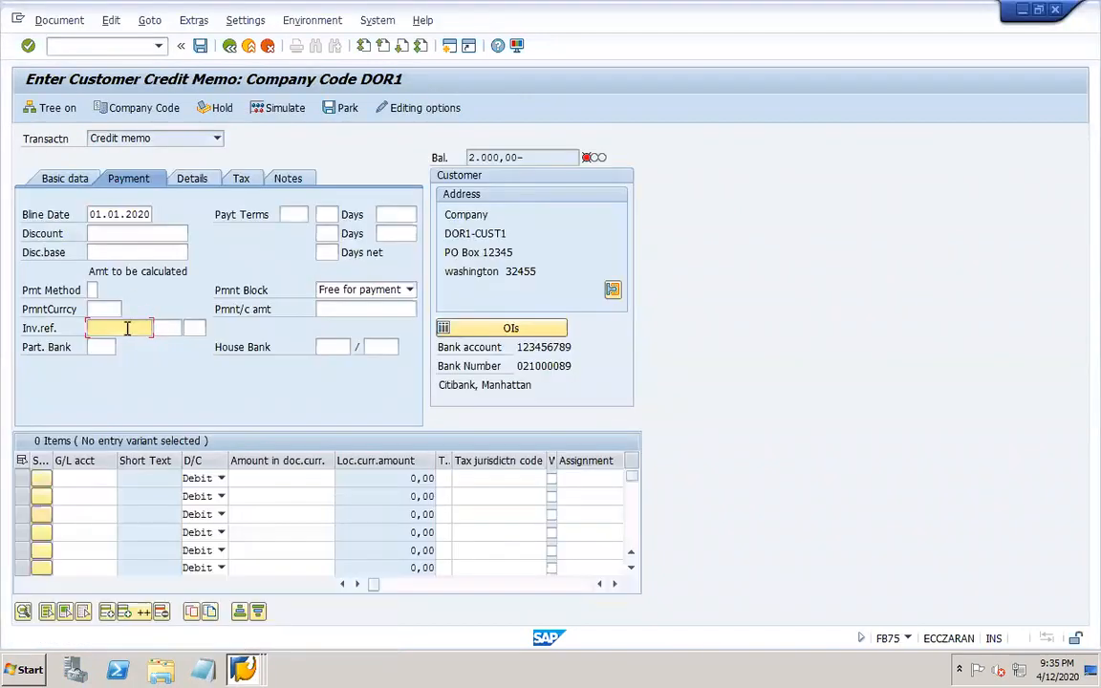
Enter invoice 205001, fiscal year 2020, line item 001 as the credit memo's invoice reference and accept the copied data
{"action": "type", "text": "205001"}
{"action": "key", "text": "Tab"}
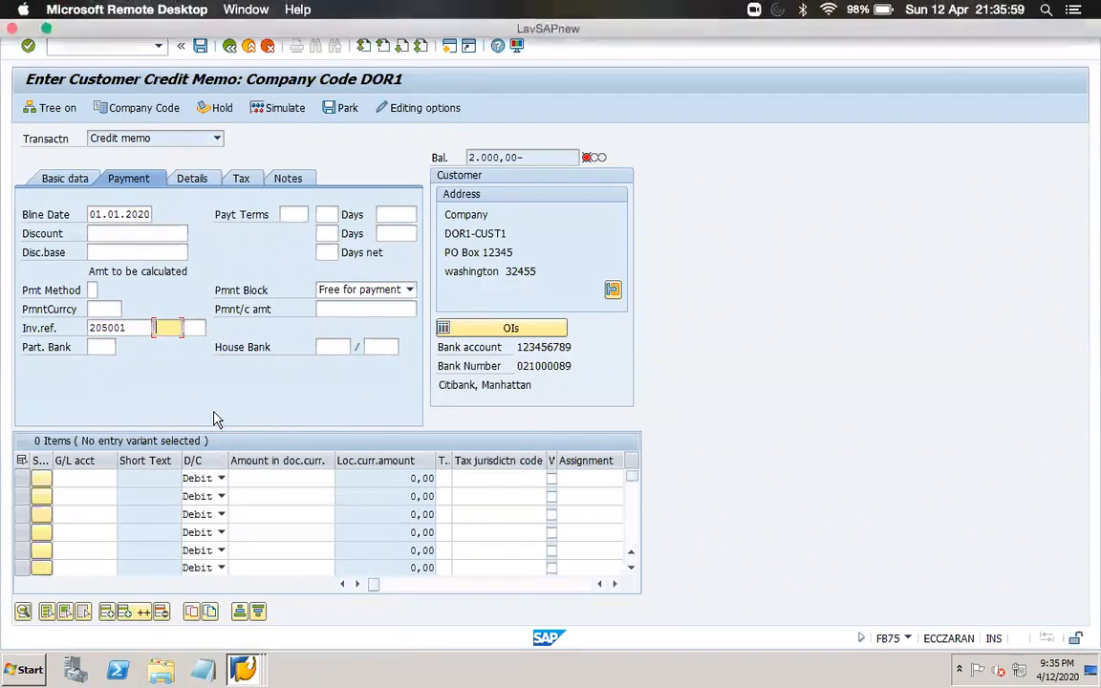
{"action": "left_click", "coordinate": [169, 326]}
{"action": "left_click", "coordinate": [171, 346]}
{"action": "left_click", "coordinate": [198, 326]}
{"action": "type", "text": "00"}
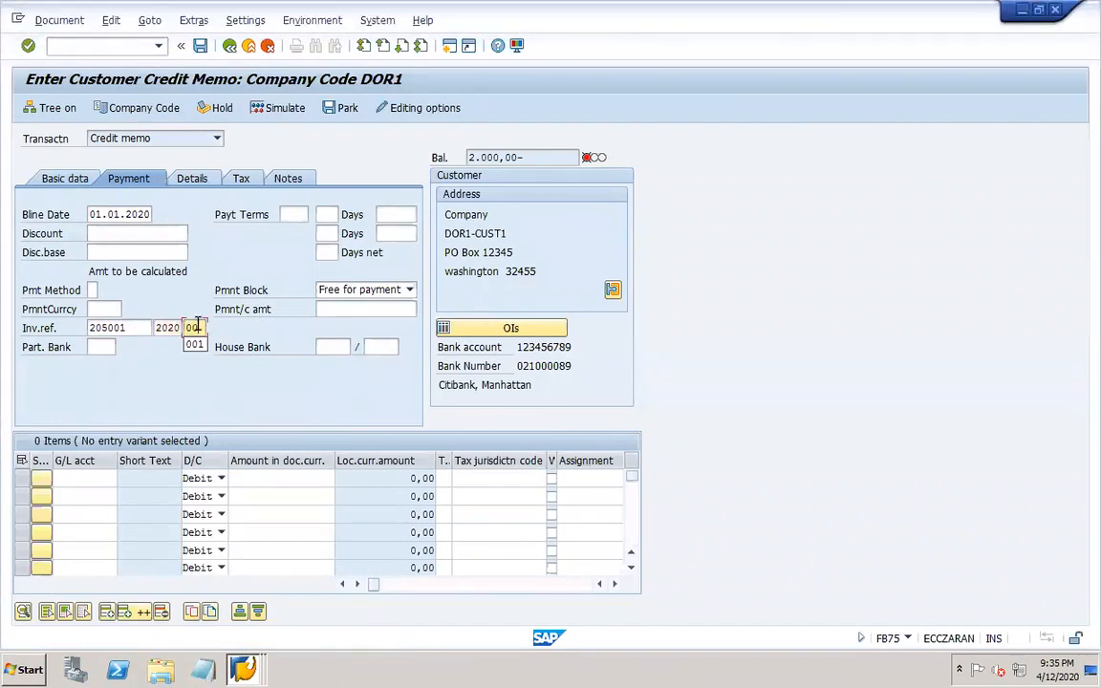
{"action": "type", "text": "1"}
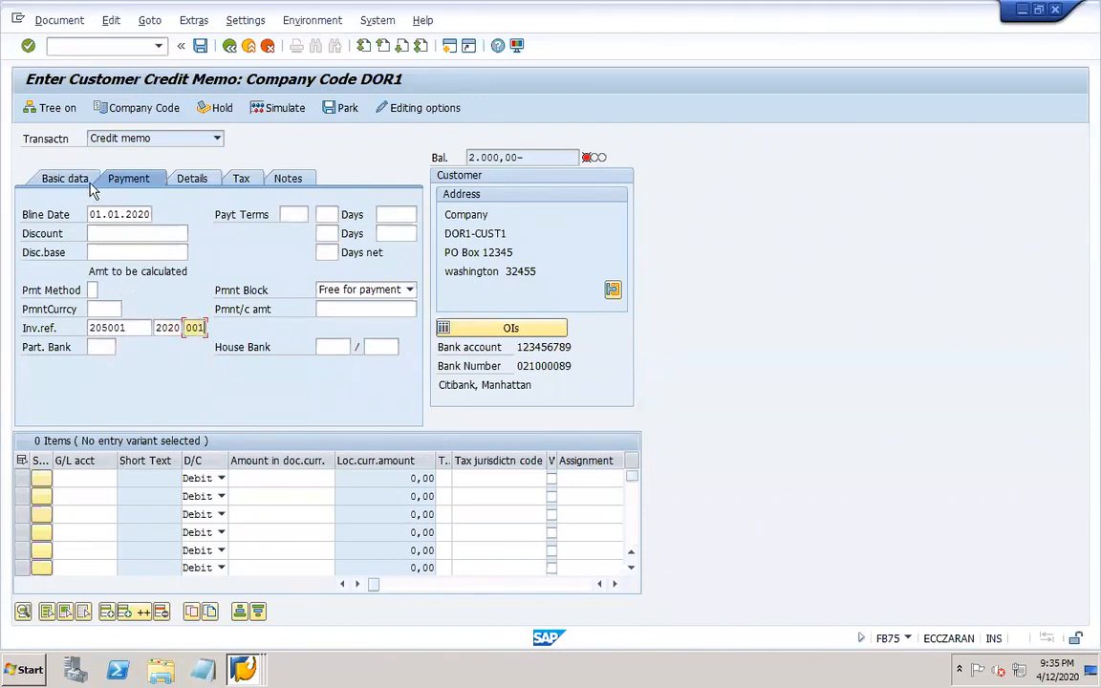
{"action": "key", "text": "Return"}
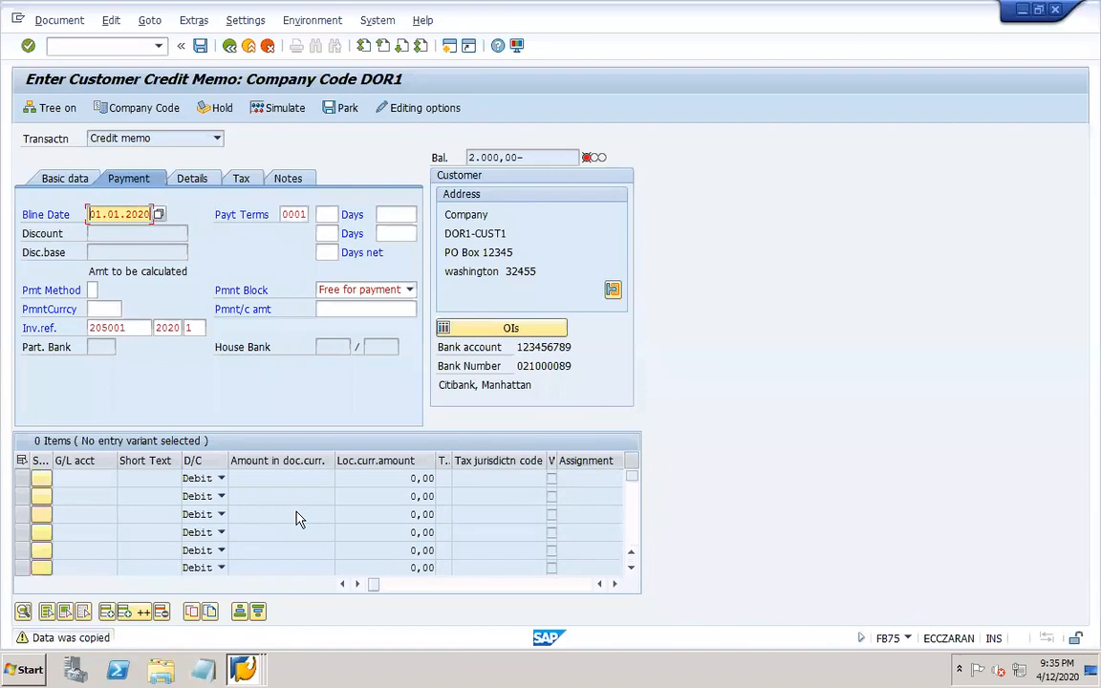
{"action": "key", "text": "Return"}
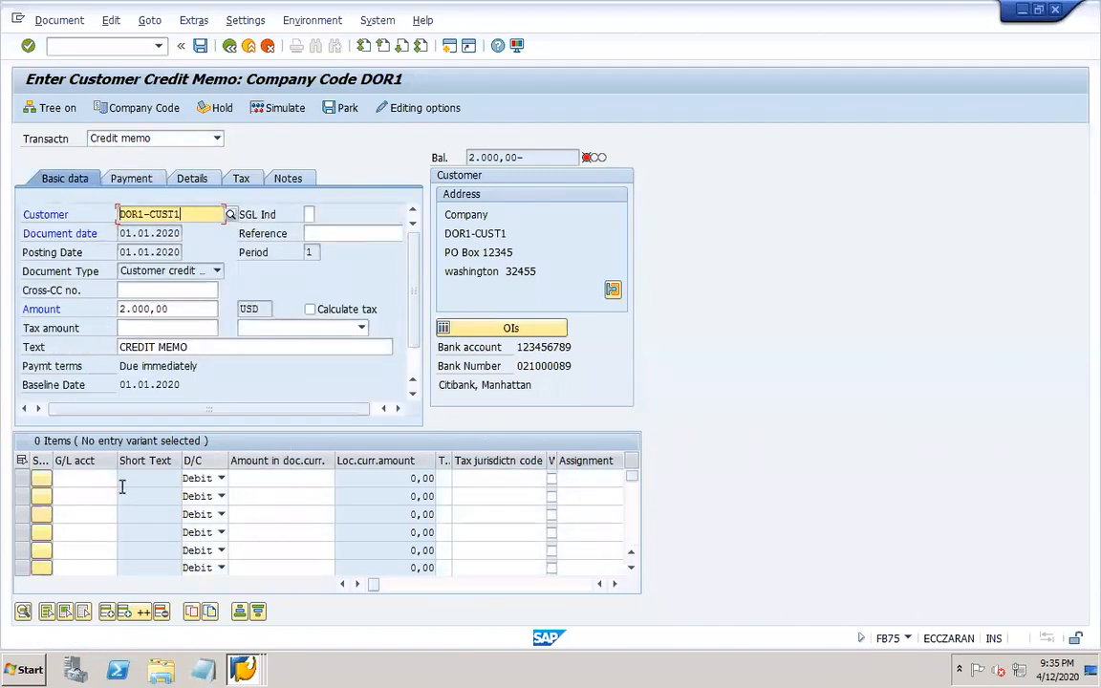
Search the G/L accounts of chart of accounts DOR1 and select Sales AR for the first line item
{"action": "left_click", "coordinate": [100, 478]}
{"action": "key", "text": "F4"}
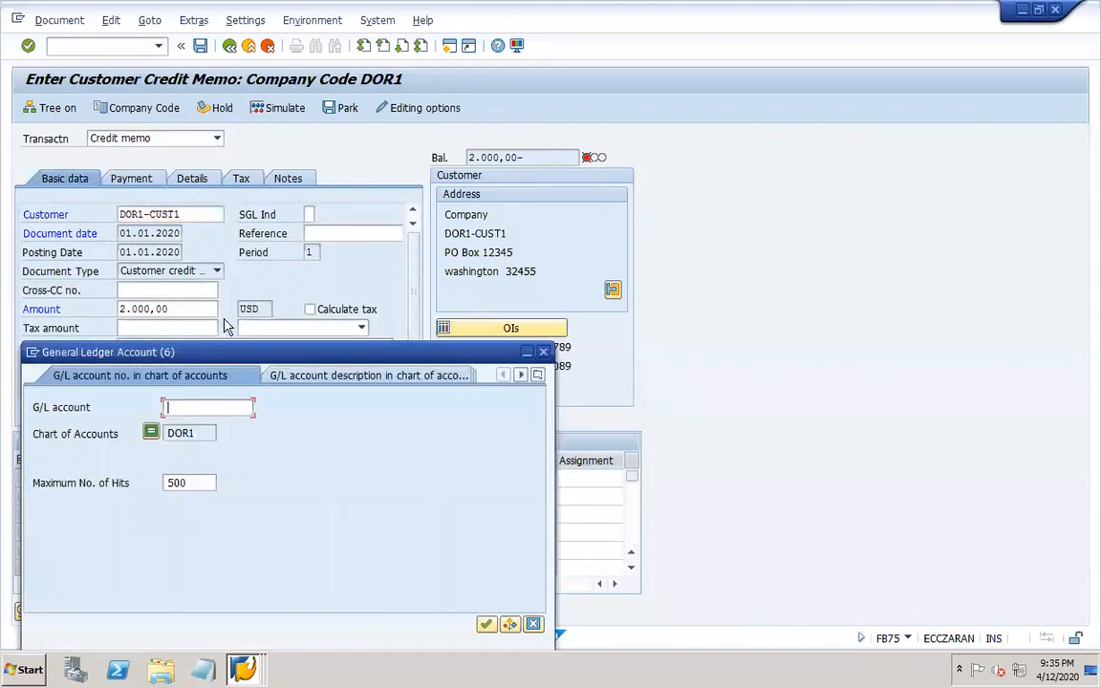
{"action": "key", "text": "Return"}
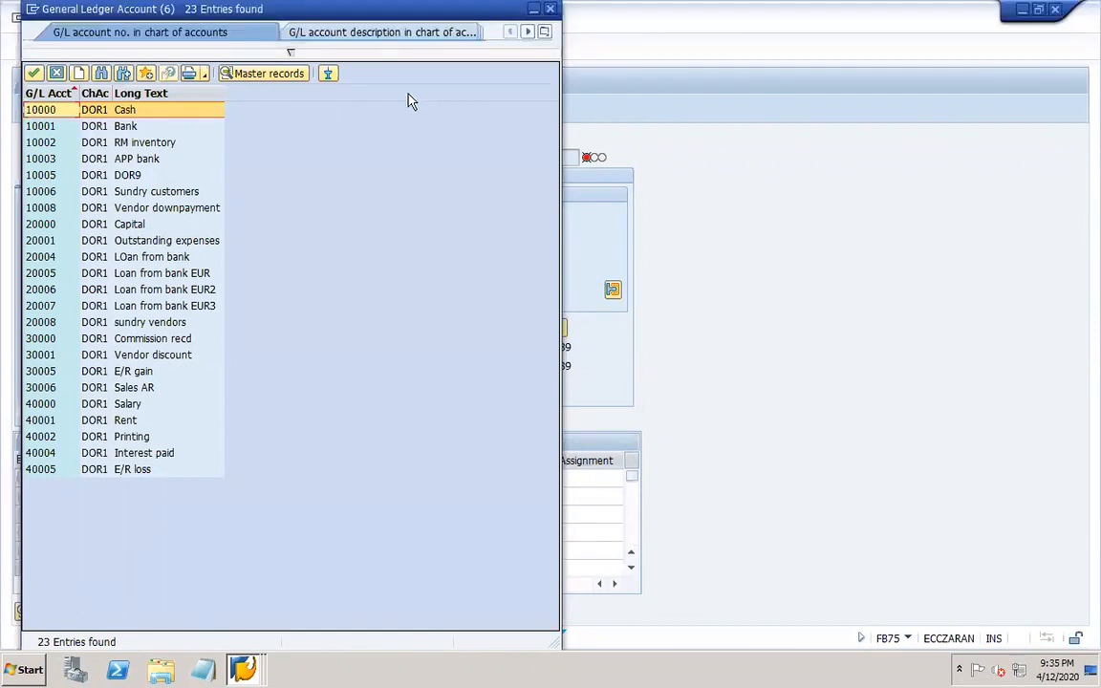
{"action": "double_click", "coordinate": [134, 387]}
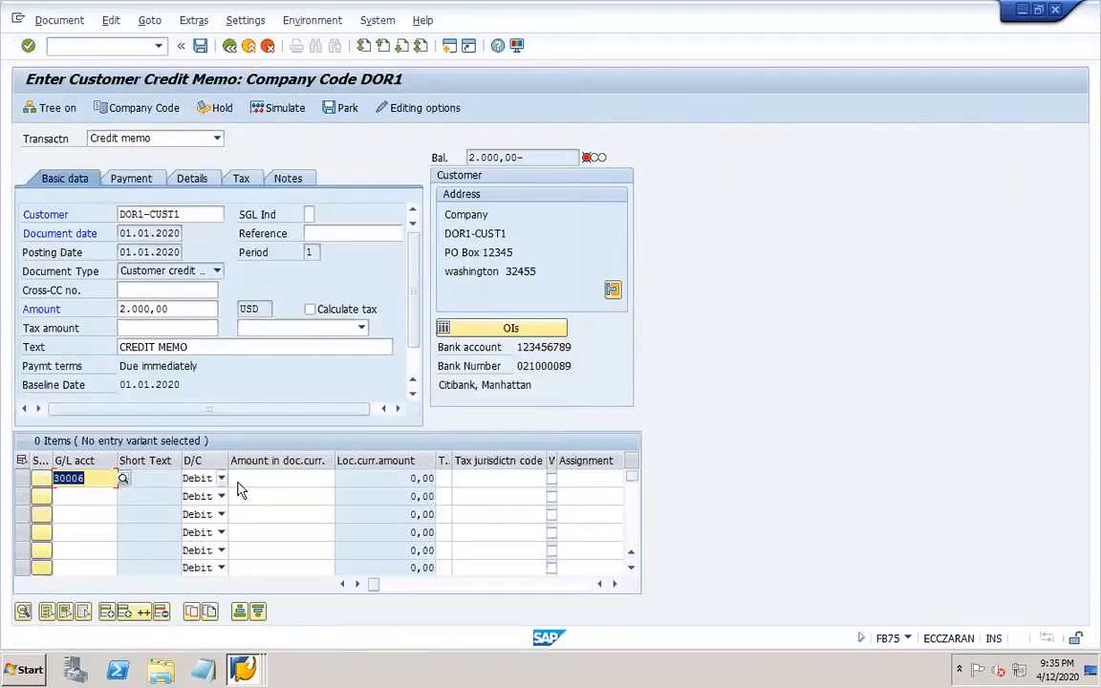
Set the Sales AR line item's amount to 2000 and enter + as its text to copy the header text
{"action": "left_click", "coordinate": [279, 479]}
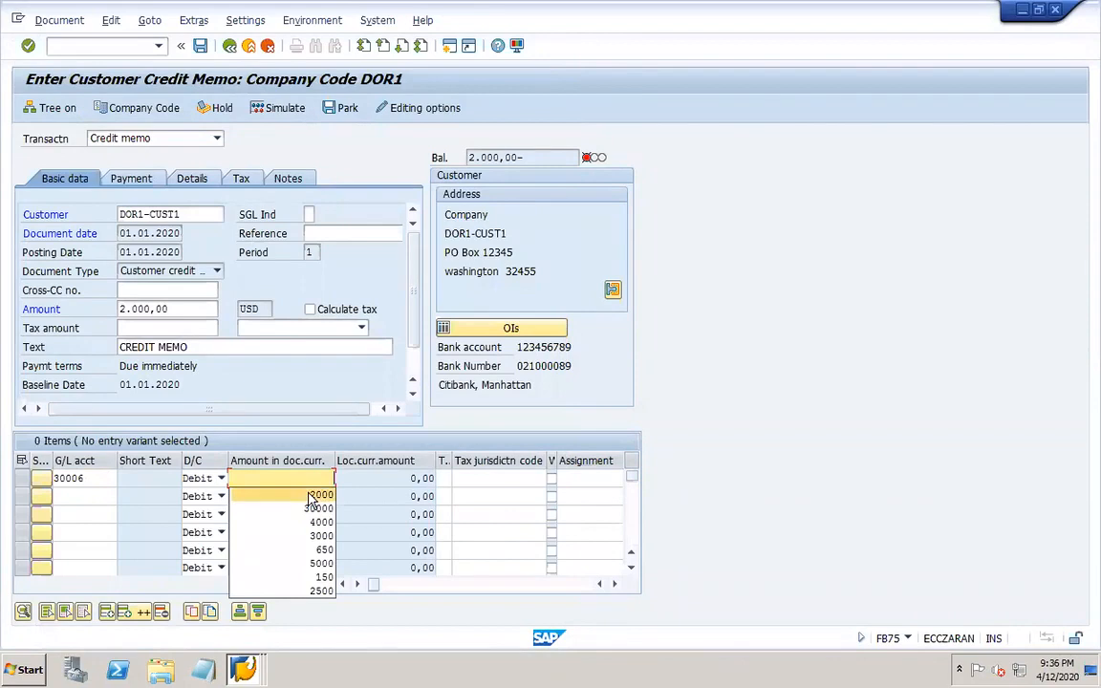
{"action": "left_click", "coordinate": [306, 494]}
{"action": "left_click", "coordinate": [511, 482]}
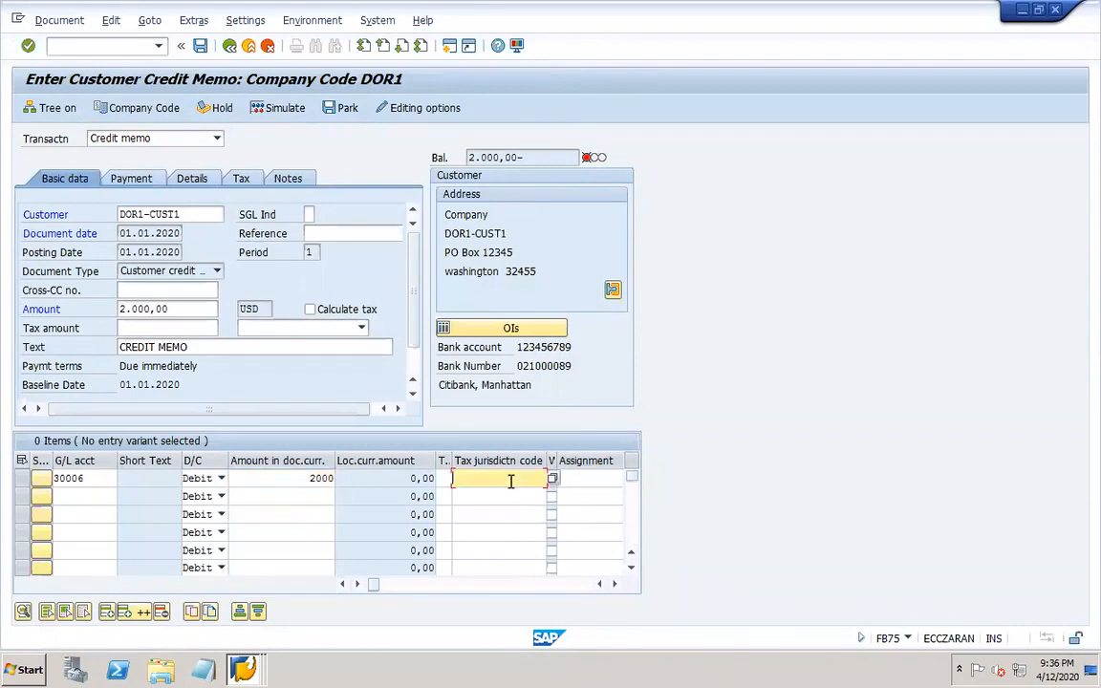
{"action": "key", "text": "Tab"}
{"action": "key", "text": "Tab"}
{"action": "key", "text": "Tab"}
{"action": "key", "text": "Tab"}
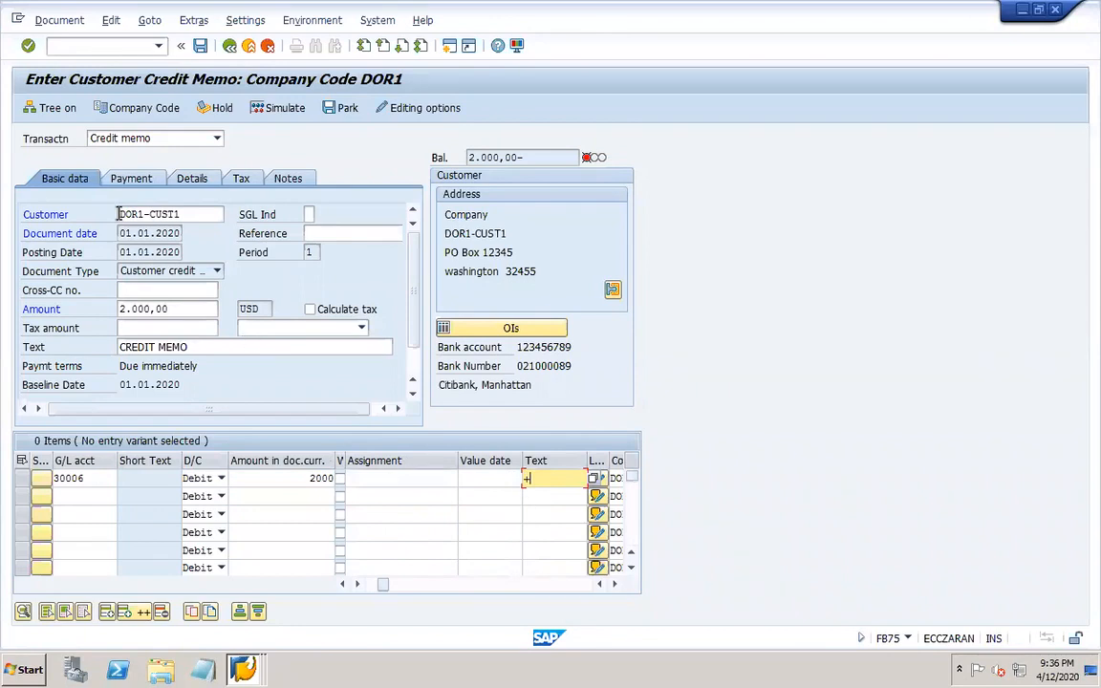
Validate the Sales AR line item and post the customer credit memo
{"action": "left_click", "coordinate": [56, 23]}
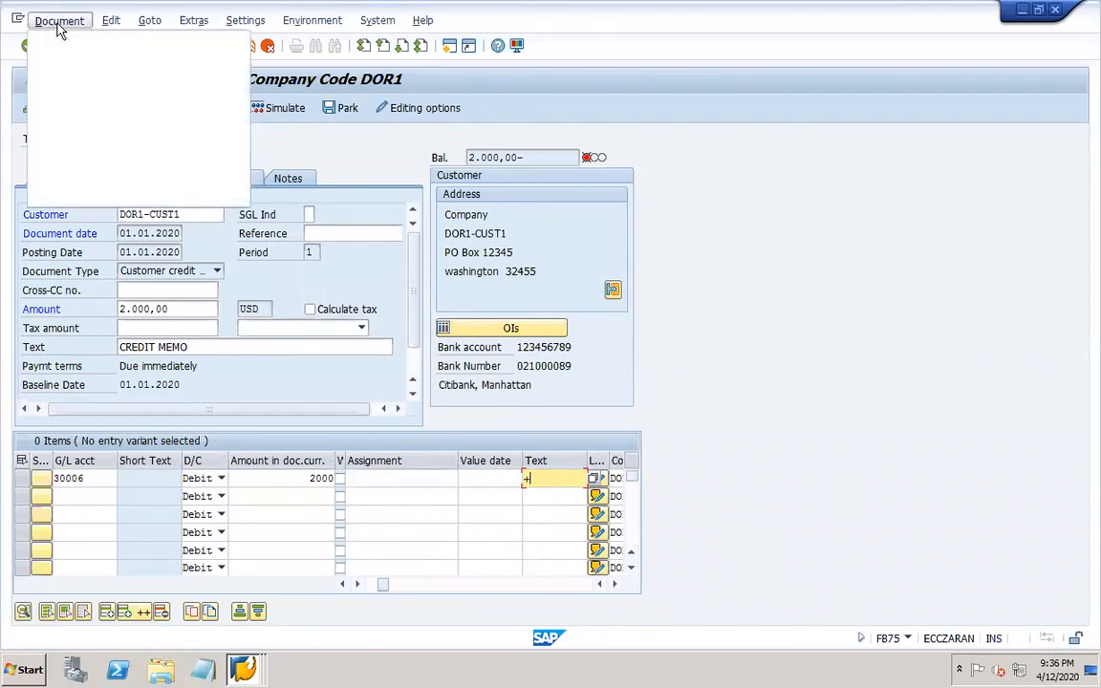
{"action": "left_click", "coordinate": [376, 158]}
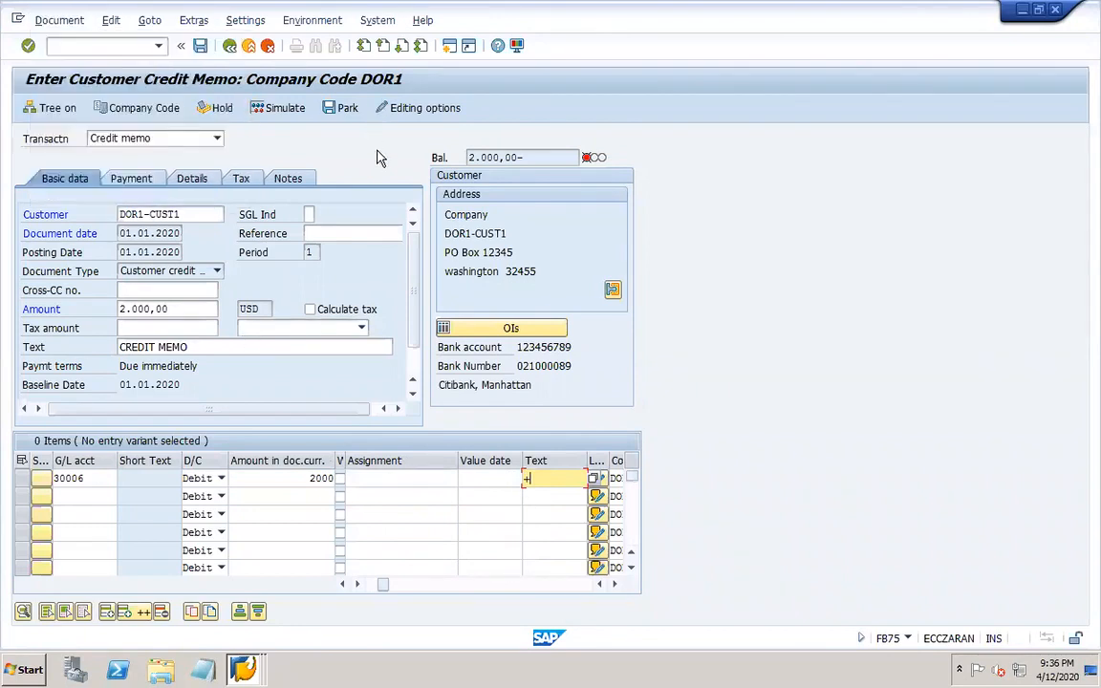
{"action": "key", "text": "Return"}
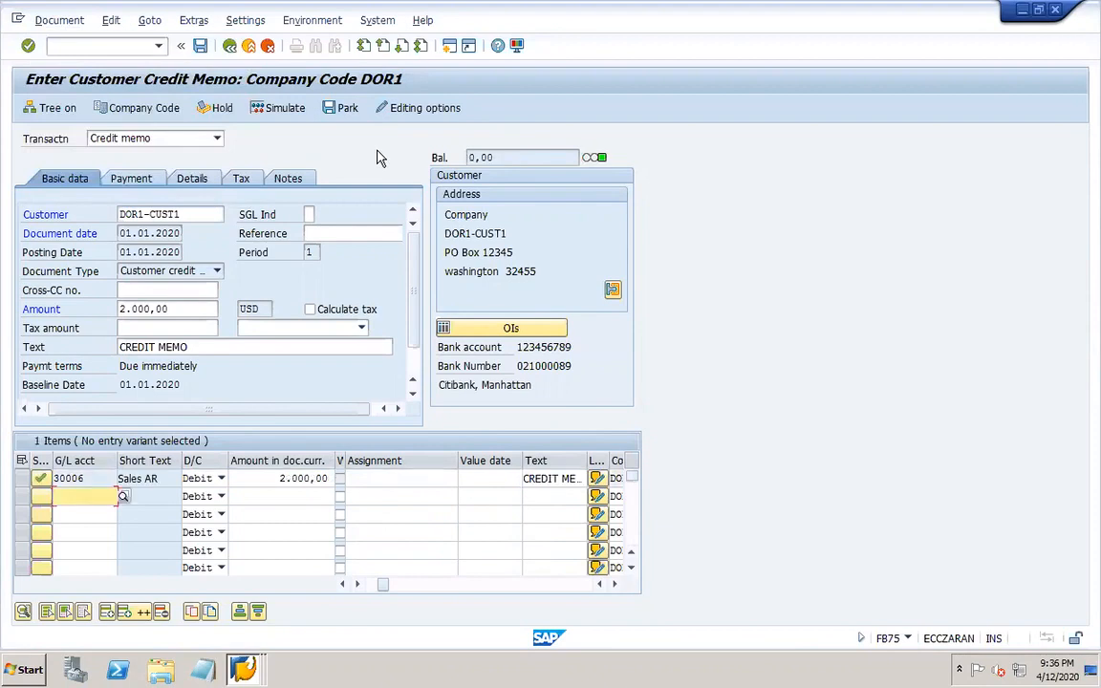
{"action": "left_click", "coordinate": [201, 46]}
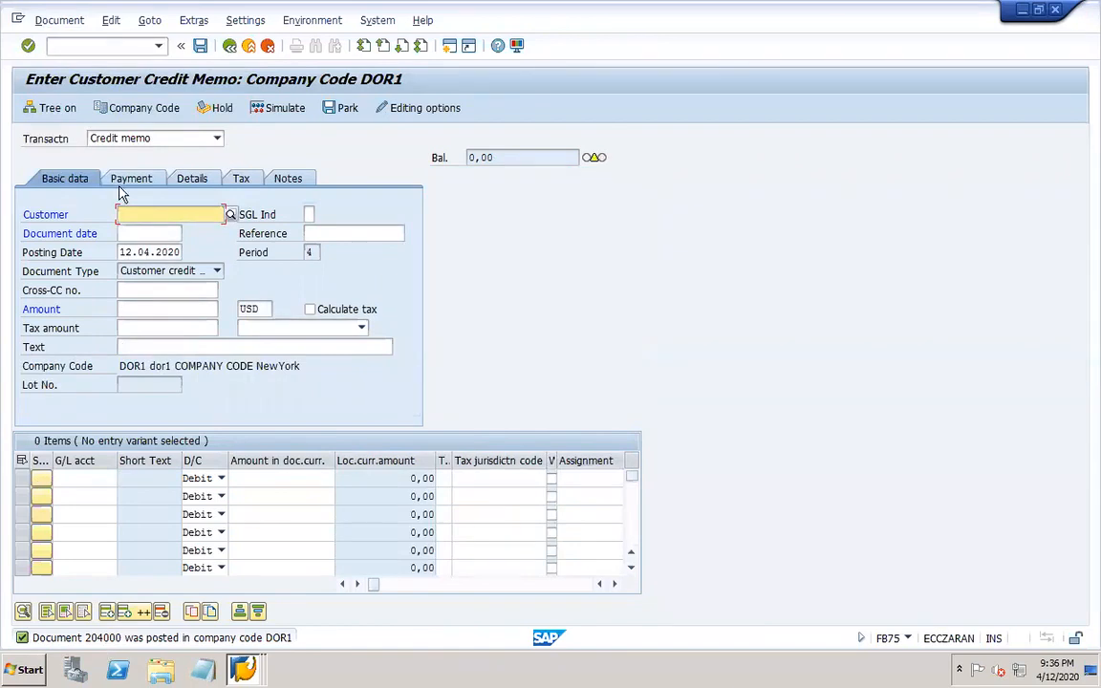
Display the posted credit memo document and widen the Description column of its line items
{"action": "left_click", "coordinate": [60, 22]}
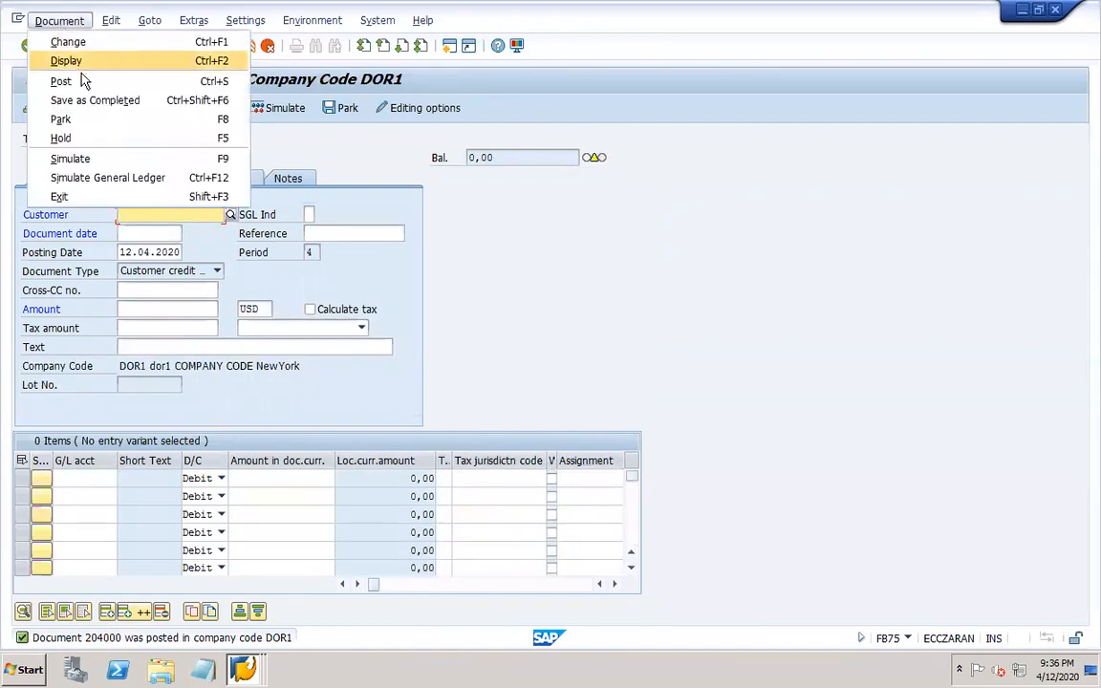
{"action": "left_click", "coordinate": [69, 60]}
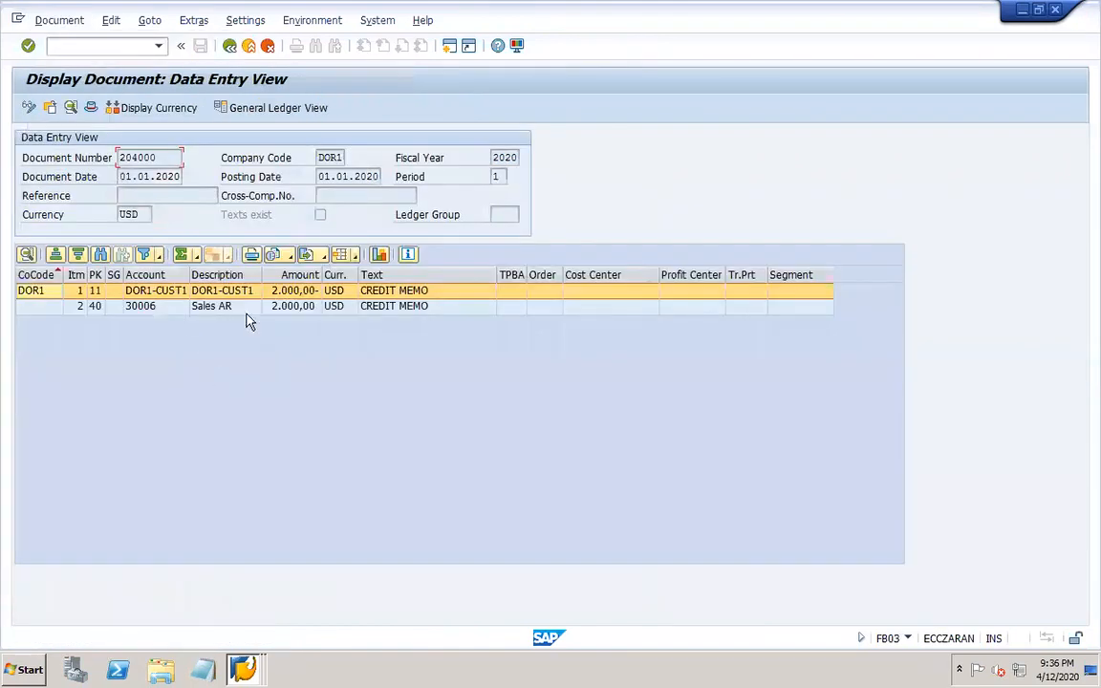
{"action": "left_click_drag", "start_coordinate": [261, 276], "coordinate": [315, 276]}
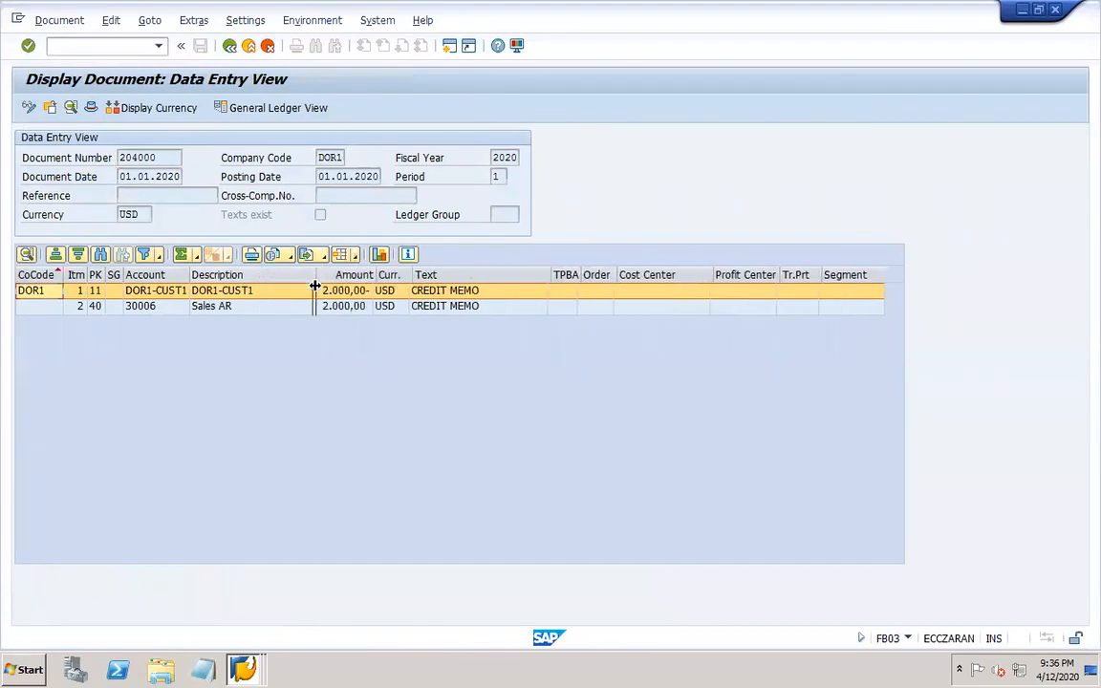
Switch to the Customer Line Item Display session and rerun the report for the same customer in company code DOR1
{"action": "right_click", "coordinate": [244, 669]}
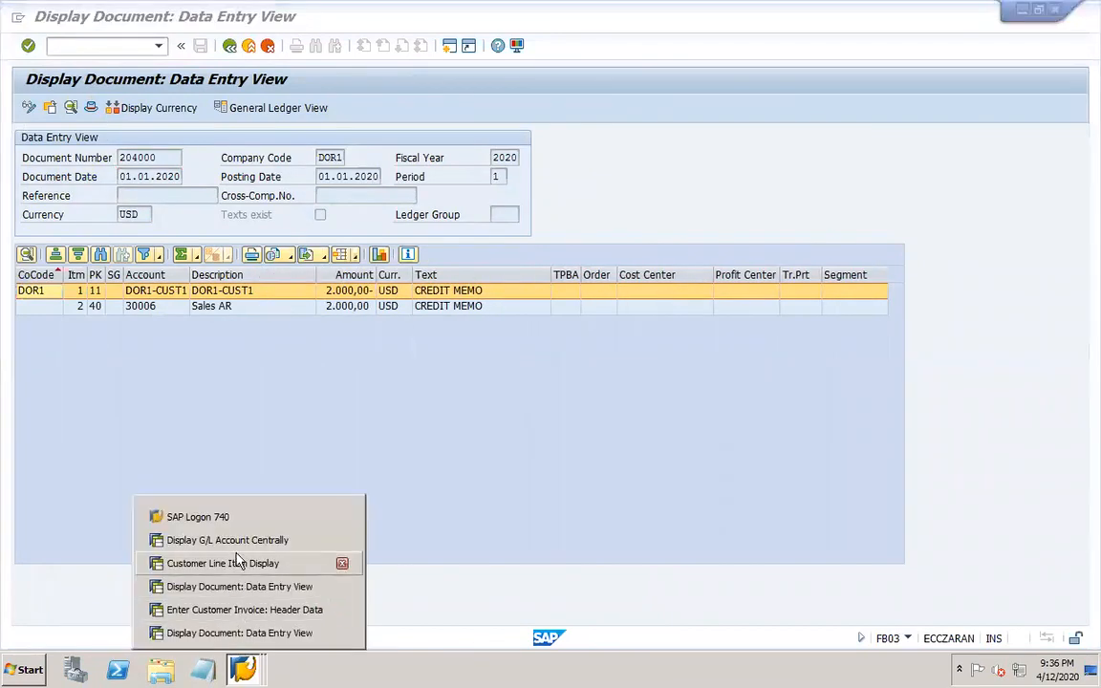
{"action": "left_click", "coordinate": [277, 563]}
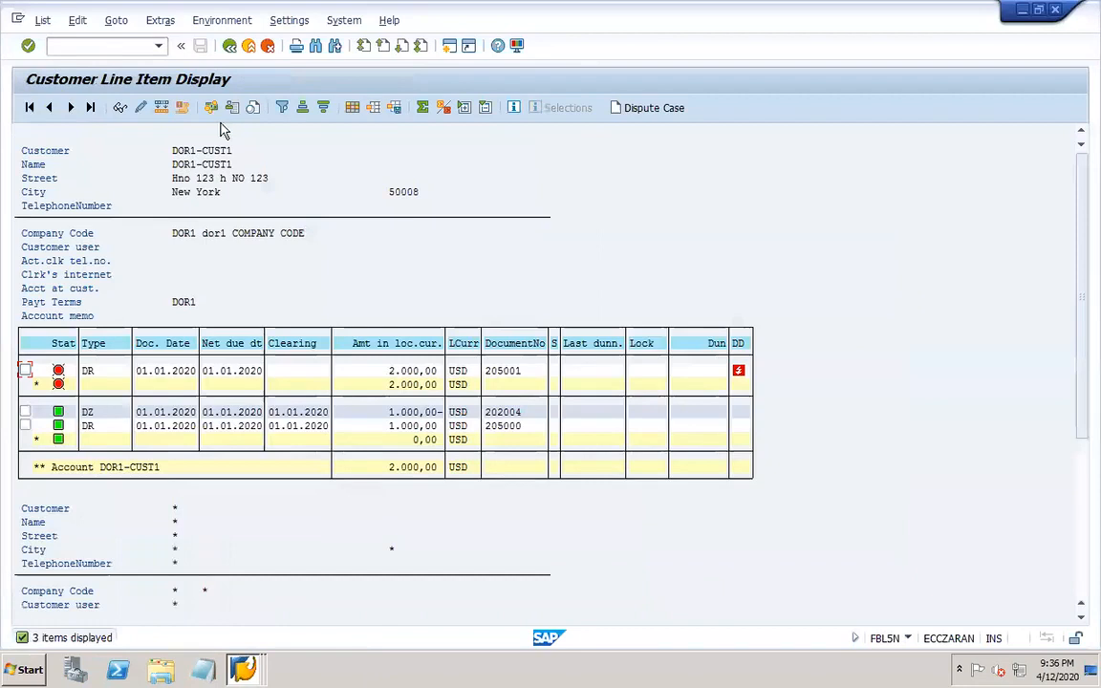
{"action": "left_click", "coordinate": [229, 47]}
{"action": "left_click", "coordinate": [28, 108]}
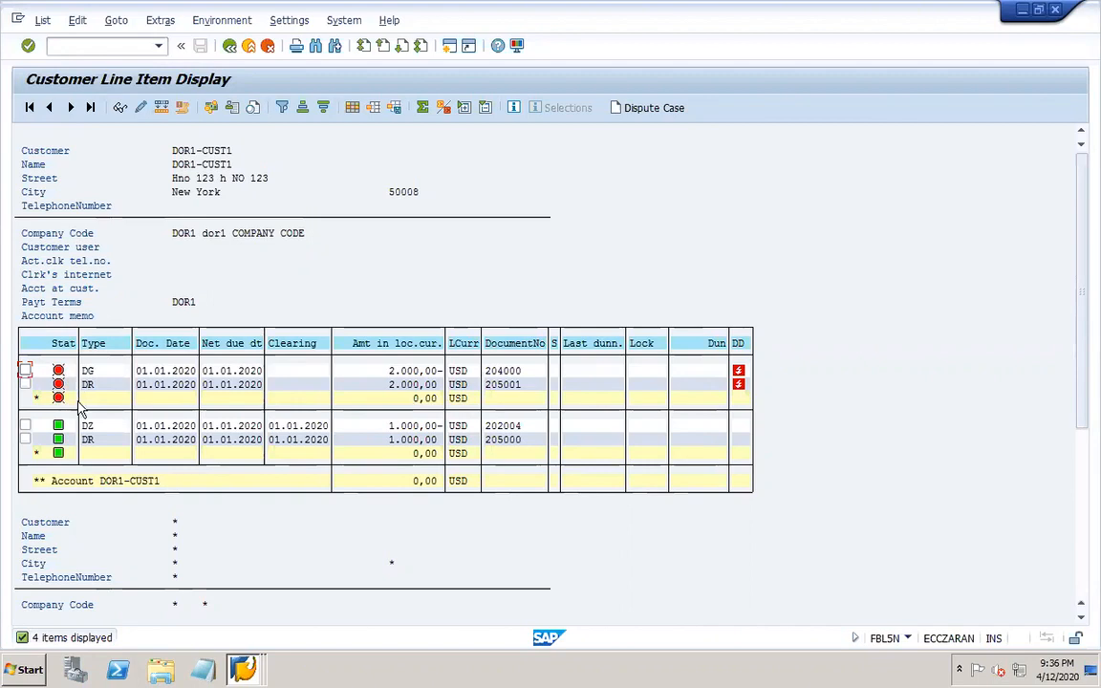
Copy the document numbers of the two open 2000 USD items from the customer line item list
{"action": "mouse_move", "coordinate": [844, 677]}
{"action": "left_click", "coordinate": [504, 383]}
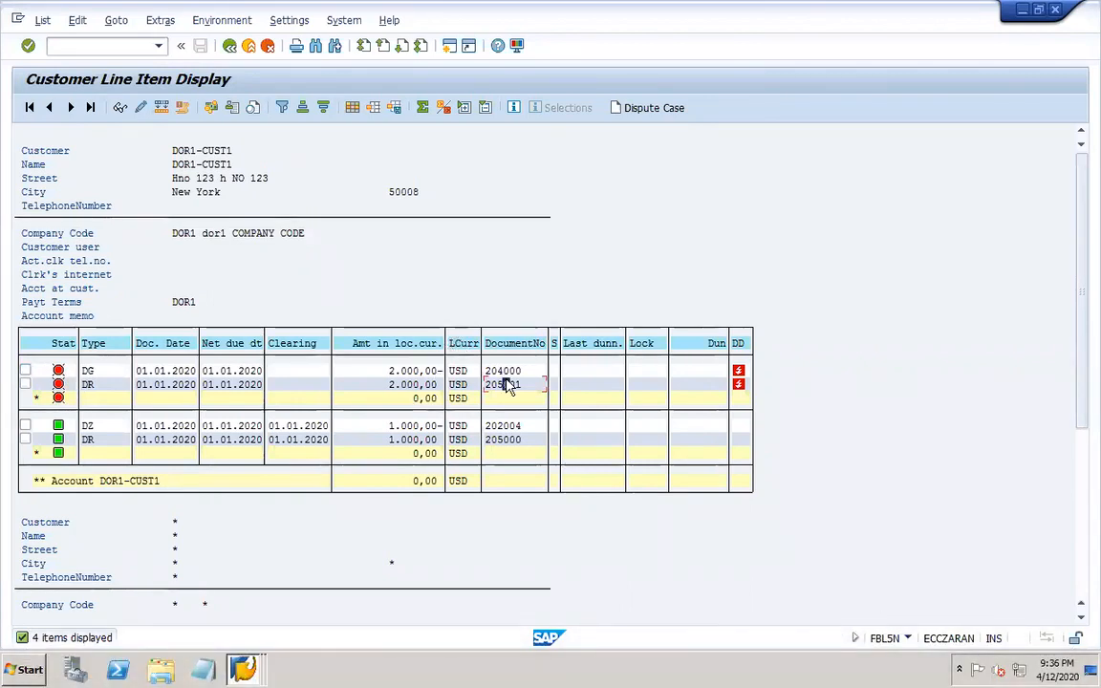
{"action": "key", "text": "ctrl+y"}
{"action": "left_click_drag", "start_coordinate": [504, 382], "coordinate": [483, 367]}
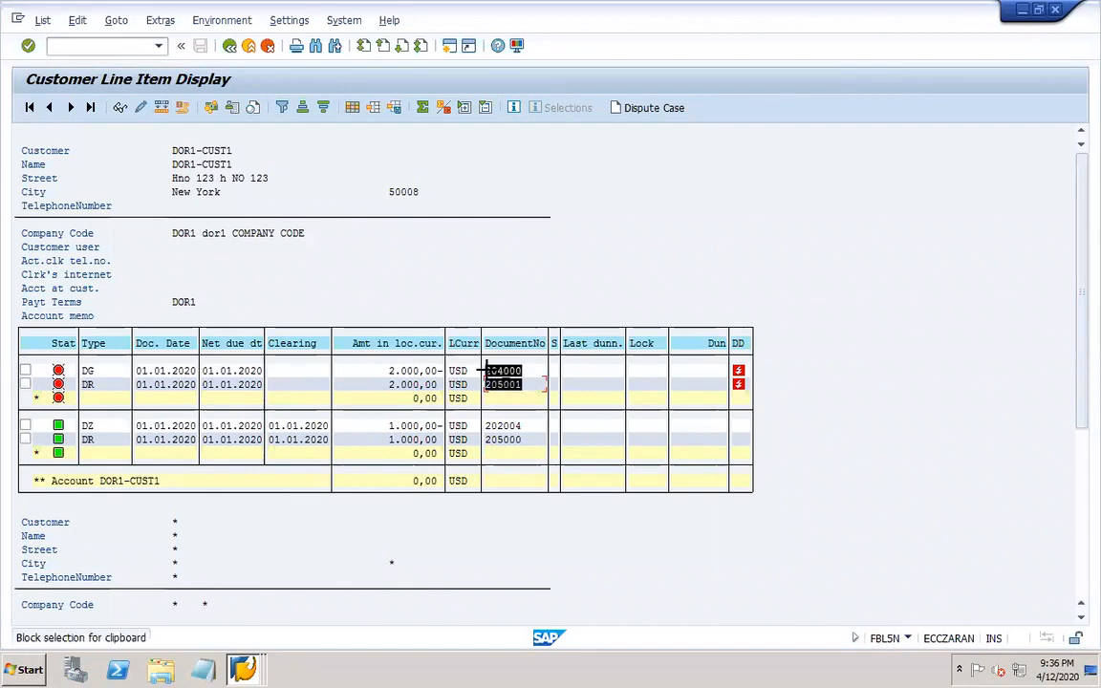
{"action": "key", "text": "ctrl+c"}
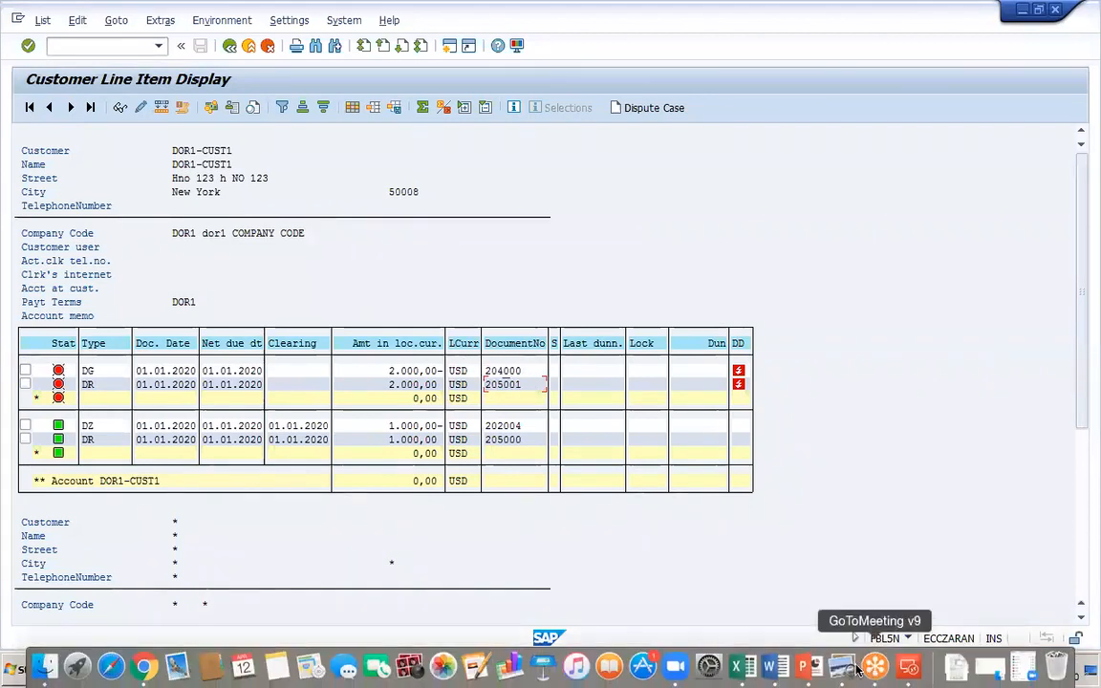
Switch to the PowerPoint work notes and add the line "Customer clearing – F-32" below the credit memo entry on slide 31
{"action": "left_click", "coordinate": [808, 671]}
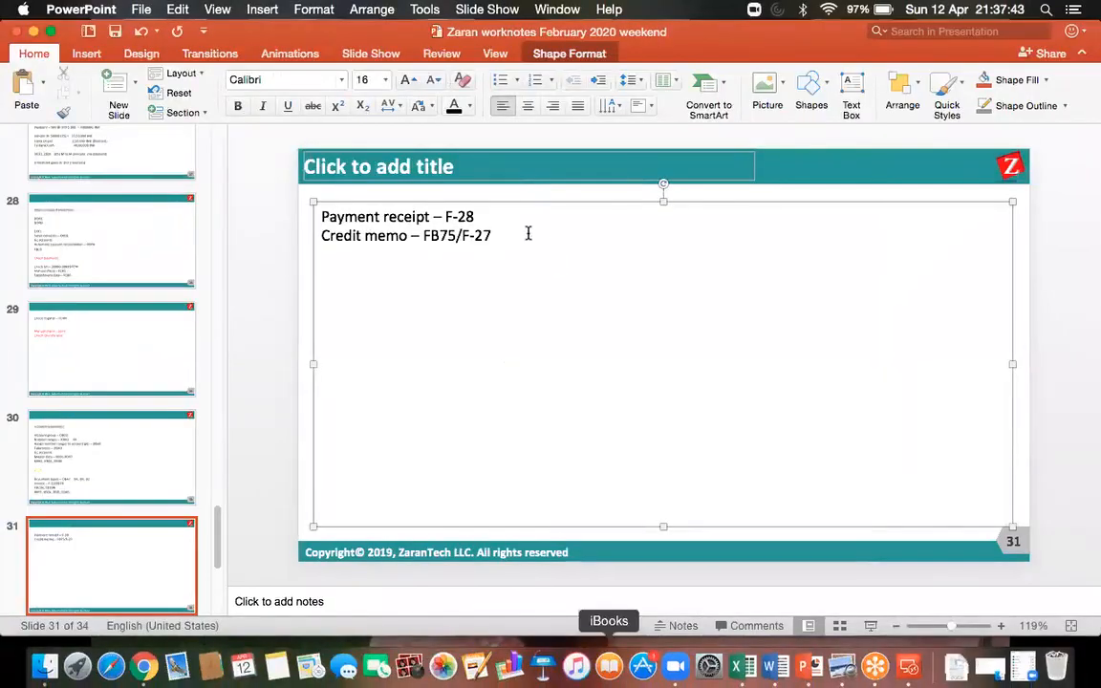
{"action": "type", "text": "Ci"}
{"action": "type", "text": "ustomer cleari"}
{"action": "type", "text": "ng -"}
{"action": "type", "text": " F-32"}
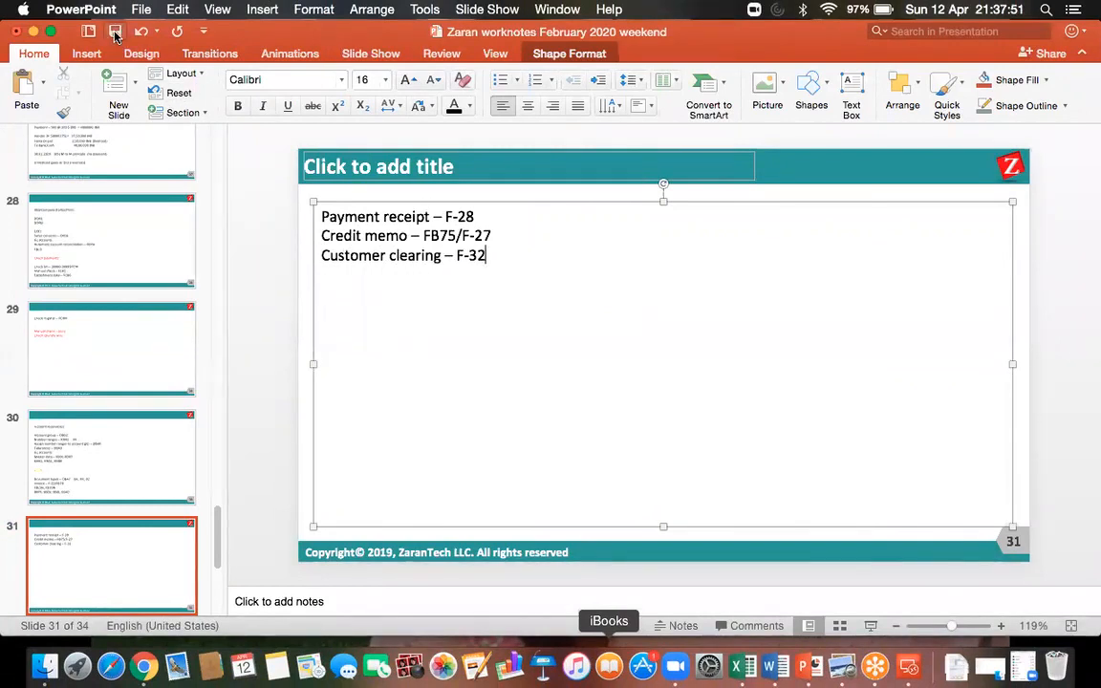
Return from the PowerPoint notes to the SAP customer line item list in the LavSAPnew remote desktop session
{"action": "left_click", "coordinate": [901, 666]}
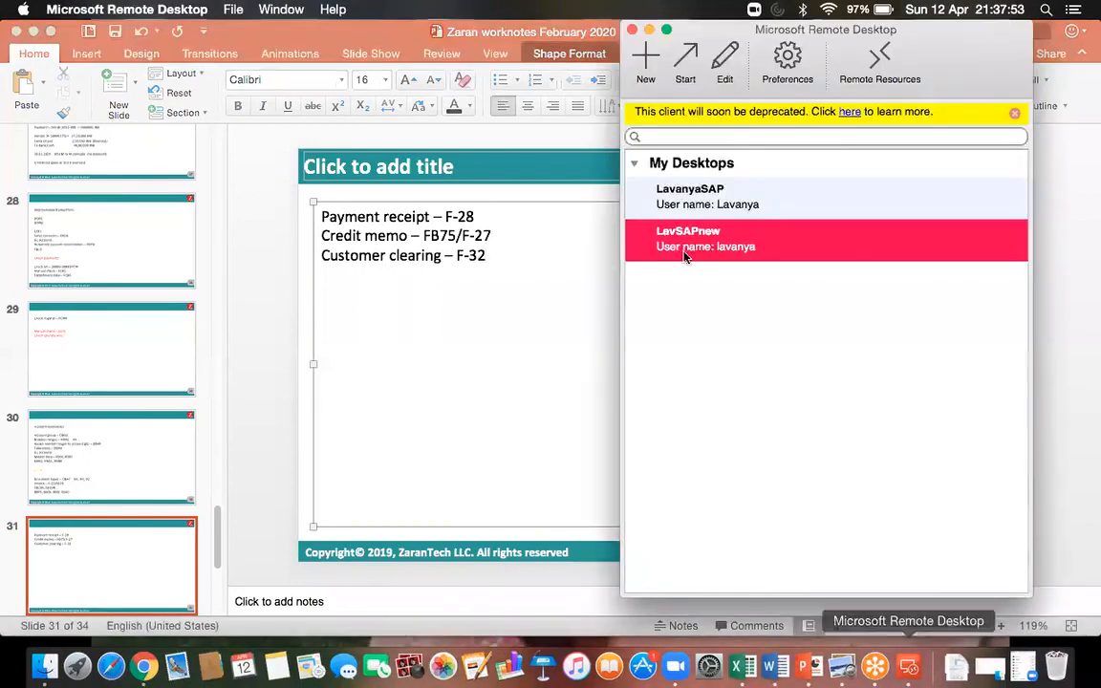
{"action": "double_click", "coordinate": [602, 235]}
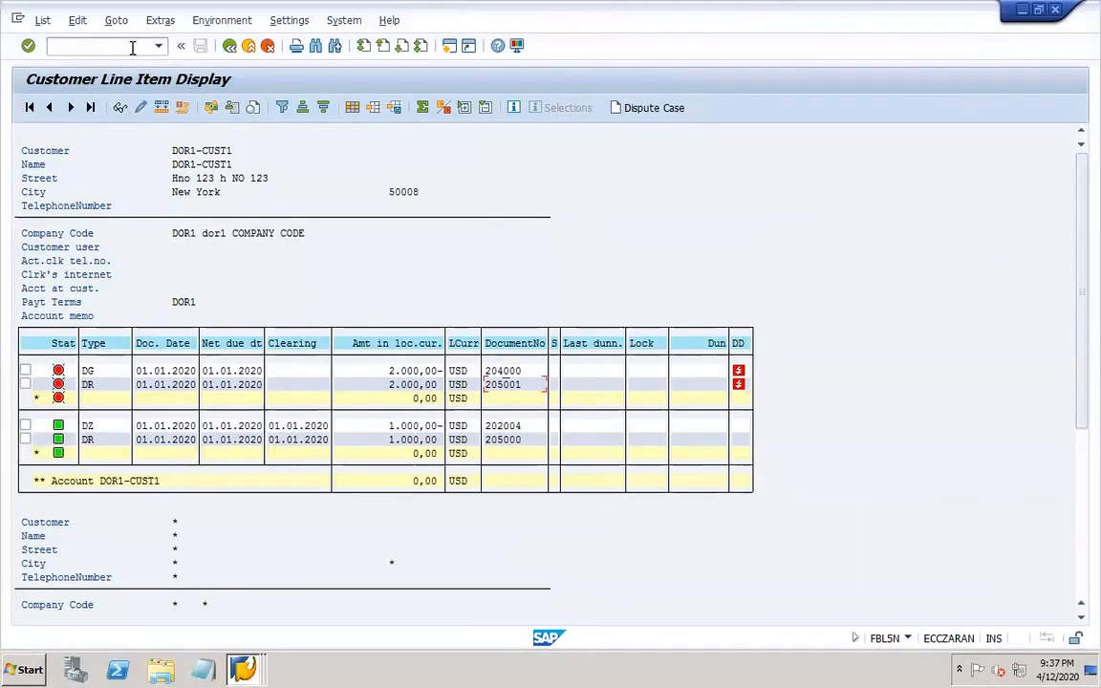
Open transaction F-32 in company code DOR1 and enter the same customer, clearing date 01.01.2020 and additional selection by Document Number
{"action": "type", "text": "/nf-32"}
{"action": "key", "text": "Return"}
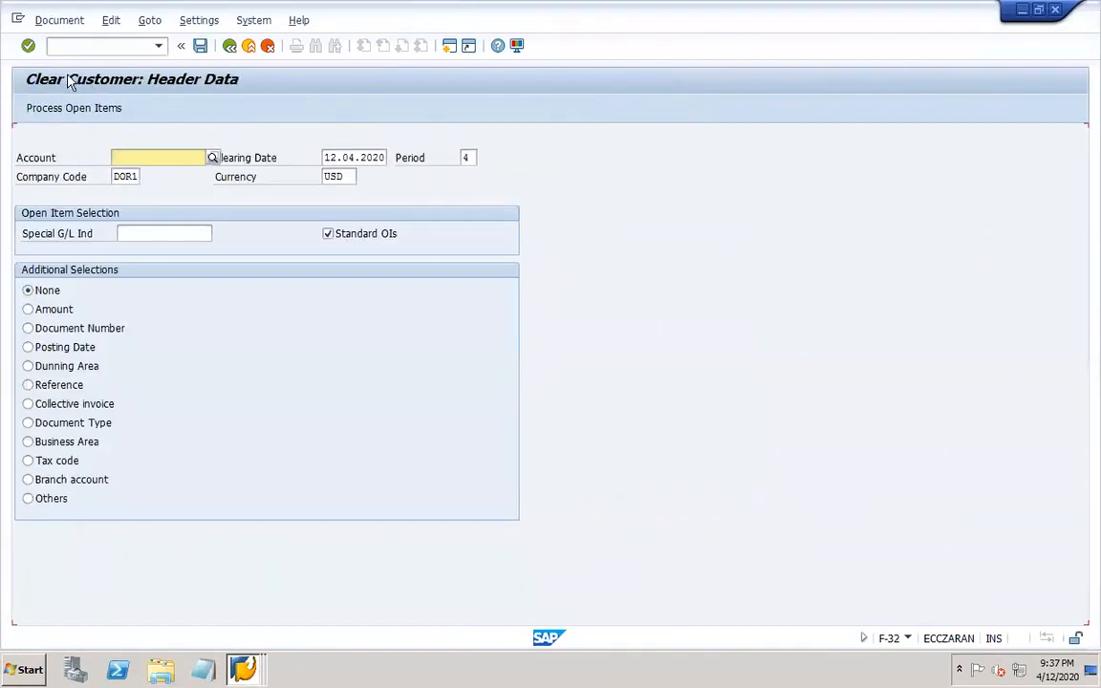
{"action": "left_click", "coordinate": [213, 157]}
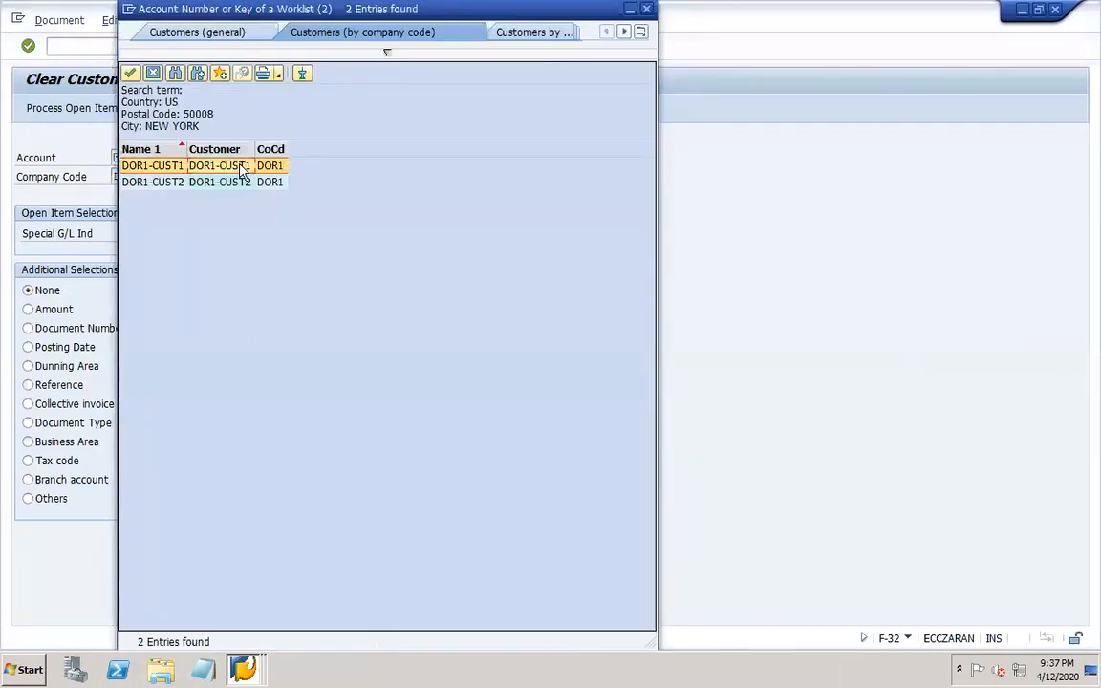
{"action": "double_click", "coordinate": [276, 166]}
{"action": "left_click", "coordinate": [368, 174]}
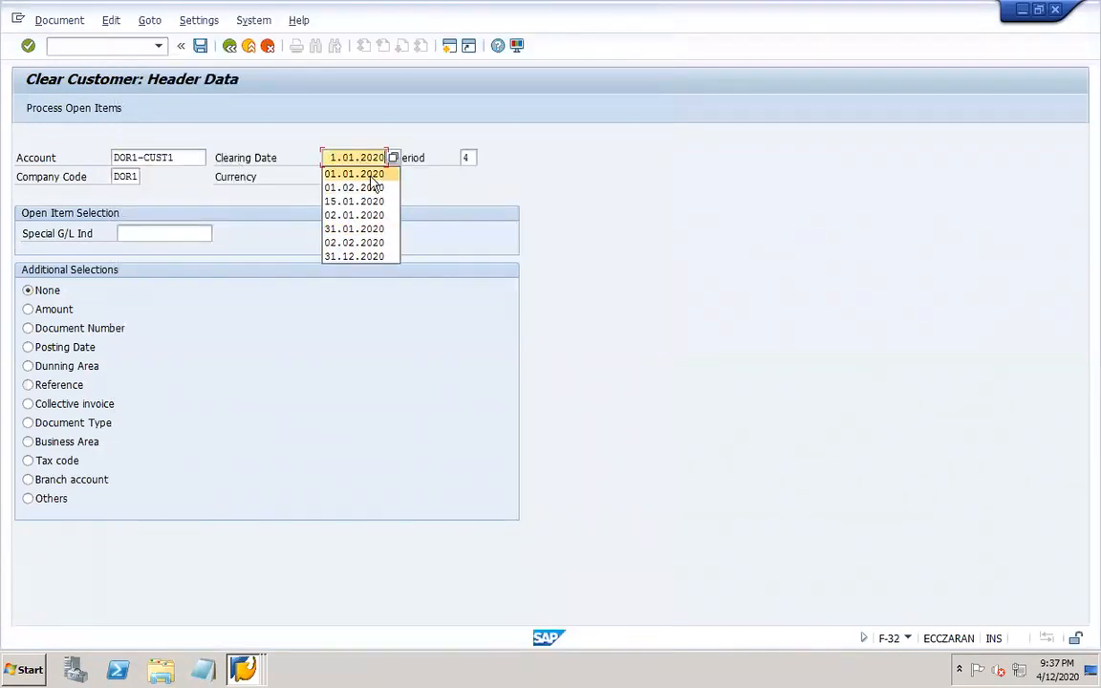
{"action": "left_click", "coordinate": [88, 329]}
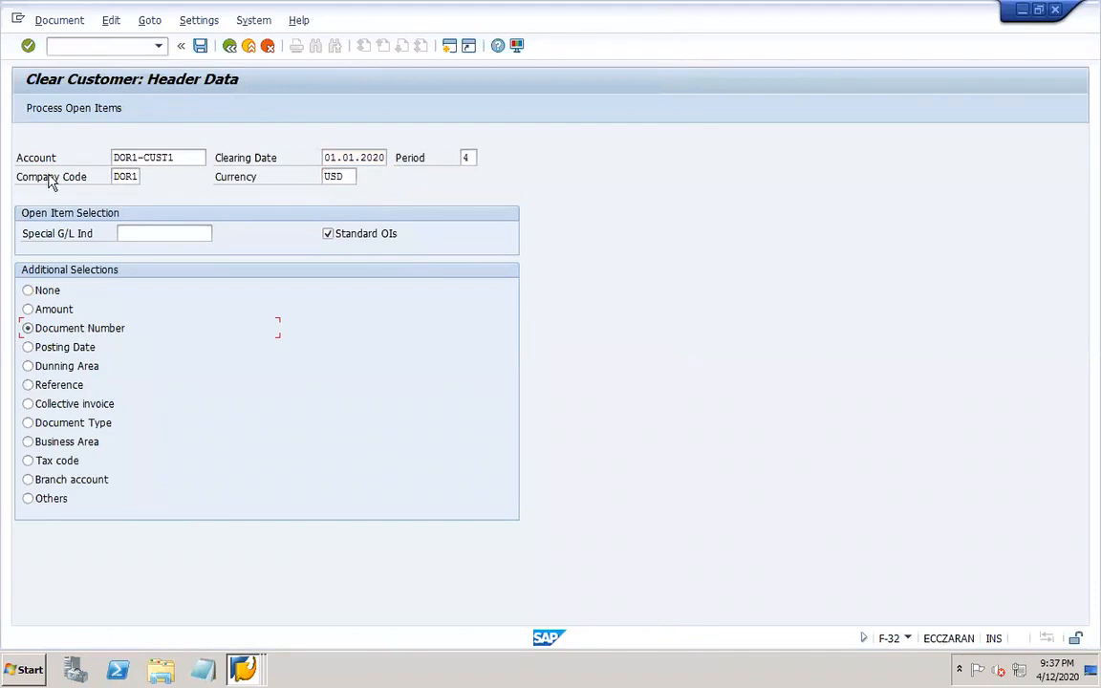
Enter the two copied document numbers as selection criteria and process the customer's matching open items
{"action": "left_click", "coordinate": [61, 110]}
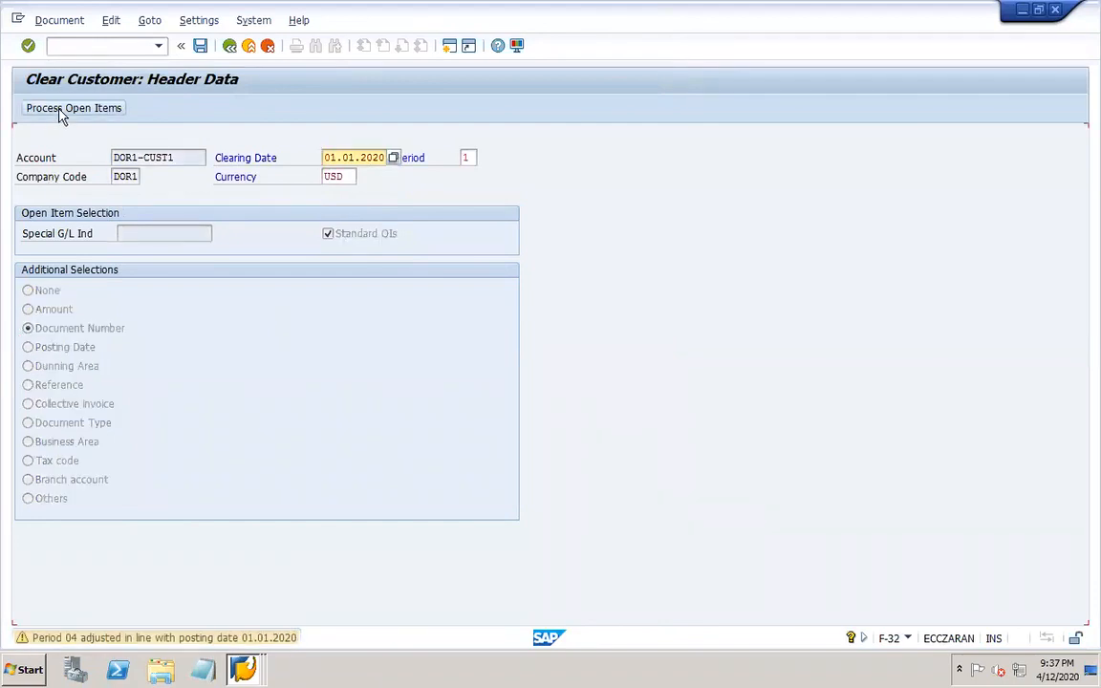
{"action": "left_click", "coordinate": [60, 111]}
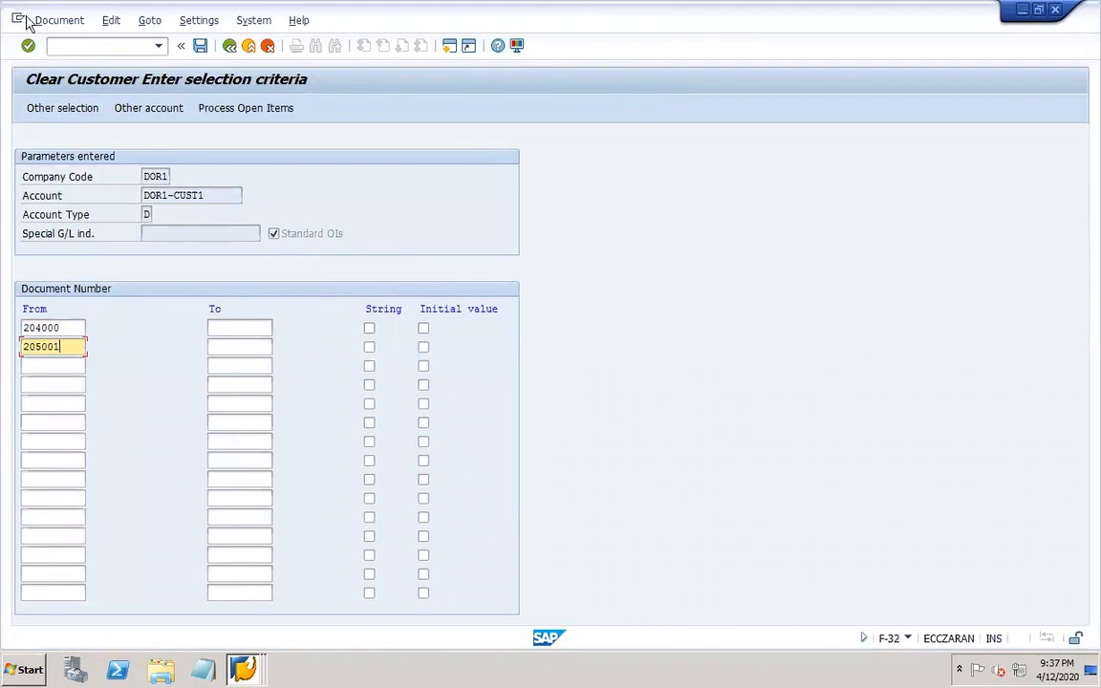
{"action": "left_click", "coordinate": [264, 111]}
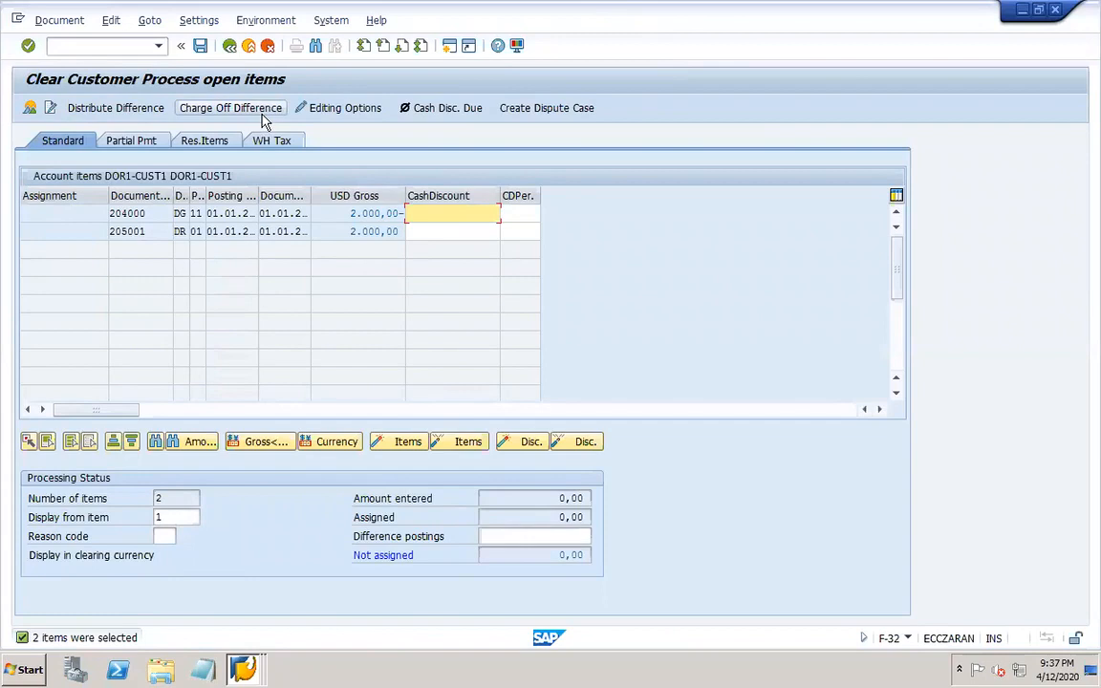
Simulate the customer clearing document and post it
{"action": "left_click", "coordinate": [50, 23]}
{"action": "left_click", "coordinate": [72, 60]}
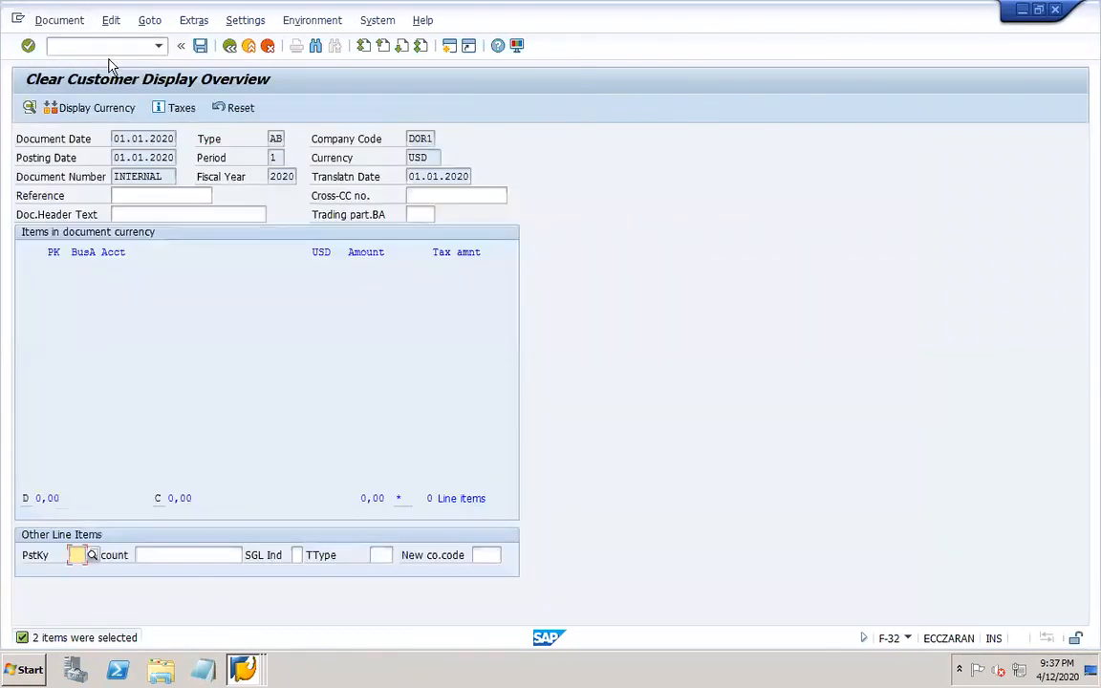
{"action": "left_click", "coordinate": [200, 47]}
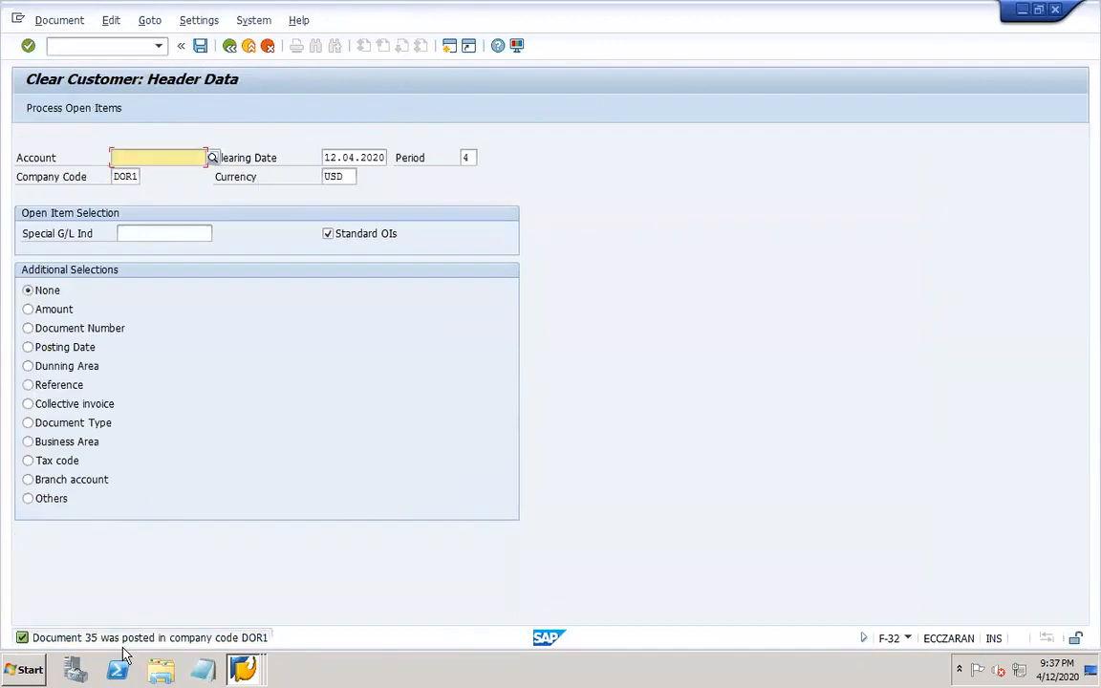
Switch to the Customer Line Item Display session and rerun the report for the same customer in company code DOR1
{"action": "left_click", "coordinate": [245, 666]}
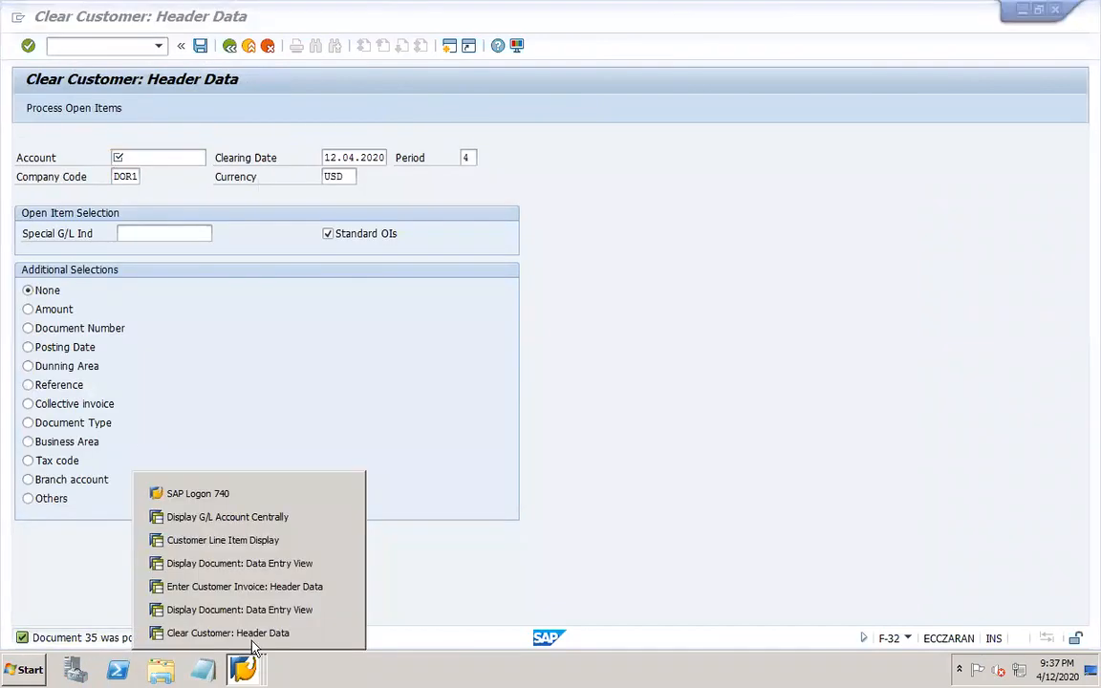
{"action": "left_click", "coordinate": [273, 540]}
{"action": "left_click", "coordinate": [230, 46]}
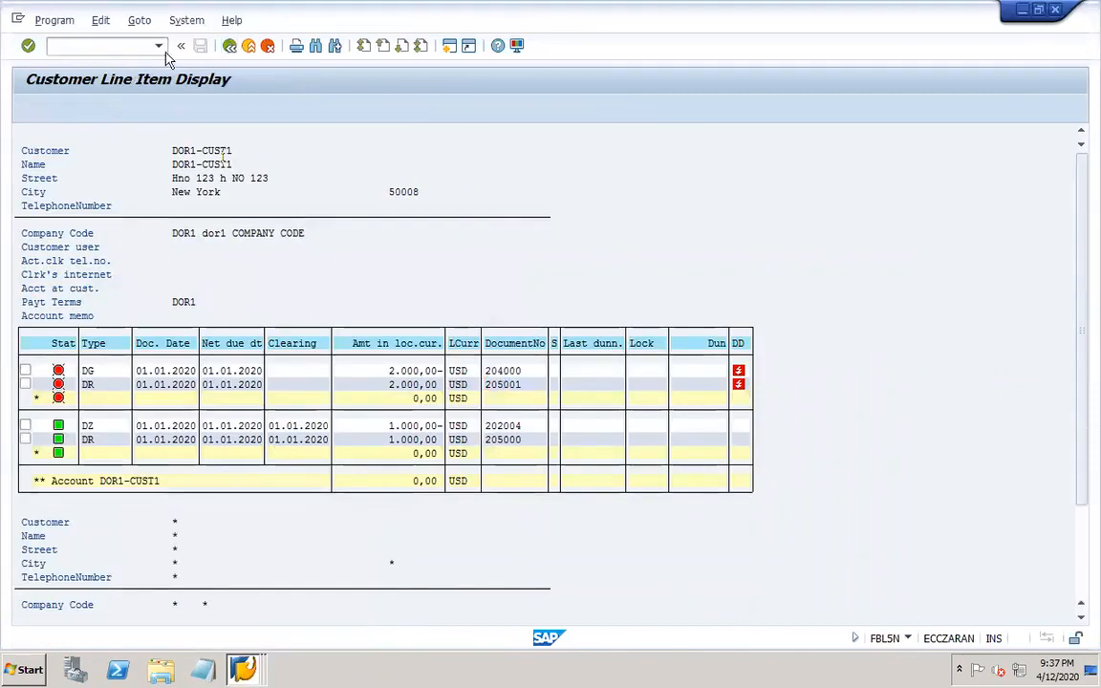
{"action": "left_click", "coordinate": [31, 107]}
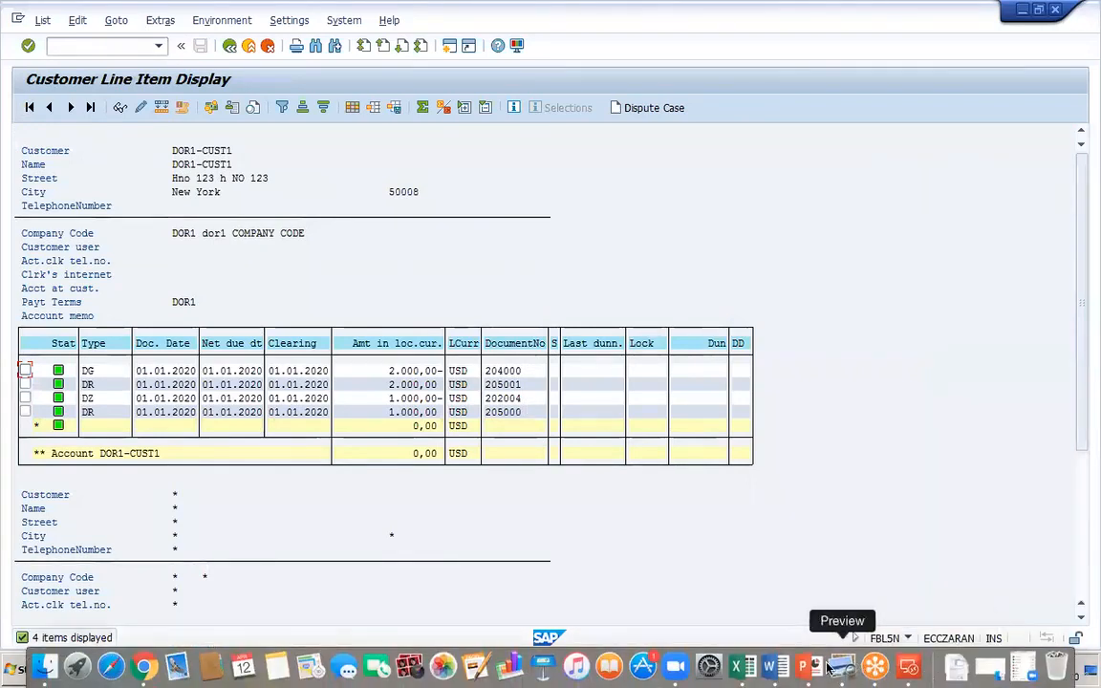
Switch to the PowerPoint work notes, save the presentation and start a new line below the customer clearing entry on slide 31
{"action": "left_click", "coordinate": [806, 674]}
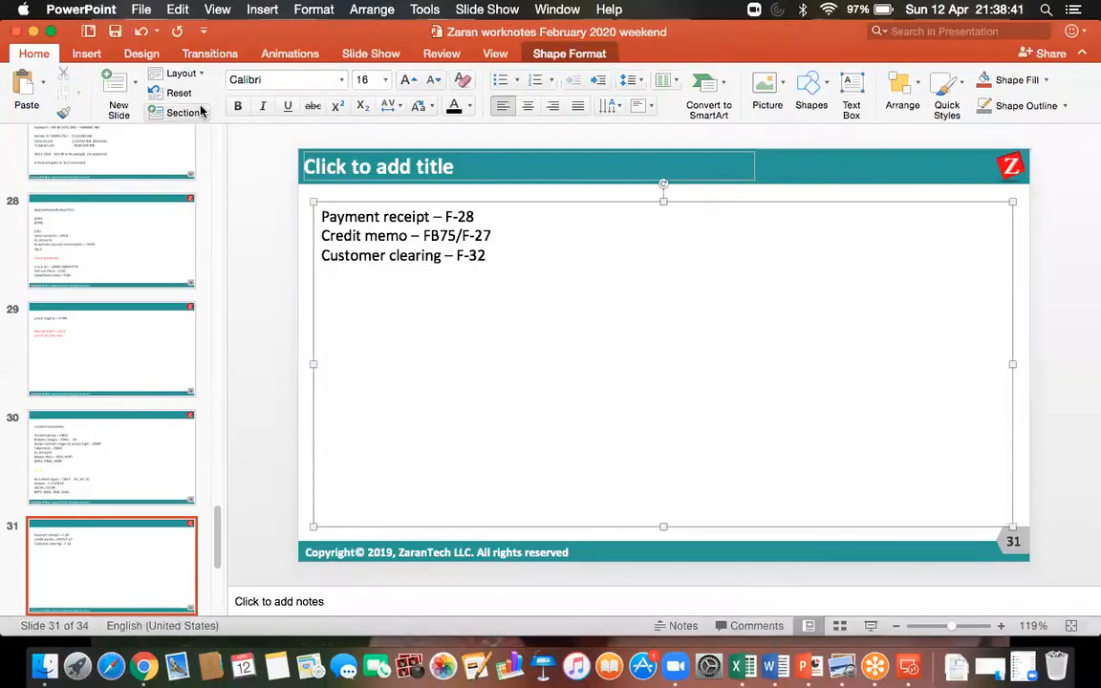
{"action": "left_click", "coordinate": [116, 32]}
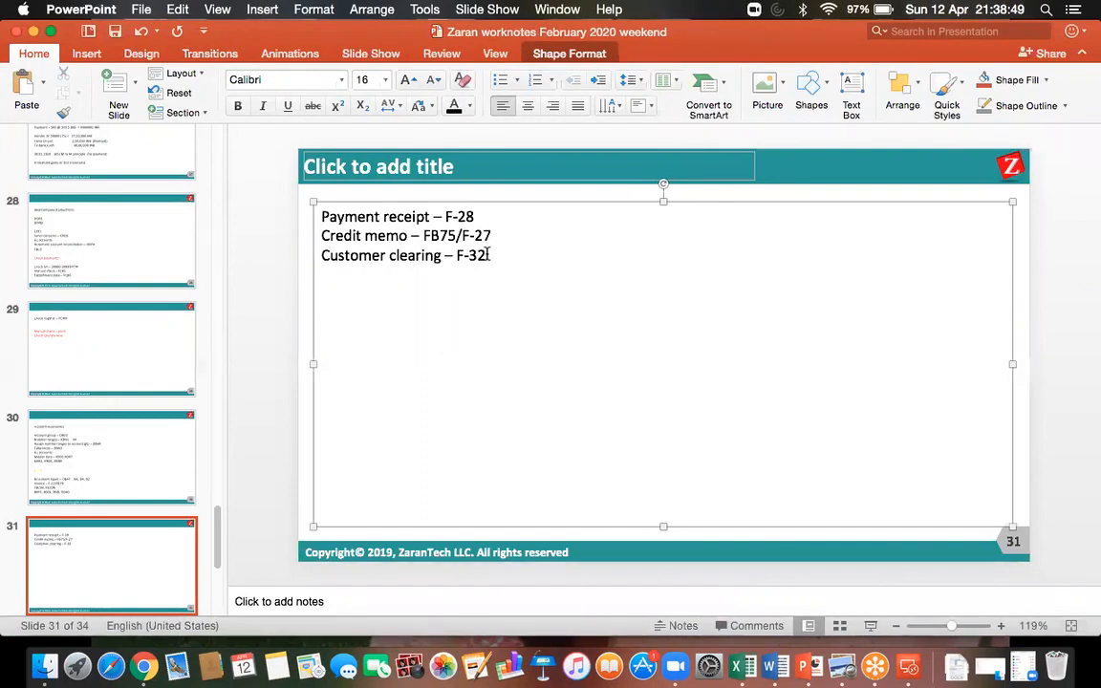
{"action": "key", "text": "Return"}
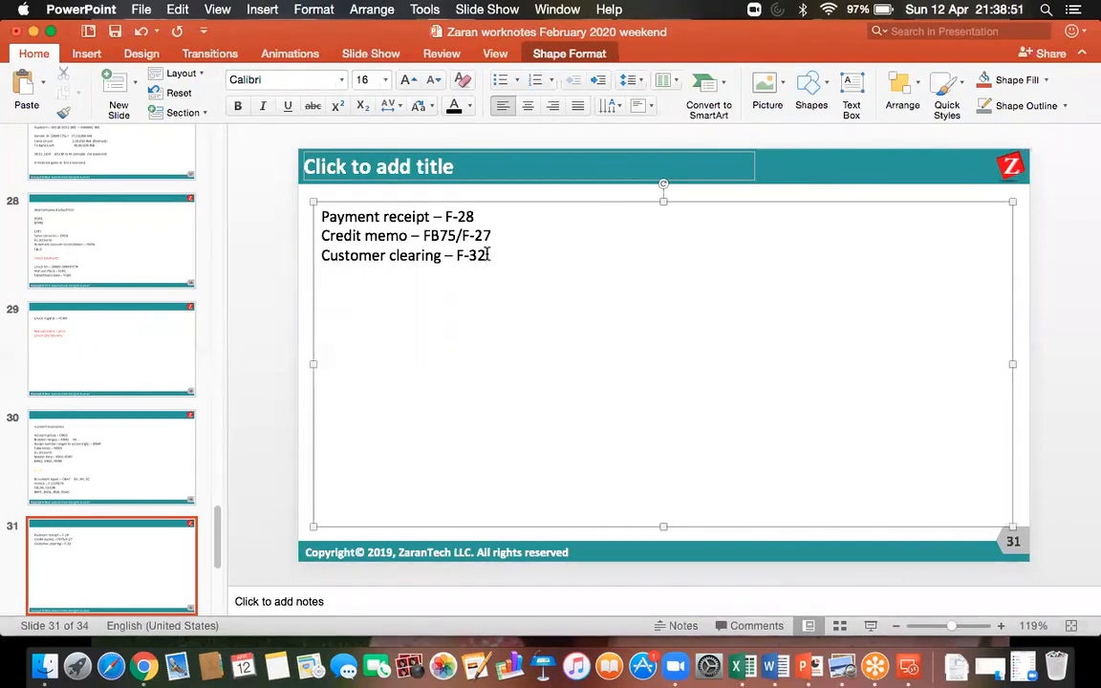
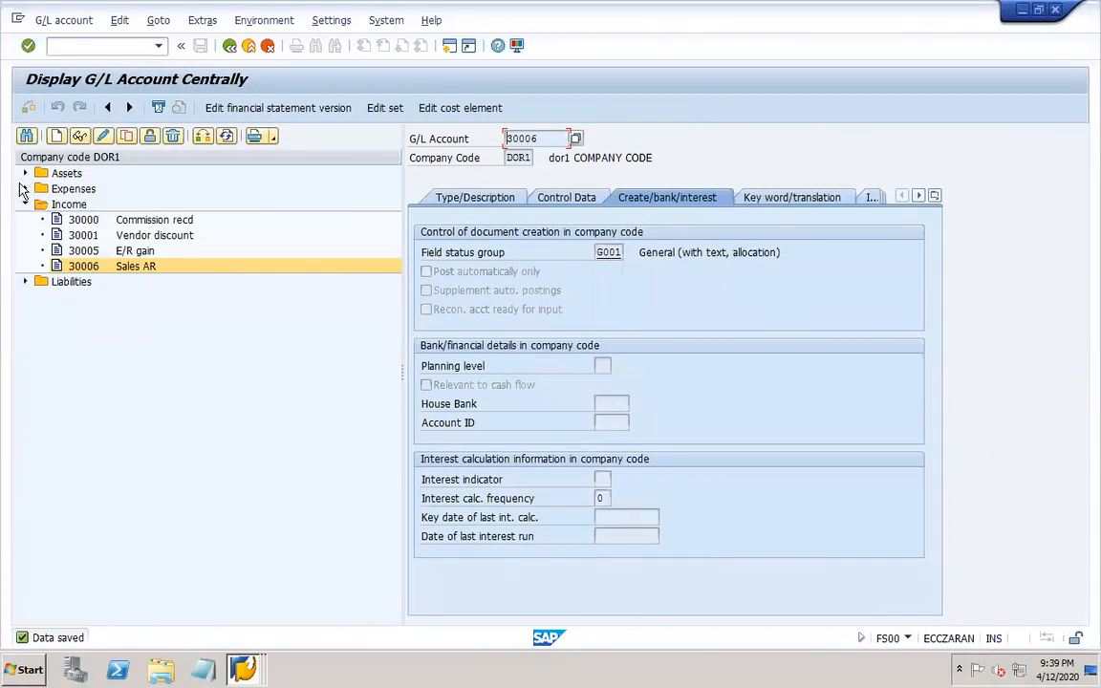
Copy the Salary expense account 40000 to a new G/L account 40006 in company code DOR1
{"action": "left_click", "coordinate": [26, 190]}
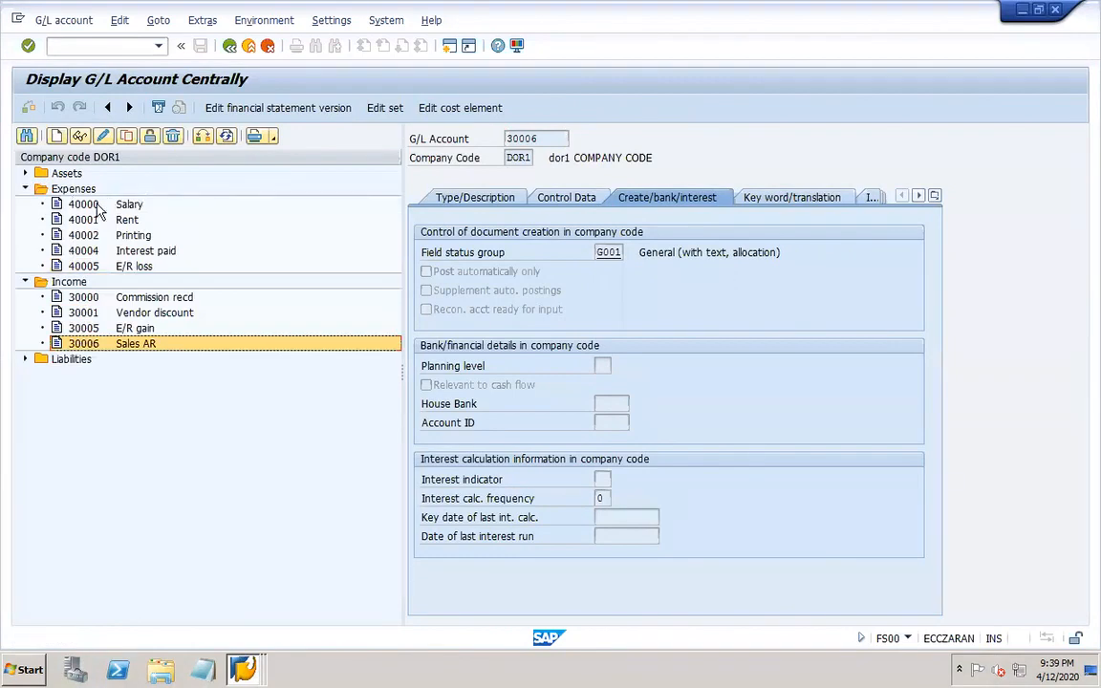
{"action": "left_click", "coordinate": [105, 205]}
{"action": "left_click", "coordinate": [128, 137]}
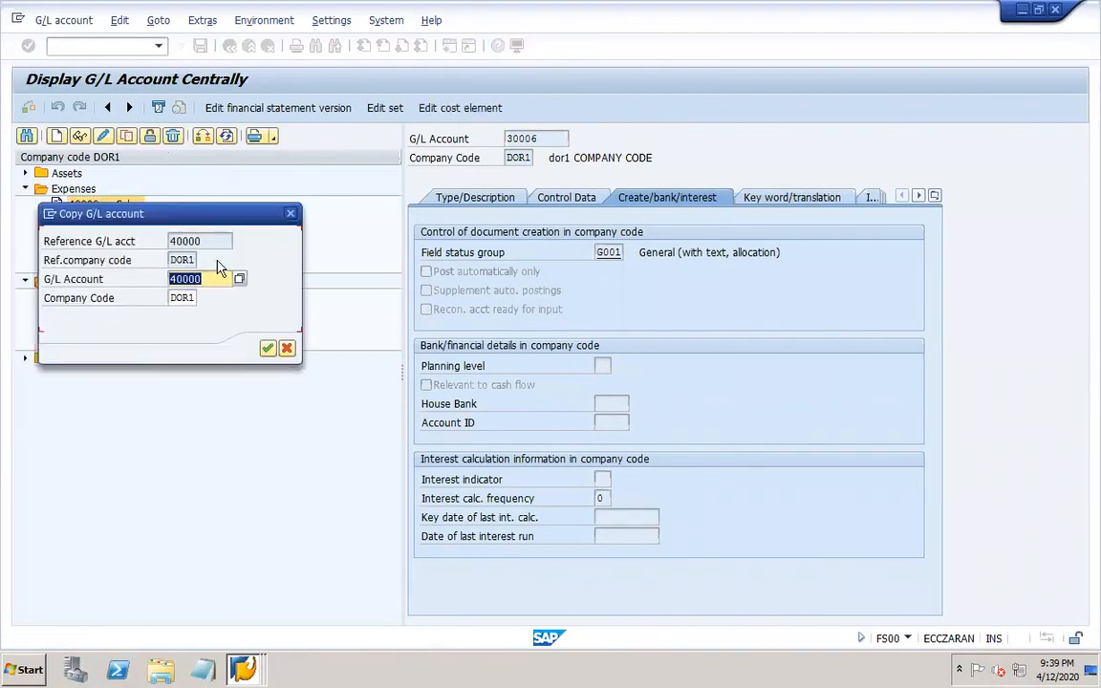
{"action": "left_click", "coordinate": [216, 279]}
{"action": "key", "text": "BackSpace"}
{"action": "type", "text": "6"}
{"action": "key", "text": "Return"}
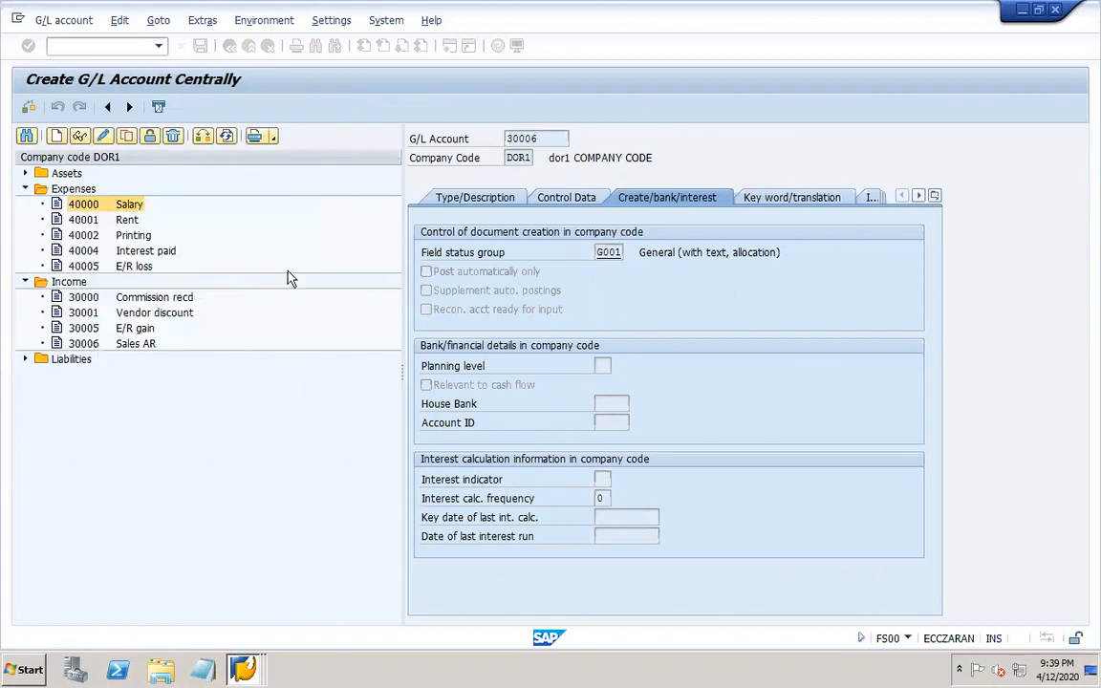
Set both the short text and the long text of G/L account 40006 to "Customer disocunt"
{"action": "left_click", "coordinate": [475, 198]}
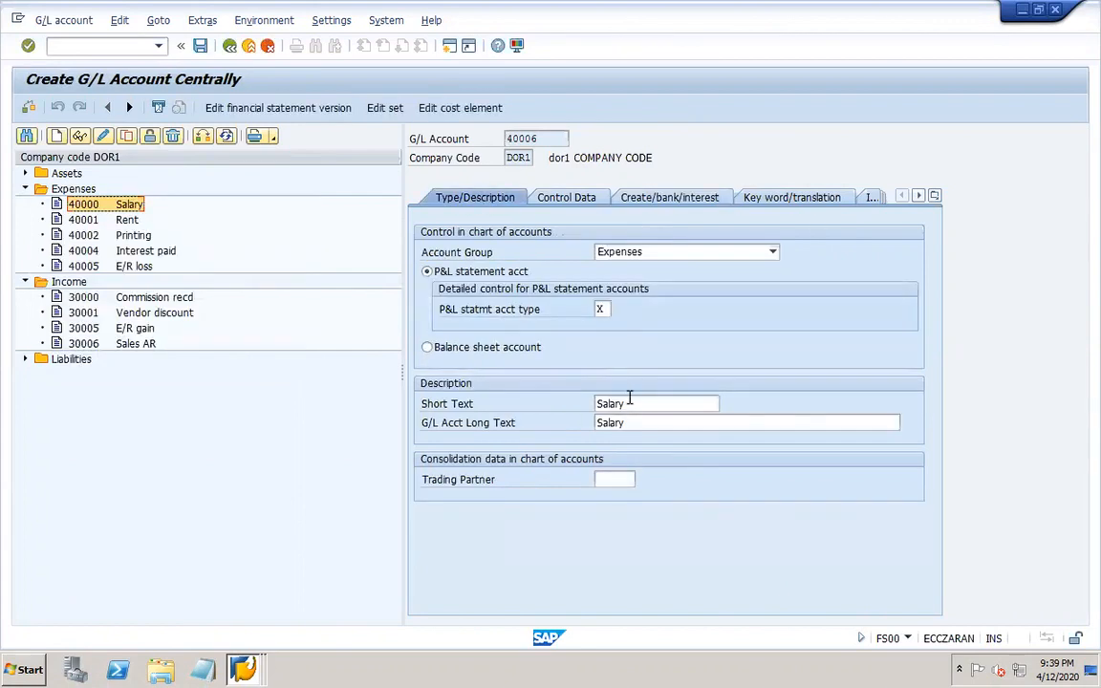
{"action": "double_click", "coordinate": [617, 403]}
{"action": "type", "text": "Cu"}
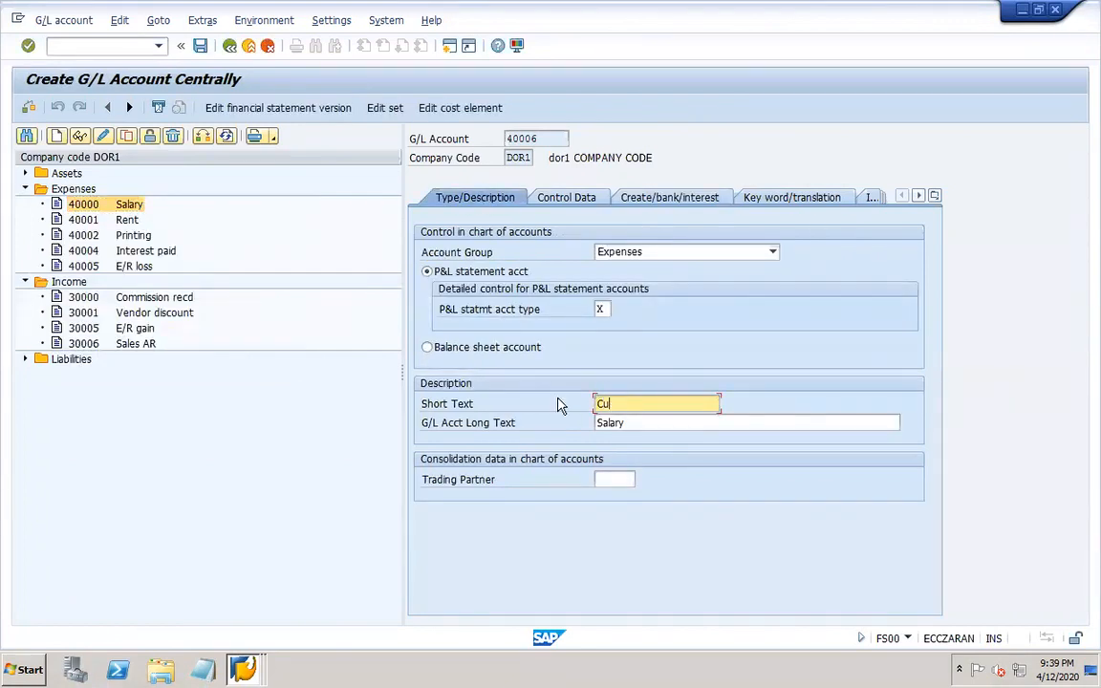
{"action": "type", "text": "stomer discount"}
{"action": "left_click_drag", "start_coordinate": [697, 398], "coordinate": [588, 401]}
{"action": "key", "text": "ctrl+c"}
{"action": "key", "text": "Tab"}
{"action": "key", "text": "ctrl+v"}
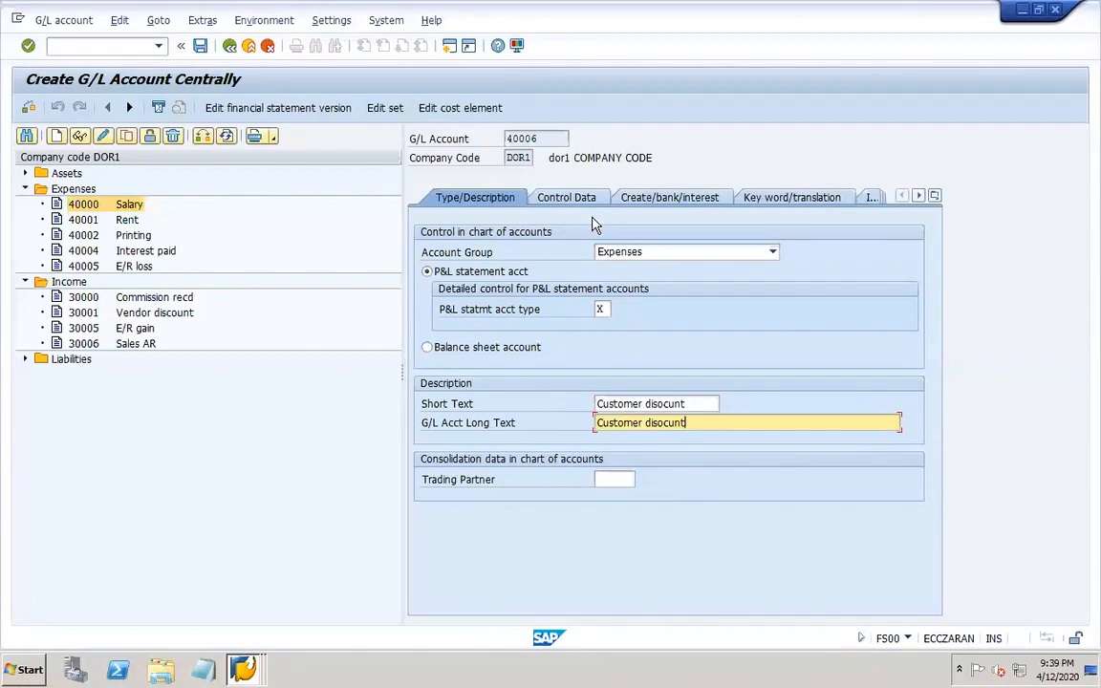
Review the control data and document creation settings of G/L account 40006, and save the account
{"action": "left_click", "coordinate": [564, 201]}
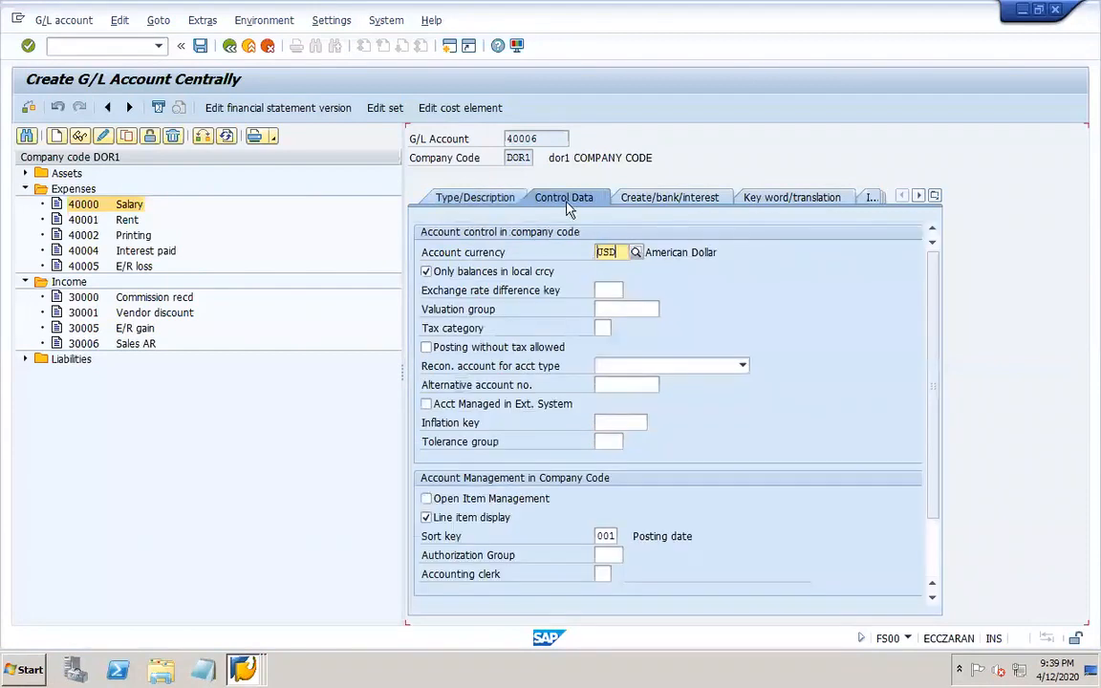
{"action": "left_click", "coordinate": [644, 201]}
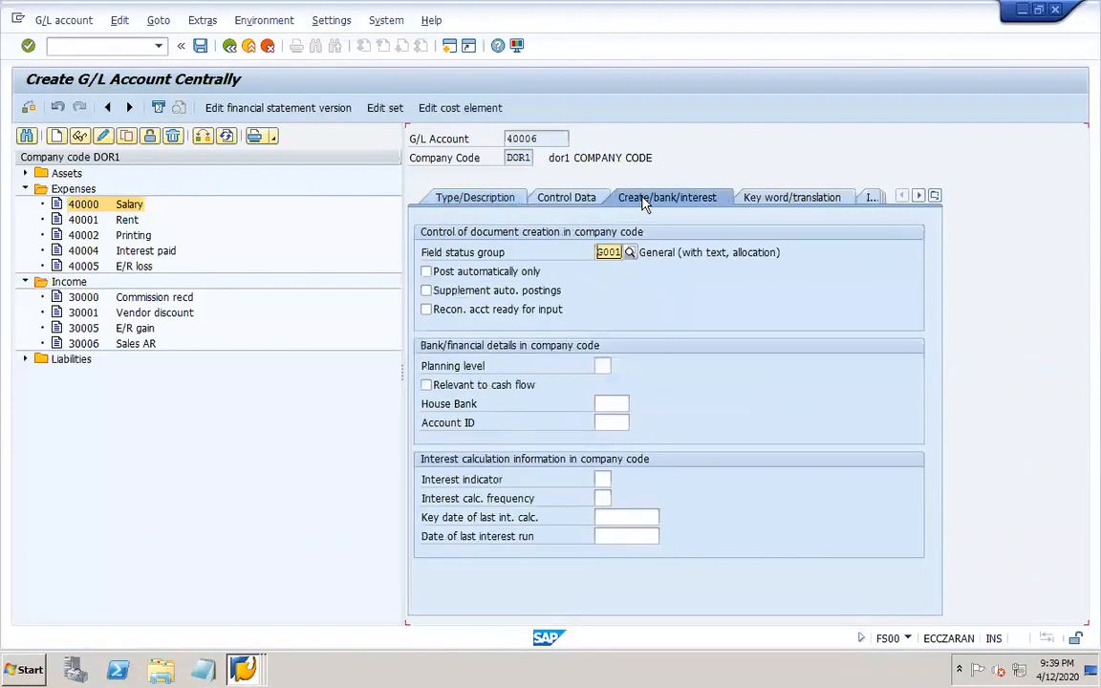
{"action": "left_click", "coordinate": [200, 48]}
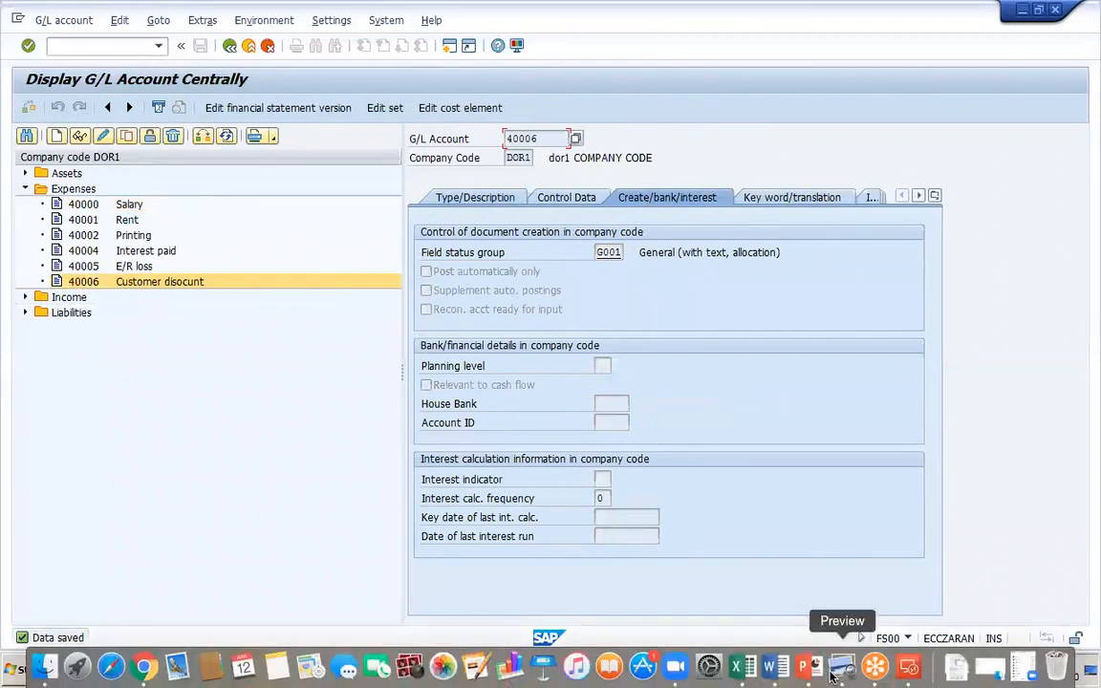
Switch to the PowerPoint work notes and add the lines "GL account" and "Automatic account determination -" below "Cash discounts:" on slide 31
{"action": "left_click", "coordinate": [806, 666]}
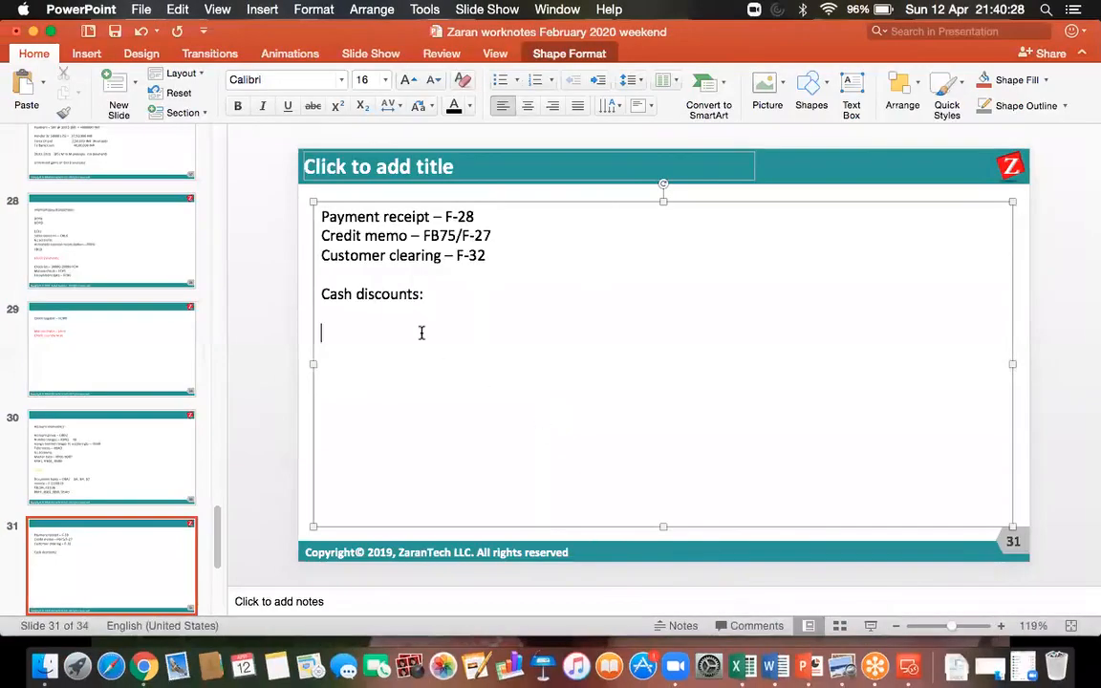
{"action": "type", "text": "L account"}
{"action": "key", "text": "Return"}
{"action": "type", "text": "aut"}
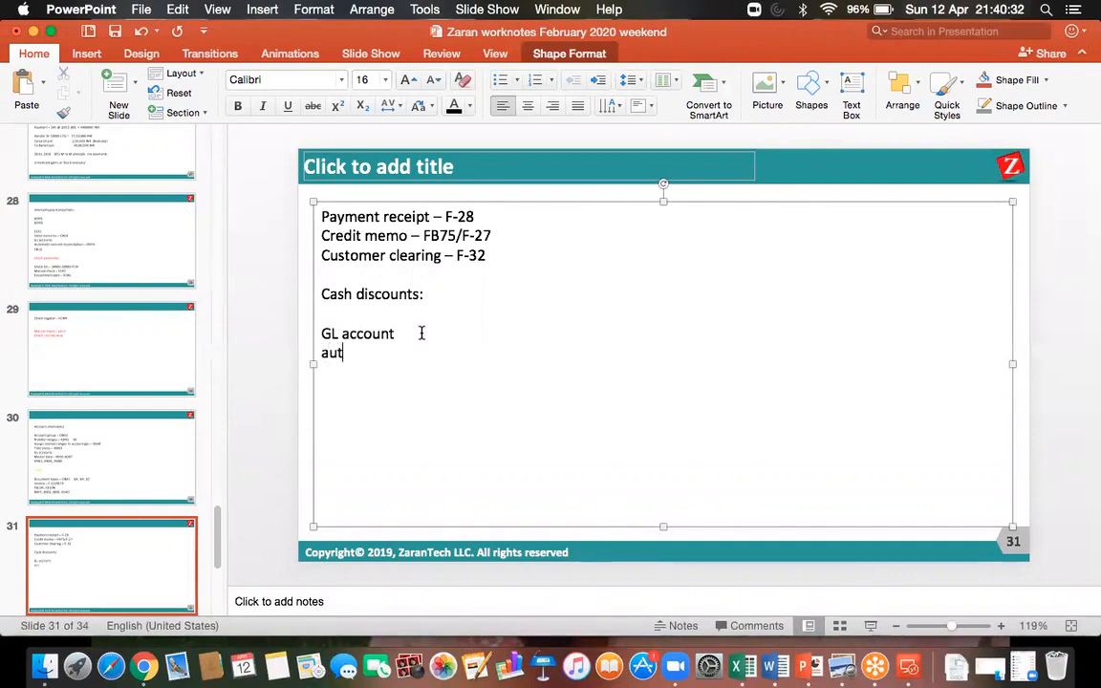
{"action": "type", "text": "omatic acco"}
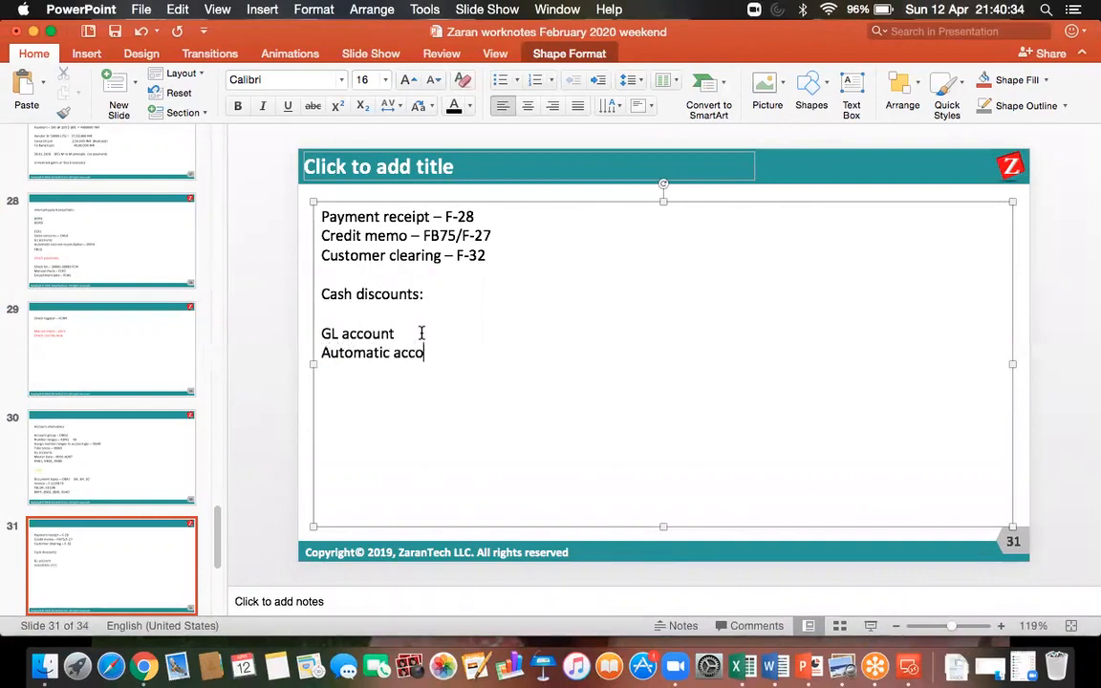
{"action": "type", "text": "unt determina"}
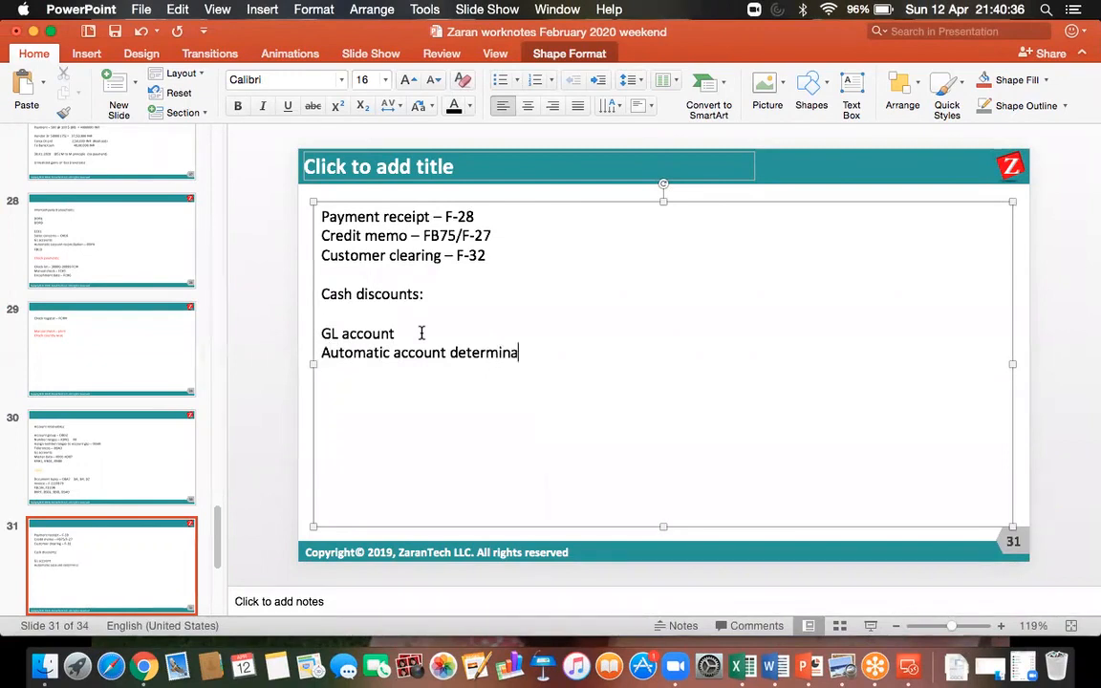
{"action": "type", "text": "tion -"}
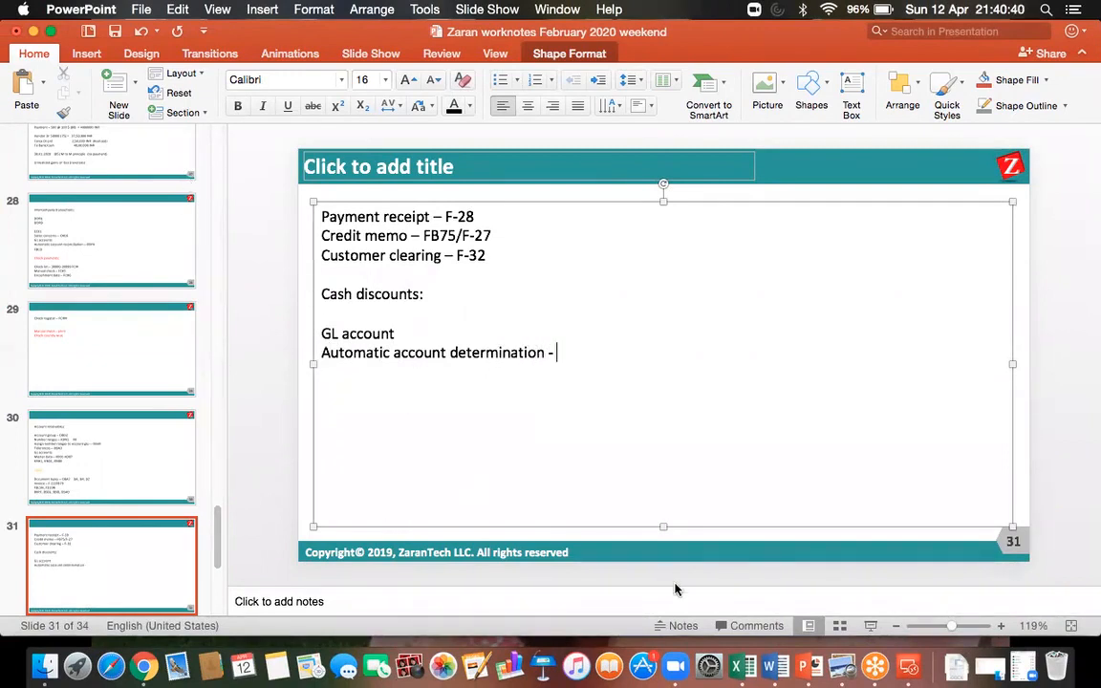
Return to the SAP session in the LavSAPnew remote desktop and start transaction OBXI in a new session
{"action": "left_click", "coordinate": [910, 666]}
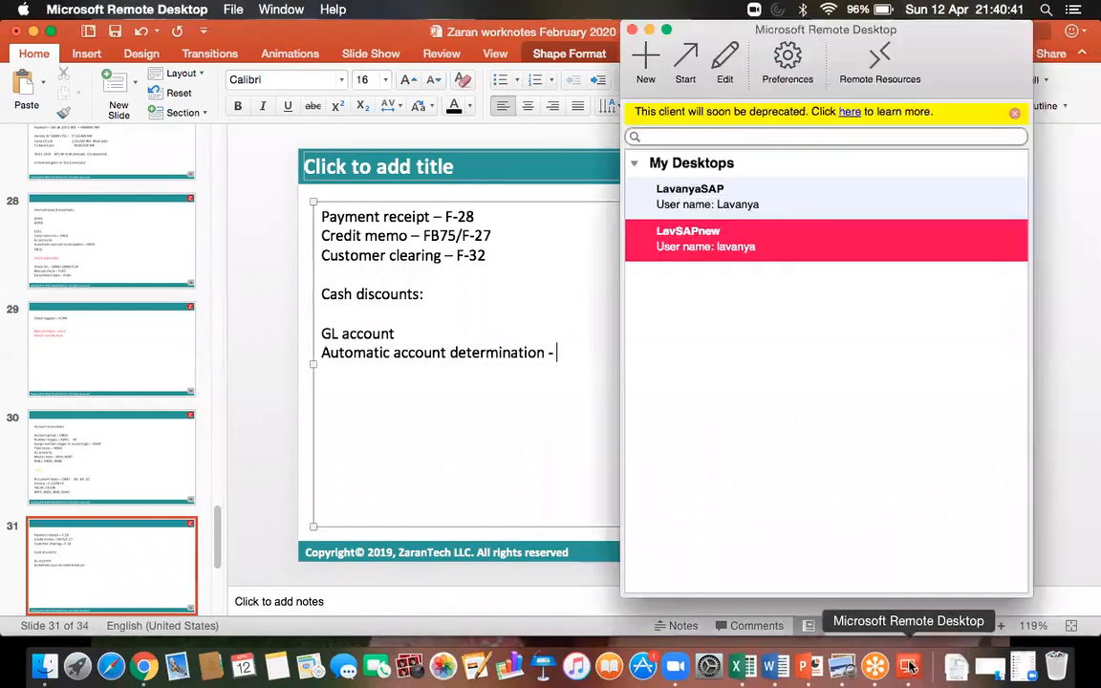
{"action": "double_click", "coordinate": [705, 247]}
{"action": "left_click", "coordinate": [126, 46]}
{"action": "type", "text": "/"}
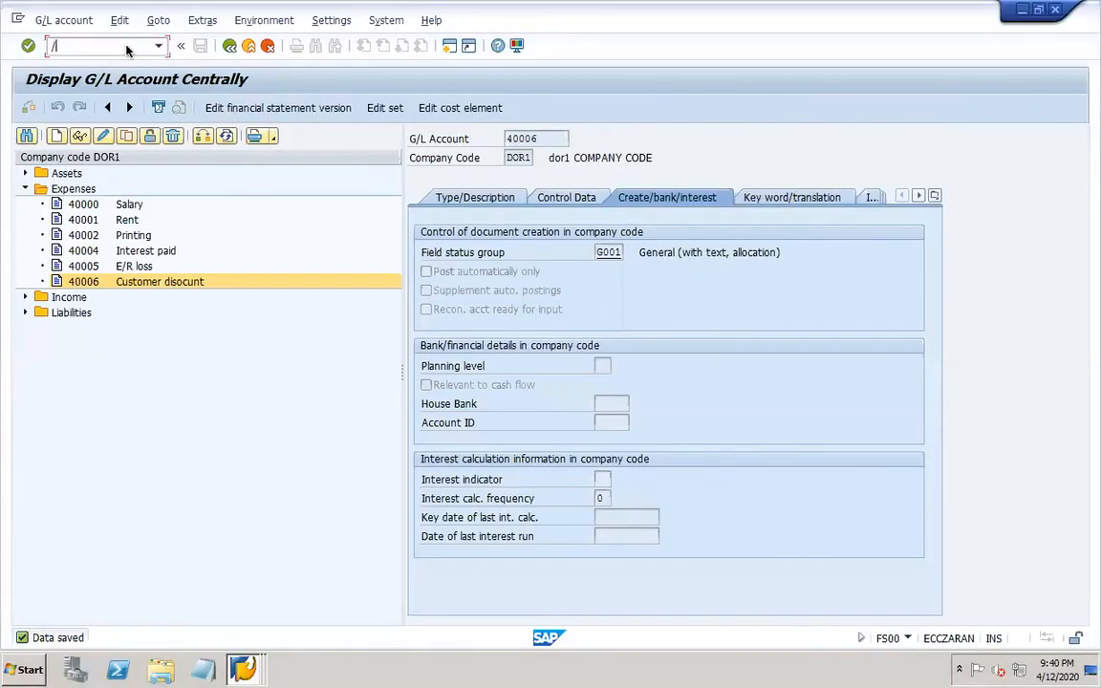
{"action": "type", "text": "OOBX"}
{"action": "key", "text": "Return"}
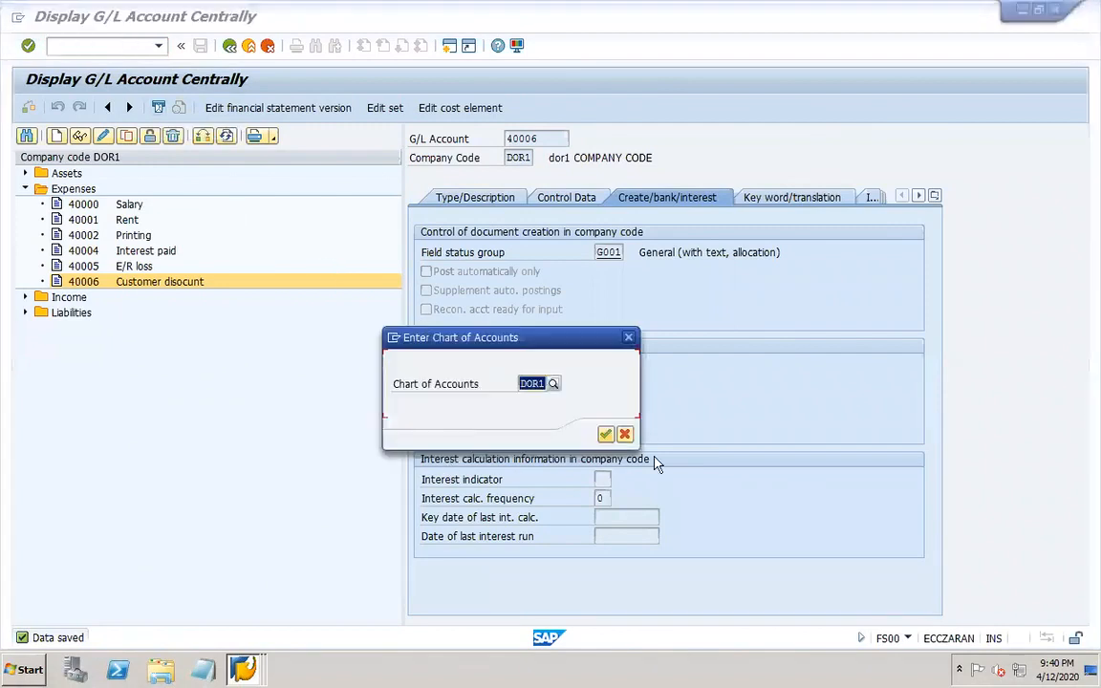
Accept chart of accounts DOR1 and save the automatic posting rules for transaction SKT, cash discount expenses
{"action": "left_click", "coordinate": [605, 434]}
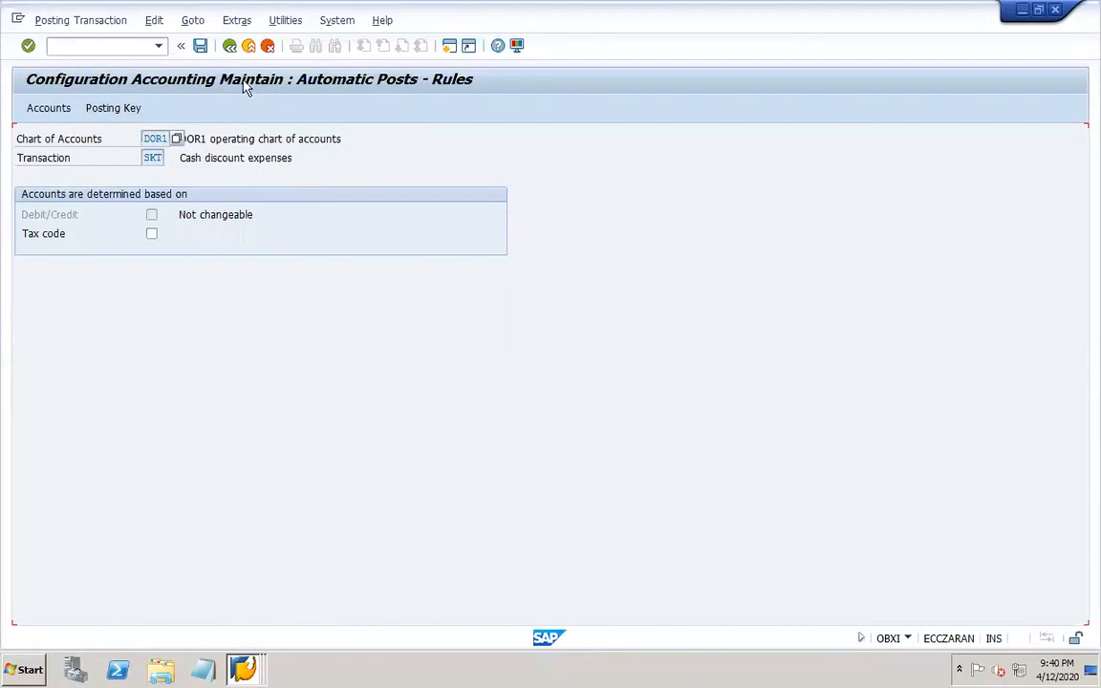
{"action": "left_click", "coordinate": [202, 47]}
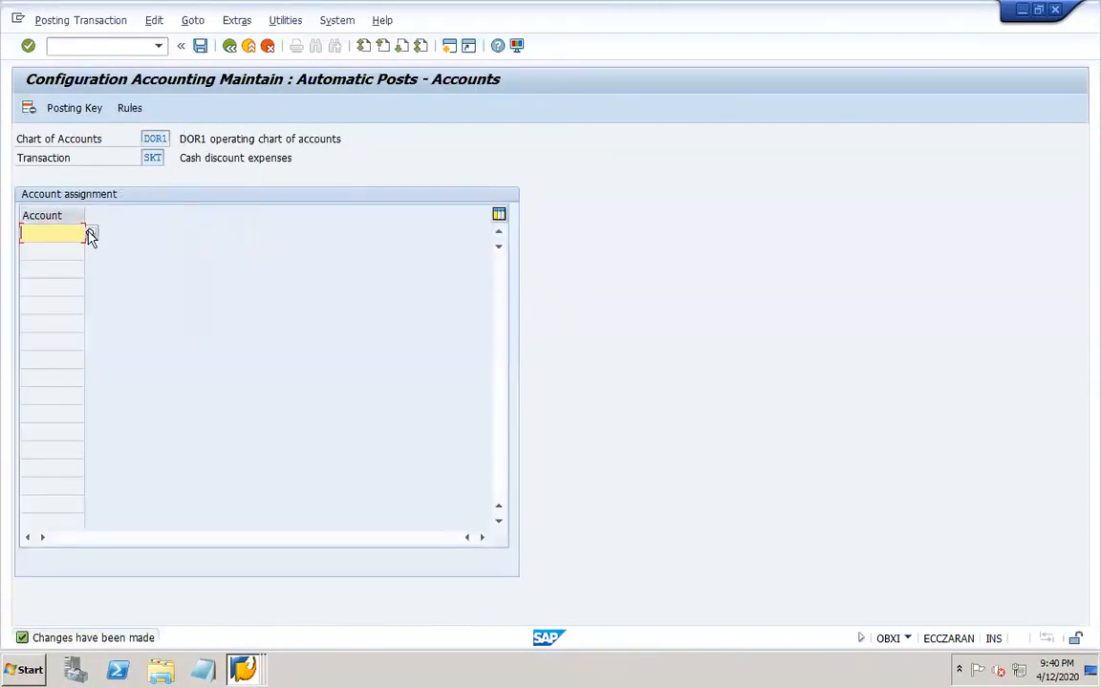
Assign G/L account 40006, Customer discount, to cash discount expenses in chart of accounts DOR1 and save the assignment
{"action": "left_click", "coordinate": [90, 233]}
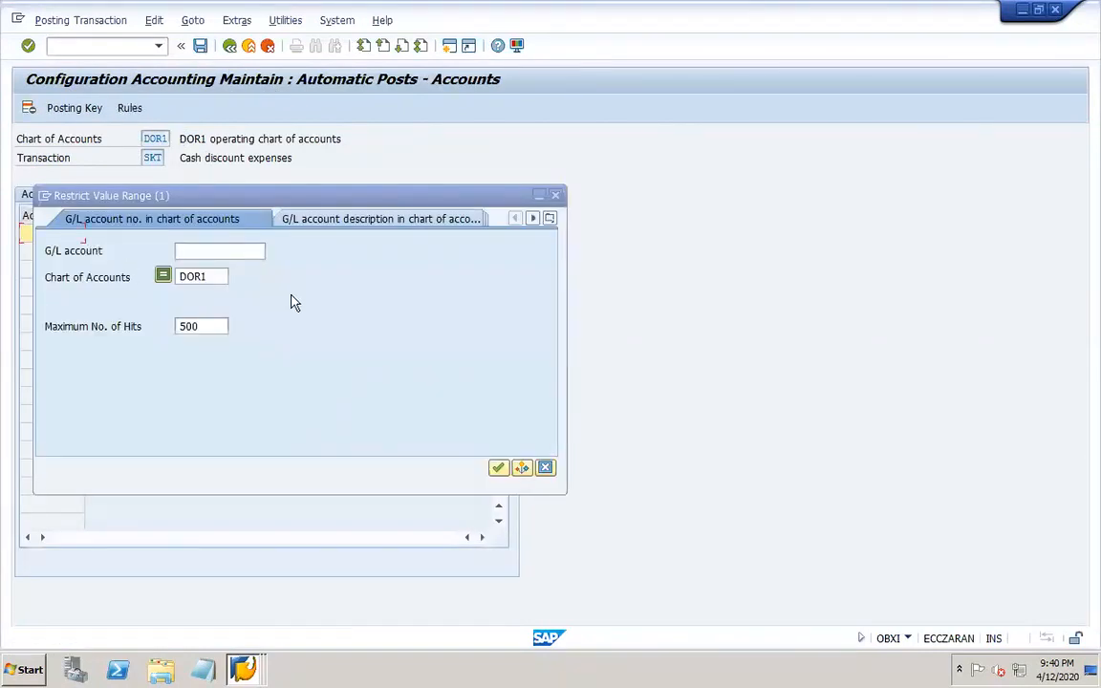
{"action": "left_click", "coordinate": [251, 254]}
{"action": "key", "text": "Return"}
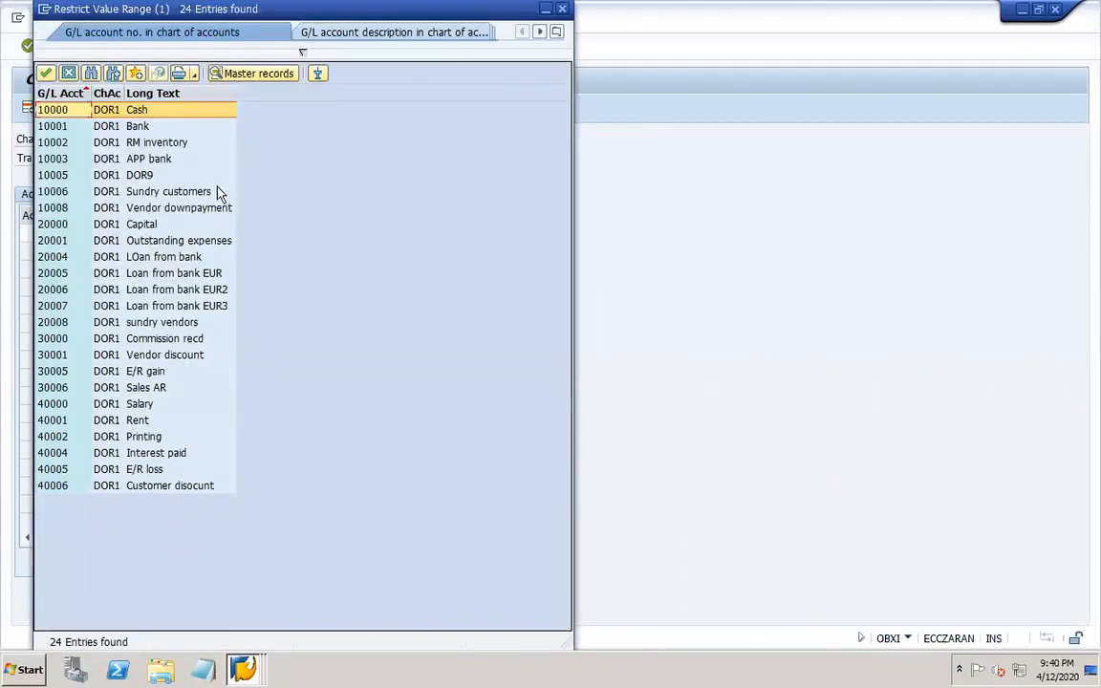
{"action": "double_click", "coordinate": [186, 486]}
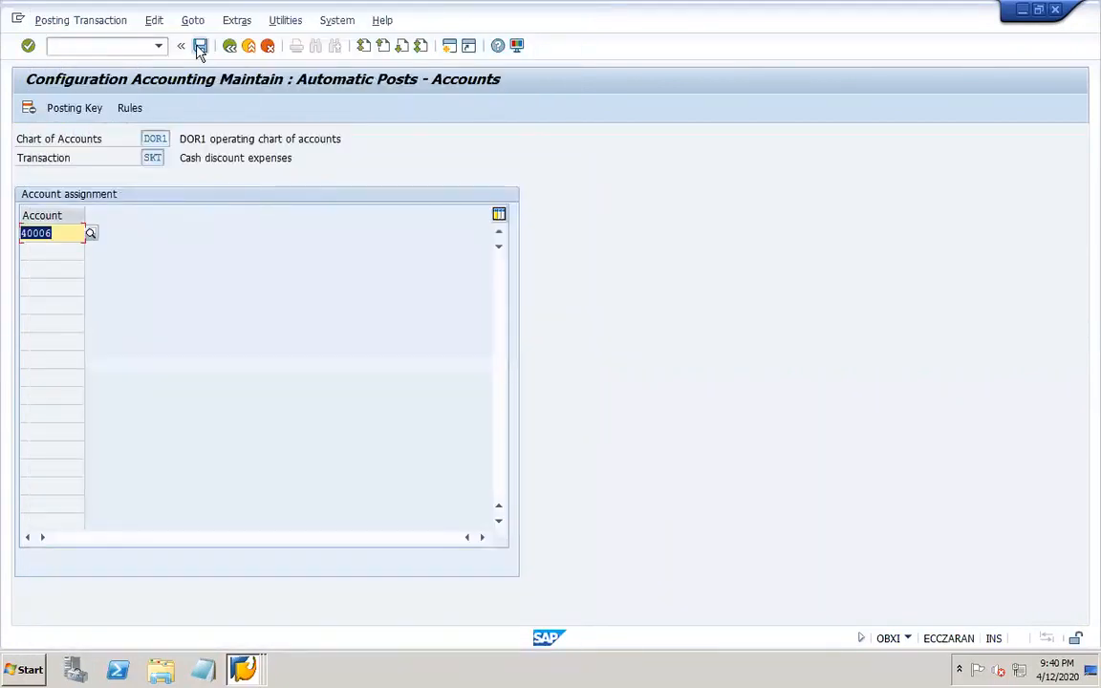
{"action": "left_click", "coordinate": [200, 46]}
{"action": "left_click", "coordinate": [253, 291]}
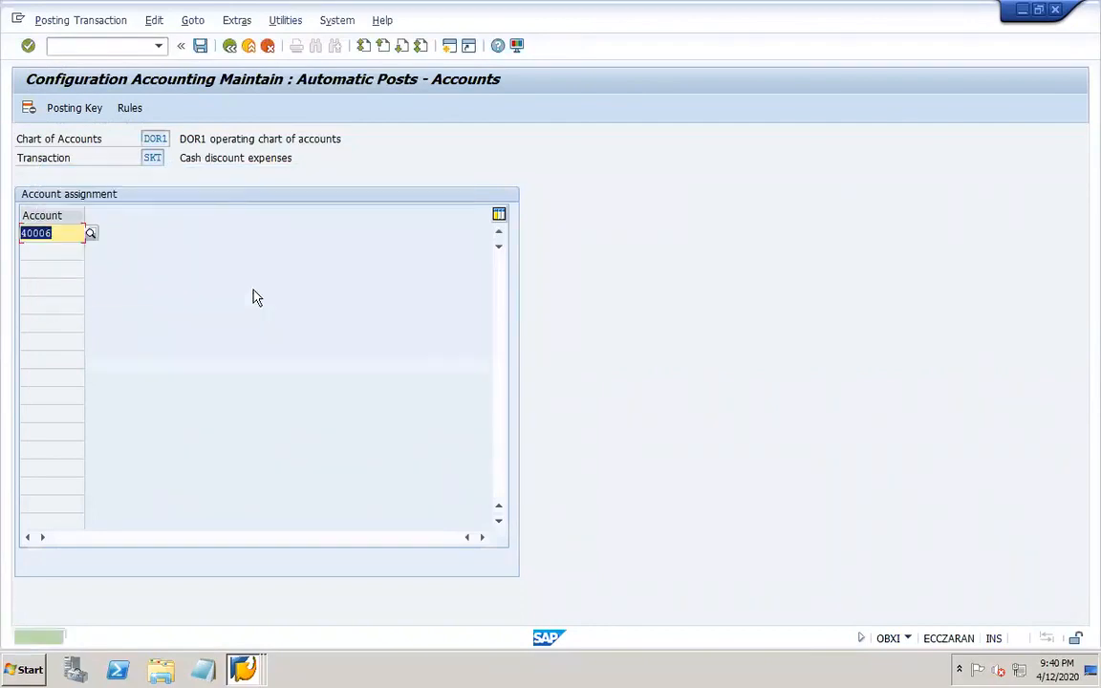
Switch to the PowerPoint work notes, complete the "Automatic account determination" line on slide 31 with "OBXI", and save the presentation
{"action": "mouse_move", "coordinate": [909, 675]}
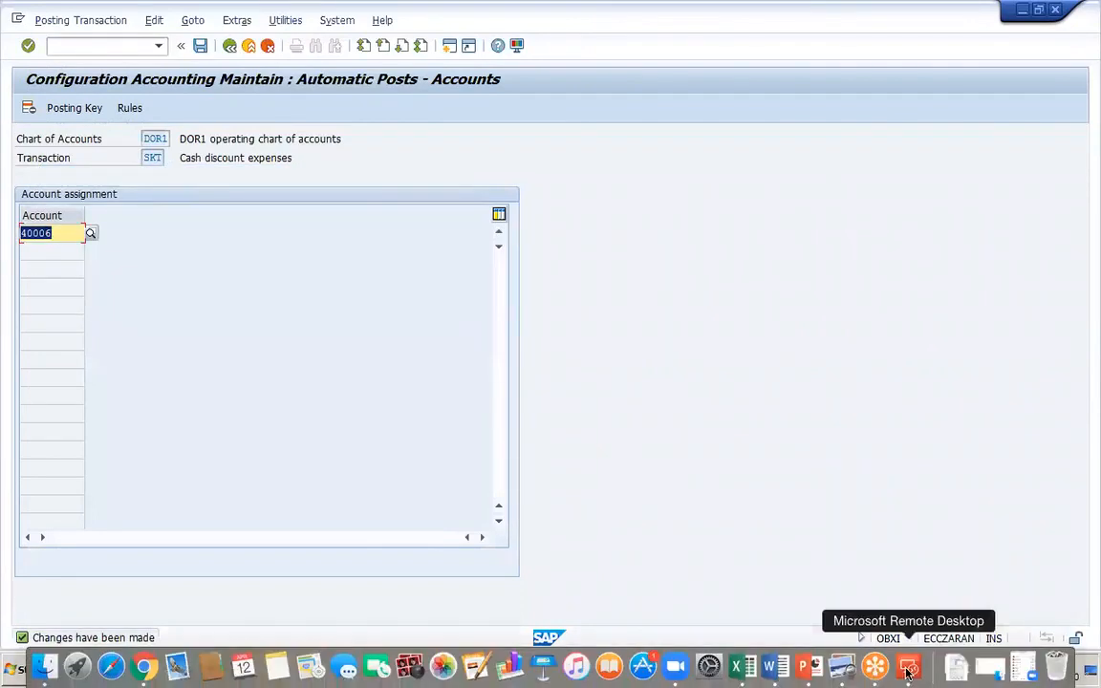
{"action": "left_click", "coordinate": [813, 669]}
{"action": "type", "text": "OBXI"}
{"action": "key", "text": "Return"}
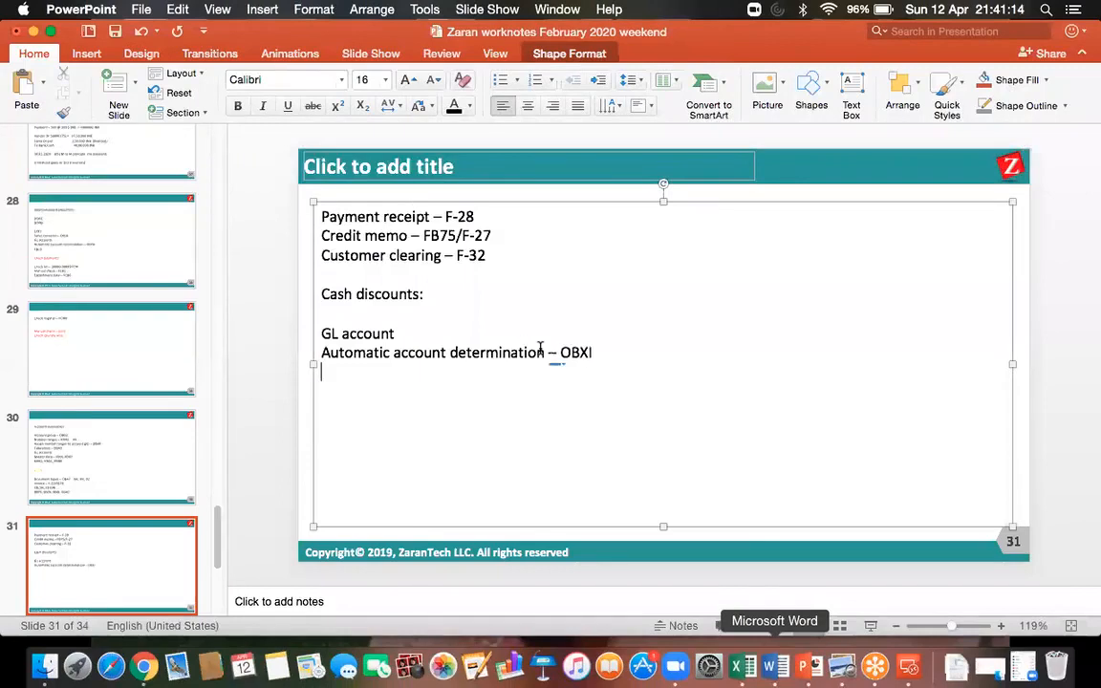
{"action": "key", "text": "super+s"}
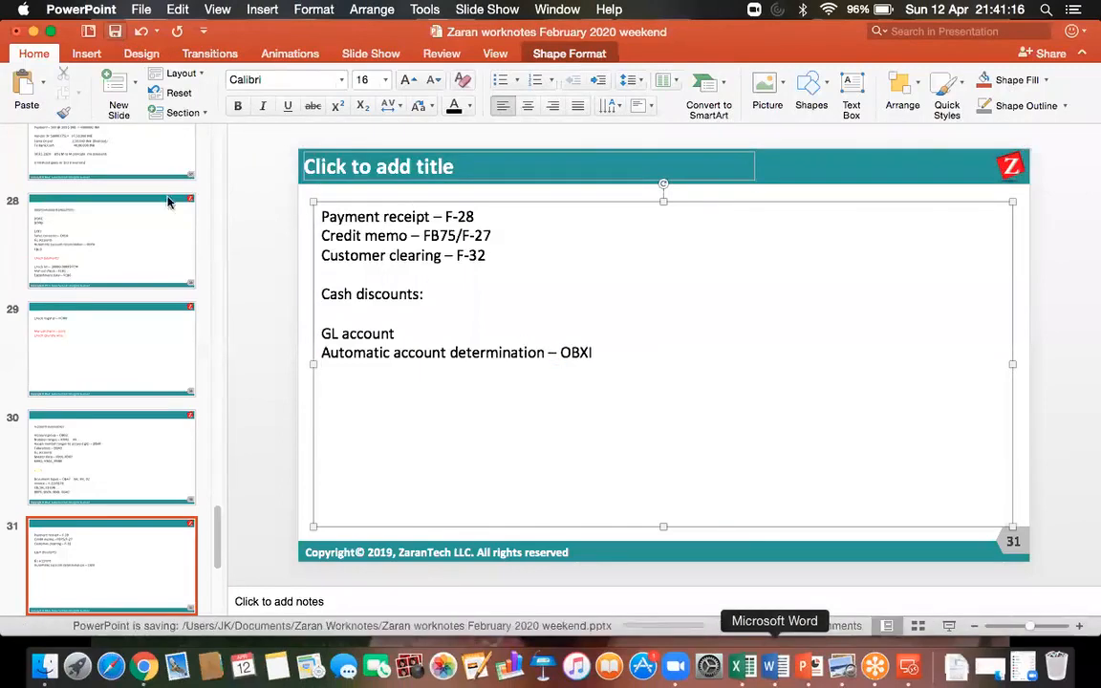
Add the line "Payment terms – OBB8" below the automatic account determination note and save the presentation
{"action": "type", "text": "Pay"}
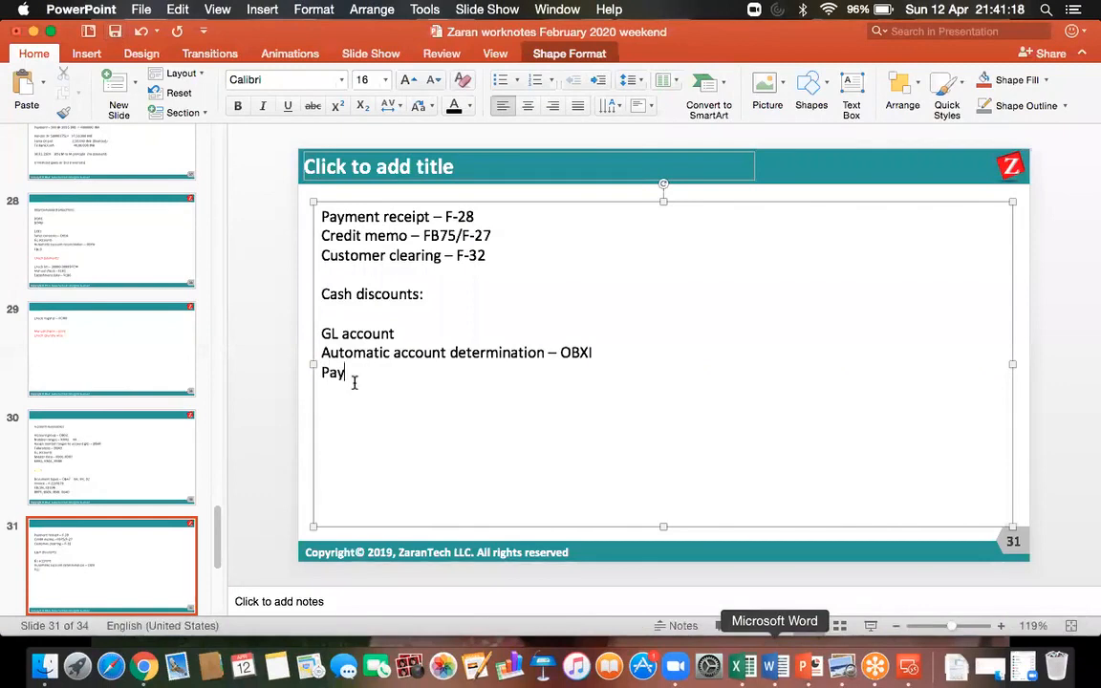
{"action": "type", "text": "ment terms - "}
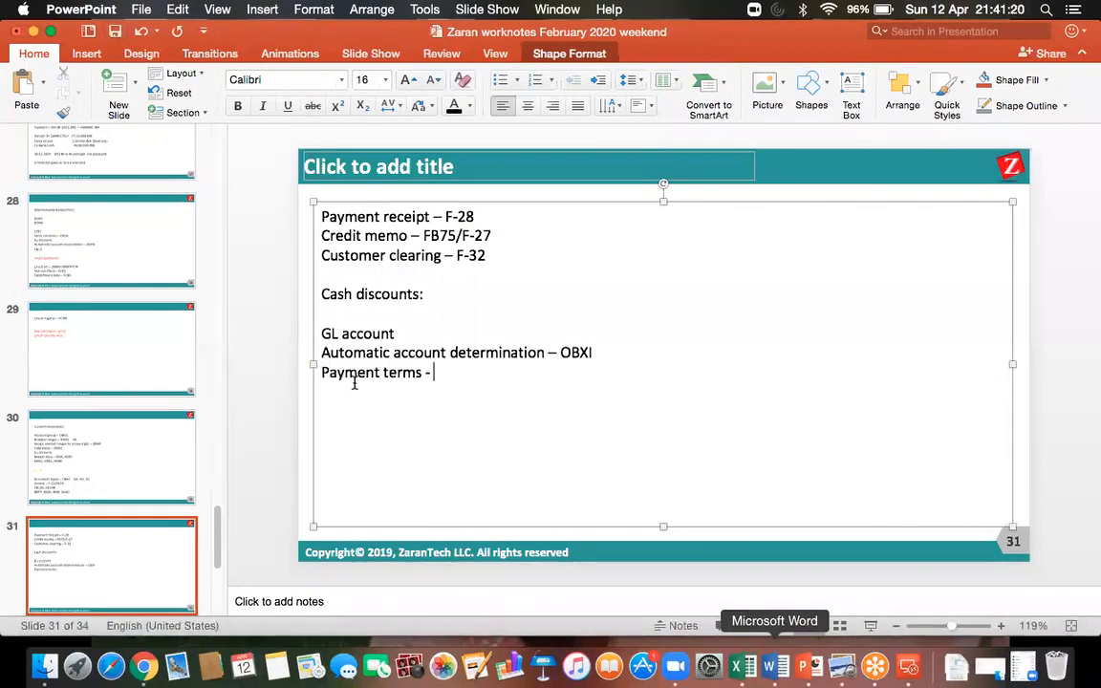
{"action": "type", "text": "OBB"}
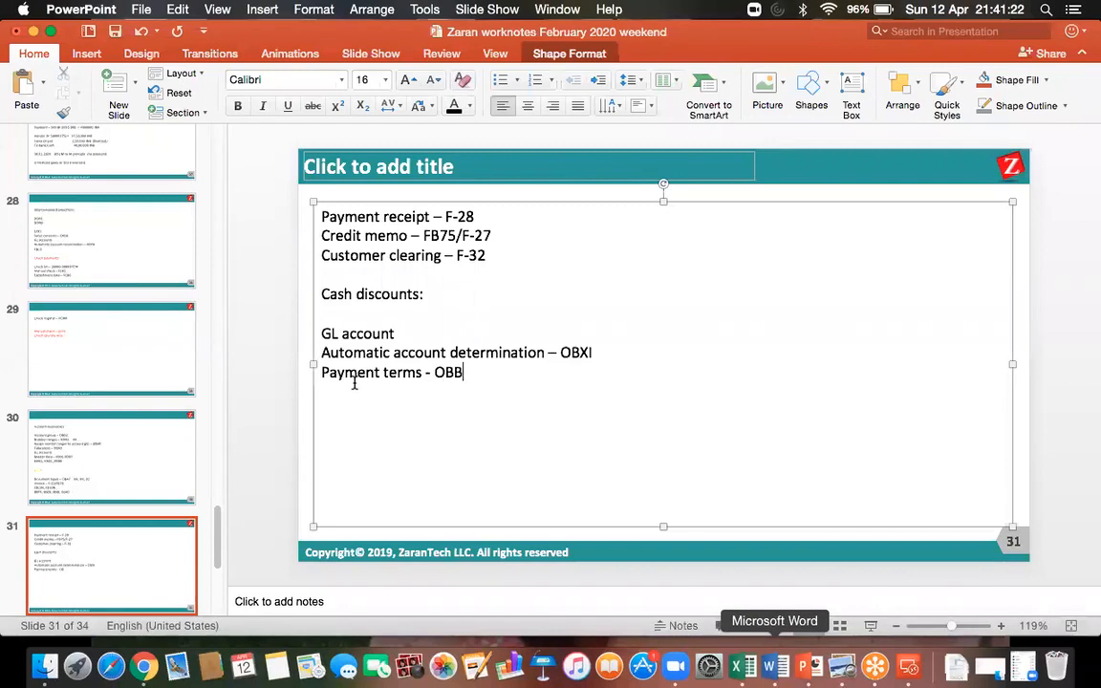
{"action": "type", "text": "8"}
{"action": "key", "text": "super+s"}
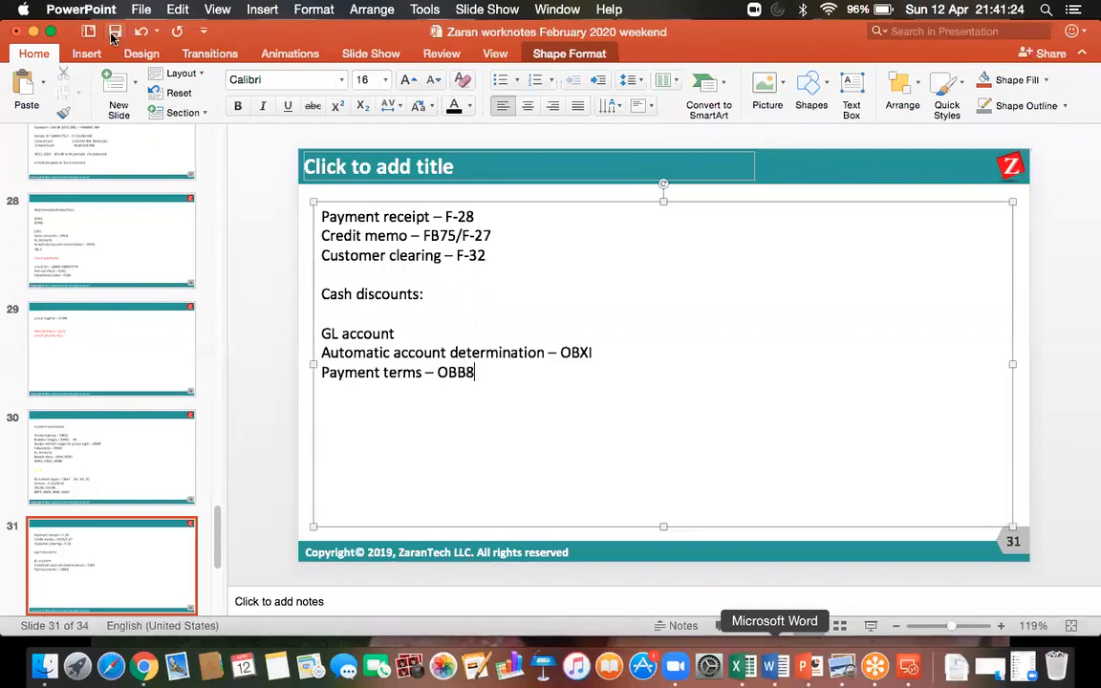
Return to the SAP session in the remote desktop and start transaction OBB8 in place of the current one
{"action": "left_click", "coordinate": [909, 666]}
{"action": "double_click", "coordinate": [680, 236]}
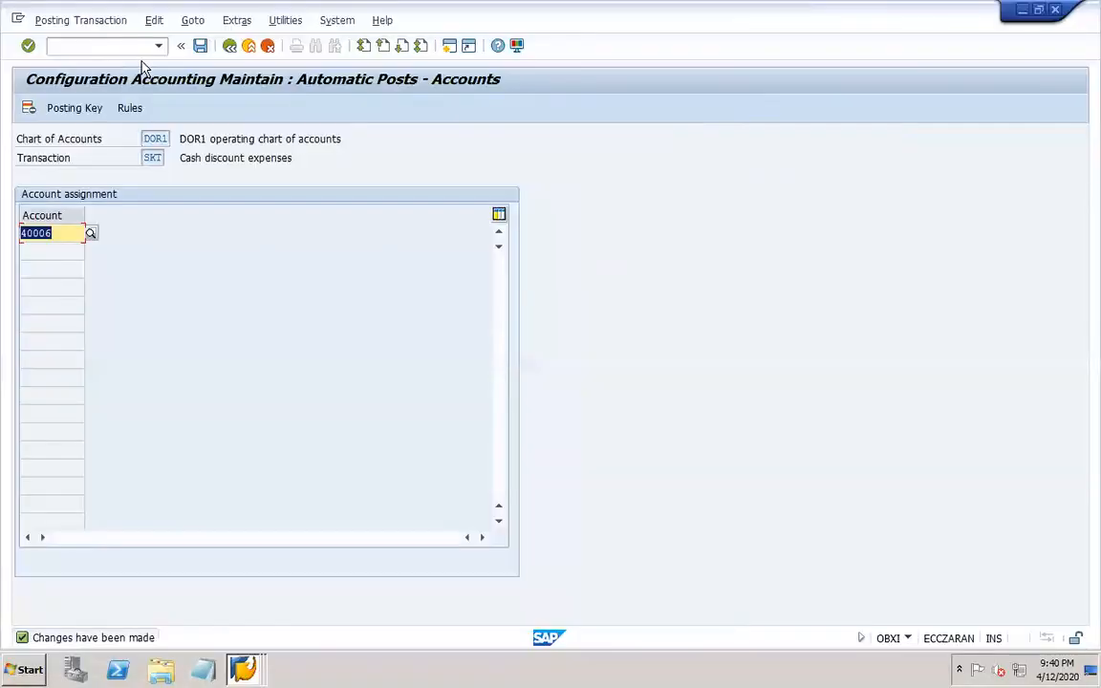
{"action": "left_click", "coordinate": [122, 41]}
{"action": "type", "text": "/NOBB8"}
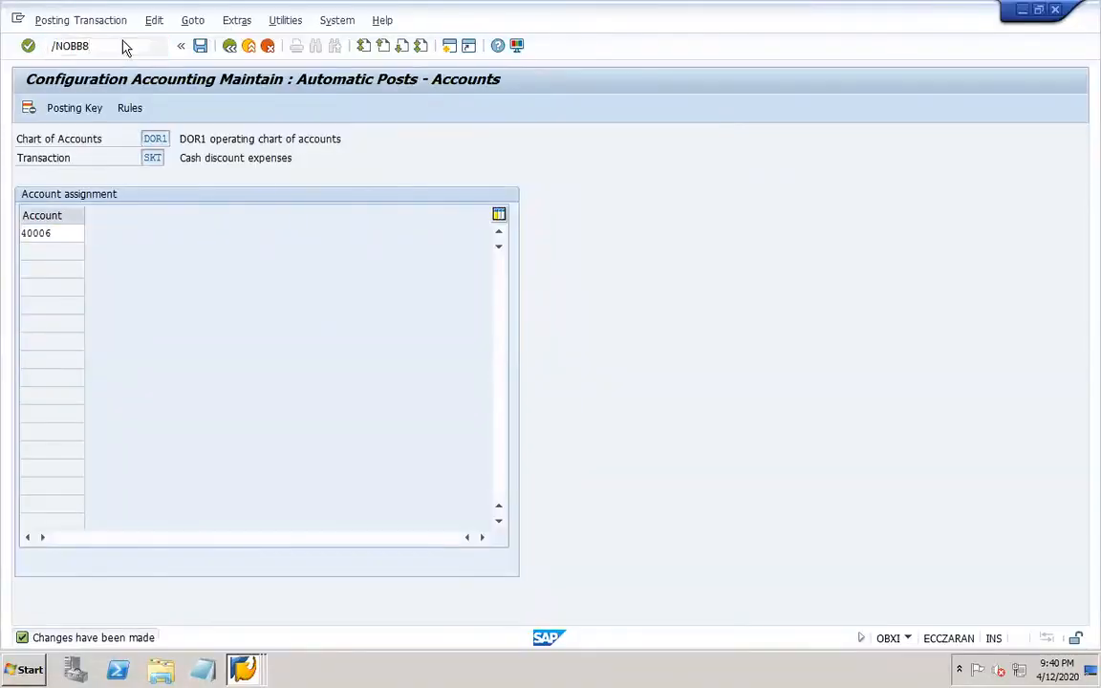
{"action": "key", "text": "Return"}
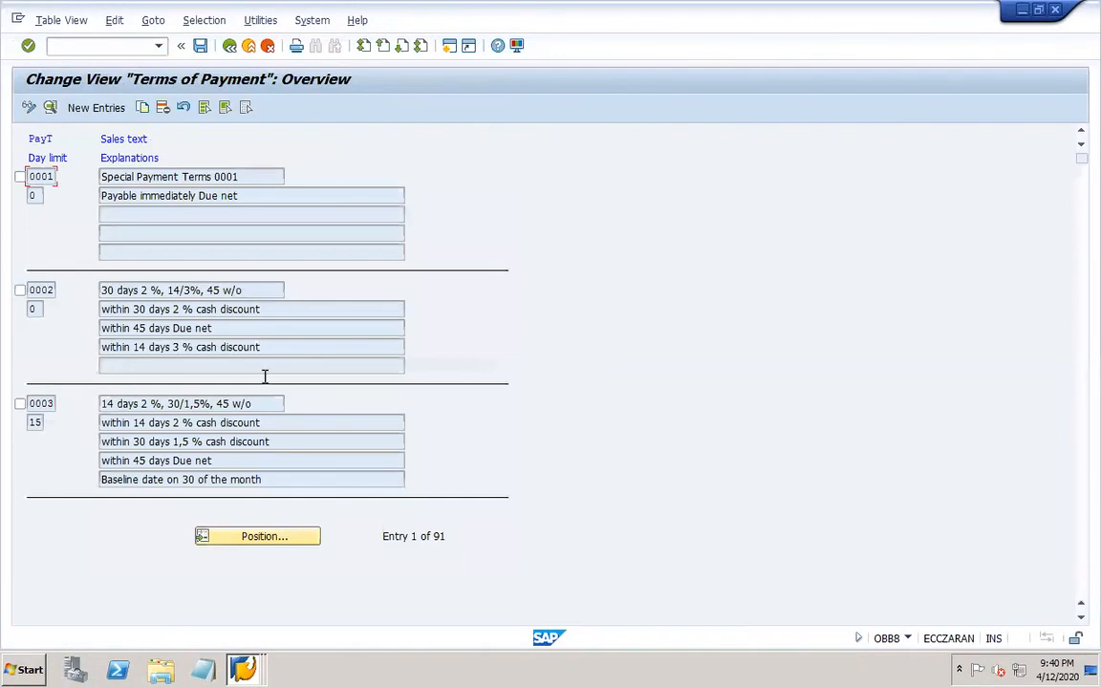
Find payment terms DOR1 in the overview and open their details to review account types and discount terms
{"action": "left_click", "coordinate": [295, 541]}
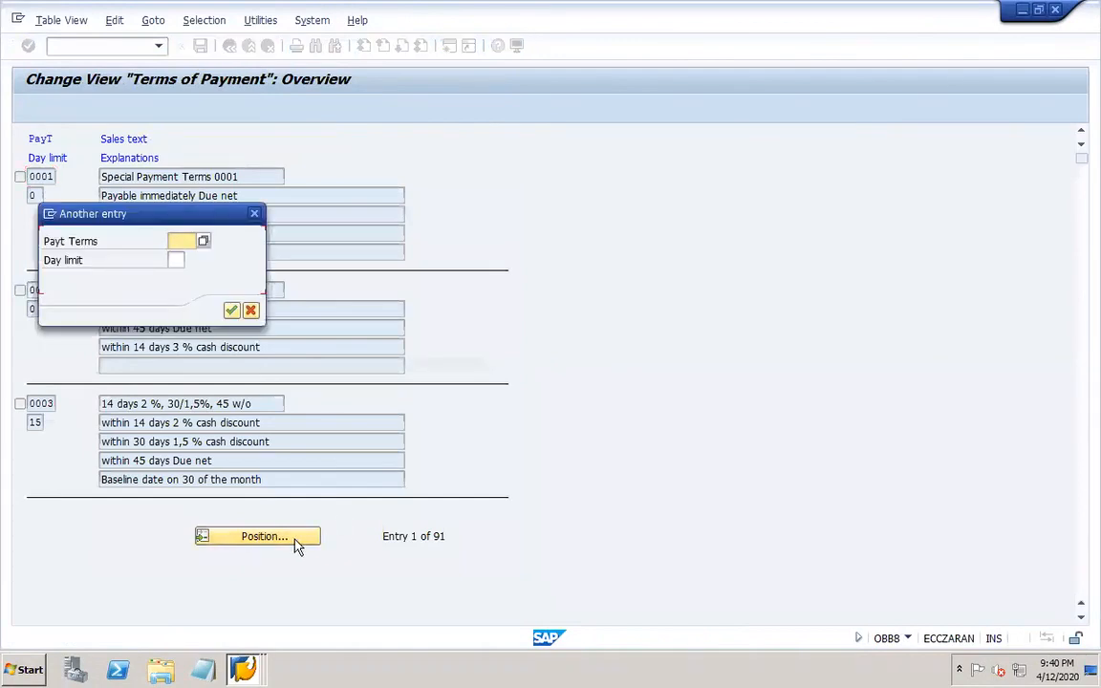
{"action": "type", "text": "DOR1"}
{"action": "key", "text": "Return"}
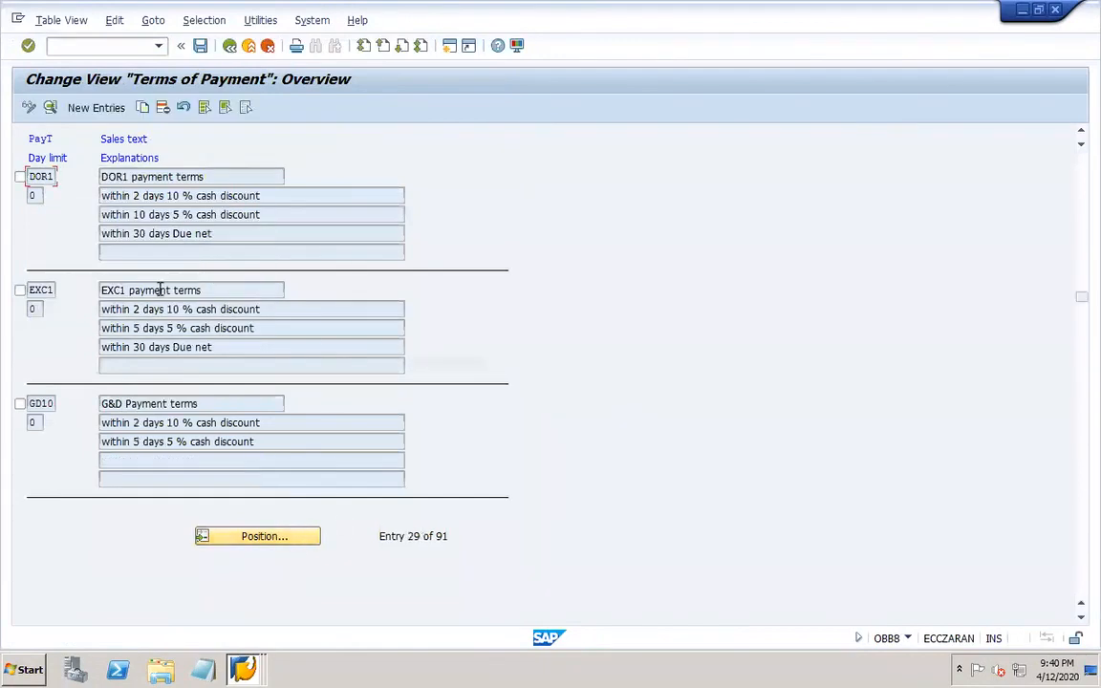
{"action": "double_click", "coordinate": [44, 176]}
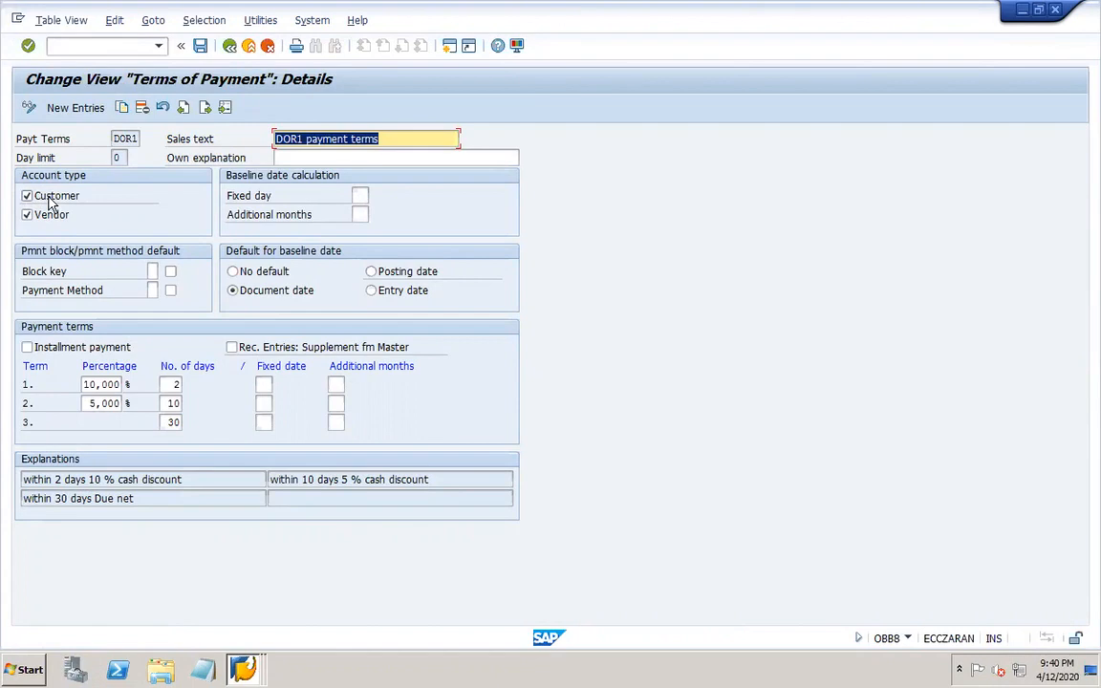
Open the DOR1 customer in transaction XD02, check the payment transactions in its company code data, save, and leave the transaction
{"action": "left_click", "coordinate": [115, 40]}
{"action": "type", "text": "/NXD02"}
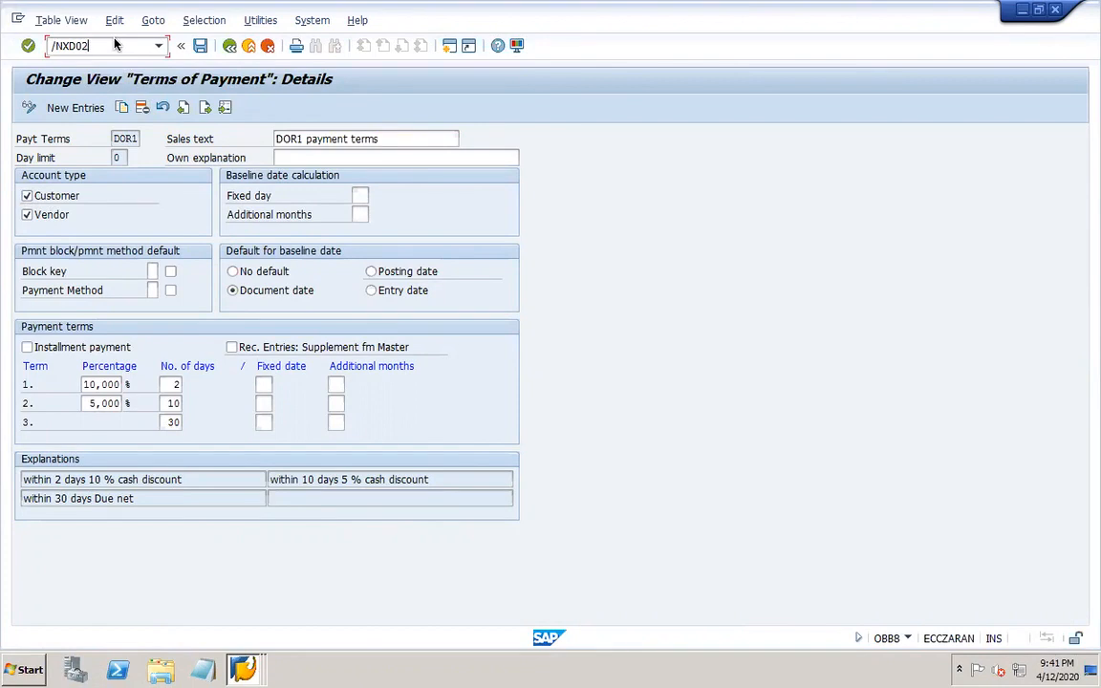
{"action": "key", "text": "Return"}
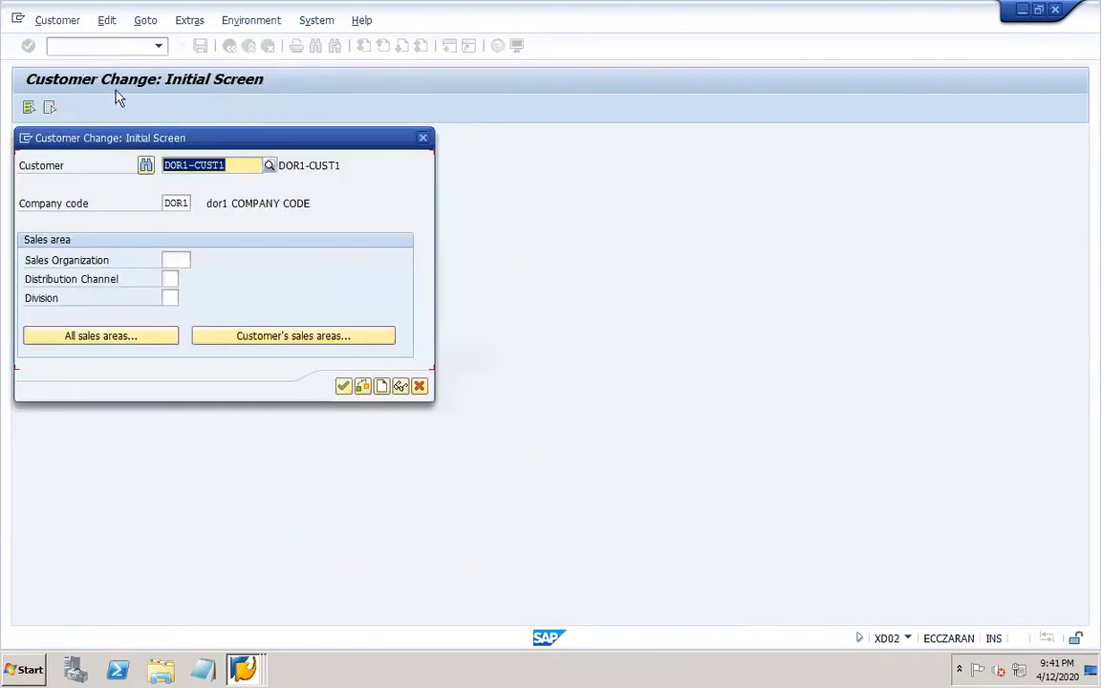
{"action": "key", "text": "Return"}
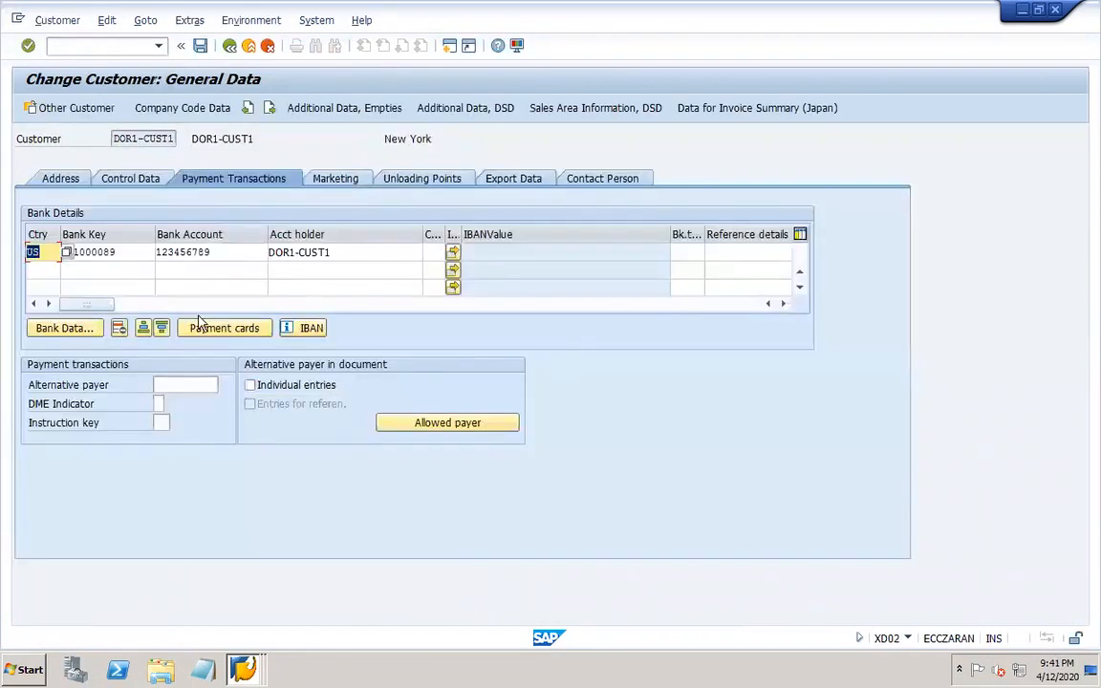
{"action": "left_click", "coordinate": [167, 111]}
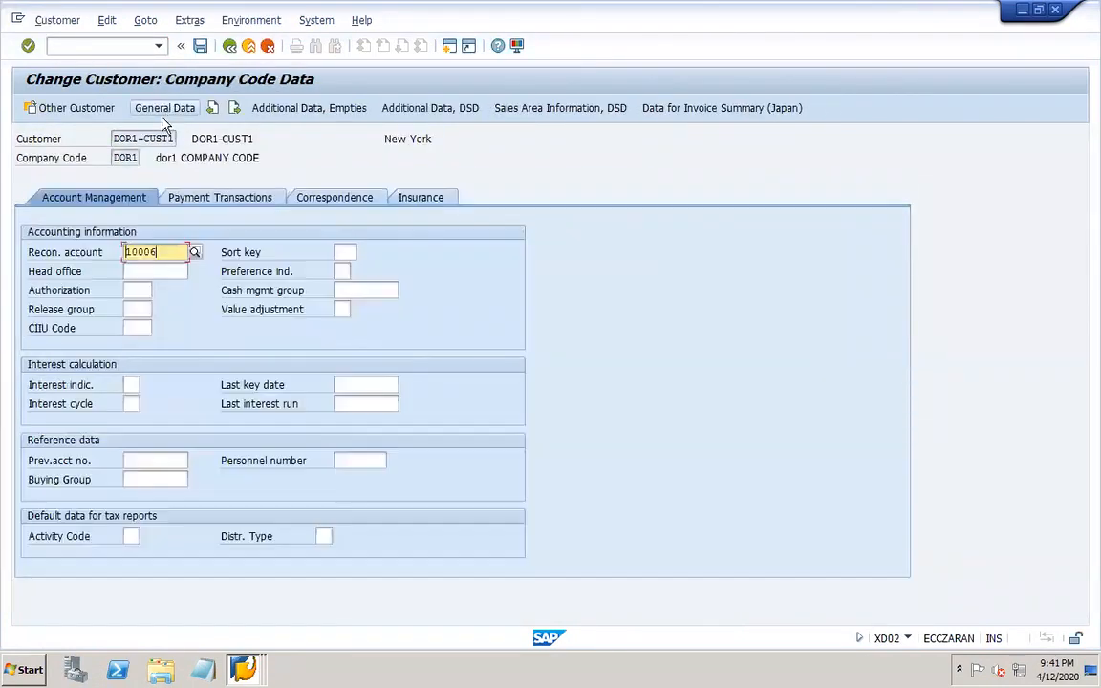
{"action": "left_click", "coordinate": [200, 197]}
{"action": "left_click", "coordinate": [201, 45]}
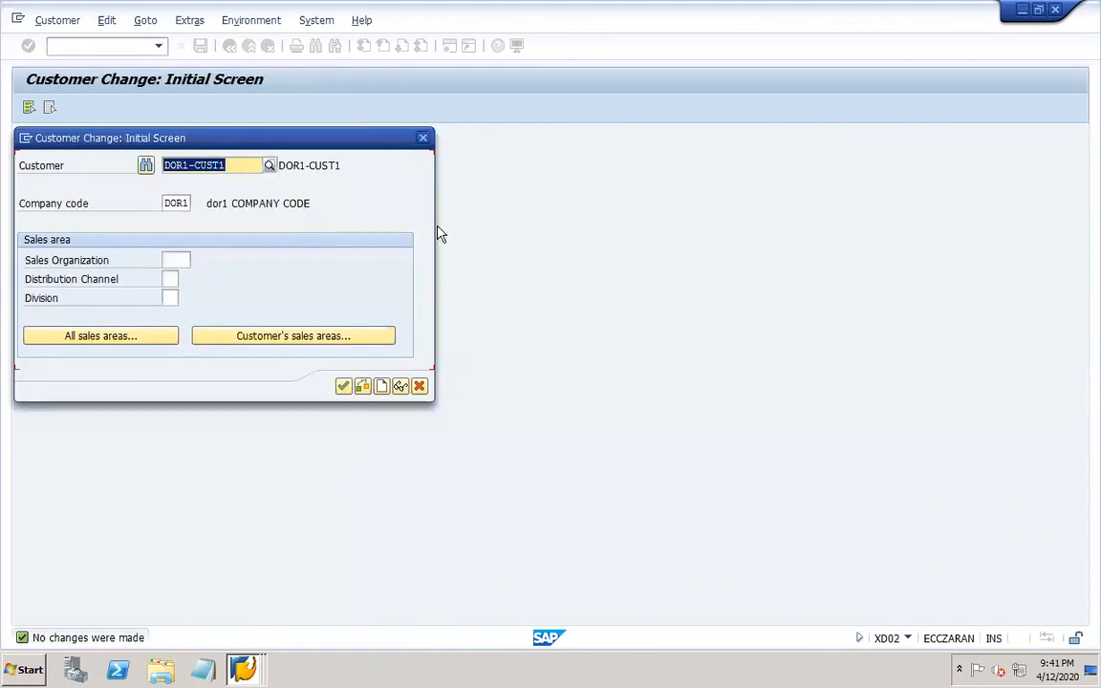
{"action": "left_click", "coordinate": [422, 137]}
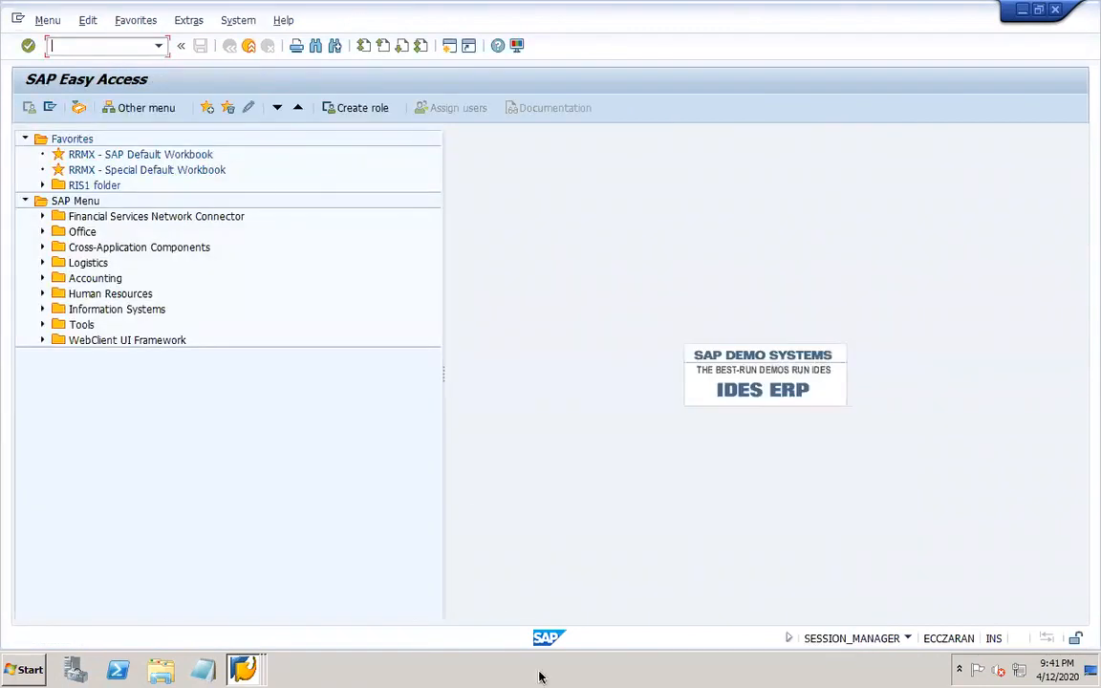
Start customer invoice entry with transaction F-22 and set the posting date to 01.01.2020, matching the document date
{"action": "left_click", "coordinate": [70, 45]}
{"action": "type", "text": "F-22"}
{"action": "key", "text": "Return"}
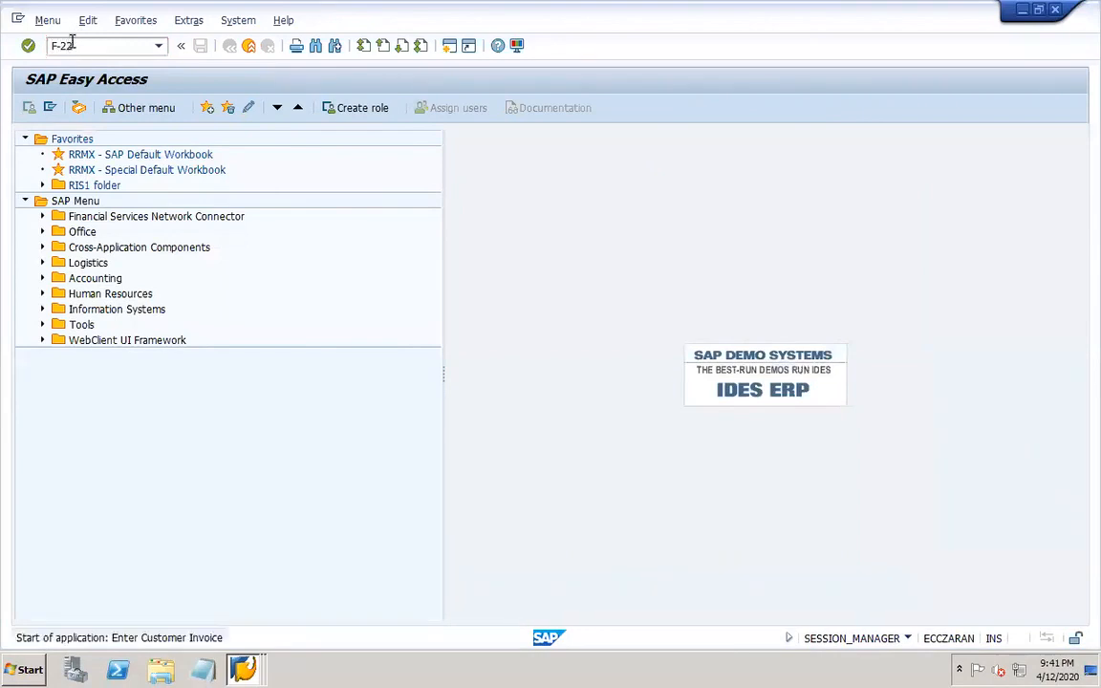
{"action": "left_click", "coordinate": [145, 155]}
{"action": "key", "text": "Tab"}
{"action": "key", "text": "Tab"}
{"action": "key", "text": "Tab"}
{"action": "key", "text": "BackSpace"}
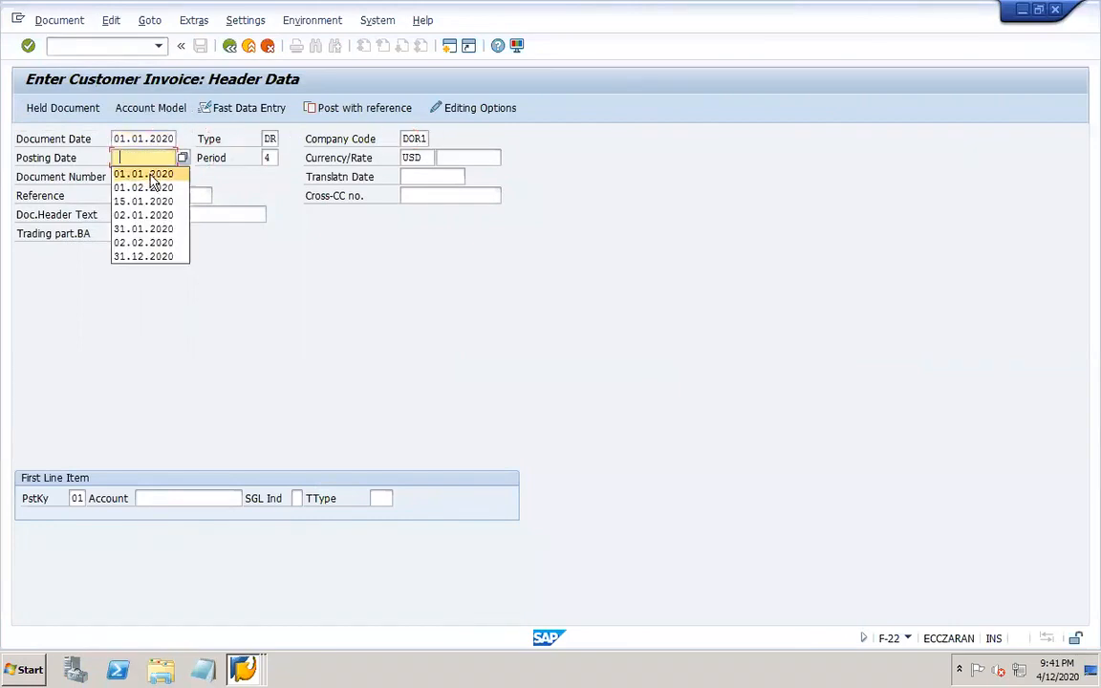
{"action": "left_click", "coordinate": [143, 174]}
Choose the DOR1 customer for the first line item with posting key 01, accept the header, and set the amount to 3000 USD
{"action": "left_click", "coordinate": [191, 497]}
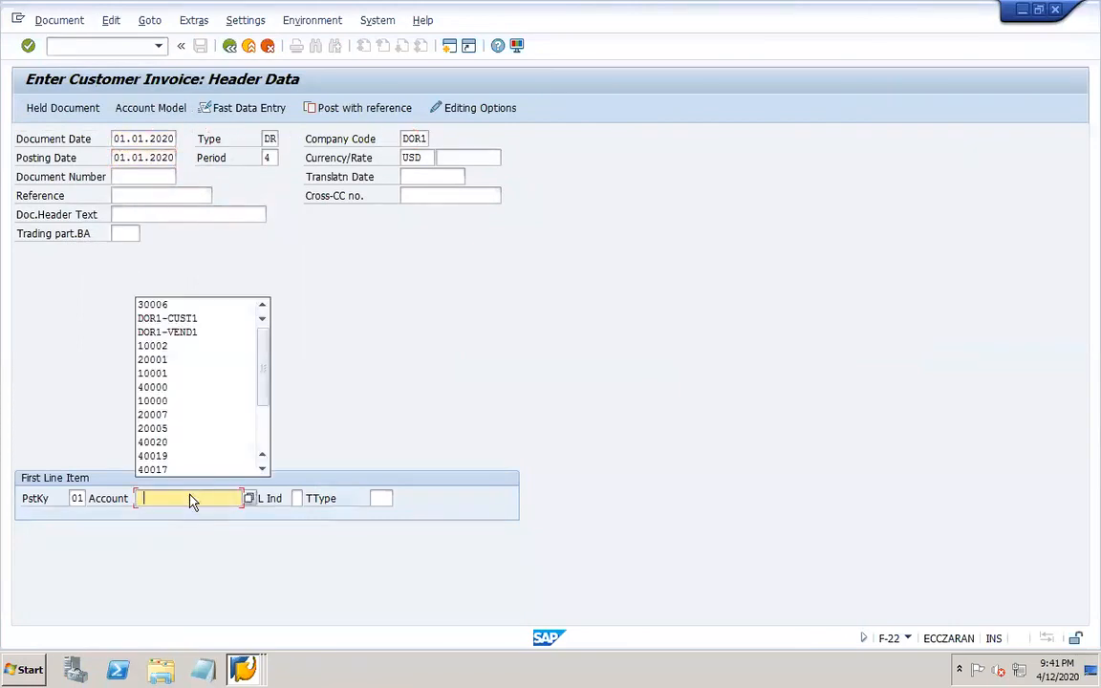
{"action": "left_click", "coordinate": [192, 320]}
{"action": "key", "text": "Return"}
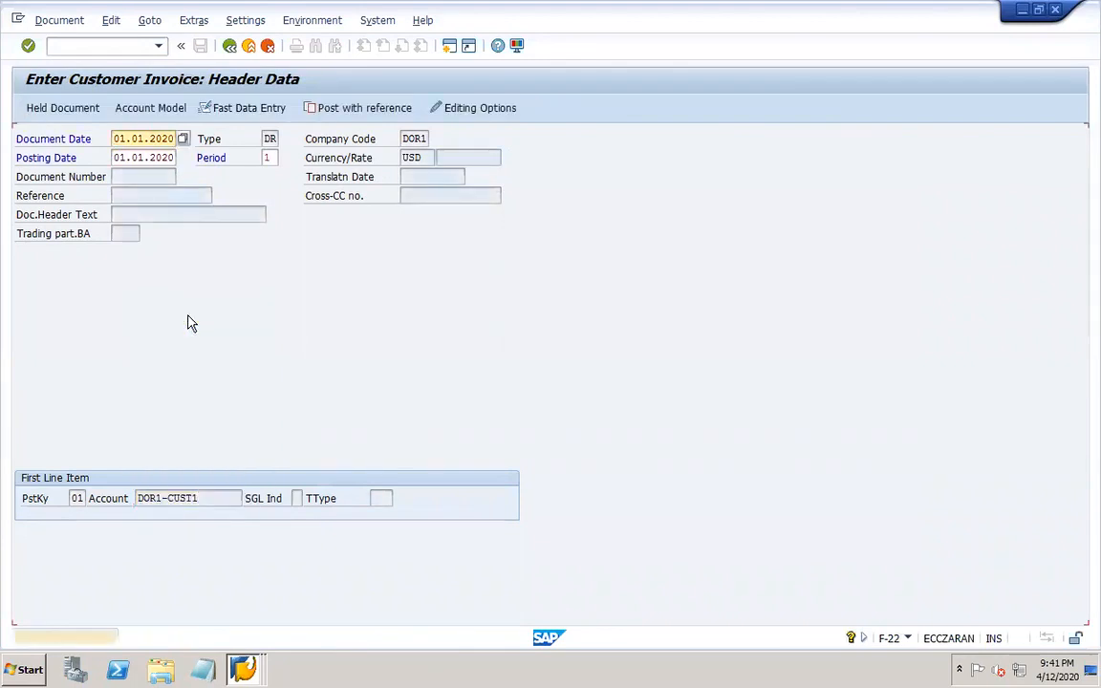
{"action": "key", "text": "Return"}
{"action": "type", "text": "3000"}
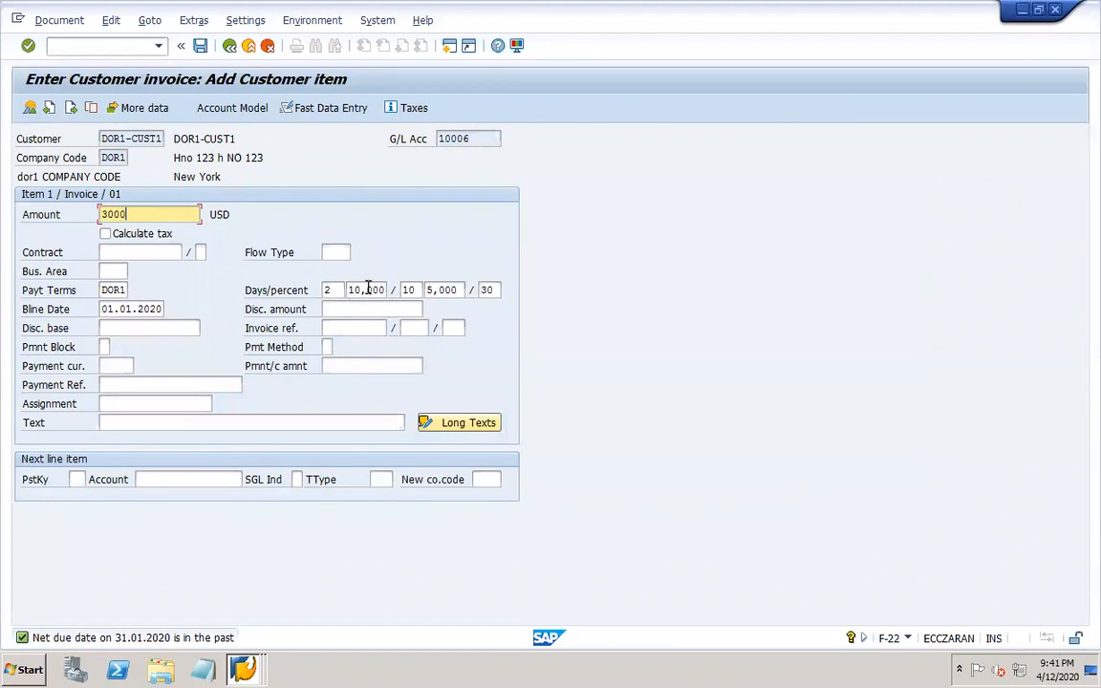
Check the cash discount days and percentages proposed from payment terms DOR1 in the customer item
{"action": "left_click", "coordinate": [332, 291]}
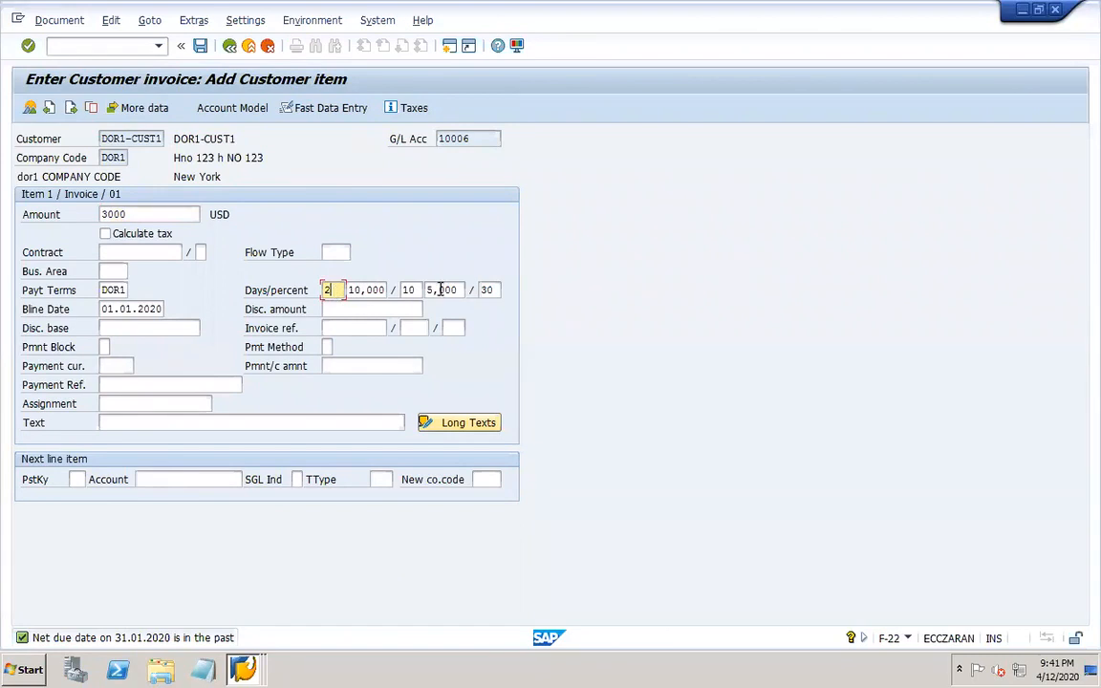
{"action": "left_click", "coordinate": [440, 289]}
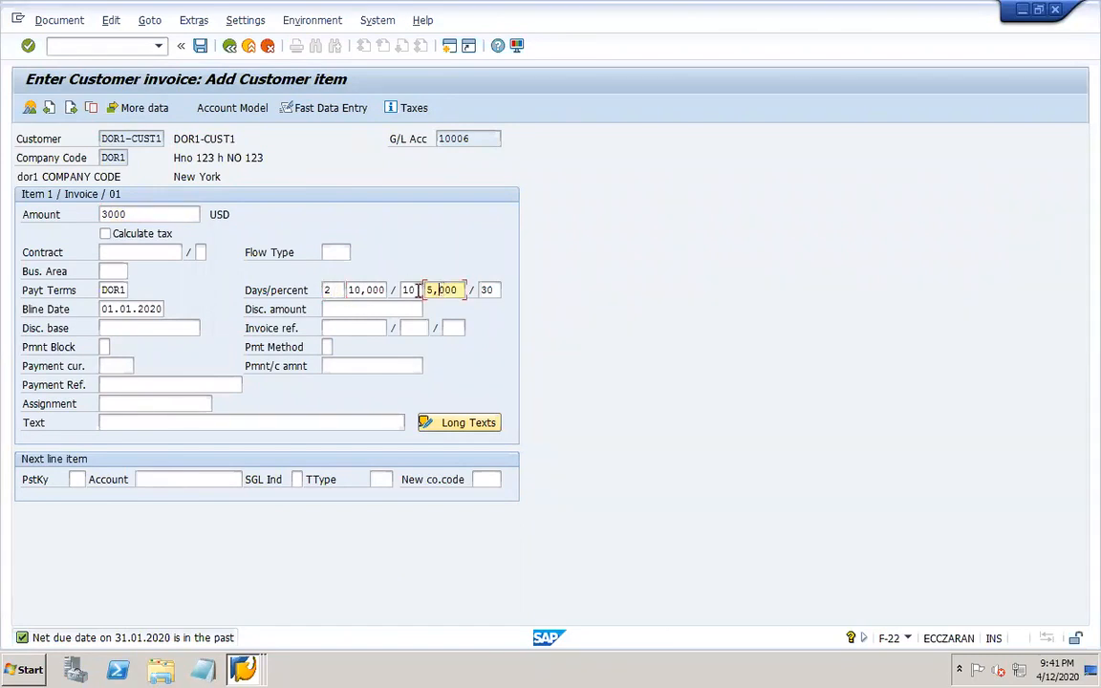
{"action": "left_click", "coordinate": [410, 290]}
{"action": "key", "text": "Delete"}
{"action": "type", "text": "0"}
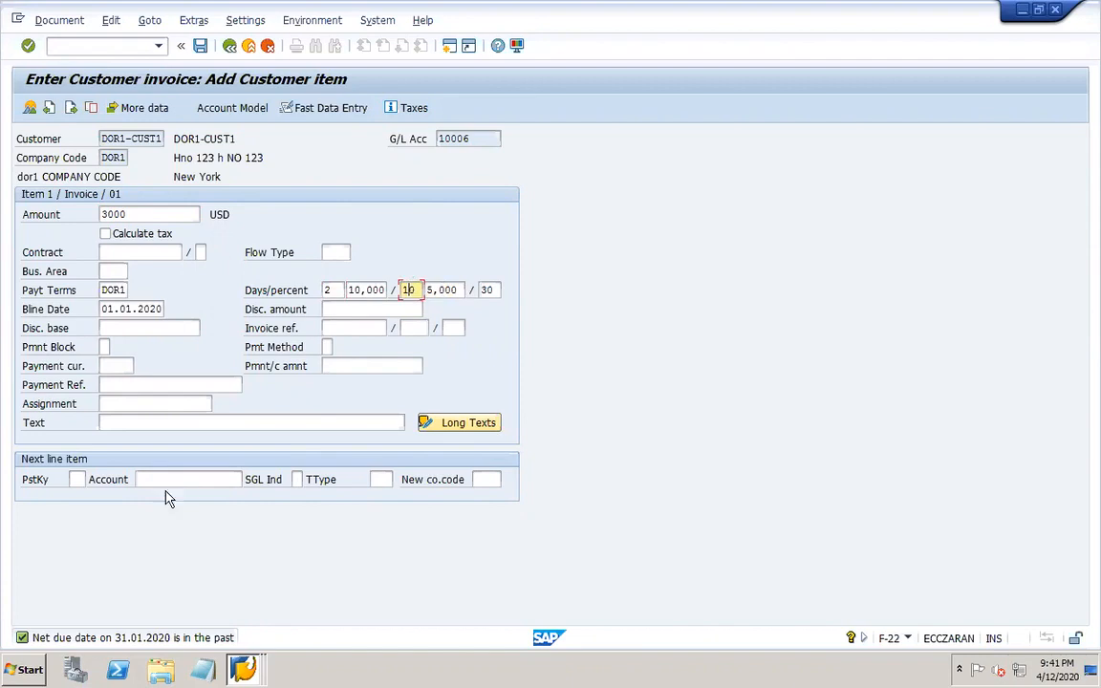
Add a credit item with posting key 50 to G/L account 30006, using amount "*" and text "+"
{"action": "left_click", "coordinate": [77, 479]}
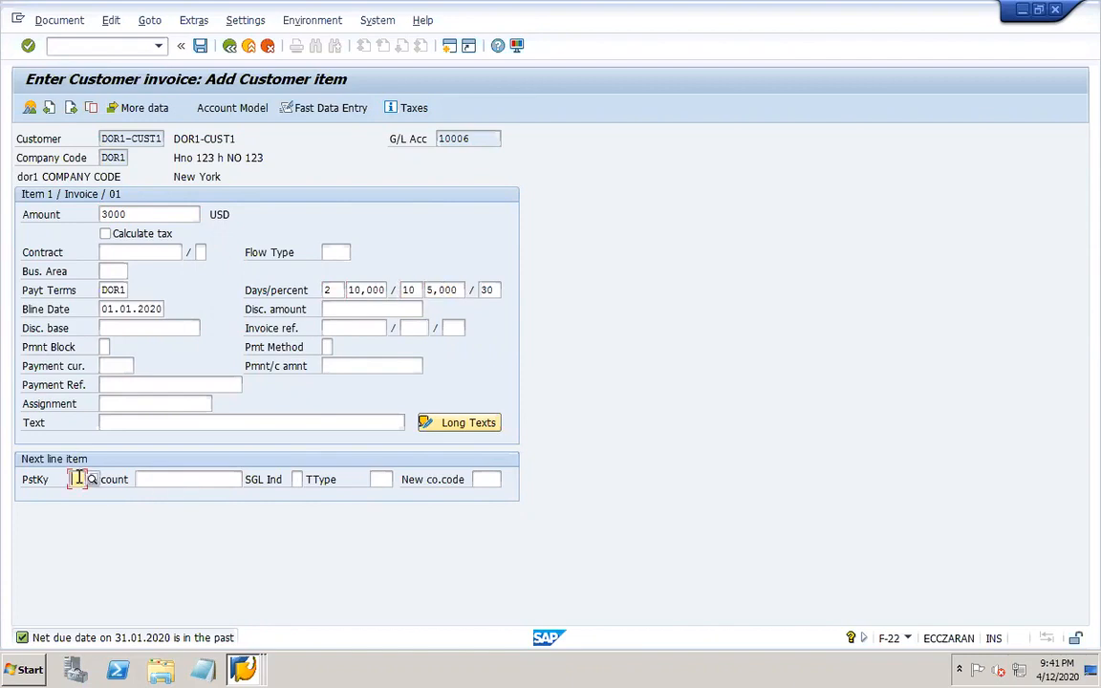
{"action": "type", "text": "50"}
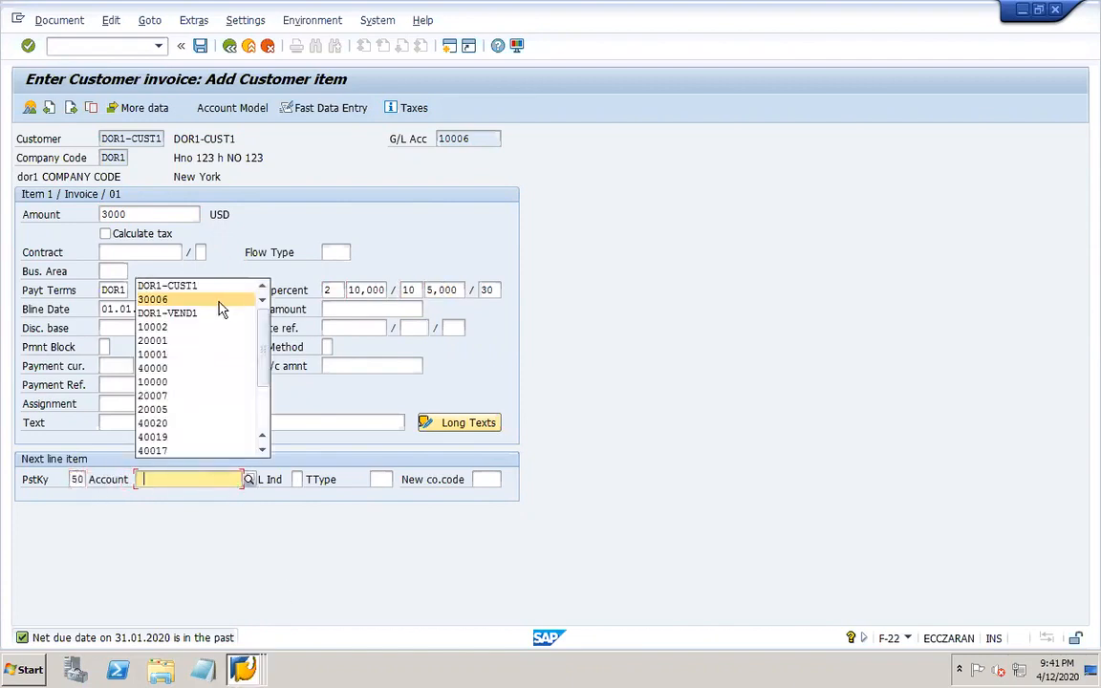
{"action": "left_click", "coordinate": [153, 299]}
{"action": "key", "text": "Return"}
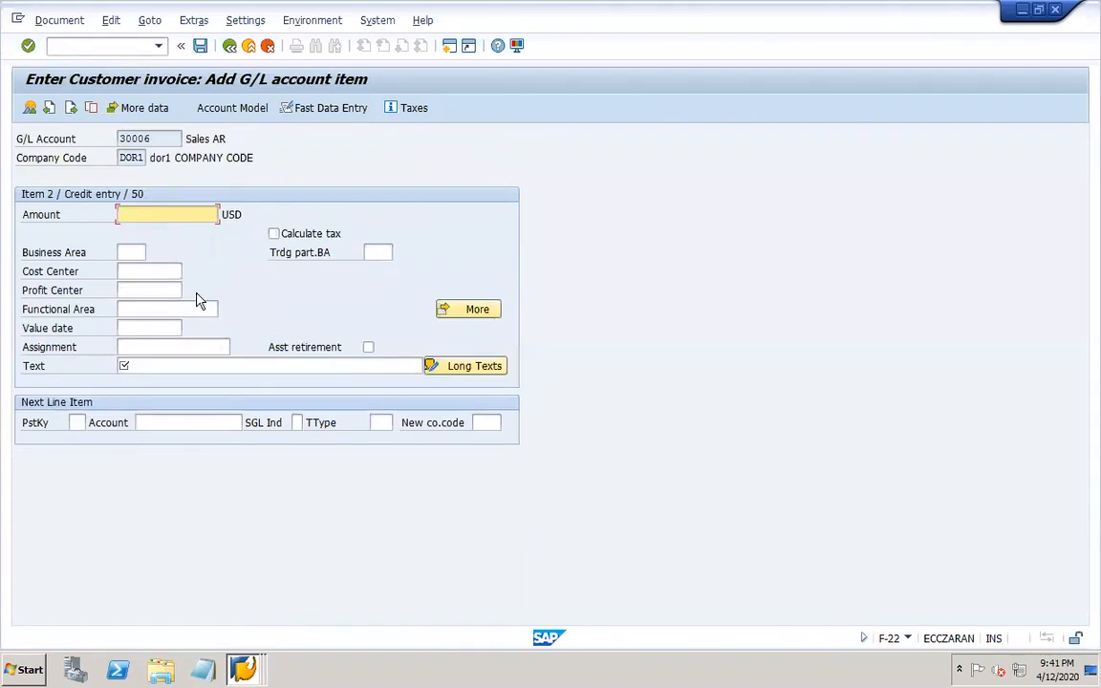
{"action": "type", "text": "*"}
{"action": "left_click", "coordinate": [214, 371]}
{"action": "type", "text": "+"}
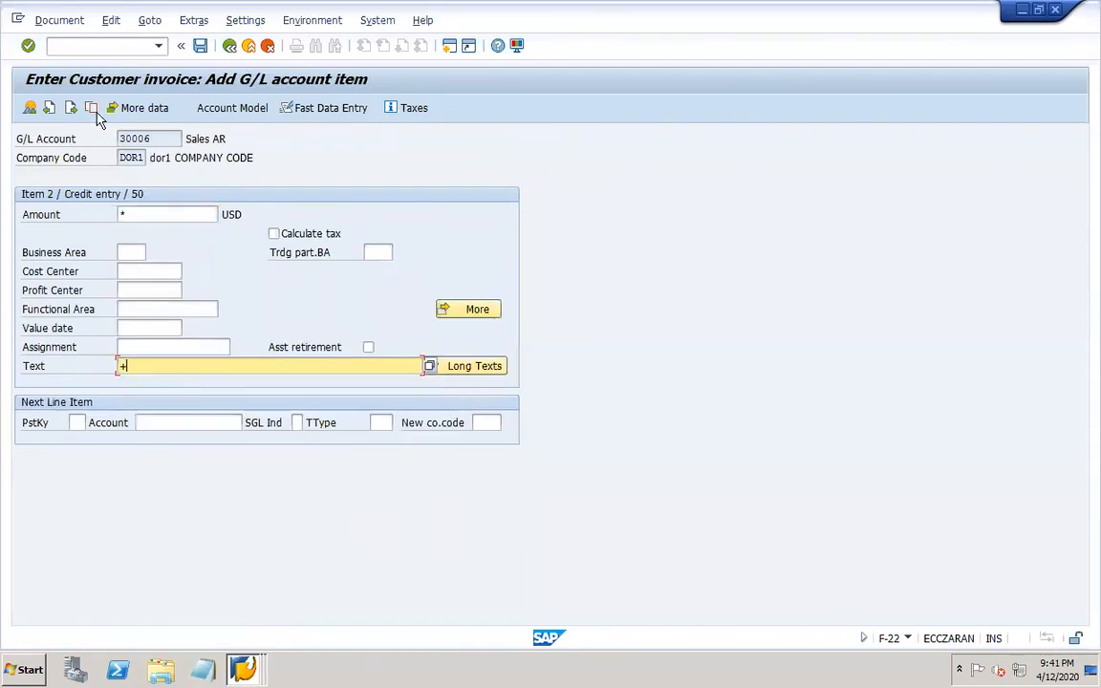
Simulate and post the 3000 USD customer invoice, and display the posted document
{"action": "left_click", "coordinate": [80, 23]}
{"action": "key", "text": "Escape"}
{"action": "left_click", "coordinate": [50, 107]}
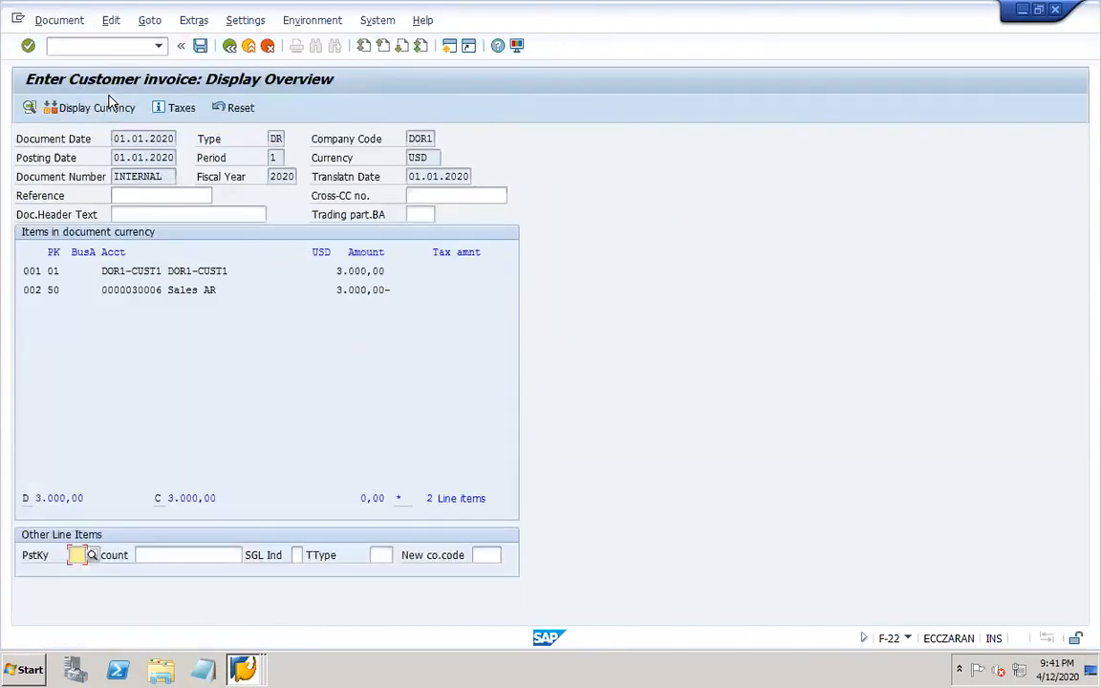
{"action": "left_click", "coordinate": [198, 44]}
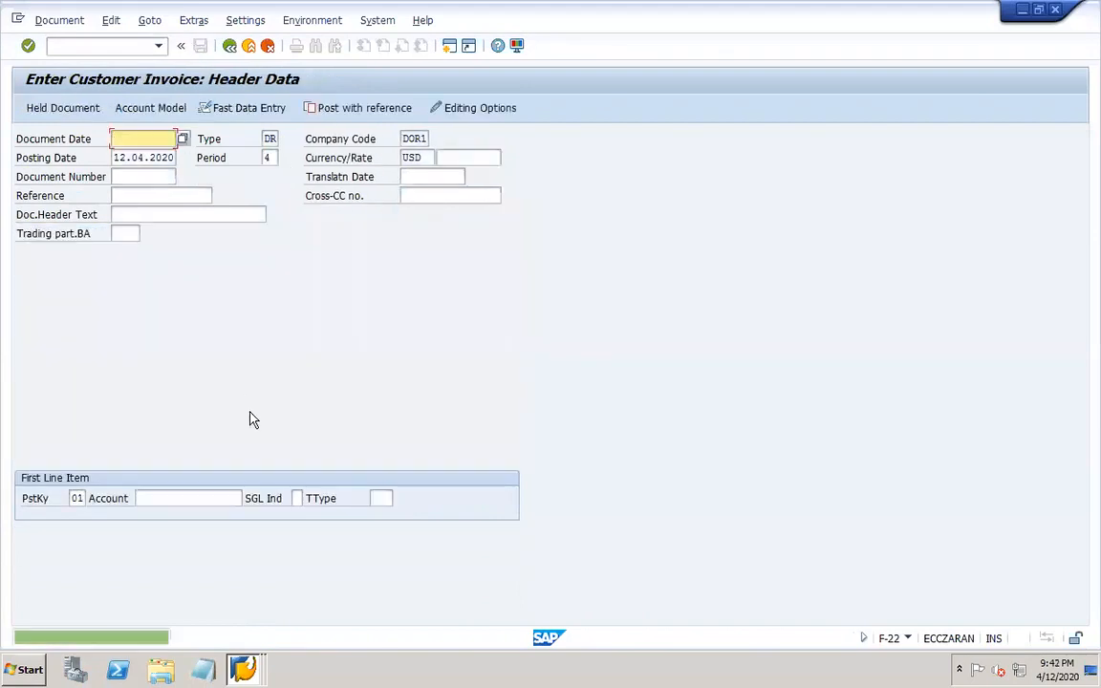
{"action": "left_click", "coordinate": [65, 21]}
{"action": "left_click", "coordinate": [91, 80]}
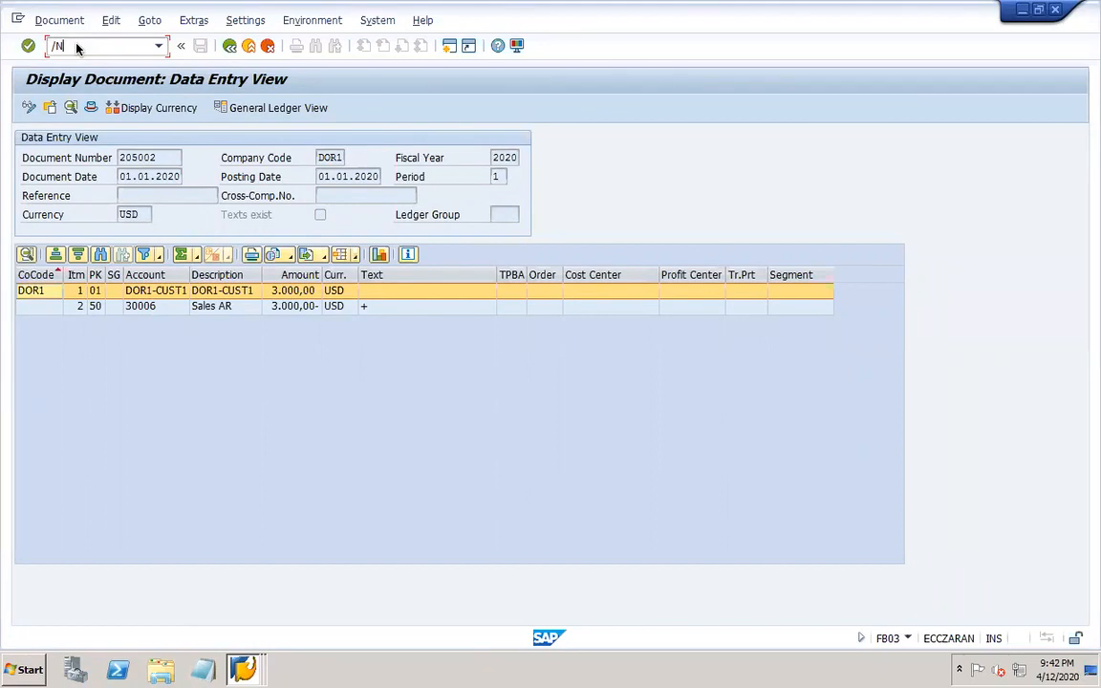
Start incoming payment entry with transaction F-28 and set the document and posting dates to 02.01.2020
{"action": "key", "text": "Return"}
{"action": "left_click", "coordinate": [148, 140]}
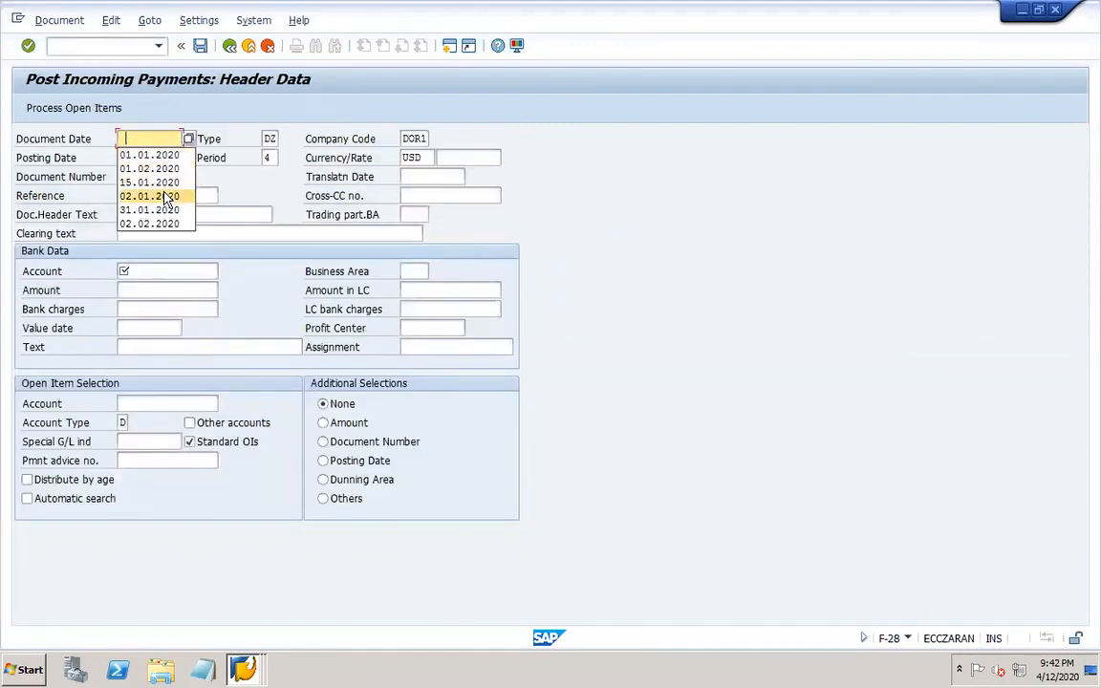
{"action": "left_click", "coordinate": [163, 195]}
{"action": "key", "text": "Tab"}
{"action": "key", "text": "Delete"}
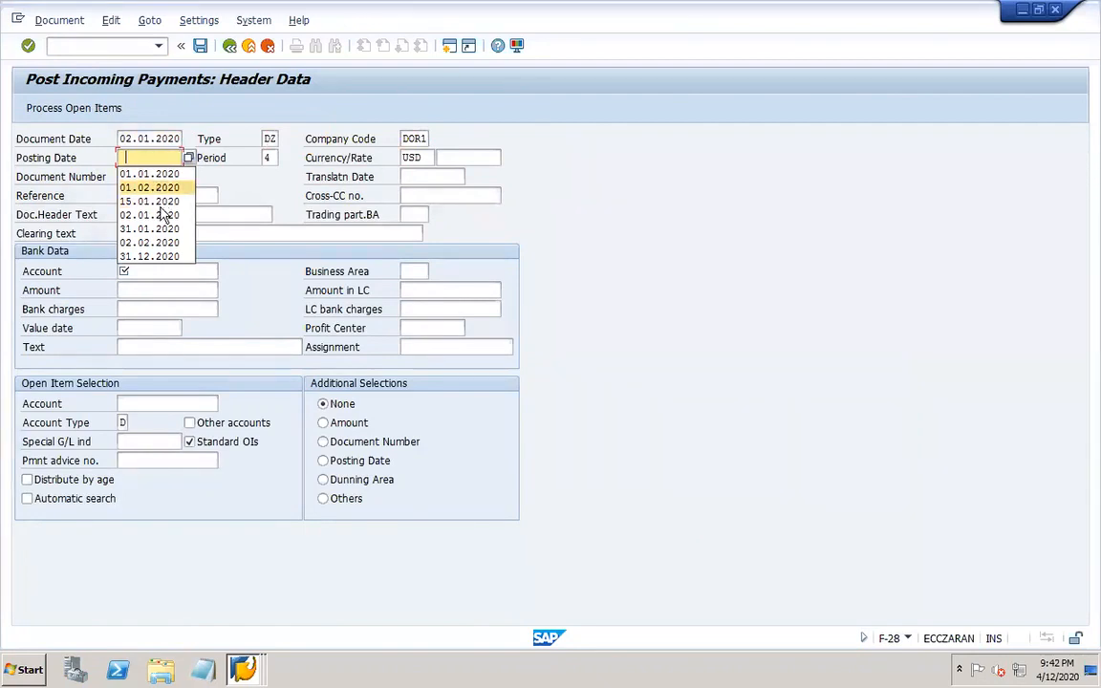
{"action": "left_click", "coordinate": [163, 216]}
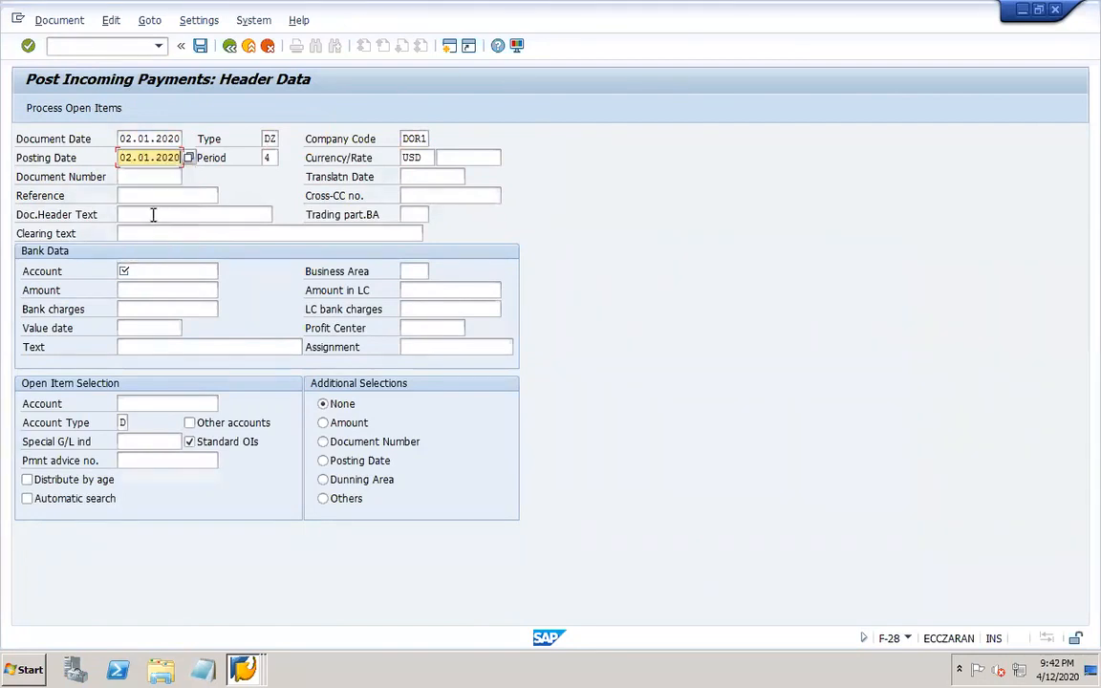
Fill the payment's bank data with account 10000, amount 3000 and text "PAYMNENT"
{"action": "left_click", "coordinate": [139, 275]}
{"action": "type", "text": "1"}
{"action": "left_click", "coordinate": [147, 284]}
{"action": "left_click", "coordinate": [146, 286]}
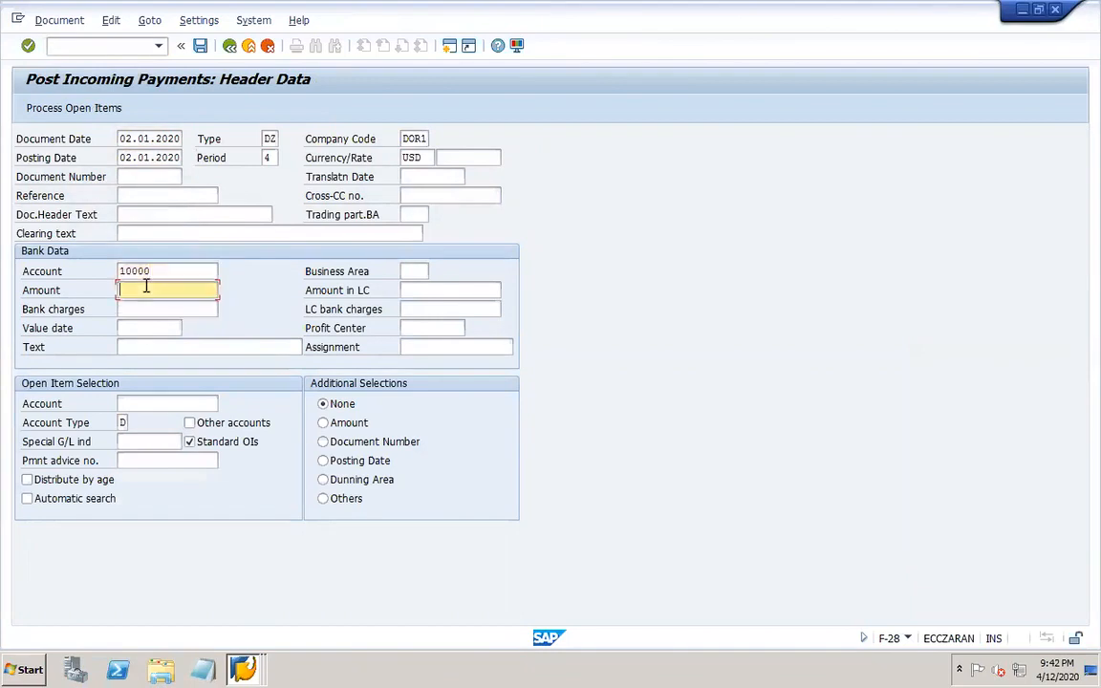
{"action": "type", "text": "30"}
{"action": "left_click", "coordinate": [153, 305]}
{"action": "left_click", "coordinate": [211, 347]}
{"action": "left_click", "coordinate": [153, 377]}
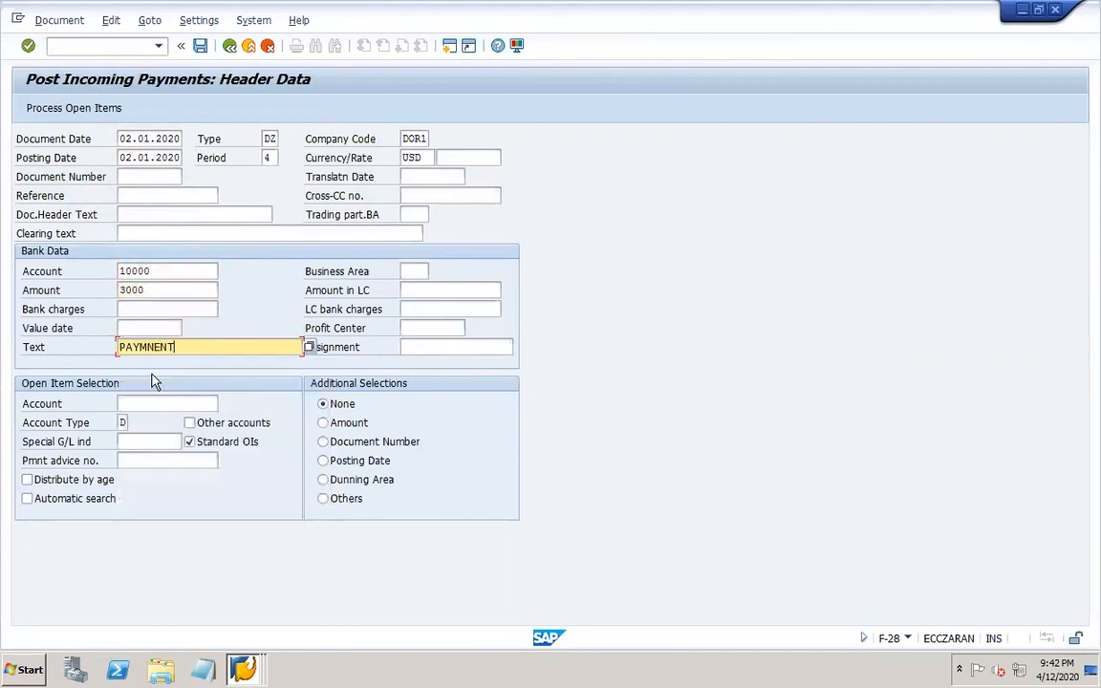
Select the DOR1 customer and process its open items to check the cash discount against the 3000 USD payment
{"action": "left_click", "coordinate": [142, 405]}
{"action": "left_click", "coordinate": [153, 417]}
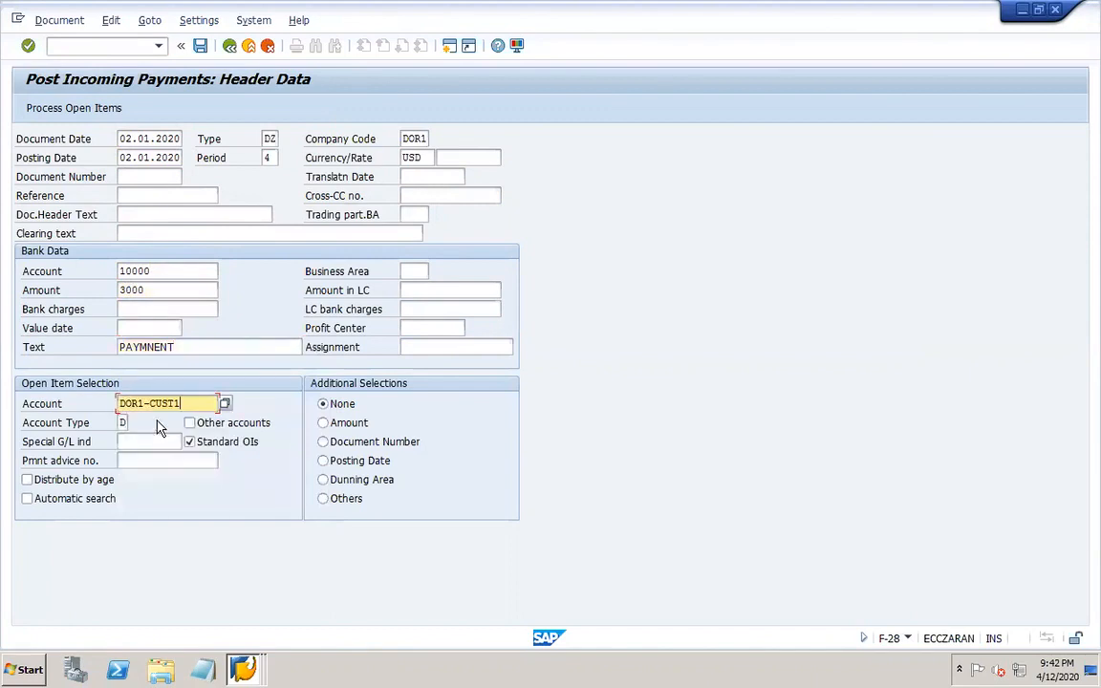
{"action": "left_click", "coordinate": [84, 108]}
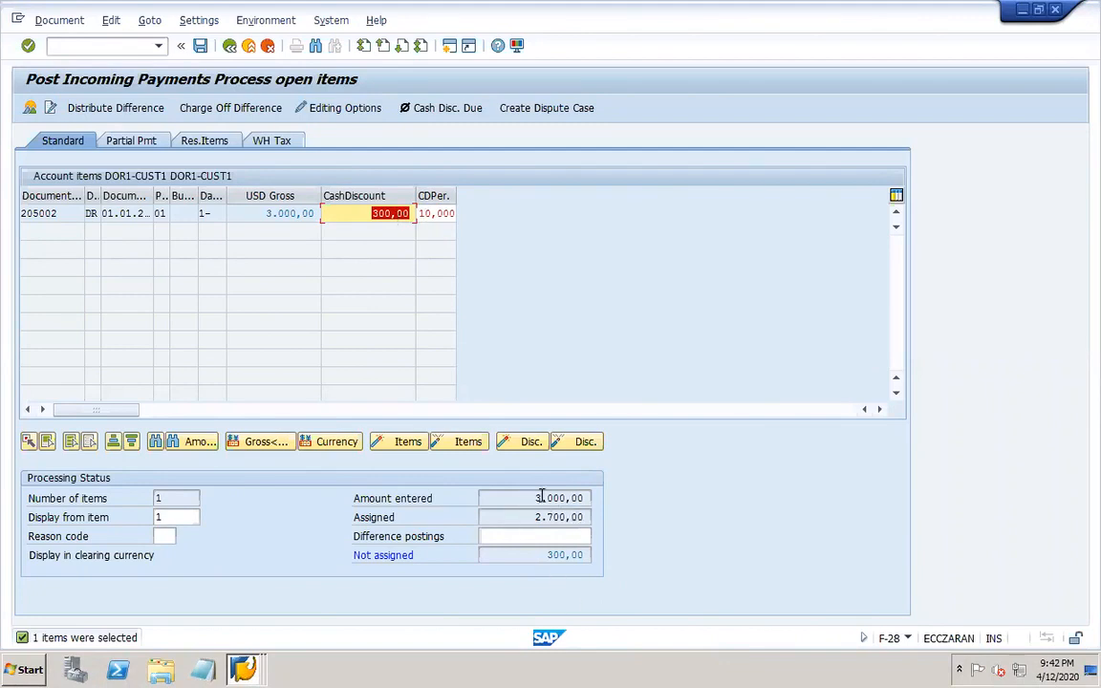
Restart incoming payment entry with transaction F-28, using 02.01.2020 as both document date and posting date
{"action": "left_click", "coordinate": [108, 45]}
{"action": "type", "text": "/"}
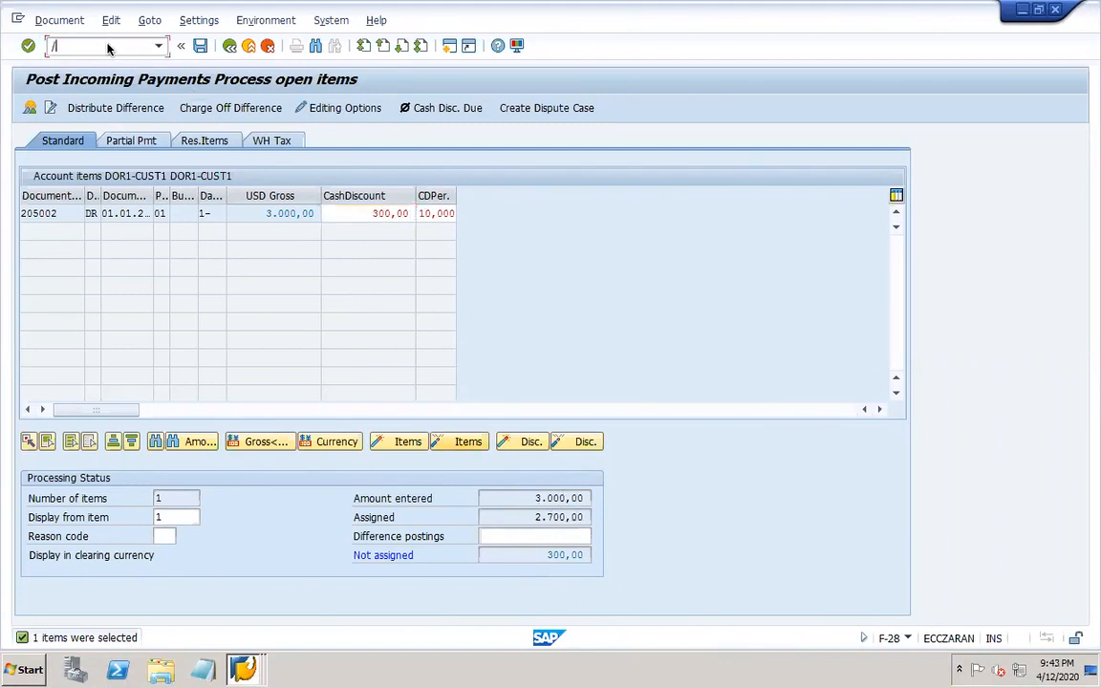
{"action": "type", "text": "NF-28"}
{"action": "key", "text": "Return"}
{"action": "left_click", "coordinate": [150, 140]}
{"action": "left_click", "coordinate": [148, 157]}
{"action": "key", "text": "Tab"}
{"action": "key", "text": "Tab"}
{"action": "key", "text": "Tab"}
{"action": "left_click", "coordinate": [147, 157]}
{"action": "left_click", "coordinate": [148, 174]}
Enter bank account 10000, amount 2700 and text "PAYMNENT" for the incoming payment
{"action": "left_click", "coordinate": [160, 268]}
{"action": "left_click", "coordinate": [145, 285]}
{"action": "left_click", "coordinate": [145, 288]}
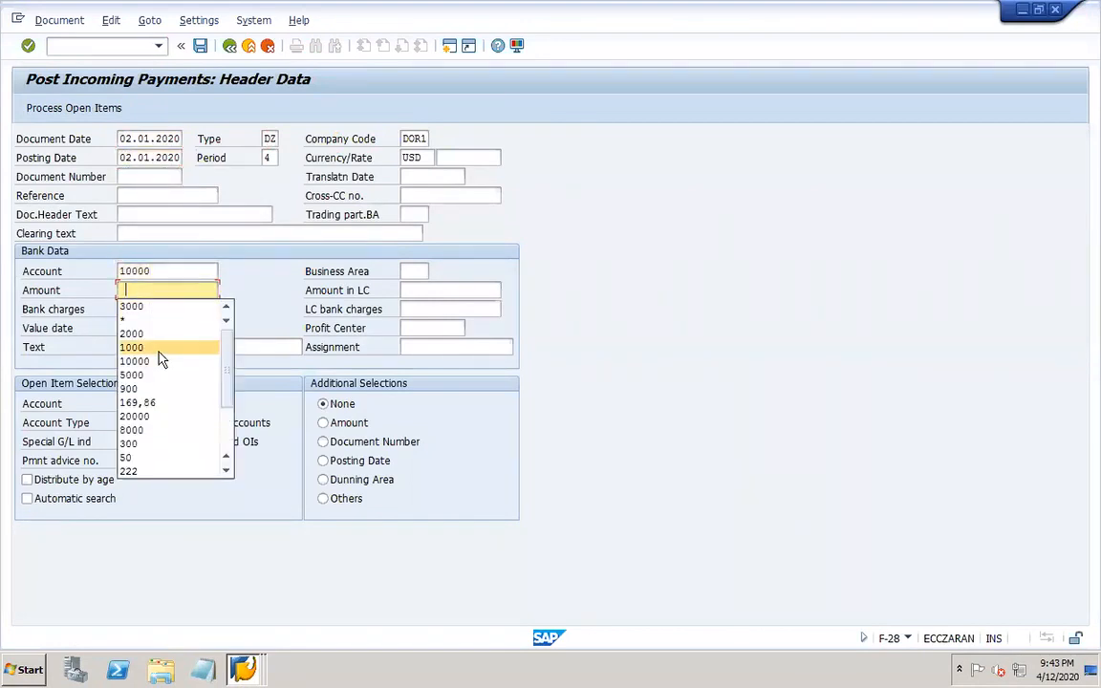
{"action": "left_click", "coordinate": [143, 290]}
{"action": "type", "text": "2700"}
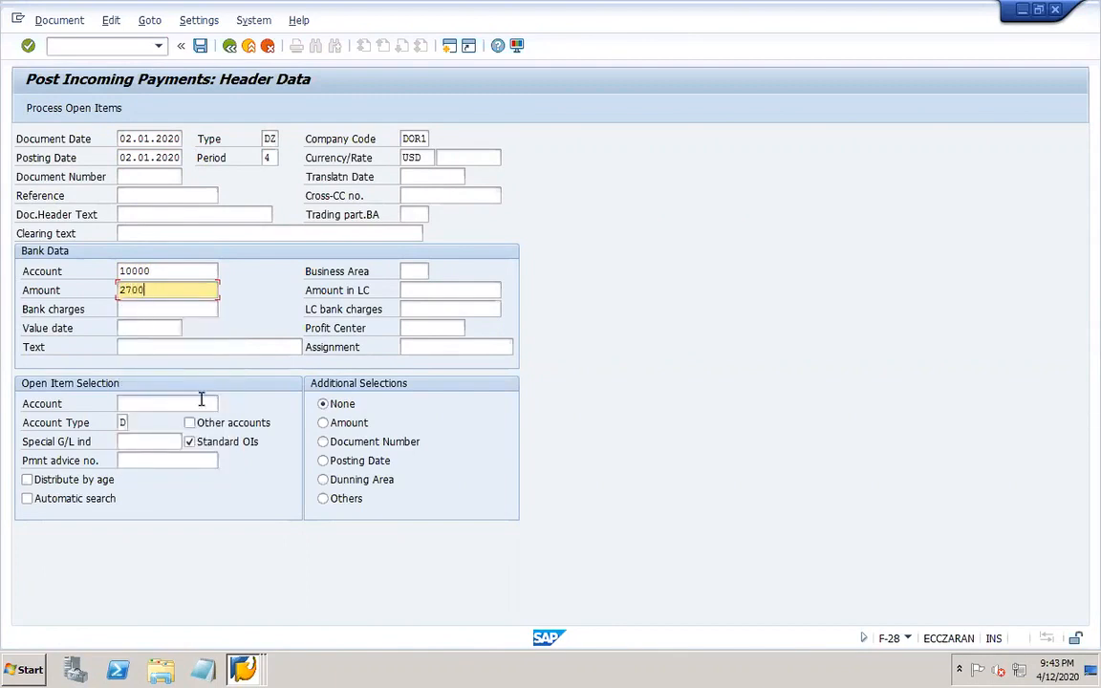
{"action": "left_click", "coordinate": [183, 347]}
{"action": "left_click", "coordinate": [184, 347]}
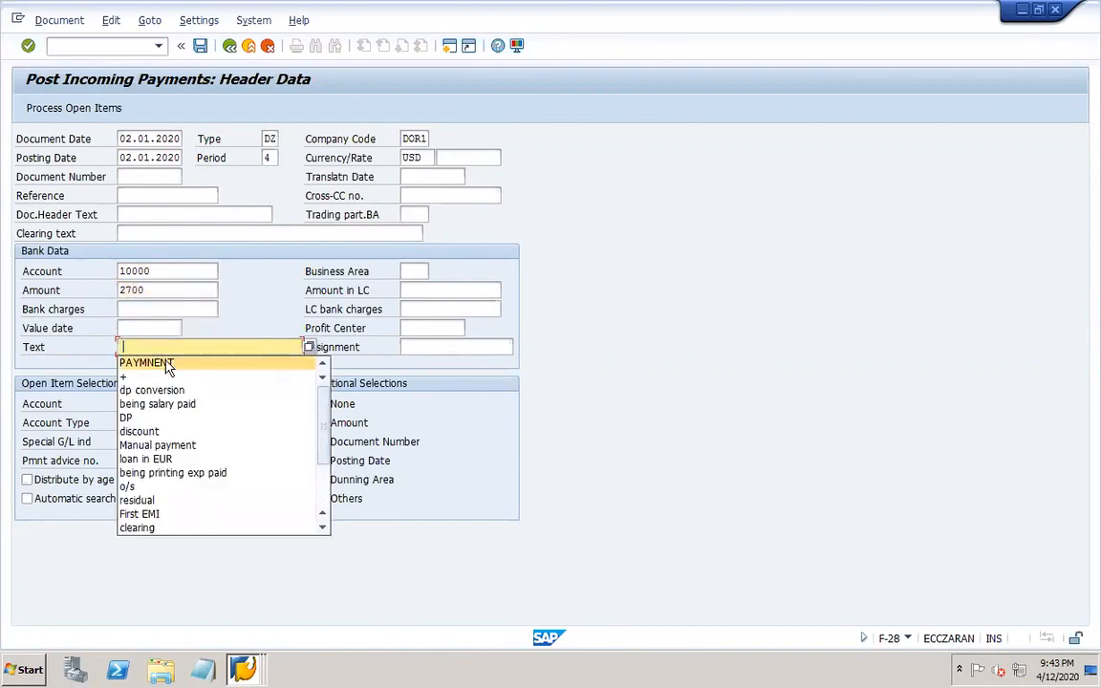
{"action": "left_click", "coordinate": [143, 362]}
Choose the DOR1 customer for open item selection and process the open items for the 2700 USD payment
{"action": "left_click", "coordinate": [167, 402]}
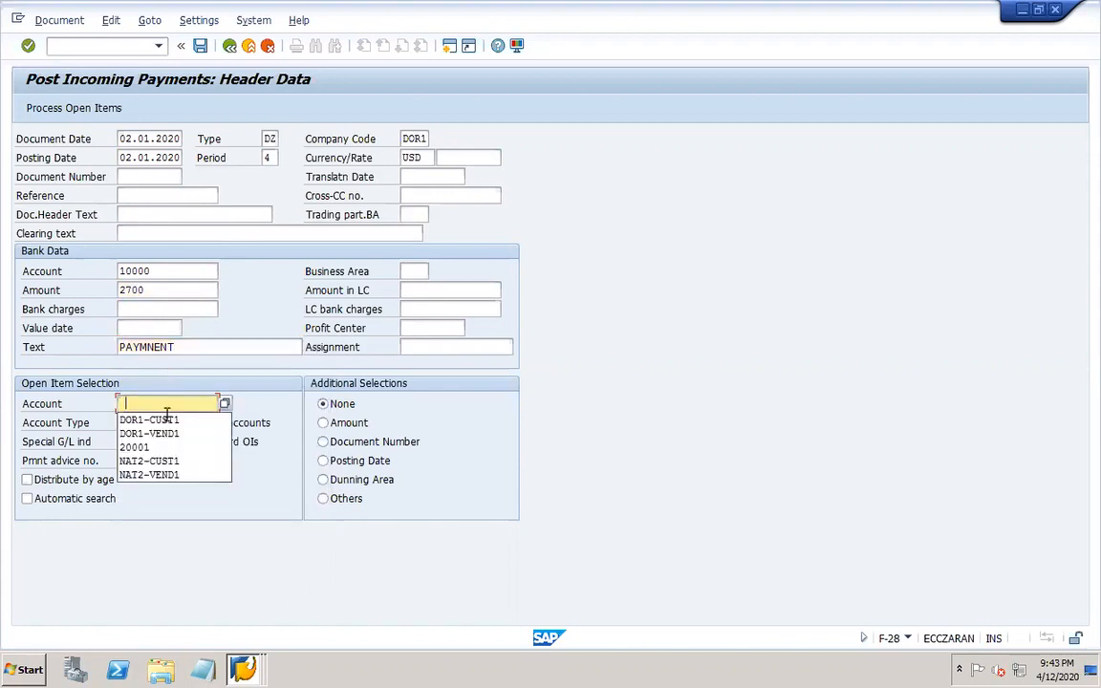
{"action": "left_click", "coordinate": [157, 419]}
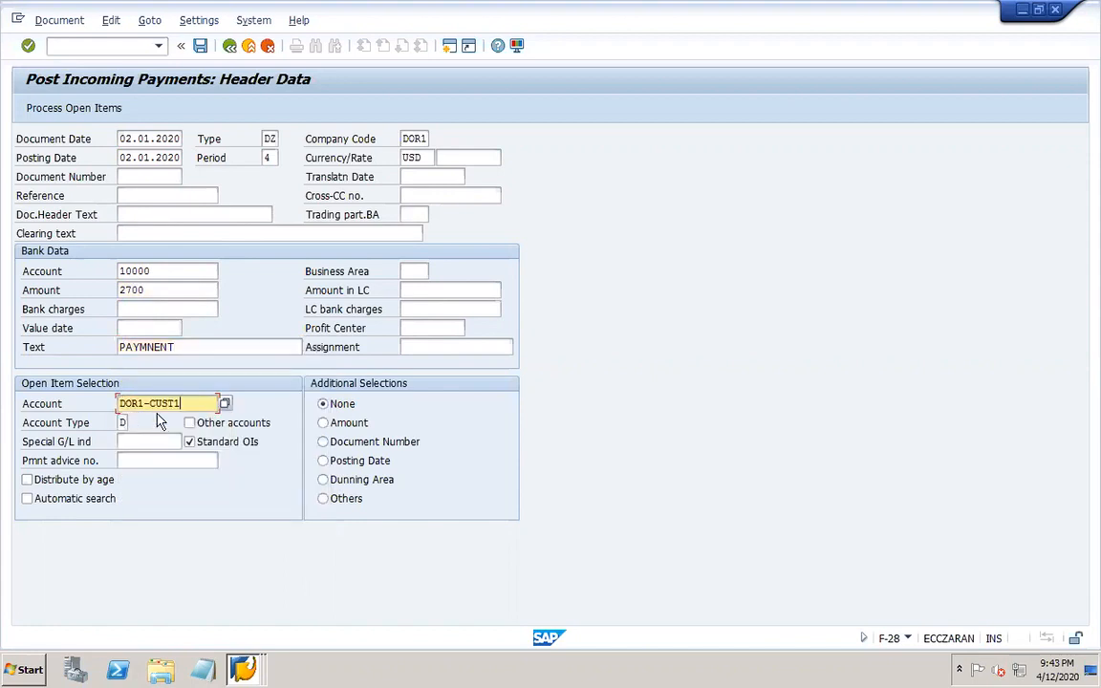
{"action": "left_click", "coordinate": [105, 108]}
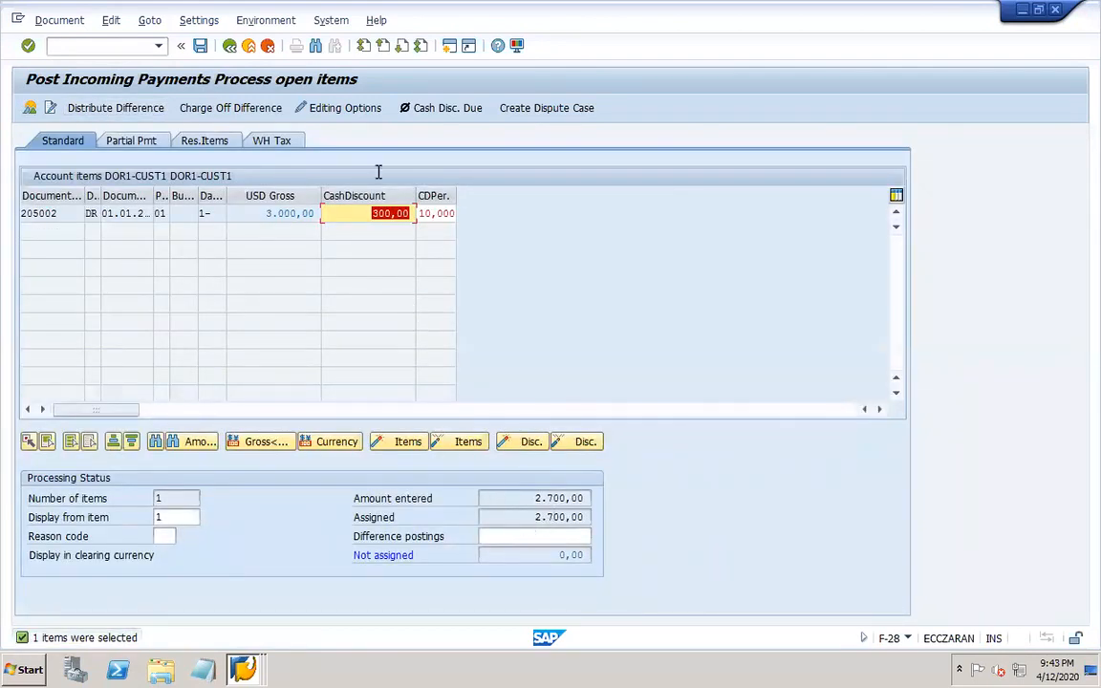
Simulate the payment and give the customer discount line item the text "discount"
{"action": "left_click", "coordinate": [61, 22]}
{"action": "left_click", "coordinate": [93, 63]}
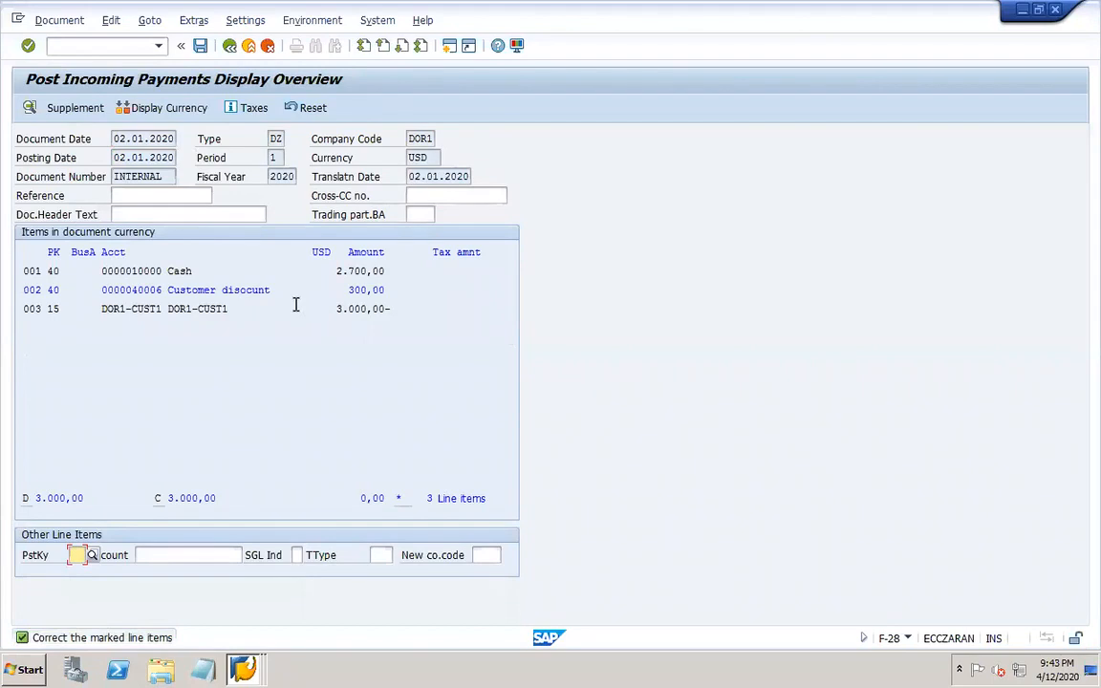
{"action": "double_click", "coordinate": [248, 289]}
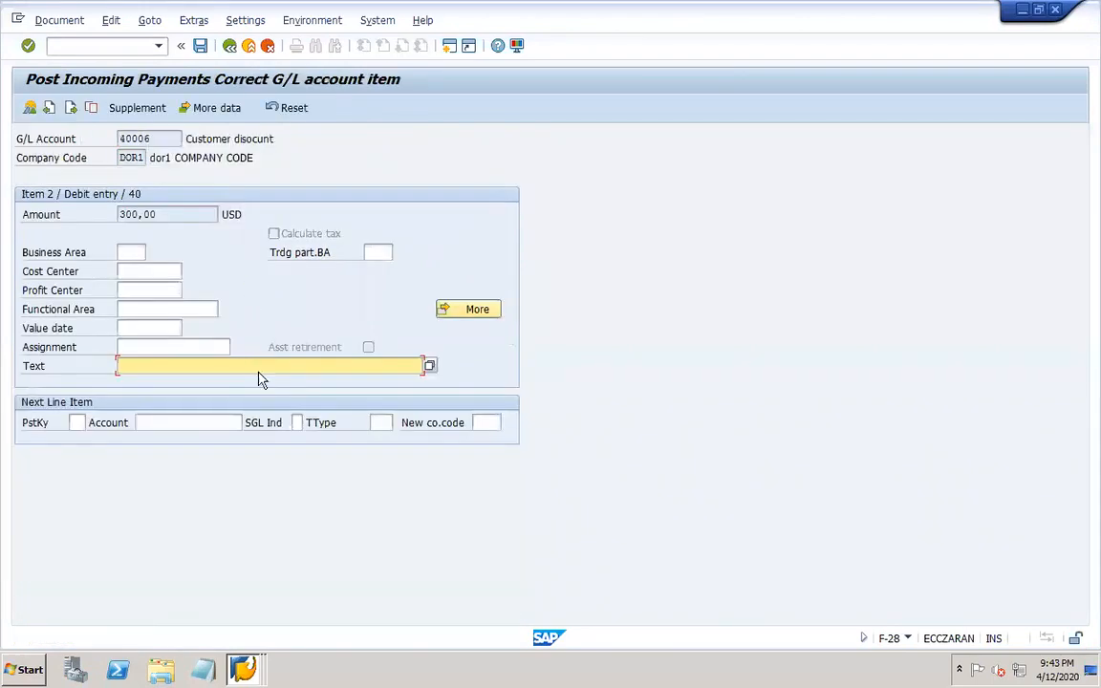
{"action": "left_click", "coordinate": [233, 365]}
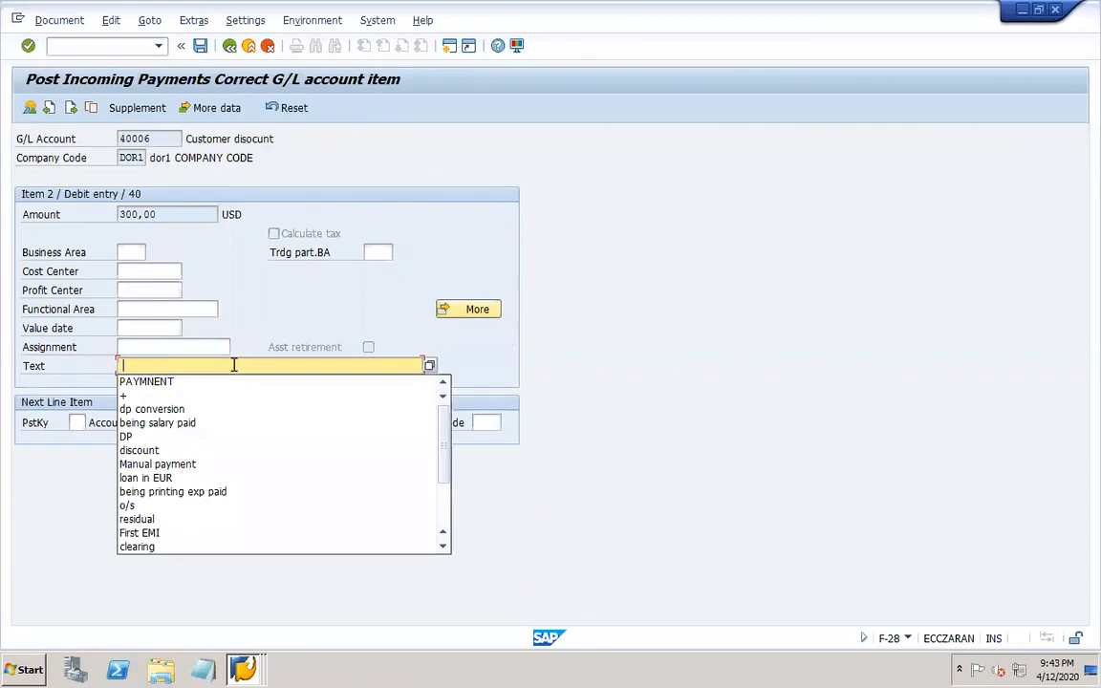
{"action": "left_click", "coordinate": [176, 453]}
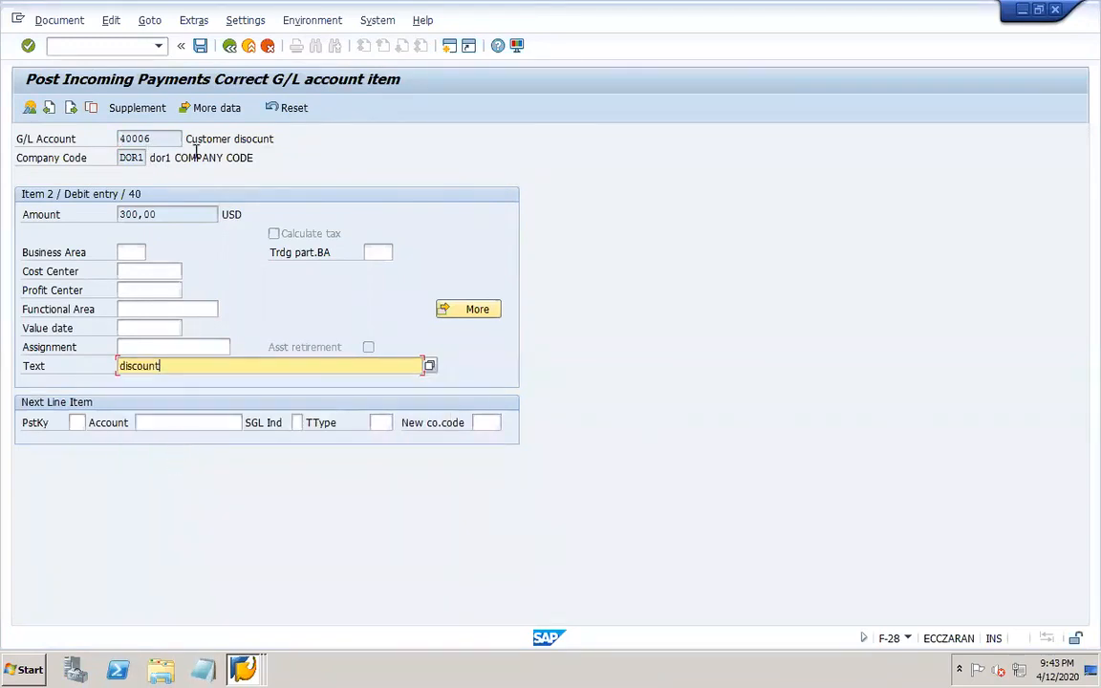
Post the incoming payment and display the posted document with a wider Description column
{"action": "left_click", "coordinate": [230, 45]}
{"action": "left_click", "coordinate": [200, 45]}
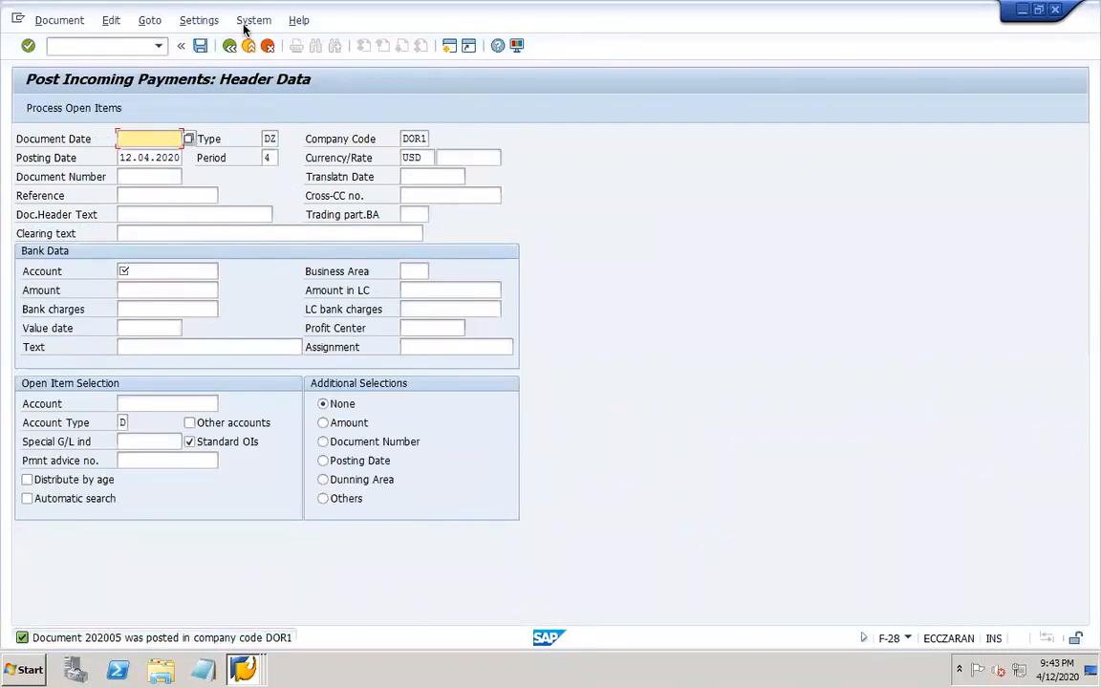
{"action": "left_click", "coordinate": [52, 21]}
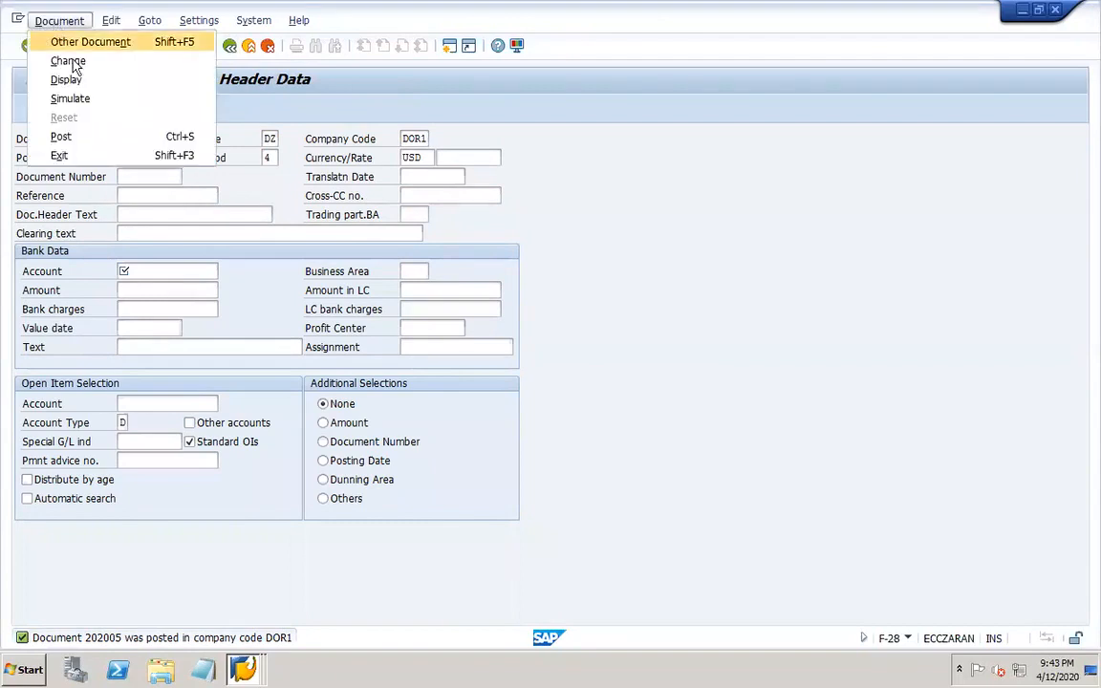
{"action": "left_click", "coordinate": [67, 80]}
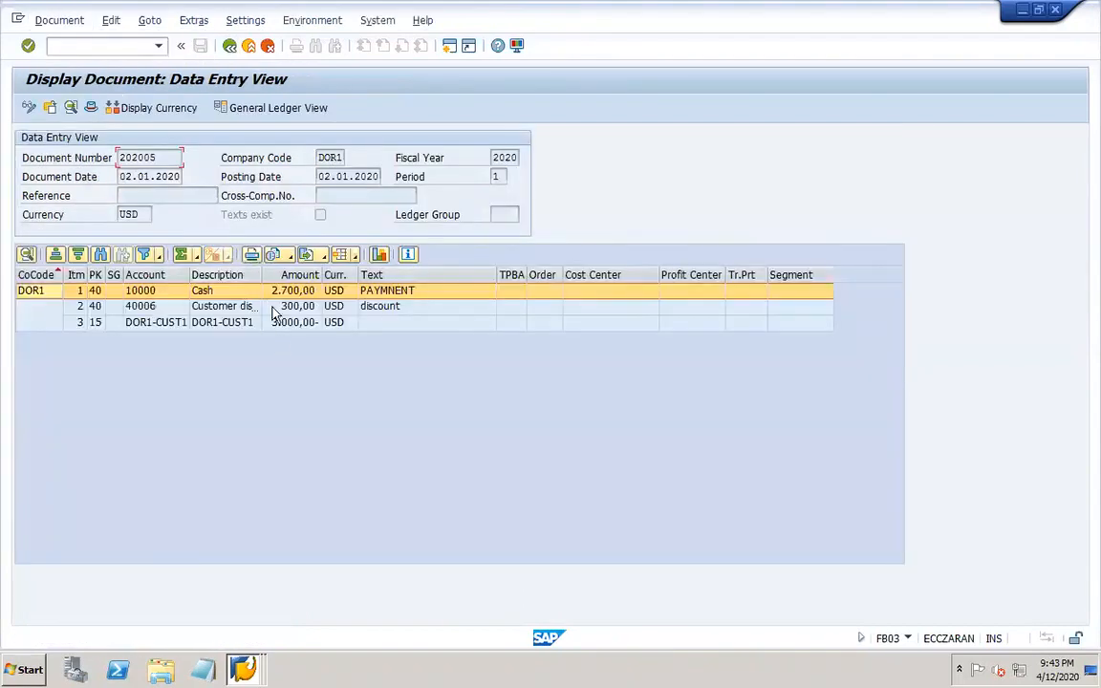
{"action": "left_click_drag", "start_coordinate": [262, 277], "coordinate": [340, 281]}
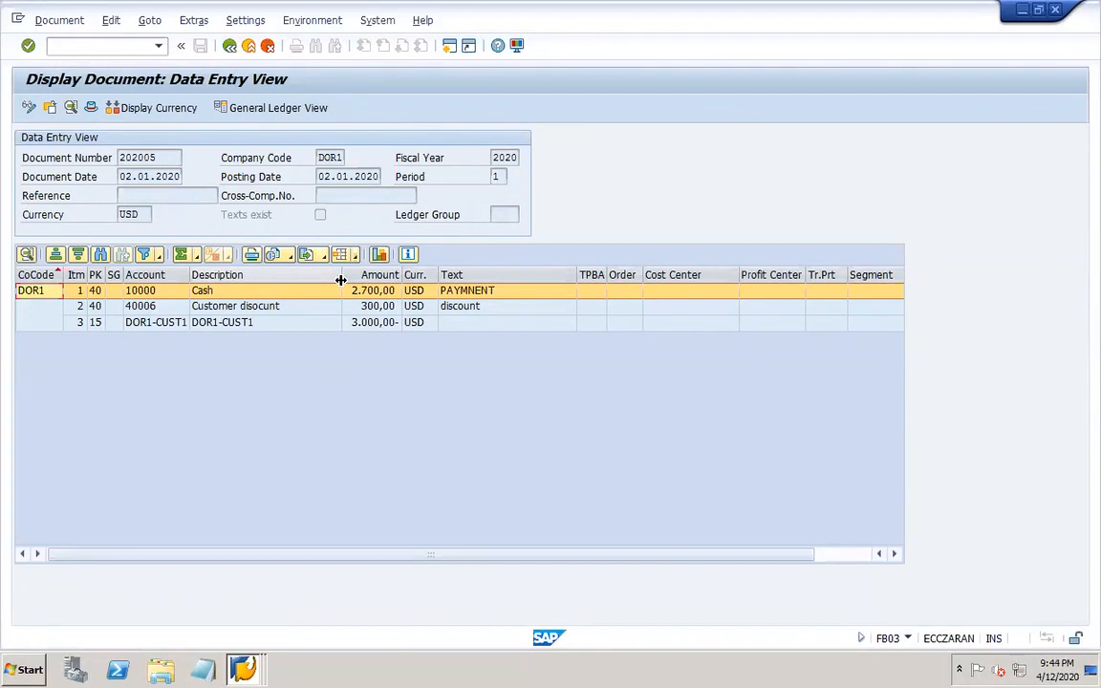
{"action": "mouse_move", "coordinate": [511, 8]}
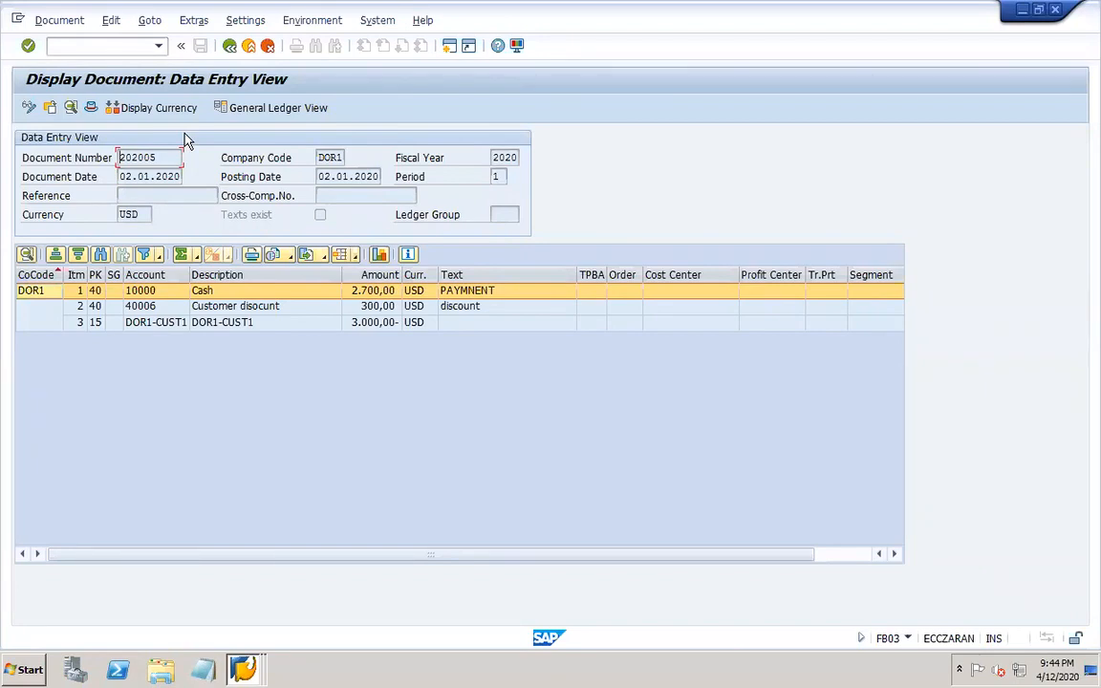
Open a new F-28 incoming payment with document date and posting date 02.01.2020
{"action": "left_click", "coordinate": [123, 45]}
{"action": "type", "text": "/NF-28"}
{"action": "key", "text": "Return"}
{"action": "left_click", "coordinate": [153, 140]}
{"action": "left_click", "coordinate": [148, 155]}
{"action": "key", "text": "Tab"}
{"action": "key", "text": "Tab"}
{"action": "left_click", "coordinate": [146, 156]}
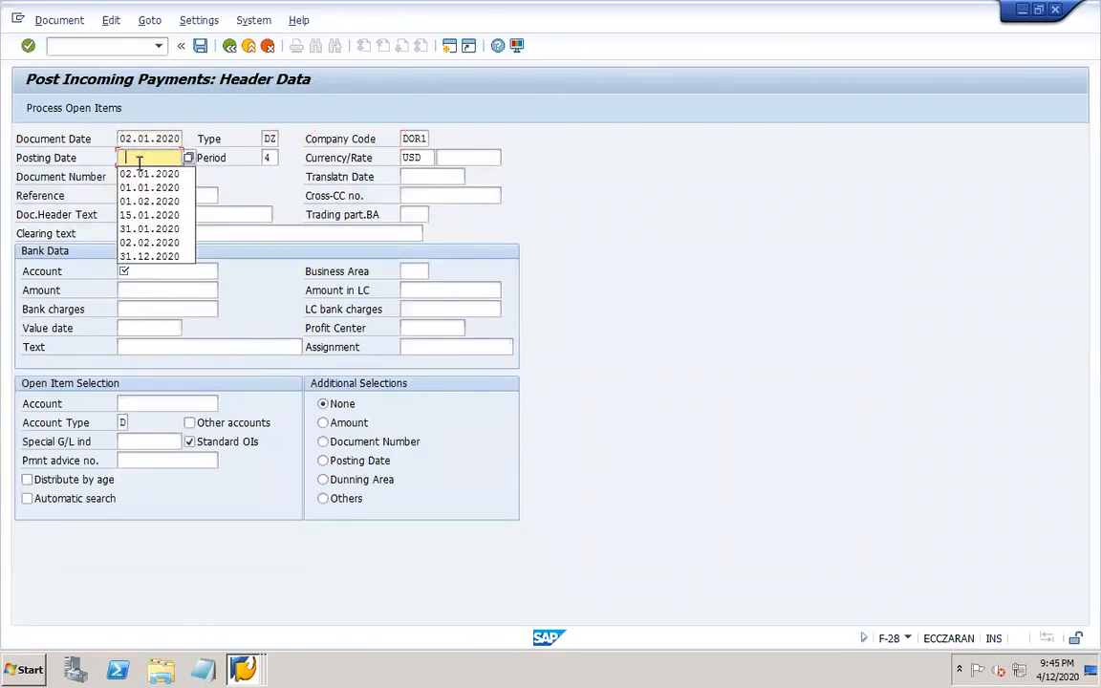
{"action": "left_click", "coordinate": [128, 172]}
Enter bank account 10000, amount 3000 and text "PAYMNENT" in the new payment's bank data
{"action": "left_click", "coordinate": [146, 271]}
{"action": "left_click", "coordinate": [157, 285]}
{"action": "left_click", "coordinate": [163, 290]}
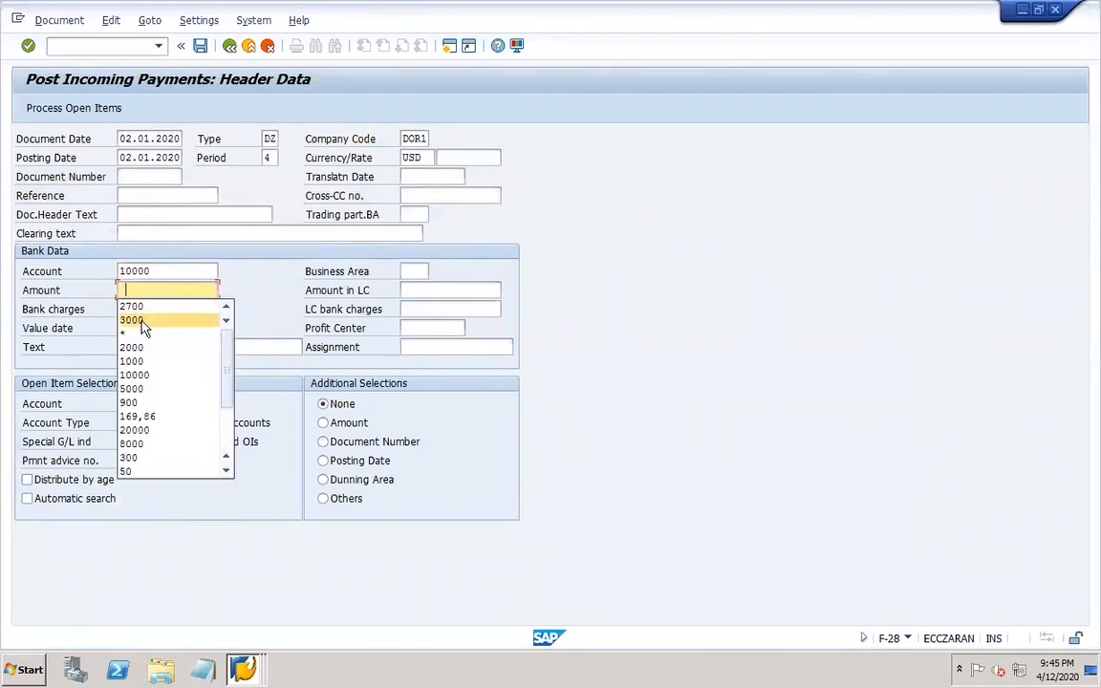
{"action": "left_click", "coordinate": [144, 320]}
{"action": "left_click", "coordinate": [151, 348]}
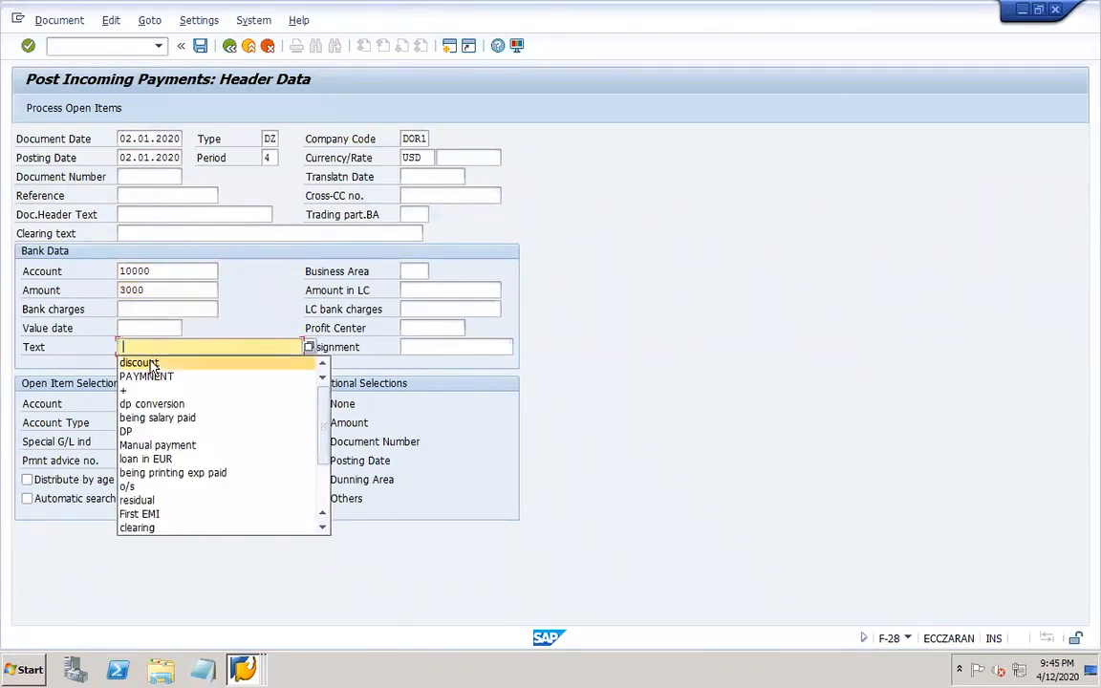
{"action": "left_click", "coordinate": [148, 377]}
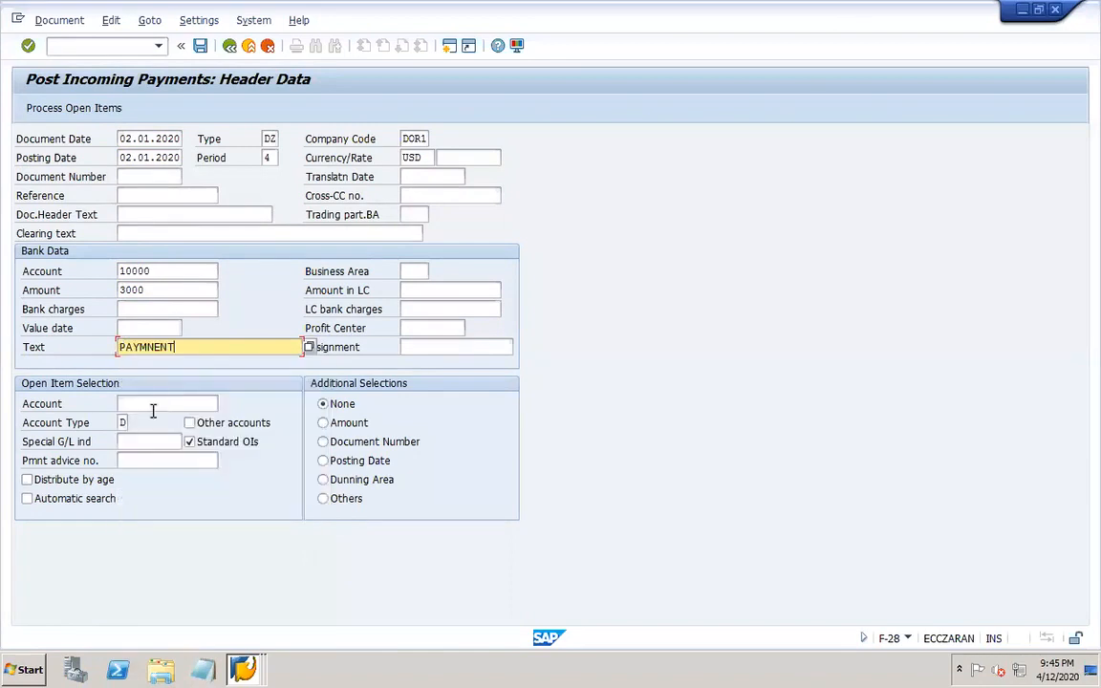
Select the DOR1 customer, process its open items and accept the period adjustment
{"action": "left_click", "coordinate": [149, 404]}
{"action": "left_click", "coordinate": [150, 420]}
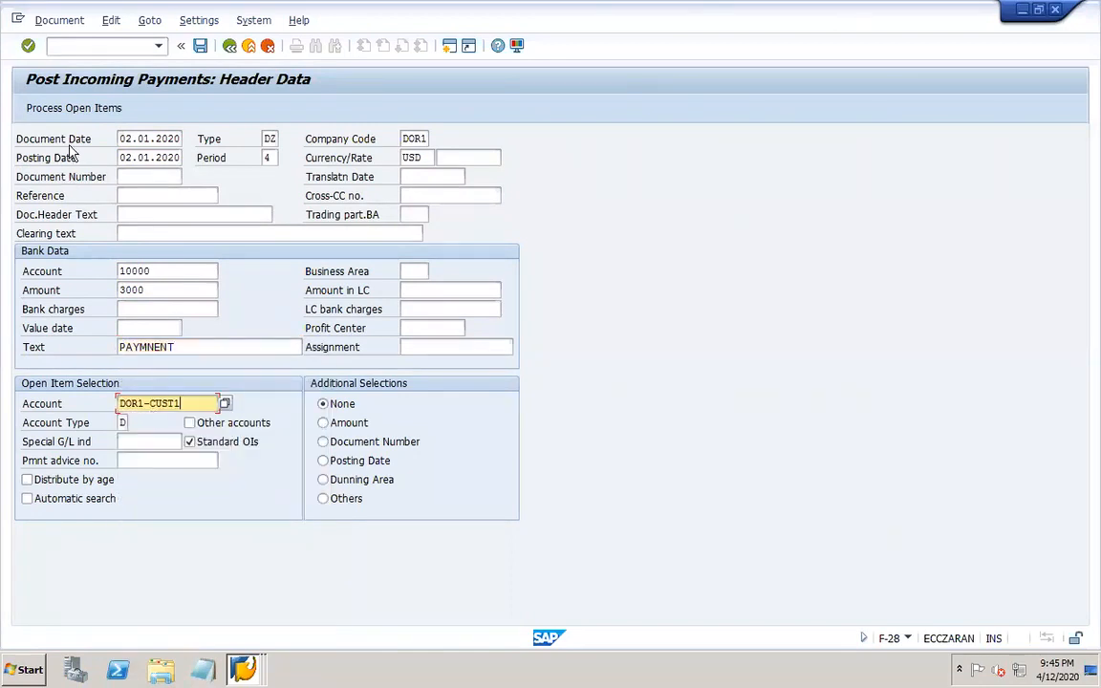
{"action": "left_click", "coordinate": [69, 107]}
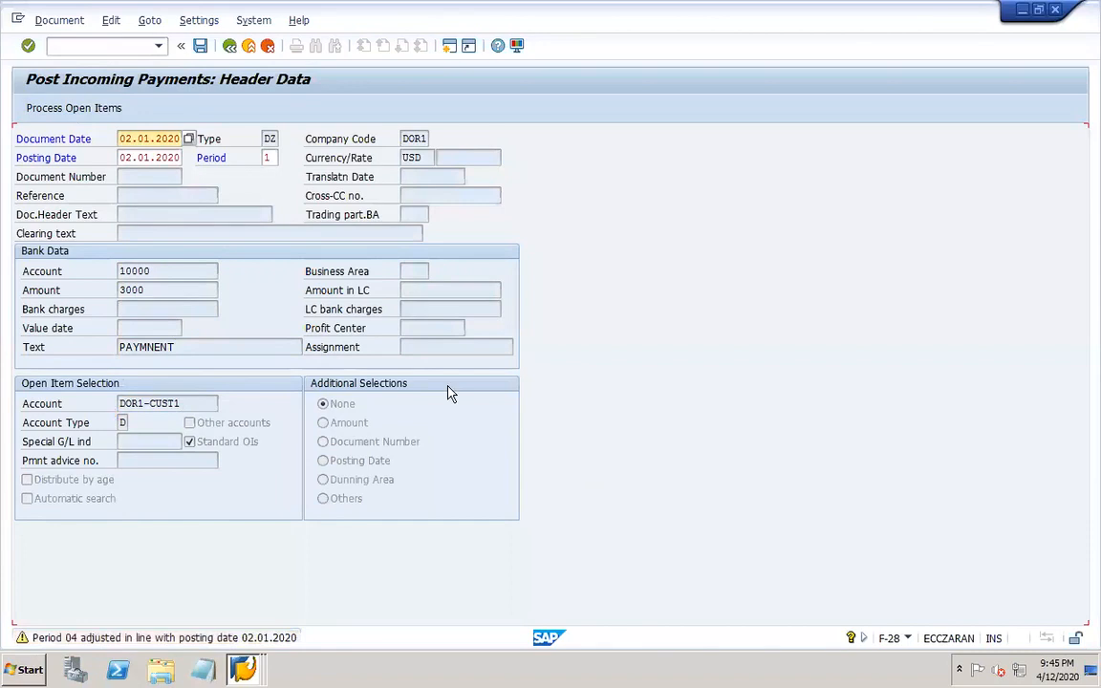
{"action": "key", "text": "Return"}
{"action": "key", "text": "Return"}
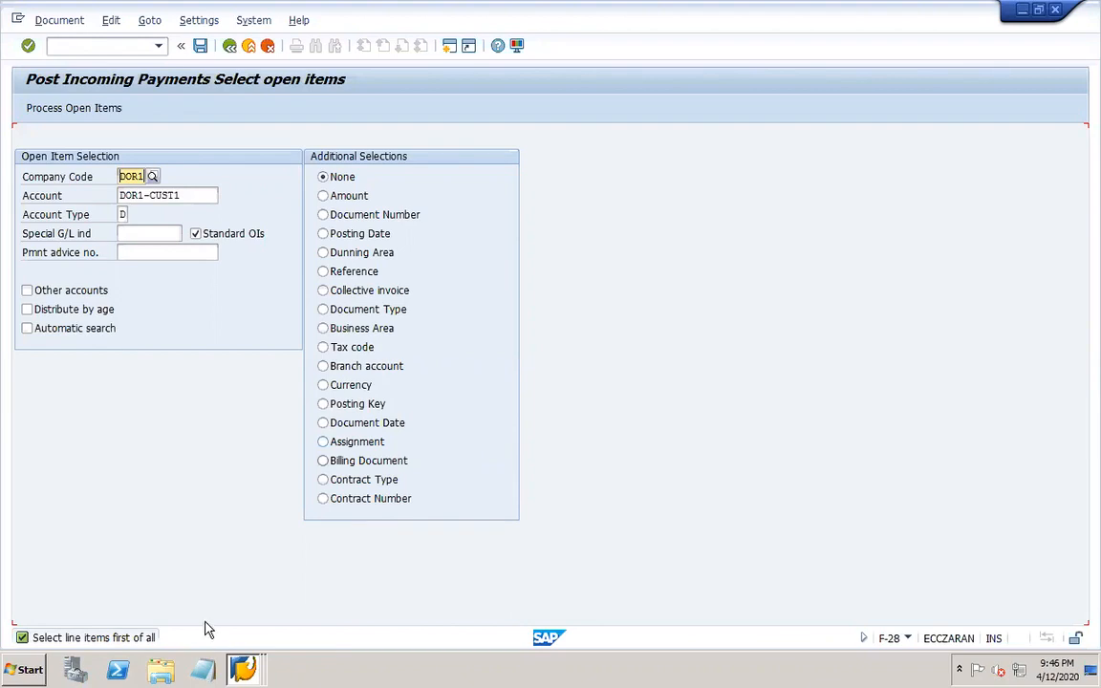
Switch to the PowerPoint worknotes, add blank lines below the payment terms entry on slide 31, and save the presentation
{"action": "mouse_move", "coordinate": [628, 676]}
{"action": "left_click", "coordinate": [806, 666]}
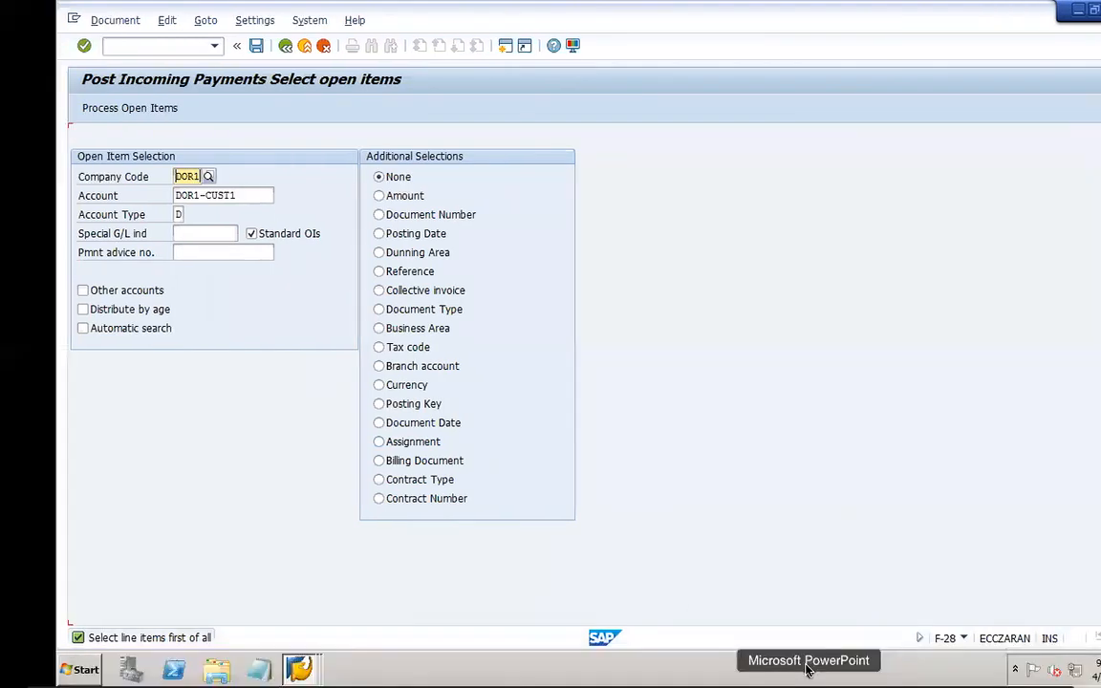
{"action": "left_click", "coordinate": [511, 374]}
{"action": "key", "text": "Return"}
{"action": "key", "text": "Return"}
{"action": "key", "text": "Return"}
{"action": "left_click", "coordinate": [116, 33]}
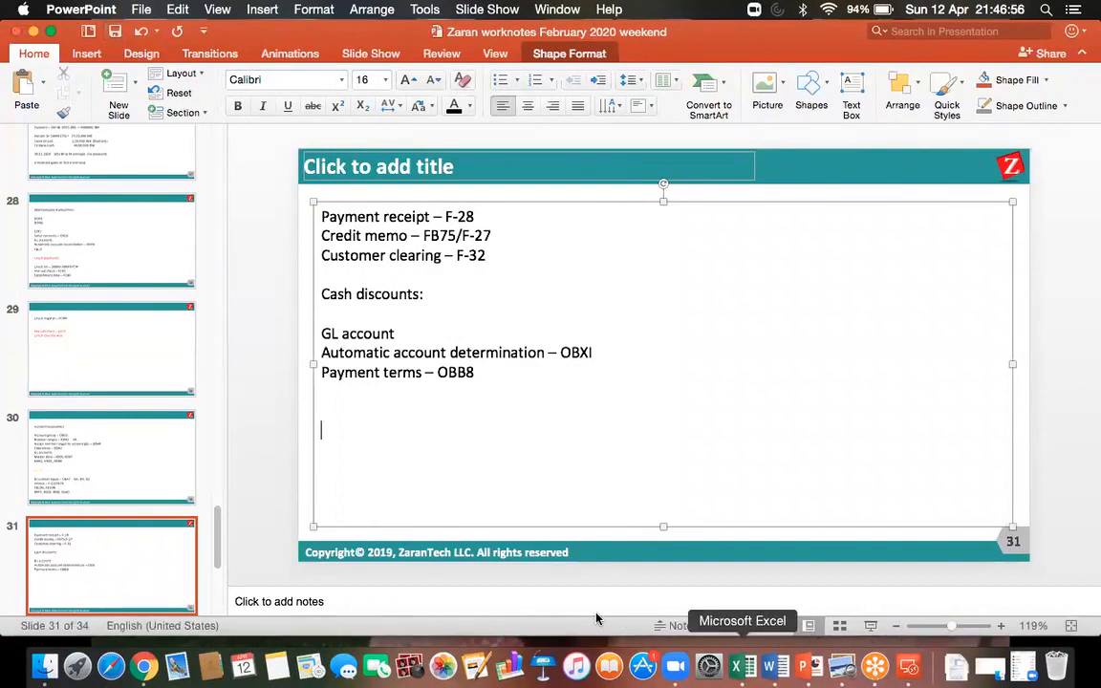
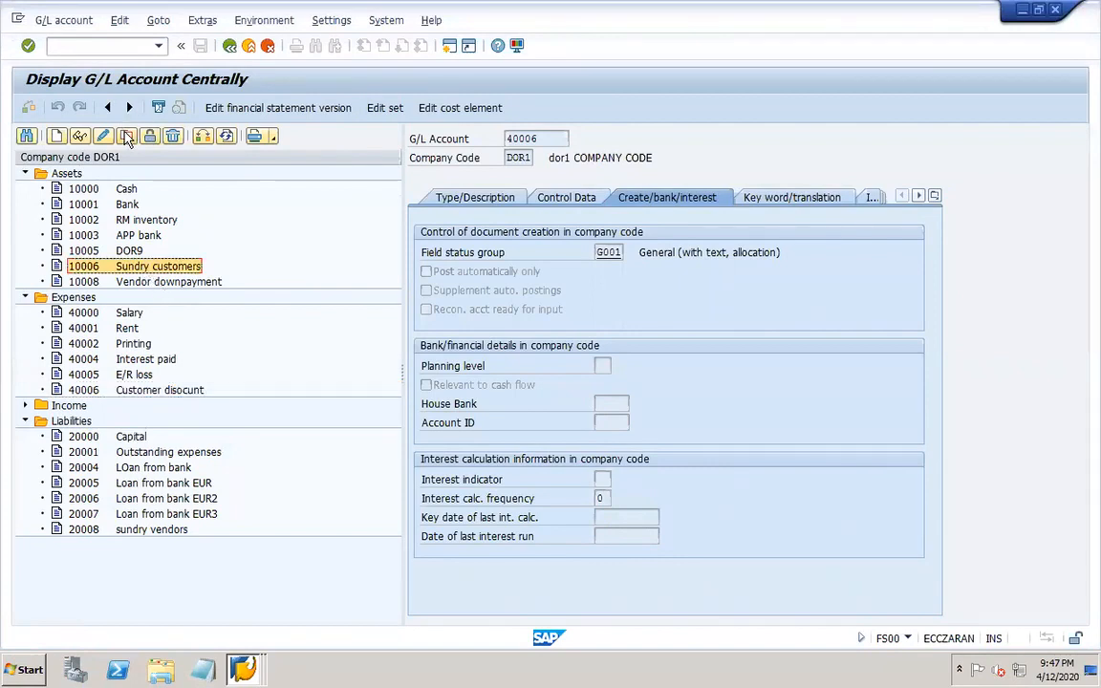
Copy the Sundry customers G/L account 10006 to new account 20009 in company code DOR1 and show its type and description
{"action": "left_click", "coordinate": [126, 135]}
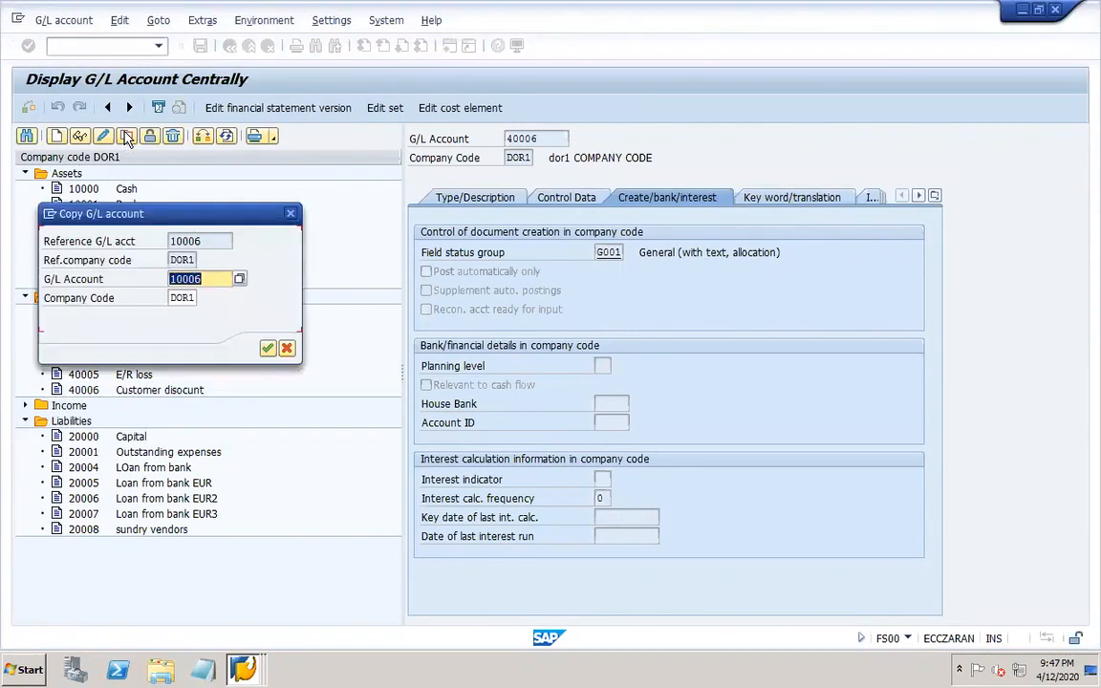
{"action": "left_click", "coordinate": [177, 278]}
{"action": "key", "text": "BackSpace"}
{"action": "type", "text": "9"}
{"action": "key", "text": "Return"}
{"action": "left_click", "coordinate": [471, 197]}
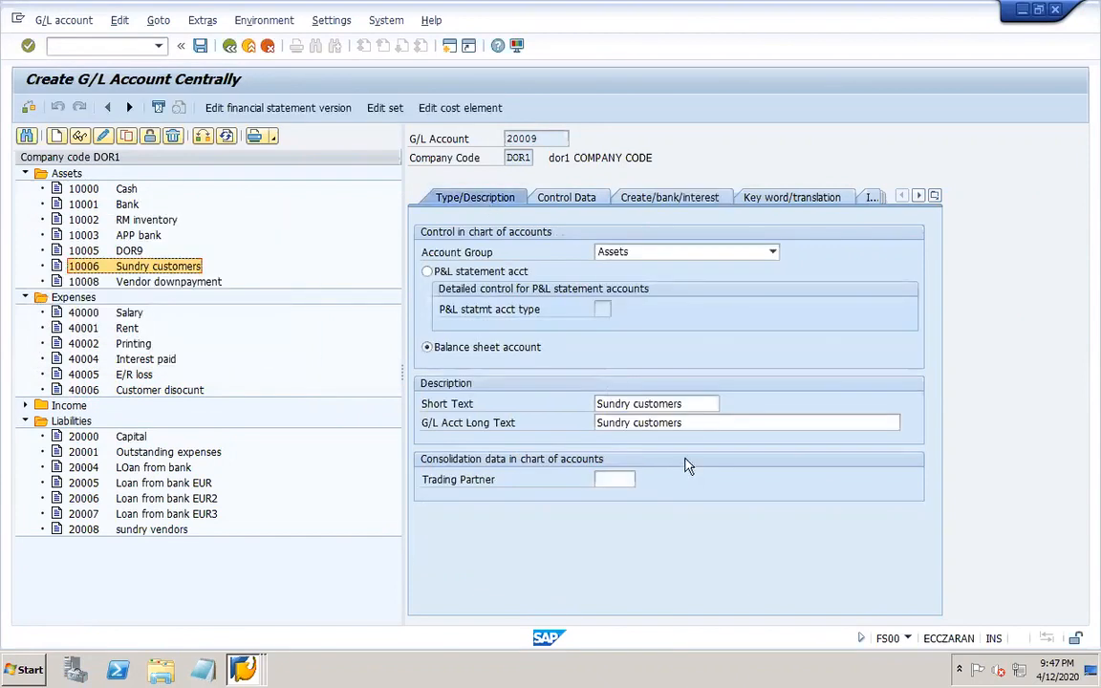
Set the new account's short and long texts to "Sundry customers DP" and its account group to Liabilities
{"action": "left_click", "coordinate": [690, 403]}
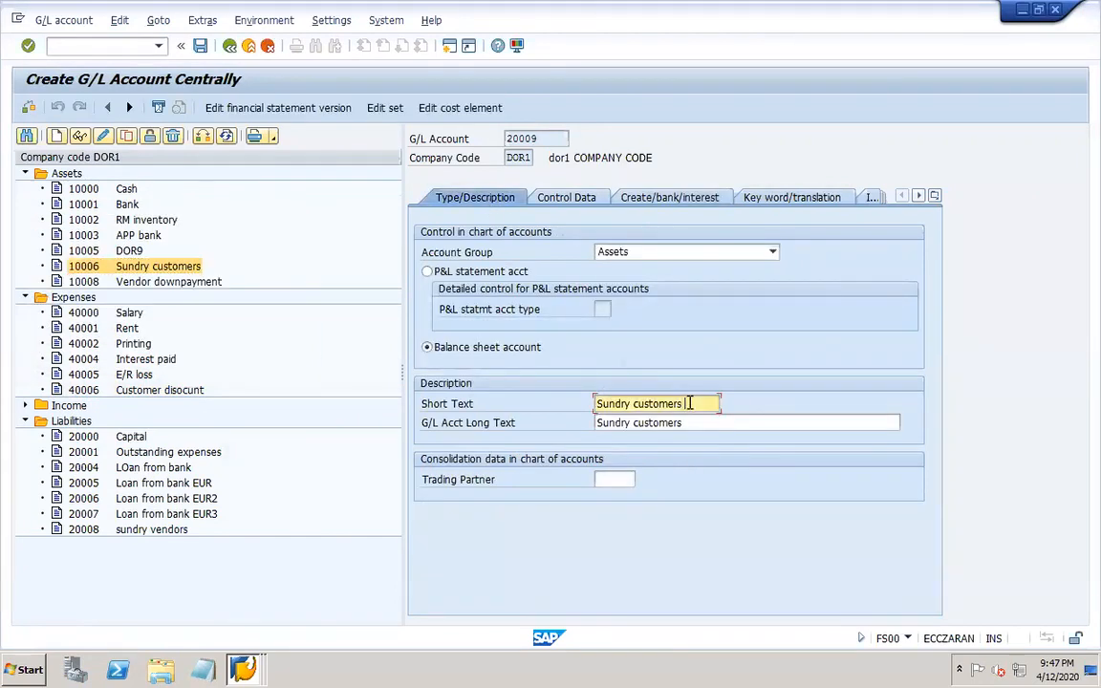
{"action": "left_click", "coordinate": [711, 422]}
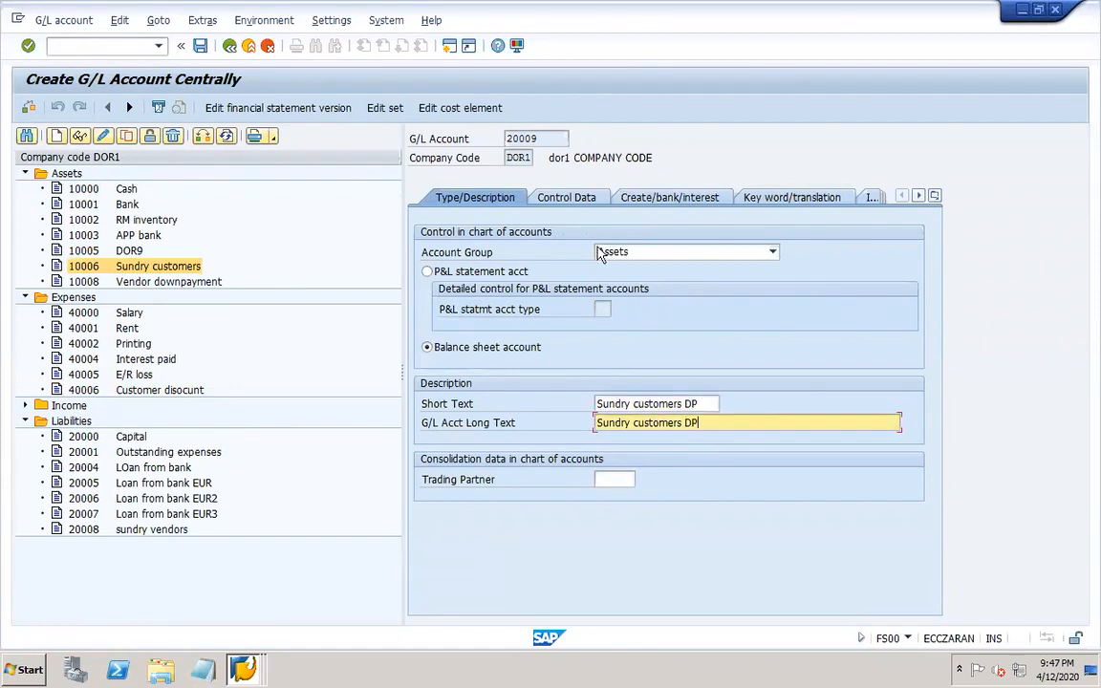
{"action": "left_click", "coordinate": [669, 251]}
{"action": "left_click", "coordinate": [617, 308]}
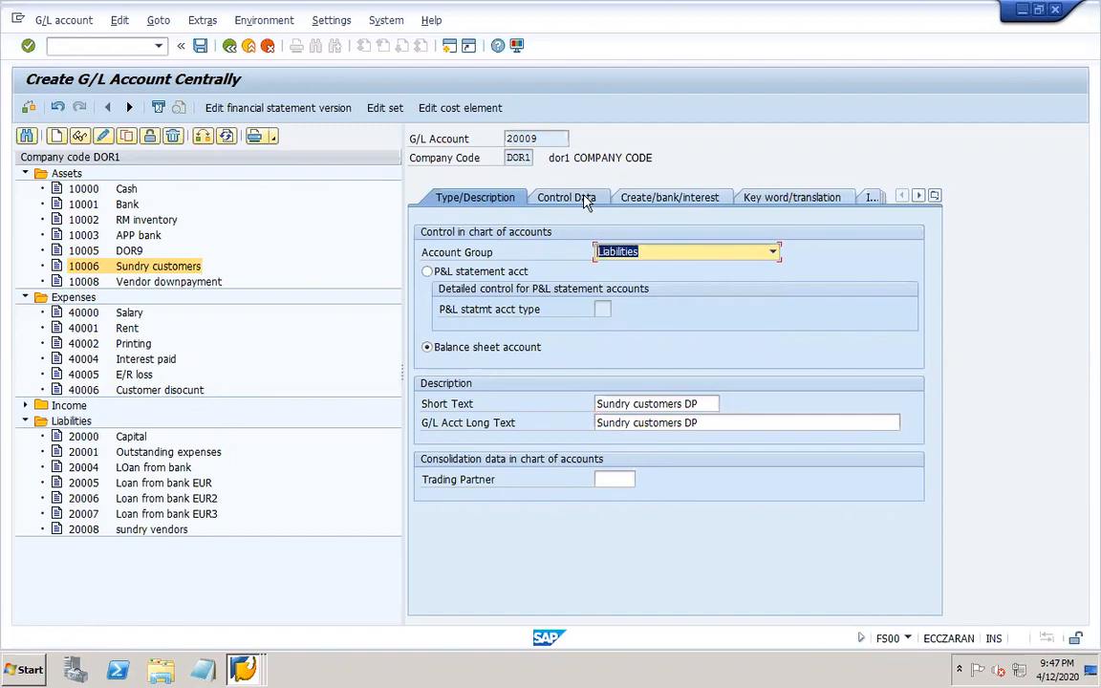
Check the new account's control data and document creation settings, and save the account
{"action": "left_click", "coordinate": [584, 201]}
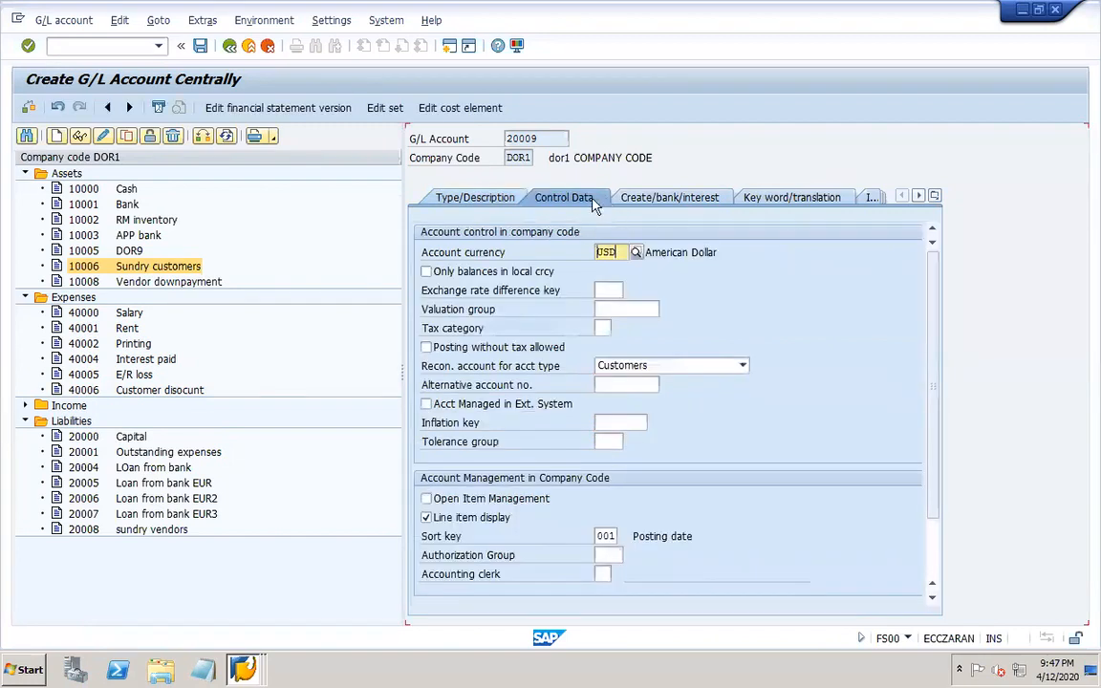
{"action": "left_click", "coordinate": [662, 201]}
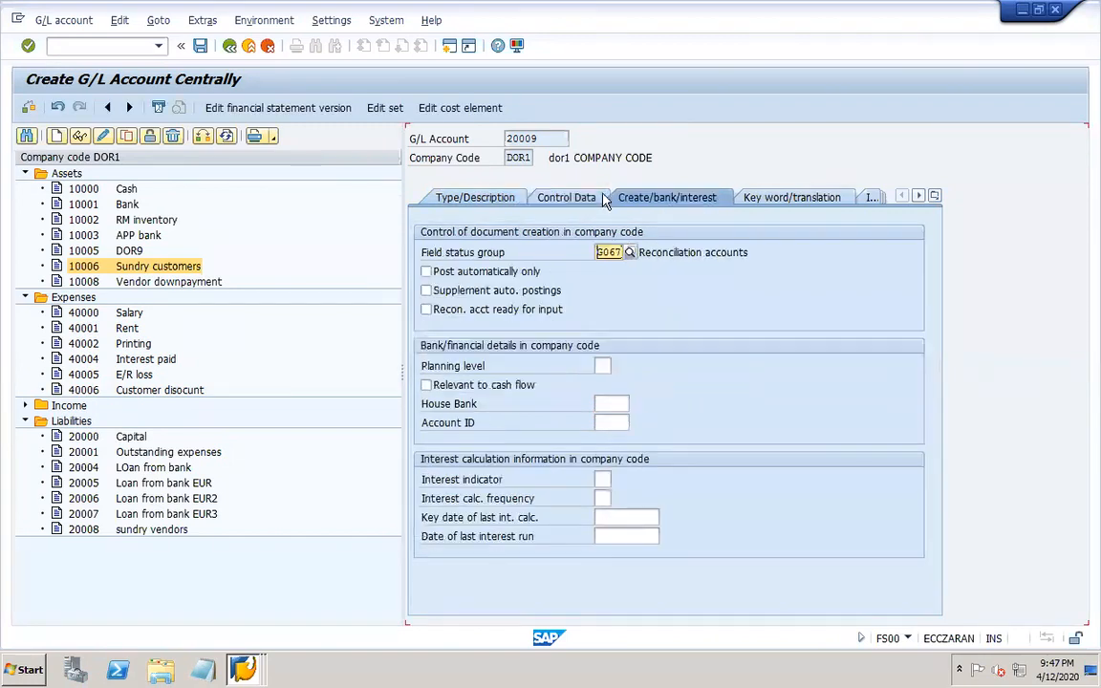
{"action": "left_click", "coordinate": [201, 46]}
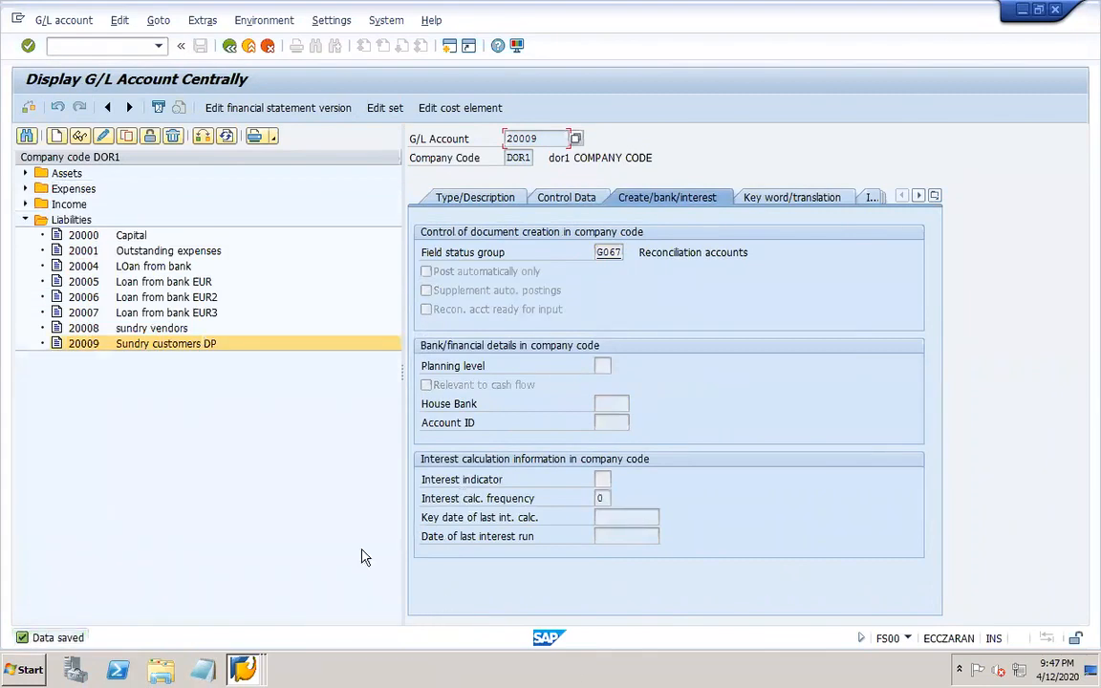
In the OBXR session, open customer Down payment request (F) for chart DOR1 and assign Sundry customers 10006 as reconciliation account
{"action": "left_click", "coordinate": [254, 662]}
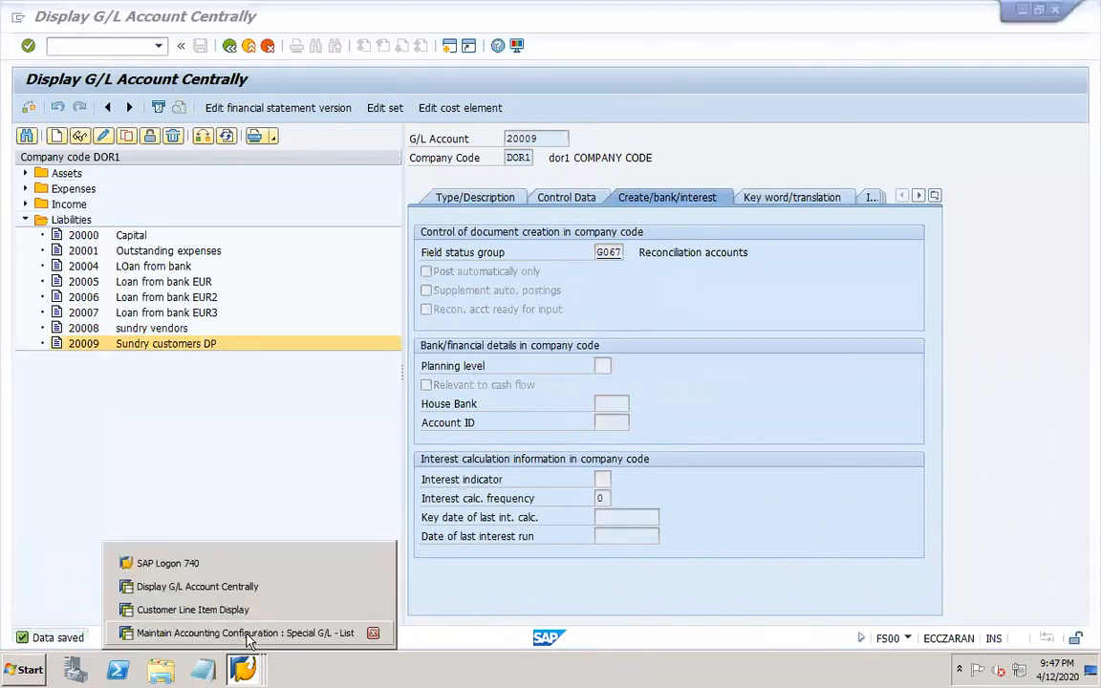
{"action": "left_click", "coordinate": [246, 633]}
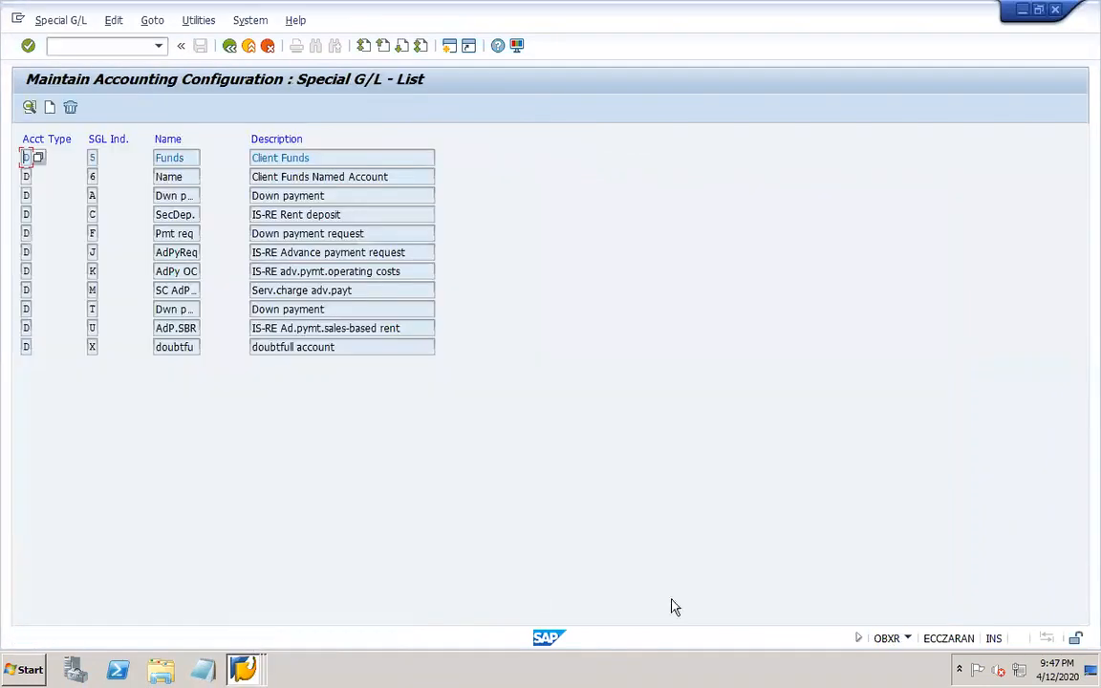
{"action": "double_click", "coordinate": [181, 233]}
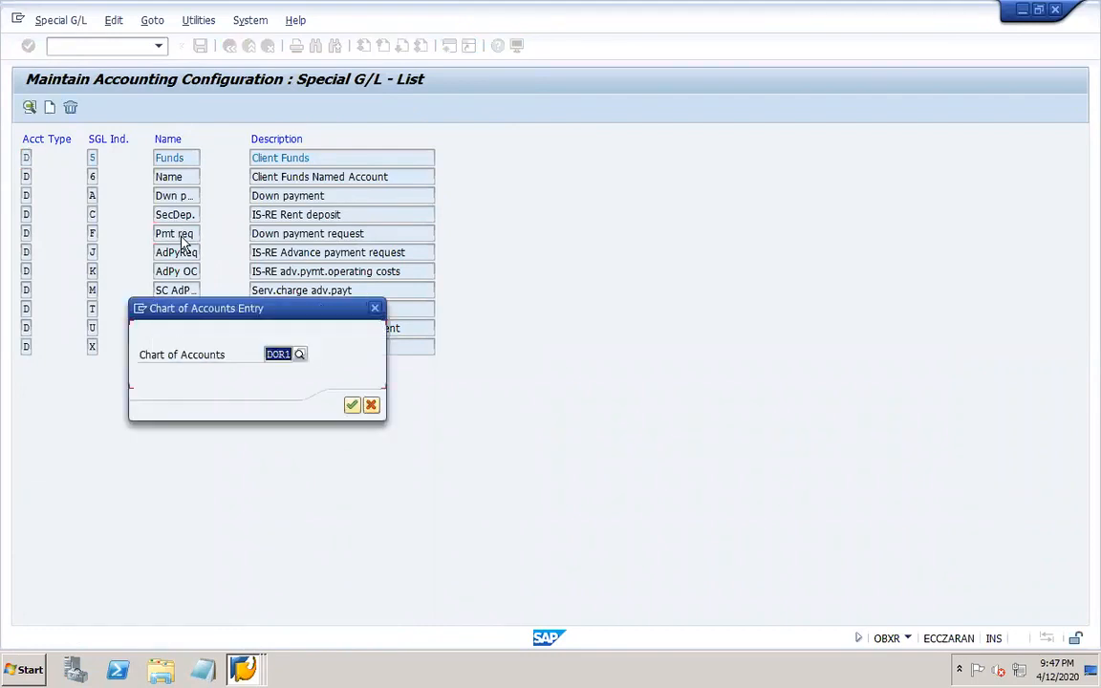
{"action": "left_click", "coordinate": [353, 405]}
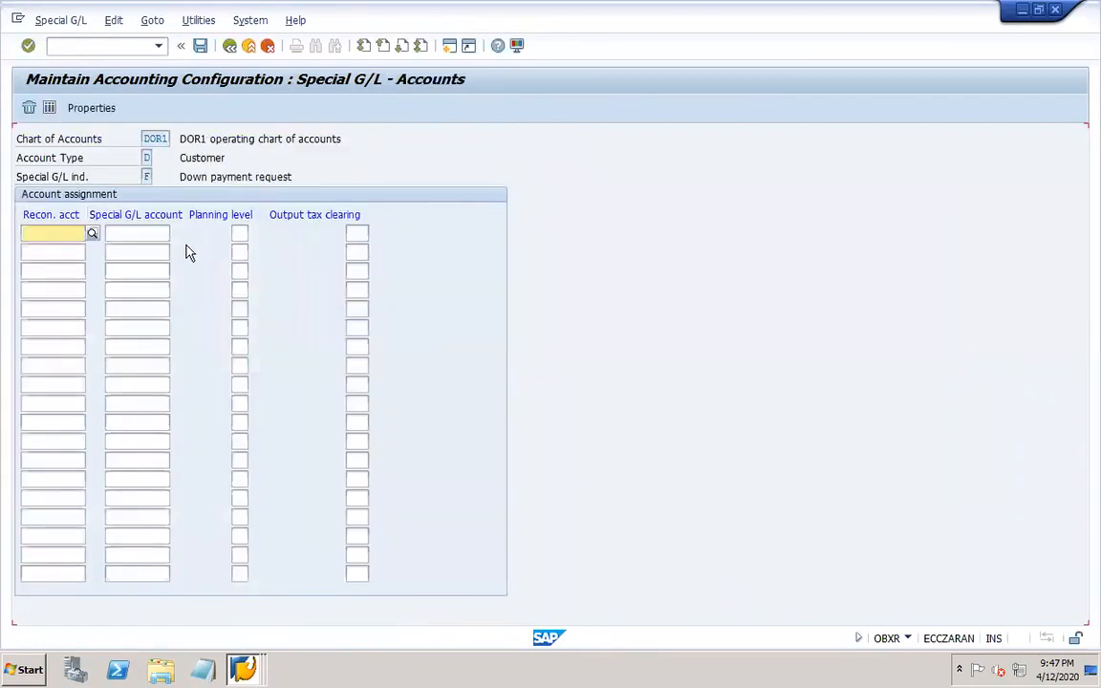
{"action": "left_click", "coordinate": [92, 236]}
{"action": "key", "text": "Return"}
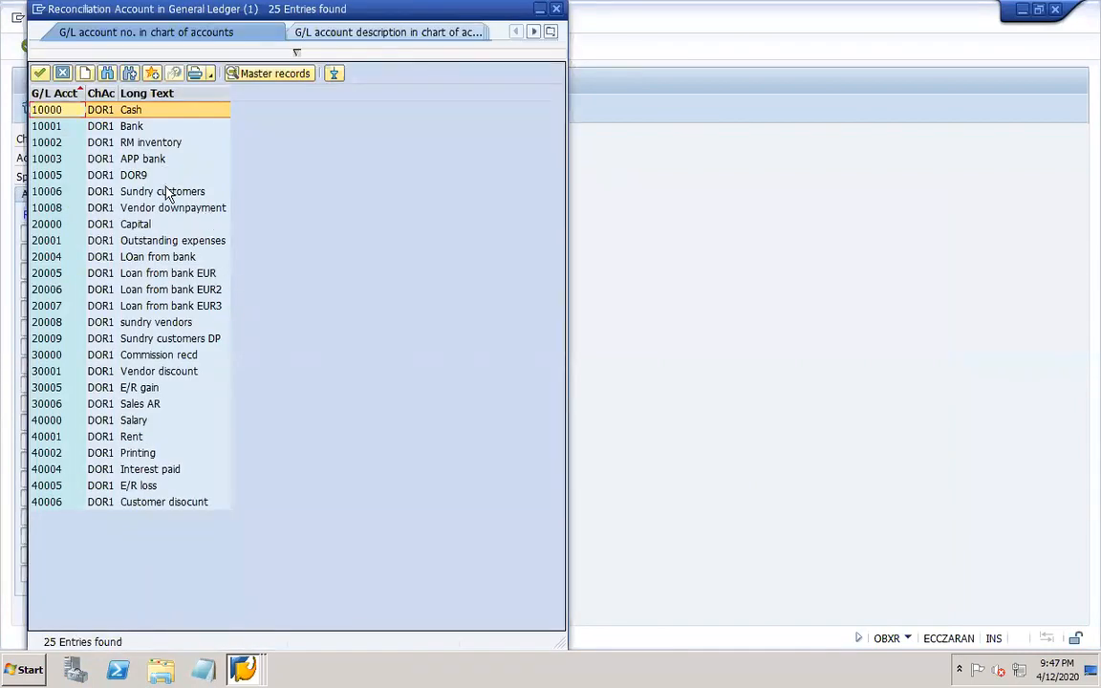
{"action": "double_click", "coordinate": [167, 193]}
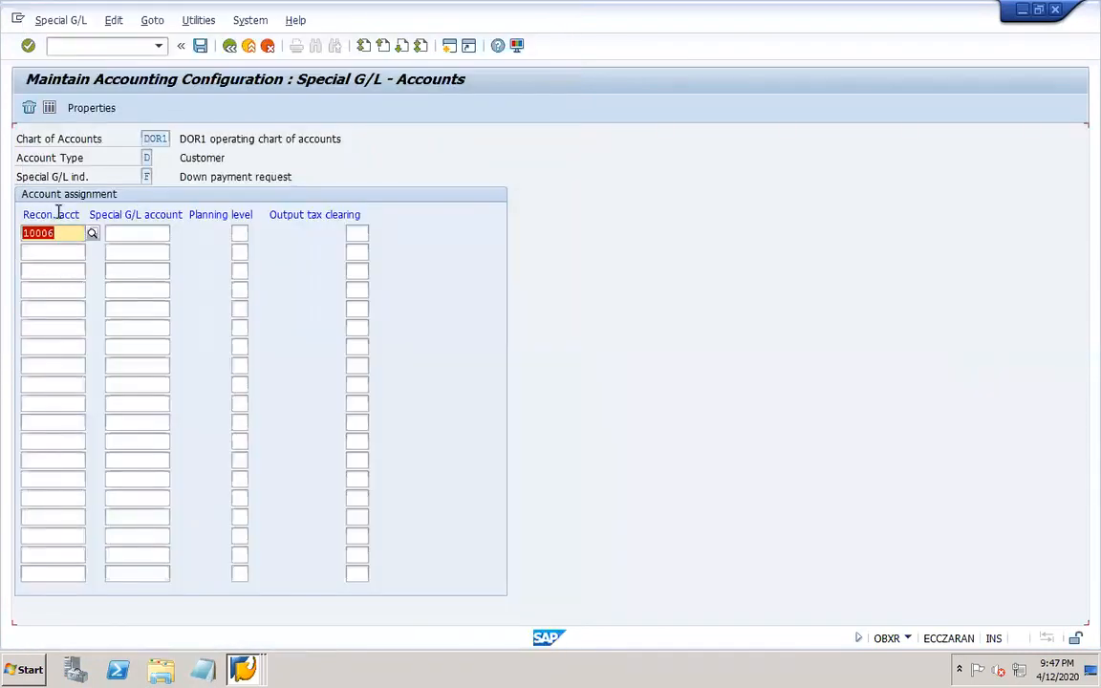
Assign special G/L account 20009 to the down payment request and save it under the DOR1 Translation customizing request
{"action": "left_click", "coordinate": [130, 232]}
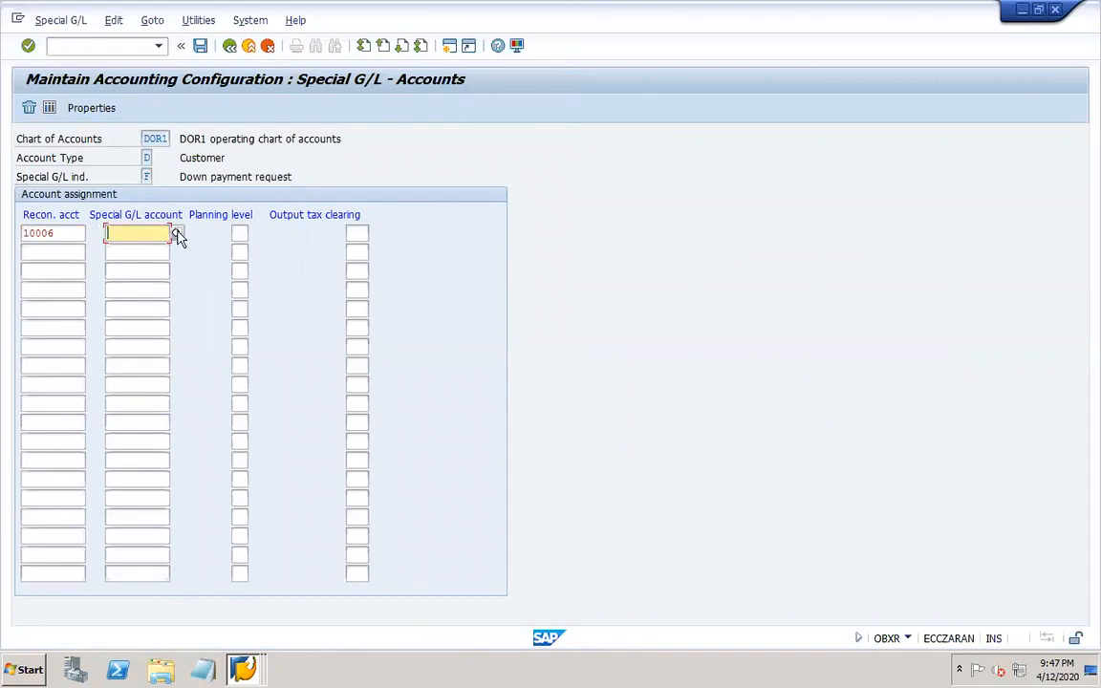
{"action": "left_click", "coordinate": [177, 234]}
{"action": "key", "text": "Return"}
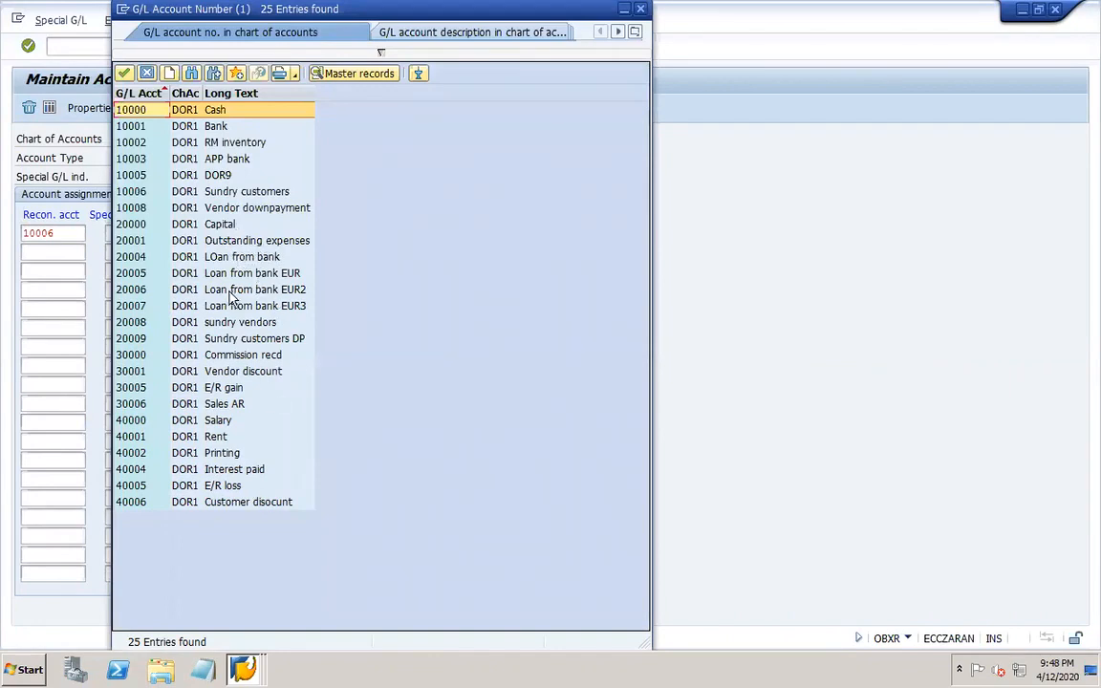
{"action": "double_click", "coordinate": [249, 339]}
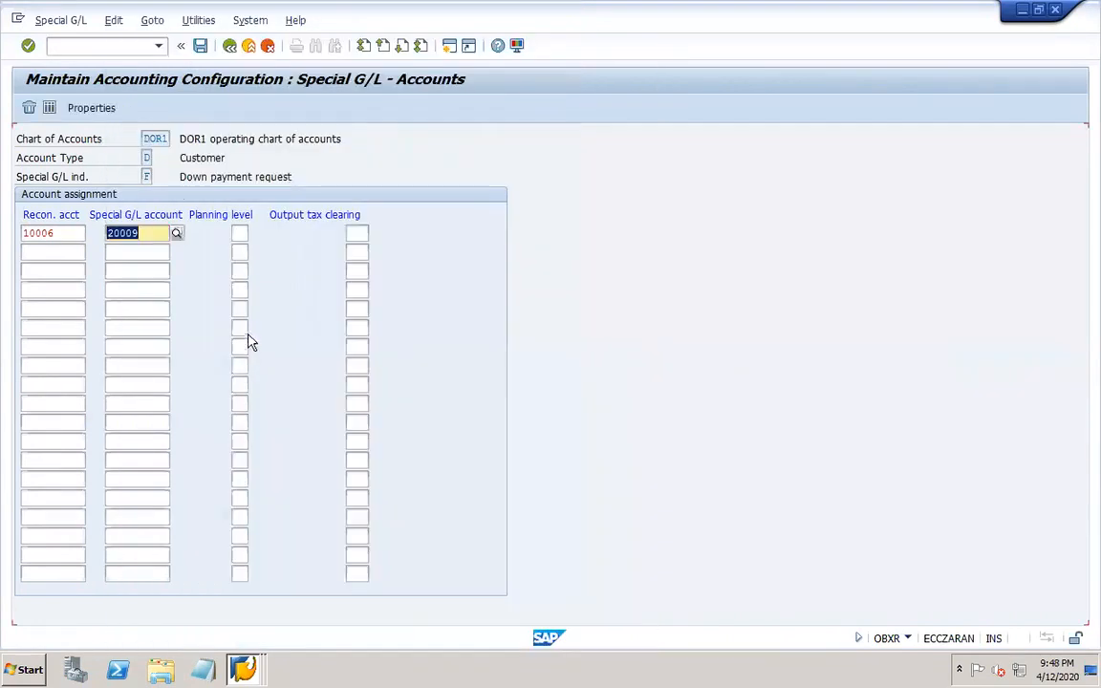
{"action": "left_click", "coordinate": [201, 46]}
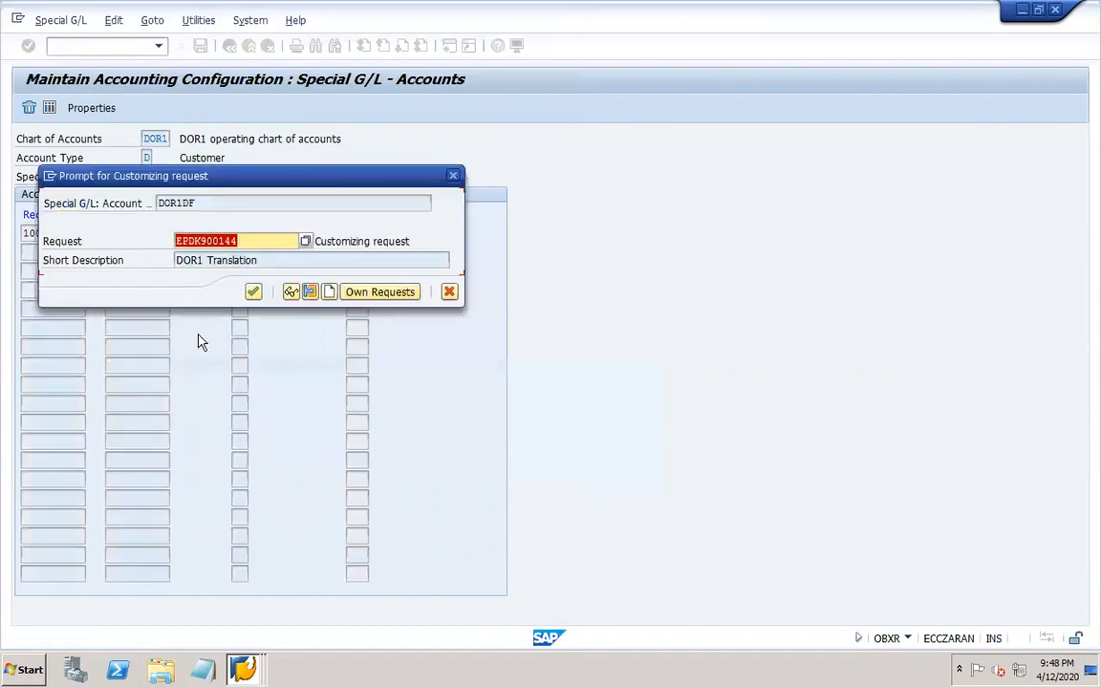
{"action": "left_click", "coordinate": [253, 293]}
Review the down payment request's properties and posting keys, save, and return to the special G/L list
{"action": "left_click", "coordinate": [92, 108]}
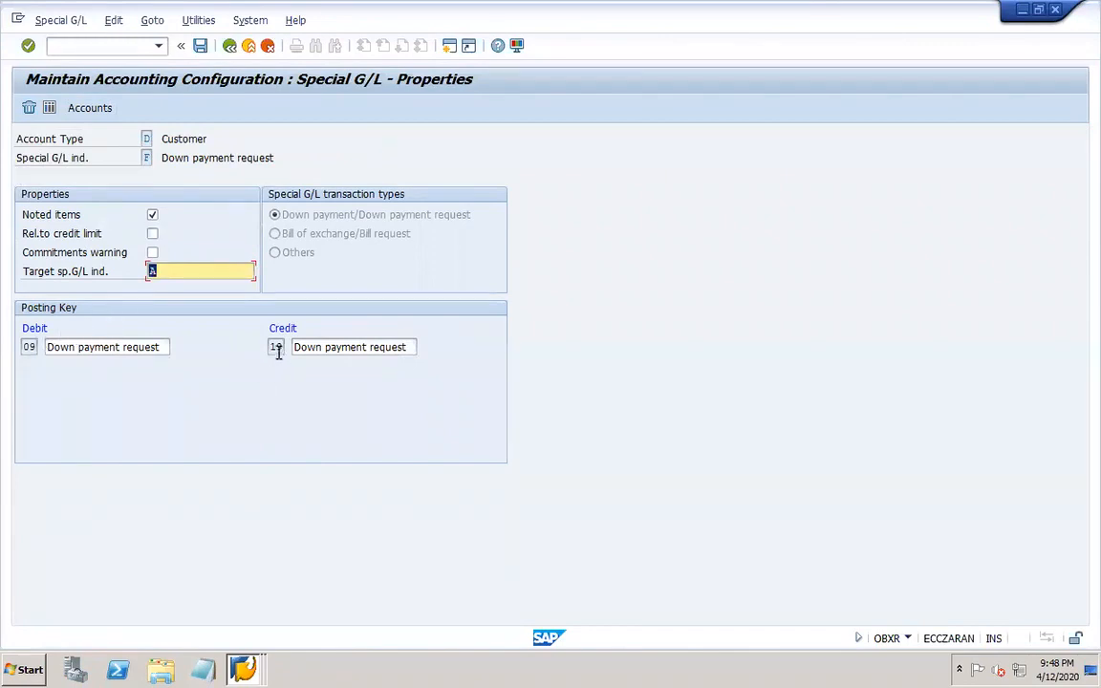
{"action": "left_click", "coordinate": [200, 46]}
{"action": "left_click", "coordinate": [229, 46]}
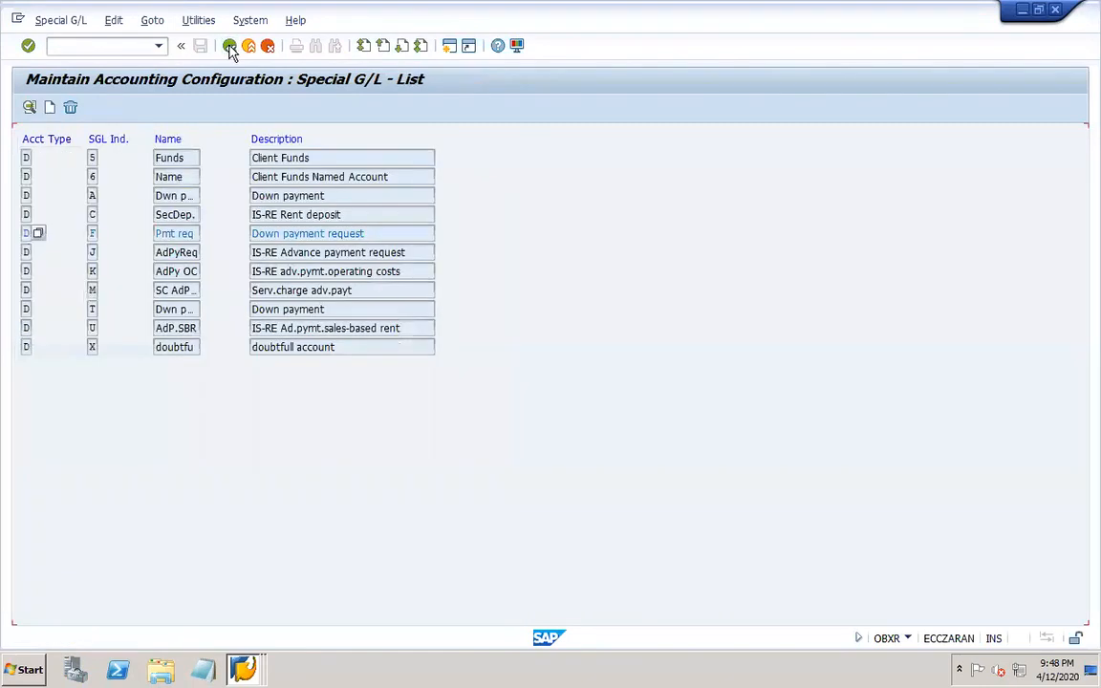
For customer Down payment (A), assign reconciliation account 10006 and special G/L account 20009, and save under the DOR1 Translation request
{"action": "double_click", "coordinate": [91, 195]}
{"action": "left_click", "coordinate": [63, 235]}
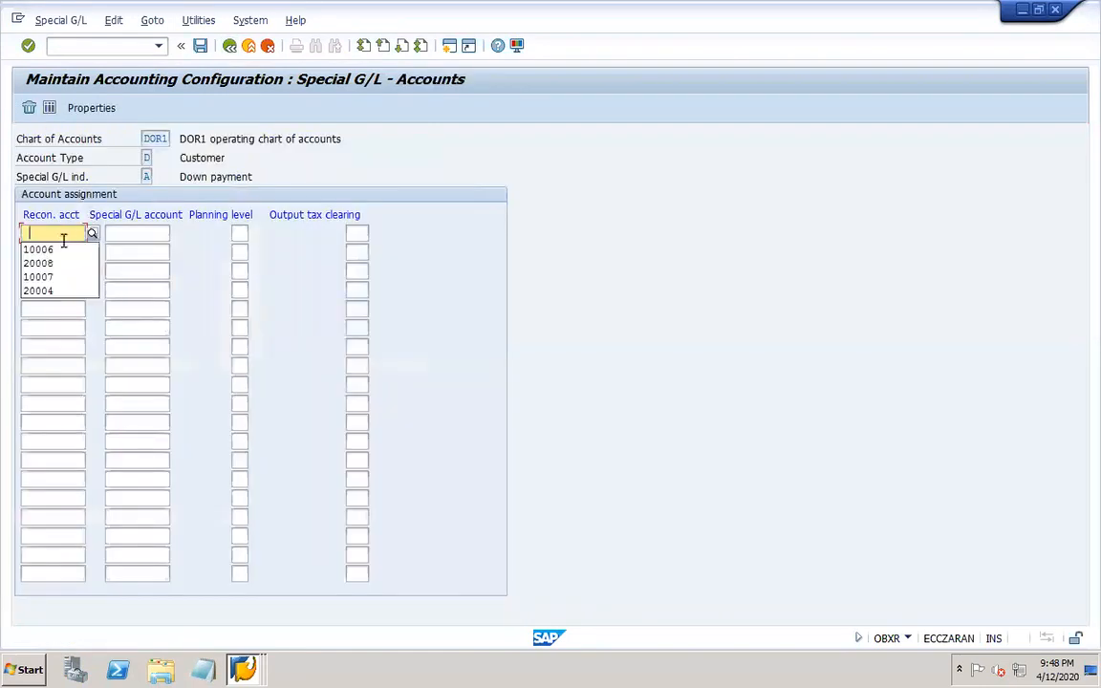
{"action": "left_click", "coordinate": [50, 249]}
{"action": "left_click", "coordinate": [142, 234]}
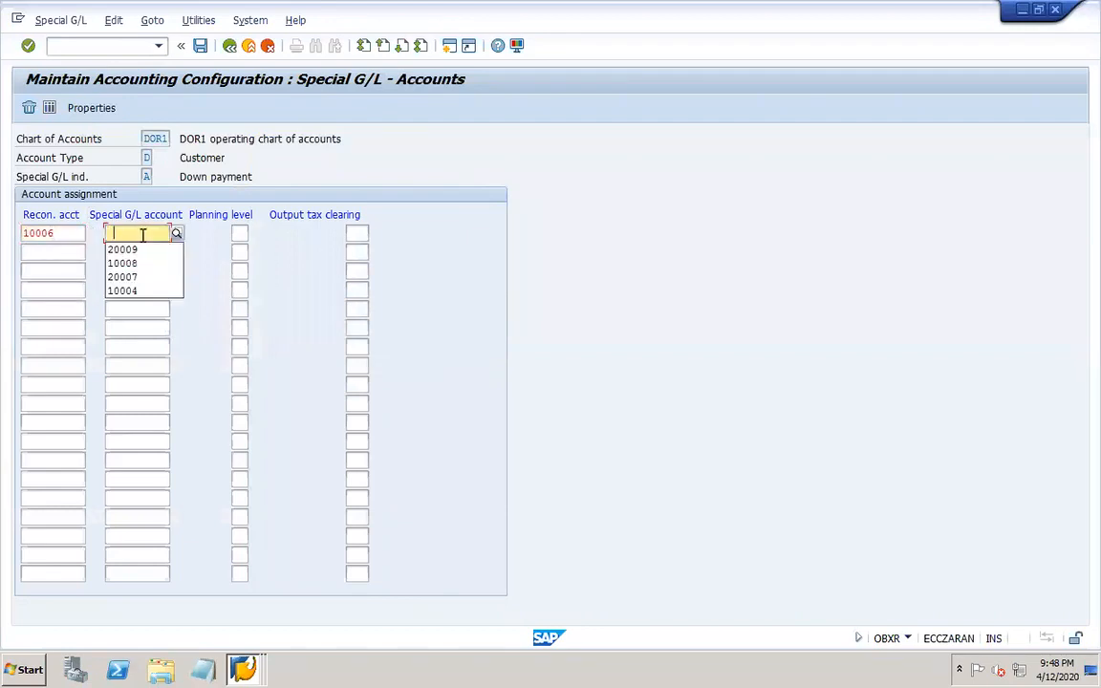
{"action": "left_click", "coordinate": [134, 250]}
{"action": "left_click", "coordinate": [199, 46]}
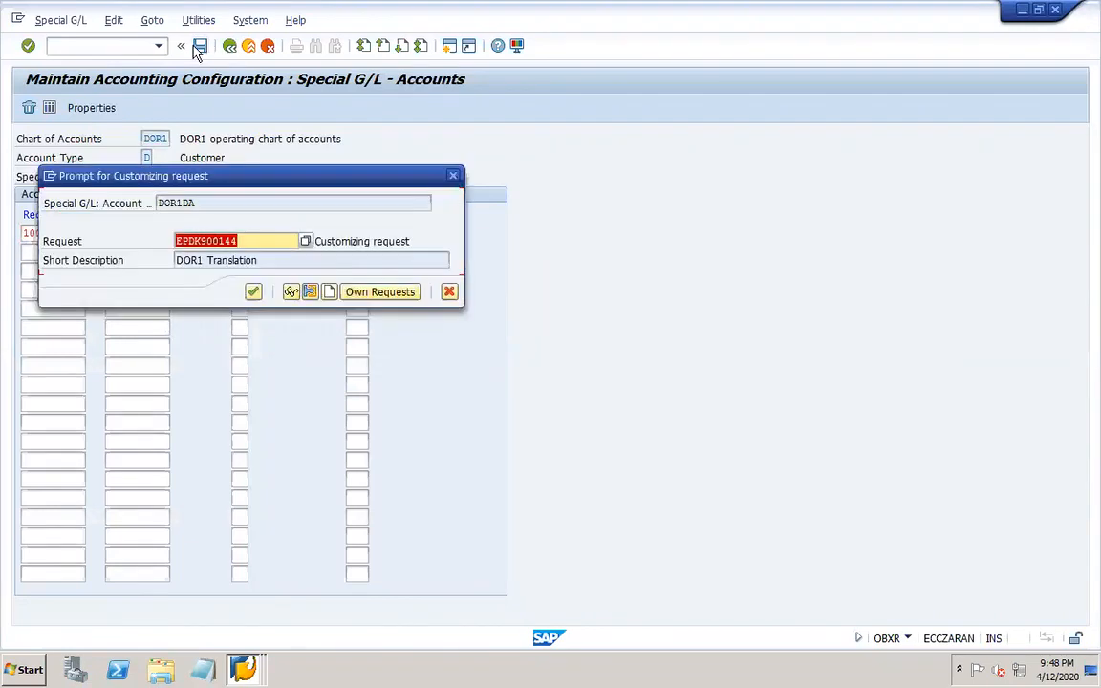
{"action": "left_click", "coordinate": [251, 292]}
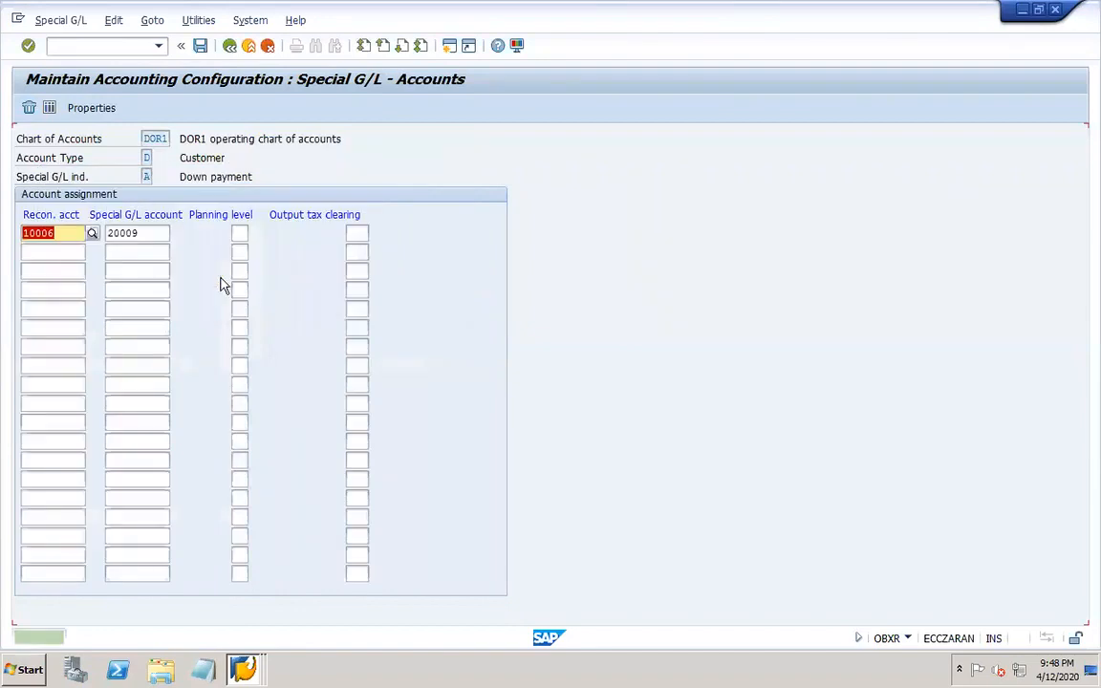
Review the properties and posting keys of special G/L indicator A, save, and return to the list
{"action": "left_click", "coordinate": [100, 112]}
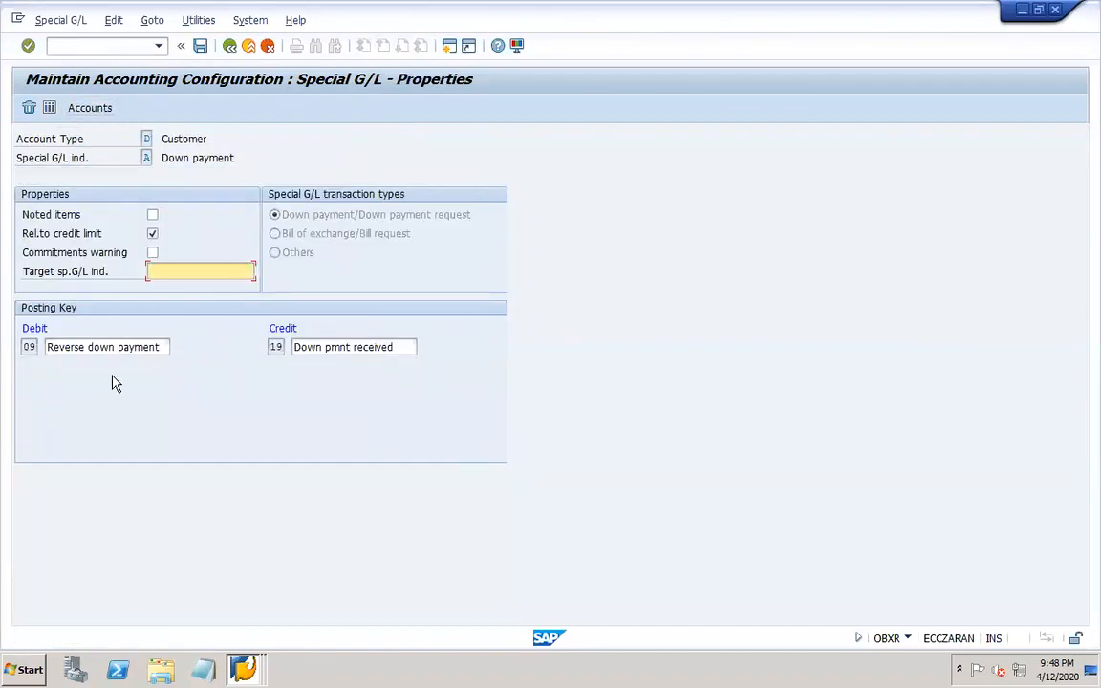
{"action": "left_click", "coordinate": [200, 48]}
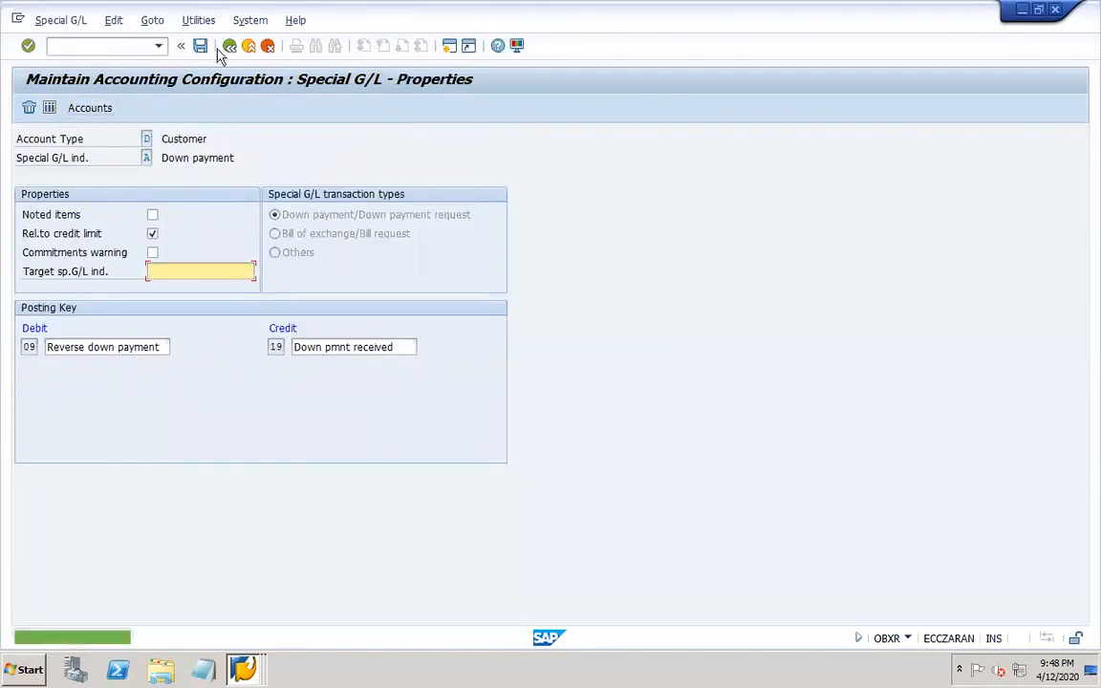
{"action": "left_click", "coordinate": [230, 47]}
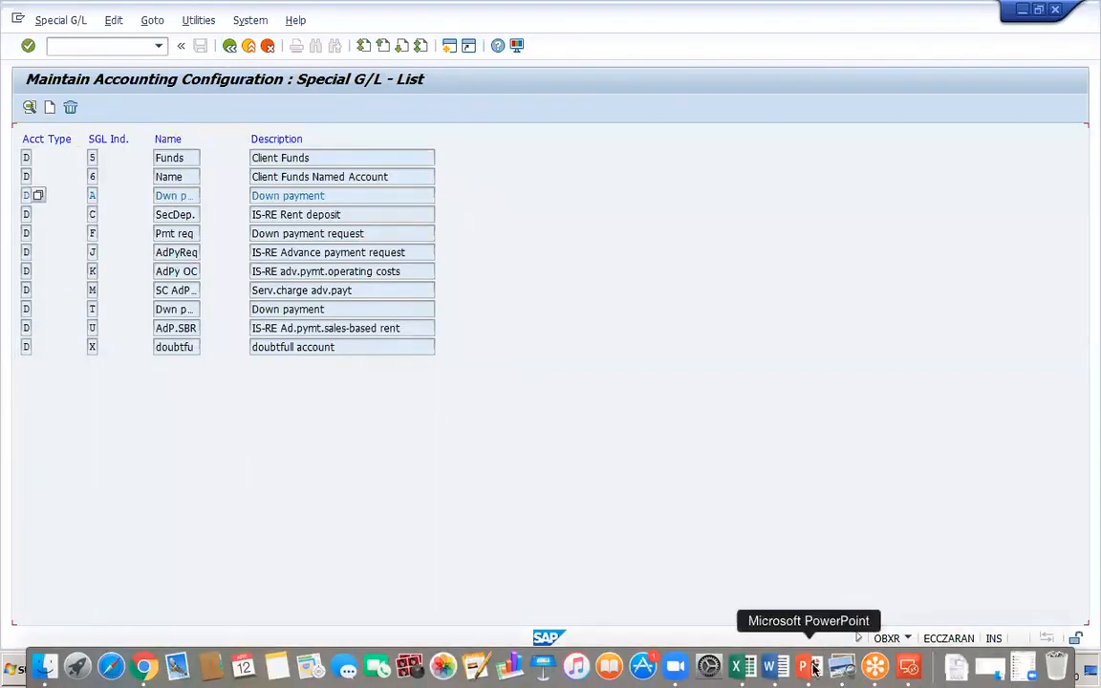
Switch to the PowerPoint worknotes and add the lines "GL account" and "OBXR" under "Special GL:" on slide 31
{"action": "left_click", "coordinate": [804, 666]}
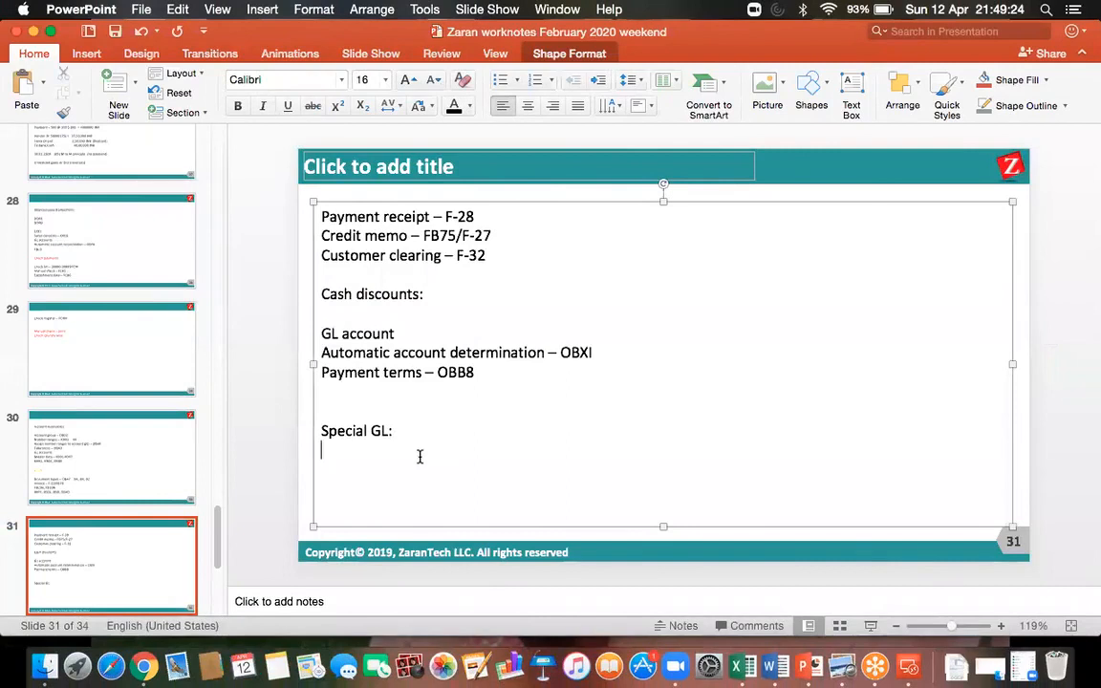
{"action": "type", "text": "ount "}
{"action": "type", "text": "OB"}
{"action": "type", "text": "X"}
{"action": "type", "text": "R"}
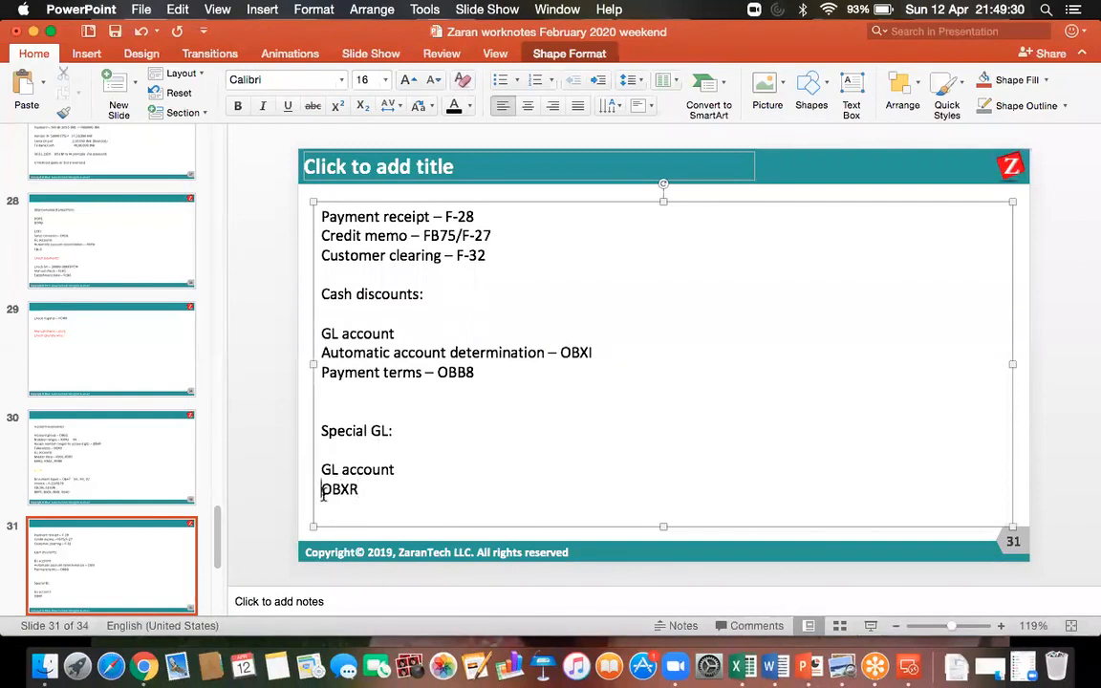
Extend the last line to "Account determination – OBXR" and save the presentation
{"action": "left_click", "coordinate": [323, 491]}
{"action": "type", "text": "Account det"}
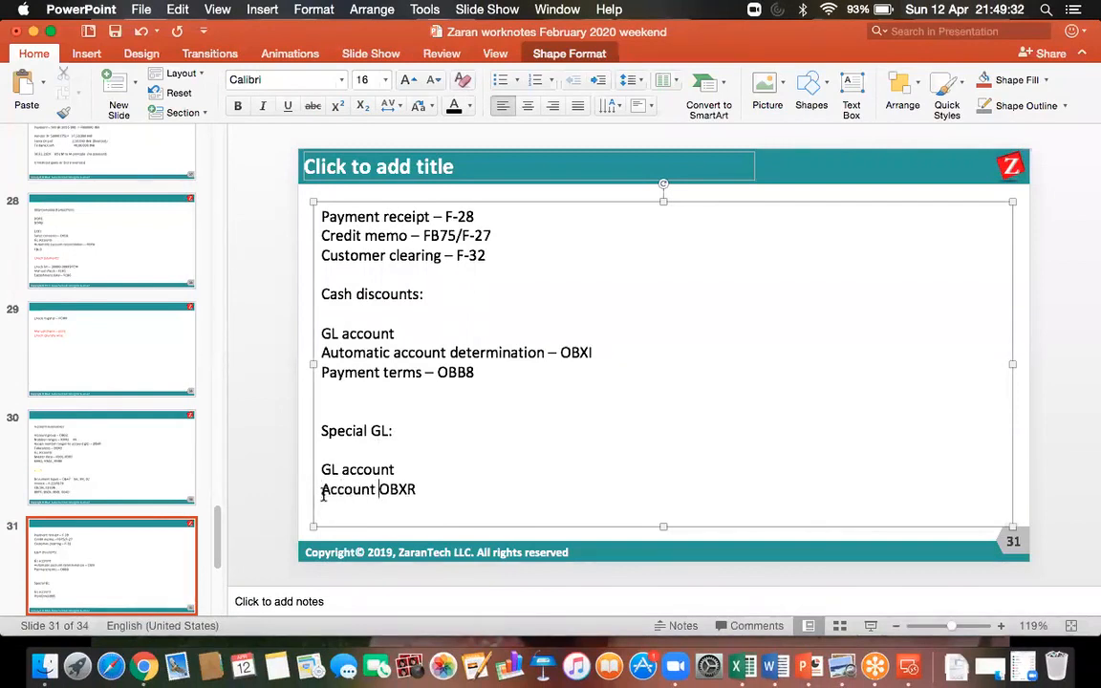
{"action": "type", "text": "ermination "}
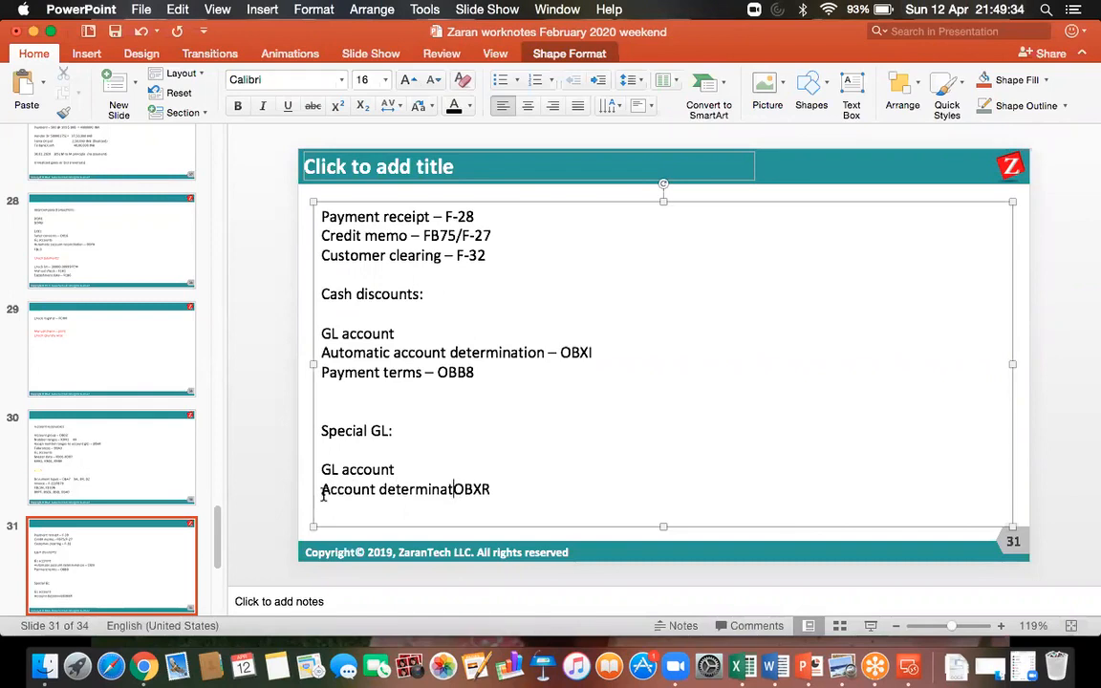
{"action": "type", "text": "-"}
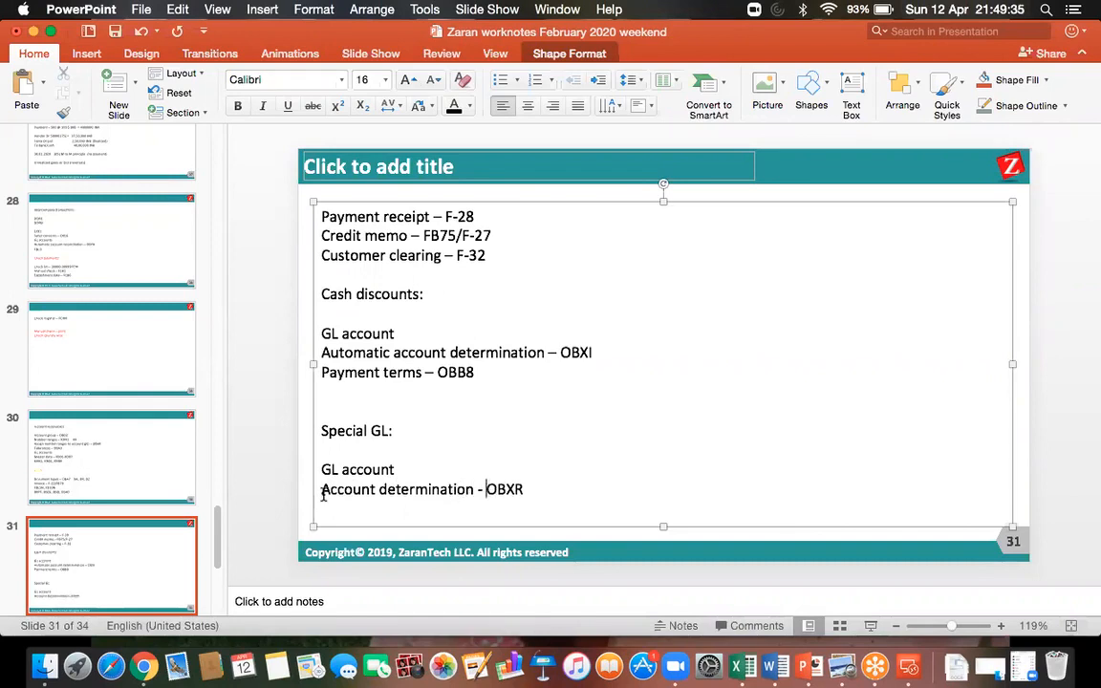
{"action": "left_click", "coordinate": [116, 35]}
{"action": "key", "text": "Return"}
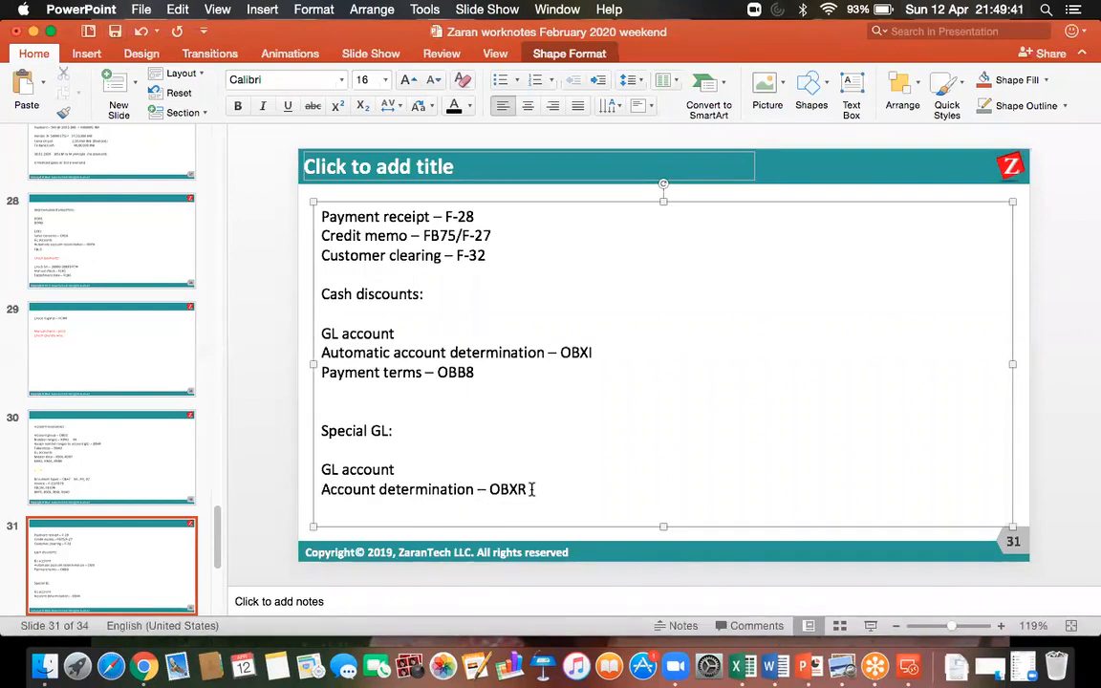
{"action": "left_click", "coordinate": [114, 34]}
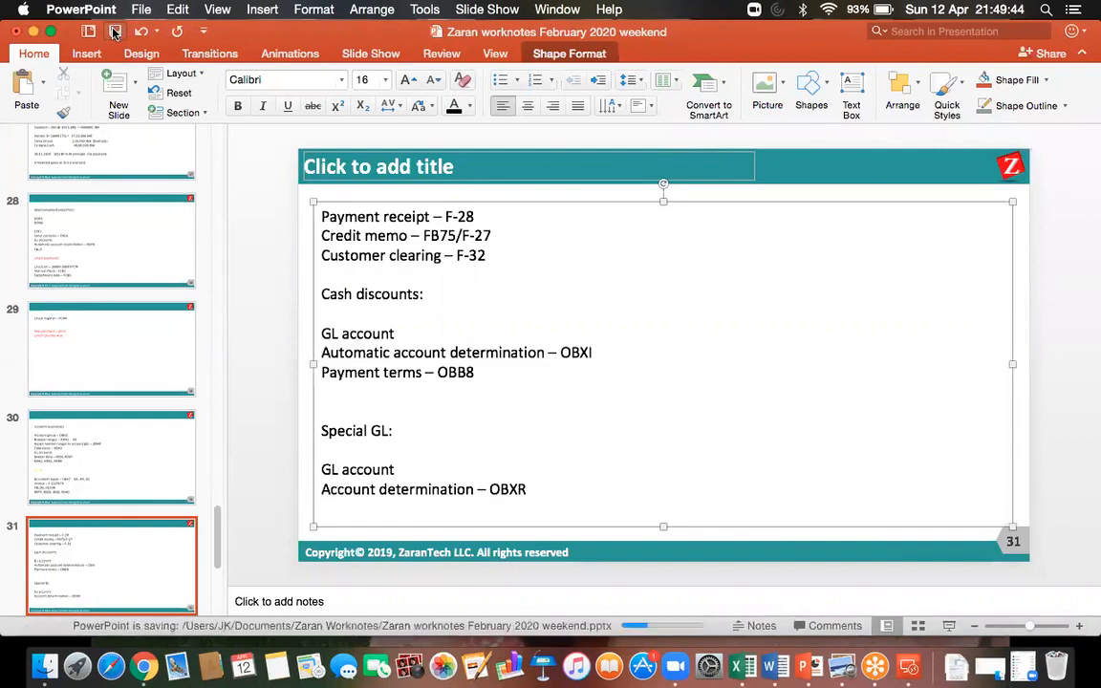
Switch to SAP, return to Easy Access, and open the customer down payment request F-37 under Accounts Receivable document entry
{"action": "left_click", "coordinate": [908, 666]}
{"action": "double_click", "coordinate": [710, 243]}
{"action": "left_click", "coordinate": [122, 46]}
{"action": "type", "text": "/n"}
{"action": "key", "text": "Return"}
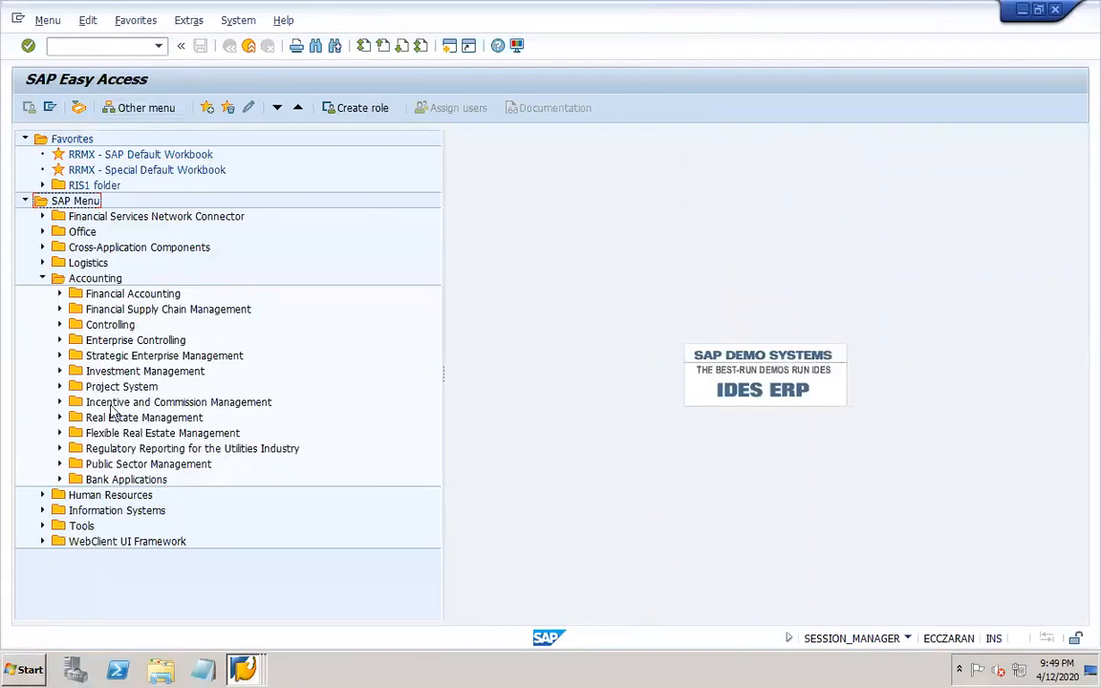
{"action": "left_click", "coordinate": [60, 294]}
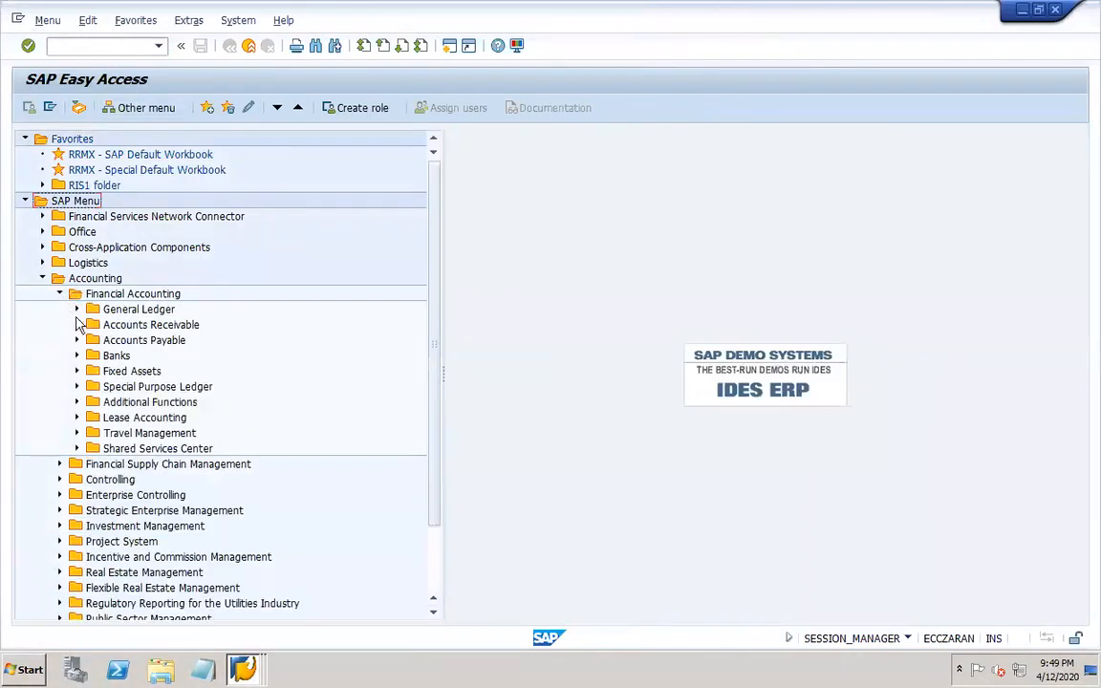
{"action": "left_click", "coordinate": [78, 325]}
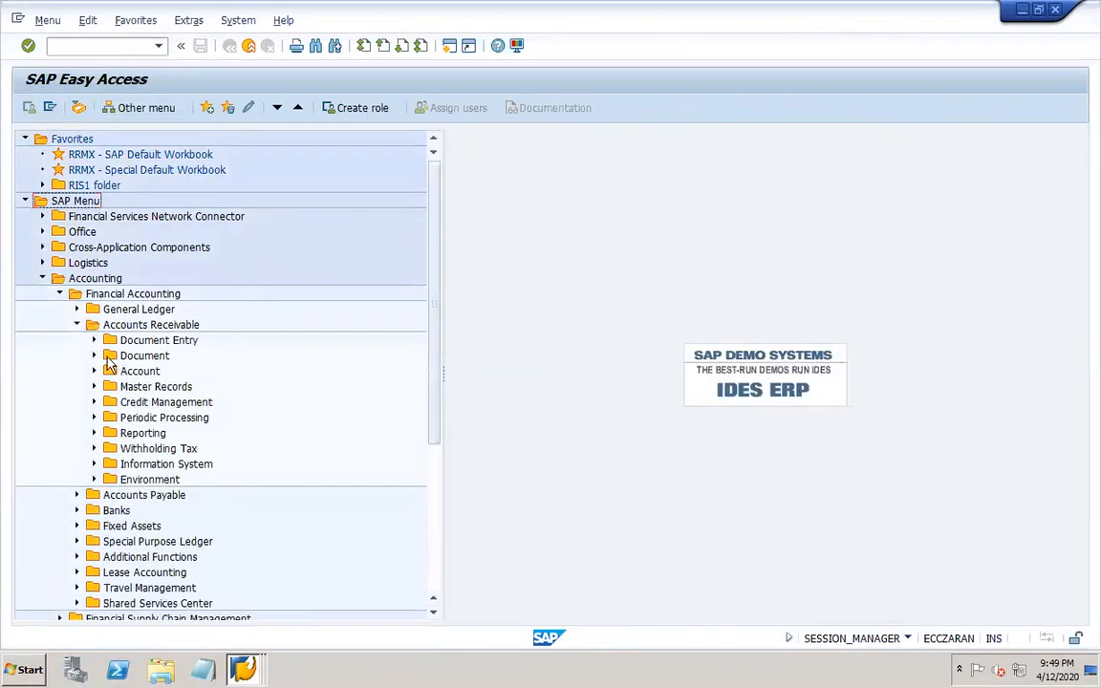
{"action": "left_click", "coordinate": [93, 340]}
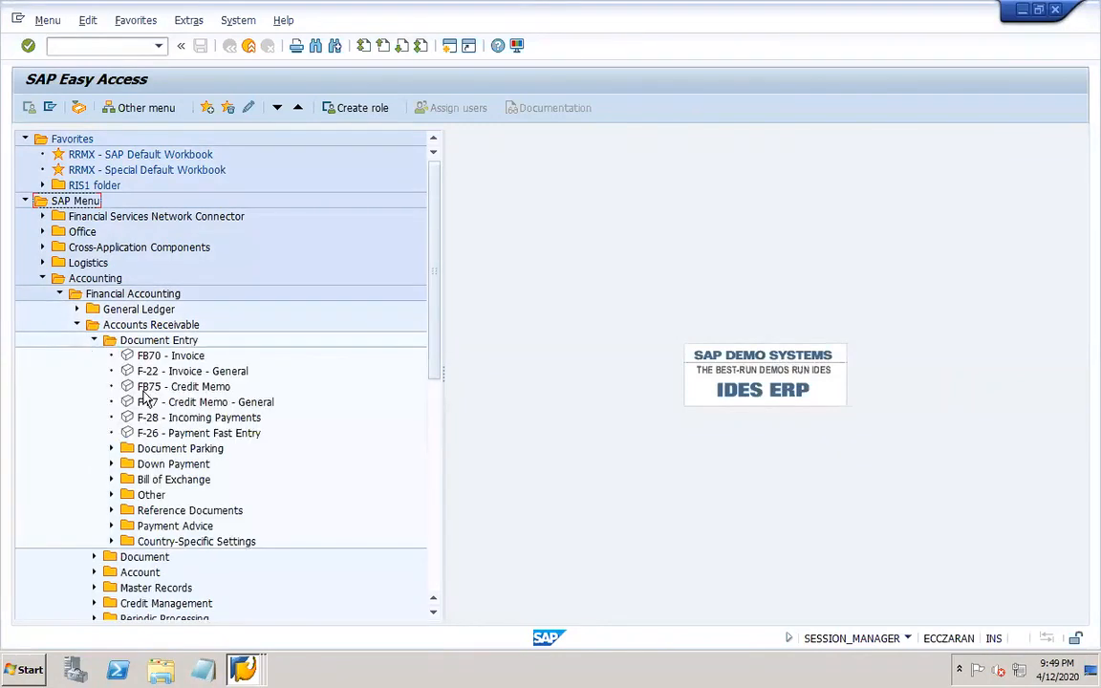
{"action": "left_click", "coordinate": [111, 463]}
{"action": "double_click", "coordinate": [167, 479]}
Set both the document date and the posting date of the down payment request to 01.01.2020
{"action": "key", "text": "space"}
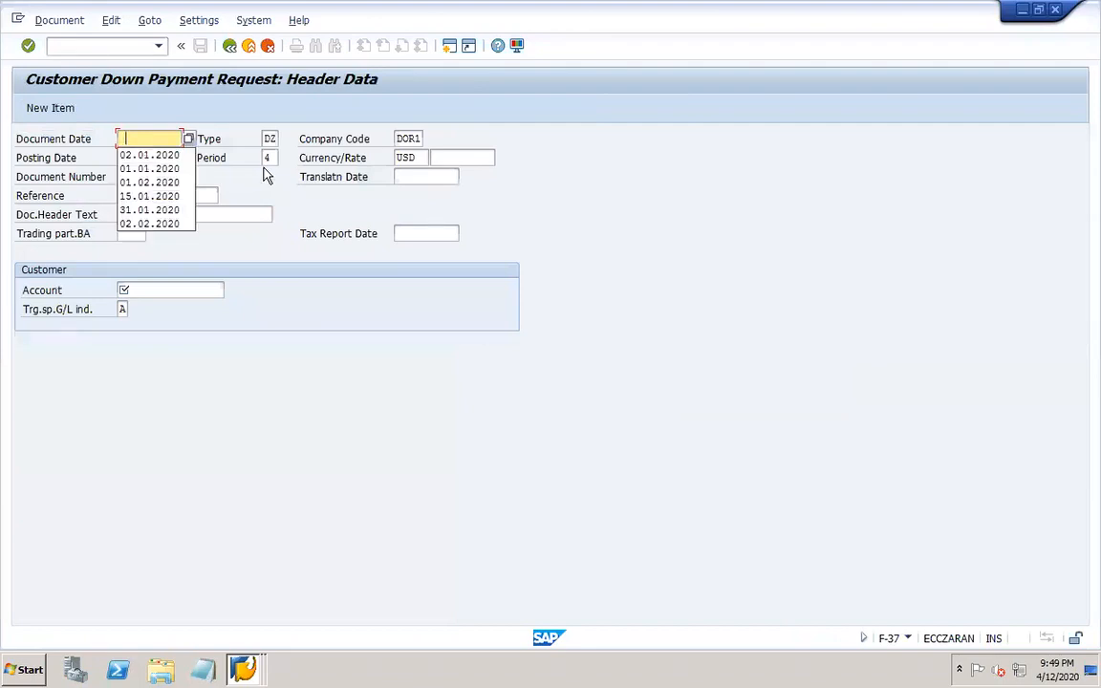
{"action": "left_click", "coordinate": [156, 169]}
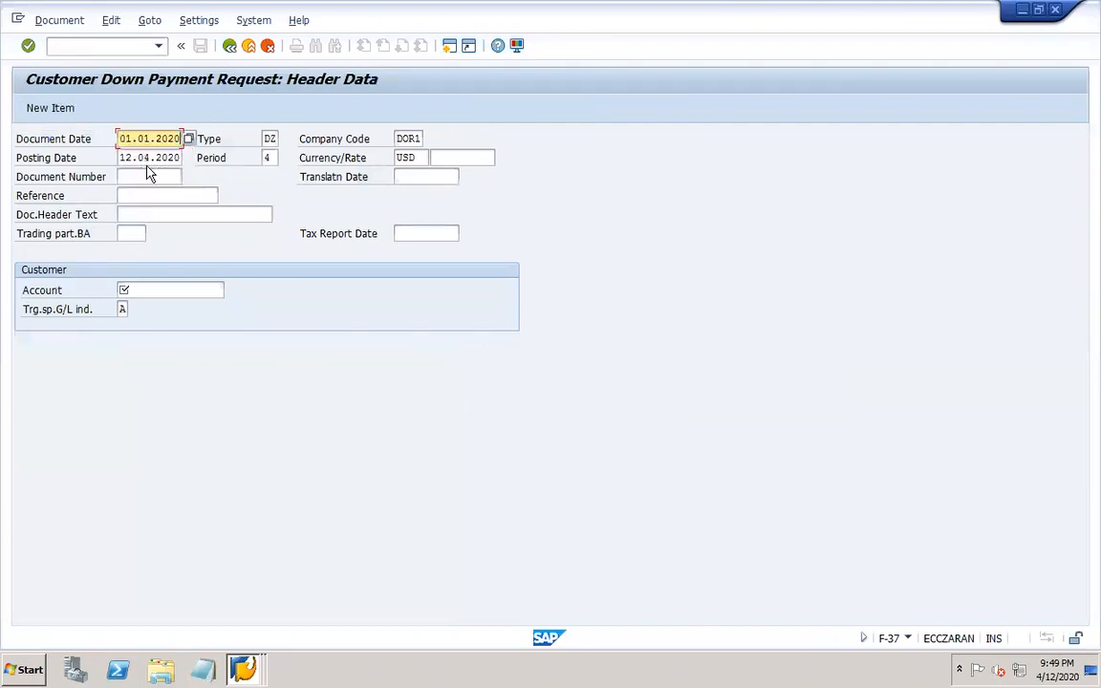
{"action": "key", "text": "Tab"}
{"action": "key", "text": "Tab"}
{"action": "key", "text": "Tab"}
{"action": "key", "text": "space"}
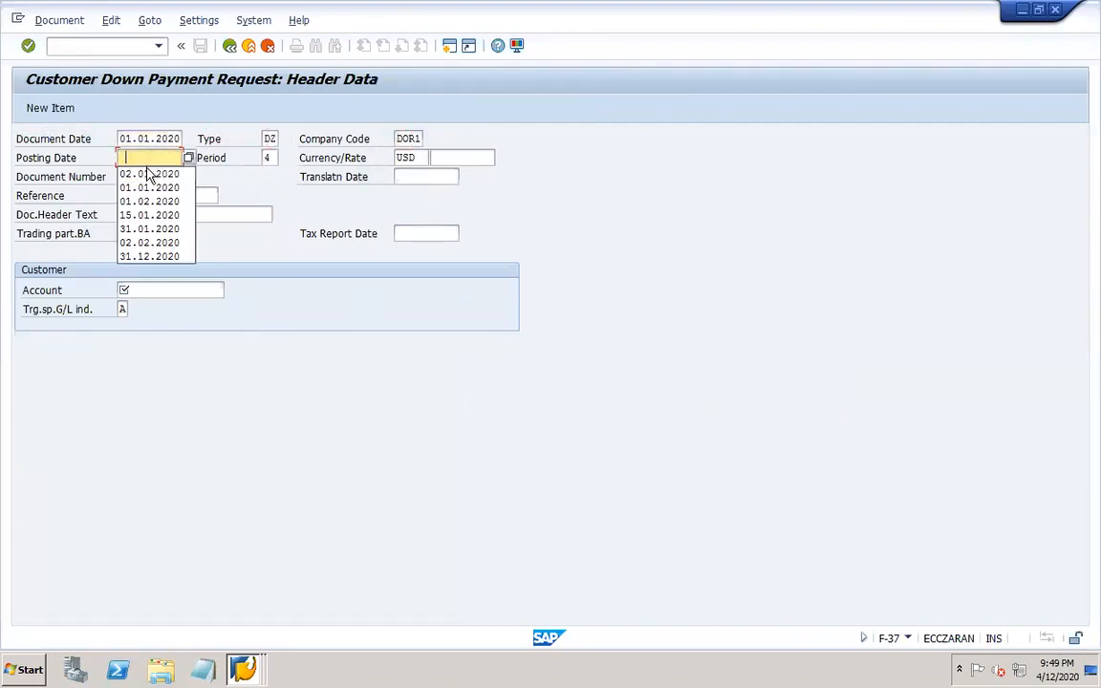
{"action": "left_click", "coordinate": [157, 190]}
Enter customer DOR1-CUST1 with target special G/L indicator A and continue to the customer item of the request
{"action": "left_click", "coordinate": [154, 289]}
{"action": "key", "text": "space"}
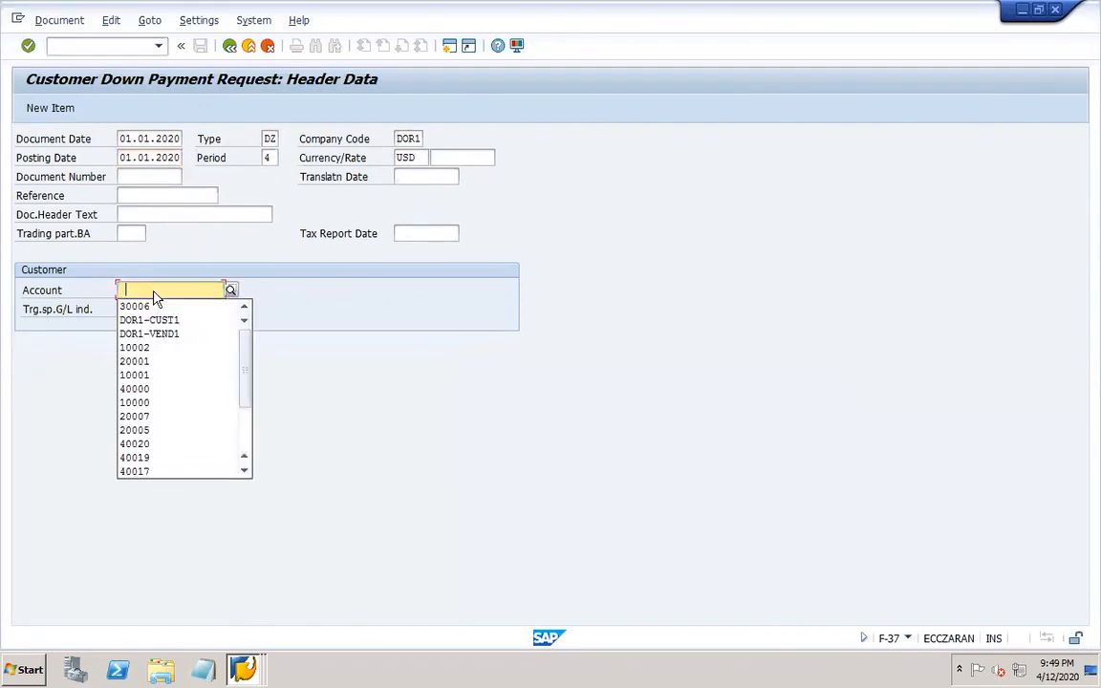
{"action": "left_click", "coordinate": [187, 324]}
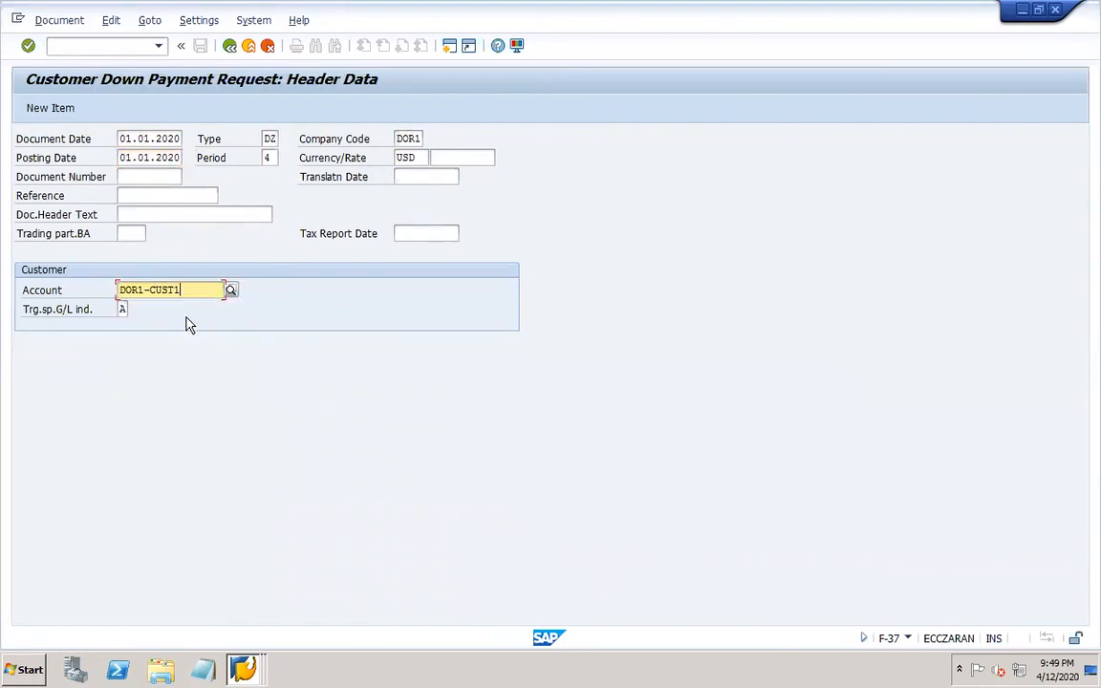
{"action": "left_click", "coordinate": [122, 311]}
{"action": "type", "text": "A"}
{"action": "key", "text": "Return"}
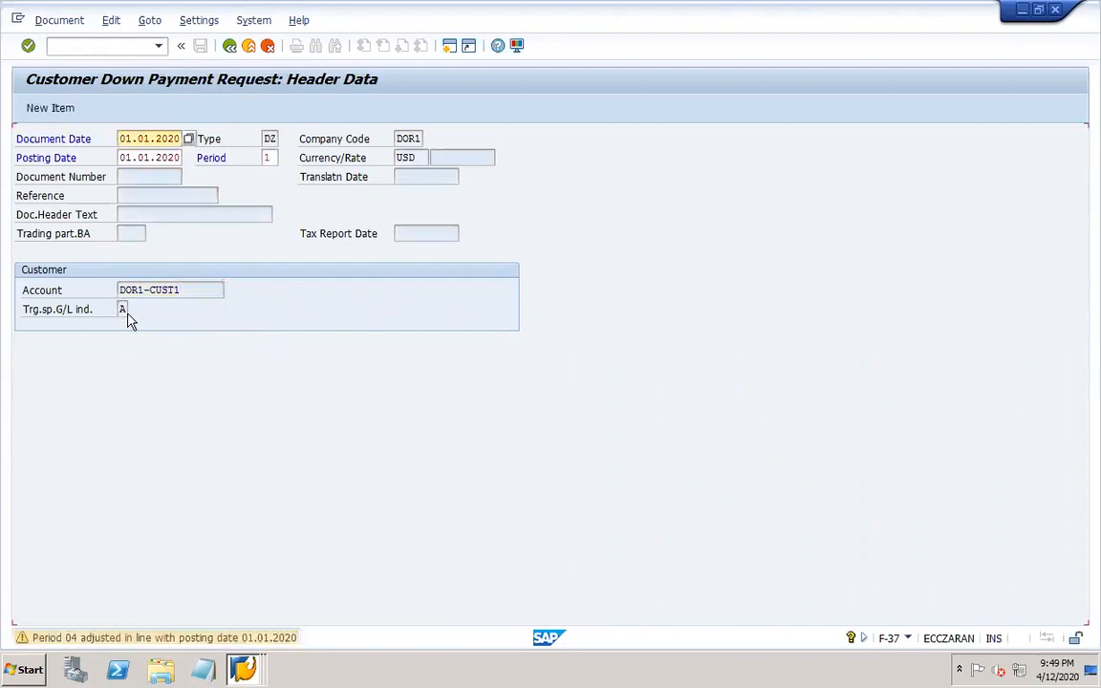
{"action": "key", "text": "Return"}
Enter an amount of 5000 USD due on 01.01.2020 and post the down payment request
{"action": "key", "text": "space"}
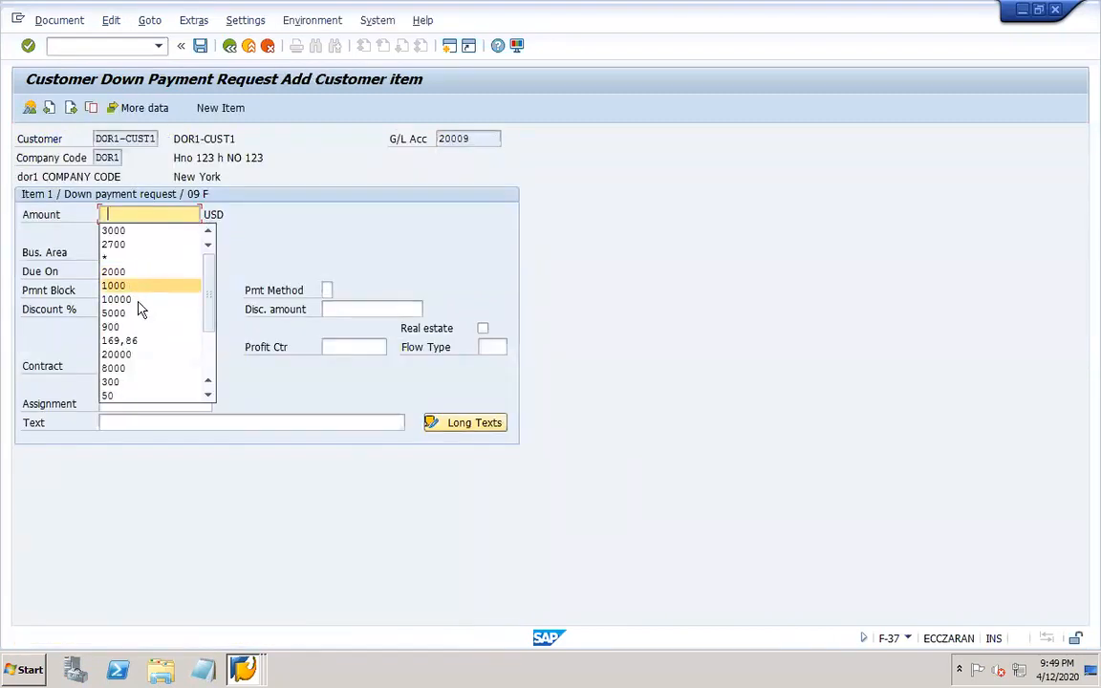
{"action": "left_click", "coordinate": [140, 313]}
{"action": "left_click", "coordinate": [131, 272]}
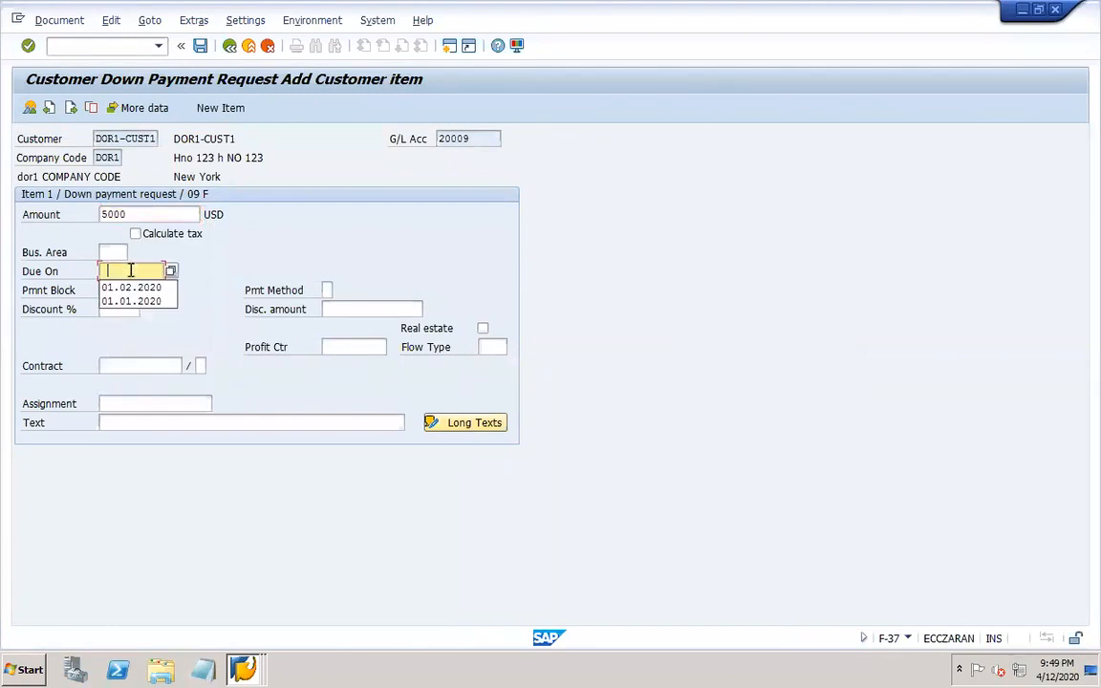
{"action": "left_click", "coordinate": [136, 301]}
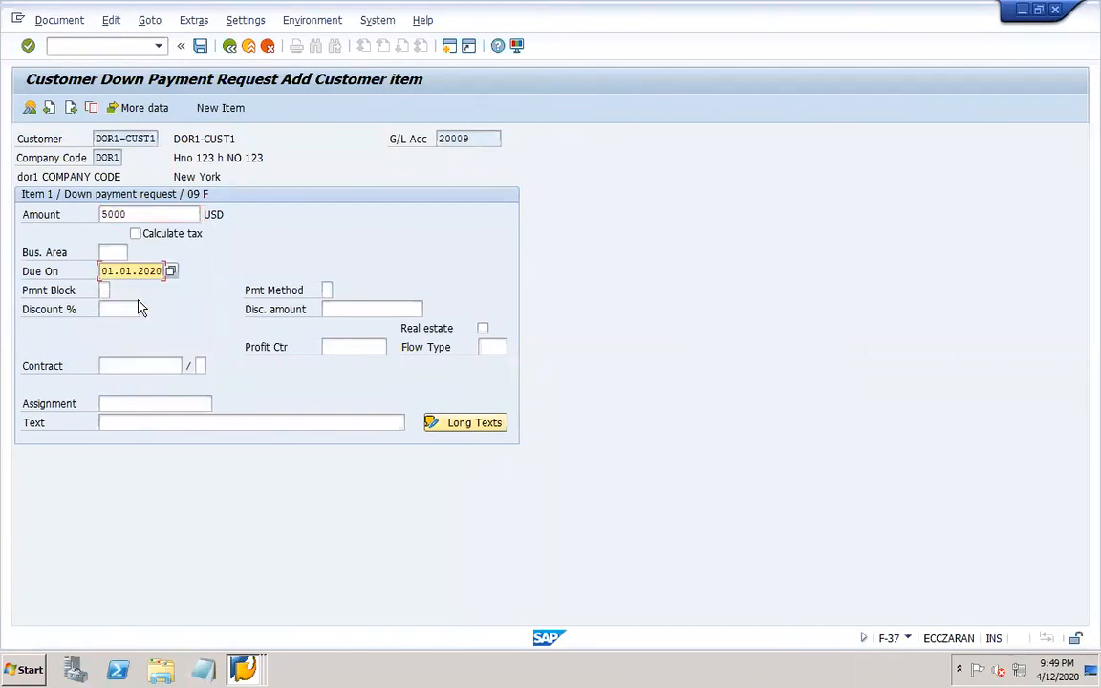
{"action": "left_click", "coordinate": [200, 46]}
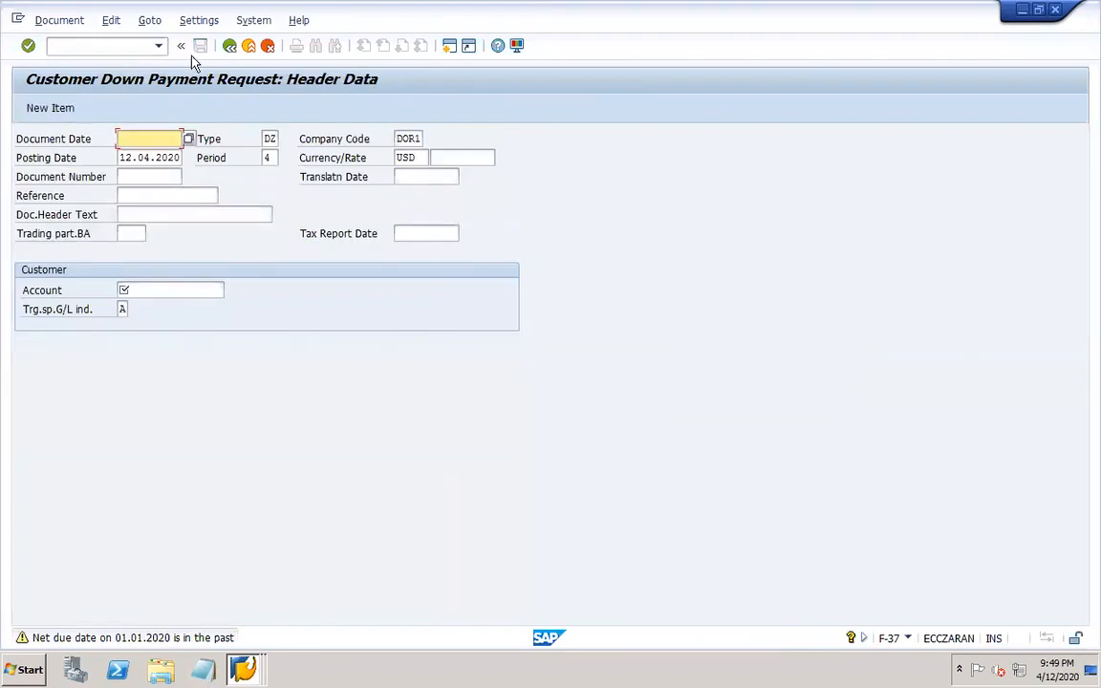
Display the posted request document, and list only the noted items of customer DOR1-CUST1 in Customer Line Item Display
{"action": "left_click", "coordinate": [54, 21]}
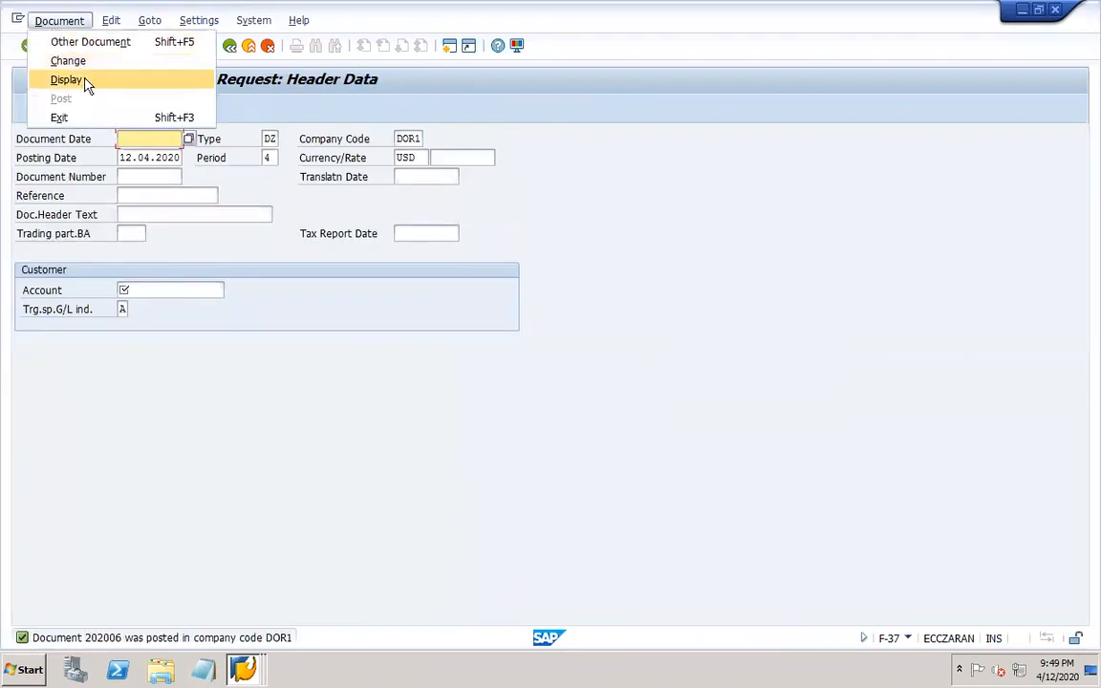
{"action": "left_click", "coordinate": [67, 80]}
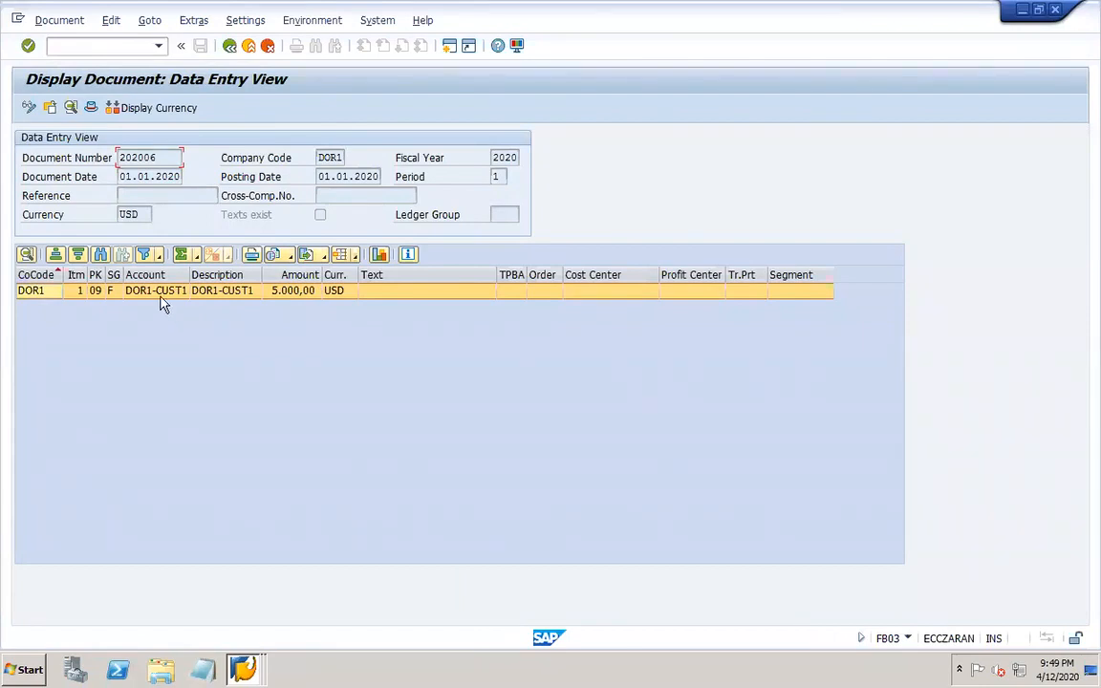
{"action": "left_click", "coordinate": [247, 659]}
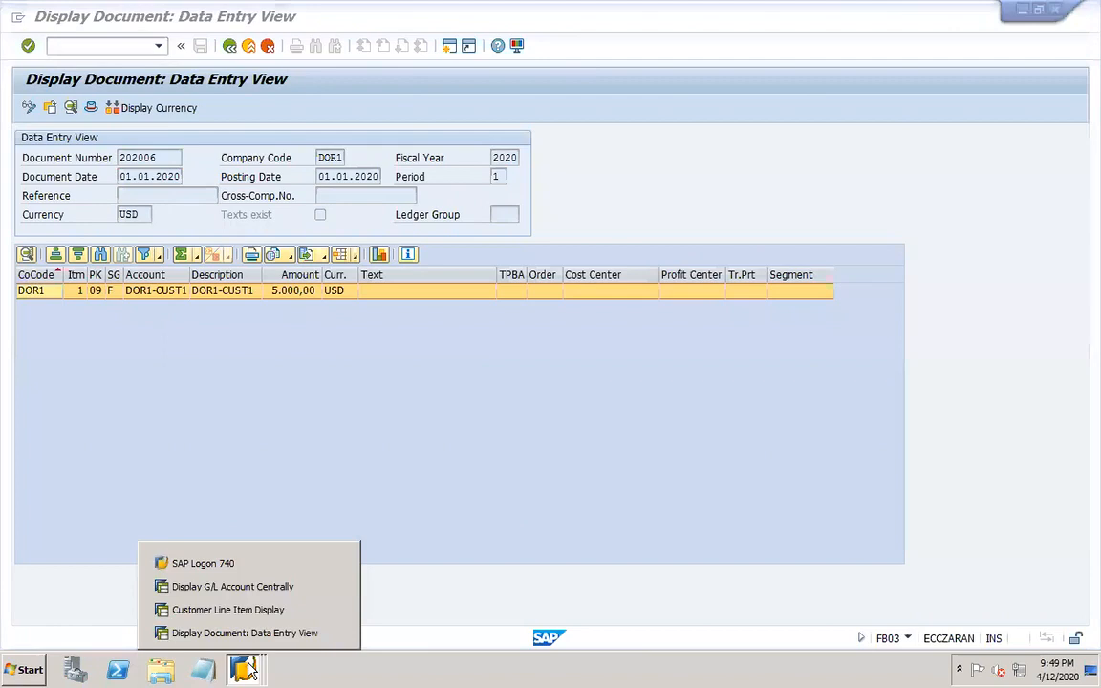
{"action": "left_click", "coordinate": [227, 609]}
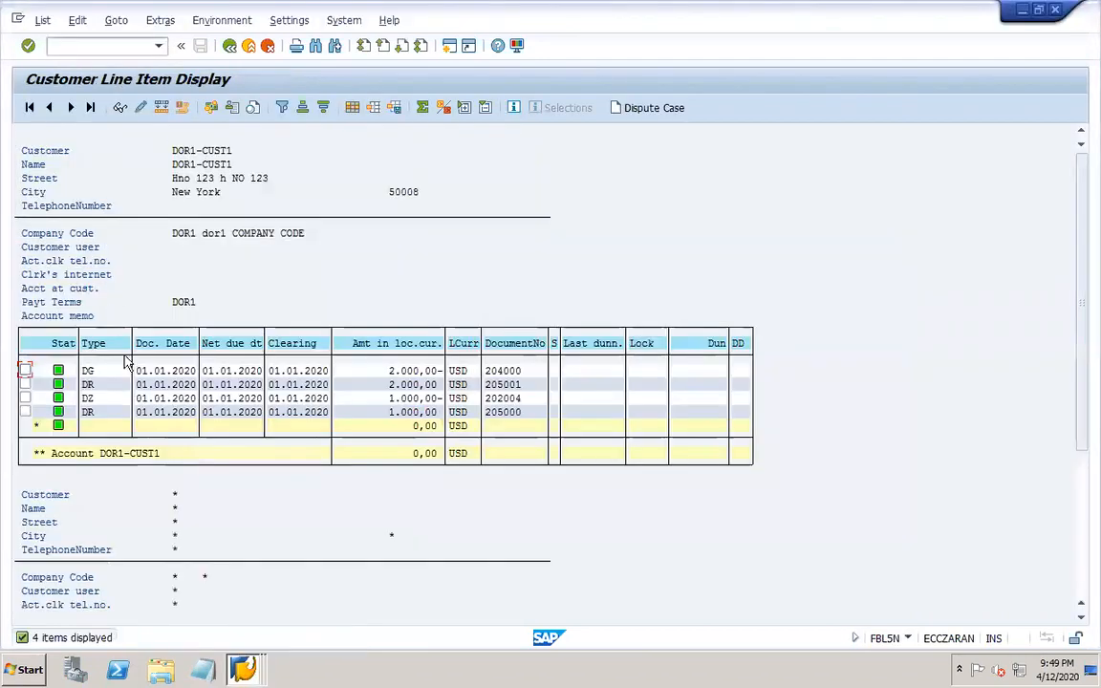
{"action": "left_click", "coordinate": [231, 47]}
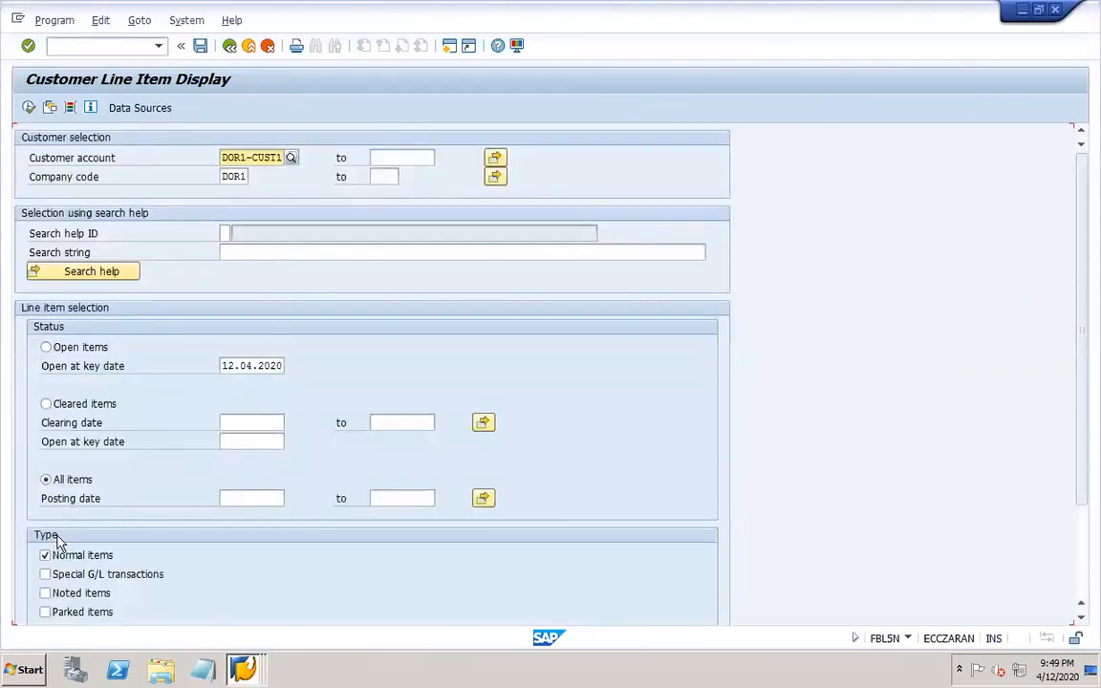
{"action": "left_click", "coordinate": [68, 555]}
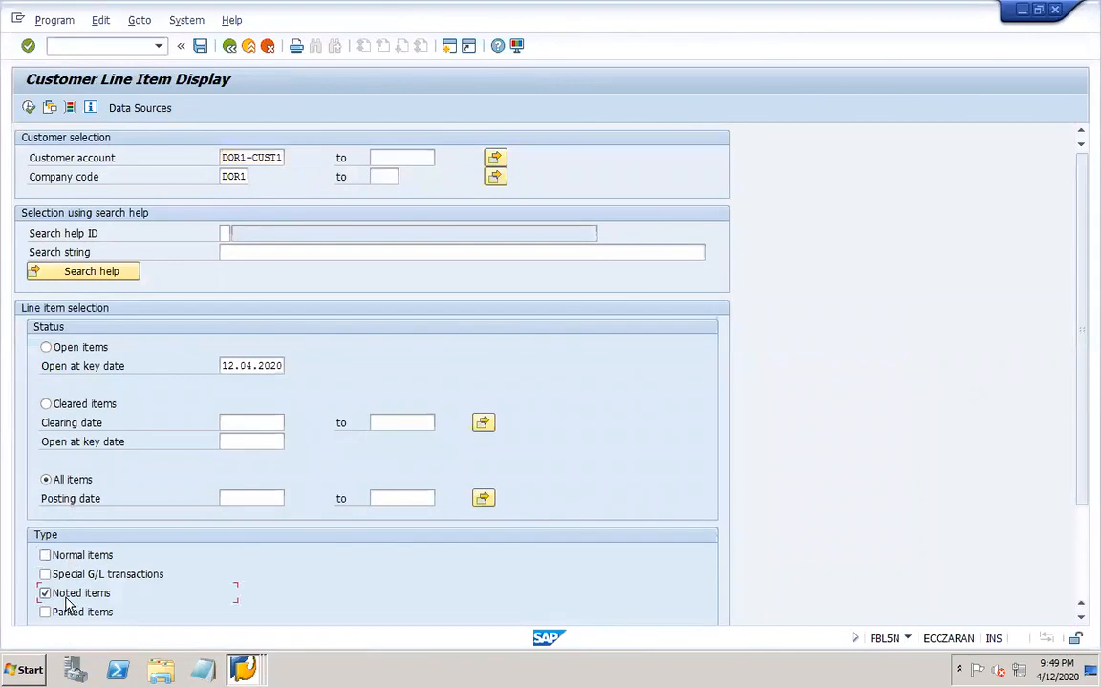
{"action": "left_click", "coordinate": [28, 107]}
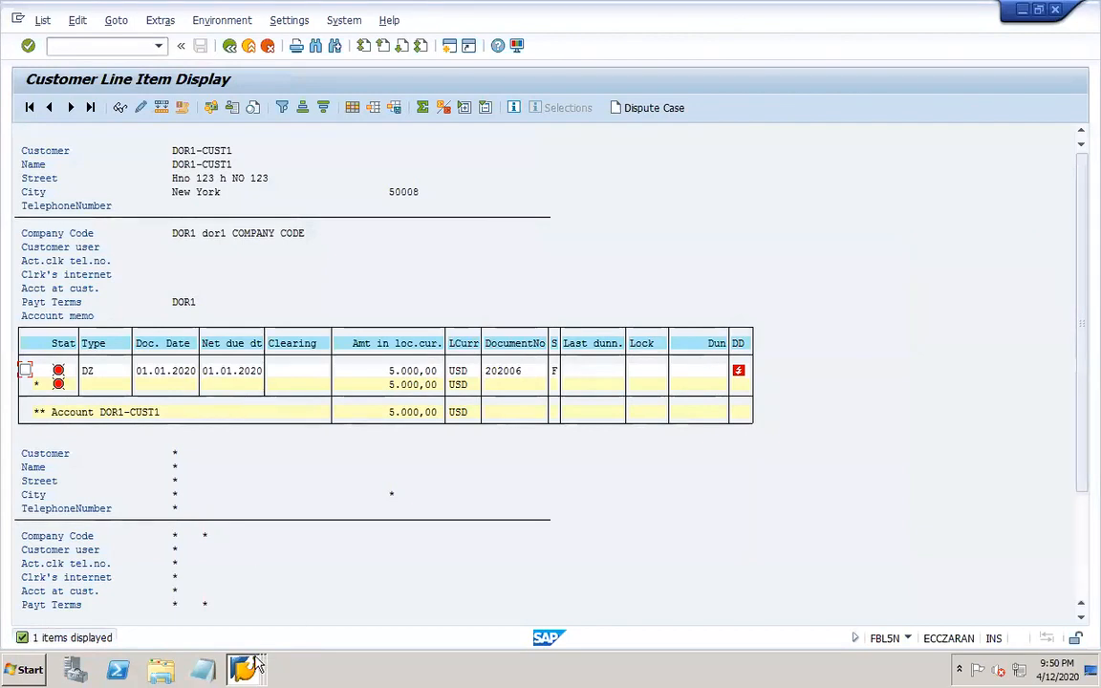
Switch to the PowerPoint worknotes and add the line "DP request – F-37" below the account determination line on slide 31
{"action": "mouse_move", "coordinate": [711, 676]}
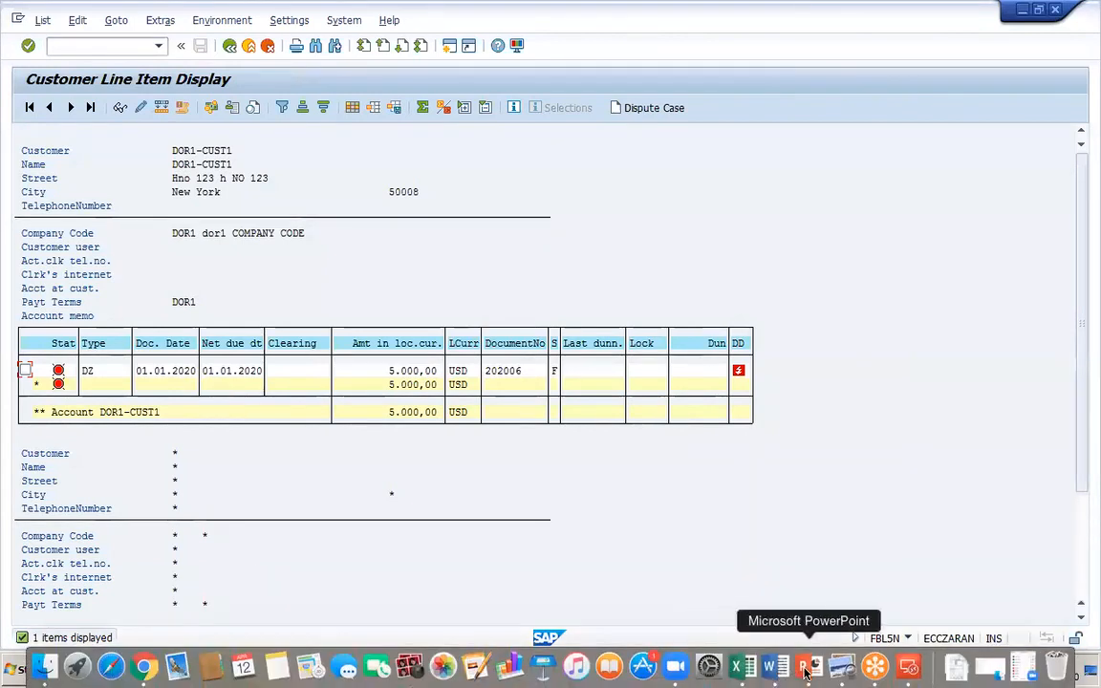
{"action": "left_click", "coordinate": [806, 667]}
{"action": "type", "text": "Dp REQUEST f"}
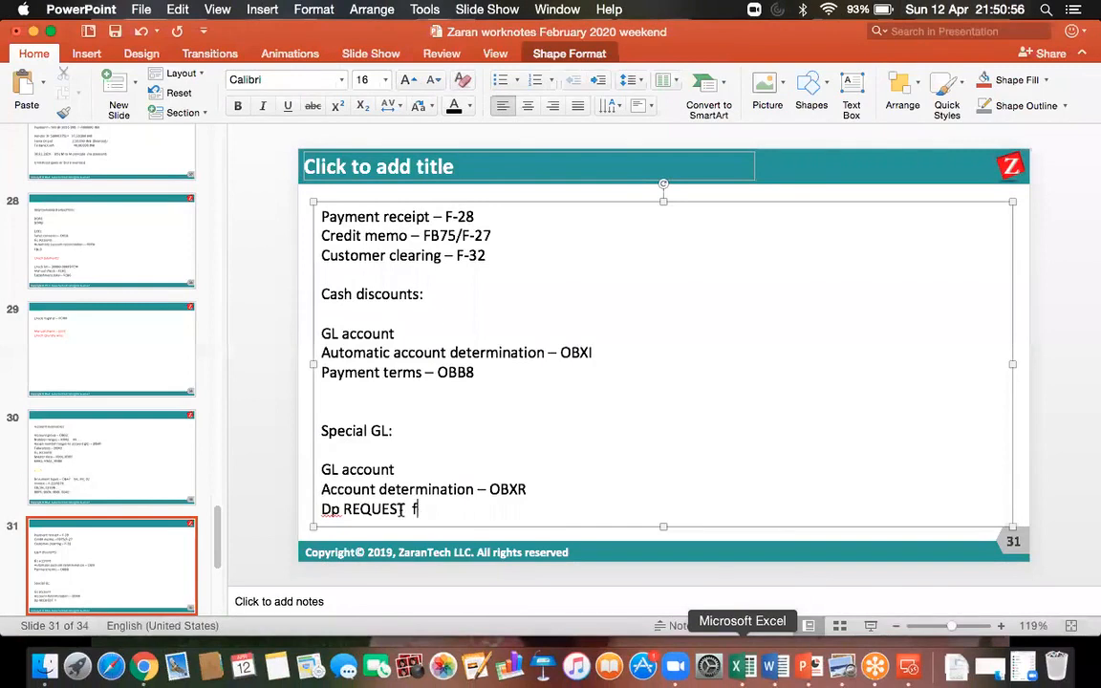
{"action": "key", "text": "BackSpace"}
{"action": "key", "text": "BackSpace"}
{"action": "key", "text": "BackSpace"}
{"action": "key", "text": "BackSpace"}
{"action": "key", "text": "BackSpace"}
{"action": "key", "text": "BackSpace"}
{"action": "key", "text": "BackSpace"}
{"action": "key", "text": "BackSpace"}
{"action": "key", "text": "BackSpace"}
{"action": "key", "text": "BackSpace"}
{"action": "type", "text": "P request - F-37"}
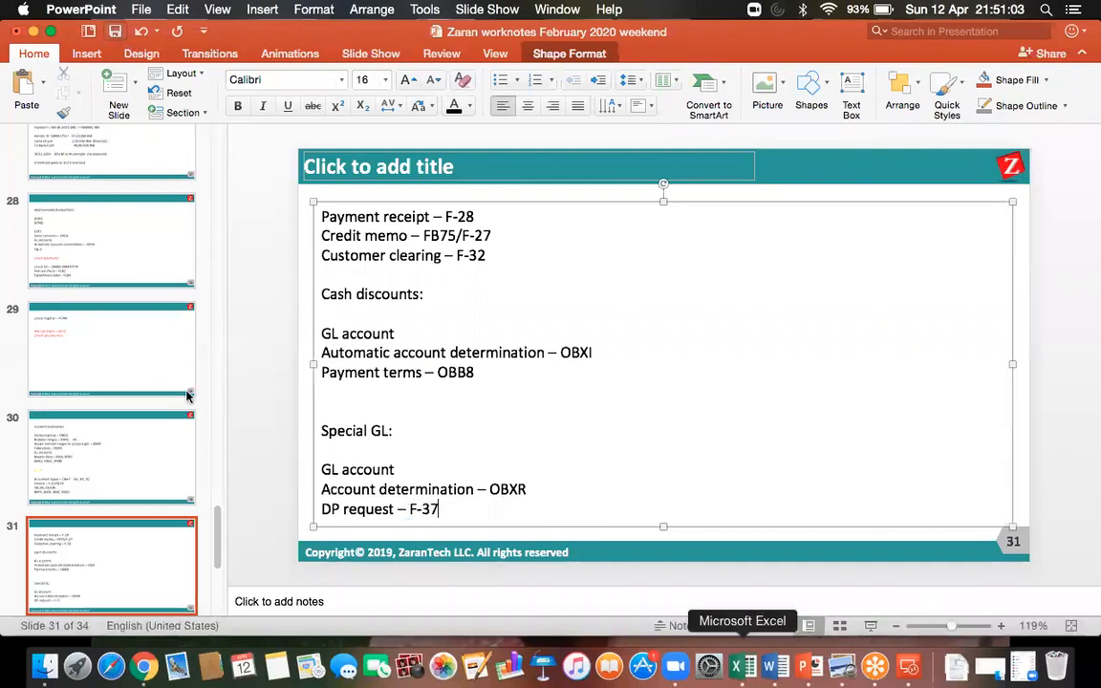
Add a new slide after slide 31 and begin its unbulleted body text with "DP -"
{"action": "left_click", "coordinate": [115, 84]}
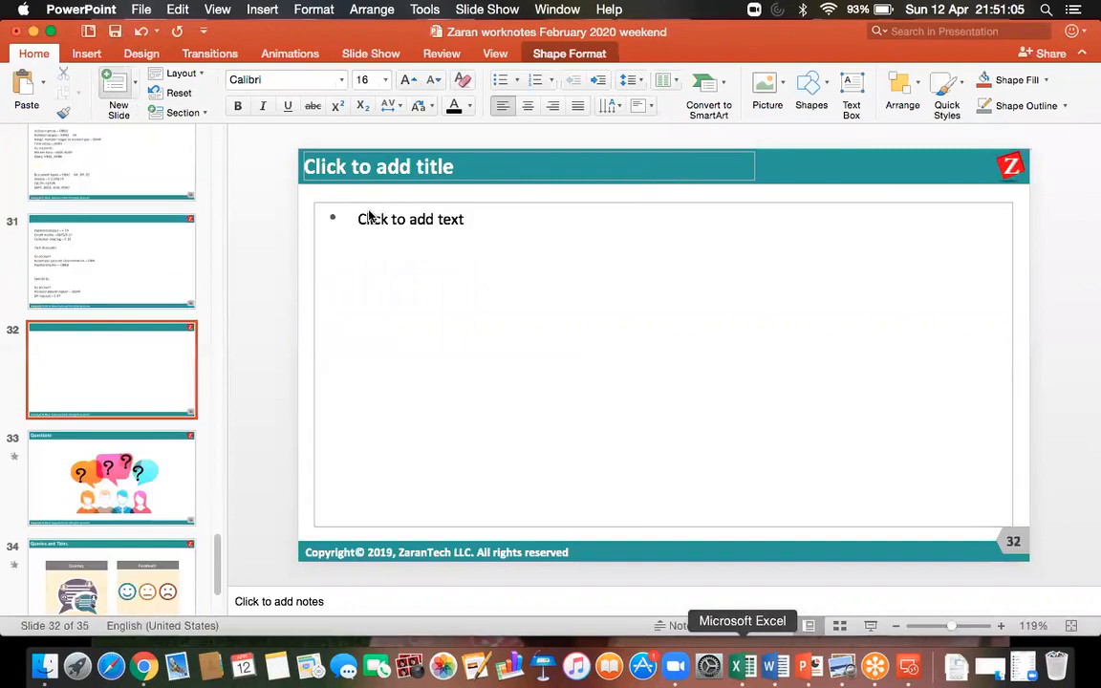
{"action": "left_click", "coordinate": [366, 214]}
{"action": "key", "text": "BackSpace"}
{"action": "type", "text": "DP -"}
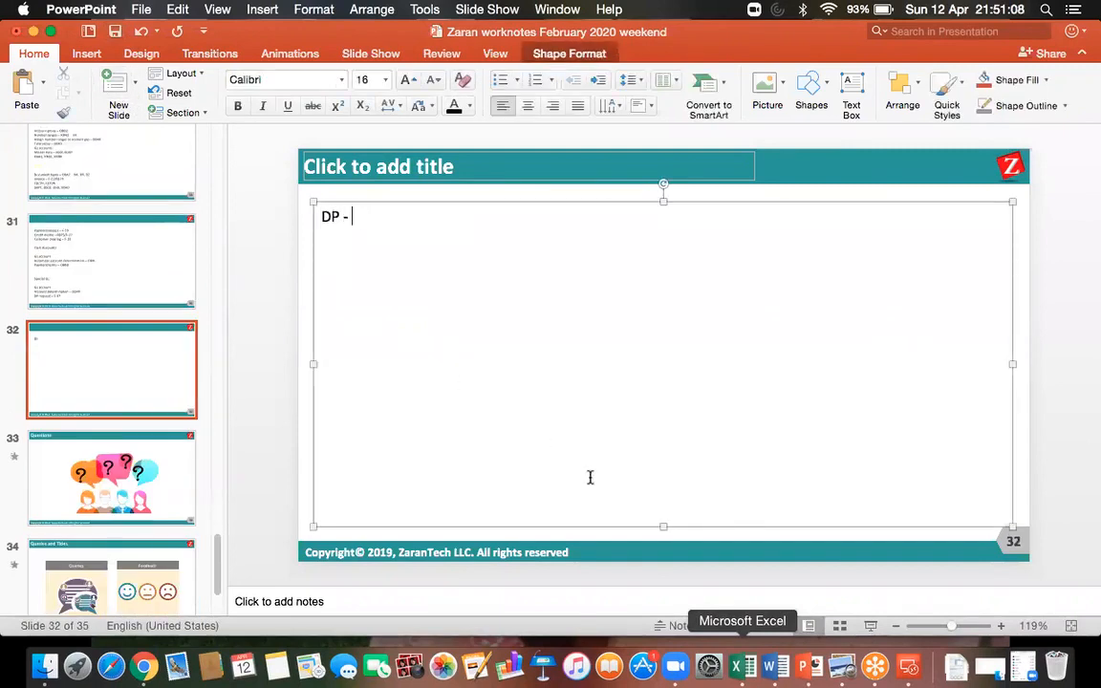
Switch back to SAP, leave the displayed request document, and open the customer down payment posting F-29
{"action": "left_click", "coordinate": [911, 669]}
{"action": "double_click", "coordinate": [724, 254]}
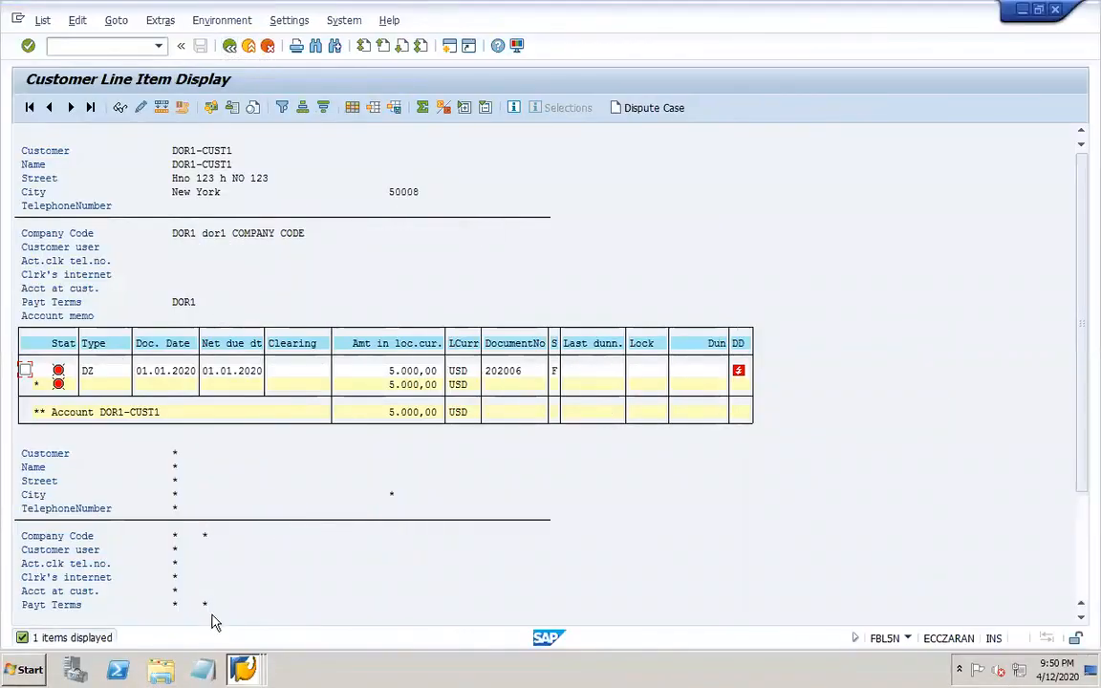
{"action": "left_click", "coordinate": [244, 671]}
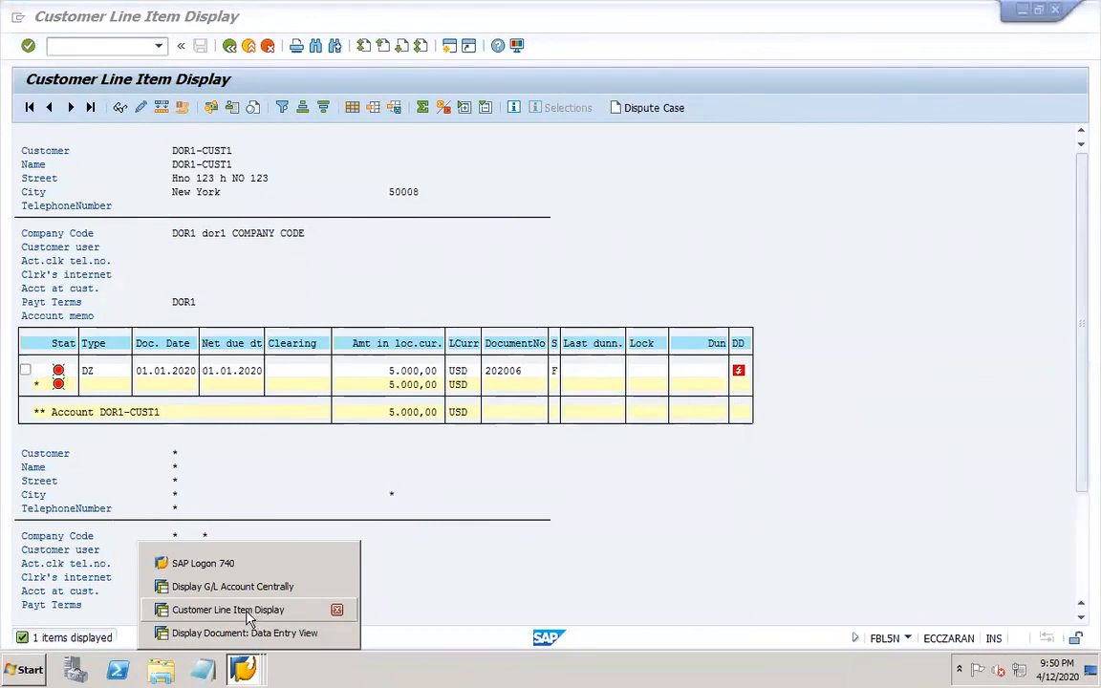
{"action": "left_click", "coordinate": [246, 633]}
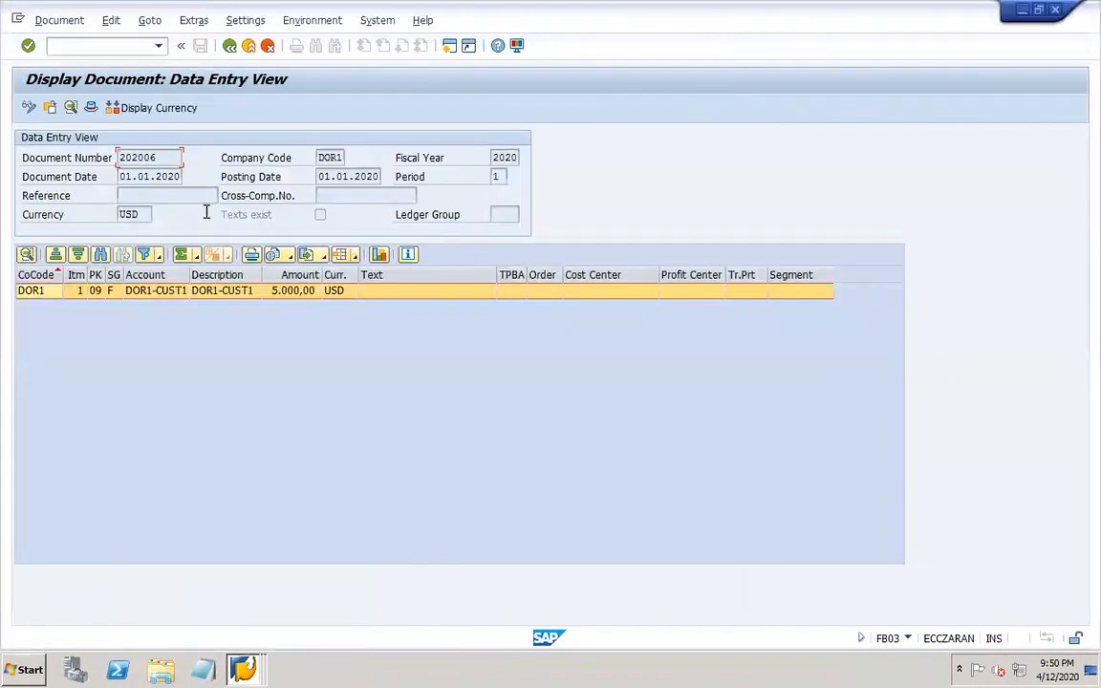
{"action": "left_click", "coordinate": [230, 47]}
{"action": "left_click", "coordinate": [270, 359]}
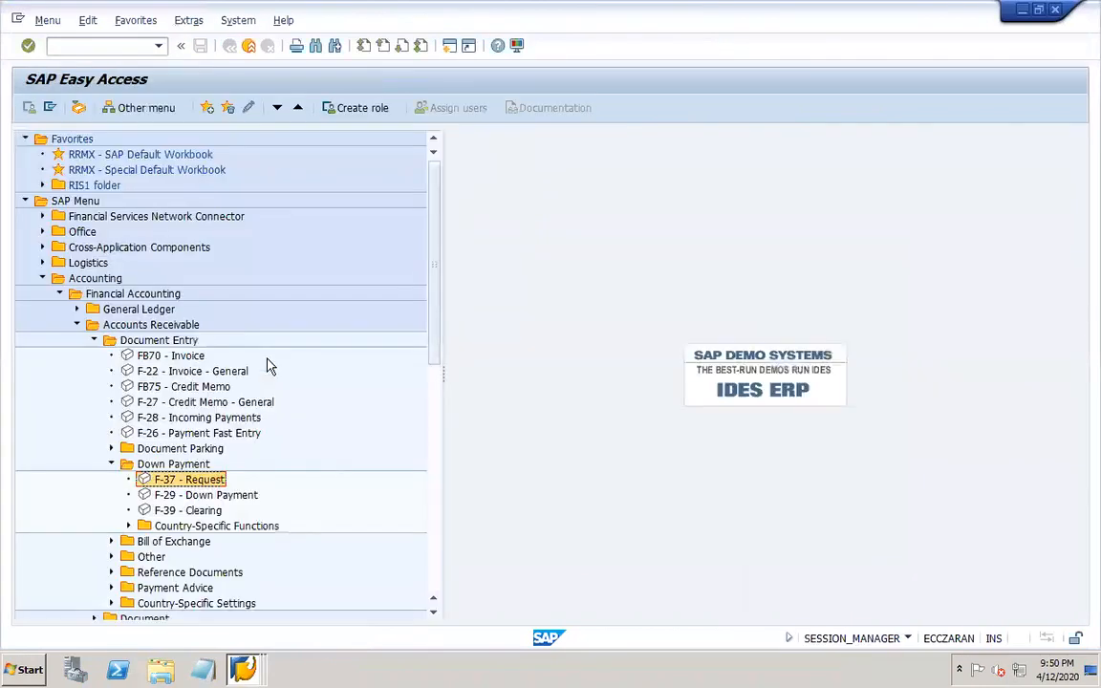
{"action": "double_click", "coordinate": [183, 498]}
Set both the document date and the posting date of the customer down payment to 01.01.2020
{"action": "left_click", "coordinate": [140, 145]}
{"action": "left_click", "coordinate": [165, 155]}
{"action": "key", "text": "Tab"}
{"action": "key", "text": "Tab"}
{"action": "key", "text": "Tab"}
{"action": "key", "text": "Tab"}
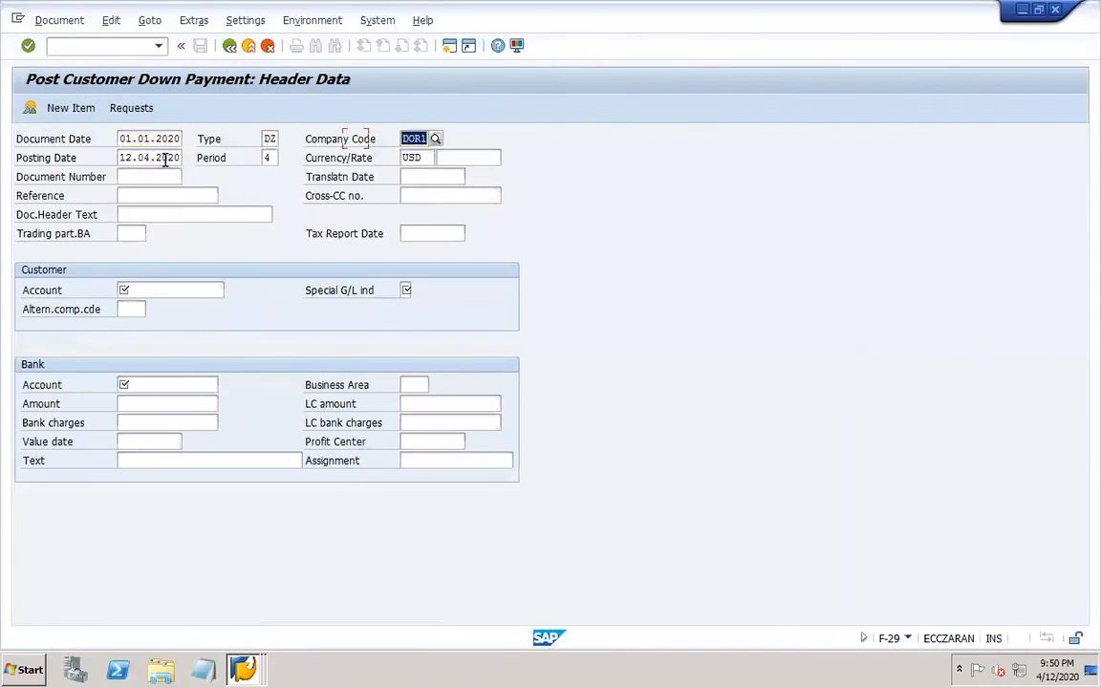
{"action": "left_click_drag", "start_coordinate": [121, 160], "coordinate": [232, 176]}
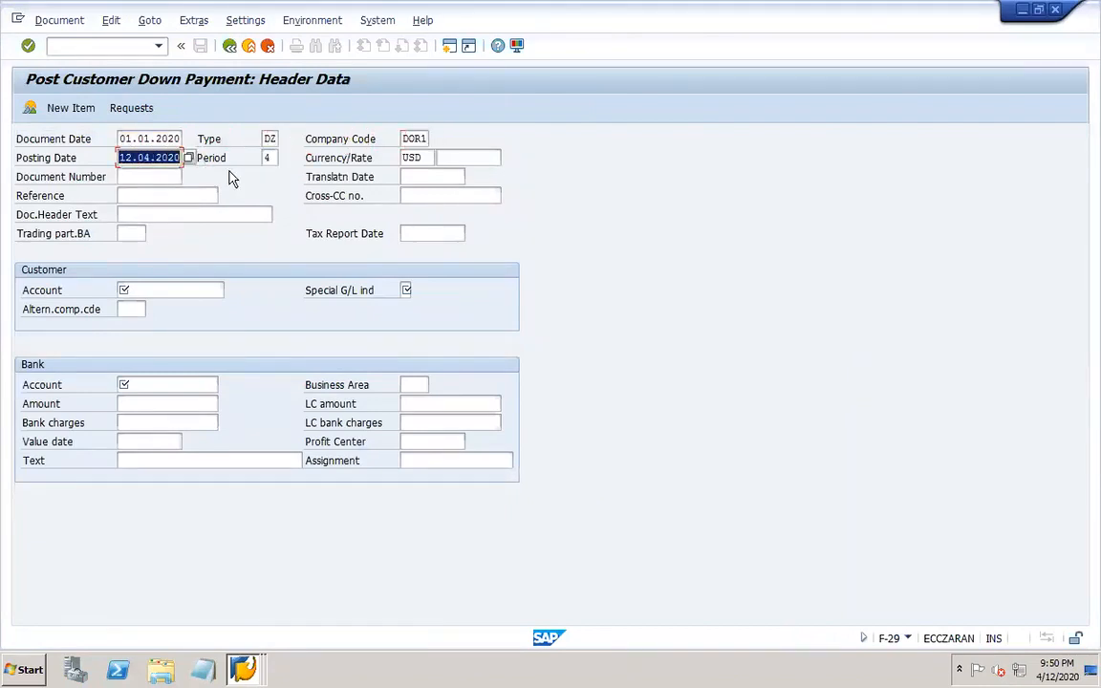
{"action": "left_click", "coordinate": [162, 179]}
Enter customer account DOR1-CUST1 with special G/L indicator A for the down payment
{"action": "left_click", "coordinate": [180, 289]}
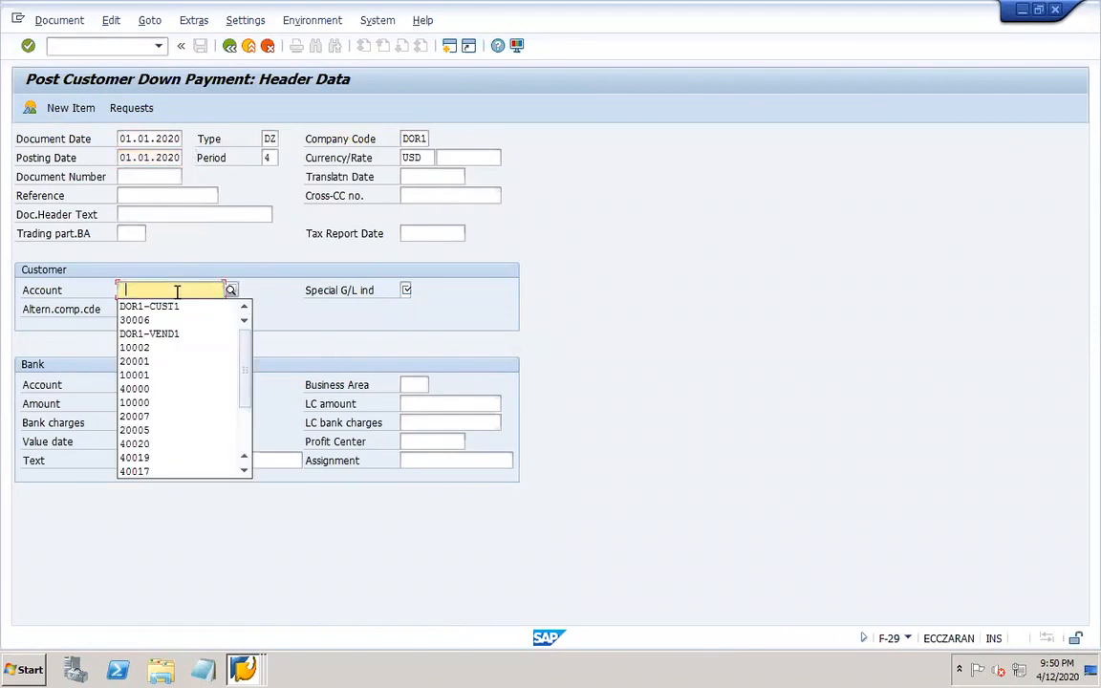
{"action": "left_click", "coordinate": [189, 308]}
{"action": "key", "text": "Tab"}
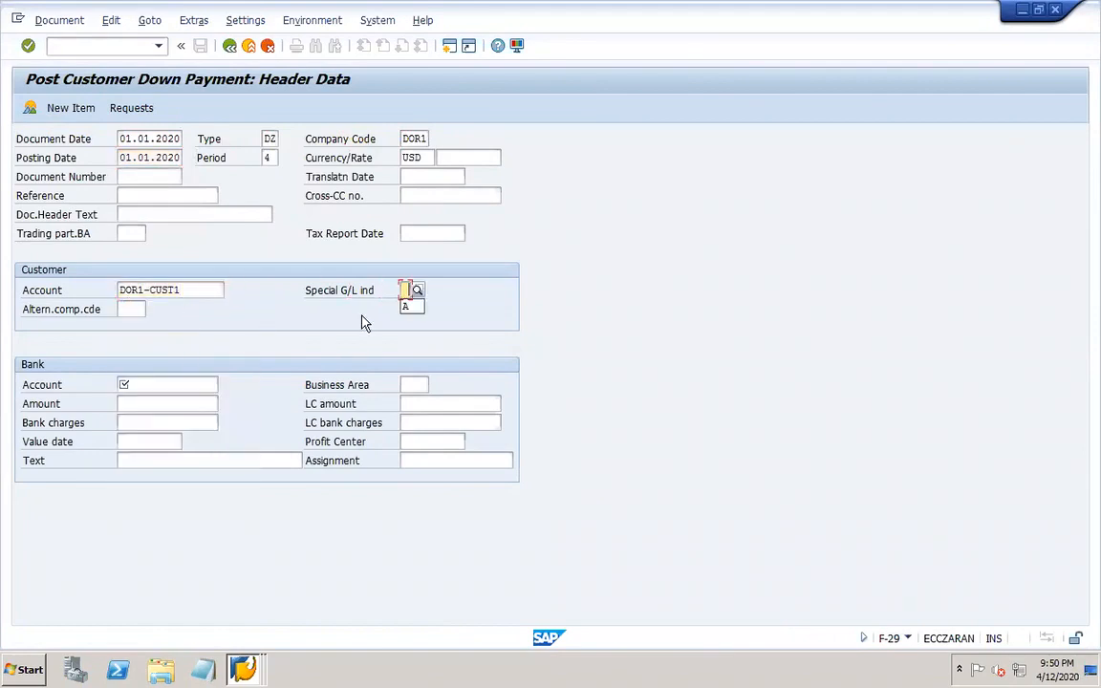
{"action": "left_click", "coordinate": [418, 309]}
Enter bank account 10000, amount 5000 and the text DP for the down payment
{"action": "left_click", "coordinate": [153, 386]}
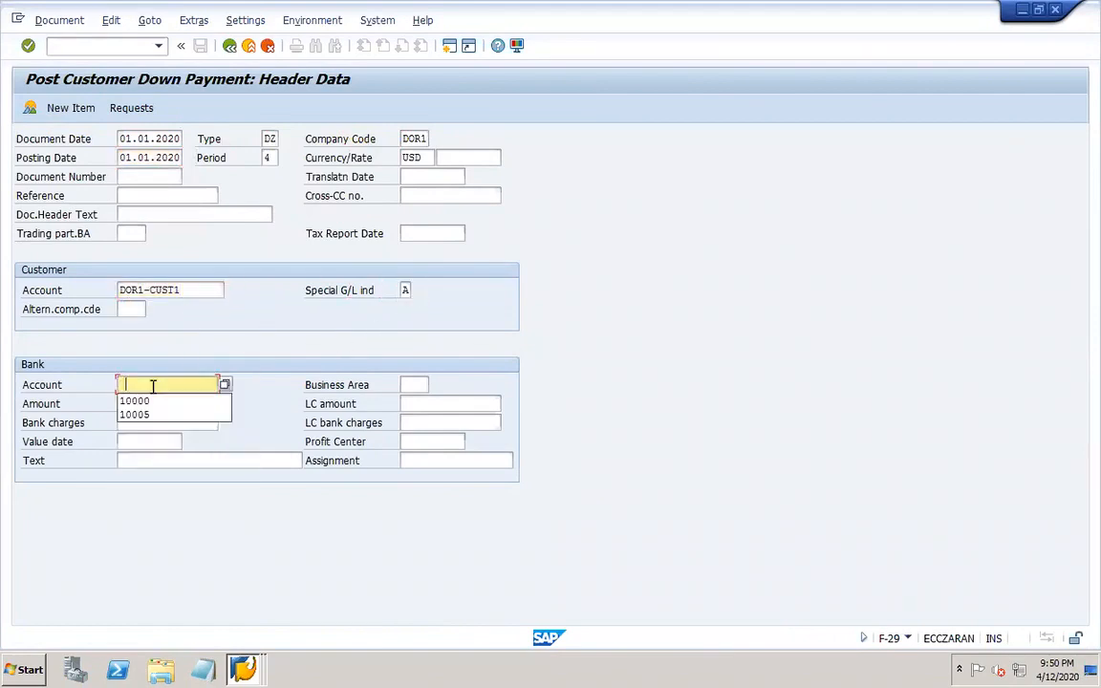
{"action": "left_click", "coordinate": [165, 400]}
{"action": "left_click", "coordinate": [167, 401]}
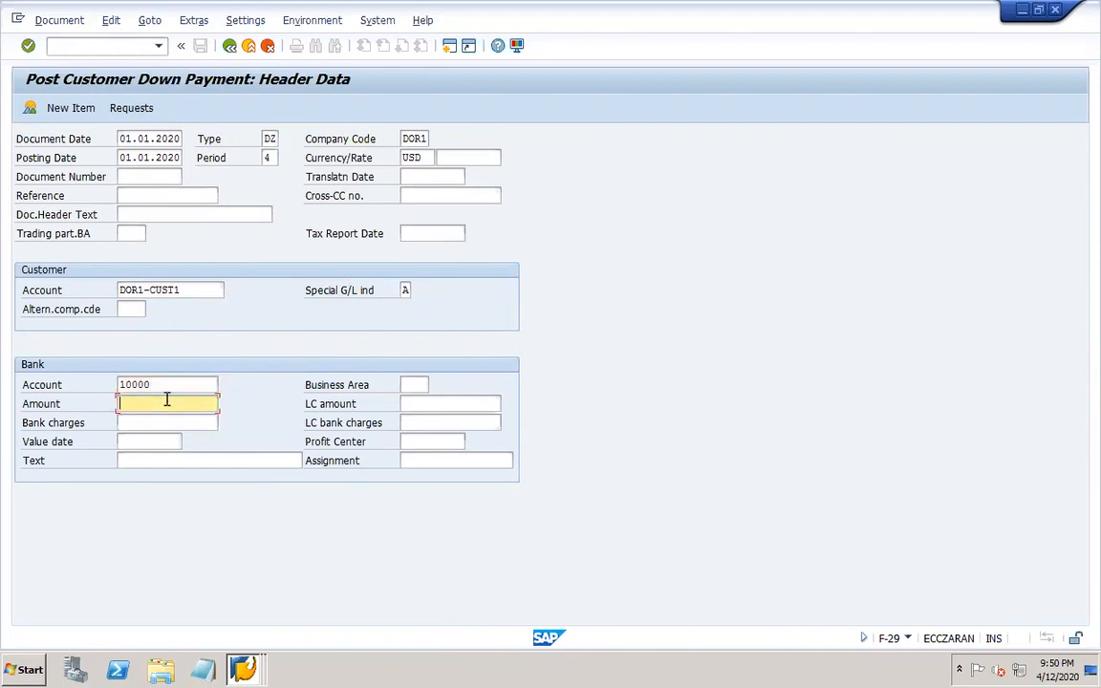
{"action": "type", "text": "5000"}
{"action": "left_click", "coordinate": [155, 460]}
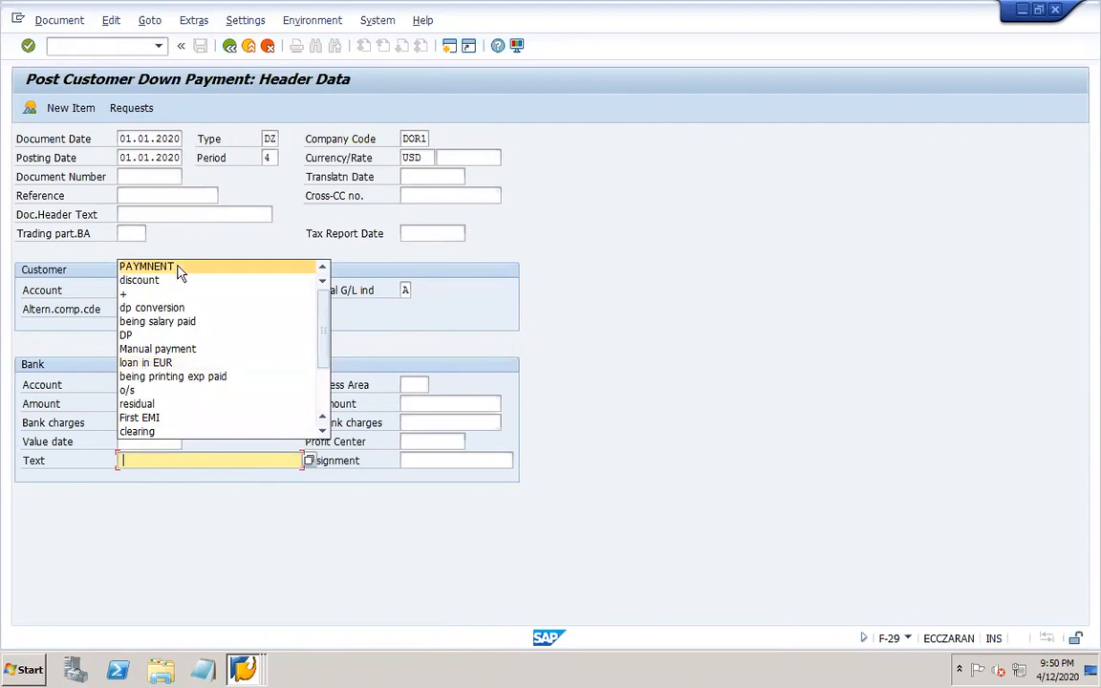
{"action": "left_click", "coordinate": [163, 336]}
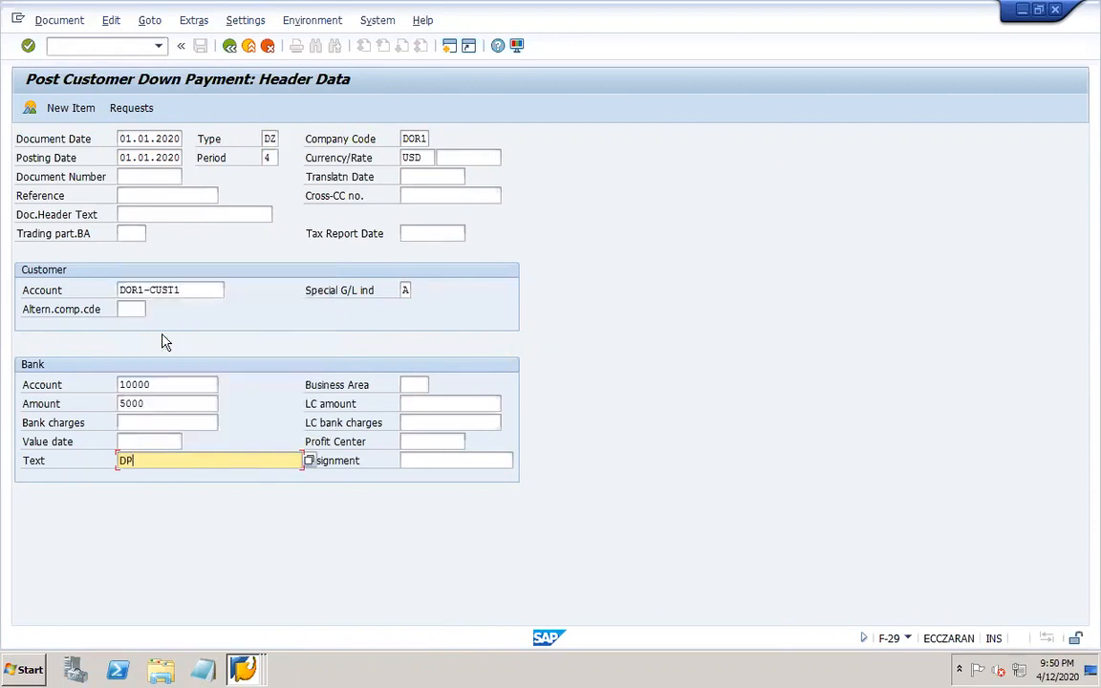
Create and post the down payment against the customer's open down payment request, and display the posted document
{"action": "left_click", "coordinate": [132, 108]}
{"action": "left_click", "coordinate": [130, 108]}
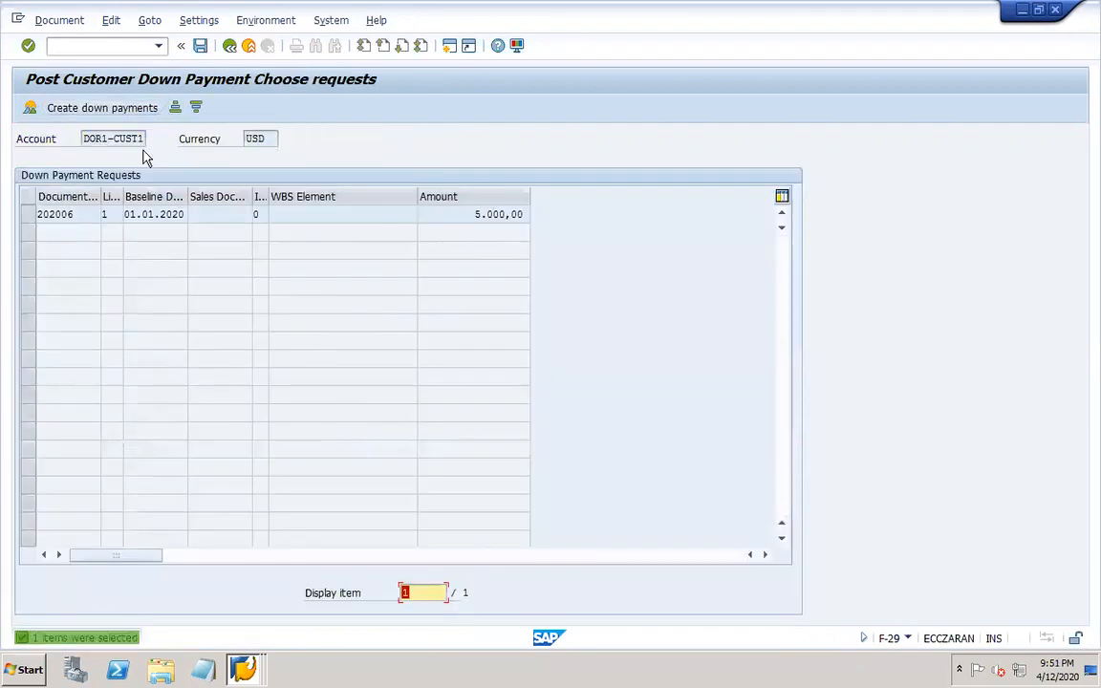
{"action": "left_click", "coordinate": [28, 214]}
{"action": "left_click", "coordinate": [88, 109]}
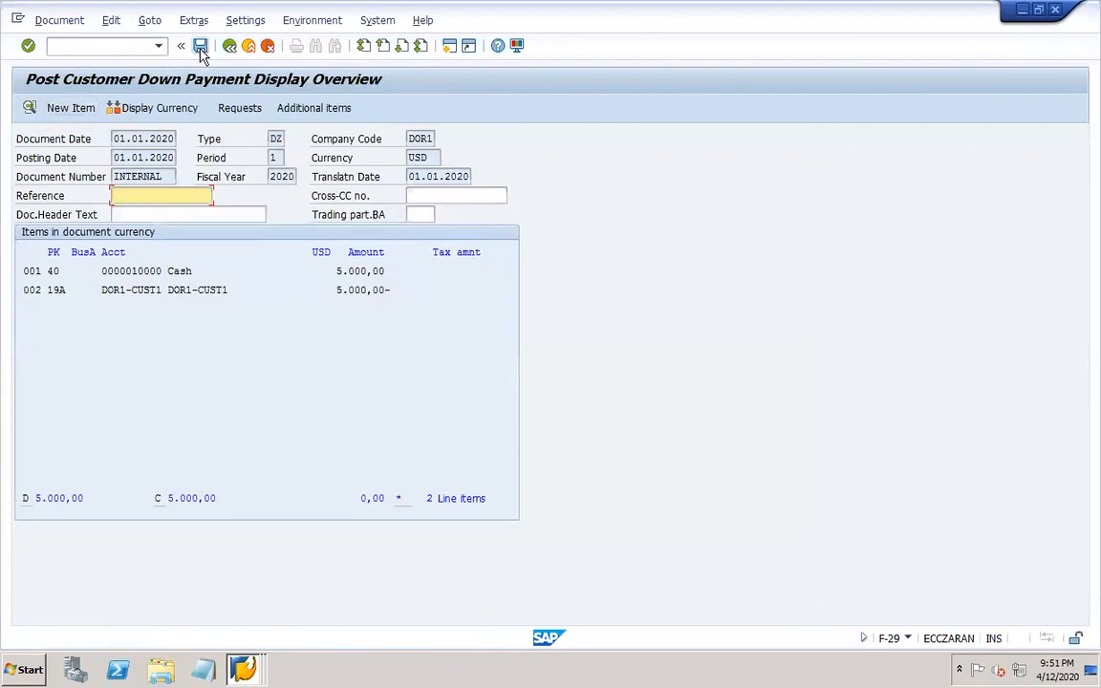
{"action": "left_click", "coordinate": [201, 48]}
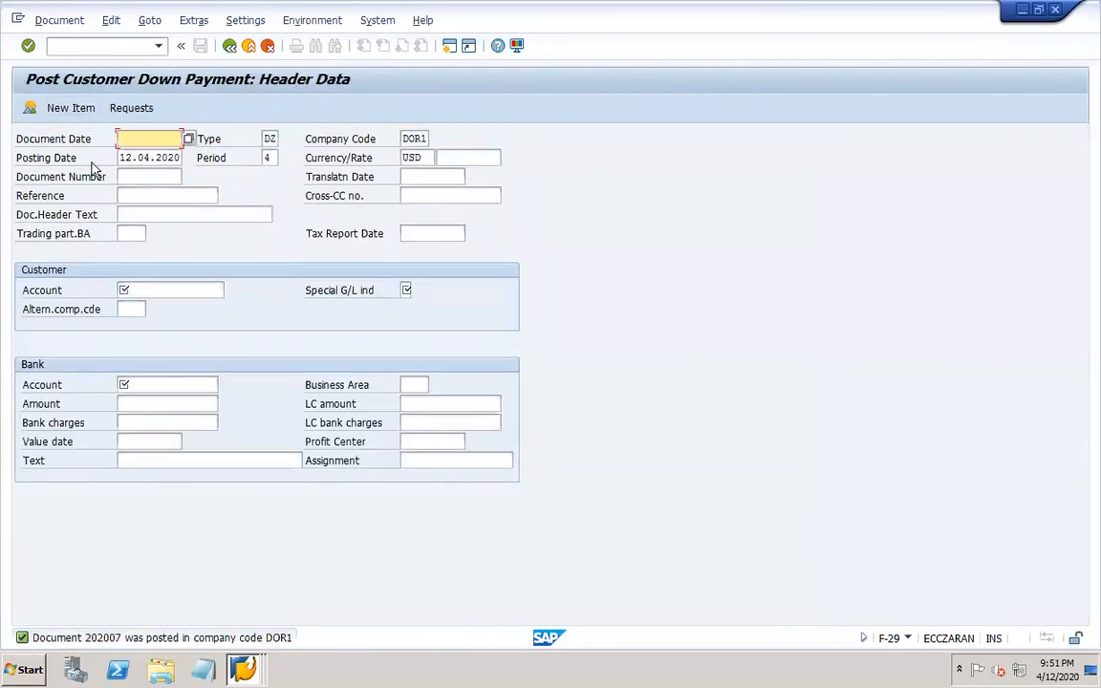
{"action": "left_click", "coordinate": [63, 23]}
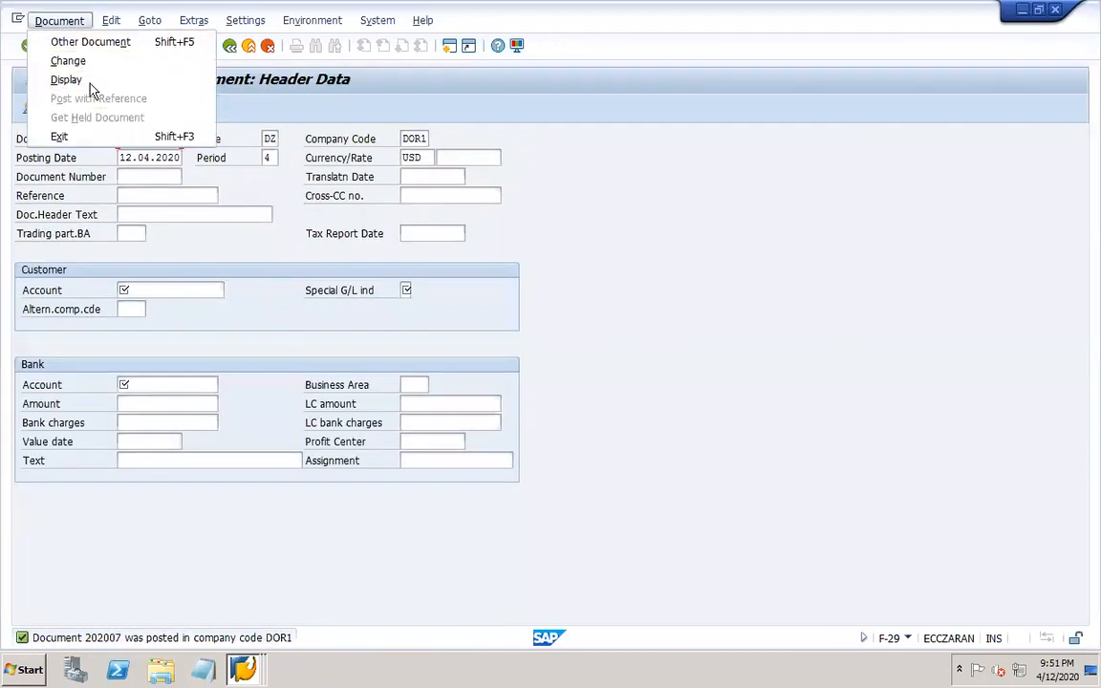
{"action": "left_click", "coordinate": [91, 84]}
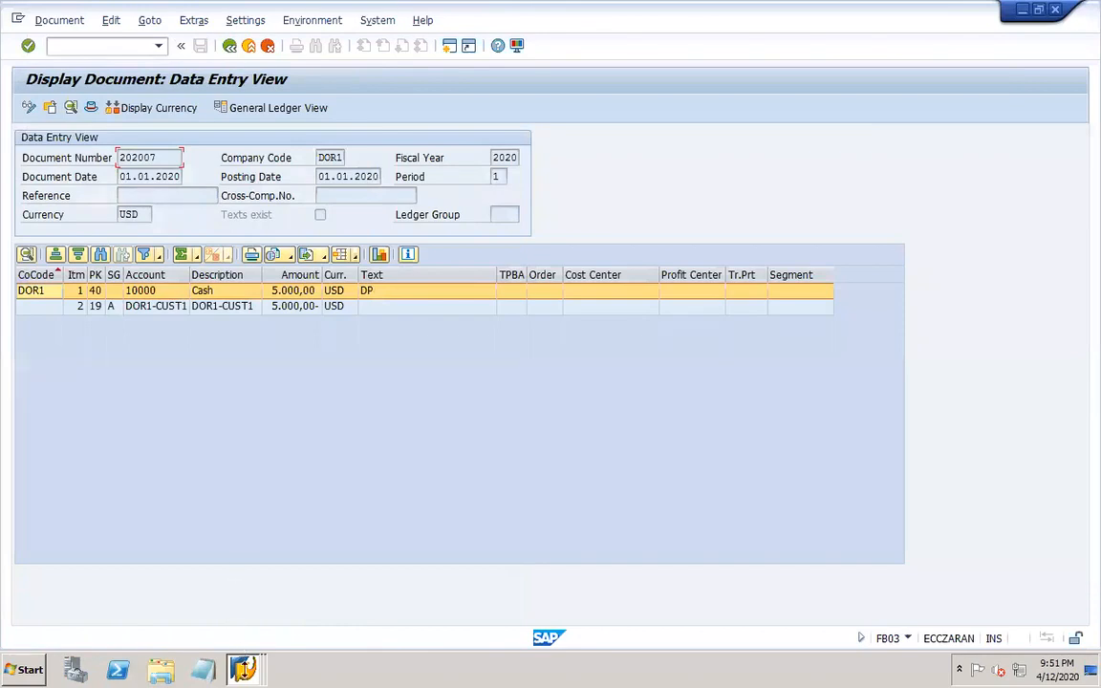
Switch to the customer line item display session and rerun the report to check the down payment request's clearing status
{"action": "left_click", "coordinate": [243, 670]}
{"action": "left_click", "coordinate": [195, 608]}
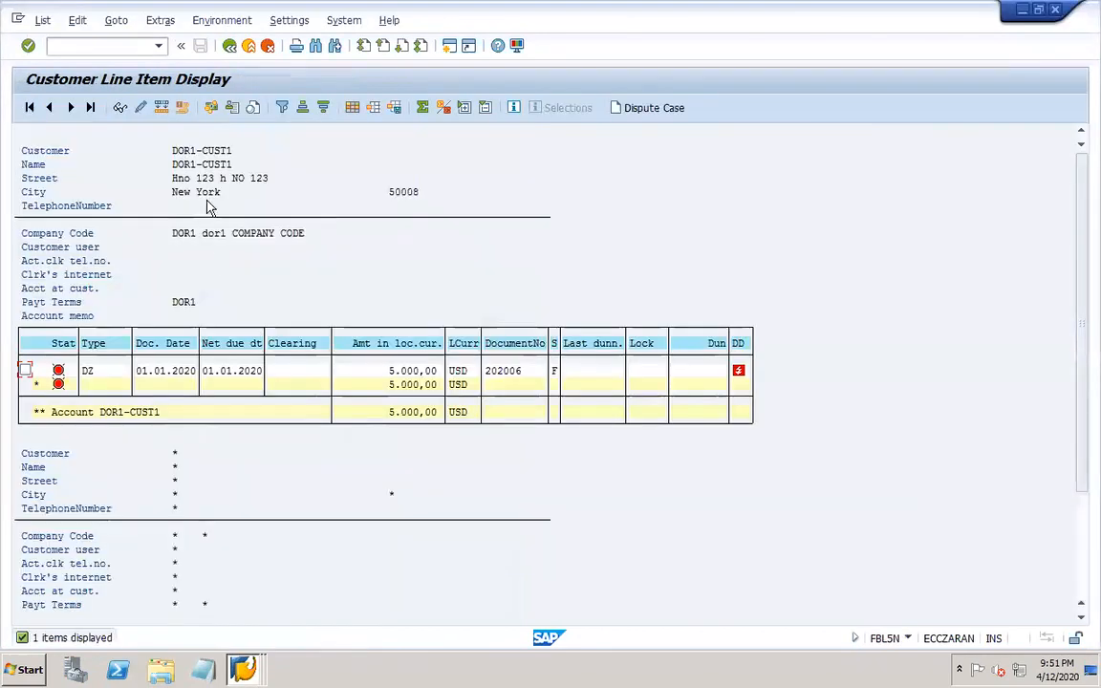
{"action": "left_click", "coordinate": [230, 46]}
{"action": "left_click", "coordinate": [29, 108]}
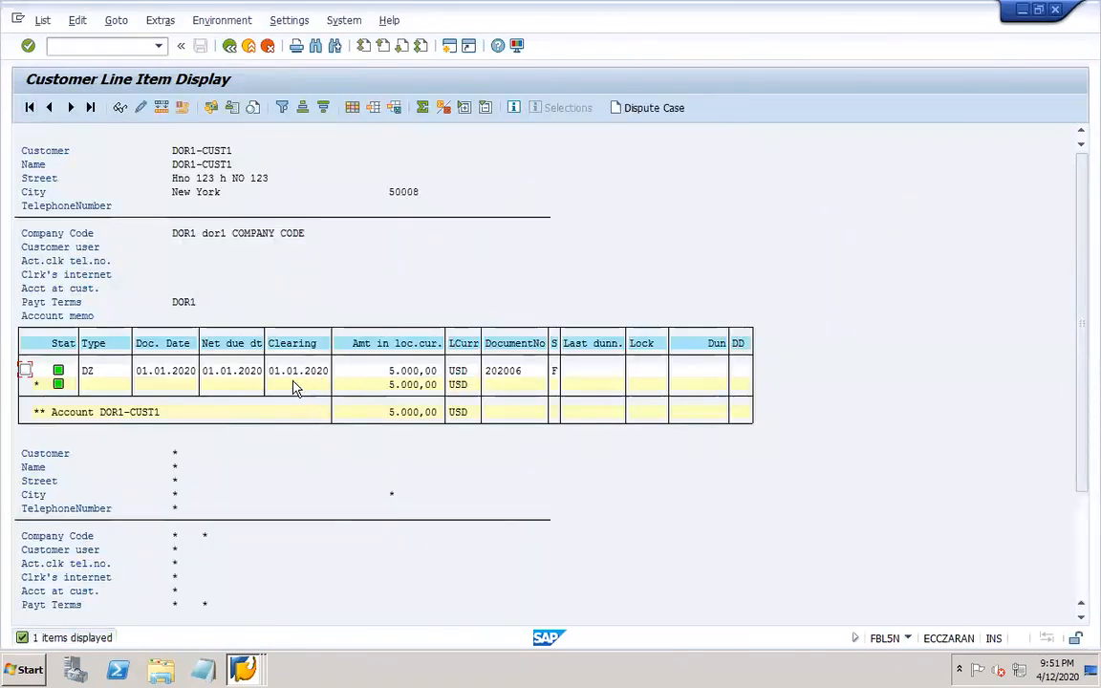
Run the customer line item display for special G/L transactions only, excluding noted items
{"action": "left_click", "coordinate": [229, 46]}
{"action": "left_click", "coordinate": [57, 577]}
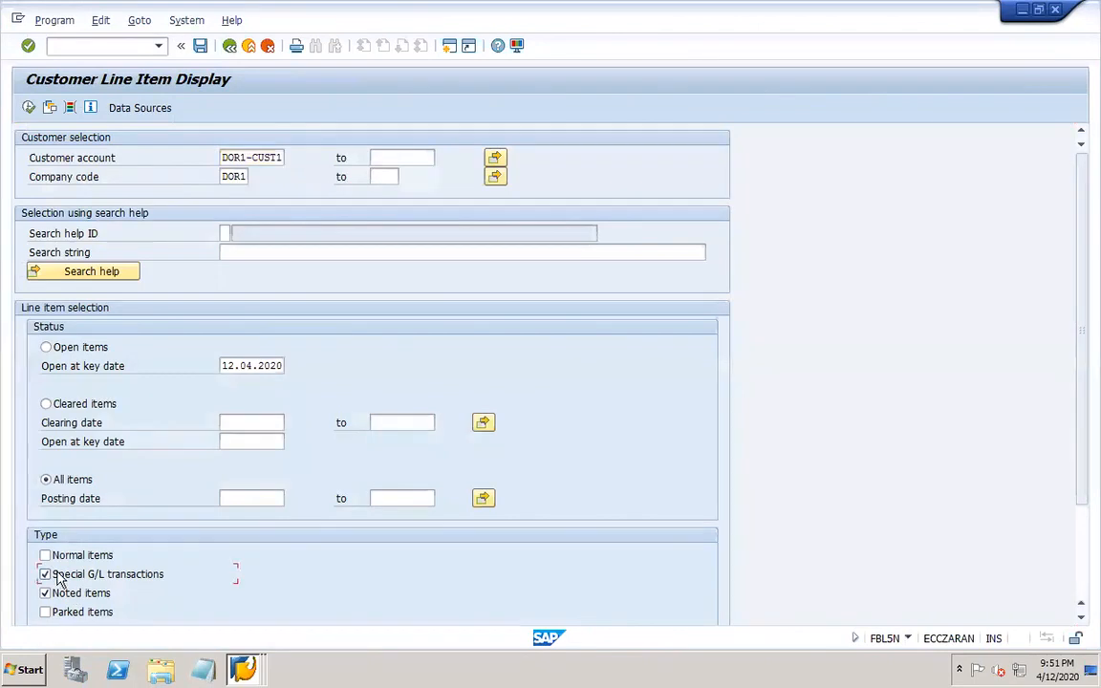
{"action": "left_click", "coordinate": [29, 108]}
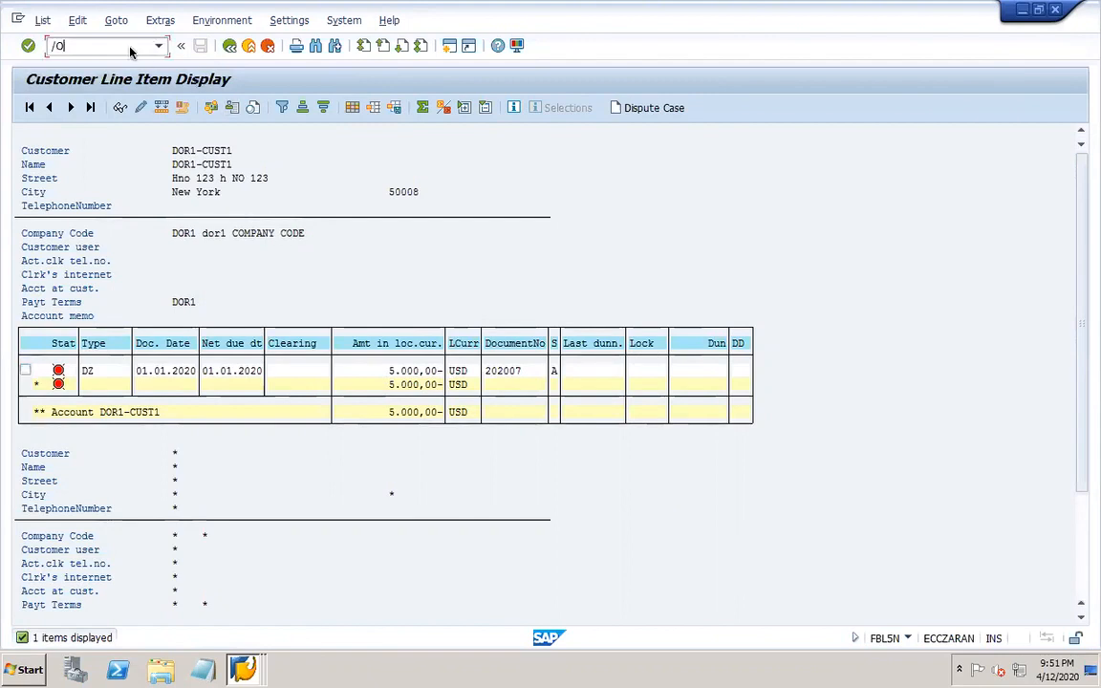
Open customer invoice entry F-22 in a new session and set the document and posting dates to 01.01.2020
{"action": "type", "text": "-22"}
{"action": "key", "text": "Return"}
{"action": "key", "text": "space"}
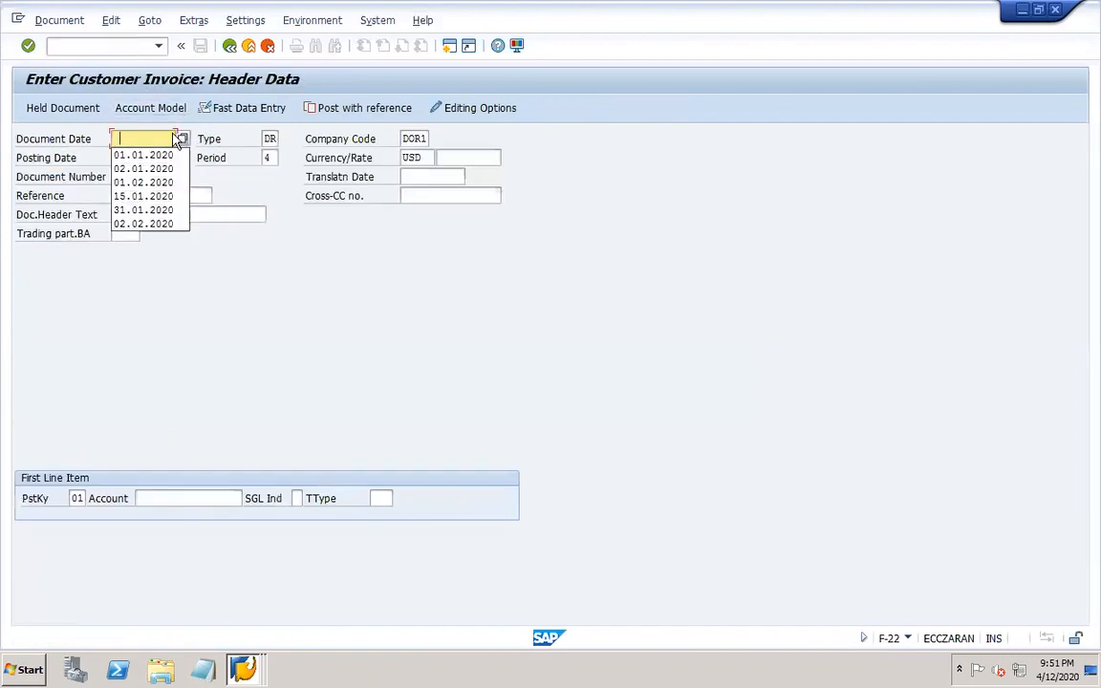
{"action": "left_click", "coordinate": [153, 158]}
{"action": "key", "text": "Tab"}
{"action": "key", "text": "Tab"}
{"action": "double_click", "coordinate": [153, 157]}
{"action": "key", "text": "space"}
{"action": "left_click", "coordinate": [140, 174]}
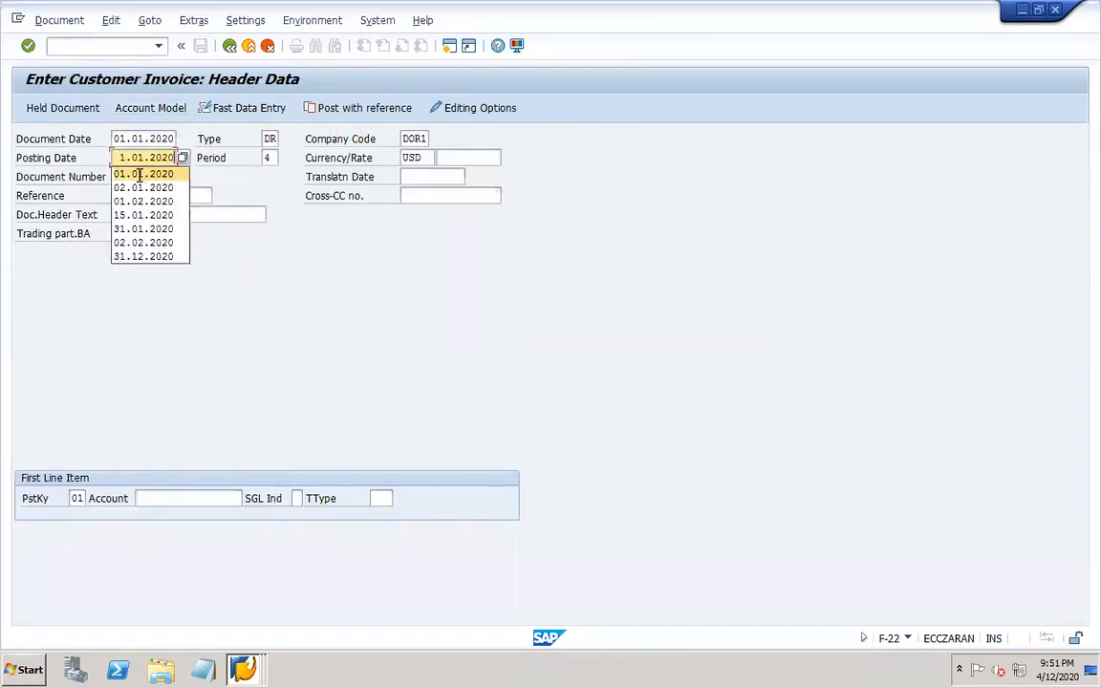
Enter DOR1-CUST1 as the account of the first line item and proceed to the customer item details
{"action": "left_click", "coordinate": [192, 504]}
{"action": "key", "text": "space"}
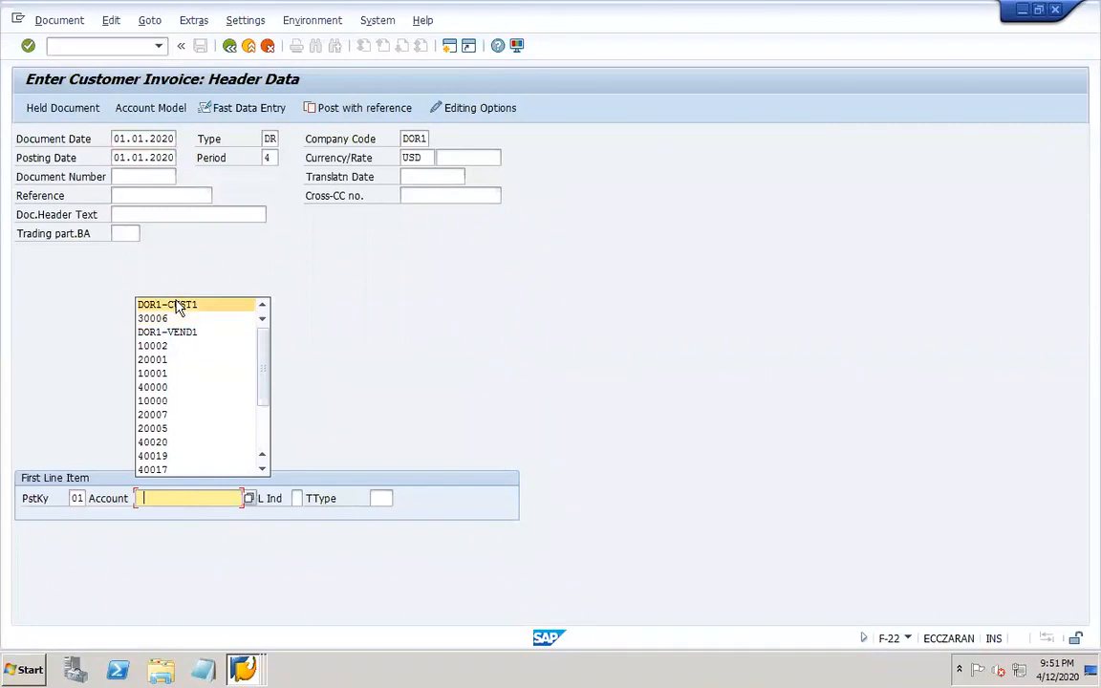
{"action": "left_click", "coordinate": [175, 304]}
{"action": "key", "text": "Return"}
{"action": "key", "text": "Return"}
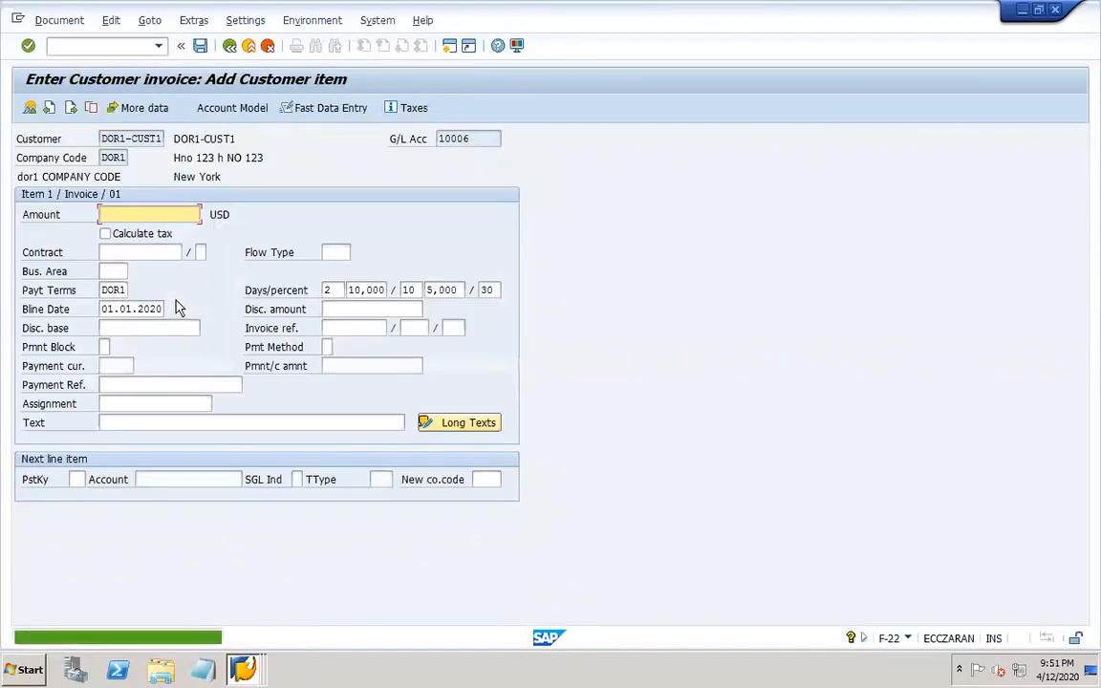
Set the customer item's amount to 5000 and its payment terms to 0001
{"action": "type", "text": "5000"}
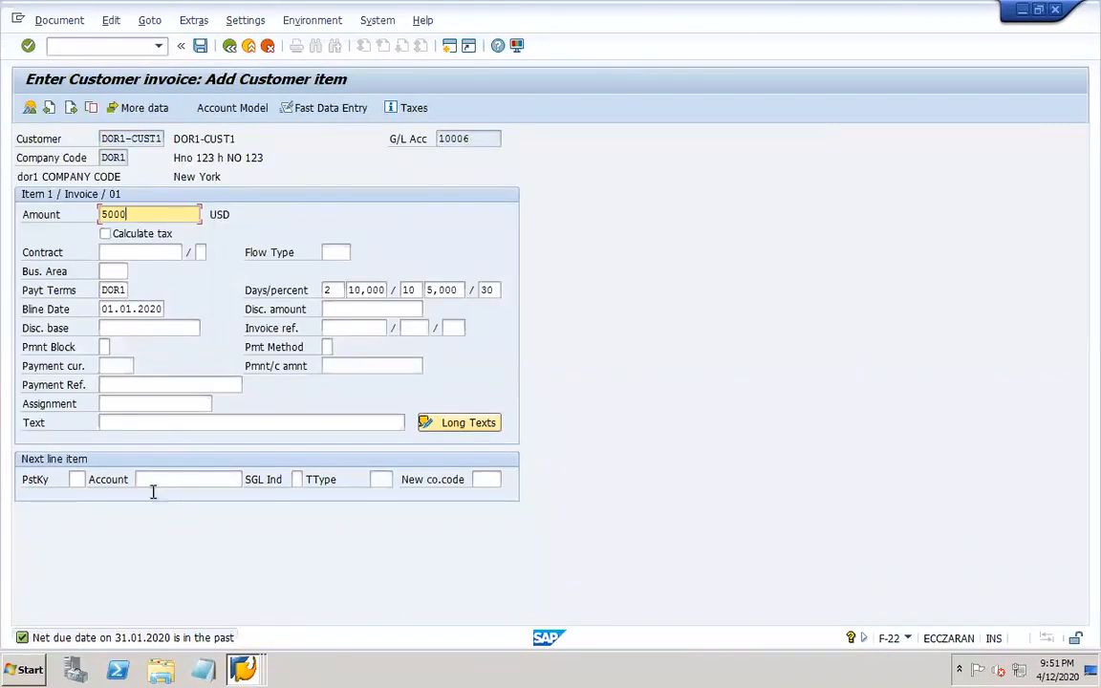
{"action": "left_click_drag", "start_coordinate": [102, 290], "coordinate": [164, 304]}
{"action": "key", "text": "space"}
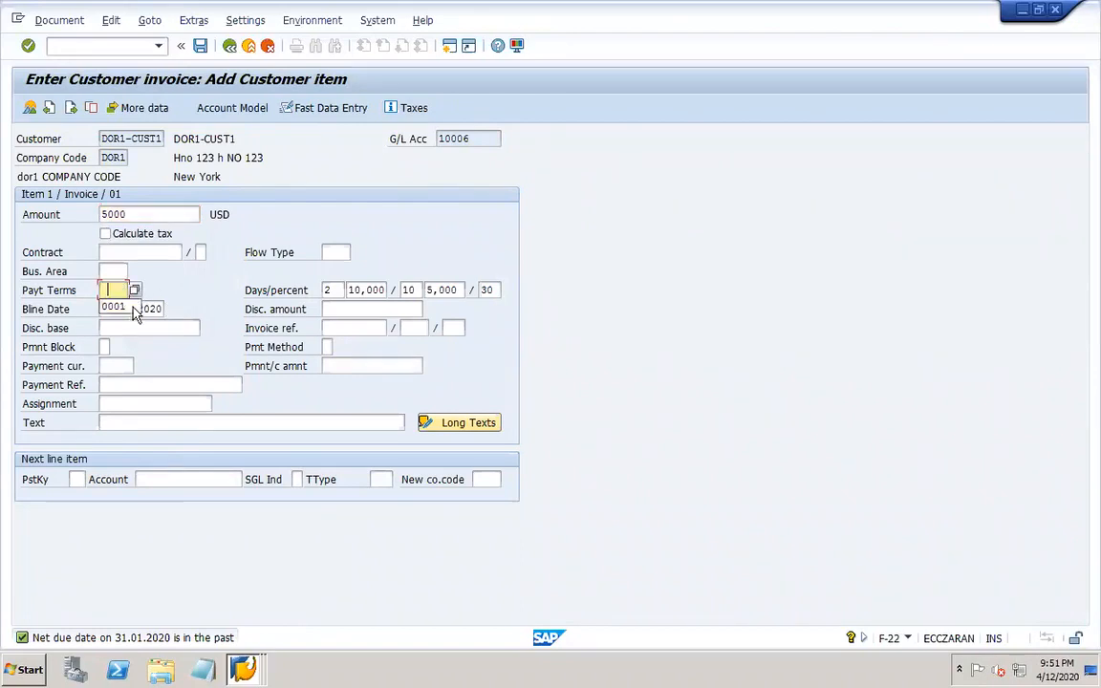
{"action": "left_click", "coordinate": [123, 308]}
Add the next line item with posting key 50 and G/L account 30006
{"action": "left_click", "coordinate": [76, 479]}
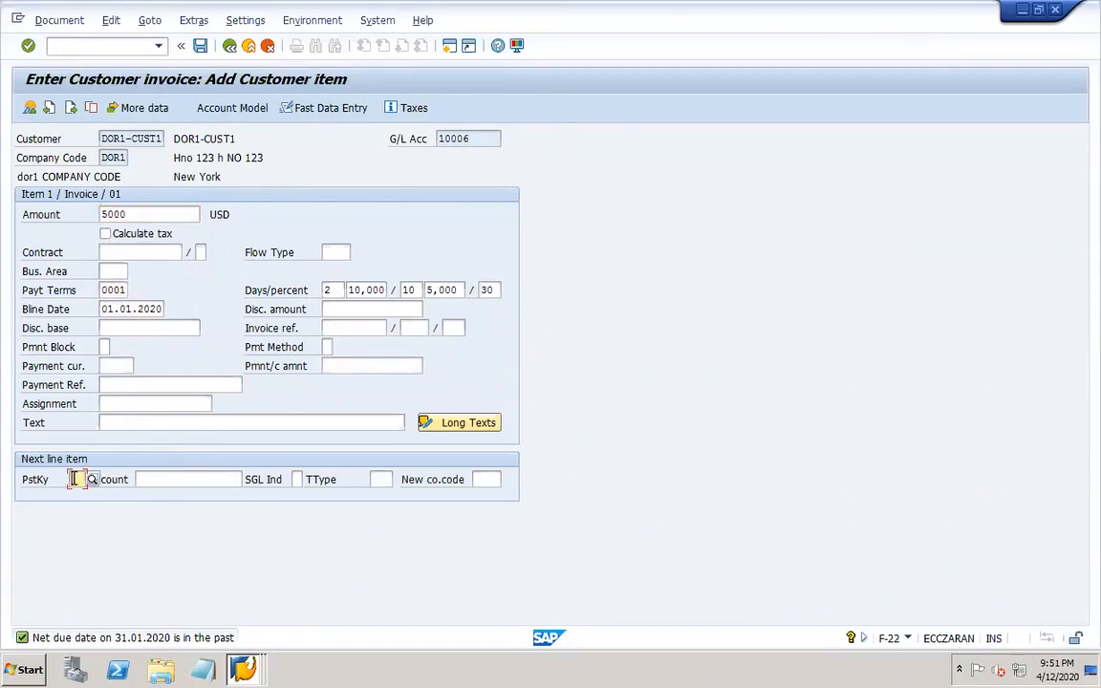
{"action": "type", "text": "50"}
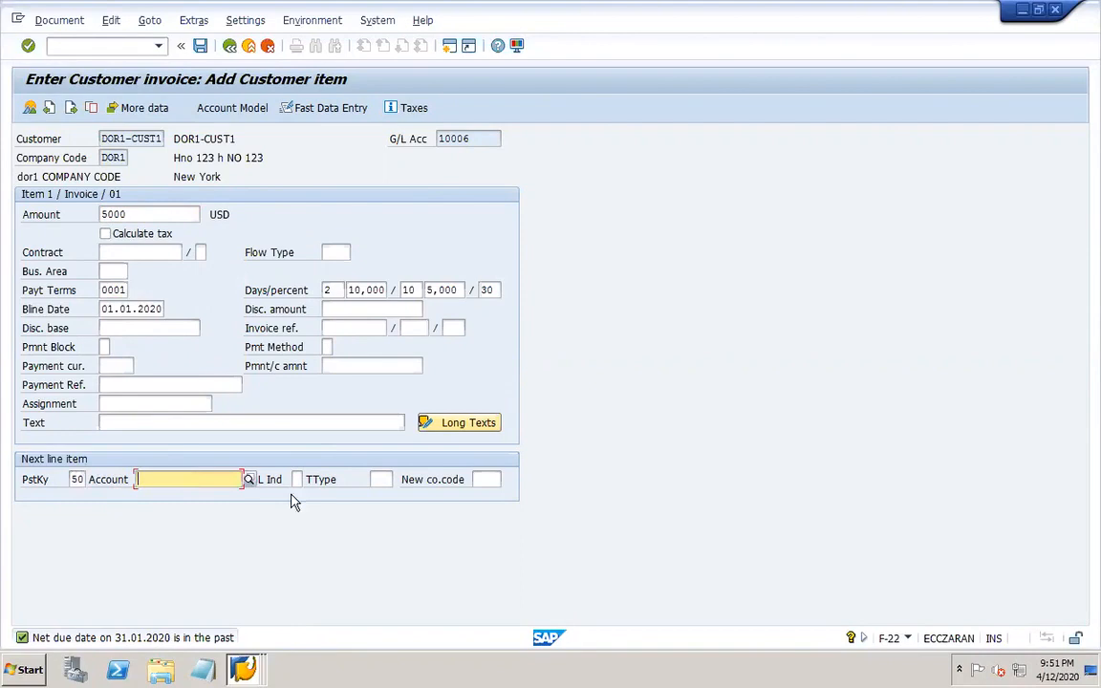
{"action": "left_click", "coordinate": [167, 300]}
{"action": "key", "text": "Return"}
{"action": "key", "text": "Return"}
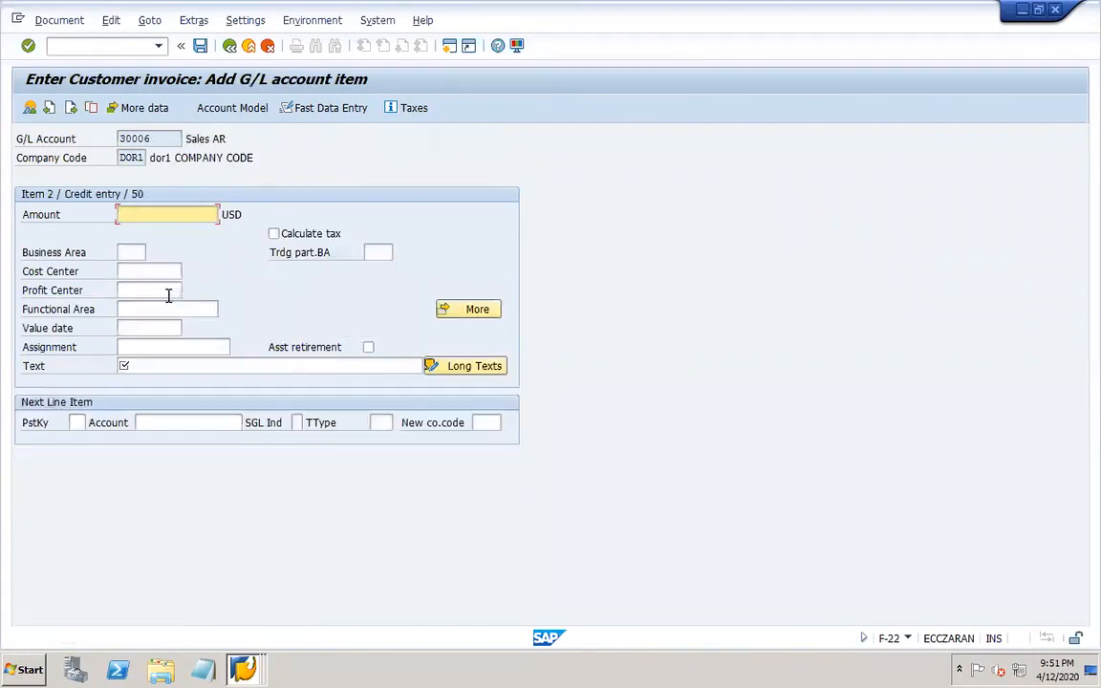
Enter * as the amount and + as the text of the Sales AR credit item
{"action": "left_click", "coordinate": [132, 272]}
{"action": "left_click", "coordinate": [186, 363]}
{"action": "key", "text": "BackSpace"}
{"action": "left_click", "coordinate": [152, 422]}
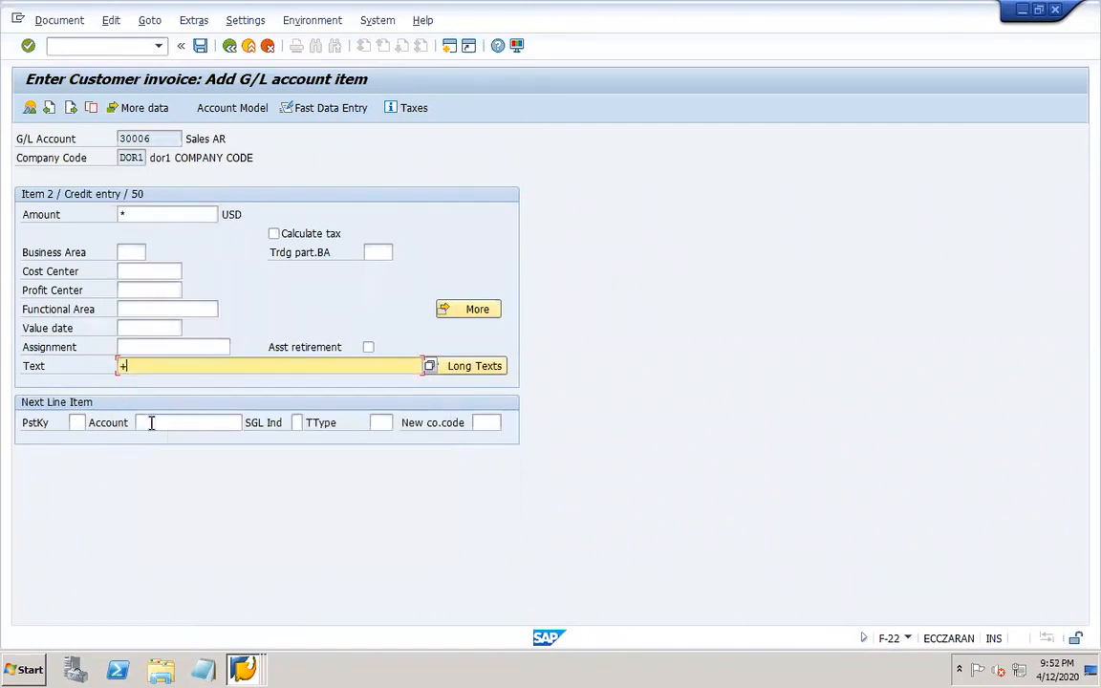
Simulate and post the customer invoice, and display the posted document
{"action": "left_click", "coordinate": [61, 20]}
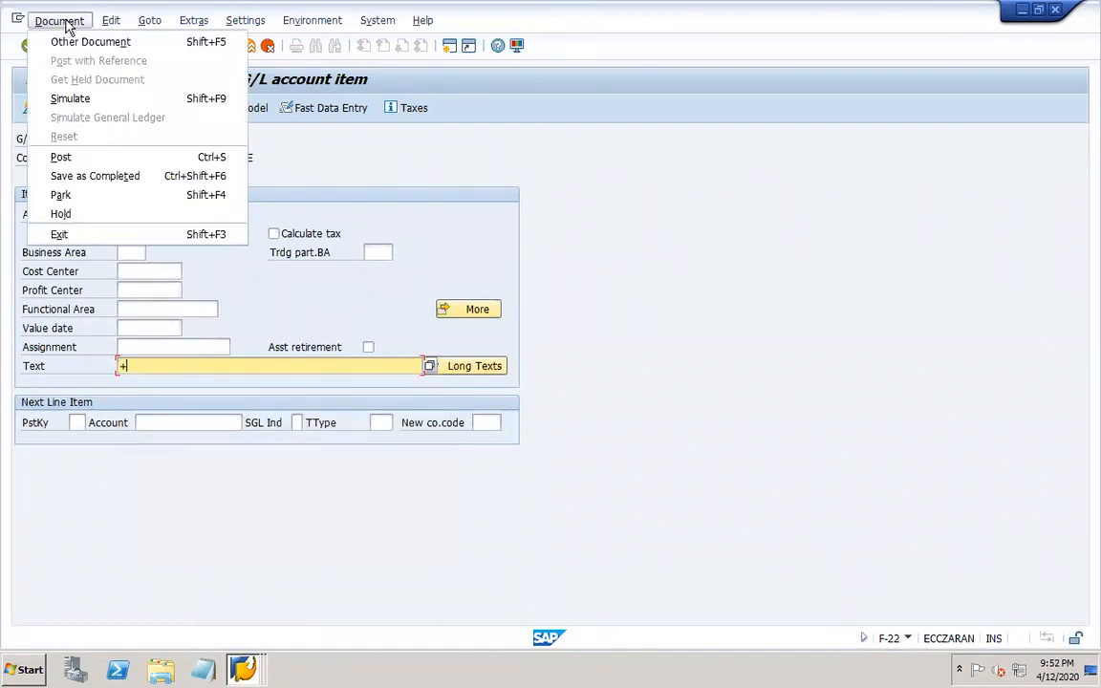
{"action": "left_click", "coordinate": [111, 101]}
{"action": "left_click", "coordinate": [199, 46]}
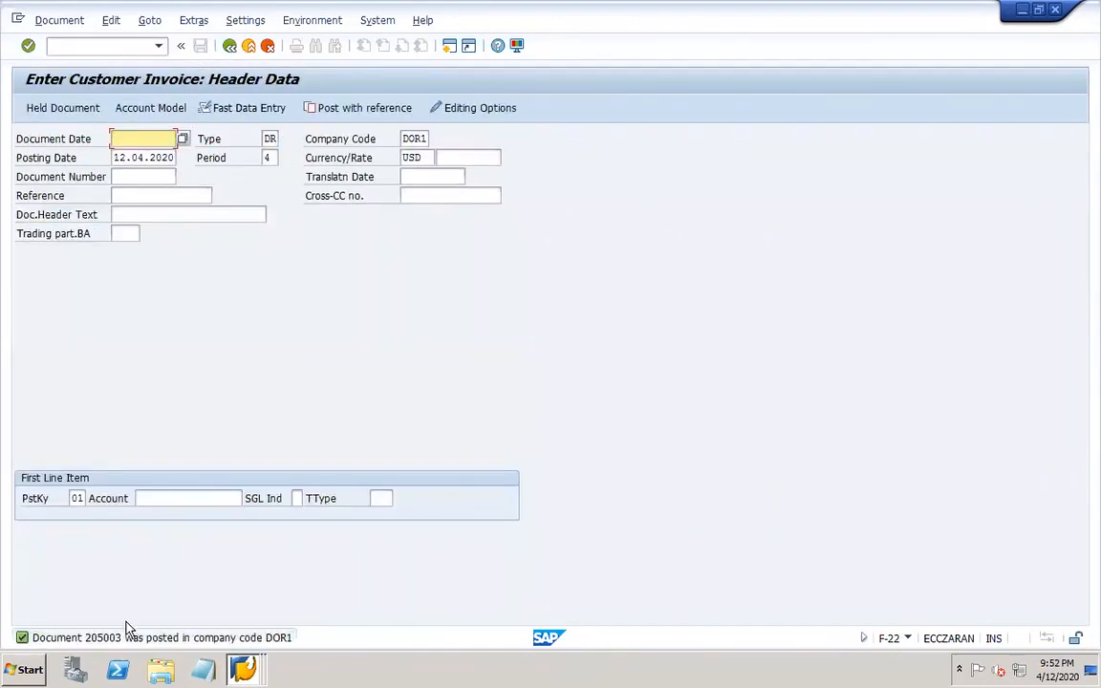
{"action": "left_click", "coordinate": [65, 20]}
{"action": "left_click", "coordinate": [81, 79]}
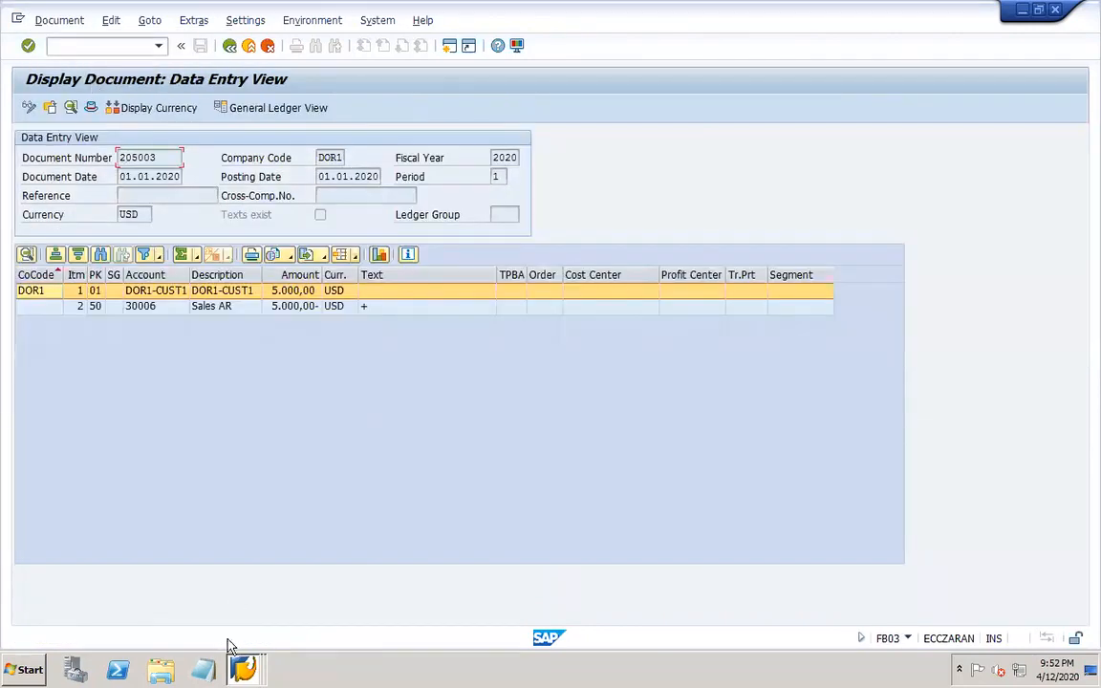
Rerun the special G/L line item display for DOR1-CUST1 in the FBL5N session to check the open down payment
{"action": "left_click", "coordinate": [242, 672]}
{"action": "left_click", "coordinate": [212, 585]}
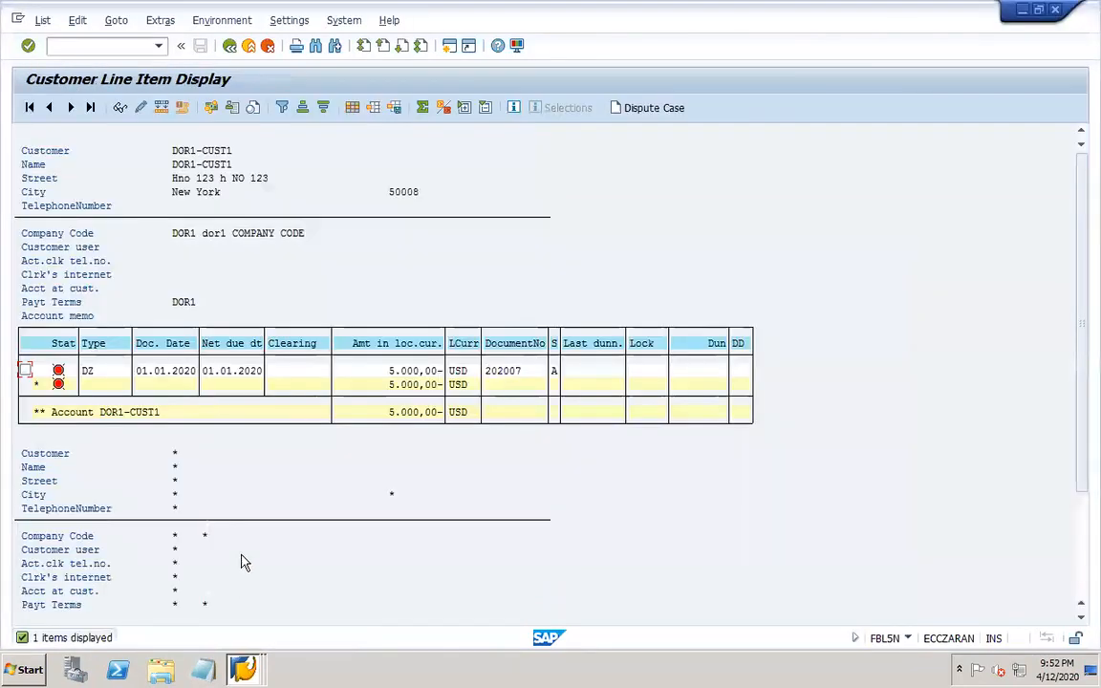
{"action": "left_click", "coordinate": [230, 46]}
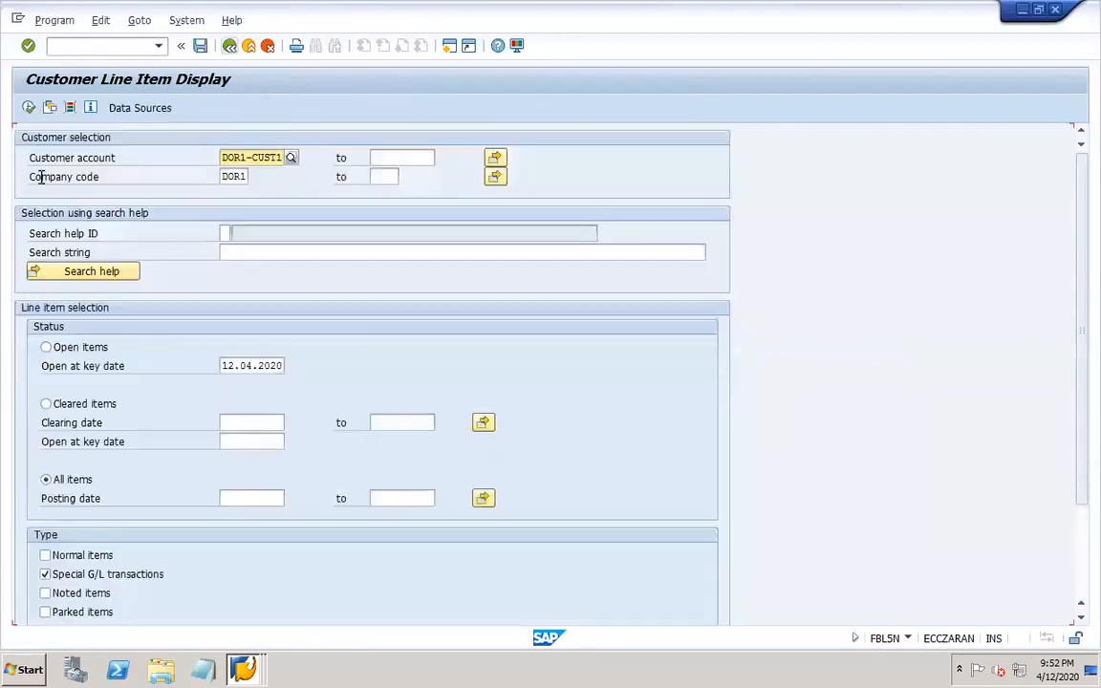
{"action": "left_click", "coordinate": [29, 108]}
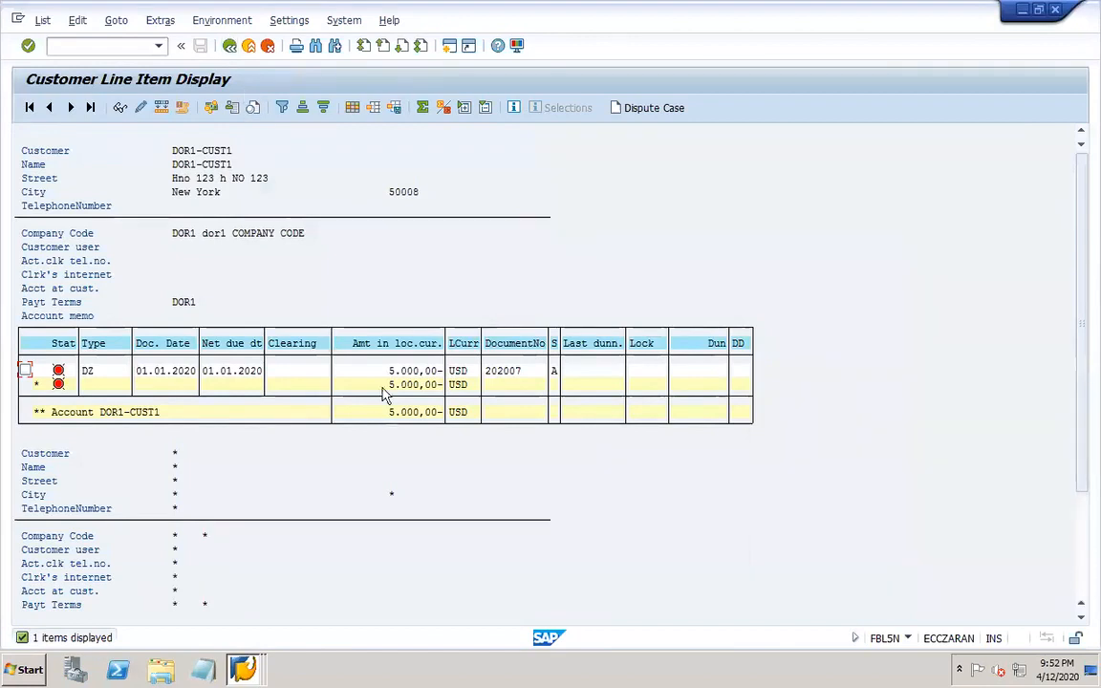
{"action": "left_click", "coordinate": [229, 45]}
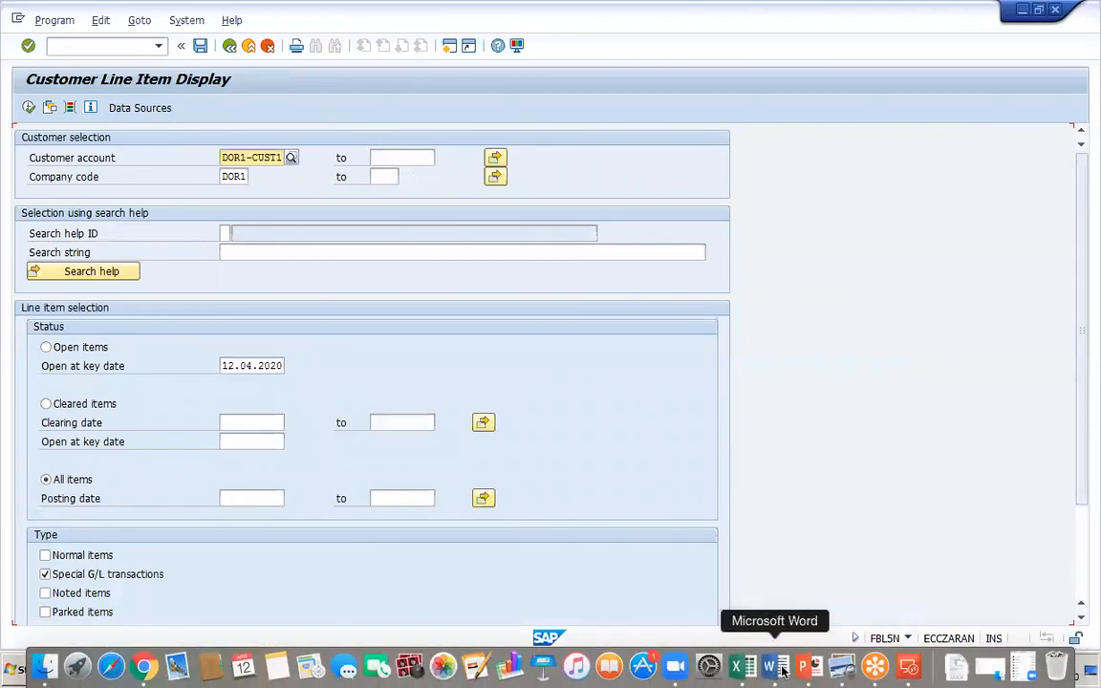
Switch to the PowerPoint worknotes, complete slide 32's line as "DP – F-29" and add "Conversion -" below it
{"action": "left_click", "coordinate": [794, 669]}
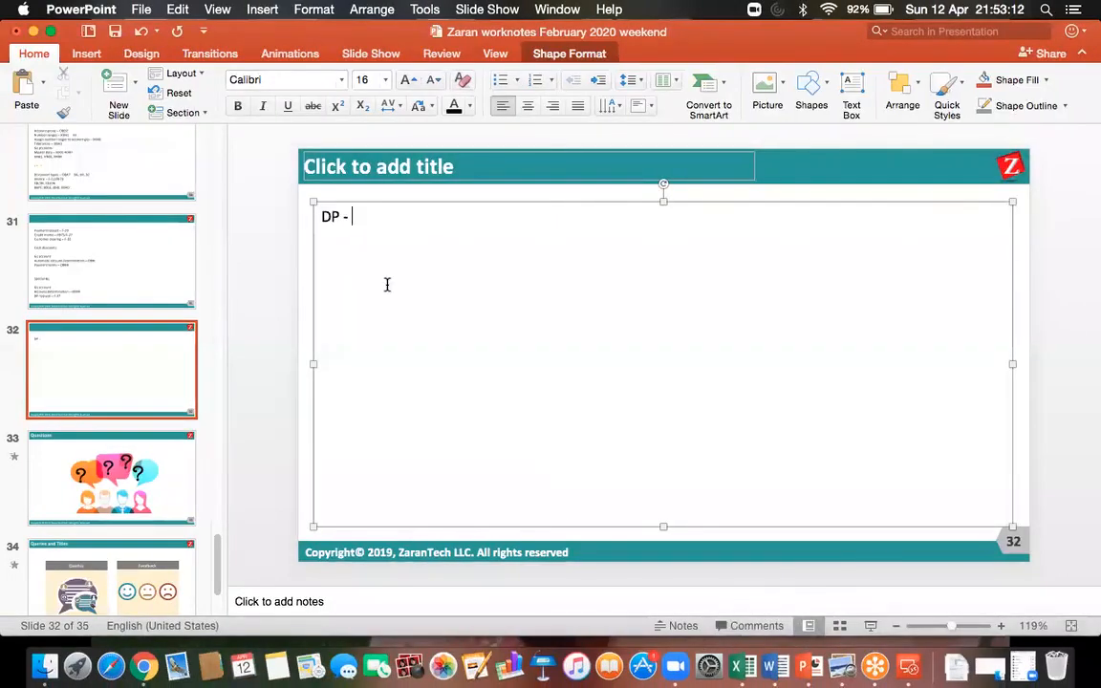
{"action": "type", "text": "-29 "}
{"action": "type", "text": "Conversion -"}
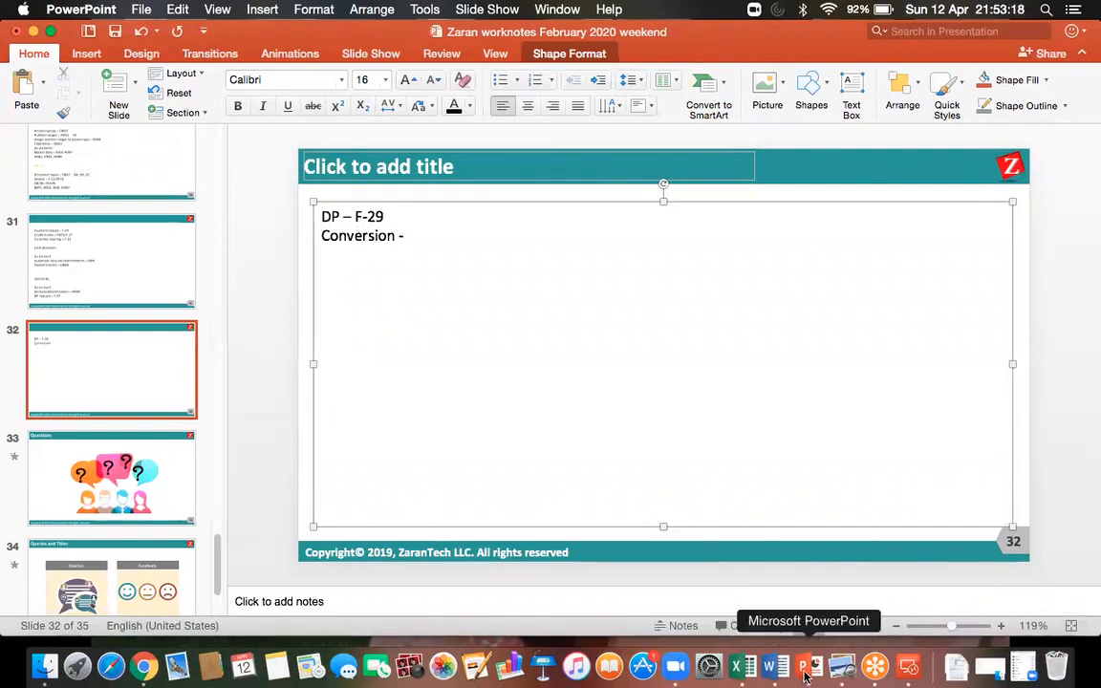
Switch to the SAP remote desktop, leave the down payment document display and F-29, and open Clear Customer Down Payment (F-39)
{"action": "left_click", "coordinate": [906, 667]}
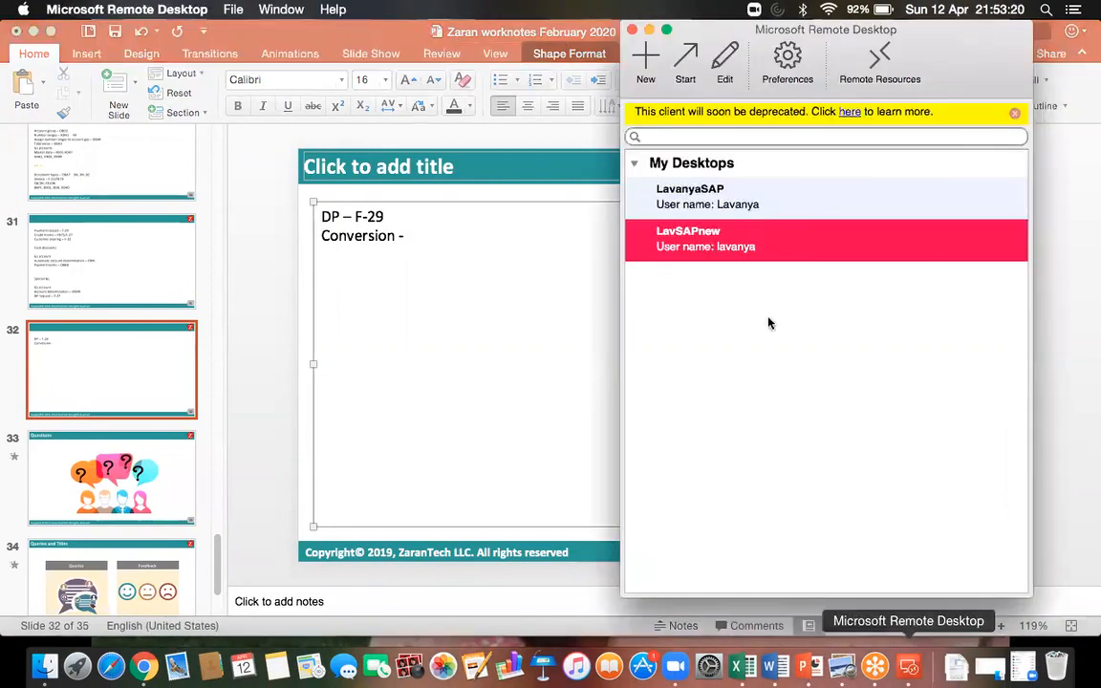
{"action": "double_click", "coordinate": [707, 252]}
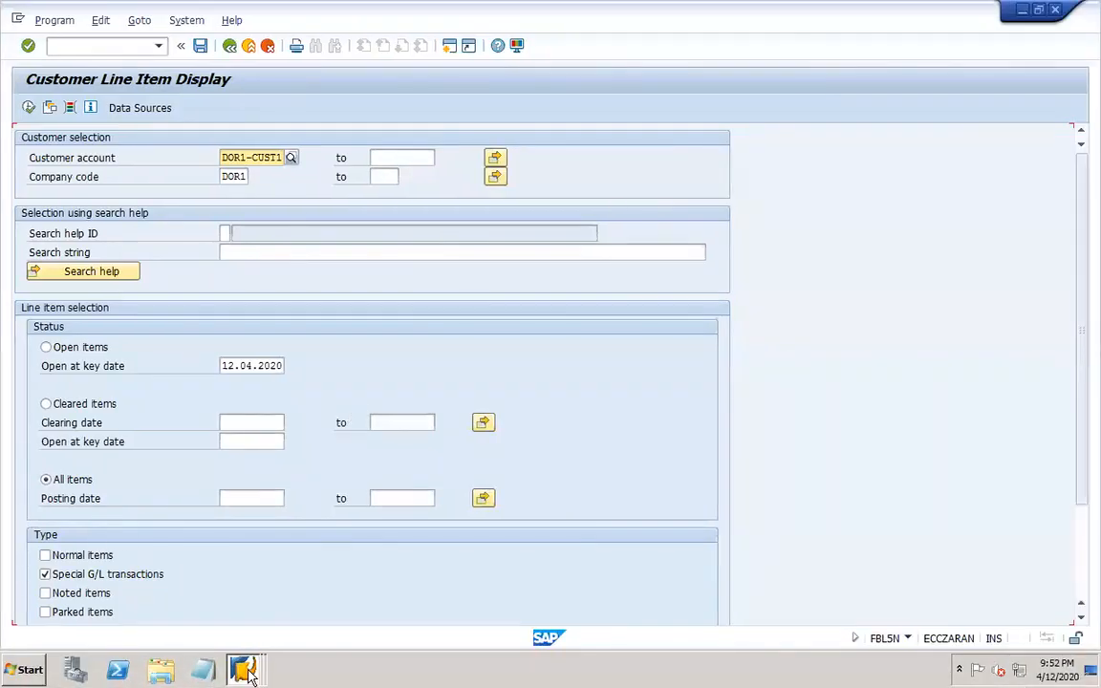
{"action": "mouse_move", "coordinate": [250, 658]}
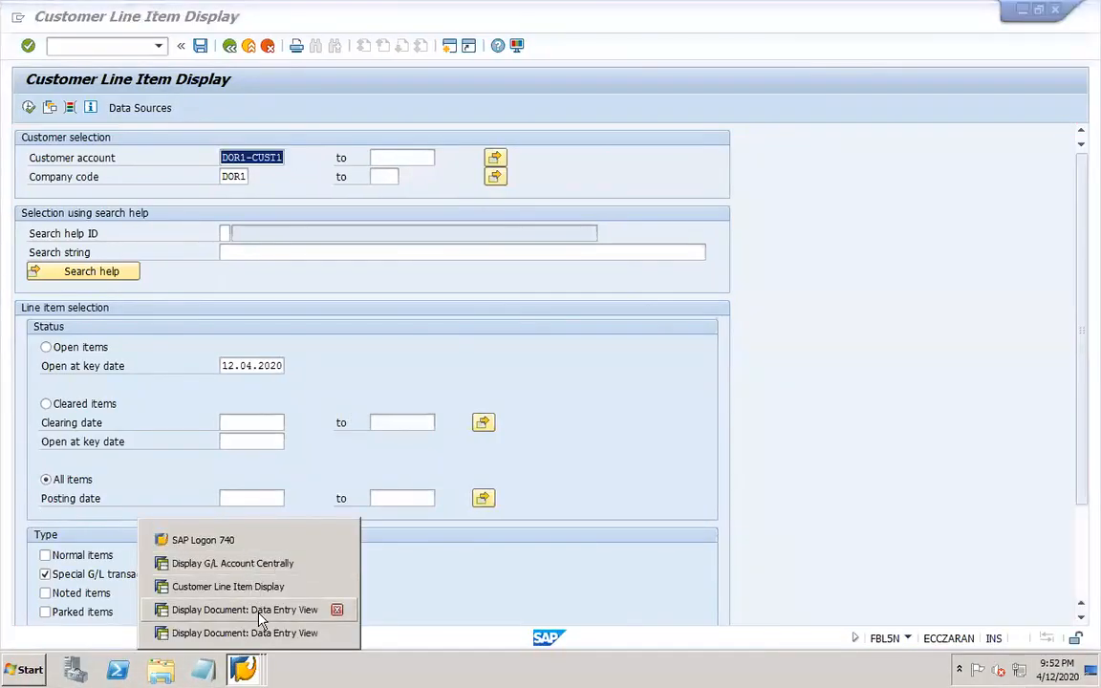
{"action": "left_click", "coordinate": [258, 610]}
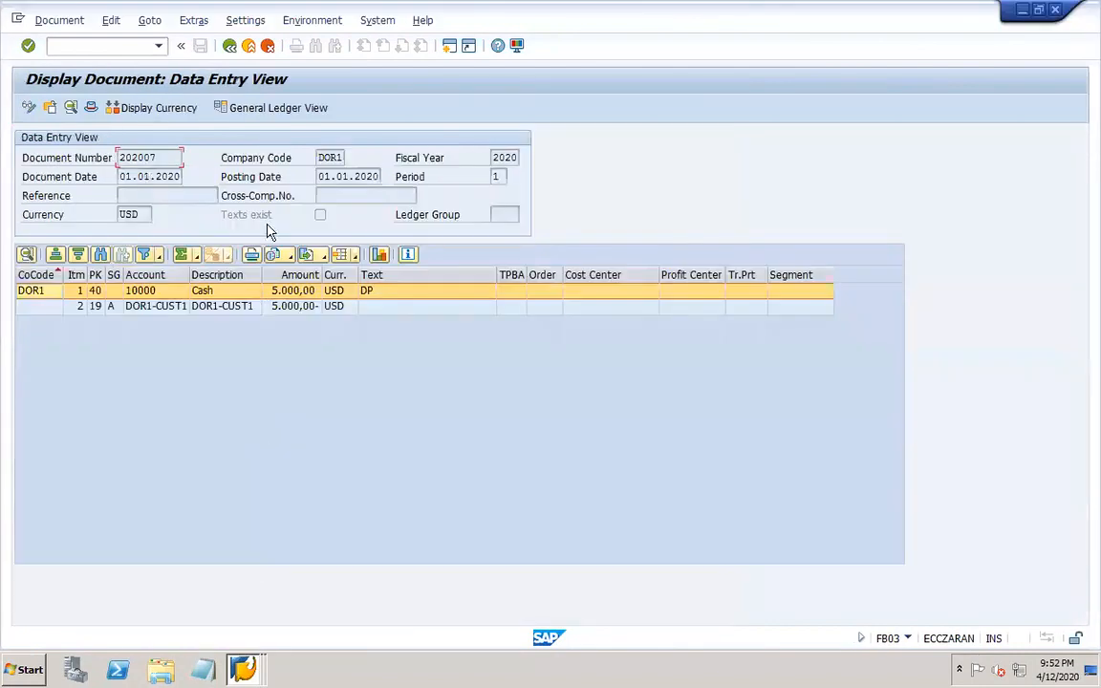
{"action": "left_click", "coordinate": [230, 48]}
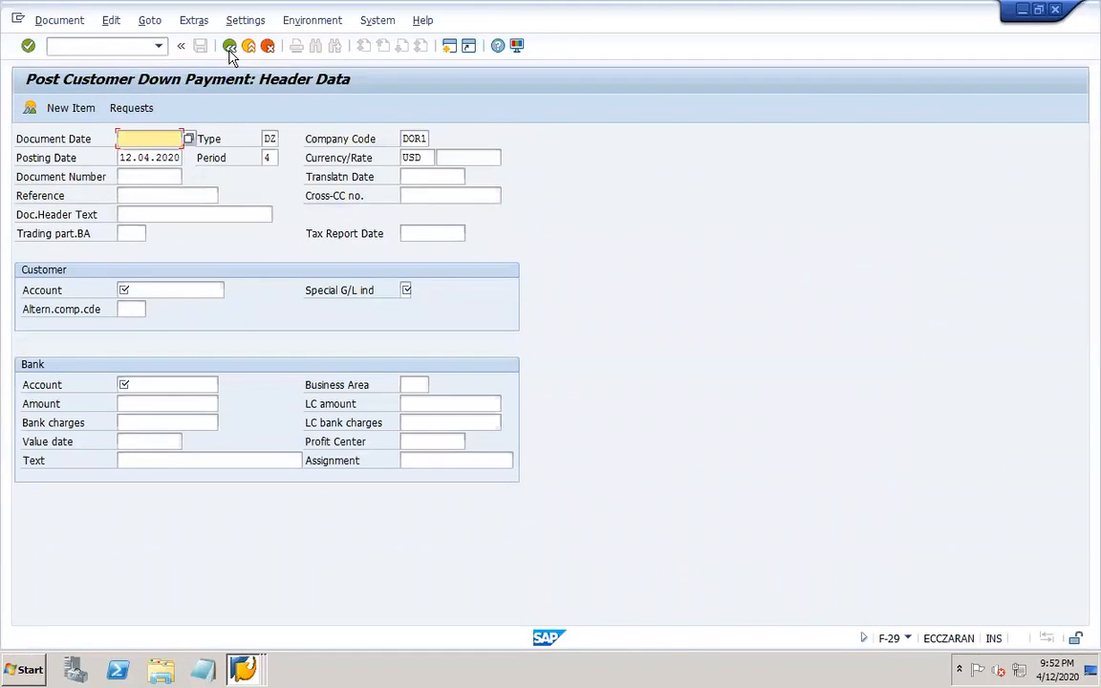
{"action": "left_click", "coordinate": [230, 48]}
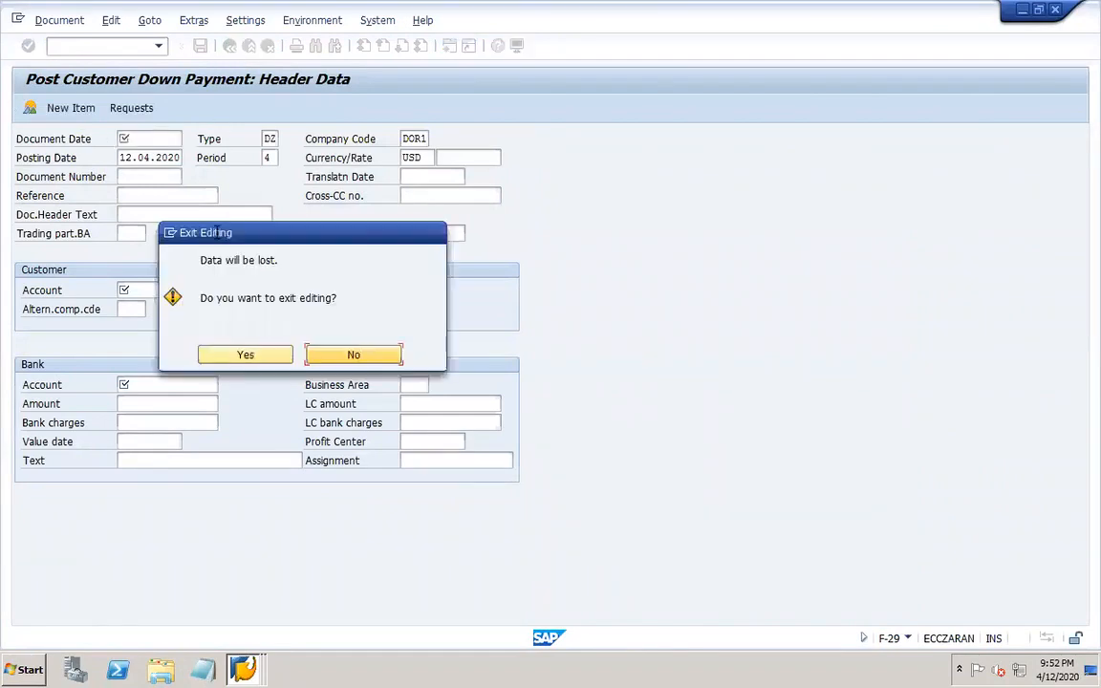
{"action": "left_click", "coordinate": [252, 360]}
{"action": "double_click", "coordinate": [190, 512]}
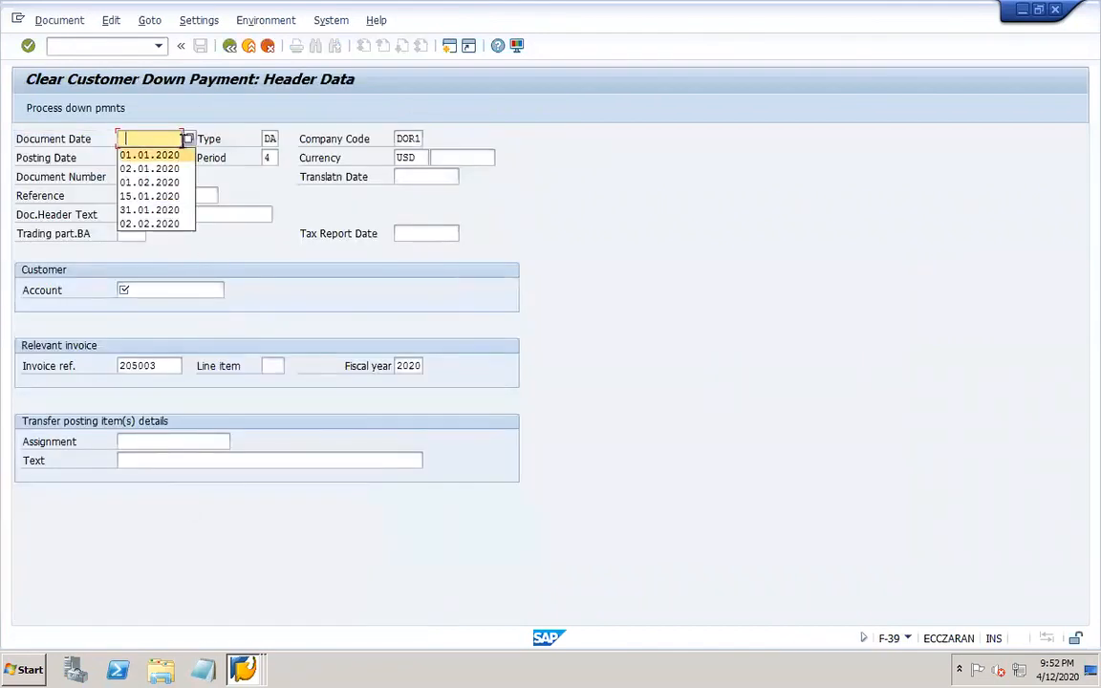
Set document and posting dates to 01.01.2020, customer account to DOR1-CUST1, and the line item of invoice 205003 to 001
{"action": "left_click", "coordinate": [155, 154]}
{"action": "key", "text": "Tab"}
{"action": "key", "text": "Tab"}
{"action": "key", "text": "Tab"}
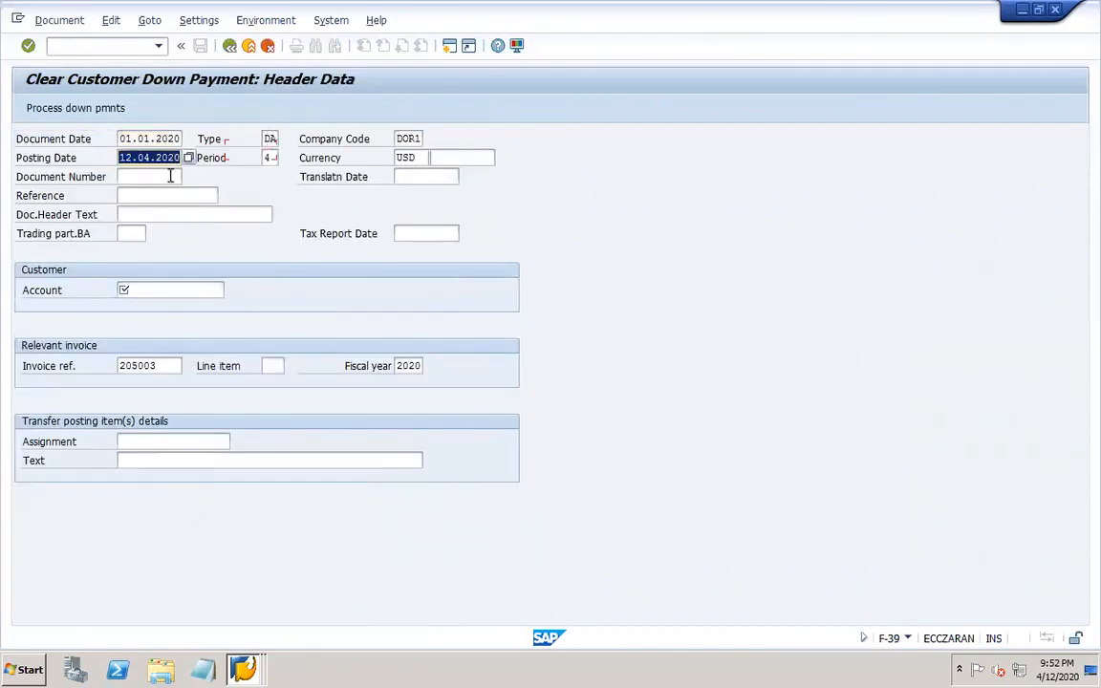
{"action": "key", "text": "BackSpace"}
{"action": "left_click", "coordinate": [145, 175]}
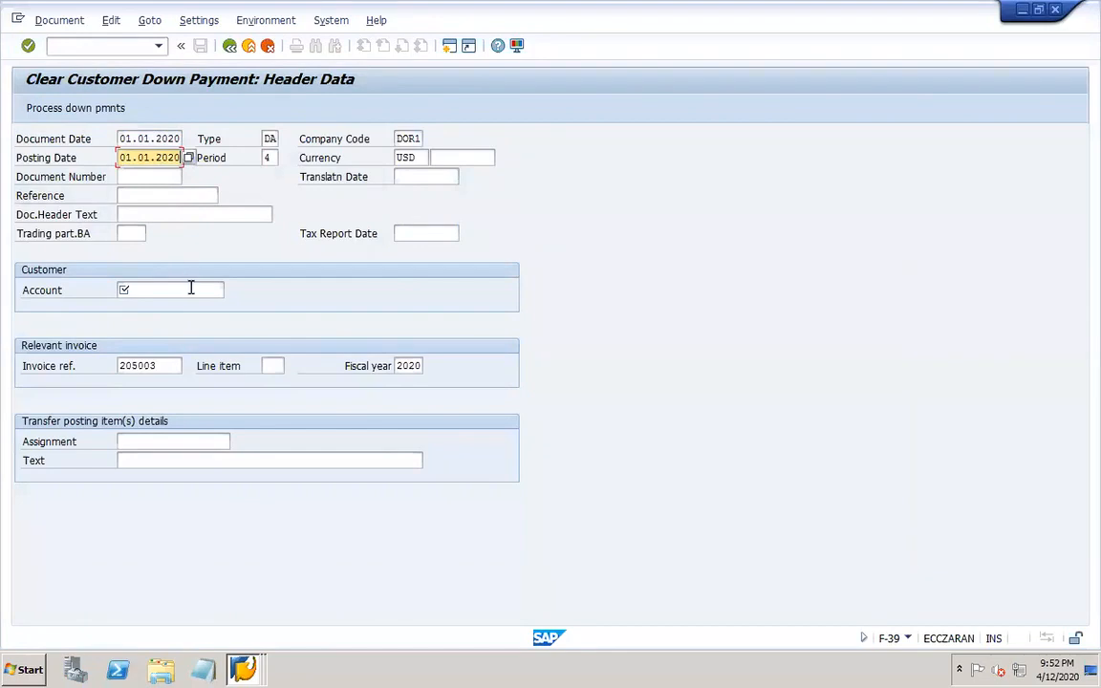
{"action": "left_click", "coordinate": [191, 288]}
{"action": "left_click", "coordinate": [172, 319]}
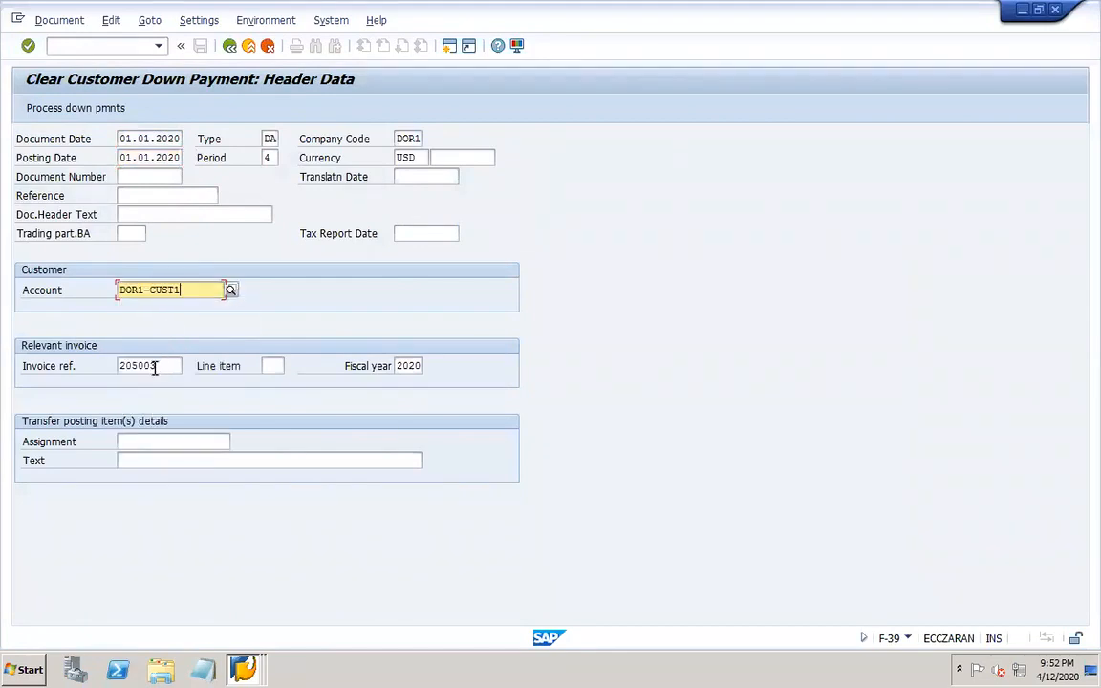
{"action": "left_click", "coordinate": [275, 367]}
{"action": "left_click", "coordinate": [274, 382]}
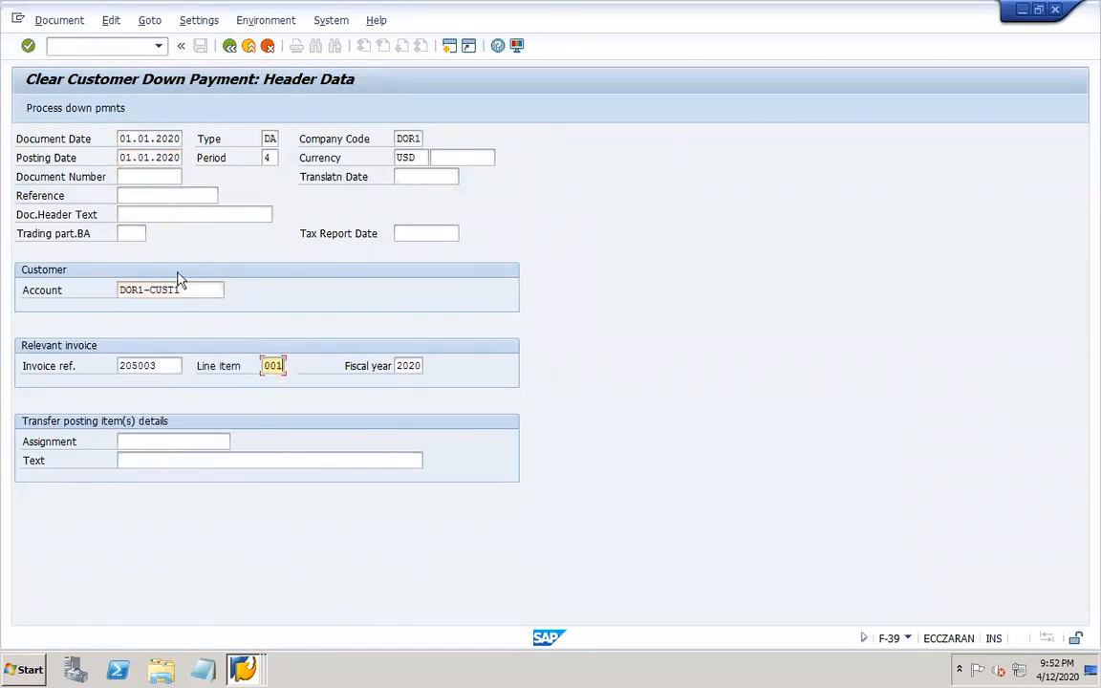
Process the down payments, assign 5.000,00 of document 202007 as transfer posting, then simulate and post the clearing document
{"action": "left_click", "coordinate": [96, 111]}
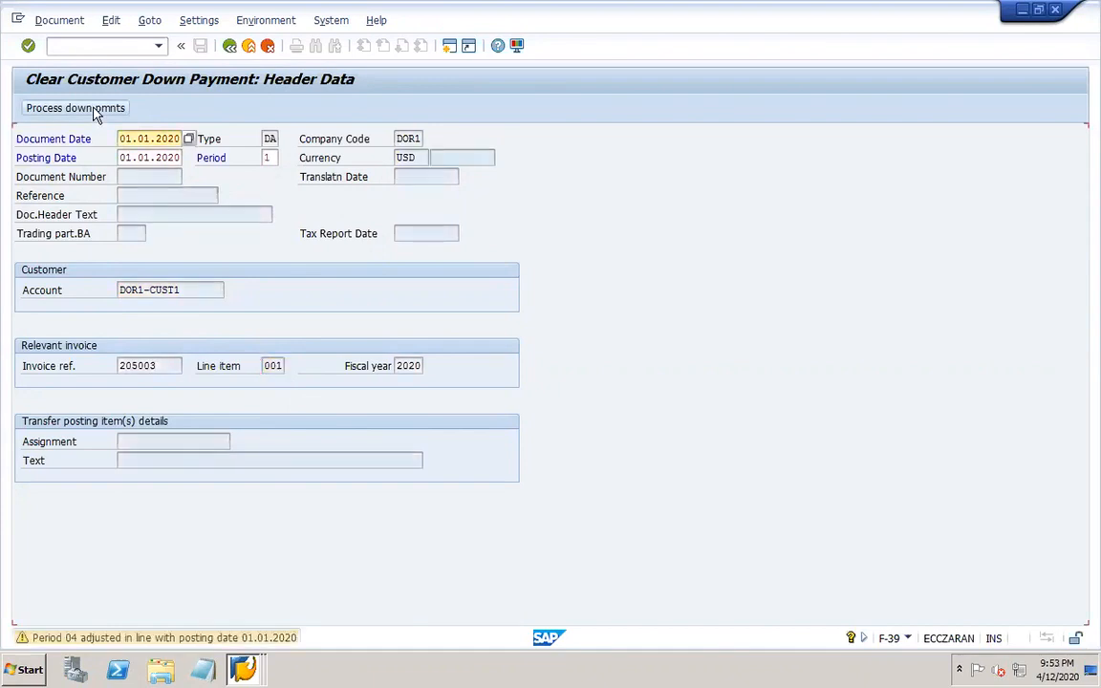
{"action": "left_click", "coordinate": [96, 111]}
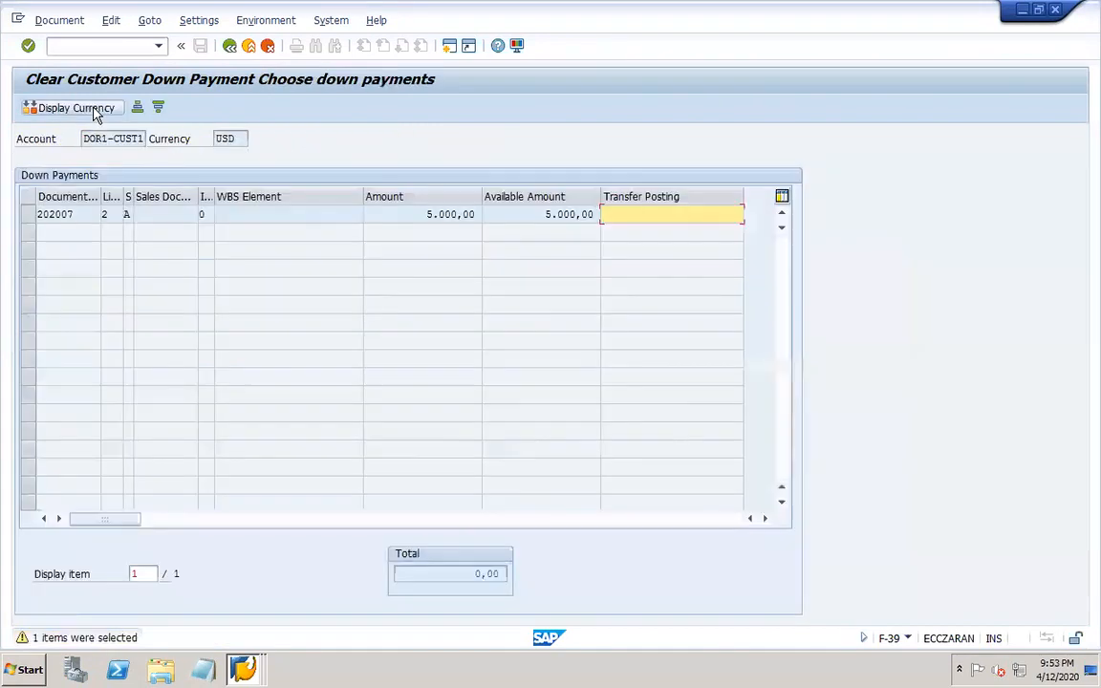
{"action": "double_click", "coordinate": [652, 212]}
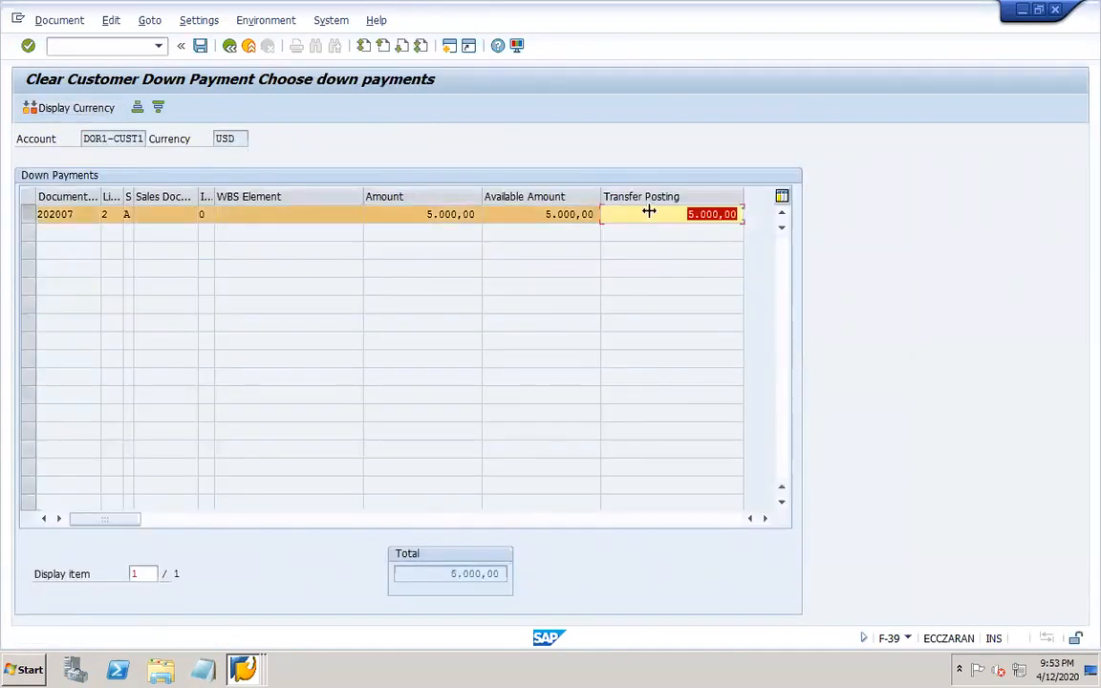
{"action": "left_click", "coordinate": [75, 21]}
{"action": "left_click", "coordinate": [71, 98]}
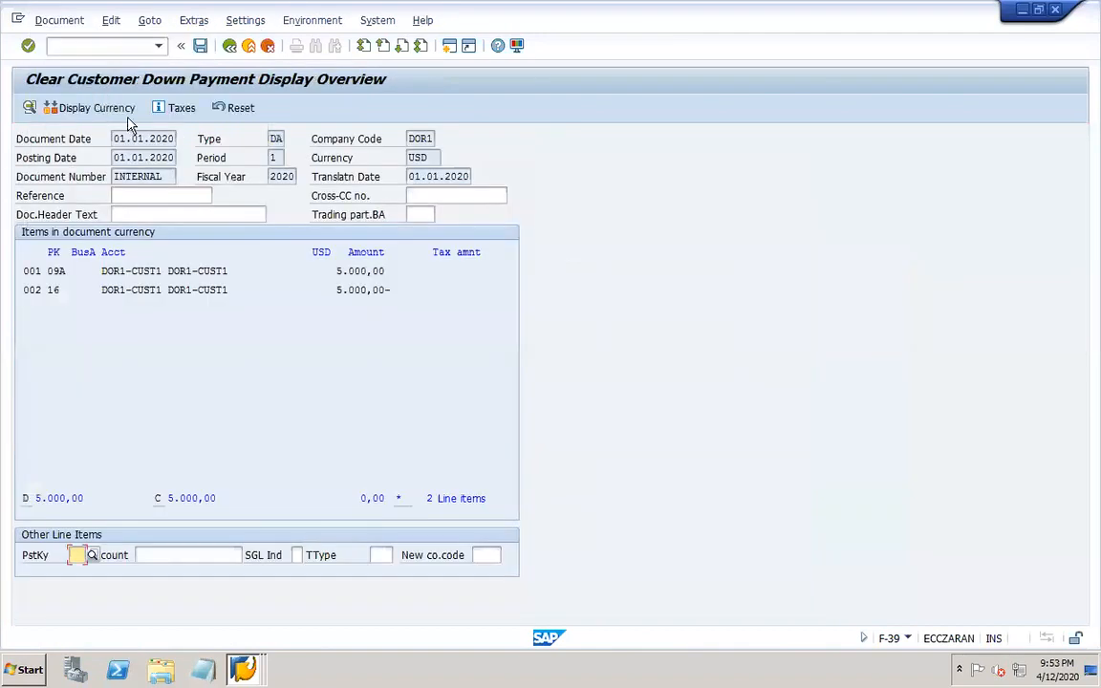
{"action": "left_click", "coordinate": [201, 45]}
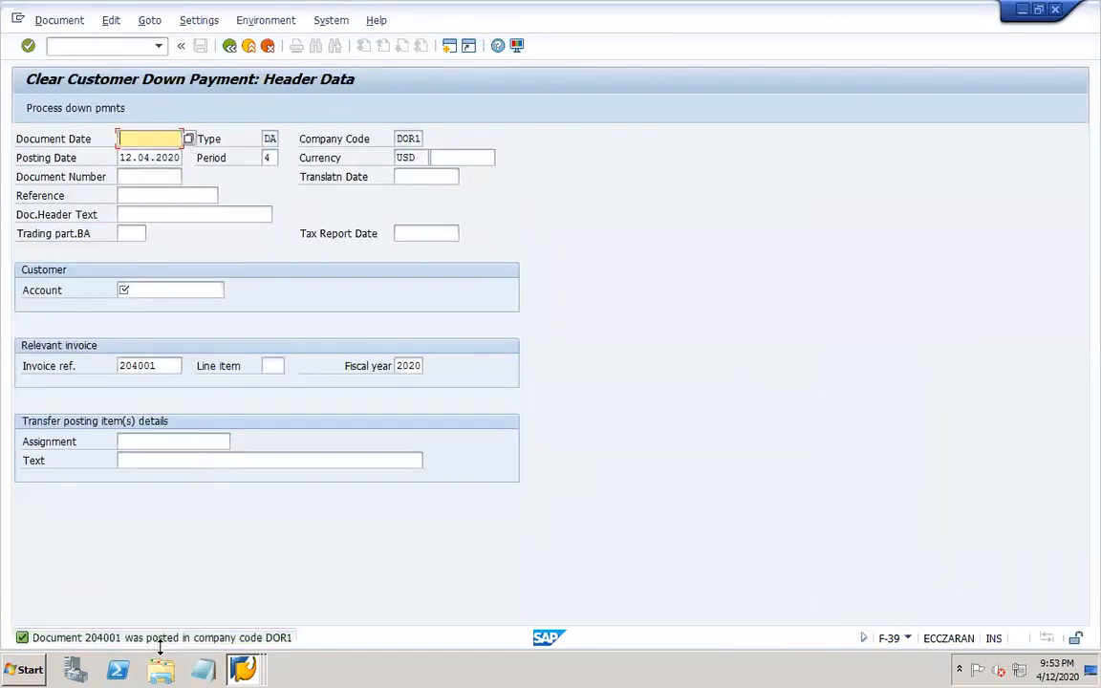
Rerun the special G/L line item display for DOR1-CUST1 in the FBL5N session to check the converted down payment
{"action": "mouse_move", "coordinate": [236, 674]}
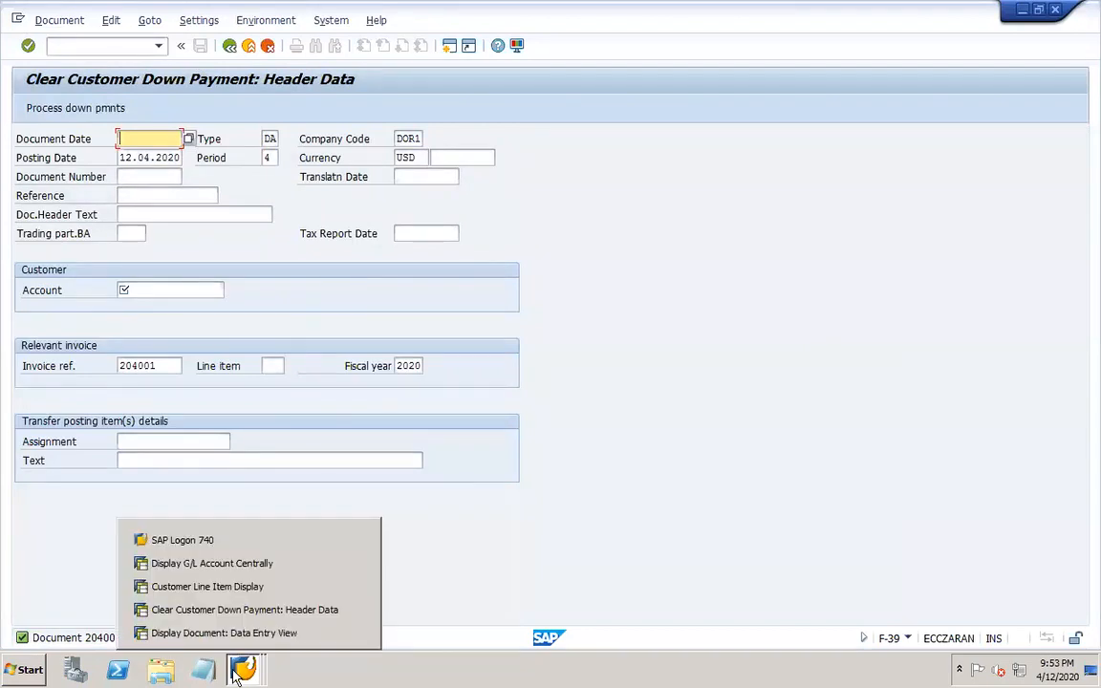
{"action": "left_click", "coordinate": [246, 586]}
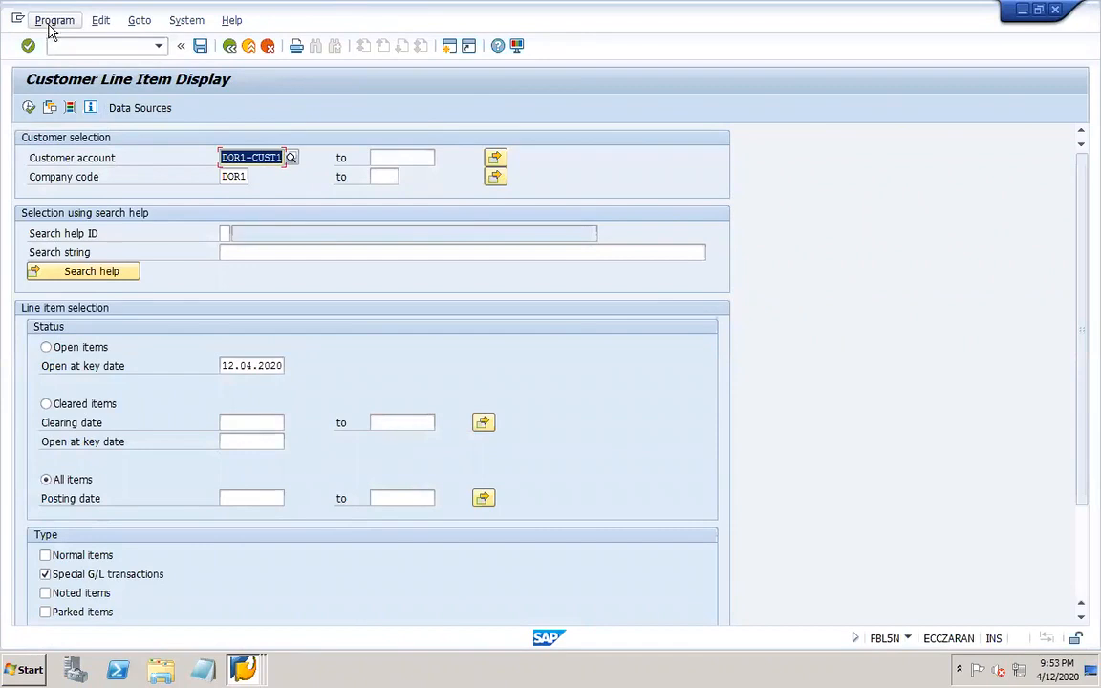
{"action": "left_click", "coordinate": [29, 108]}
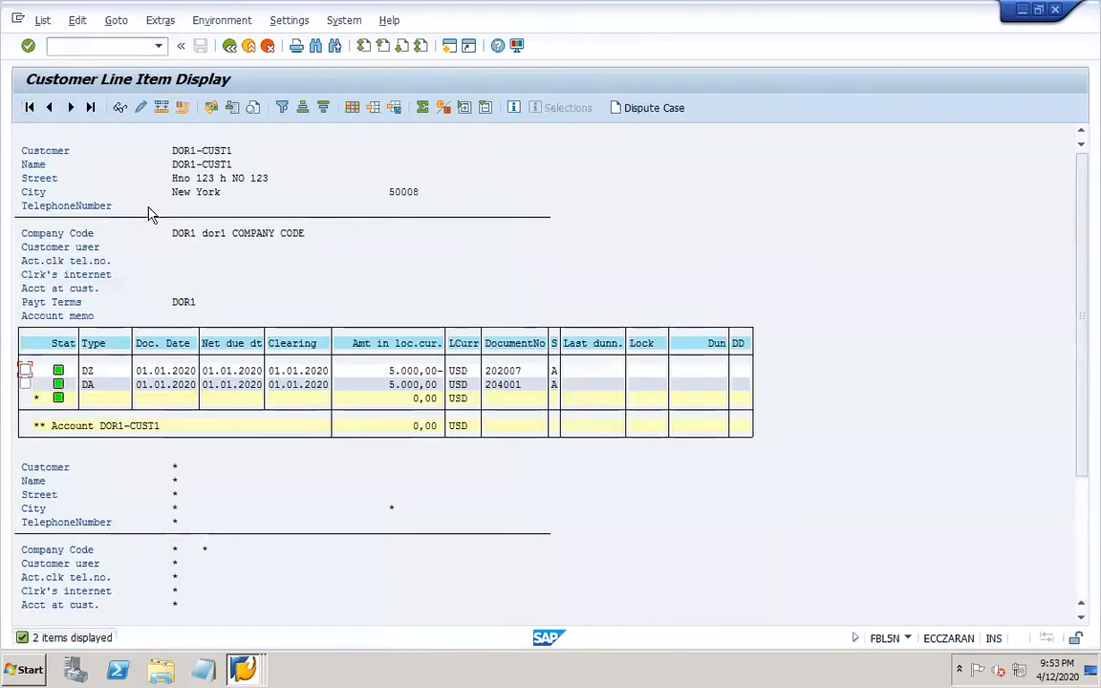
Display the customer's normal items instead of special G/L transactions, and copy the open items' document numbers 204001 and 205003
{"action": "left_click", "coordinate": [229, 46]}
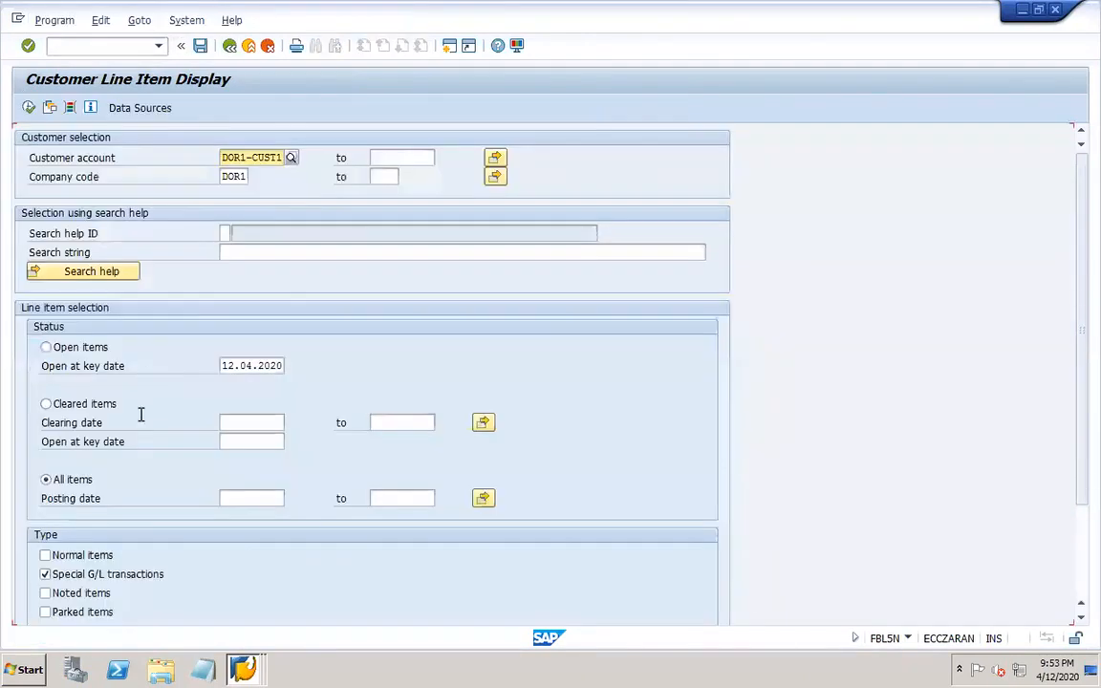
{"action": "left_click", "coordinate": [64, 557]}
{"action": "left_click", "coordinate": [64, 574]}
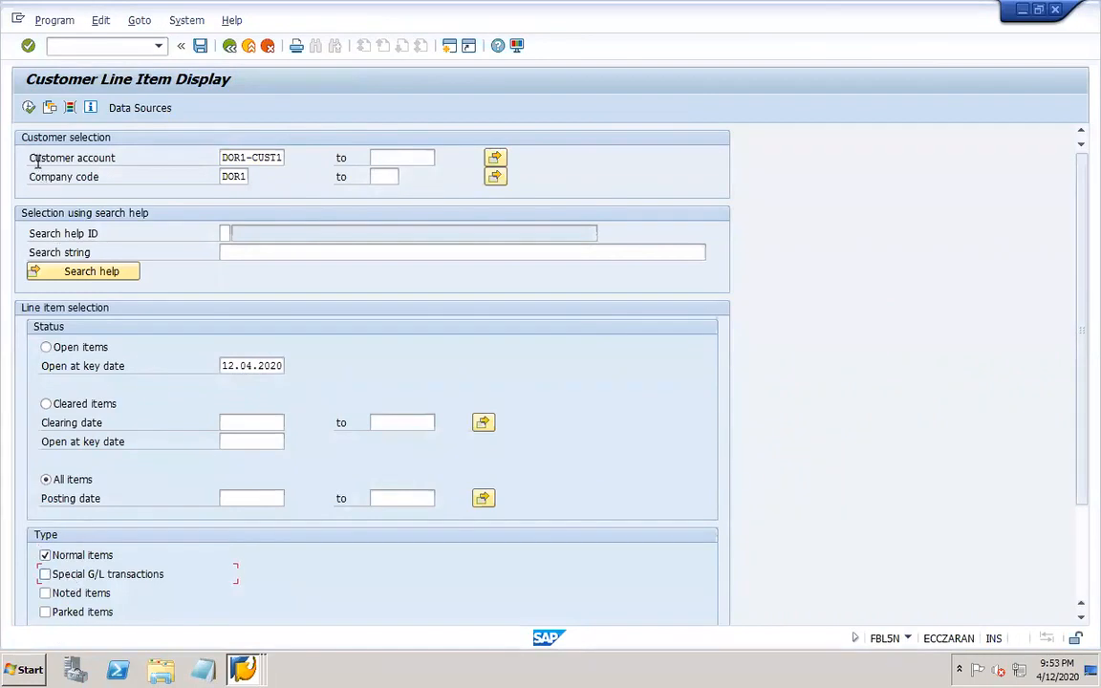
{"action": "left_click", "coordinate": [29, 108]}
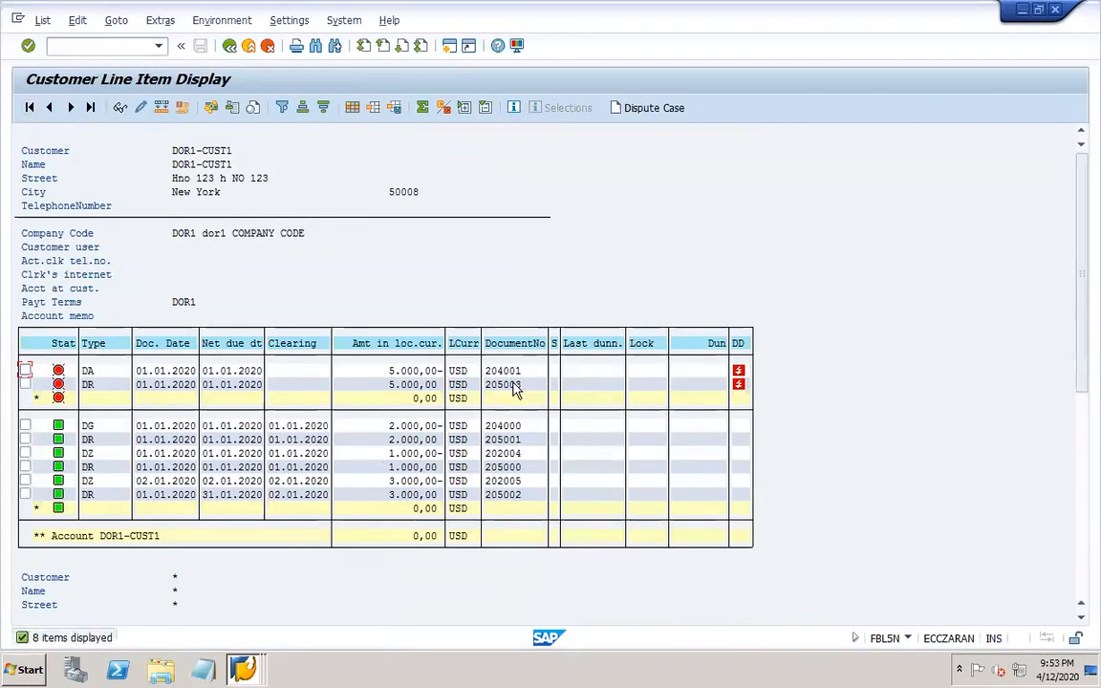
{"action": "key", "text": "ctrl+y"}
{"action": "mouse_move", "coordinate": [506, 384]}
{"action": "left_mouse_down"}
{"action": "mouse_move", "coordinate": [522, 387]}
{"action": "mouse_move", "coordinate": [485, 382]}
{"action": "left_mouse_up"}
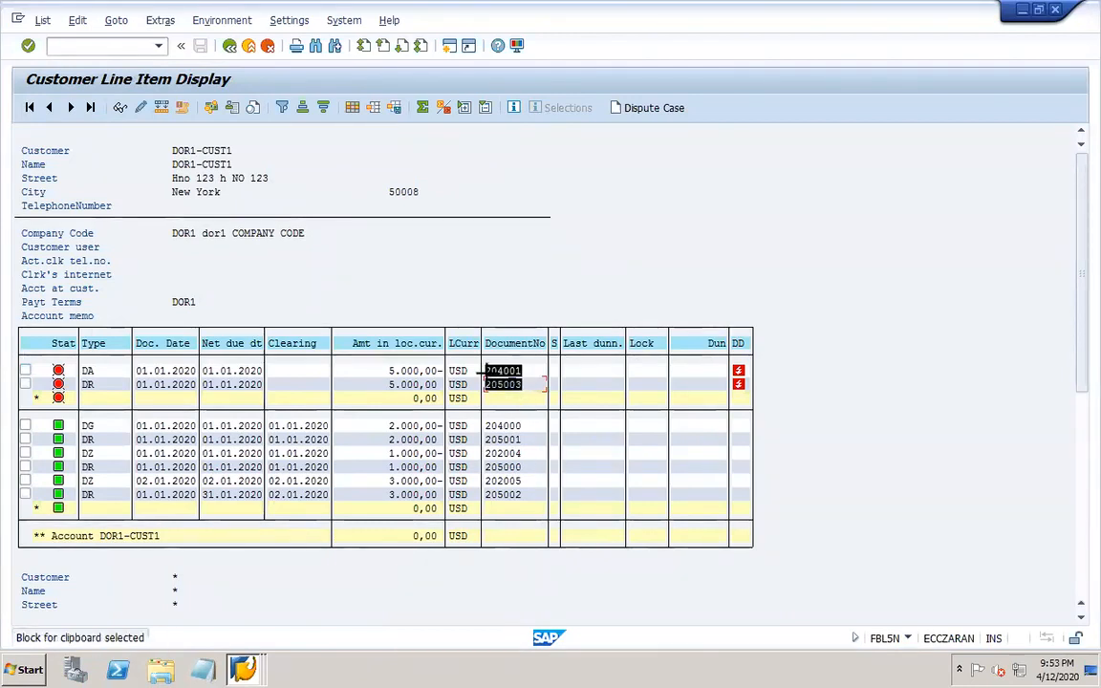
{"action": "key", "text": "ctrl+c"}
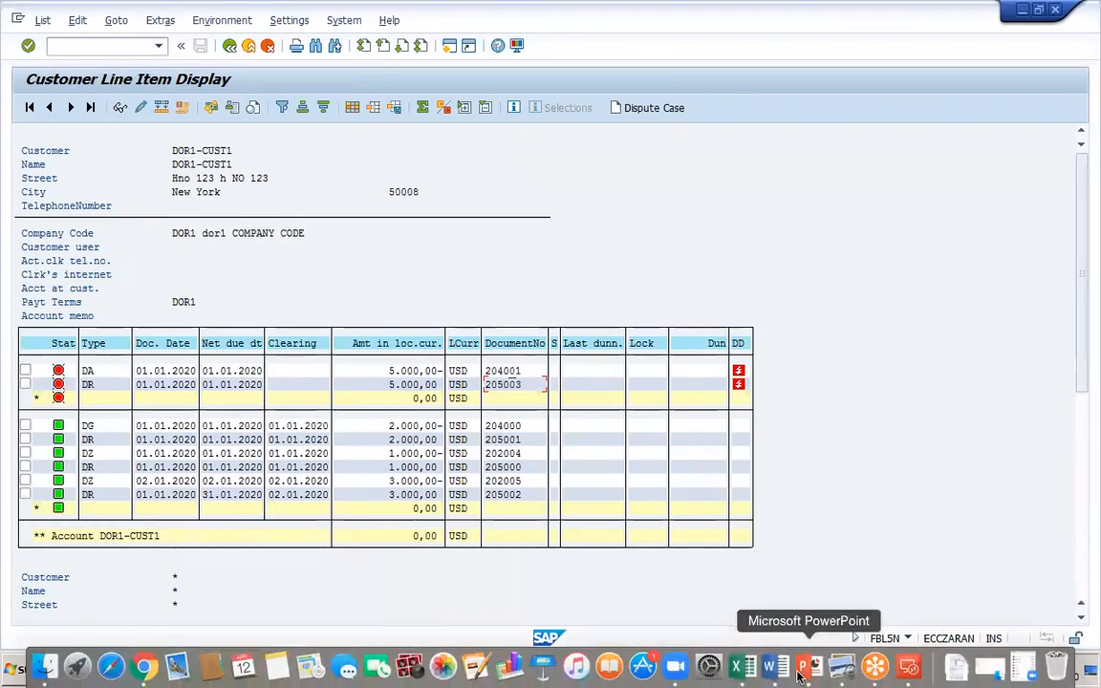
Switch to the PowerPoint worknotes, complete slide 32's second line as "Conversion – F-39" and add "Clearing - F-32" below it
{"action": "left_click", "coordinate": [807, 672]}
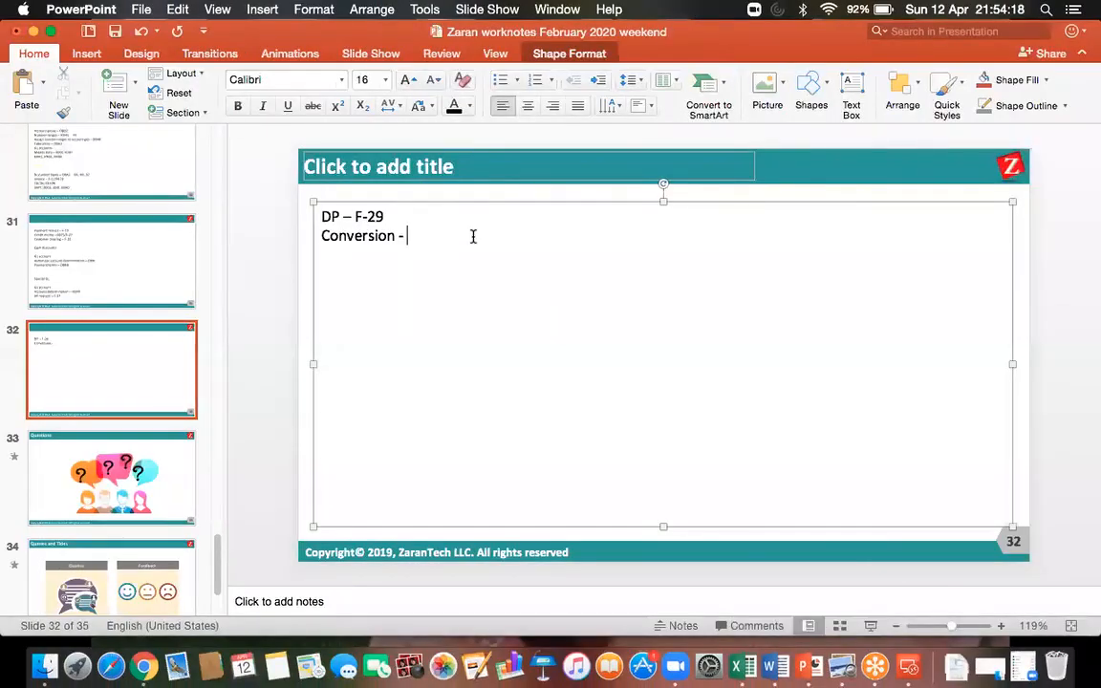
{"action": "type", "text": "-39 "}
{"action": "type", "text": "Cl"}
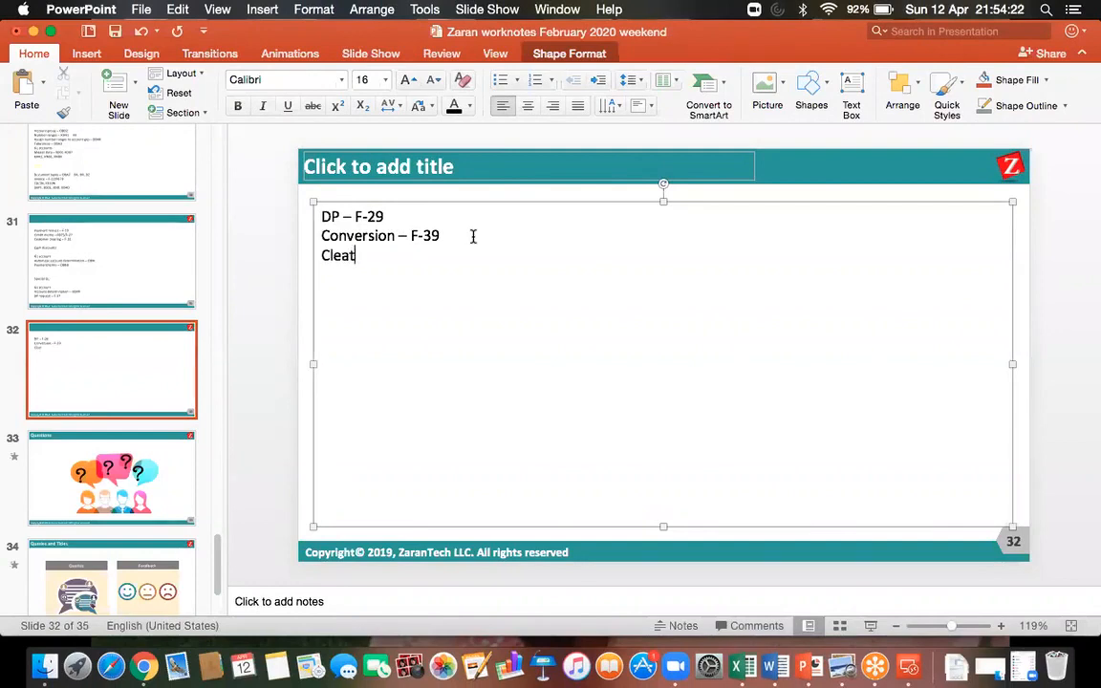
{"action": "type", "text": "earing - F-32"}
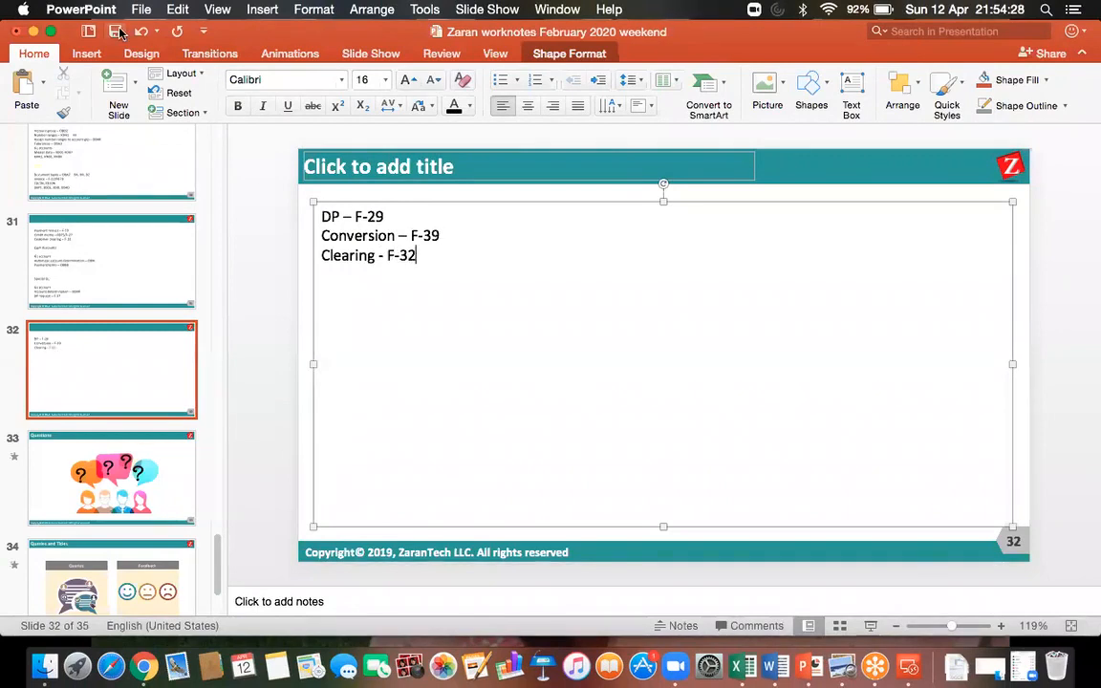
Switch back to the SAP remote desktop and open the Clear Customer transaction F-32 in a new session
{"action": "left_click", "coordinate": [909, 666]}
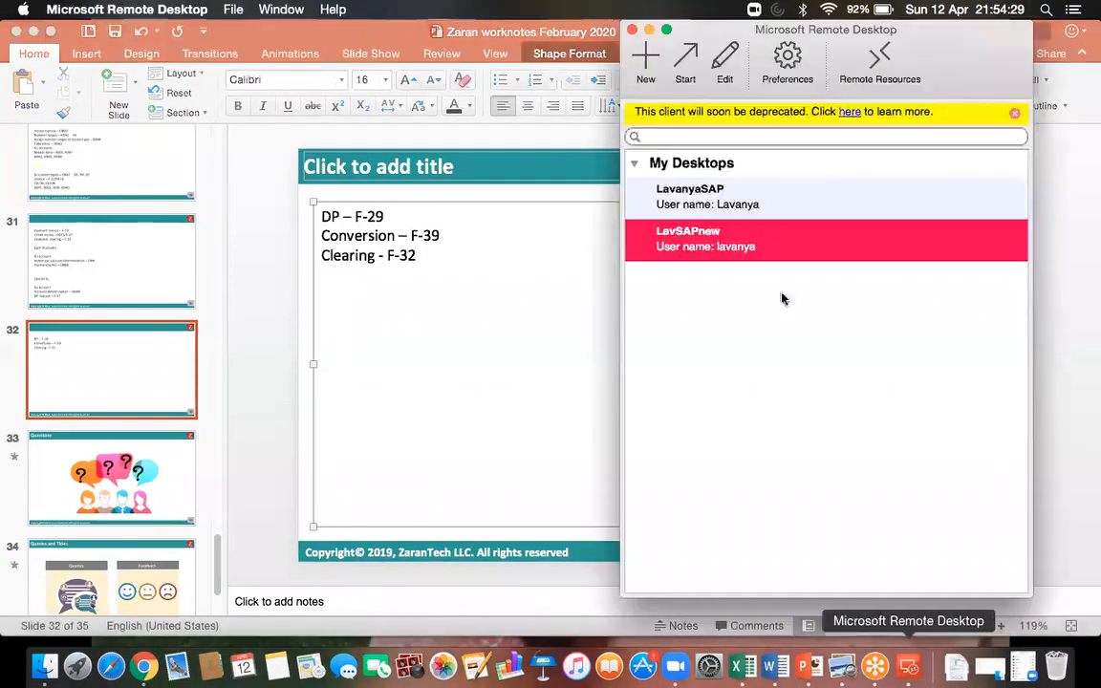
{"action": "double_click", "coordinate": [638, 212]}
{"action": "left_click", "coordinate": [108, 44]}
{"action": "type", "text": "/of-32"}
{"action": "key", "text": "Return"}
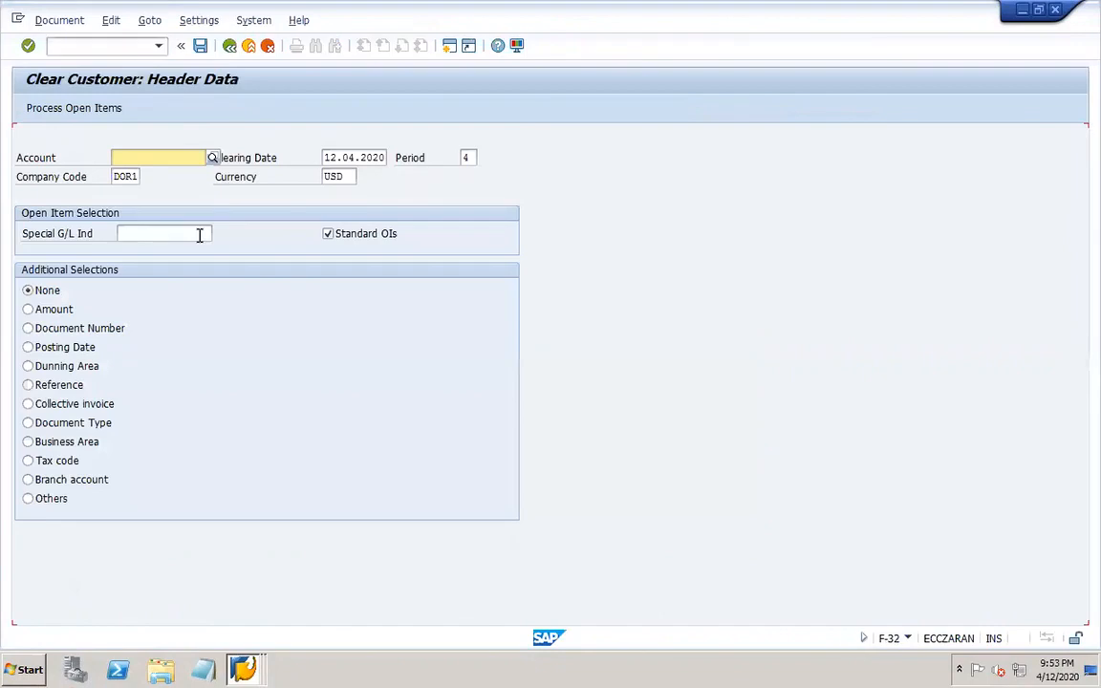
Set the customer account to DOR1-CUST1 and the clearing date to 01.01.2020 in the Clear Customer header
{"action": "key", "text": "Down"}
{"action": "key", "text": "Down"}
{"action": "key", "text": "Return"}
{"action": "key", "text": "Tab"}
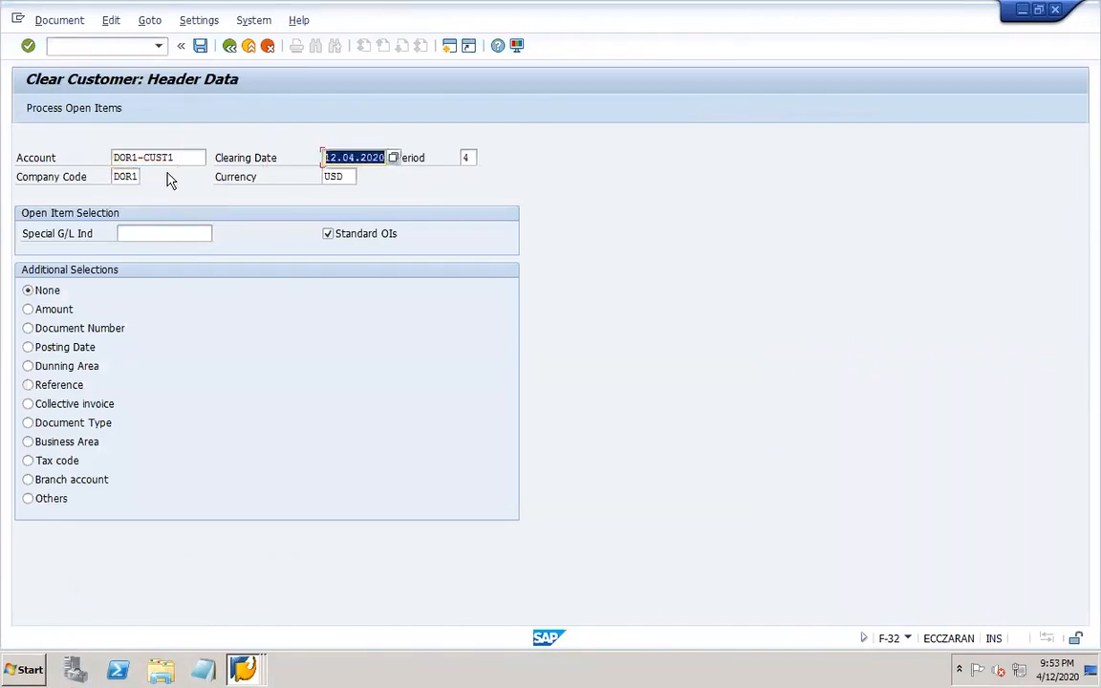
{"action": "key", "text": "Delete"}
{"action": "key", "text": "Down"}
{"action": "key", "text": "Return"}
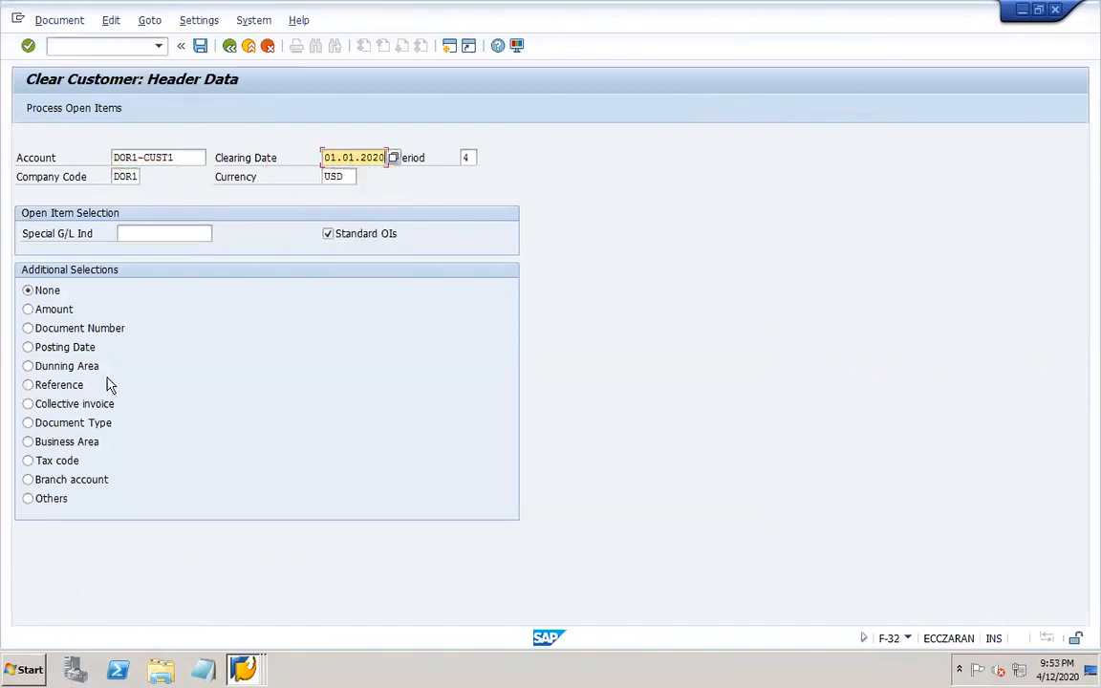
Select open items by document number, enter 204001 and 205003 as the selection criteria, and process the open items
{"action": "left_click", "coordinate": [88, 331]}
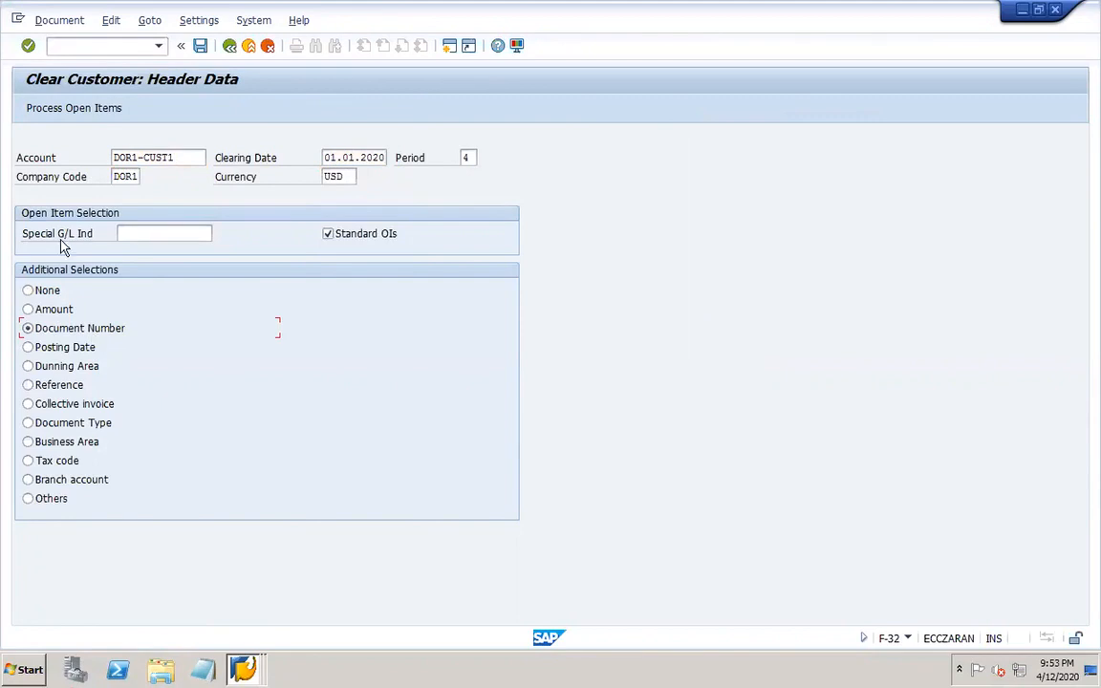
{"action": "left_click", "coordinate": [64, 111]}
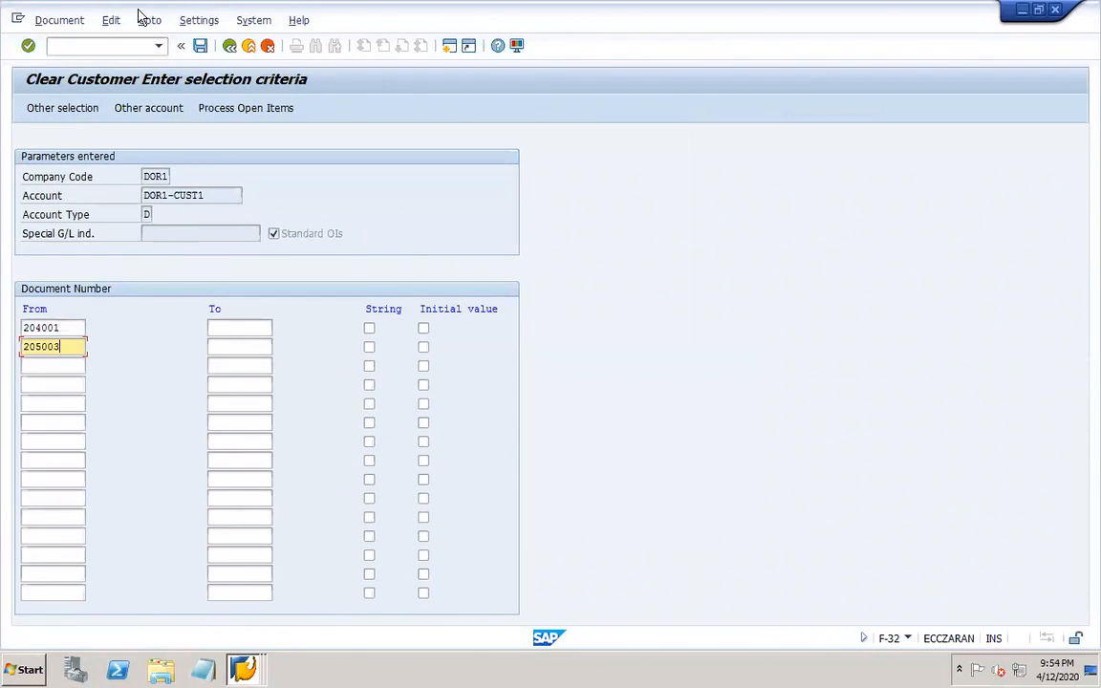
{"action": "left_click", "coordinate": [250, 109]}
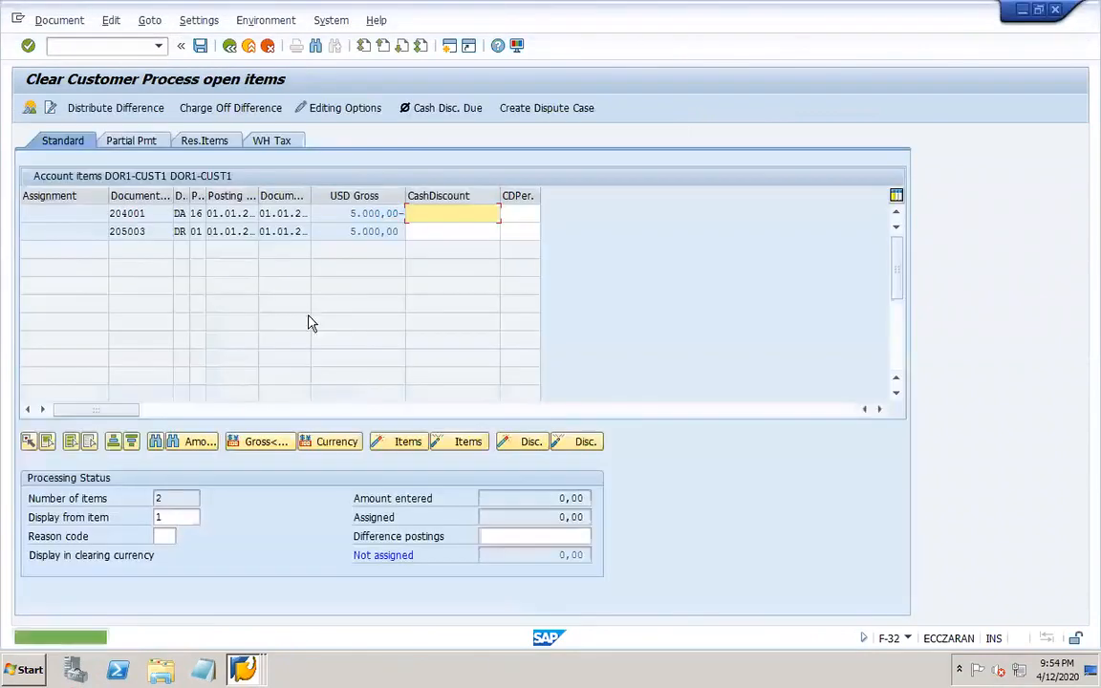
Simulate and post the clearing of customer items 204001 and 205003
{"action": "left_click", "coordinate": [65, 21]}
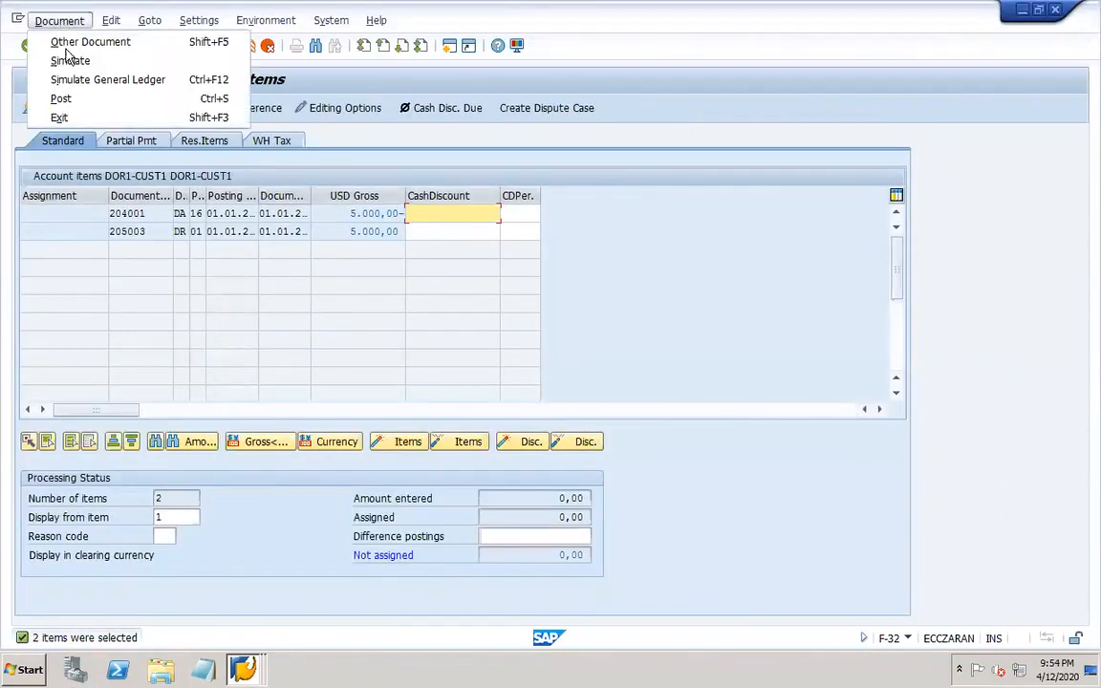
{"action": "left_click", "coordinate": [86, 64]}
{"action": "left_click", "coordinate": [200, 46]}
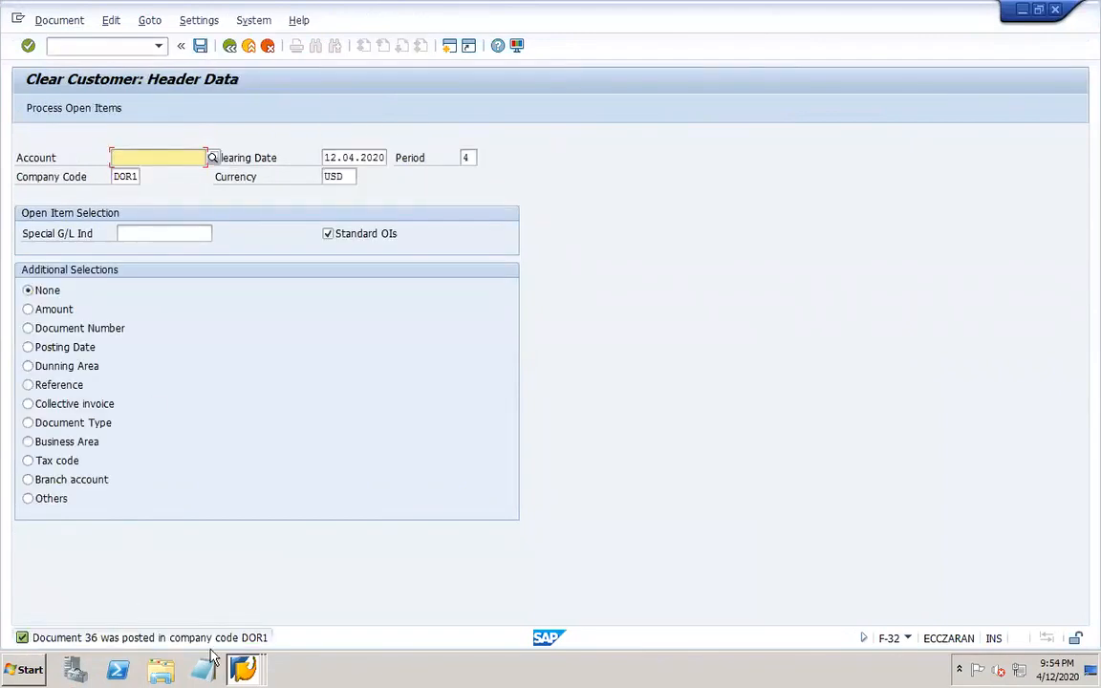
Switch to the Customer Line Item Display session and rerun the report for DOR1-CUST1 to check the cleared items
{"action": "left_click", "coordinate": [244, 672]}
{"action": "left_click", "coordinate": [229, 563]}
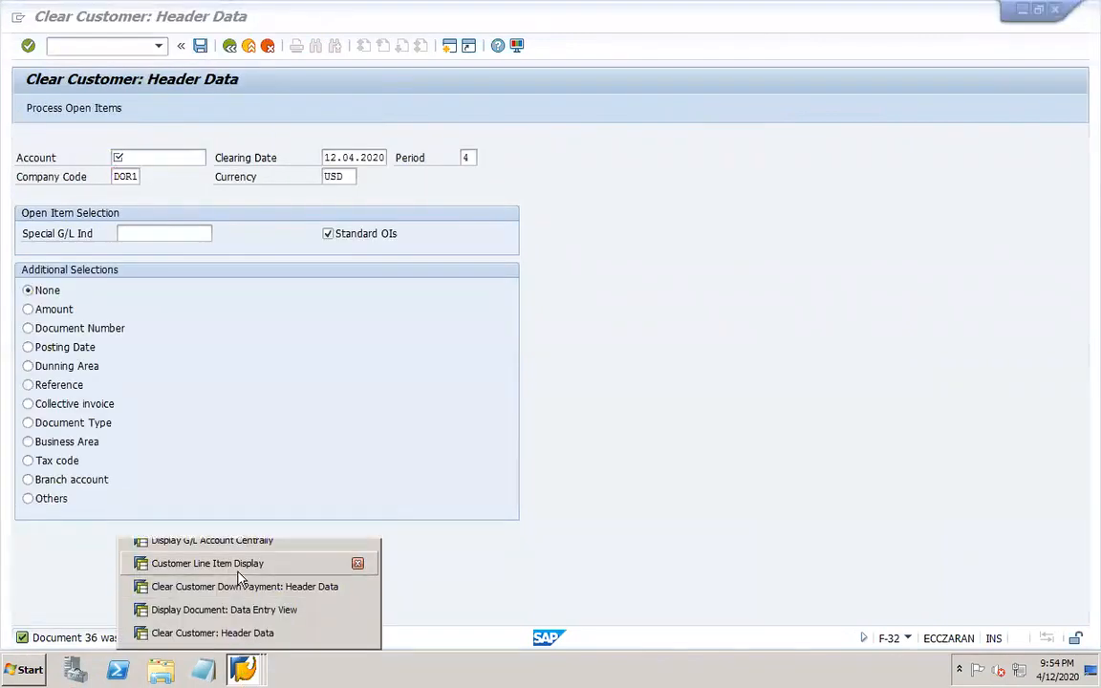
{"action": "left_click", "coordinate": [230, 46]}
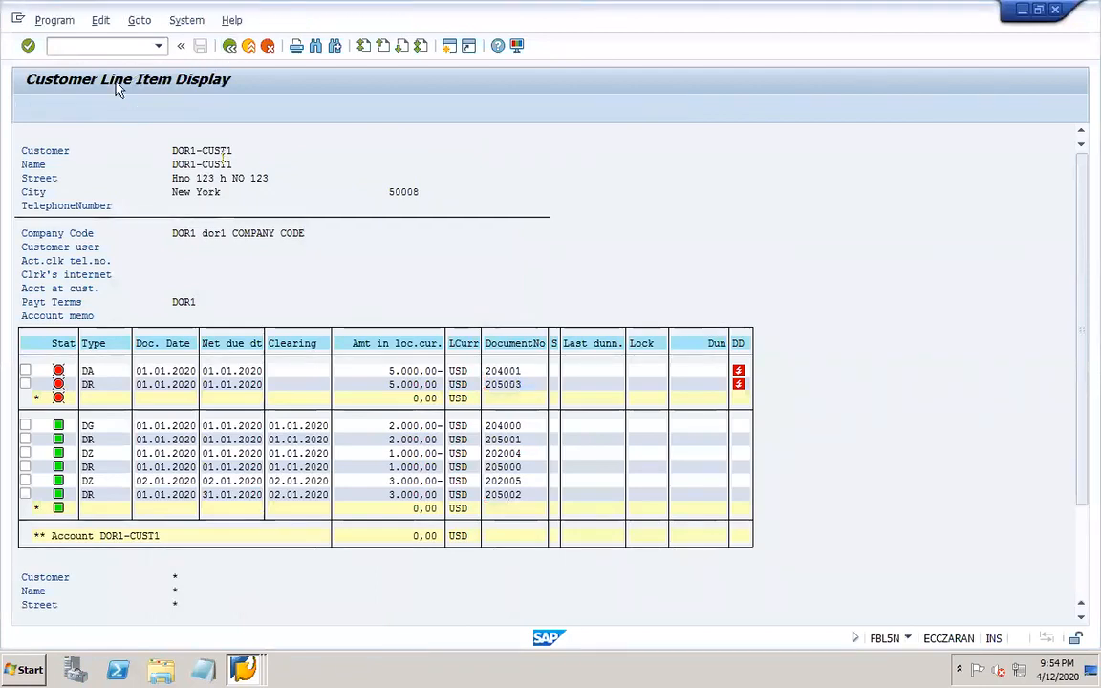
{"action": "left_click", "coordinate": [30, 108]}
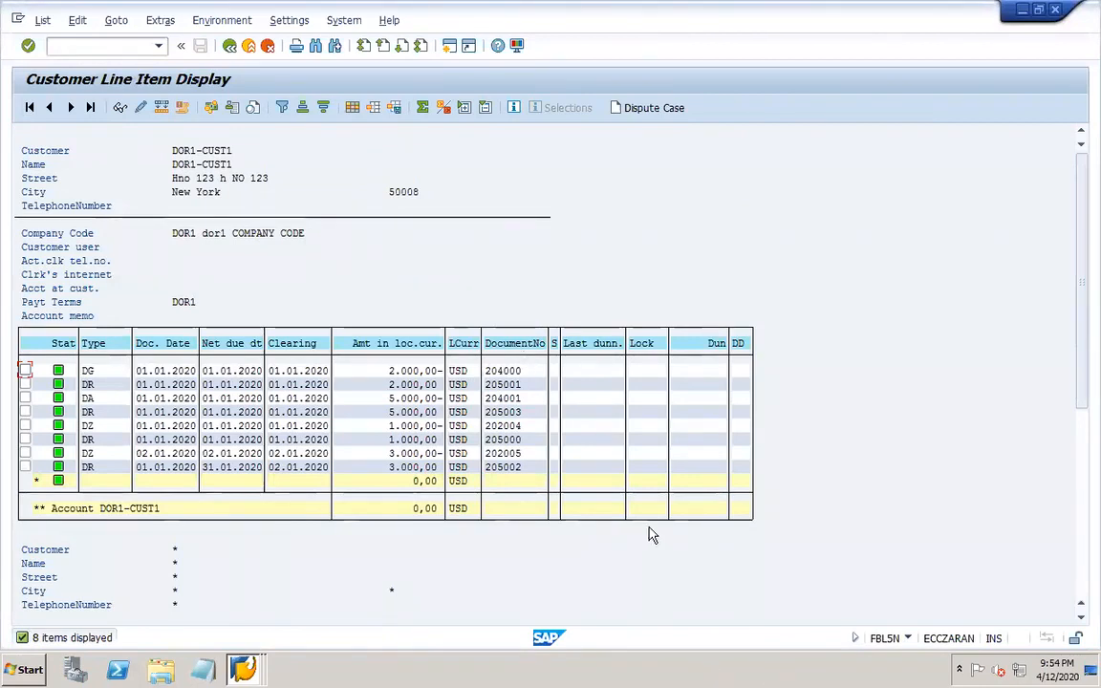
Switch to the PowerPoint worknotes and add the heading "Dunning" on slide 32, one blank line below "Clearing - F-32"
{"action": "mouse_move", "coordinate": [736, 669]}
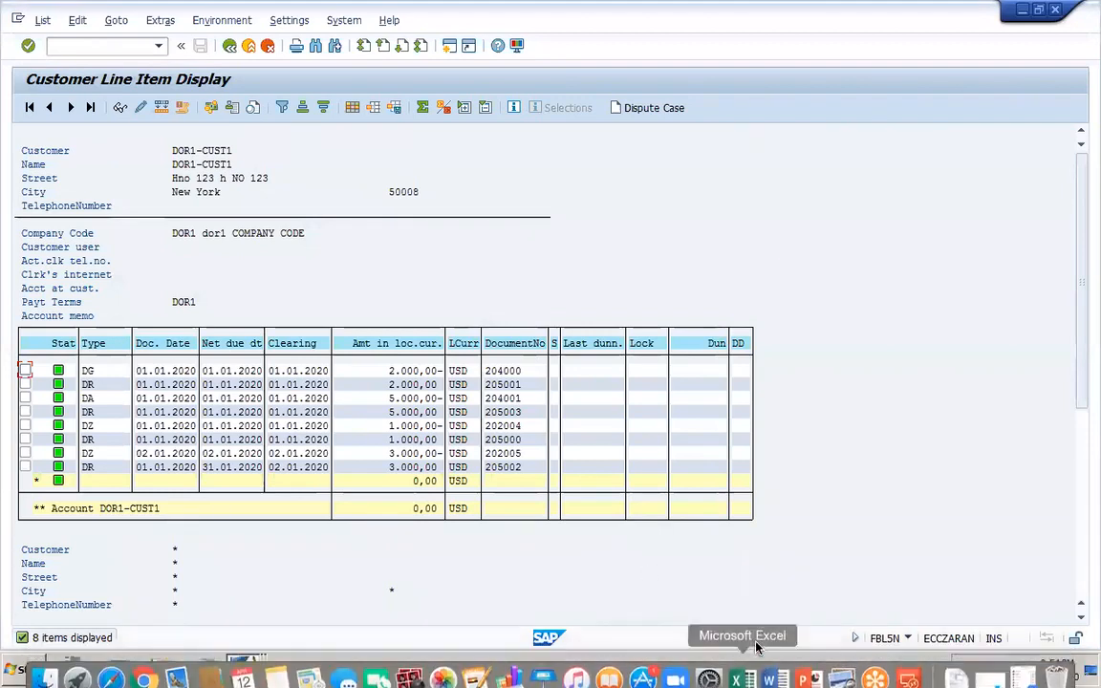
{"action": "left_click", "coordinate": [824, 674]}
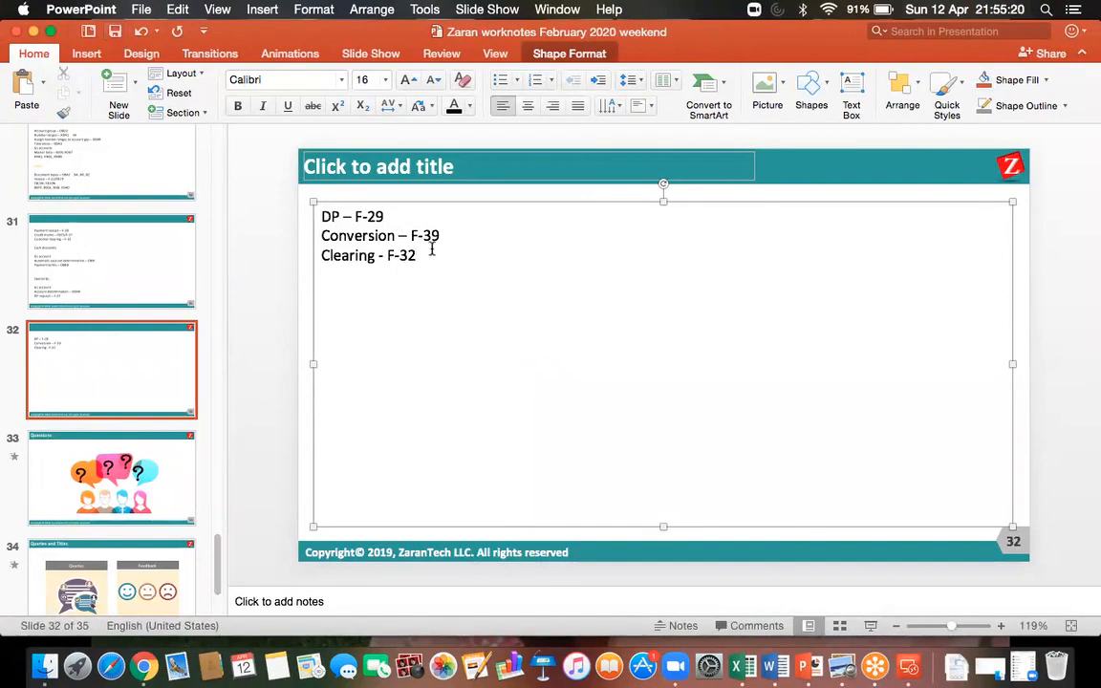
{"action": "key", "text": "Return"}
{"action": "key", "text": "Return"}
{"action": "type", "text": "Dunning"}
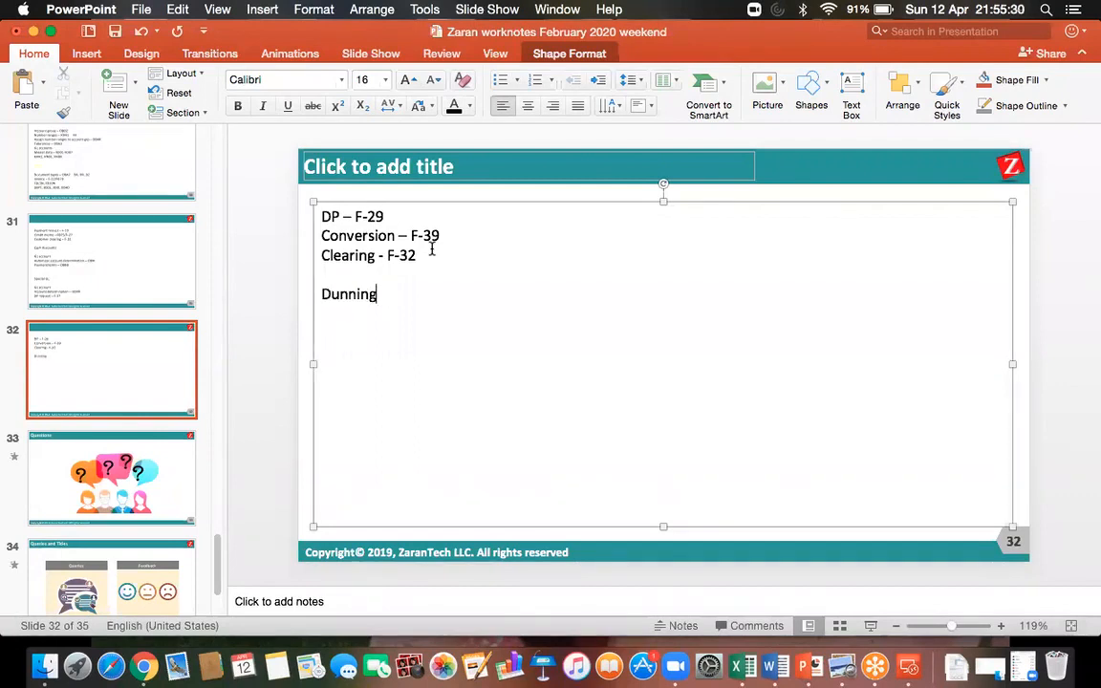